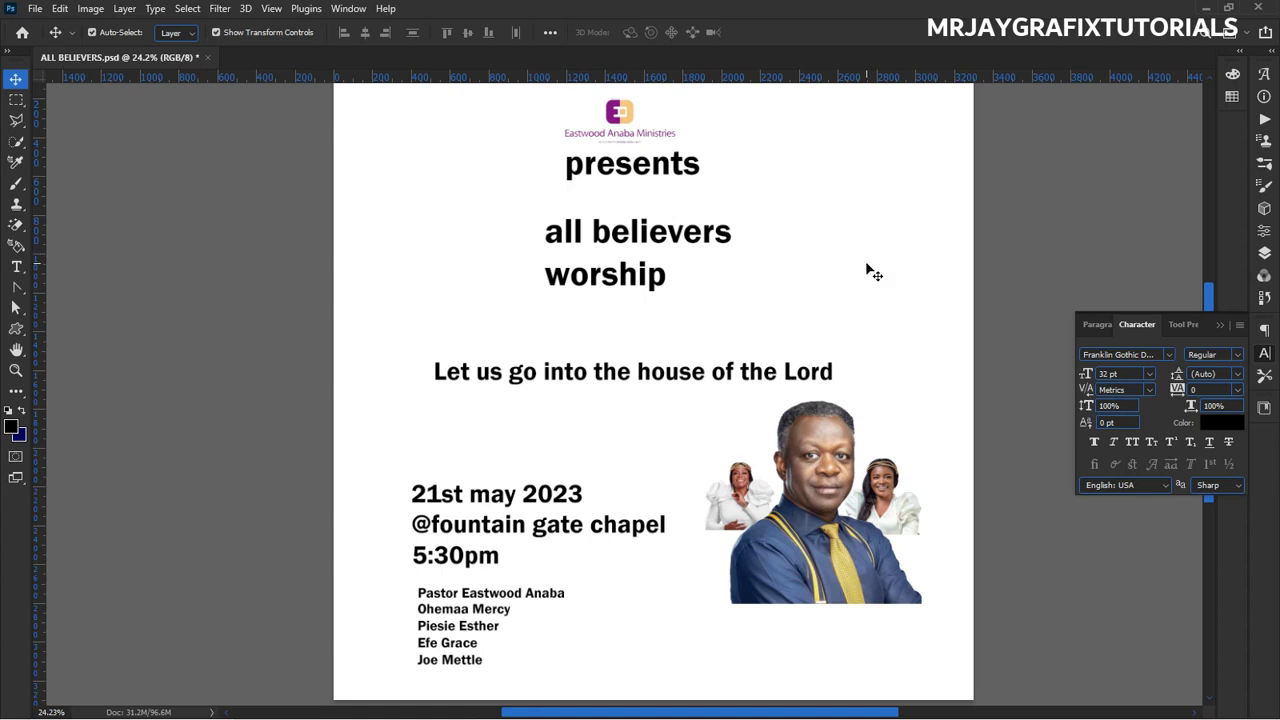
Show the files of the DESIGN RESOURCE folder as extra large icons in the file-opening dialog.
scroll(703, 262, down, 1)
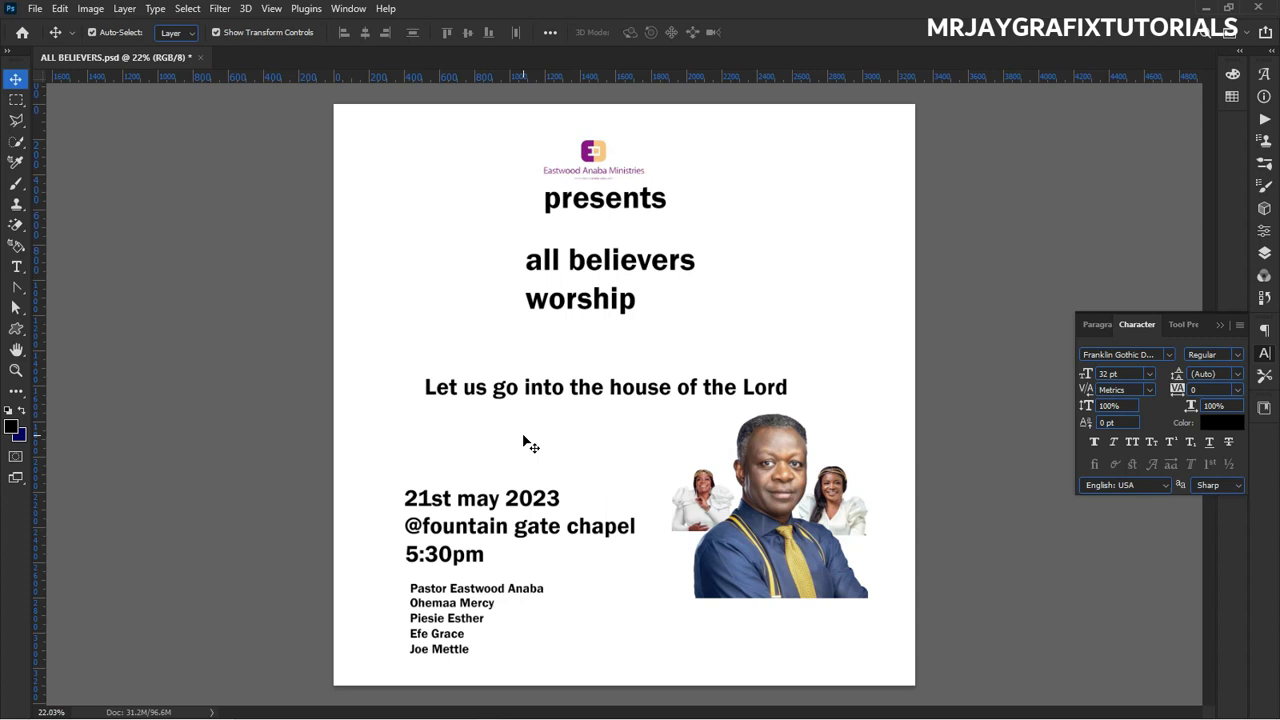
scroll(527, 442, up, 2)
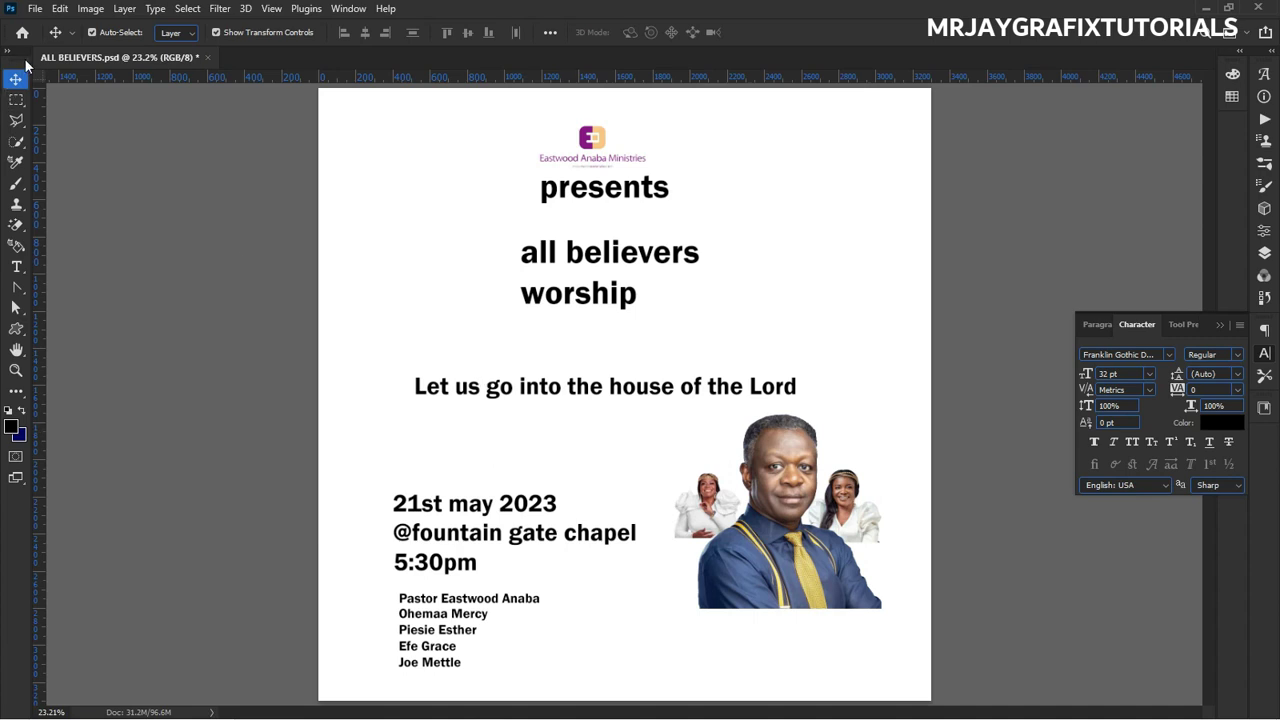
click(34, 9)
click(56, 57)
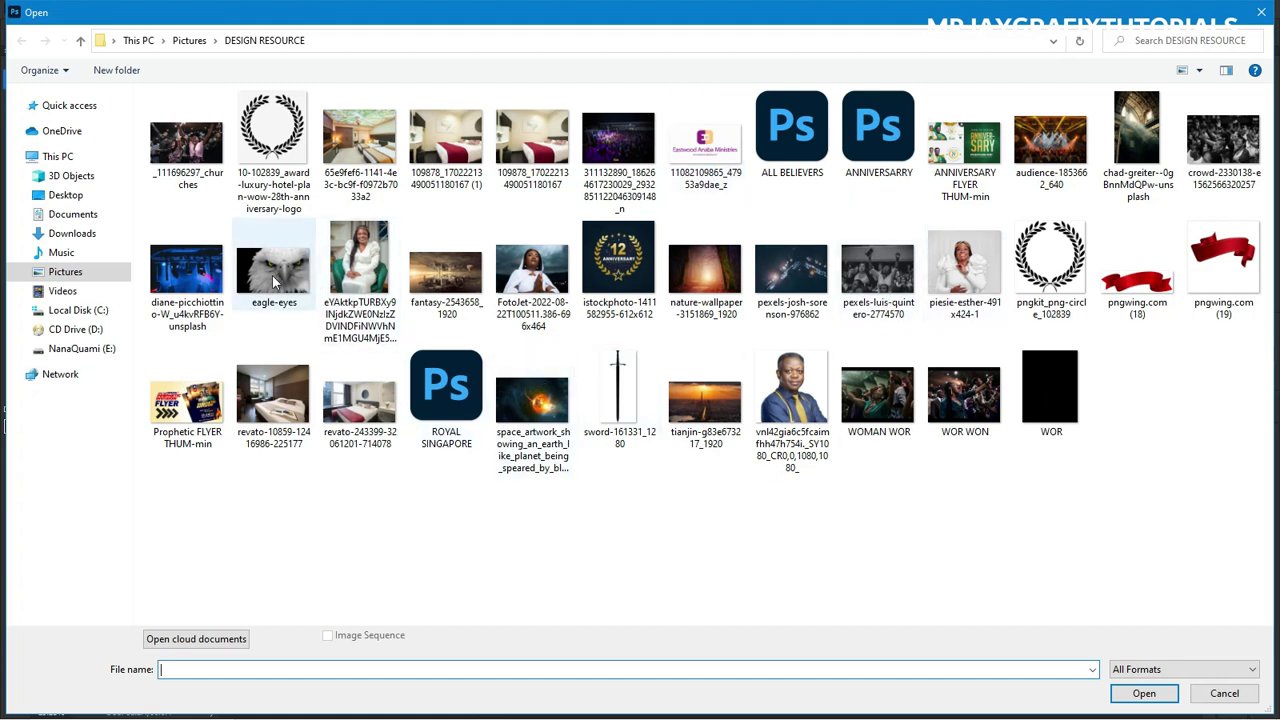
click(187, 145)
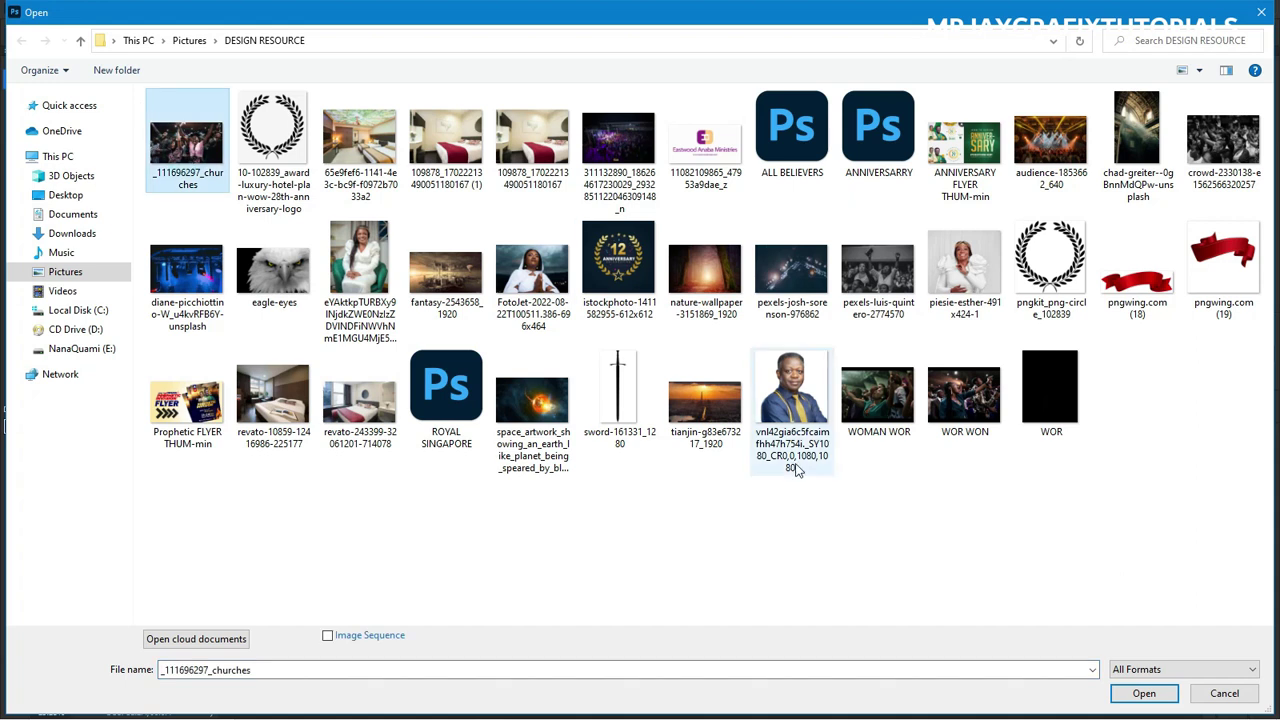
right_click(779, 519)
mouse_move(900, 526)
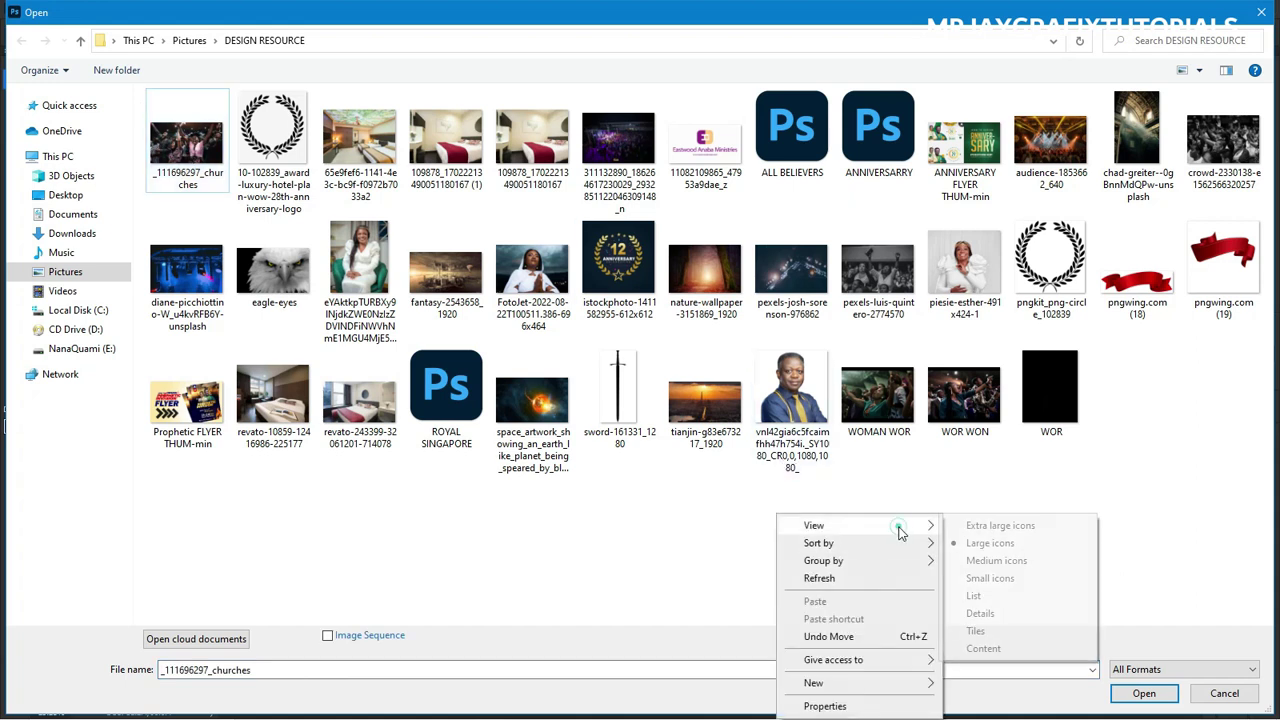
click(1000, 526)
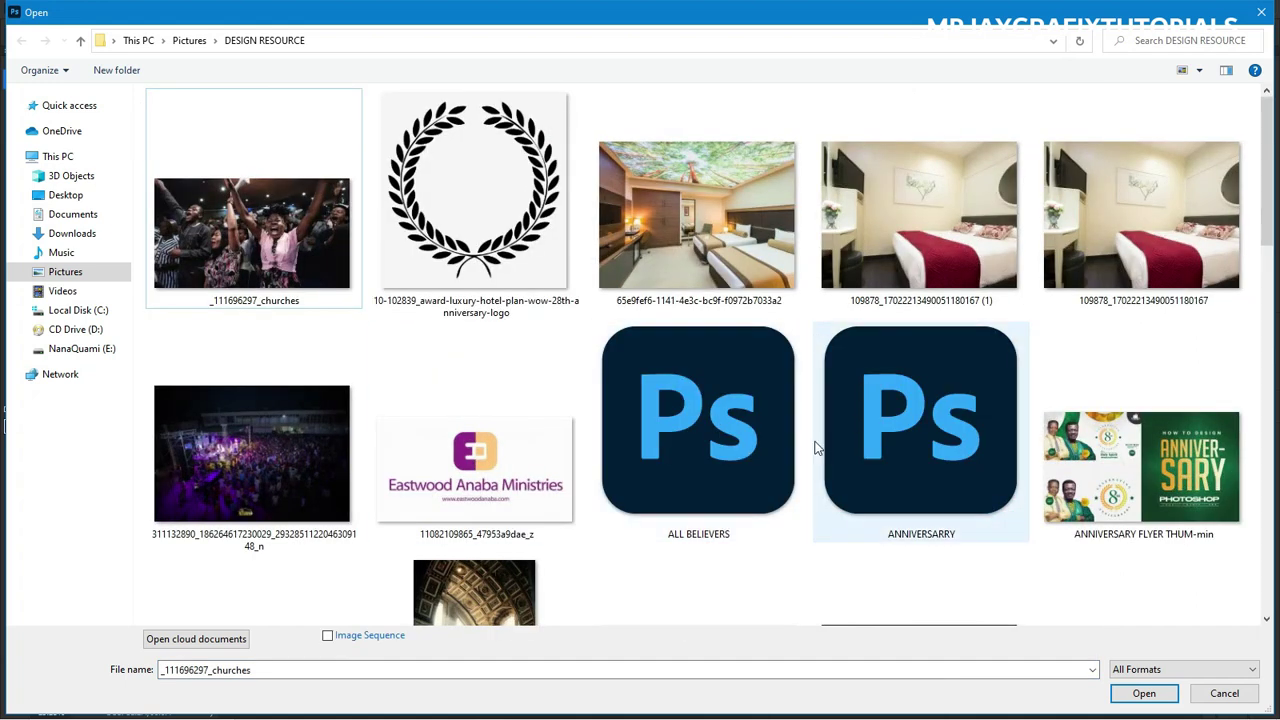
Look through the flyer's image resources in the DESIGN RESOURCE folder and leave without opening a file.
scroll(700, 420, down, 5)
scroll(428, 354, down, 6)
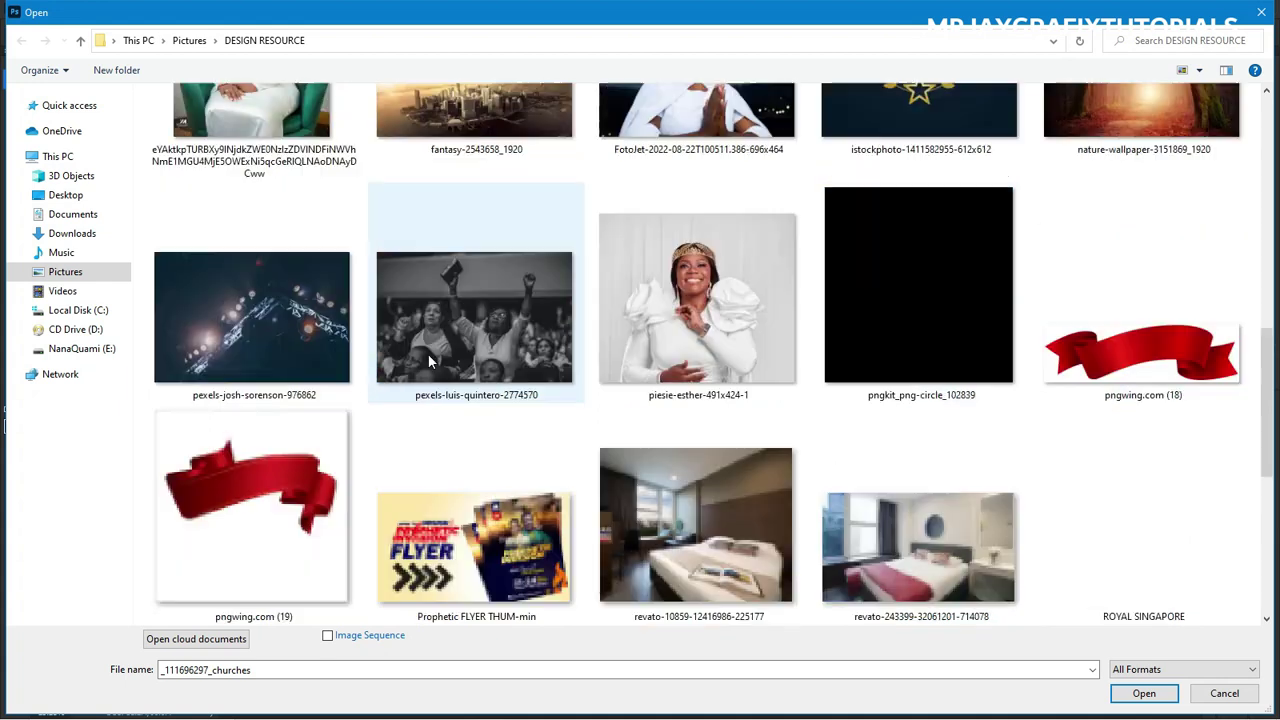
scroll(325, 340, up, 3)
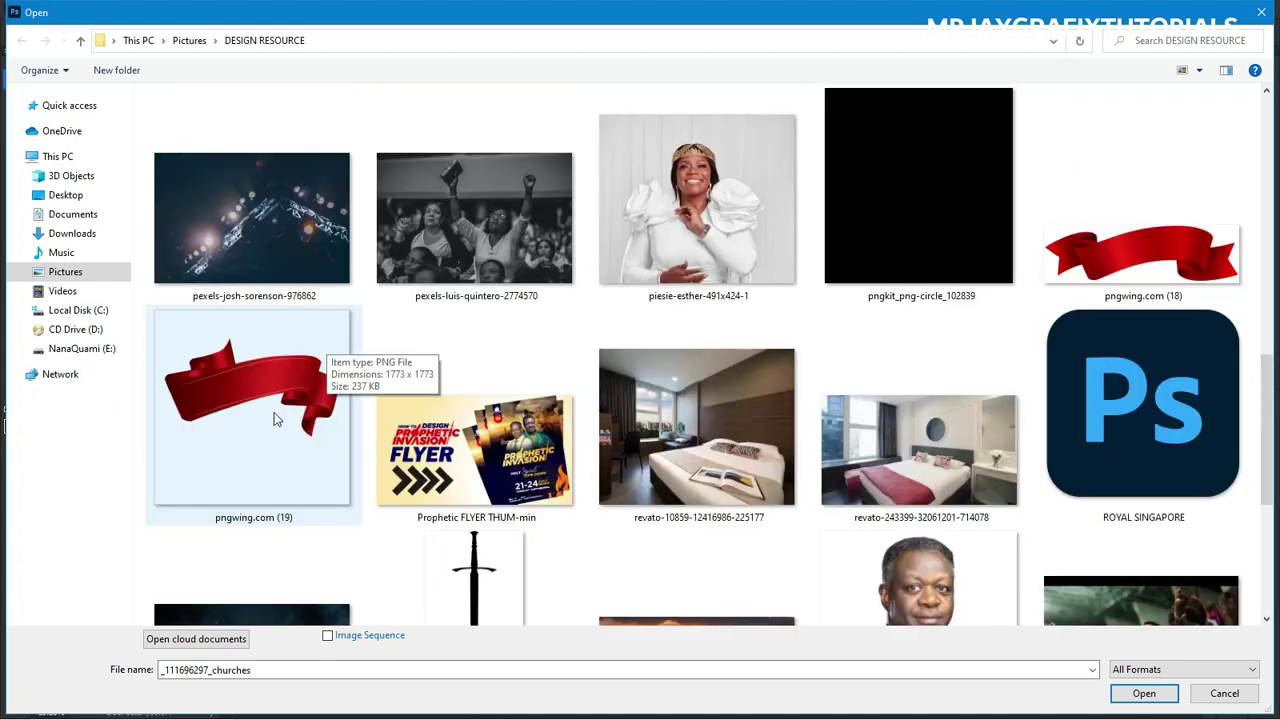
scroll(277, 420, down, 3)
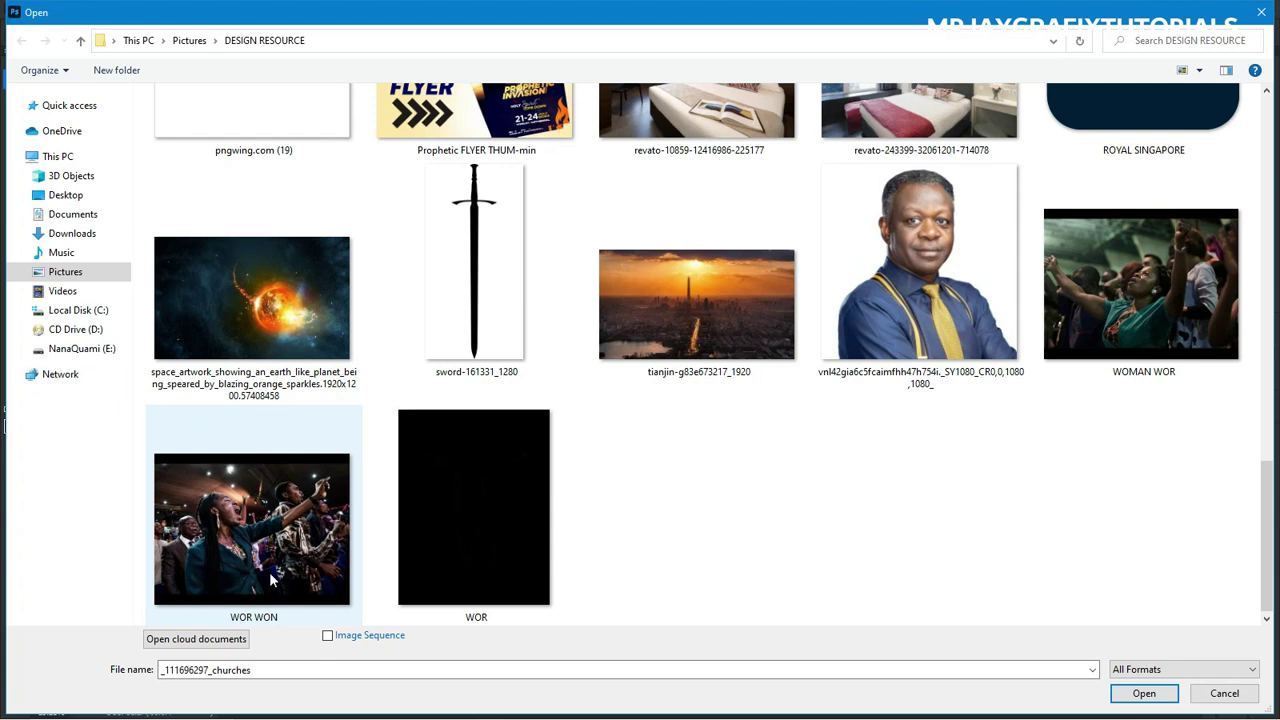
scroll(710, 360, up, 15)
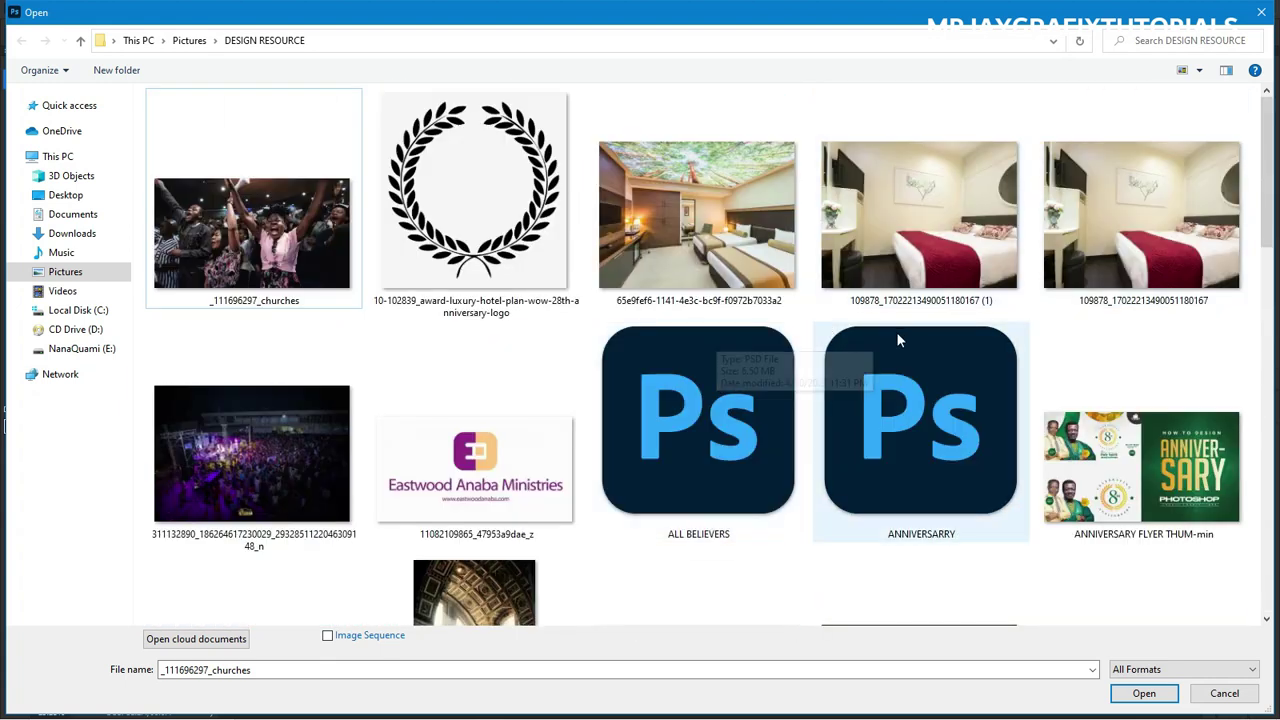
scroll(300, 310, down, 5)
scroll(300, 310, up, 5)
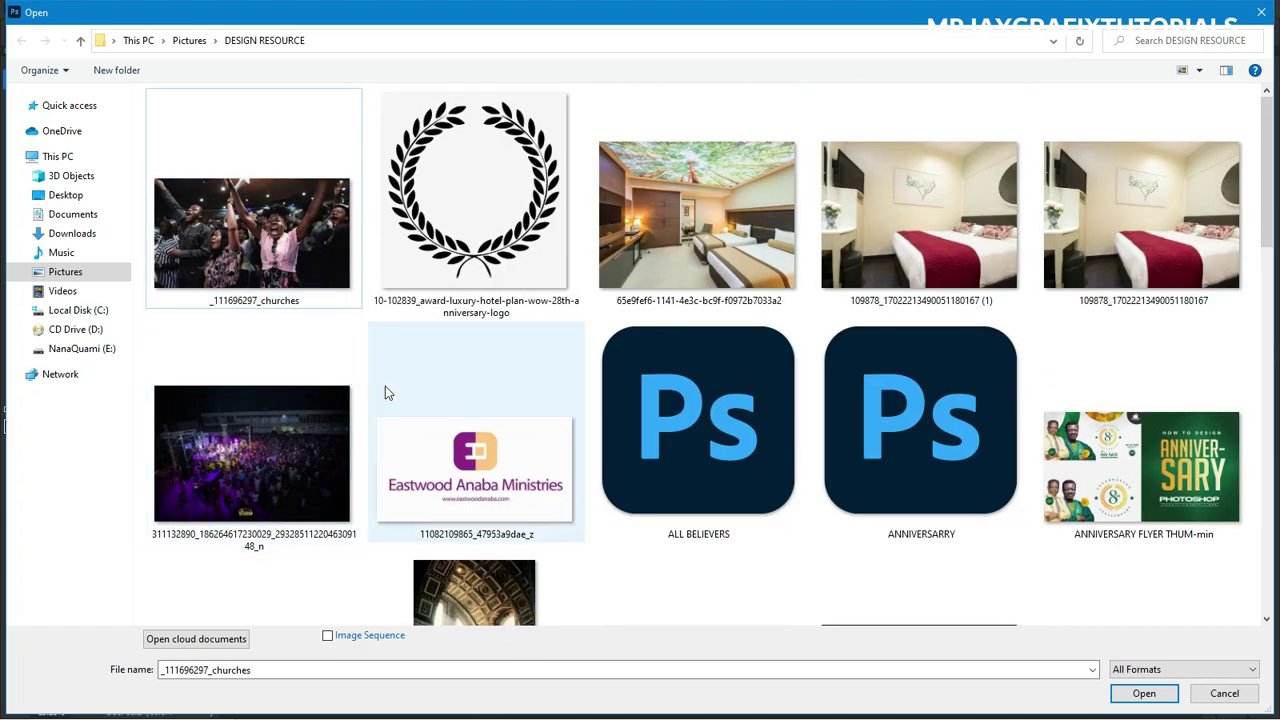
scroll(692, 290, down, 8)
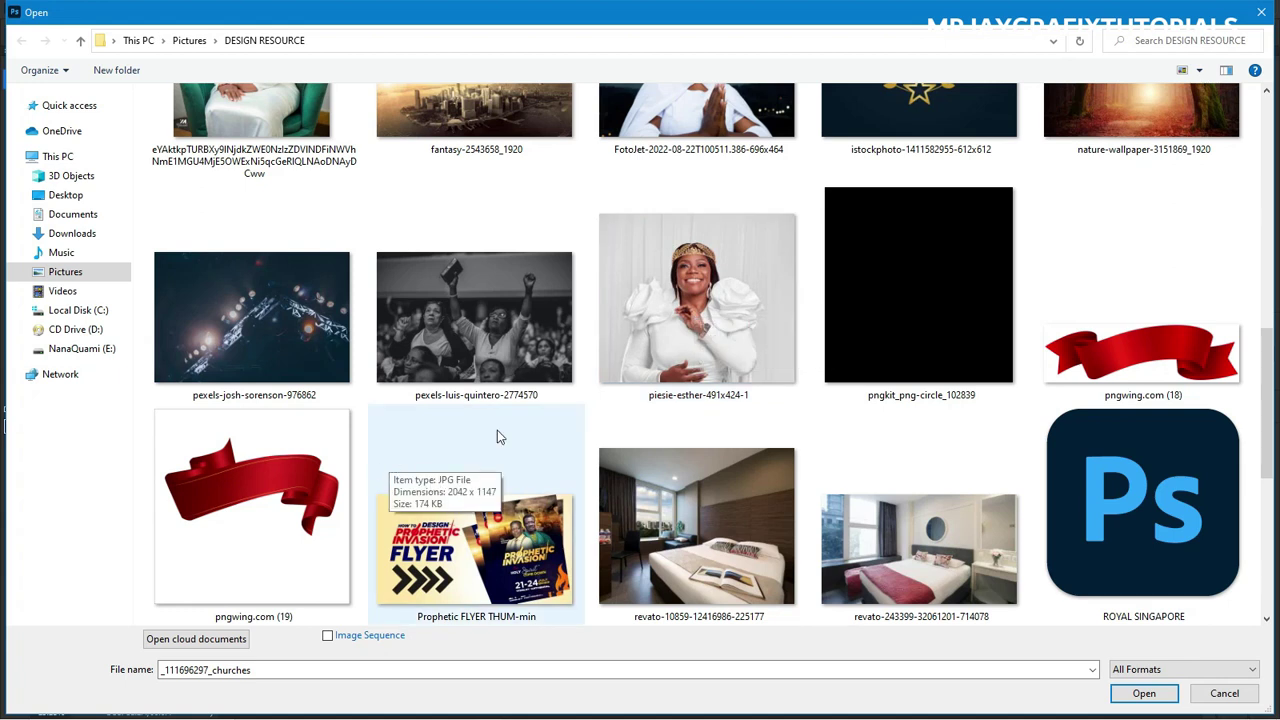
click(1268, 12)
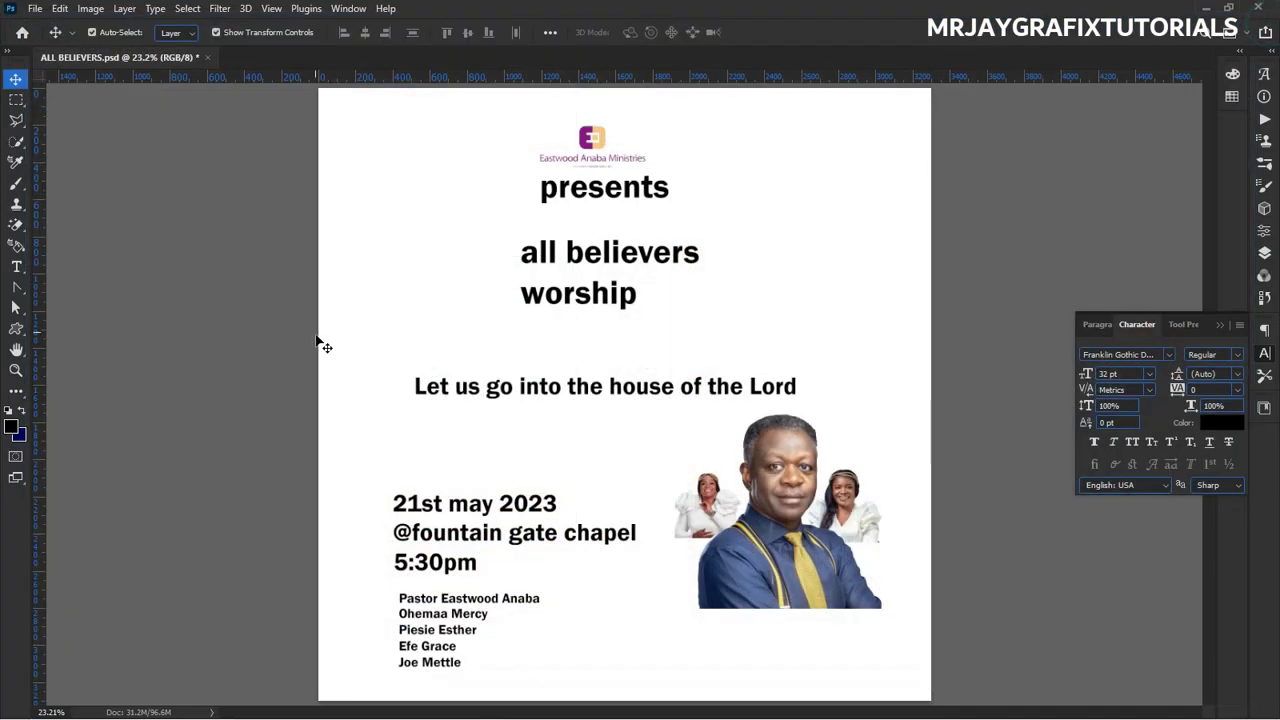
click(1228, 7)
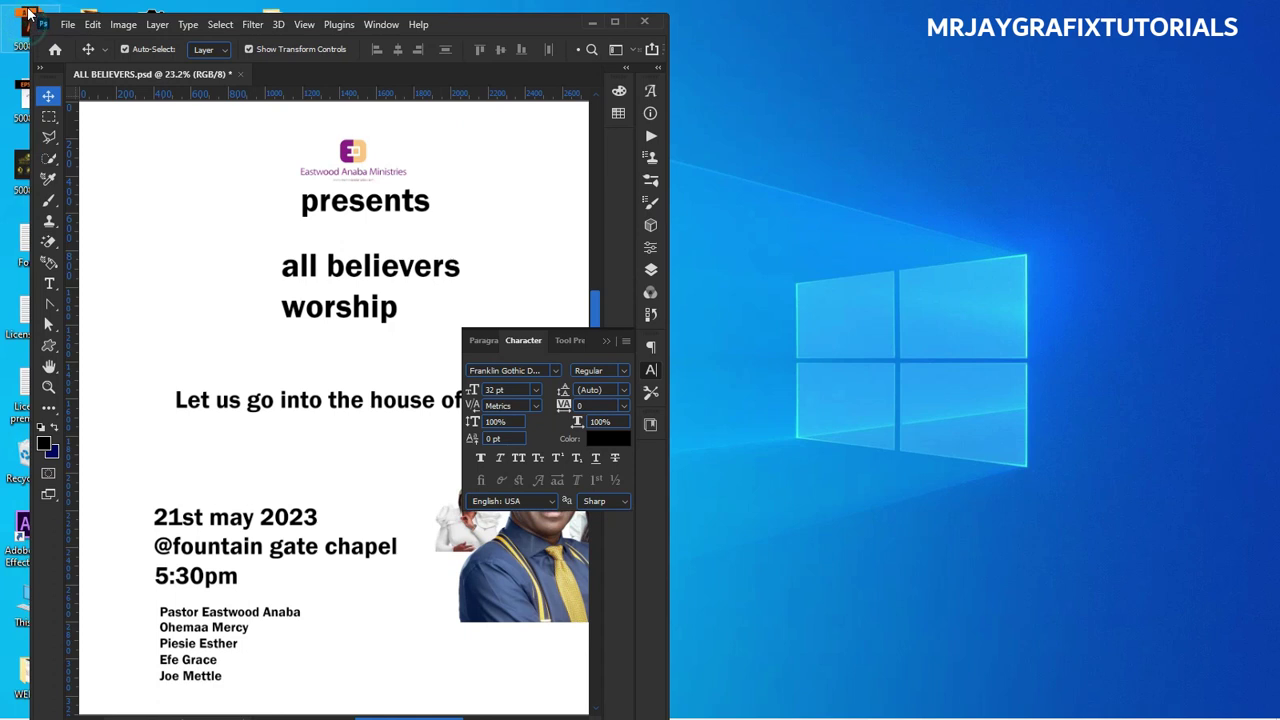
click(613, 25)
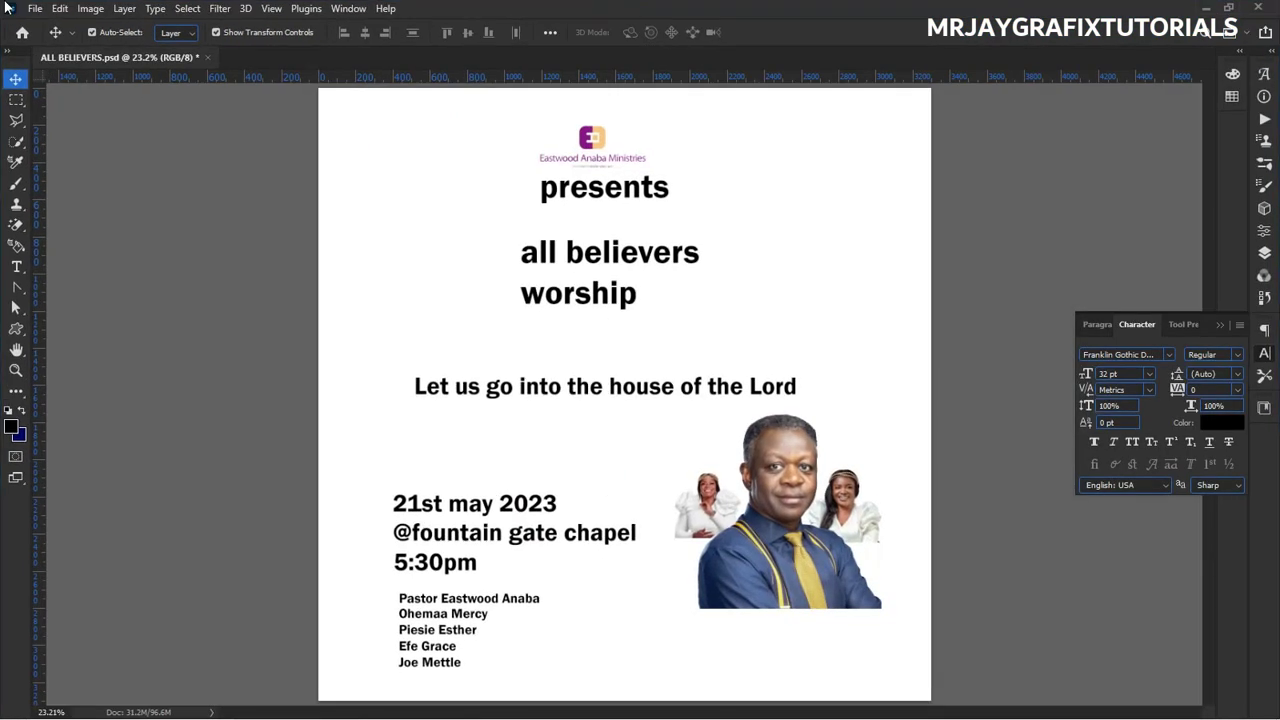
Create a new print document 20 inches wide and 20 inches high at 300 pixels/inch.
click(32, 12)
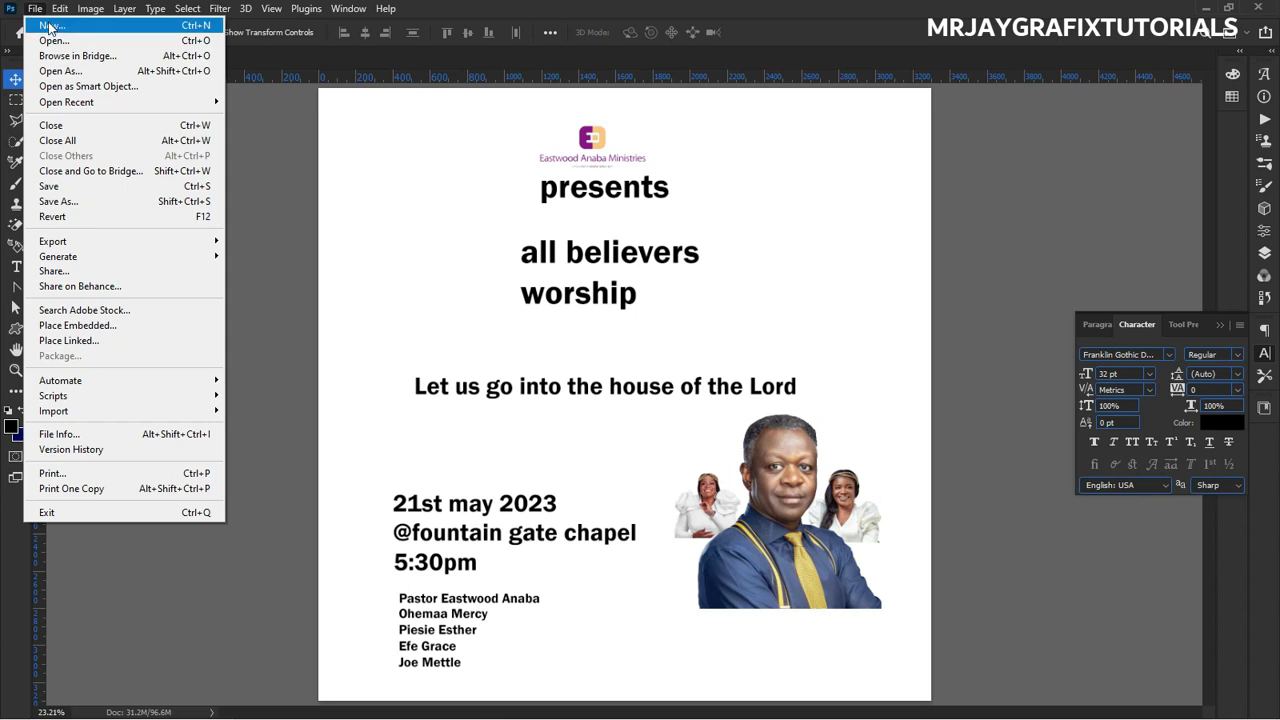
click(53, 25)
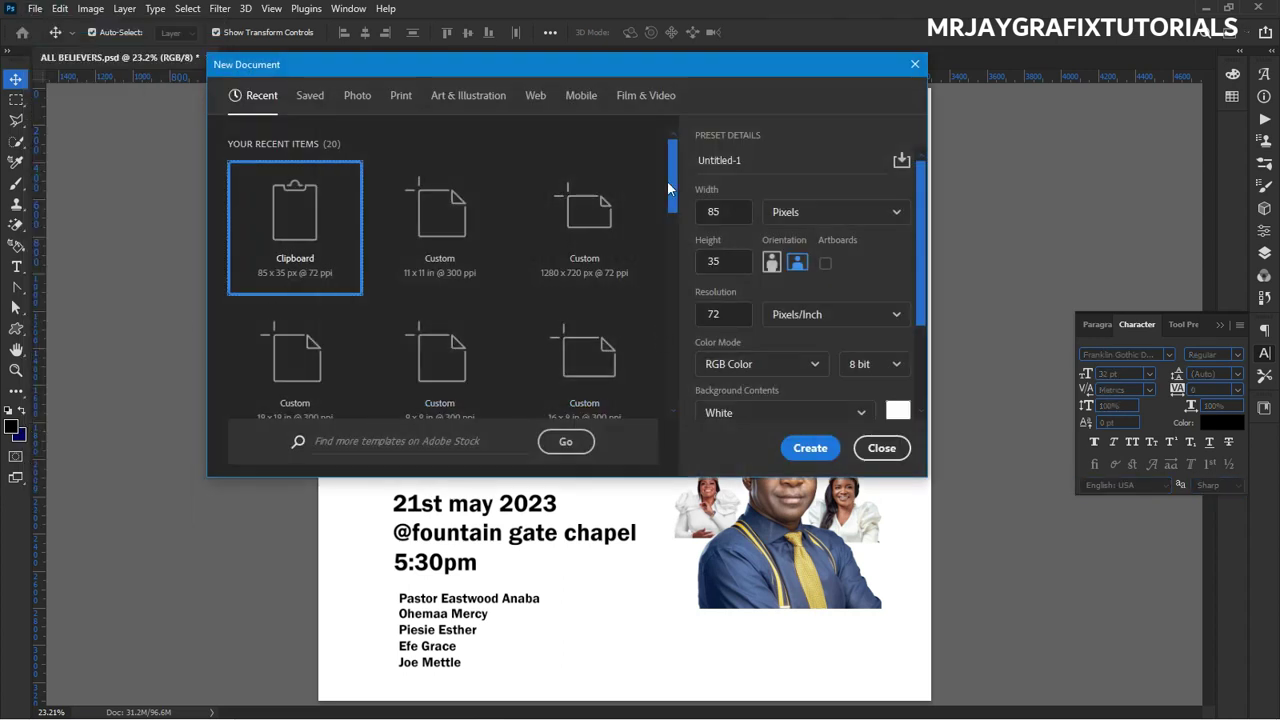
click(391, 96)
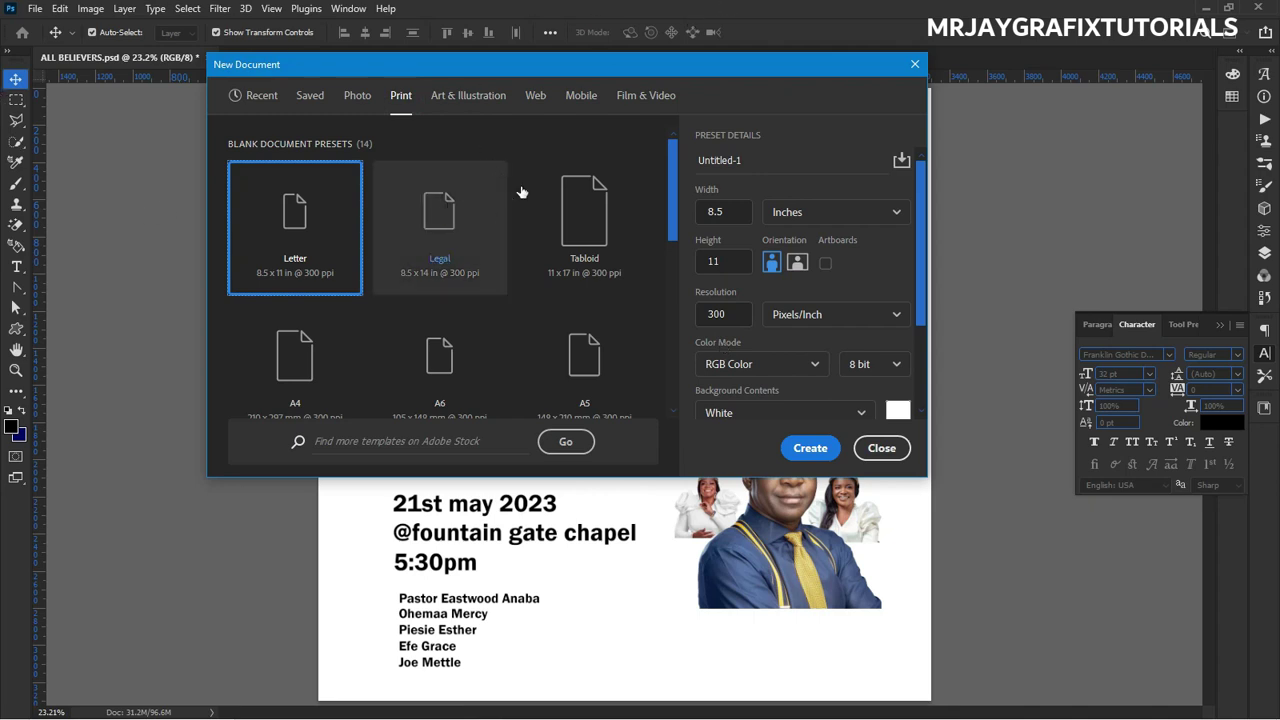
click(729, 212)
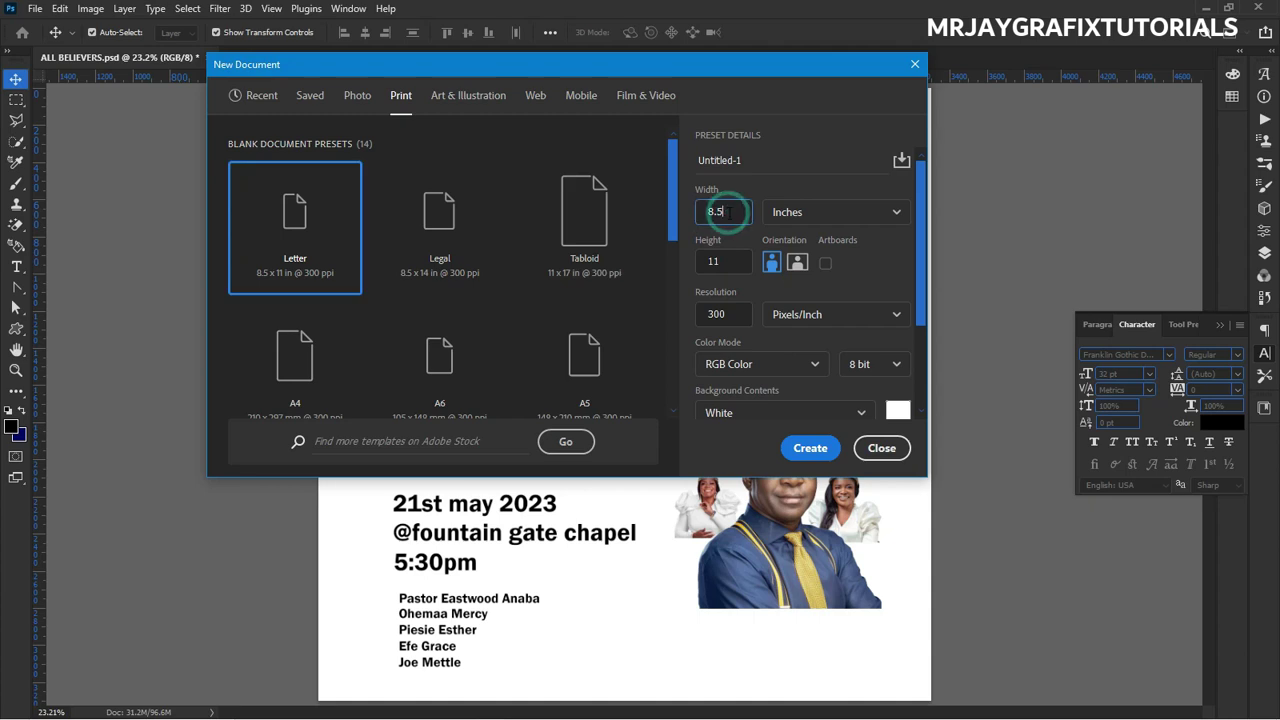
double_click(729, 212)
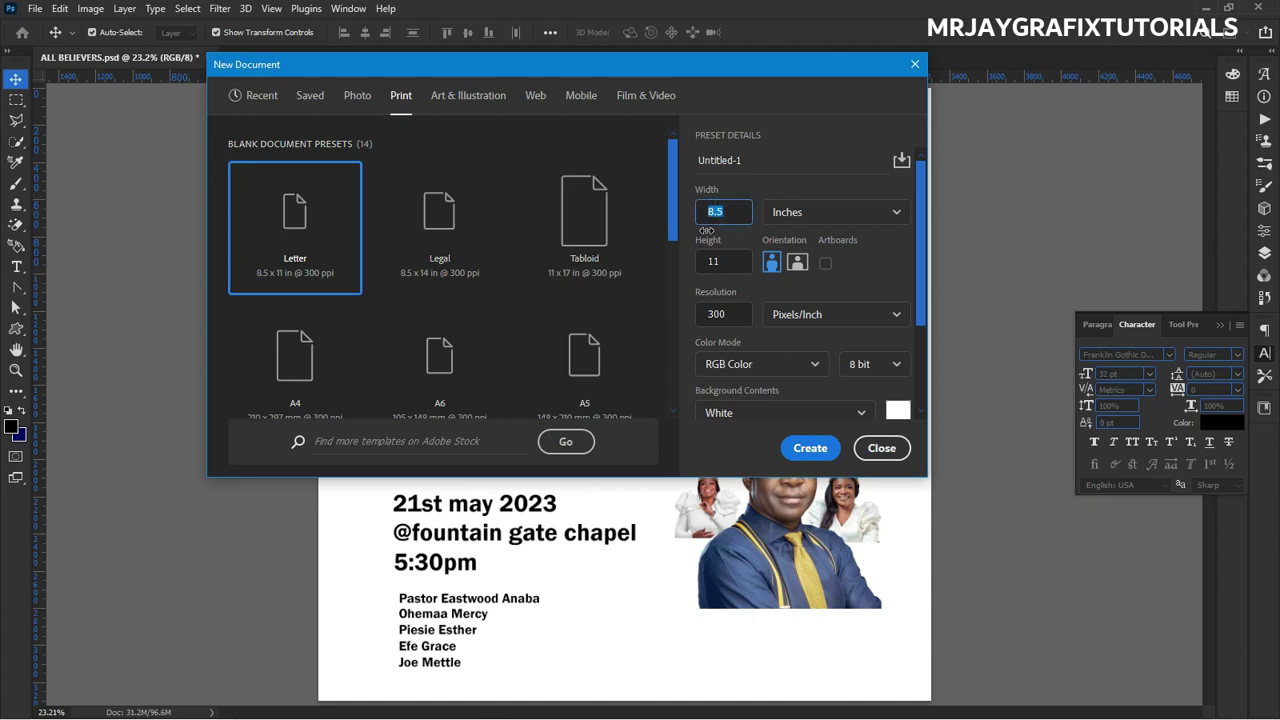
text(20)
key(Tab)
key(Tab)
text(20)
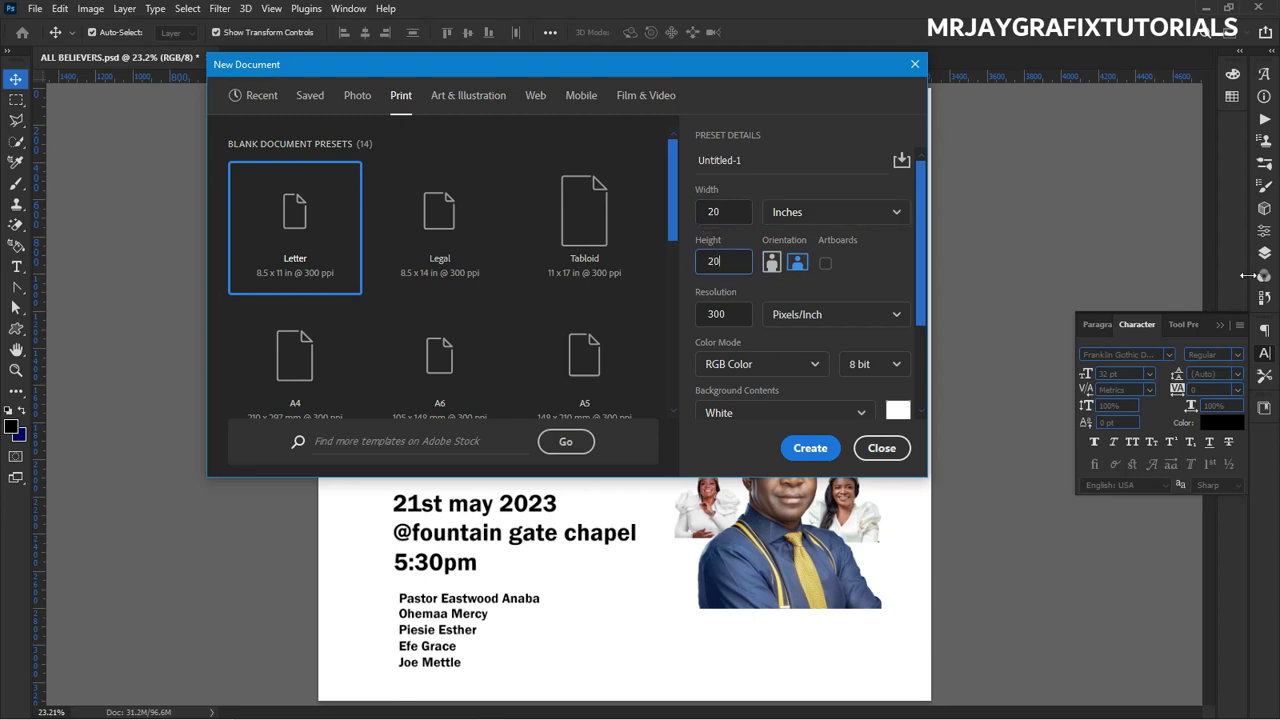
click(792, 450)
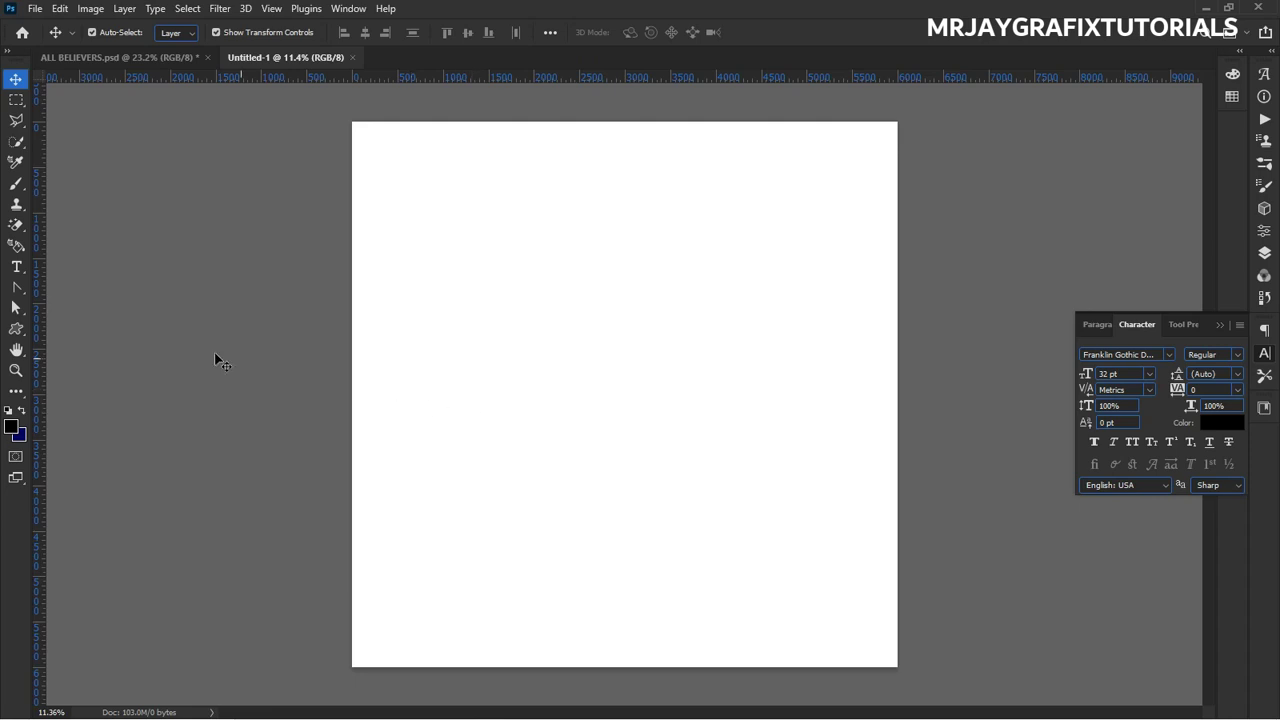
Draw a black rectangle about 2095 × 1408 px with the Rectangle Tool and align it to the canvas's top-left corner.
click(14, 332)
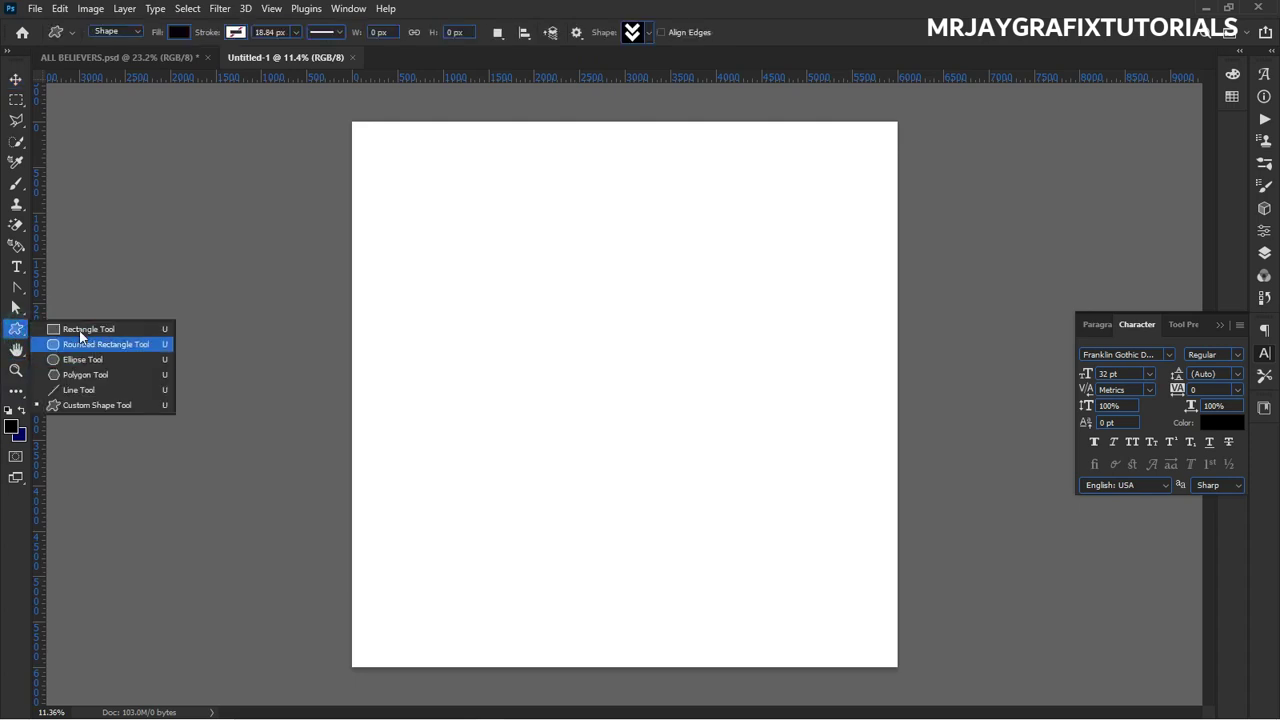
click(77, 329)
click(15, 338)
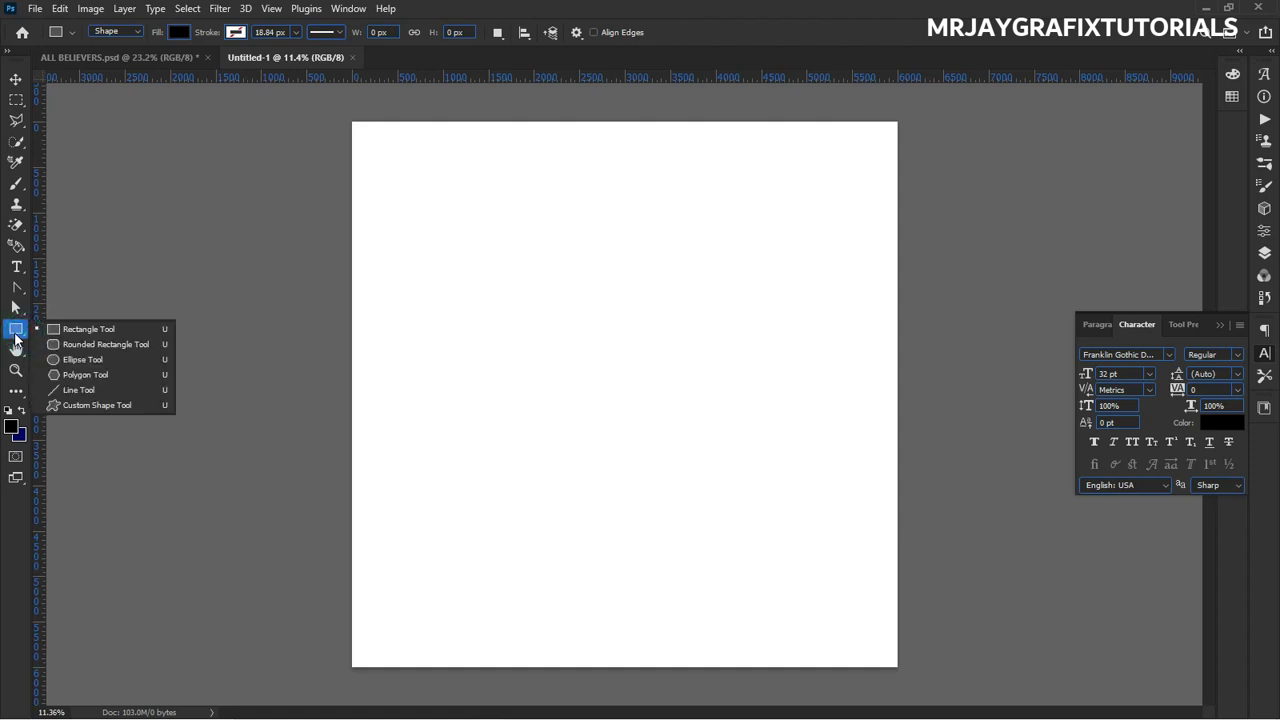
click(15, 338)
click(15, 338)
click(100, 327)
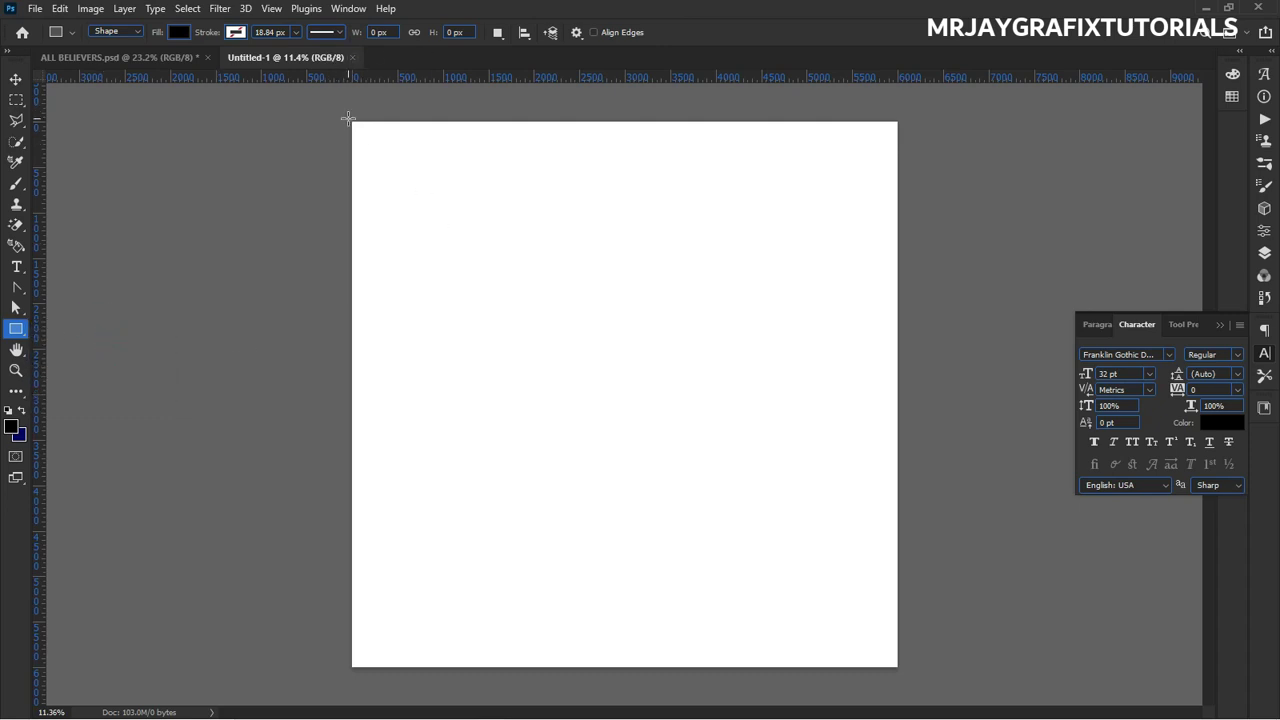
drag(348, 118, 418, 183)
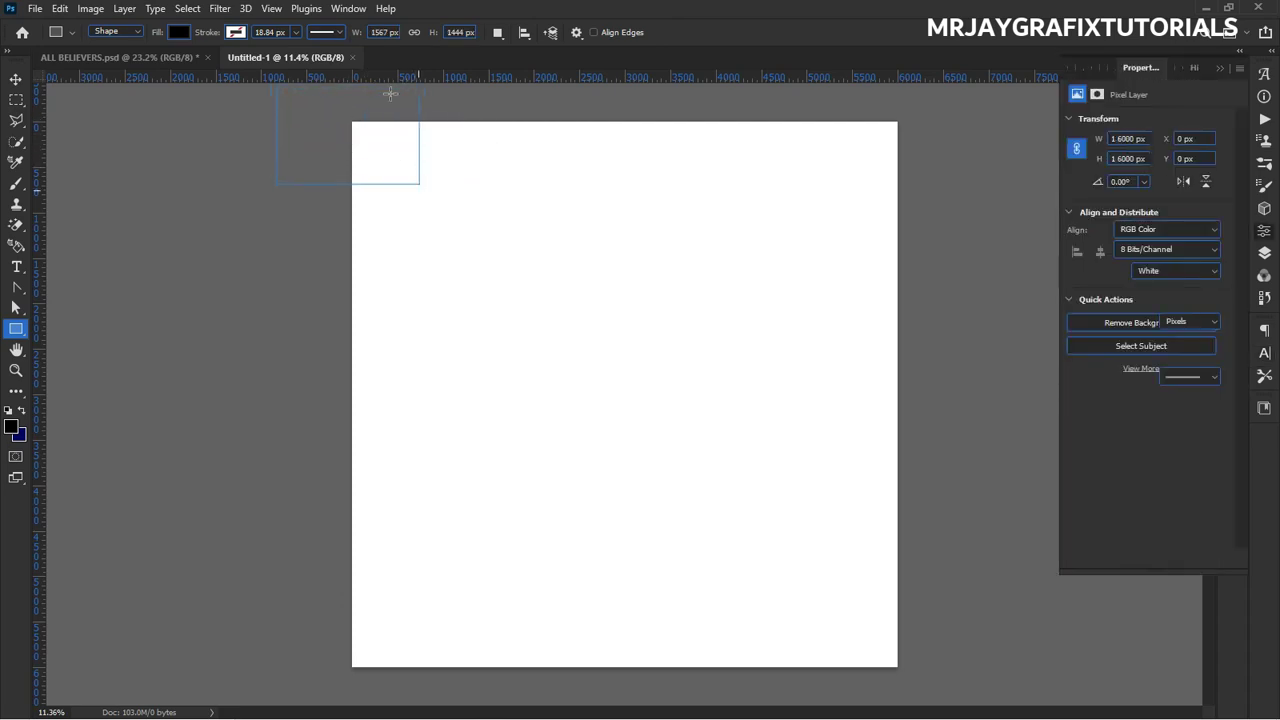
key(ctrl+z)
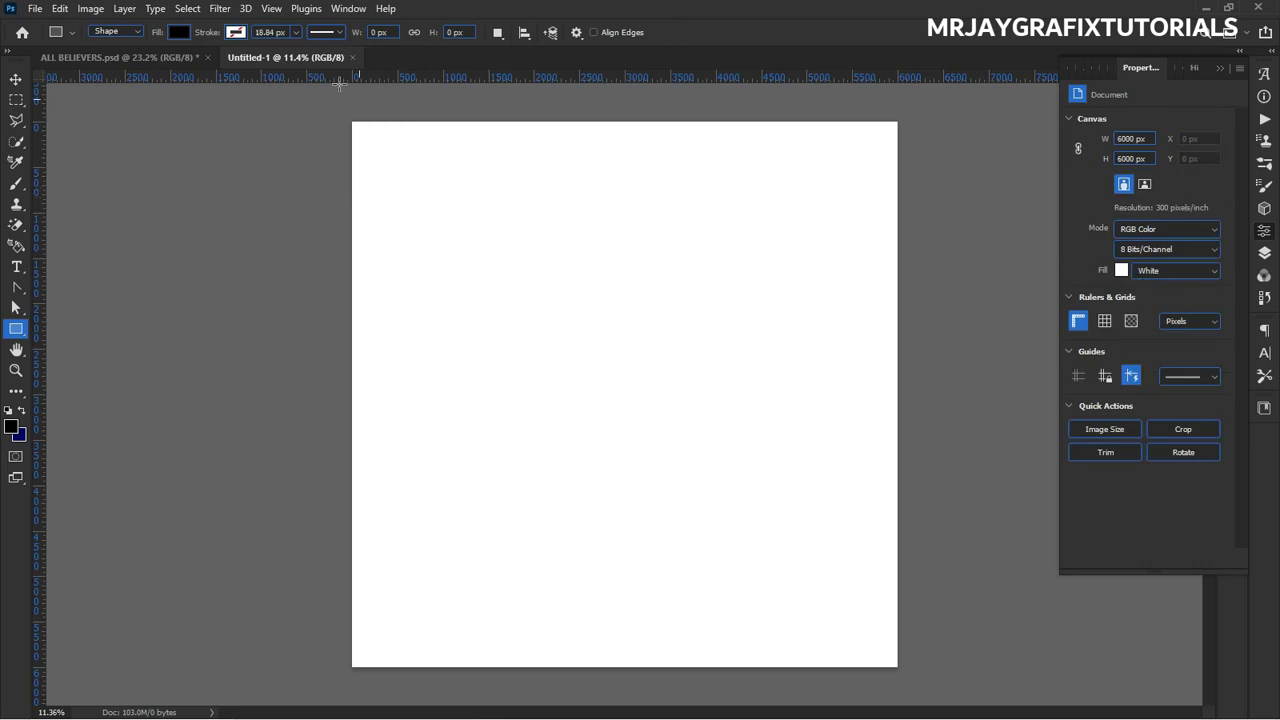
click(414, 32)
drag(347, 113, 442, 178)
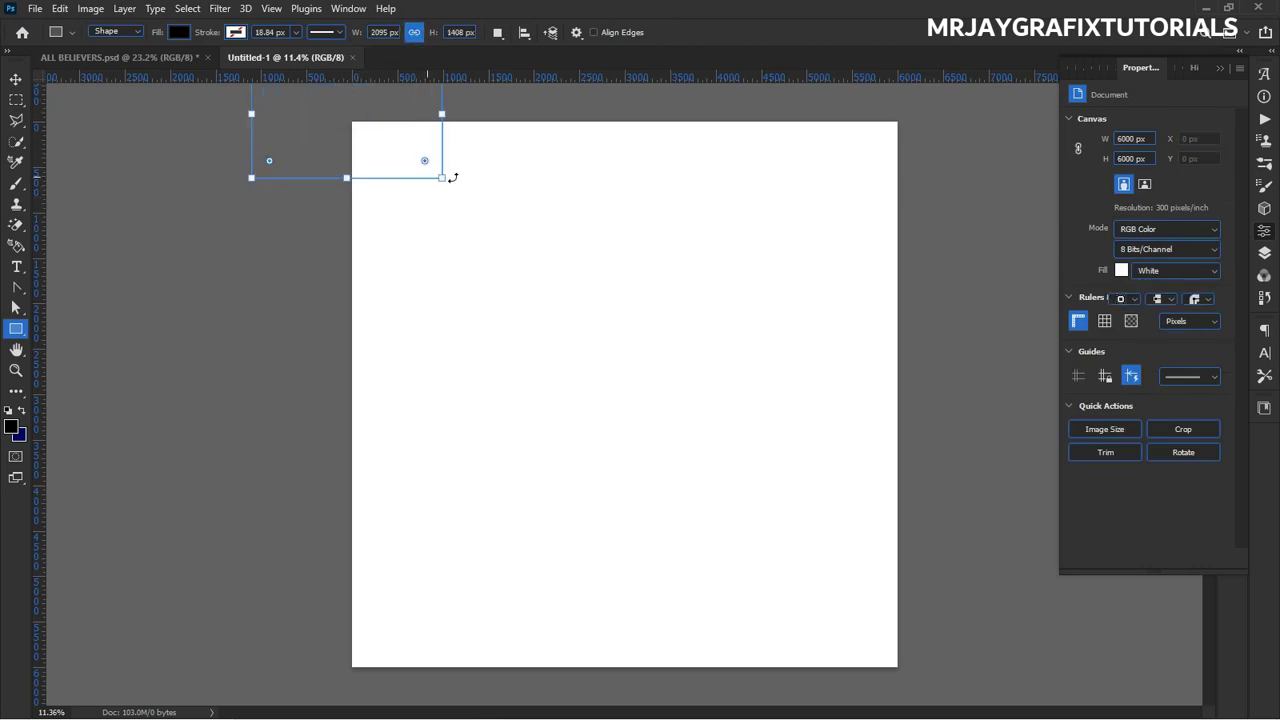
click(15, 78)
drag(393, 146, 495, 214)
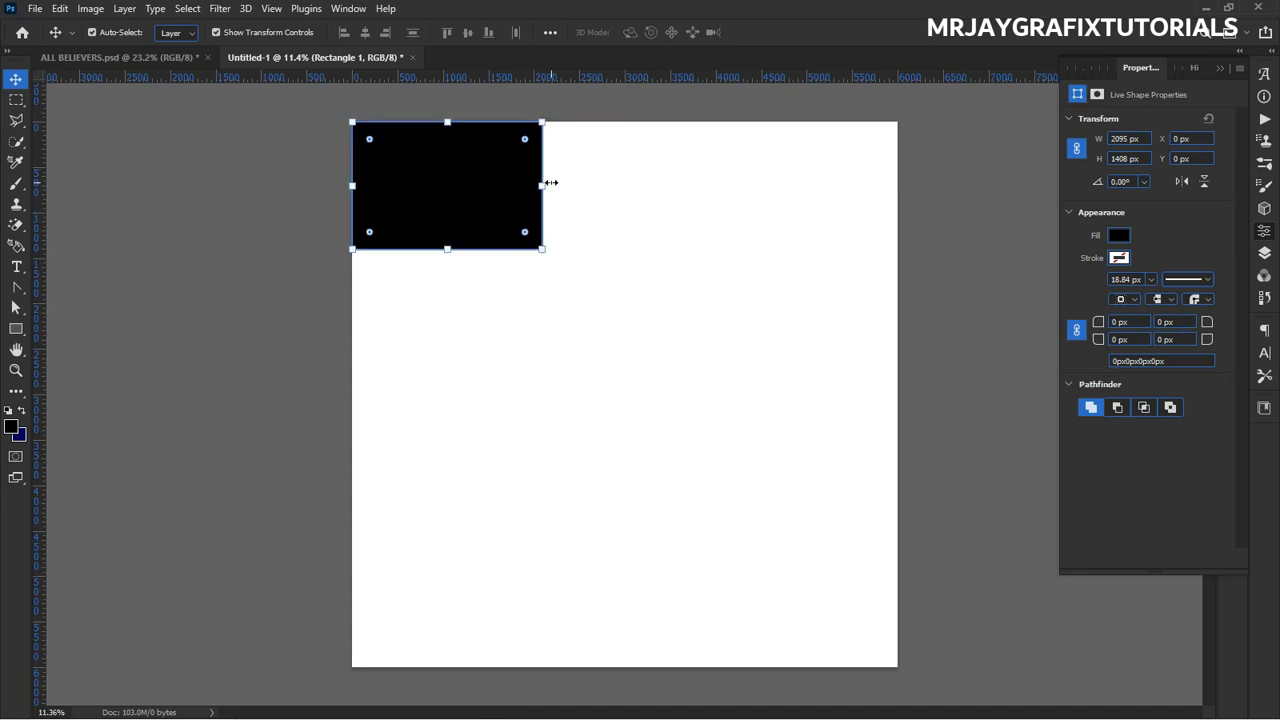
Stretch the black rectangle non-proportionally to the full 6000 px canvas width and a height of about 4223 px.
click(549, 184)
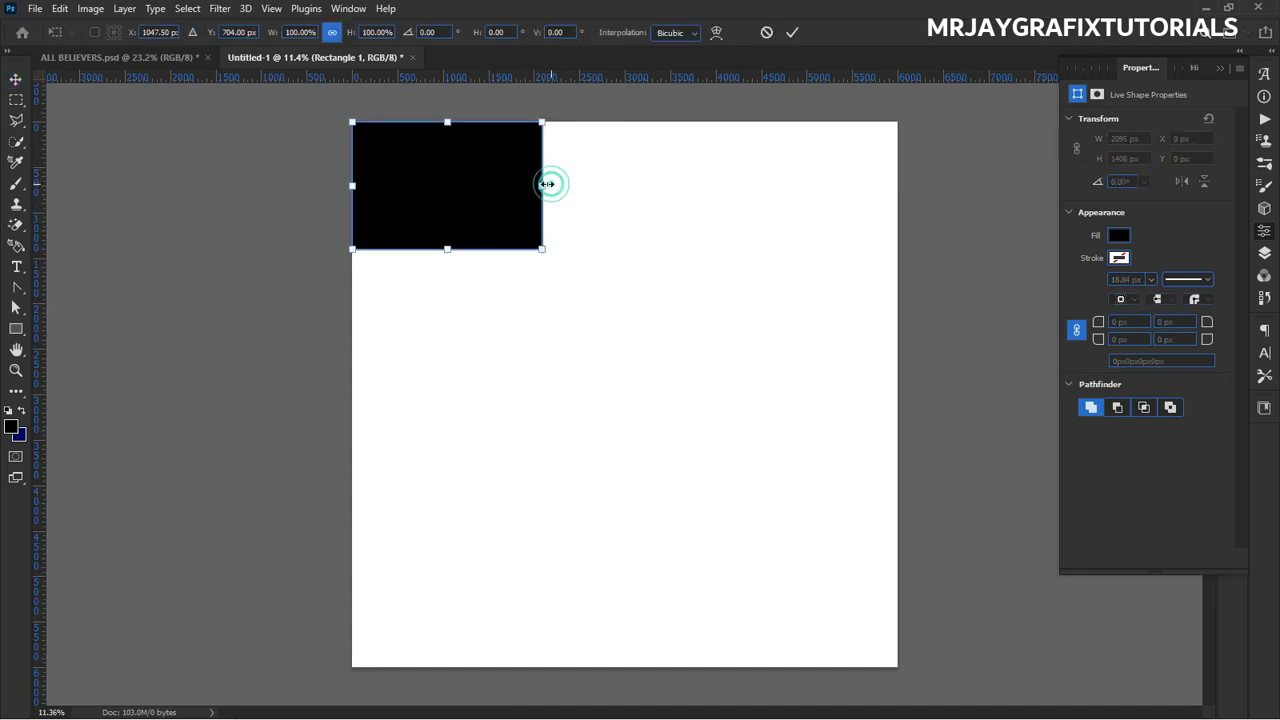
click(332, 32)
drag(537, 186, 889, 249)
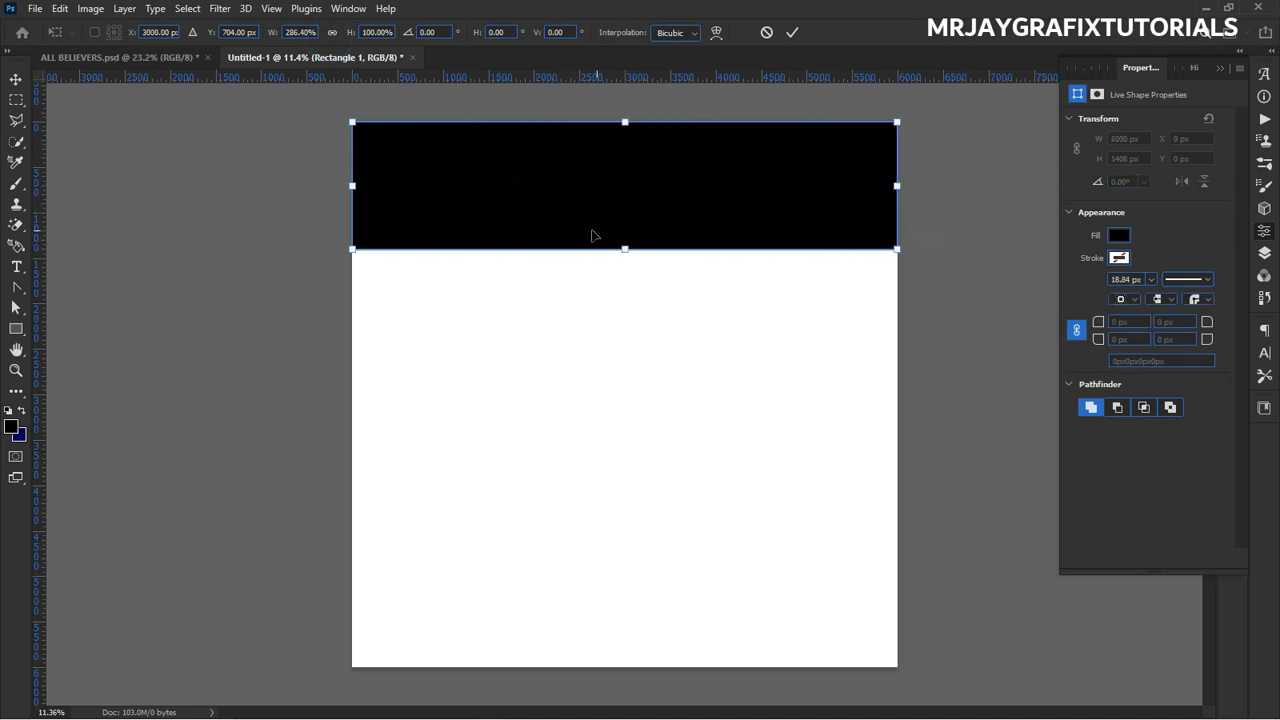
drag(628, 272, 651, 508)
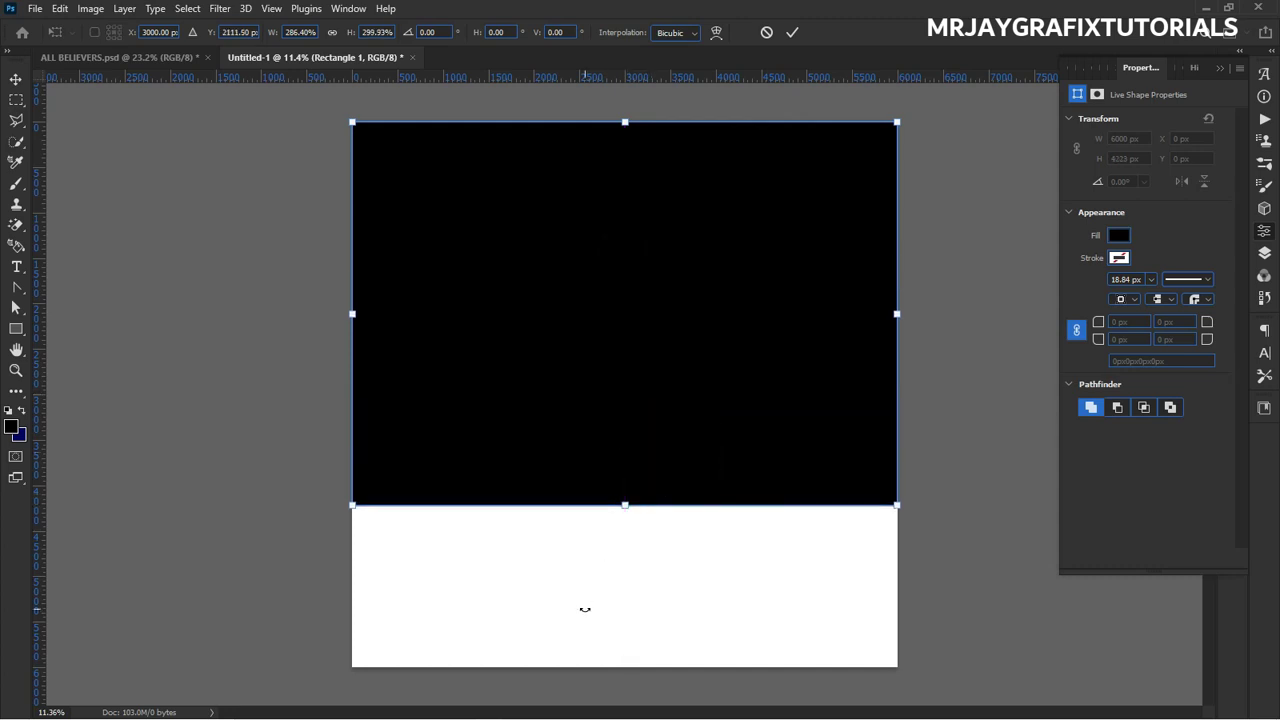
click(792, 32)
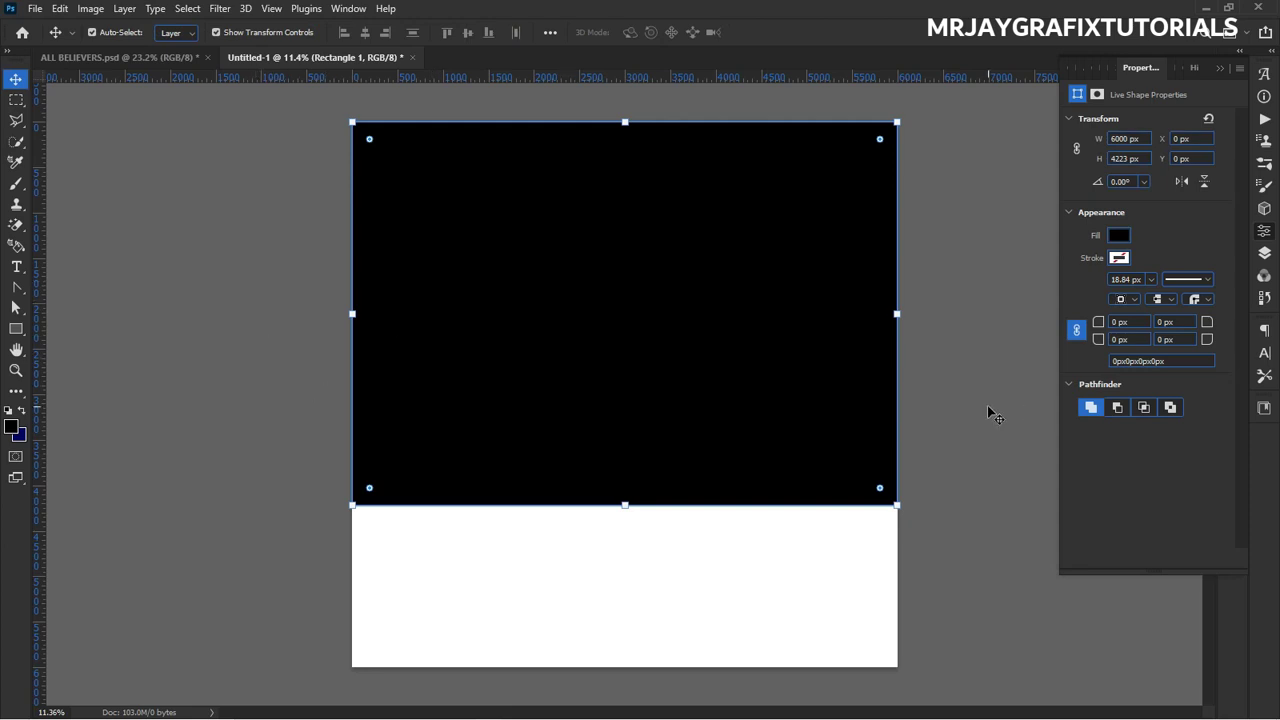
Add a Gradient Overlay layer style to the black rectangle and open its gradient for editing.
click(1264, 256)
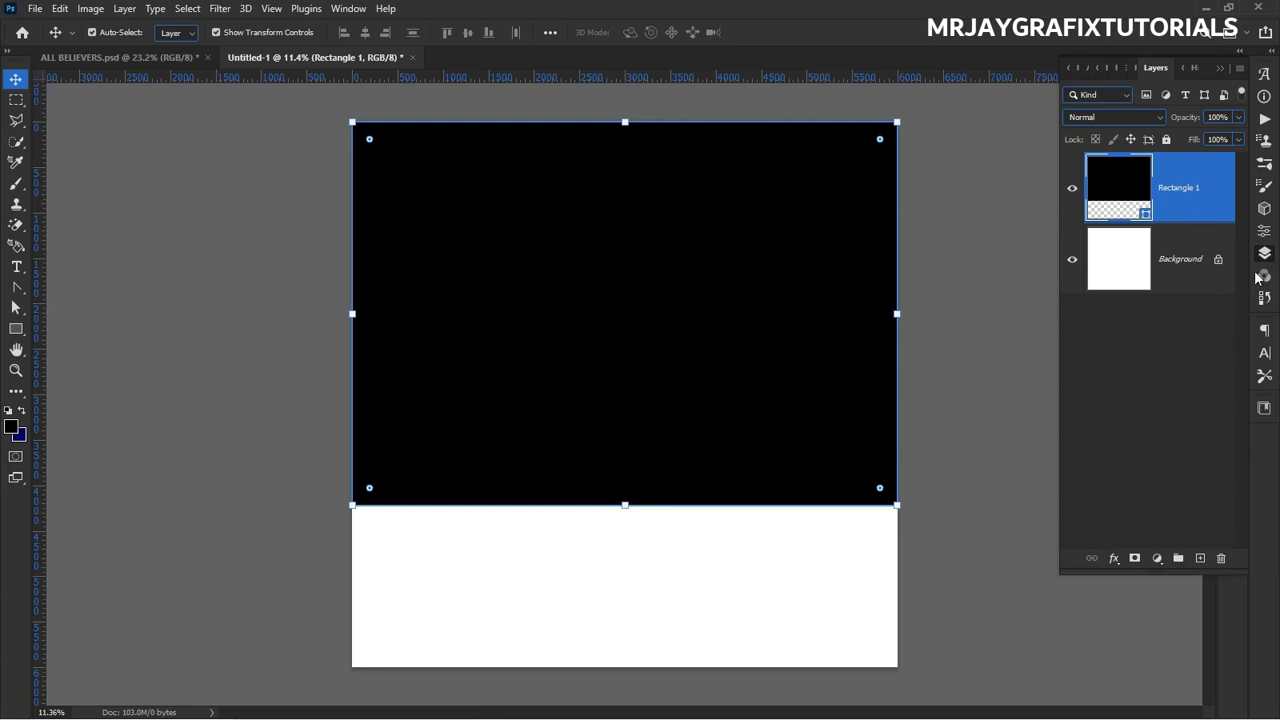
click(1112, 559)
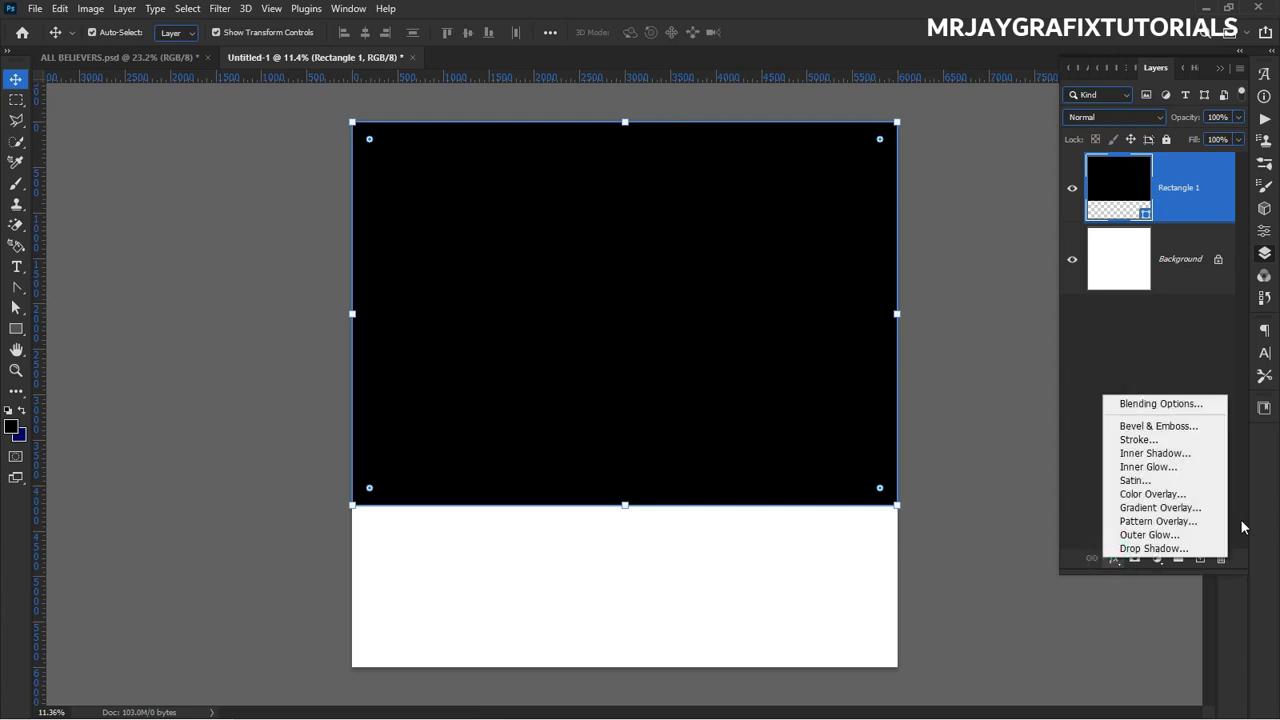
click(1160, 508)
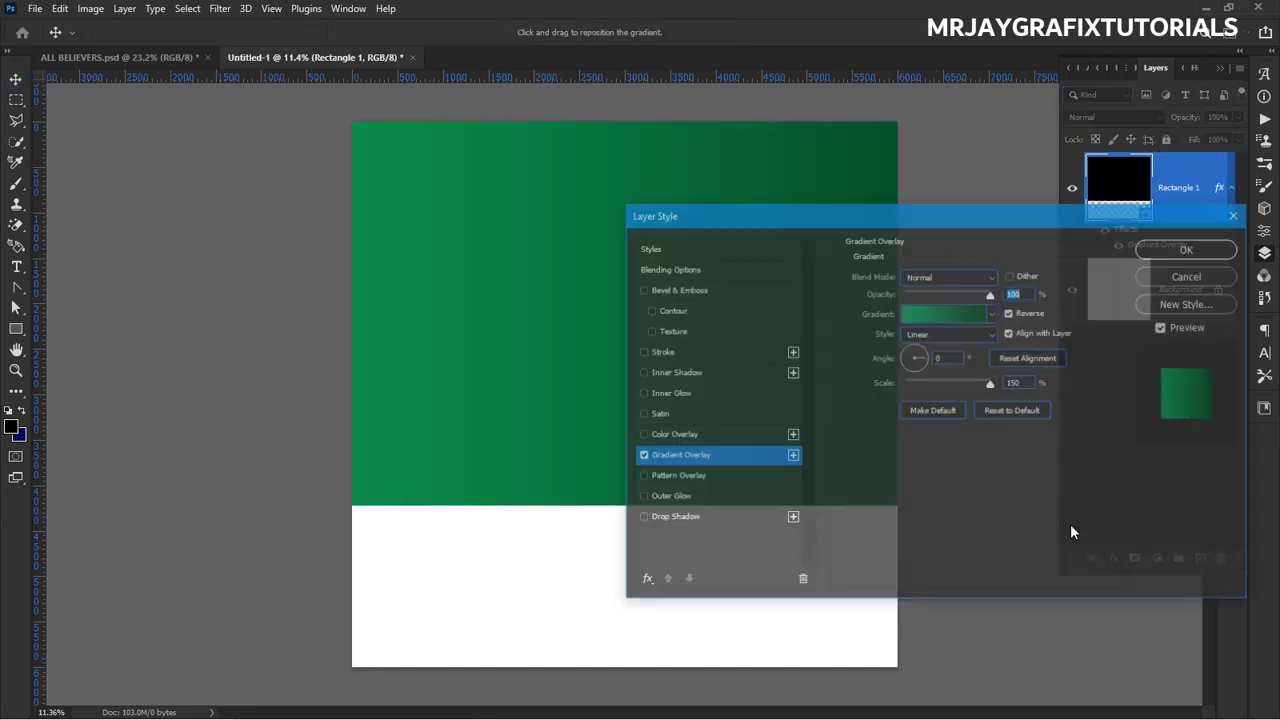
drag(758, 220, 956, 237)
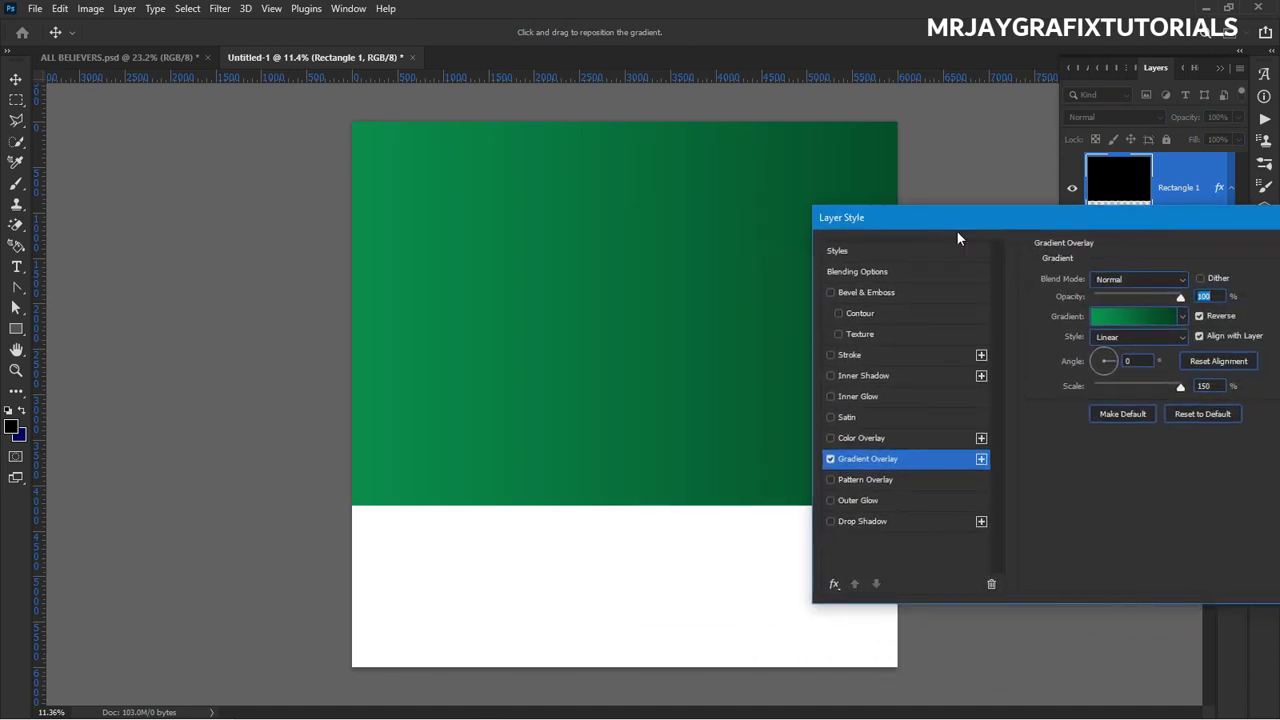
click(1147, 316)
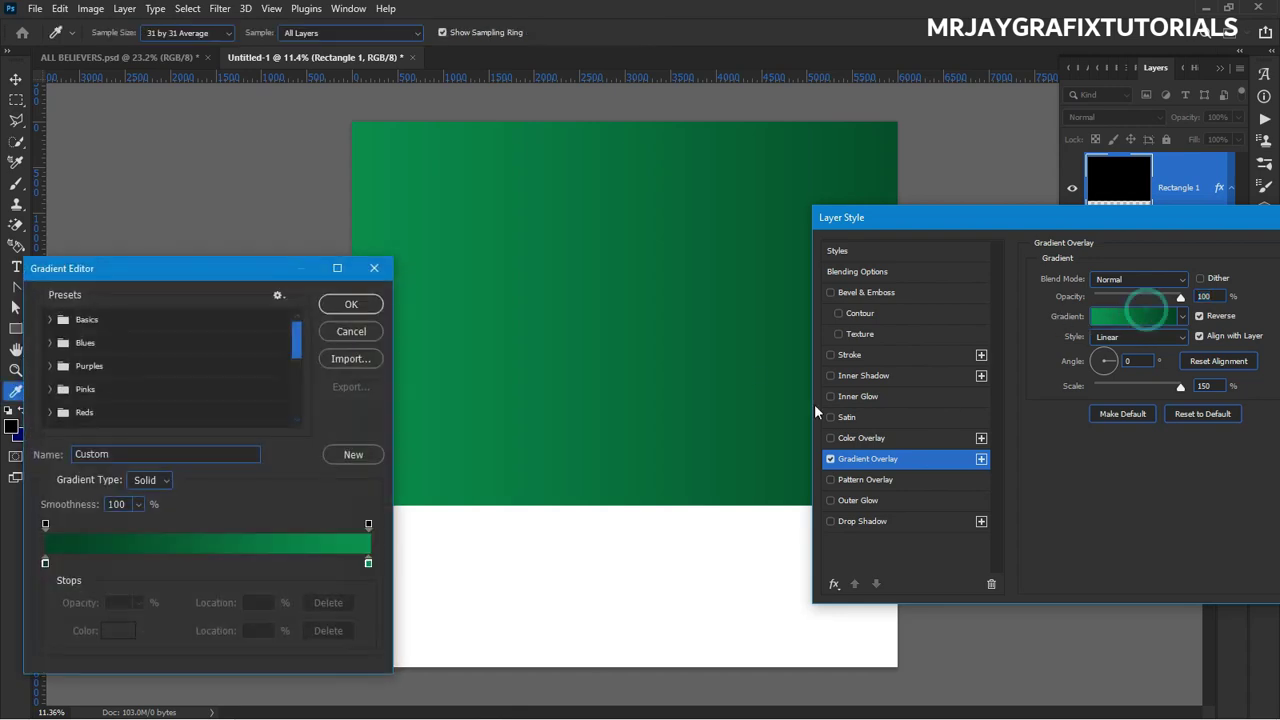
drag(139, 272, 1083, 207)
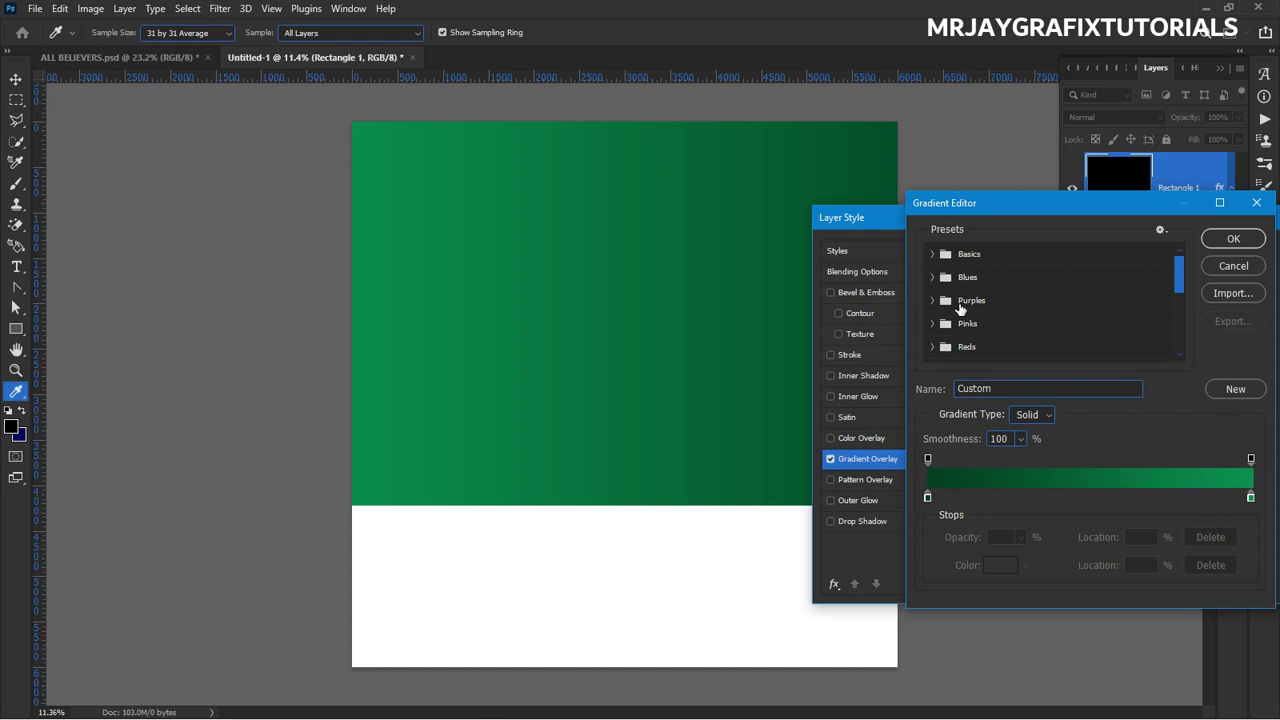
Browse the Purples gradient presets, try Purple_12, and apply Purple_20 to the rectangle's overlay.
click(933, 278)
click(932, 278)
click(930, 300)
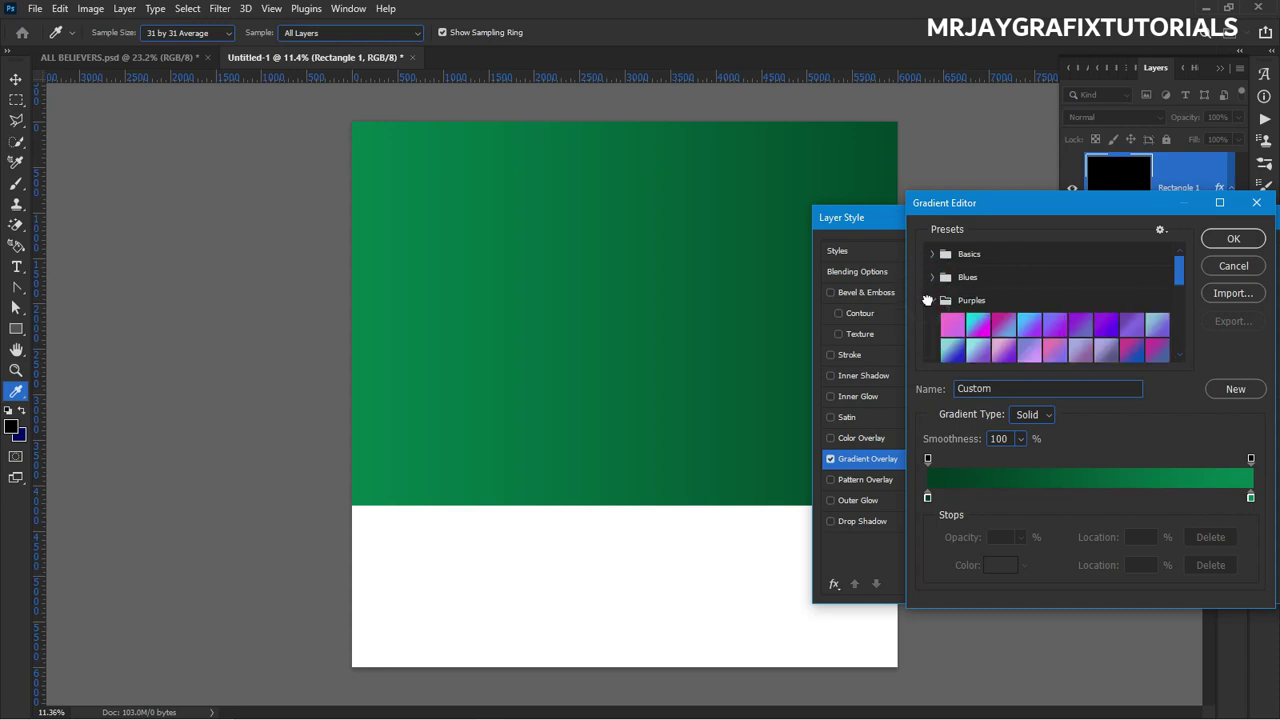
scroll(1055, 300, down, 2)
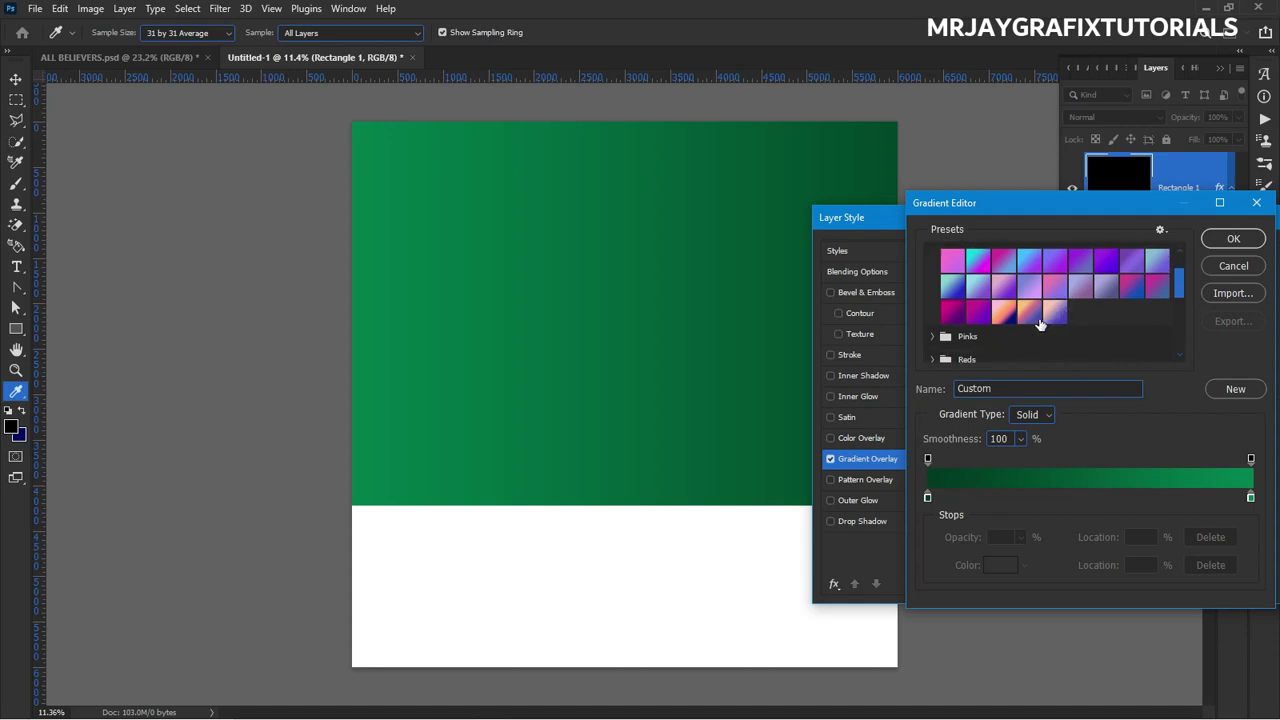
scroll(1040, 325, up, 3)
click(1014, 341)
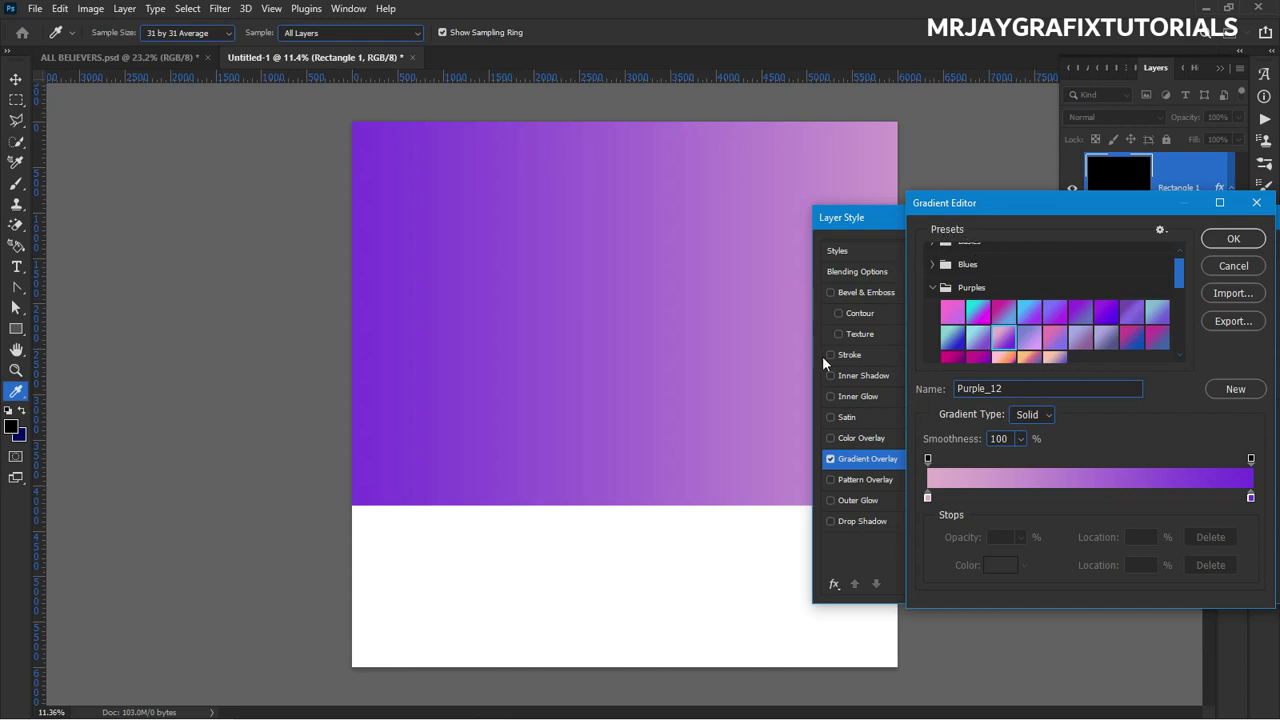
scroll(980, 334, down, 2)
click(978, 337)
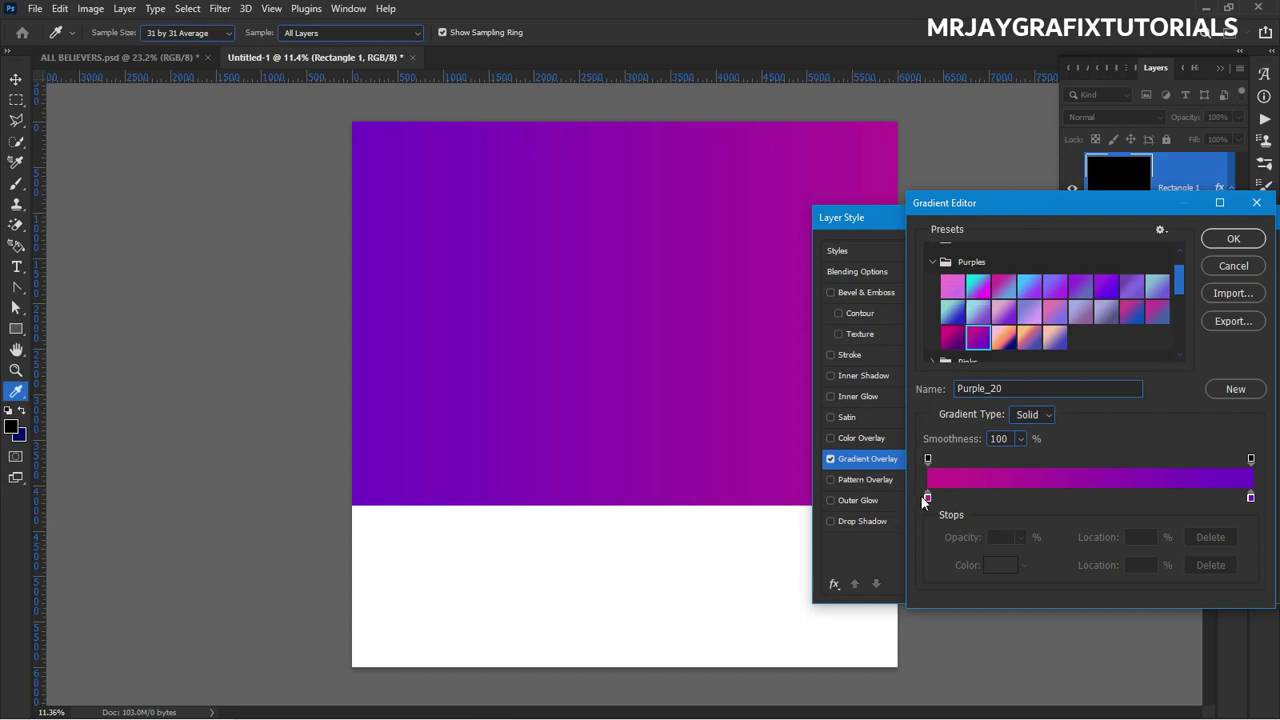
Change the gradient's magenta stop at 0% to bright blue 0072dd.
mouse_move(928, 497)
mouse_down()
mouse_move(935, 526)
mouse_move(925, 498)
mouse_up()
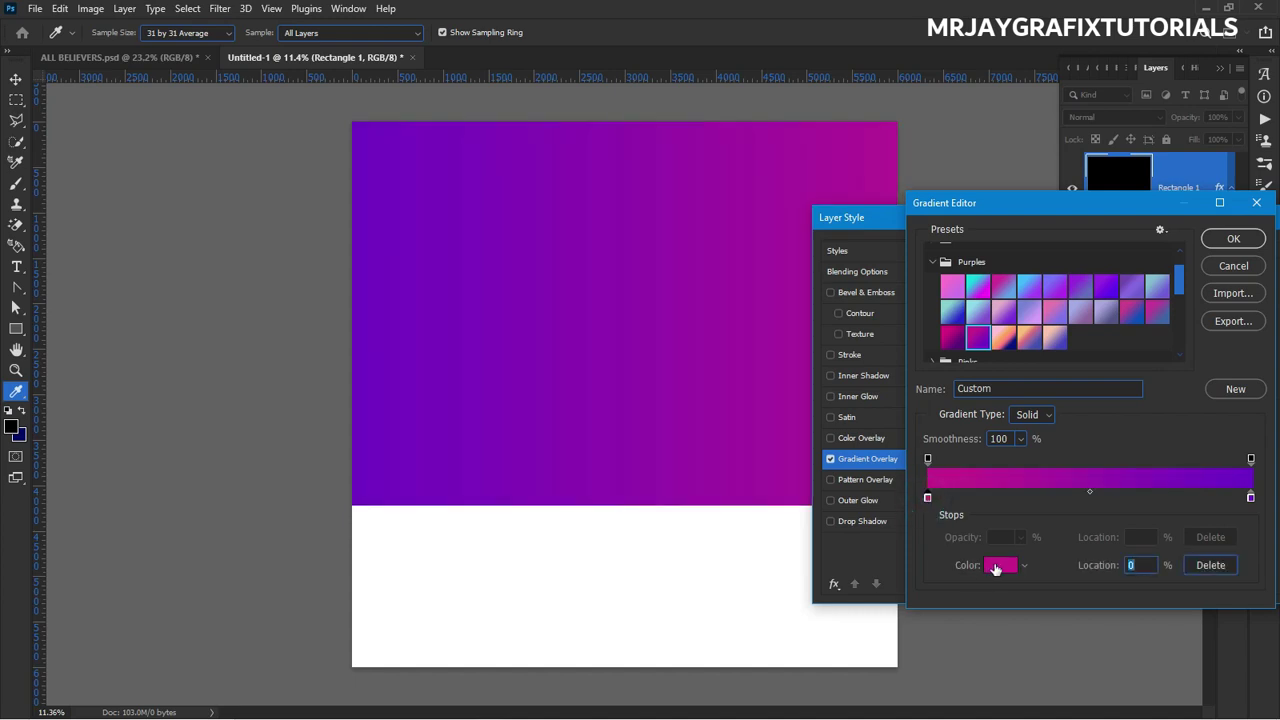
click(996, 567)
drag(272, 368, 576, 297)
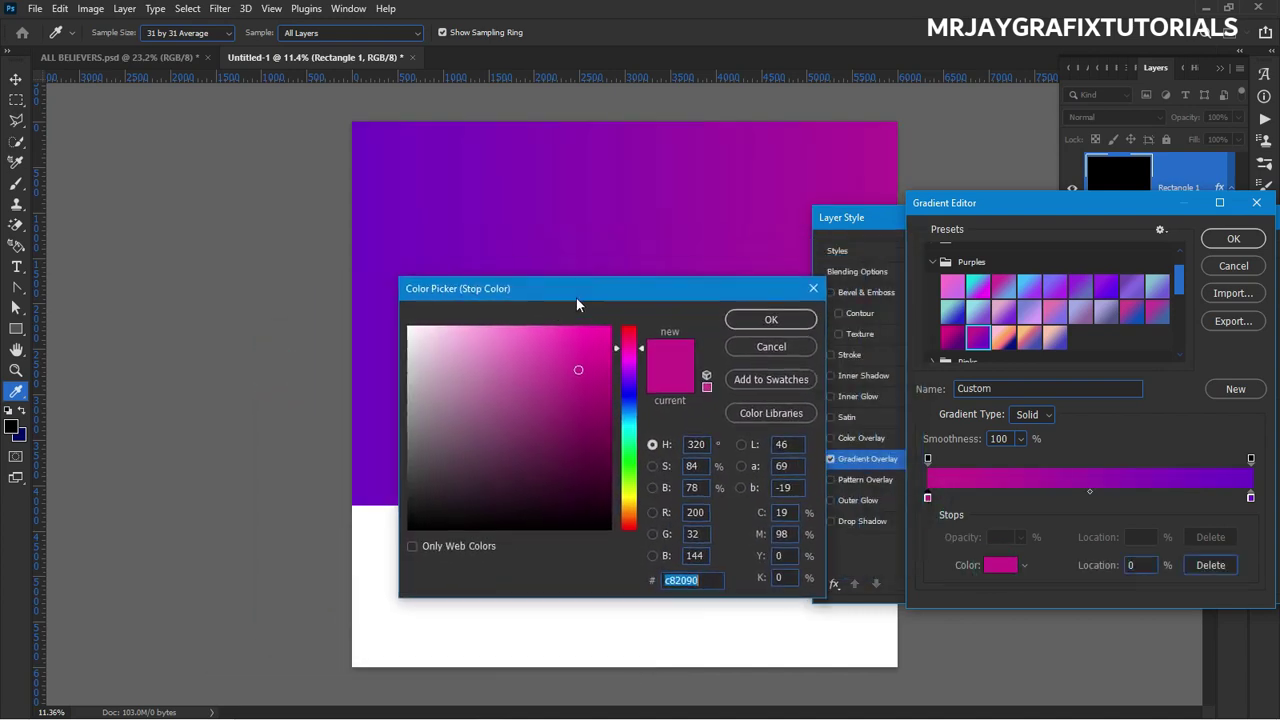
click(628, 417)
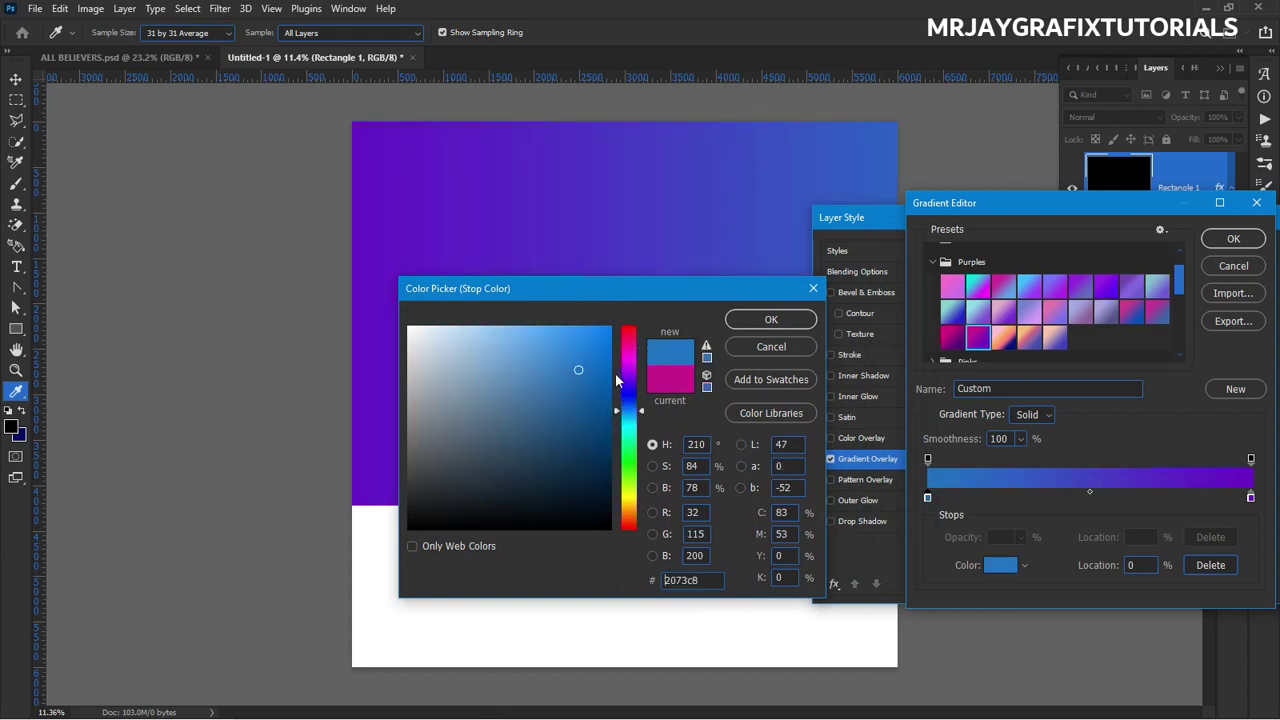
click(628, 405)
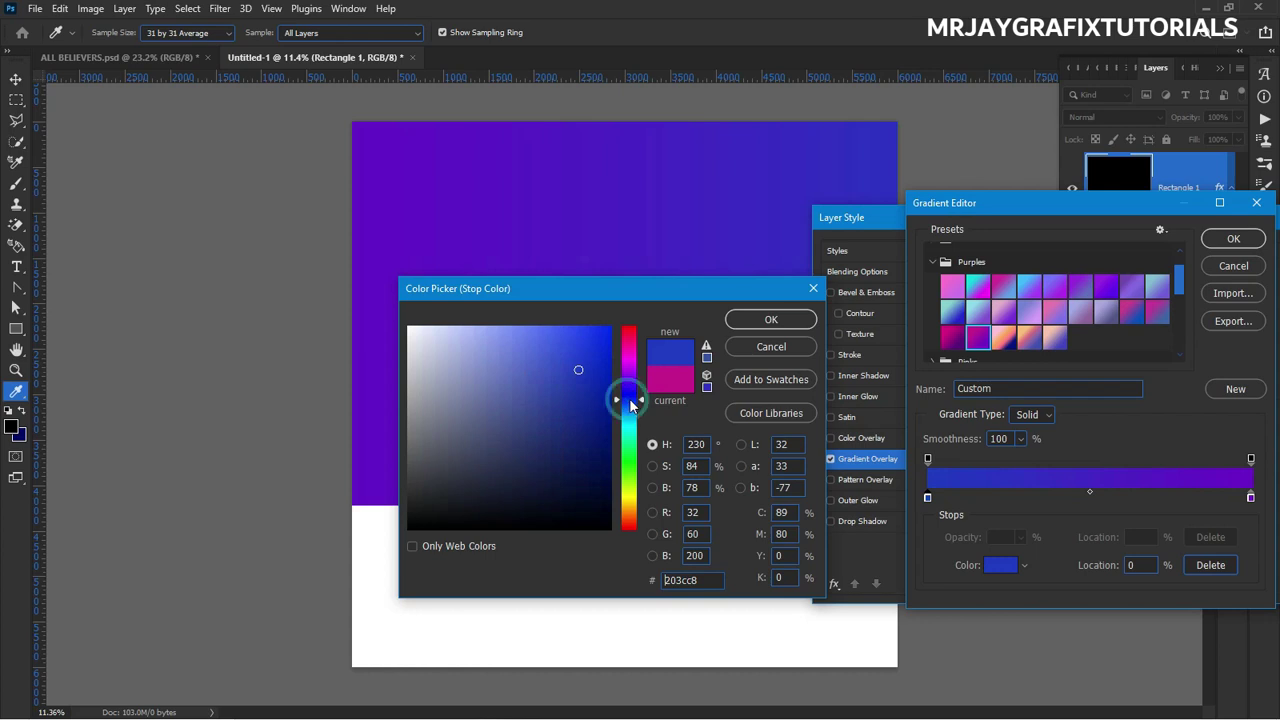
mouse_move(629, 404)
mouse_down()
mouse_move(625, 374)
mouse_move(625, 410)
mouse_up()
click(609, 353)
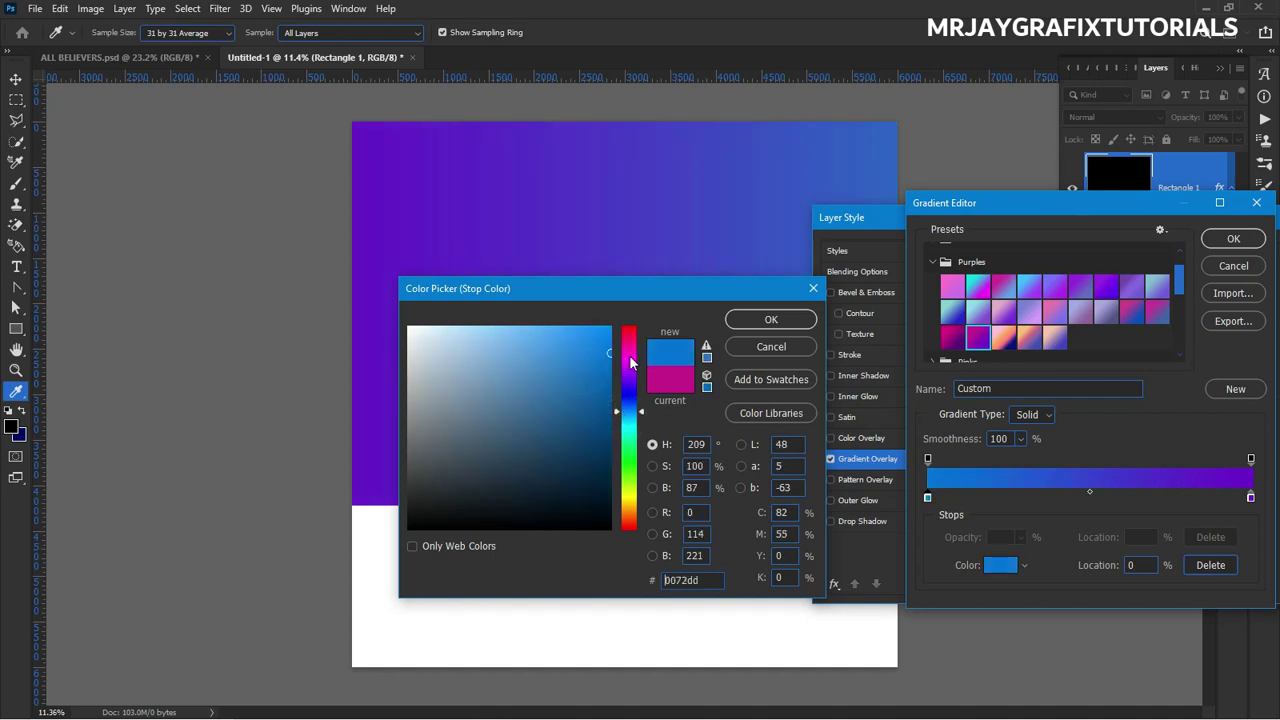
click(759, 322)
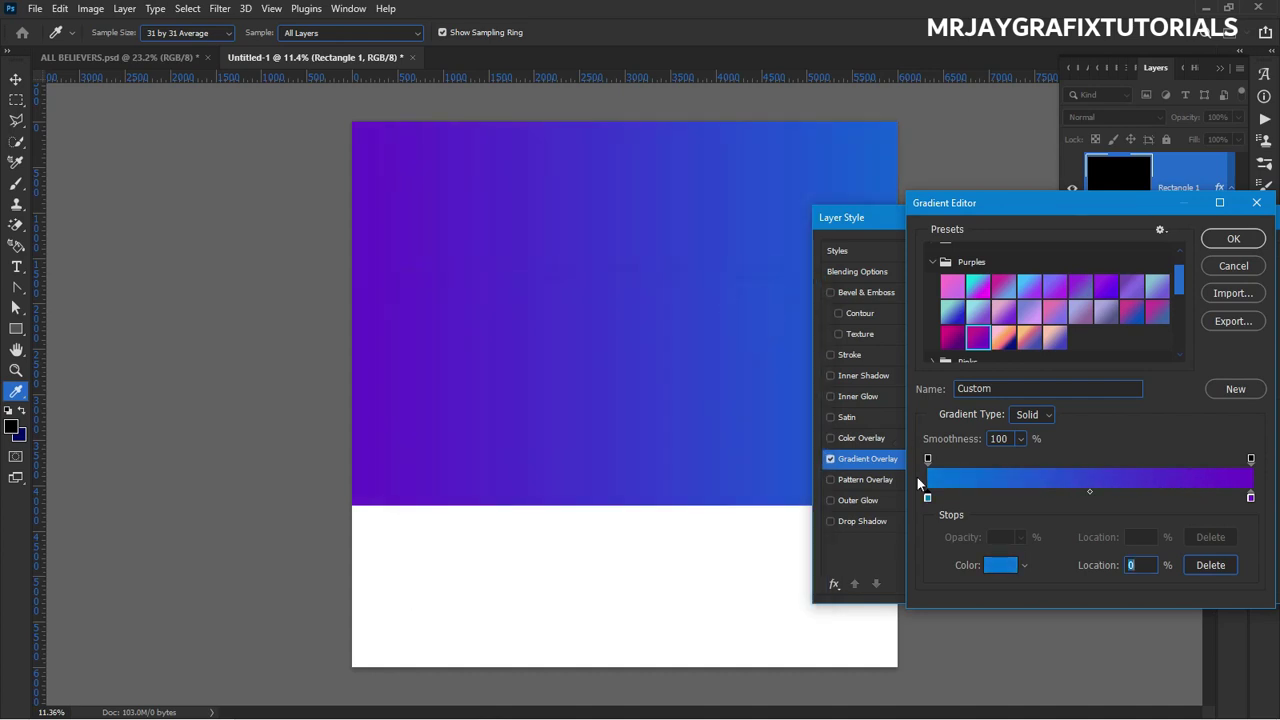
Set the gradient's 100% stop to purple 5f00d0, accept the gradient, and shift it rightward on the rectangle.
click(1250, 498)
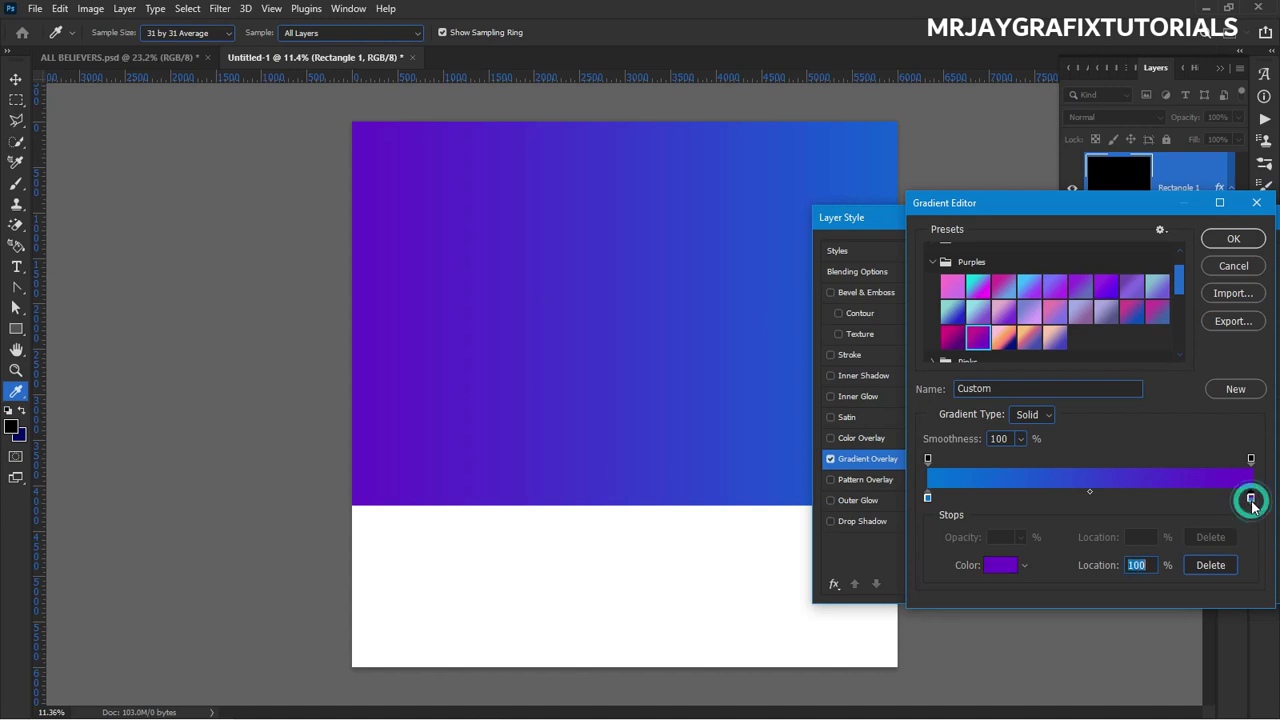
click(1001, 566)
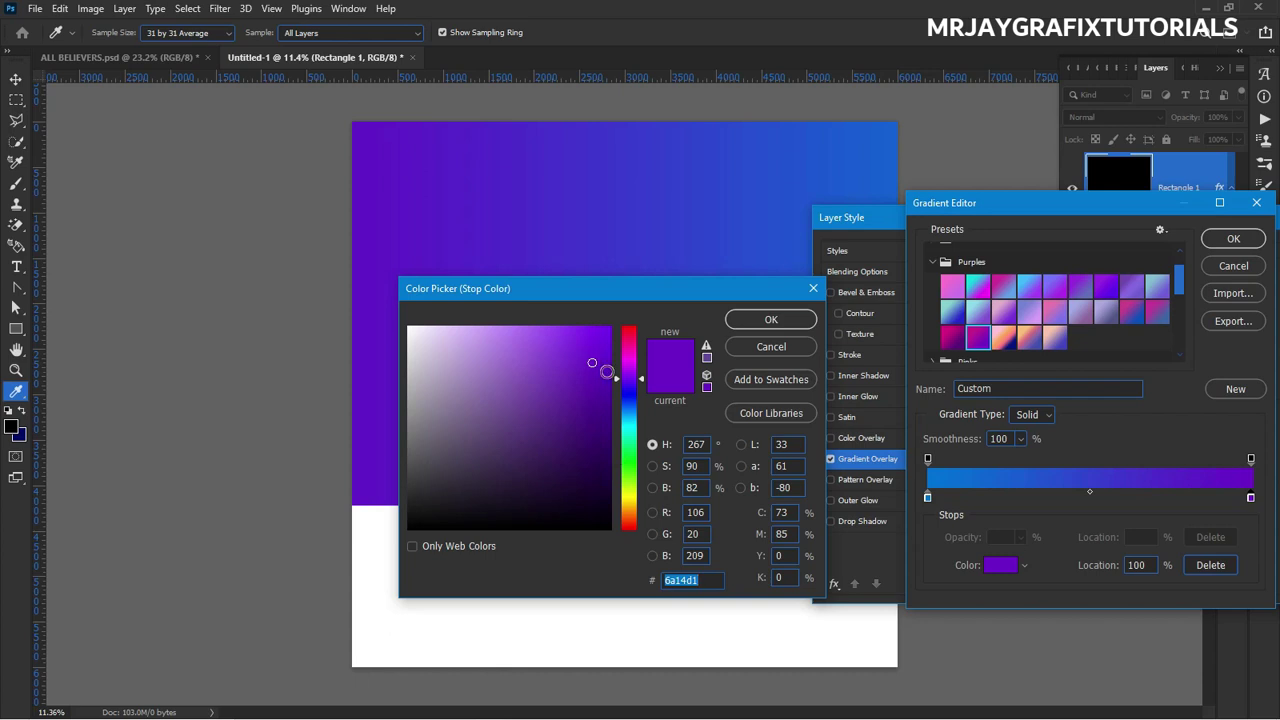
click(609, 363)
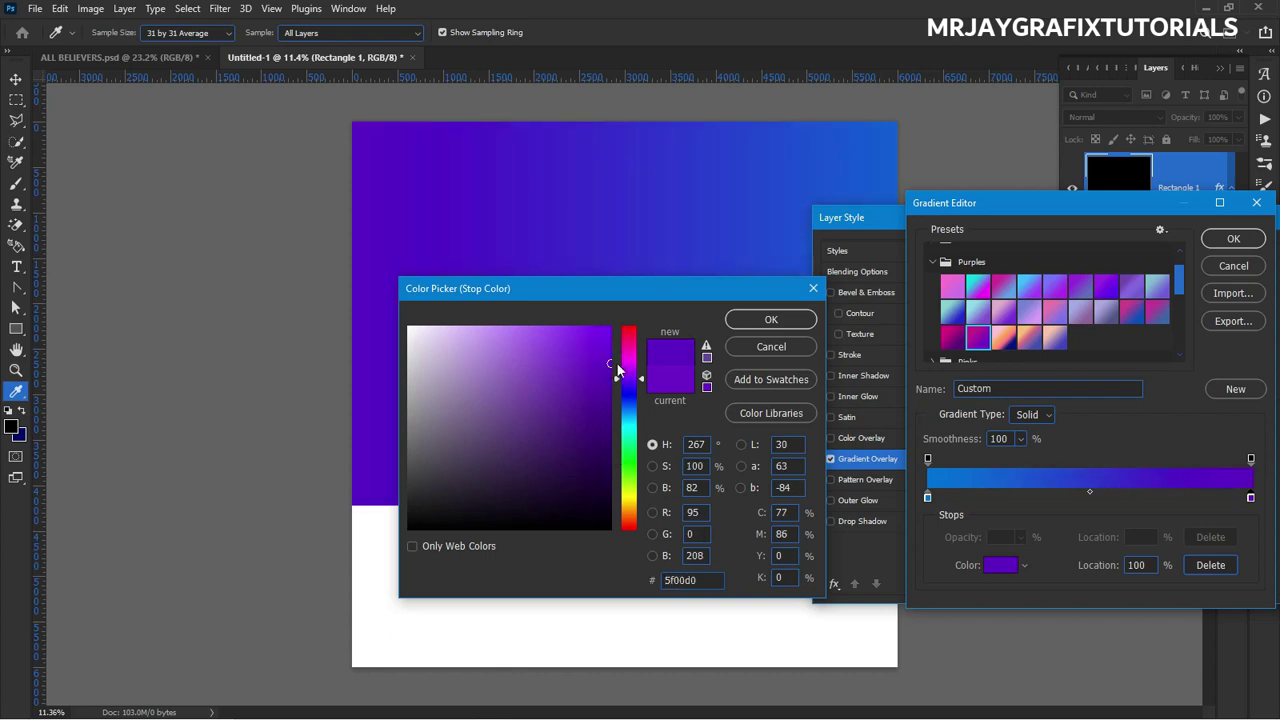
click(770, 320)
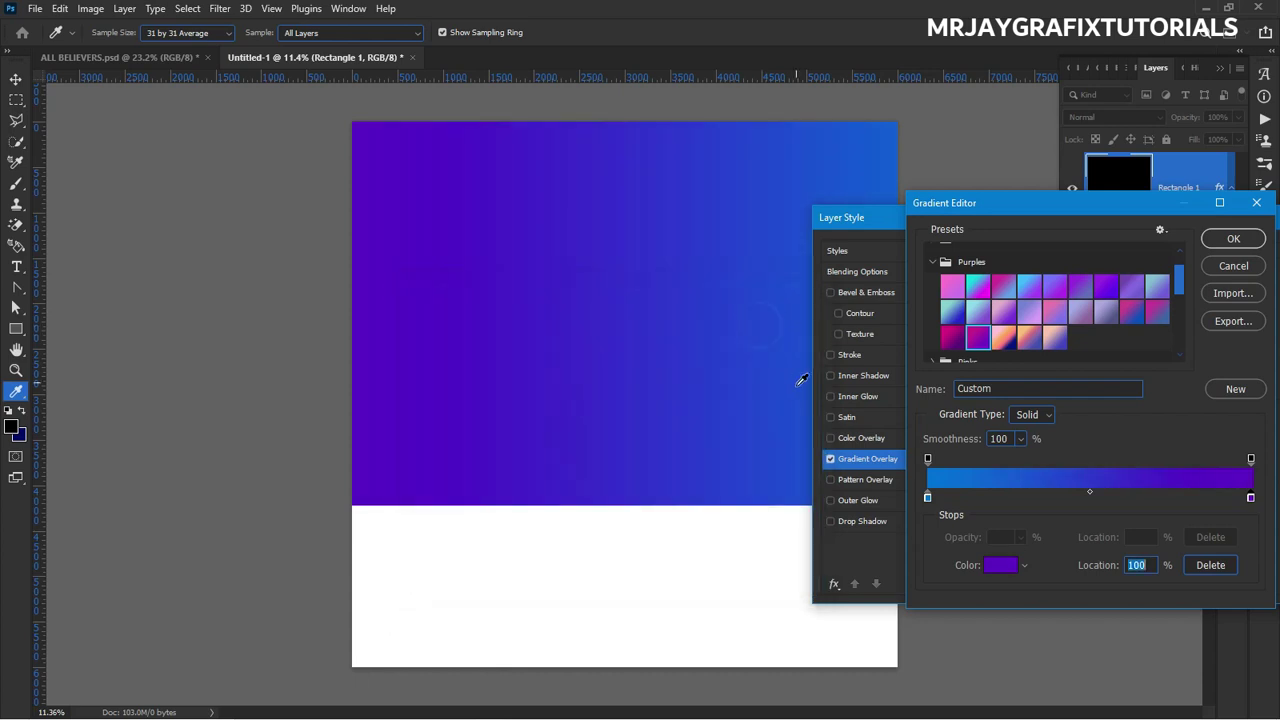
click(1230, 241)
drag(600, 340, 729, 349)
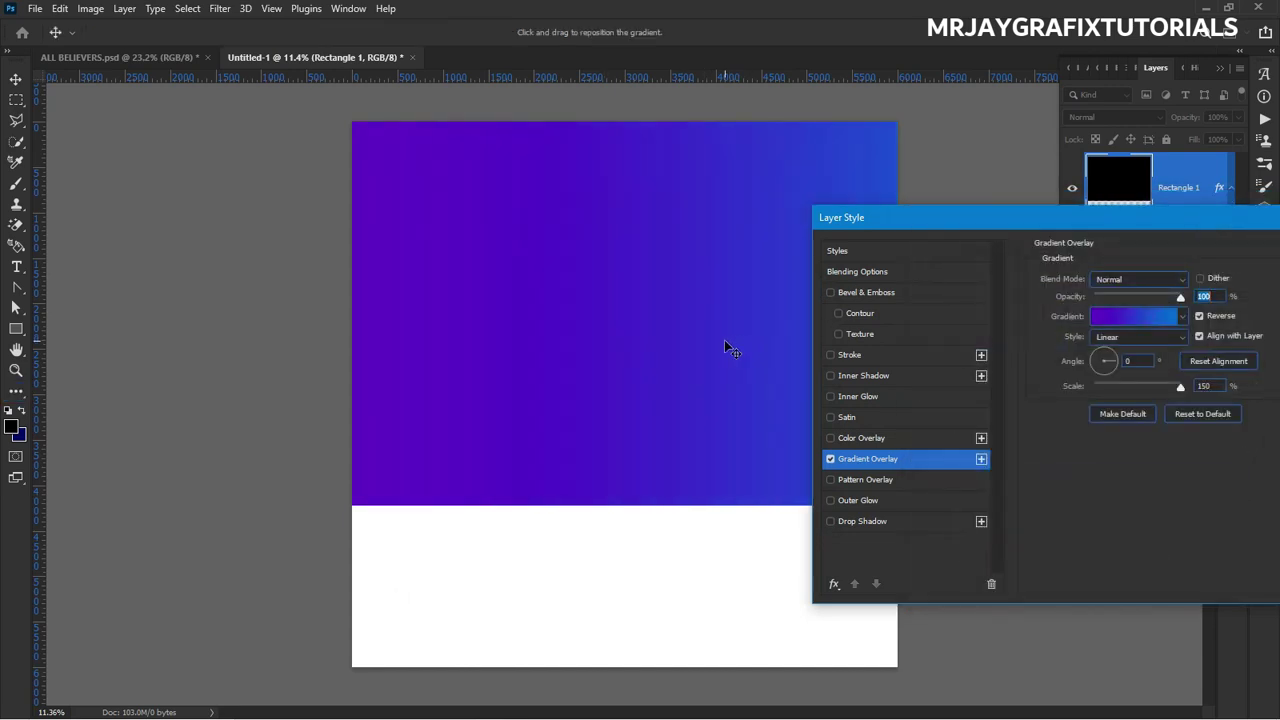
drag(649, 357, 697, 366)
Recolor the gradient's 0% stop to dark blue 060297 and accept the edited gradient.
click(1140, 317)
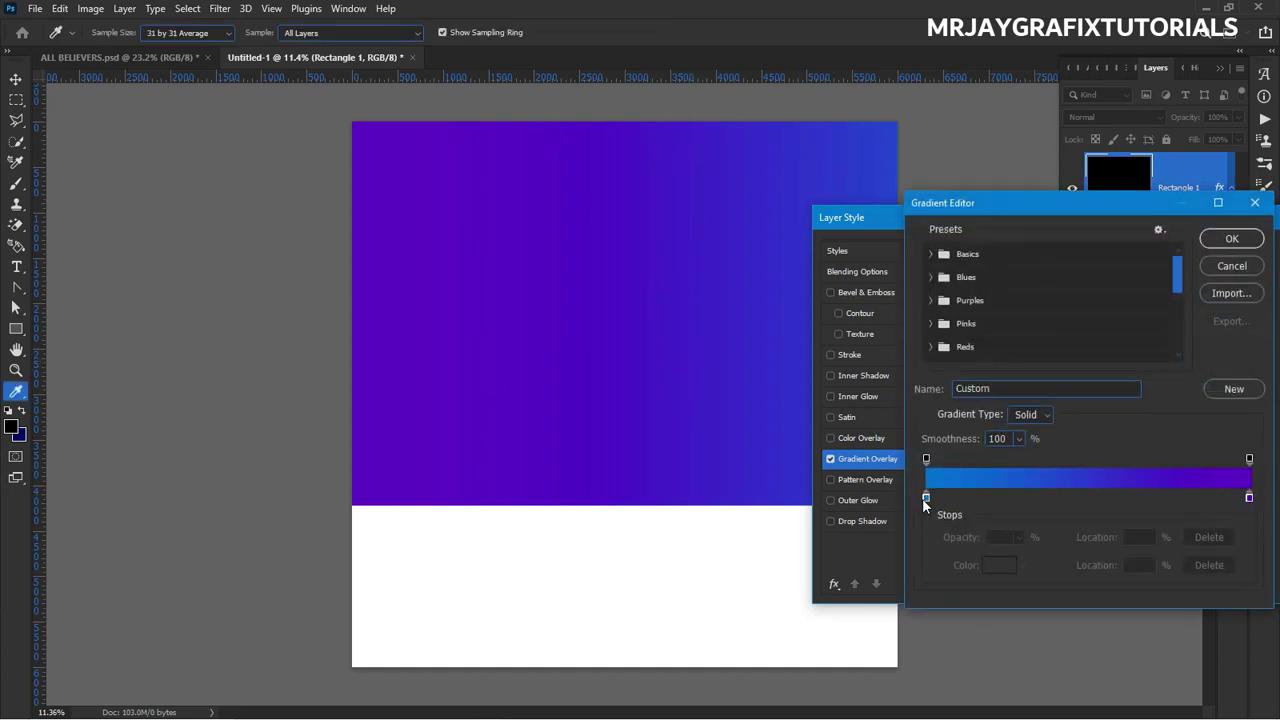
click(926, 497)
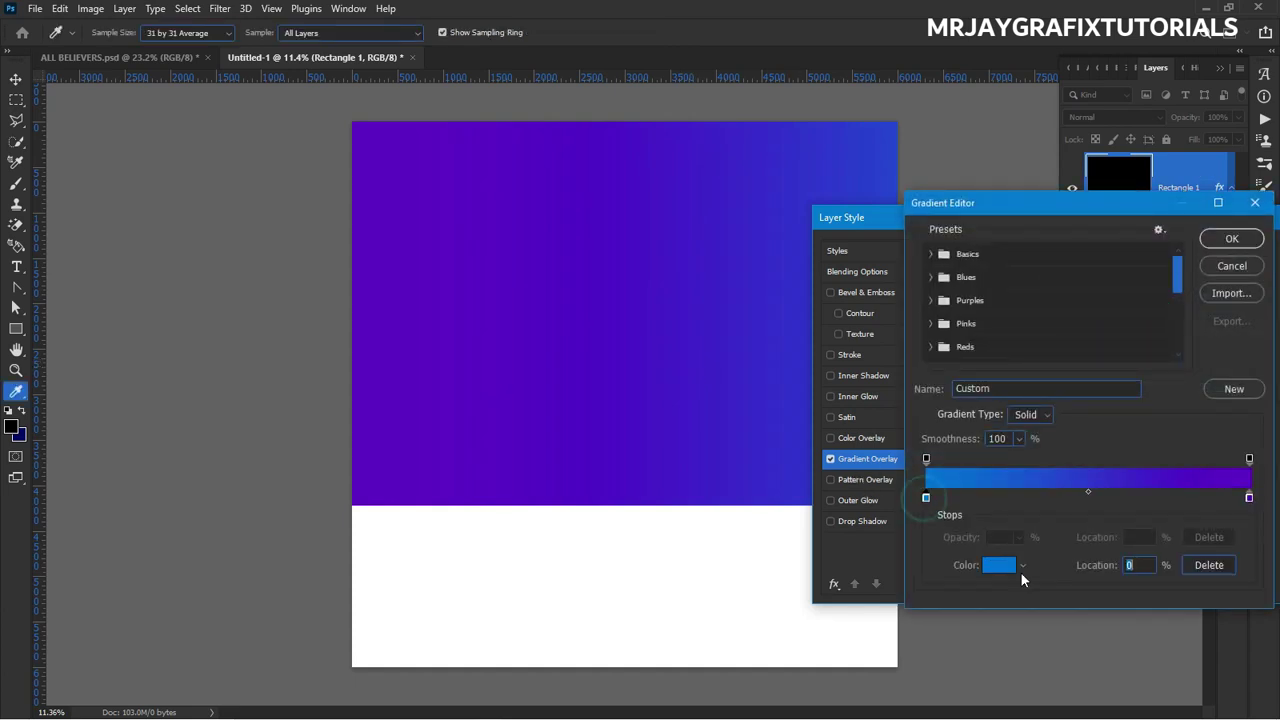
click(999, 565)
drag(622, 401, 628, 397)
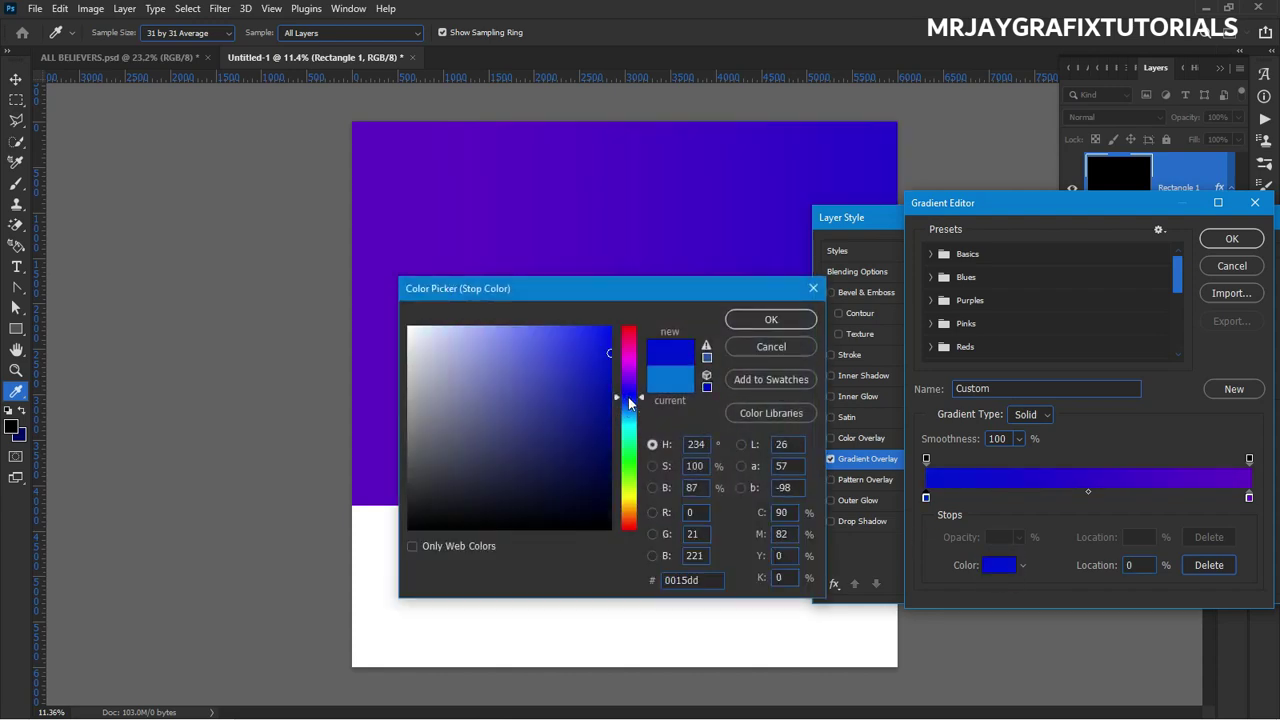
drag(632, 399, 632, 394)
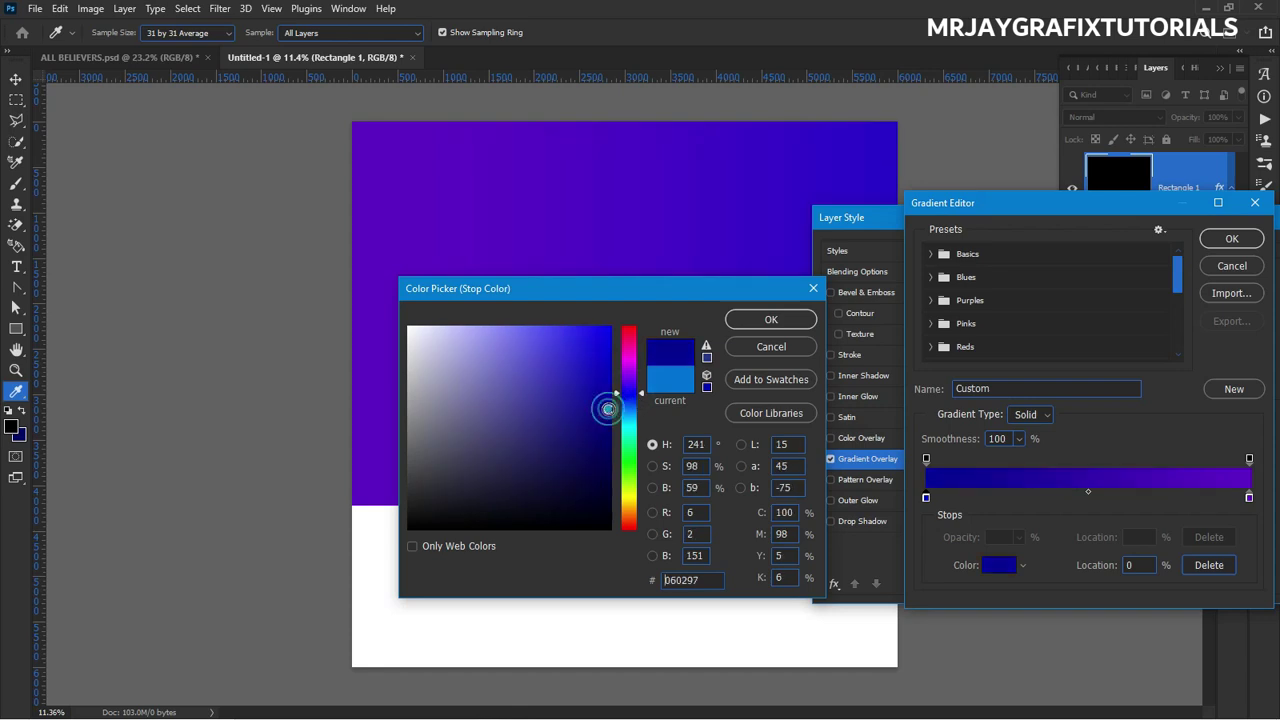
click(608, 409)
click(750, 320)
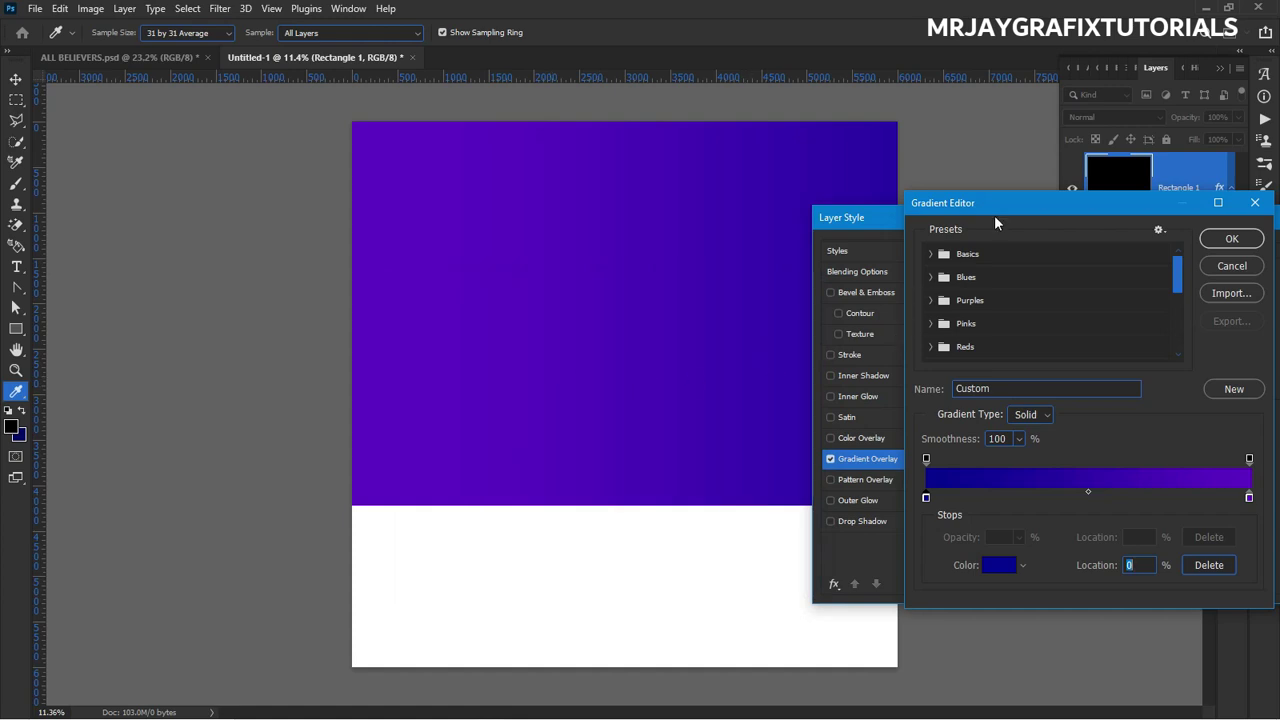
click(1228, 242)
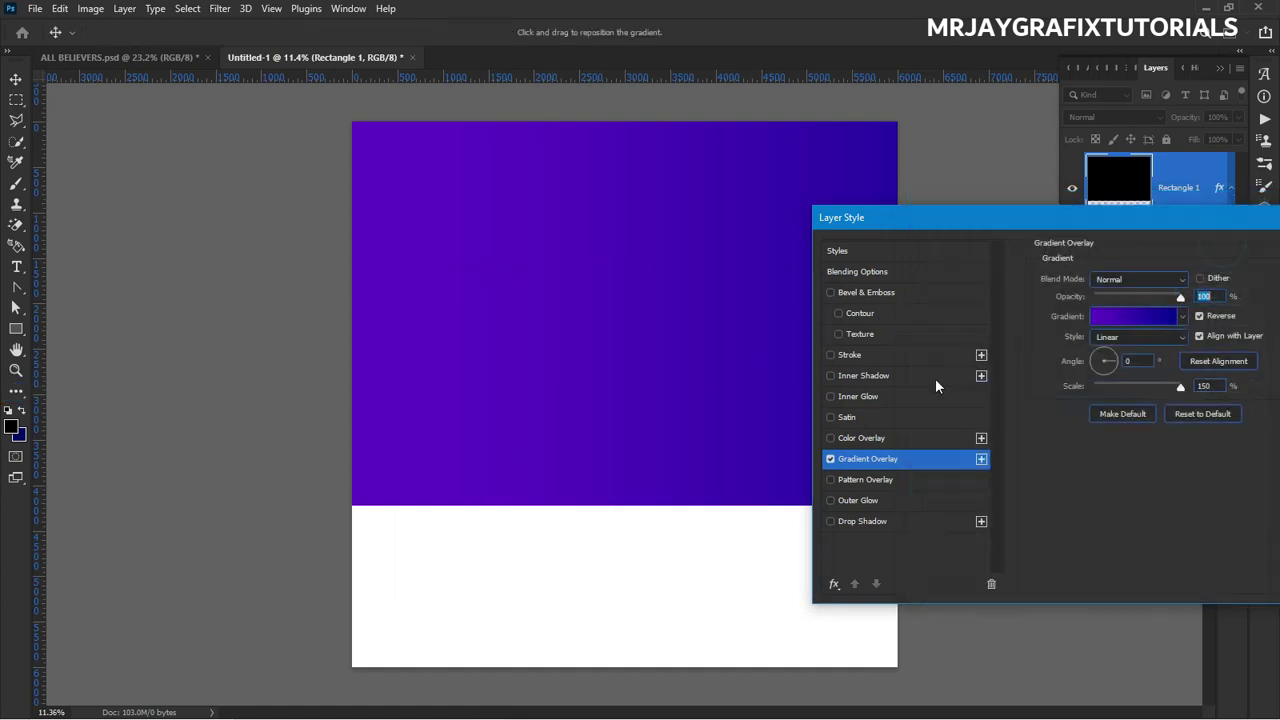
Set the gradient's angle to -173° and scale to 64%, and shift it down and leftward on the rectangle.
drag(1100, 366, 1084, 362)
click(1128, 388)
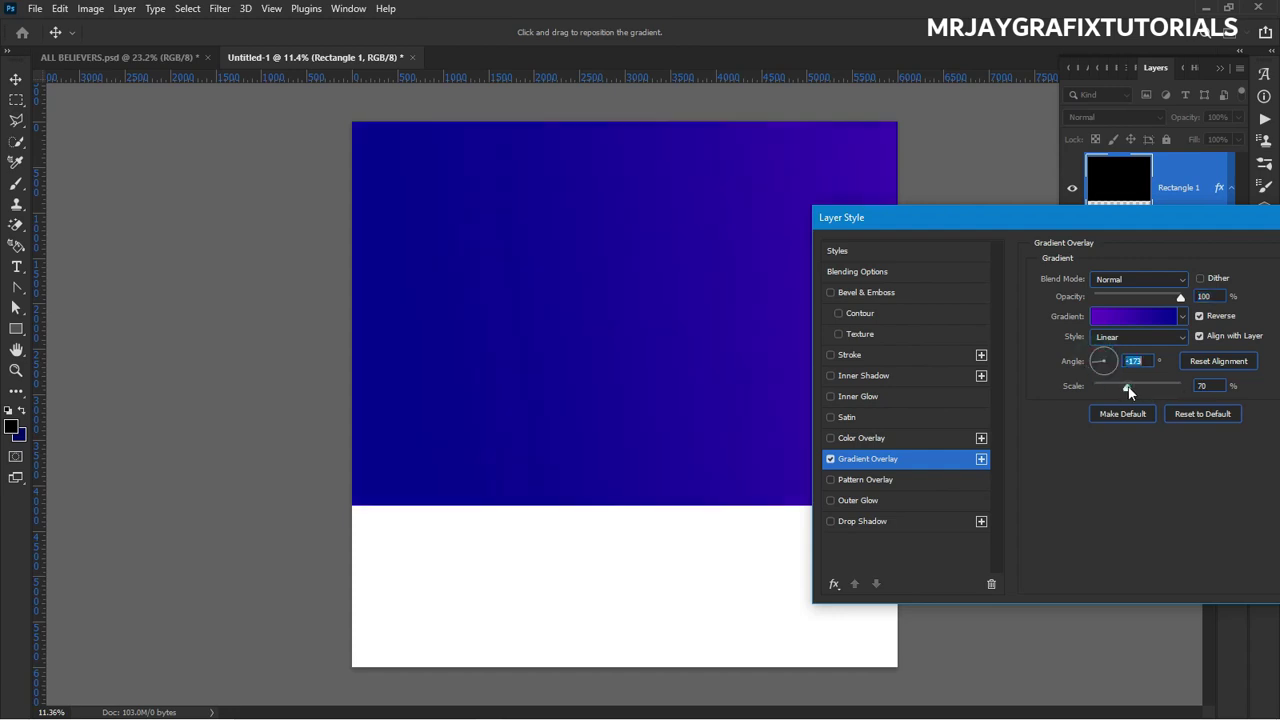
drag(592, 388, 560, 449)
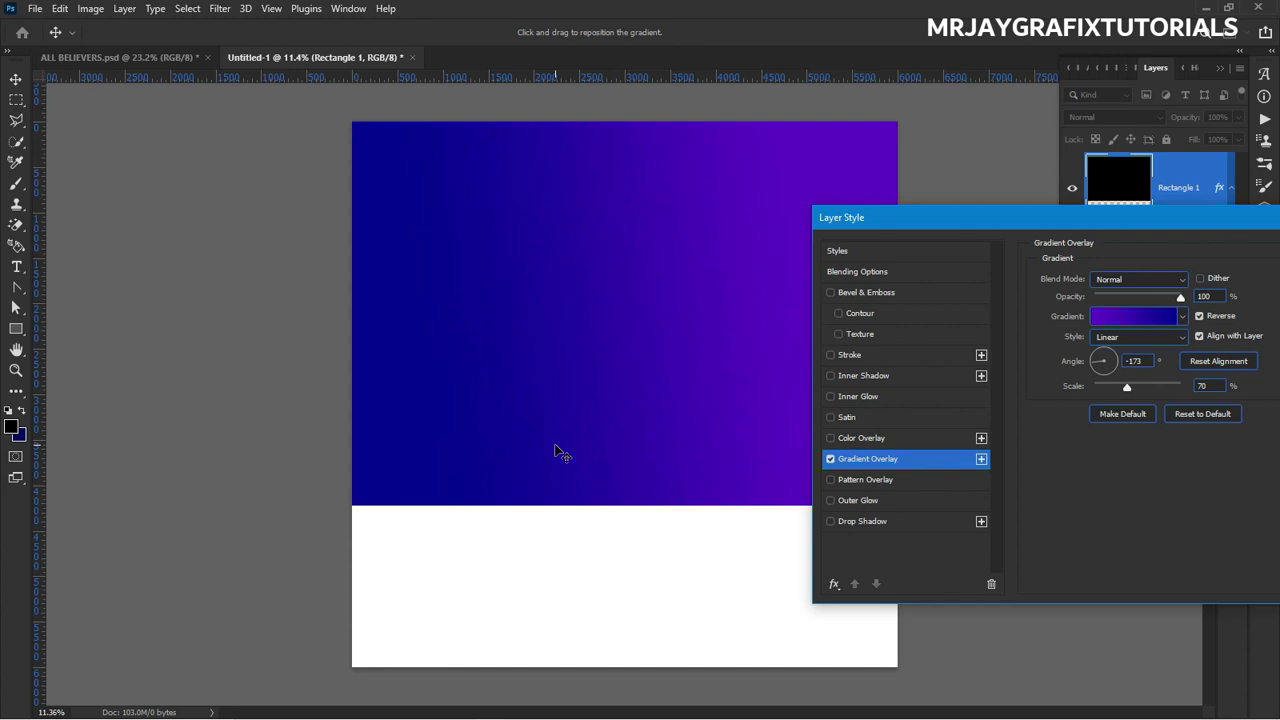
key(Down)
key(Down)
key(Down)
key(Down)
Try a gradient angle of 141° and settle on 180° for a horizontal blue-to-purple blend.
click(1099, 359)
drag(1101, 366, 1096, 357)
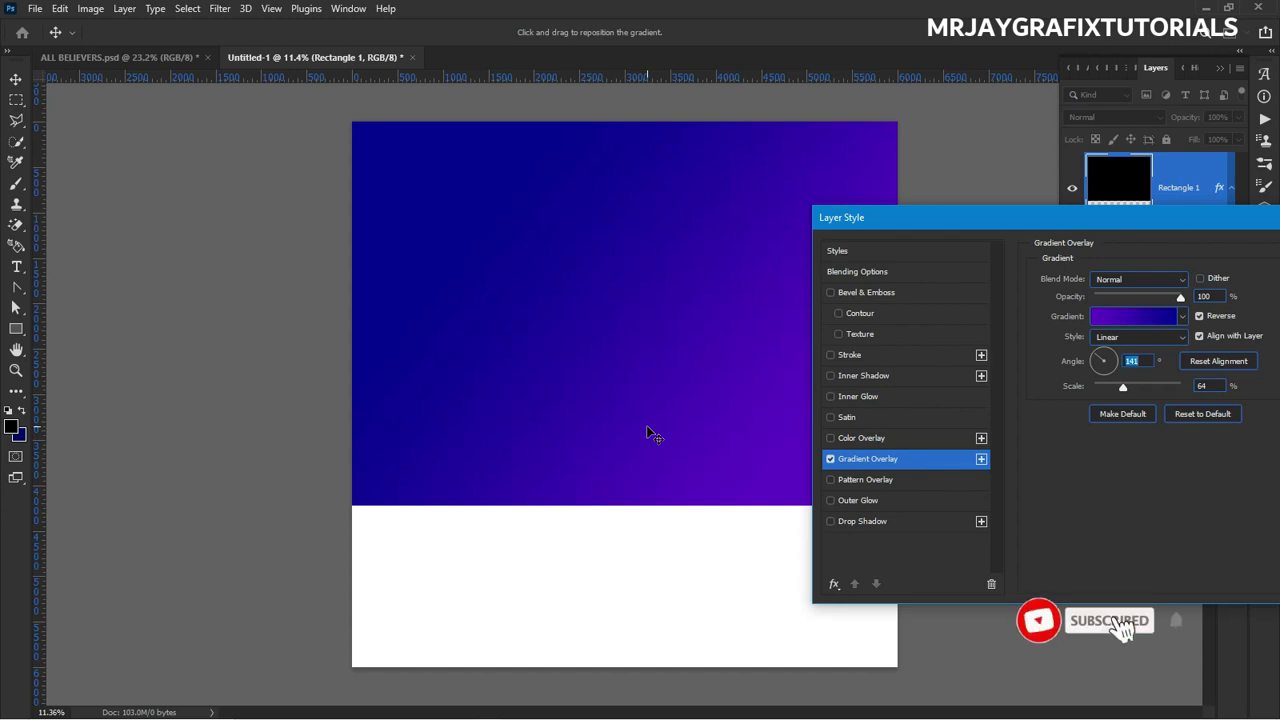
drag(1096, 366, 1081, 360)
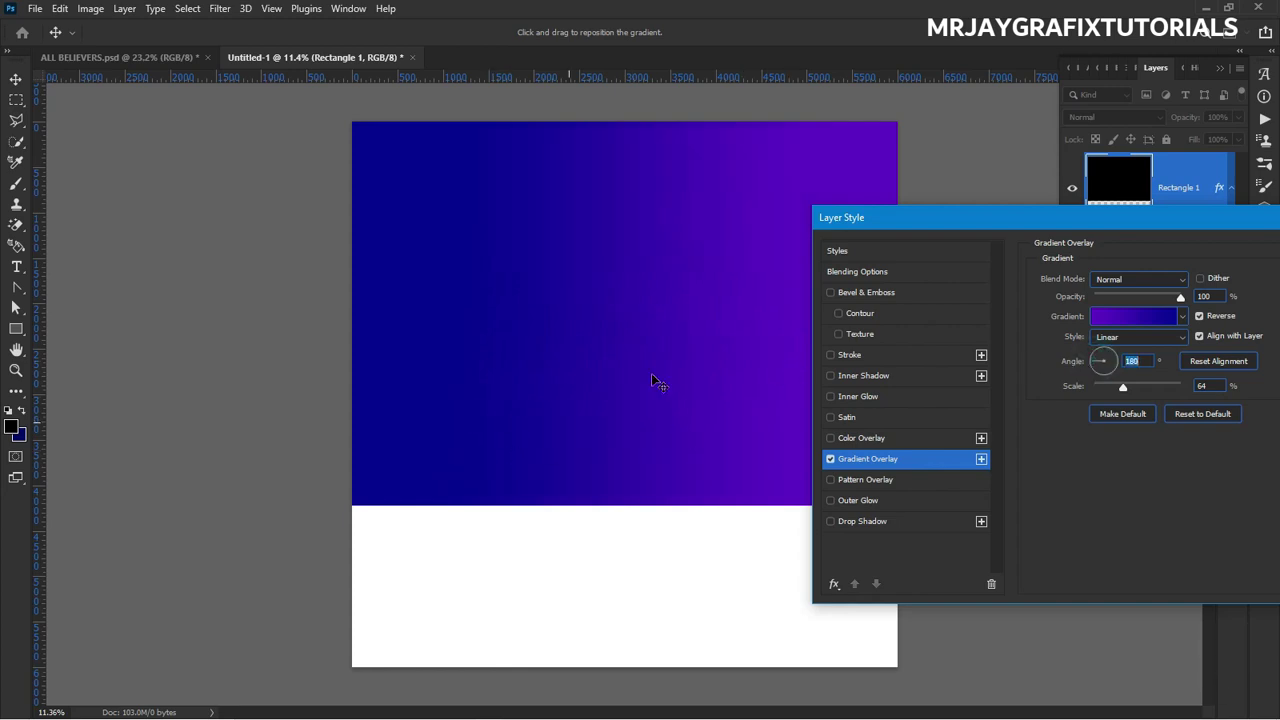
Recolor the gradient overlay's 100% stop from blue-violet to a redder purple, 8f02b2.
drag(1000, 225, 932, 187)
drag(1039, 174, 952, 184)
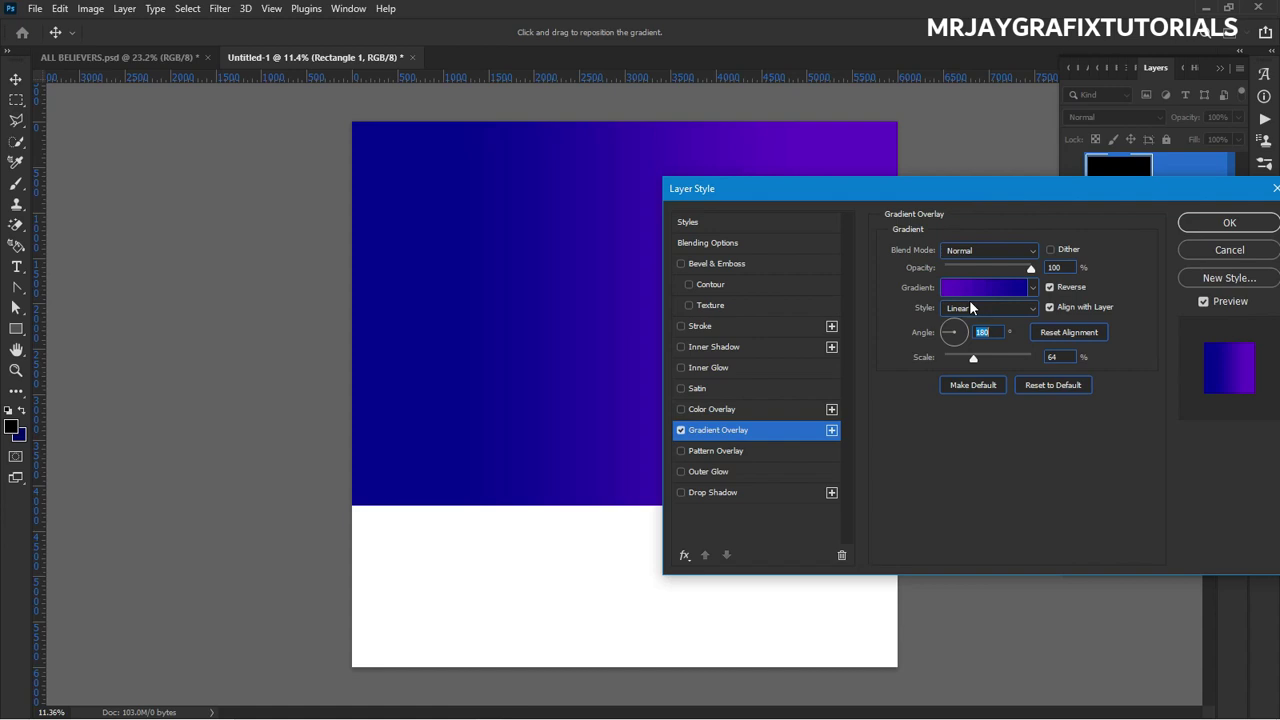
drag(886, 198, 1055, 200)
click(1170, 279)
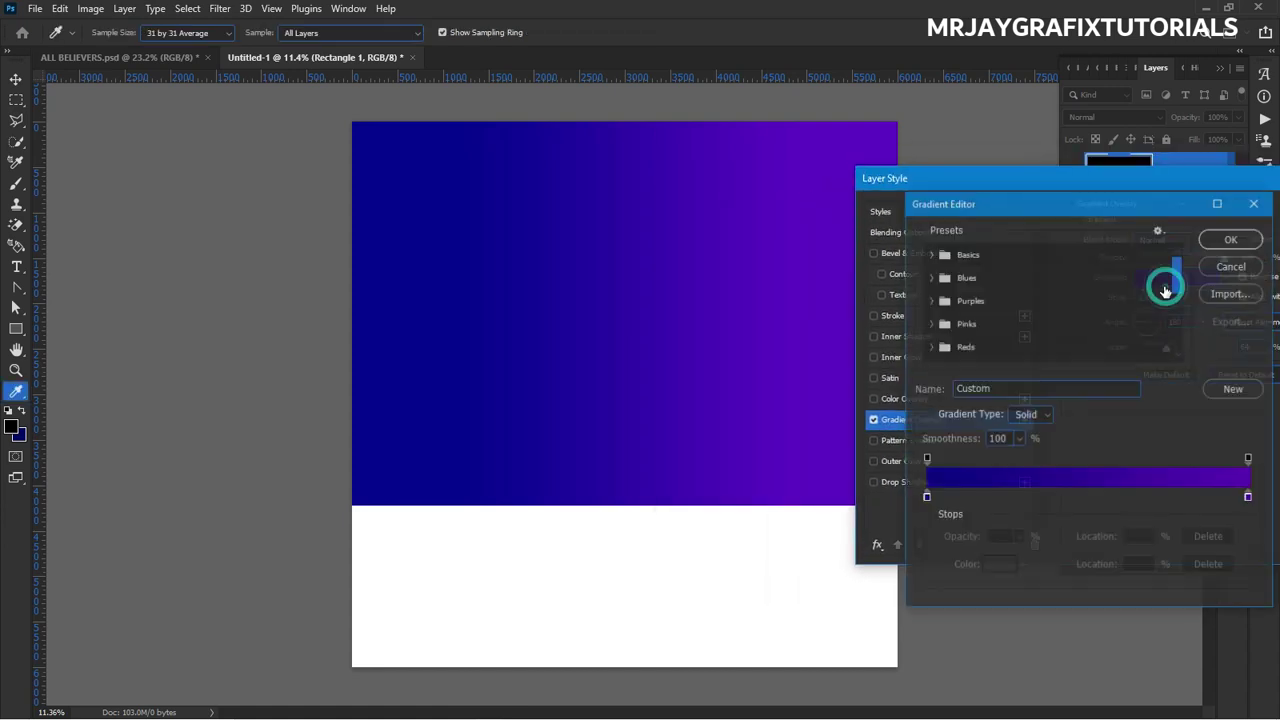
click(1249, 498)
click(998, 565)
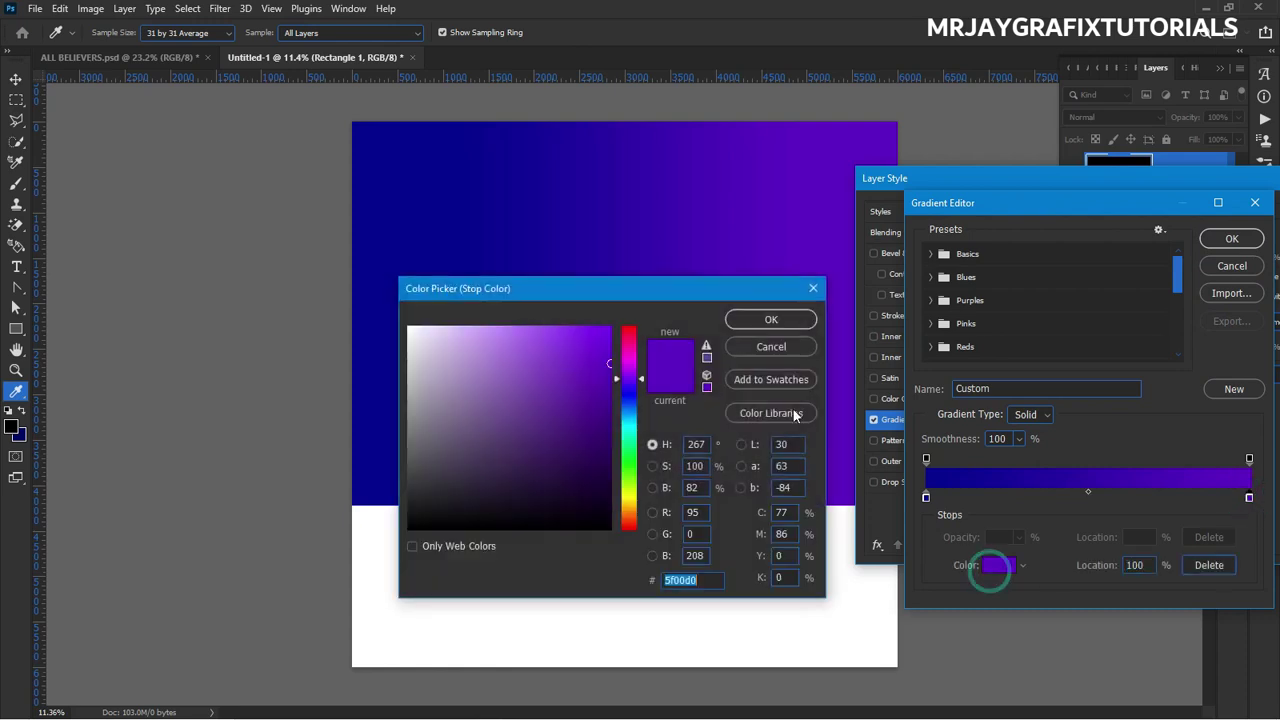
drag(610, 285, 1053, 246)
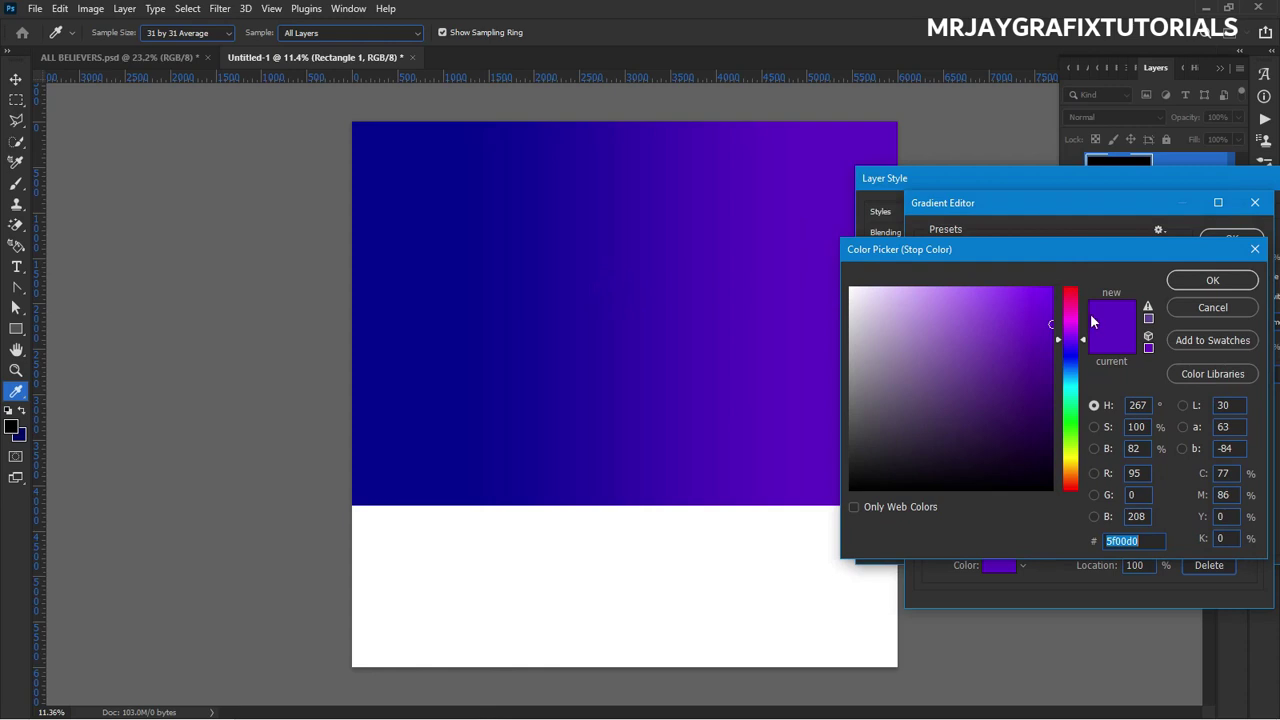
click(1079, 328)
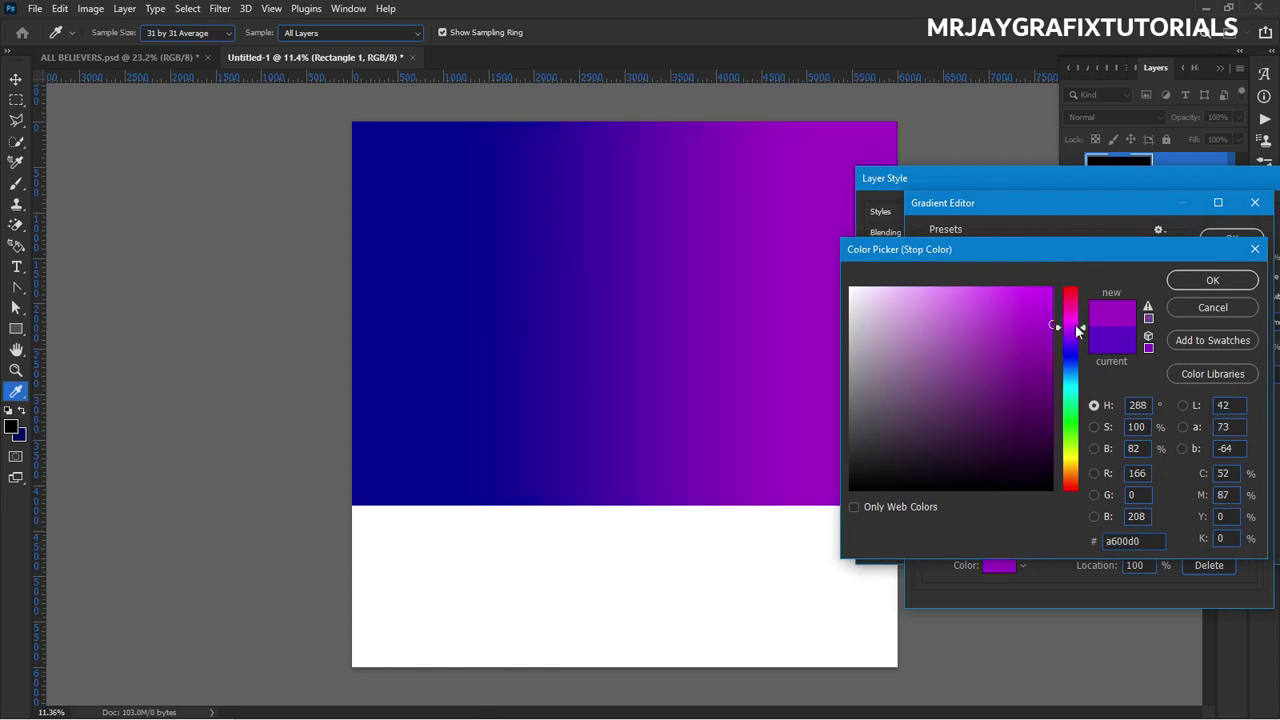
click(1050, 349)
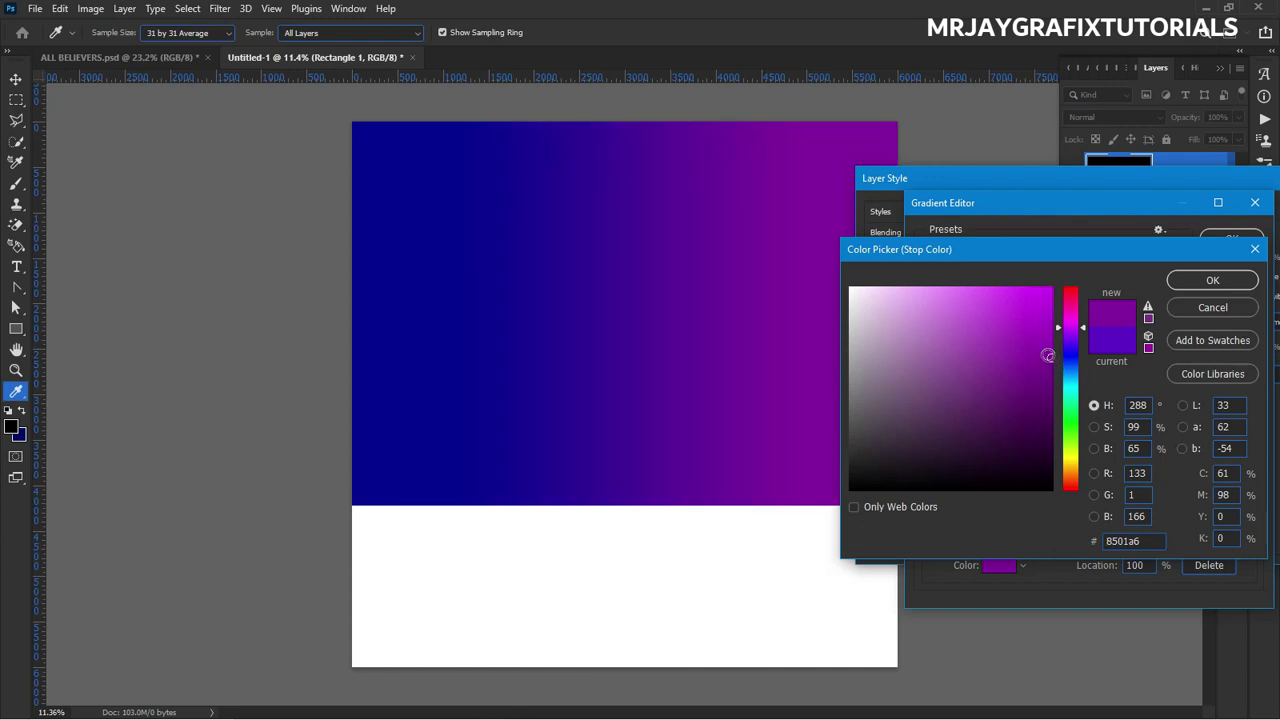
click(1051, 347)
click(1069, 321)
click(1064, 326)
click(1212, 280)
Recolor the gradient's 0% stop to brighter blue 0442cd and accept the edited gradient.
click(925, 497)
click(999, 565)
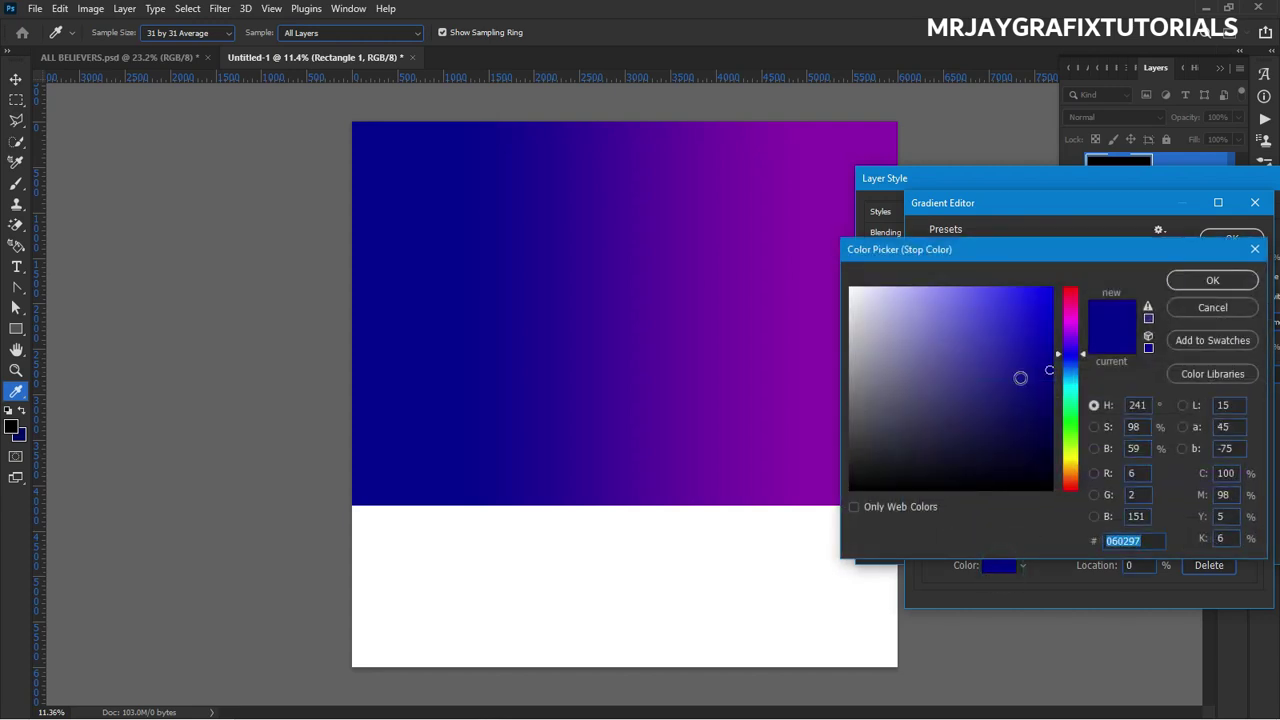
click(1070, 369)
mouse_move(1070, 369)
mouse_down()
mouse_move(1070, 385)
mouse_move(1071, 366)
mouse_move(1044, 344)
mouse_move(1049, 326)
mouse_up()
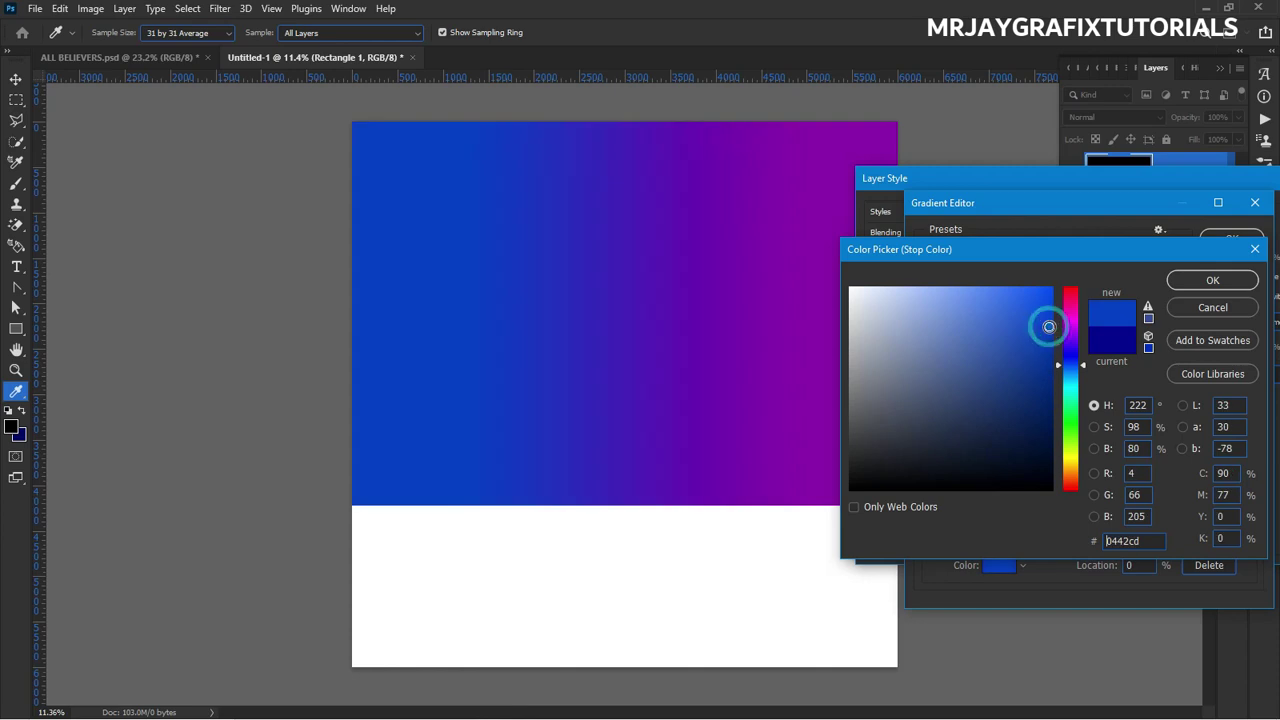
click(1212, 280)
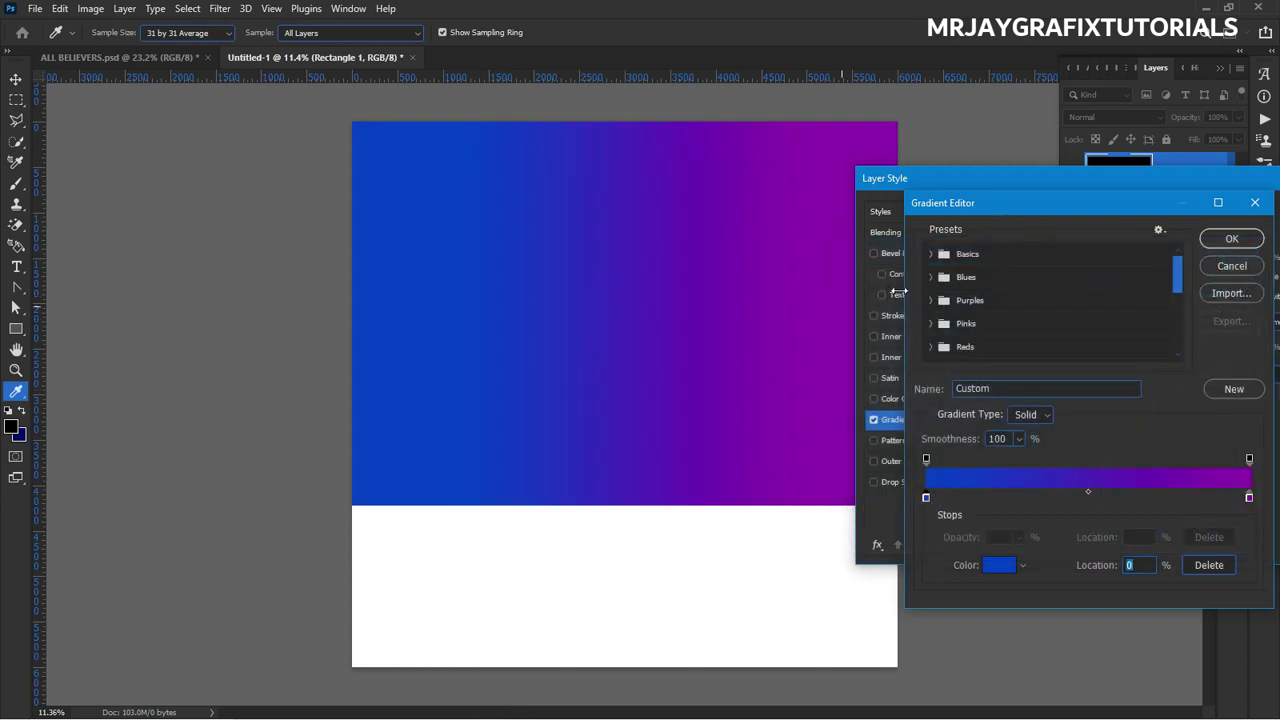
click(1230, 239)
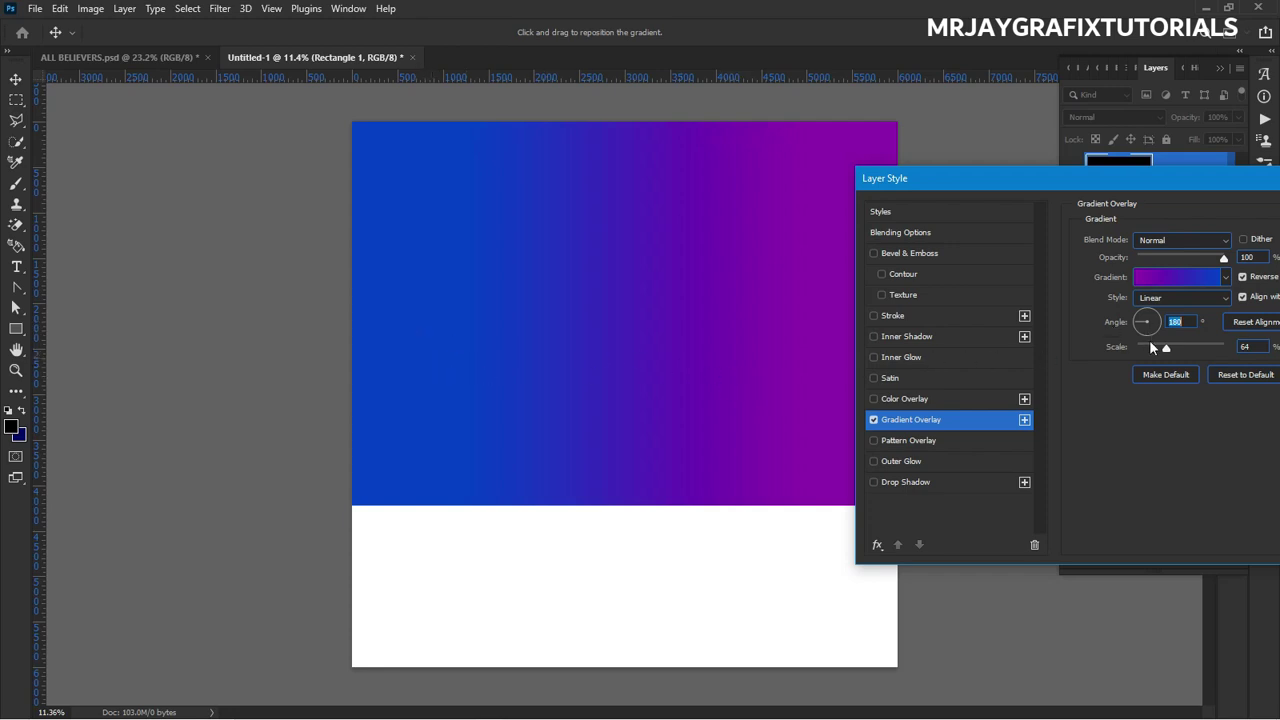
Increase the gradient overlay's scale to 103% for a softer blend across the rectangle.
mouse_move(1166, 347)
mouse_down()
mouse_move(1197, 360)
mouse_move(1107, 355)
mouse_move(1167, 367)
mouse_up()
drag(1172, 366, 1195, 355)
key(Tab)
Darken the gradient's 100% stop to purple 6f008b and accept the edited gradient.
drag(1036, 178, 355, 209)
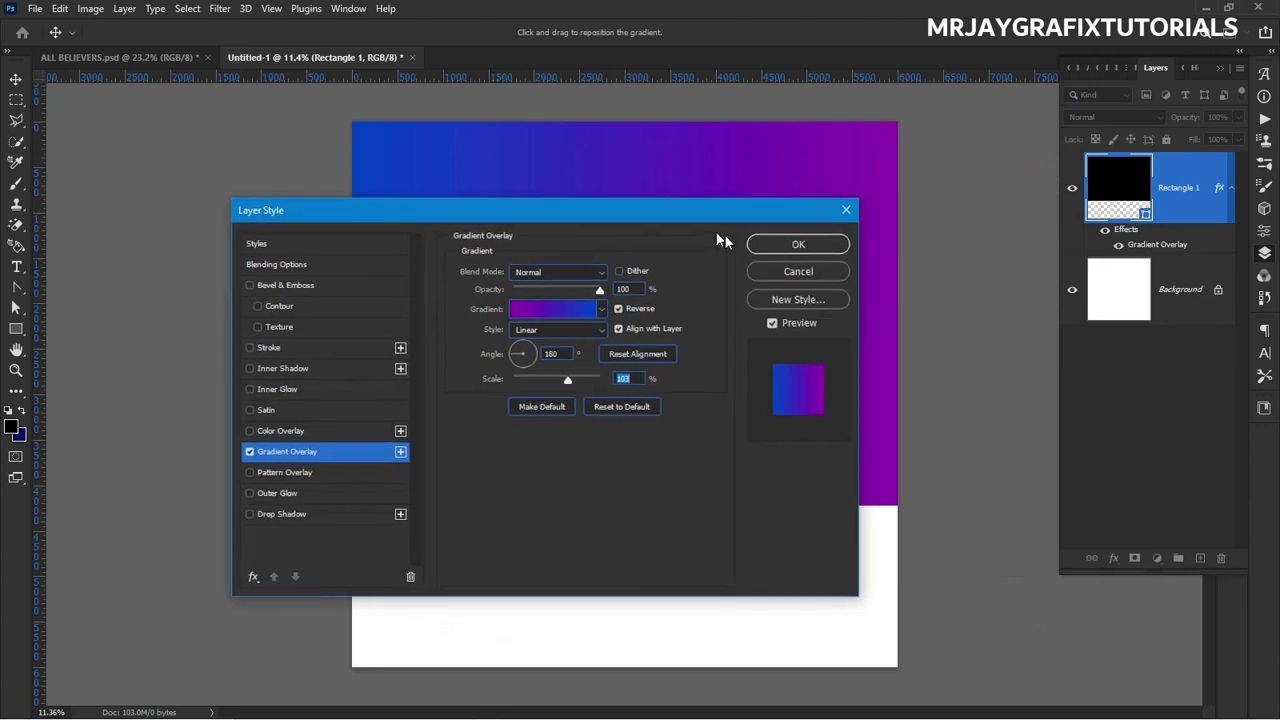
drag(690, 208, 474, 258)
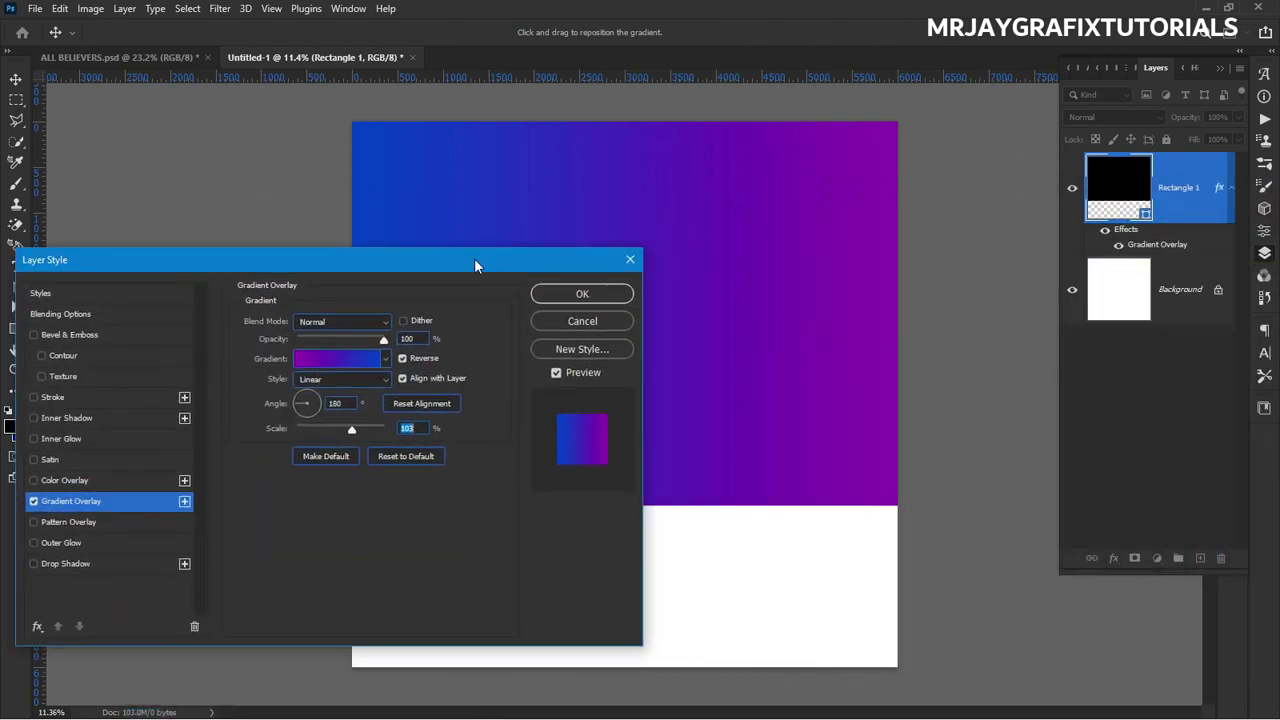
click(361, 368)
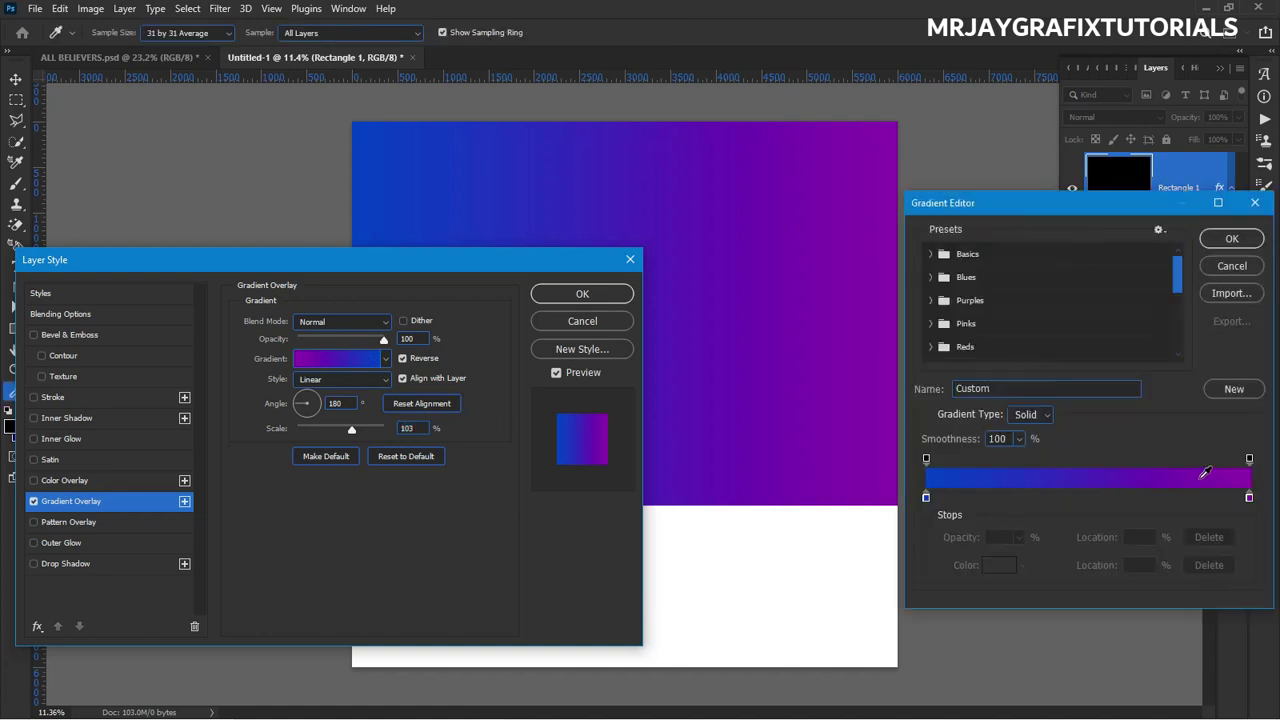
click(1249, 499)
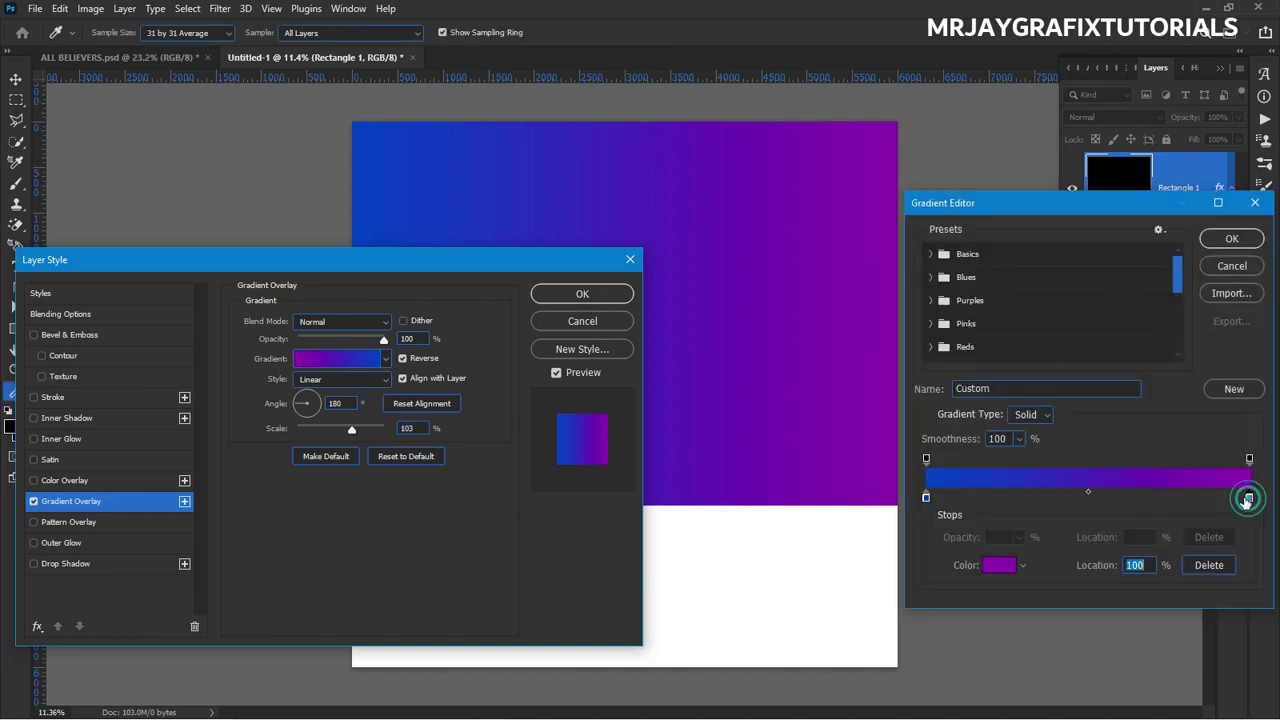
click(987, 567)
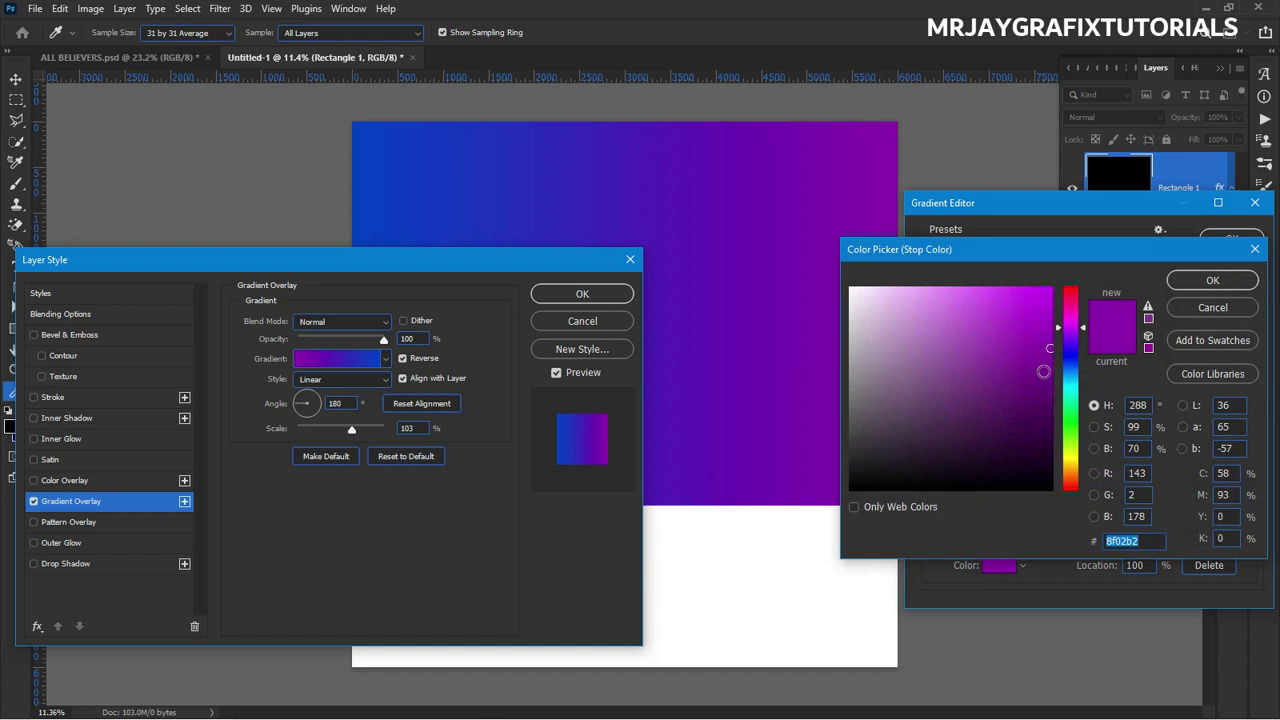
click(1049, 395)
drag(1049, 395, 1051, 379)
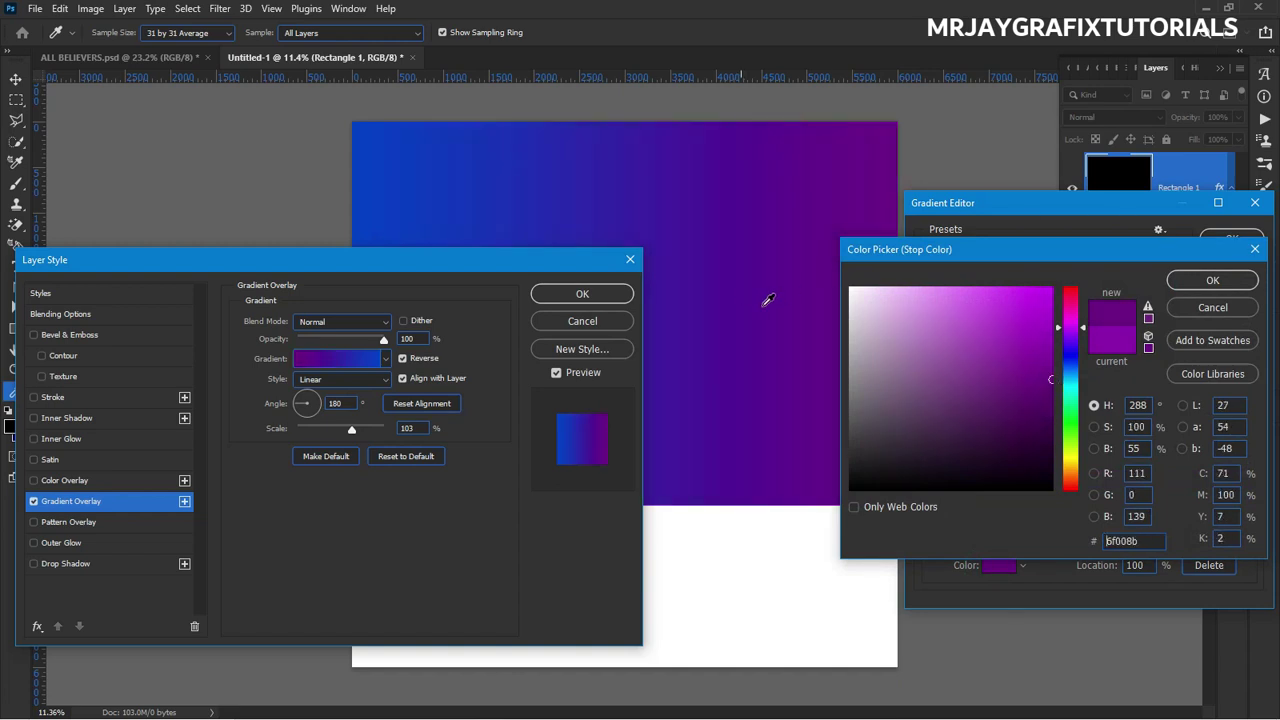
click(1208, 283)
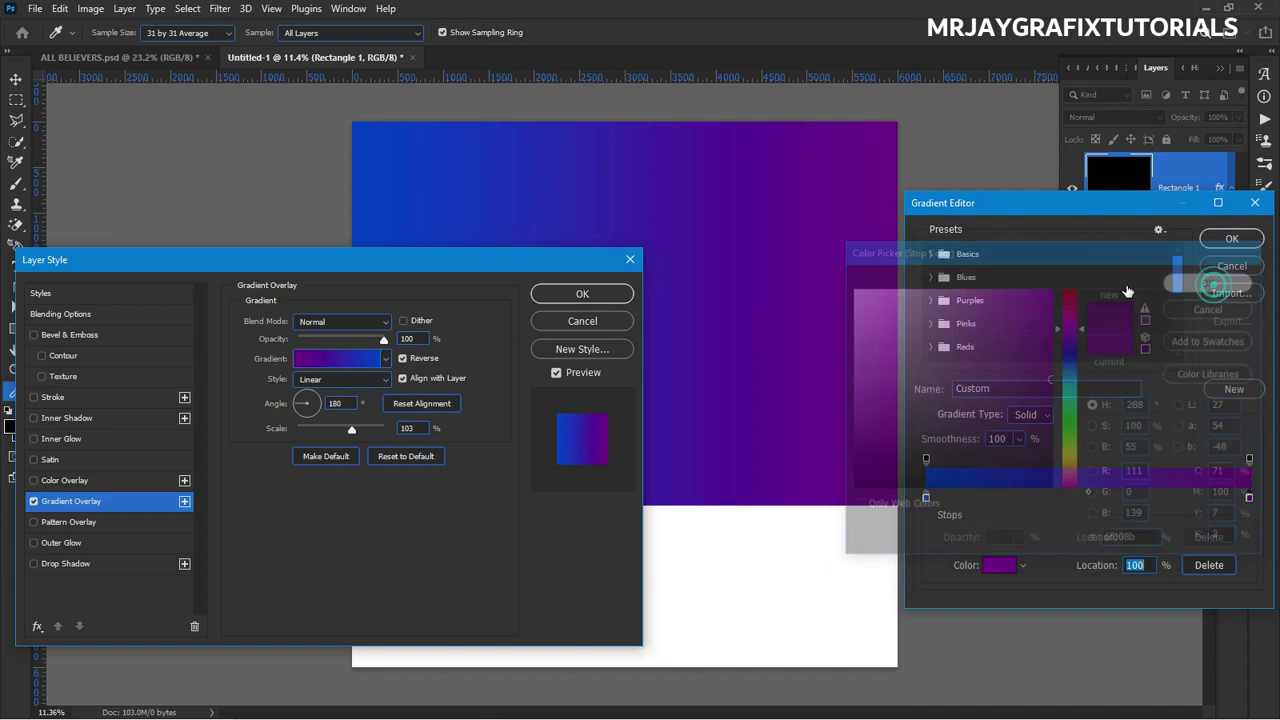
click(578, 293)
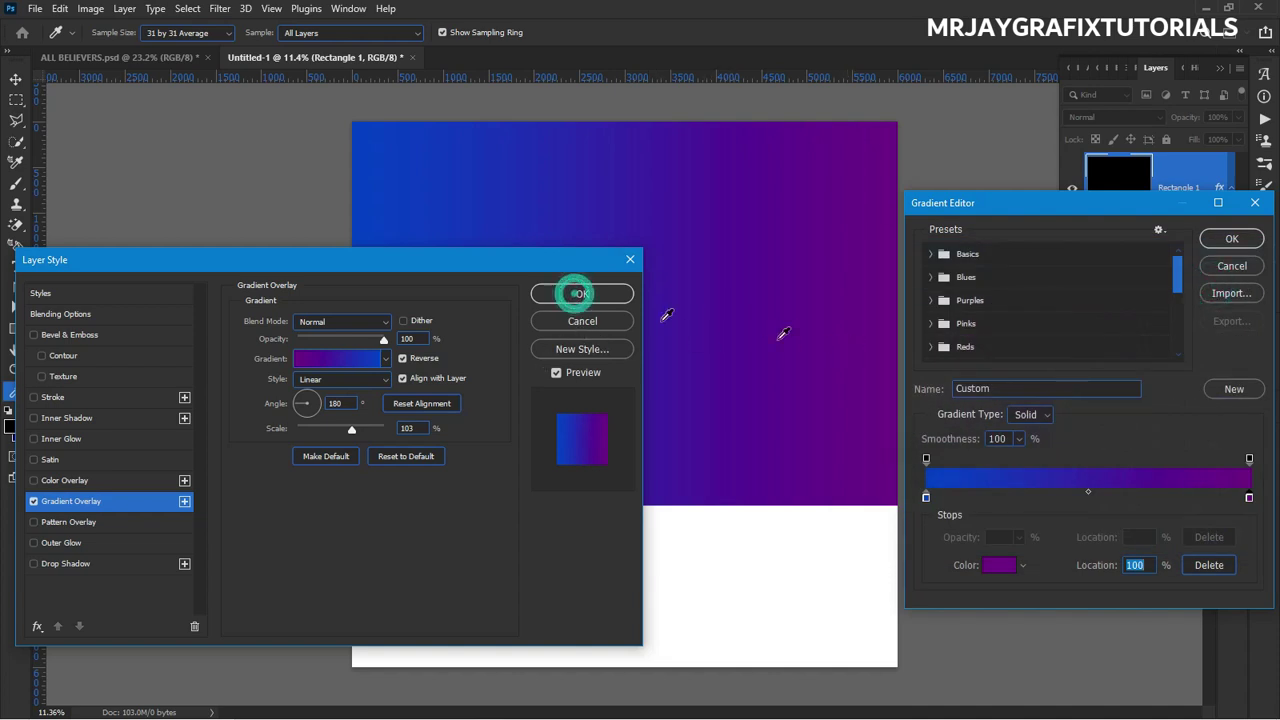
click(1230, 240)
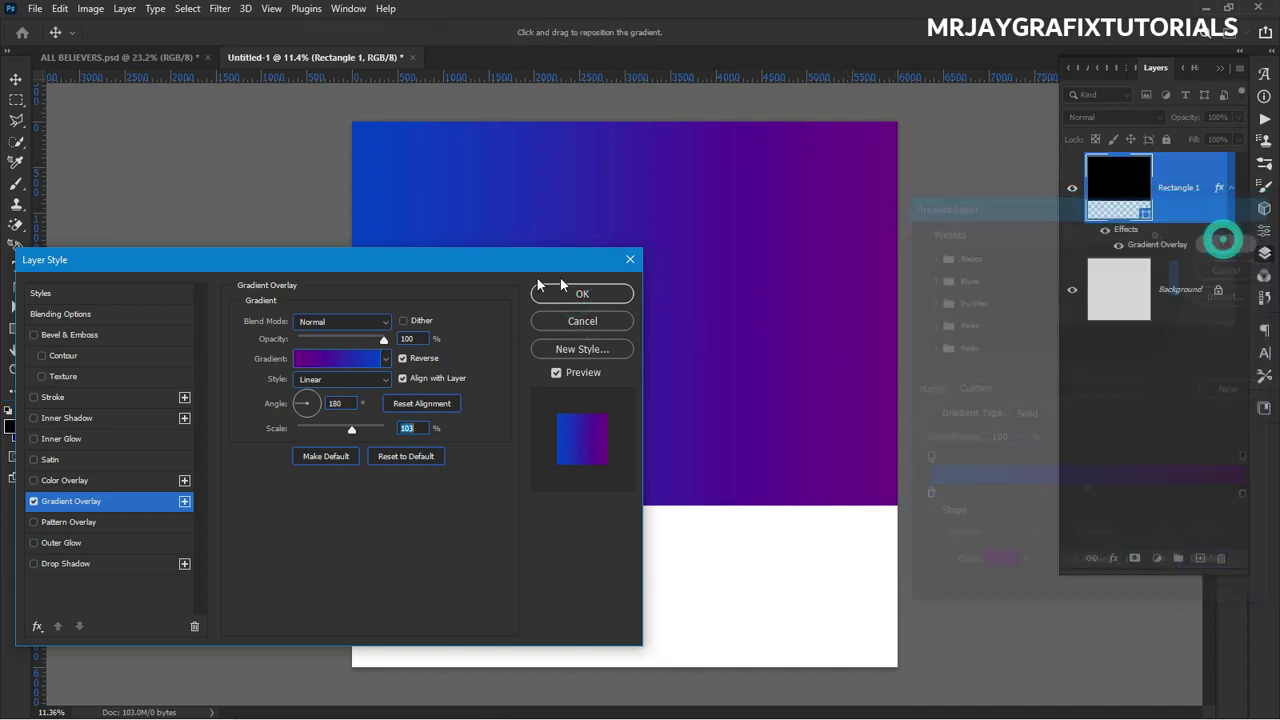
Flip the gradient direction by setting its angle to 2°, accept the layer style, and deselect the rectangle.
click(308, 402)
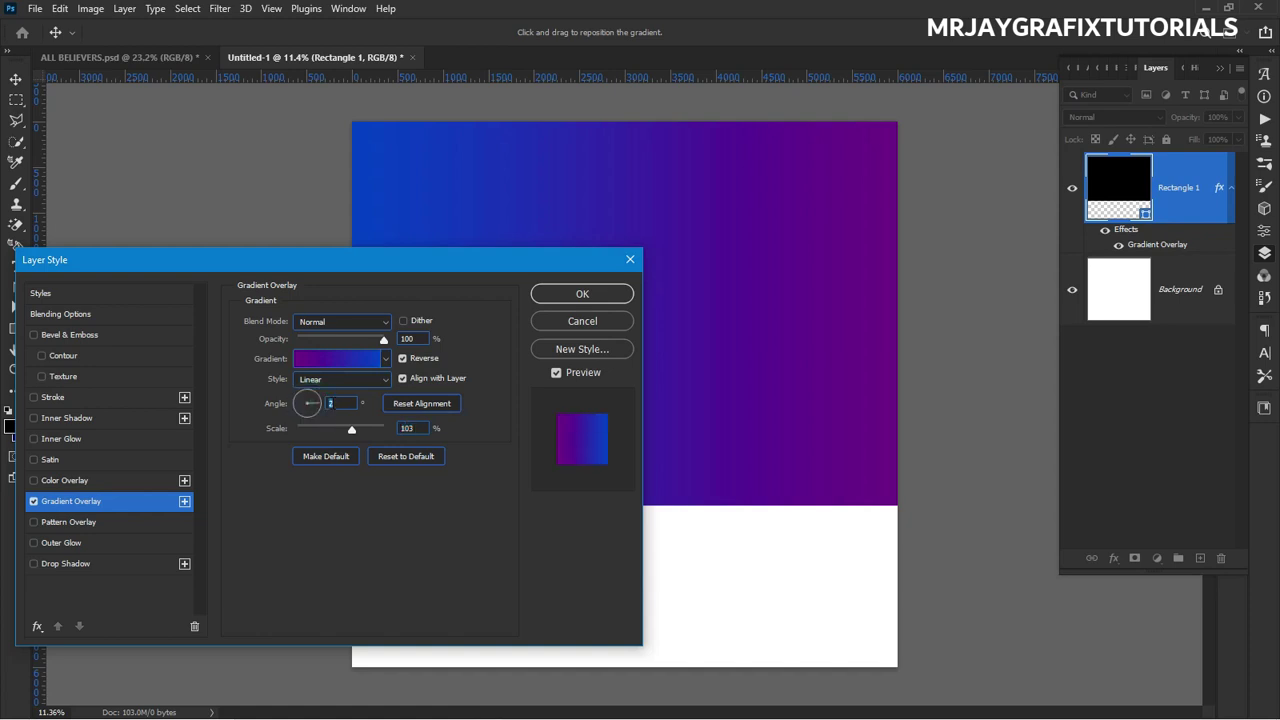
drag(489, 272, 713, 316)
click(814, 348)
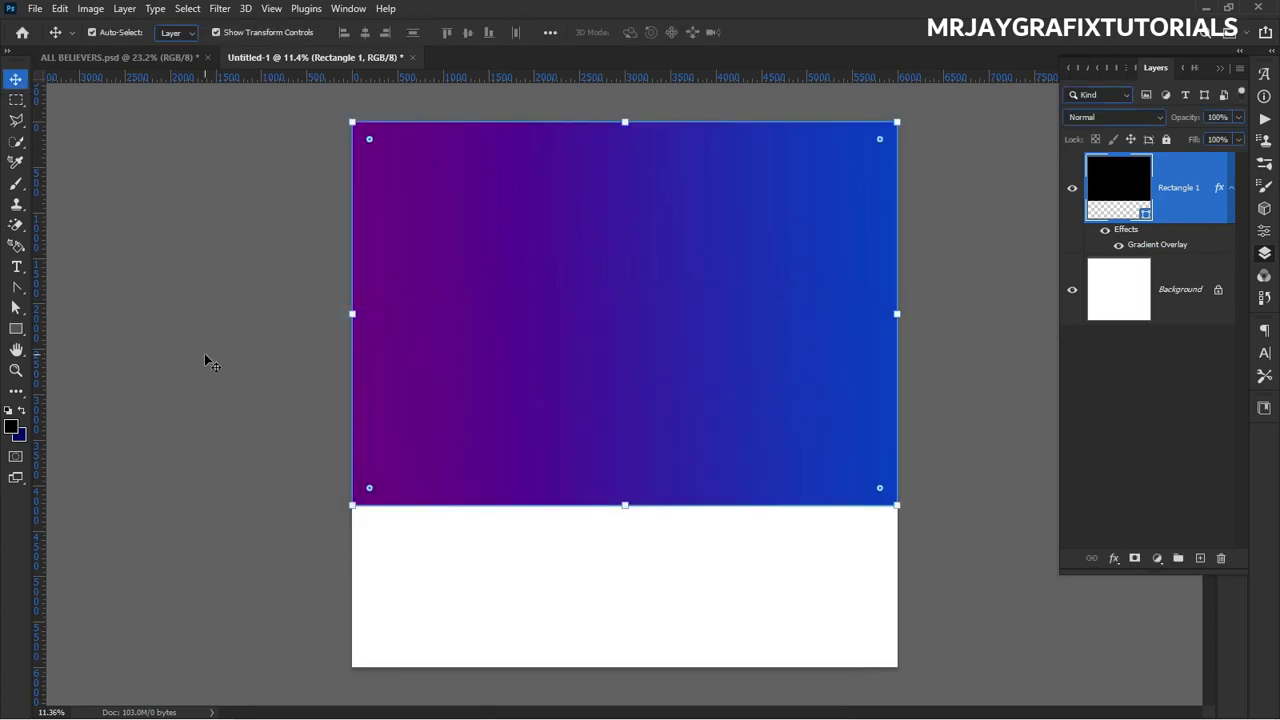
click(206, 356)
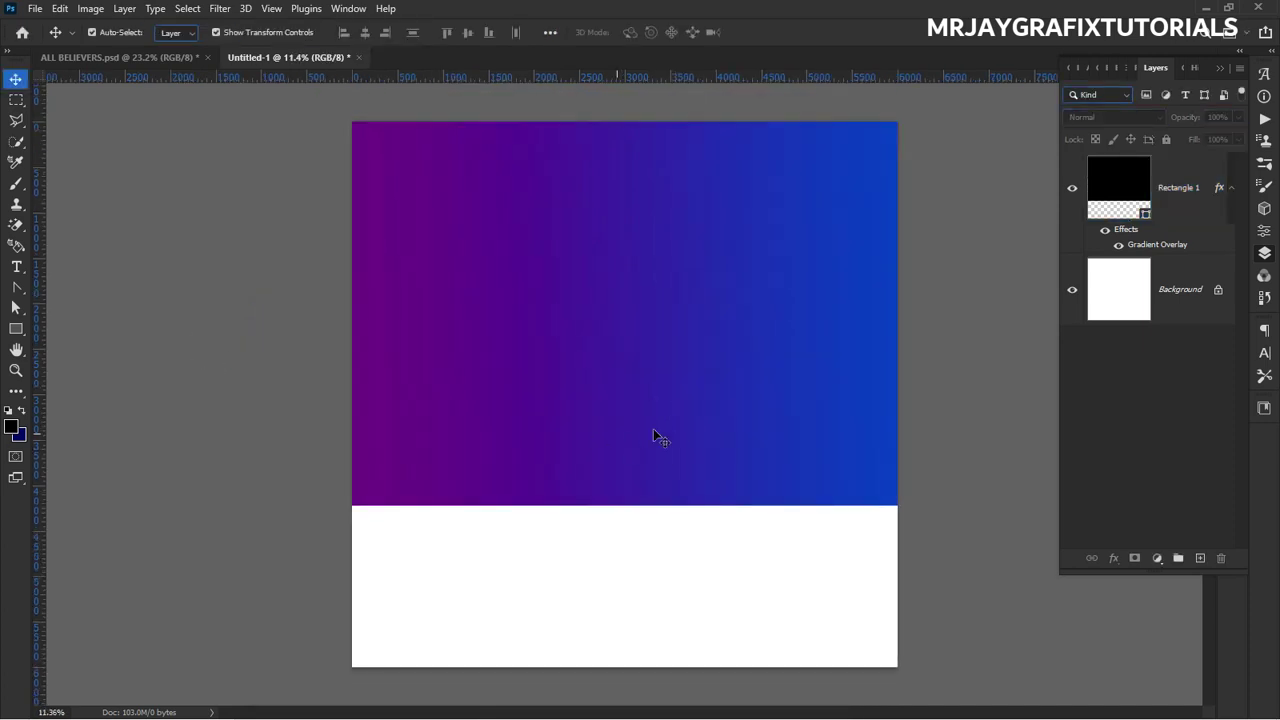
Shorten the gradient rectangle from its bottom edge to about 94.36% of its height, apply the transform, and deselect it.
click(707, 441)
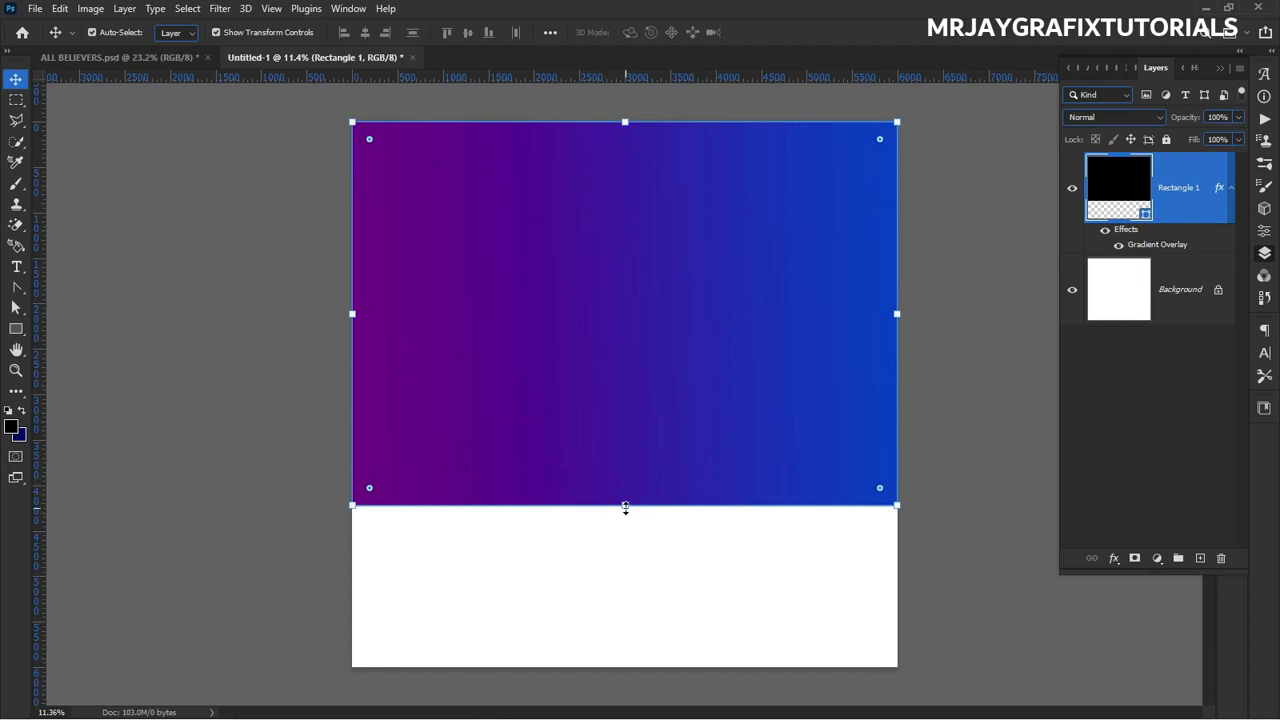
click(625, 506)
drag(625, 507, 630, 487)
click(791, 32)
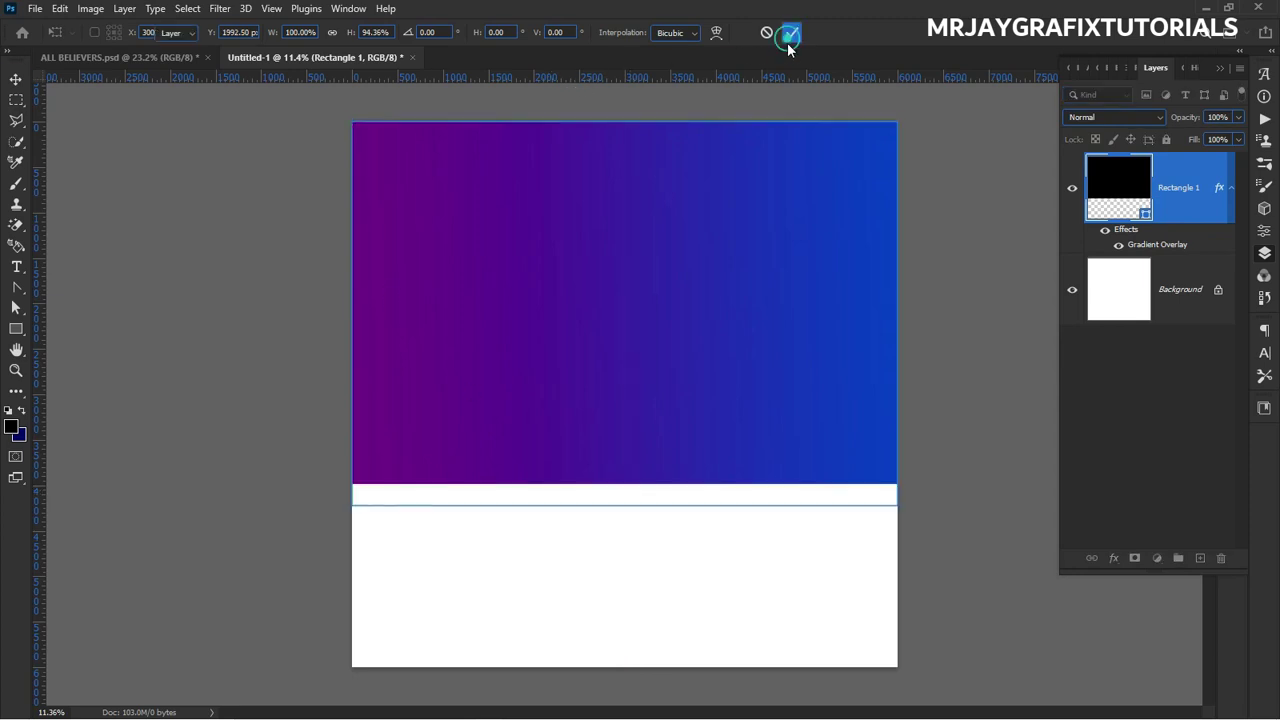
click(283, 268)
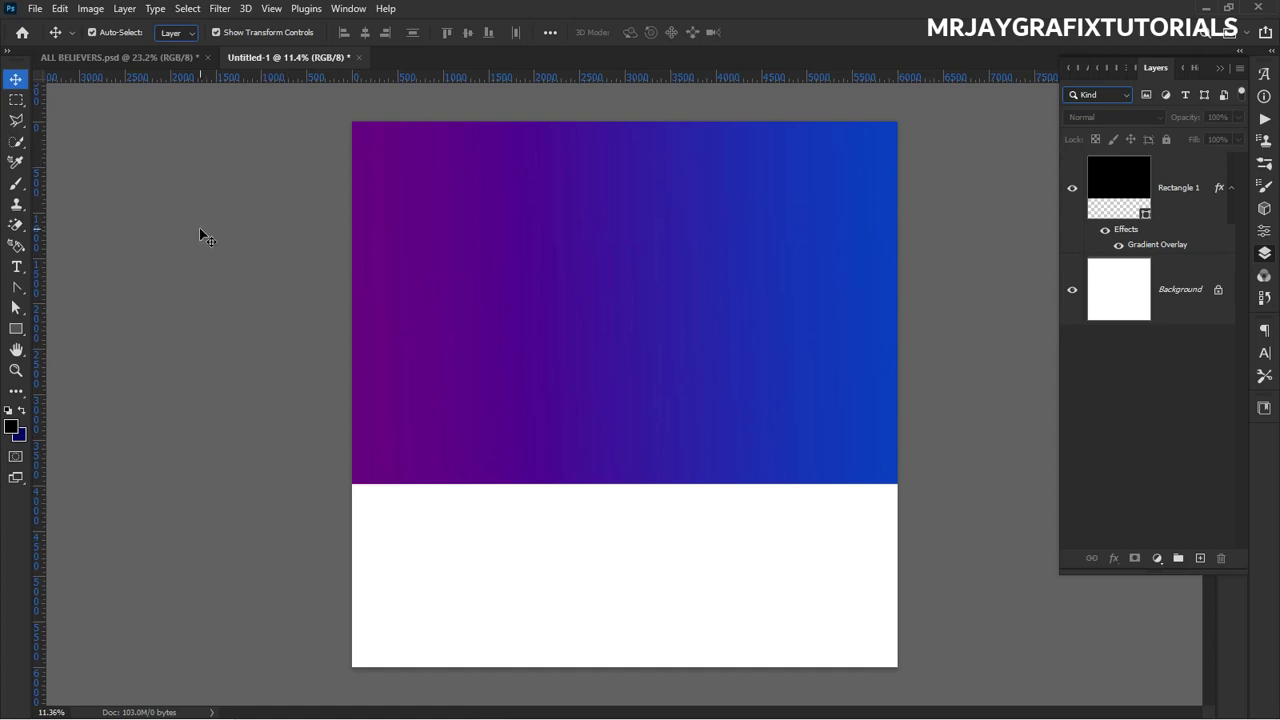
Start saving the document on the computer and choose the PSD folder inside the desktop's TUTORIALS WORKS folder.
key(s)
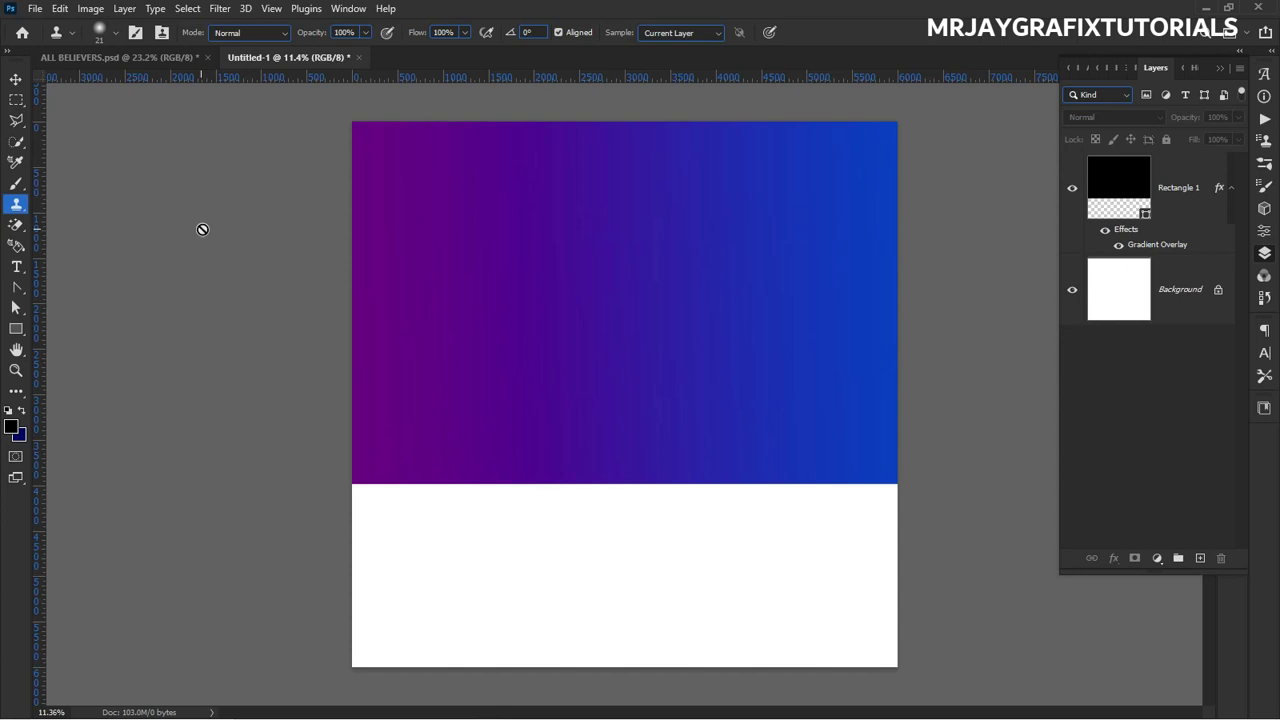
click(15, 78)
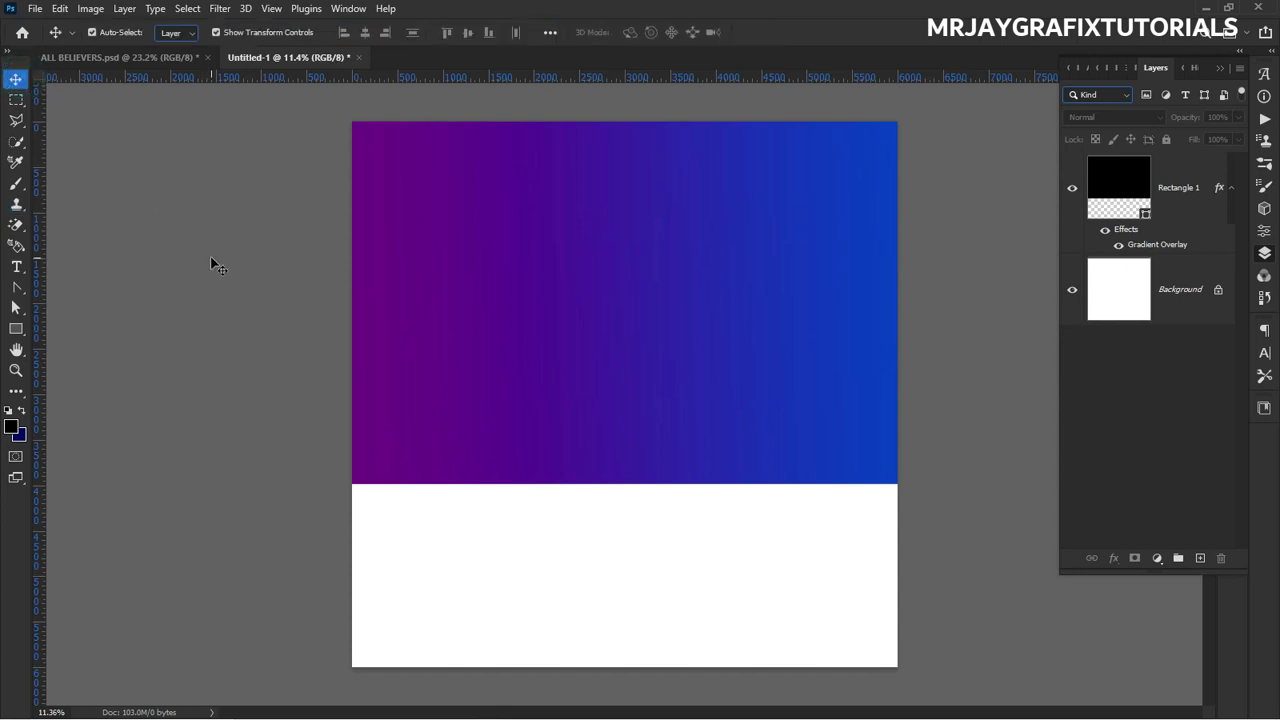
key(ctrl+s)
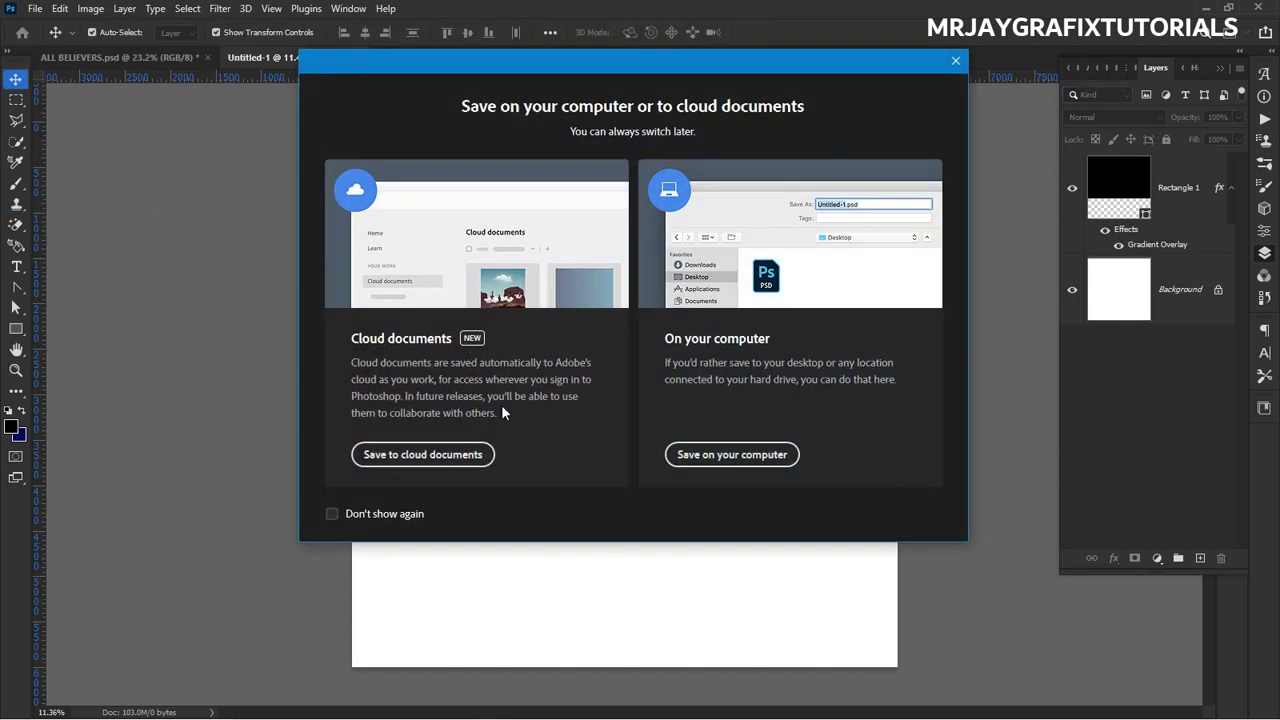
click(695, 455)
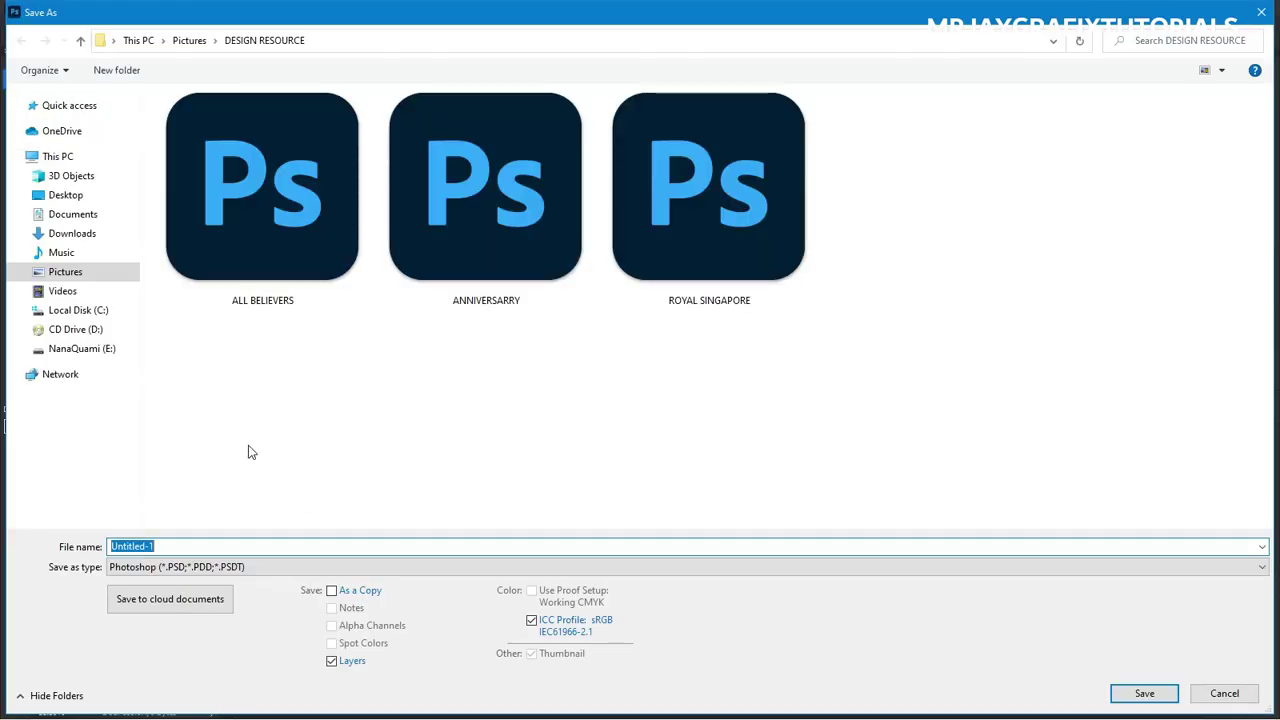
click(62, 197)
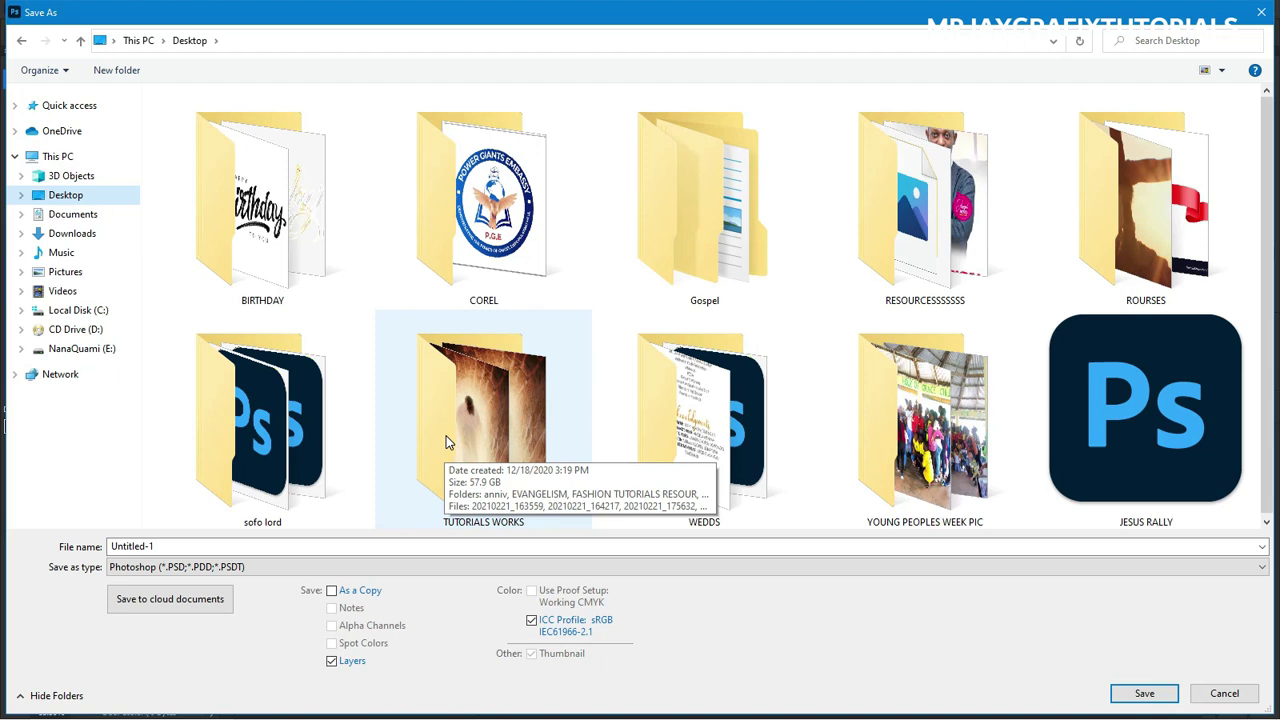
double_click(447, 455)
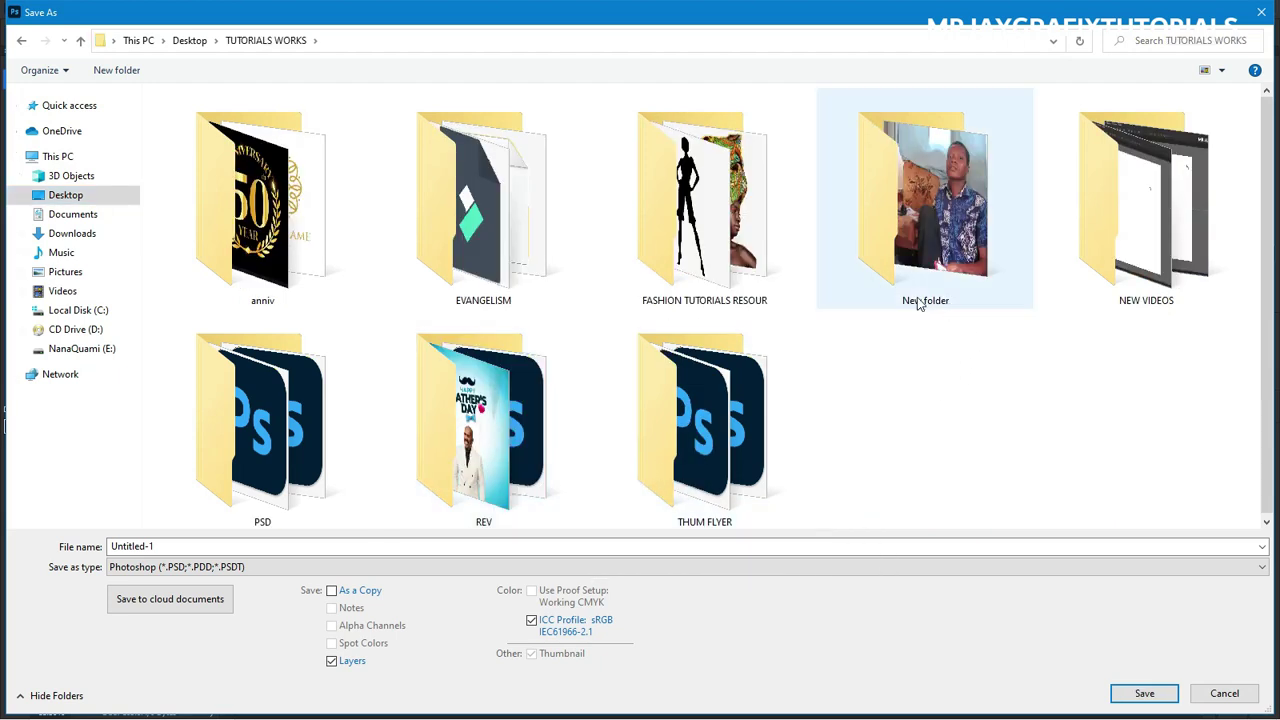
double_click(252, 445)
Name the file ALL BELIEVER FLYER and save it in Photoshop format.
double_click(195, 546)
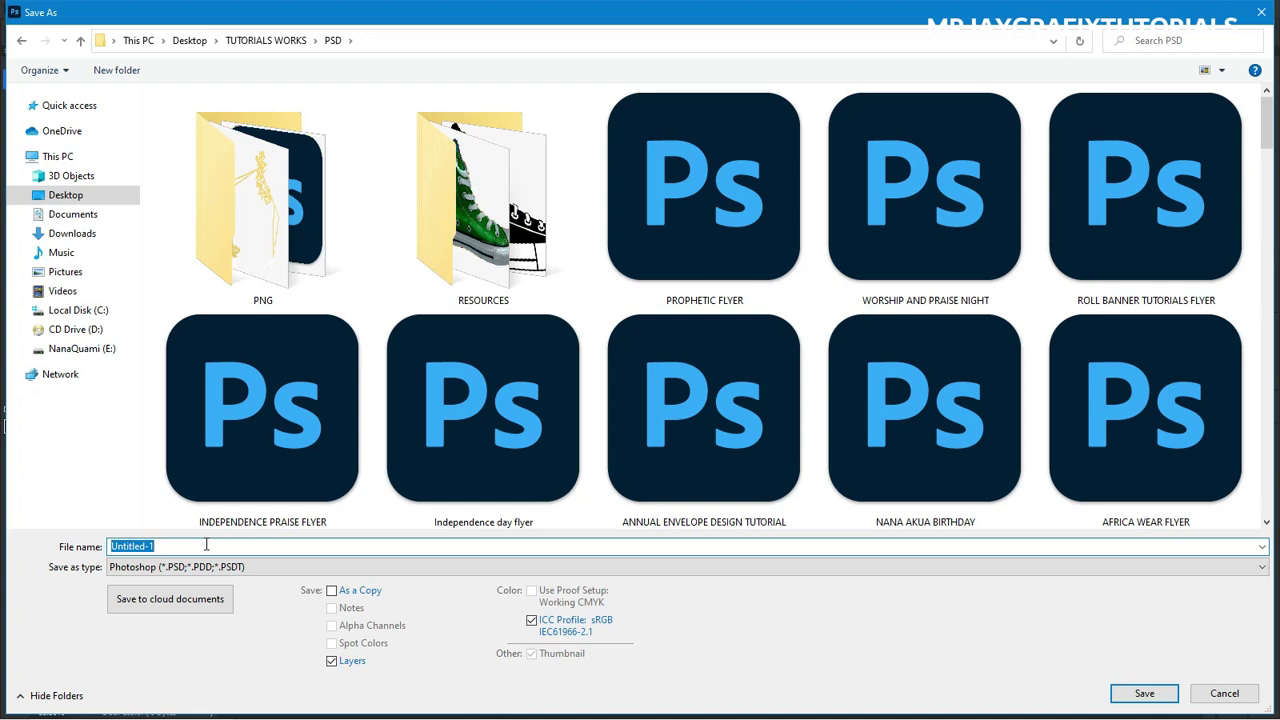
text(a)
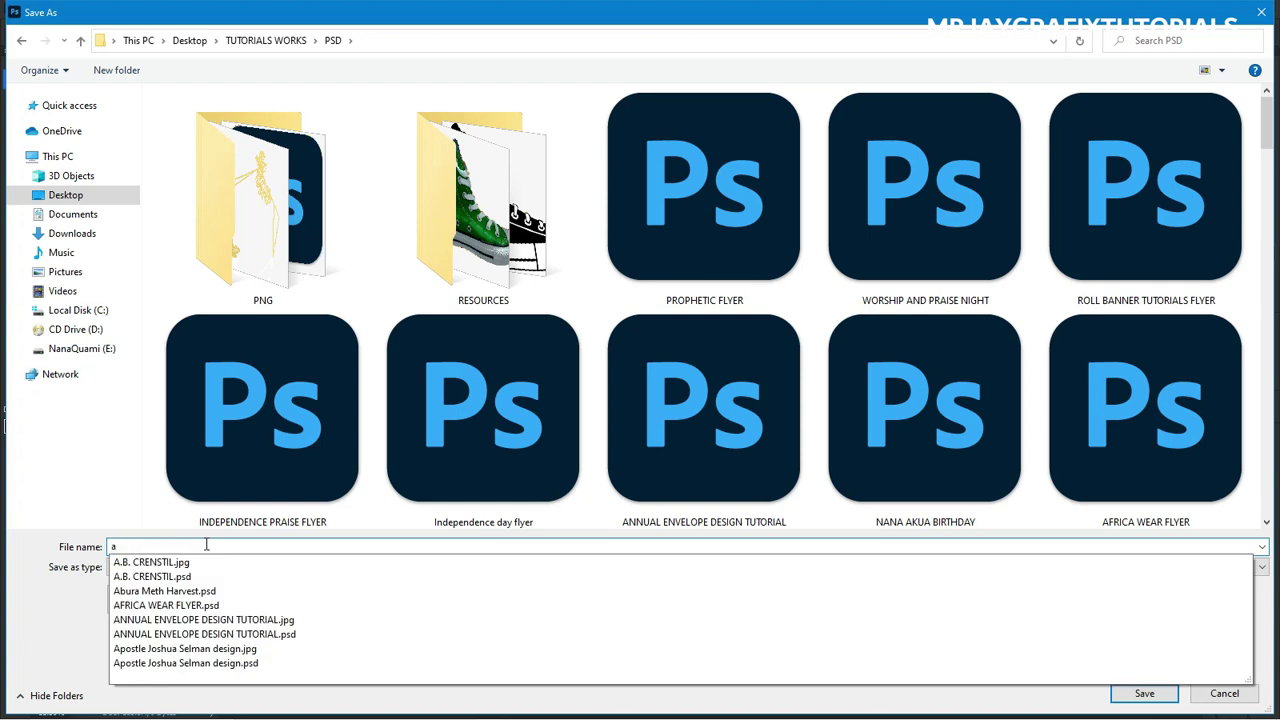
key(BackSpace)
text(ALL BELIEVER FLYER)
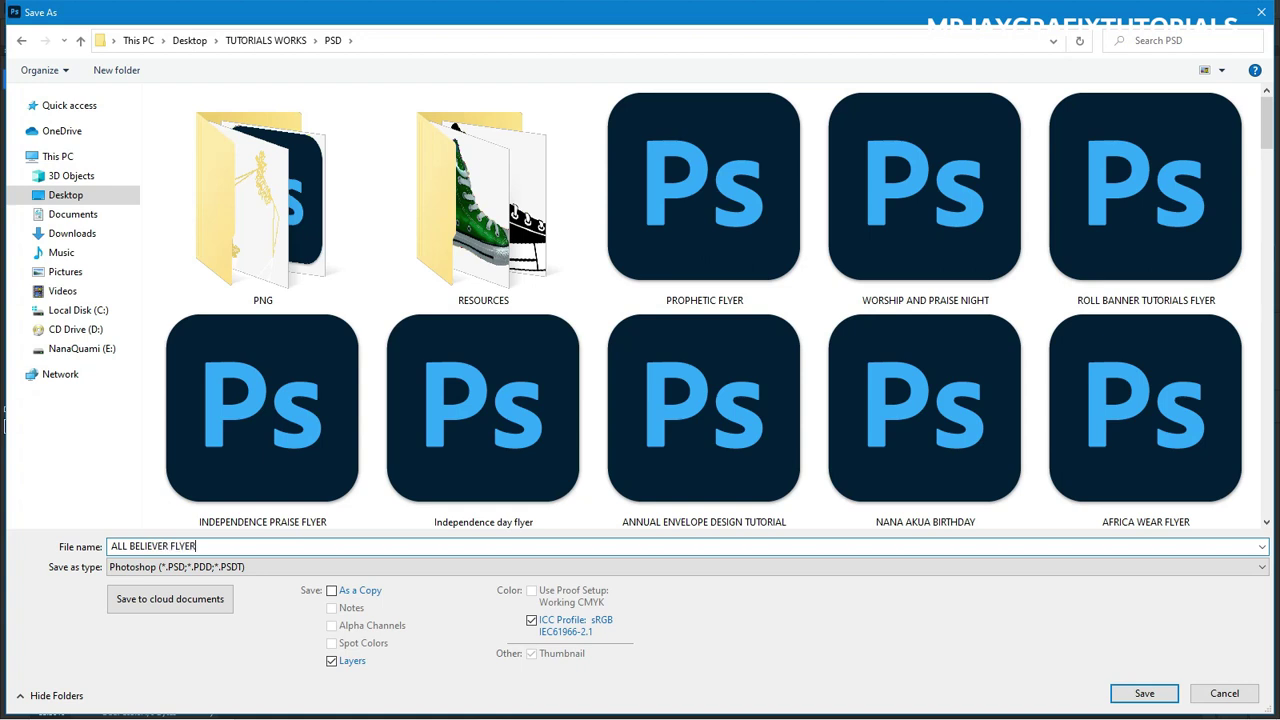
key(Return)
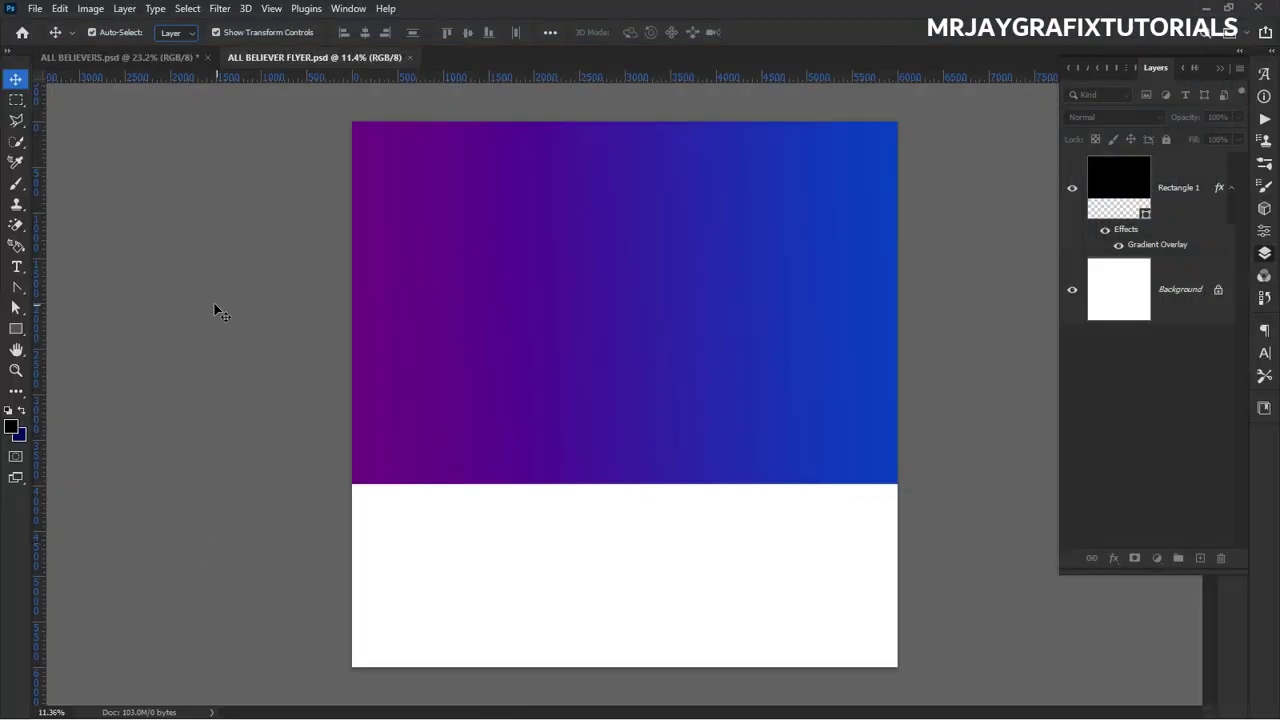
Open chad-greiter--0gBnnMdQPw-unsplash from the DESIGN RESOURCE folder in Pictures and bring the image into the ALL BELIEVER FLYER document.
click(35, 8)
click(74, 35)
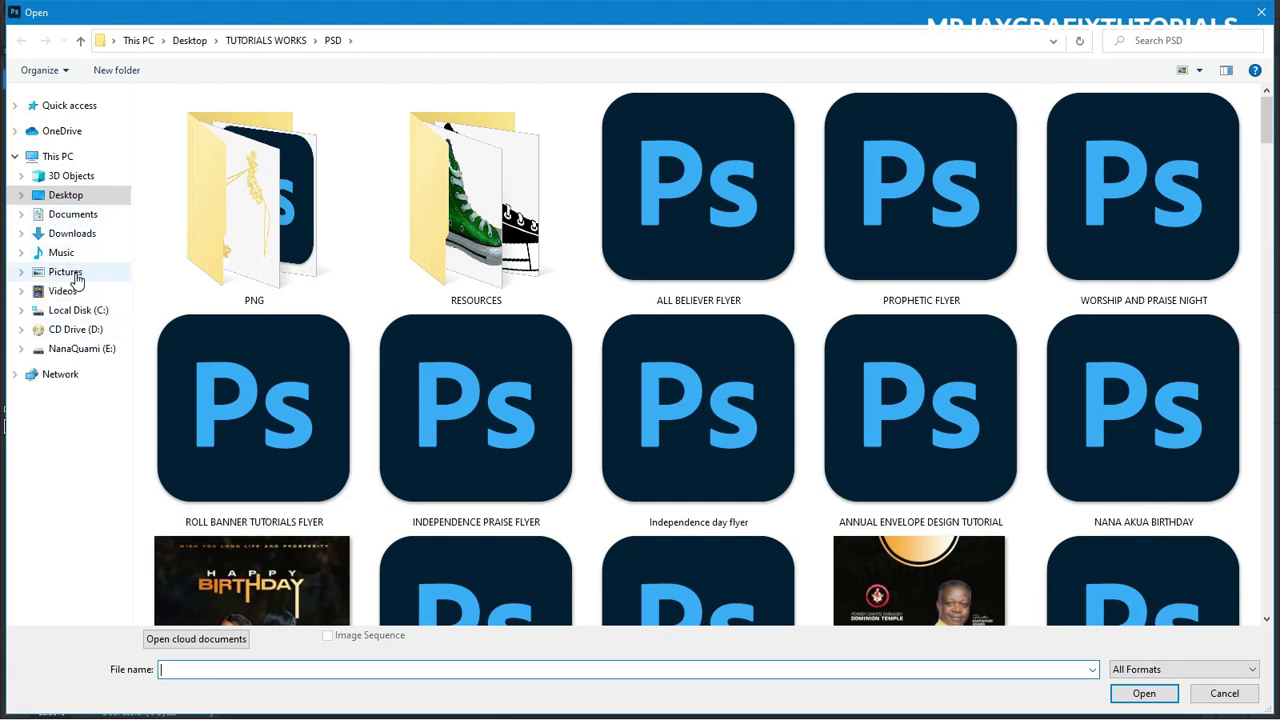
click(72, 271)
double_click(345, 148)
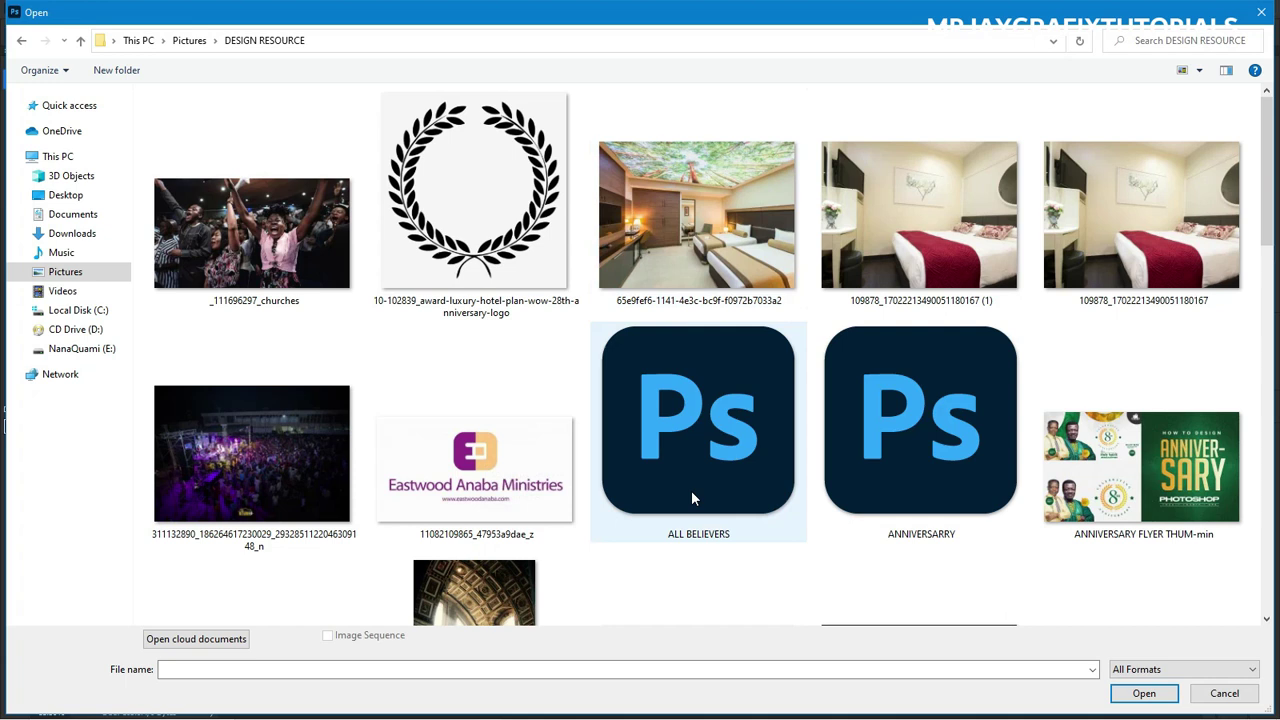
scroll(545, 495, down, 1)
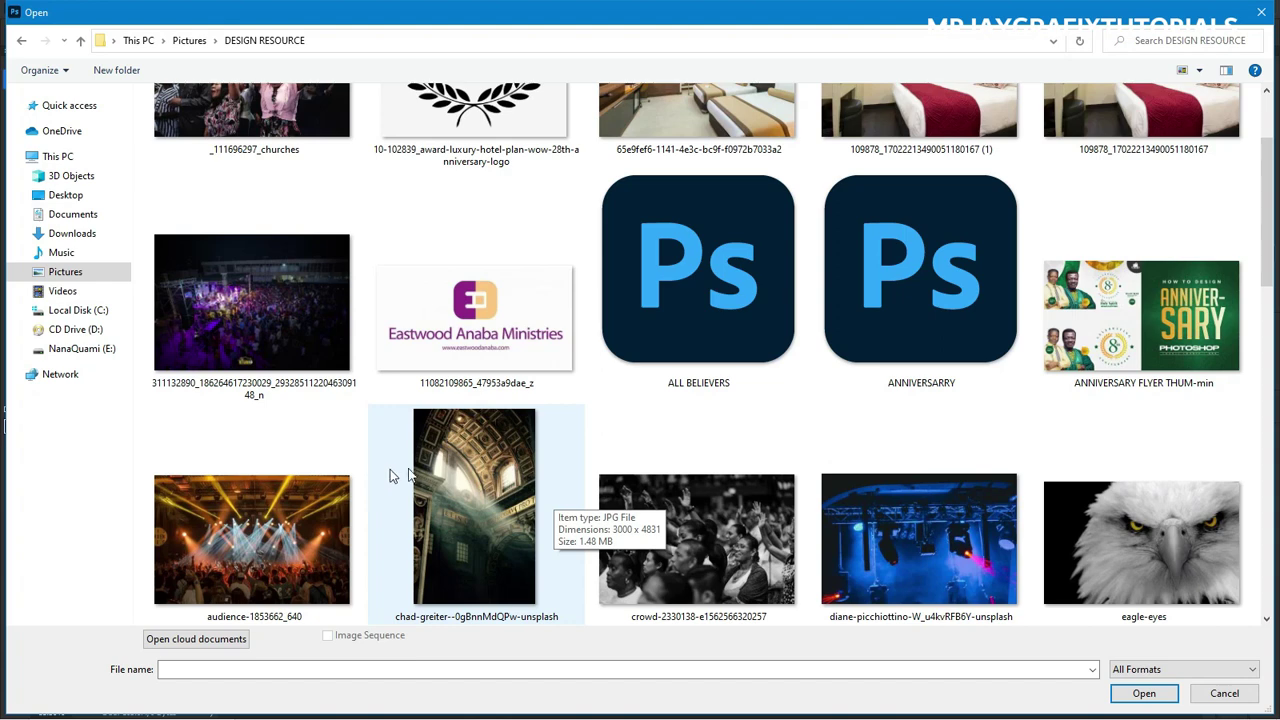
scroll(425, 470, down, 2)
double_click(450, 285)
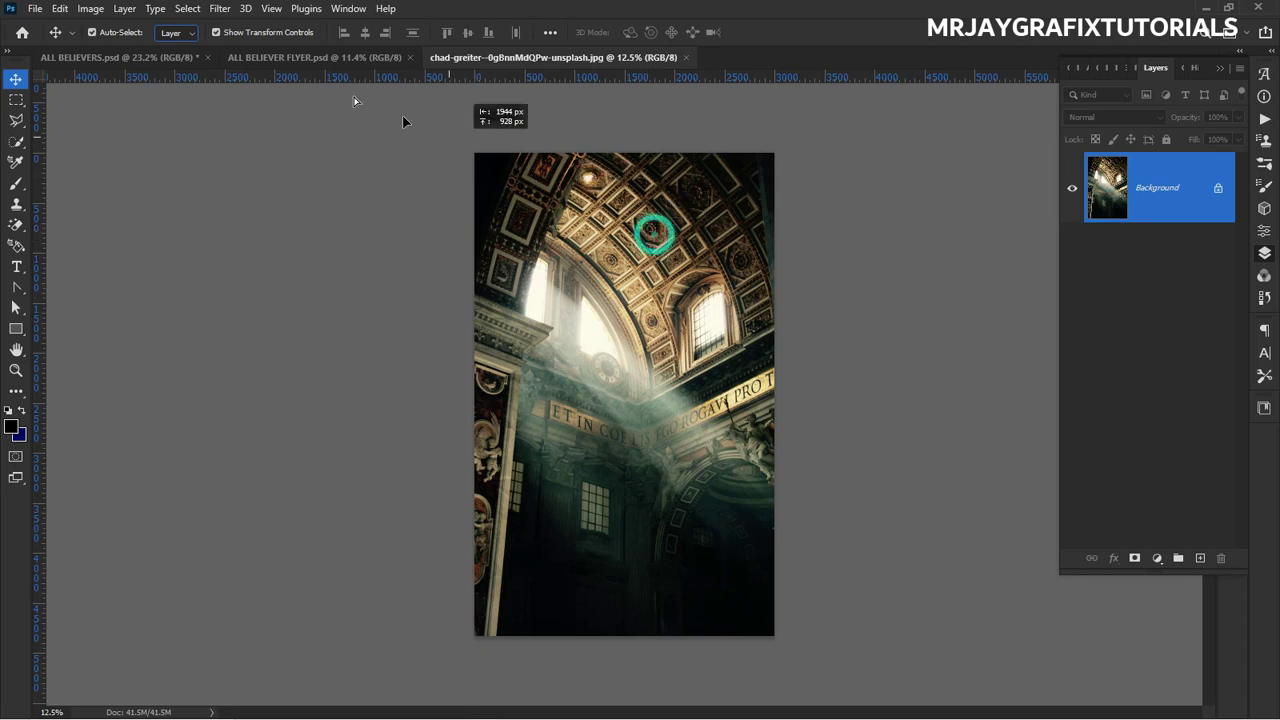
click(265, 60)
drag(263, 64, 480, 326)
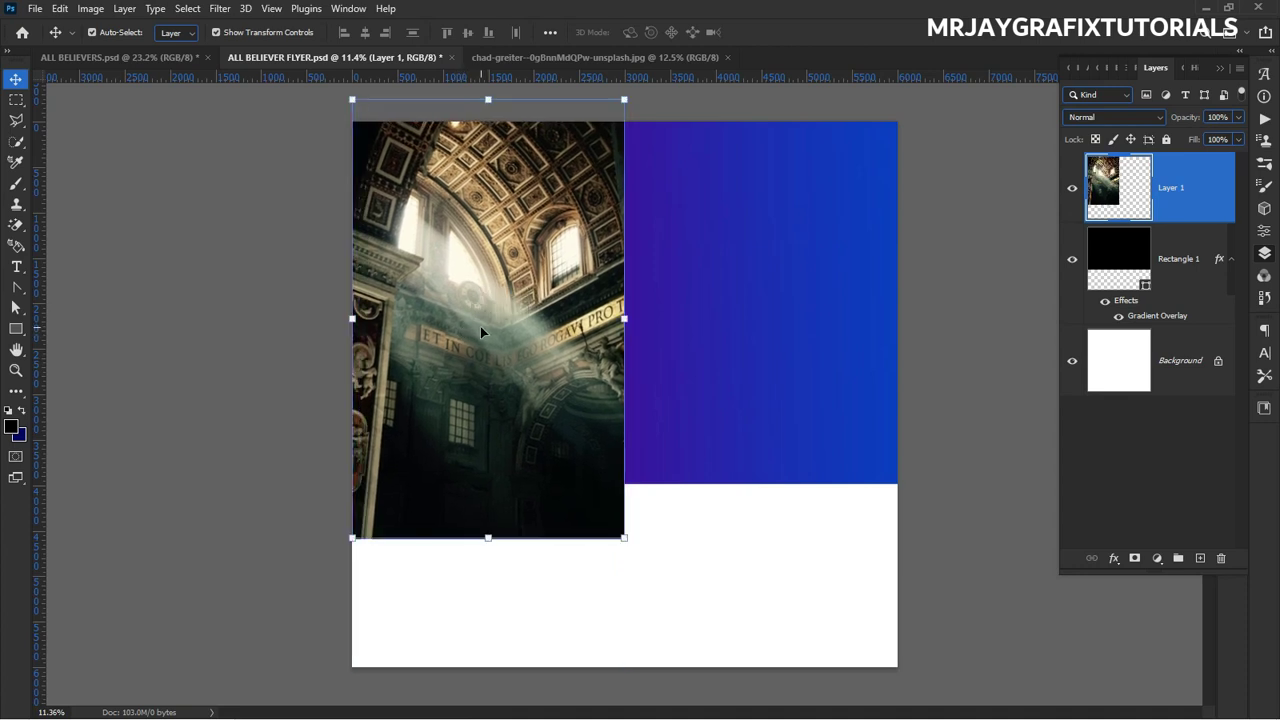
key(ctrl+alt+g)
double_click(1110, 205)
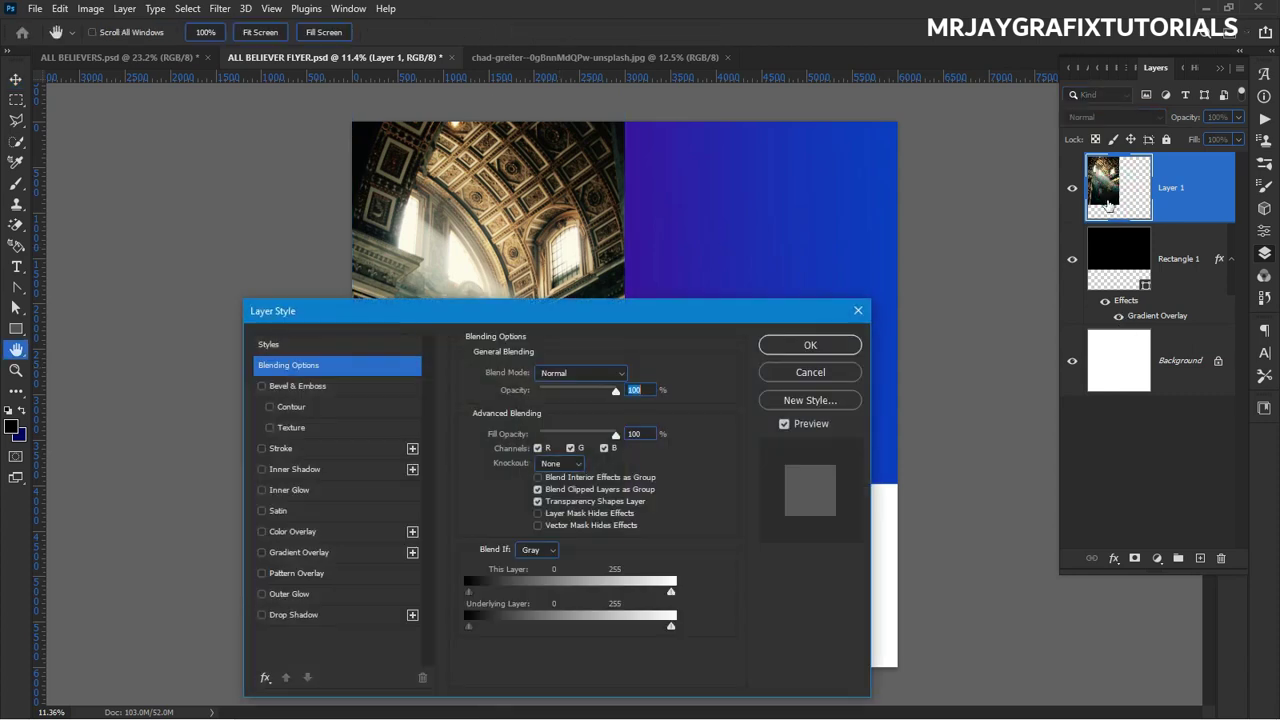
click(811, 371)
Place the cathedral photo layer beneath the gradient rectangle and shift the photo down over the white lower area.
drag(1119, 197, 1112, 330)
drag(429, 519, 623, 697)
scroll(633, 436, down, 2)
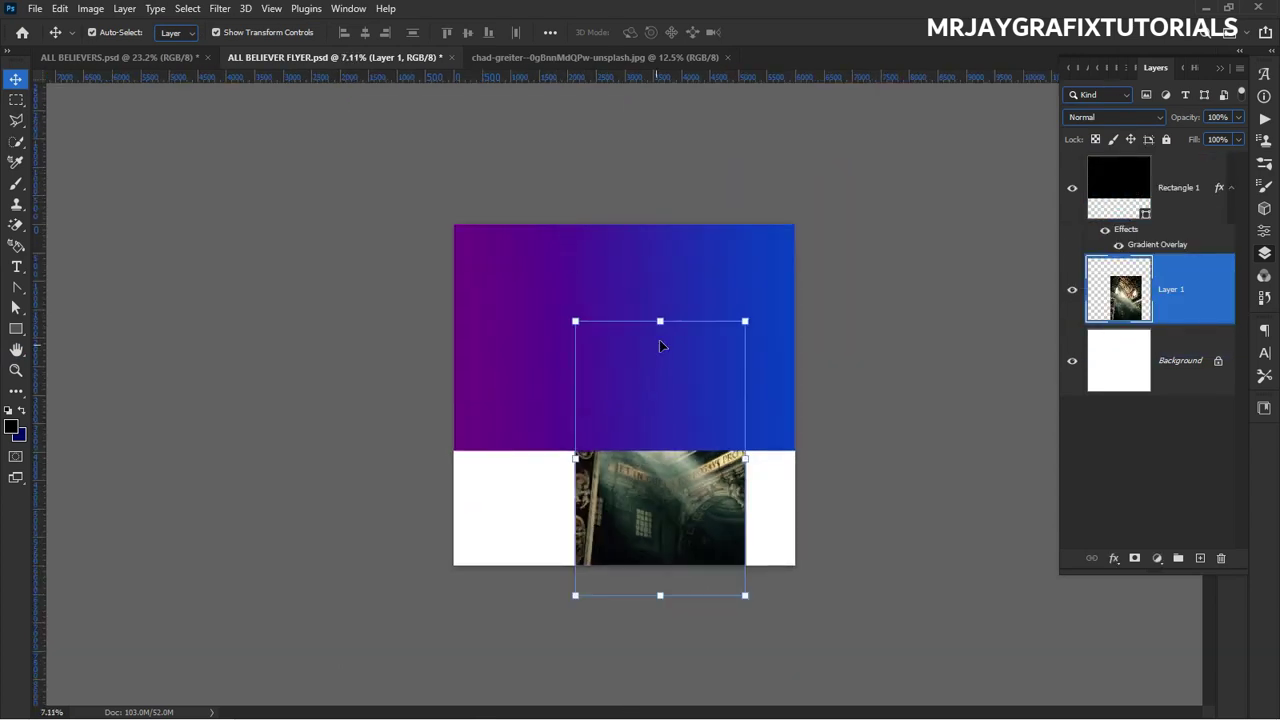
Enlarge the cathedral photo proportionally, fit it into the canvas's lower-right corner, apply the transform, and deselect it.
drag(660, 320, 597, 100)
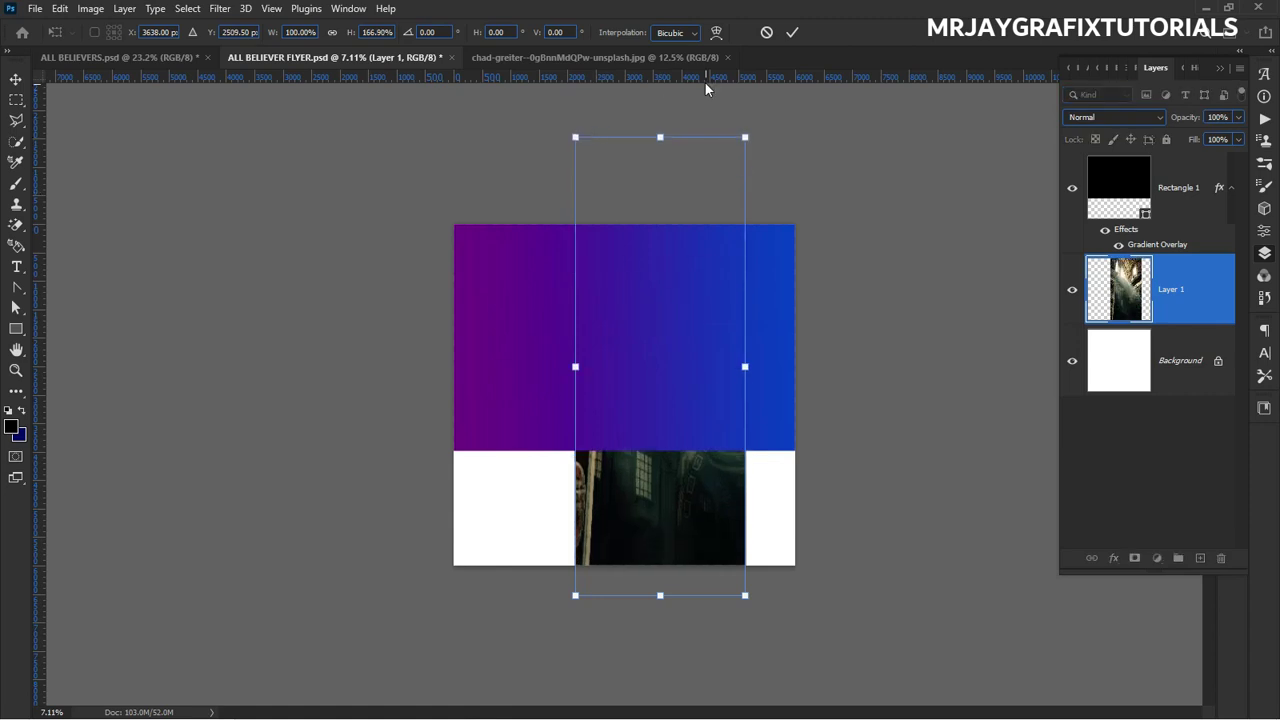
click(766, 32)
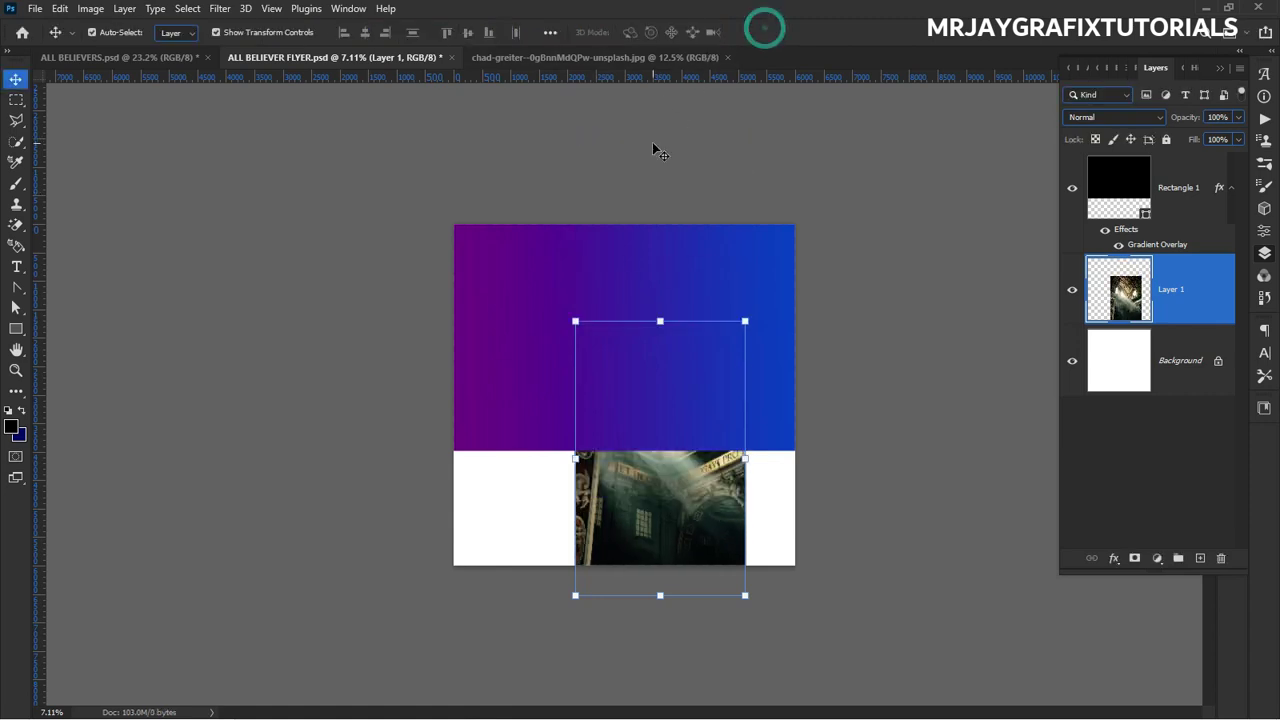
click(659, 322)
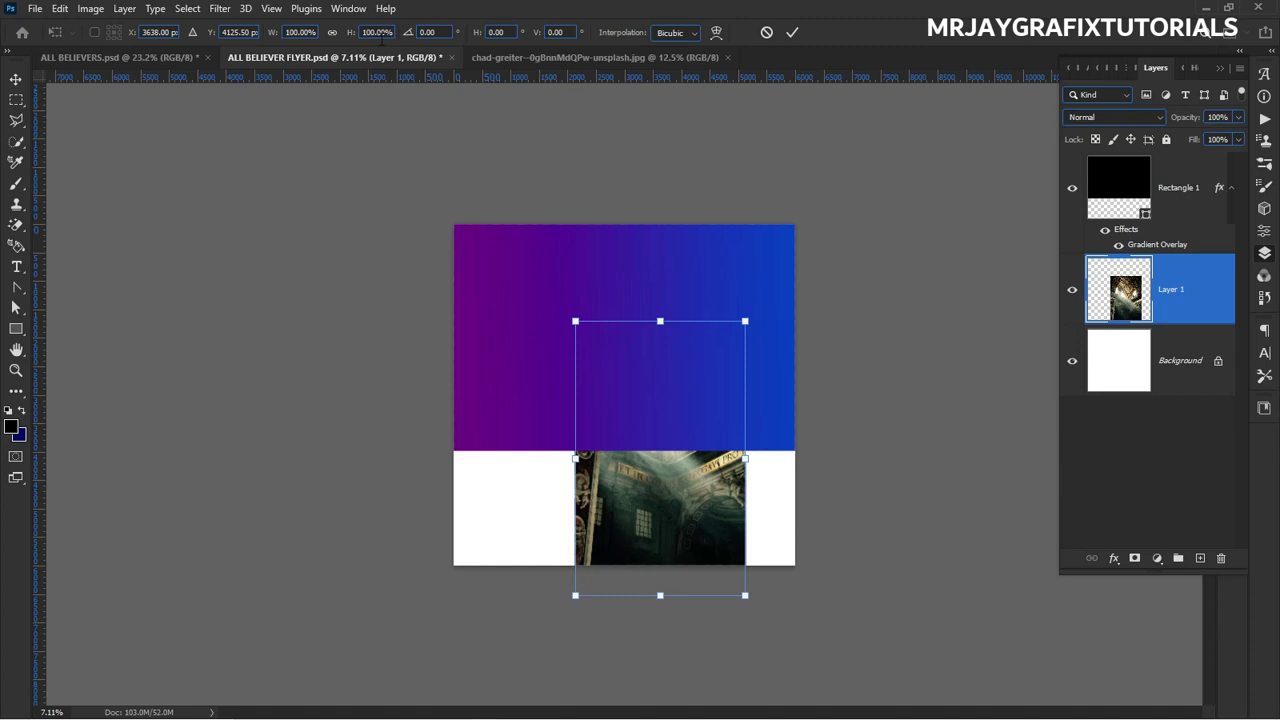
click(331, 34)
drag(660, 321, 543, 166)
drag(628, 474, 615, 556)
scroll(551, 412, down, 3)
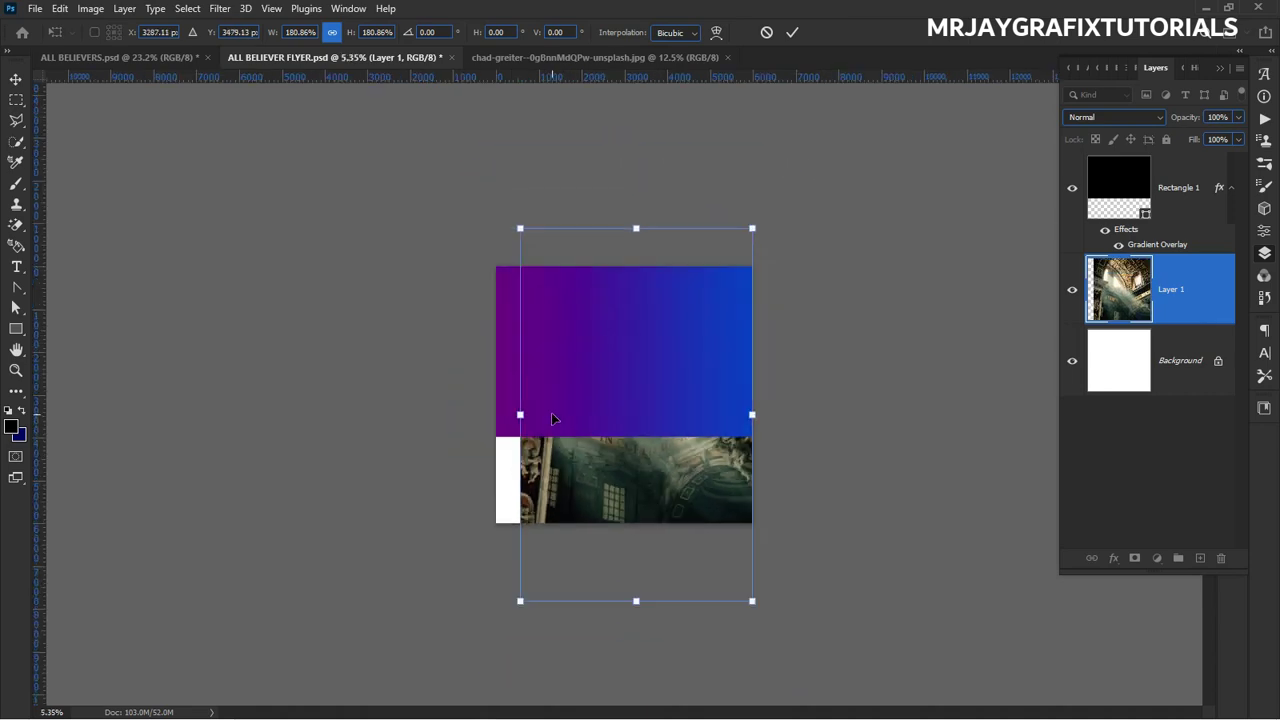
scroll(585, 516, up, 3)
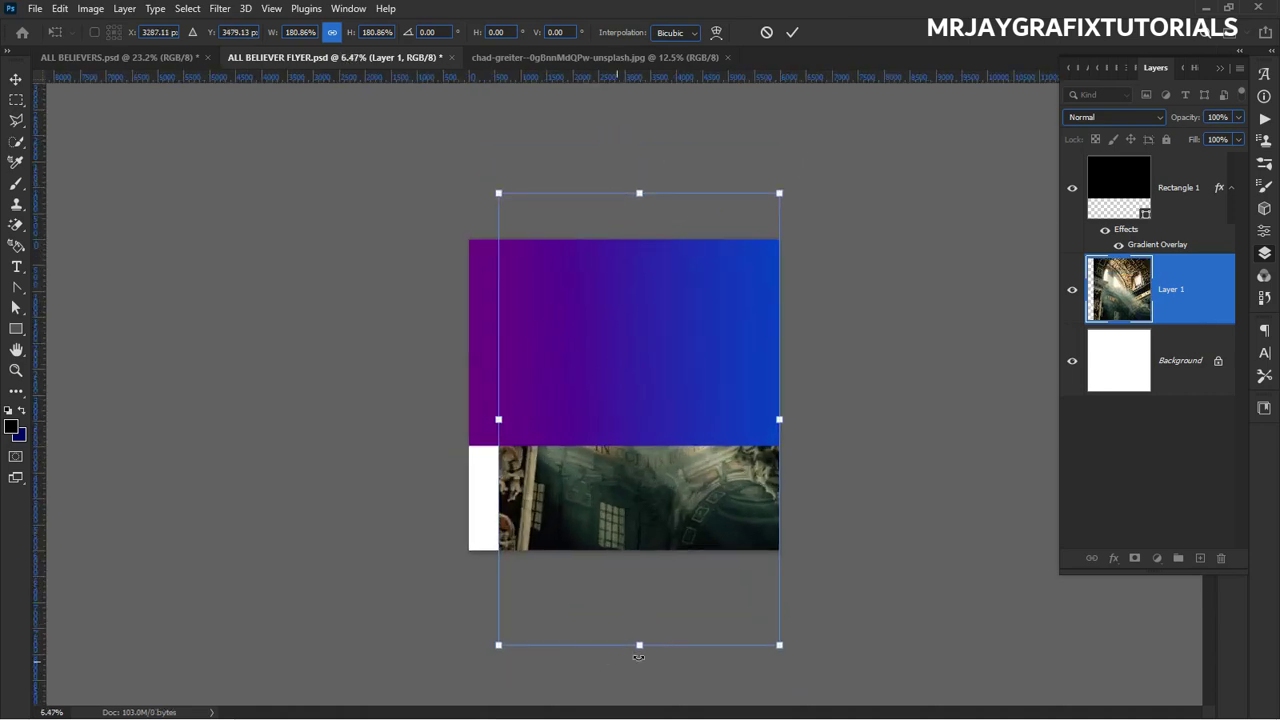
drag(630, 607, 641, 455)
drag(645, 414, 700, 566)
click(801, 37)
click(256, 356)
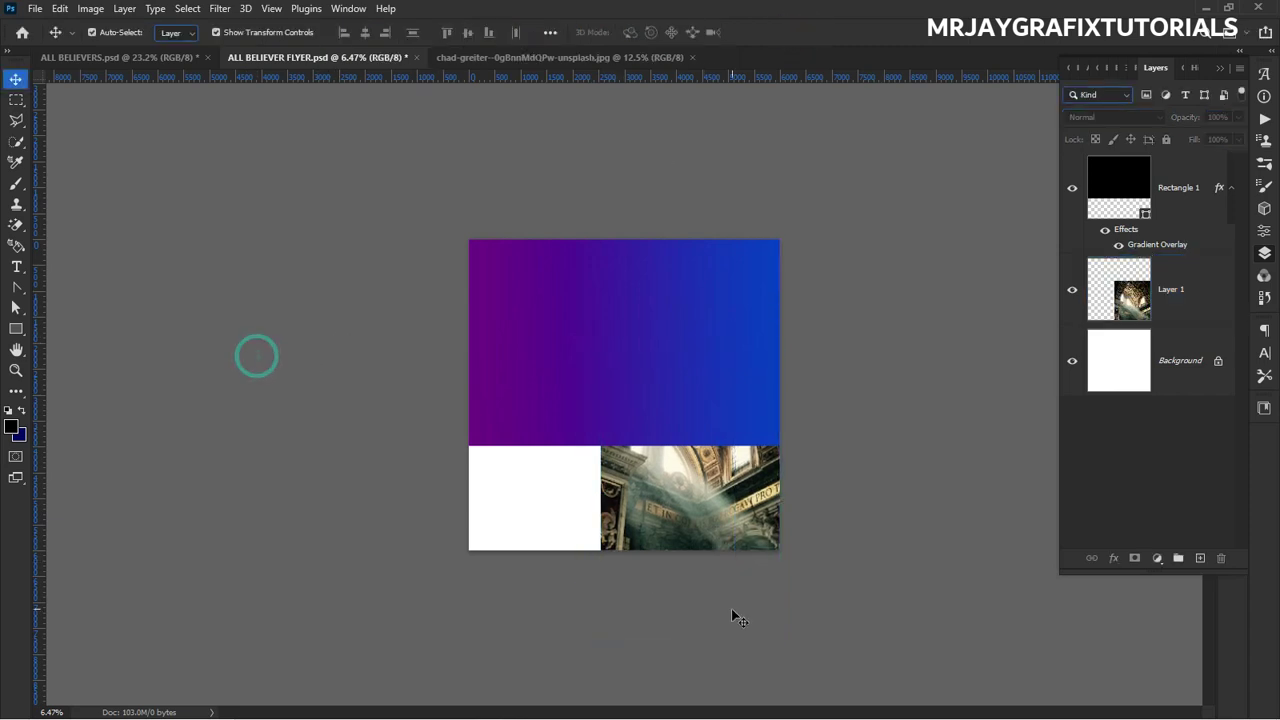
Set the cathedral photo layer's blend mode to Luminosity.
key(ctrl+plus)
key(ctrl+plus)
click(1115, 300)
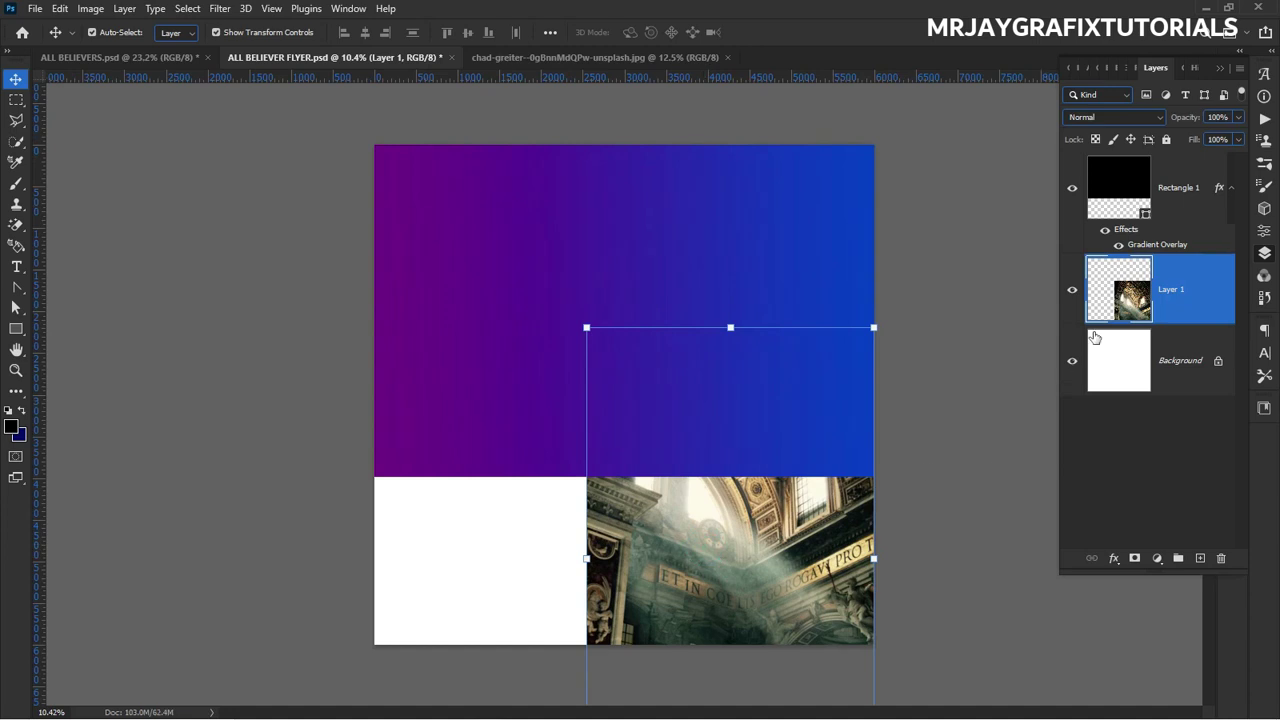
click(1112, 118)
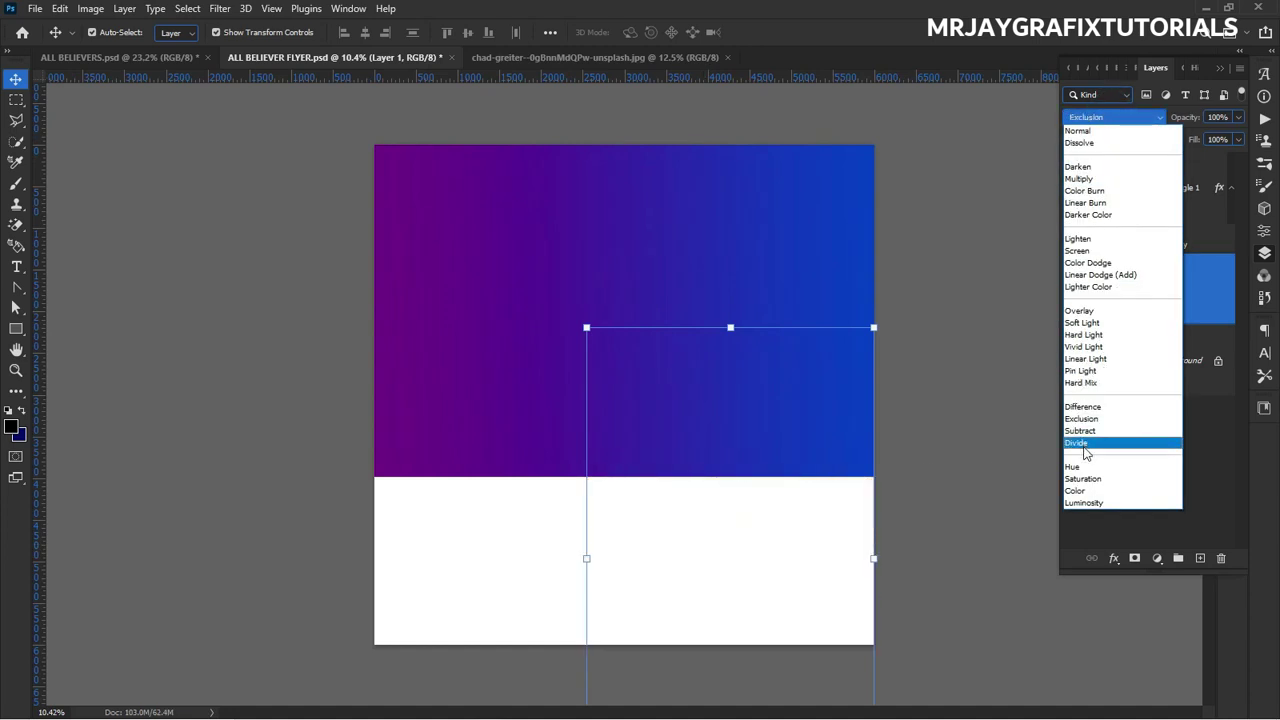
click(1077, 503)
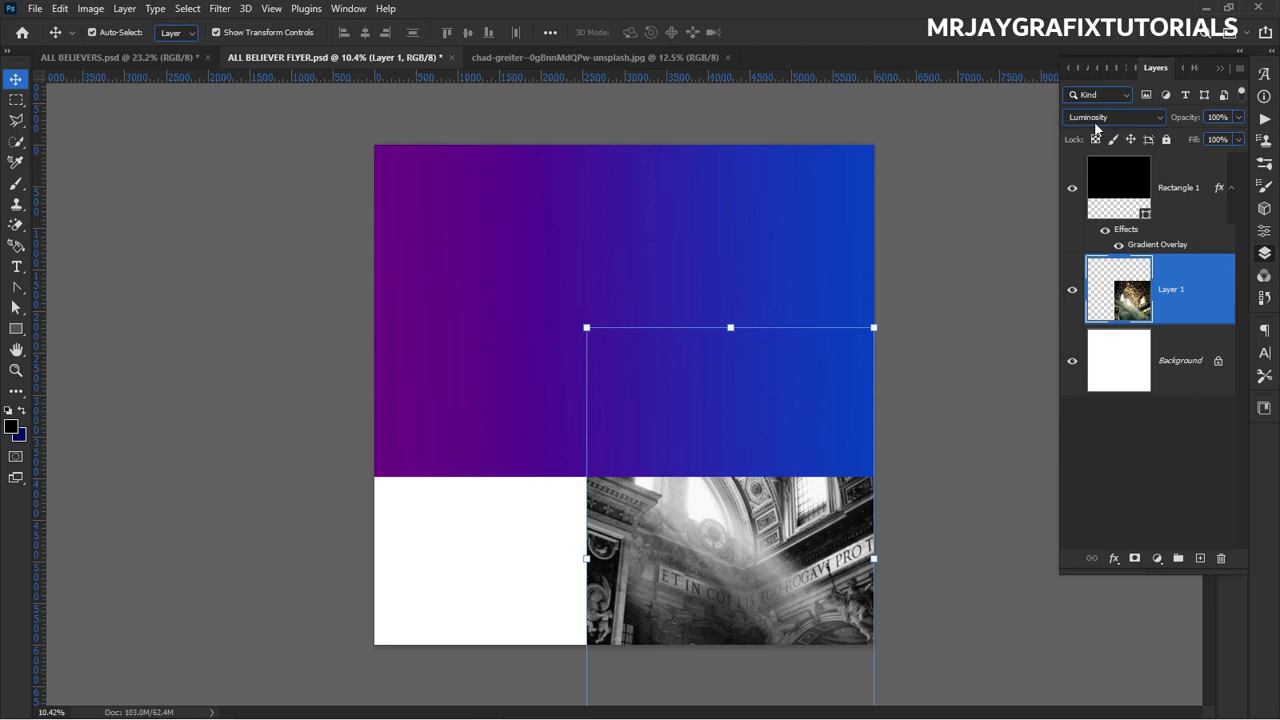
click(1096, 126)
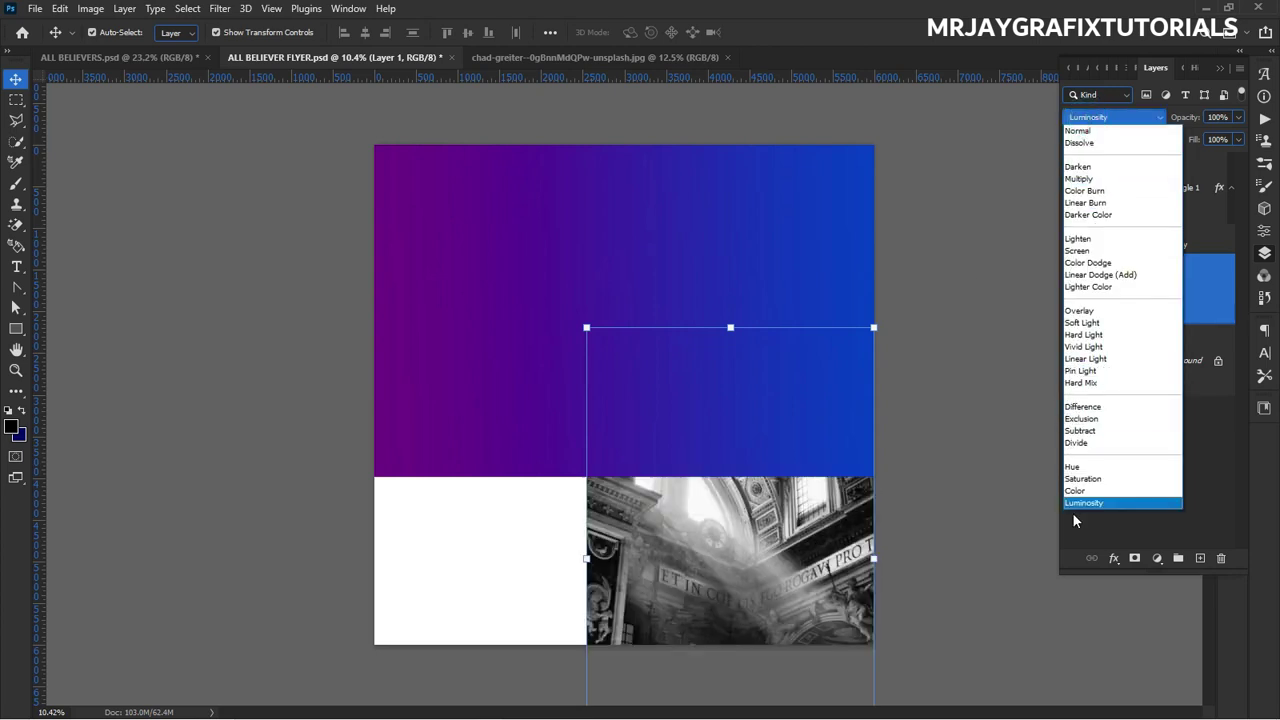
click(1079, 503)
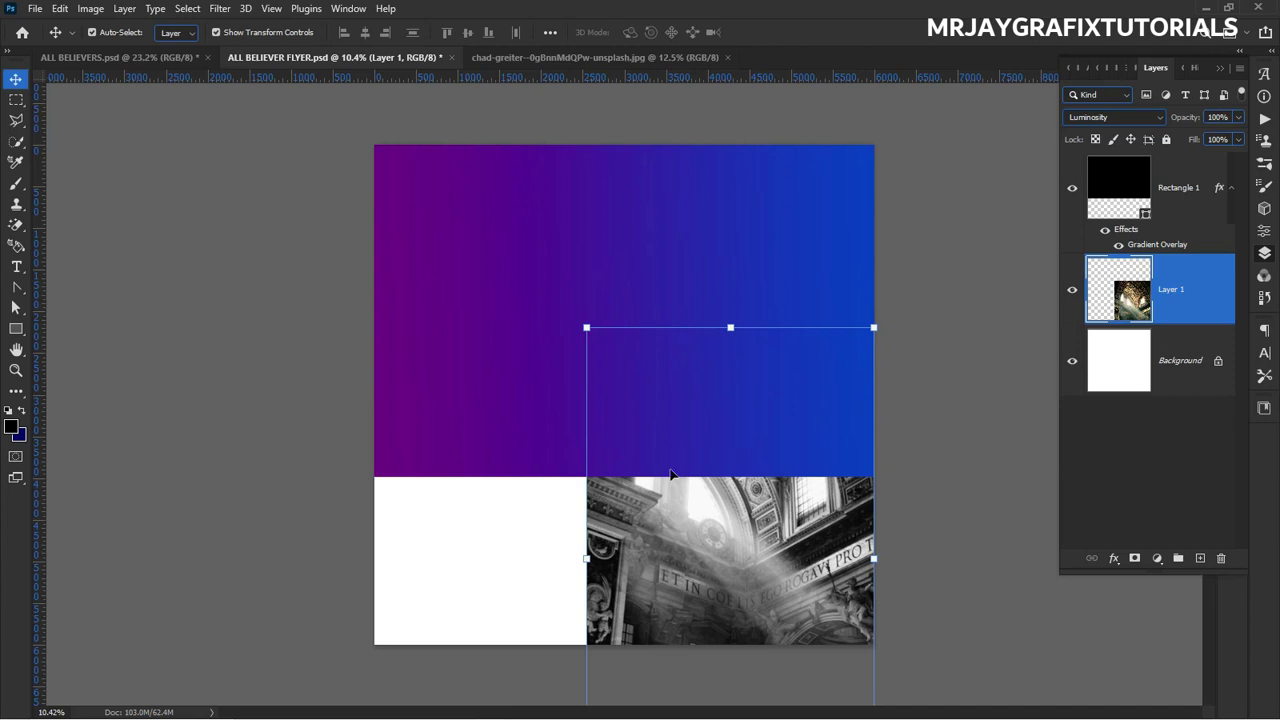
click(243, 366)
scroll(624, 390, down, 1)
click(720, 573)
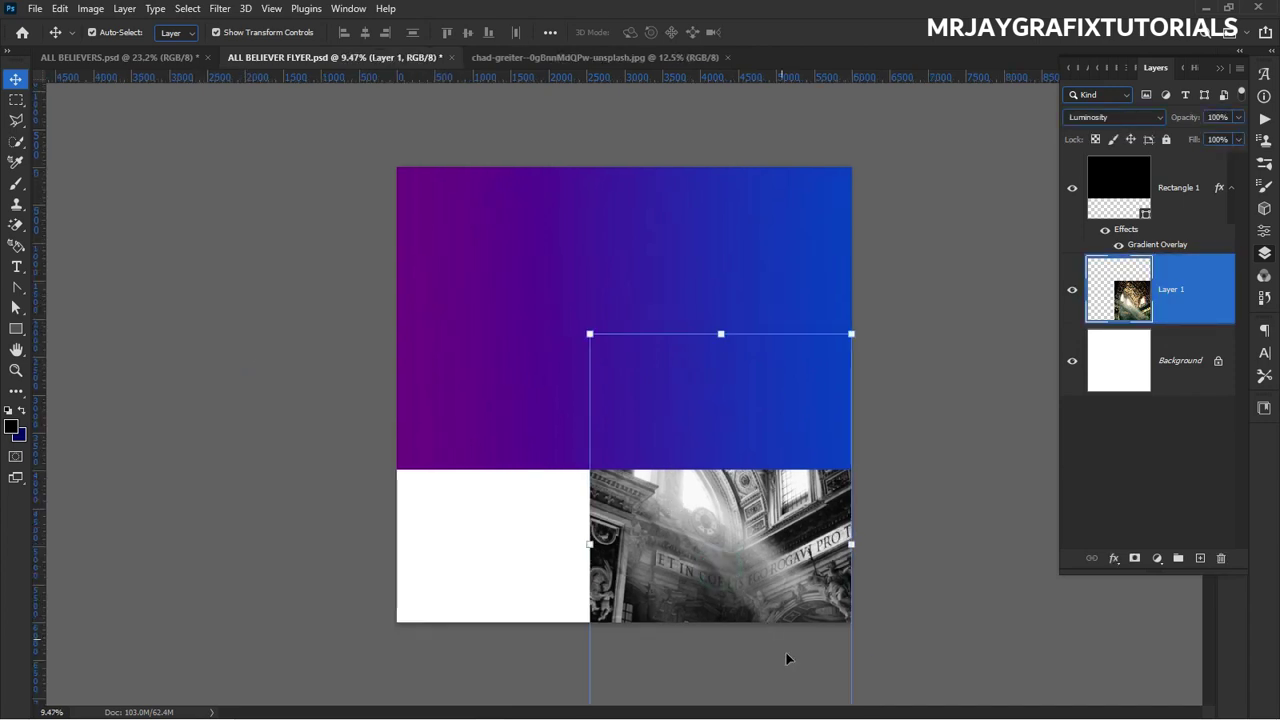
click(1135, 558)
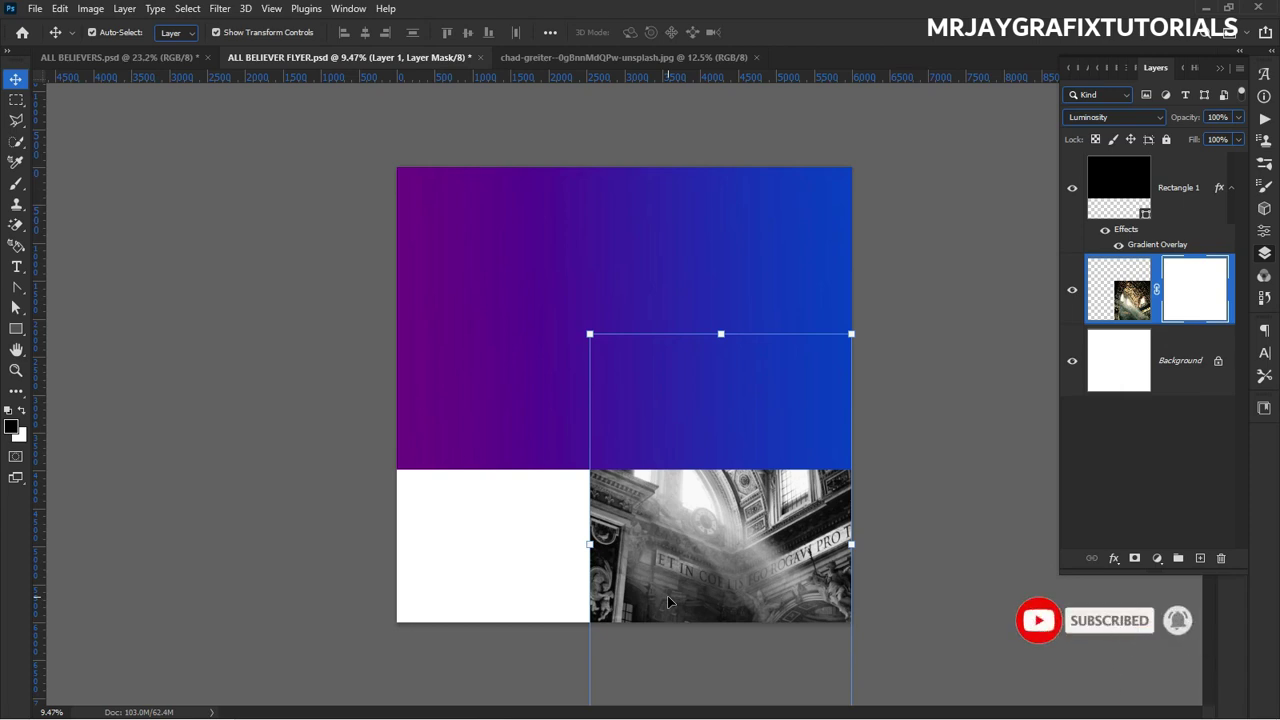
right_click(1180, 291)
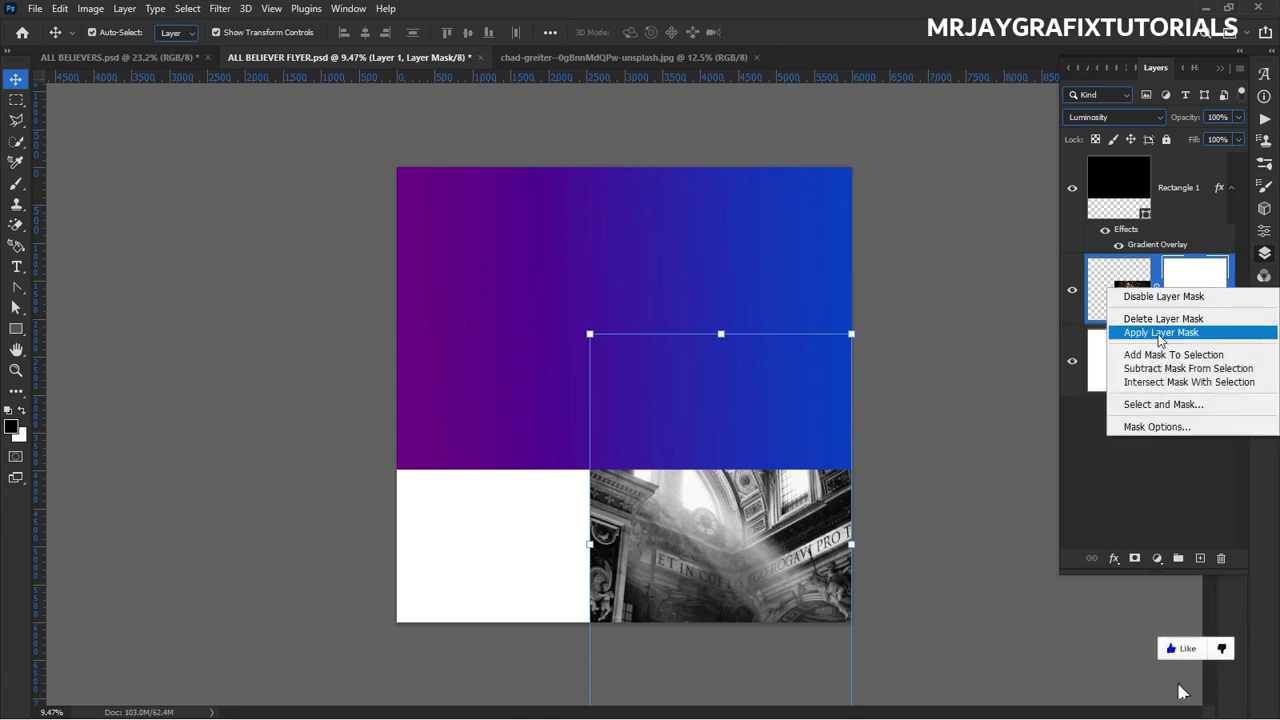
click(1164, 319)
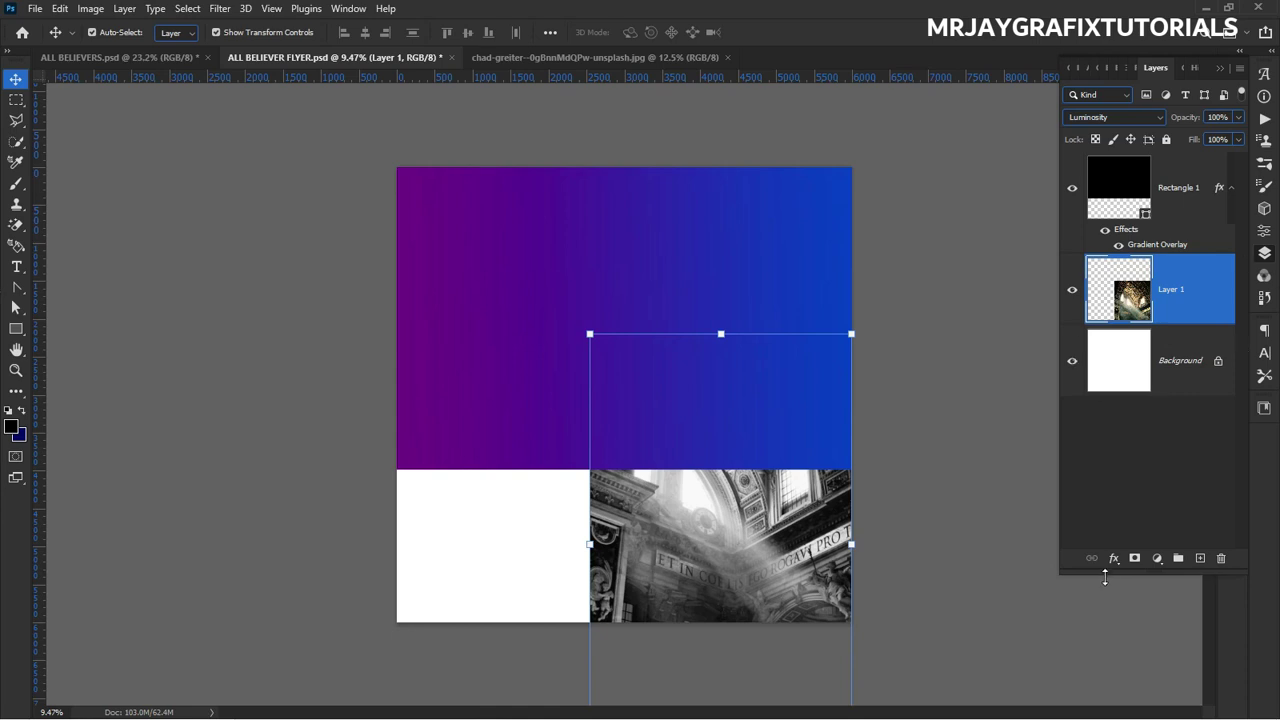
Add a white layer mask to the cathedral photo layer, with black as the foreground colour.
click(1135, 558)
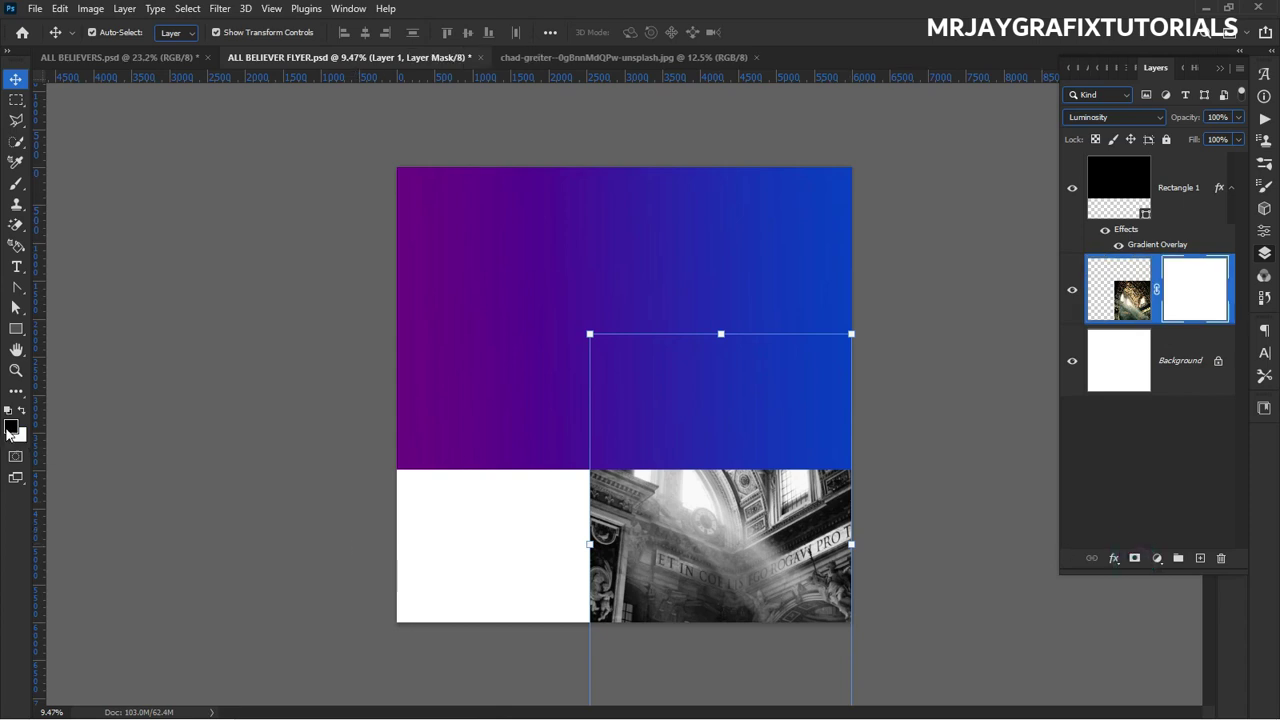
key(x)
key(x)
Paint the mask with a soft black 4100 px brush to fade the photo's left edge into the white area.
click(16, 182)
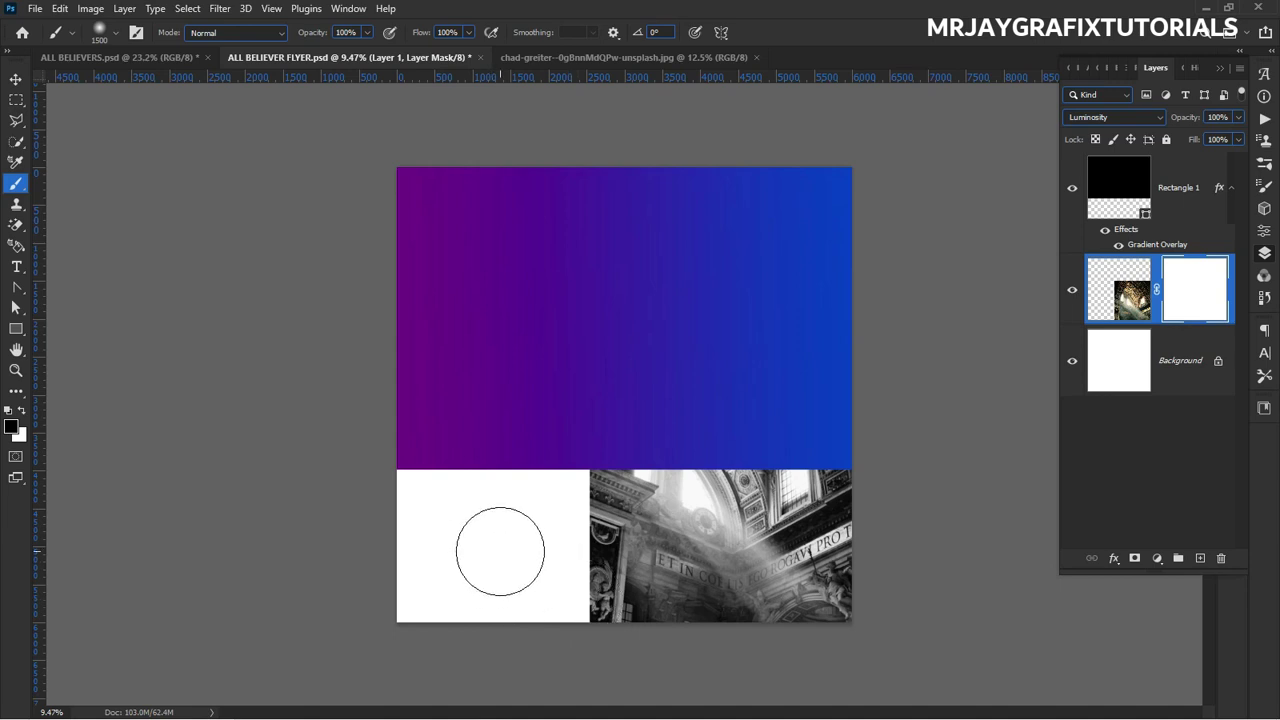
key(bracketright)
key(bracketright)
key(bracketright)
key(bracketright)
key(bracketright)
key(bracketright)
key(bracketright)
key(bracketright)
key(bracketright)
key(bracketright)
key(bracketright)
key(bracketright)
key(bracketright)
key(bracketright)
key(bracketright)
key(bracketright)
key(bracketright)
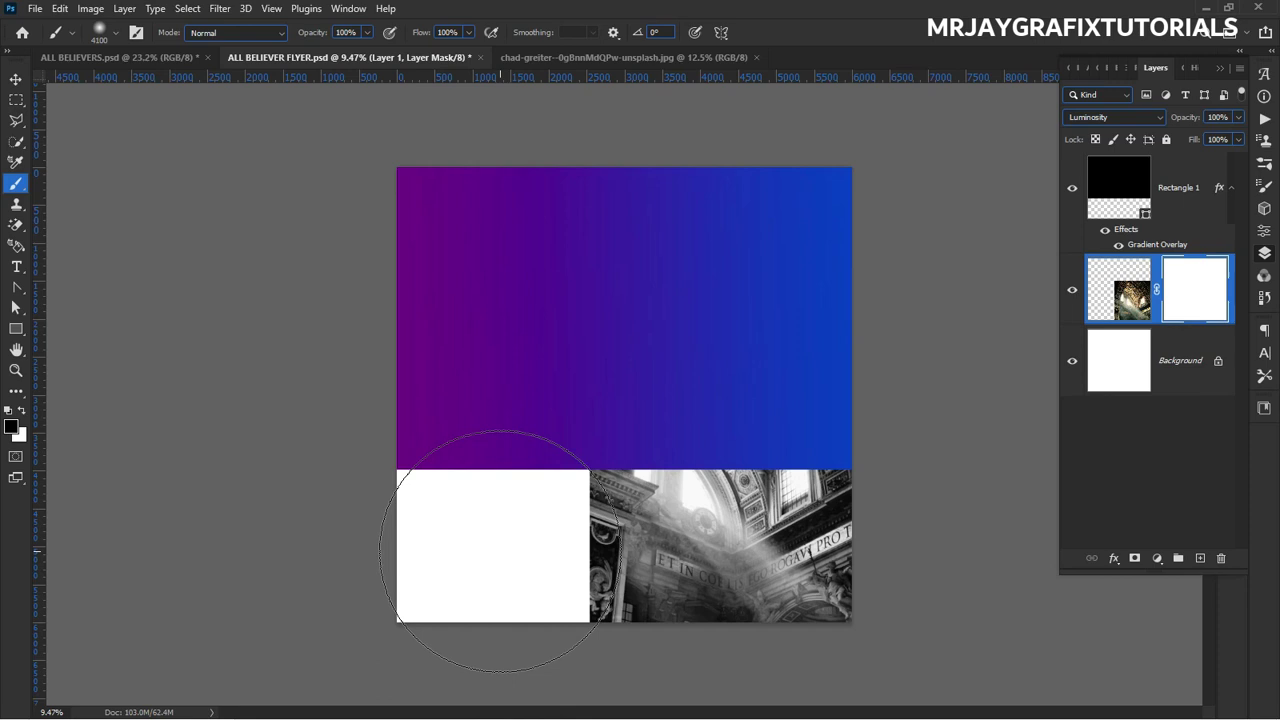
mouse_move(491, 514)
mouse_down()
mouse_move(474, 500)
mouse_move(486, 506)
mouse_move(481, 551)
mouse_up()
click(481, 551)
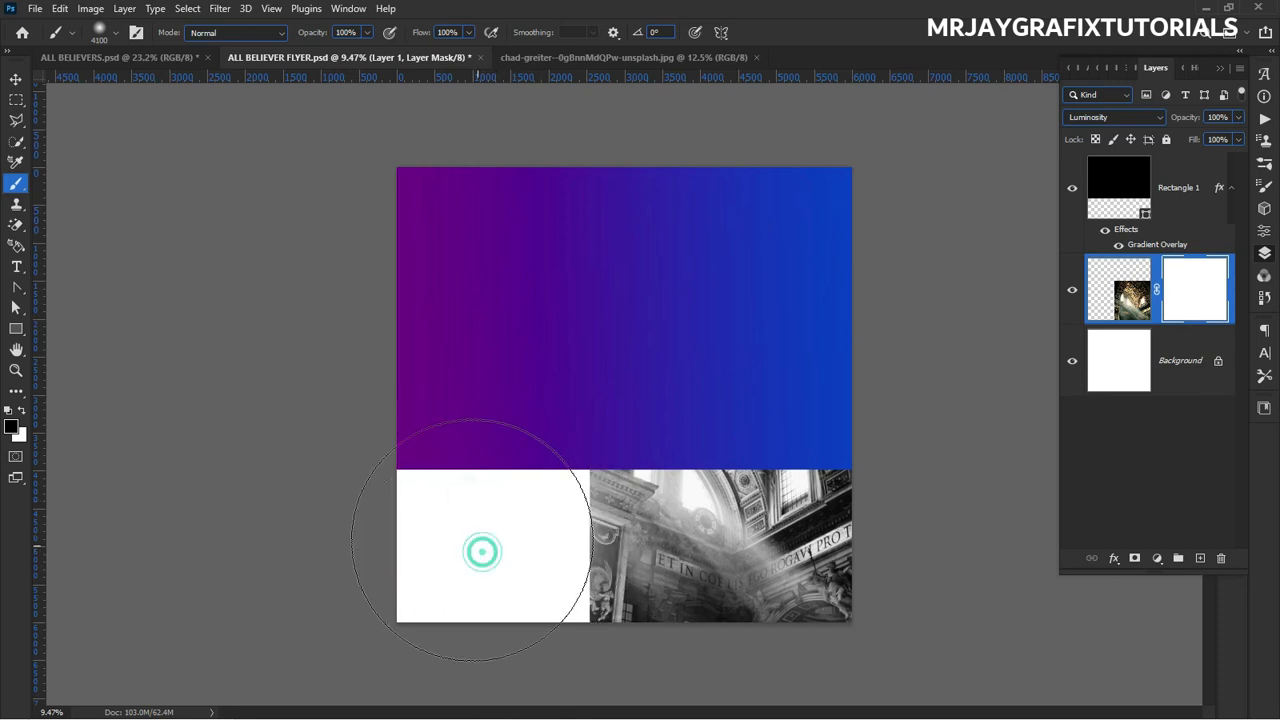
click(472, 540)
click(476, 542)
click(472, 550)
click(466, 569)
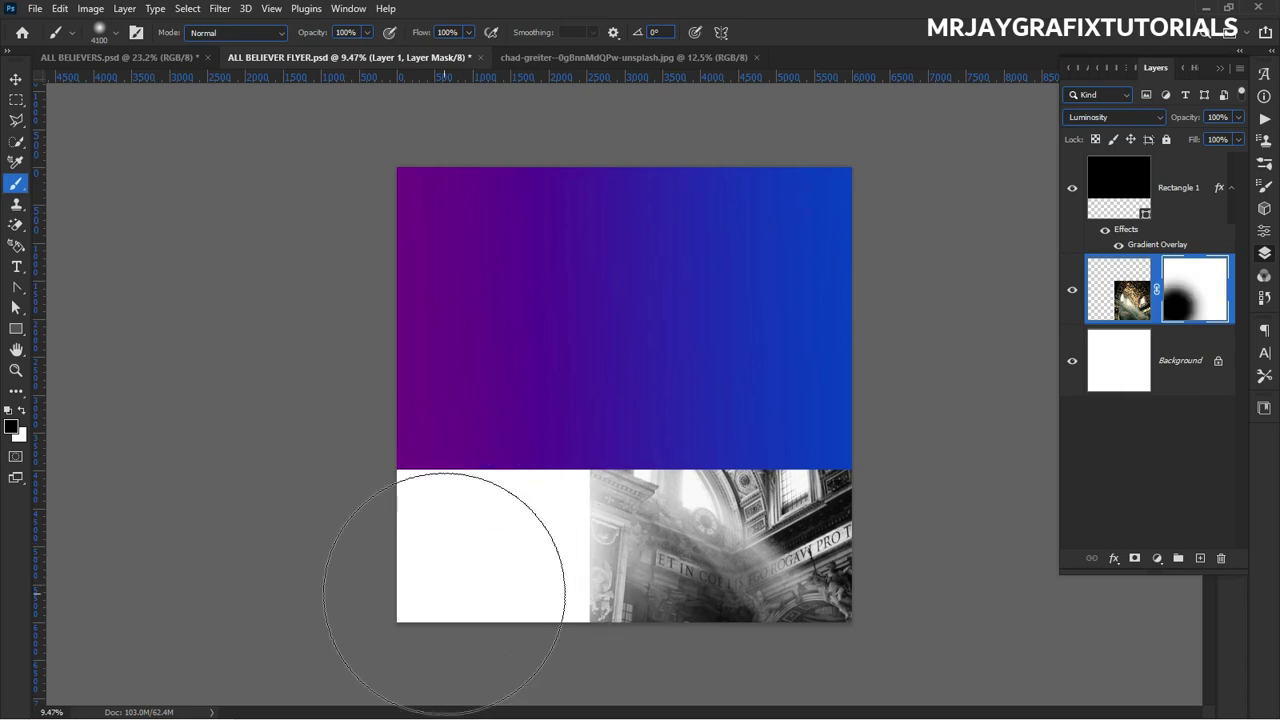
click(501, 608)
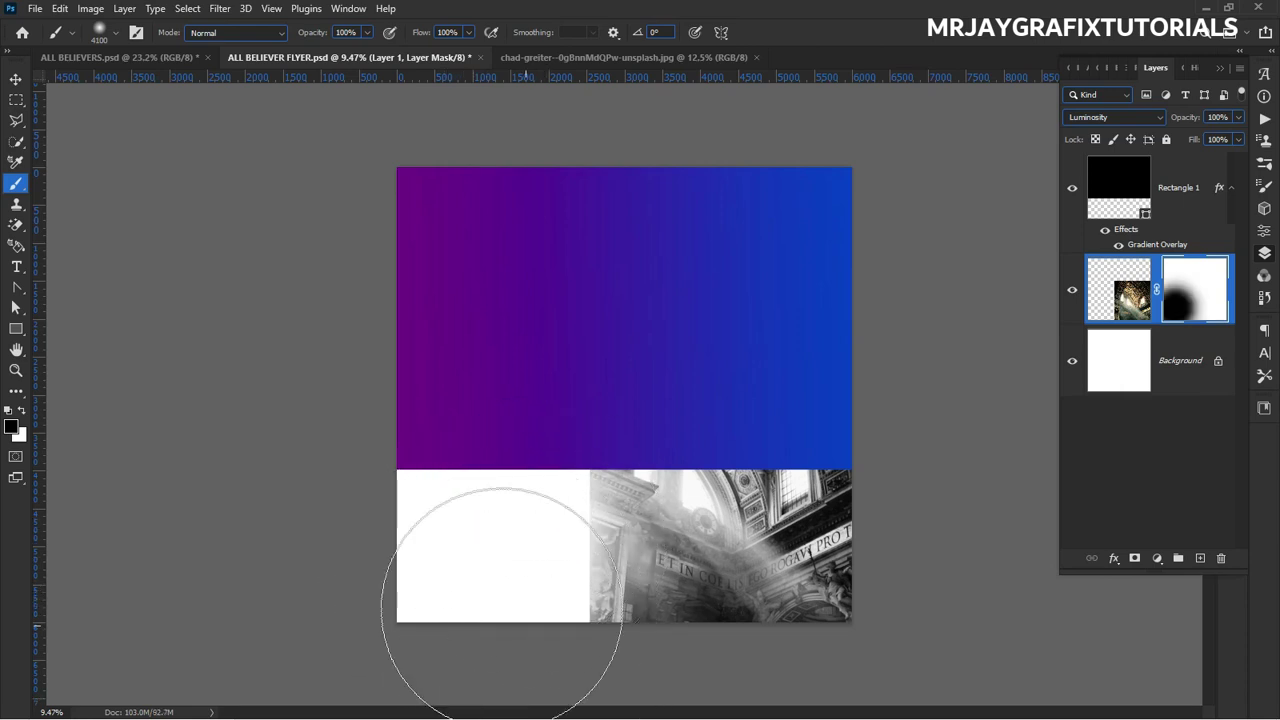
click(477, 517)
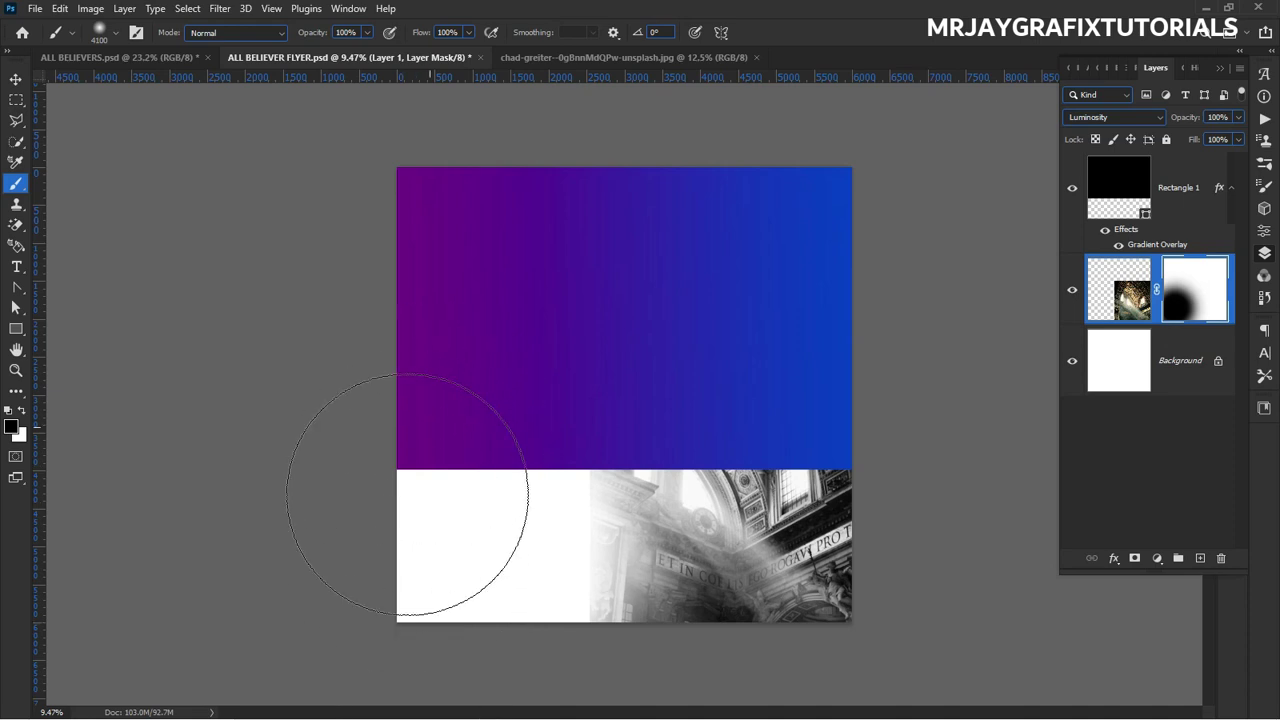
click(474, 543)
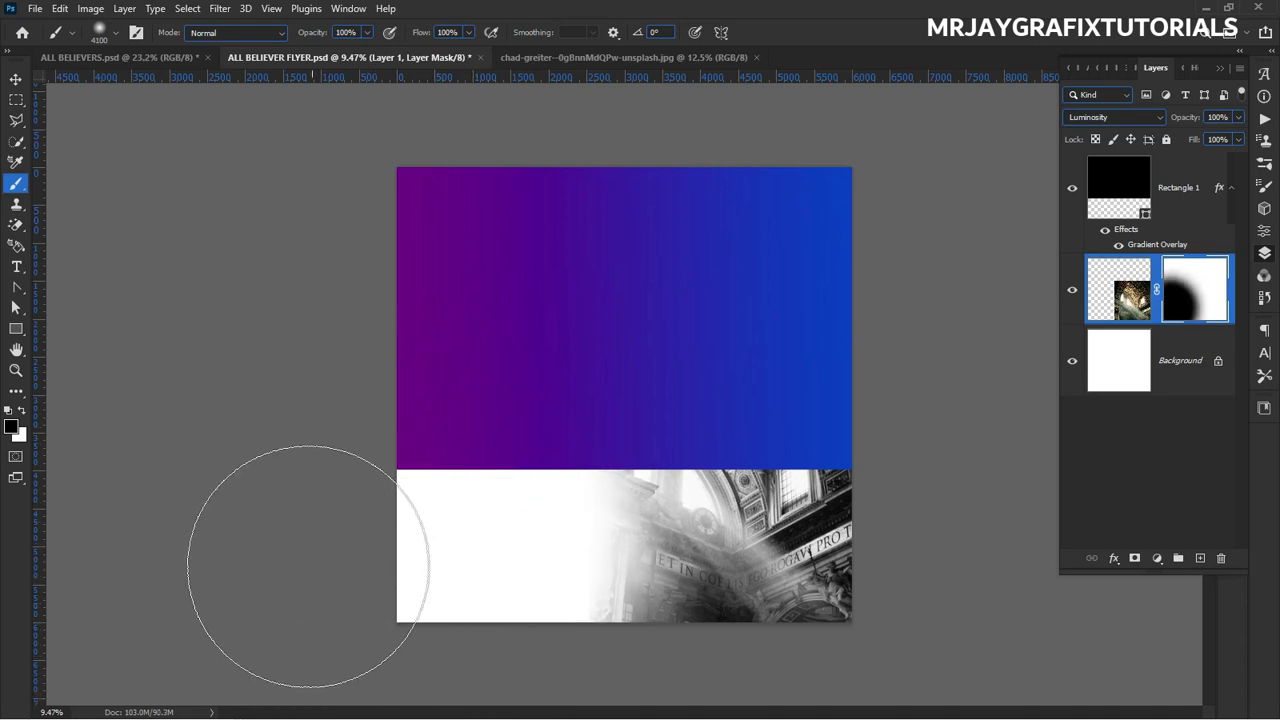
click(486, 651)
click(457, 604)
drag(720, 598, 600, 543)
Lower the masked cathedral photo layer's opacity to 43% and deselect it.
click(15, 80)
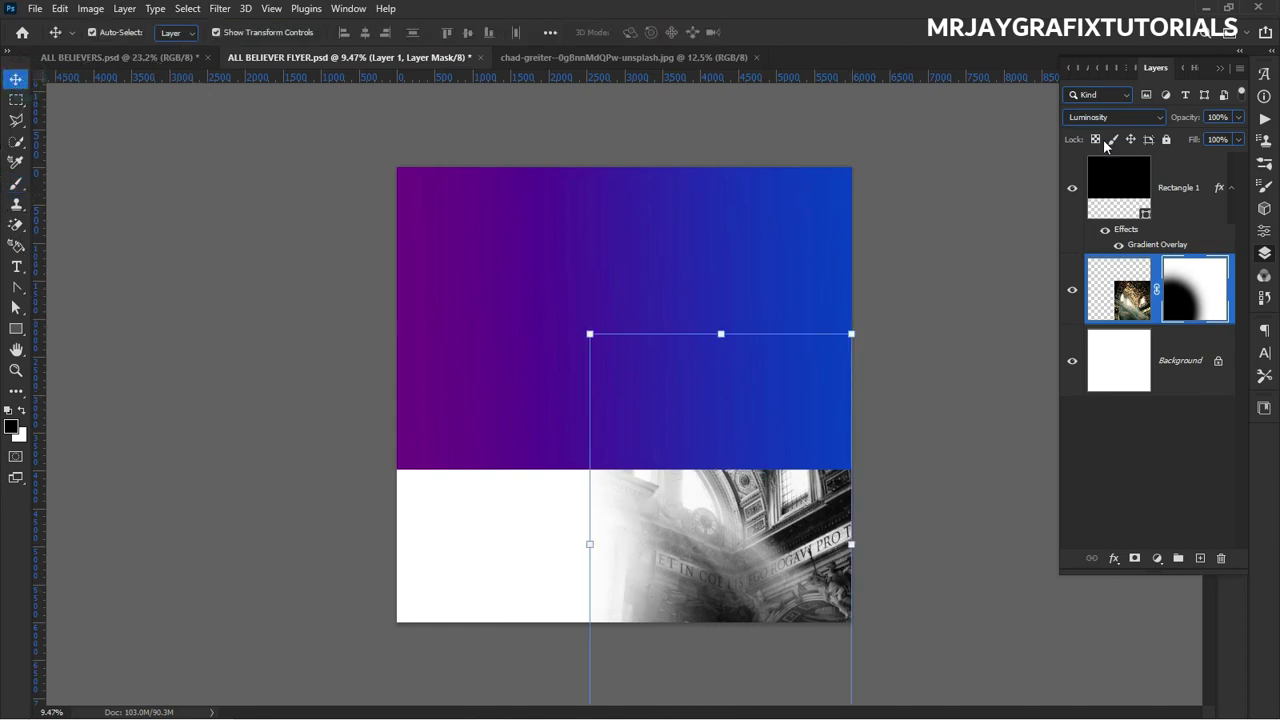
drag(1186, 120, 1140, 124)
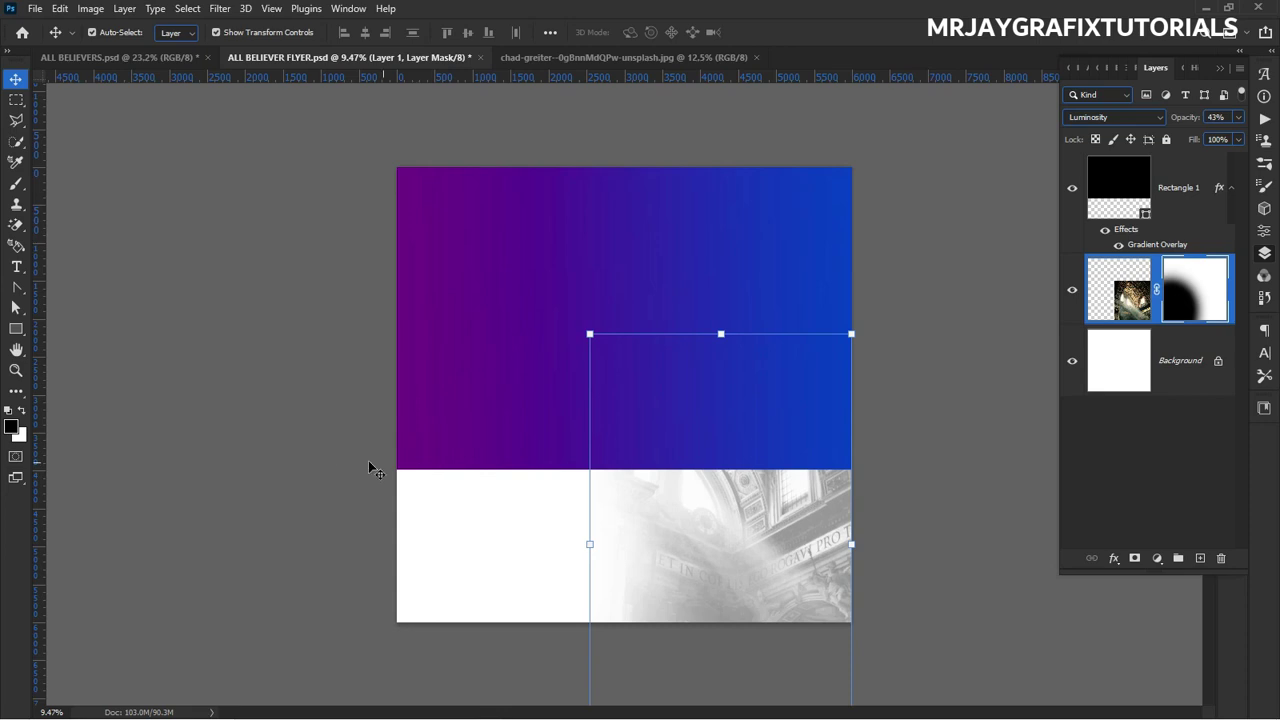
click(295, 455)
Enlarge the faded cathedral photo proportionally from its left edge to about 104.89%, apply the transform, and deselect it.
click(663, 536)
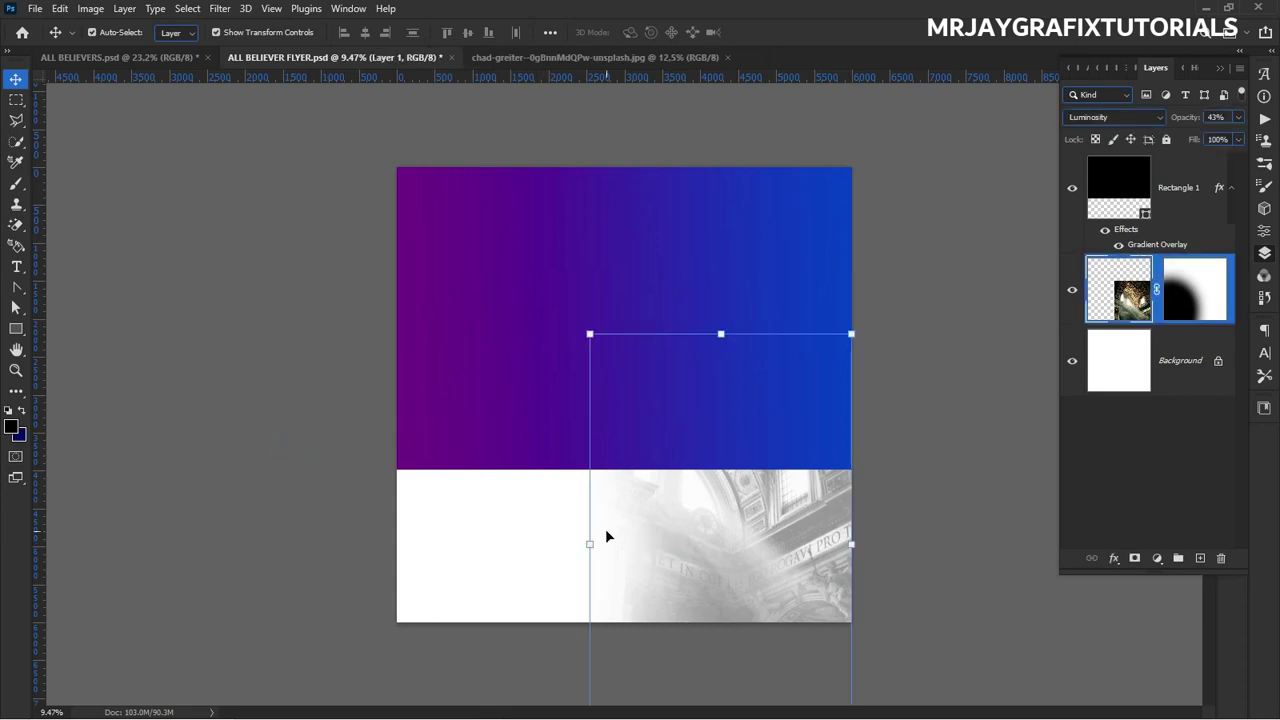
drag(590, 548, 577, 556)
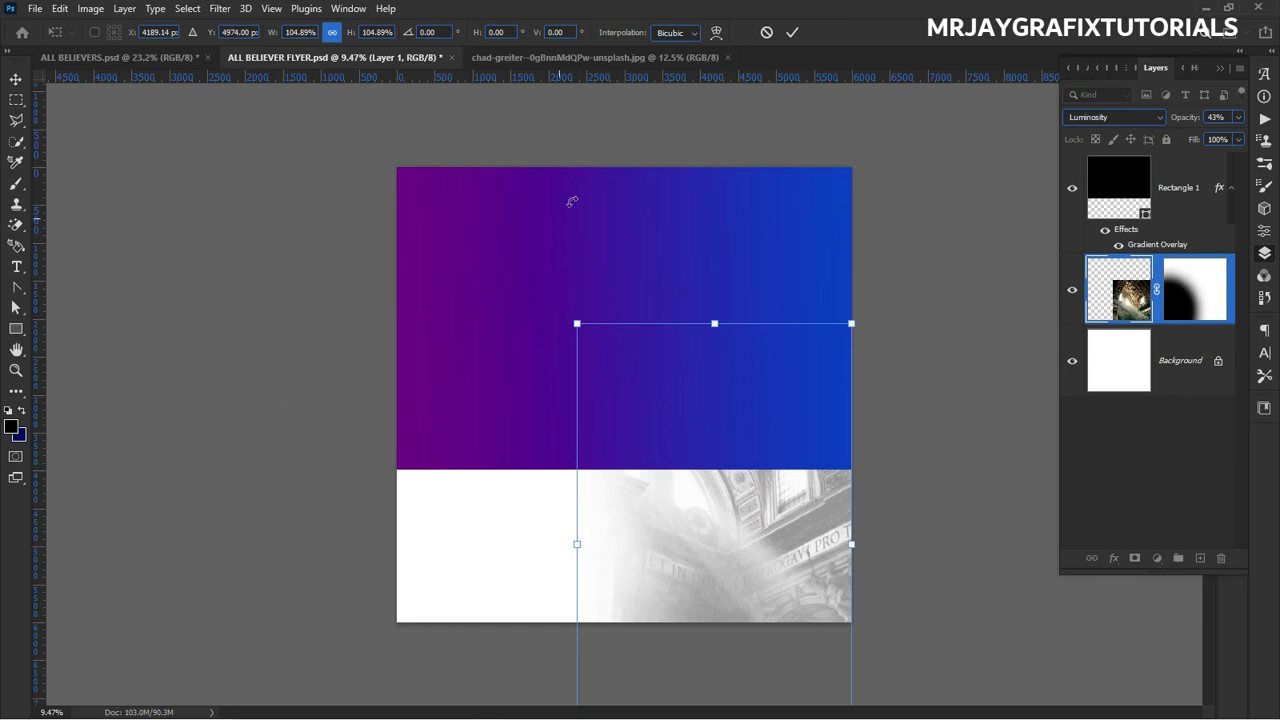
click(344, 325)
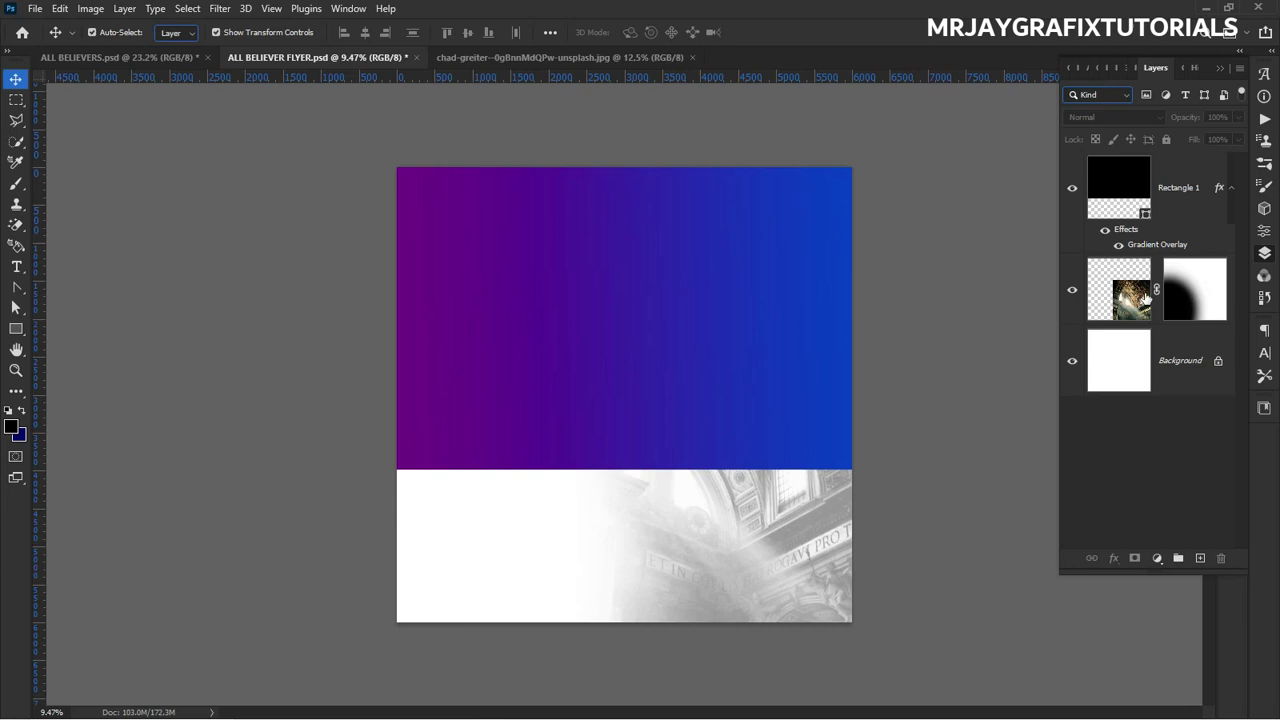
Duplicate the masked cathedral photo layer and place the copy above the Rectangle 1 layer.
click(1104, 291)
drag(1115, 300, 1201, 557)
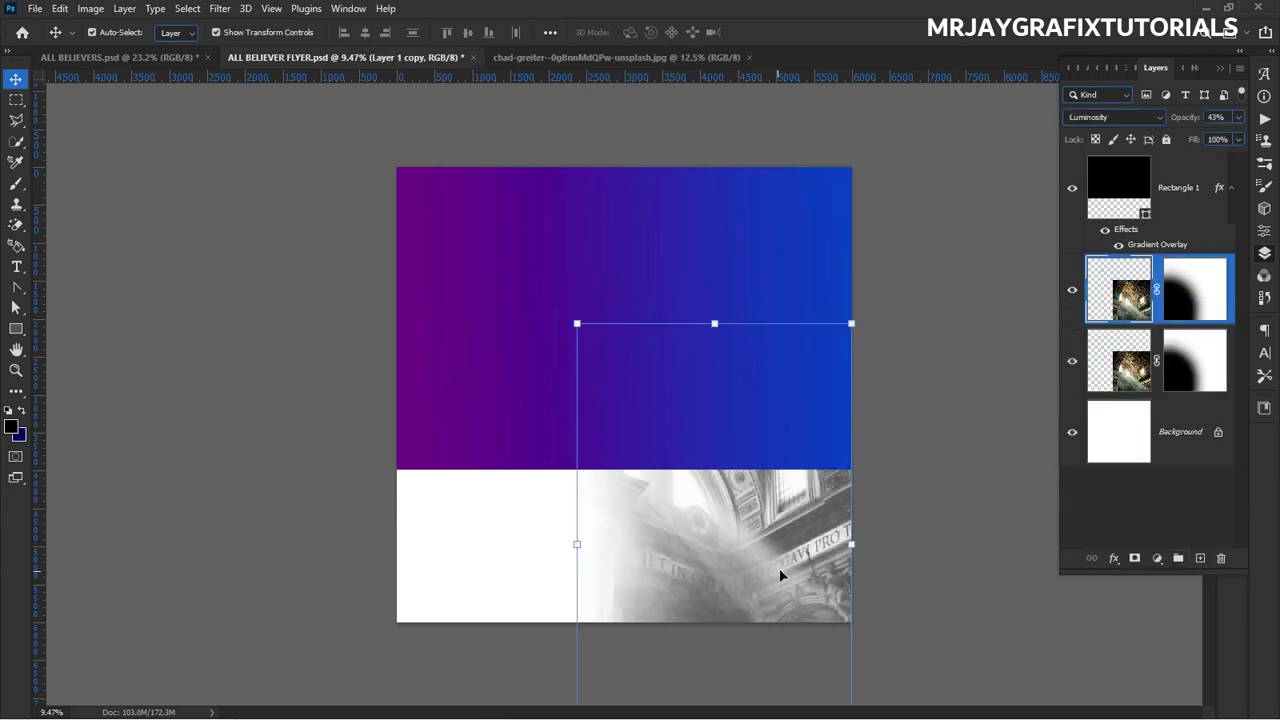
drag(779, 568, 781, 563)
drag(1120, 291, 1093, 162)
Move the photo copy over the gradient rectangle's left part, enlarge it proportionally to 175.11% to span the canvas width, and apply the transform.
drag(720, 413, 522, 259)
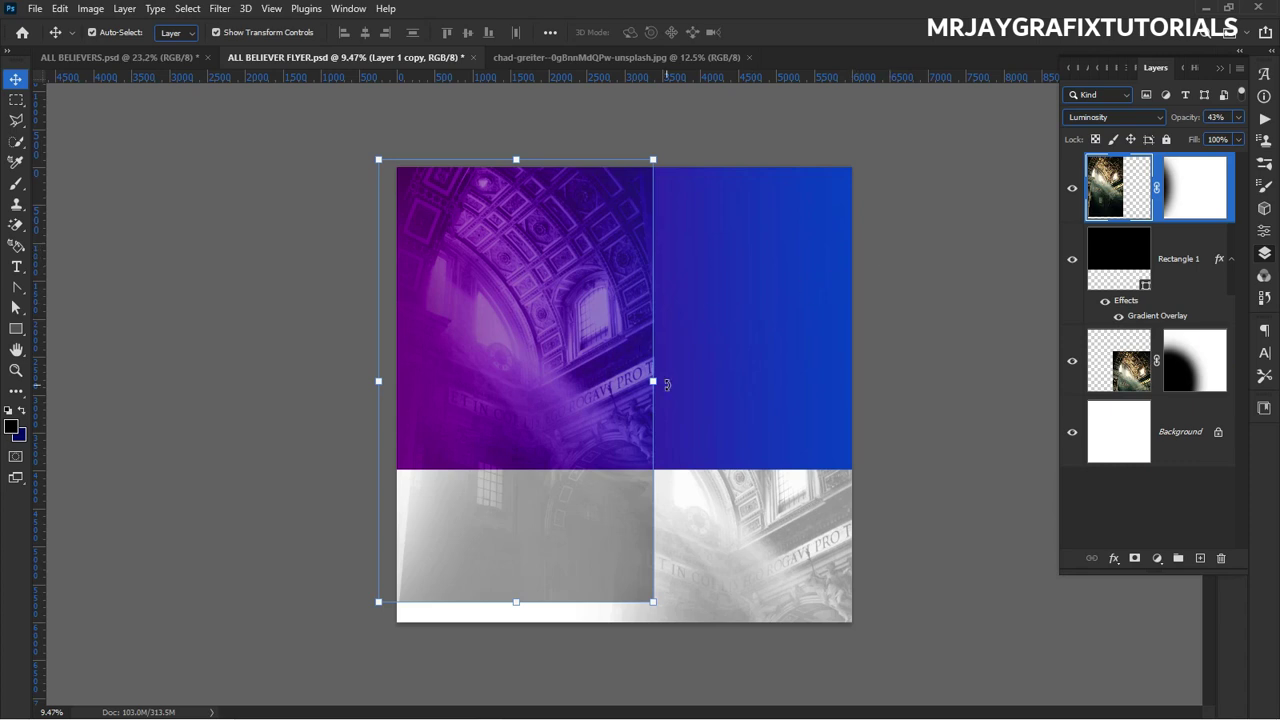
drag(655, 382, 863, 472)
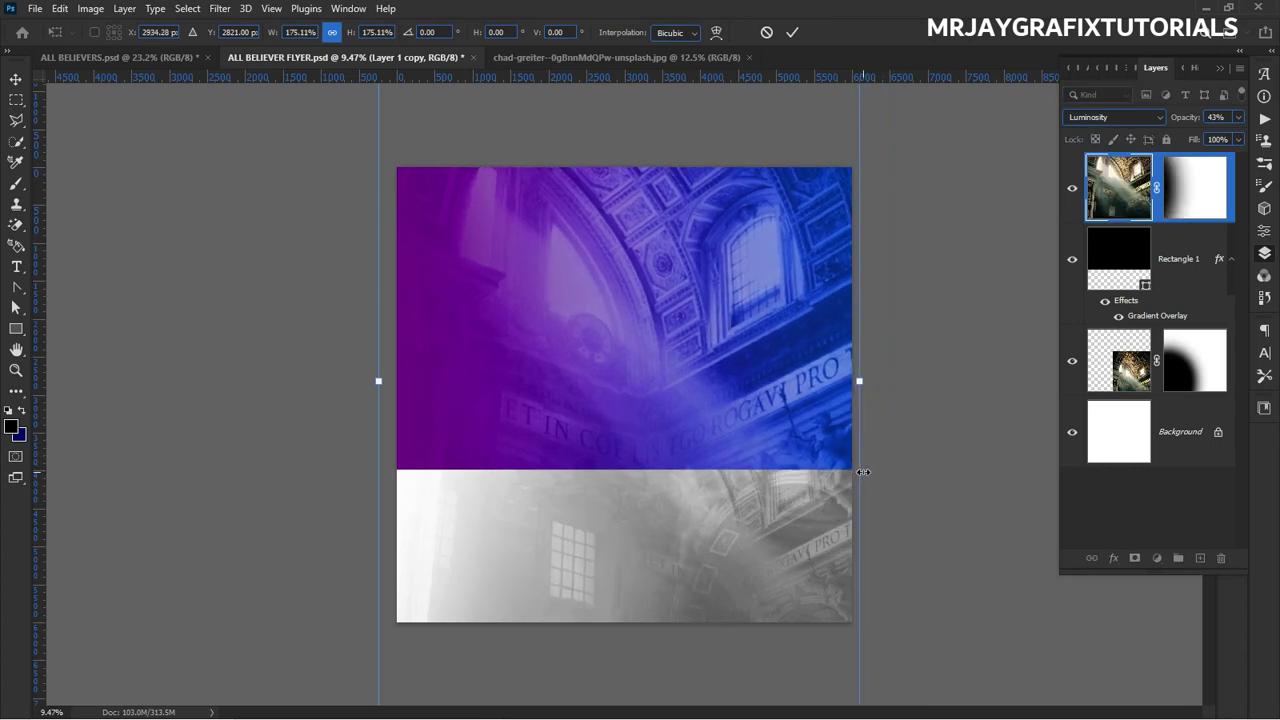
click(790, 32)
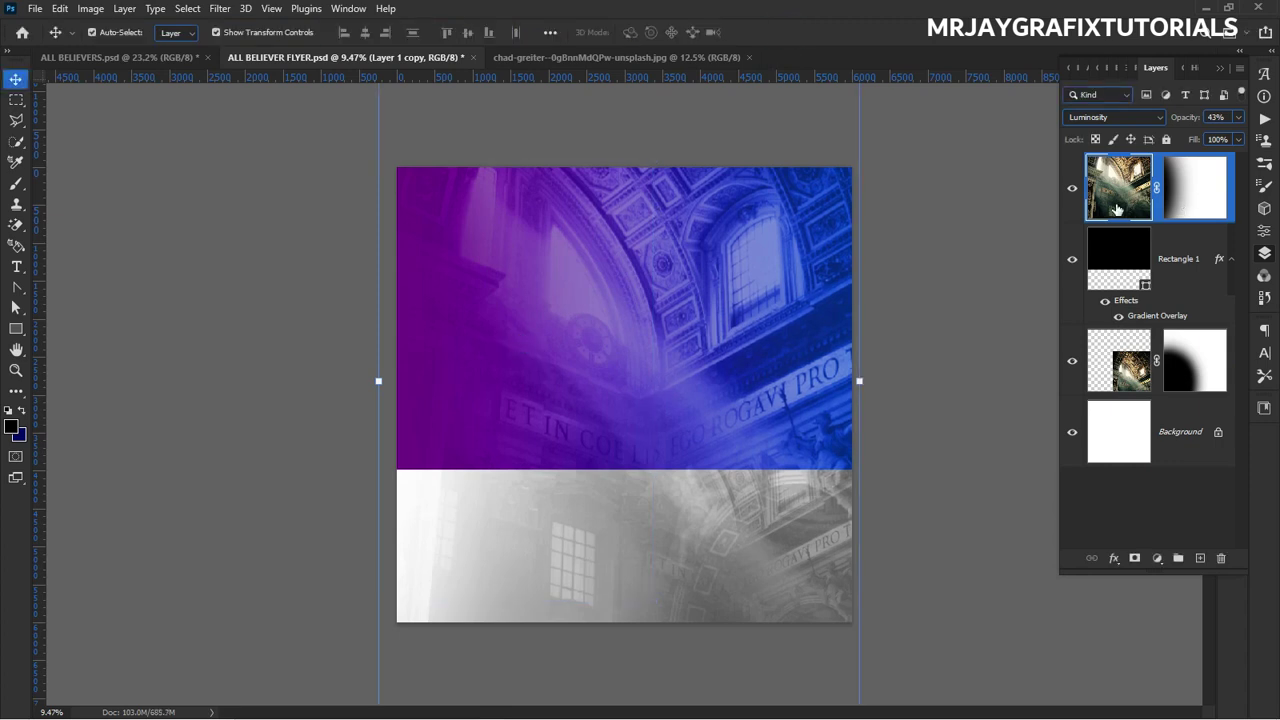
Try the Screen blend mode on the enlarged cathedral copy, with its opacity raised to 100%.
drag(1186, 121, 1153, 133)
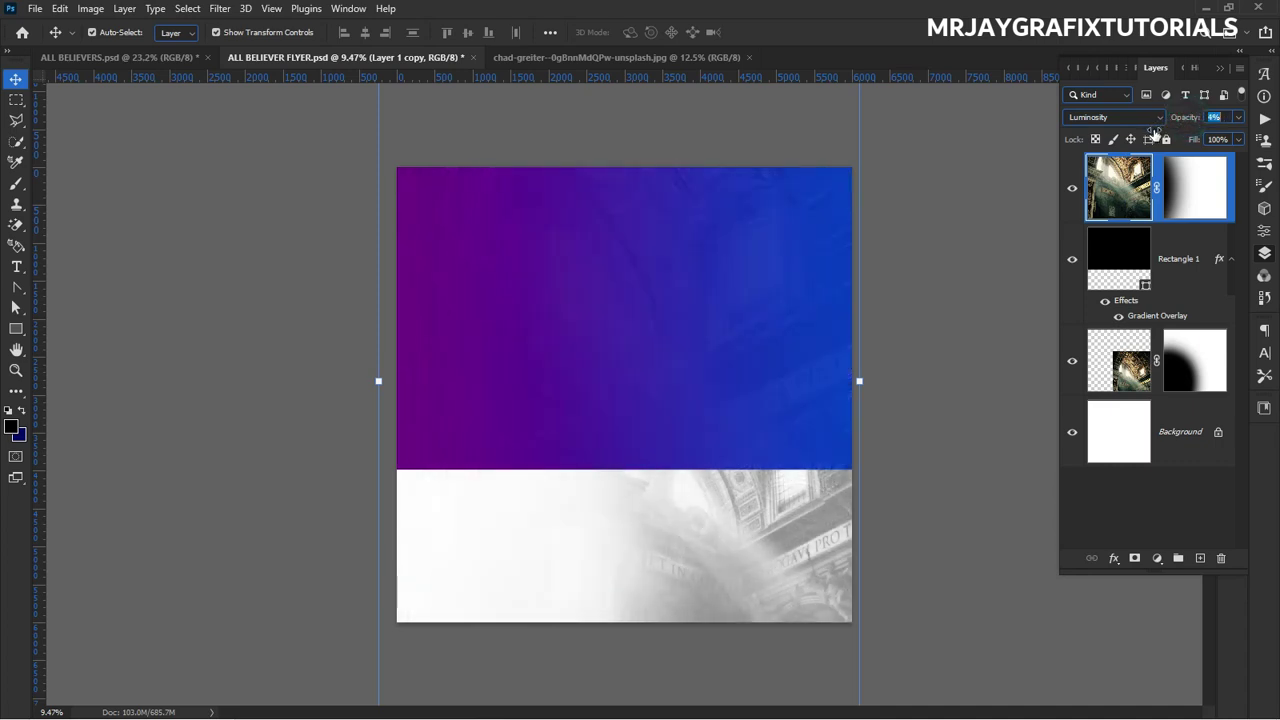
click(1140, 118)
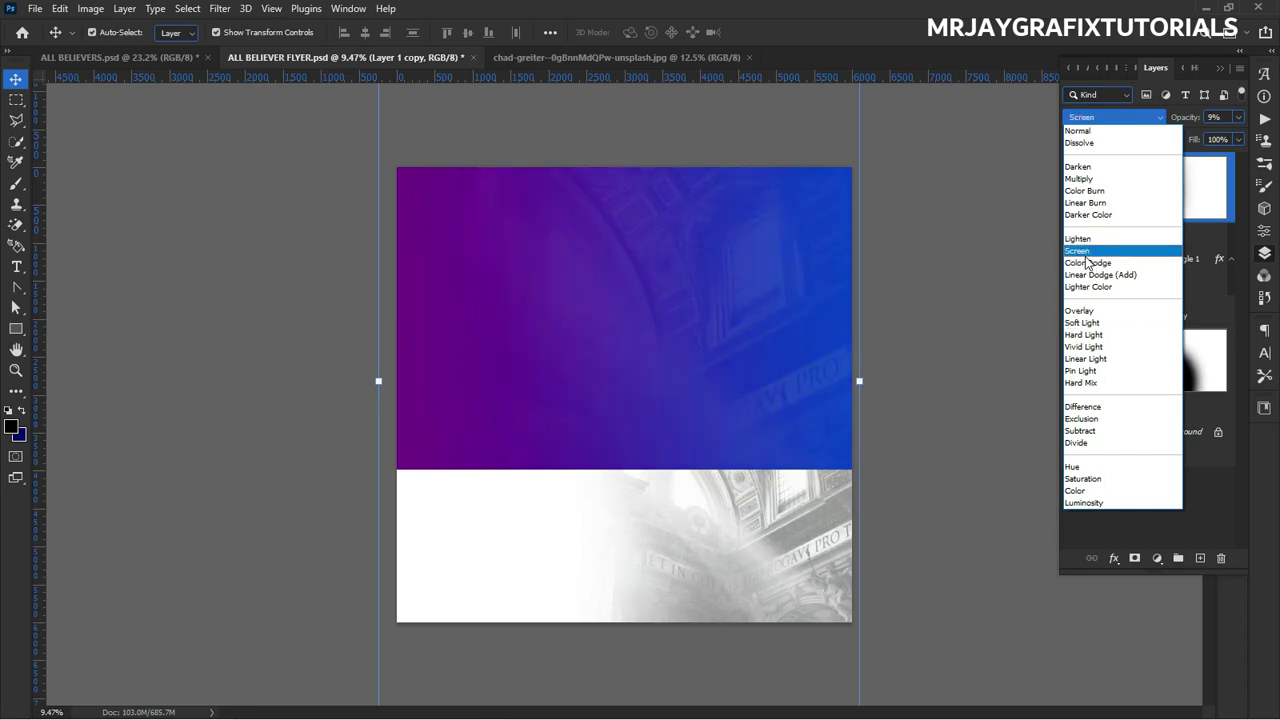
click(1080, 251)
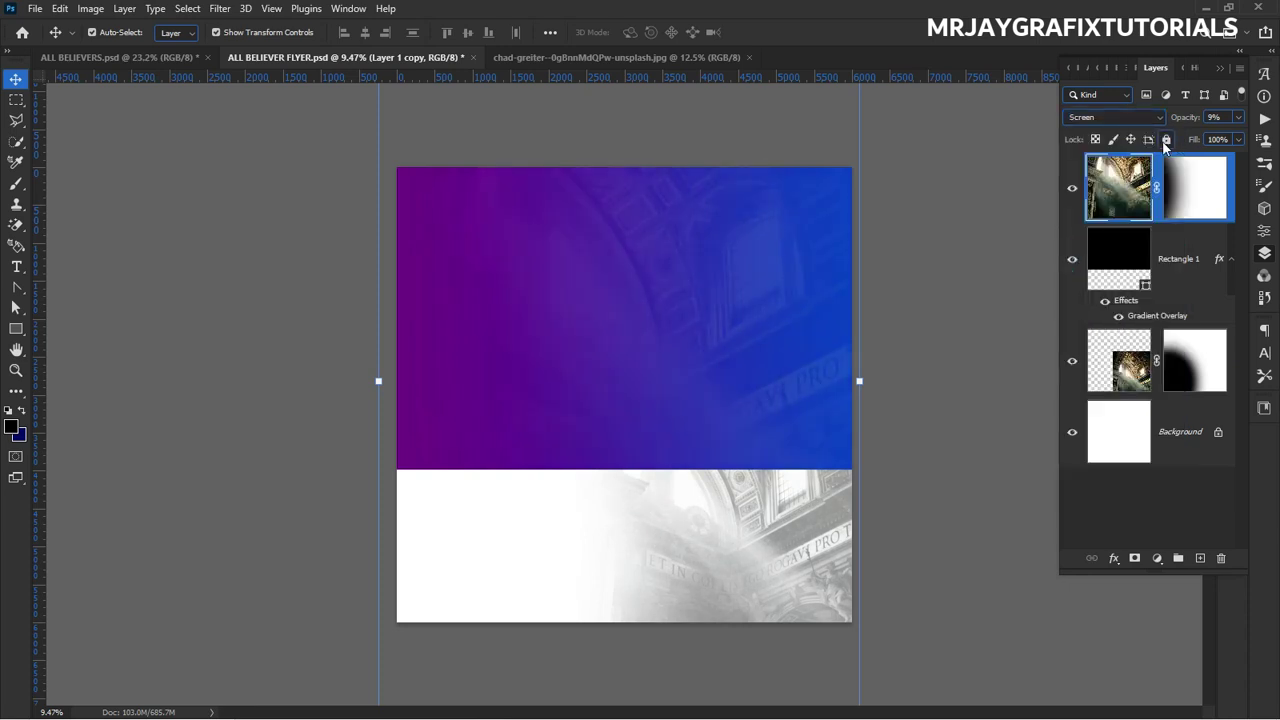
drag(1187, 120, 1270, 131)
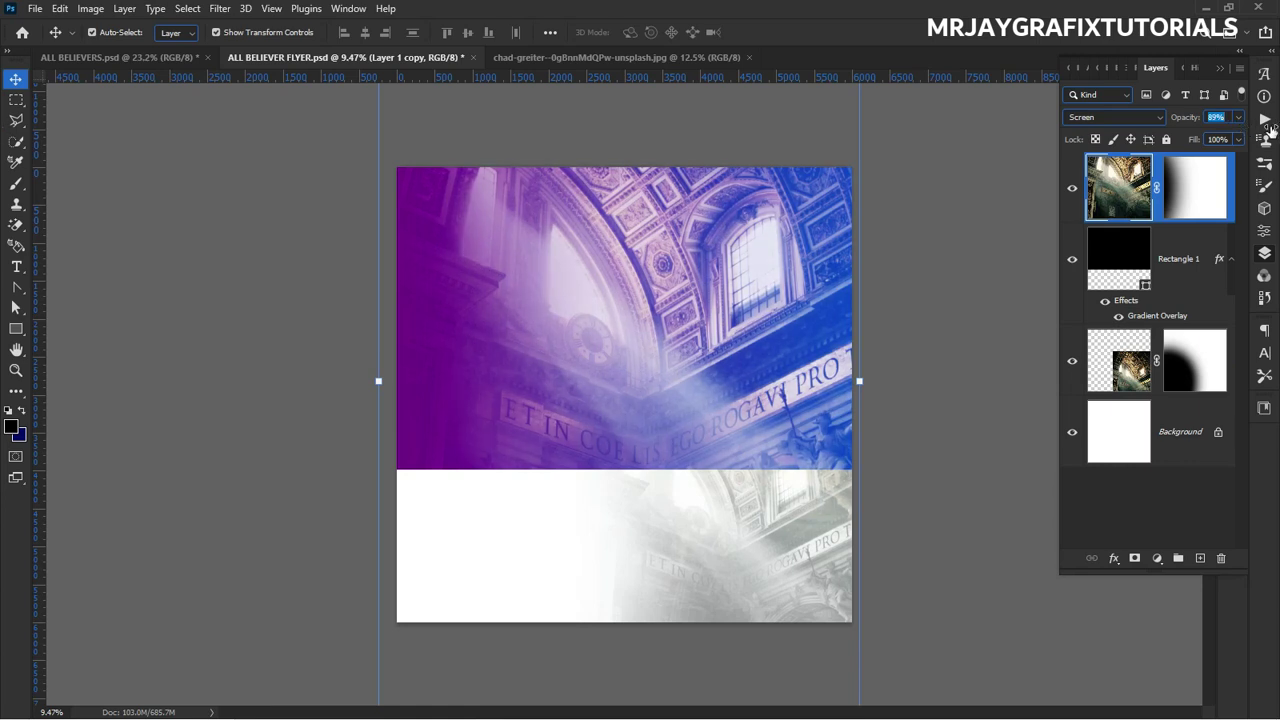
drag(1184, 118, 1255, 120)
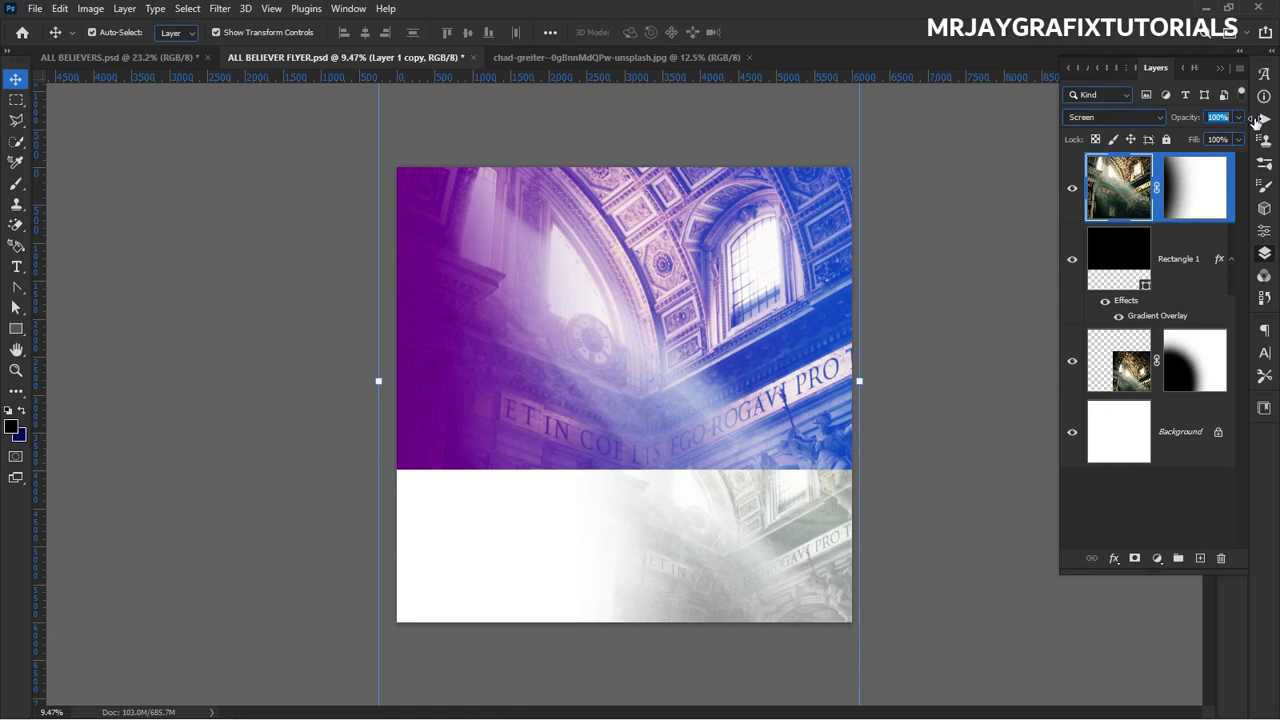
Set the enlarged cathedral copy to Normal blend mode at 28% opacity and deselect it.
click(1122, 118)
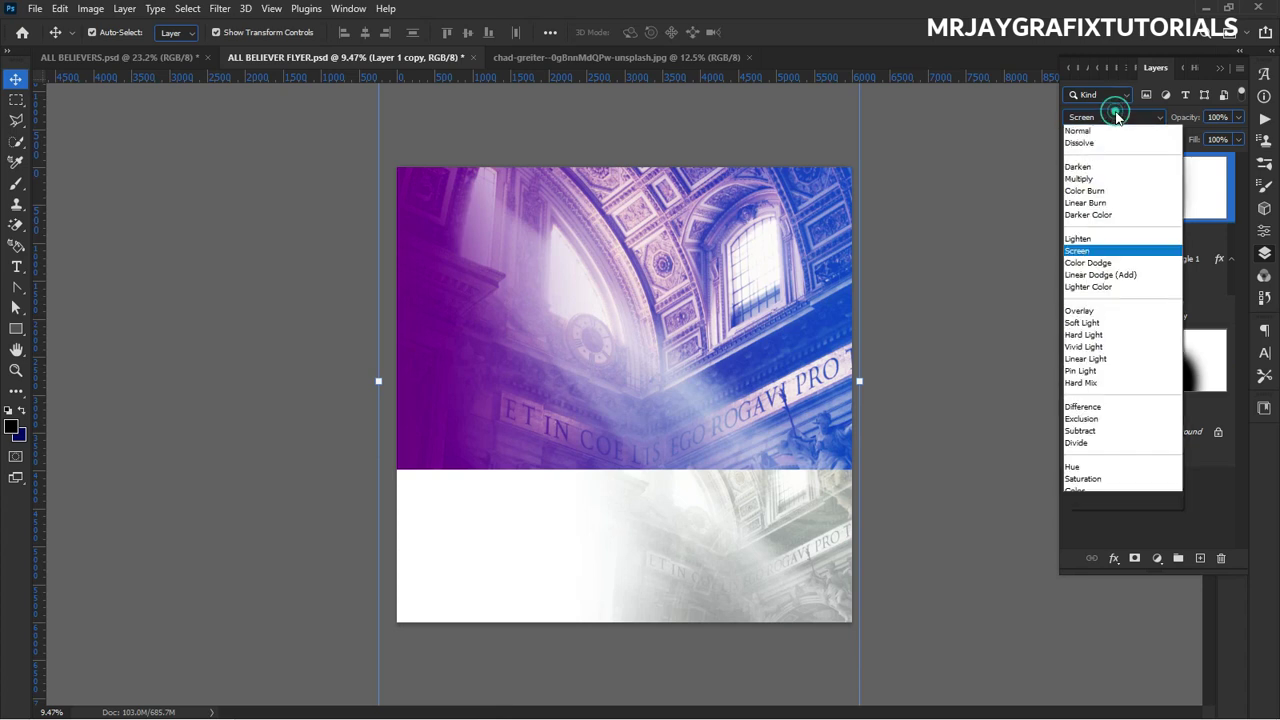
click(1101, 132)
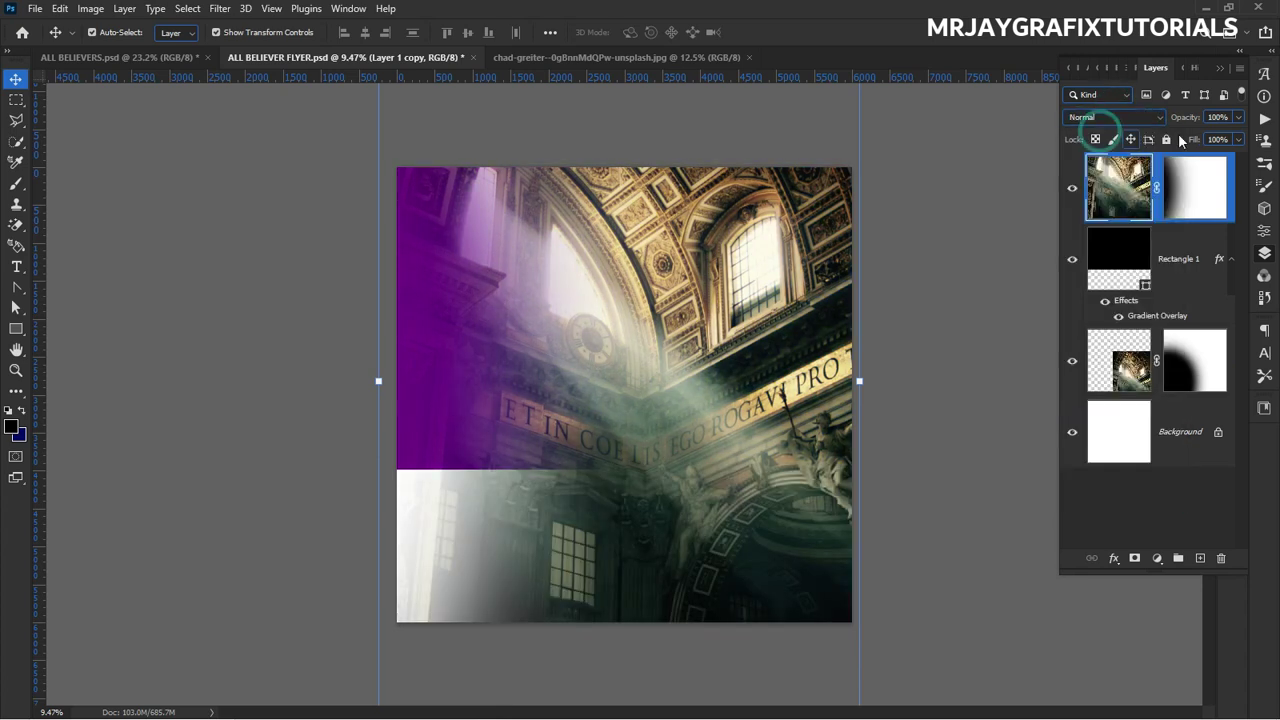
drag(1200, 118, 1122, 140)
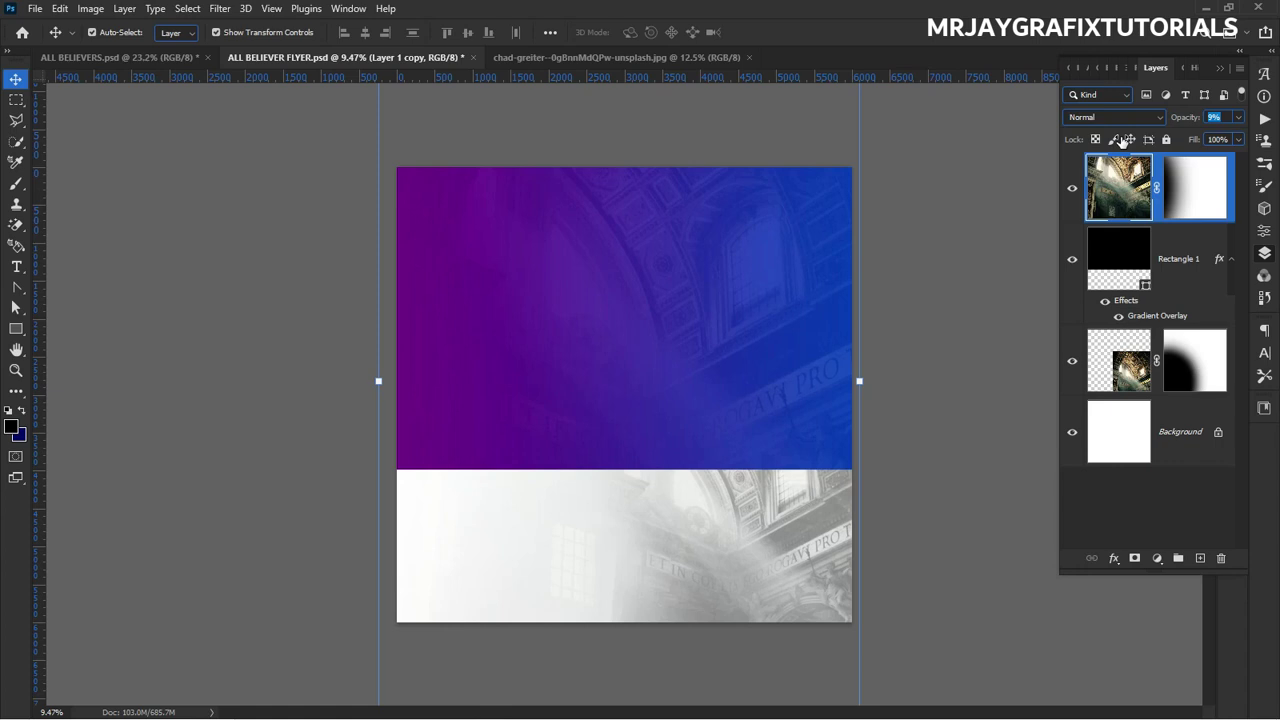
mouse_move(1122, 140)
mouse_down()
mouse_move(1110, 141)
mouse_move(1133, 142)
mouse_up()
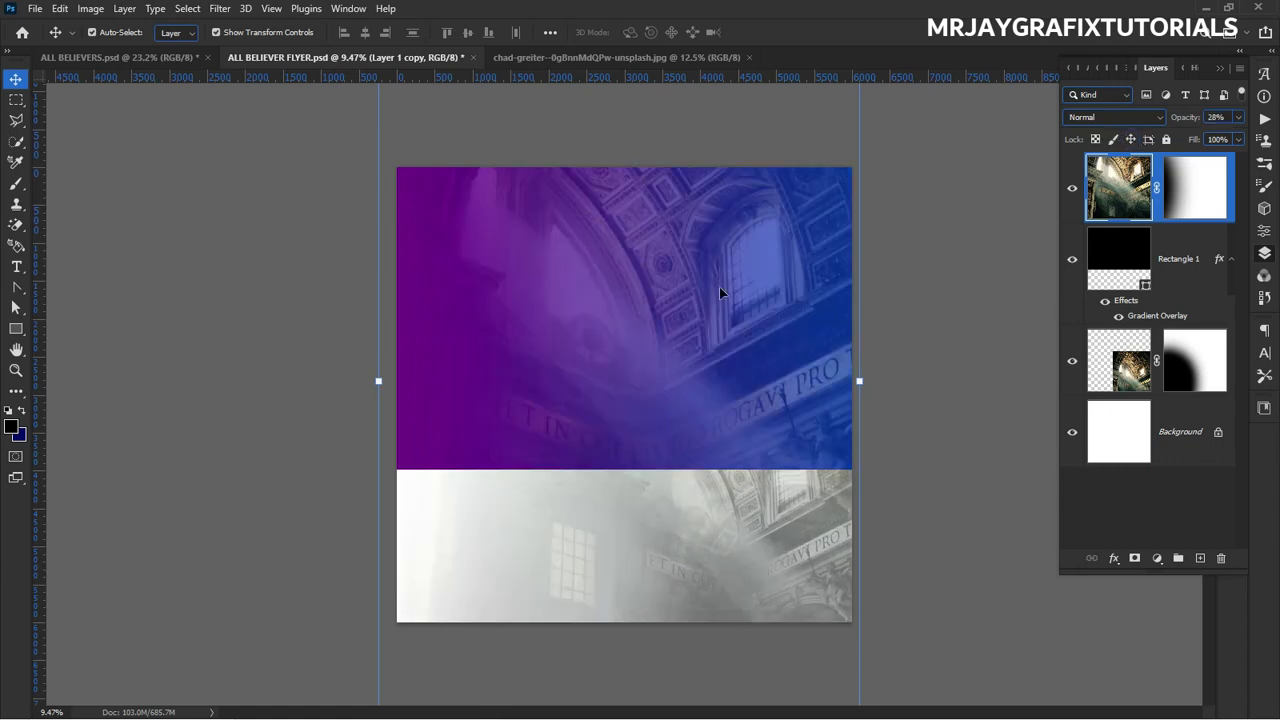
click(993, 192)
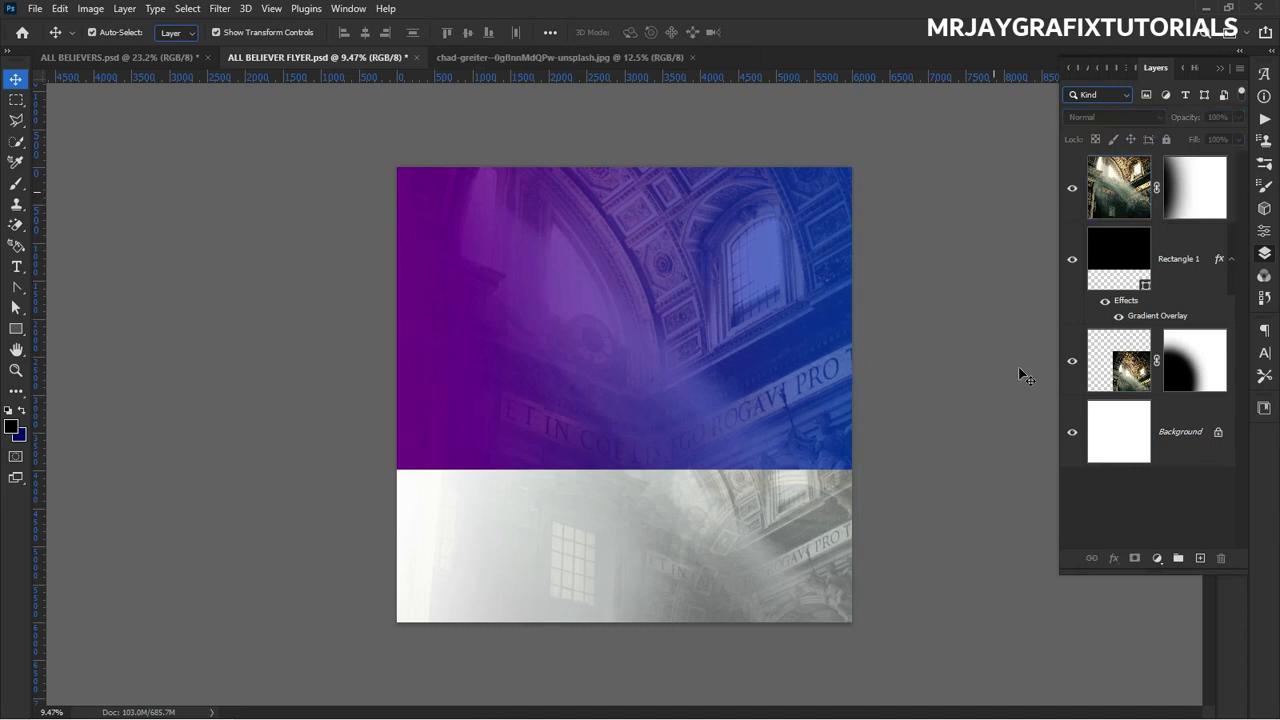
Rasterize the layer style of the Rectangle 1 layer.
click(1125, 244)
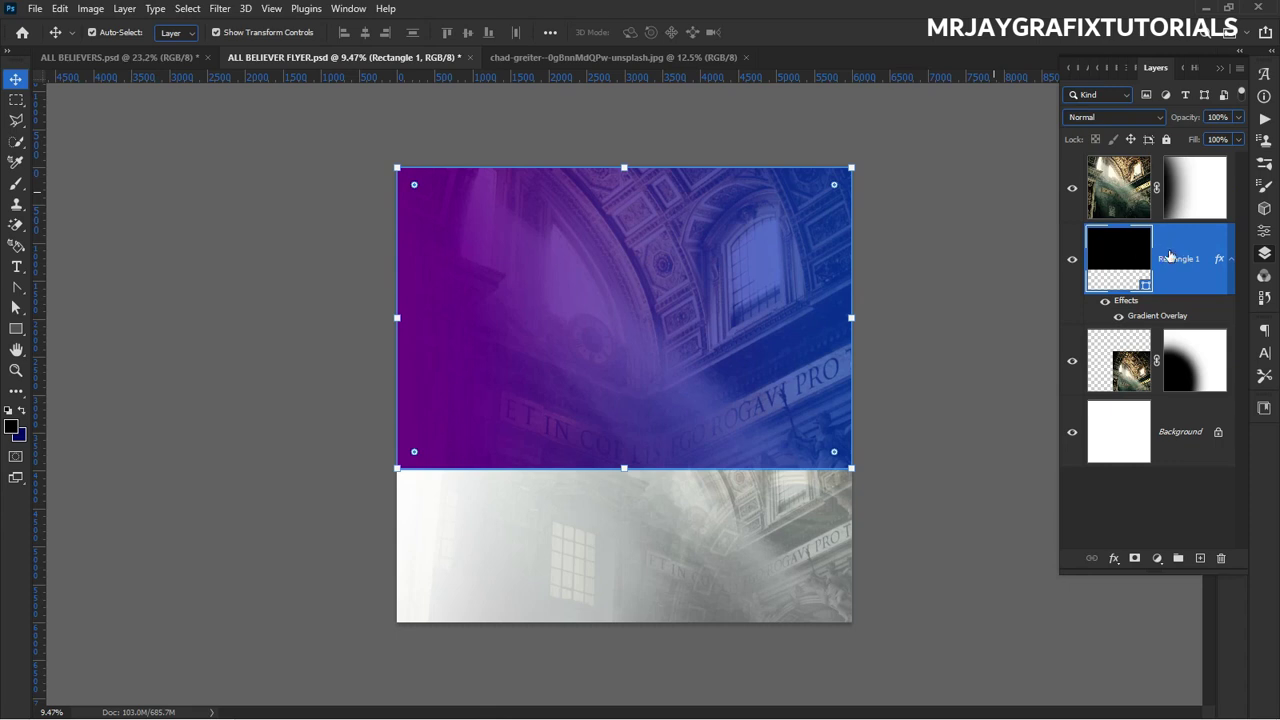
right_click(1124, 260)
click(1183, 243)
right_click(1183, 243)
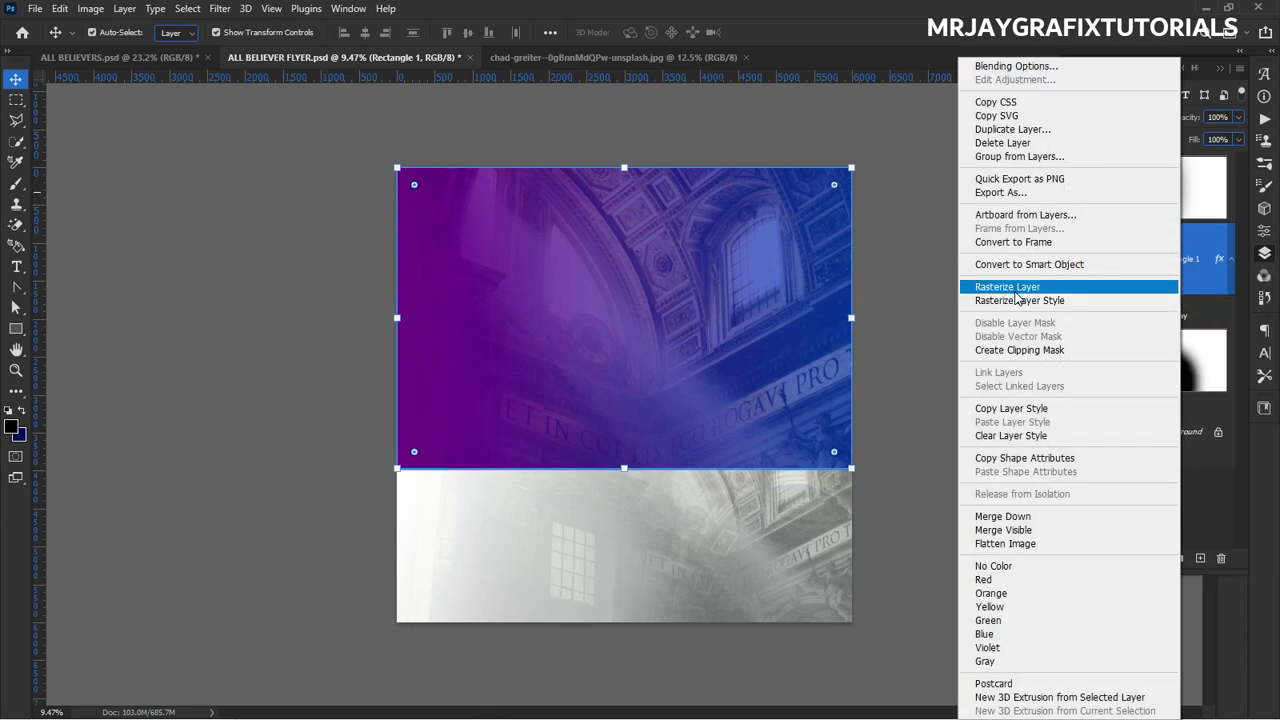
click(1010, 300)
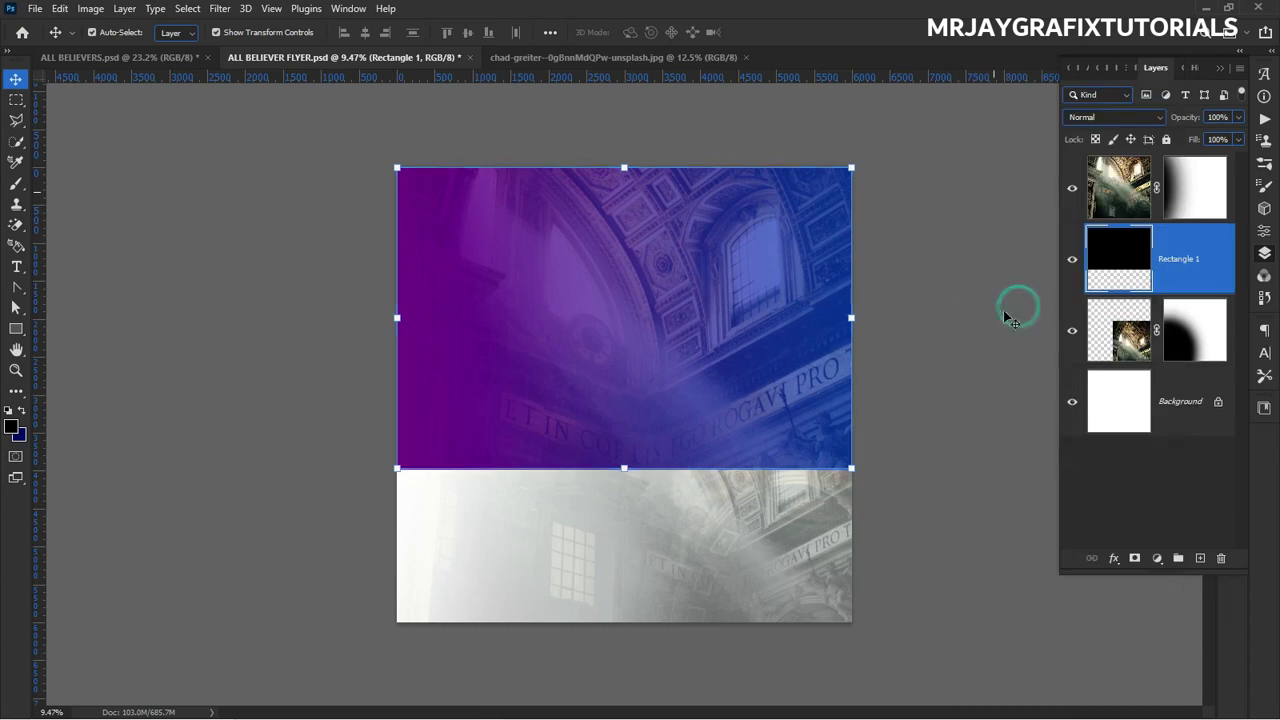
Undo the rasterizing of the Rectangle 1 layer style.
click(1117, 214)
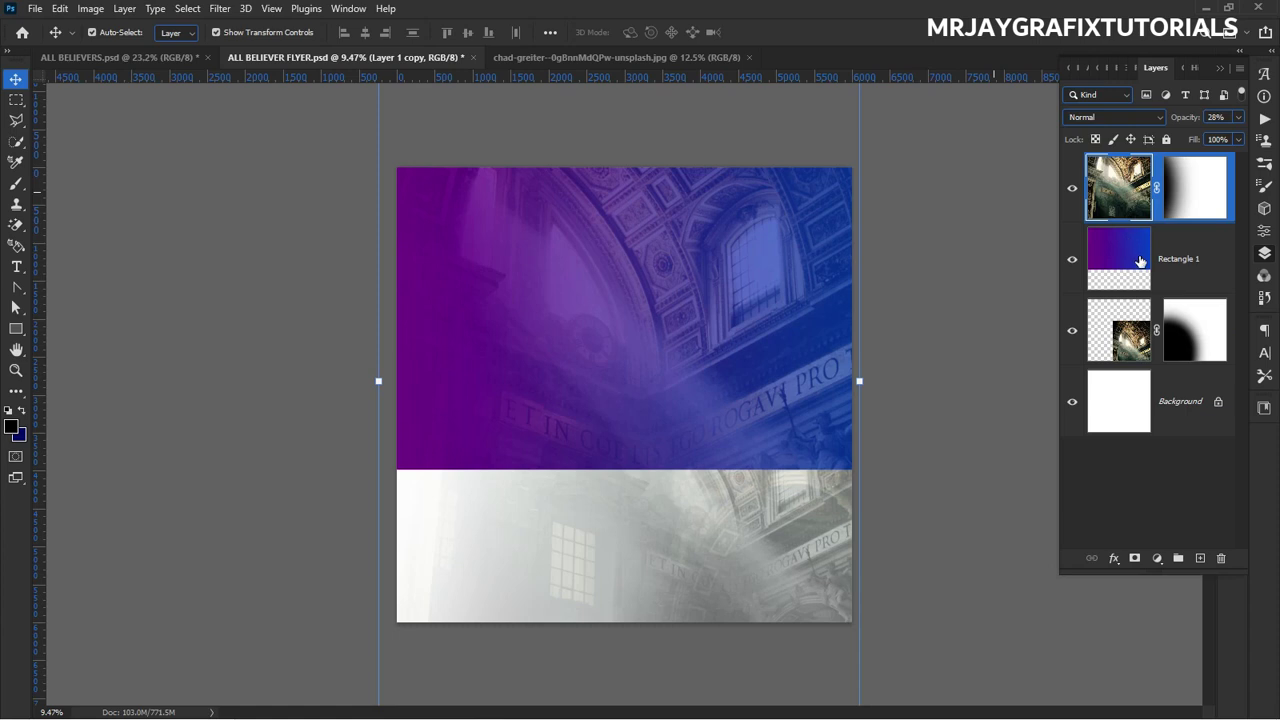
click(1140, 261)
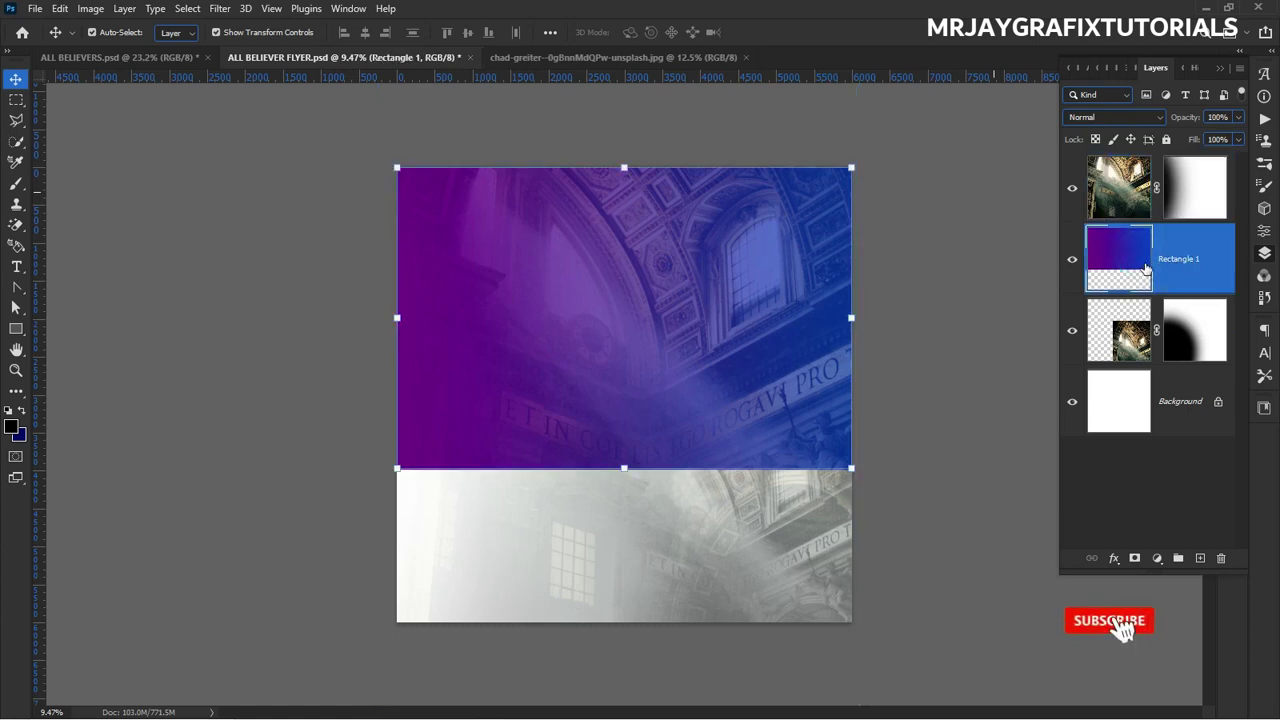
key(ctrl+z)
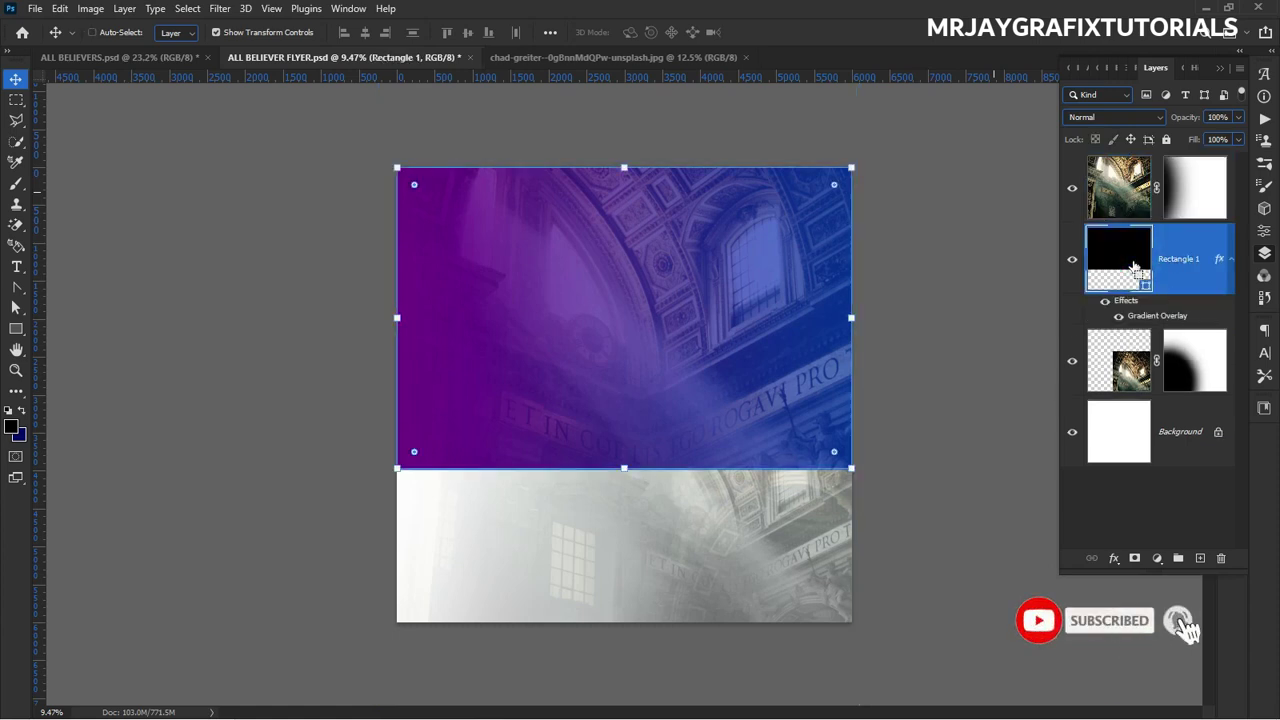
Duplicate the Rectangle 1 layer with the original hidden as a backup, and rasterize the copy's layer style.
drag(1138, 264, 1200, 557)
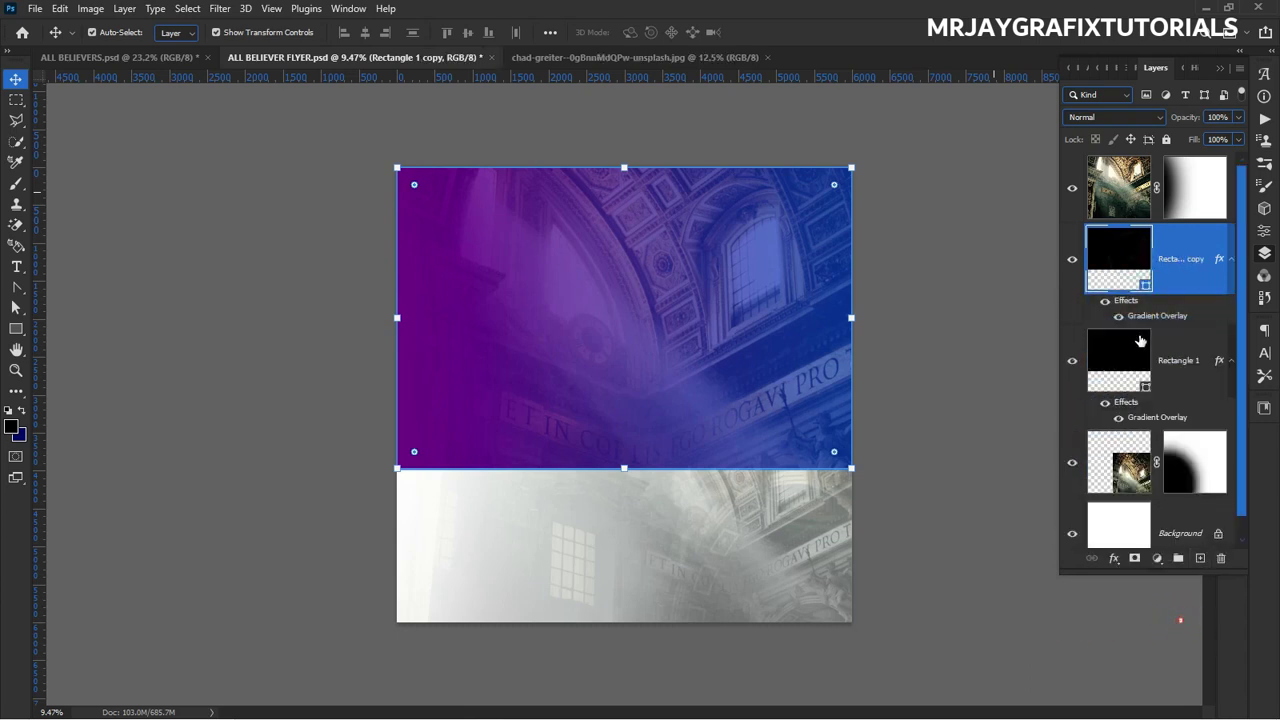
click(1072, 360)
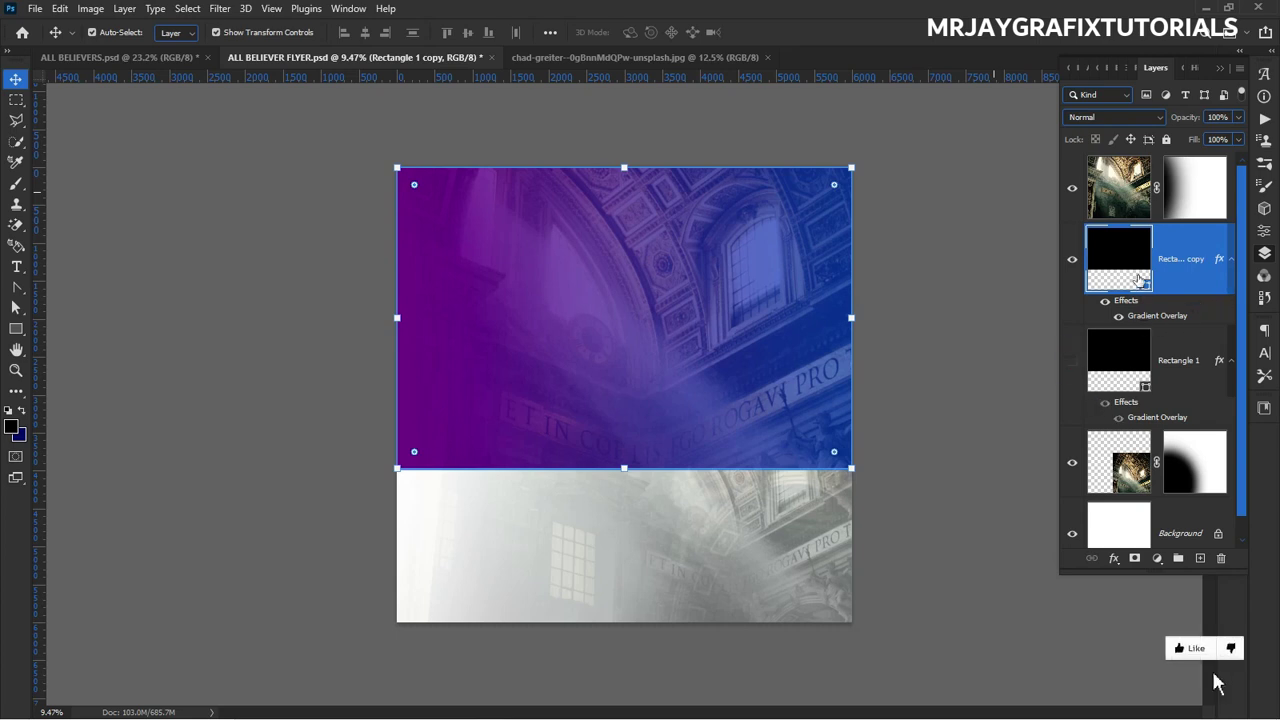
right_click(1180, 255)
click(1006, 300)
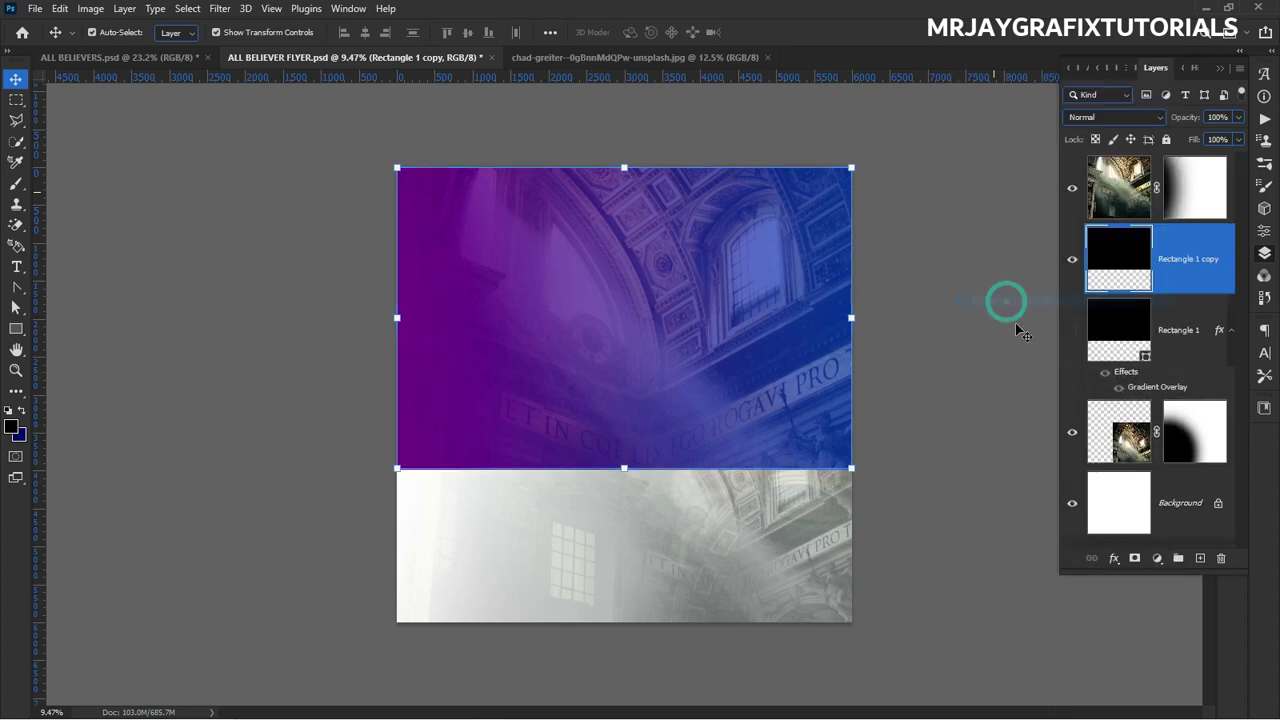
Clip the enlarged cathedral photo to the rasterized gradient rectangle with a clipping mask, and deselect it.
click(1122, 212)
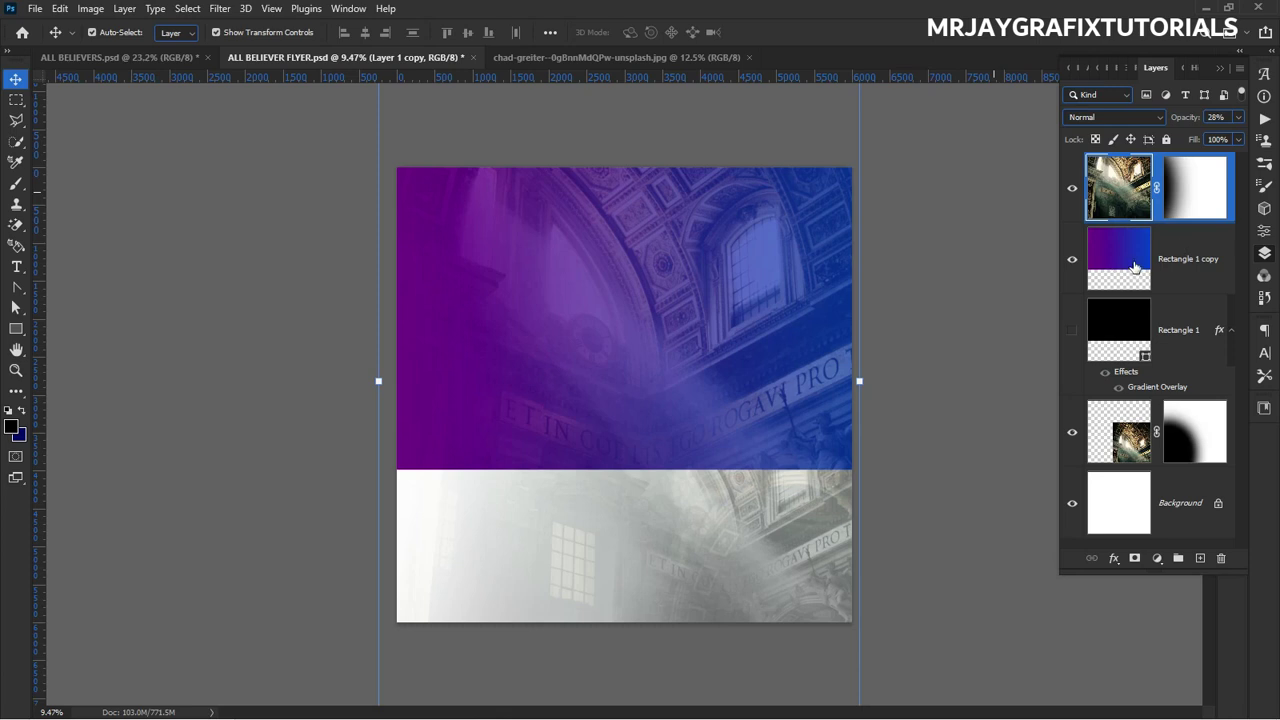
right_click(1117, 185)
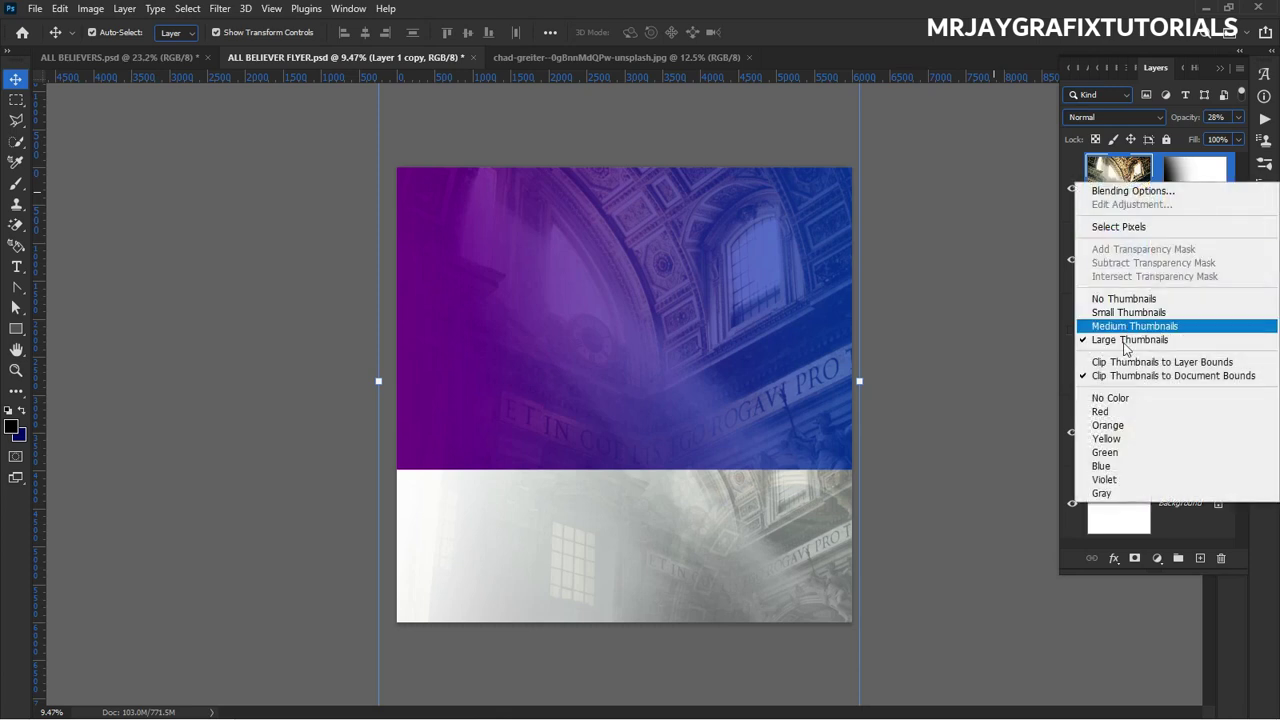
right_click(1193, 182)
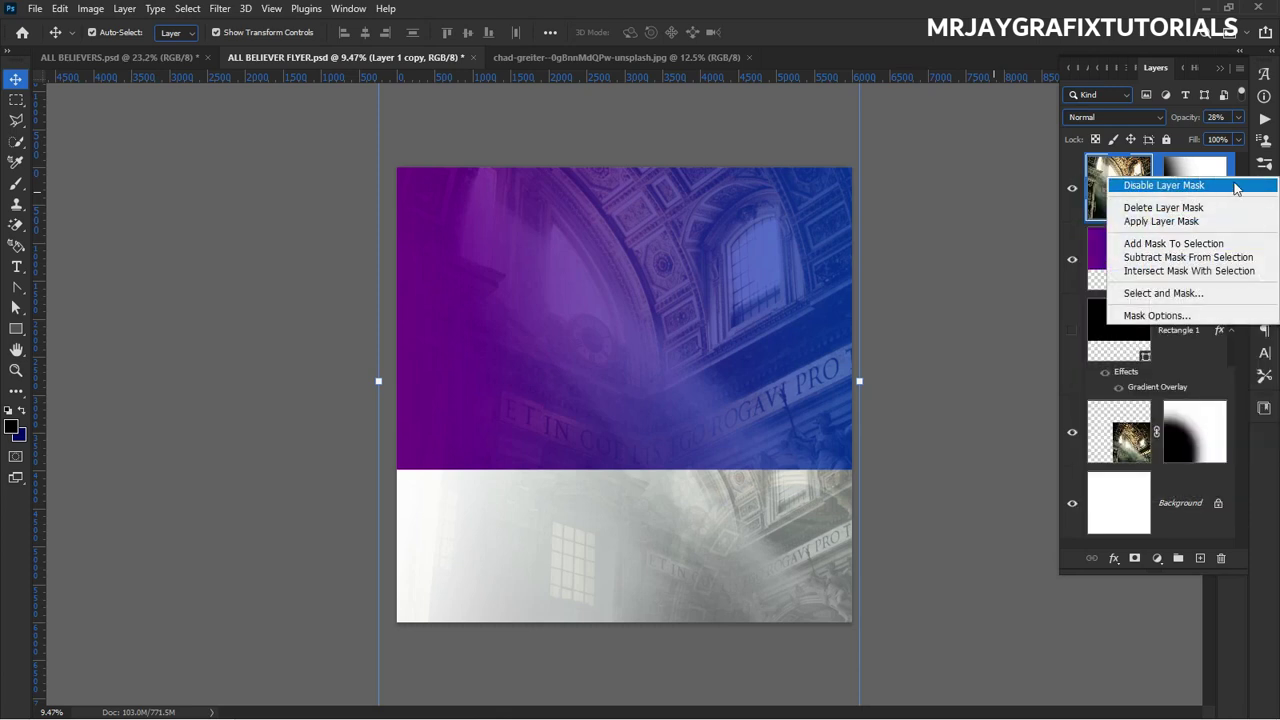
key(Escape)
right_click(1230, 186)
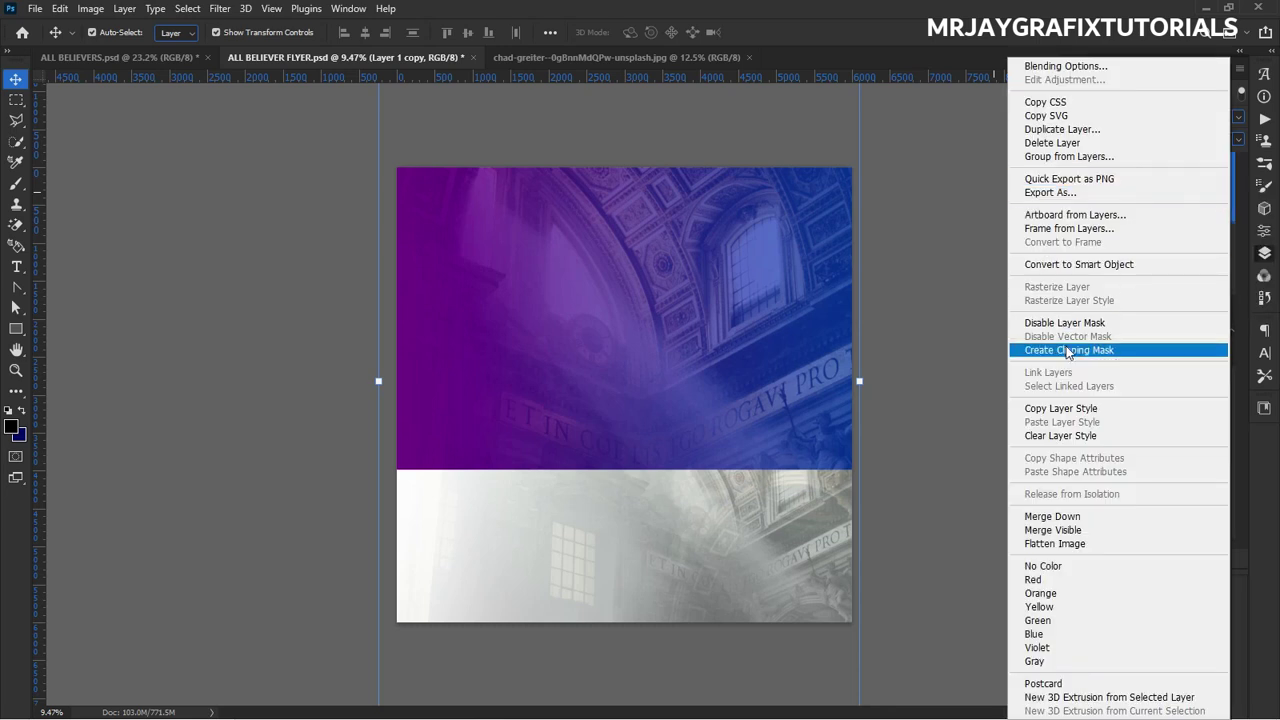
click(1125, 350)
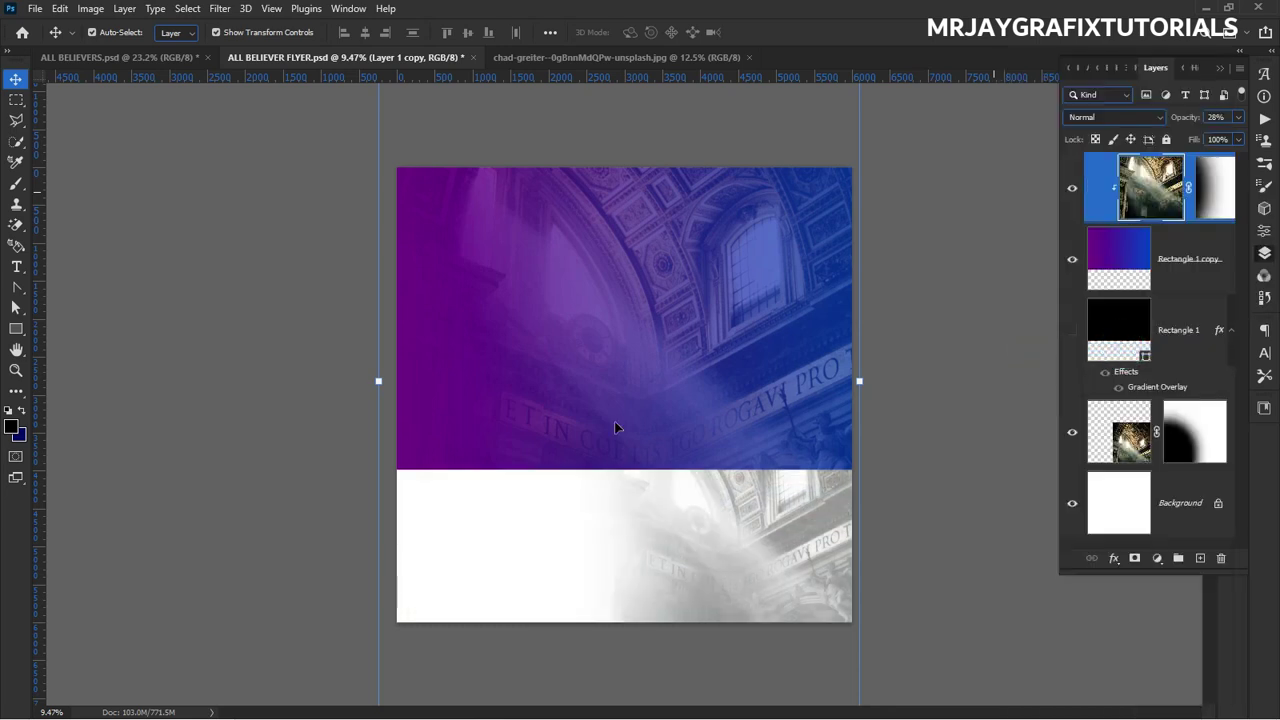
click(208, 451)
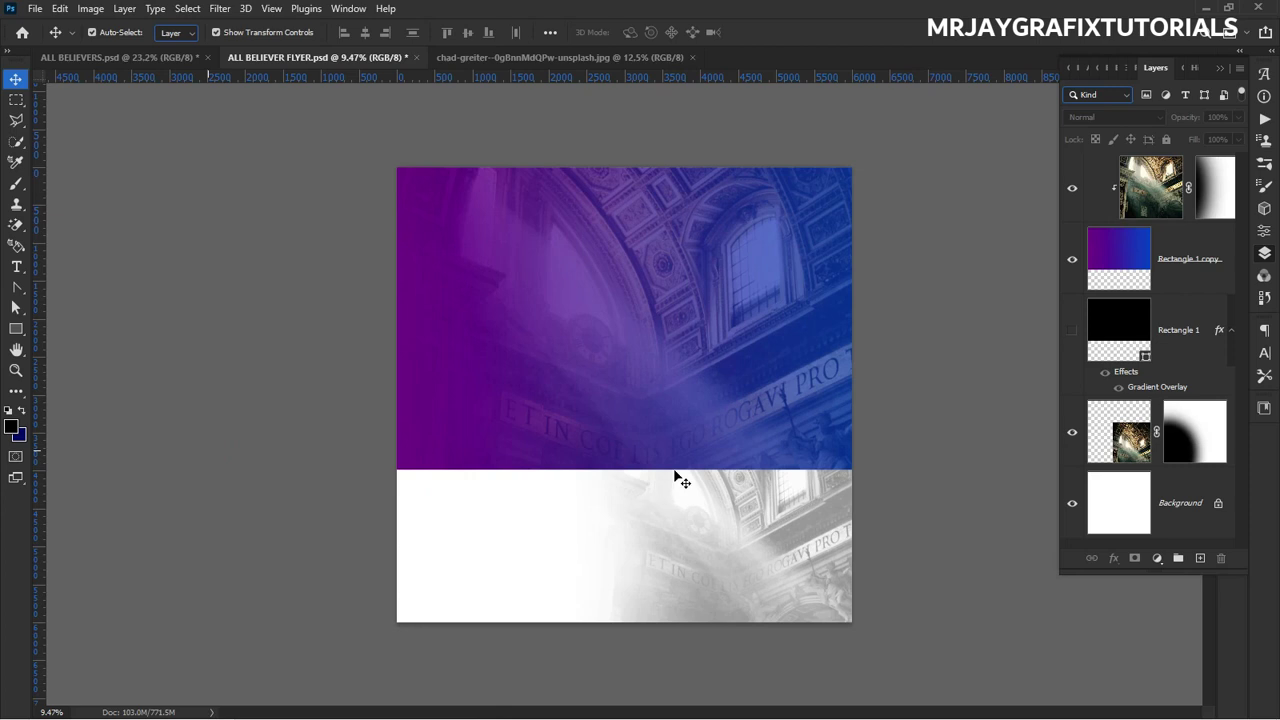
Lower the clipped cathedral photo's opacity to 7% and deselect it.
click(752, 318)
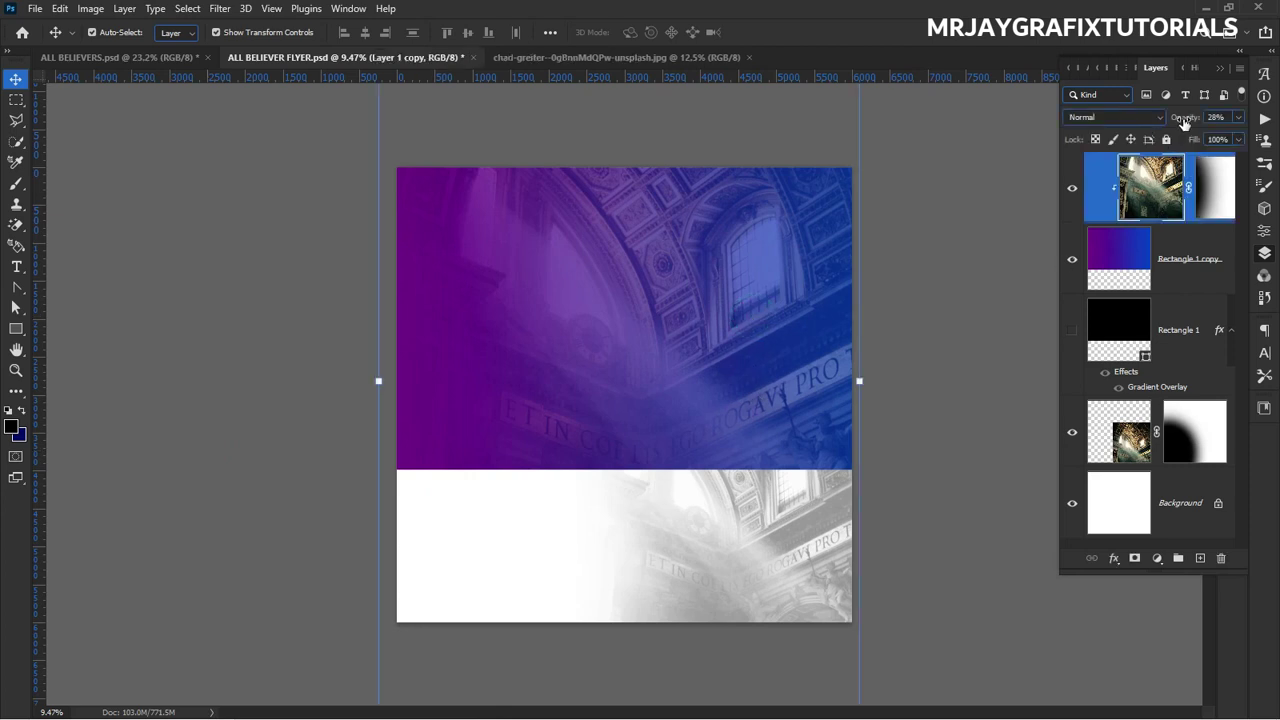
click(1188, 118)
text(12)
key(Return)
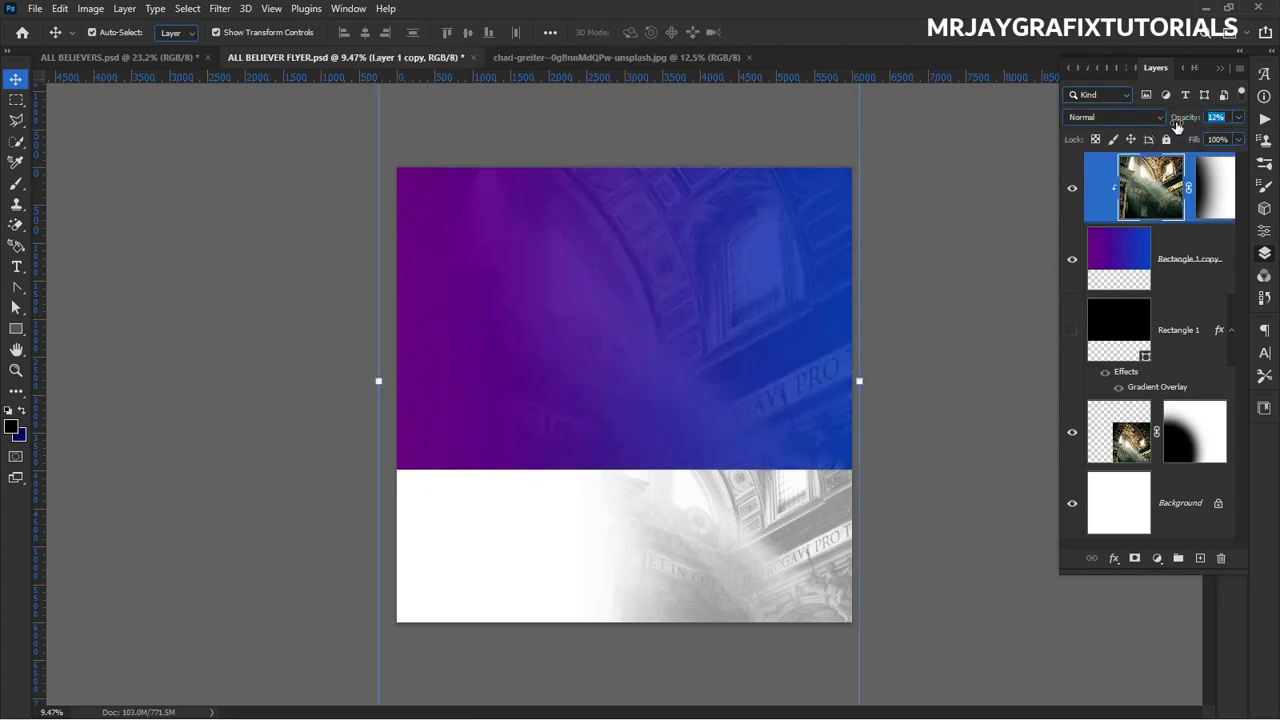
drag(1175, 127, 1172, 130)
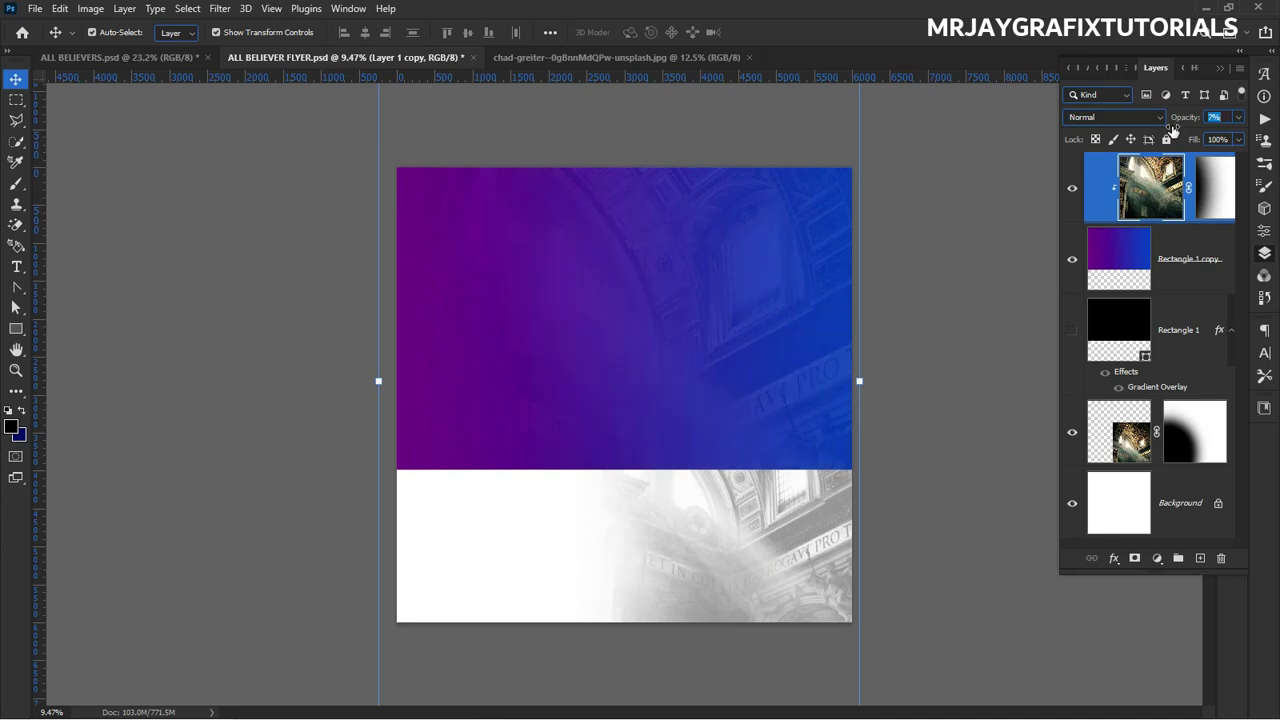
click(280, 310)
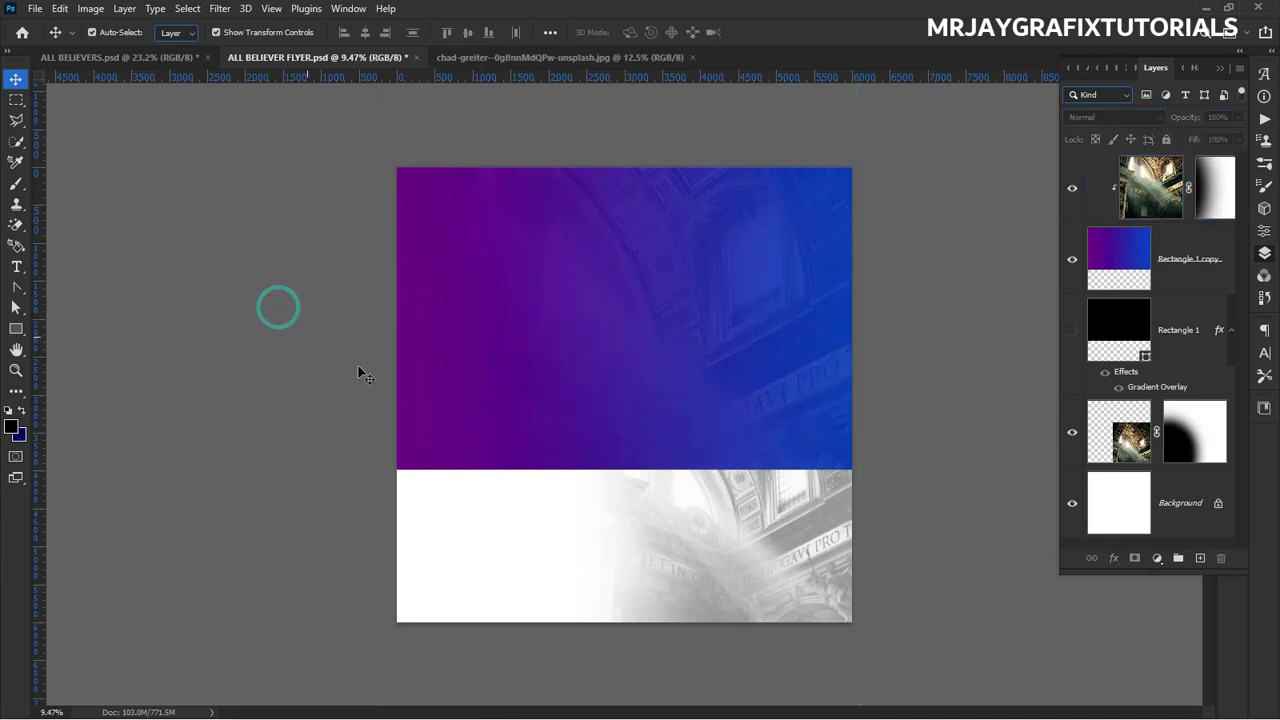
Move the cathedral photo in the white area leftward and brush black on its layer mask to fade out both side edges.
click(680, 558)
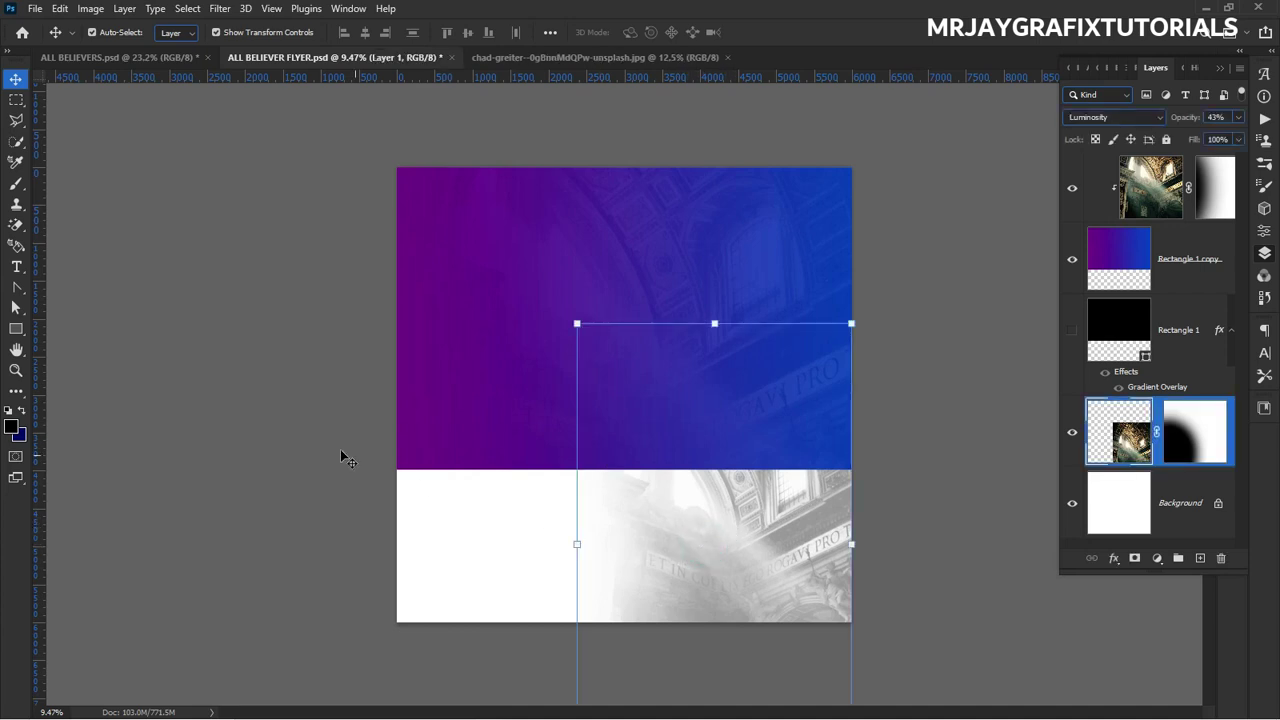
drag(780, 556, 620, 553)
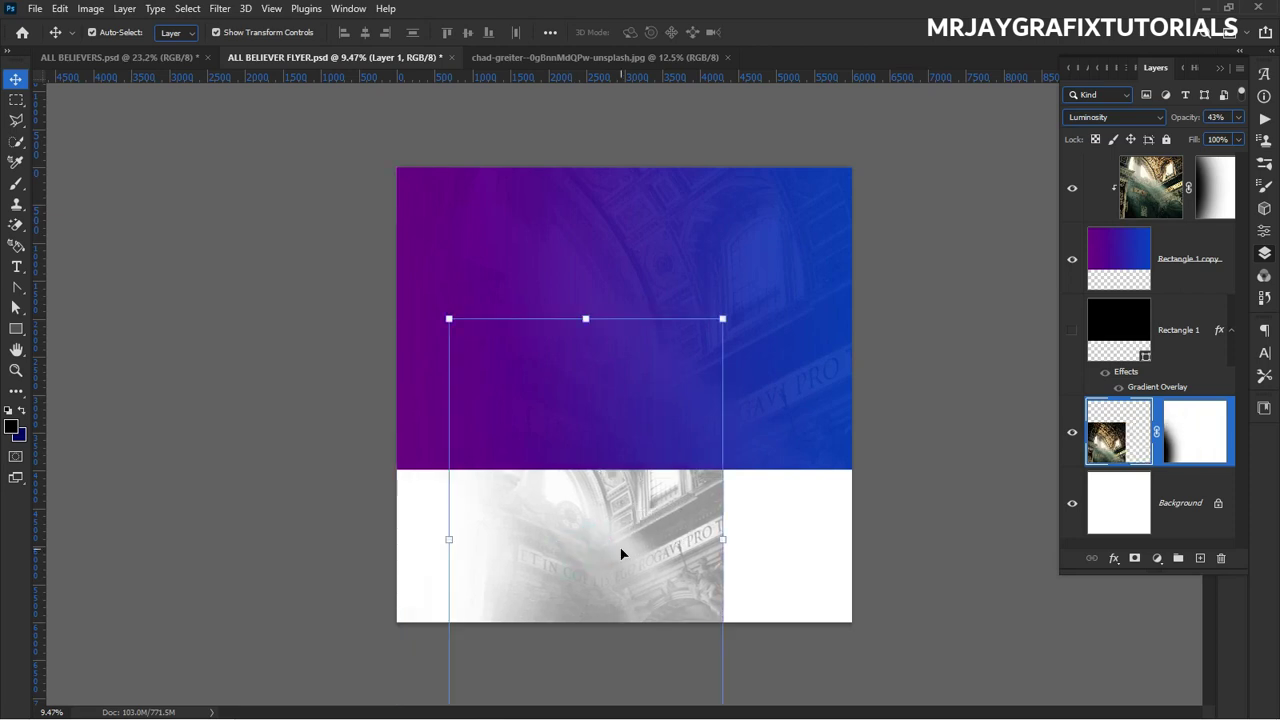
click(1192, 432)
key(ctrl+plus)
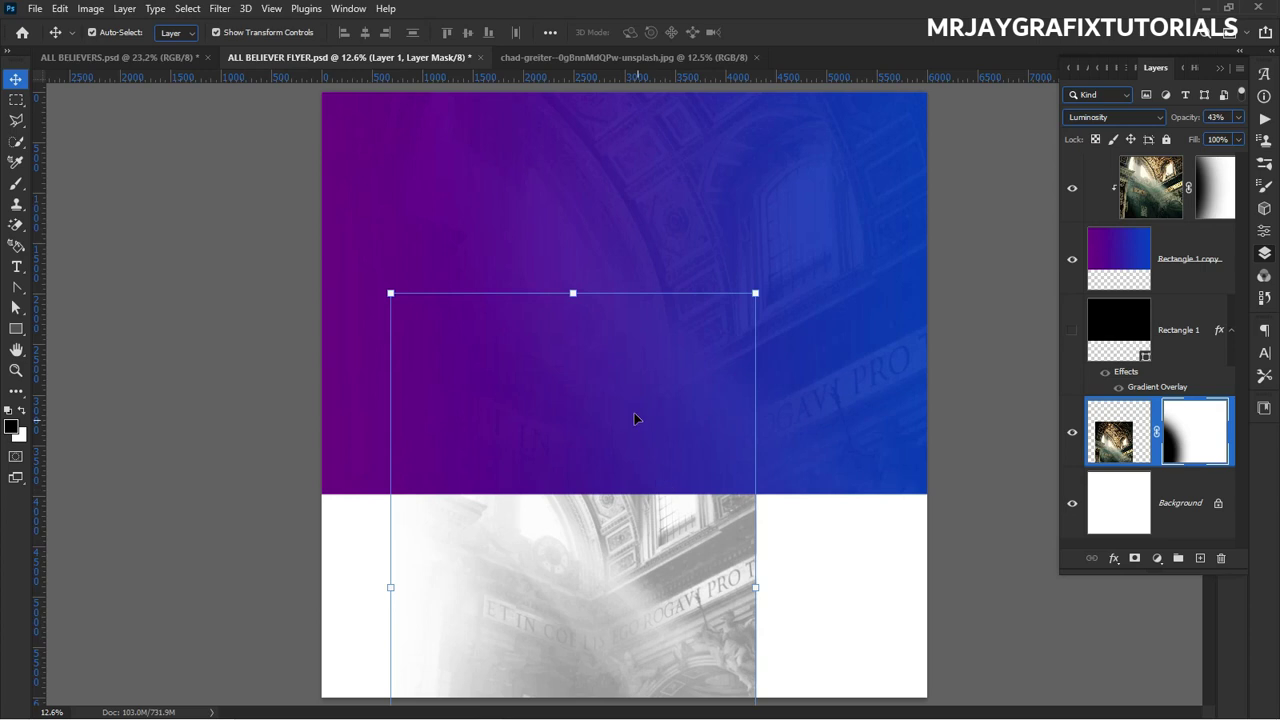
key(ctrl+minus)
key(b)
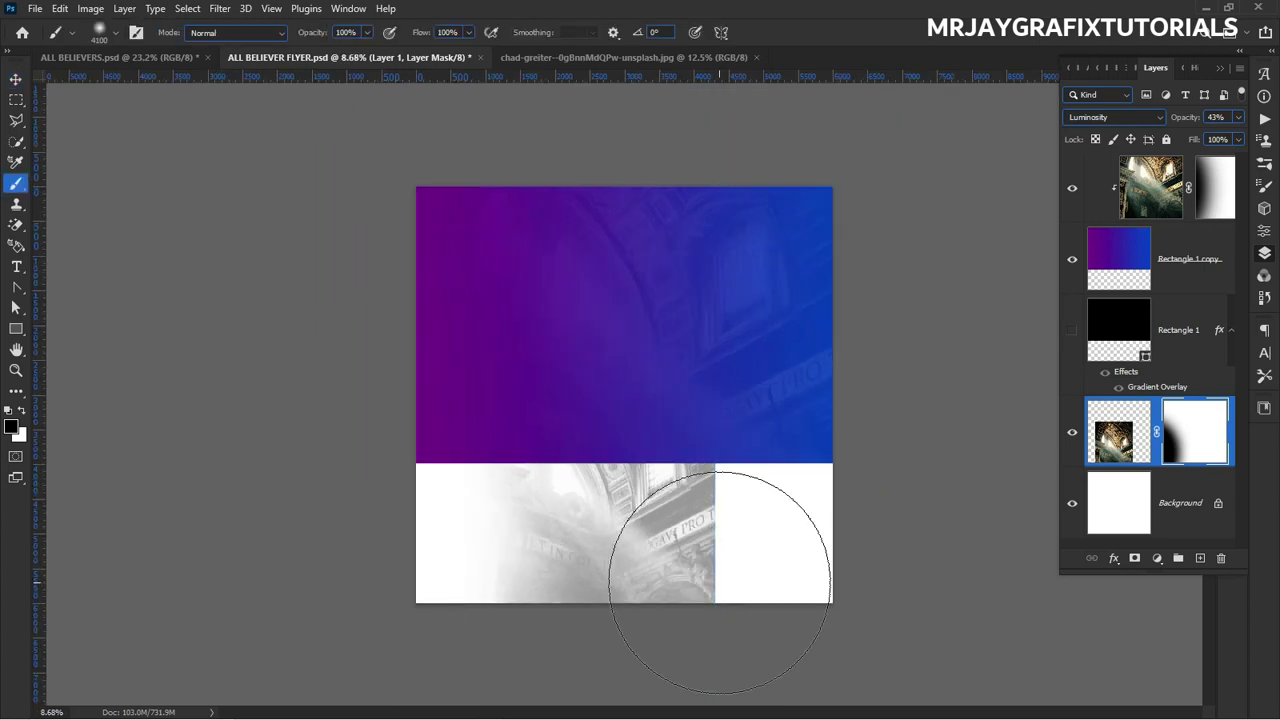
mouse_move(795, 473)
mouse_down()
mouse_move(819, 577)
mouse_move(818, 477)
mouse_move(840, 646)
mouse_move(817, 517)
mouse_move(826, 618)
mouse_move(842, 501)
mouse_move(836, 543)
mouse_move(769, 439)
mouse_move(811, 524)
mouse_move(819, 619)
mouse_move(795, 530)
mouse_up()
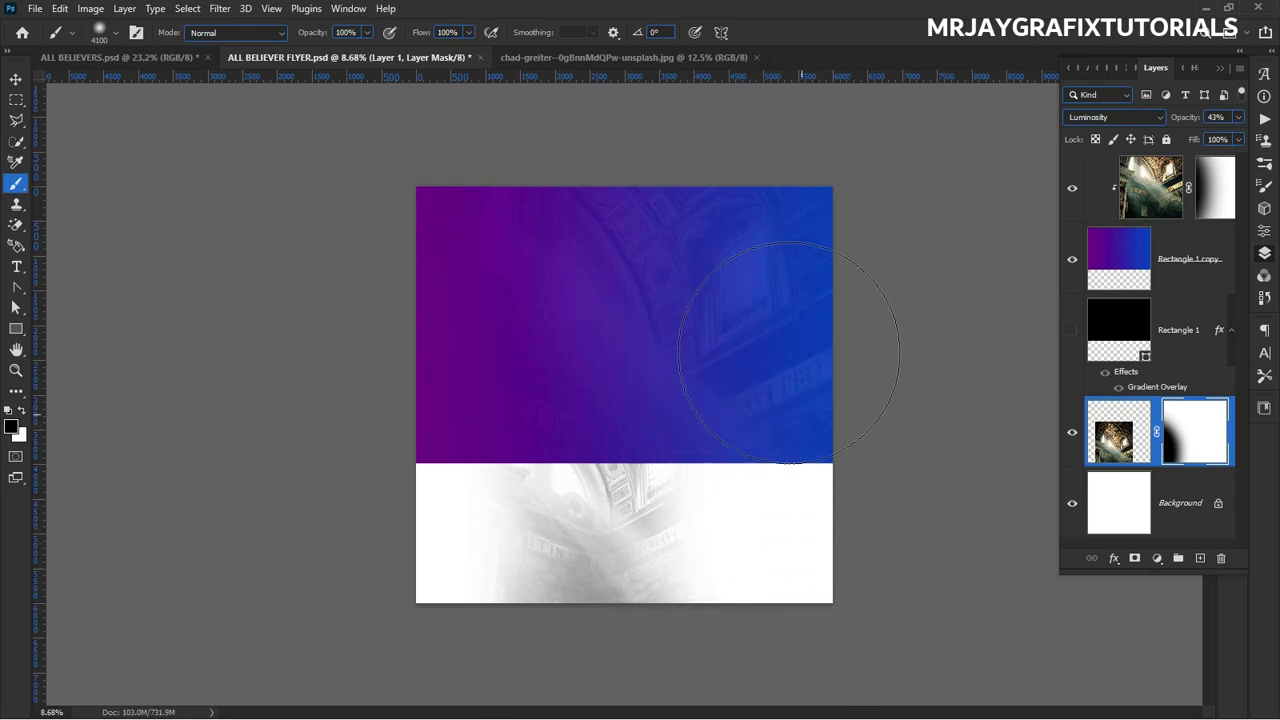
mouse_move(800, 657)
mouse_down()
mouse_move(544, 608)
mouse_move(421, 538)
mouse_move(407, 568)
mouse_move(384, 570)
mouse_move(409, 583)
mouse_move(374, 543)
mouse_move(389, 584)
mouse_move(383, 551)
mouse_up()
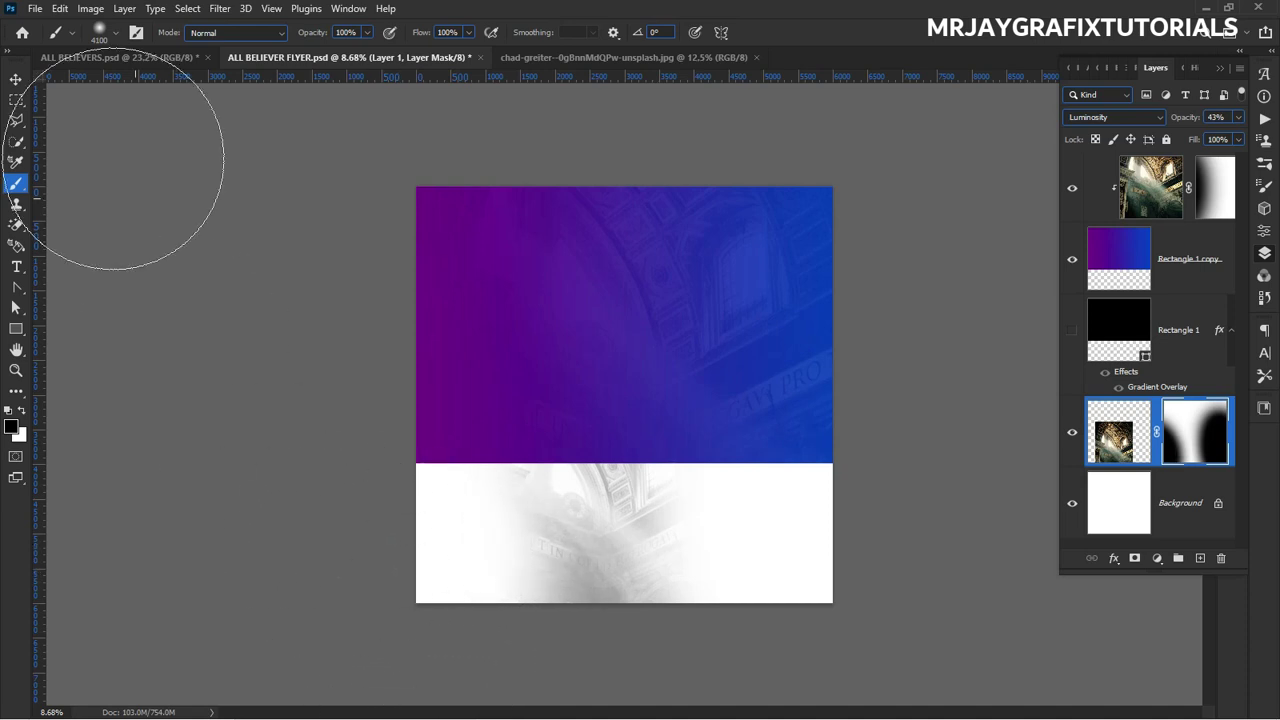
Move the faded cathedral photo back to the right half of the white area and deselect it.
click(16, 79)
drag(587, 538, 702, 520)
click(250, 316)
scroll(528, 400, up, 1)
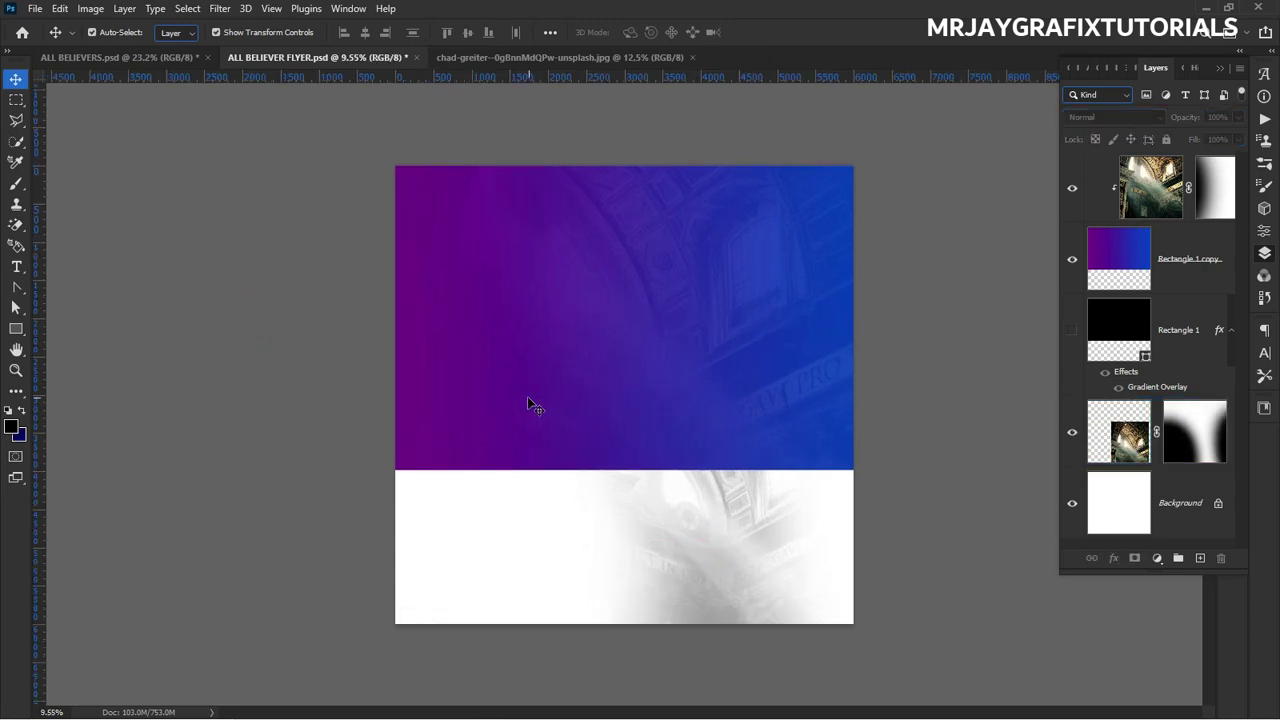
Close the cathedral JPG document and copy the suited man's cutout from ALL BELIEVERS.psd into ALL BELIEVER FLYER.psd.
click(463, 59)
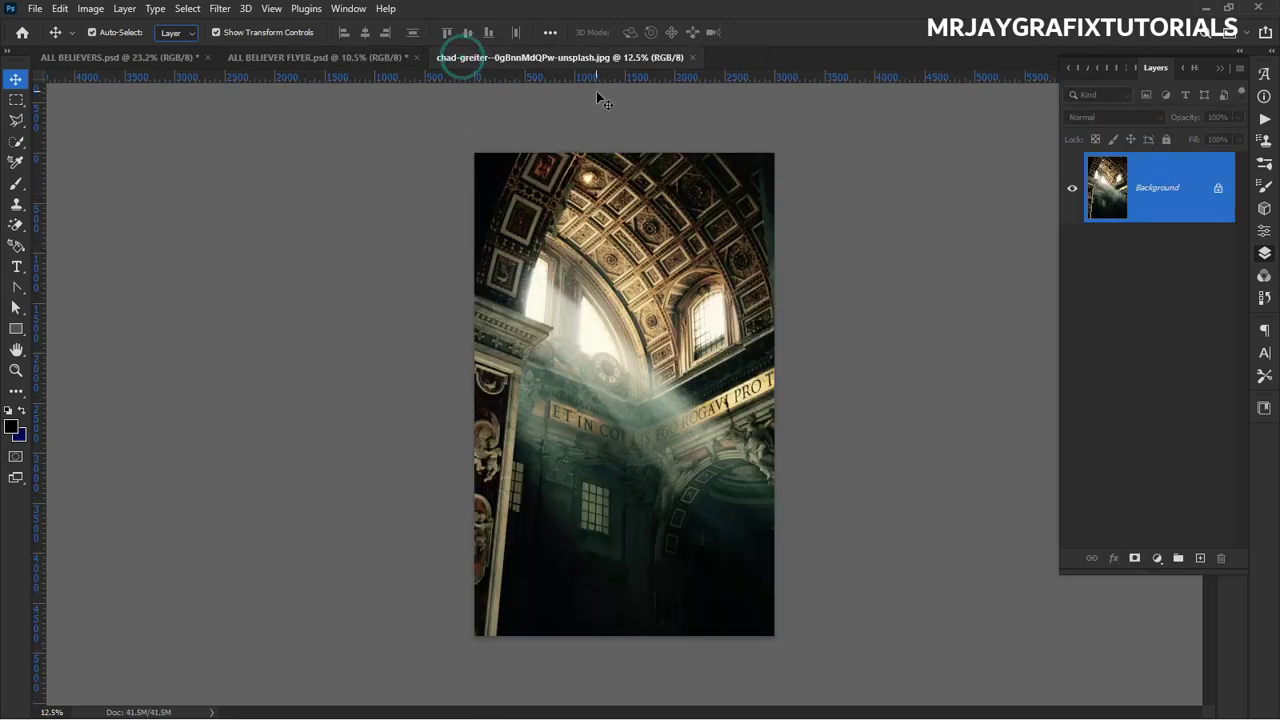
click(693, 58)
click(114, 57)
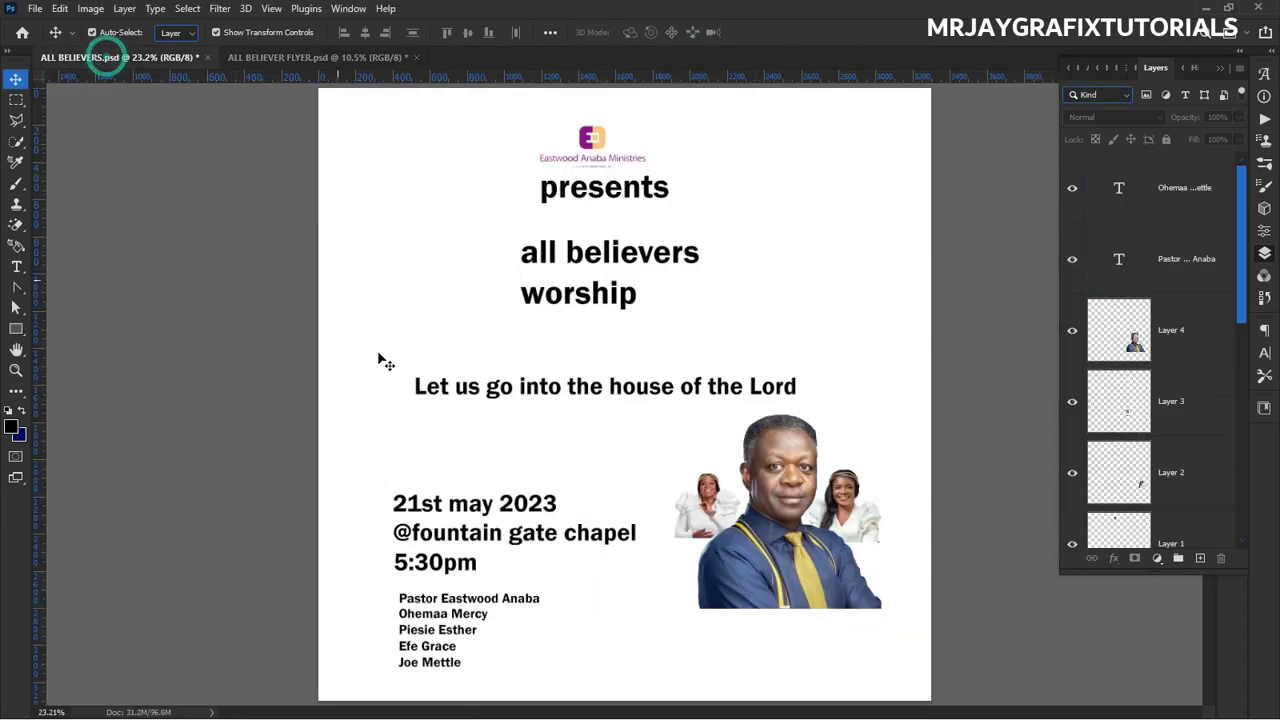
drag(795, 512, 752, 556)
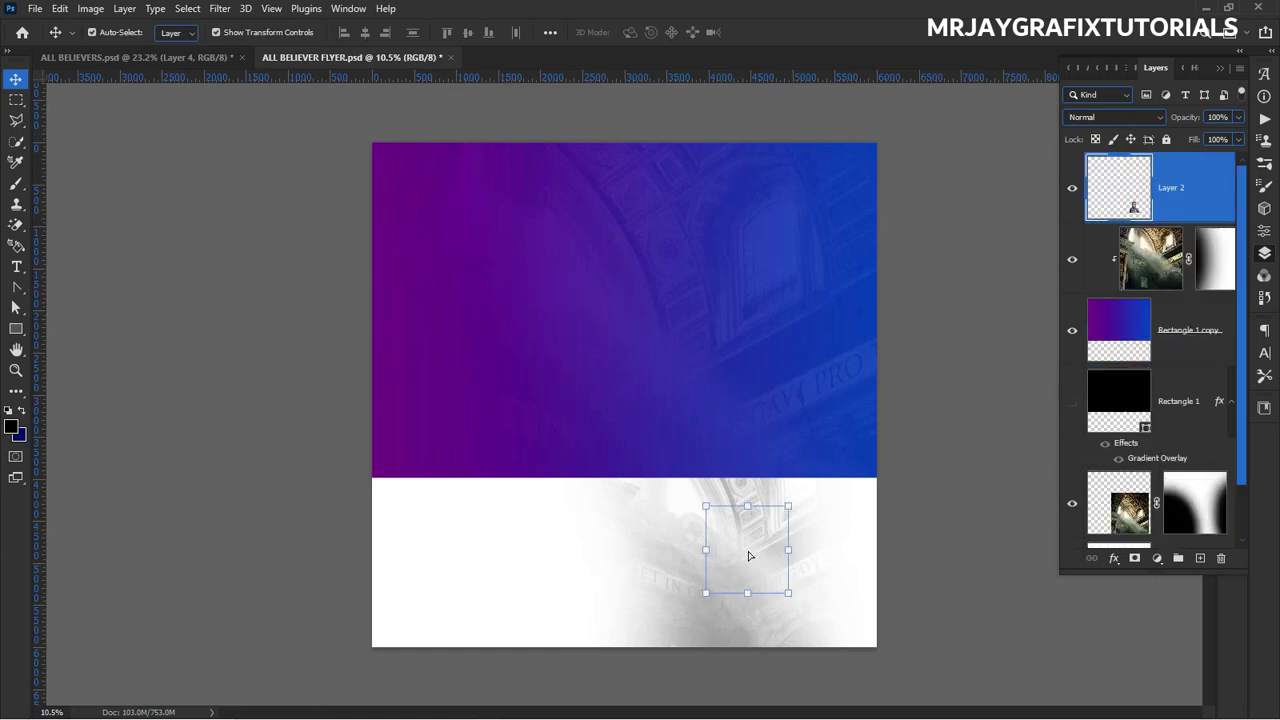
Enlarge the suited man's cutout to about 243% and rest it on the flyer's bottom edge, right of centre.
drag(747, 506, 747, 380)
drag(706, 490, 666, 548)
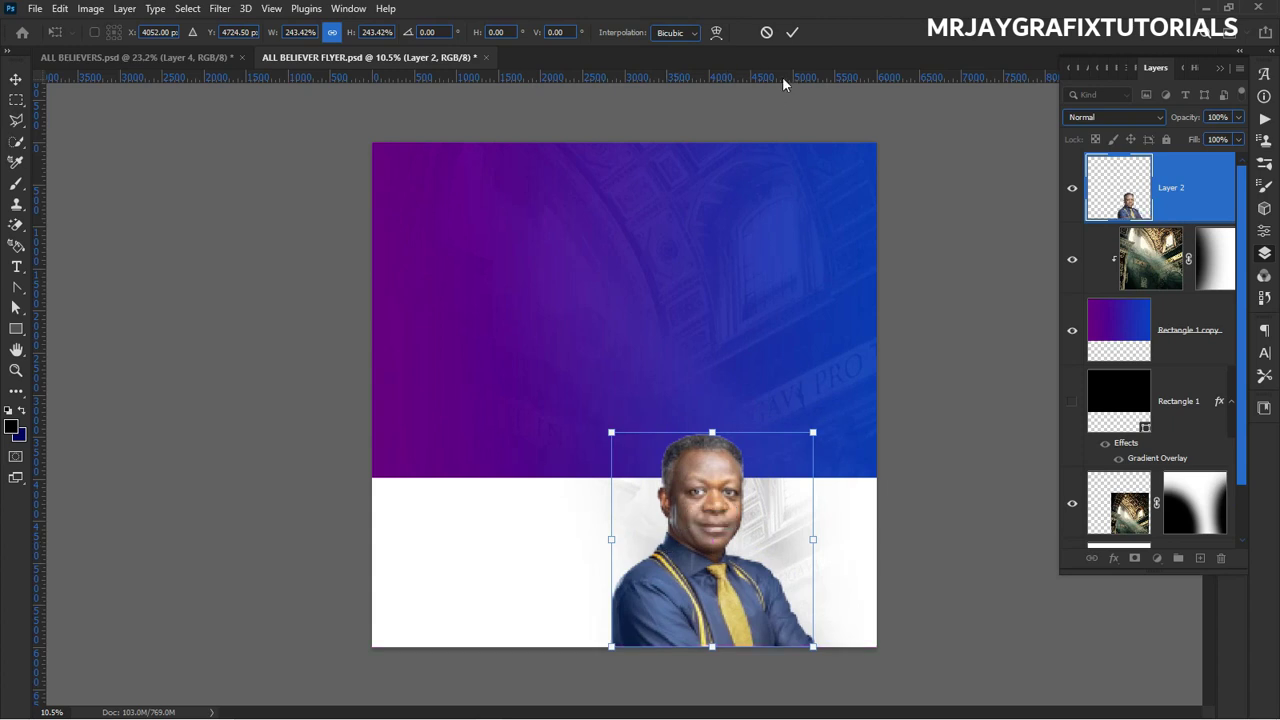
click(790, 32)
click(285, 412)
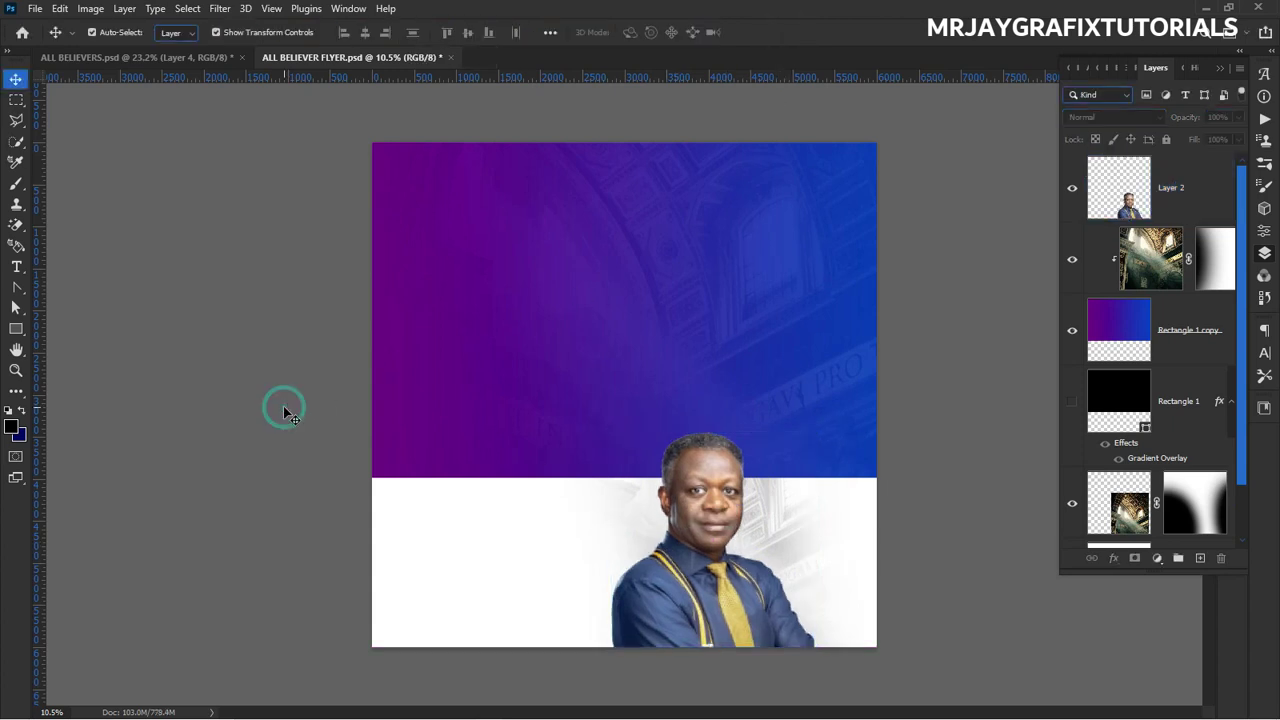
Scale the suited man up a further 107% or so from his base and deselect the cutout.
click(700, 495)
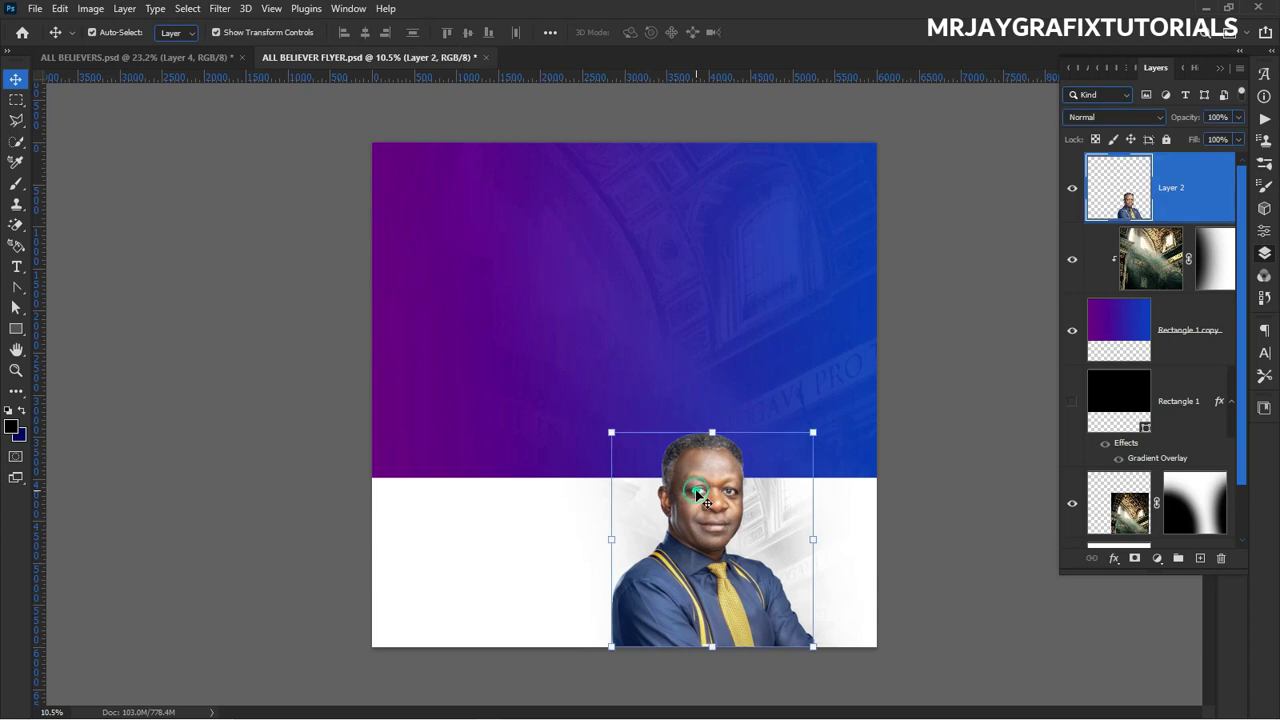
drag(712, 430, 712, 416)
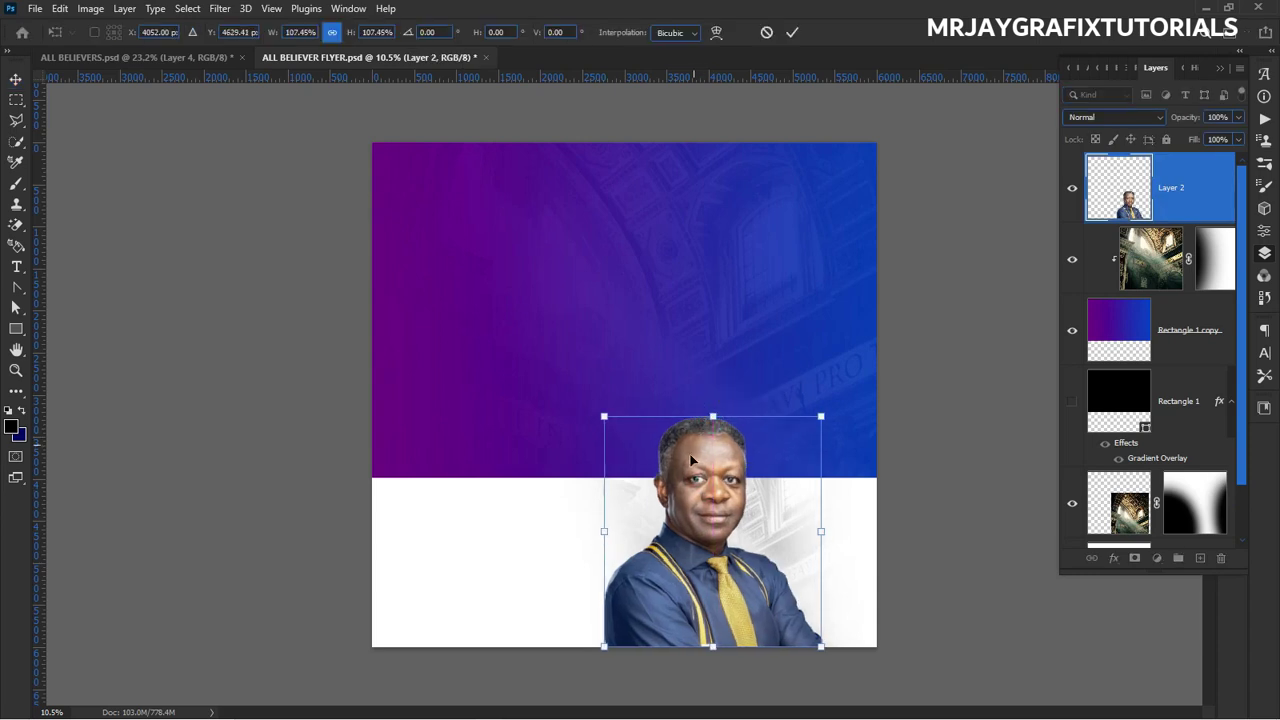
click(249, 329)
click(247, 405)
scroll(640, 587, up, 2)
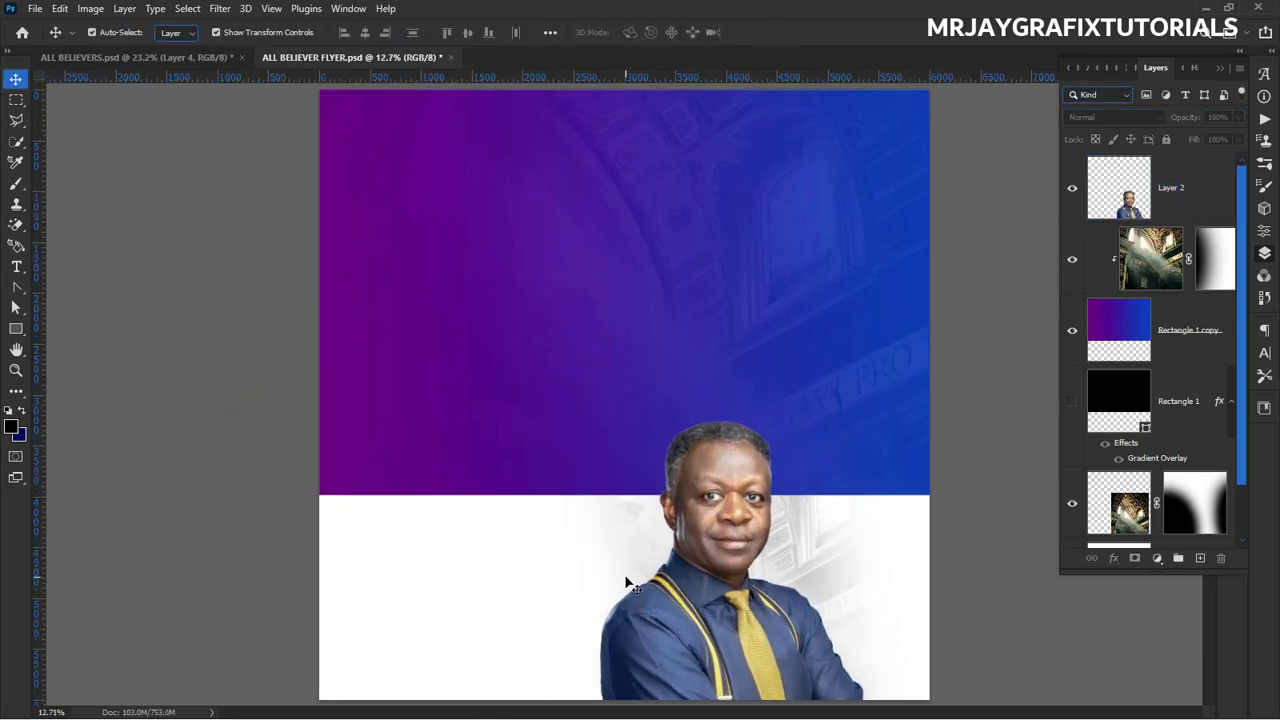
scroll(630, 585, down, 1)
Copy the woman in white beside the man's right shoulder from ALL BELIEVERS.psd into the flyer, stacking her layer beneath his.
click(206, 59)
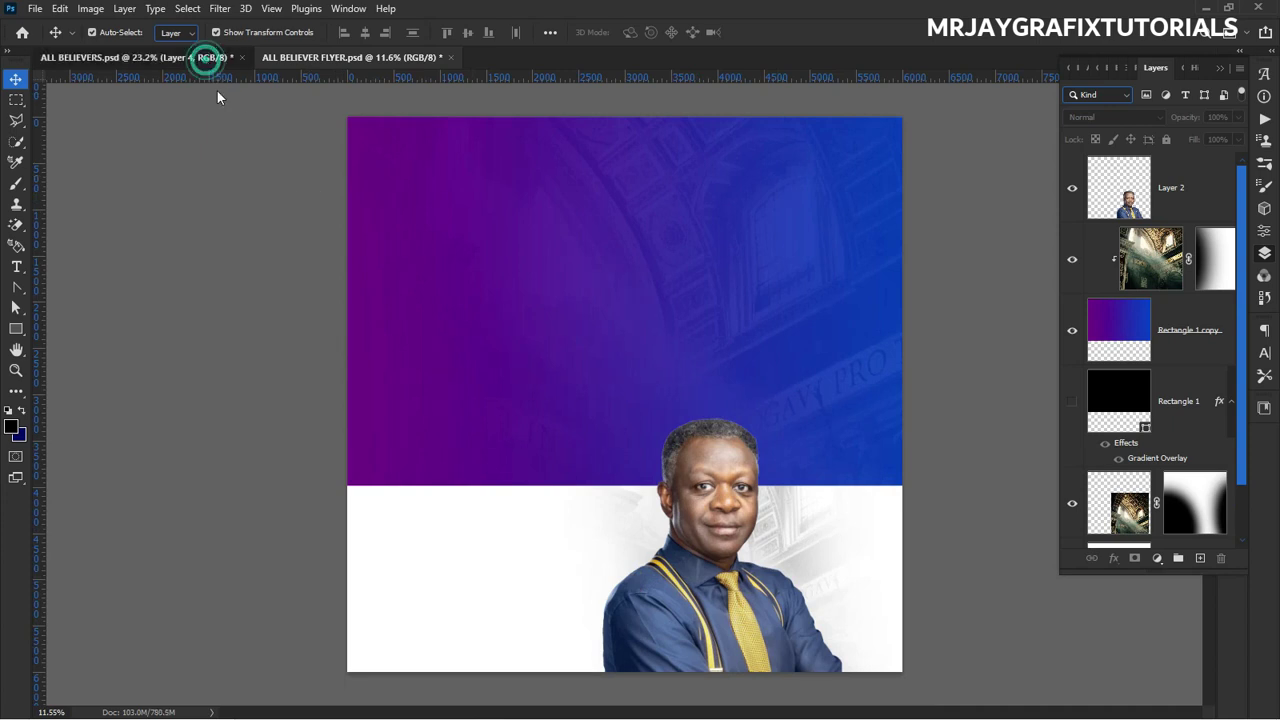
drag(694, 514, 610, 560)
drag(1118, 209, 1066, 306)
Enlarge the woman's cutout to about the white area's height and stand it on the bottom edge, left of the man.
drag(607, 537, 603, 394)
drag(594, 505, 590, 608)
click(170, 217)
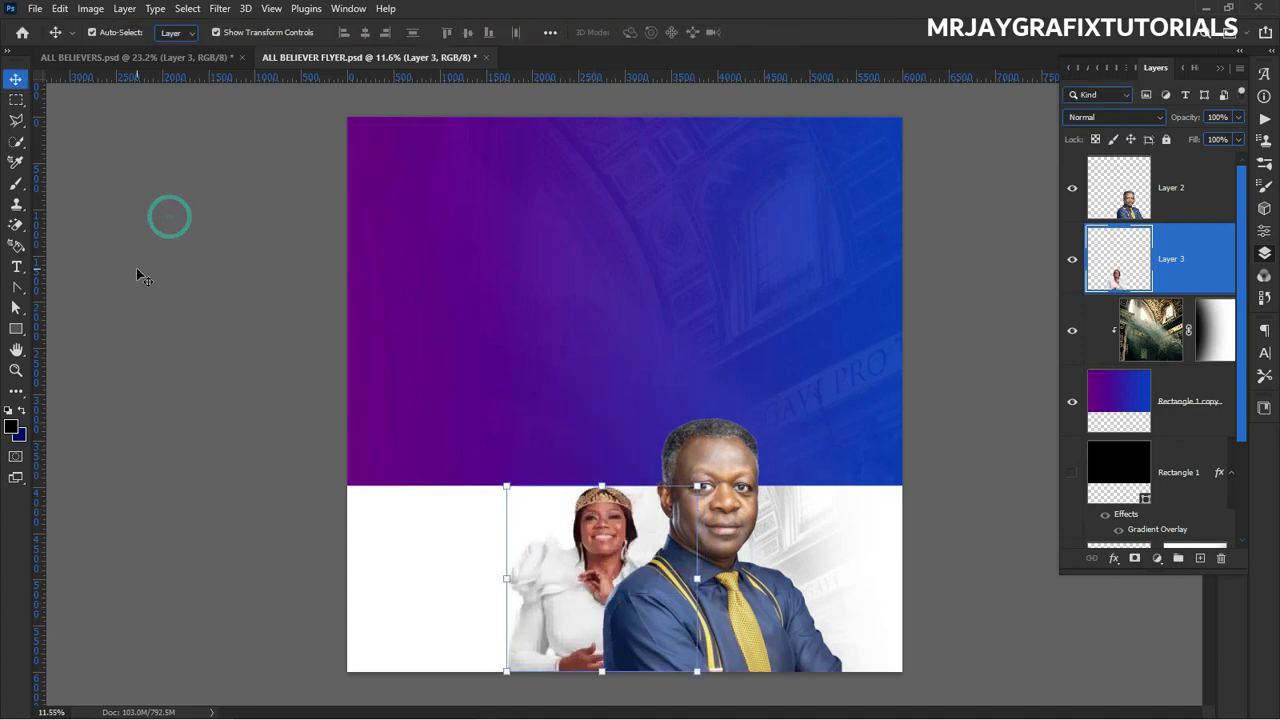
click(137, 270)
click(575, 554)
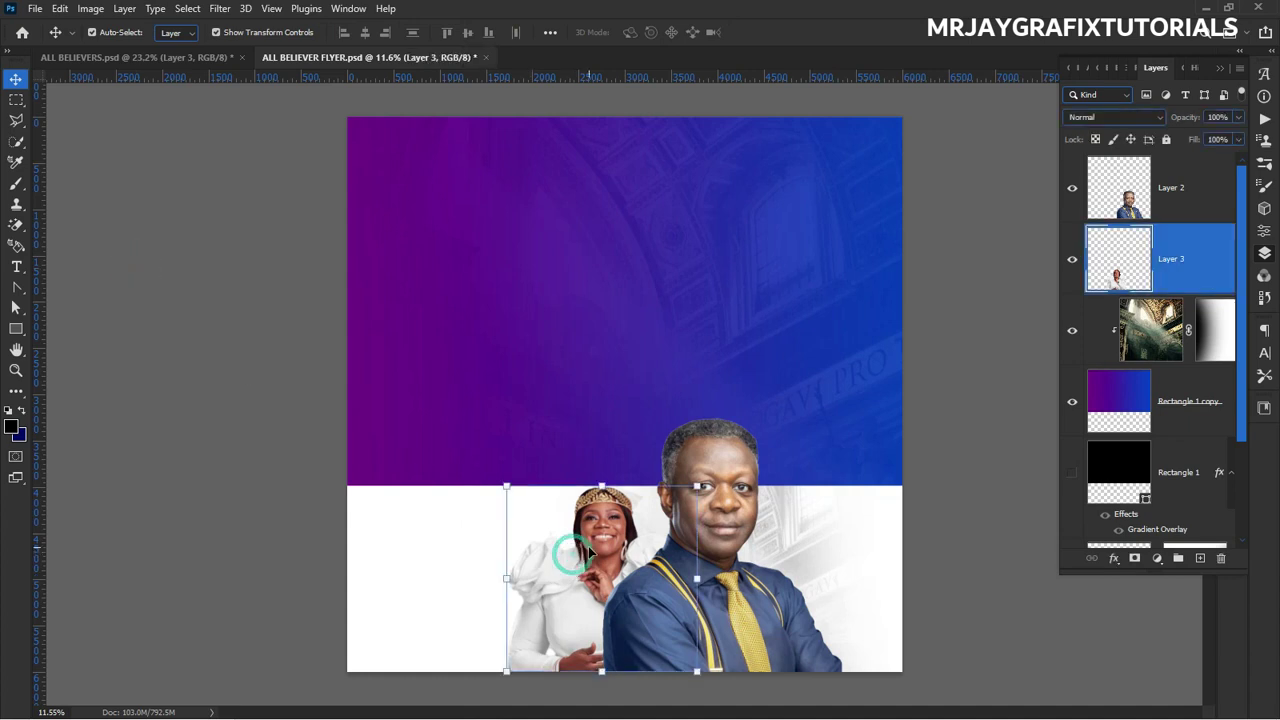
Scale the suited man down to about 80%, keeping his base on the flyer's bottom edge.
click(742, 438)
drag(722, 418, 688, 470)
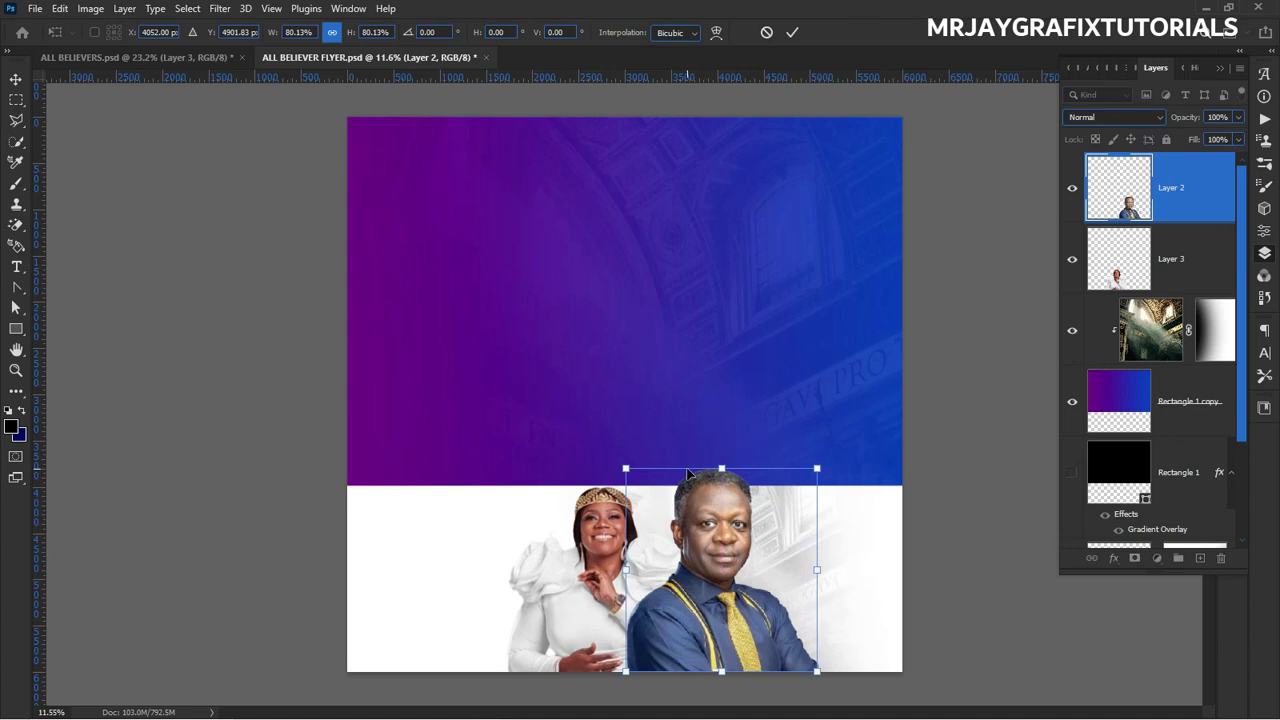
click(160, 251)
Enlarge the woman in white to about 124% so her head overlaps the gradient area.
click(560, 572)
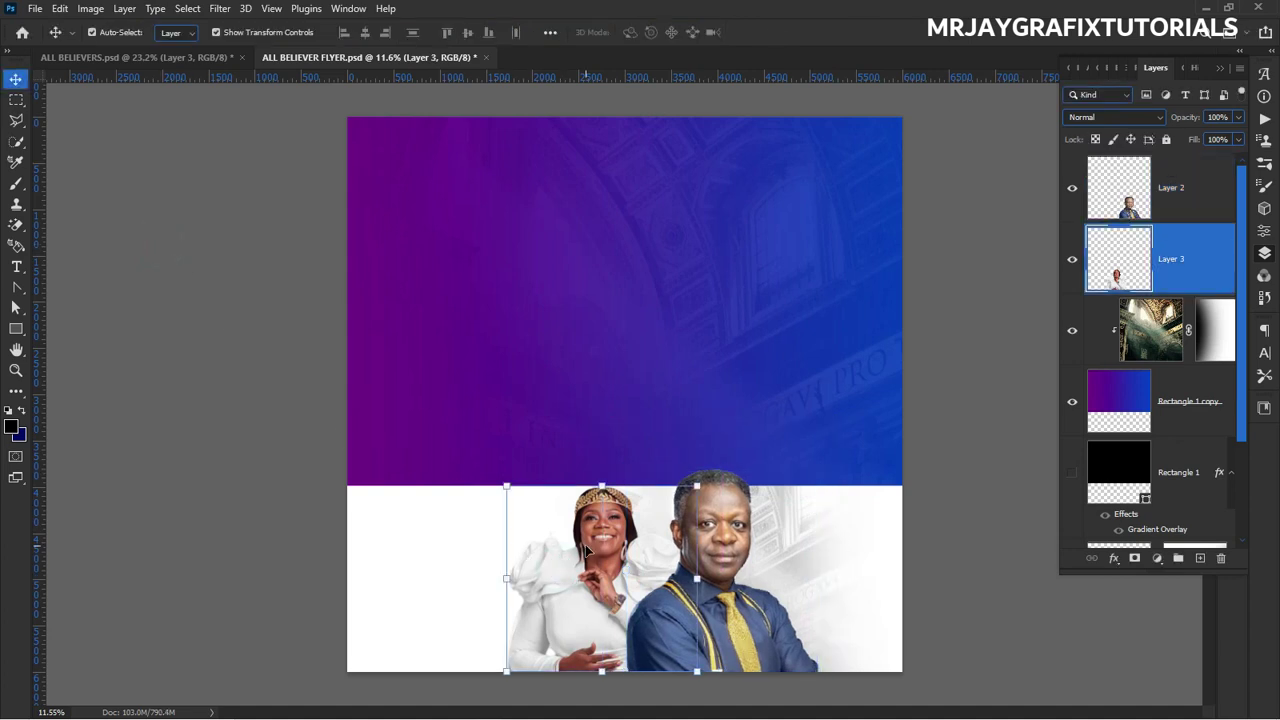
click(591, 485)
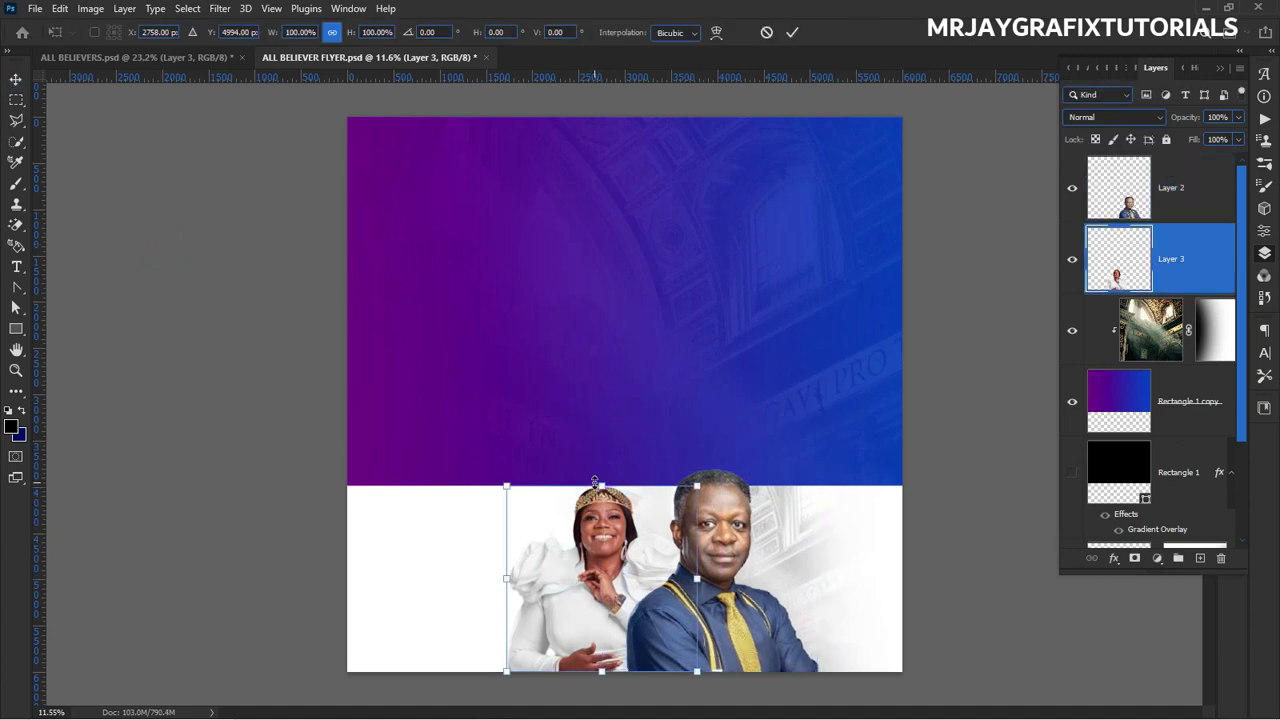
drag(595, 483, 597, 438)
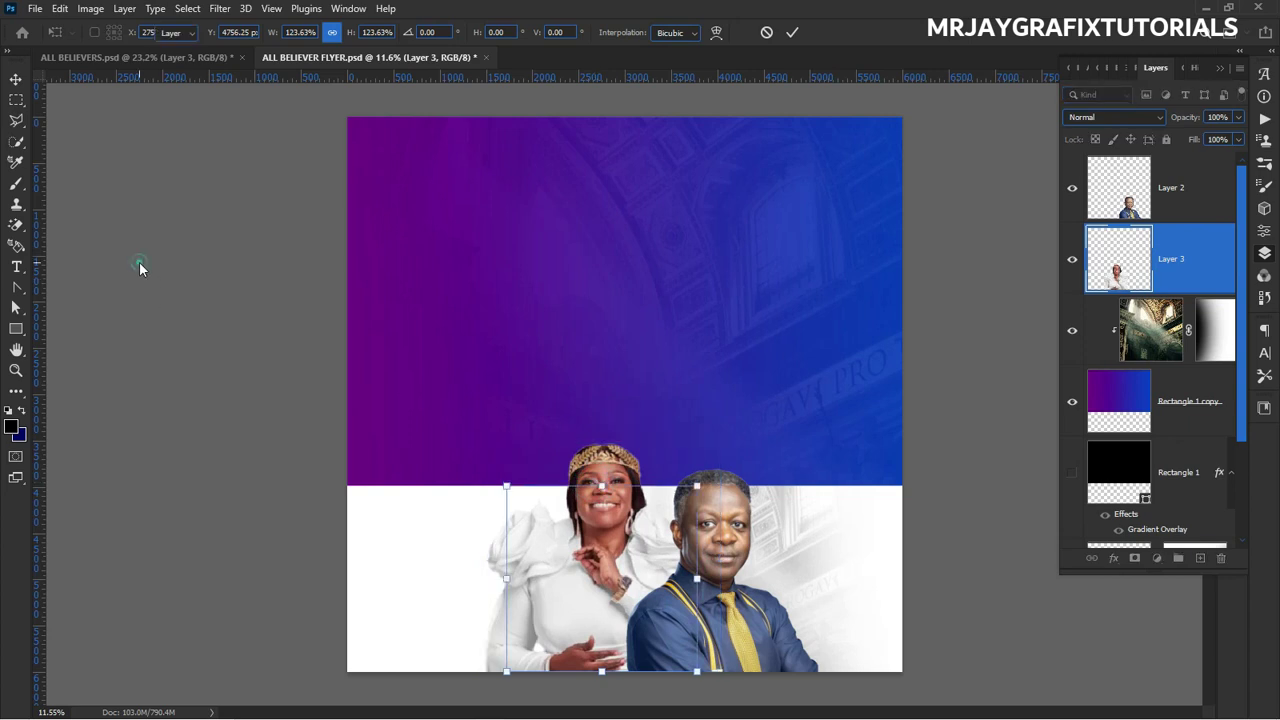
click(160, 323)
Enlarge the suited man slightly from his base and shift the woman in white closer to him.
click(670, 594)
drag(710, 462, 709, 434)
click(155, 294)
drag(568, 572, 577, 587)
click(320, 482)
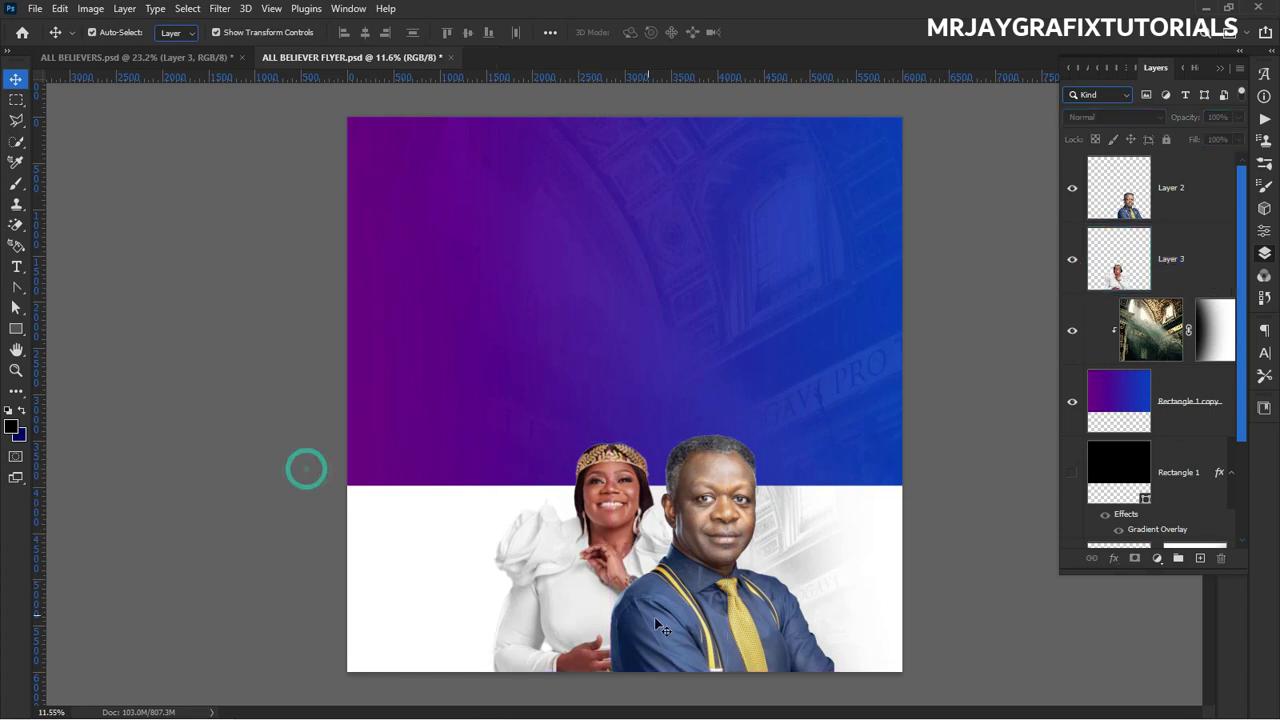
click(718, 637)
click(265, 437)
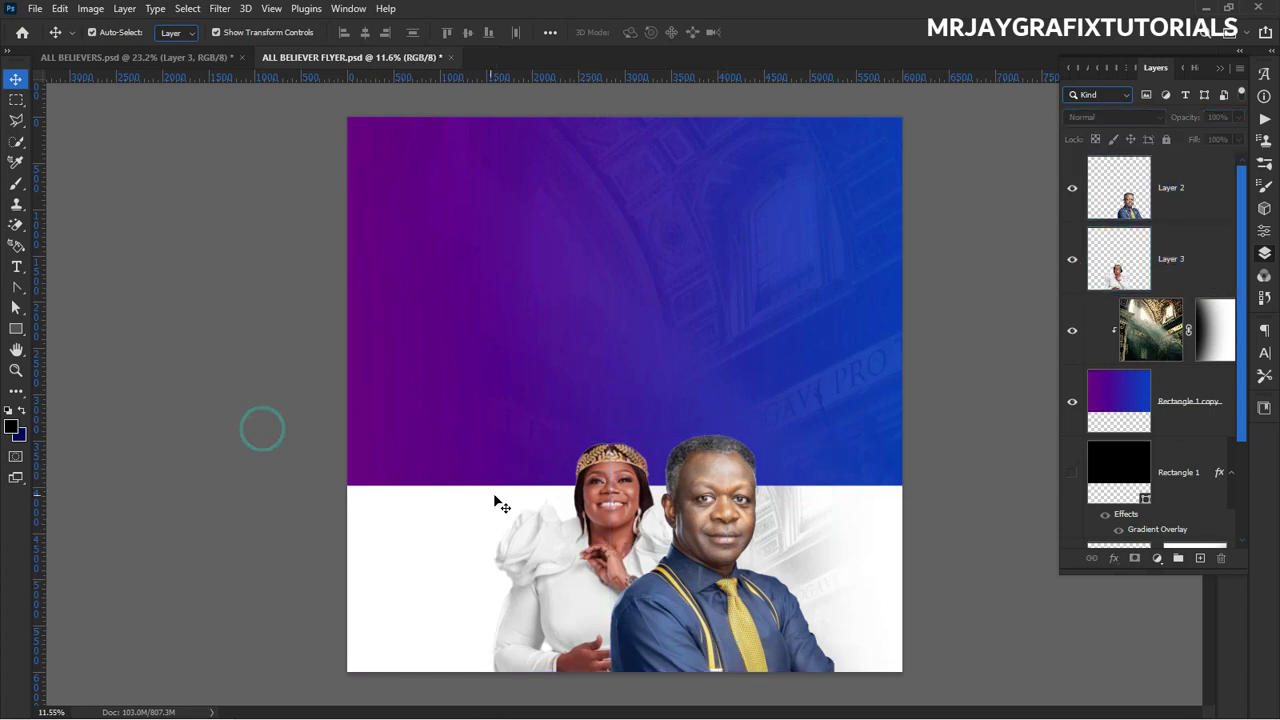
scroll(533, 490, down, 1)
scroll(556, 468, up, 2)
scroll(449, 400, down, 1)
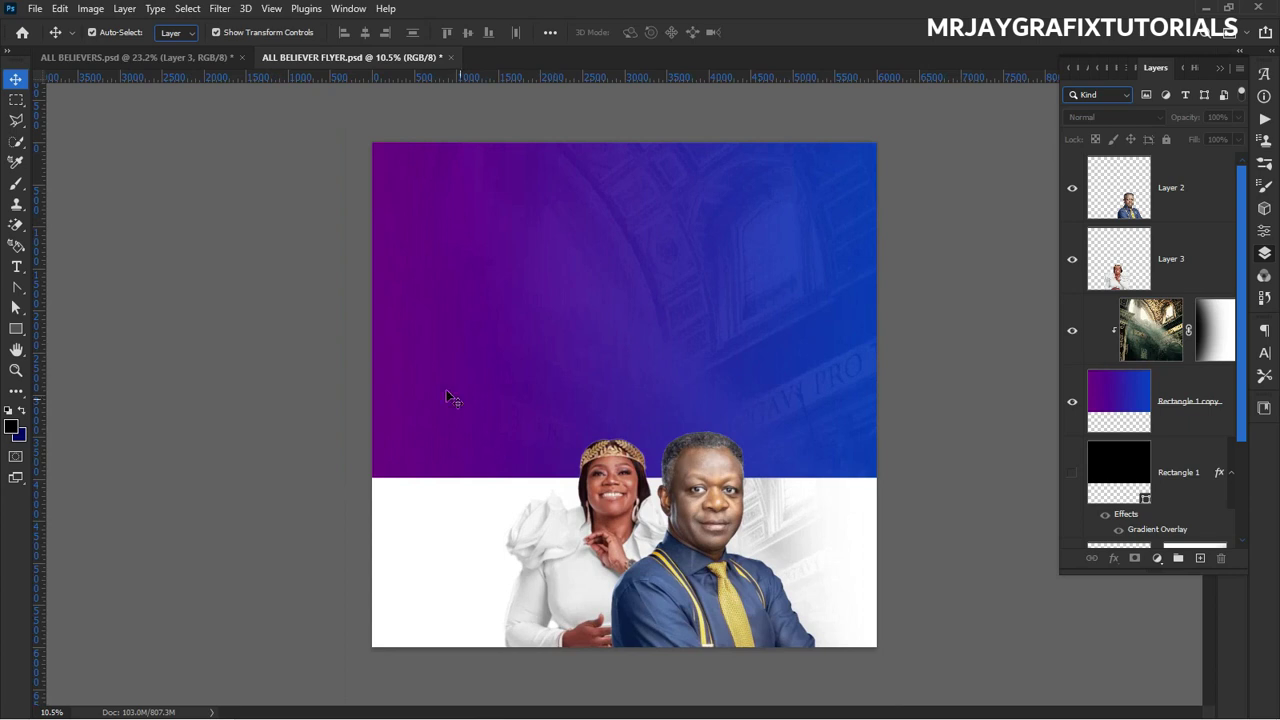
Copy the second woman in white from ALL BELIEVERS.psd into the flyer and enlarge her on the bottom edge, right of the man.
click(693, 488)
click(192, 60)
click(838, 499)
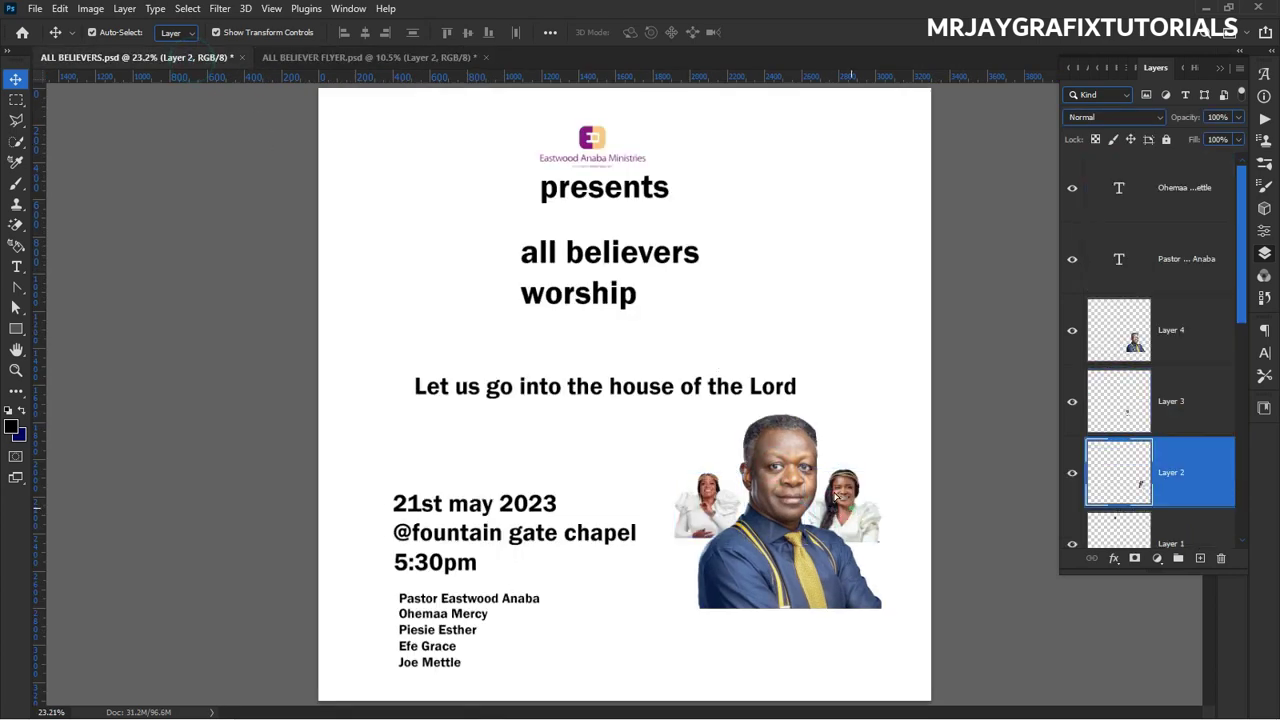
drag(838, 499, 424, 103)
click(370, 57)
drag(789, 541, 788, 647)
drag(784, 512, 788, 454)
click(163, 309)
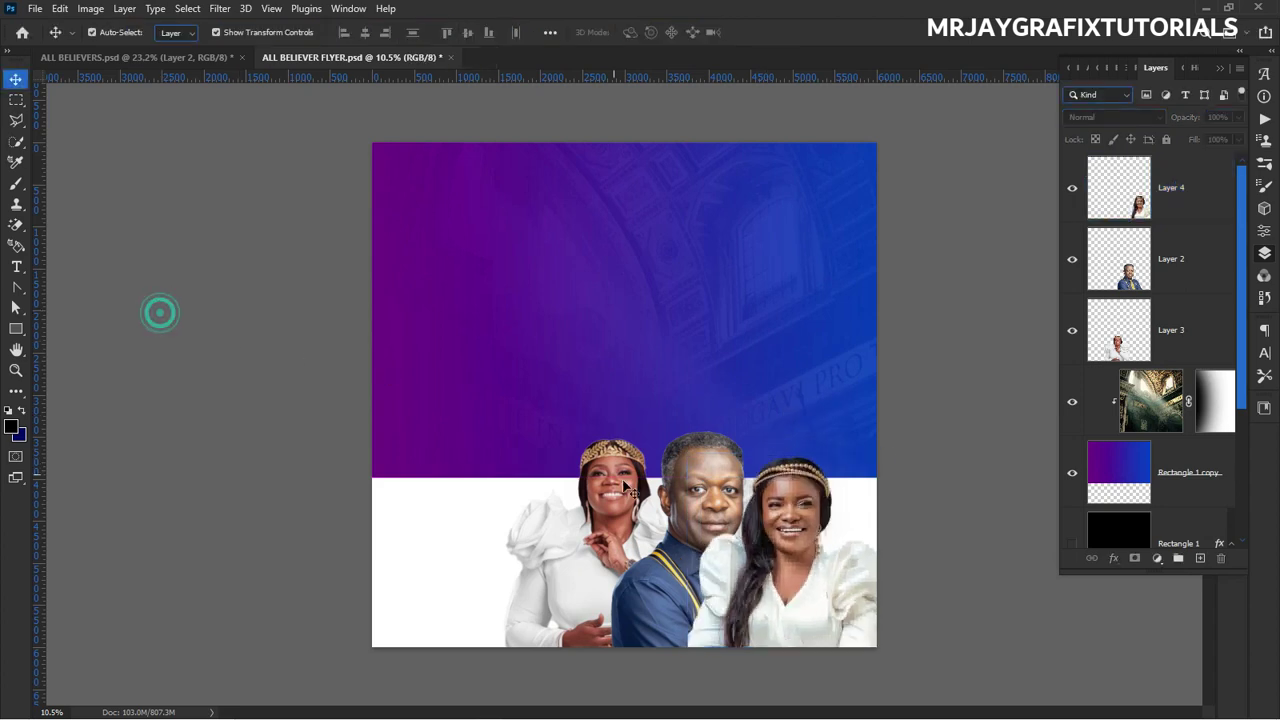
Space the portraits out by shifting the second woman to the right and the suited man to the left.
drag(768, 588, 798, 592)
drag(693, 591, 650, 604)
click(348, 430)
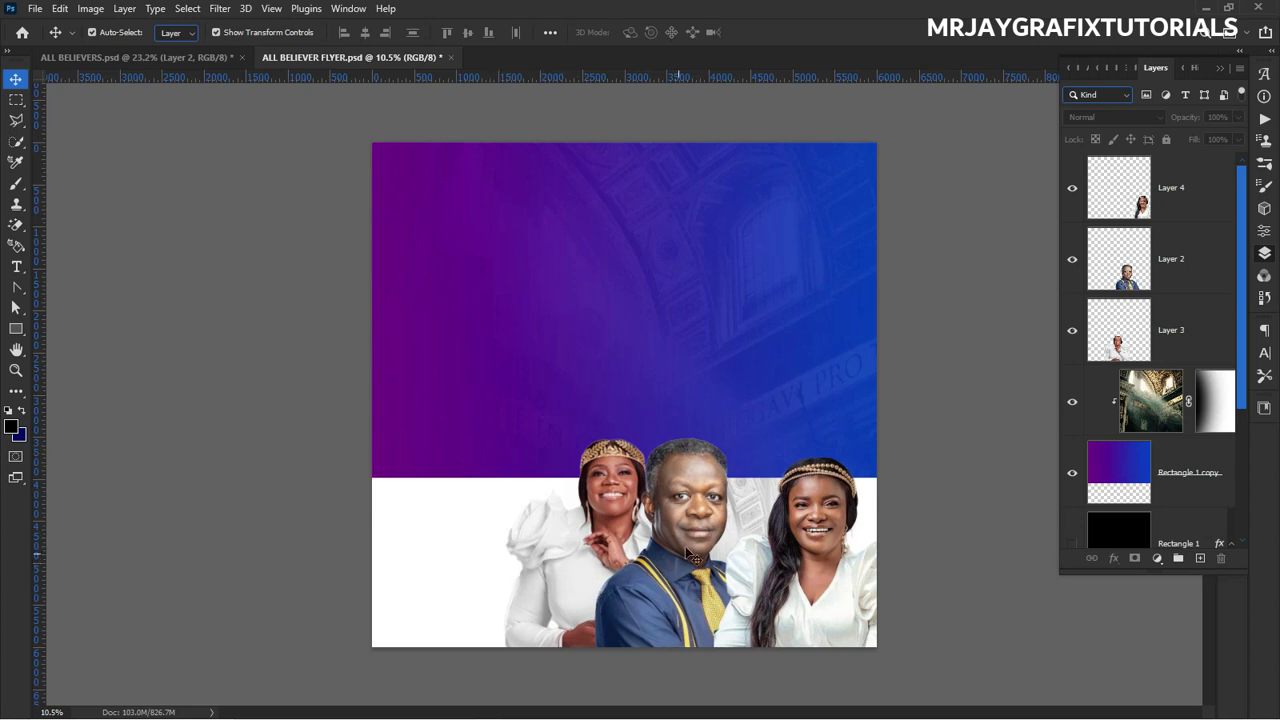
Rearrange the portraits with the man on the left, the first woman in the middle, and the second woman lowered on the right.
click(705, 520)
drag(773, 564, 762, 598)
click(310, 507)
drag(650, 573, 424, 565)
click(487, 472)
drag(690, 545, 726, 575)
drag(510, 578, 612, 612)
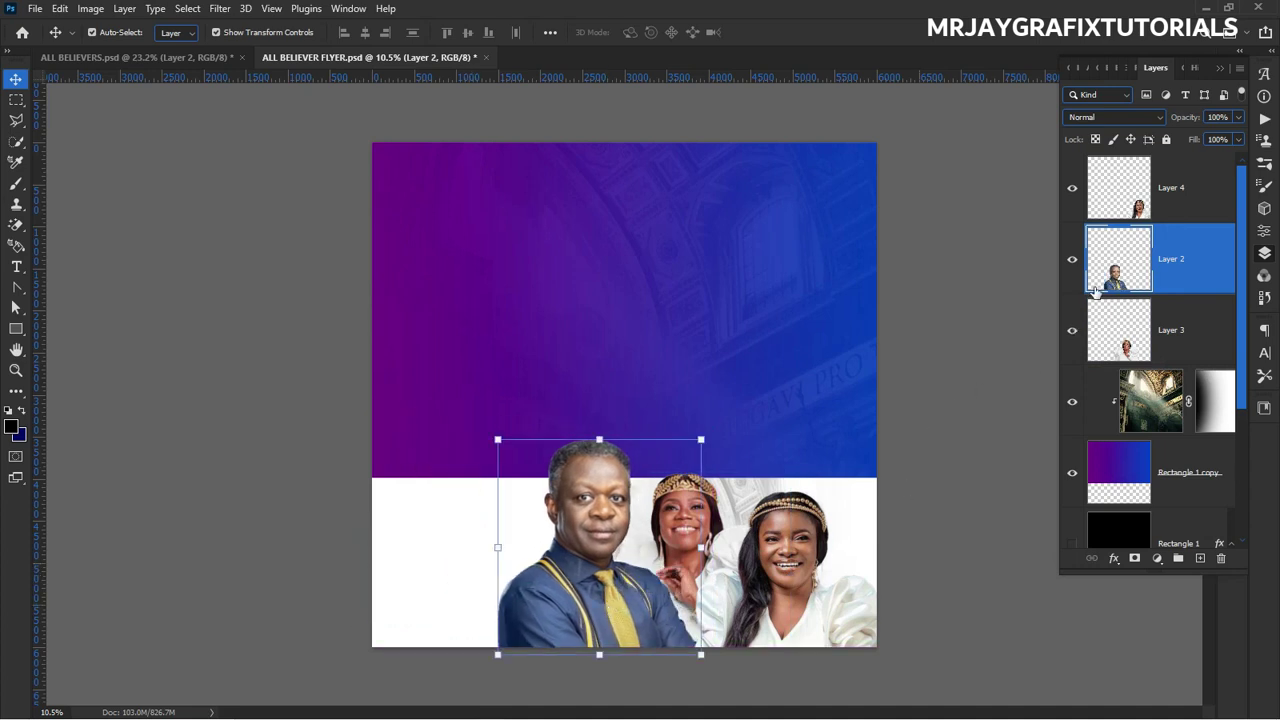
Stack the man's layer beneath the middle woman's and adjust the three portraits into a tight overlapping row along the bottom edge.
drag(1130, 272, 1120, 366)
drag(576, 502, 590, 514)
drag(824, 535, 852, 530)
click(668, 568)
mouse_move(671, 573)
mouse_down()
mouse_move(690, 566)
mouse_move(690, 585)
mouse_move(670, 584)
mouse_up()
click(565, 515)
drag(565, 515, 600, 513)
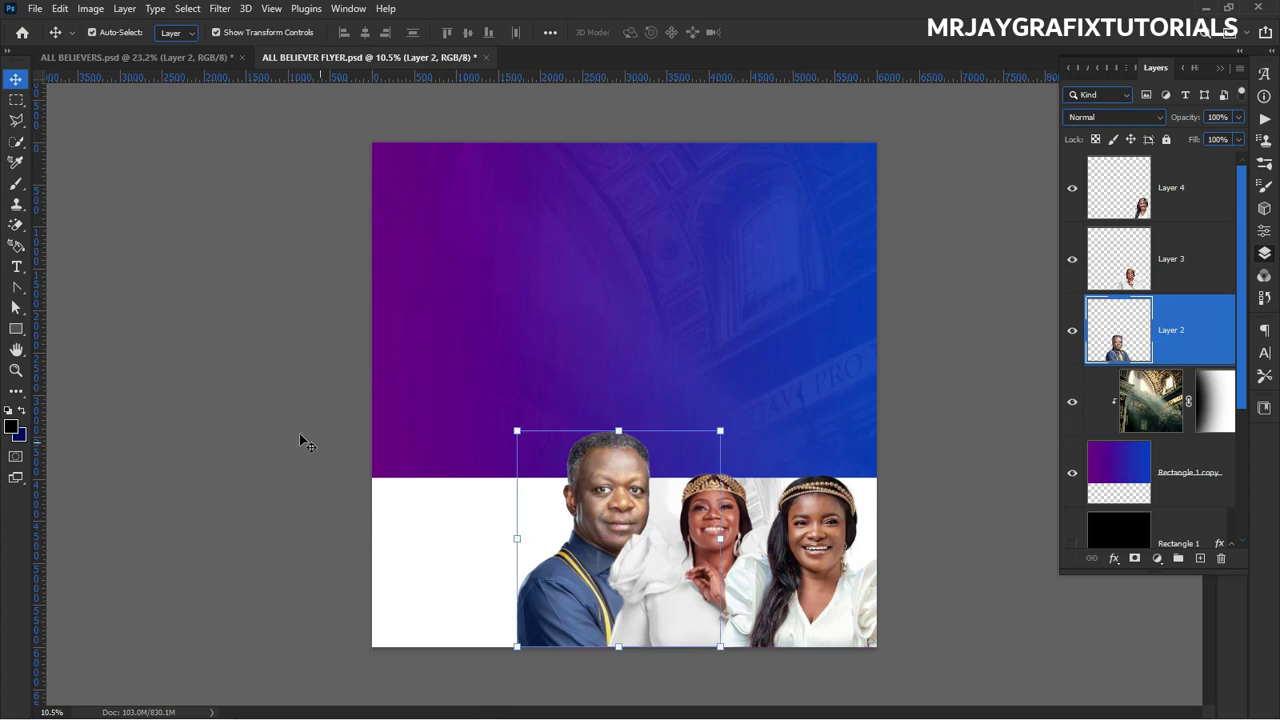
click(300, 436)
key(ctrl+plus)
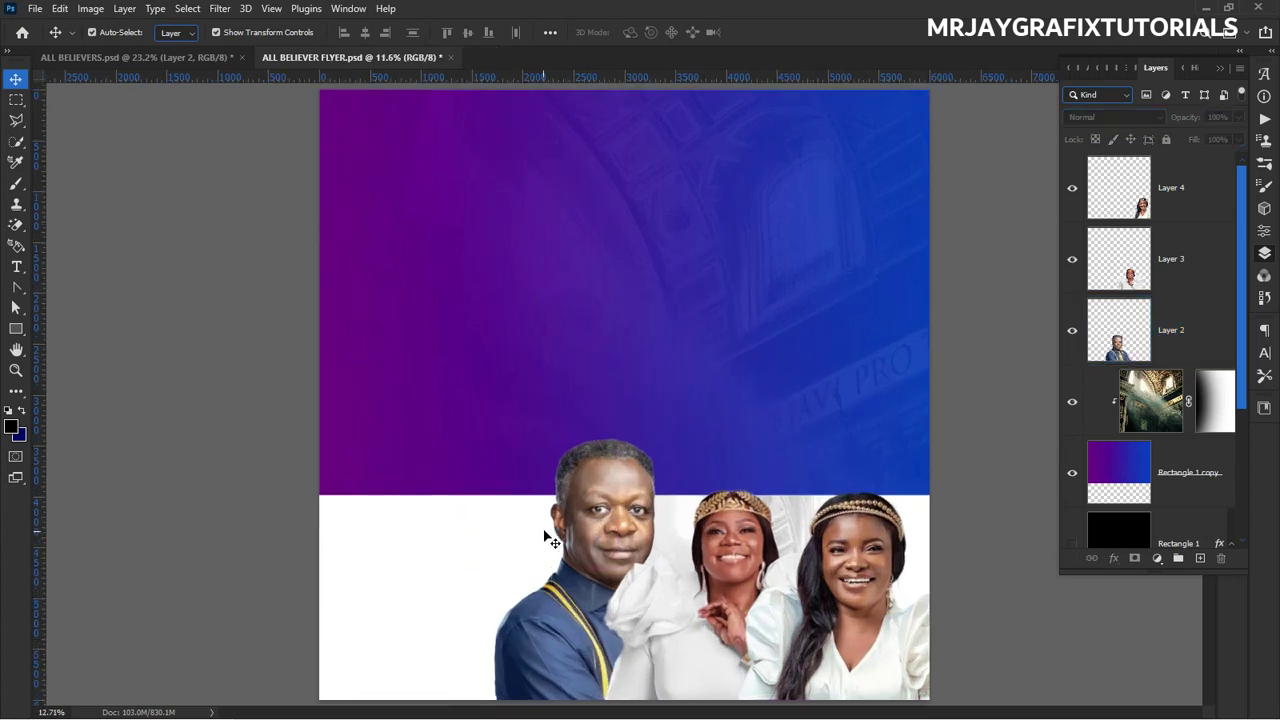
key(ctrl+minus)
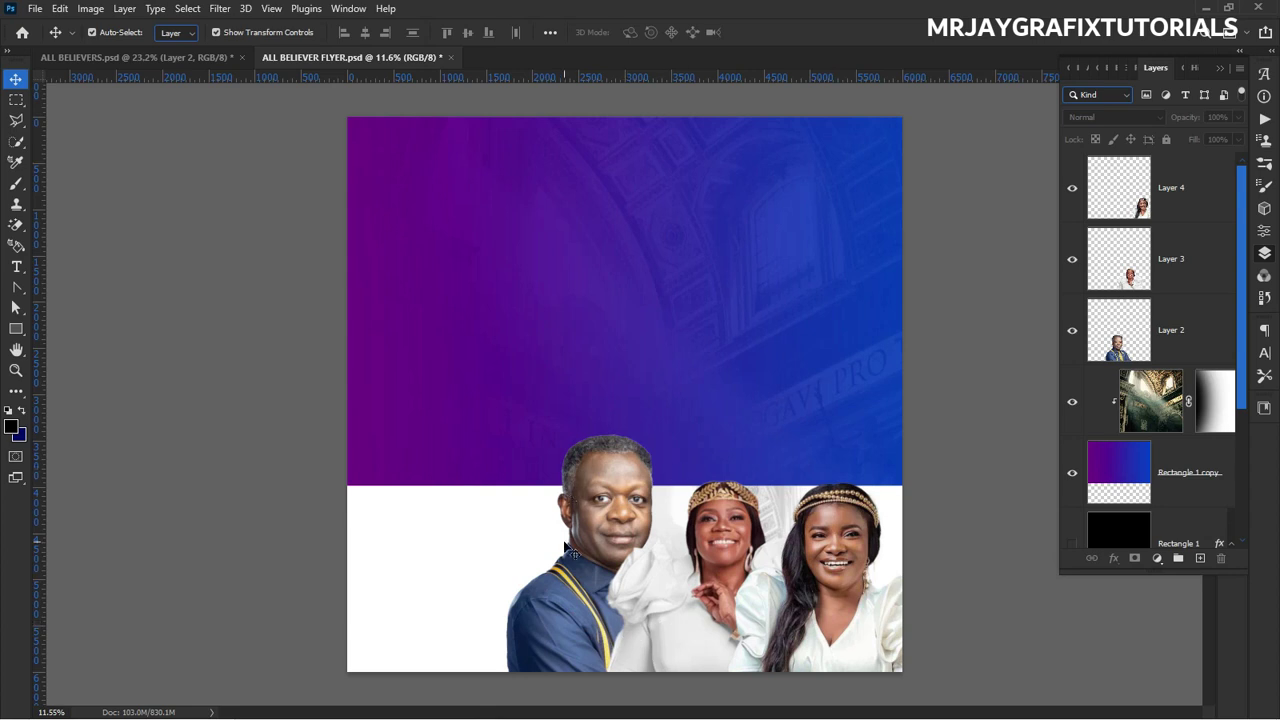
Delete the man and both women in white from the flyer, leaving only the background layers.
click(97, 58)
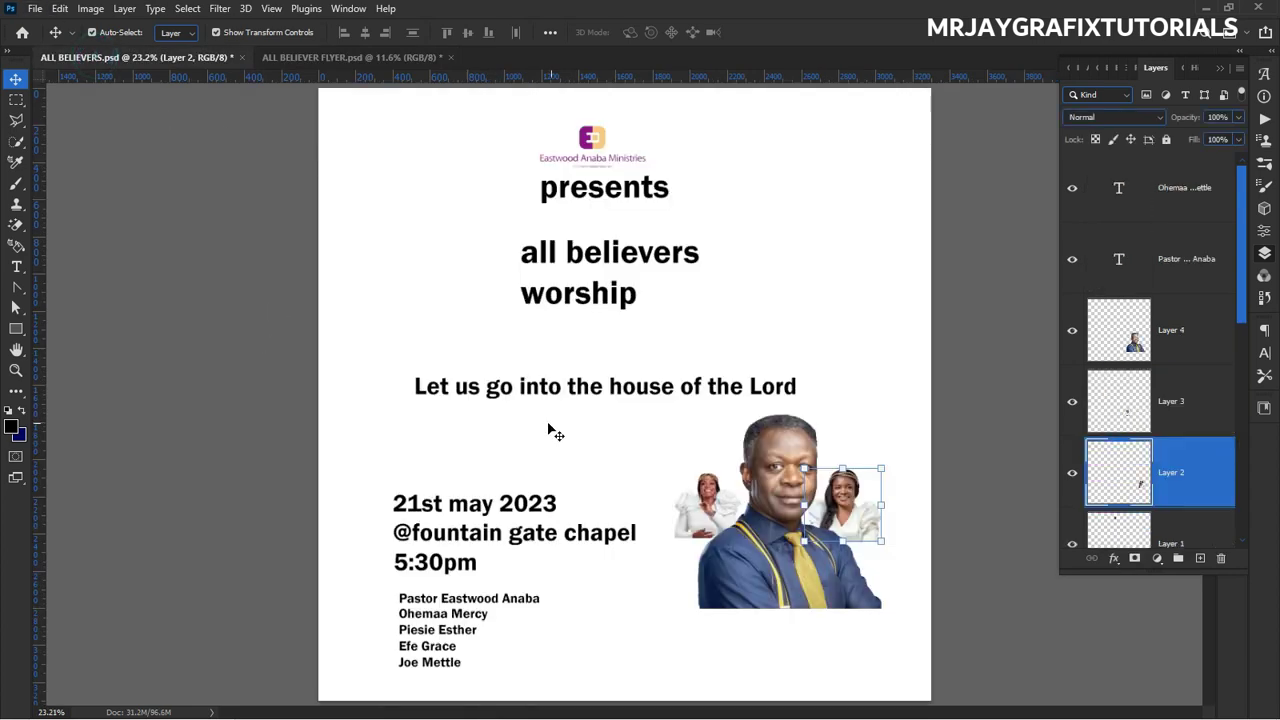
click(315, 58)
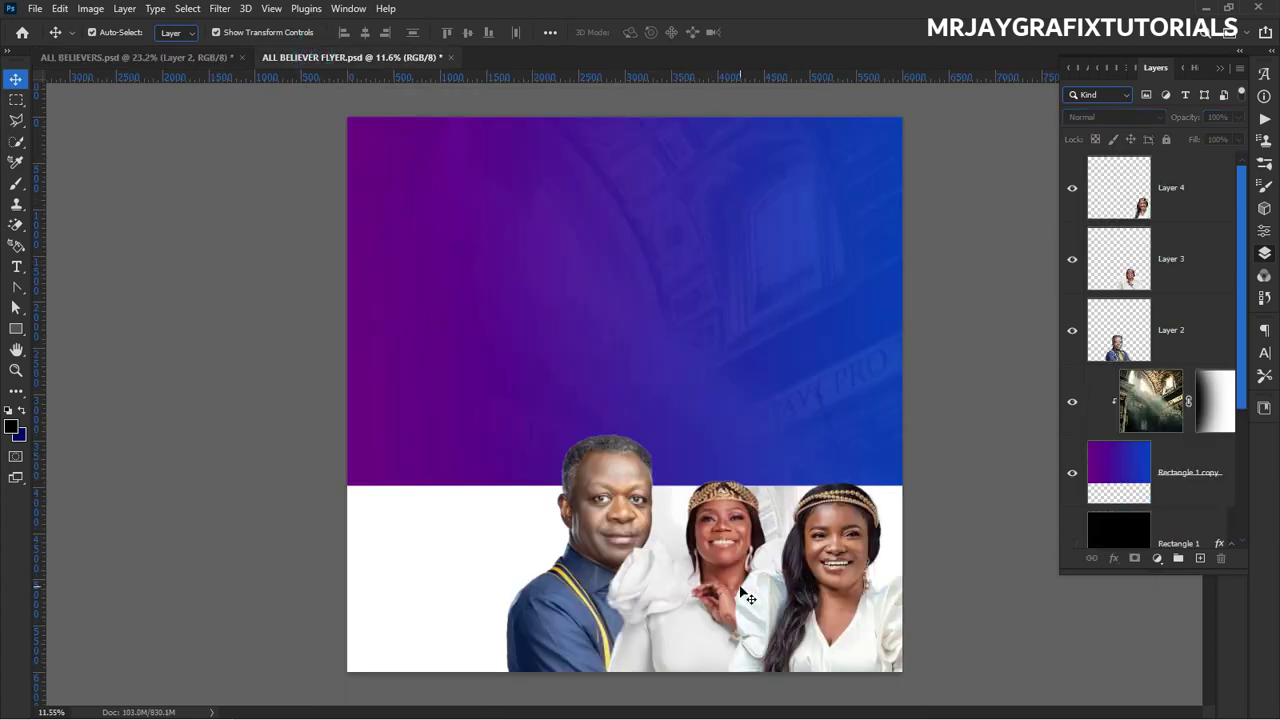
click(916, 588)
click(668, 553)
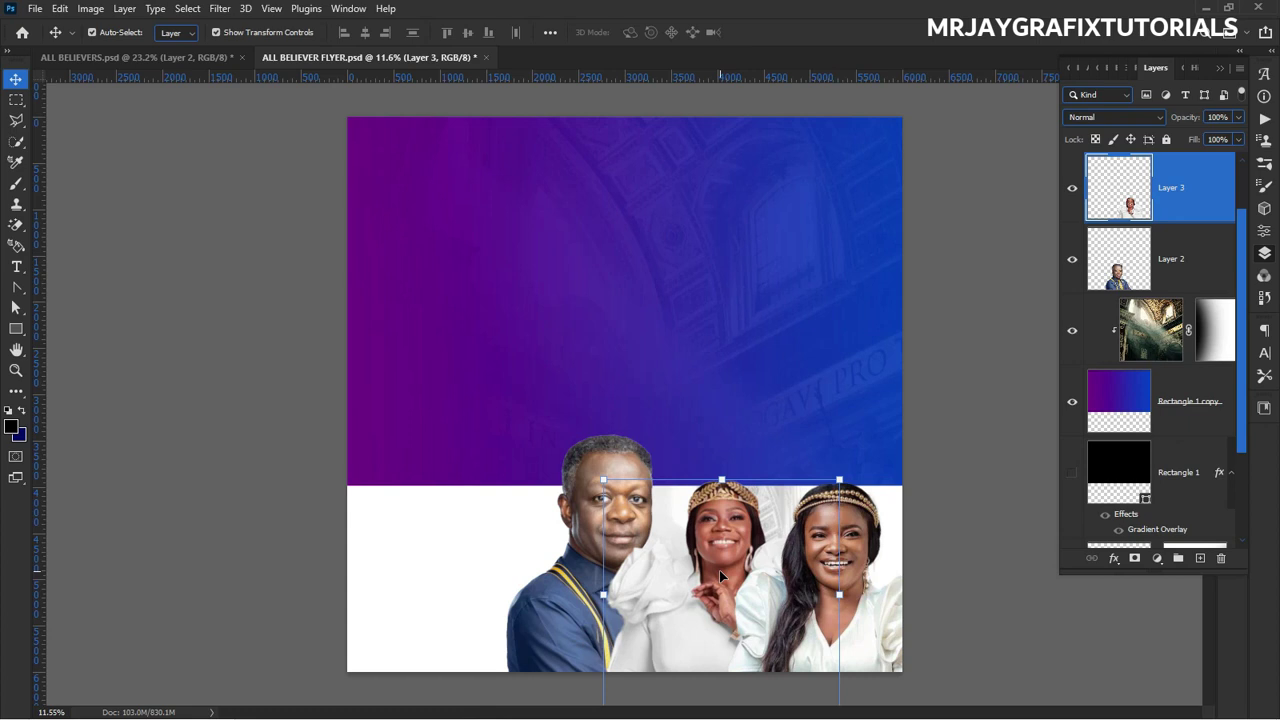
key(Delete)
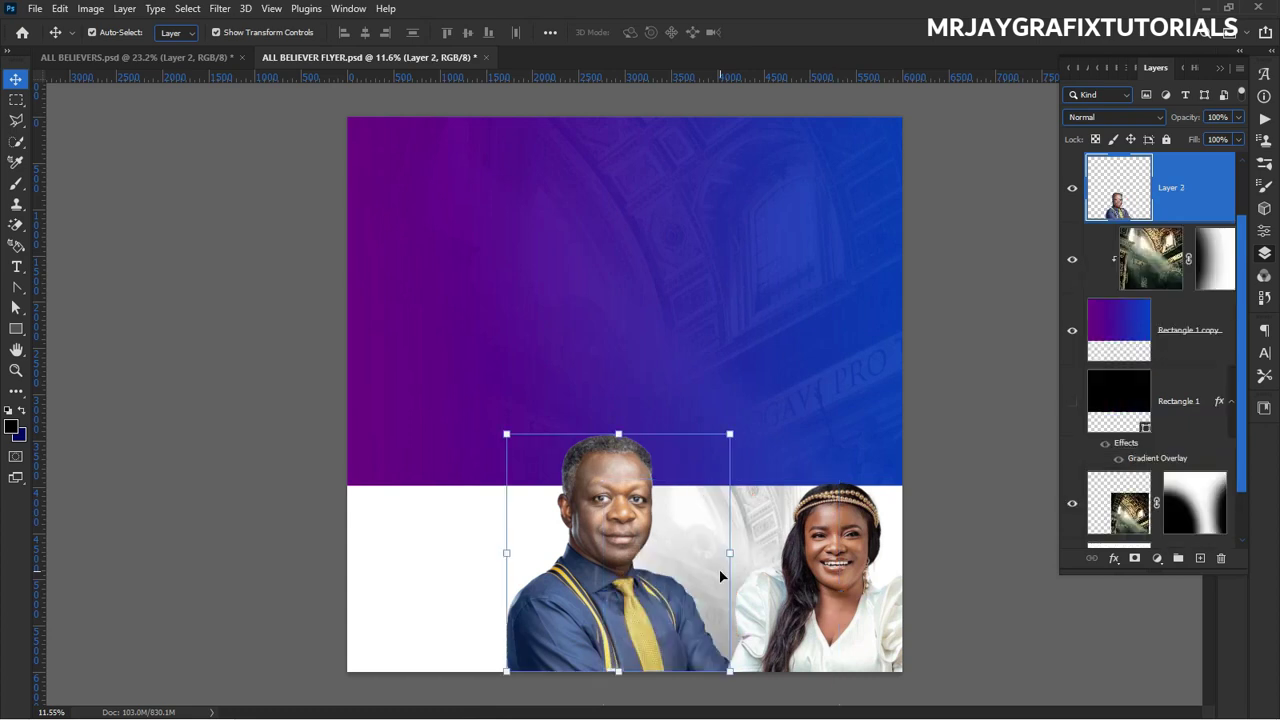
key(Delete)
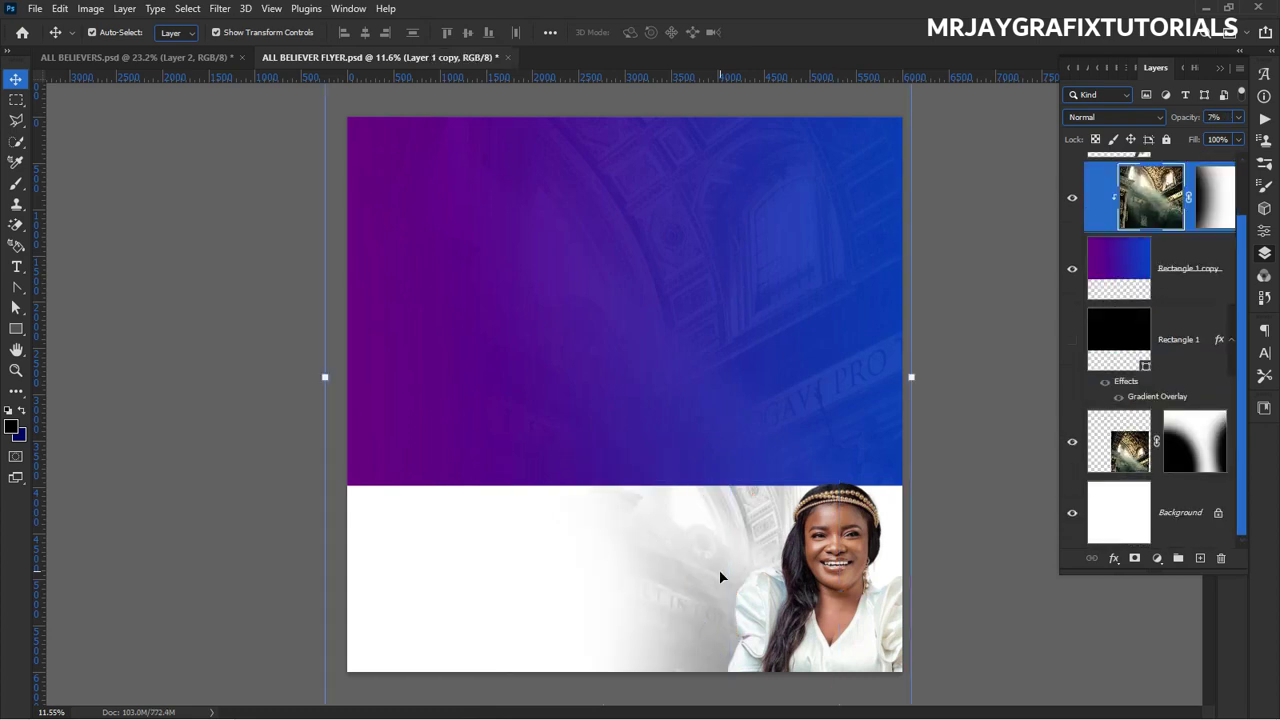
click(832, 587)
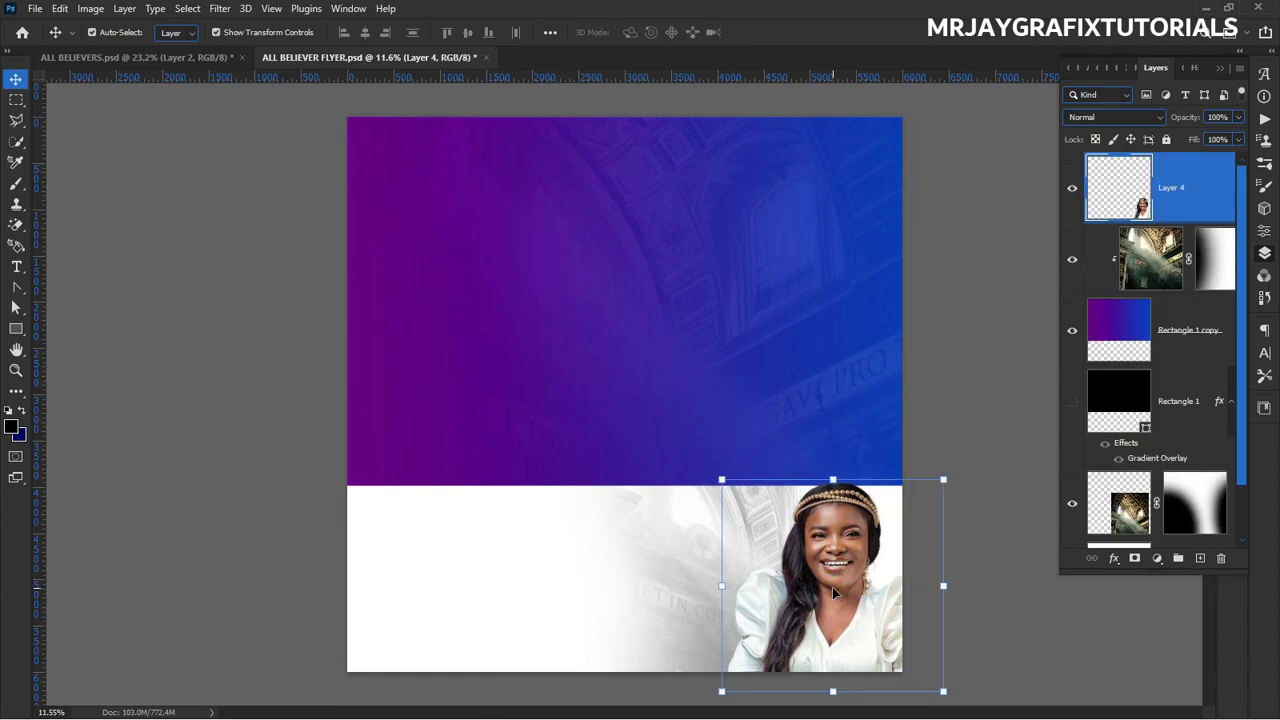
key(Delete)
click(207, 262)
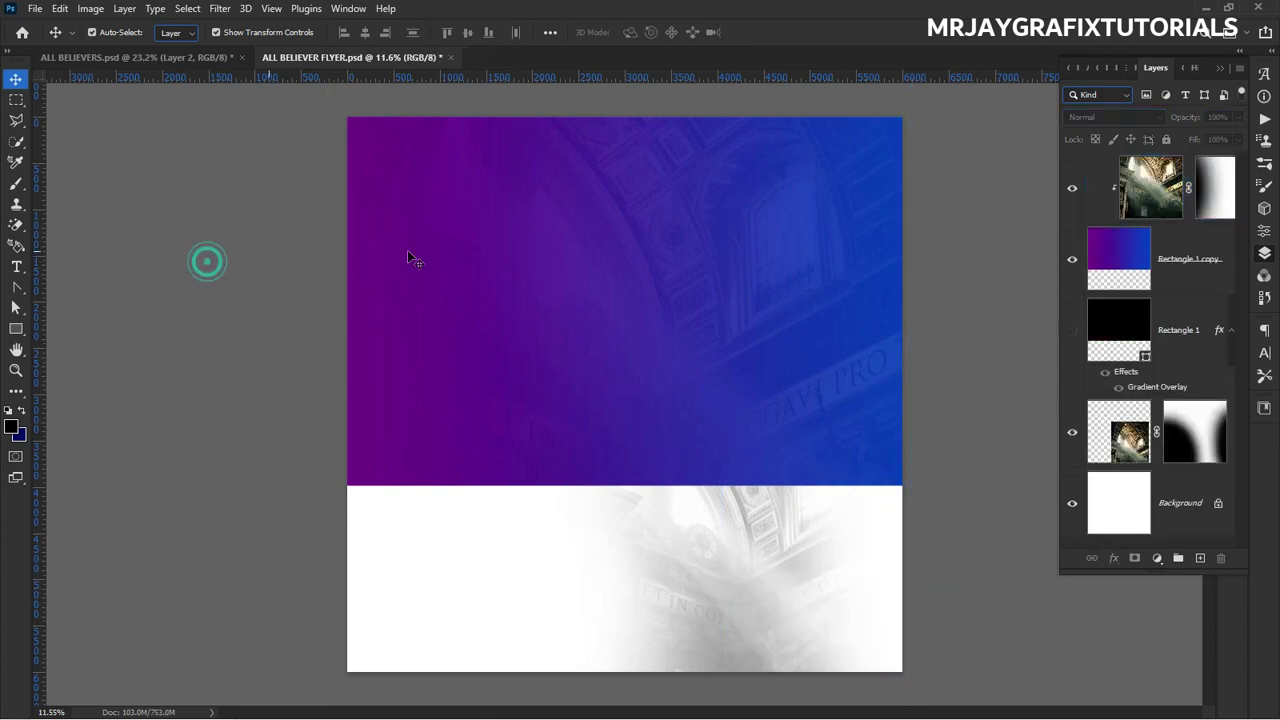
scroll(674, 194, up, 2)
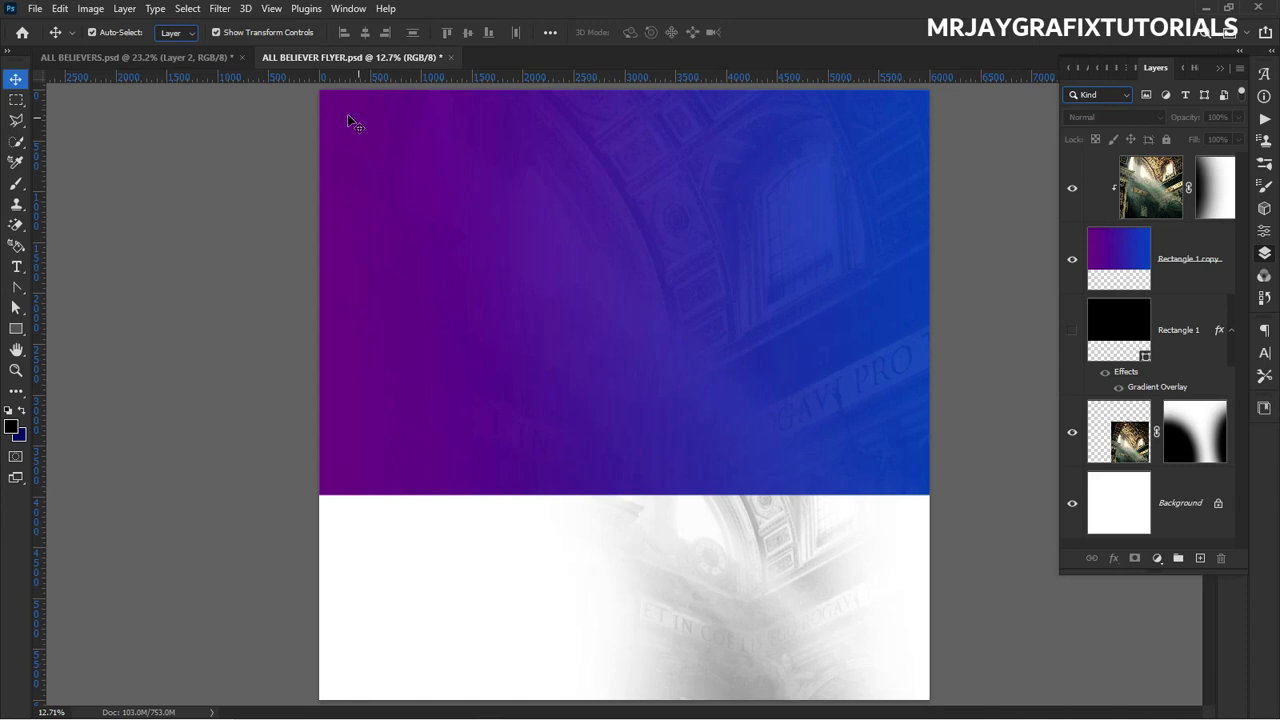
scroll(420, 290, down, 1)
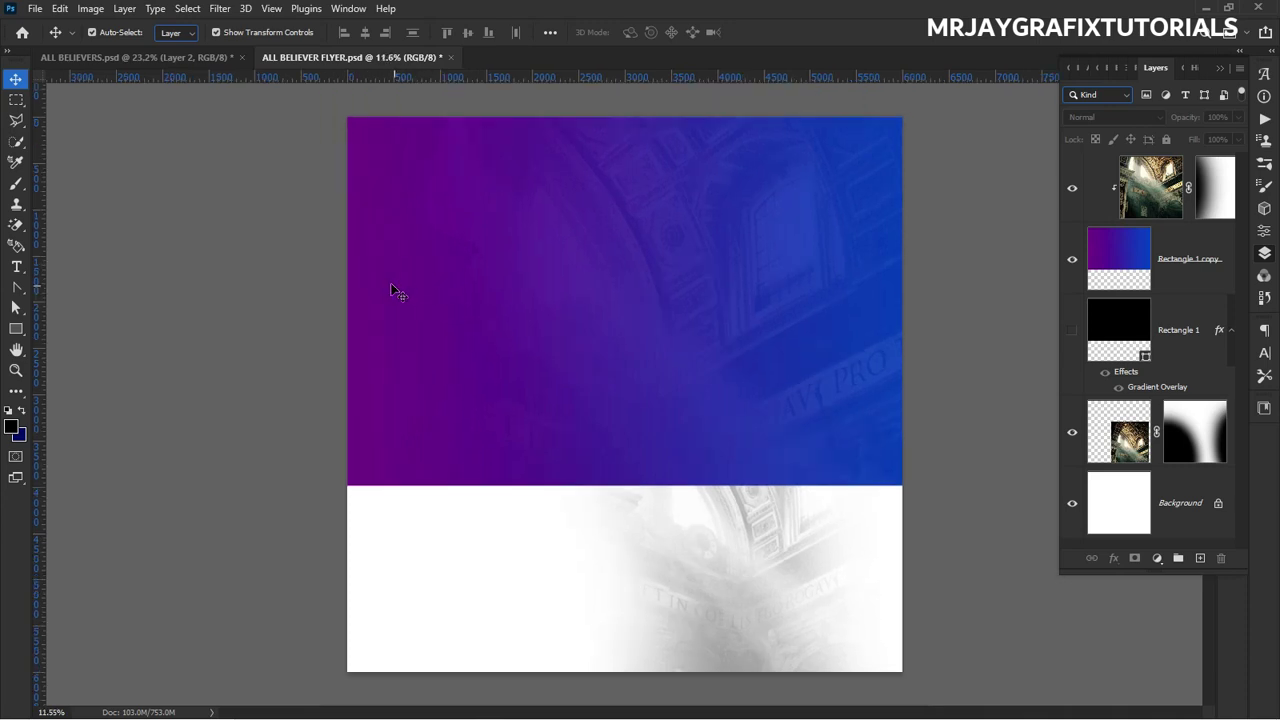
click(168, 57)
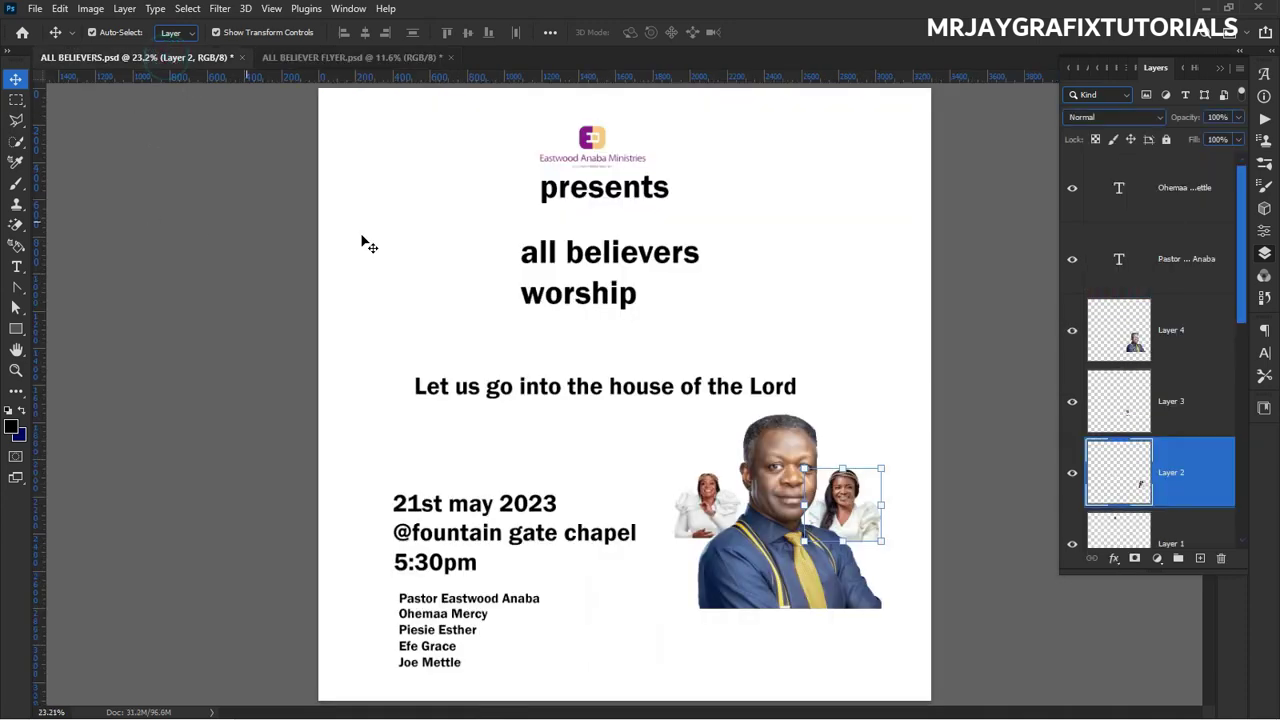
click(506, 420)
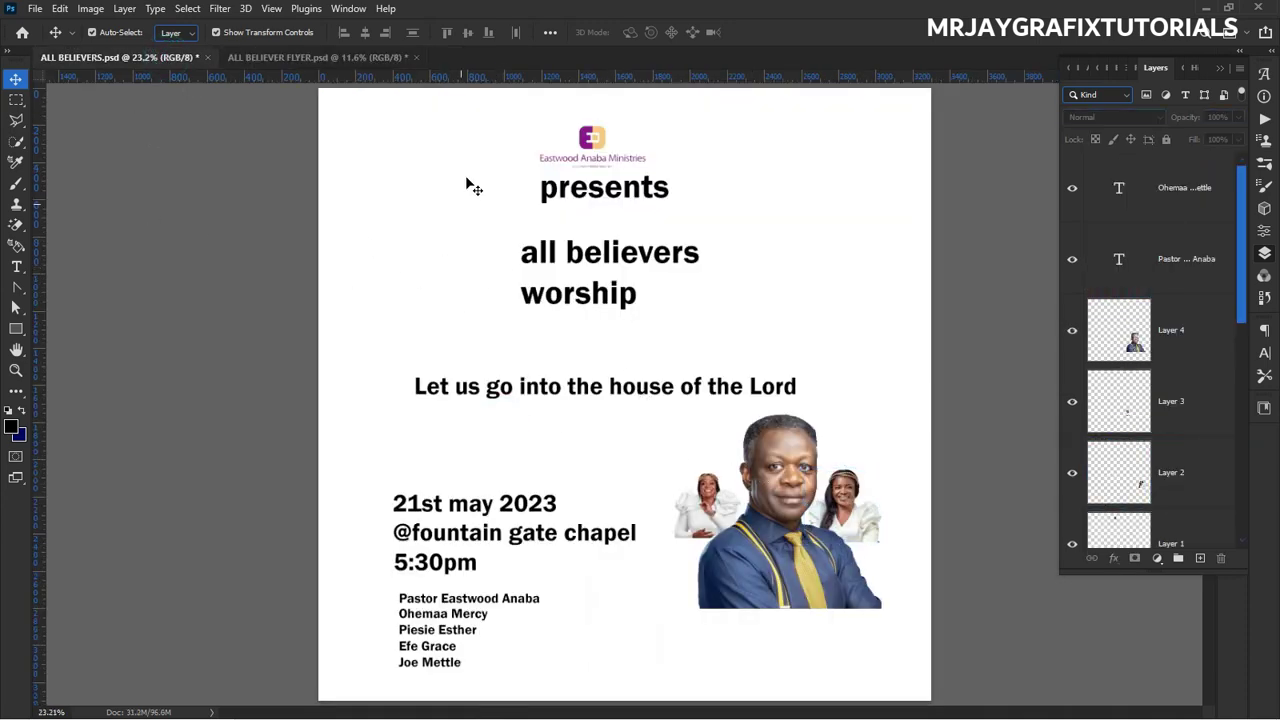
click(271, 57)
click(35, 8)
click(60, 40)
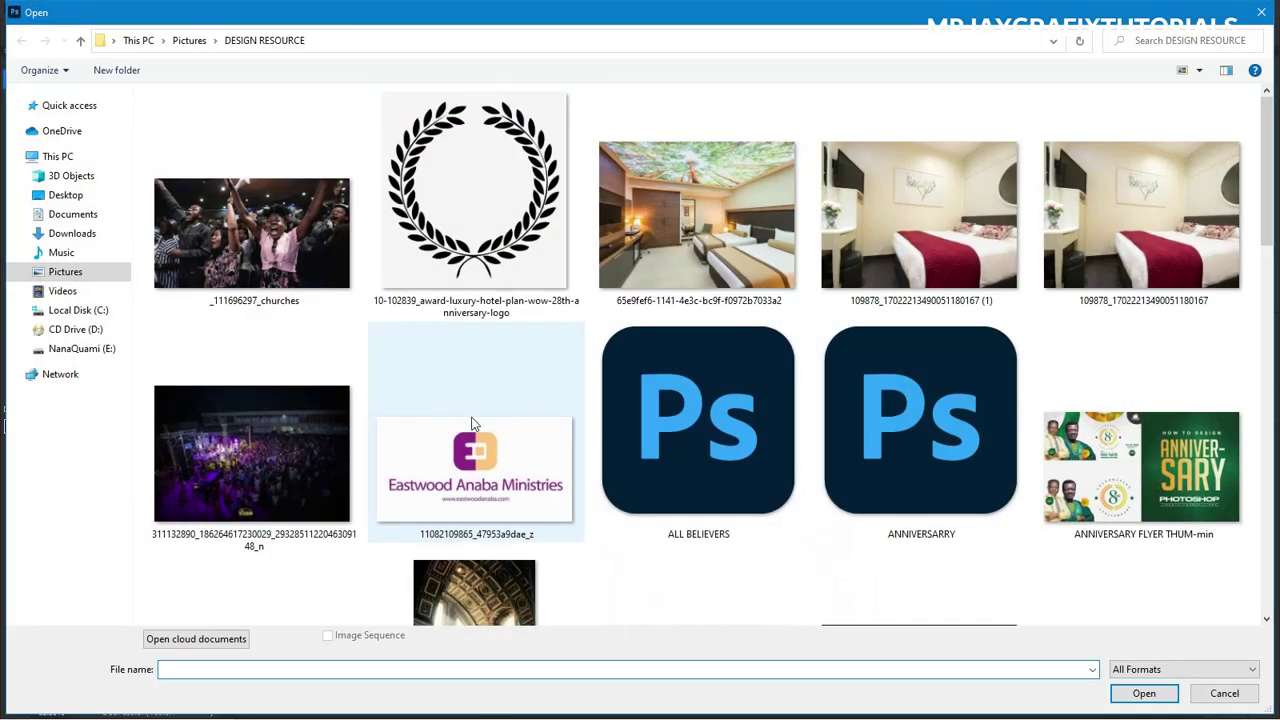
click(255, 255)
double_click(255, 255)
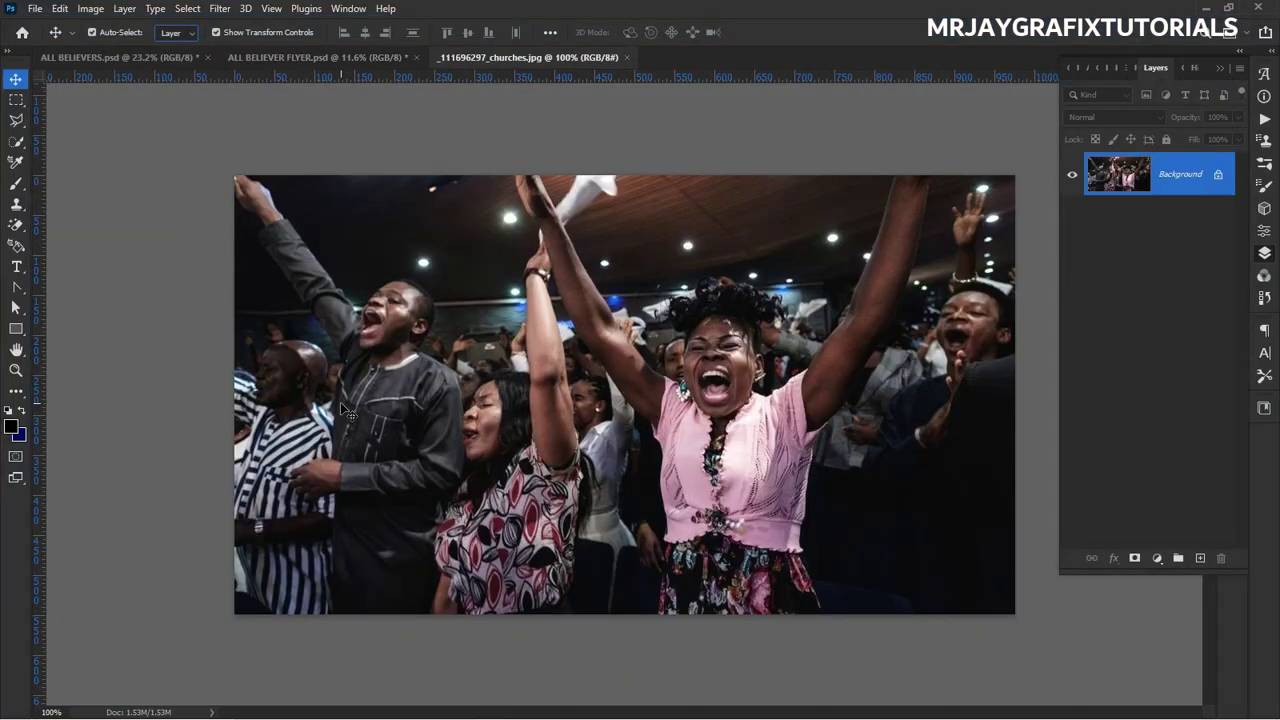
click(627, 57)
Open the worshipping crowd photo WOMAN WOR from the DESIGN RESOURCE folder.
click(37, 9)
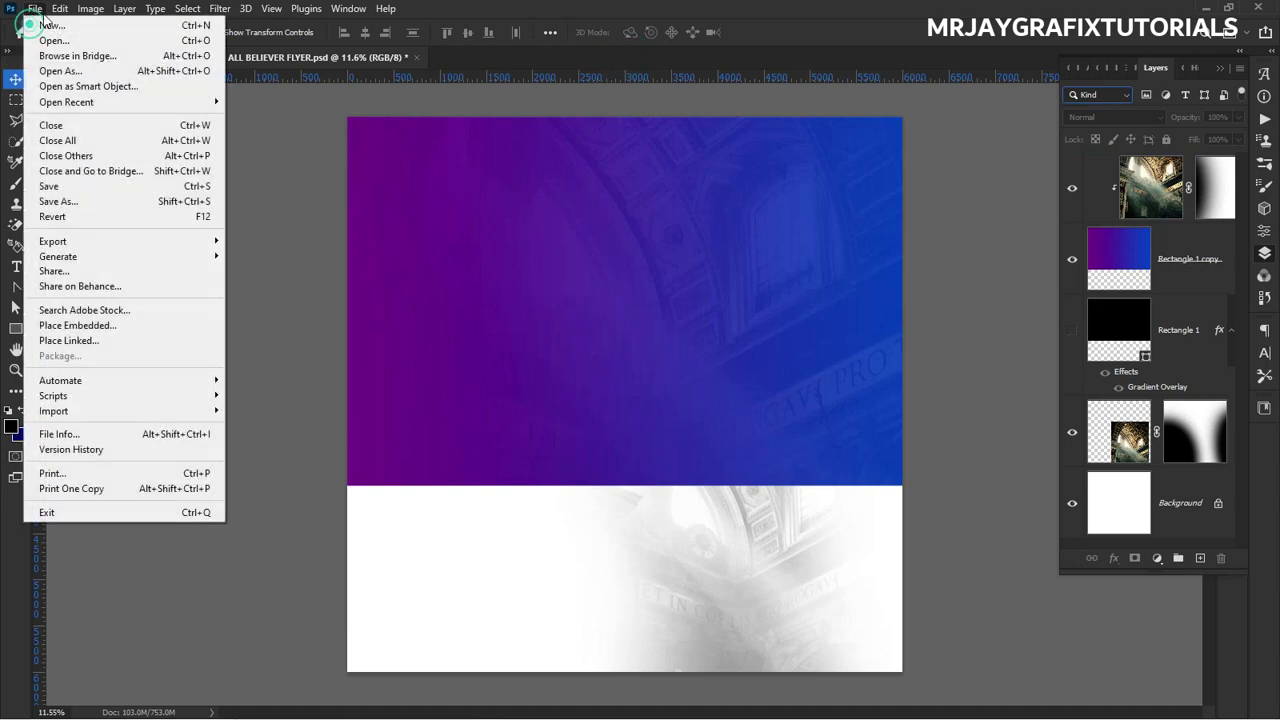
click(54, 40)
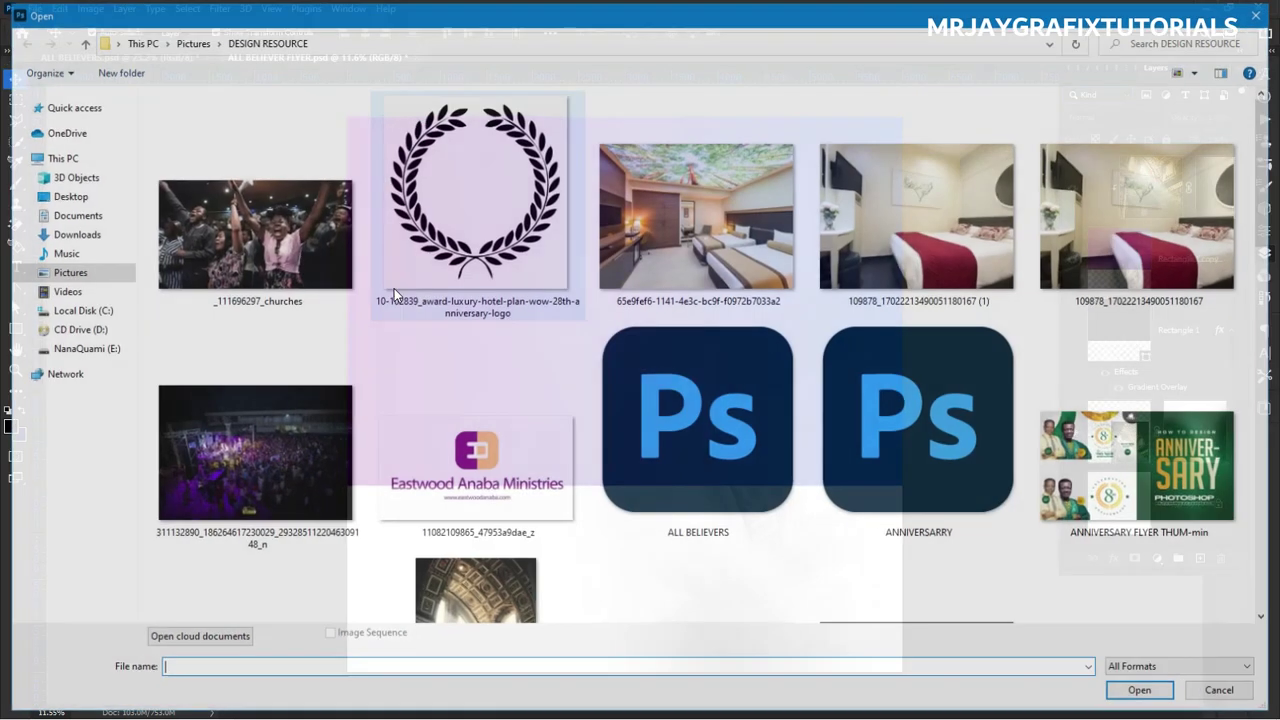
scroll(394, 288, down, 3)
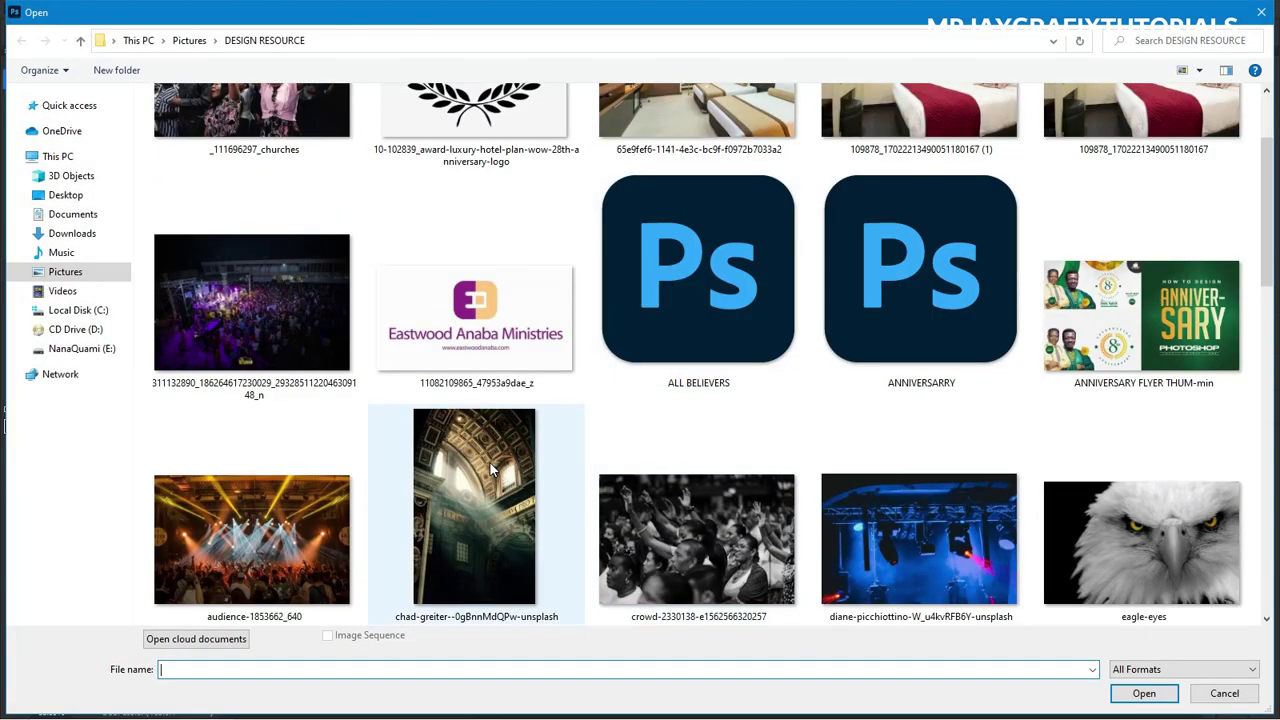
scroll(490, 463, down, 5)
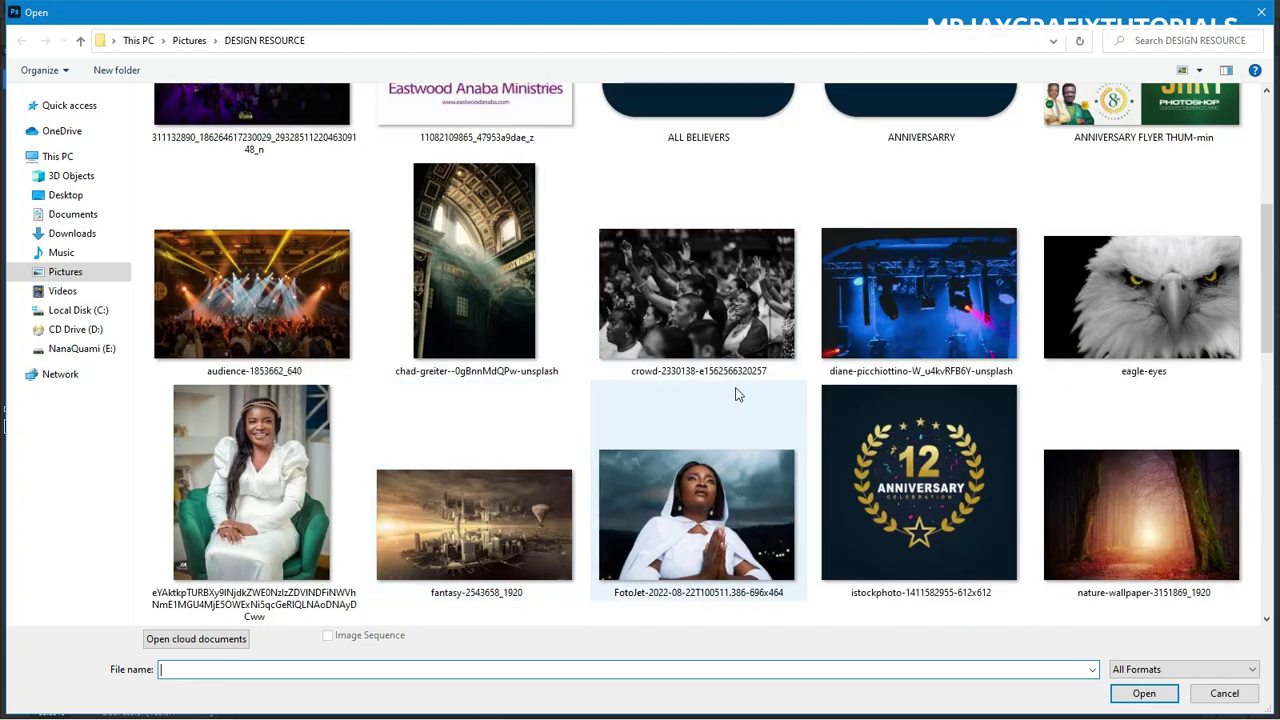
scroll(373, 446, down, 5)
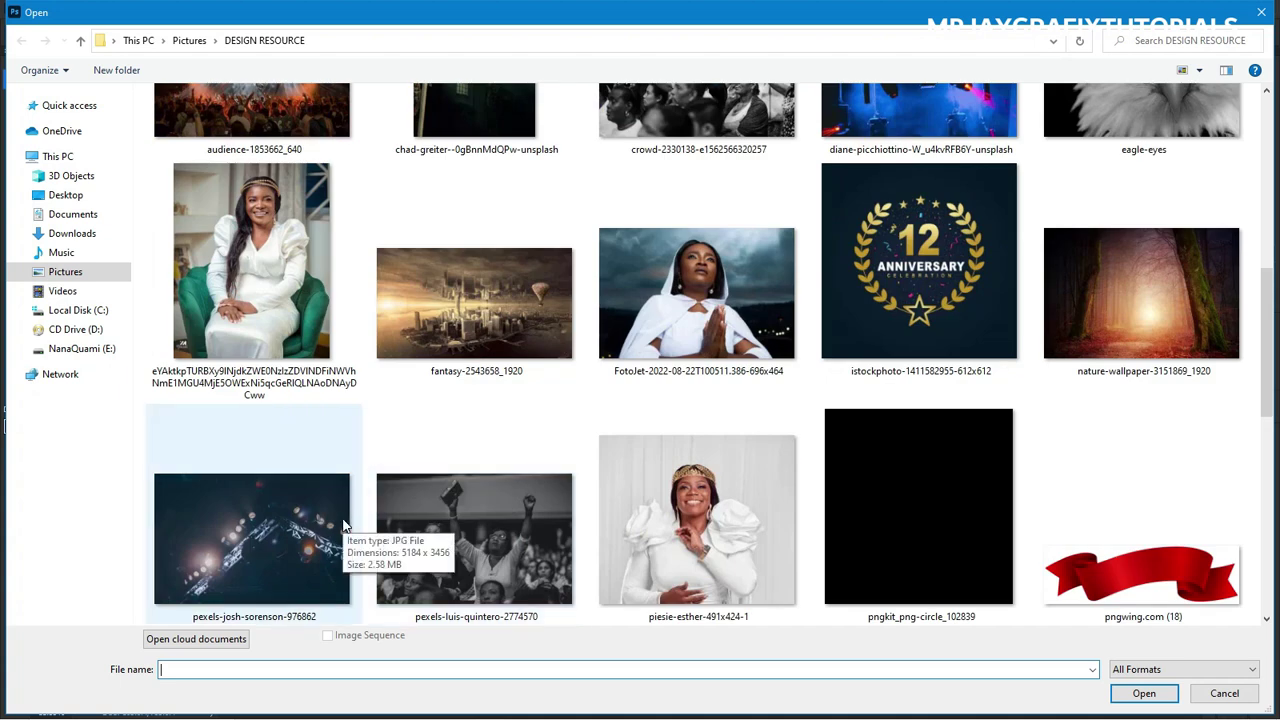
scroll(645, 505, down, 5)
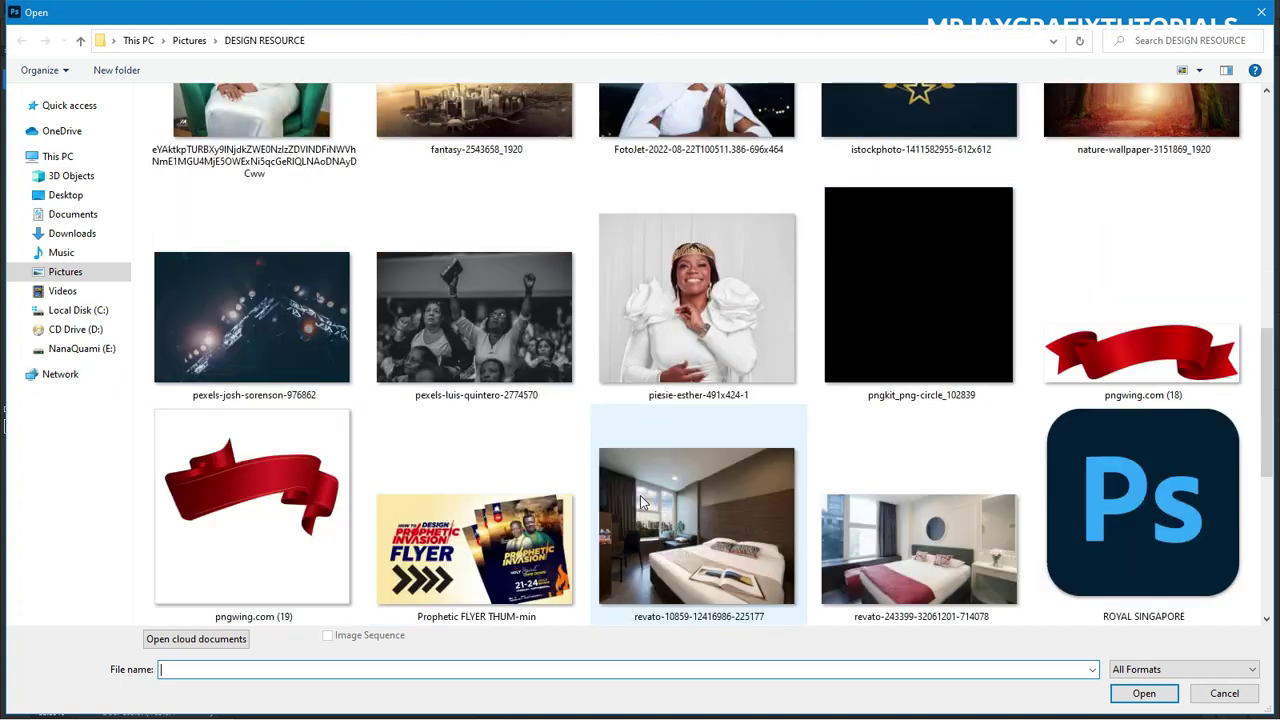
scroll(455, 502, down, 5)
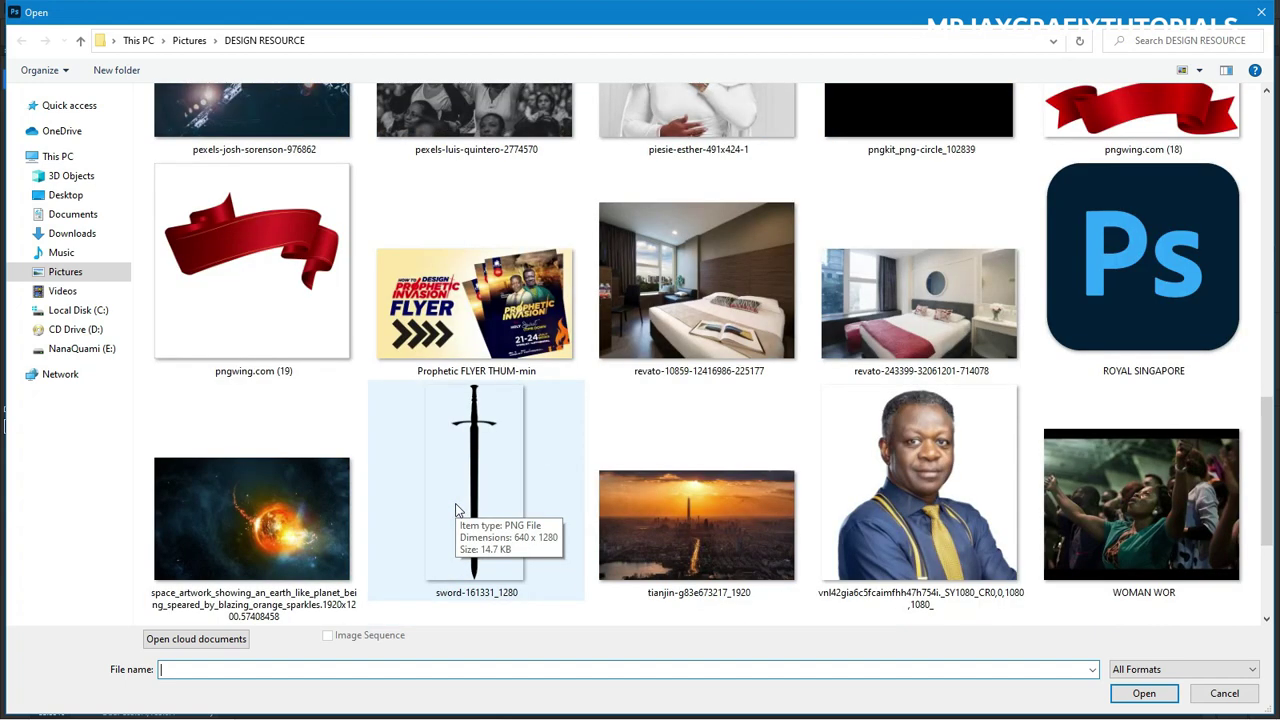
double_click(1090, 510)
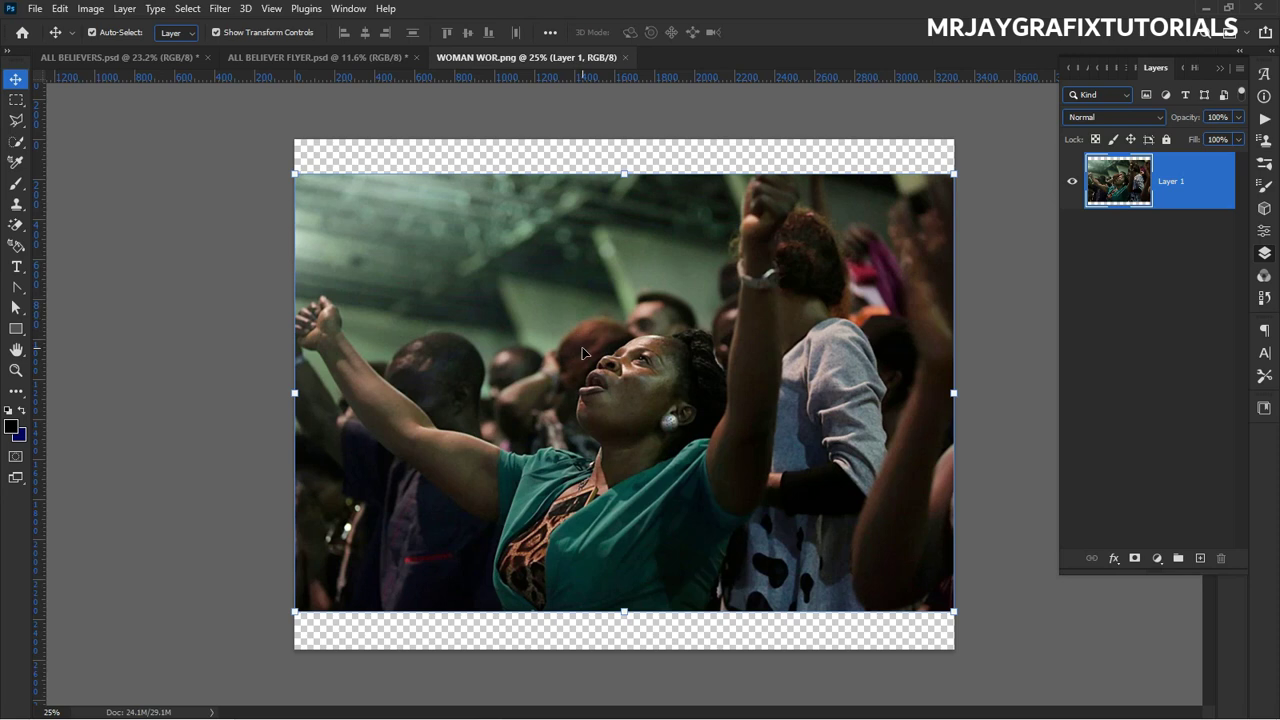
Copy the crowd photo into the flyer and place it at the lower left, overlapping the gradient and the white strip.
drag(582, 352, 548, 295)
drag(295, 64, 664, 299)
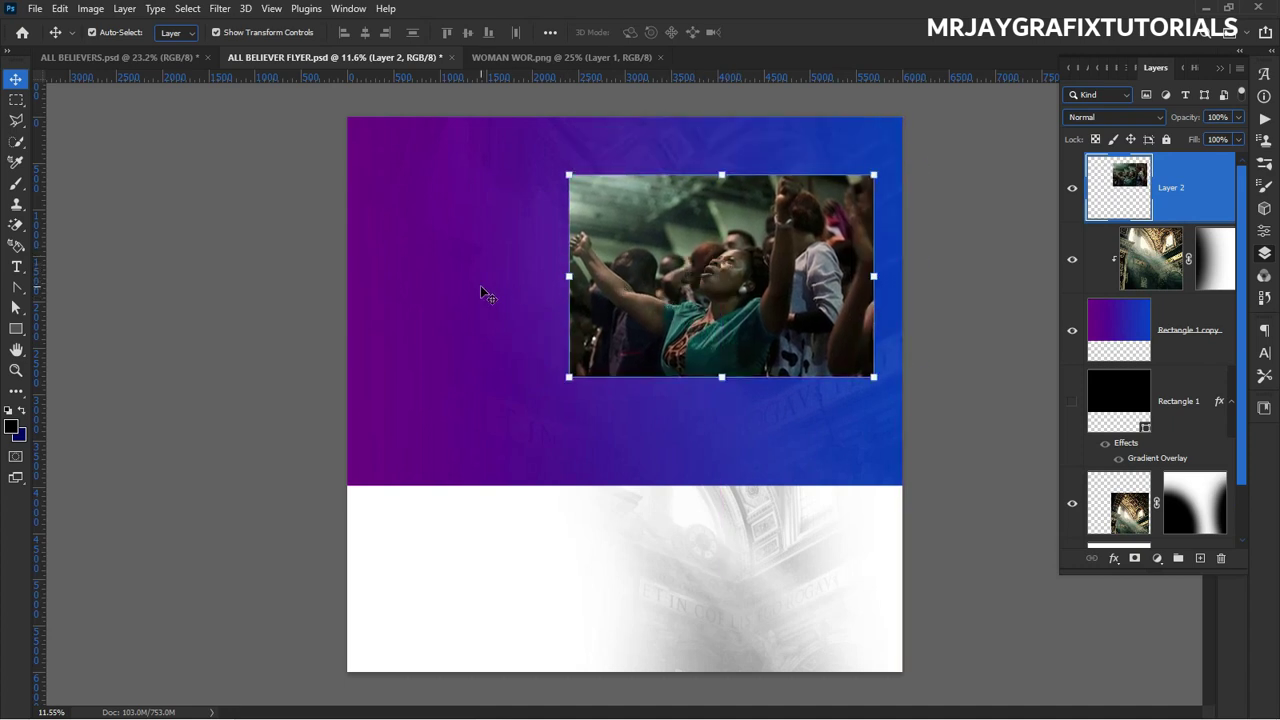
drag(675, 295, 501, 556)
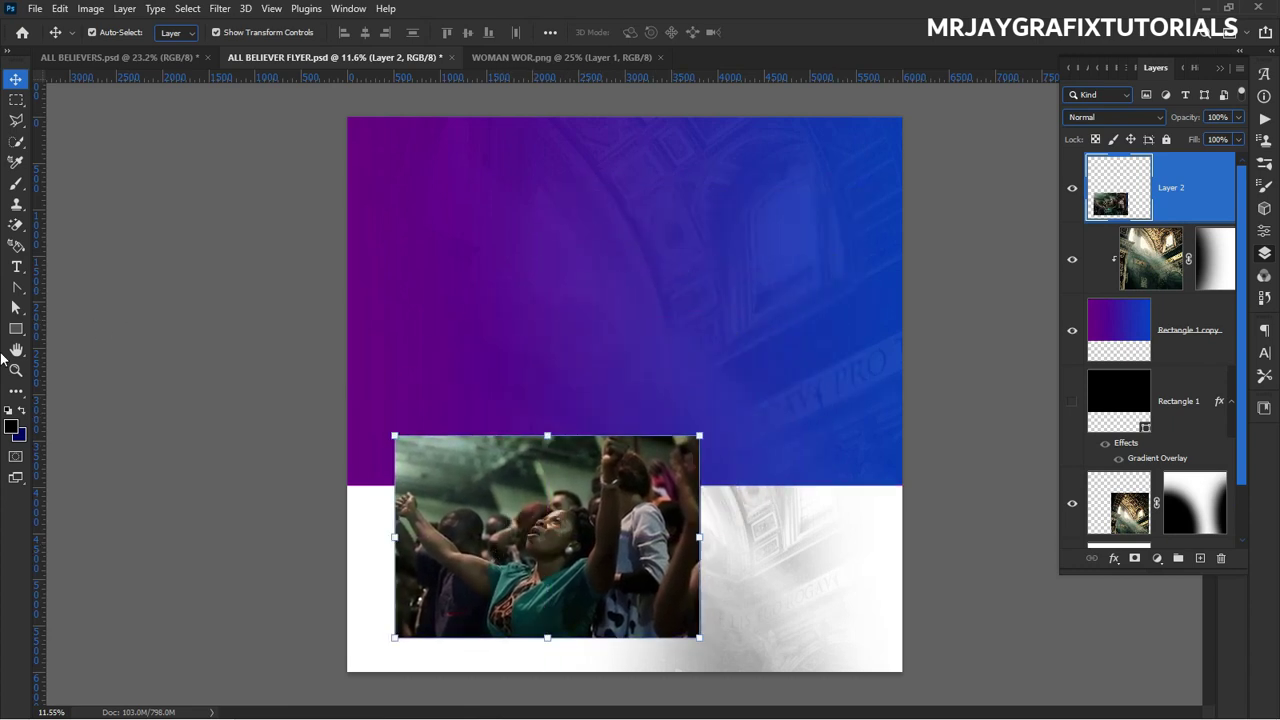
Draw a thin circle frame about 2197 px wide from the all shapes set on the blue area, and shift it slightly up and left.
click(16, 329)
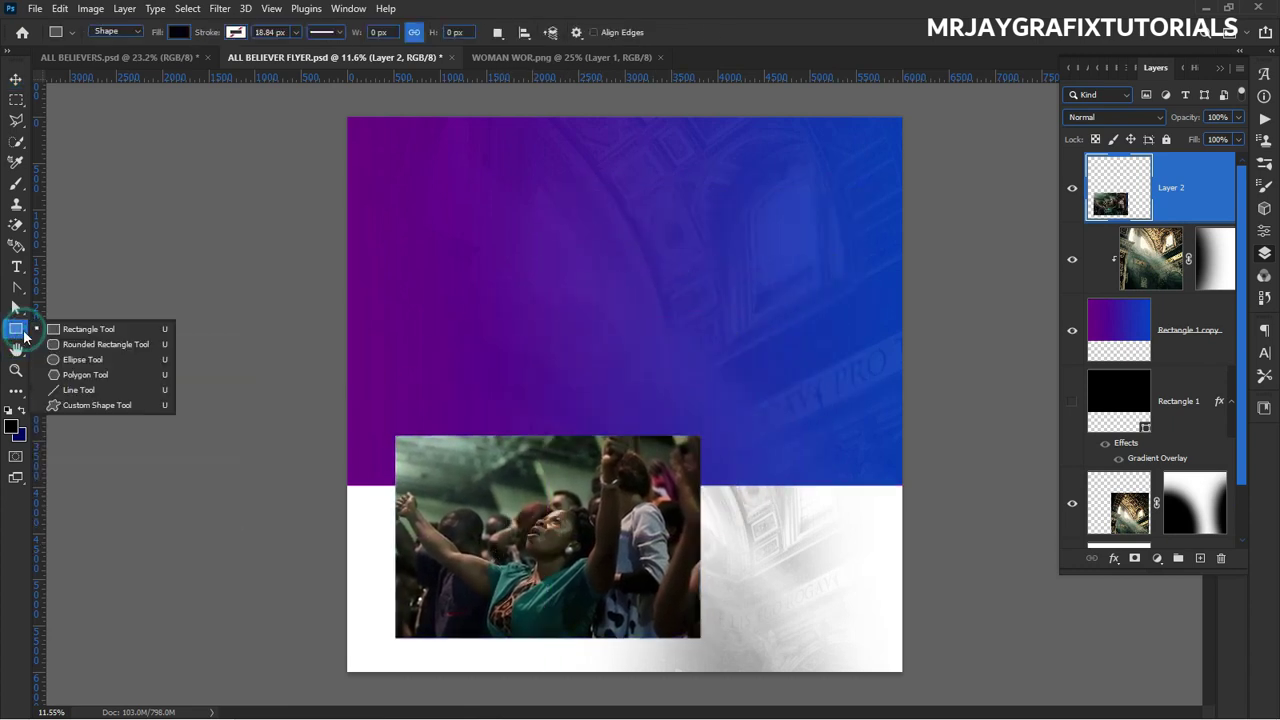
click(99, 405)
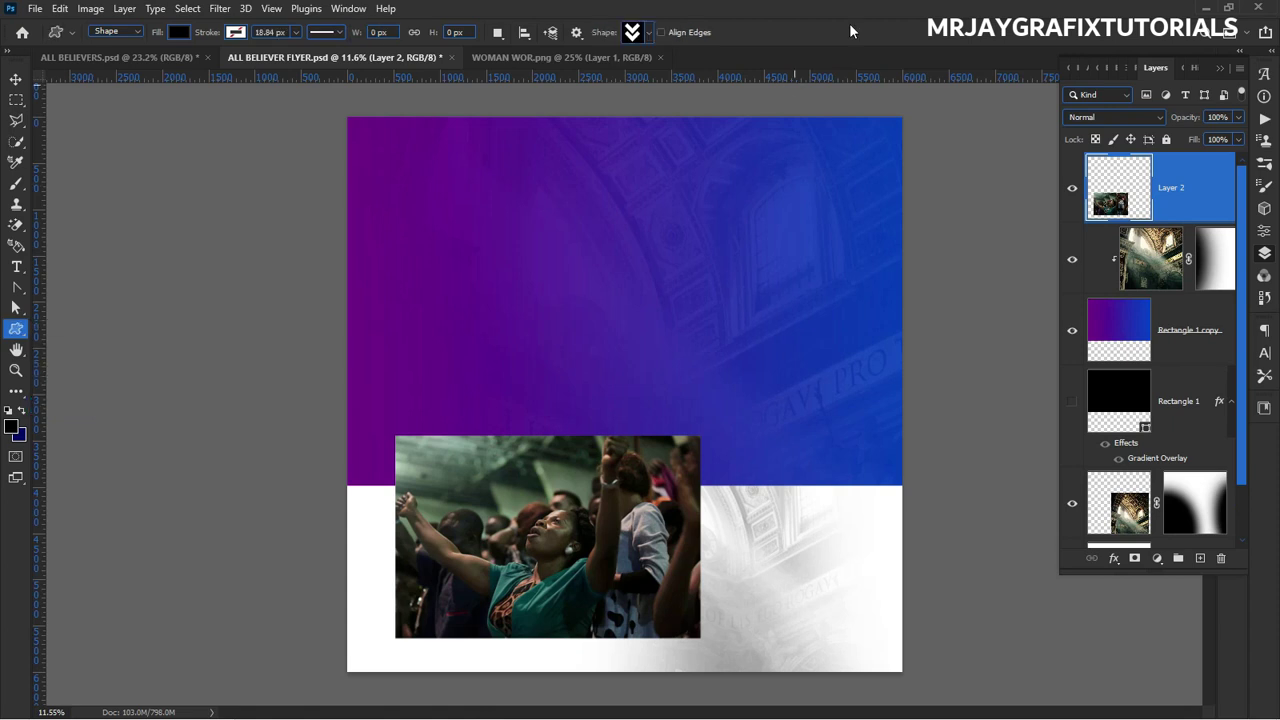
click(645, 35)
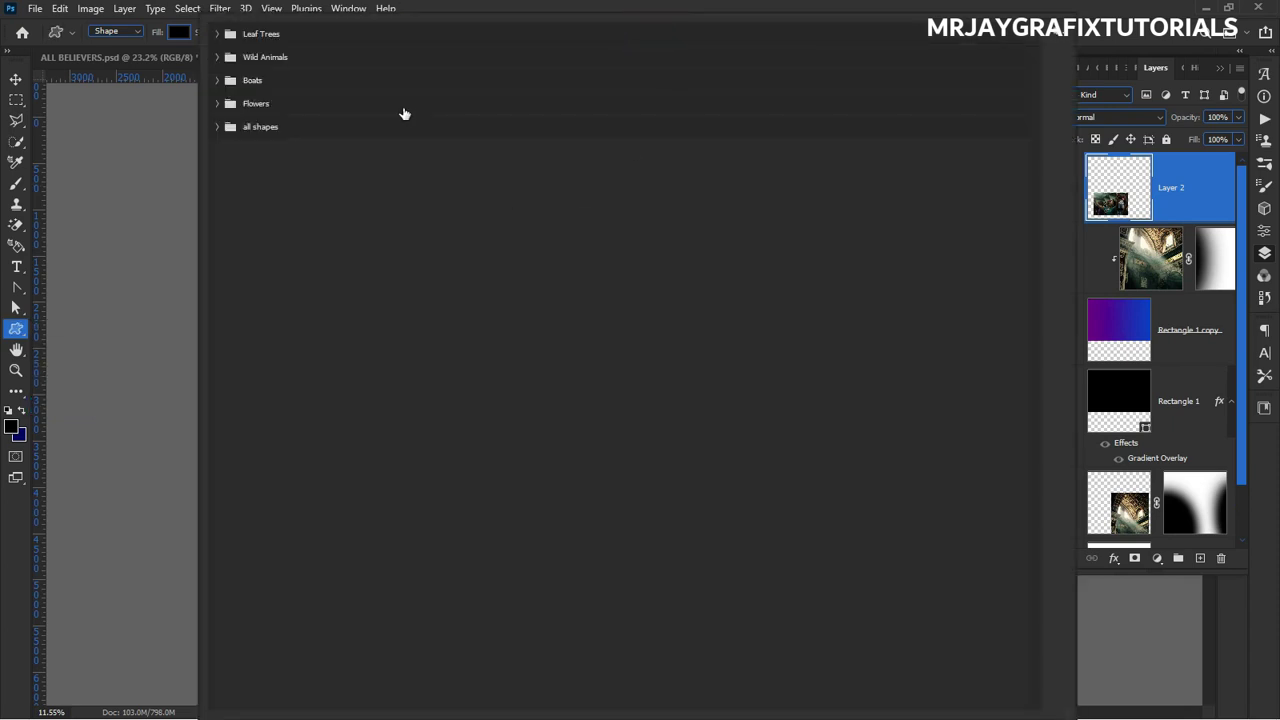
click(214, 128)
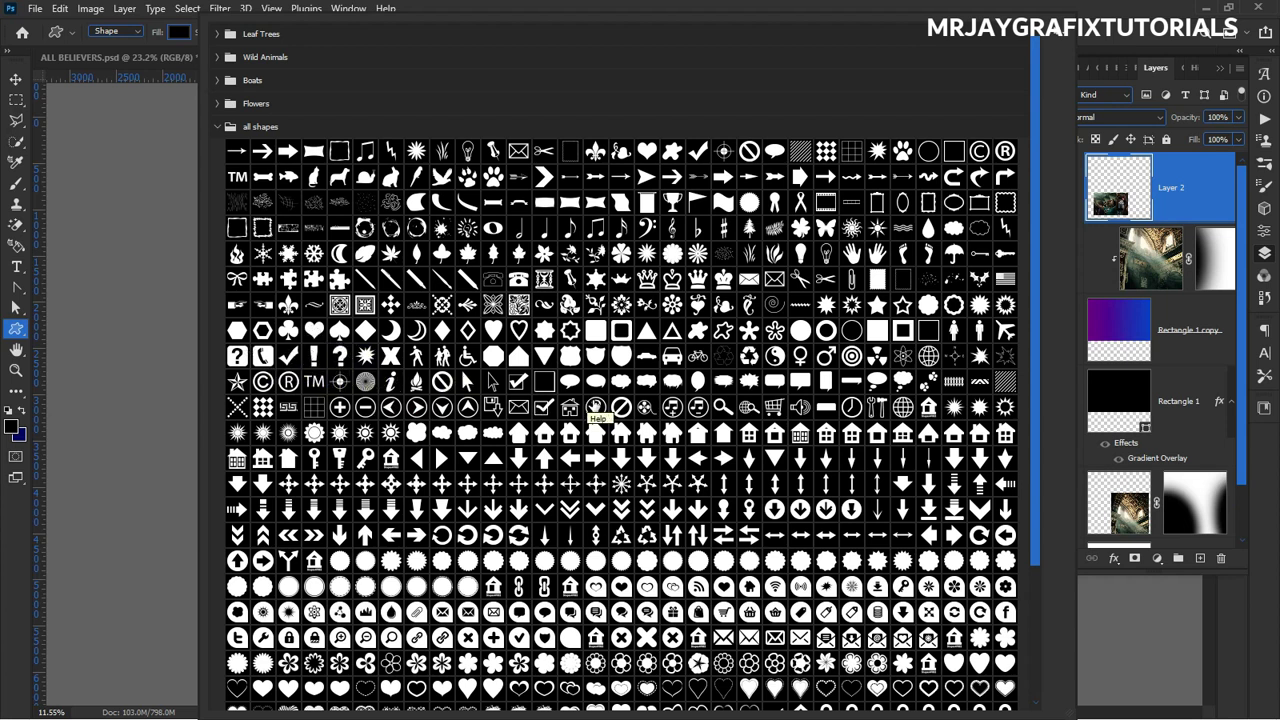
click(849, 332)
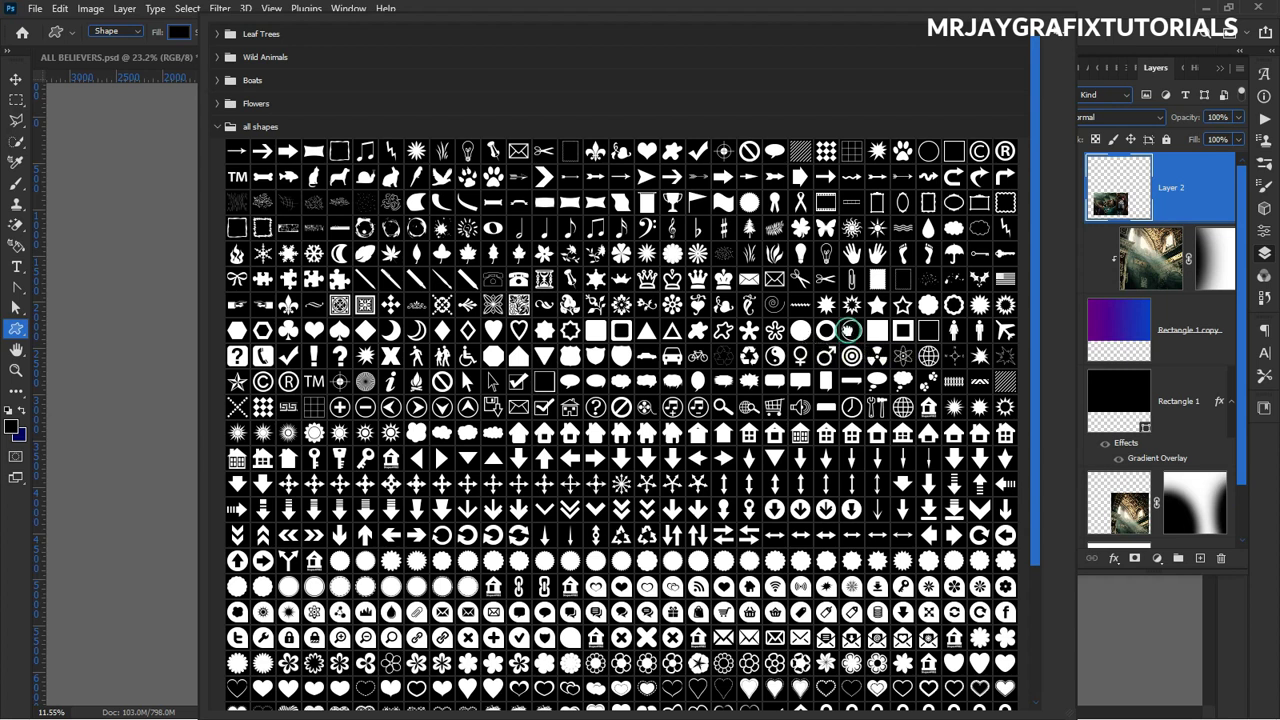
click(15, 79)
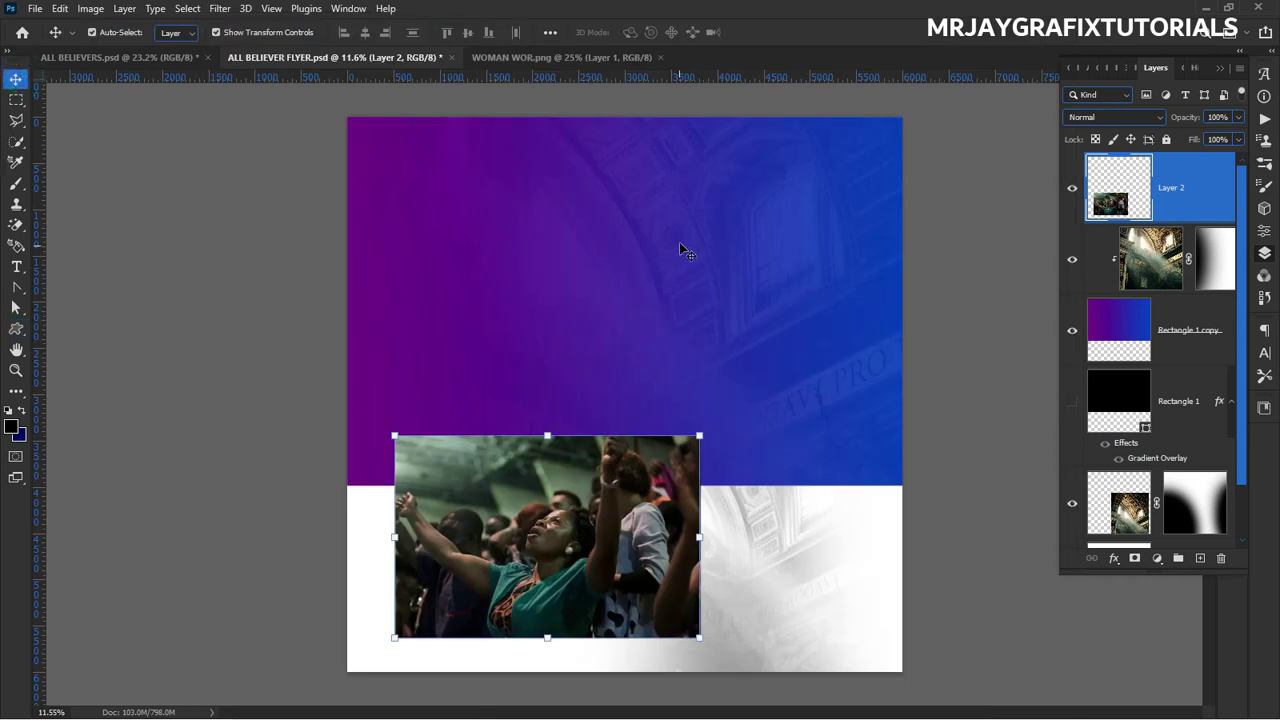
click(16, 328)
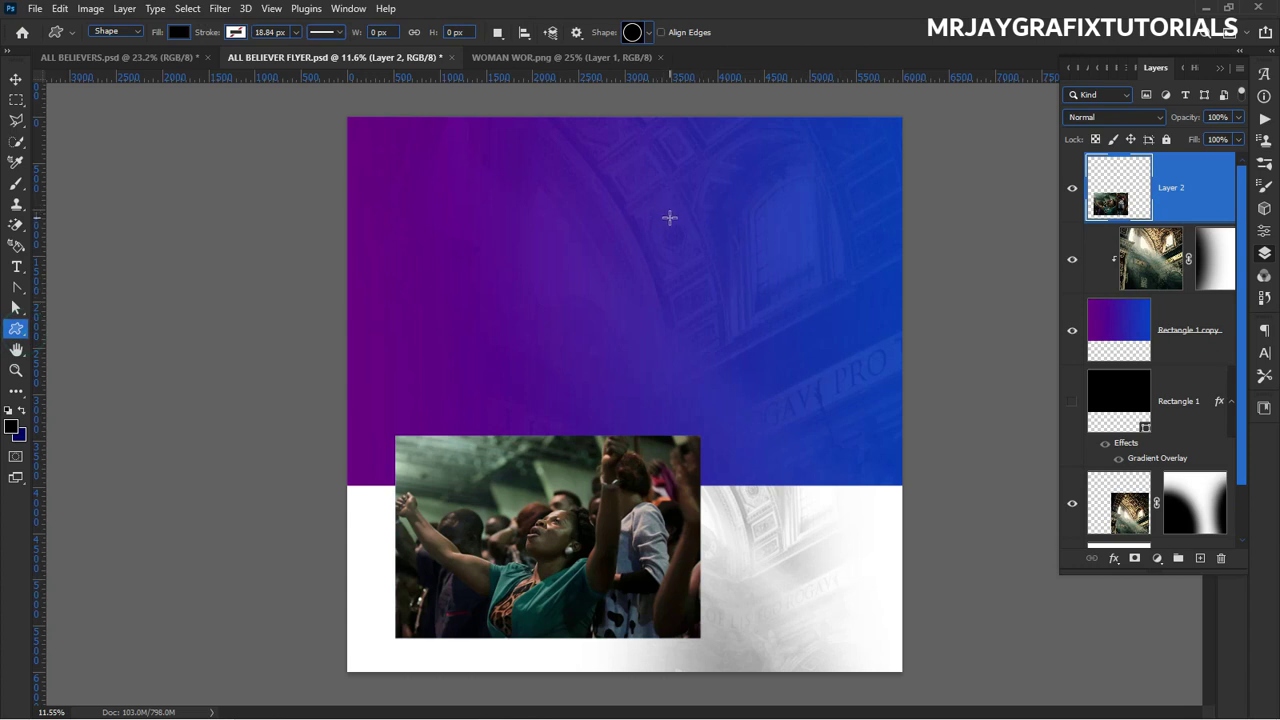
drag(681, 205, 884, 480)
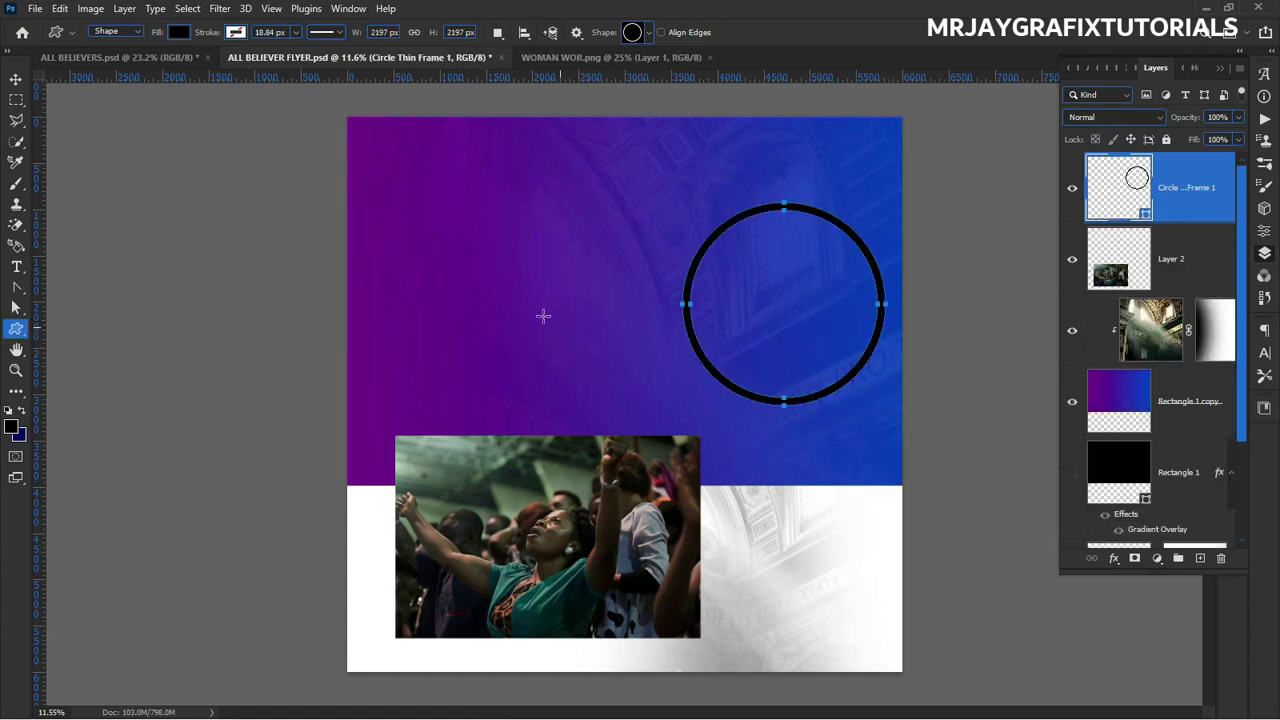
click(16, 79)
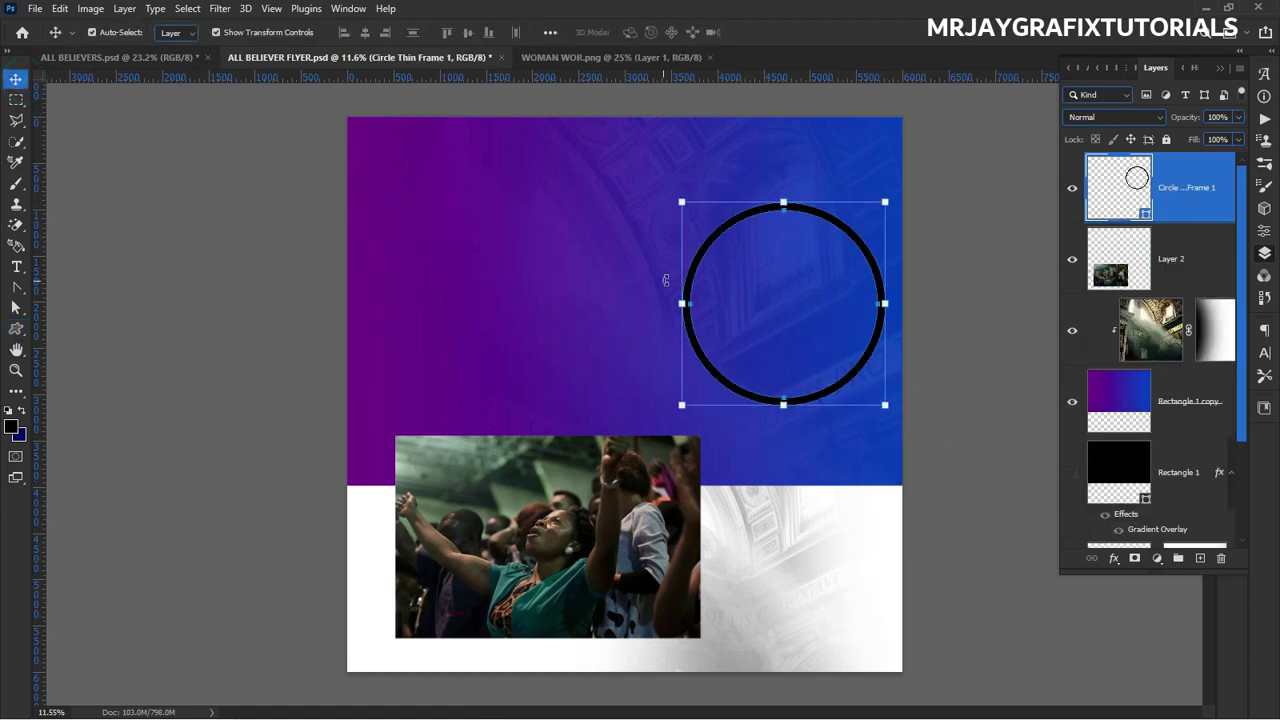
drag(696, 270, 649, 240)
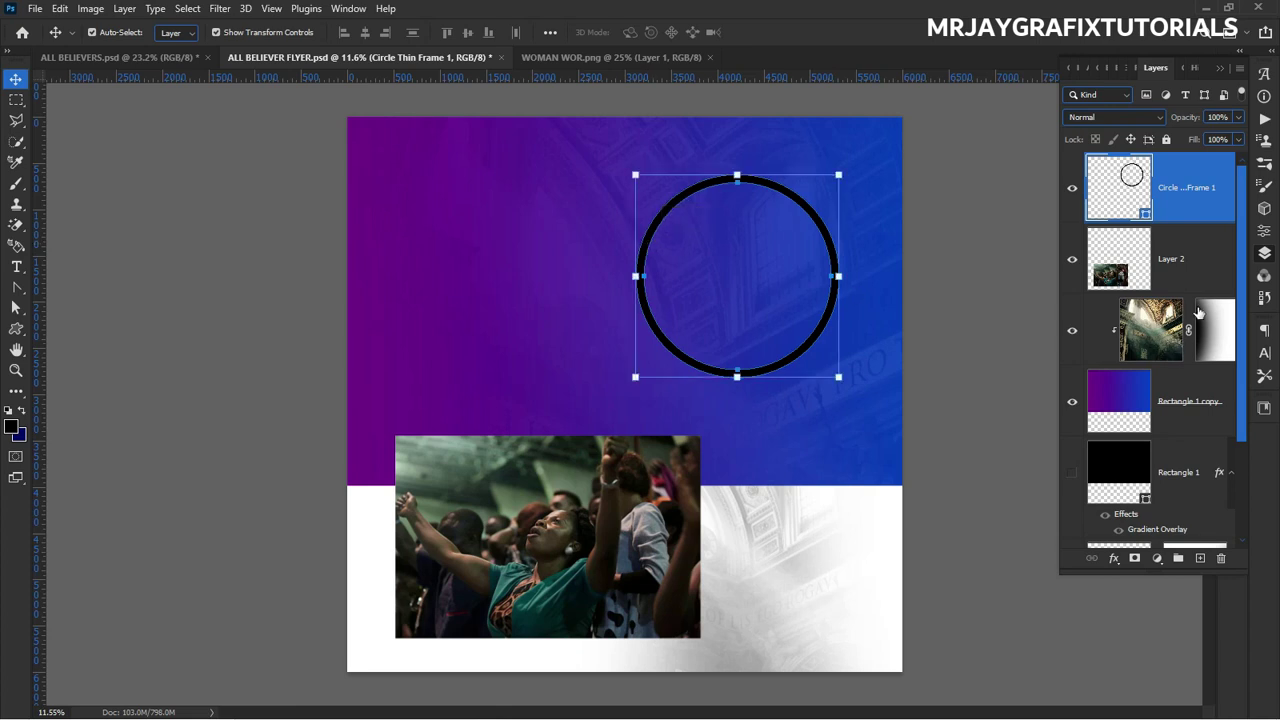
Recolour the black circle frame to a pale yellow fill.
double_click(1143, 216)
click(869, 335)
click(848, 287)
click(1077, 475)
drag(1077, 475, 1070, 464)
mouse_move(955, 304)
mouse_down()
mouse_move(956, 274)
mouse_move(935, 278)
mouse_move(1043, 315)
mouse_move(1054, 300)
mouse_move(850, 288)
mouse_move(980, 283)
mouse_move(953, 274)
mouse_move(940, 286)
mouse_up()
click(1221, 289)
key(v)
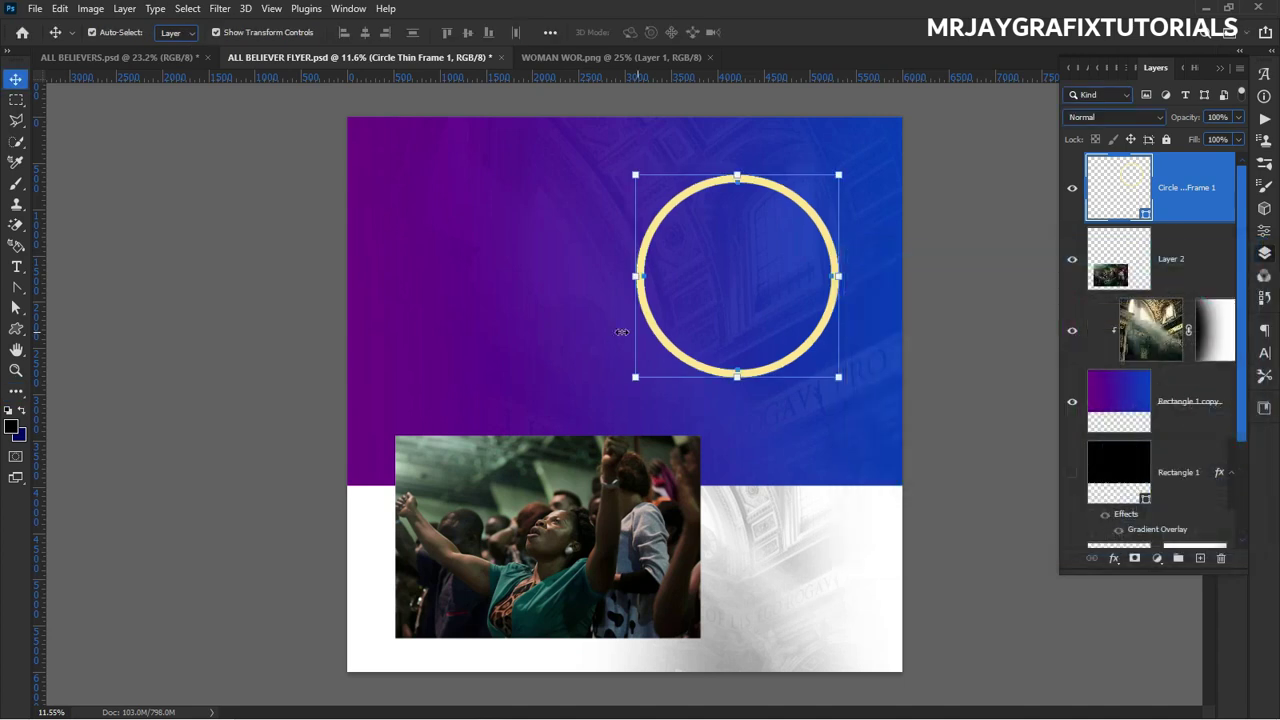
Rasterize the pale yellow circle frame layer.
click(106, 238)
click(646, 265)
right_click(1189, 177)
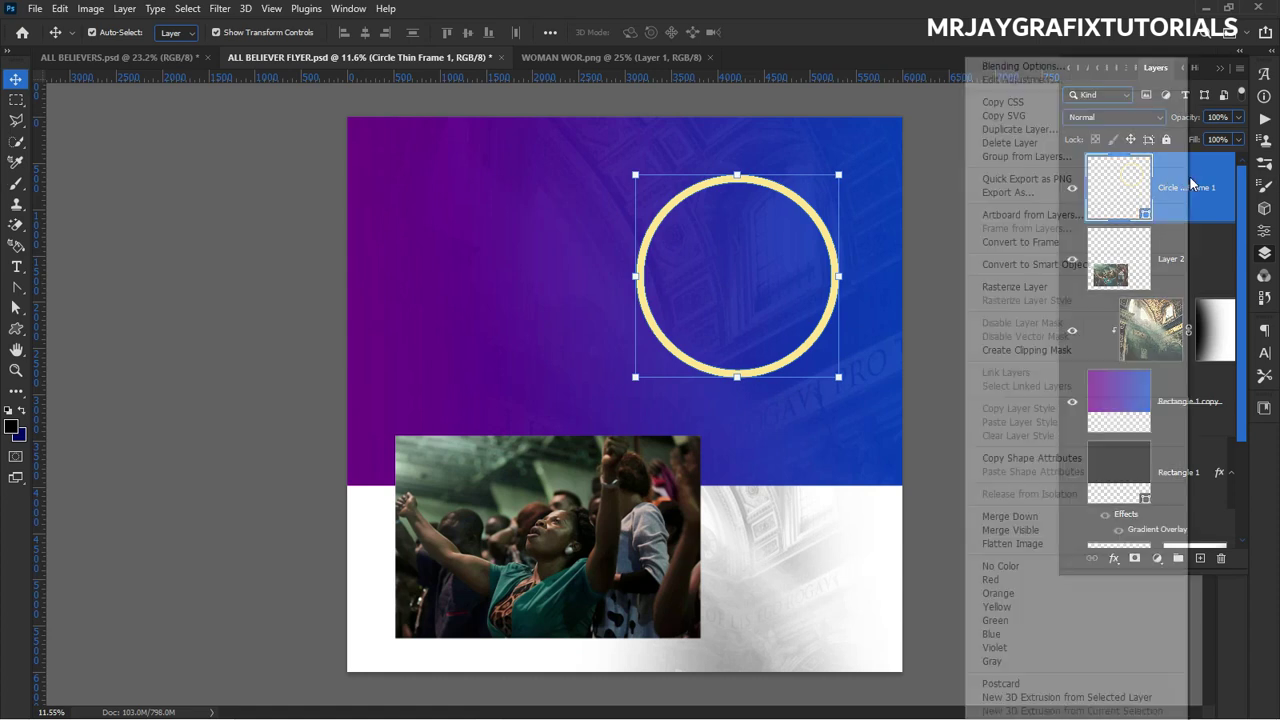
click(1014, 287)
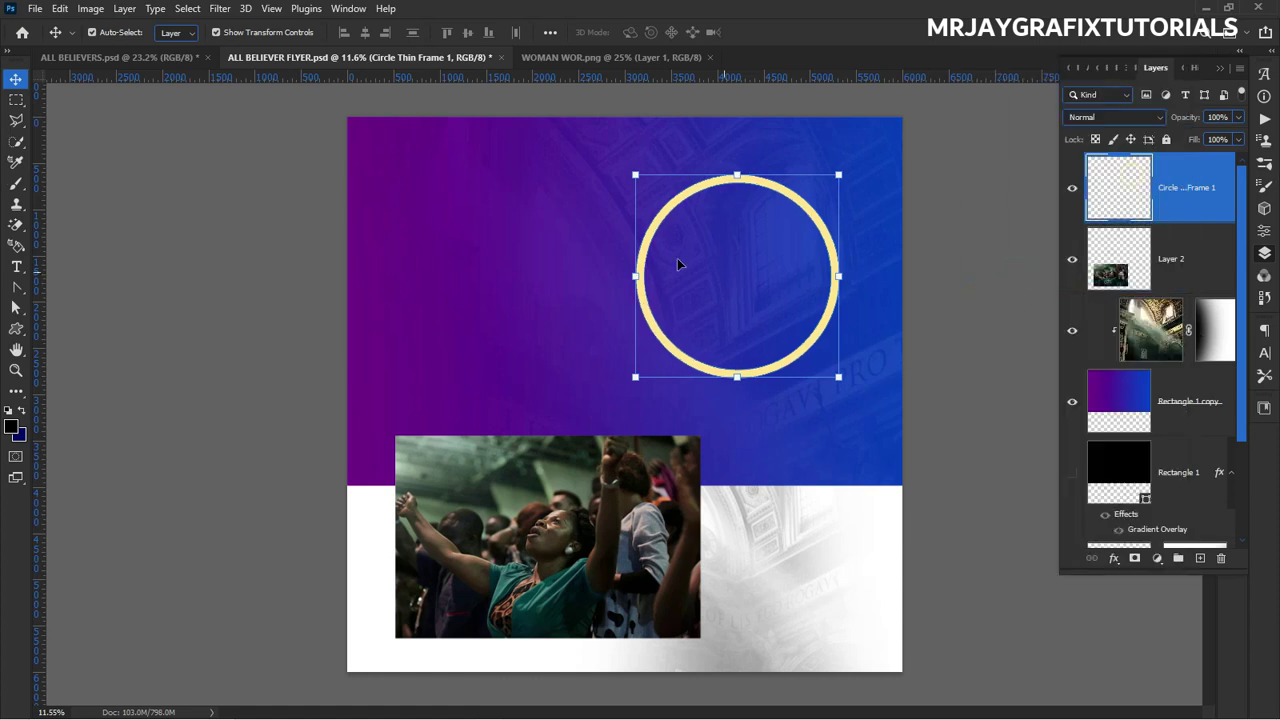
Apply a Gaussian Blur with a radius of about 104.3 pixels to the circle frame.
click(220, 9)
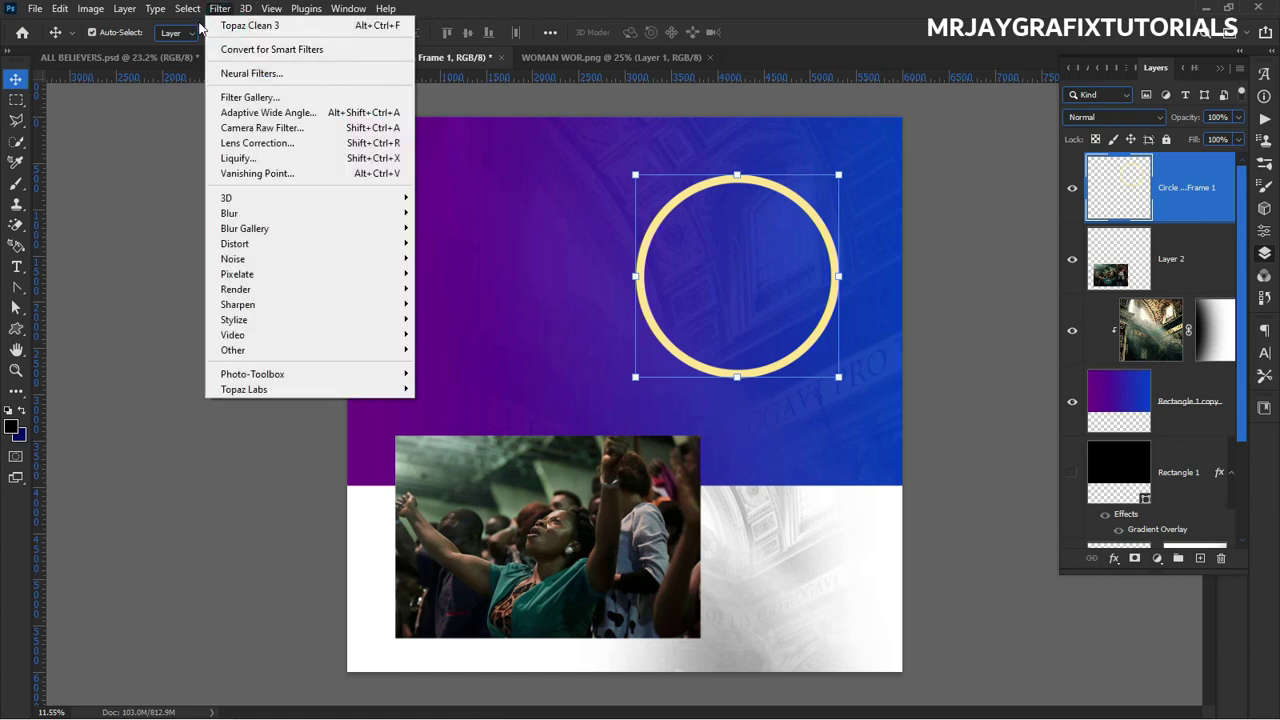
click(220, 9)
click(220, 9)
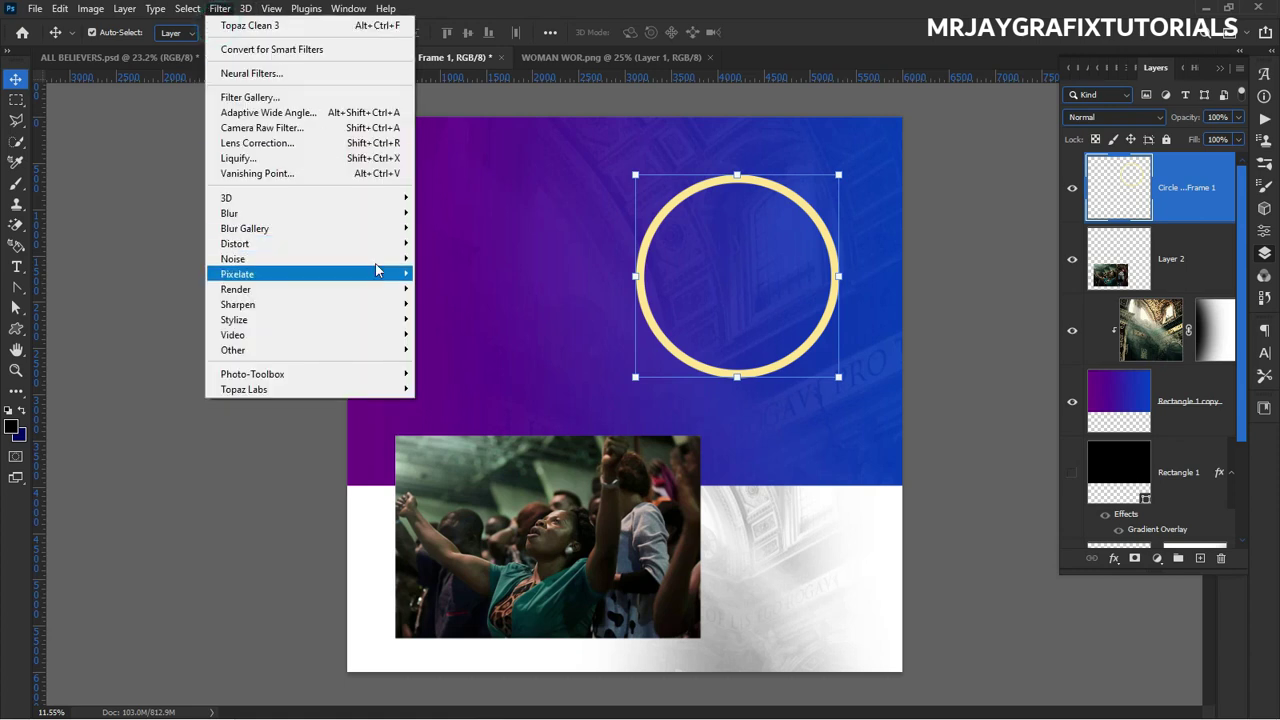
mouse_move(395, 213)
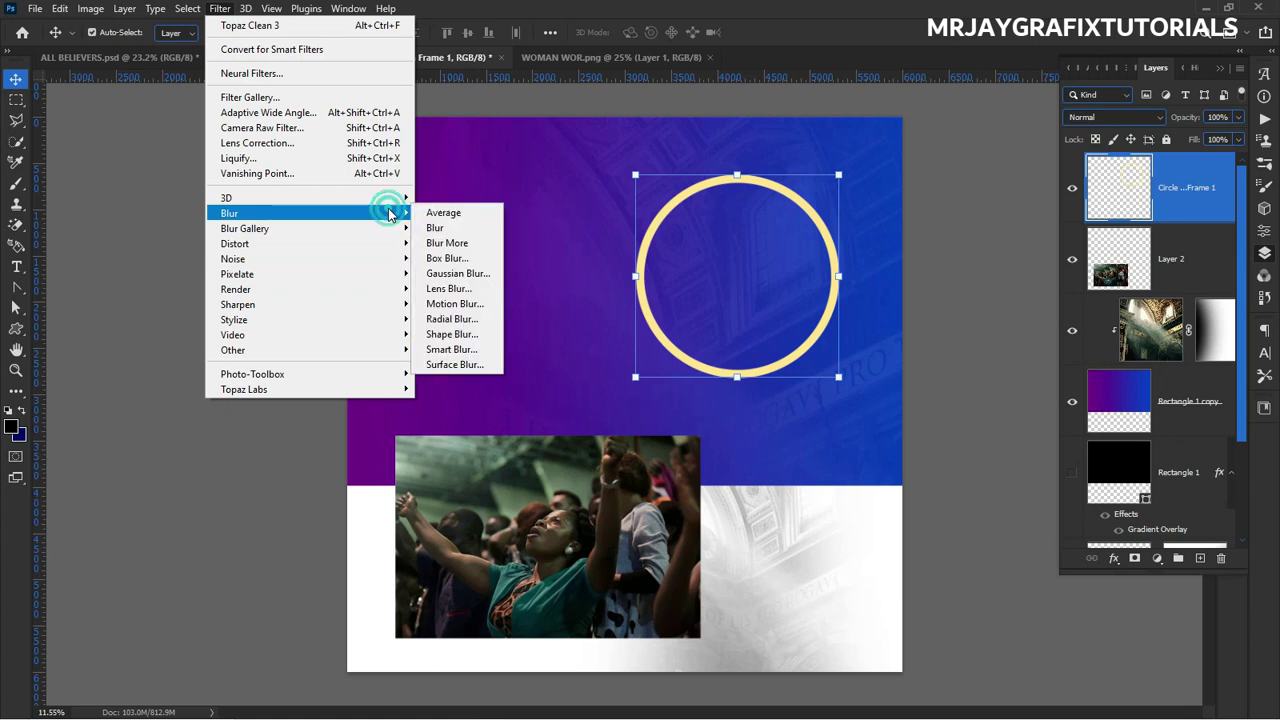
click(475, 274)
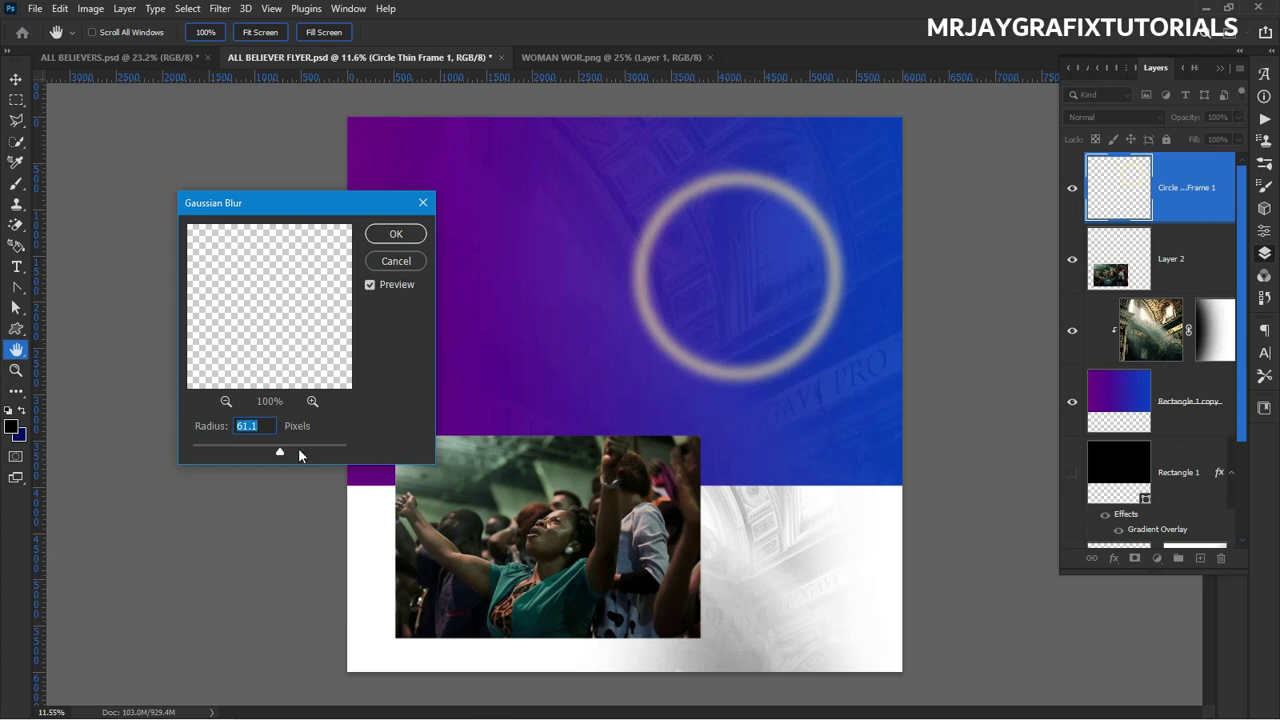
click(299, 452)
click(292, 452)
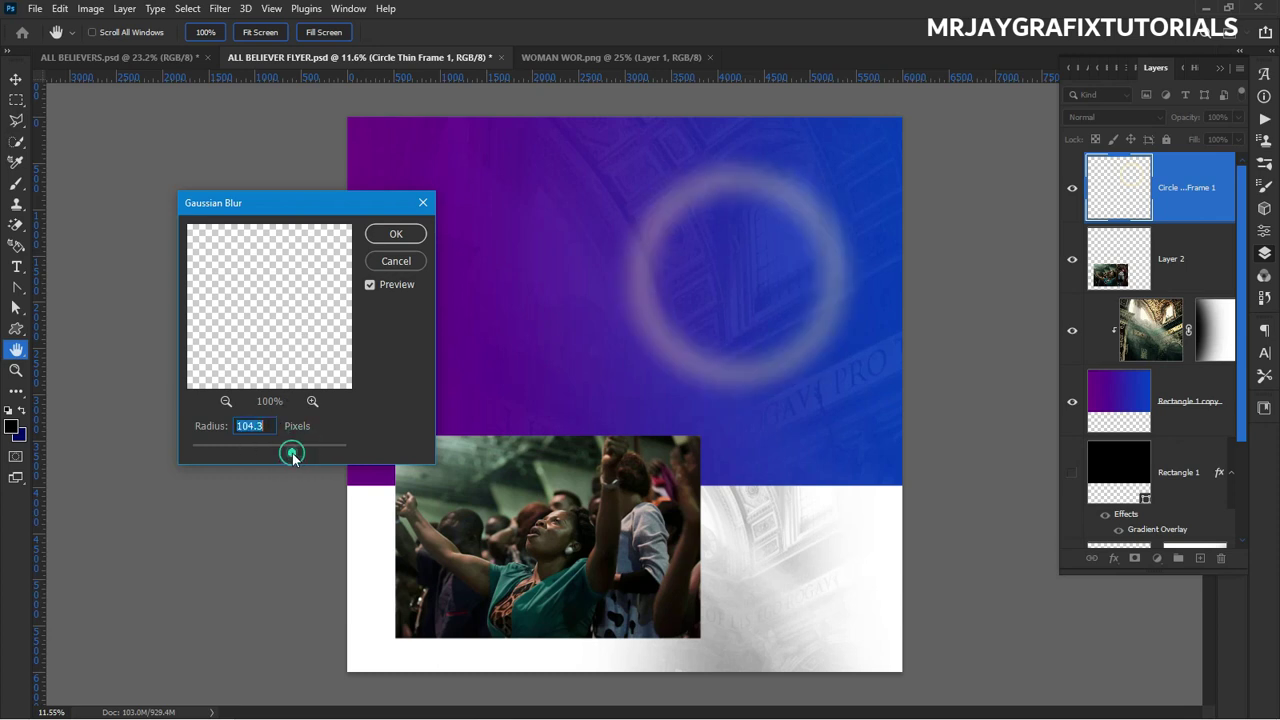
click(396, 234)
Move the crowd photo to the upper right so the woman sits centred behind the blurred ring.
click(281, 363)
scroll(690, 300, up, 2)
drag(576, 590, 578, 426)
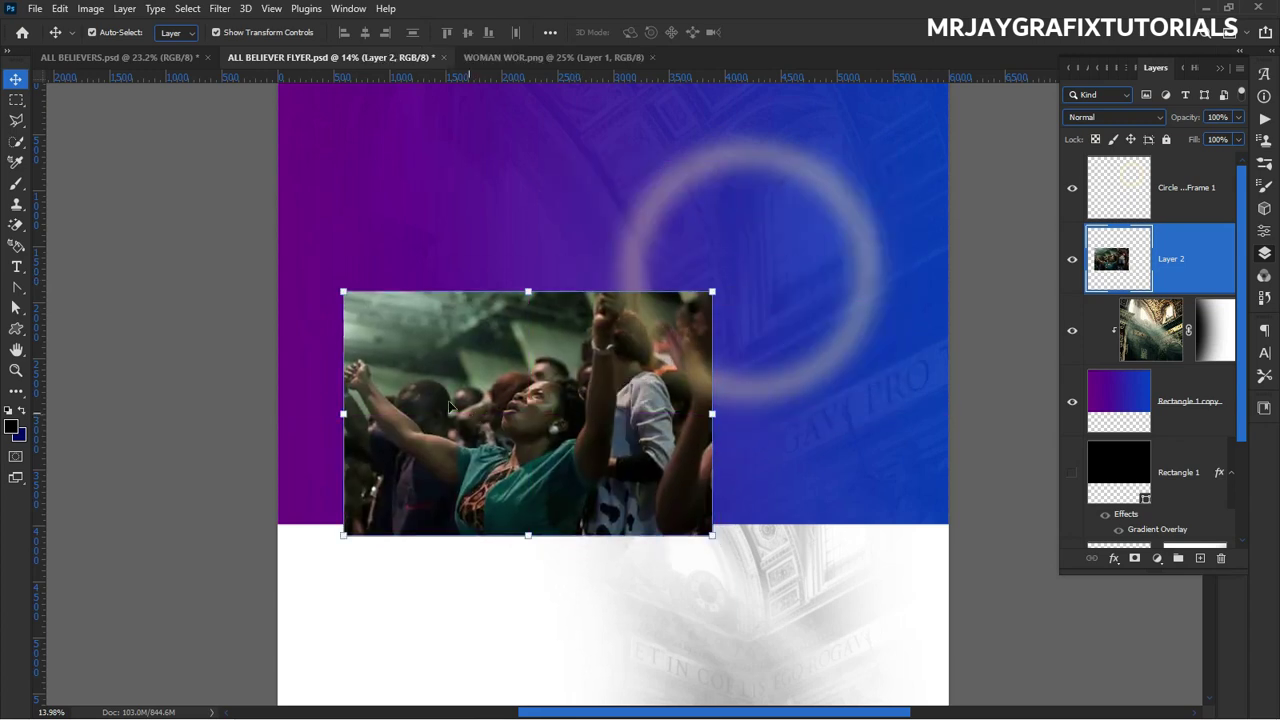
click(815, 189)
drag(489, 372, 672, 253)
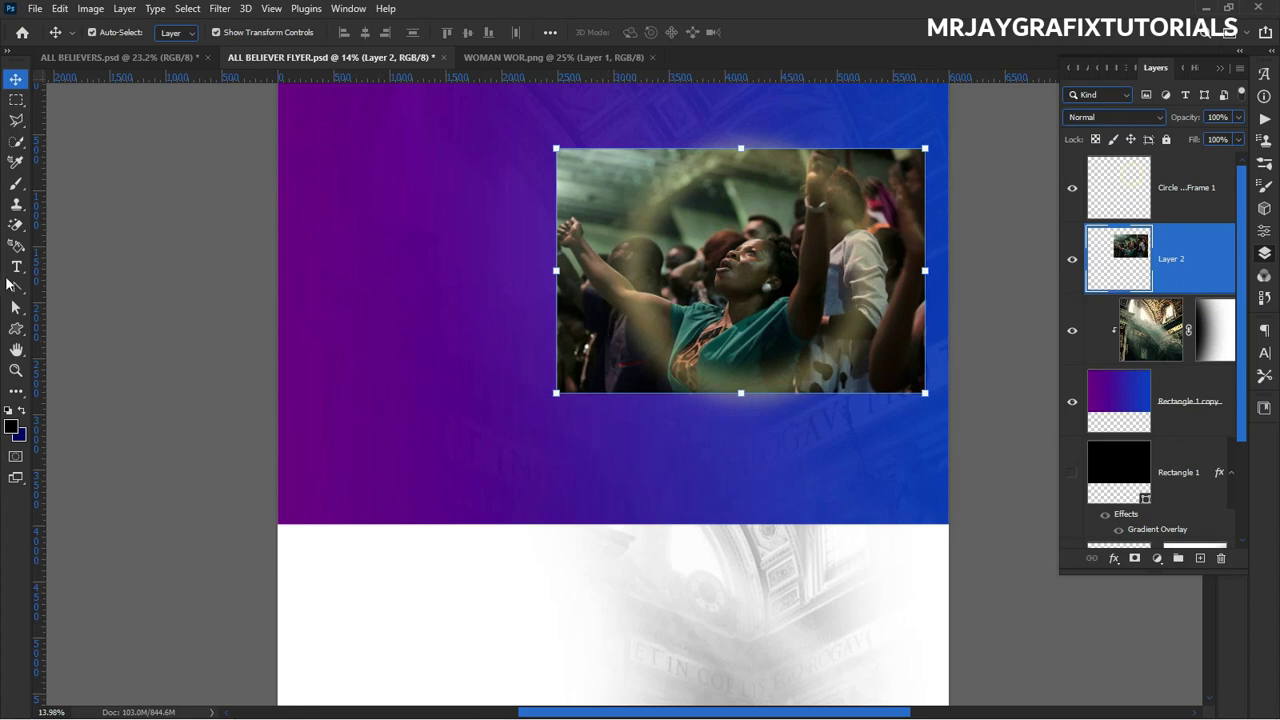
Make a circular Elliptical Marquee selection around the woman on the crowd photo, matching the blurred ring.
click(16, 100)
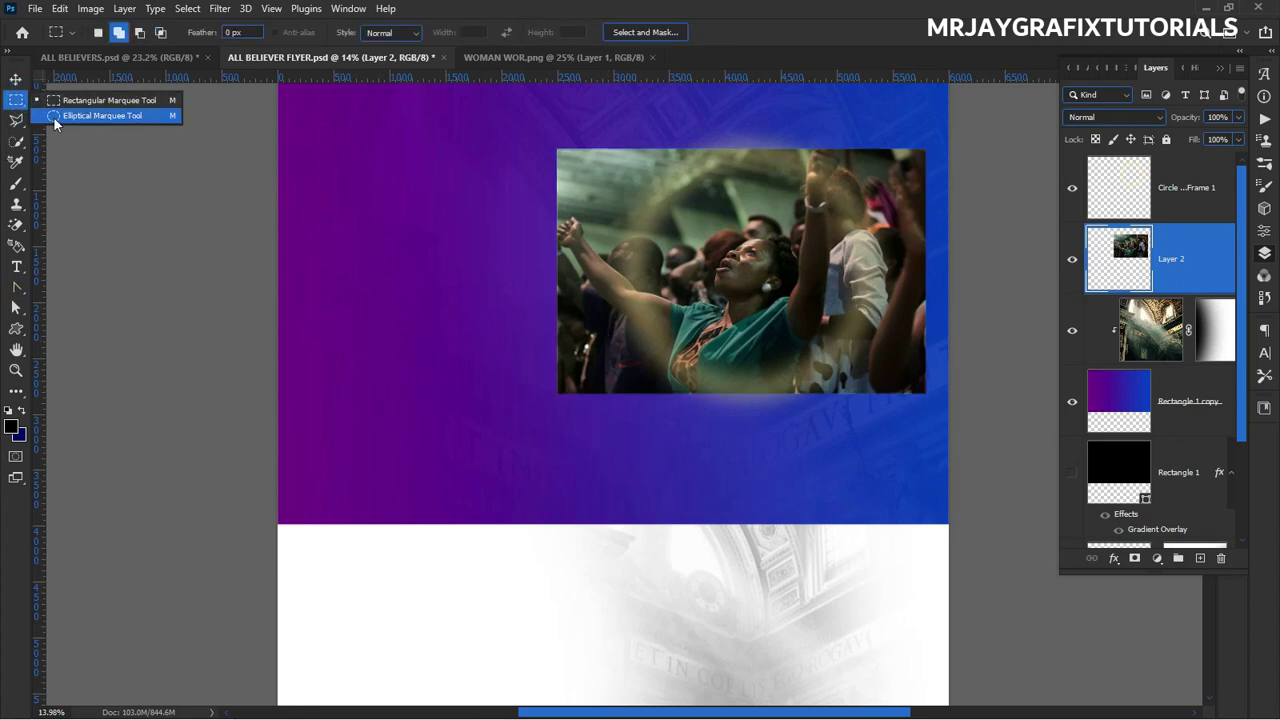
click(107, 117)
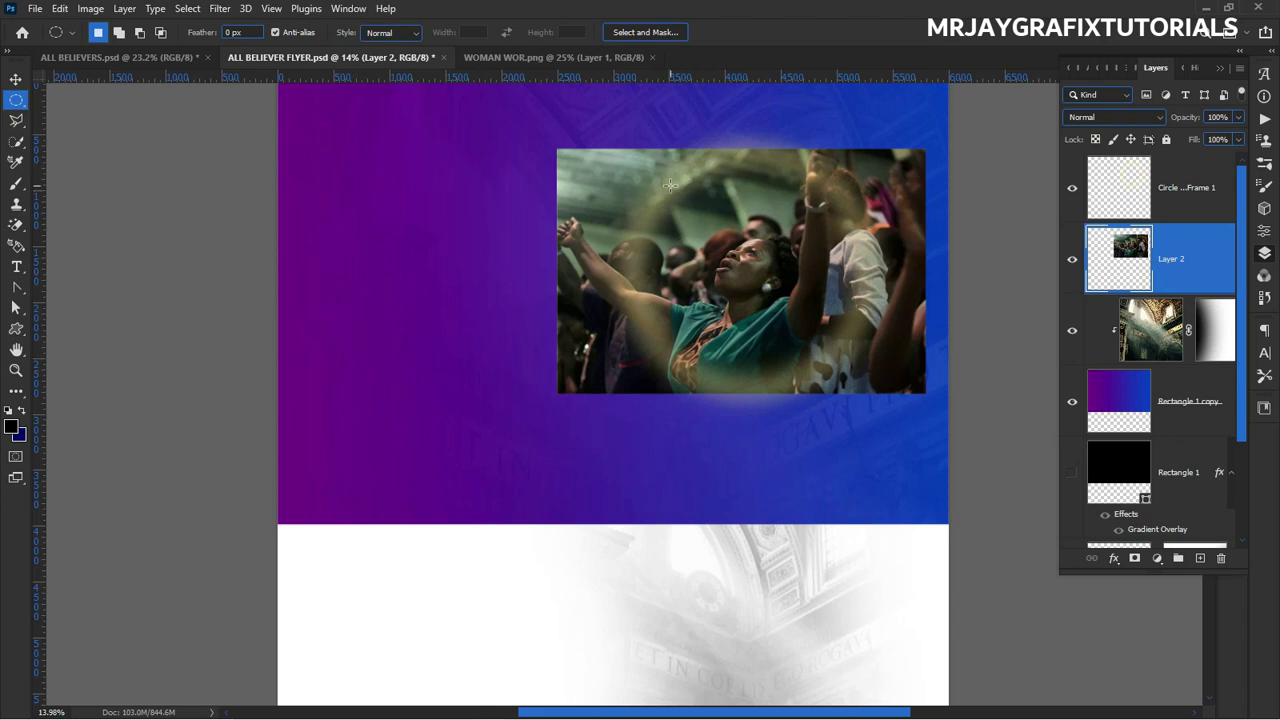
drag(642, 157, 878, 482)
drag(777, 370, 766, 366)
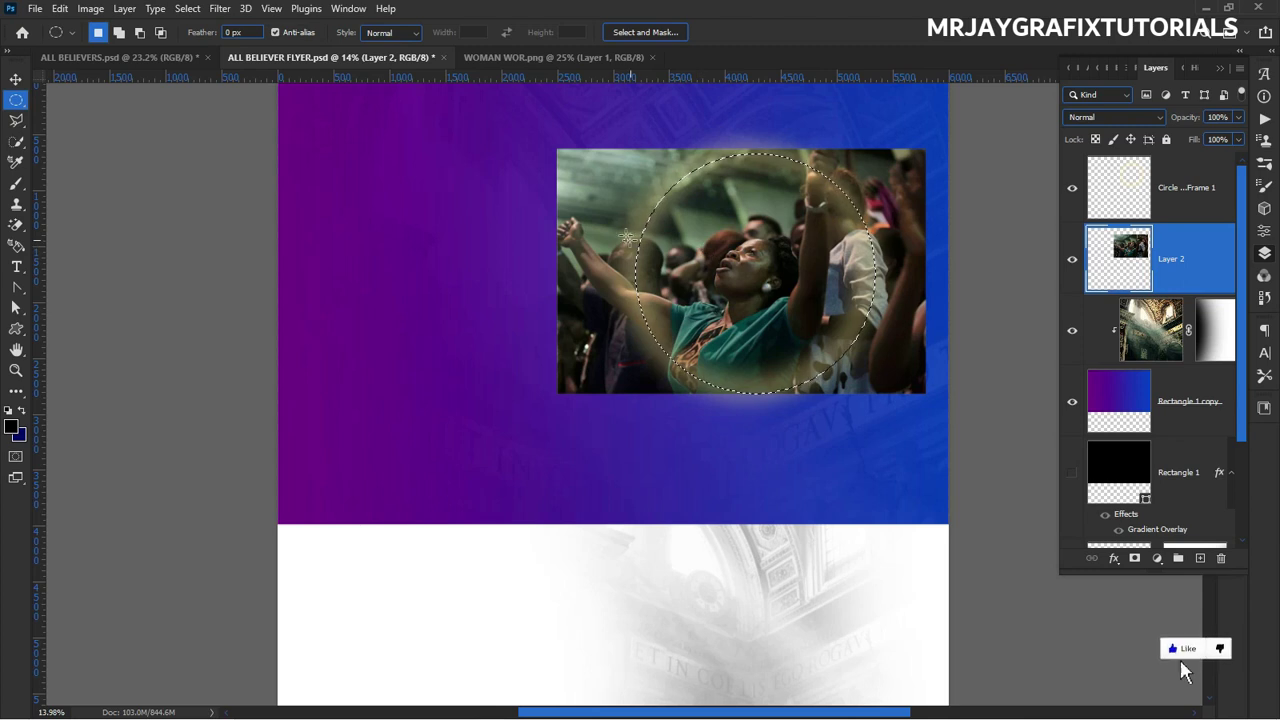
Invert the circular selection, delete the crowd photo outside the circle, and clear the selection.
click(187, 10)
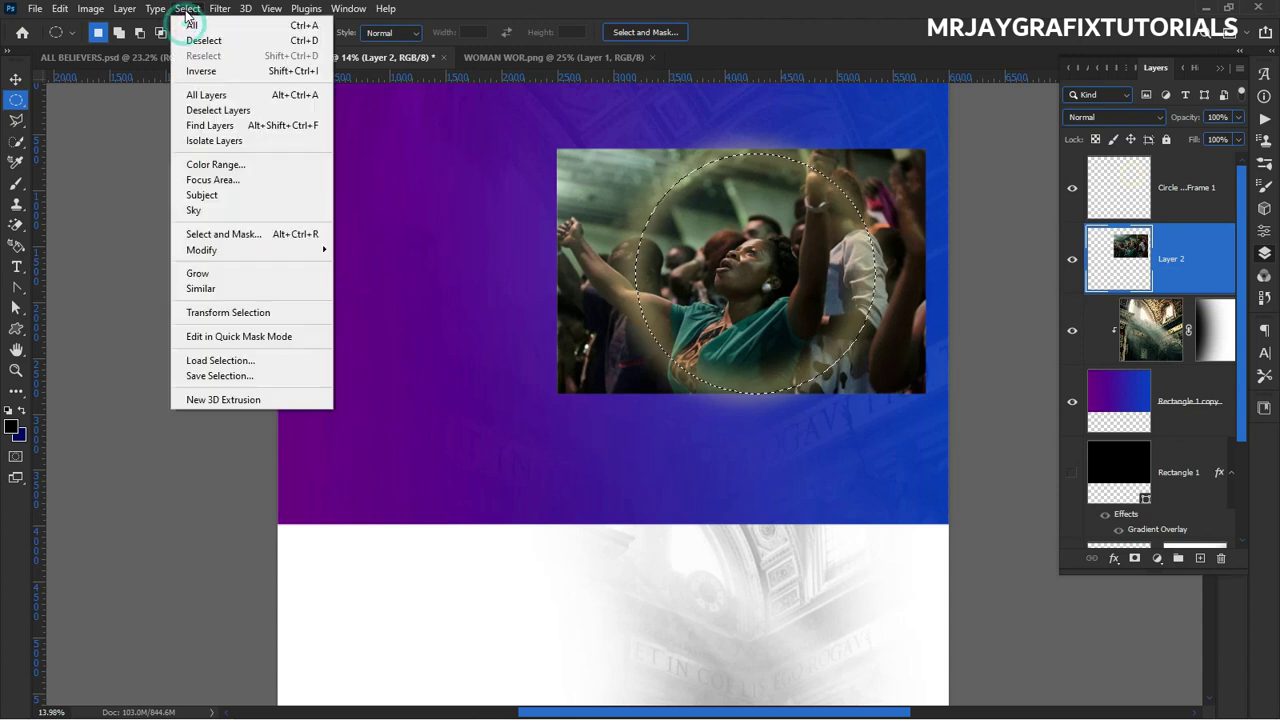
click(181, 10)
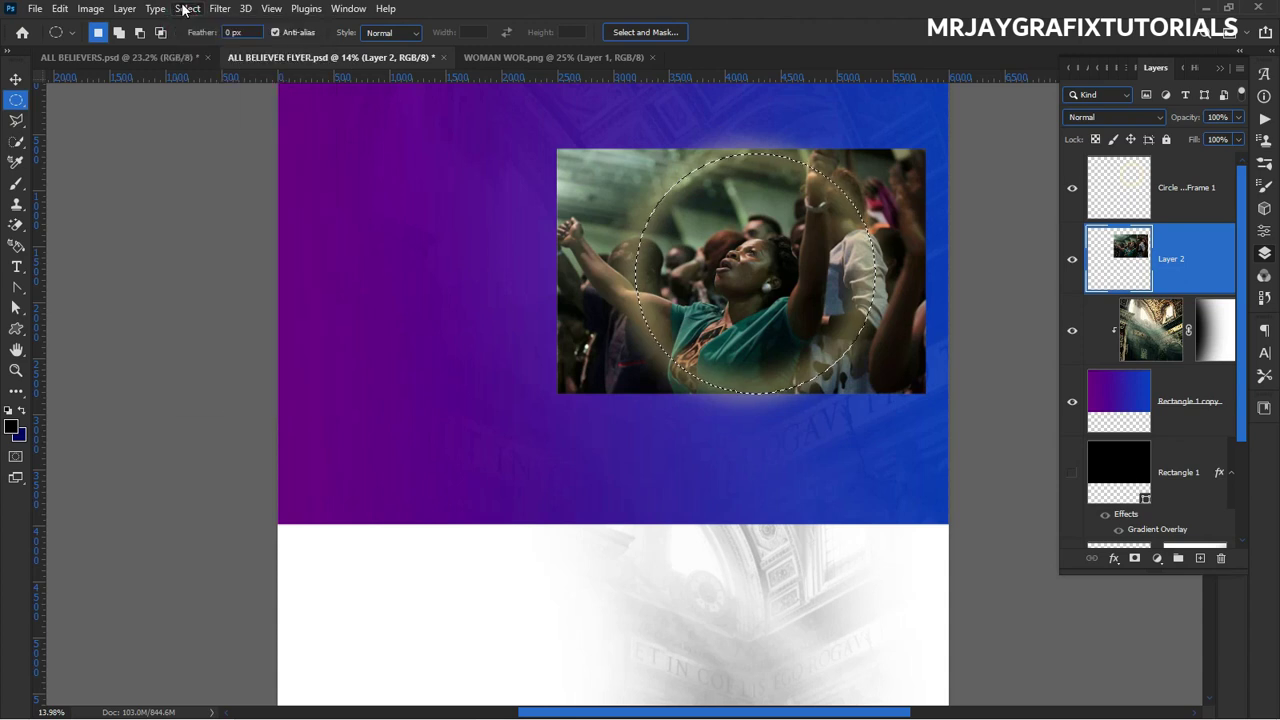
click(189, 10)
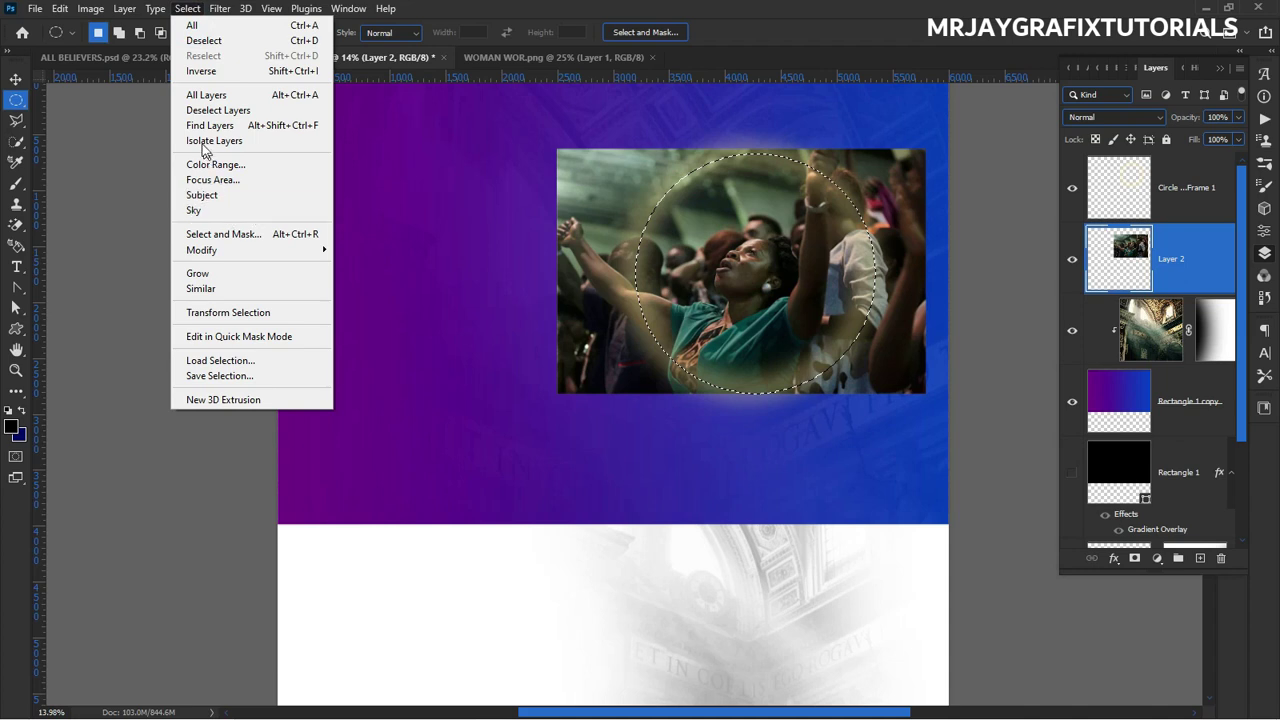
click(205, 71)
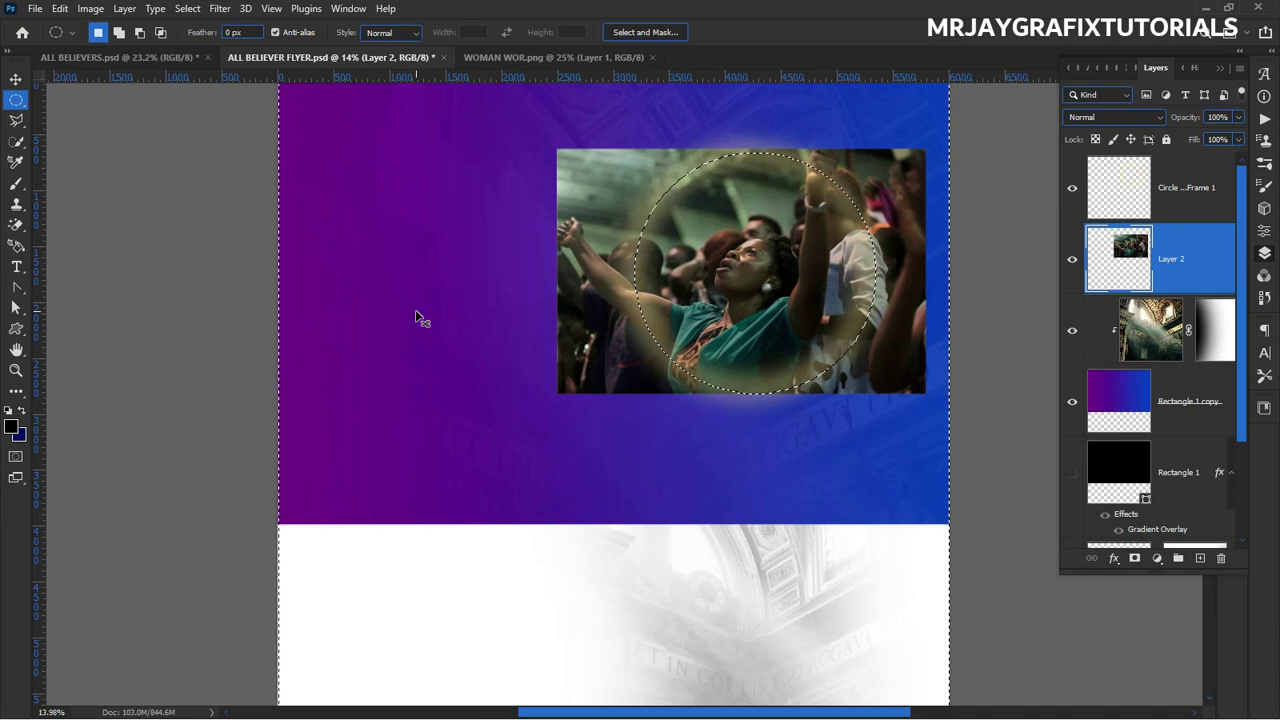
key(Delete)
key(ctrl+d)
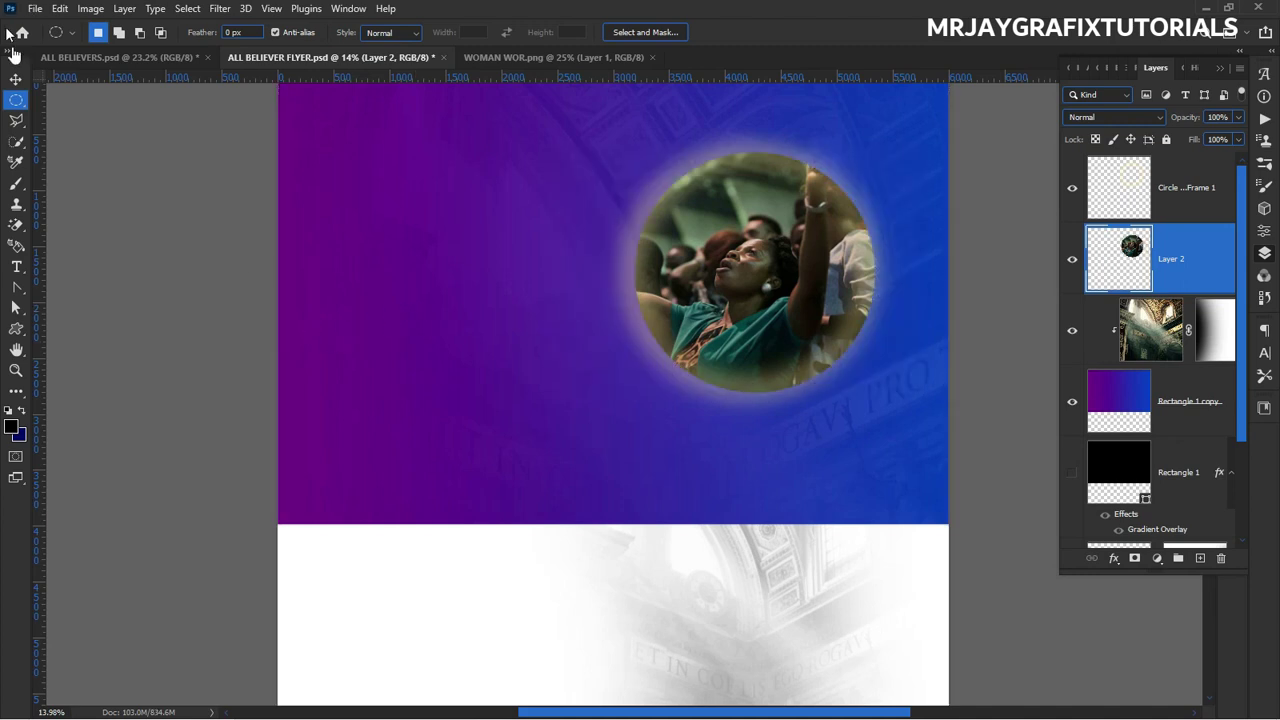
click(14, 76)
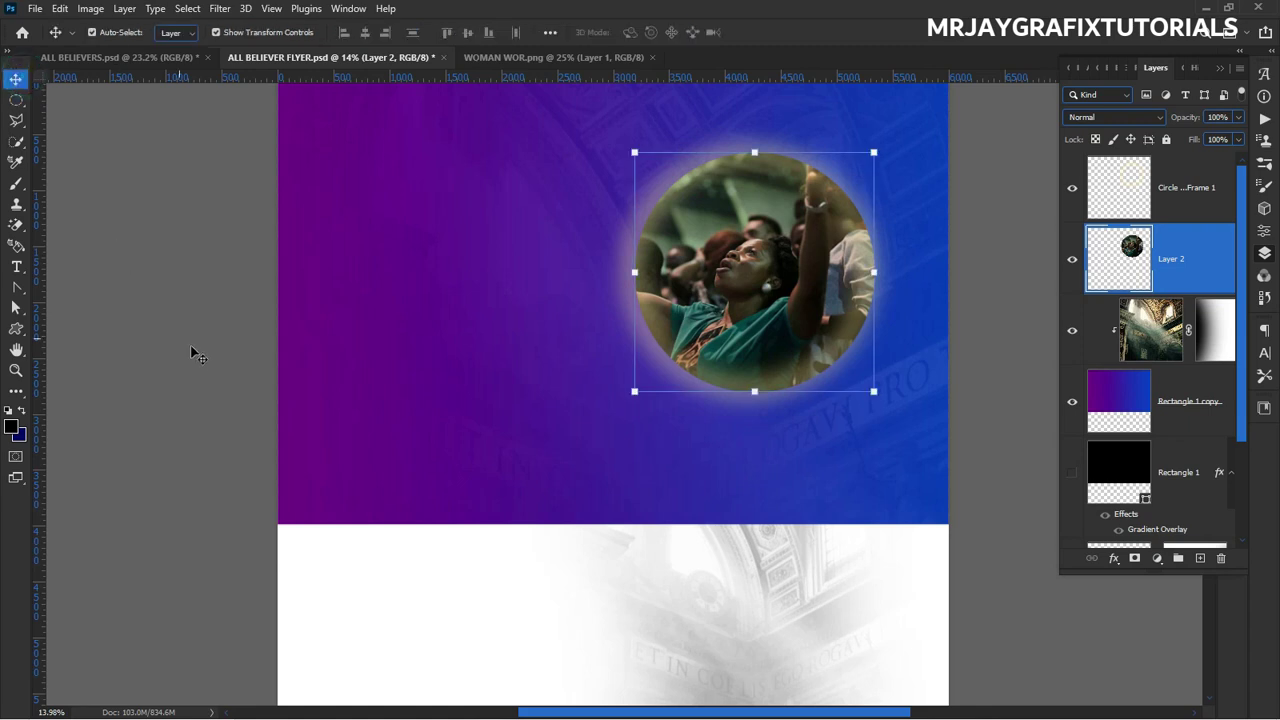
click(203, 209)
Blend the circular crowd photo with Screen mode at 66% opacity.
scroll(525, 340, down, 2)
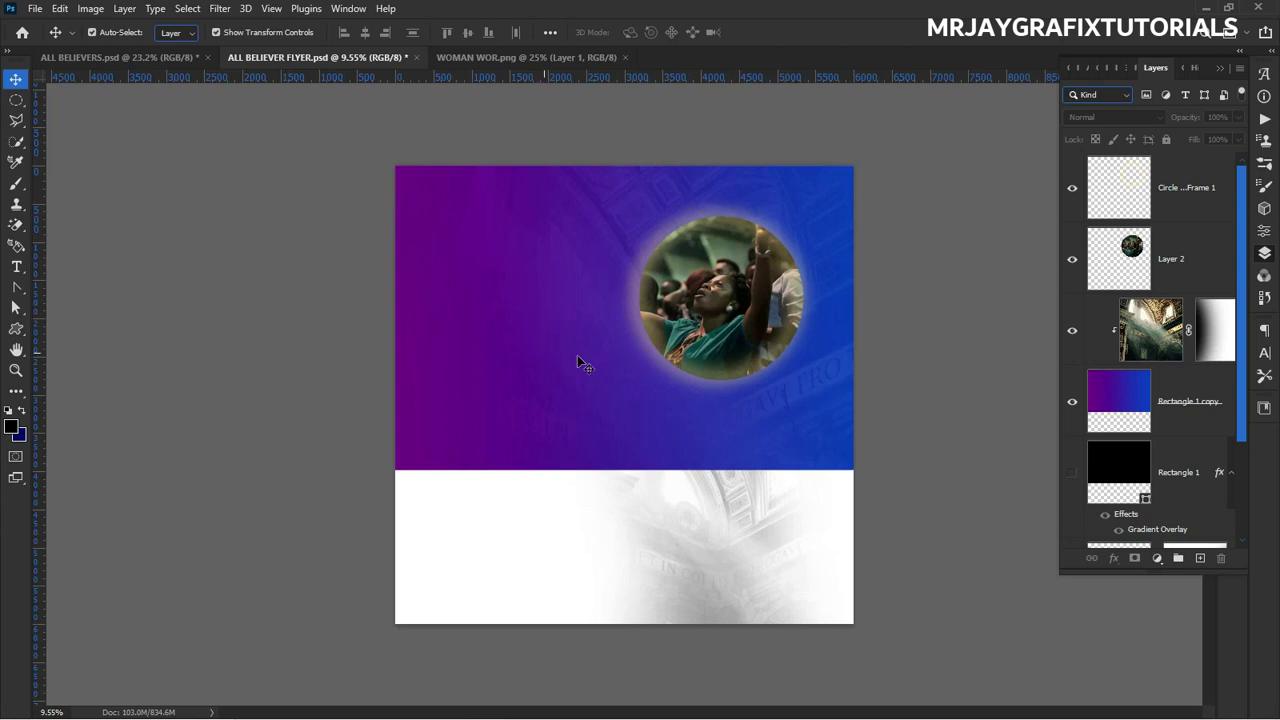
scroll(660, 335, up, 2)
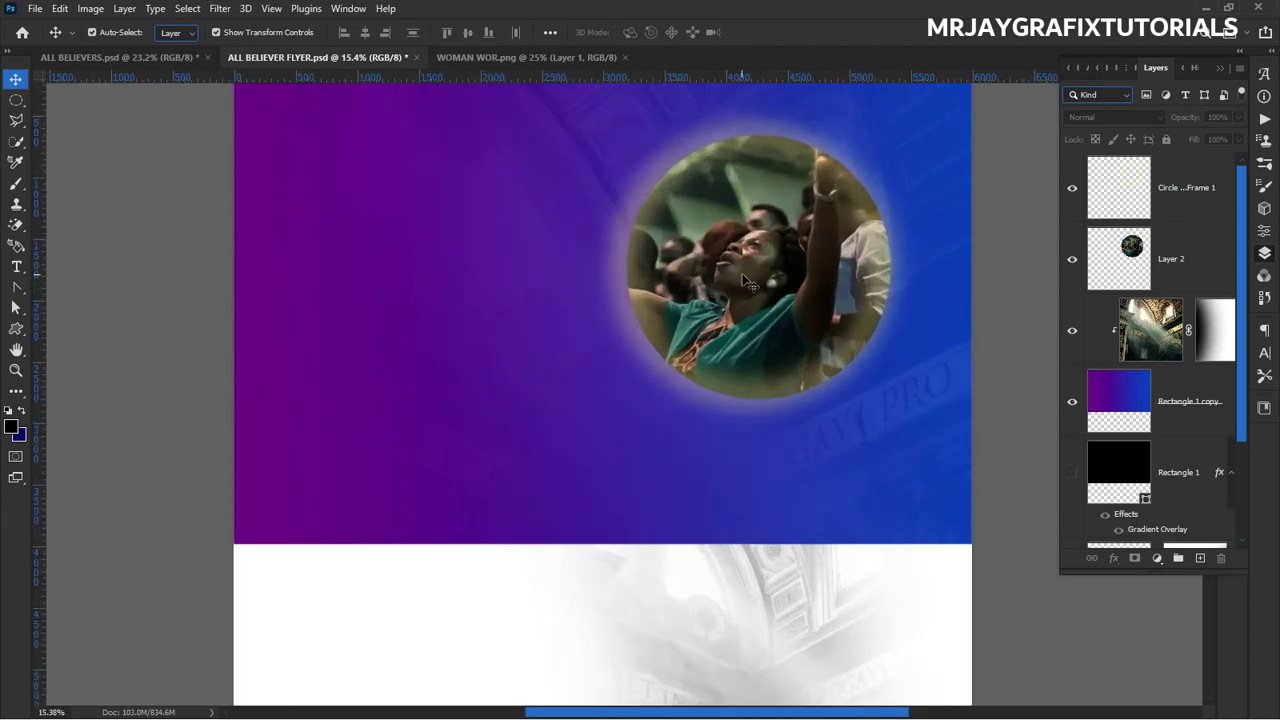
click(740, 270)
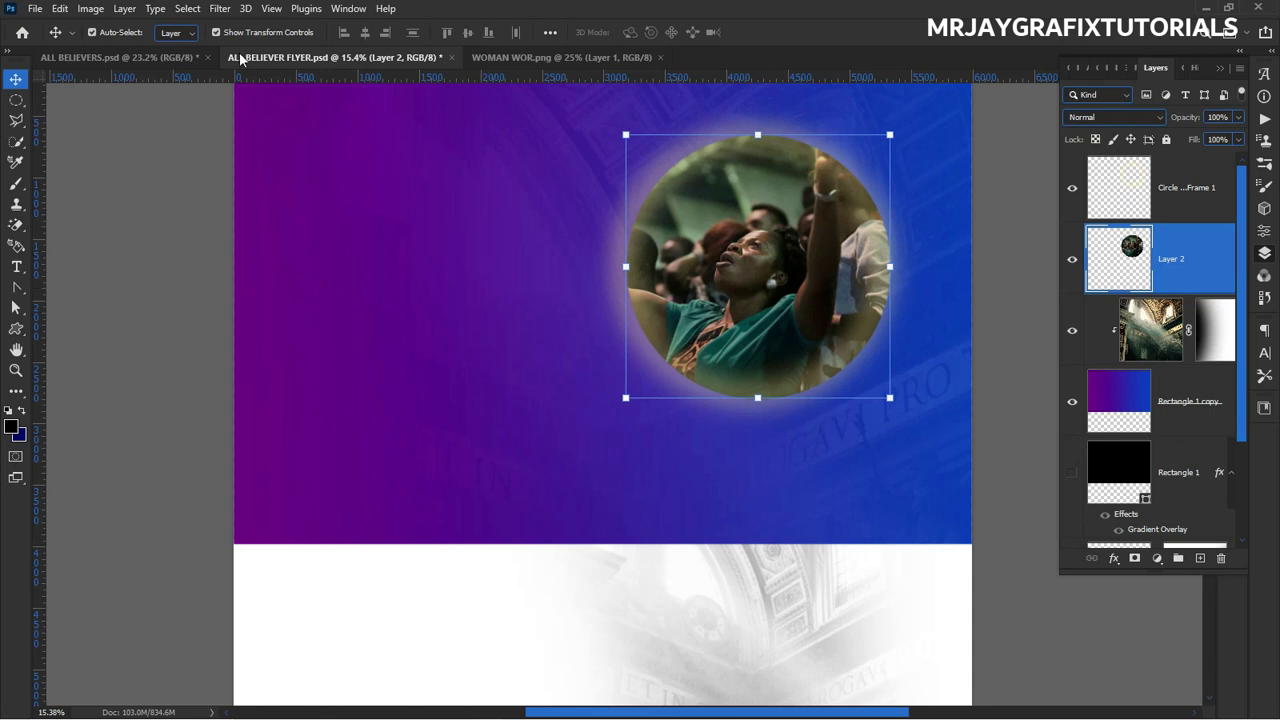
click(1112, 117)
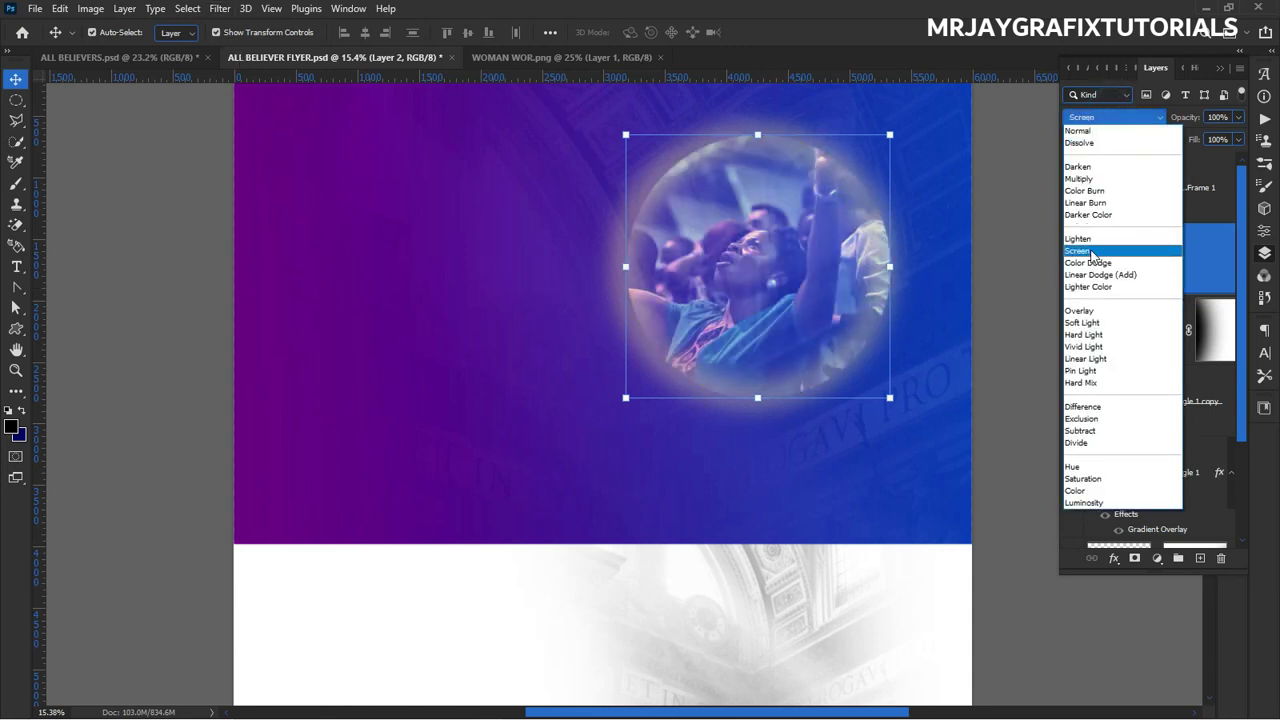
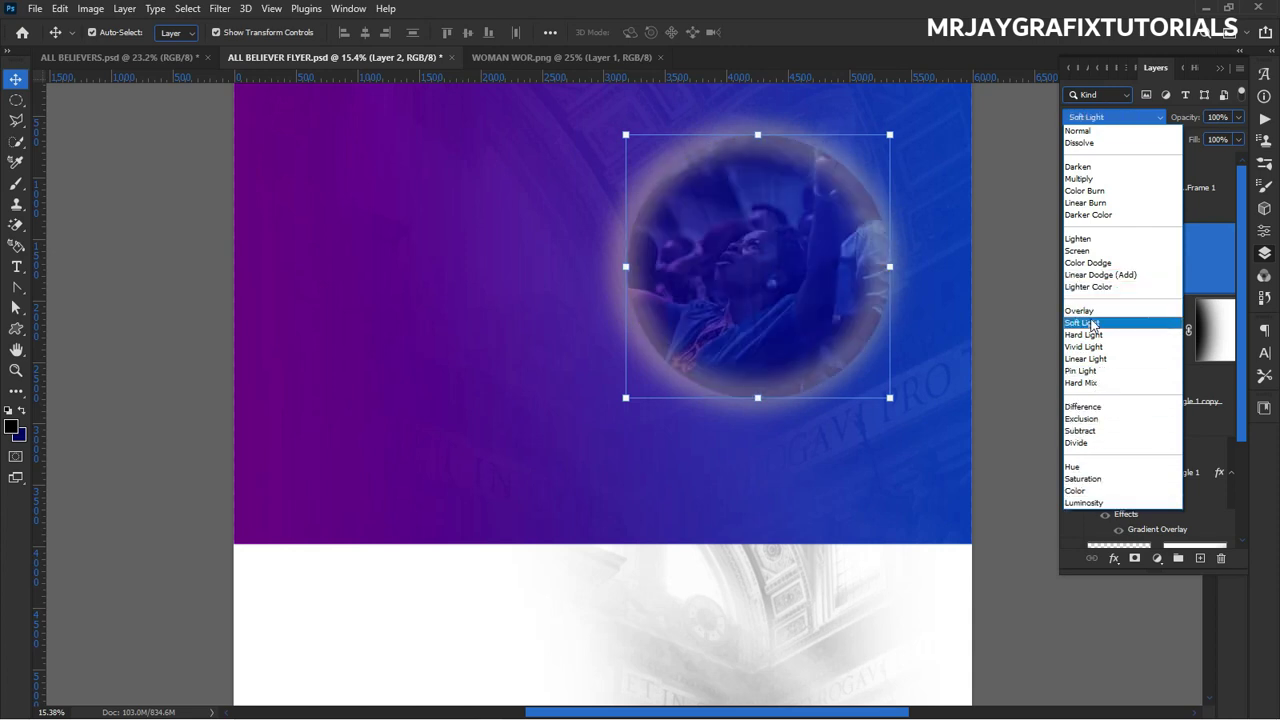
click(1073, 252)
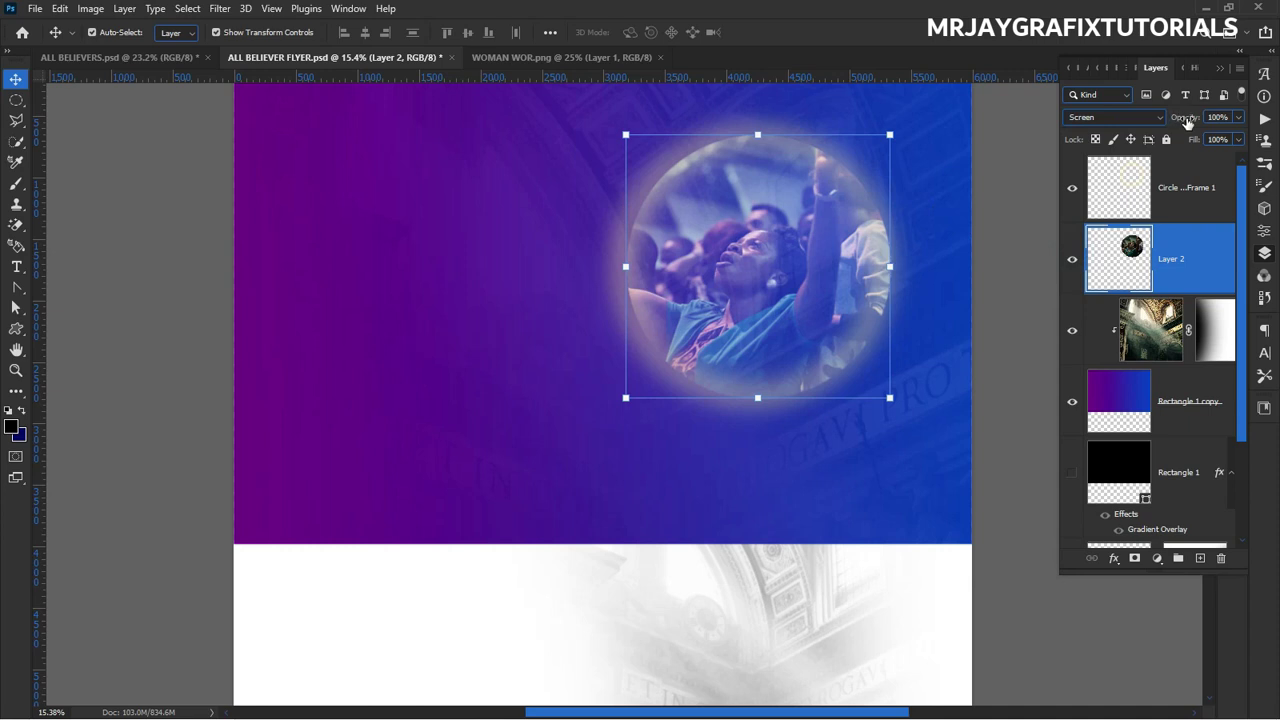
mouse_move(1180, 117)
mouse_down()
mouse_move(1158, 119)
mouse_move(1163, 135)
mouse_up()
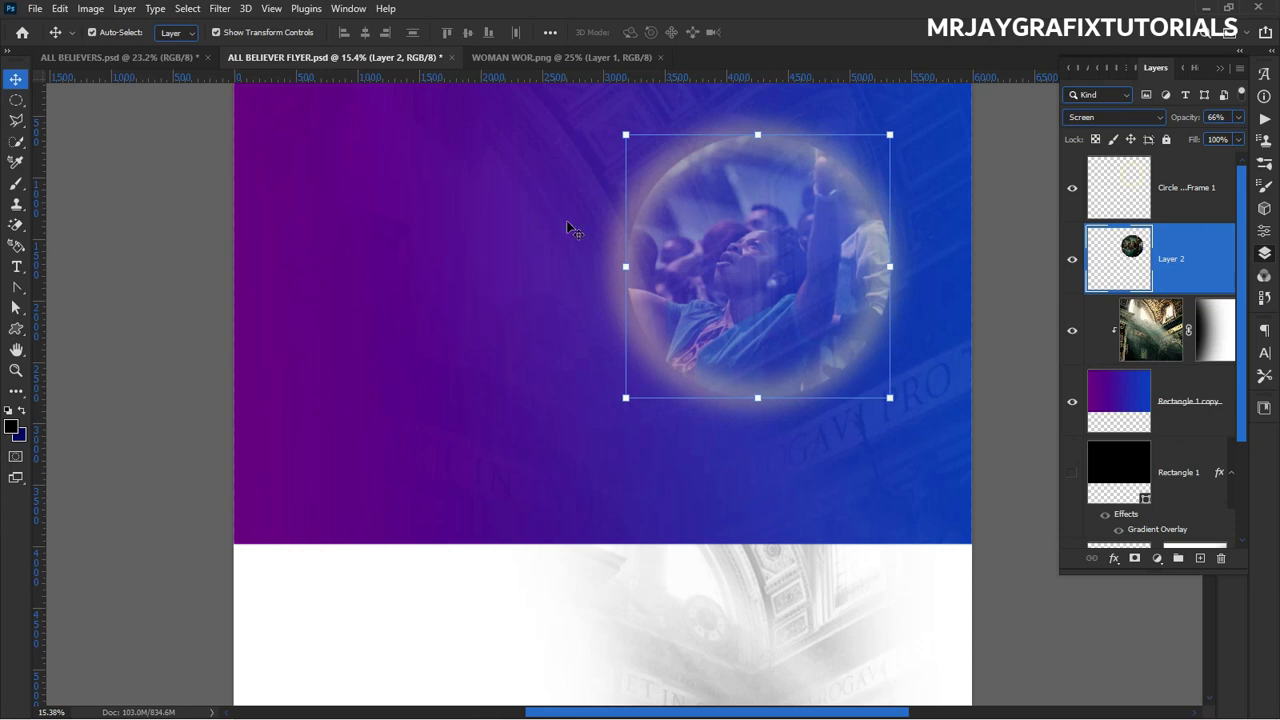
click(118, 258)
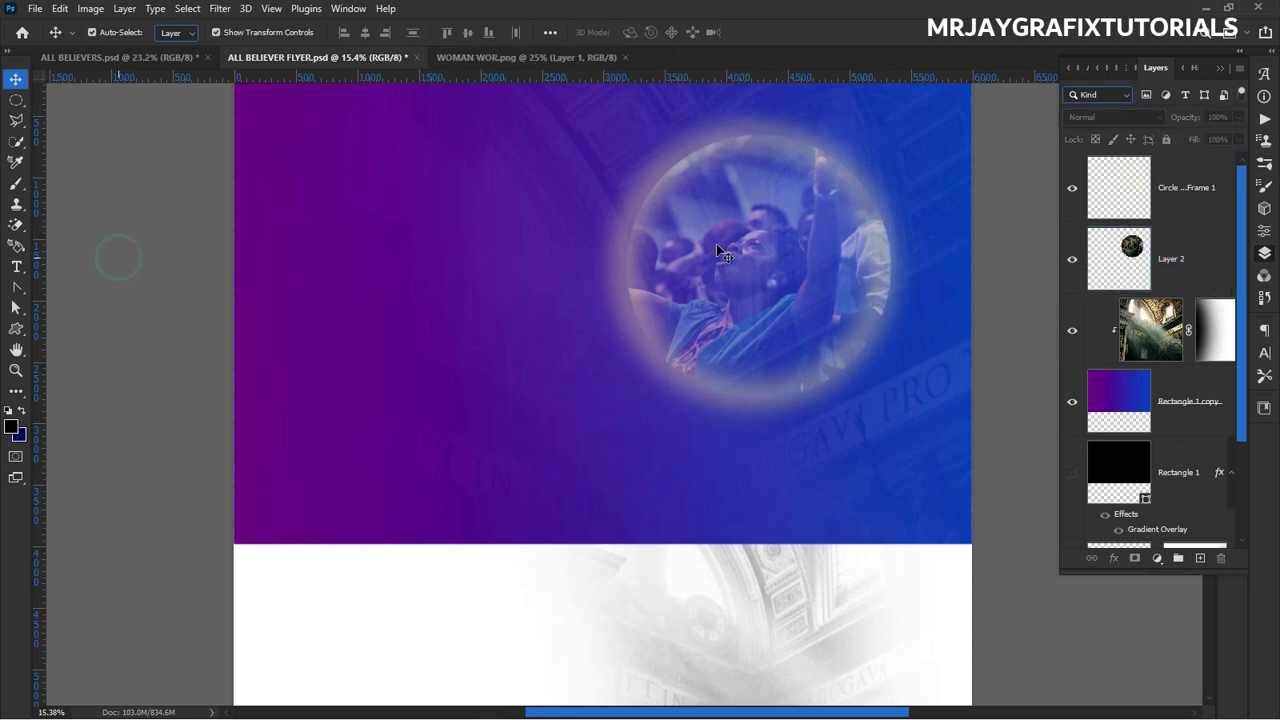
scroll(716, 244, down, 2)
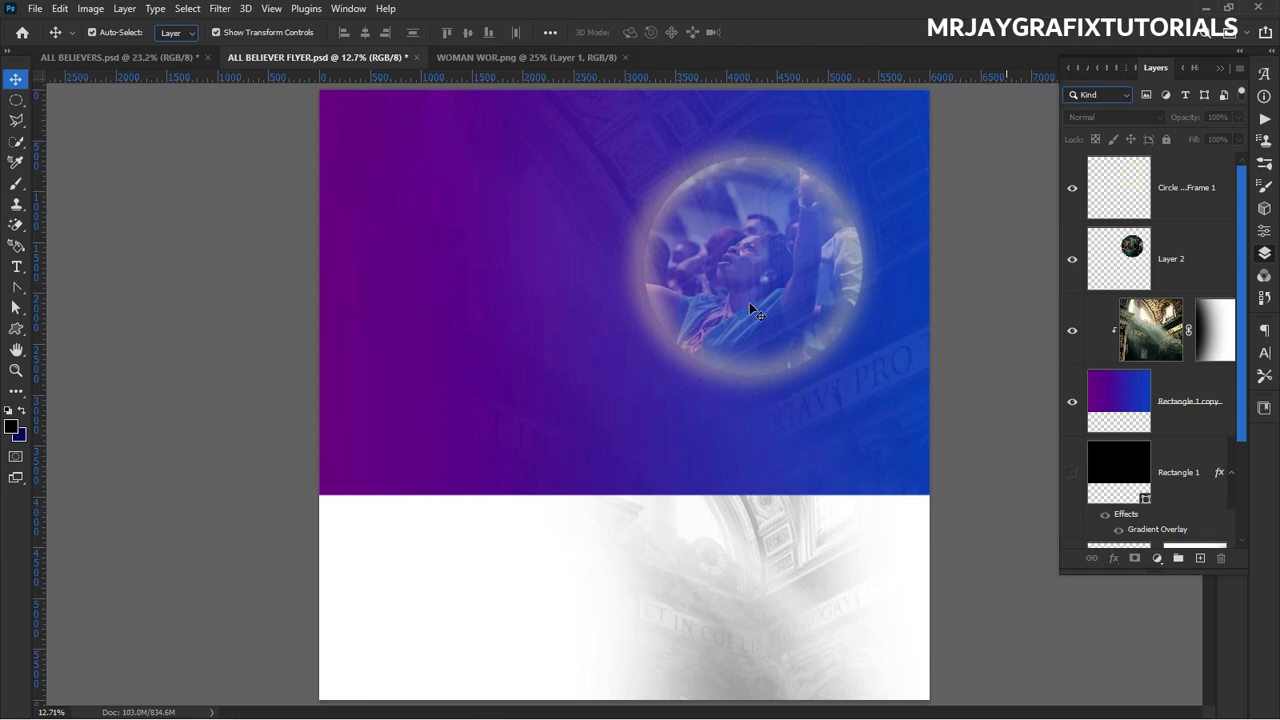
scroll(720, 292, down, 1)
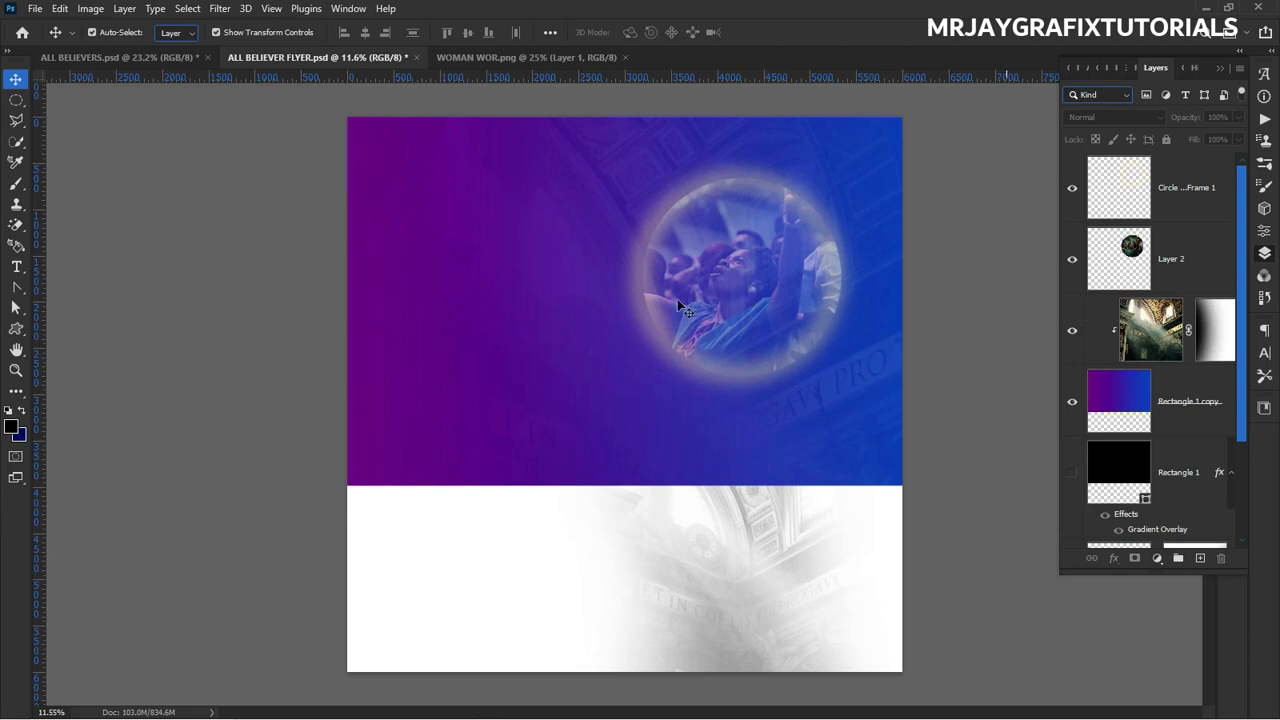
Hide the blurred circle frame layer and the circular crowd photo, Layer 2.
click(712, 310)
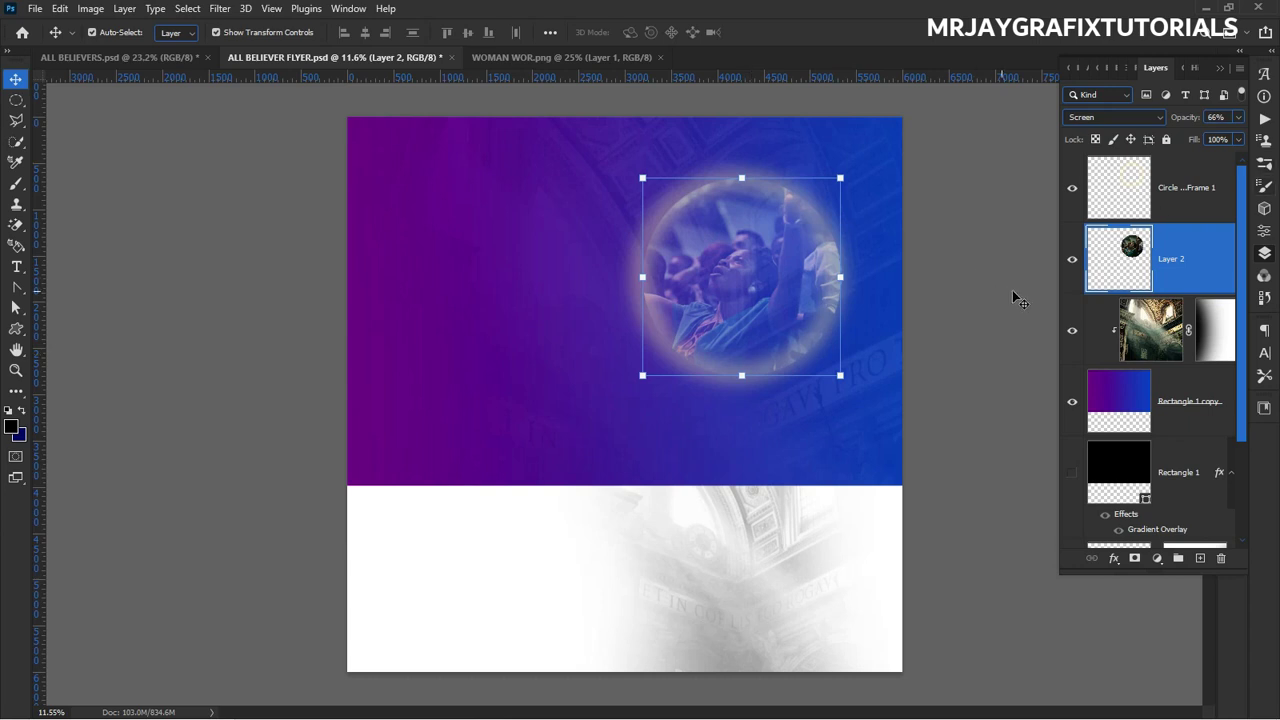
click(1072, 187)
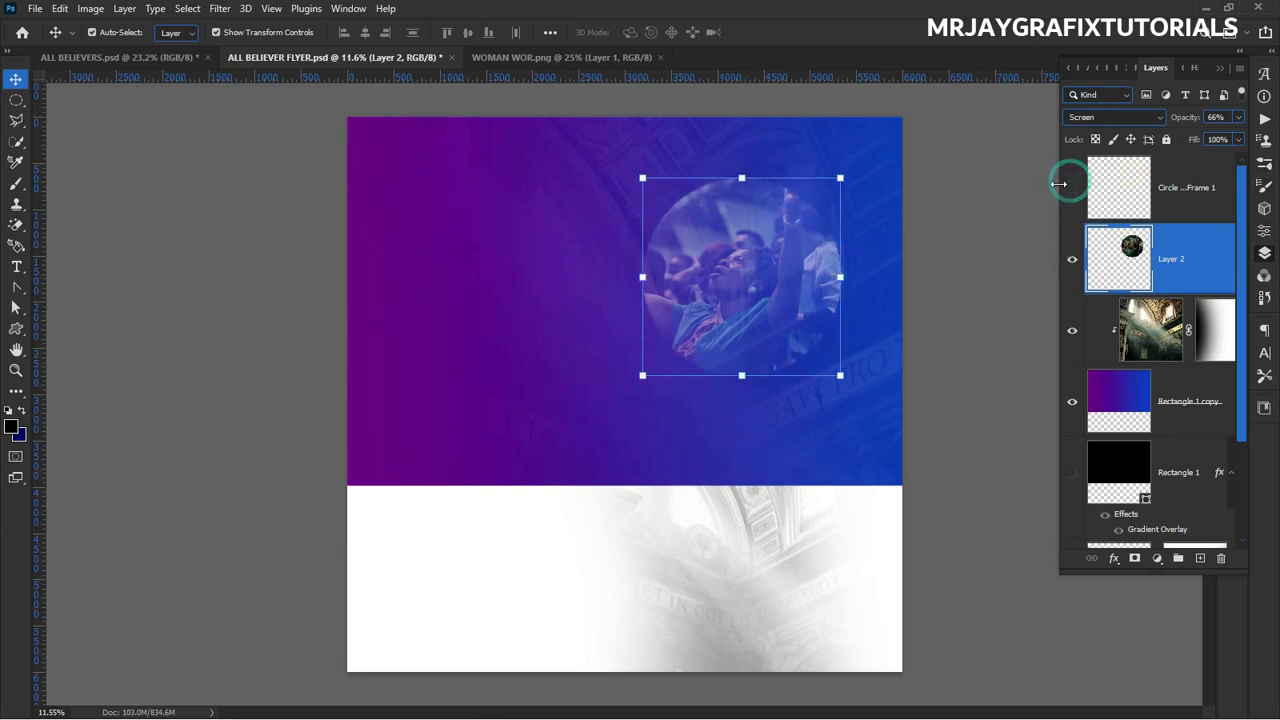
click(951, 296)
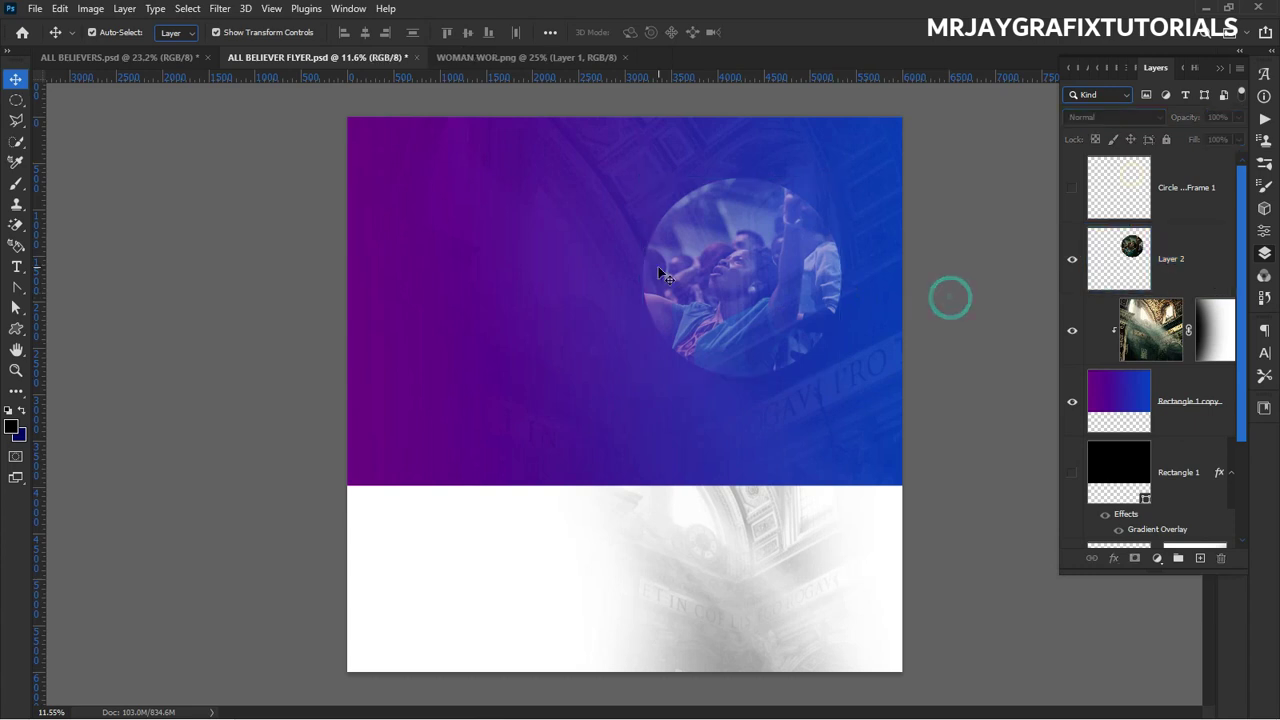
click(714, 284)
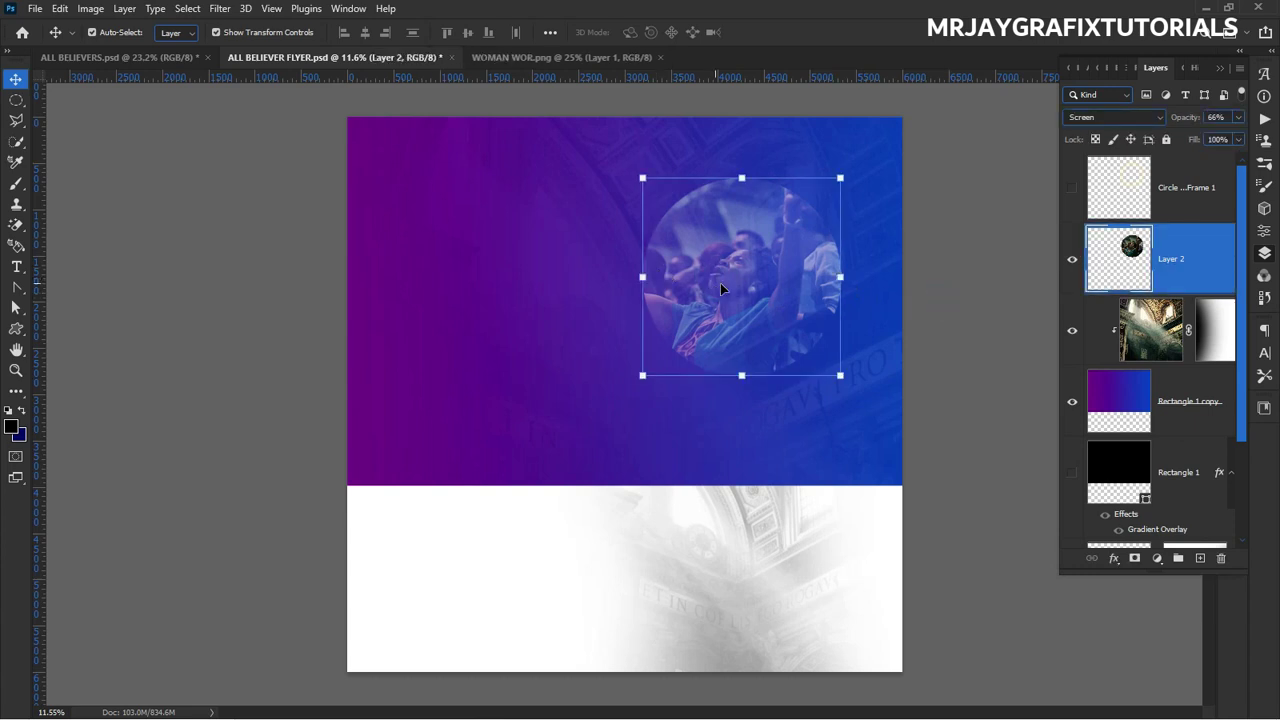
click(1073, 260)
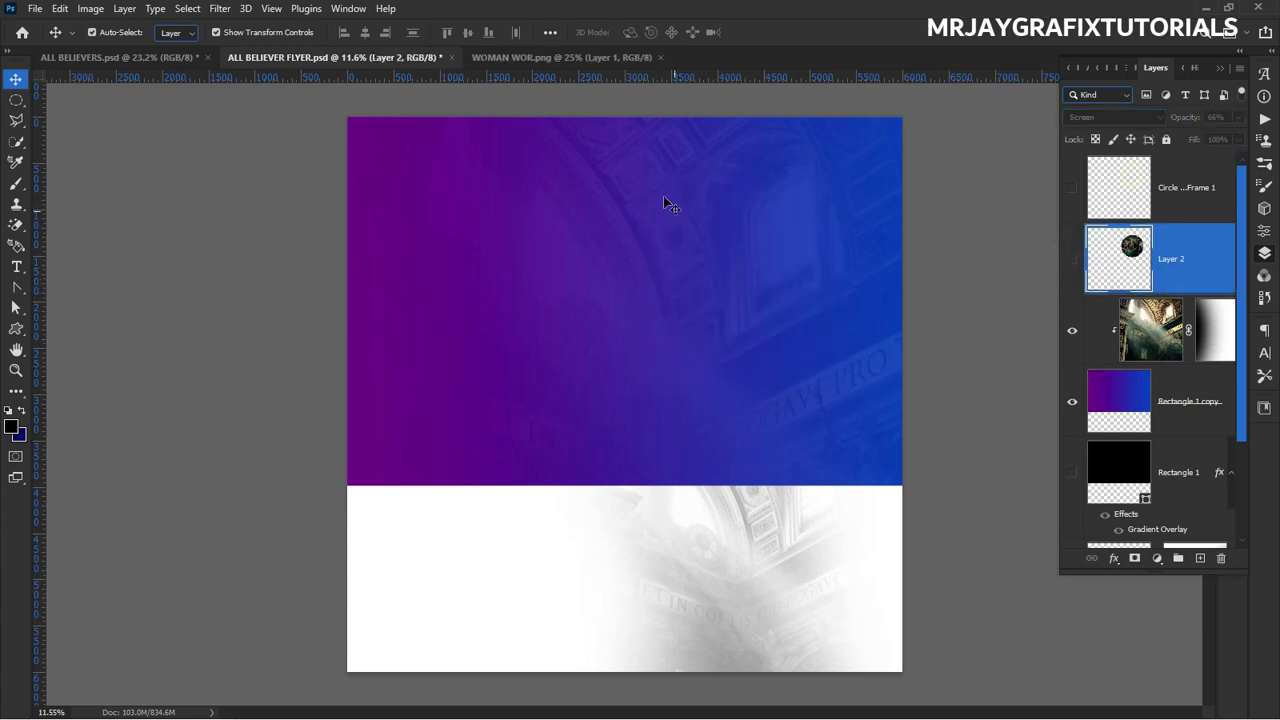
Copy the crowd photo from WOMAN WOR into the upper right of the flyer again and add a layer mask to it.
click(505, 57)
drag(640, 365, 676, 279)
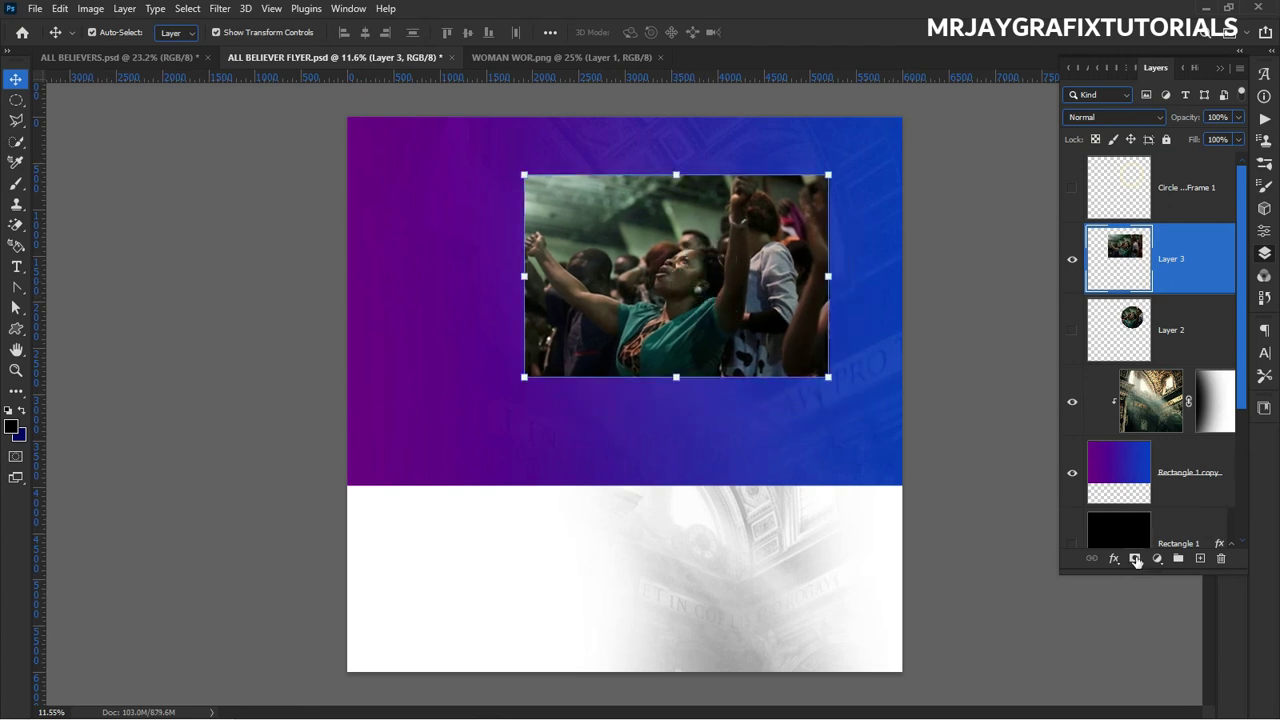
click(1135, 559)
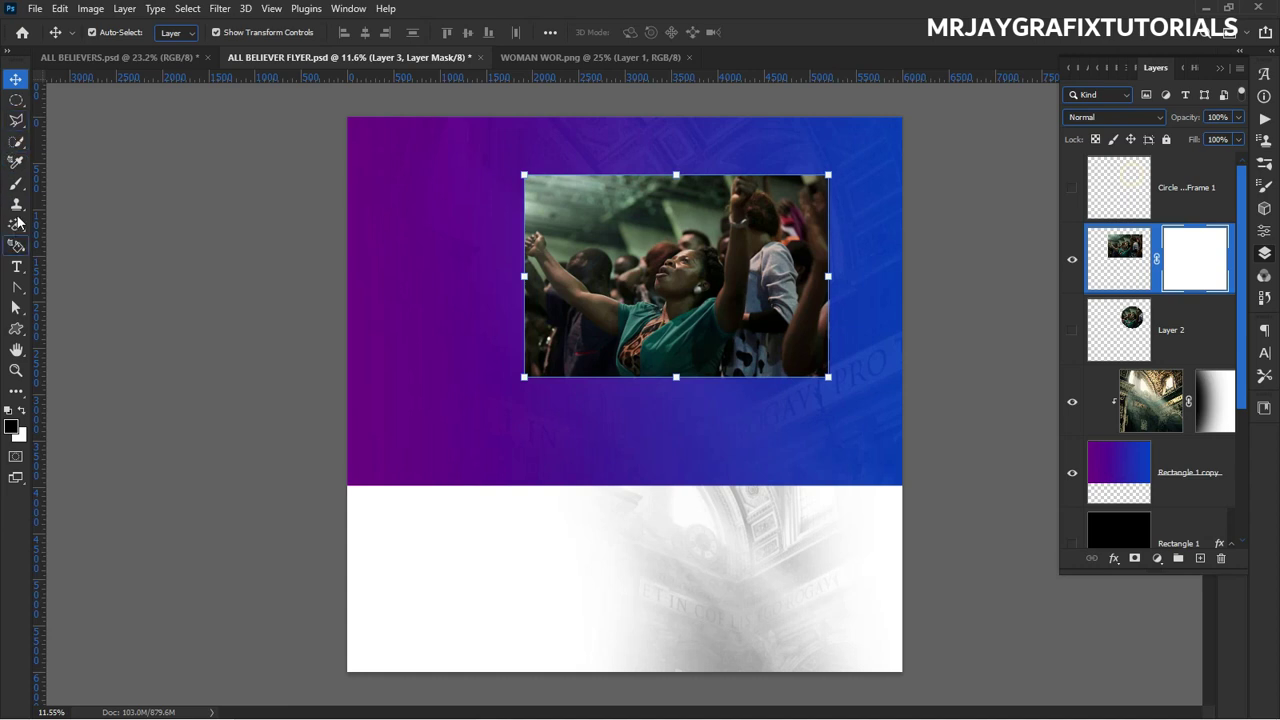
Paint black on the new crowd photo's mask with a soft 1900 px brush to fade all its edges into the gradient.
click(16, 183)
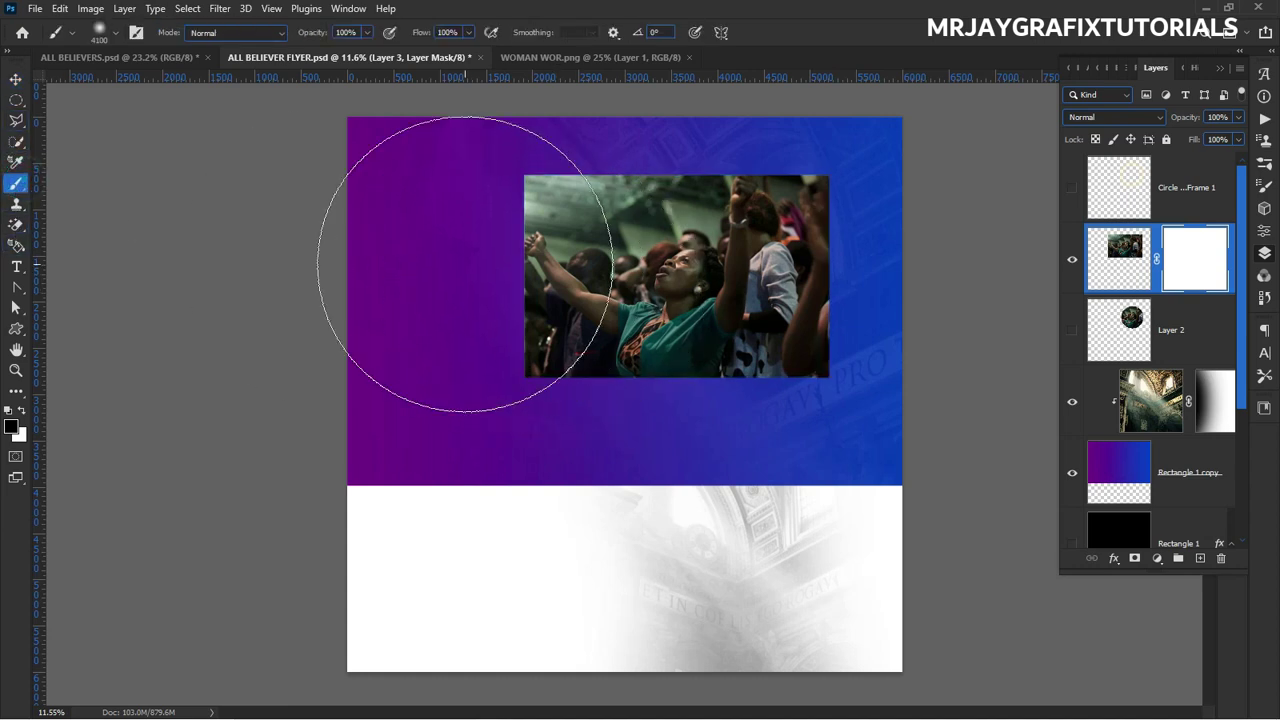
key(bracketleft)
key(bracketleft)
key(bracketleft)
key(bracketleft)
key(bracketleft)
key(bracketleft)
key(bracketleft)
key(bracketleft)
key(bracketleft)
key(bracketleft)
key(bracketleft)
key(bracketleft)
key(bracketleft)
key(bracketleft)
key(bracketleft)
key(bracketleft)
key(bracketleft)
key(bracketleft)
key(bracketleft)
key(bracketleft)
key(bracketleft)
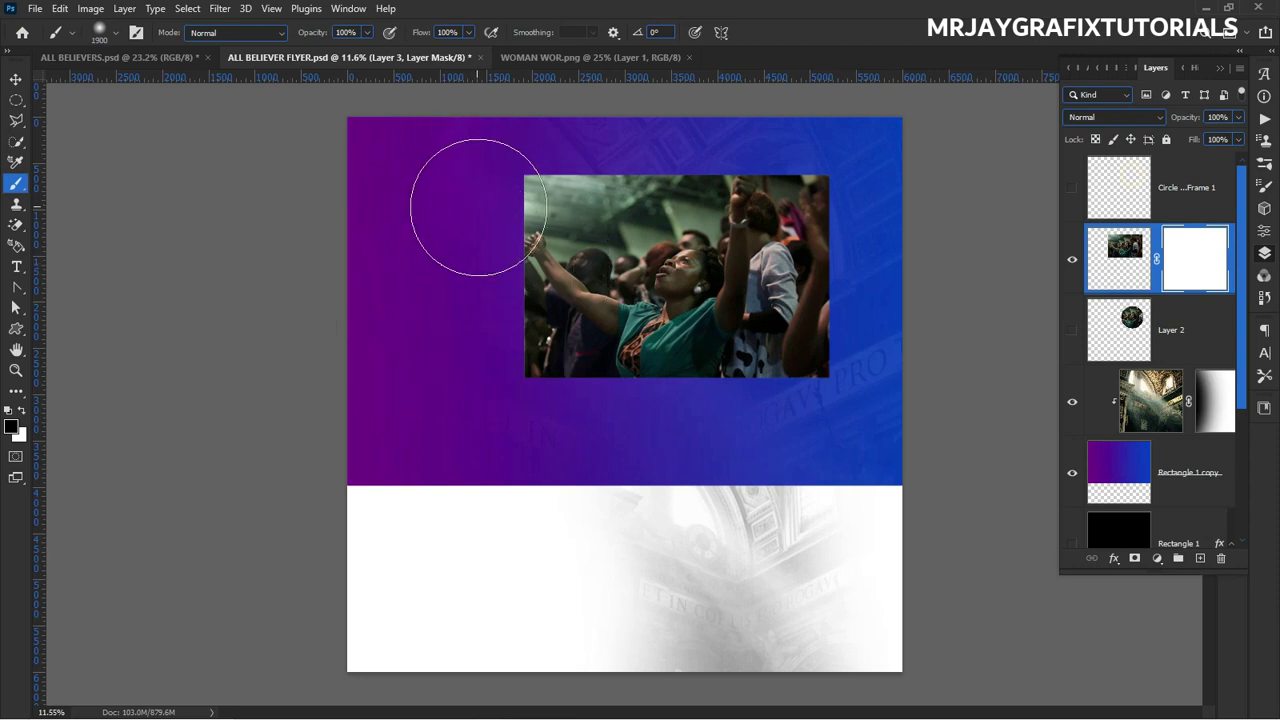
mouse_move(581, 120)
mouse_down()
mouse_move(782, 85)
mouse_move(644, 113)
mouse_move(813, 135)
mouse_move(861, 128)
mouse_move(639, 108)
mouse_move(523, 128)
mouse_move(498, 180)
mouse_move(494, 445)
mouse_move(466, 258)
mouse_move(477, 328)
mouse_move(567, 411)
mouse_move(783, 437)
mouse_move(493, 415)
mouse_move(763, 447)
mouse_move(858, 406)
mouse_move(906, 318)
mouse_move(864, 151)
mouse_move(878, 432)
mouse_move(841, 439)
mouse_move(867, 201)
mouse_move(810, 404)
mouse_up()
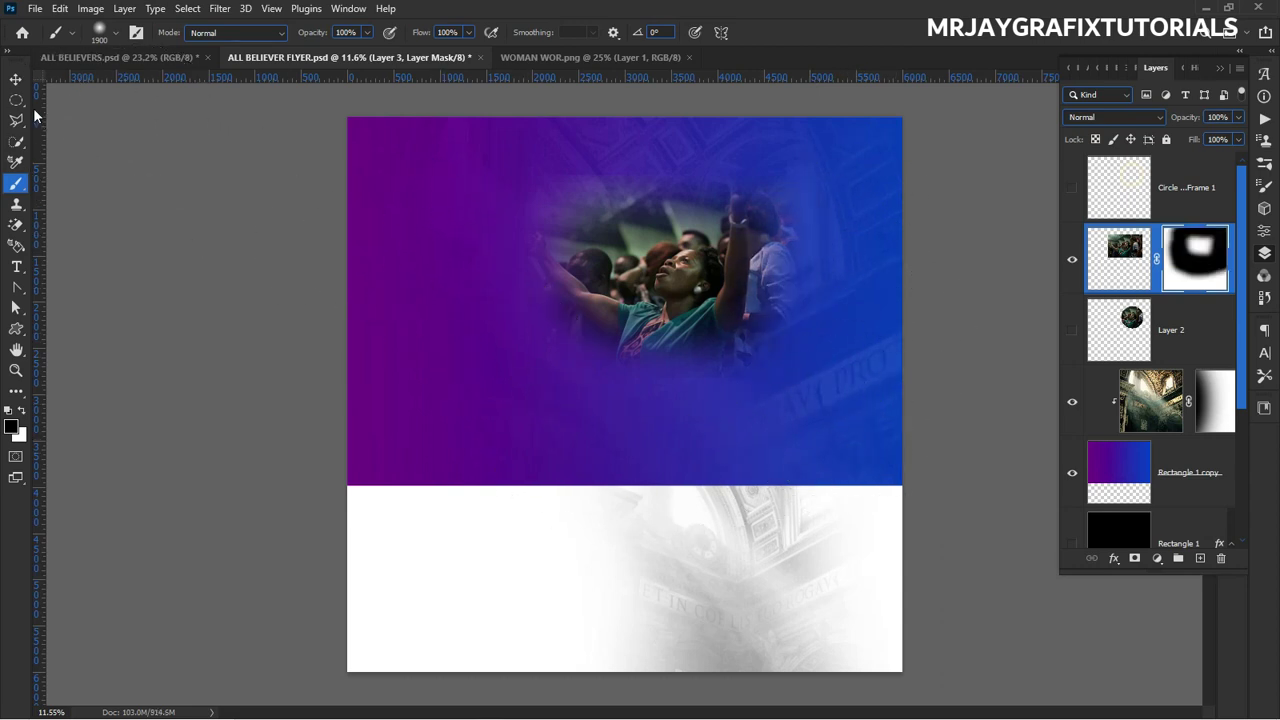
Move the masked crowd photo to the flyer's upper-right corner and scale it to about 145%.
click(15, 78)
drag(665, 287, 790, 226)
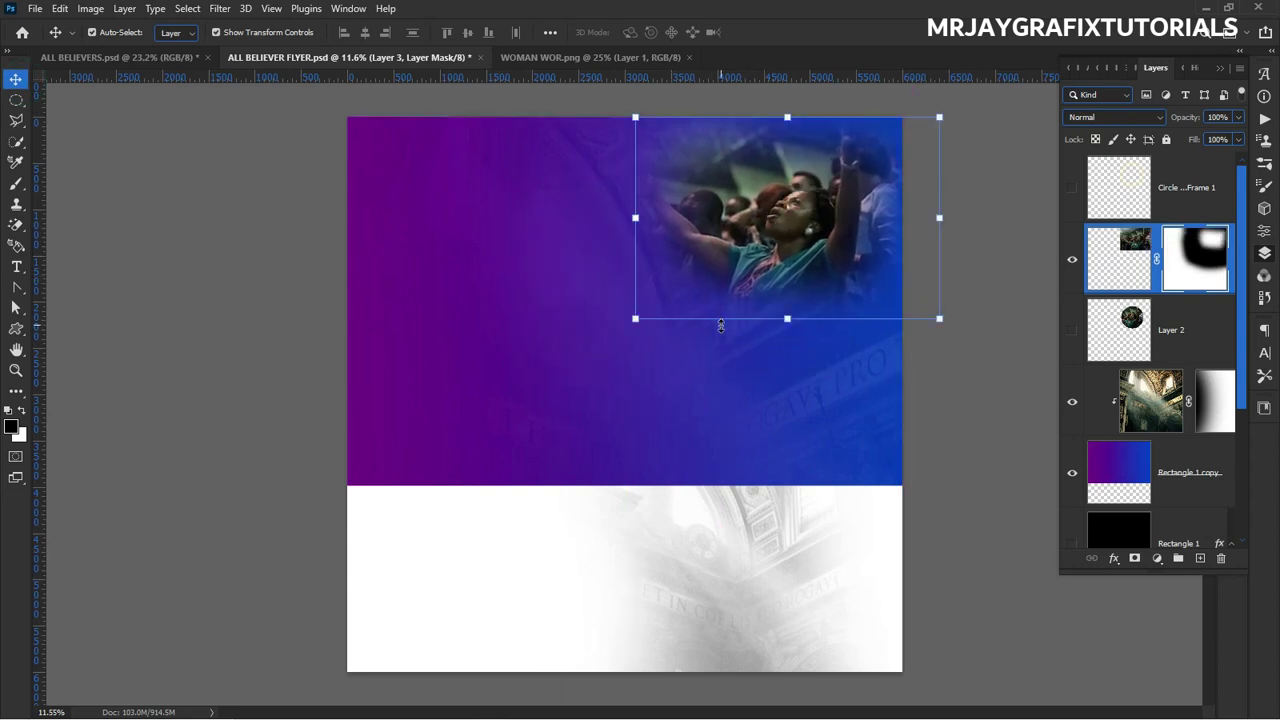
drag(786, 319, 786, 409)
drag(766, 325, 763, 302)
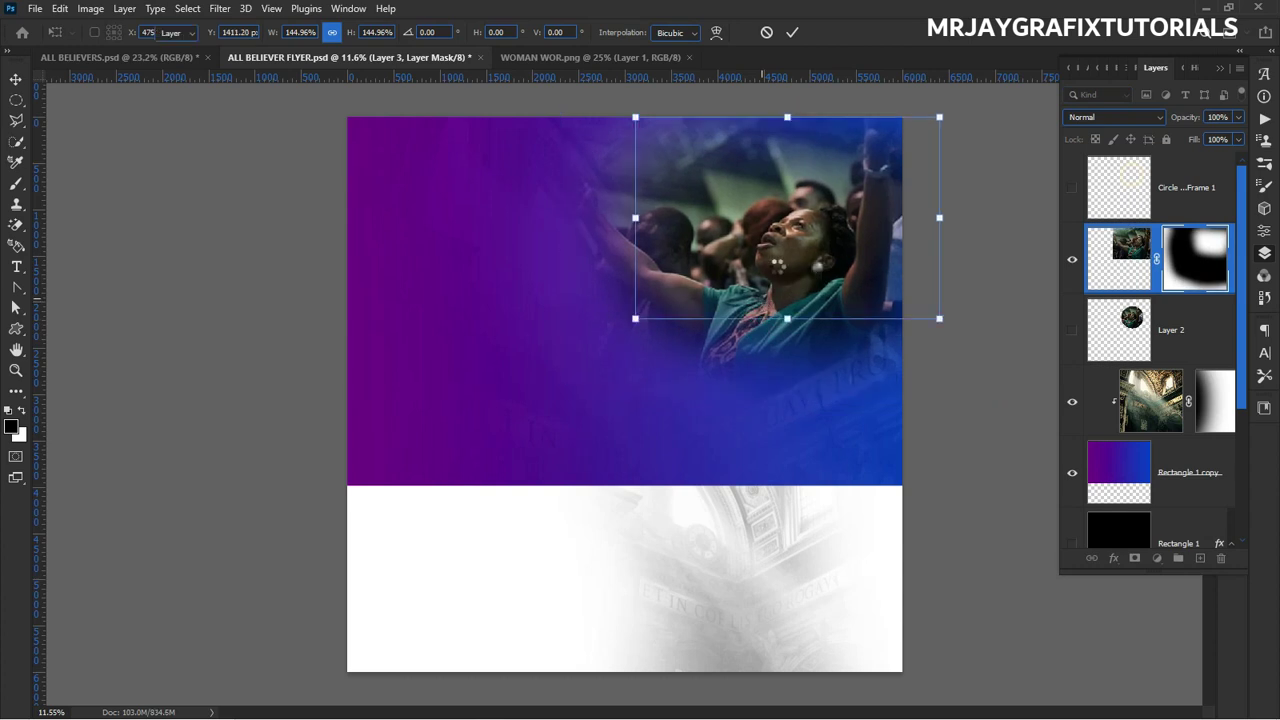
key(Return)
Blend the enlarged crowd photo into the gradient with Screen mode and deselect it.
click(1146, 118)
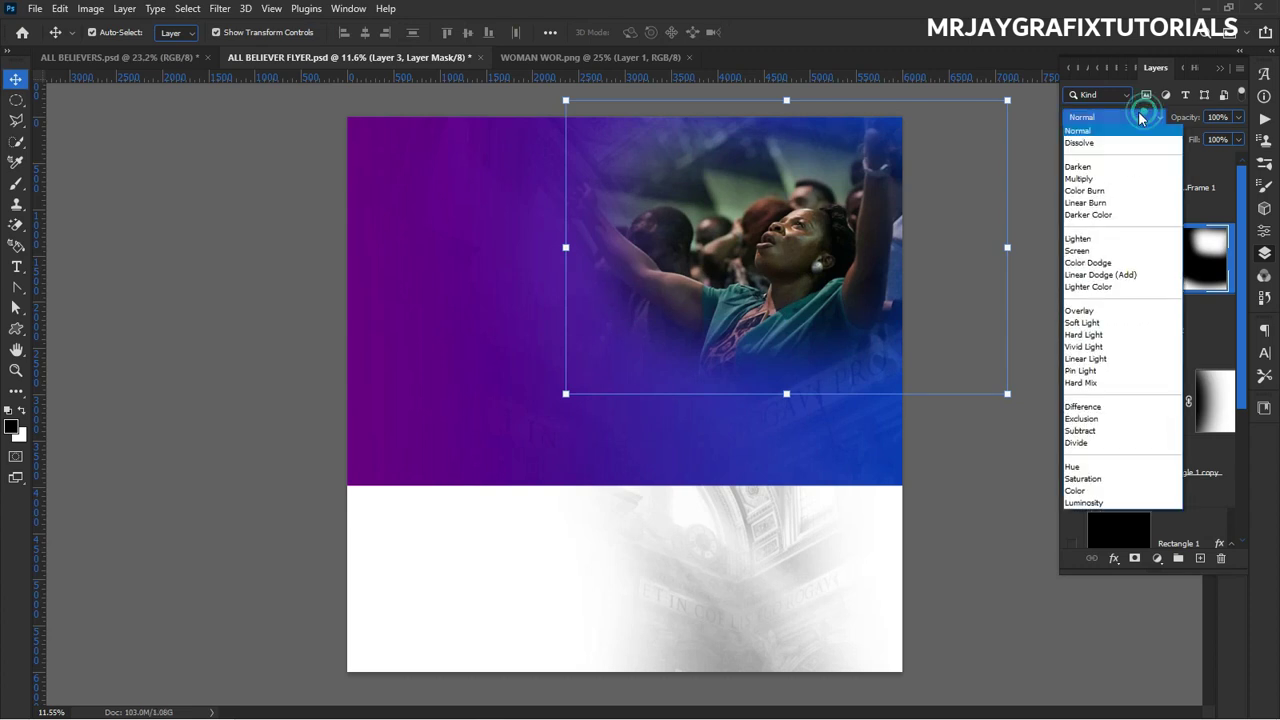
click(1093, 254)
click(286, 263)
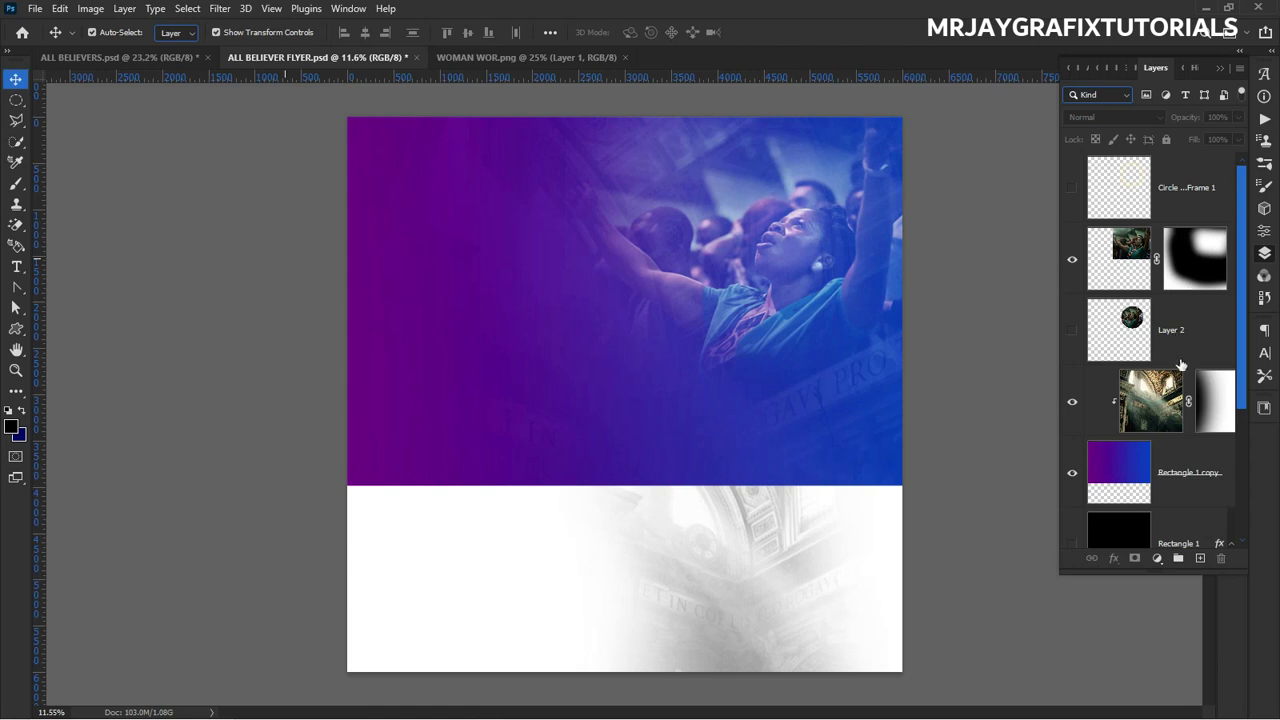
Paint black on the clipped cathedral layer's mask with the 1900 px brush to hide the cathedral behind the crowd.
click(1160, 401)
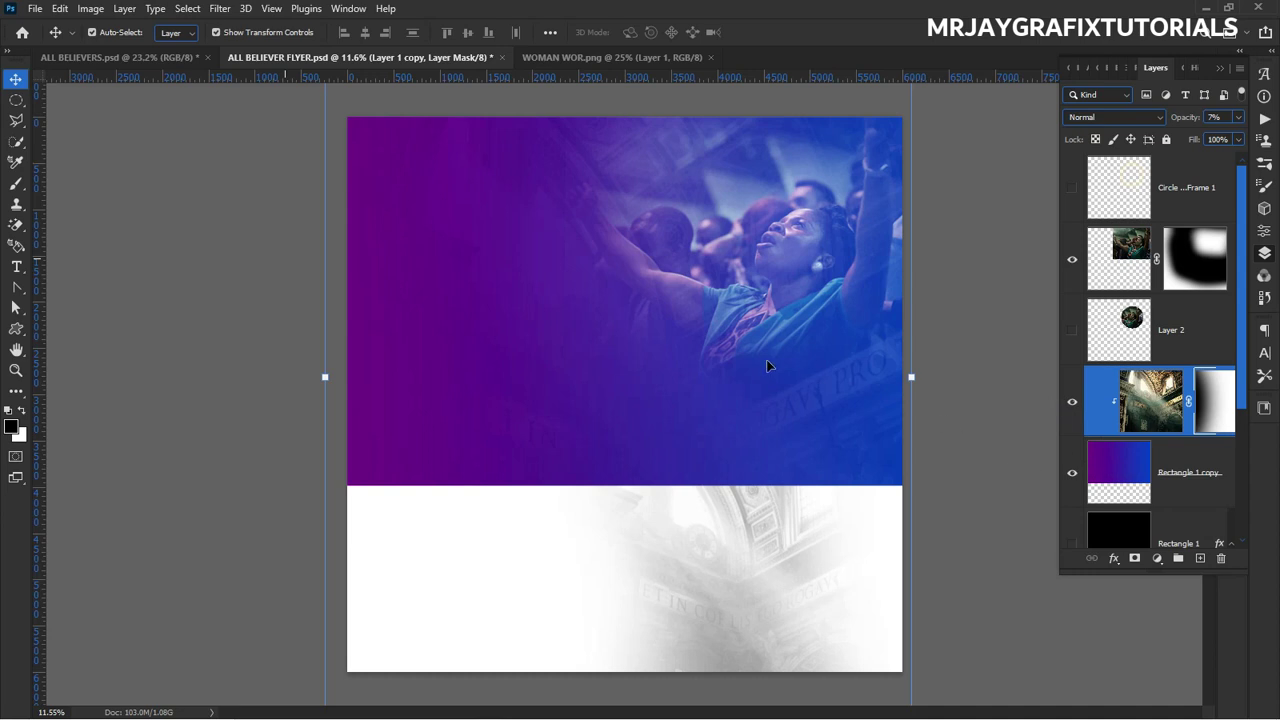
key(b)
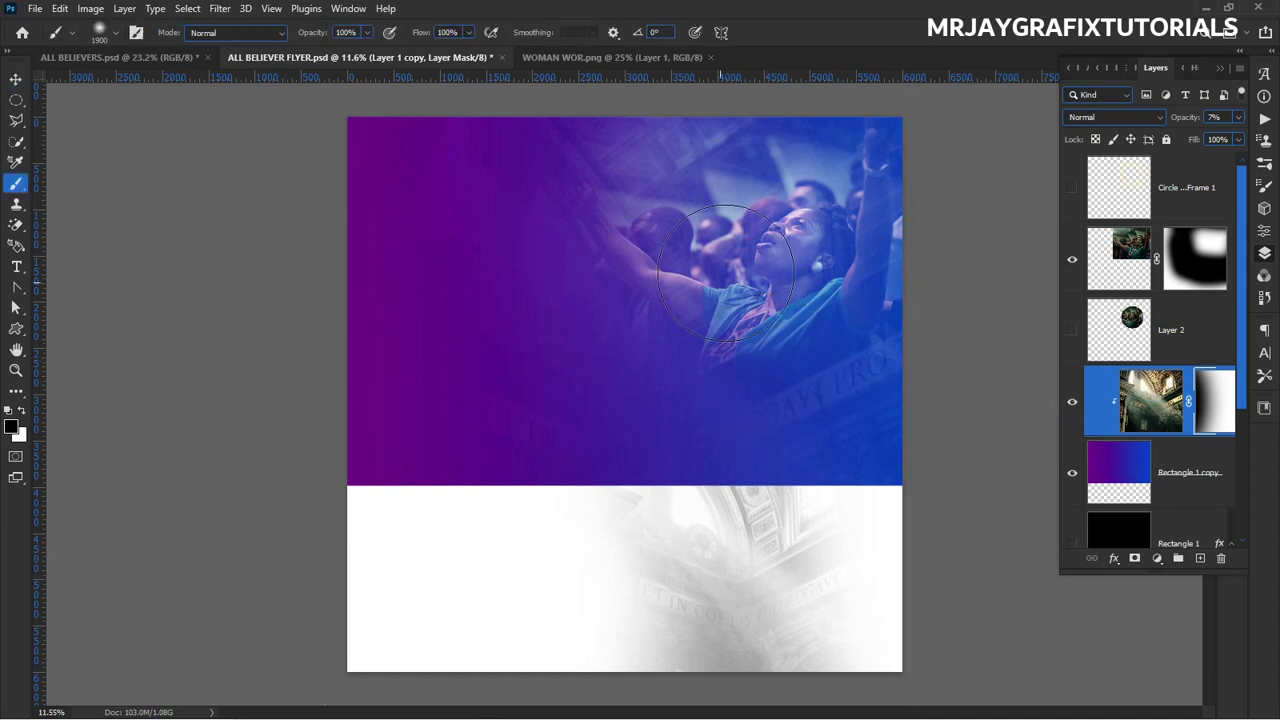
click(787, 243)
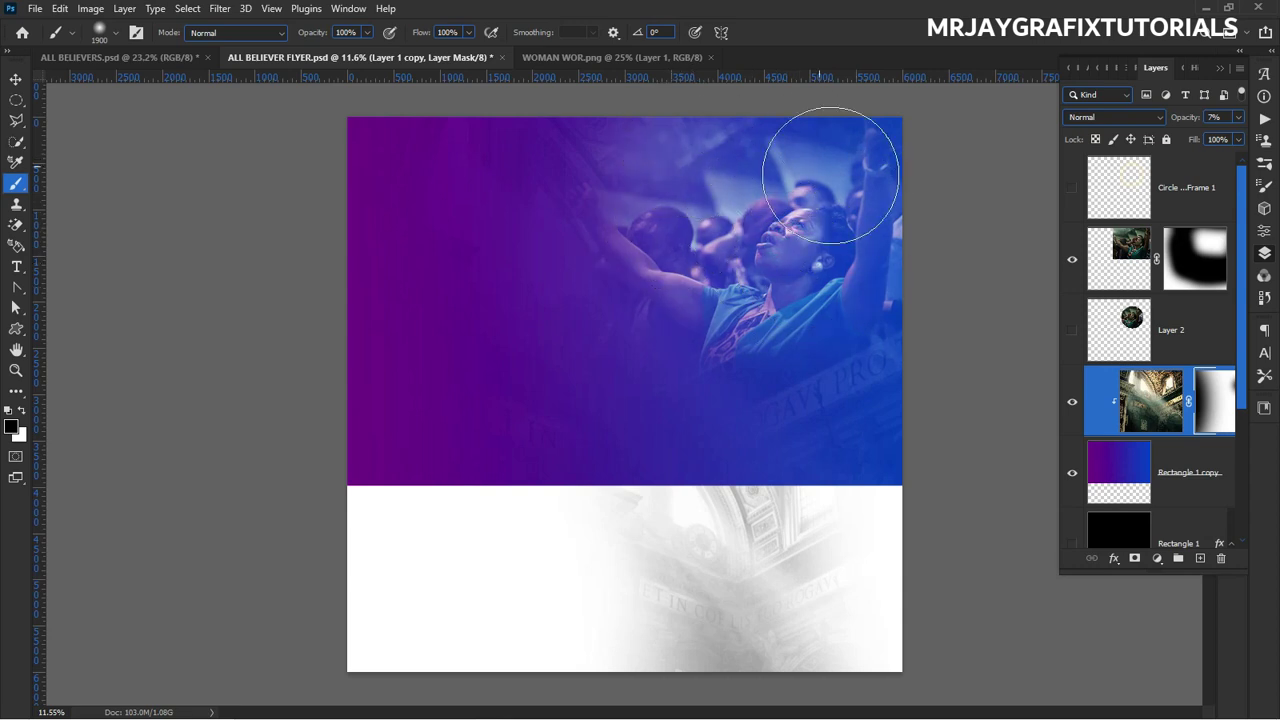
mouse_move(807, 290)
mouse_down()
mouse_move(757, 290)
mouse_move(716, 234)
mouse_move(722, 290)
mouse_move(757, 305)
mouse_move(802, 236)
mouse_move(864, 258)
mouse_move(814, 280)
mouse_up()
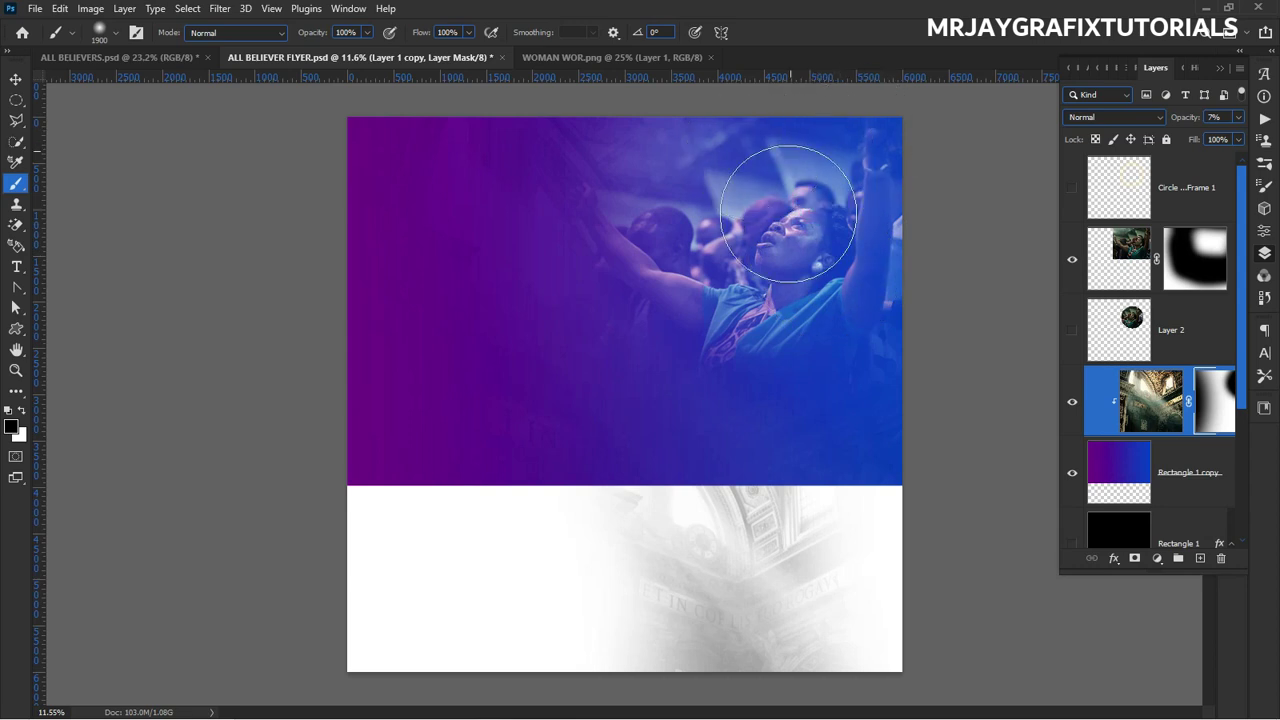
Compare the flyer with and without the masked crowd photo, Layer 3, and lower its opacity to 47%.
click(1114, 250)
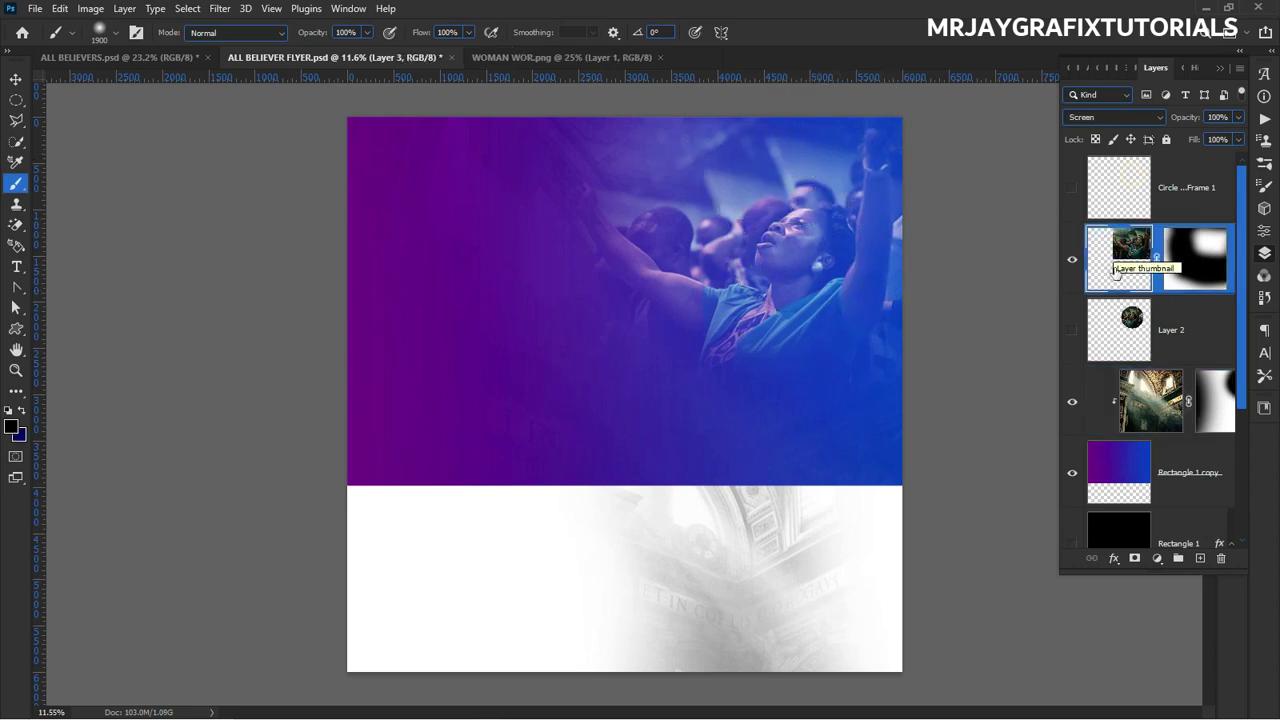
click(1072, 259)
click(1072, 259)
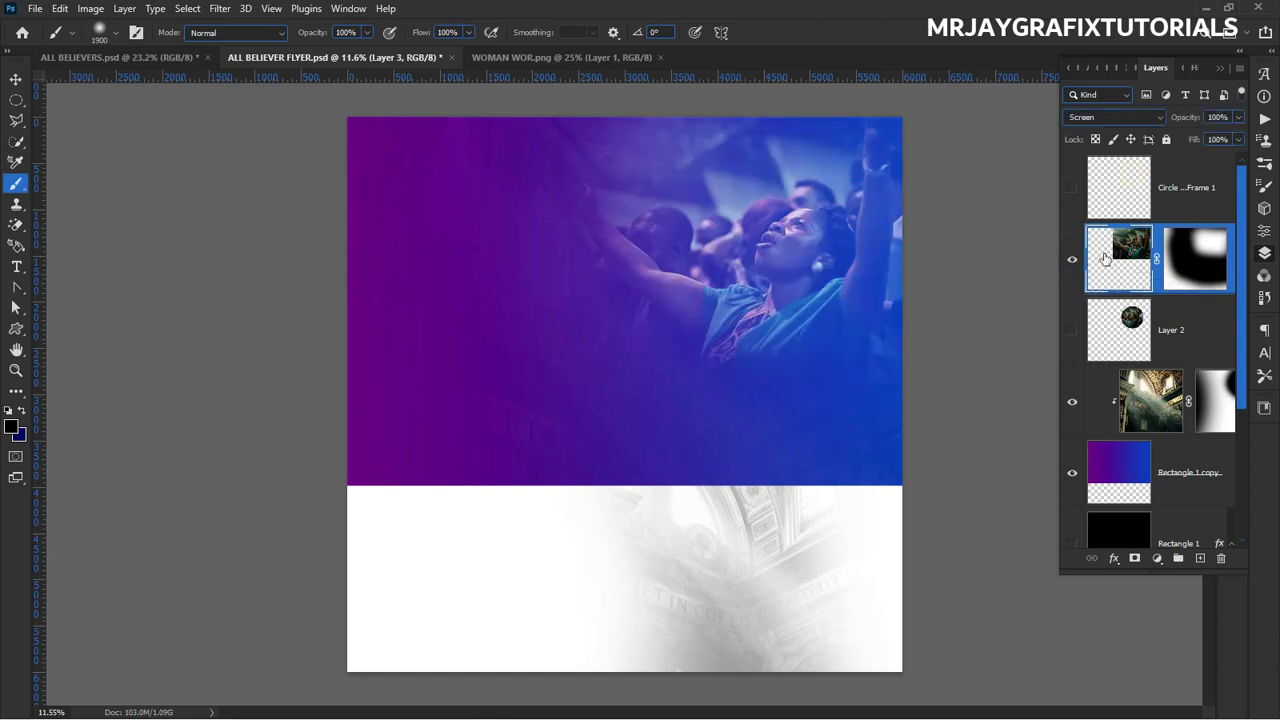
click(1188, 259)
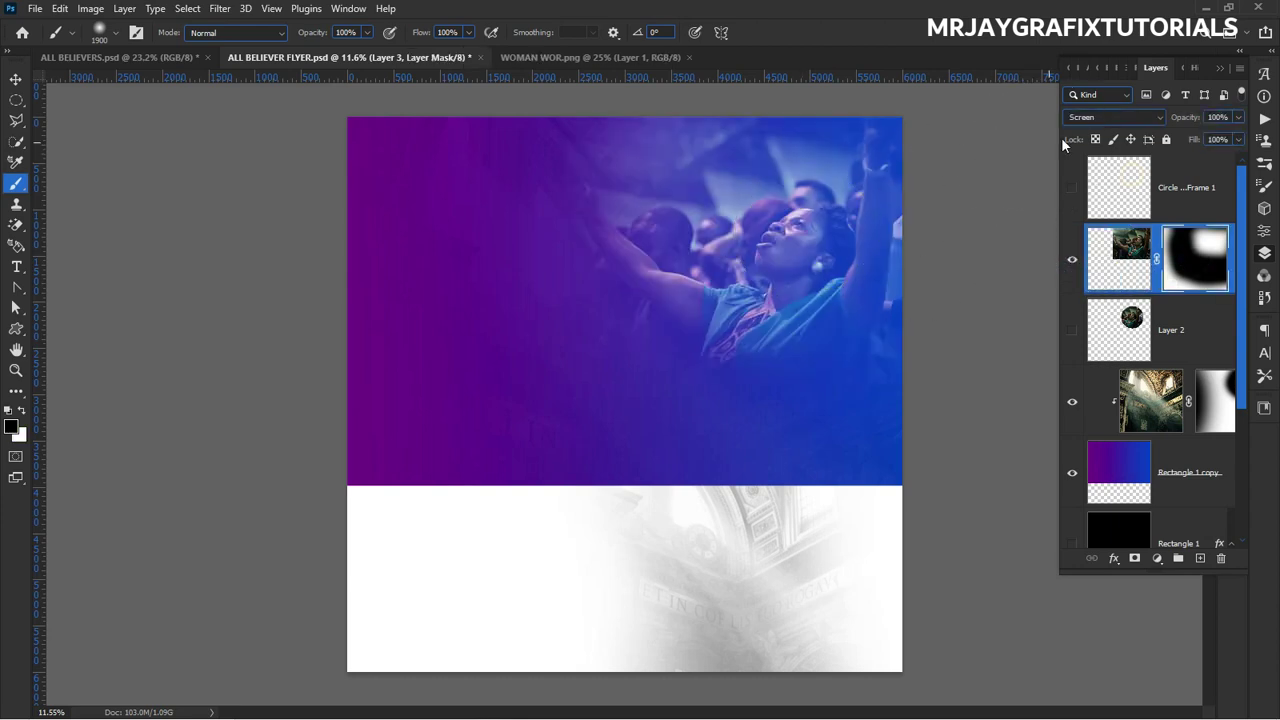
drag(1183, 119, 1140, 133)
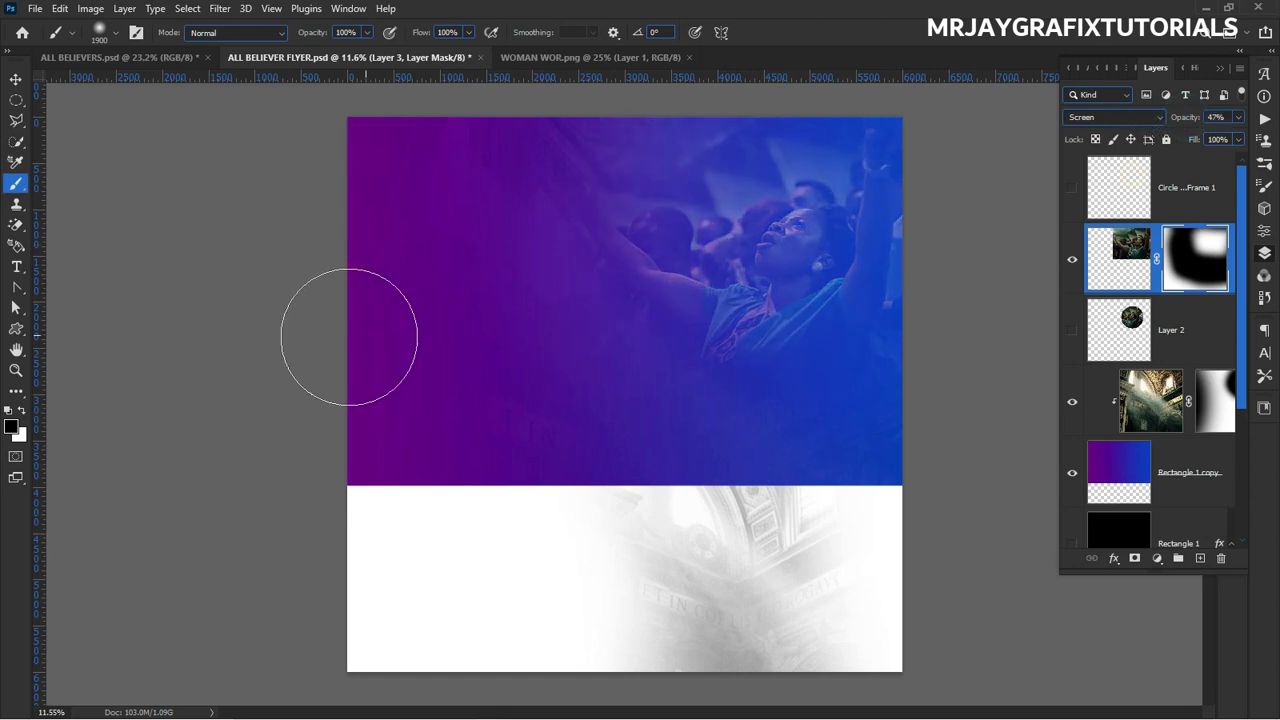
click(15, 79)
click(91, 220)
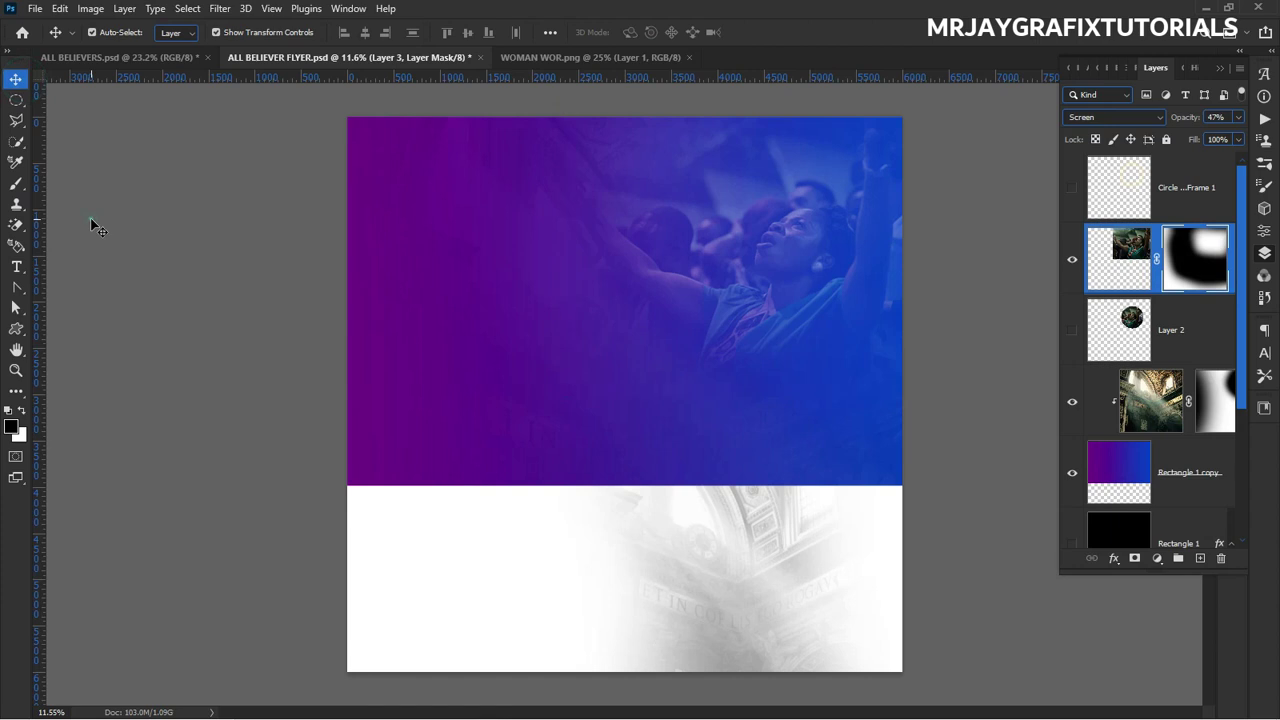
Add a new empty layer above the crowd photo and set the foreground colour to orange ff8400.
click(12, 428)
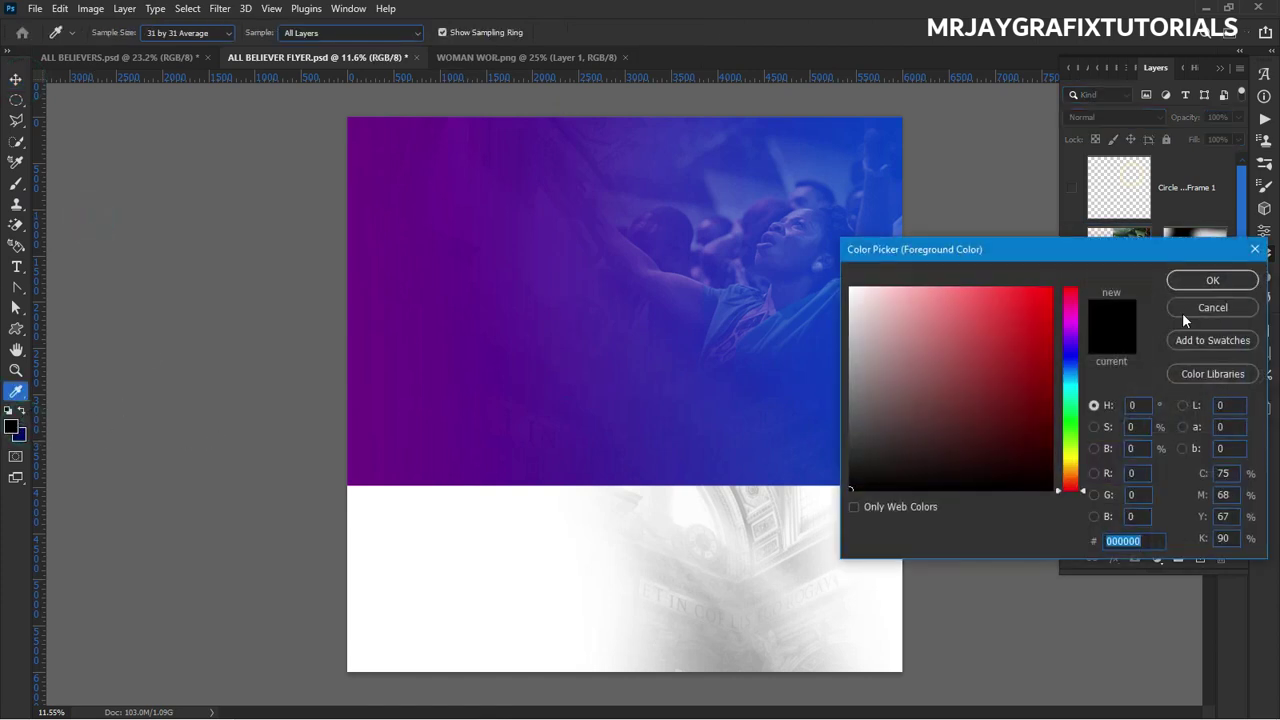
click(1185, 310)
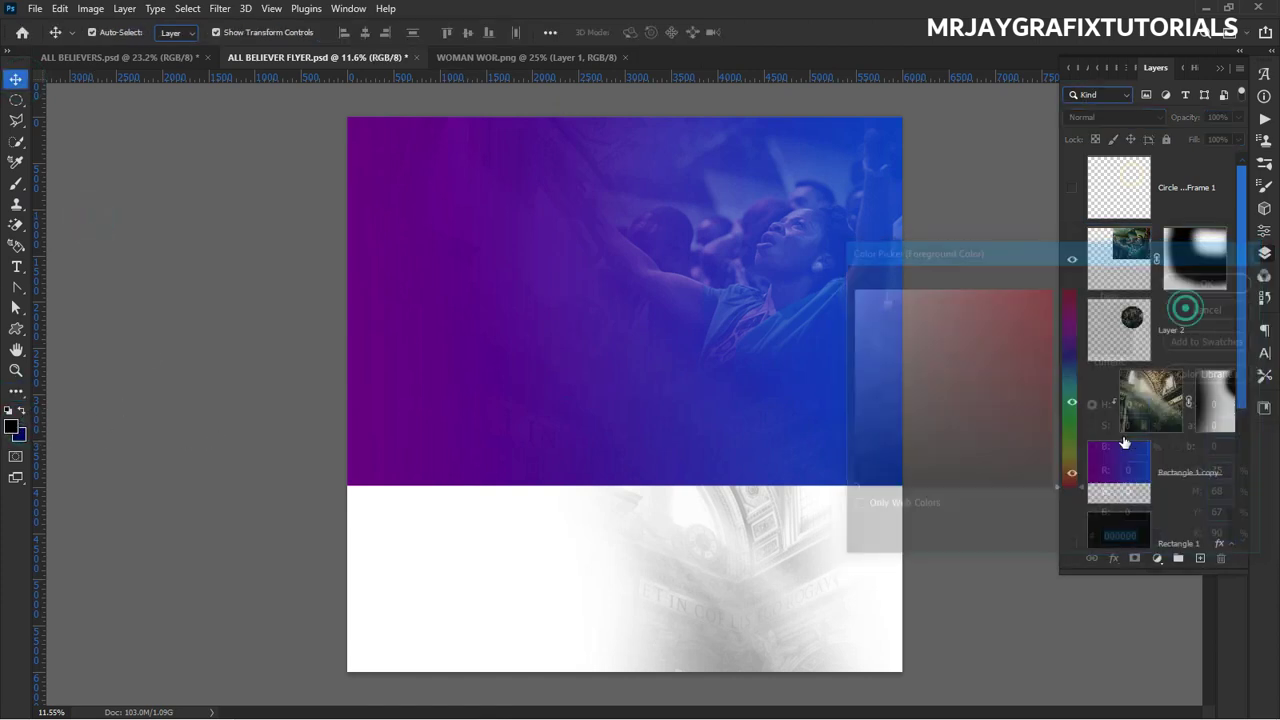
click(1133, 252)
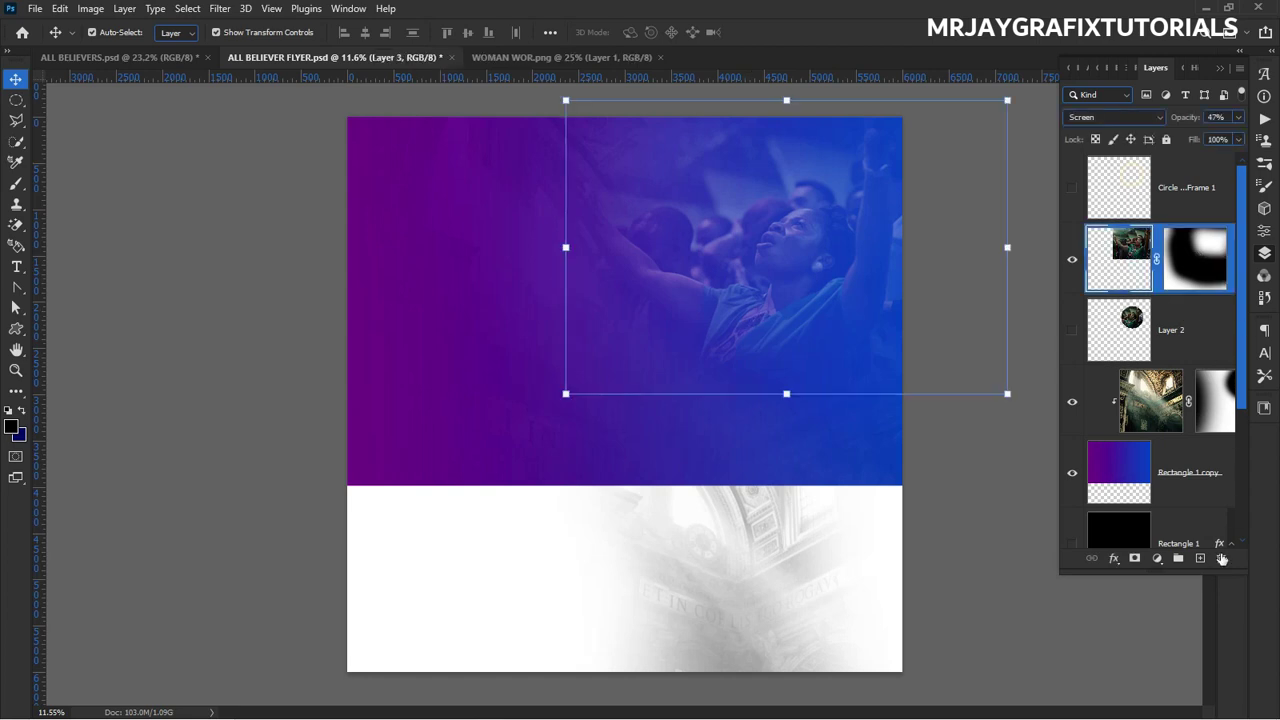
click(1200, 560)
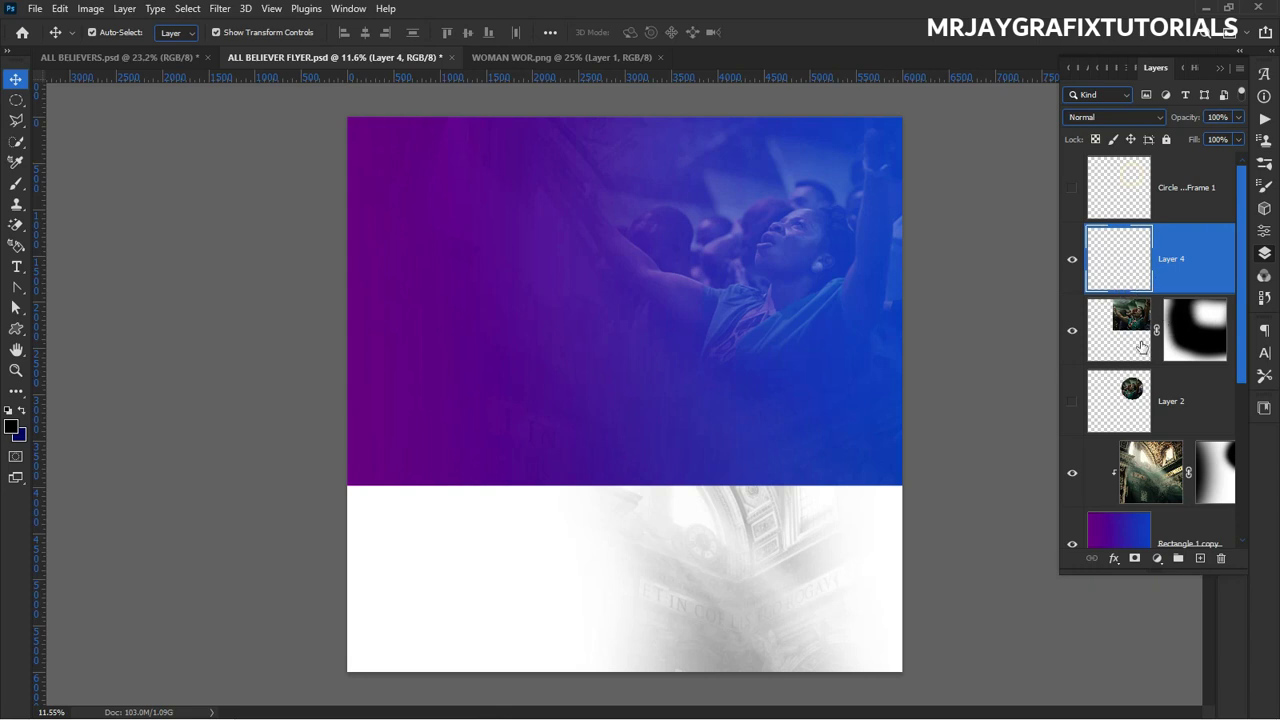
click(11, 428)
drag(1068, 488, 1068, 473)
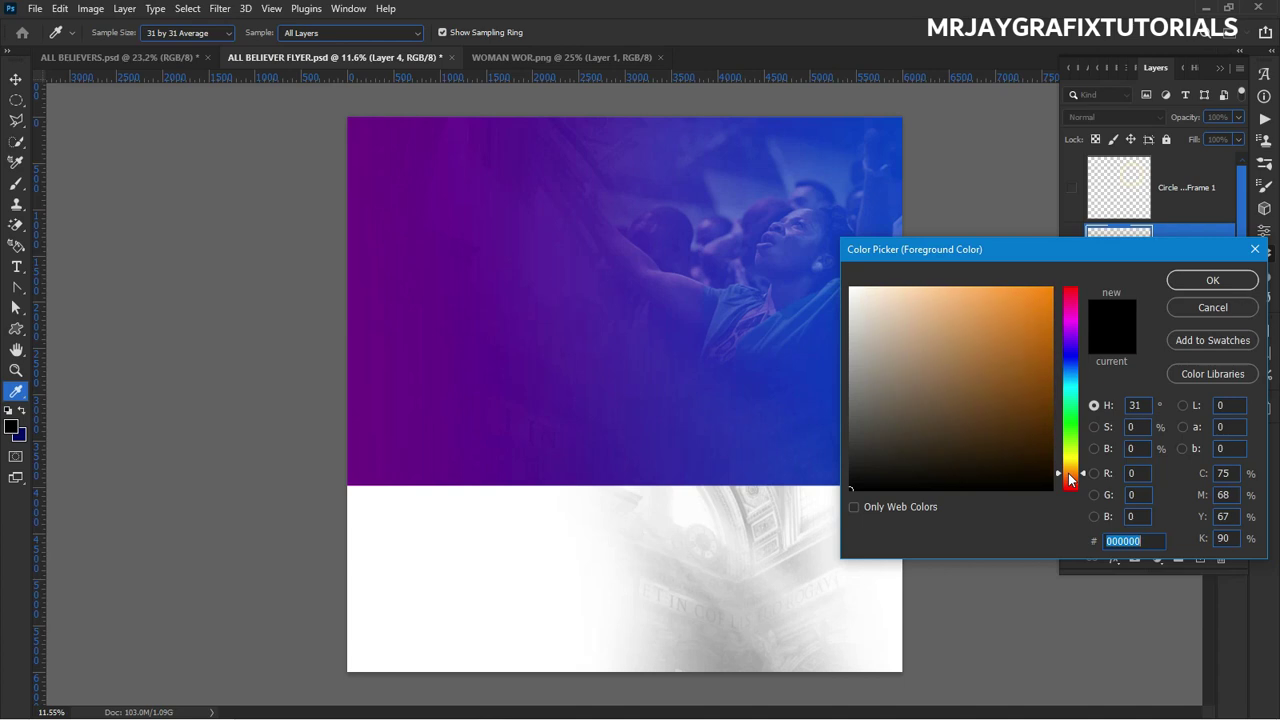
click(1020, 308)
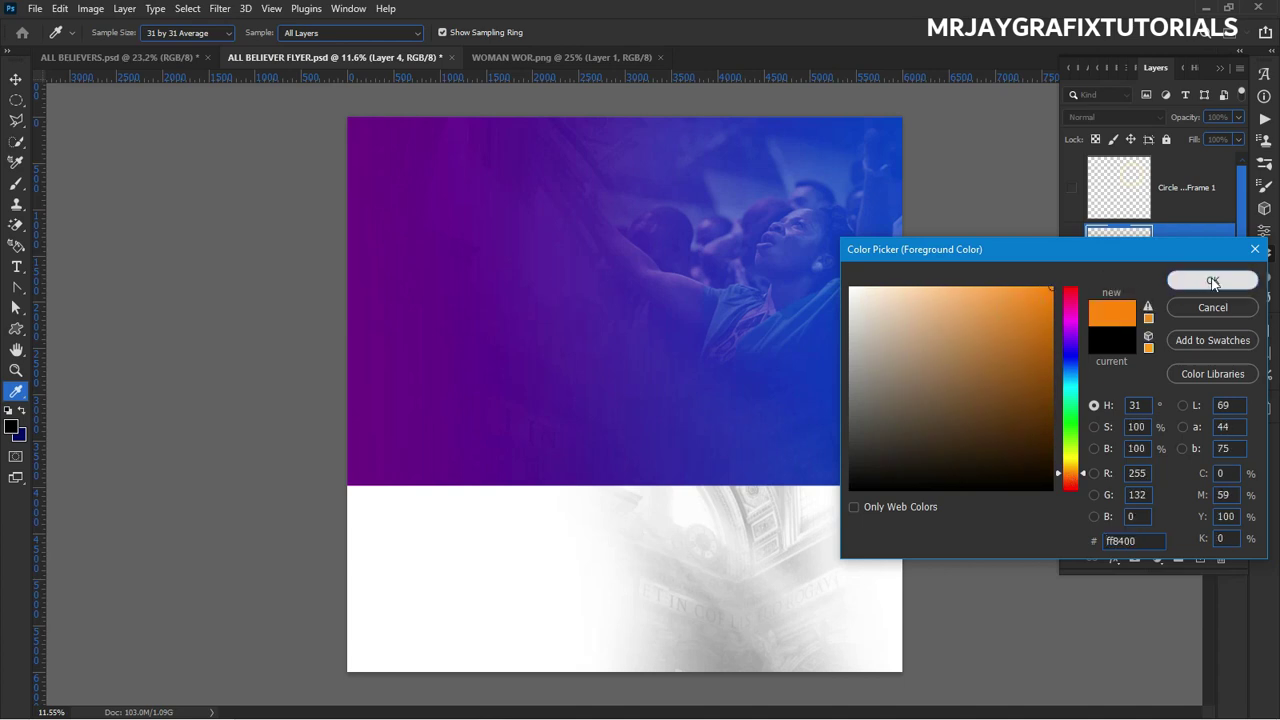
click(1212, 280)
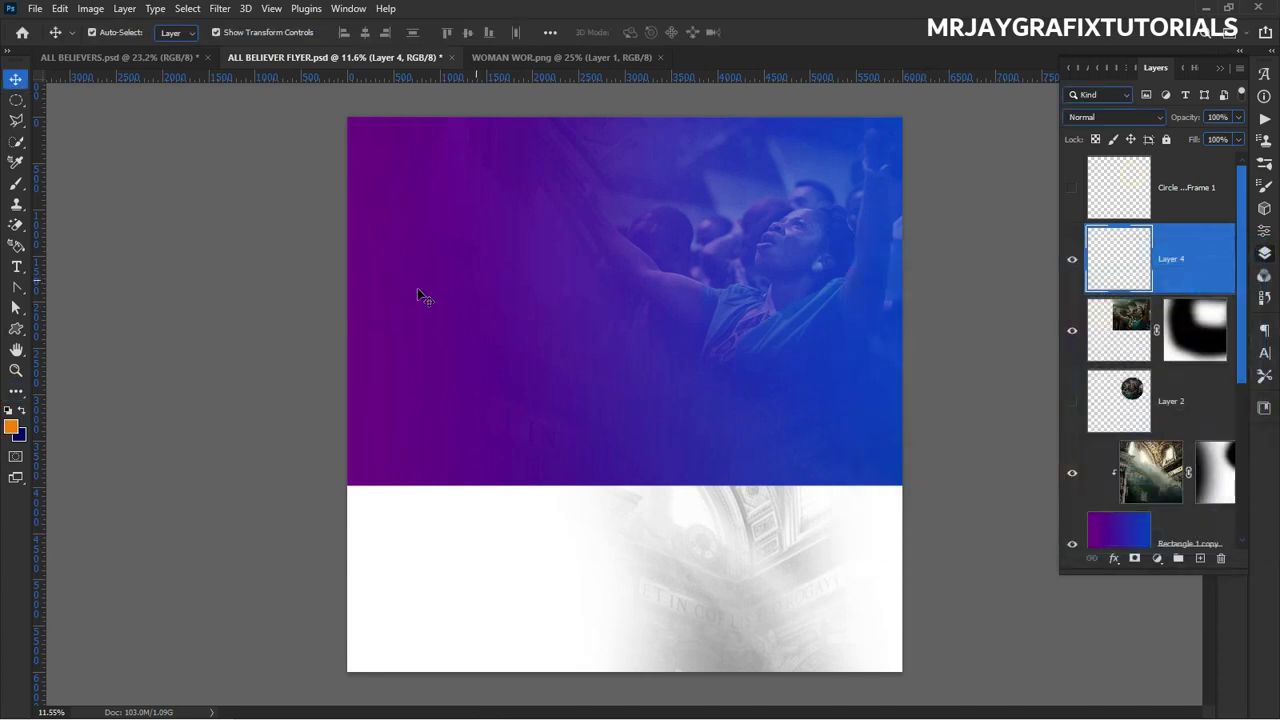
Paint a single orange glow over the worshipping woman's face with a soft 3800 px brush.
click(16, 183)
right_click(16, 183)
click(70, 180)
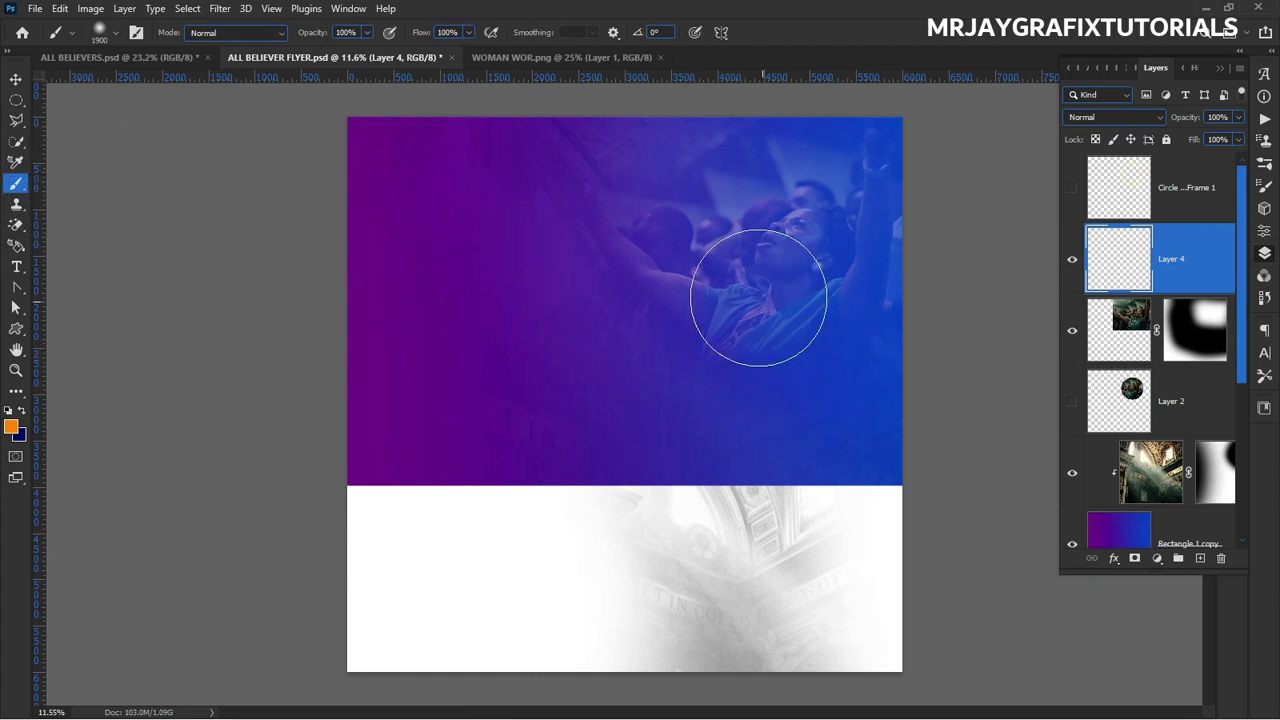
key(bracketright)
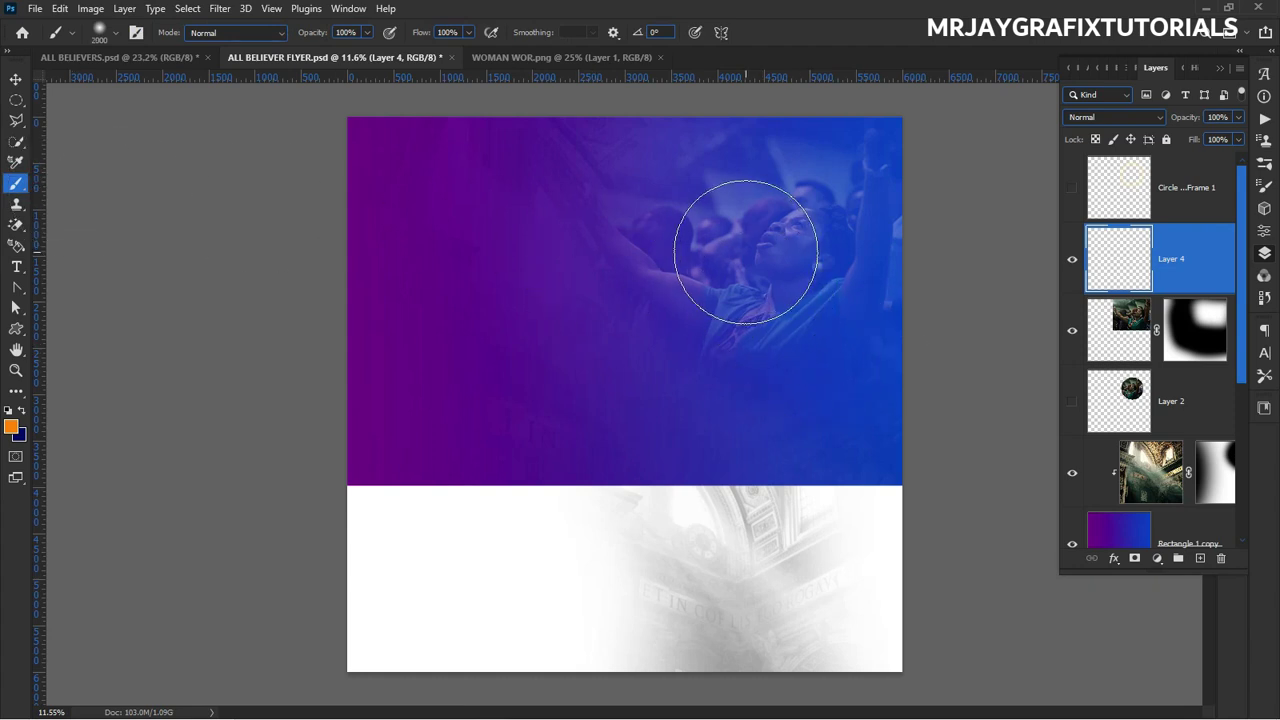
key(bracketright)
key(bracketright)
key(bracketright)
key(bracketright)
key(bracketright)
key(bracketright)
key(bracketright)
key(bracketright)
key(bracketright)
key(bracketright)
key(bracketright)
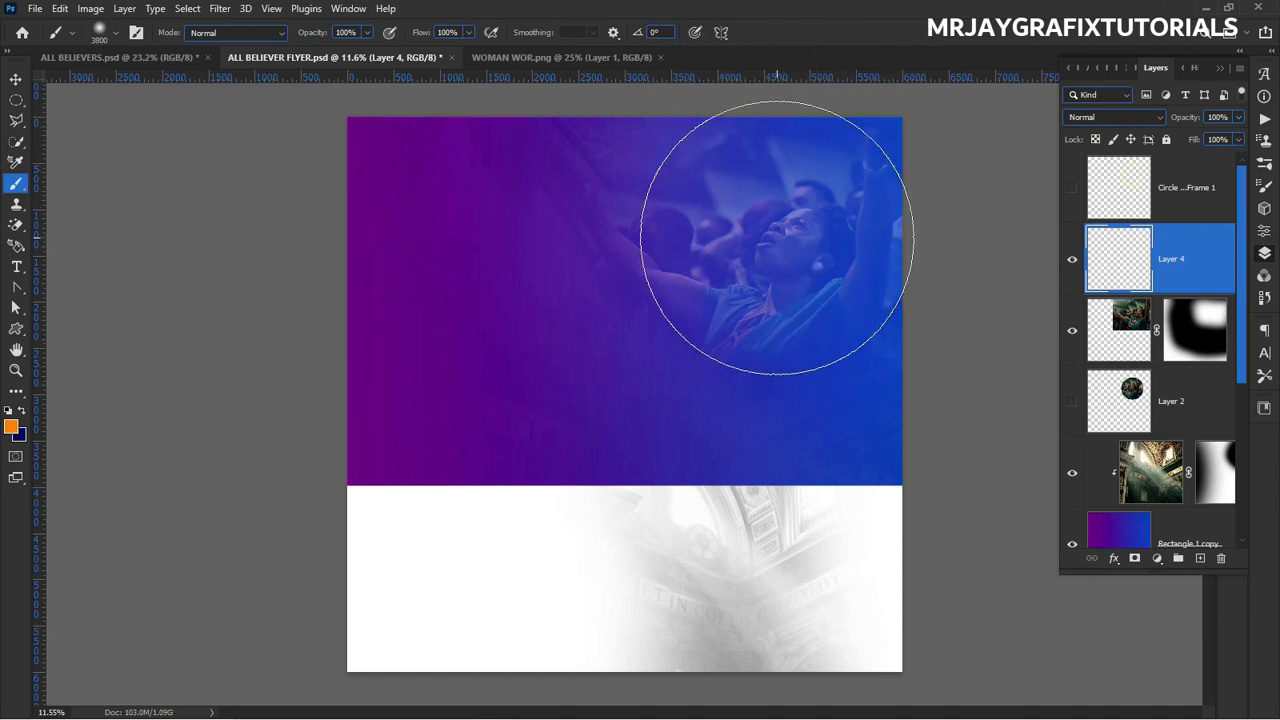
click(774, 236)
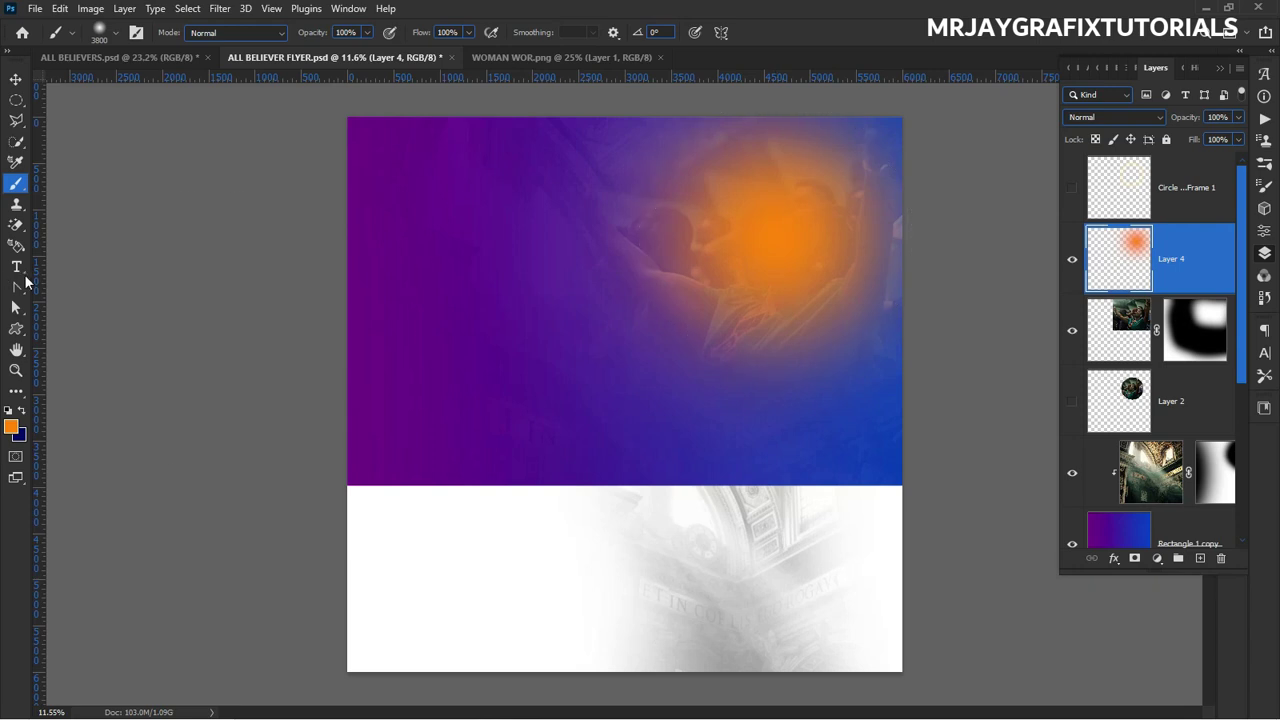
Enlarge the orange glow to about 129% and reposition it over the woman's face.
click(15, 79)
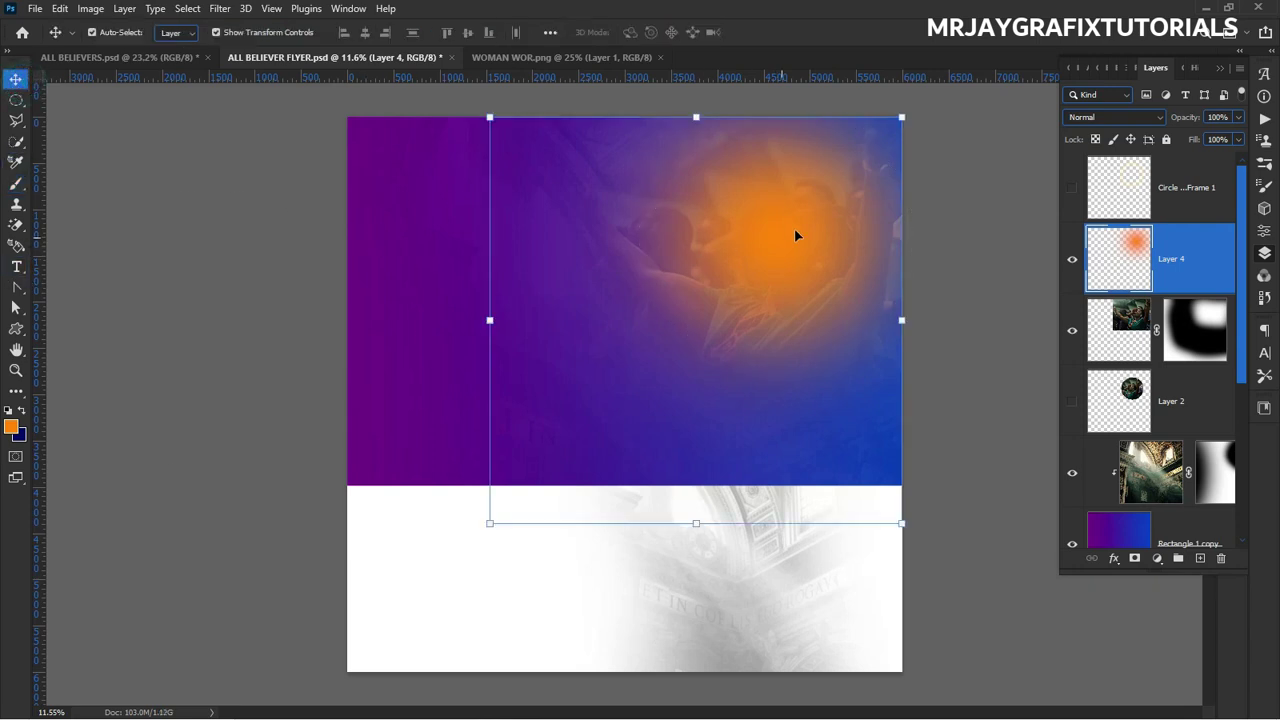
drag(901, 118, 939, 80)
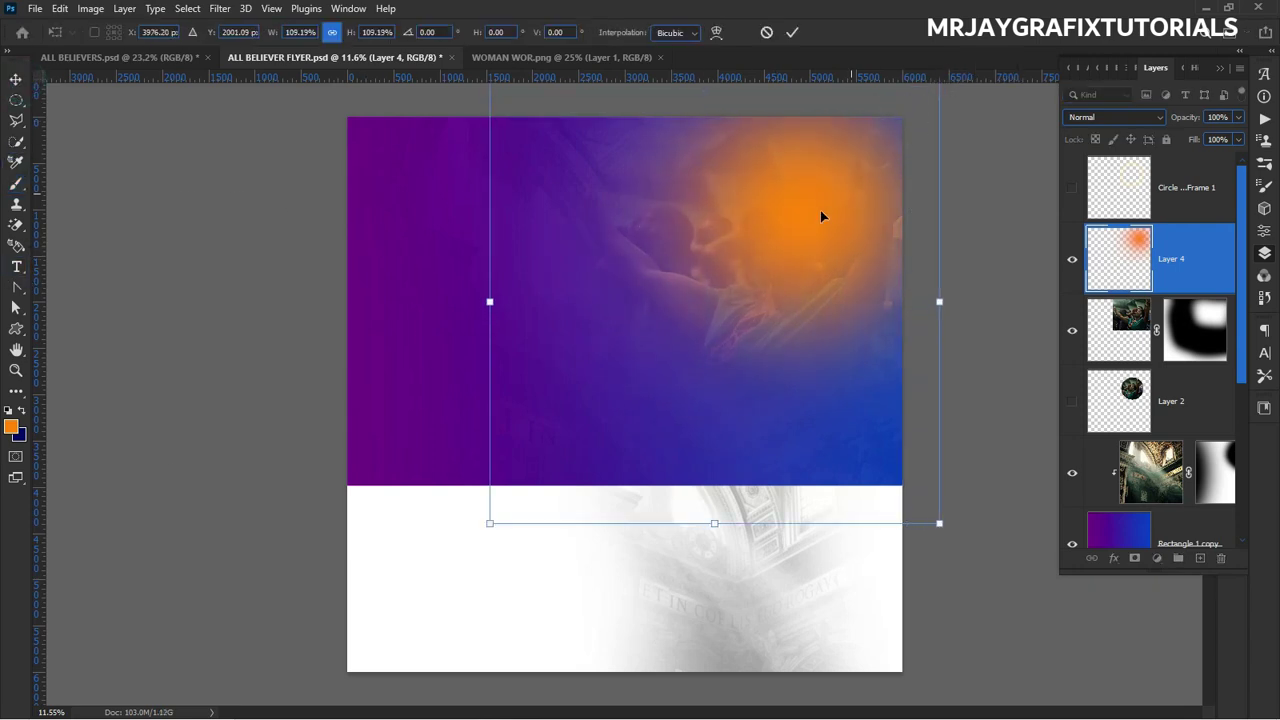
drag(483, 530, 410, 622)
drag(627, 345, 644, 334)
click(794, 32)
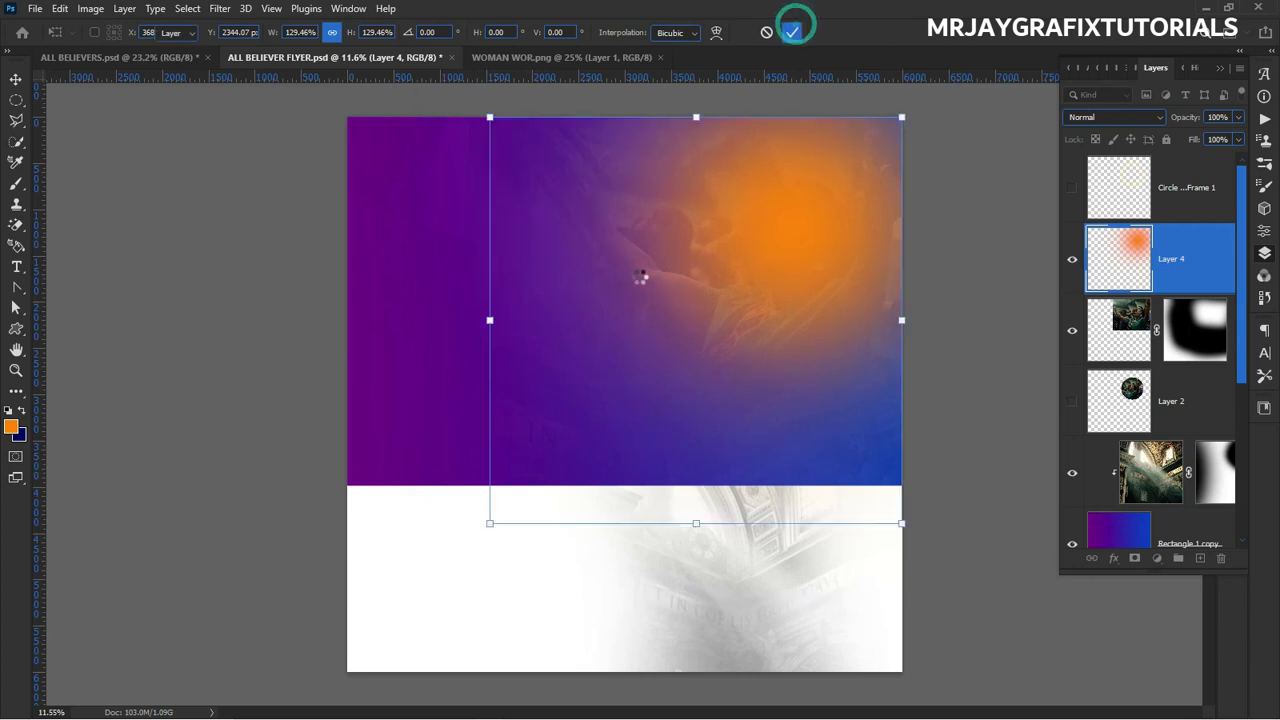
Blend the orange glow layer with Color Dodge mode and deselect it.
click(1099, 119)
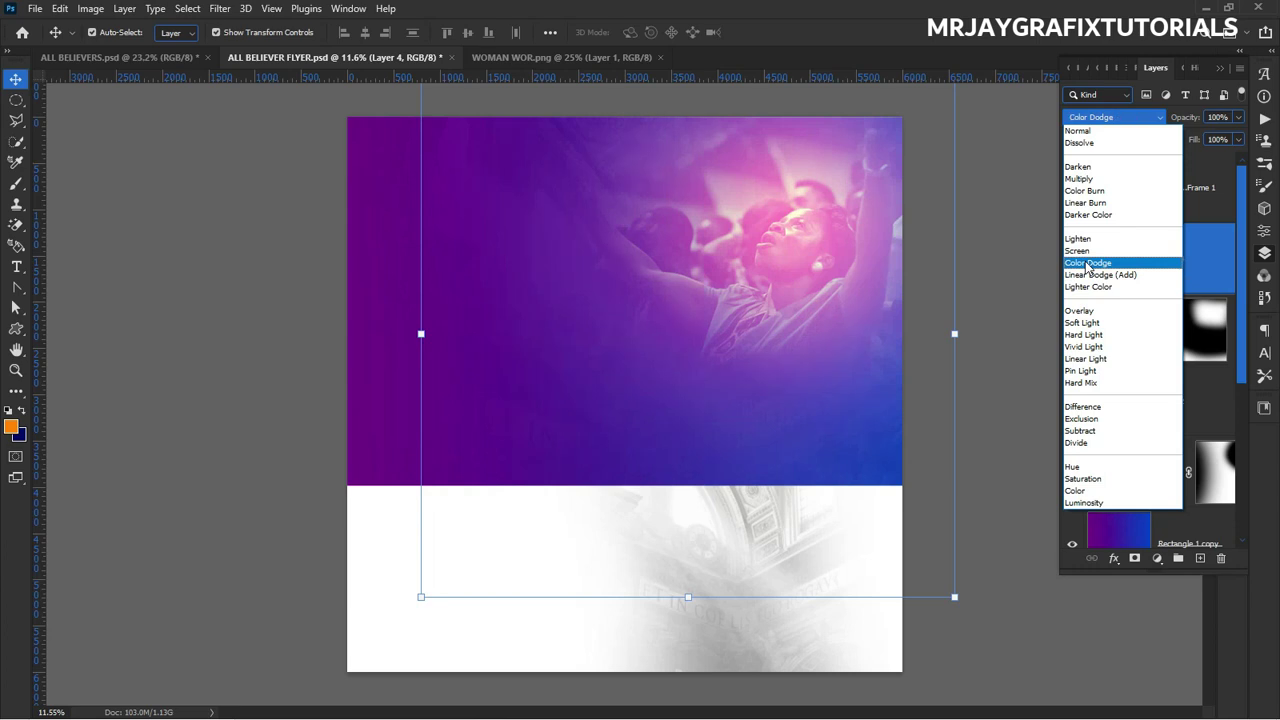
click(1087, 265)
ctrl+click(1148, 262)
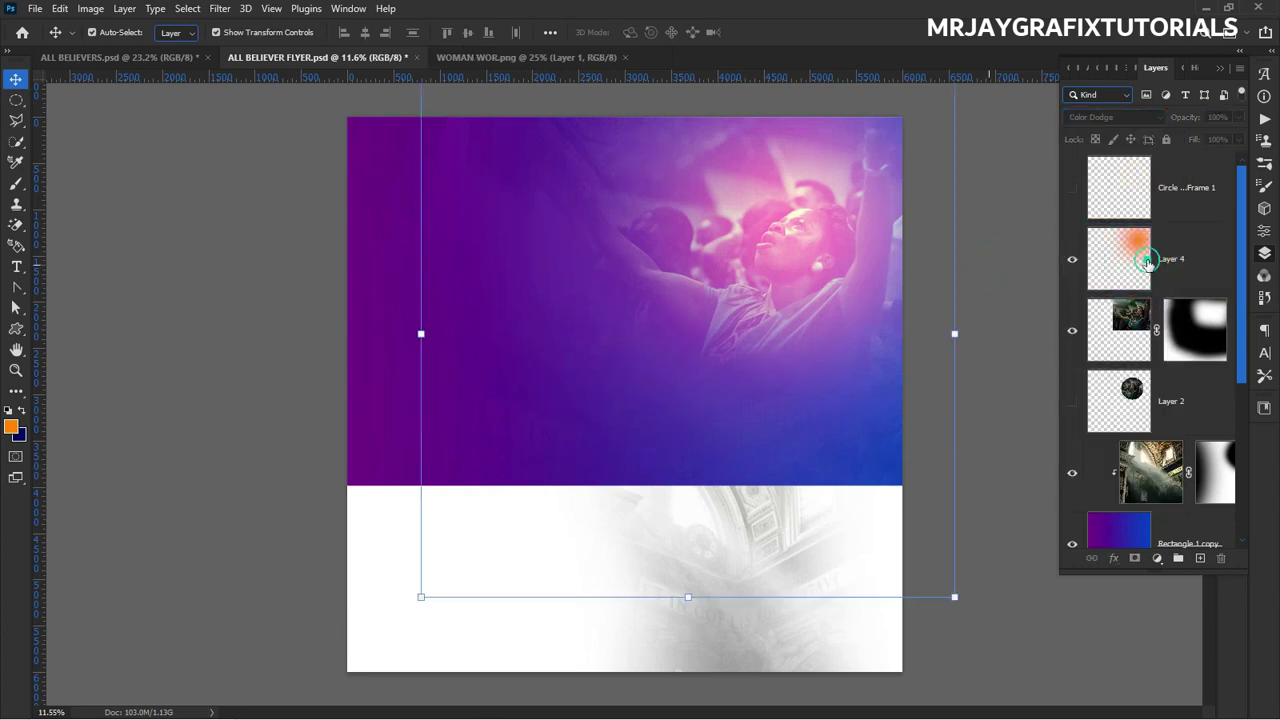
click(1148, 262)
click(996, 287)
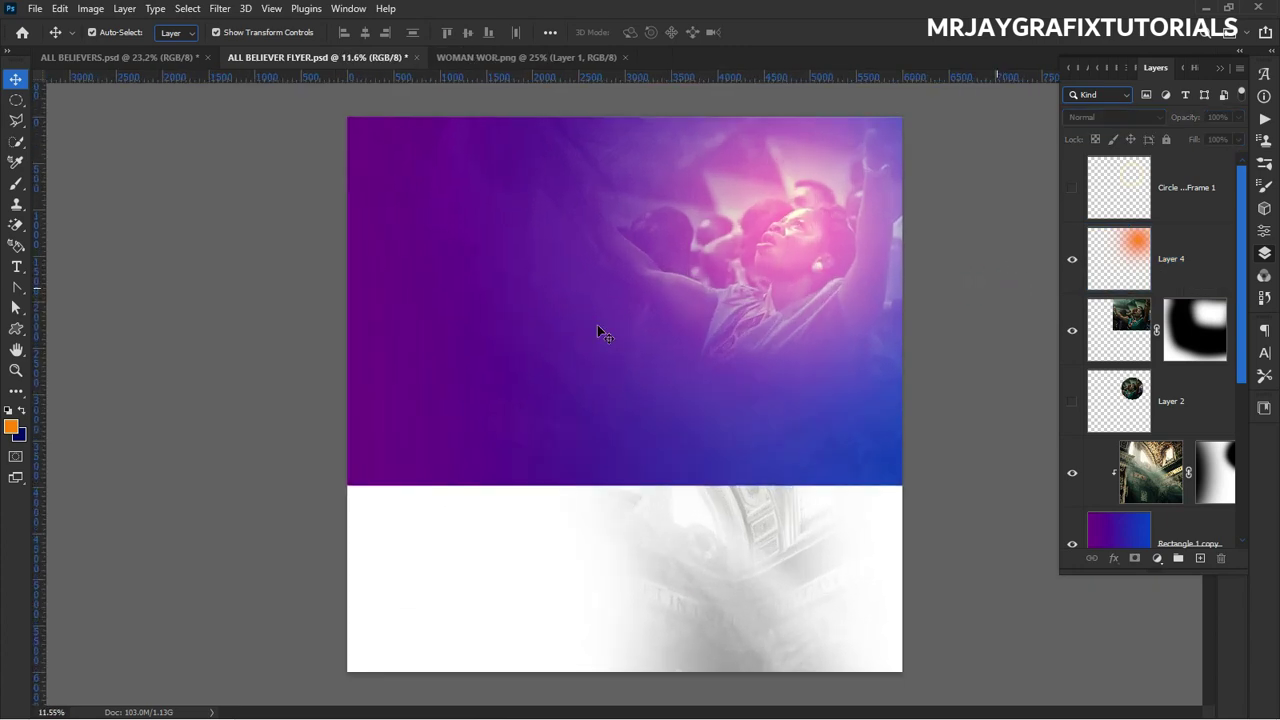
Reduce the orange glow layer's opacity to 72% and hide the layer to compare the effect.
click(1144, 242)
drag(1197, 120, 1165, 115)
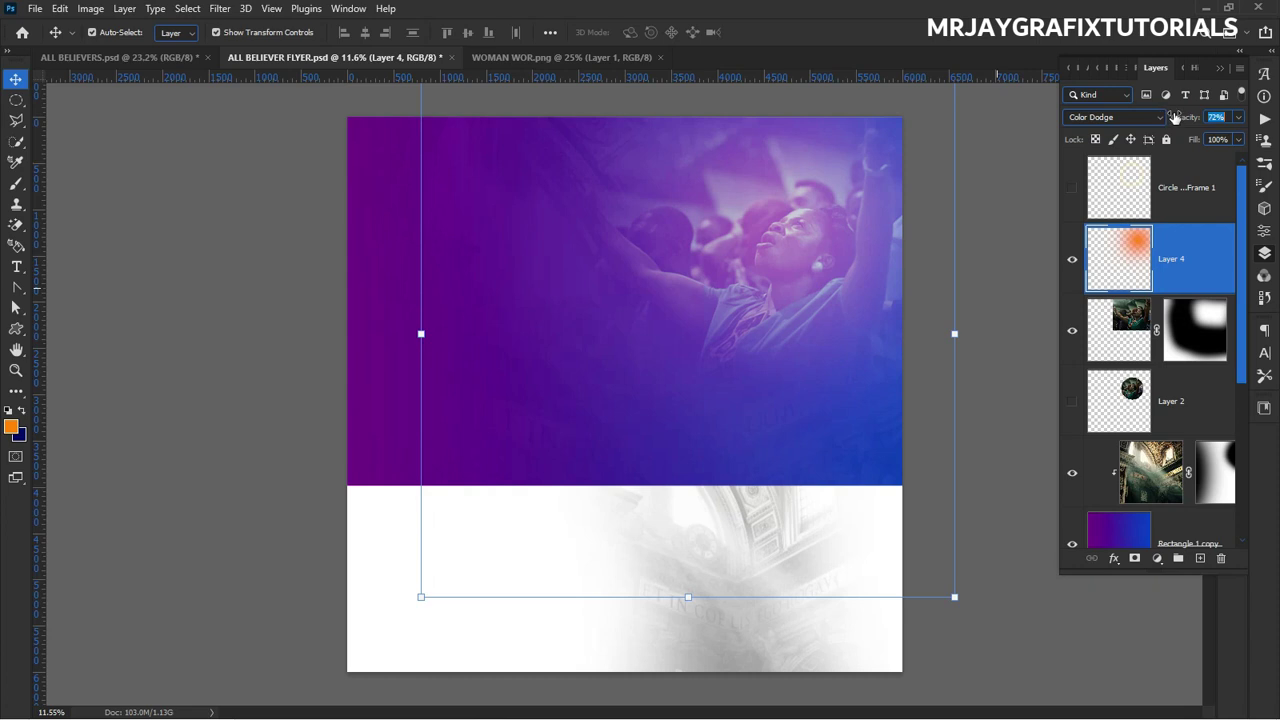
click(1071, 261)
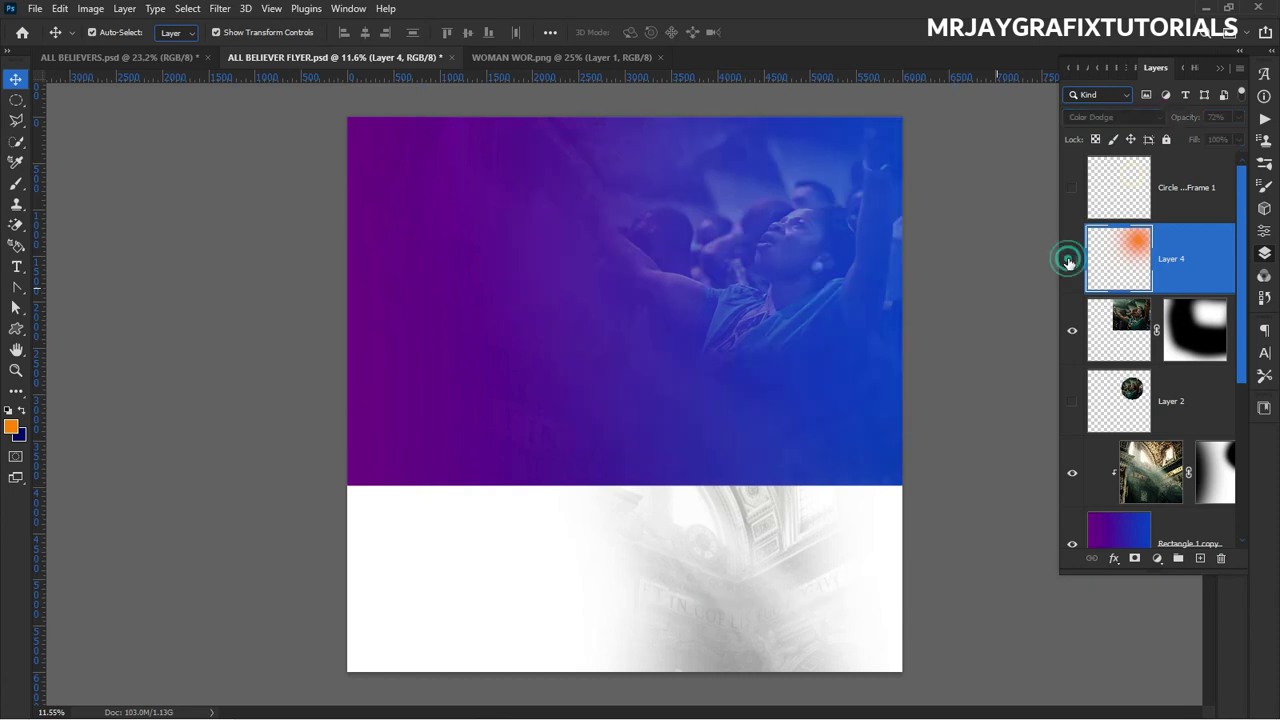
Compare the flyer with and without the orange glow, leave the glow layer visible and lock it completely.
click(1070, 261)
click(1068, 261)
click(1068, 261)
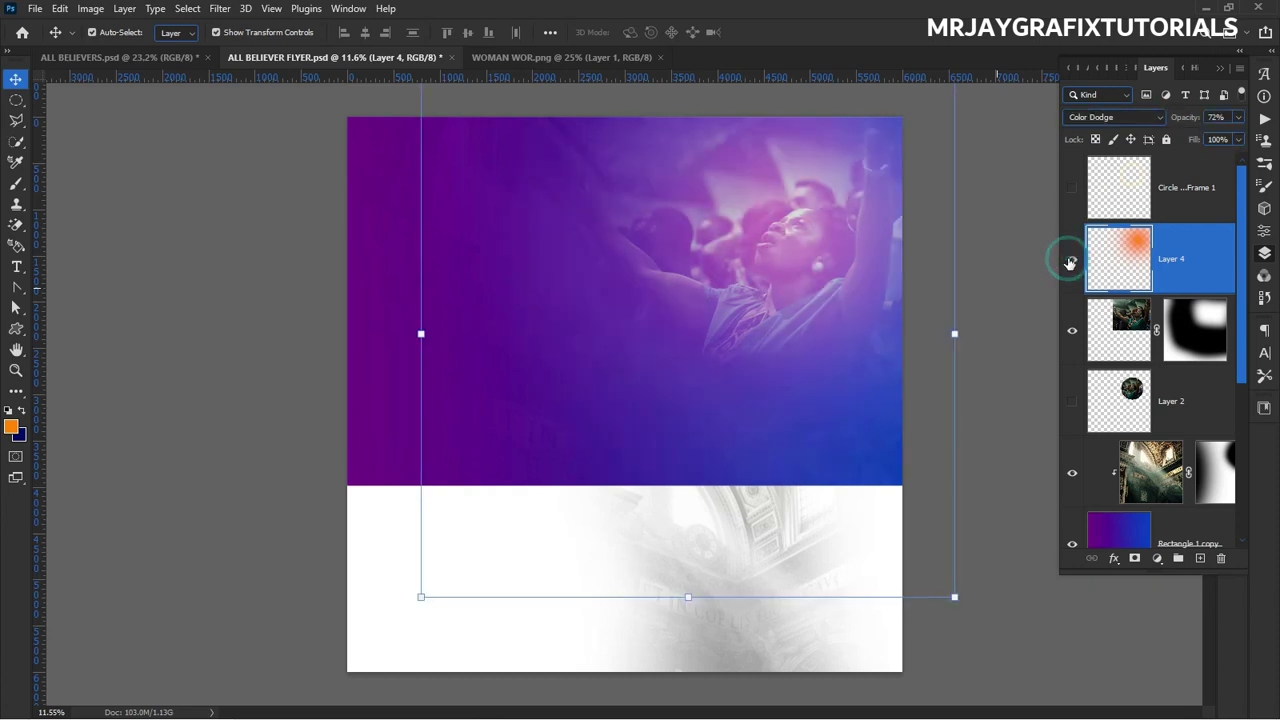
click(1165, 140)
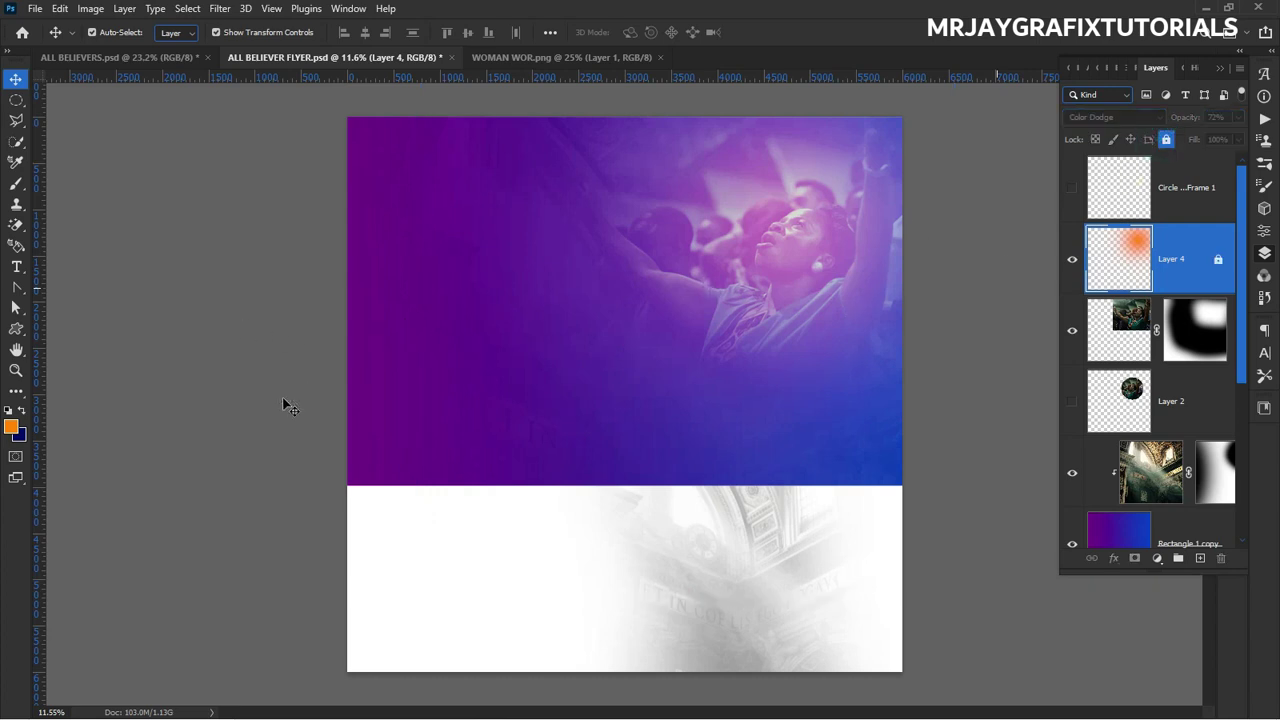
Close the WOMAN WOR.png document and open the WOR WON image from the DESIGN RESOURCE folder.
click(488, 62)
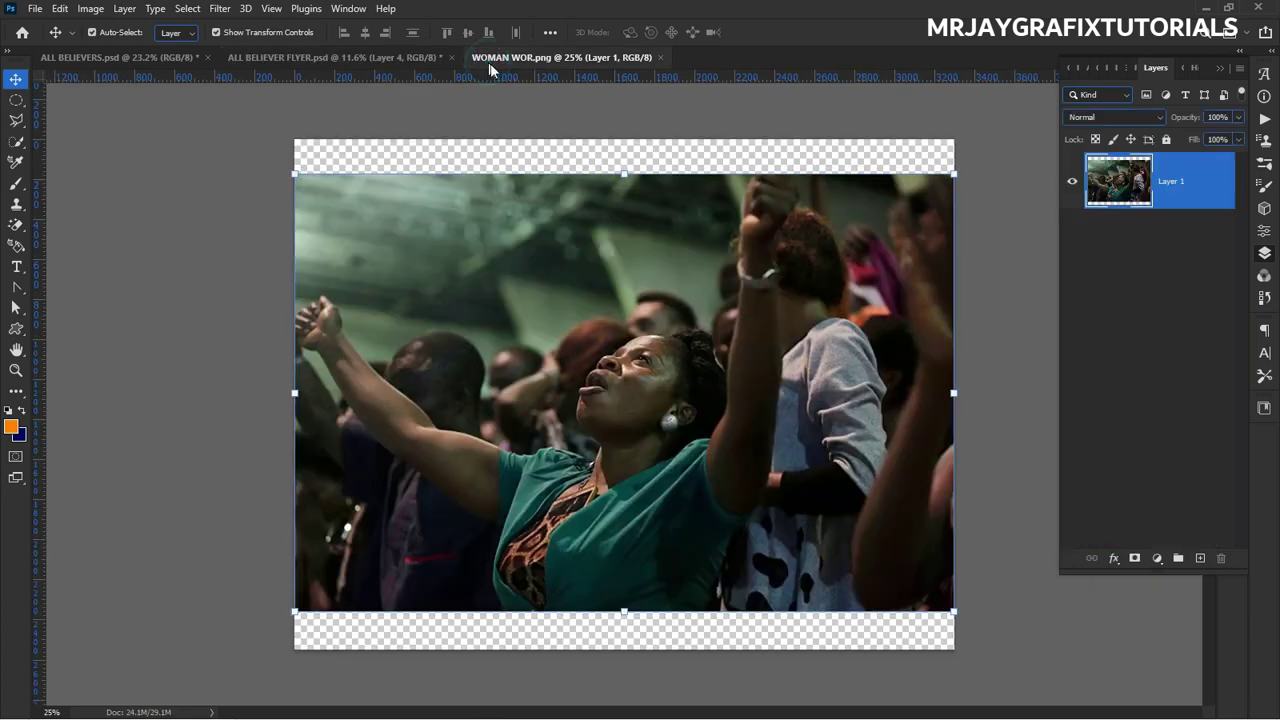
click(659, 58)
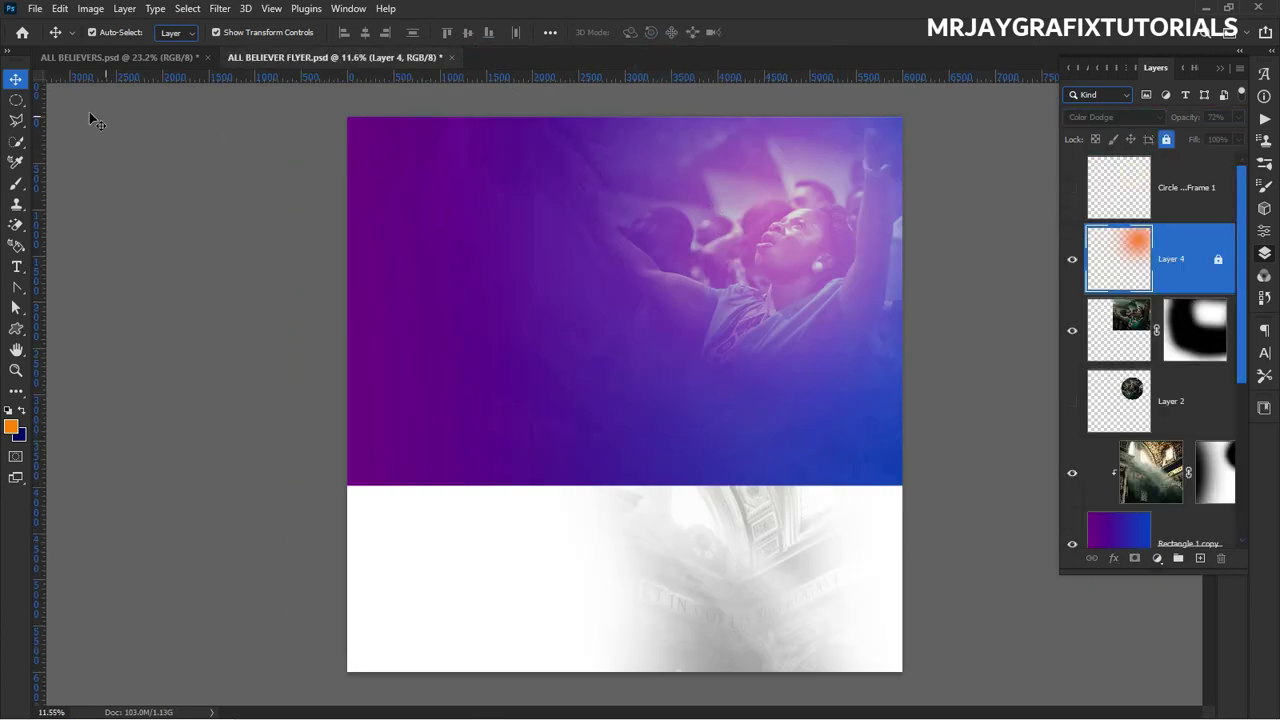
click(34, 8)
click(60, 38)
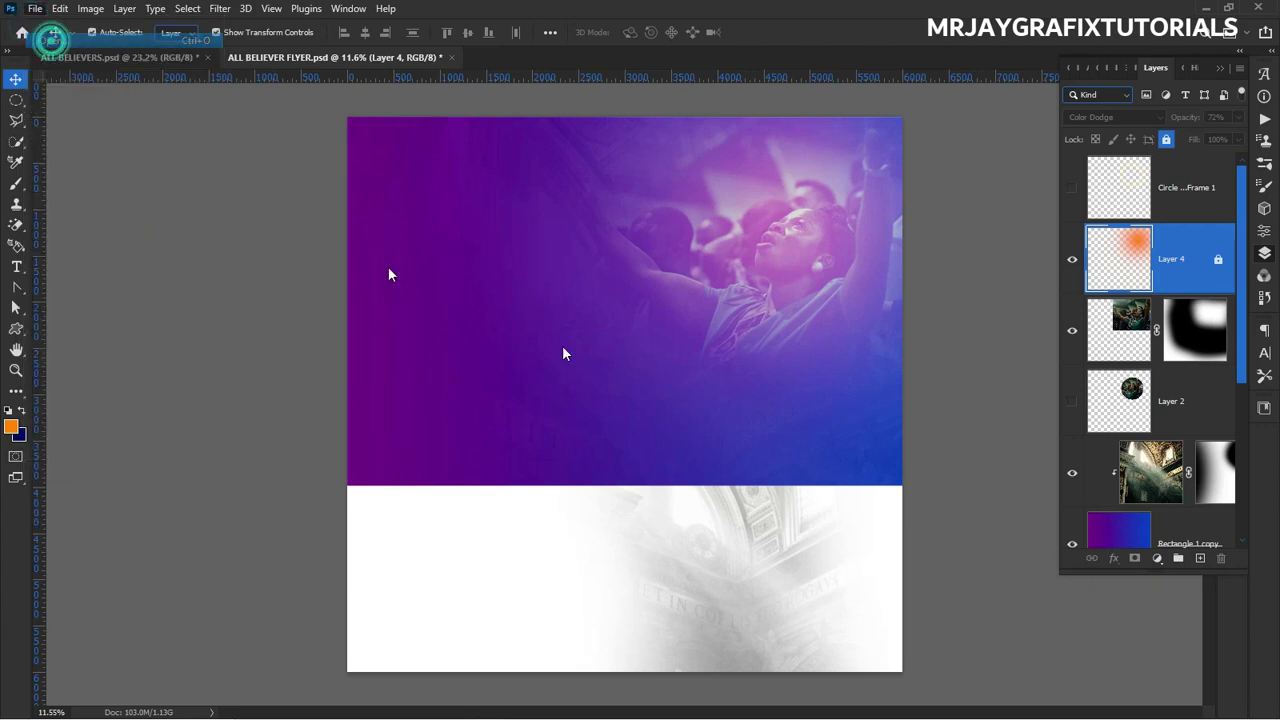
scroll(560, 437, down, 5)
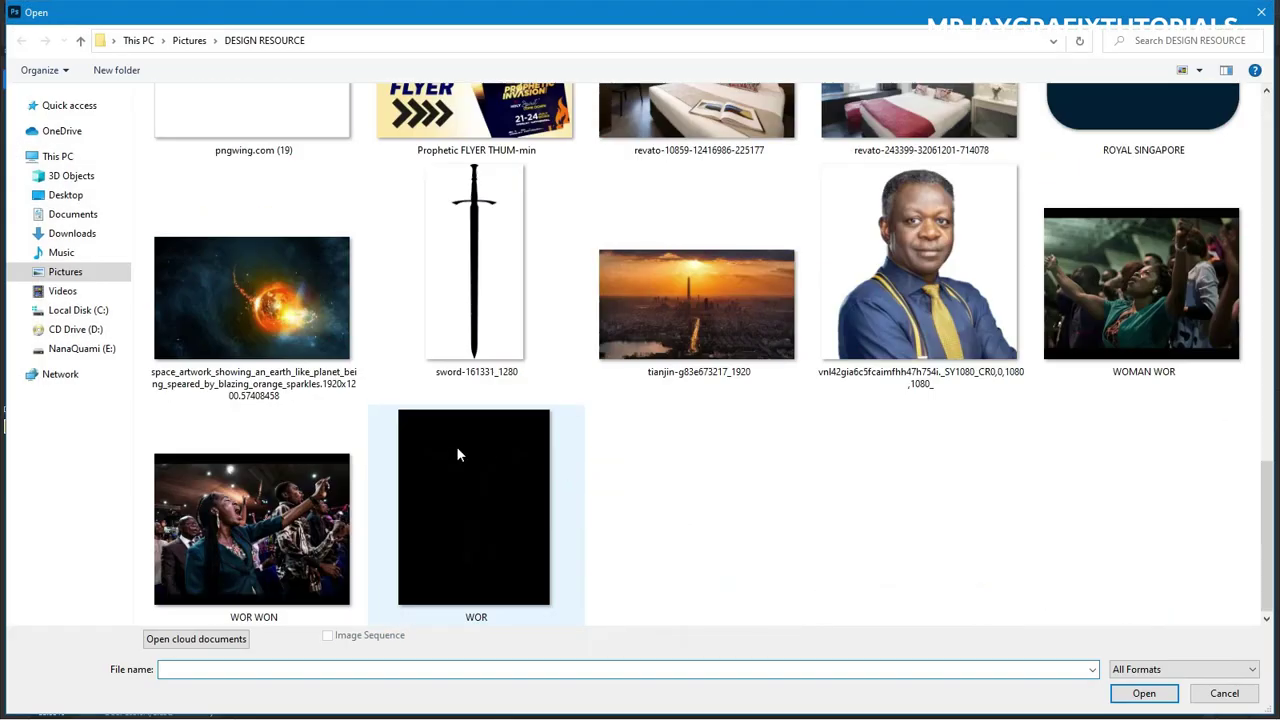
double_click(219, 540)
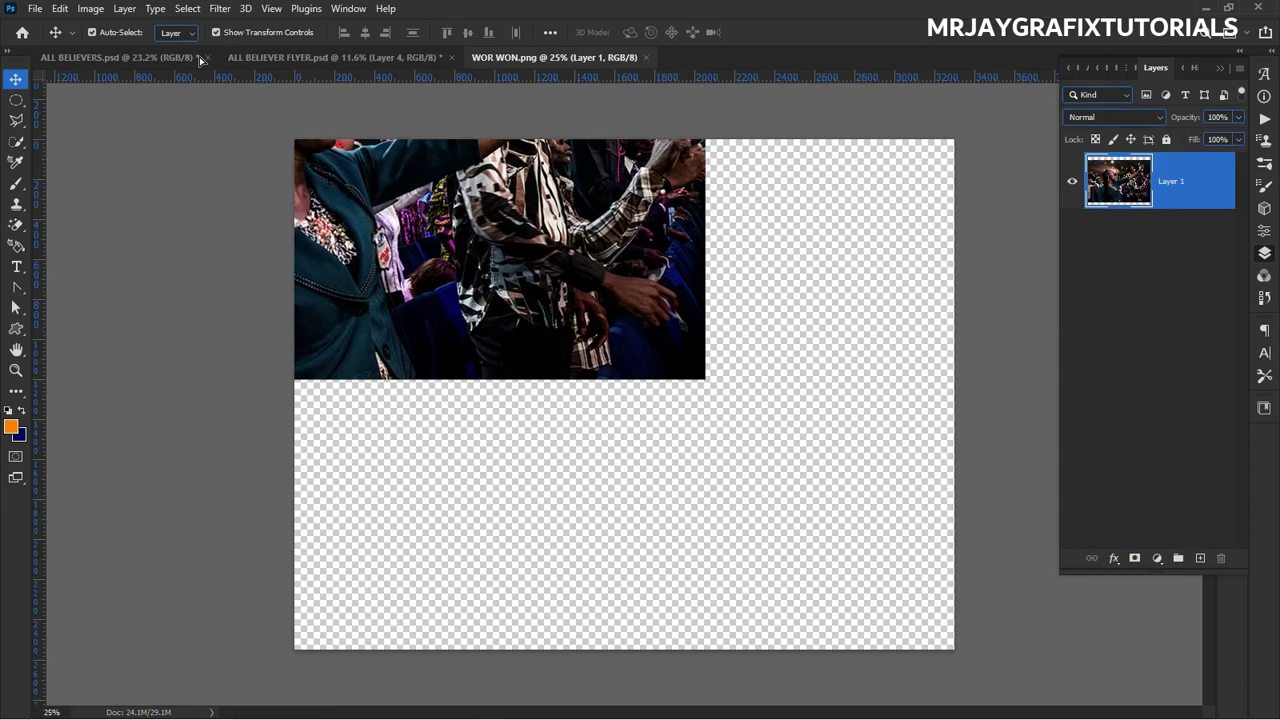
Copy the WOR WON photo into the ALL BELIEVER FLYER document, over the worshipping woman.
click(120, 57)
click(246, 57)
drag(640, 222, 690, 274)
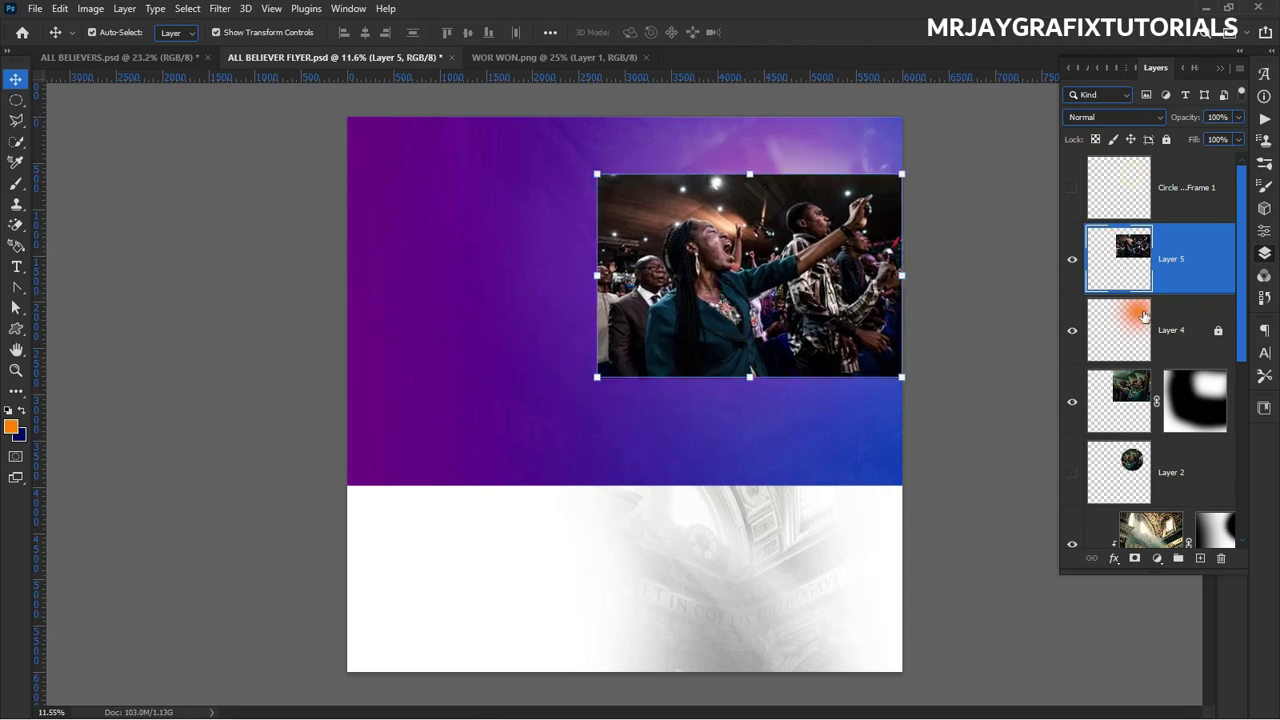
Flip the new worship photo horizontally and tilt it very slightly.
key(ctrl+t)
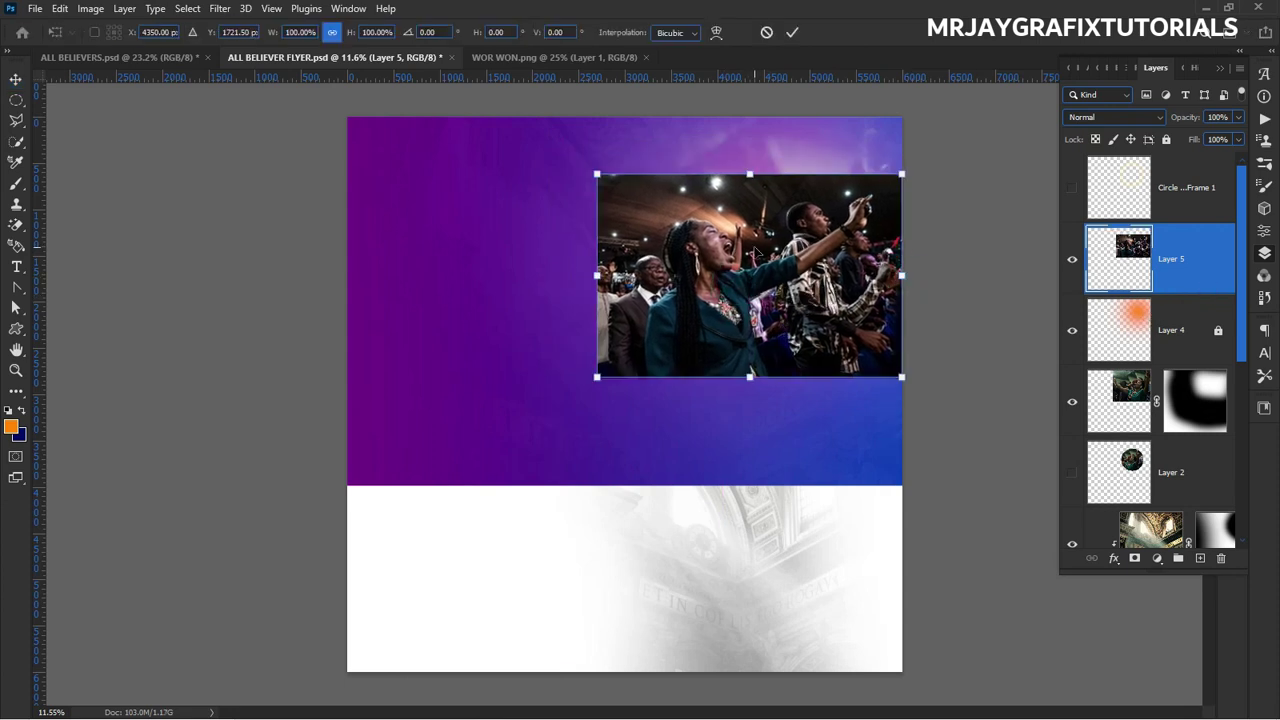
right_click(772, 257)
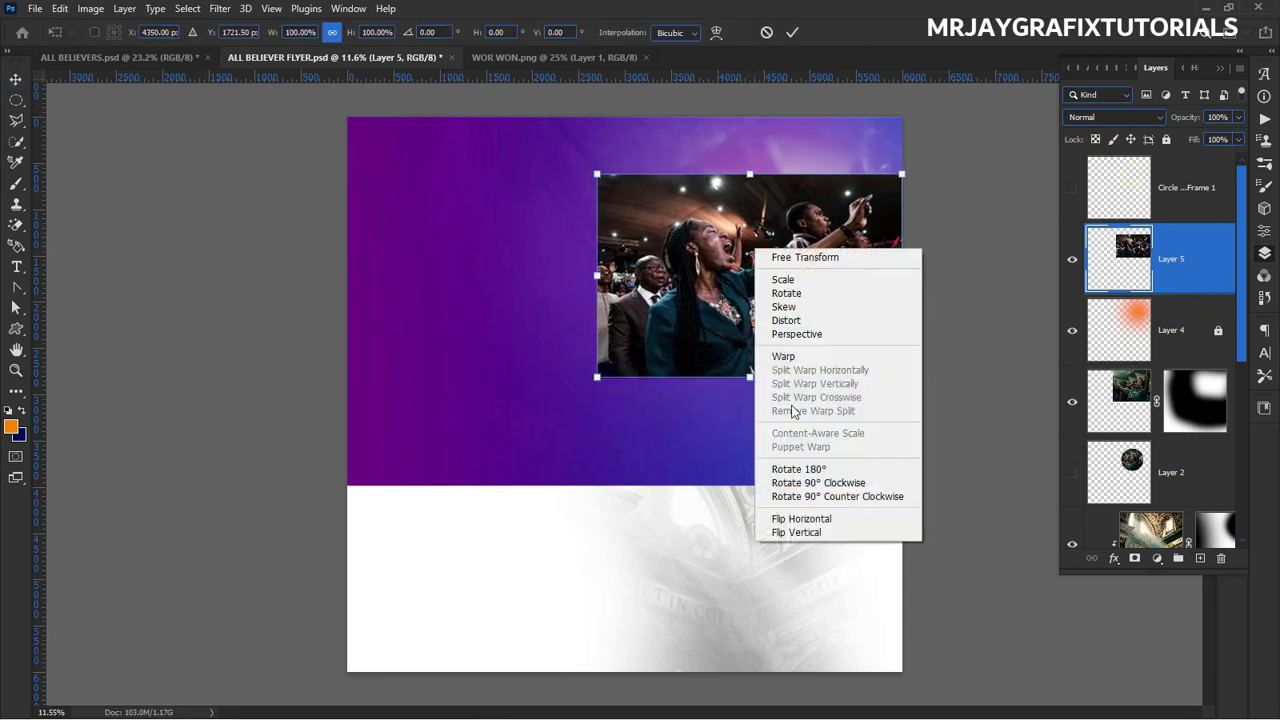
click(815, 519)
mouse_move(549, 172)
mouse_down()
mouse_move(540, 110)
mouse_move(541, 166)
mouse_up()
click(792, 32)
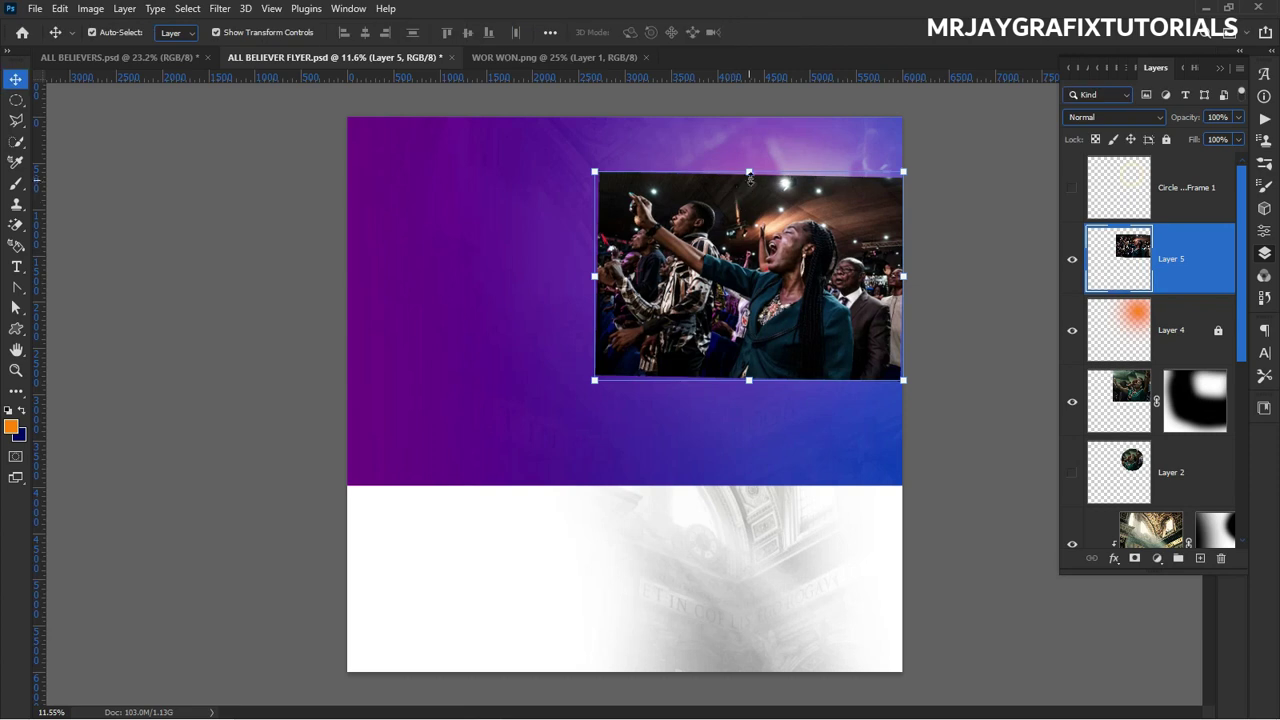
Enlarge the flipped photo by roughly a third and move it to the middle of the gradient area.
drag(750, 173, 752, 103)
drag(732, 262, 673, 292)
click(792, 32)
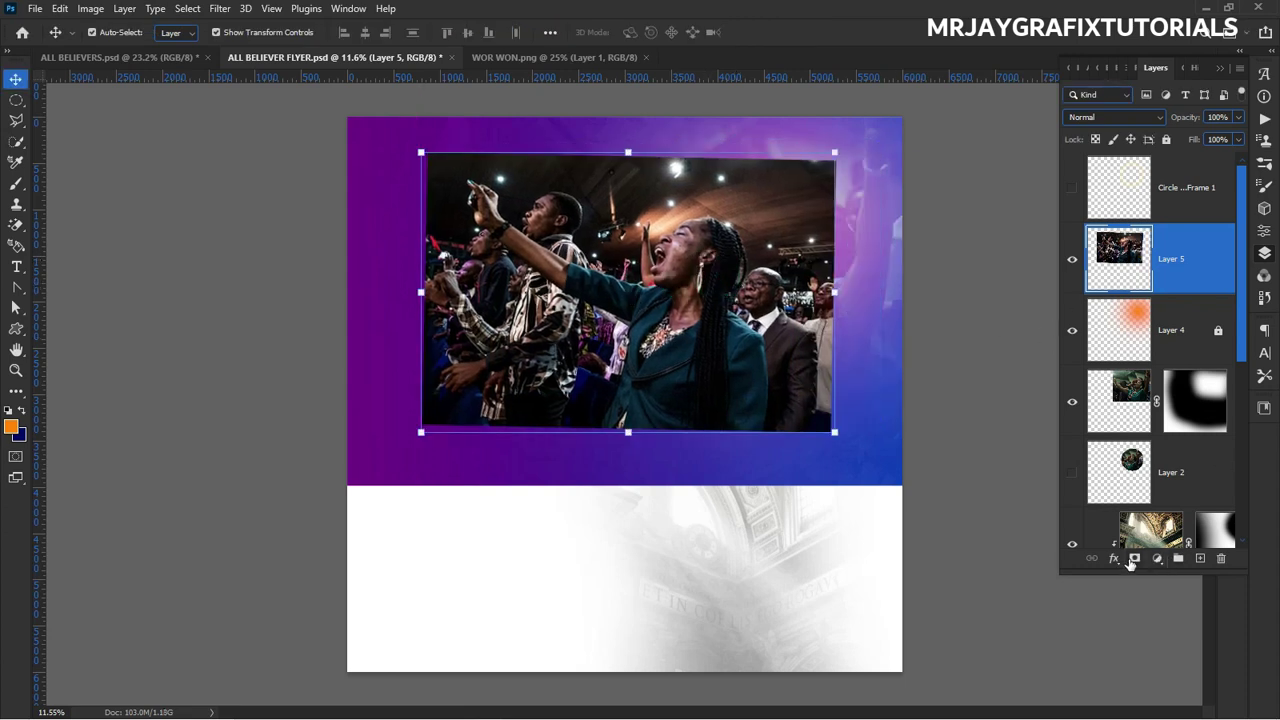
Add a layer mask to the new photo and fade its edges into the gradient with a soft black brush.
click(1134, 559)
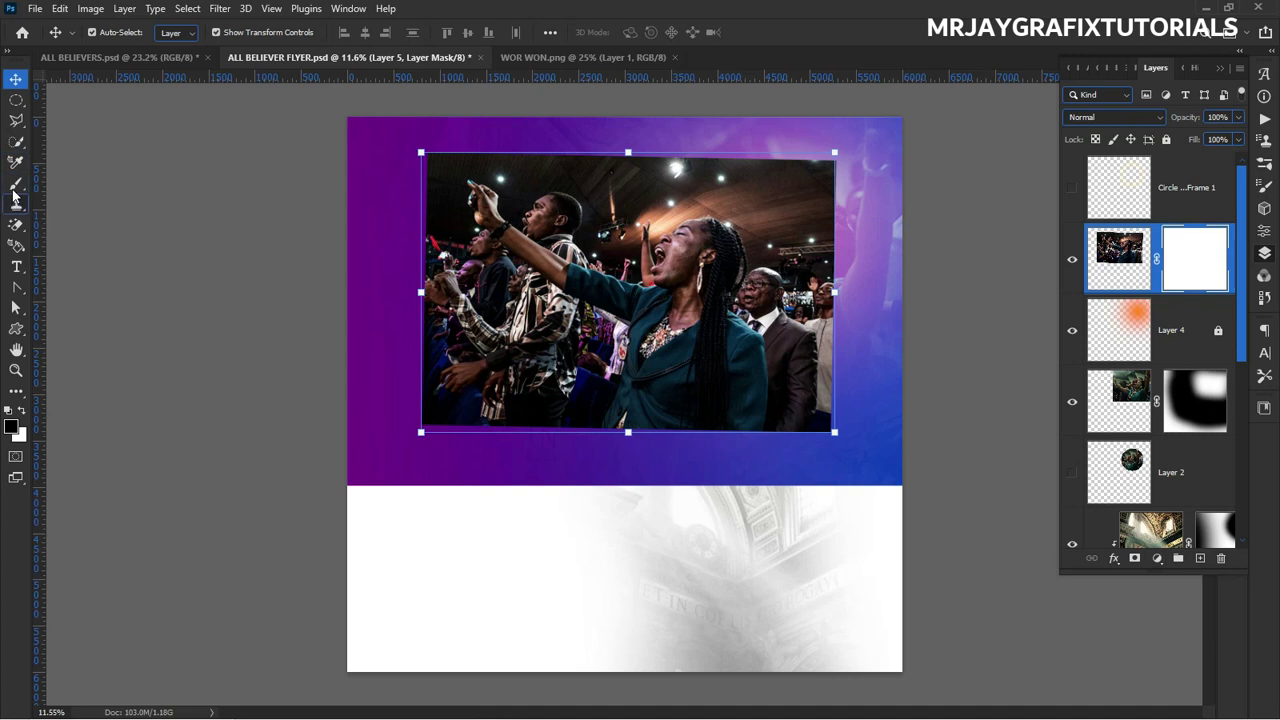
click(15, 182)
mouse_move(321, 352)
mouse_down()
mouse_move(371, 423)
mouse_move(337, 457)
mouse_move(309, 149)
mouse_move(348, 452)
mouse_move(623, 571)
mouse_move(543, 537)
mouse_move(771, 543)
mouse_move(590, 545)
mouse_move(920, 366)
mouse_move(937, 129)
mouse_move(938, 424)
mouse_move(971, 114)
mouse_move(400, 157)
mouse_move(695, 140)
mouse_move(434, 129)
mouse_move(849, 129)
mouse_move(350, 138)
mouse_move(477, 400)
mouse_move(686, 557)
mouse_move(760, 550)
mouse_up()
Move the masked photo to the flyer's upper right, then hide the earlier worship photo and stack the new layer beneath it.
click(15, 78)
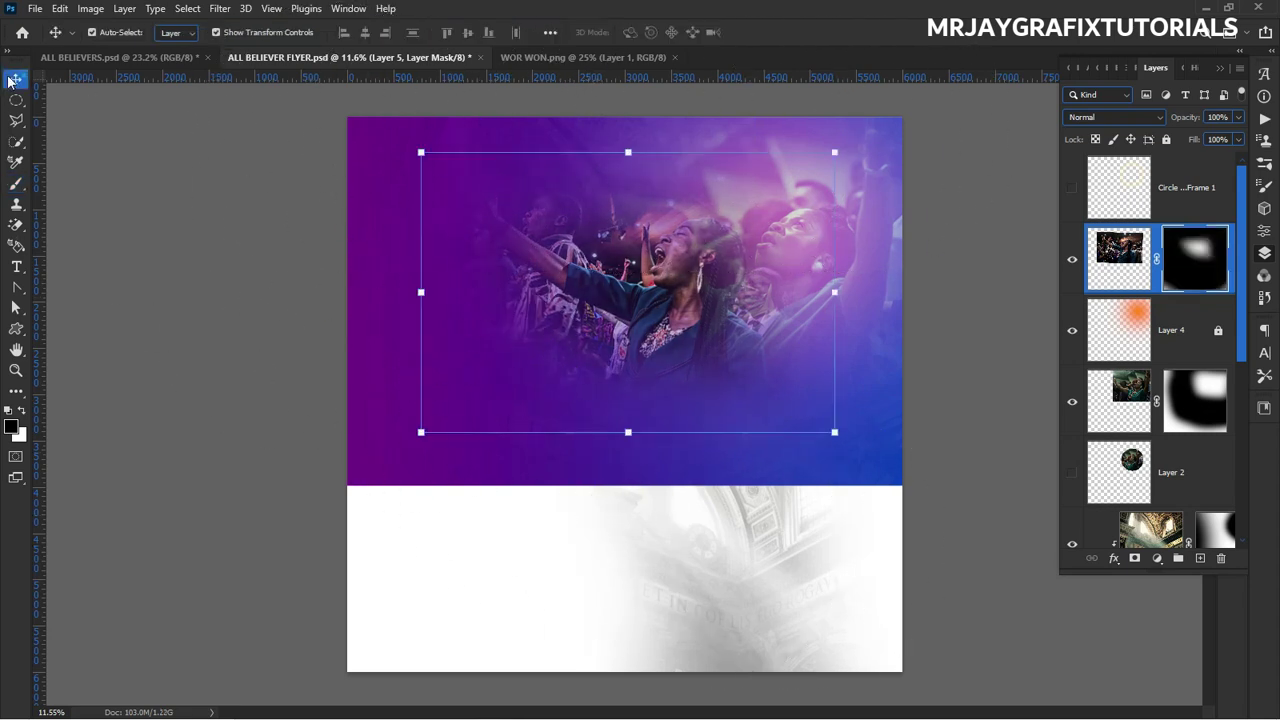
drag(650, 340, 756, 308)
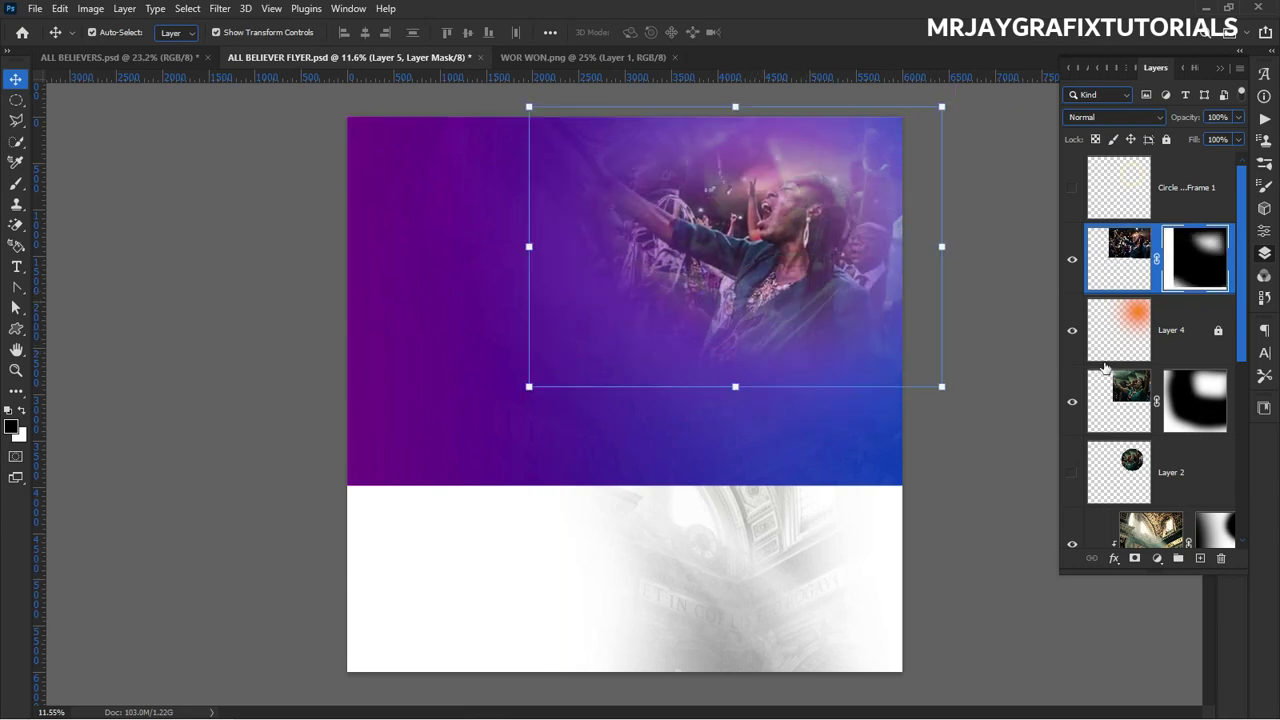
click(1072, 404)
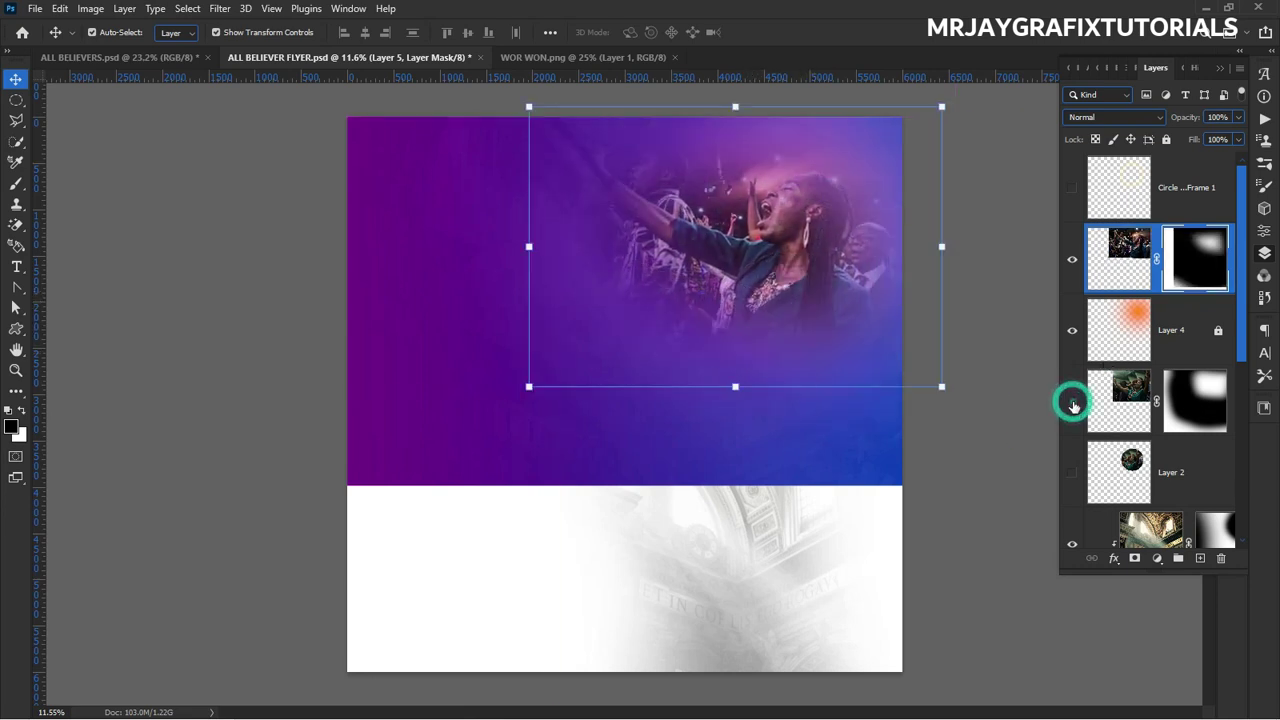
drag(1090, 248, 1106, 408)
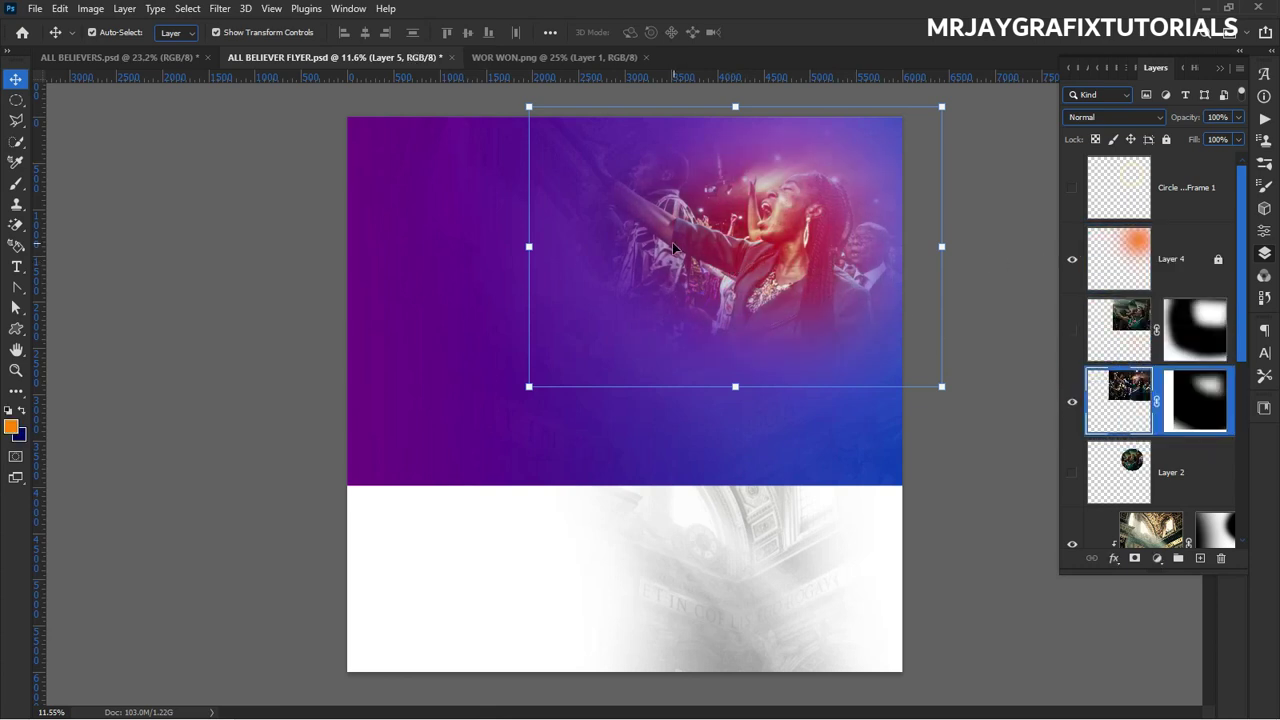
Enlarge the masked photo to about 112% and reposition it in the flyer's upper-right area.
drag(530, 251, 486, 247)
drag(730, 251, 789, 232)
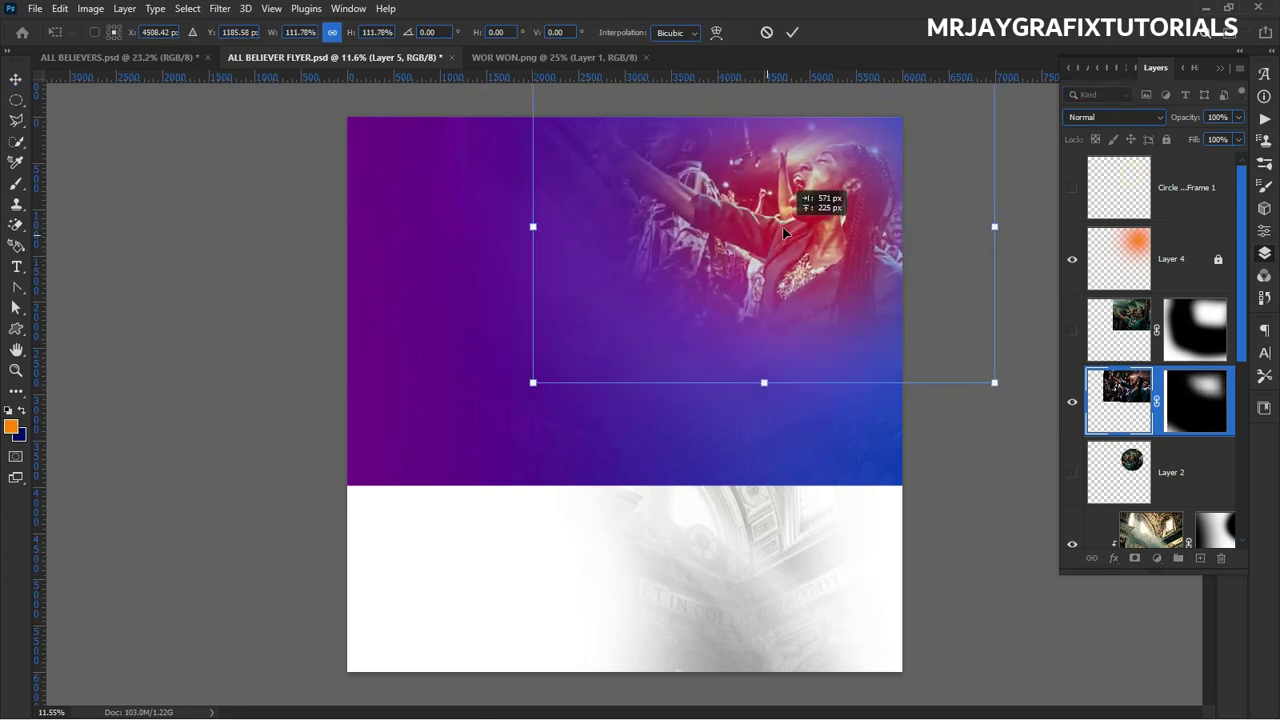
drag(673, 282, 655, 298)
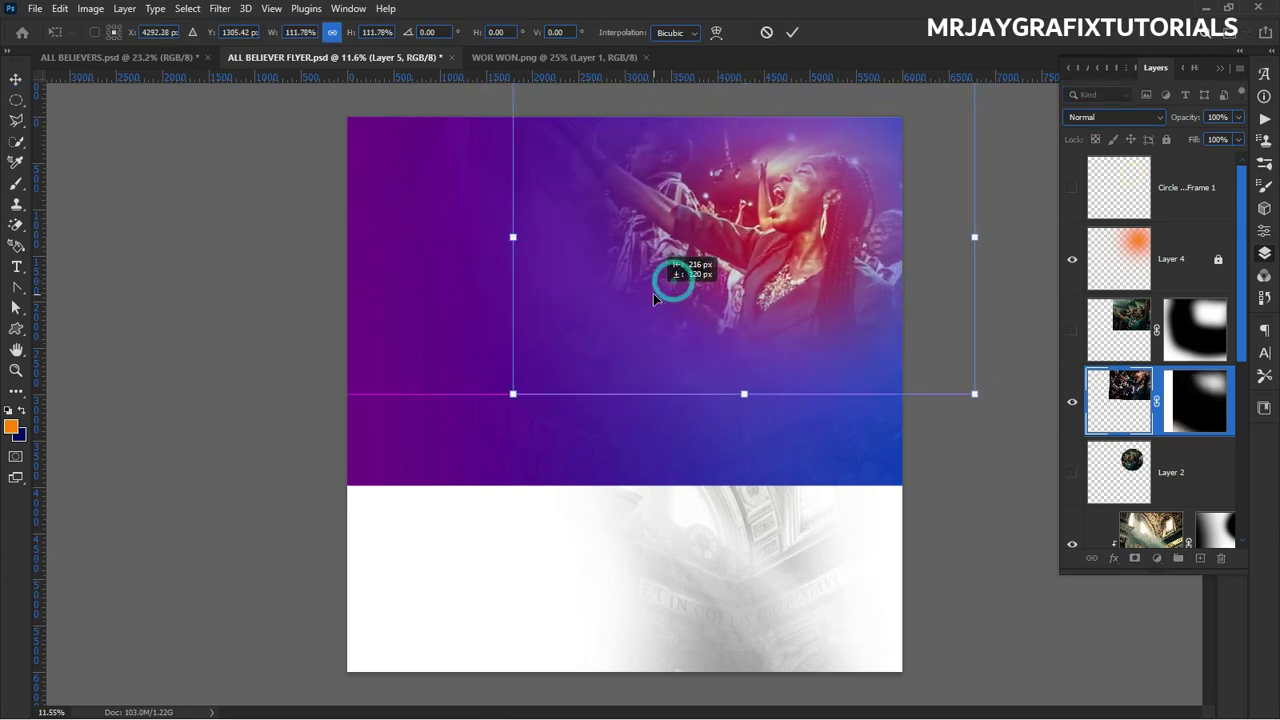
click(792, 32)
Unlock the orange glow layer and change its blending mode to Screen.
click(1131, 263)
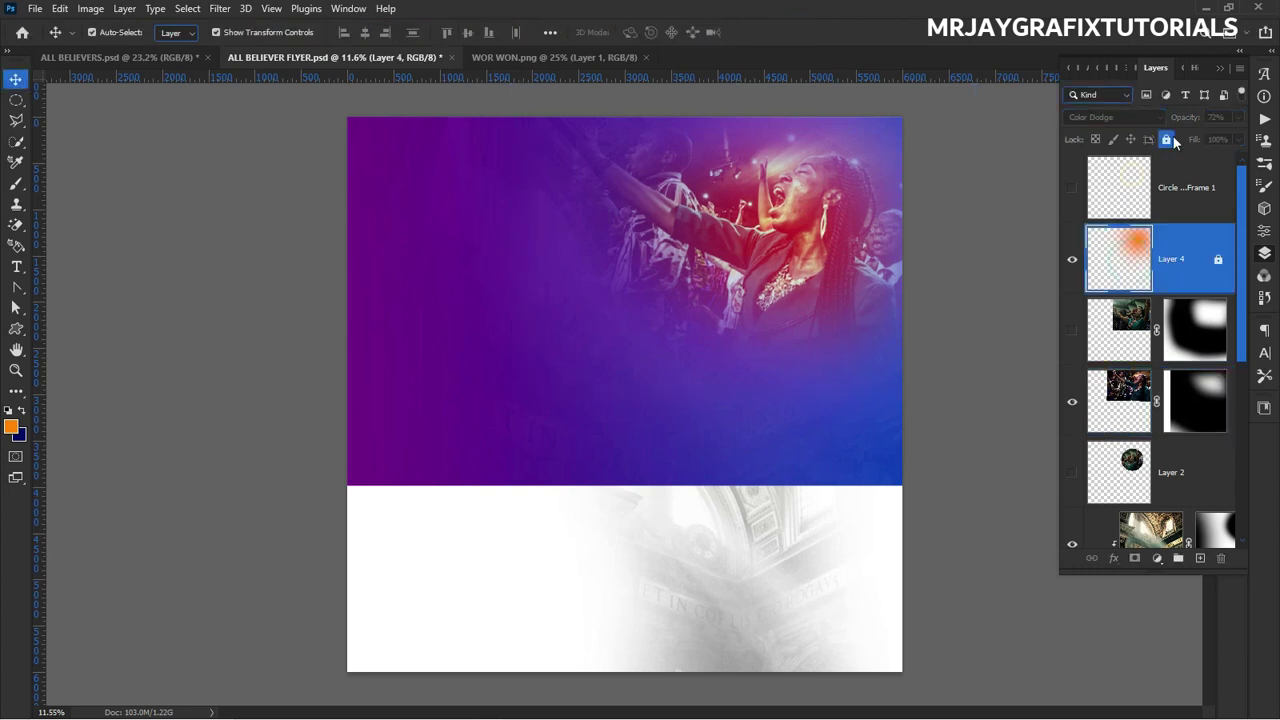
click(1167, 140)
click(1106, 117)
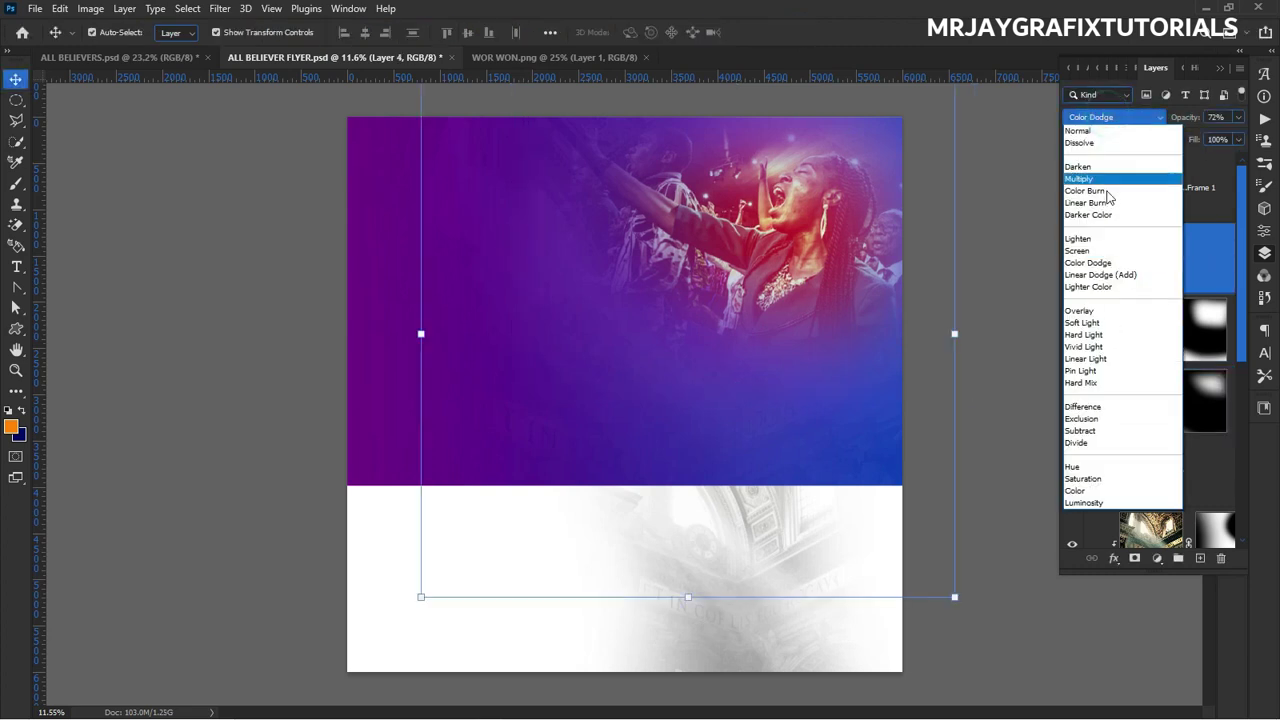
click(1105, 252)
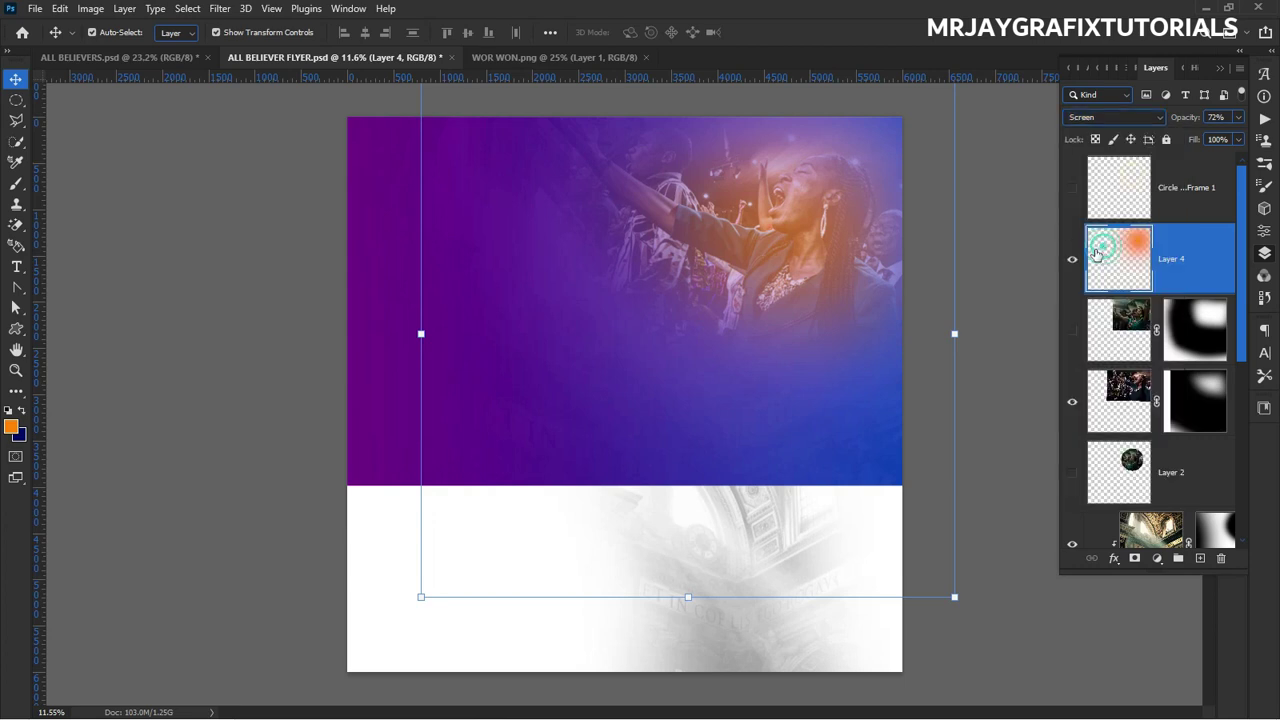
Enlarge the orange glow to about 120%, shift it over the singing woman's face and deselect it.
drag(417, 337, 297, 334)
drag(583, 309, 636, 291)
click(792, 32)
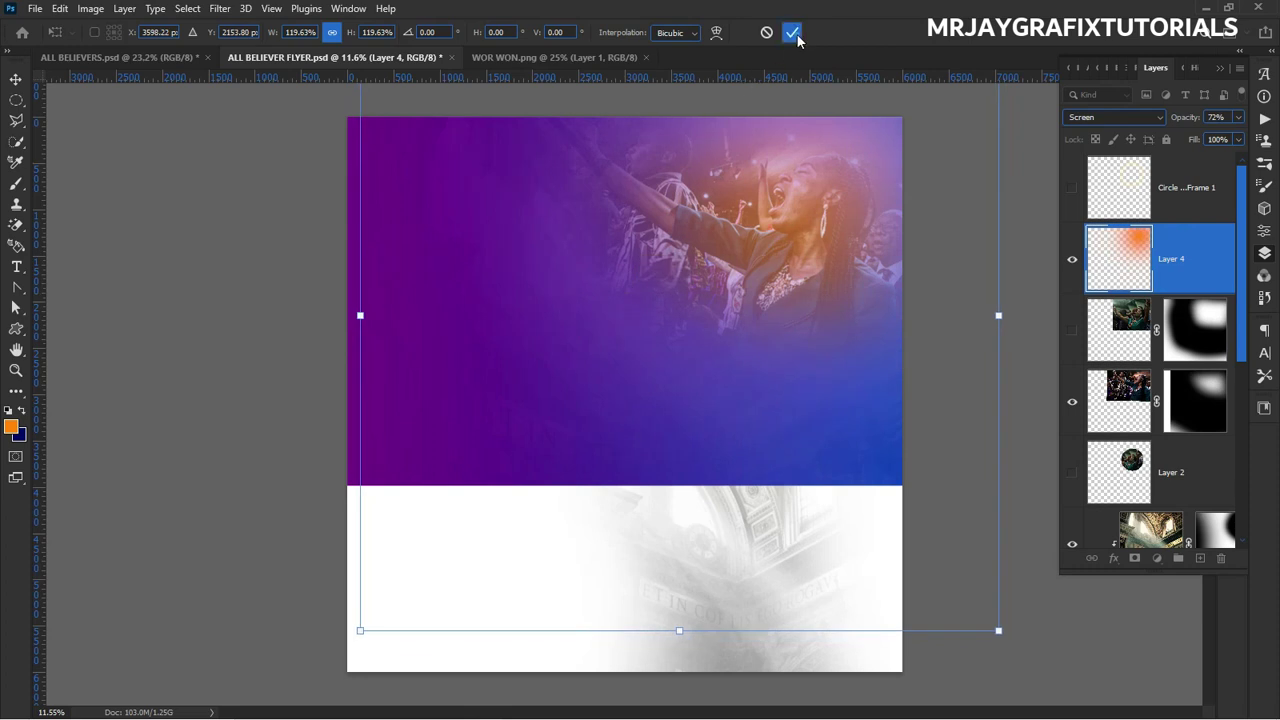
click(134, 228)
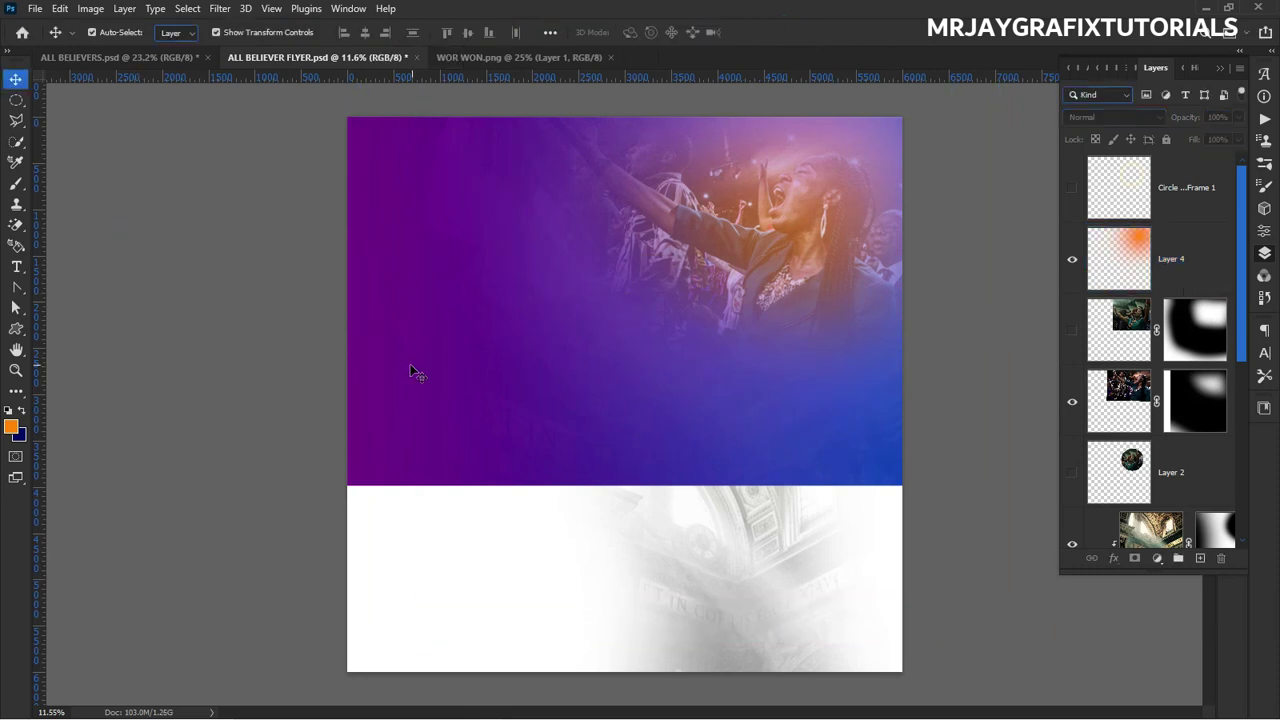
Select the orange glow layer and lock it completely.
scroll(420, 330, up, 1)
scroll(1086, 307, down, 2)
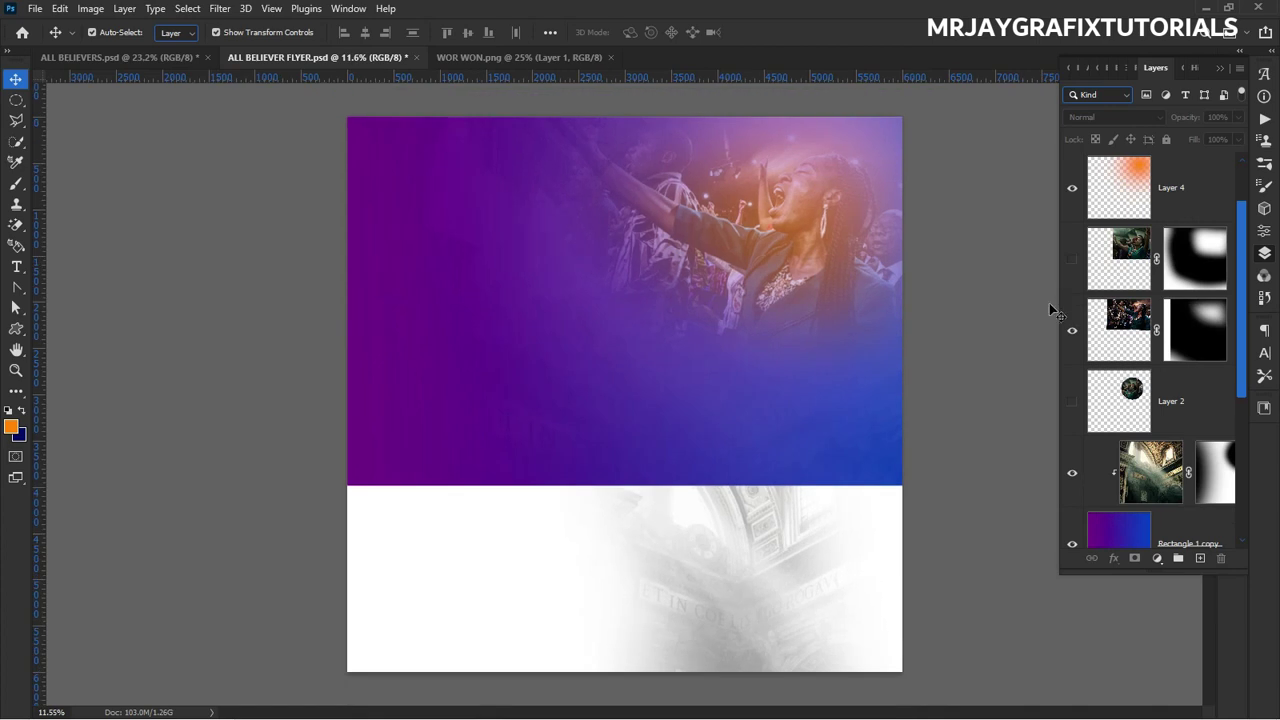
click(768, 242)
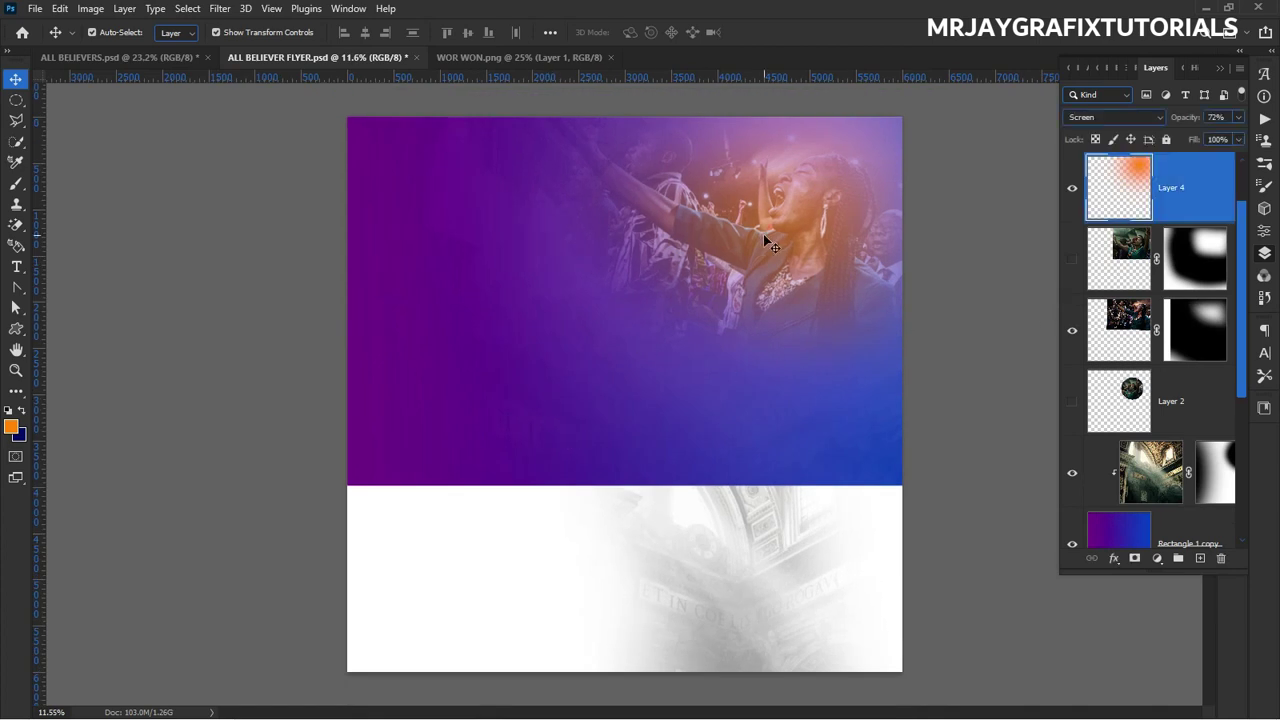
click(1166, 140)
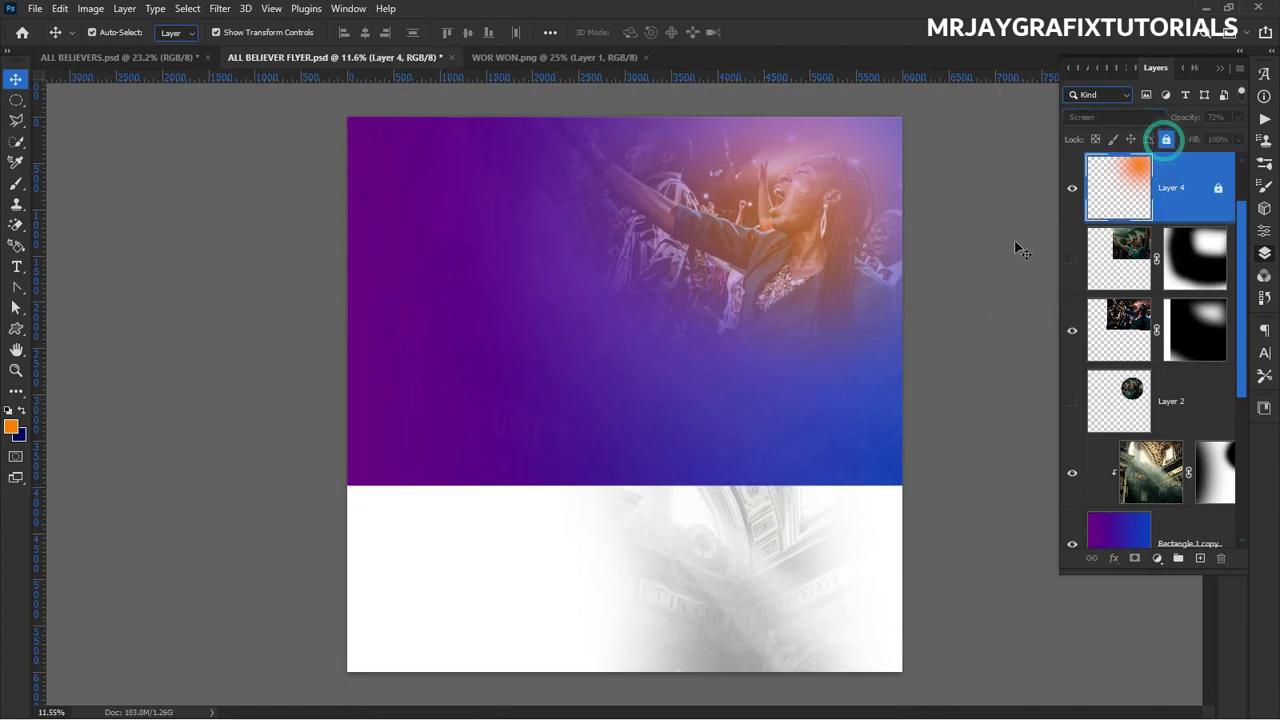
Compare the two worship photos by switching their visibility, leaving only the newer one shown.
click(1071, 340)
click(1071, 264)
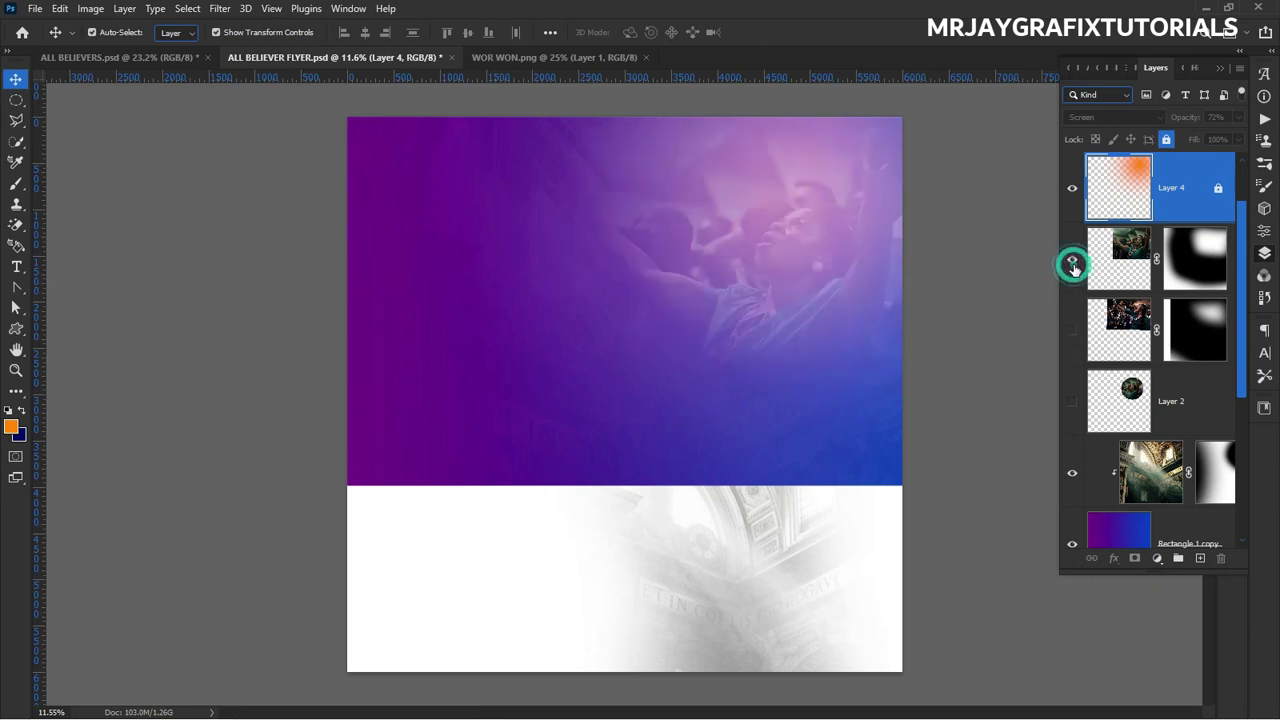
click(1071, 264)
click(1073, 331)
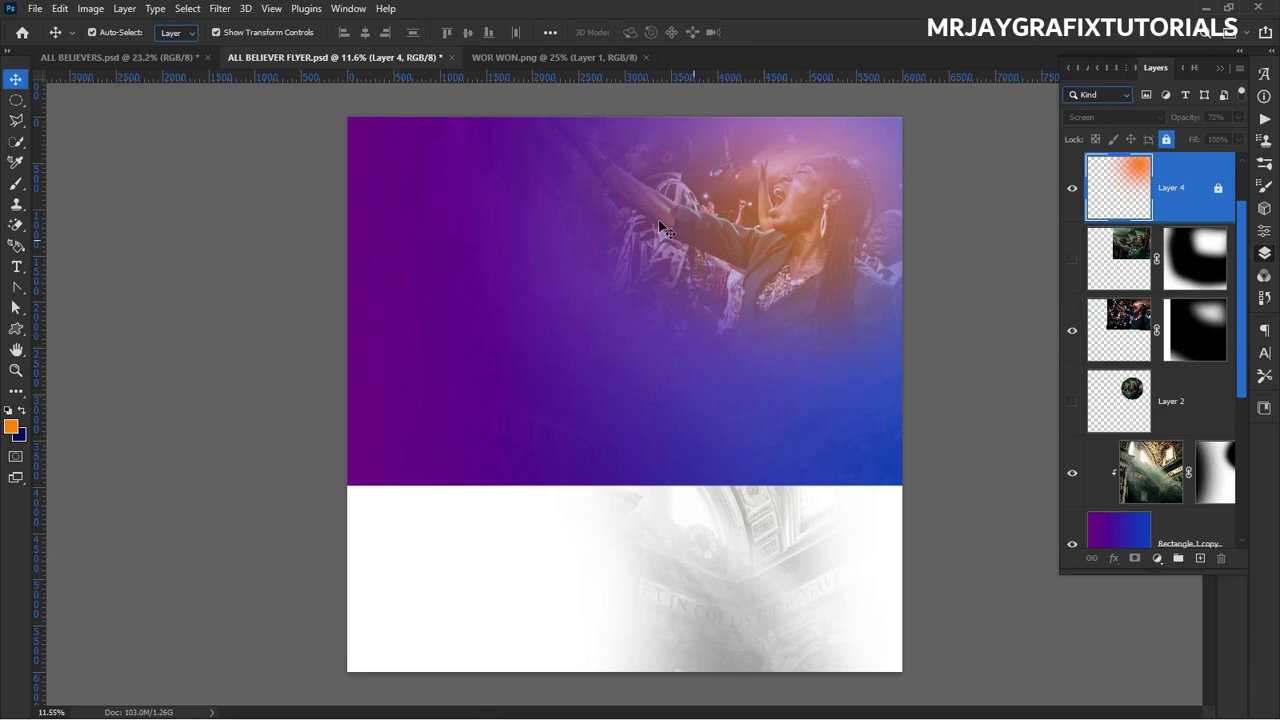
Close WOR WON.png and copy the ministry logo from ALL BELIEVERS.psd to the upper left of the flyer.
click(536, 57)
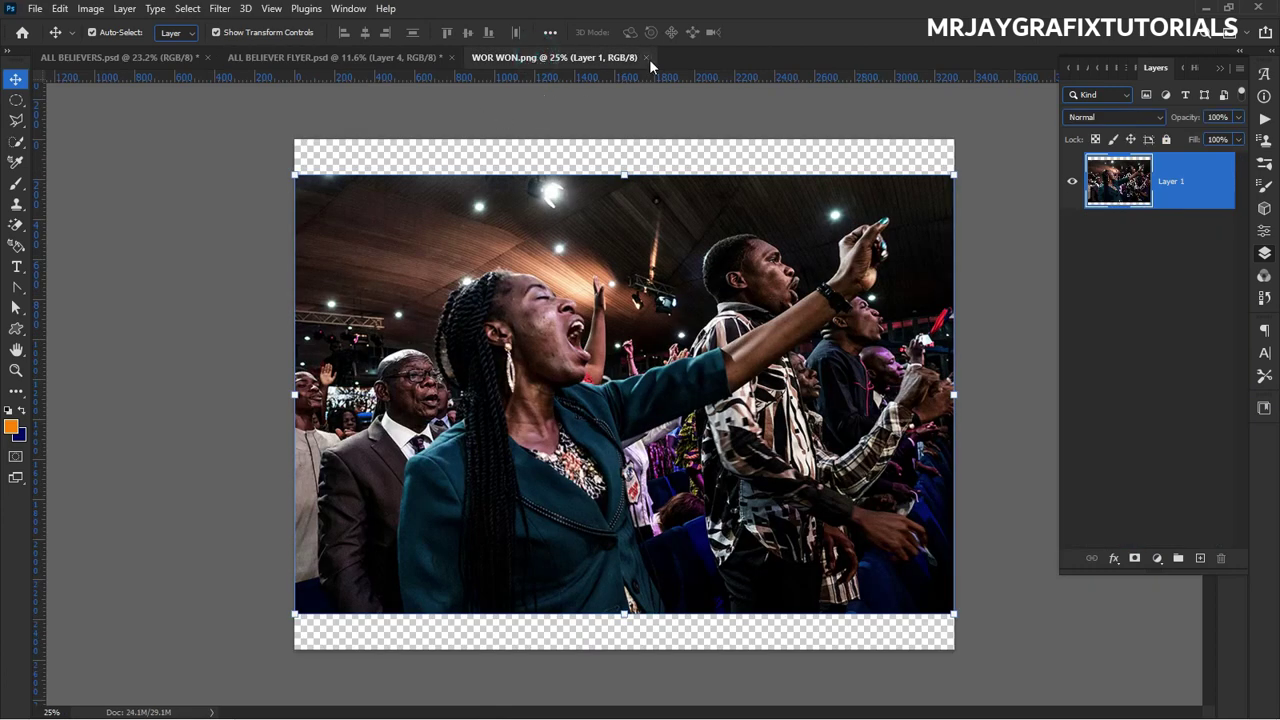
click(647, 58)
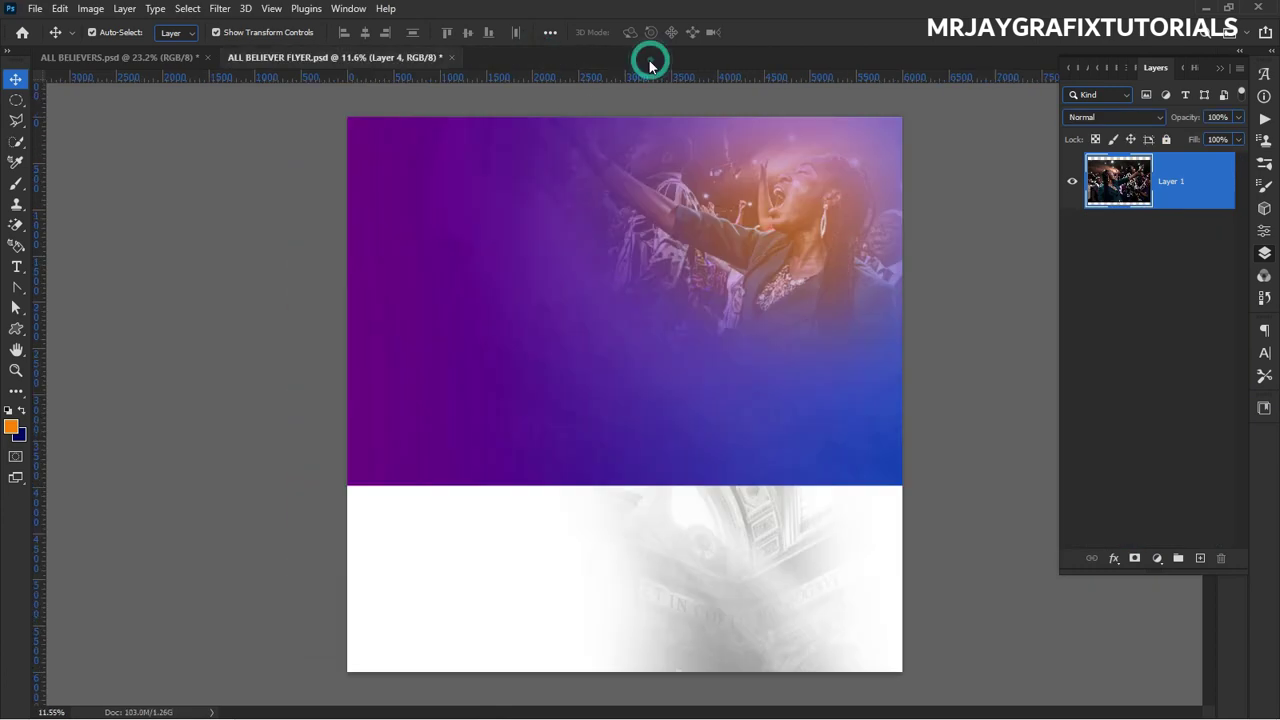
click(141, 58)
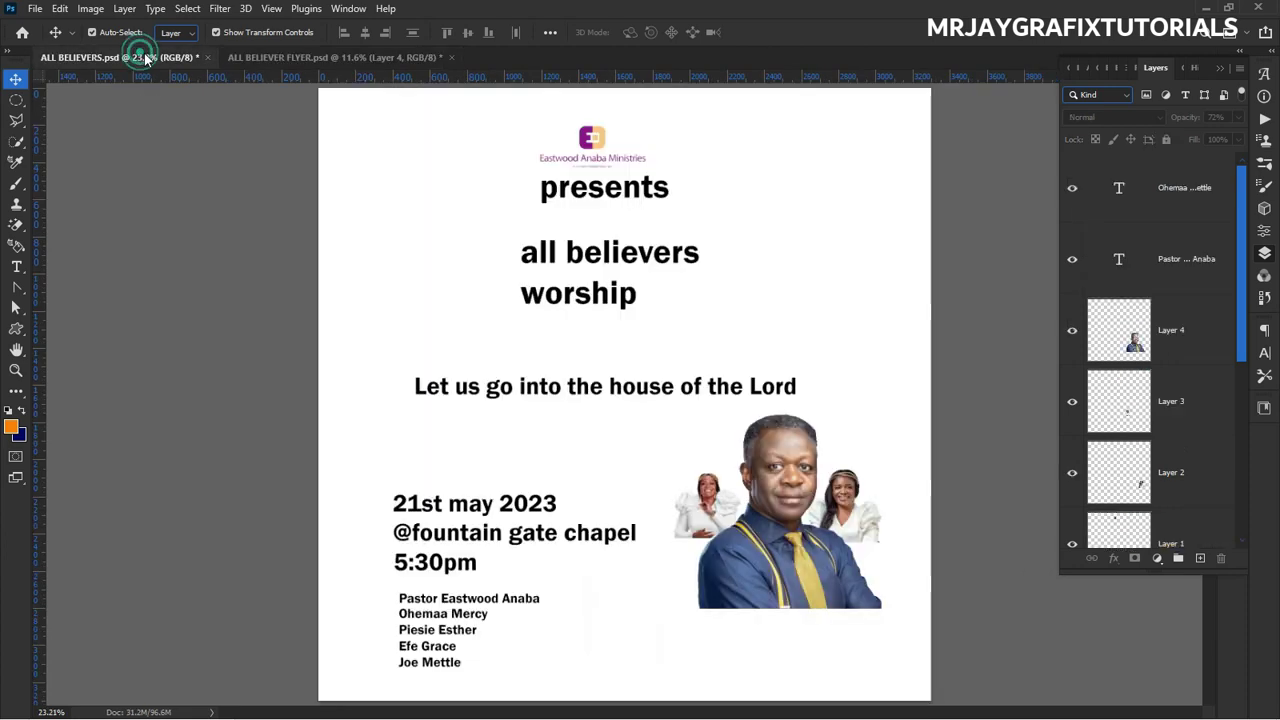
click(591, 150)
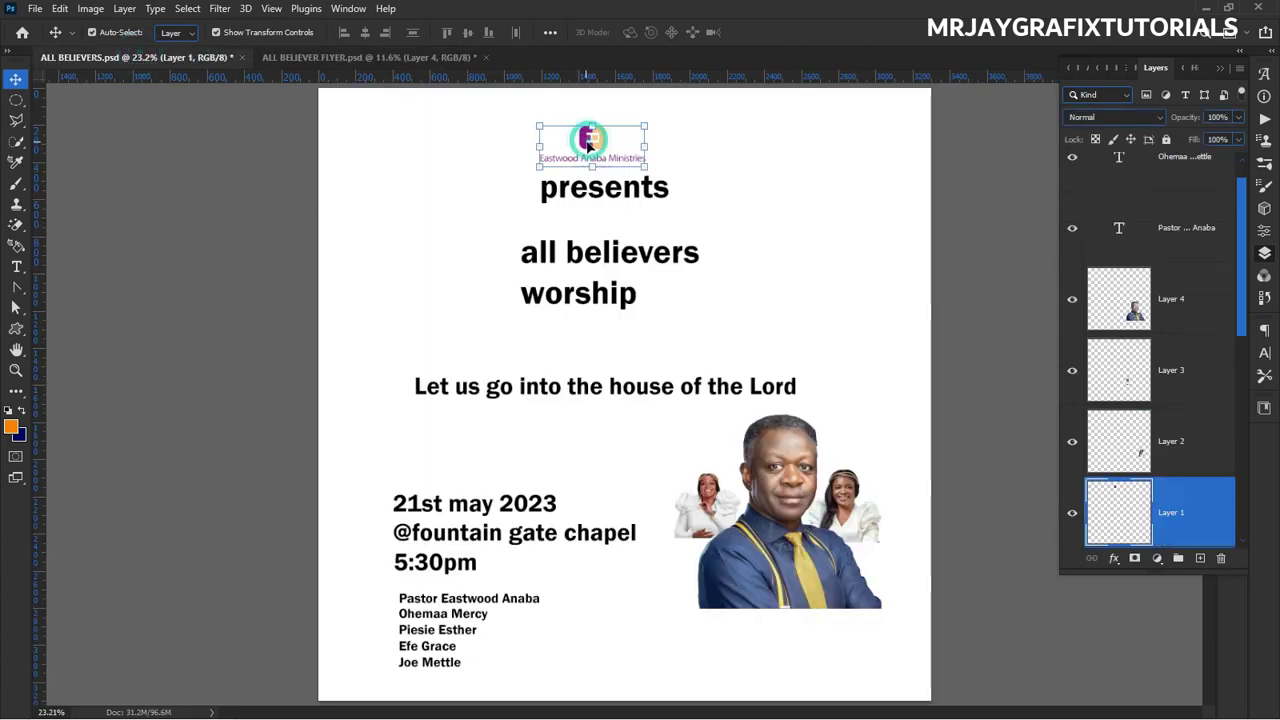
drag(591, 150, 300, 60)
drag(445, 170, 447, 158)
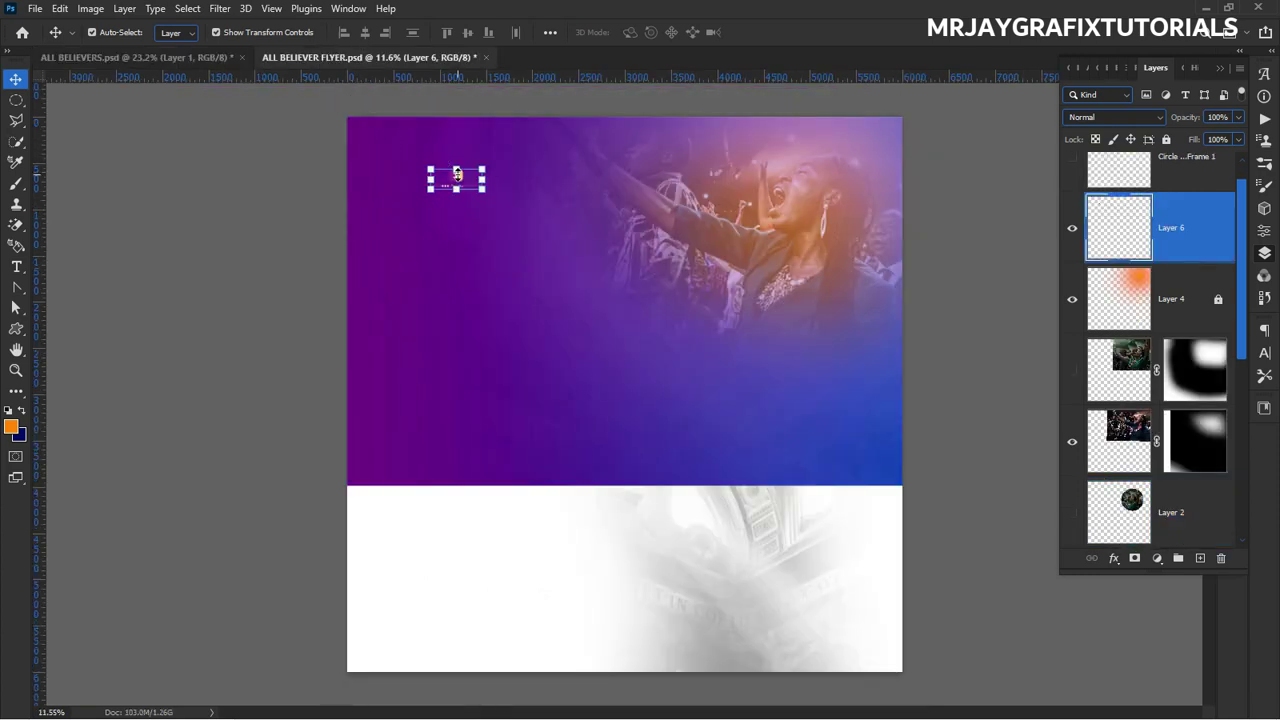
scroll(457, 180, up, 3)
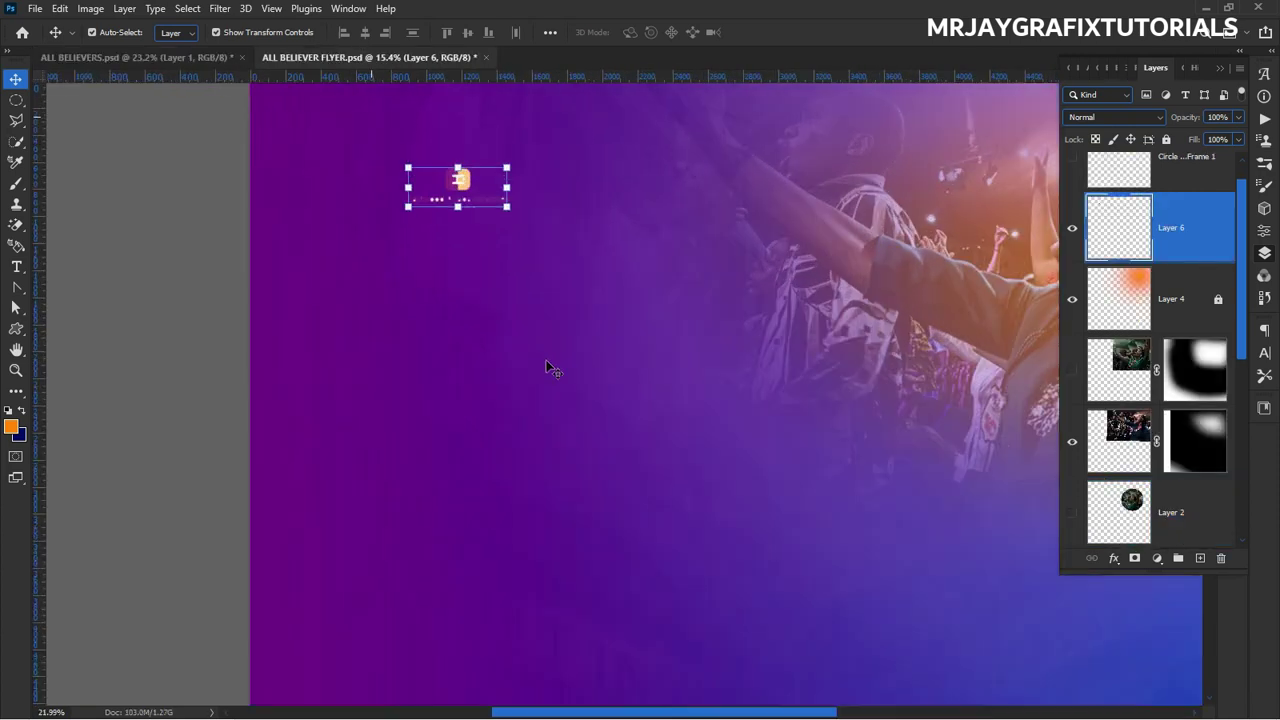
Move the ministry logo closer to the flyer's top edge and place a 630 × 1437 px orange rectangle behind it, overhanging the canvas top.
scroll(492, 256, up, 3)
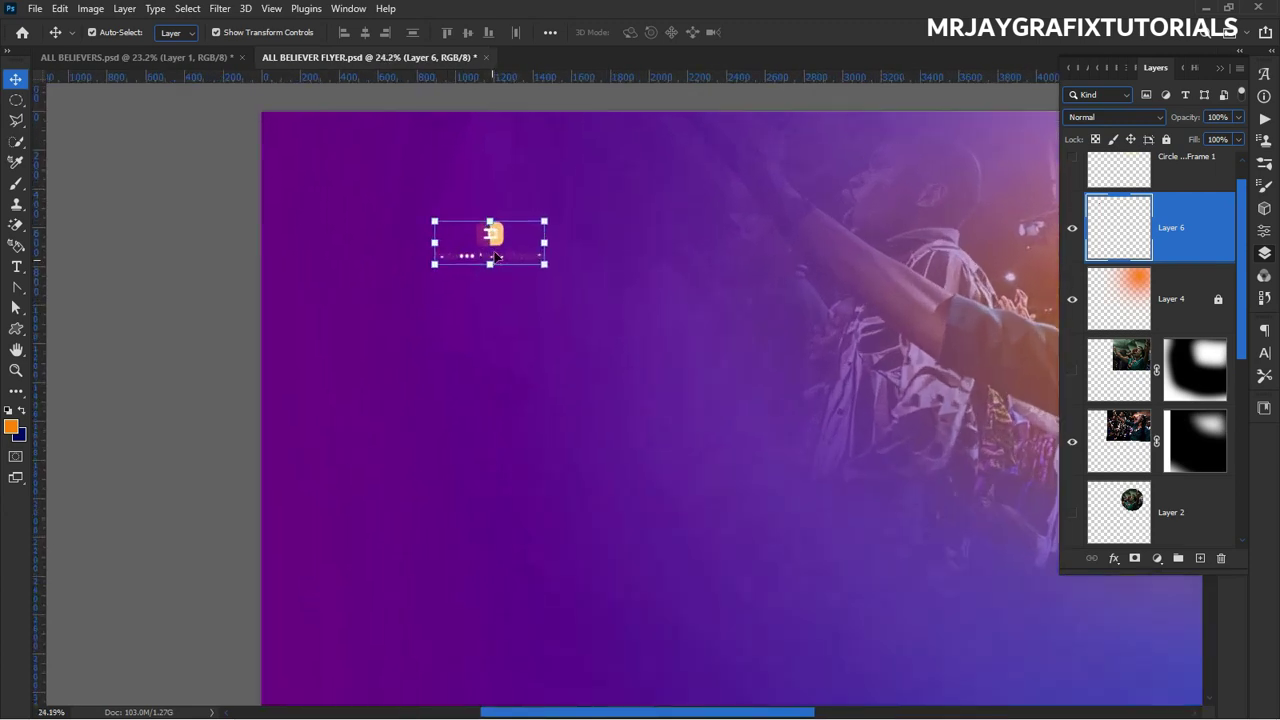
drag(492, 235, 443, 172)
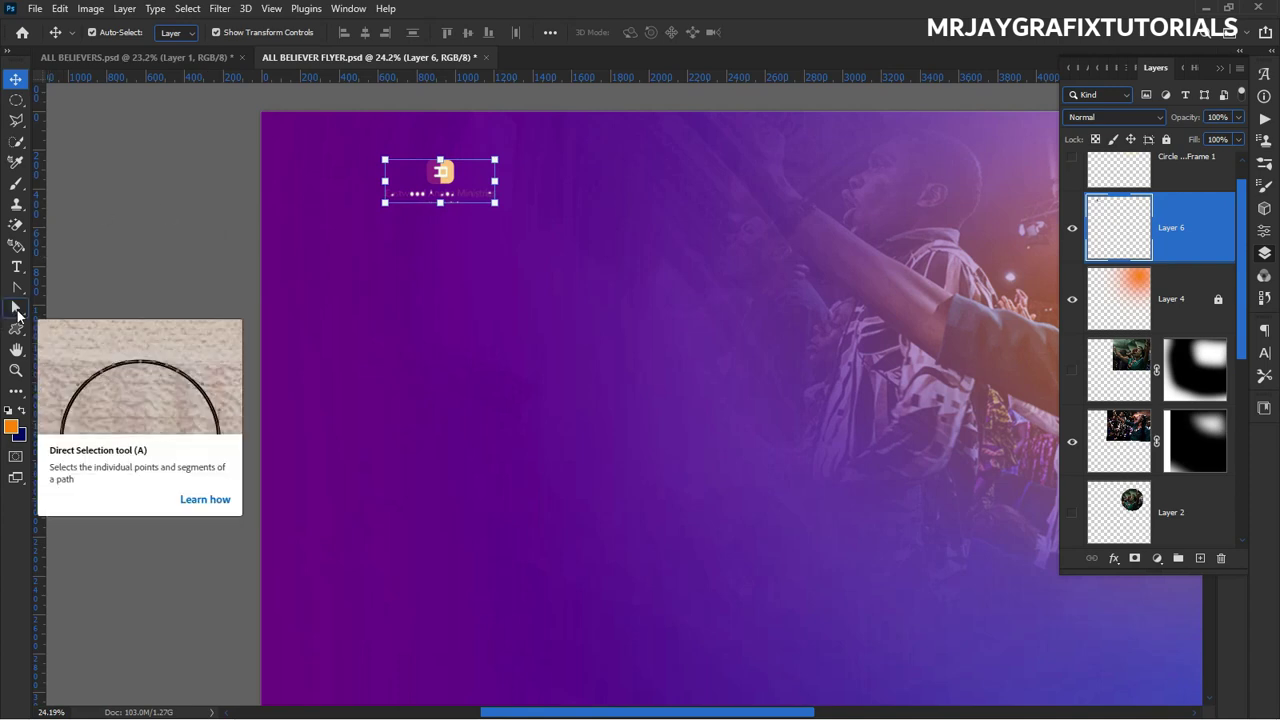
drag(16, 328, 78, 330)
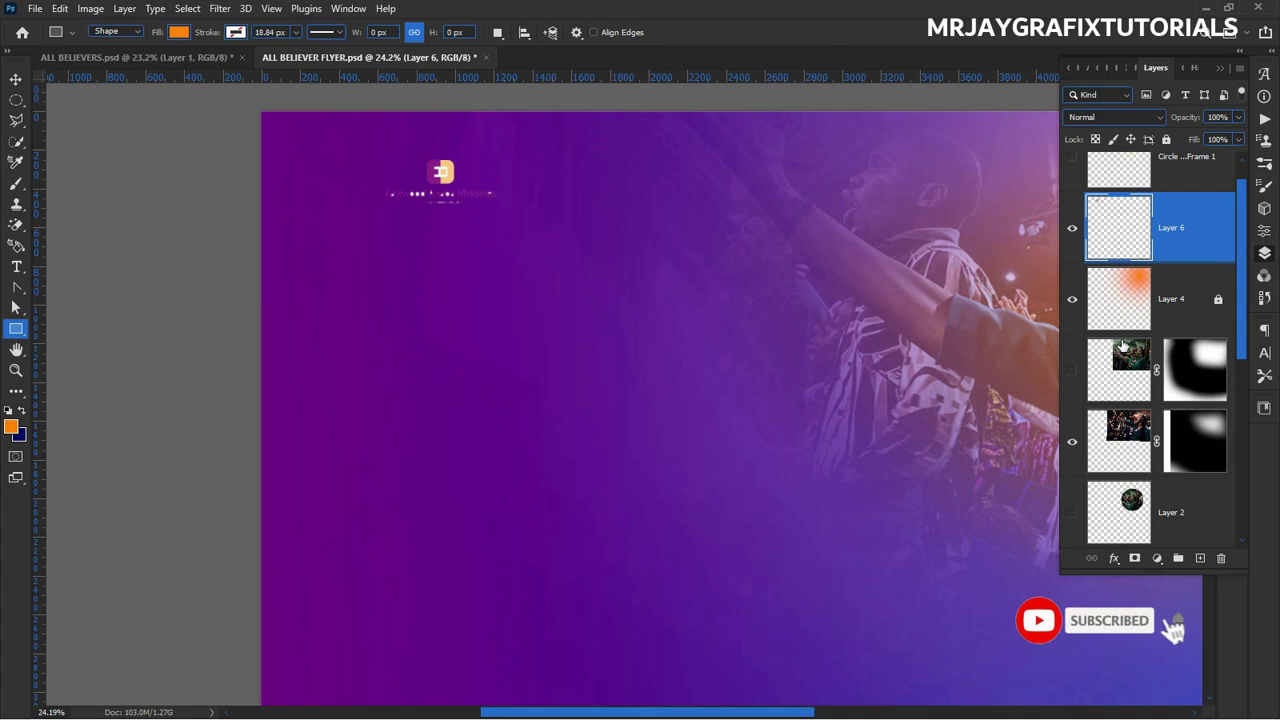
click(1122, 305)
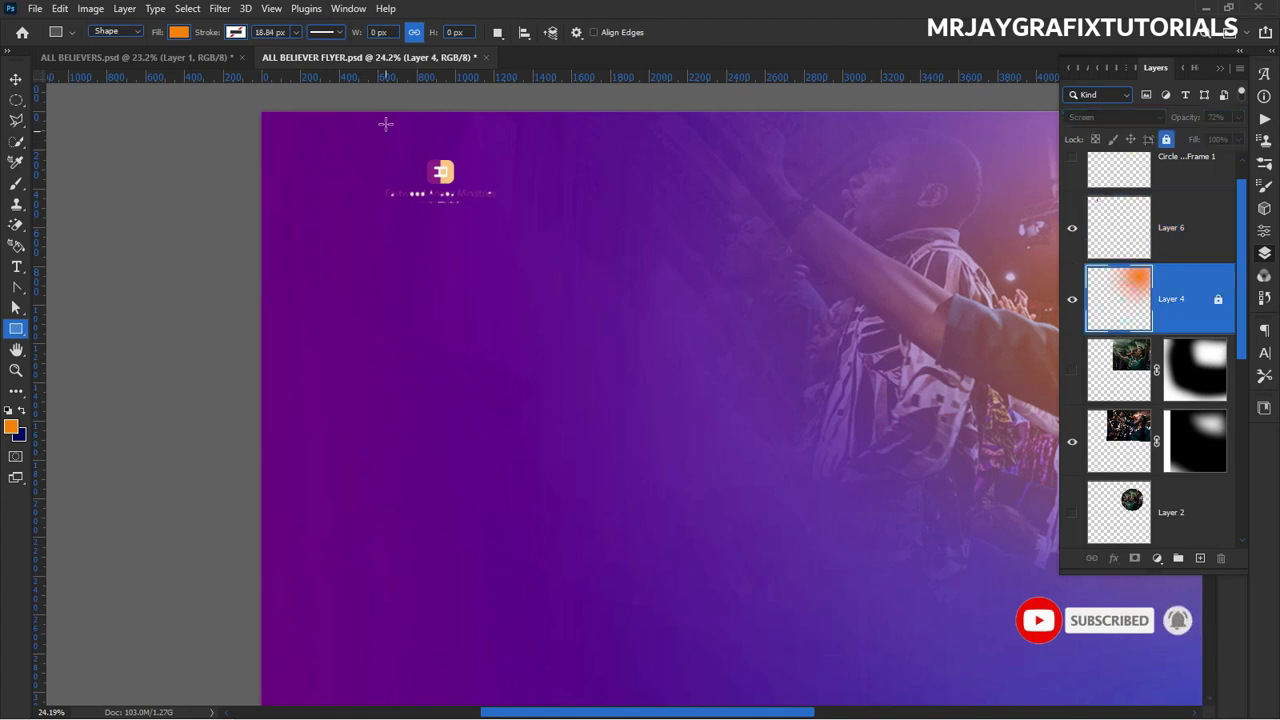
drag(375, 105, 436, 244)
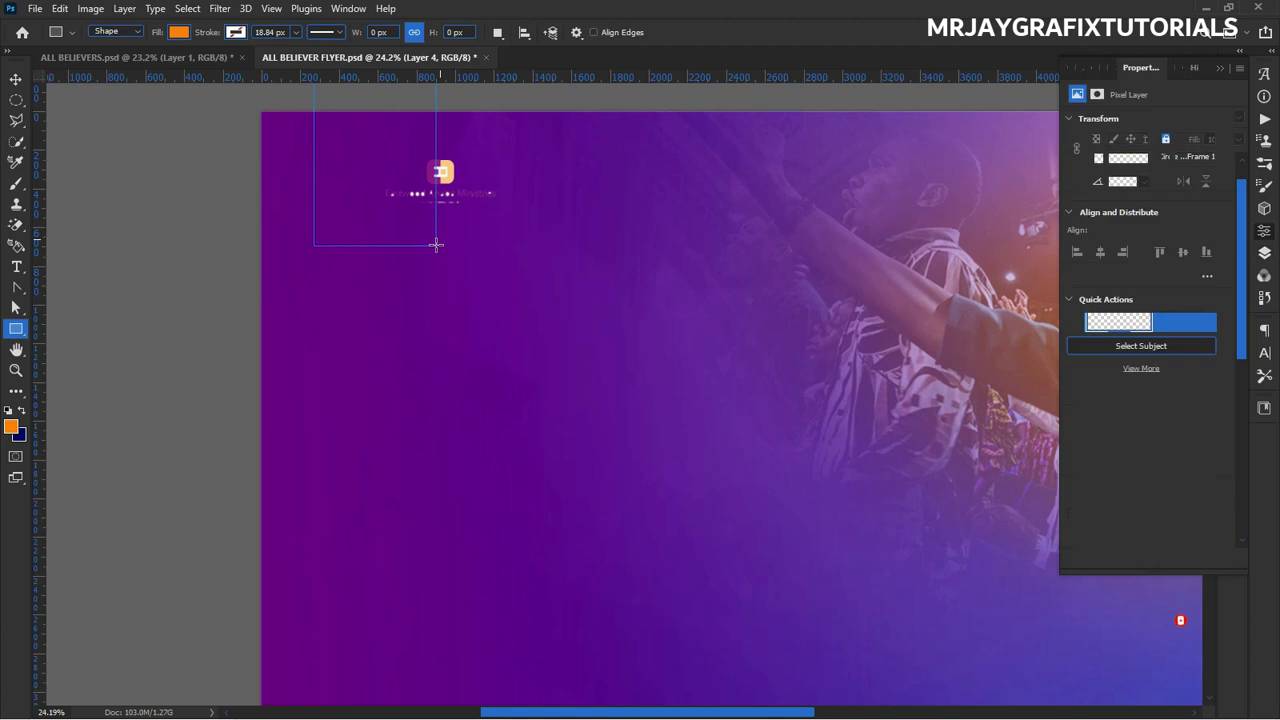
click(15, 78)
drag(330, 178, 408, 214)
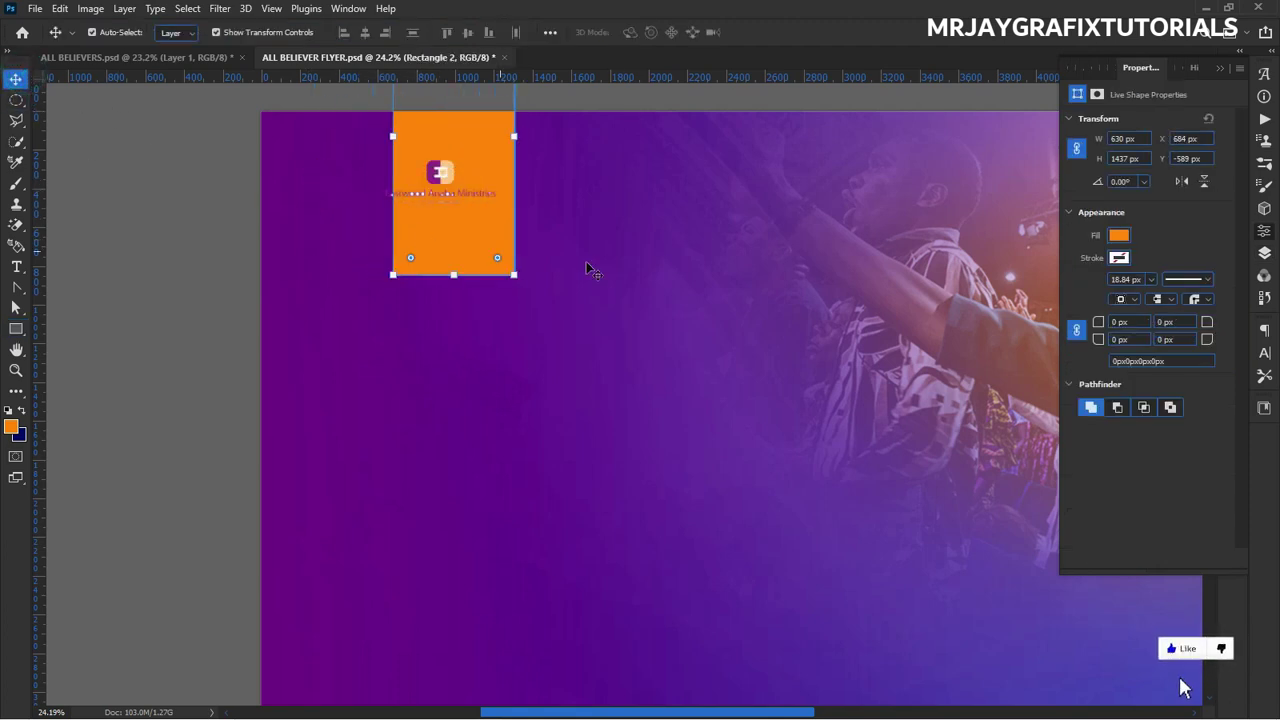
Change the fill colour of the rectangle behind the logo to white (ffffff).
click(1265, 253)
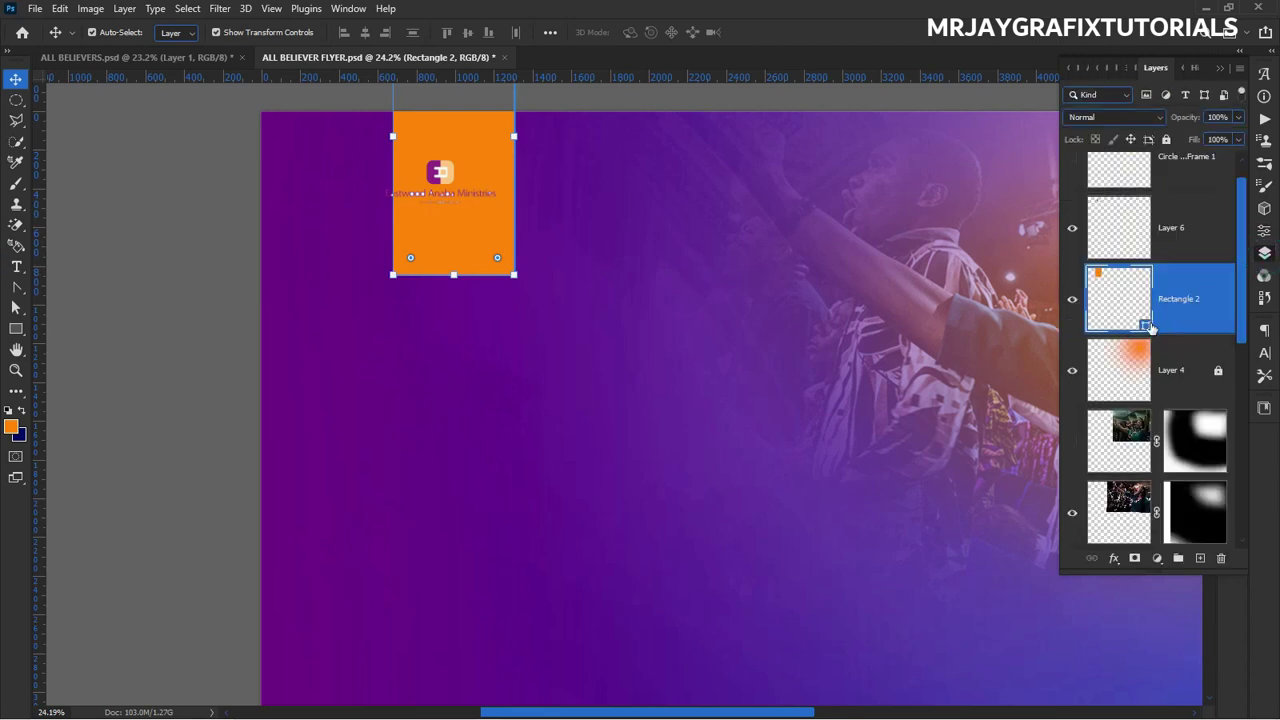
double_click(1150, 327)
drag(845, 336, 845, 265)
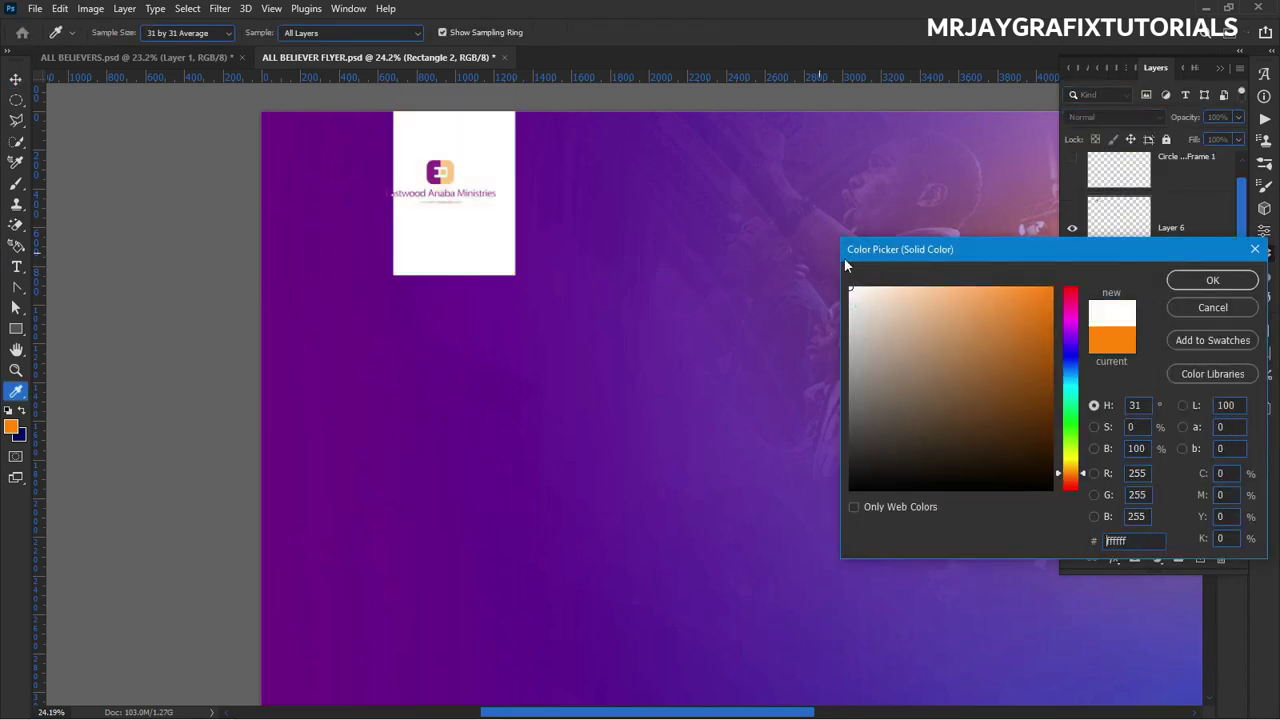
click(1222, 281)
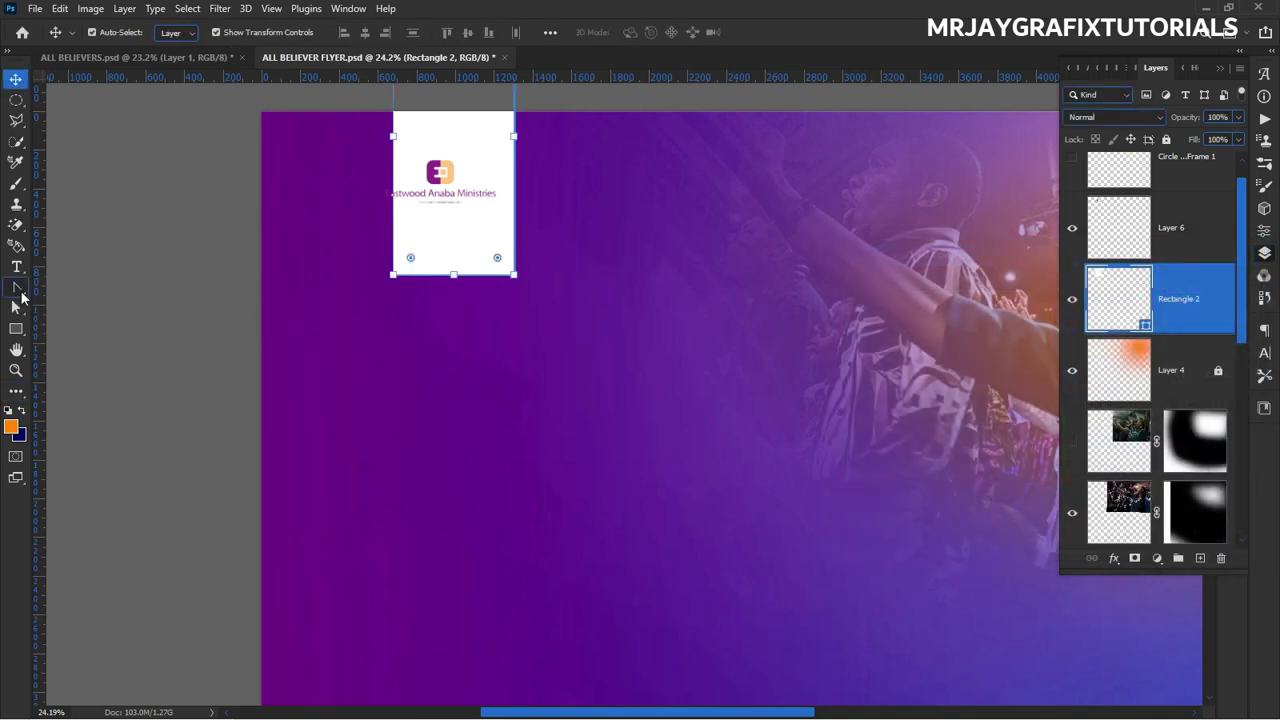
Add an anchor point near the middle of the white rectangle's bottom edge and convert it into an S-shaped curve.
click(20, 290)
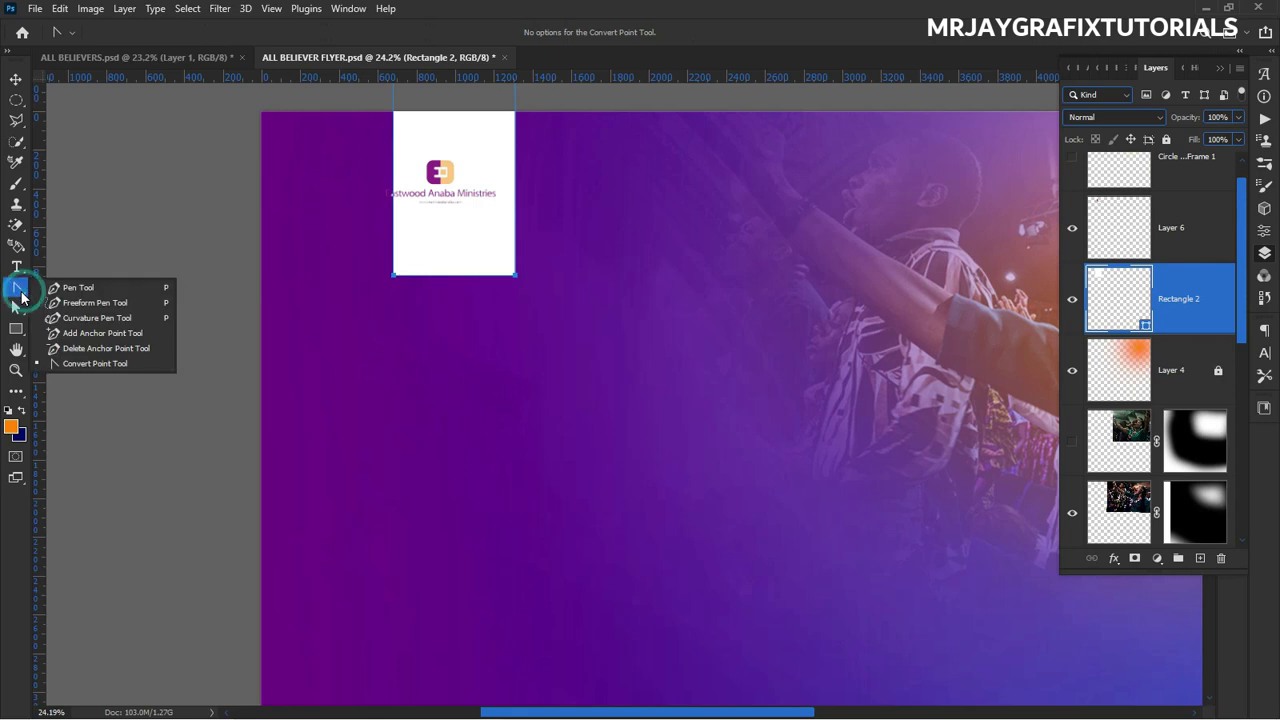
click(89, 364)
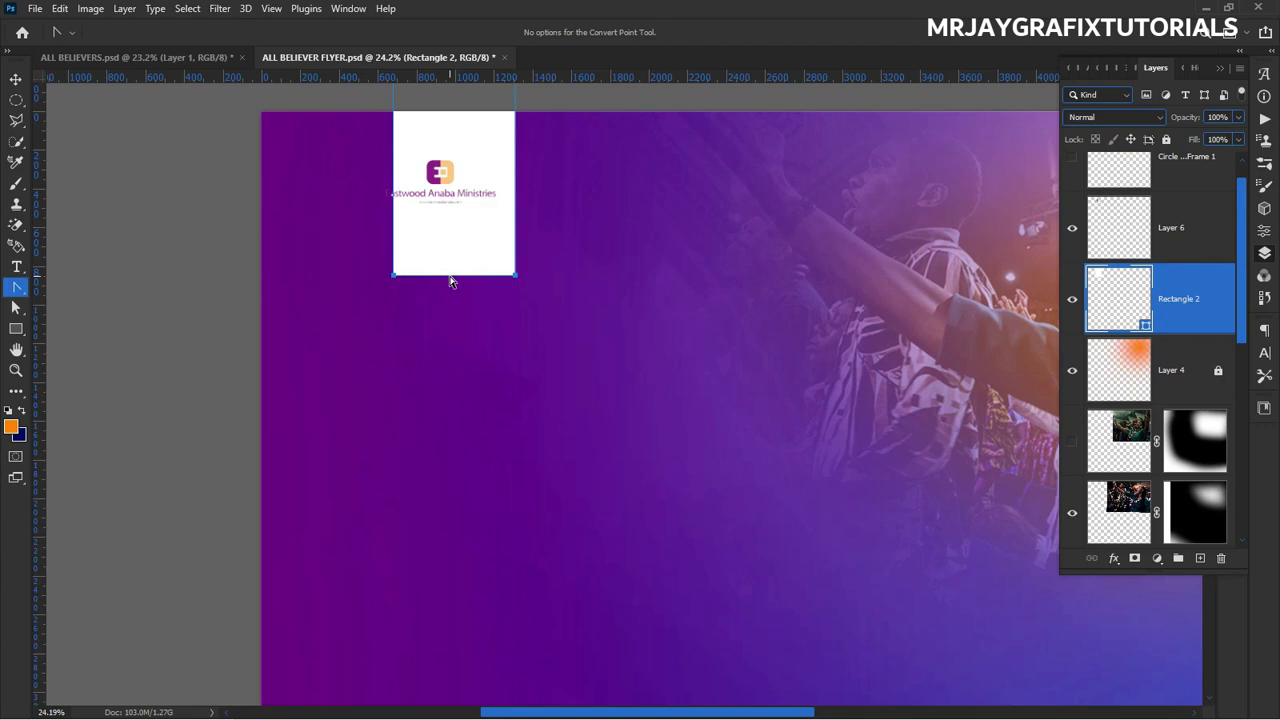
right_click(450, 277)
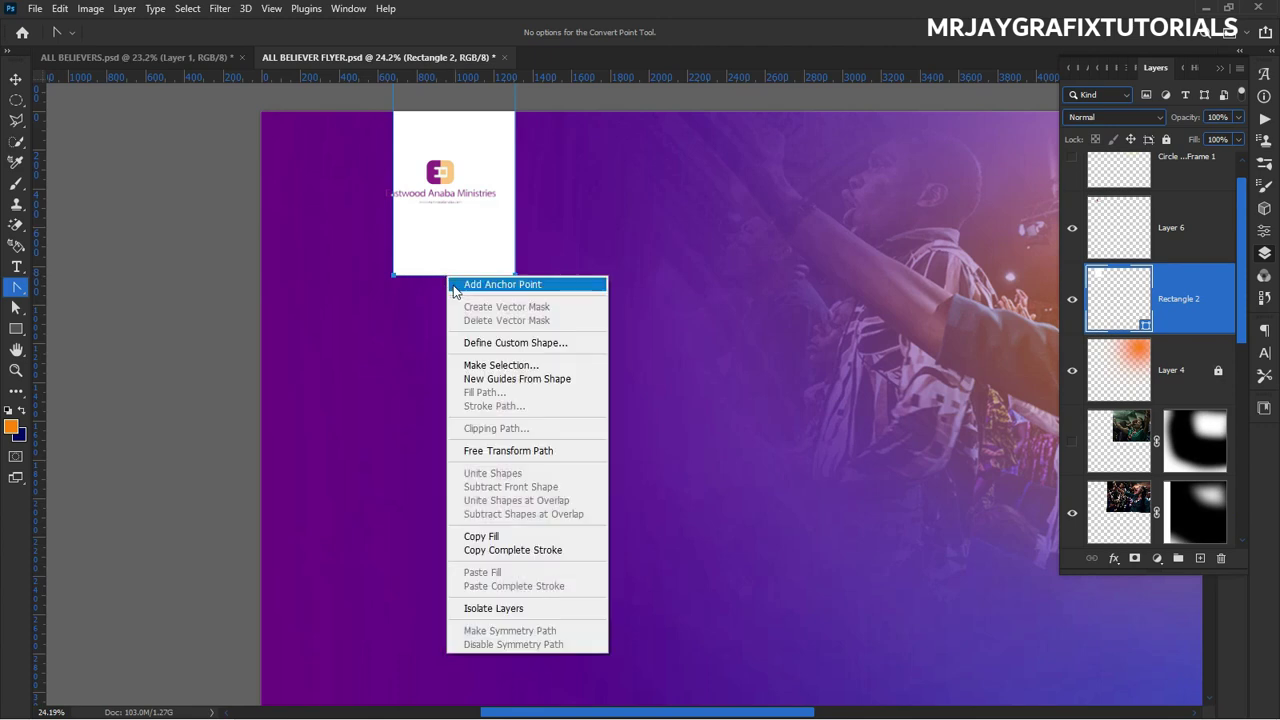
click(514, 284)
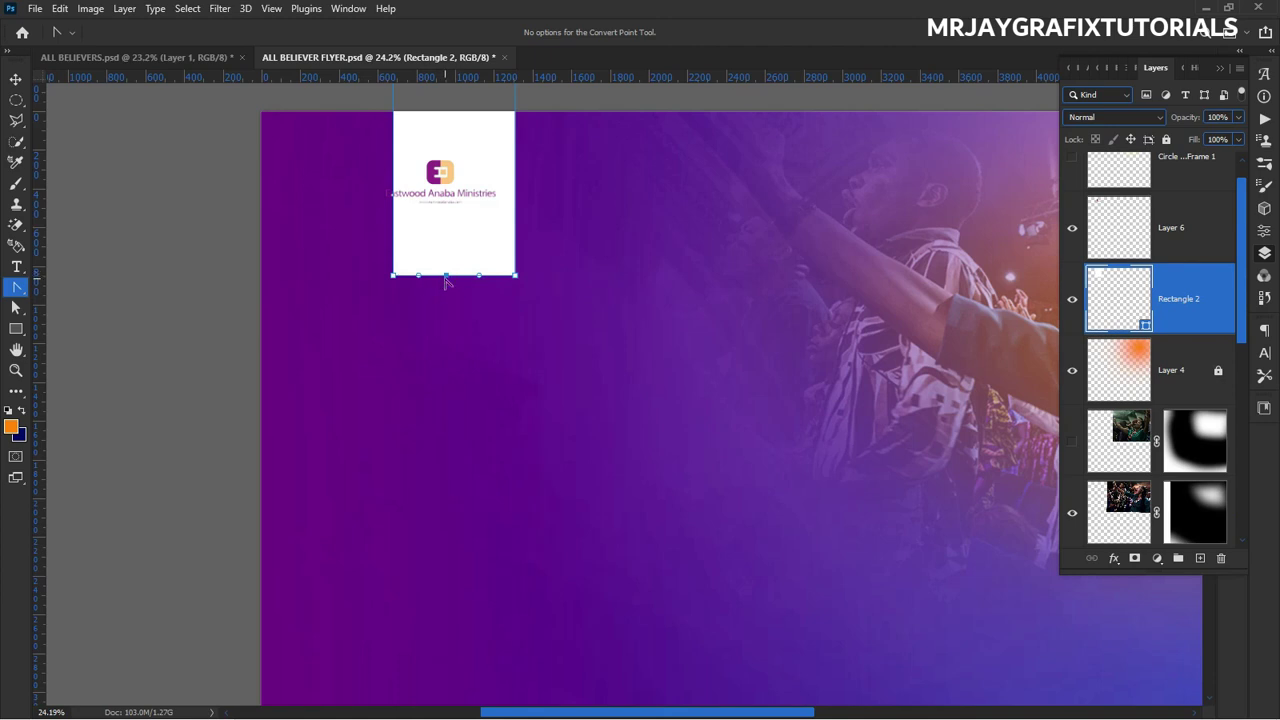
click(447, 275)
click(447, 276)
mouse_move(447, 277)
mouse_down()
mouse_move(400, 301)
mouse_move(407, 320)
mouse_move(373, 240)
mouse_move(400, 251)
mouse_move(451, 232)
mouse_move(469, 243)
mouse_up()
click(246, 209)
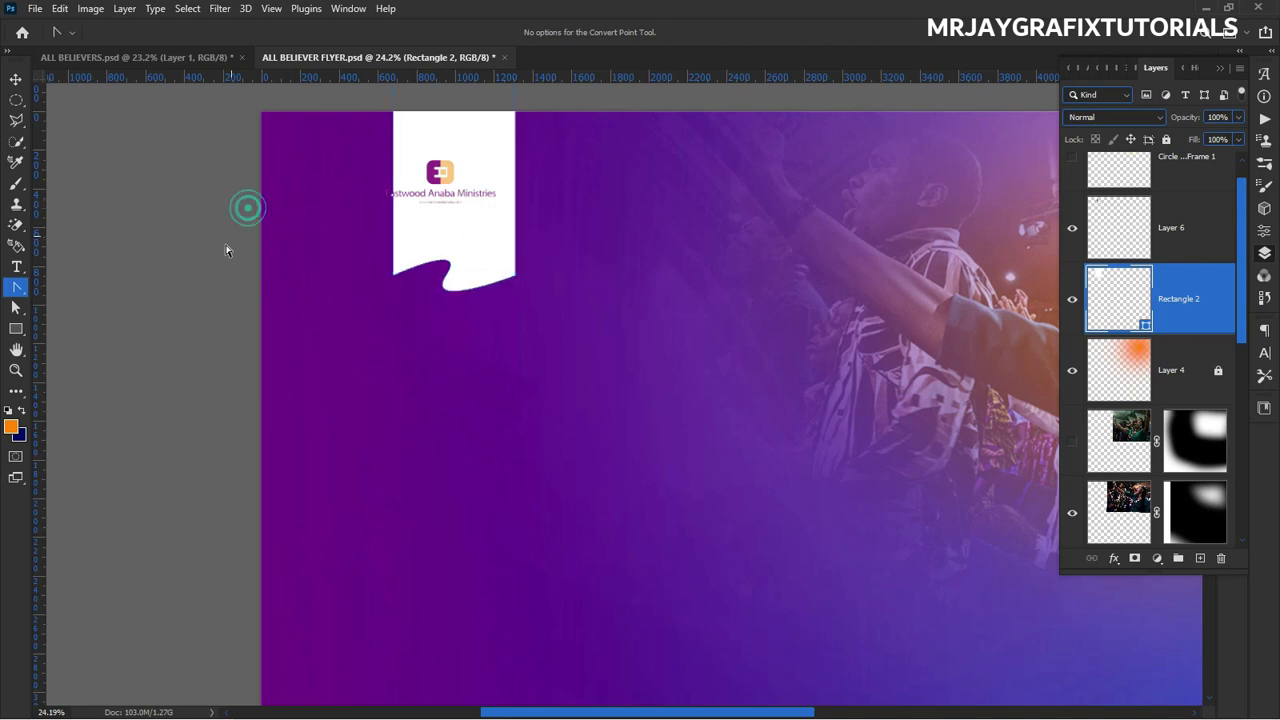
Adjust both handles of the bottom-edge anchor point so the curve dips deeply on the rectangle's right half.
click(433, 280)
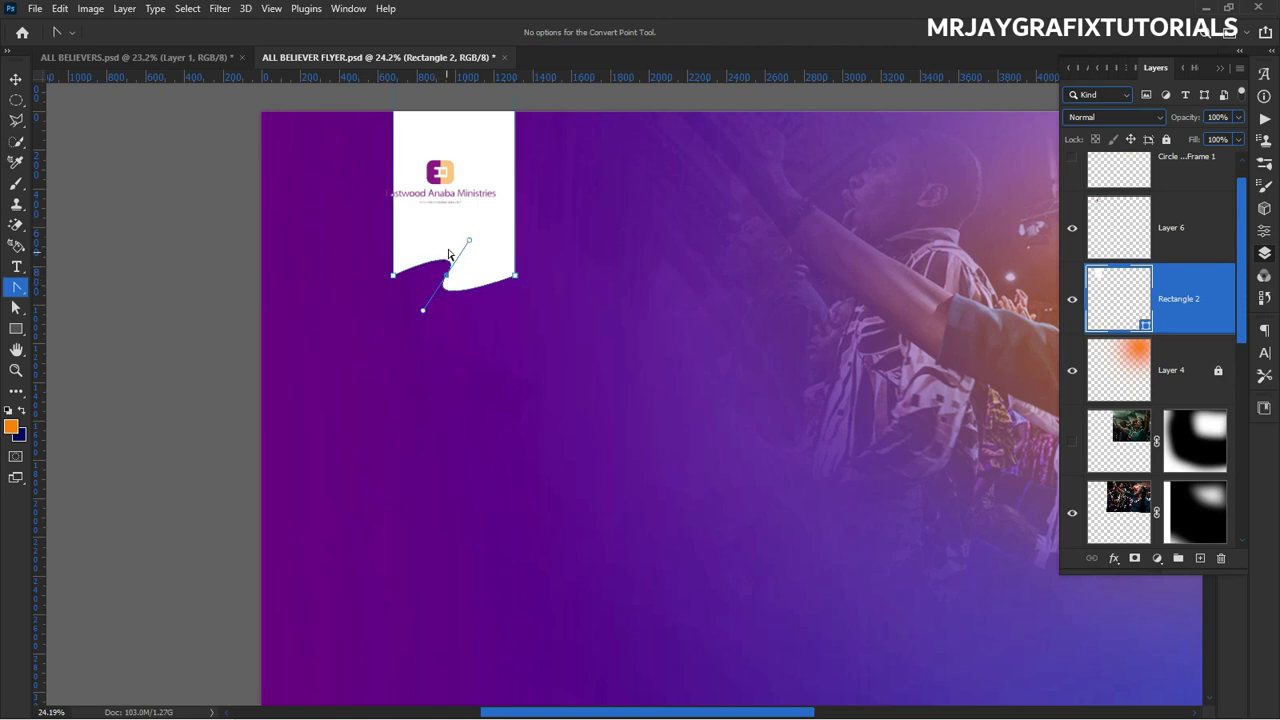
drag(470, 242, 434, 246)
drag(461, 312, 482, 316)
click(238, 286)
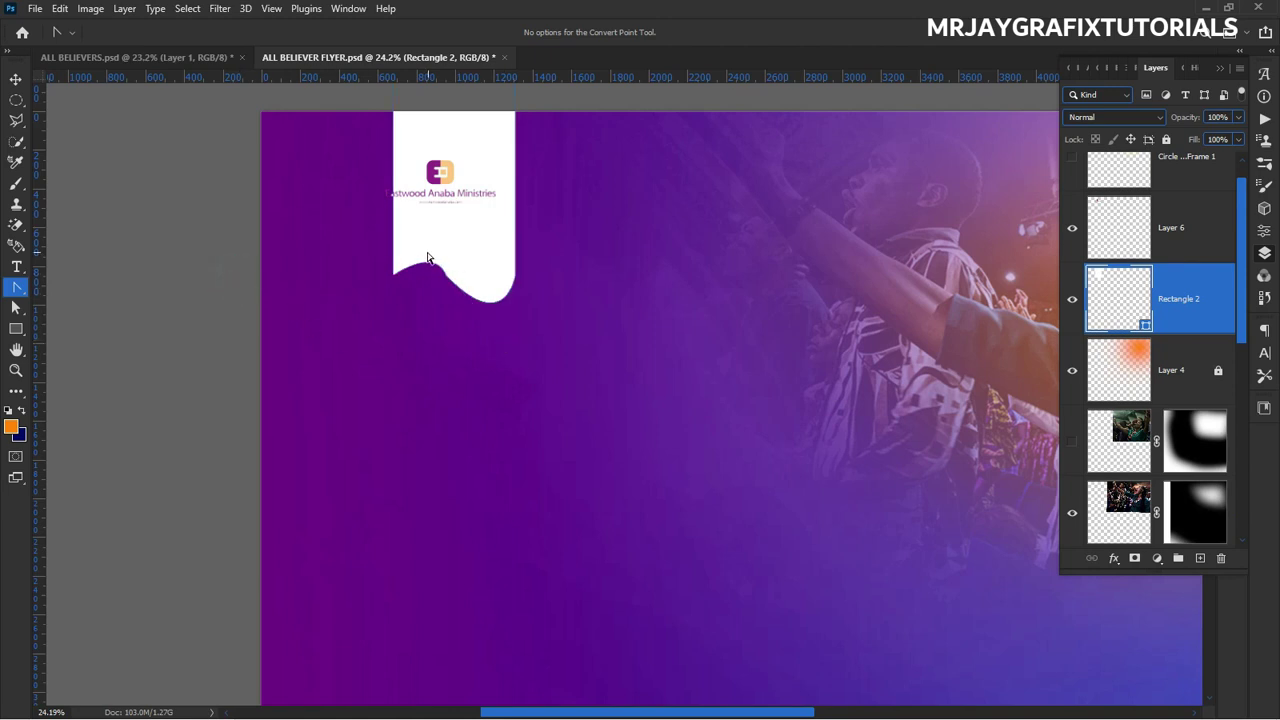
Fine-tune the anchor point's left handle to flatten and smooth the raised left part of the banner's wavy edge.
scroll(427, 258, up, 3)
drag(454, 249, 478, 319)
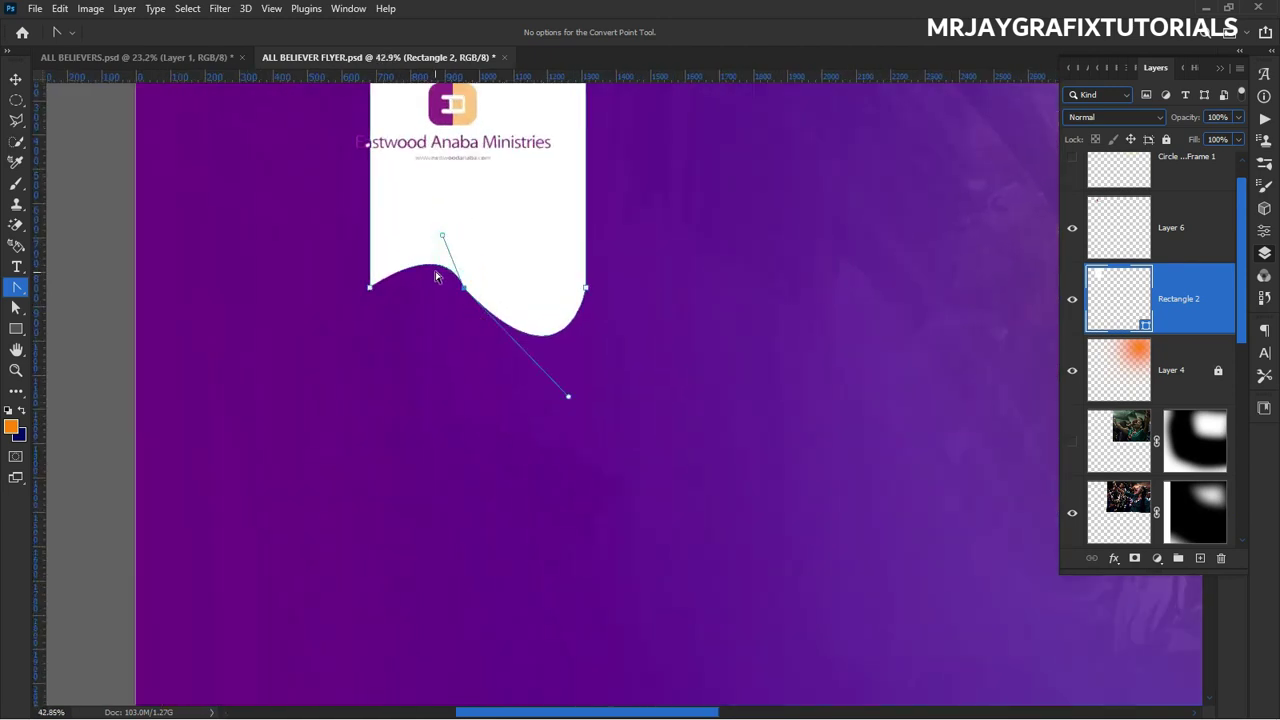
drag(443, 238, 424, 259)
click(396, 364)
click(405, 320)
drag(421, 259, 421, 251)
click(434, 333)
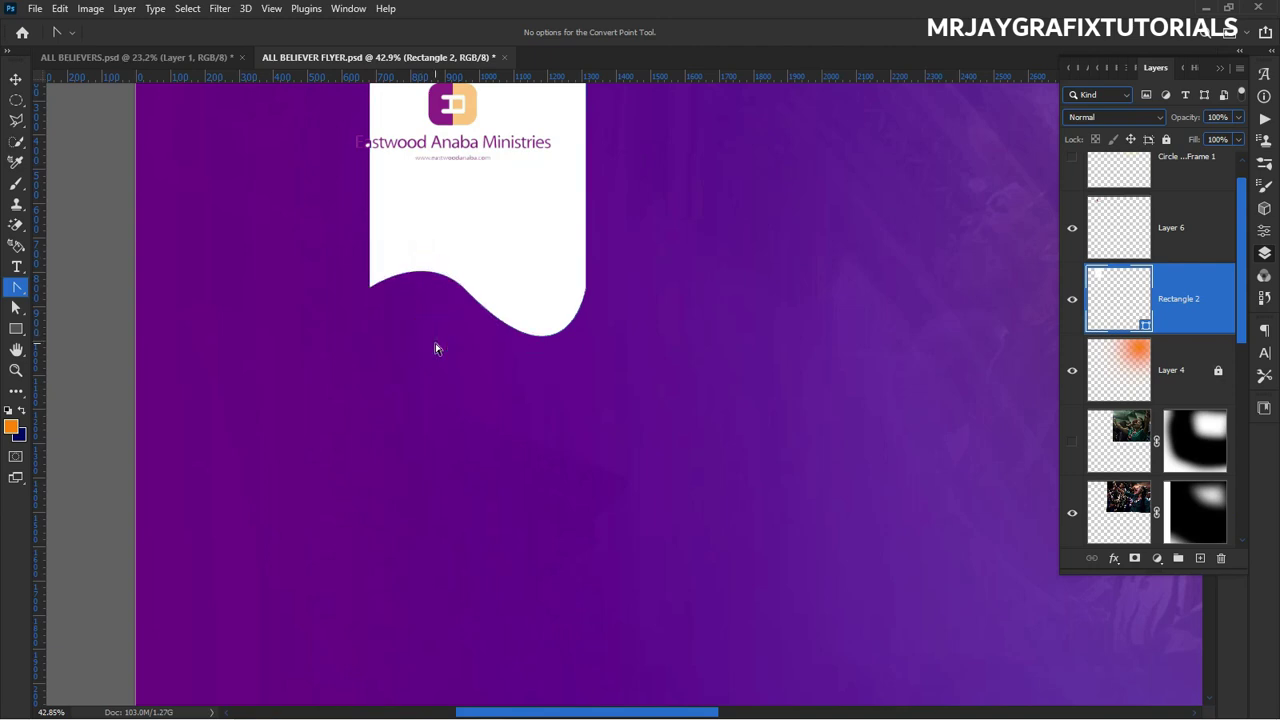
Shift the white banner about 40 px left and centre the ministry logo across its width.
scroll(455, 340, down, 5)
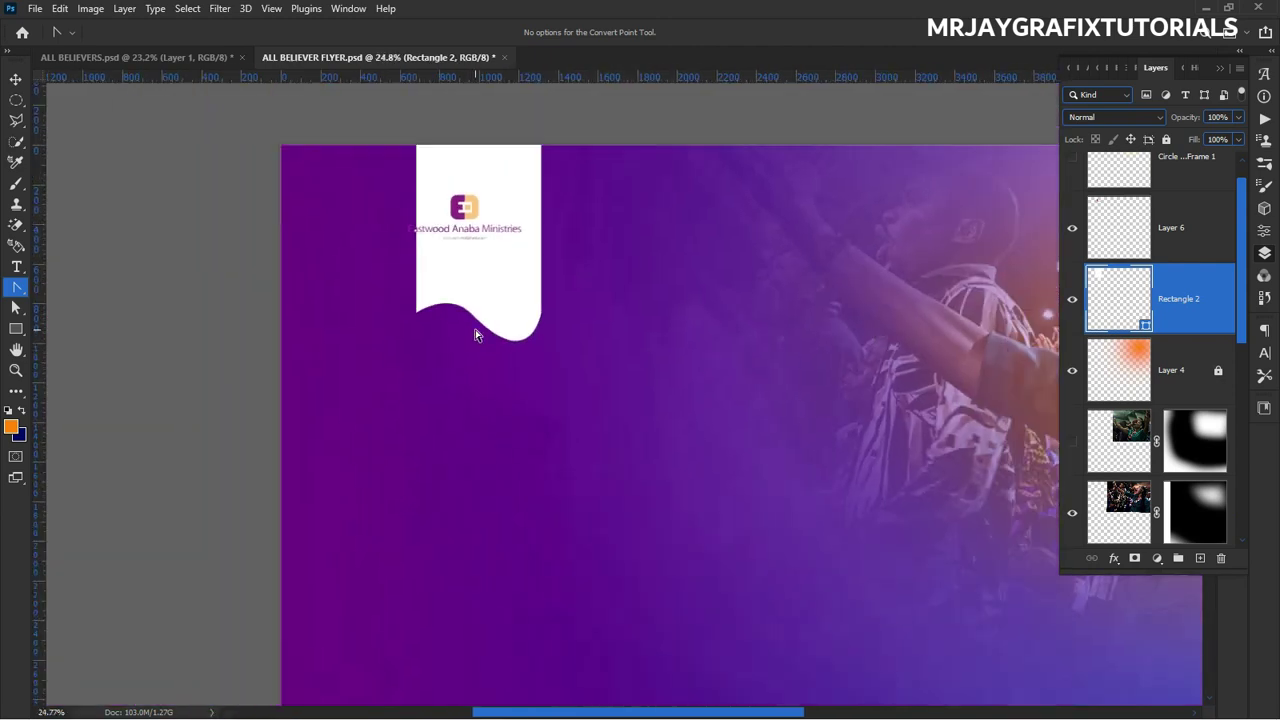
scroll(475, 335, down, 3)
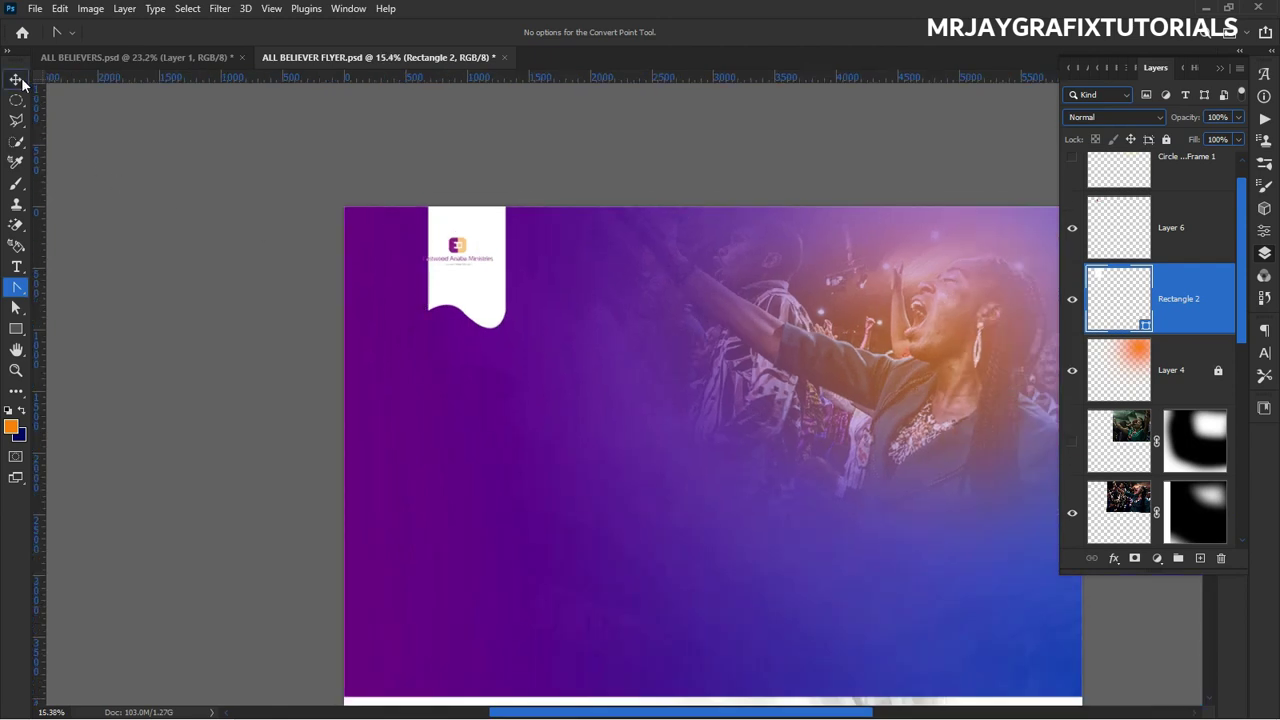
click(15, 78)
click(289, 325)
click(481, 287)
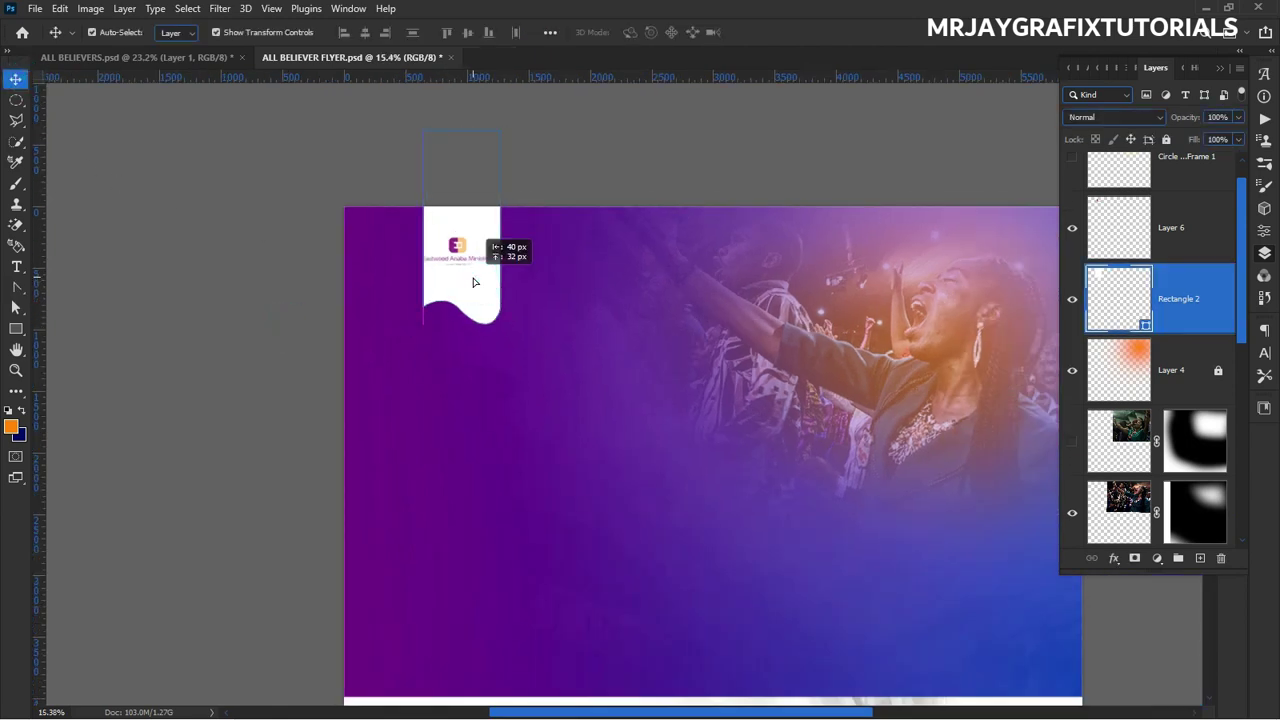
scroll(465, 275, up, 5)
scroll(465, 275, up, 1)
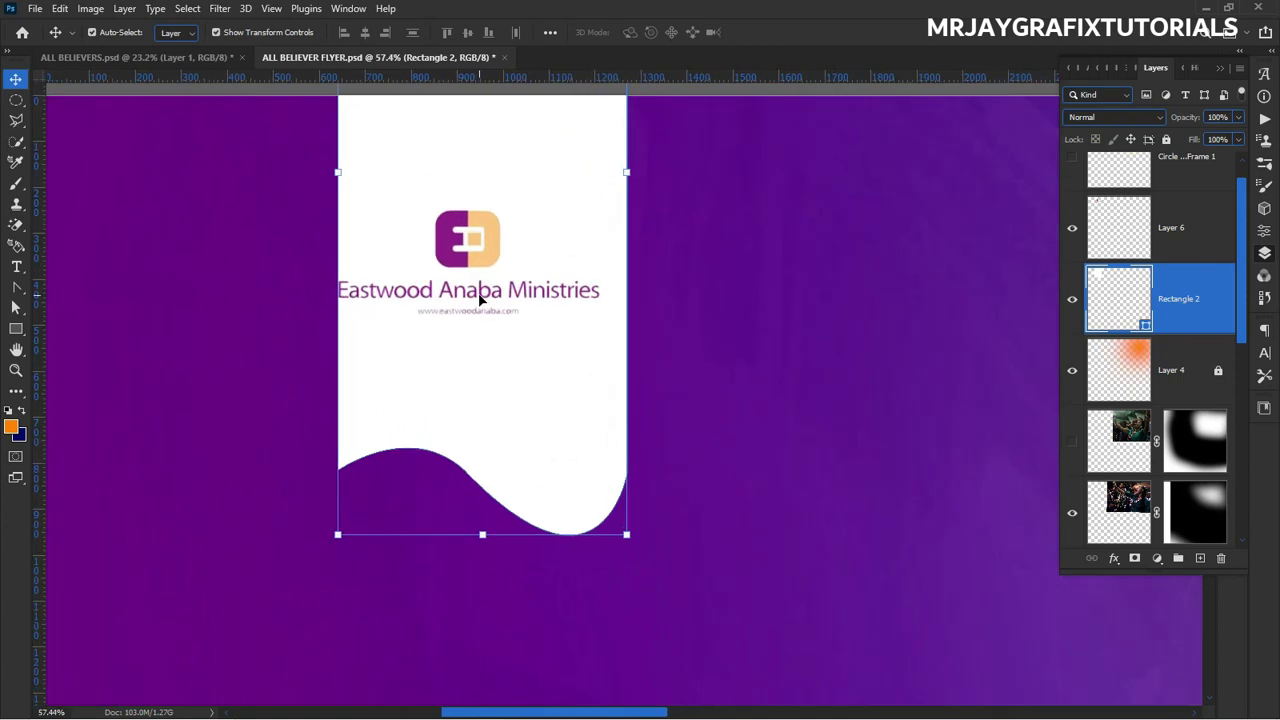
drag(479, 300, 485, 337)
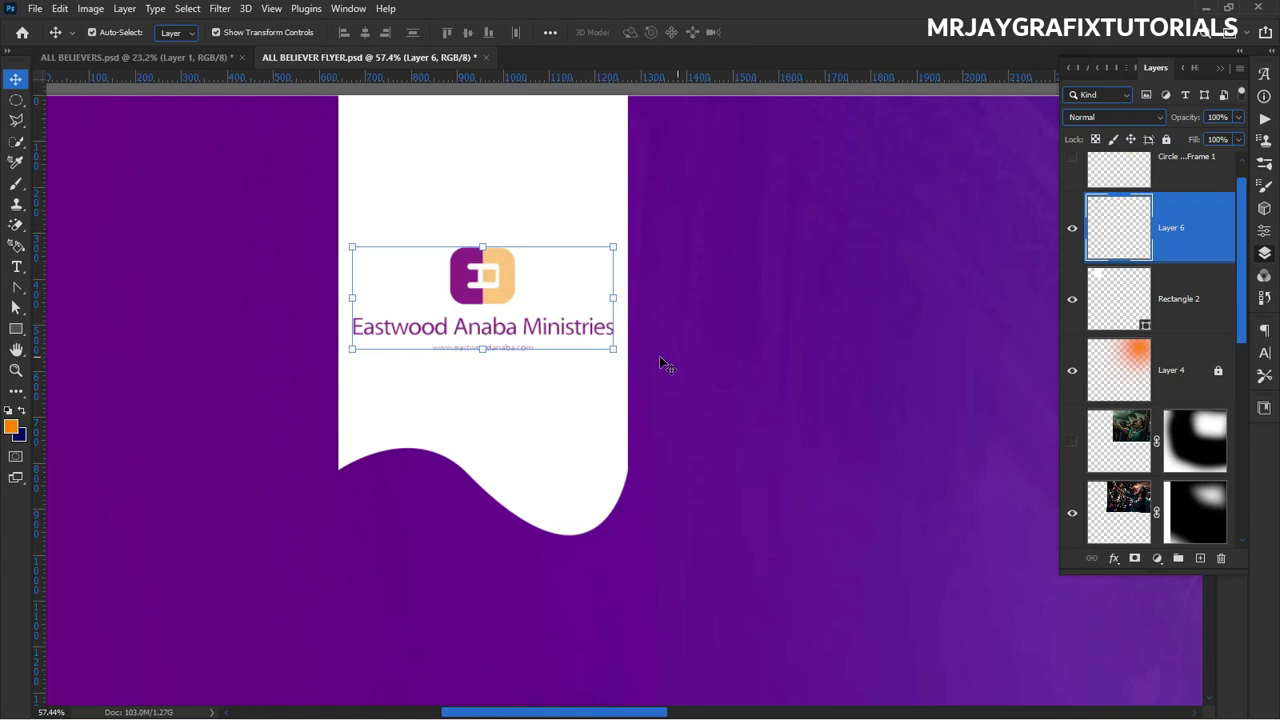
Cut the ministry name and web address from the logo onto their own layer and centre them lower on the banner.
drag(16, 100, 97, 105)
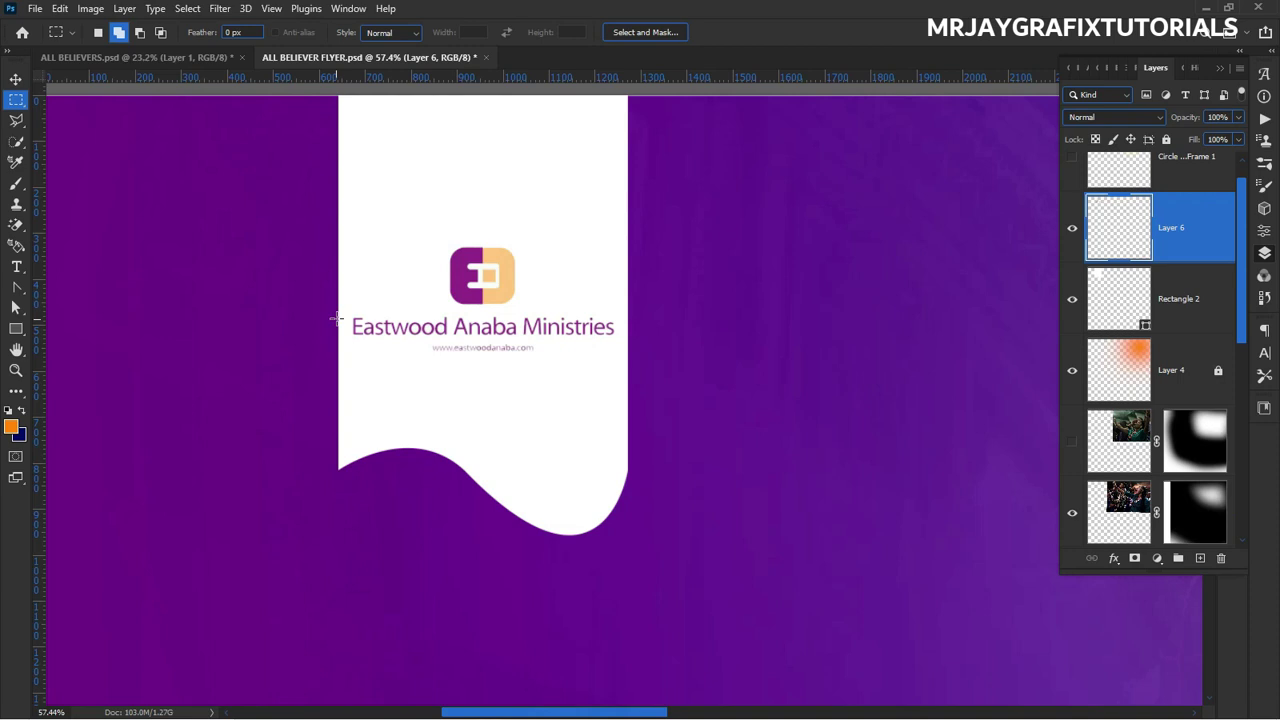
drag(326, 312, 666, 370)
key(ctrl+shift+j)
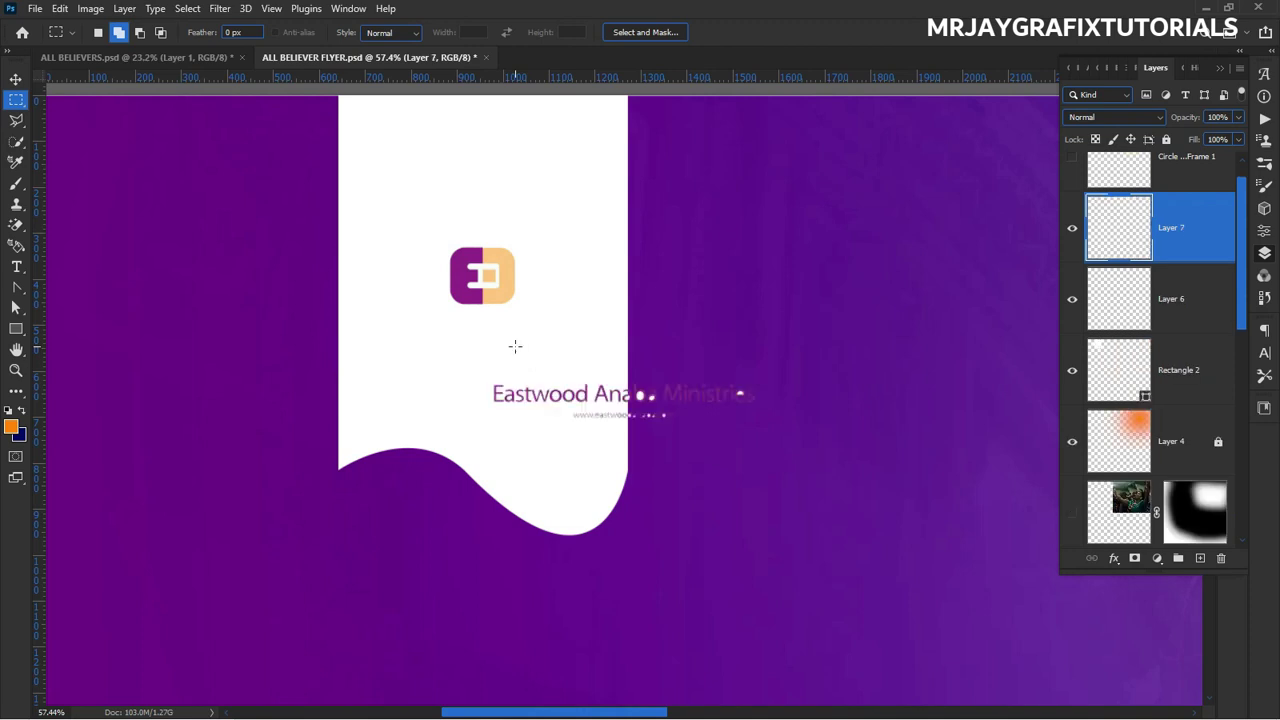
click(13, 80)
drag(570, 398, 429, 397)
Enlarge the logo symbol to more than twice its size, centre it above the ministry name and deselect it.
click(460, 295)
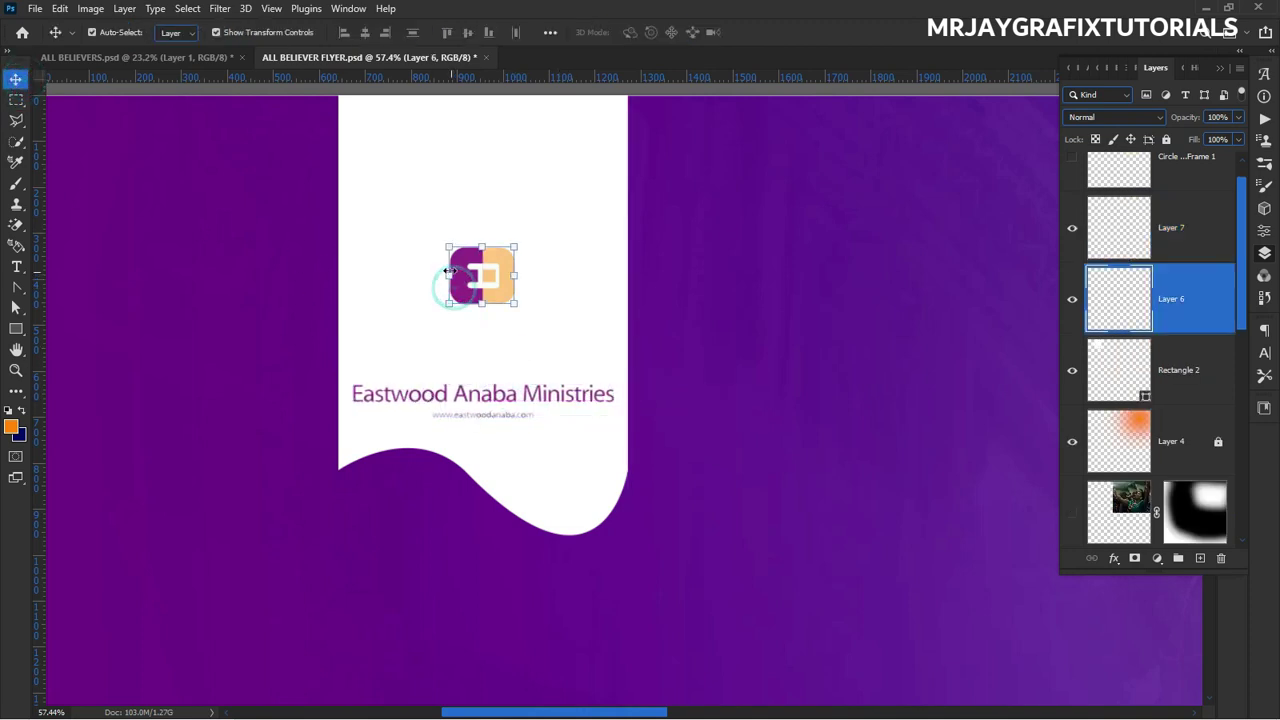
key(ctrl+t)
drag(446, 240, 469, 212)
drag(479, 284, 480, 310)
key(Return)
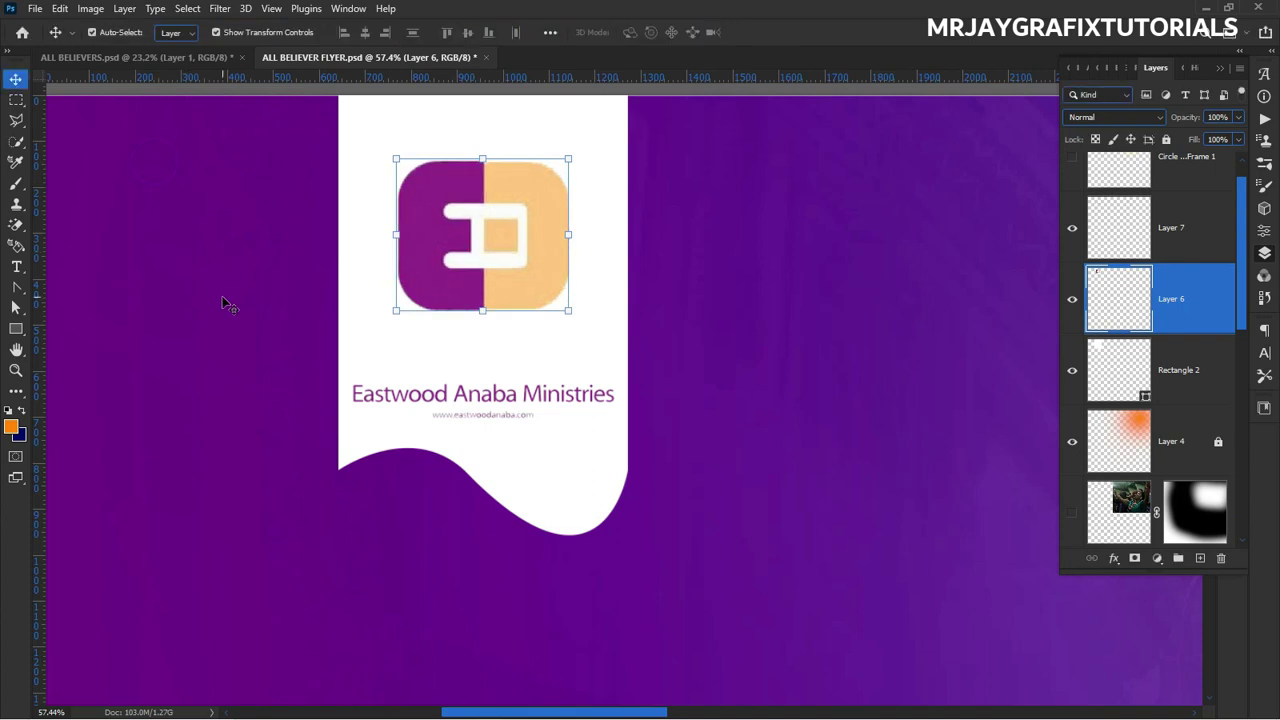
click(222, 303)
scroll(394, 297, down, 8)
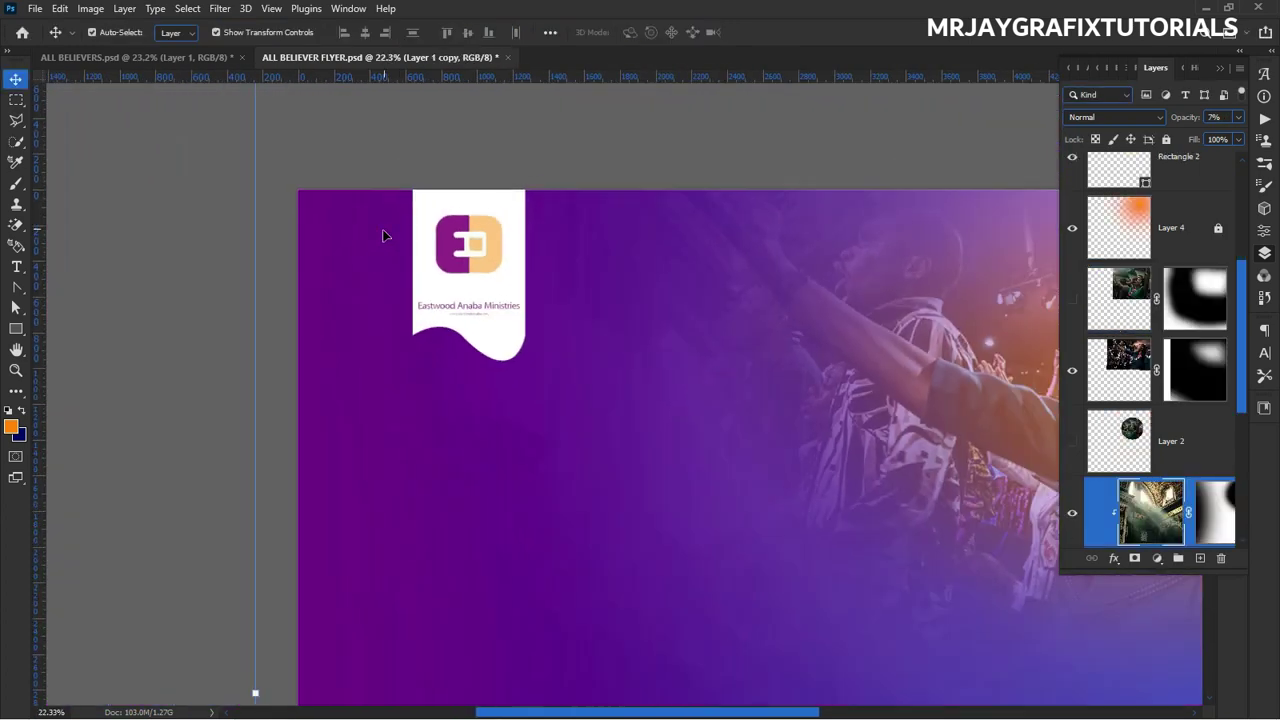
click(197, 225)
Add the orange text "easwood" in 32 pt Franklin Gothic Demi on the purple background just right of the white banner.
scroll(612, 493, up, 2)
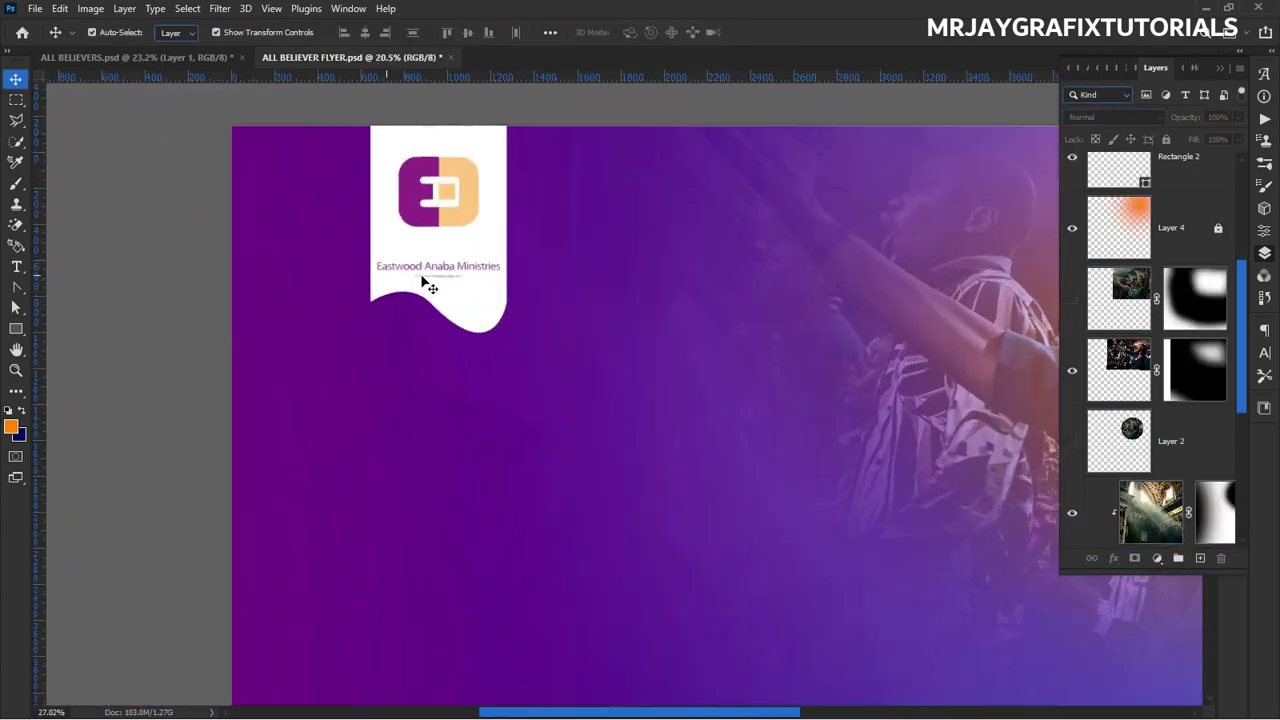
scroll(423, 281, up, 8)
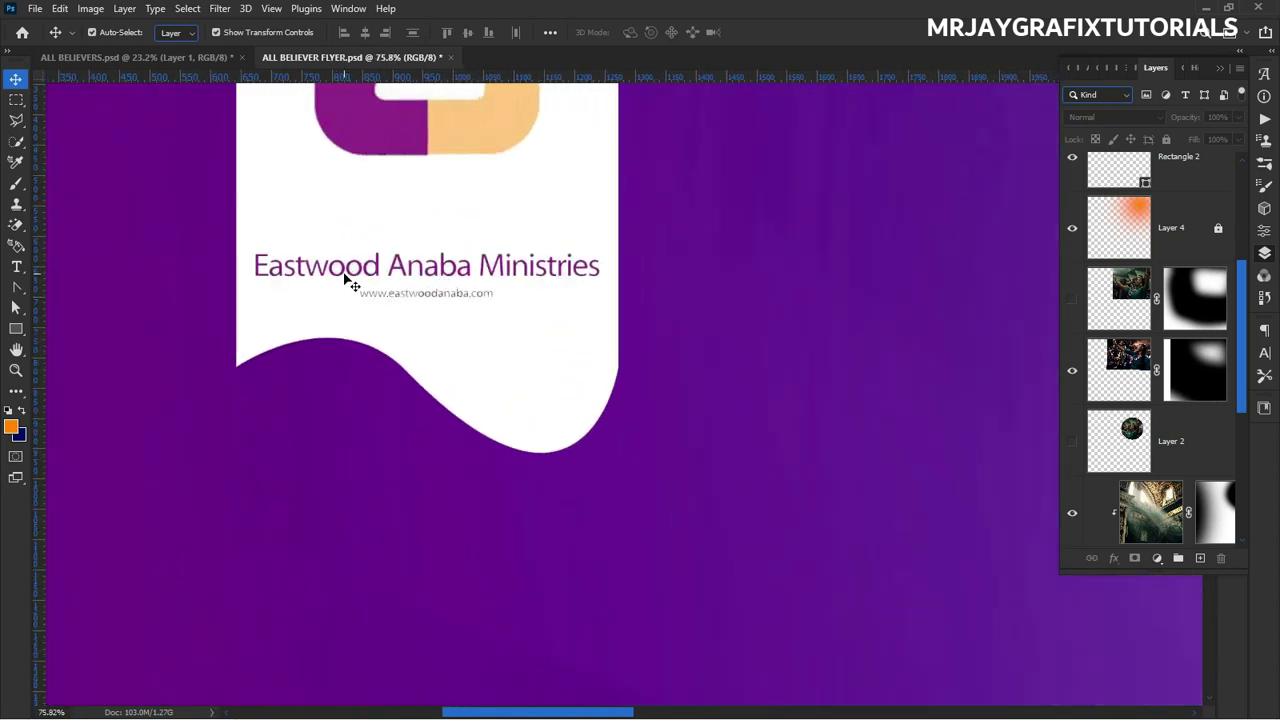
scroll(352, 285, up, 1)
drag(397, 256, 390, 294)
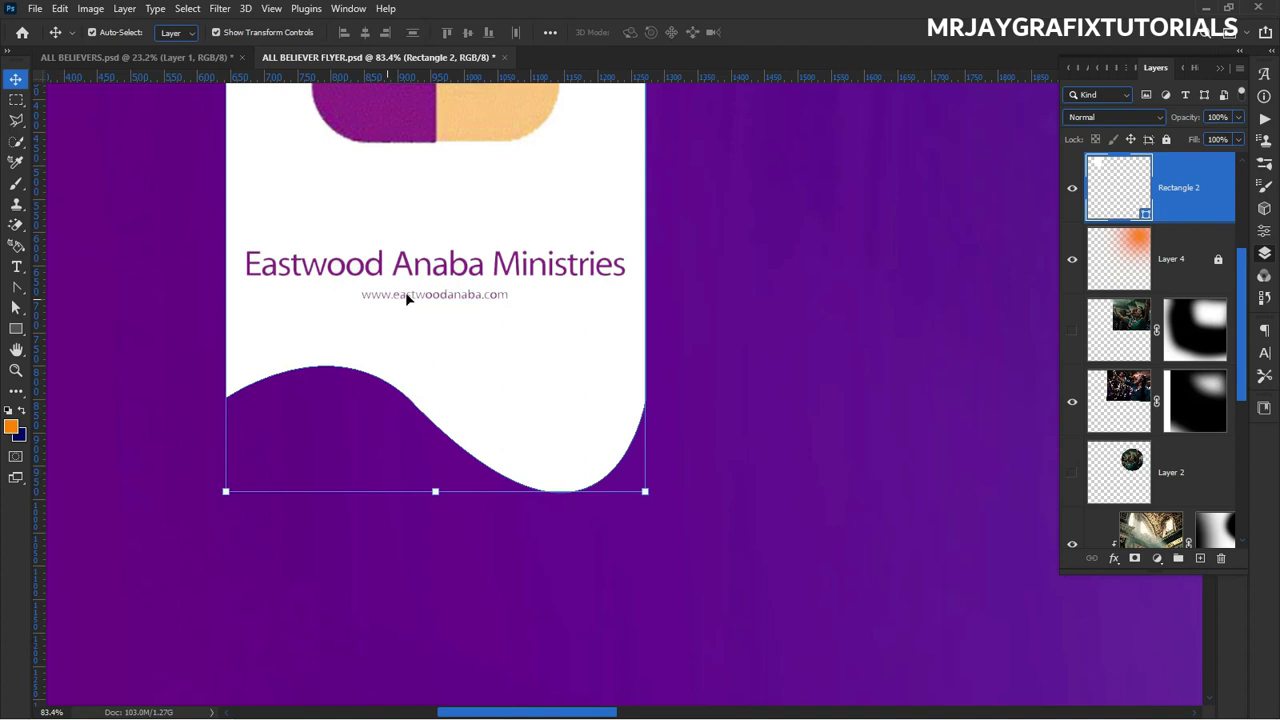
click(16, 266)
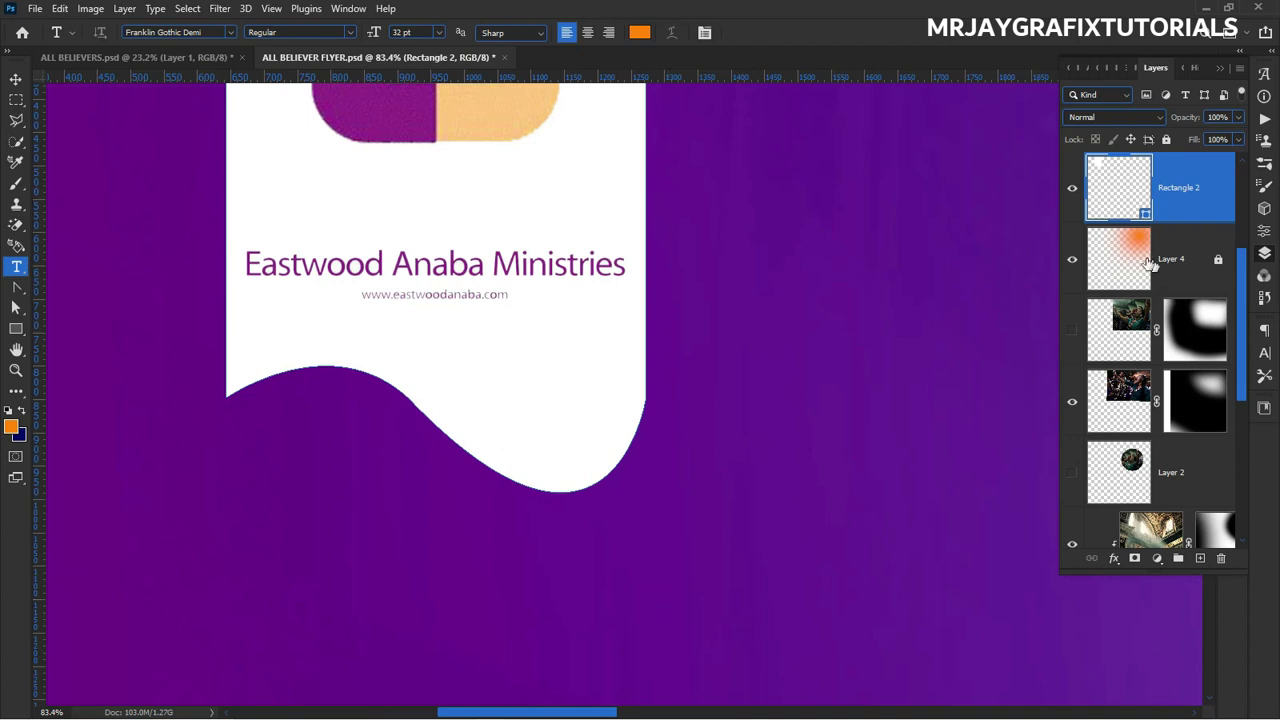
scroll(1130, 266, up, 3)
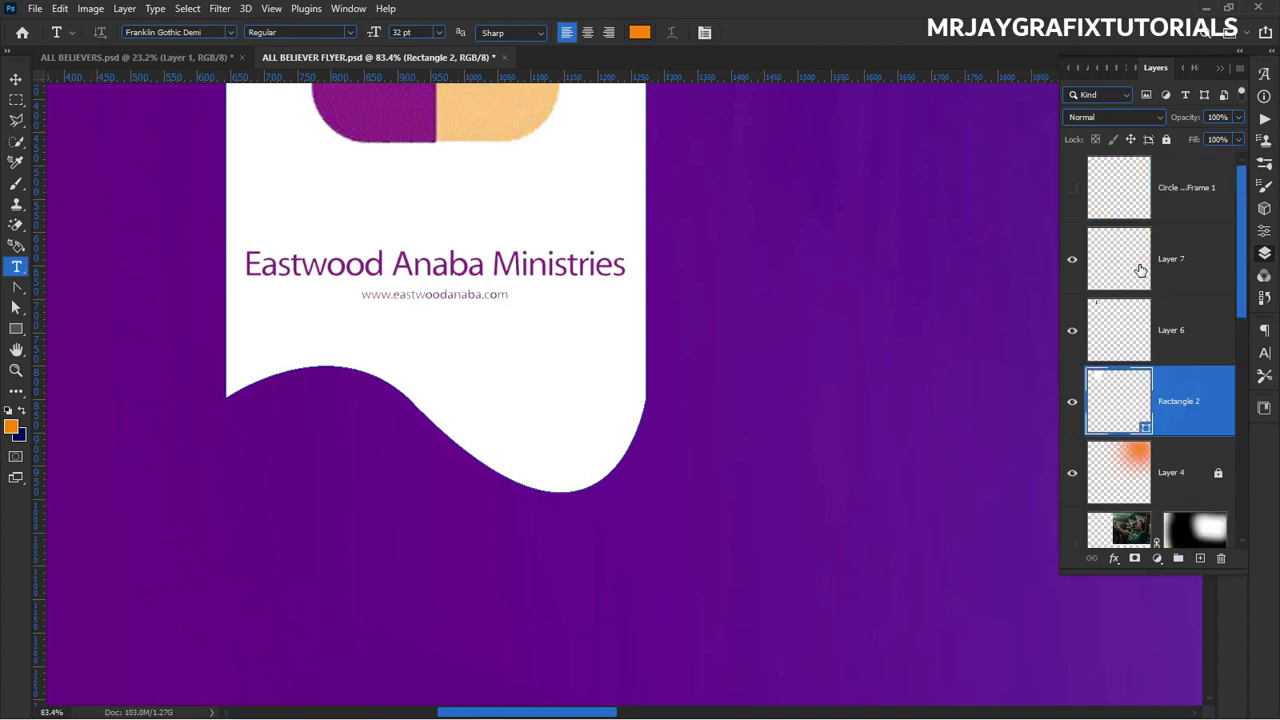
click(1162, 318)
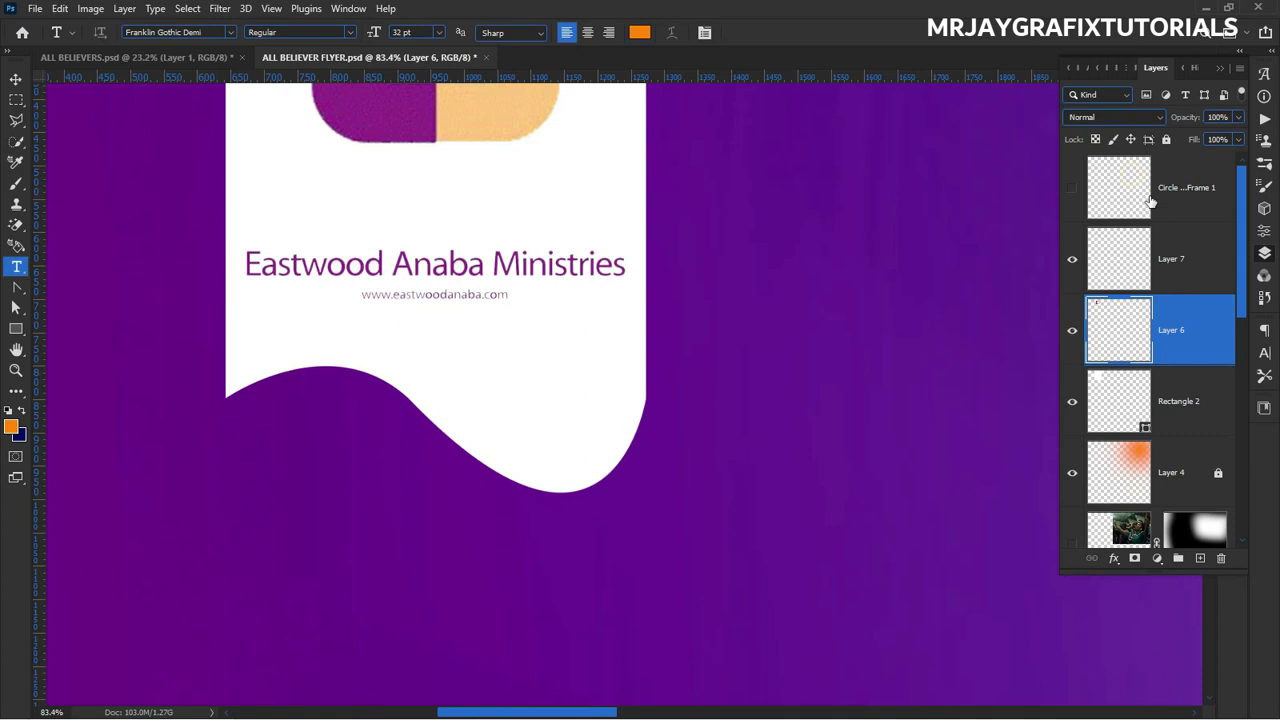
click(676, 254)
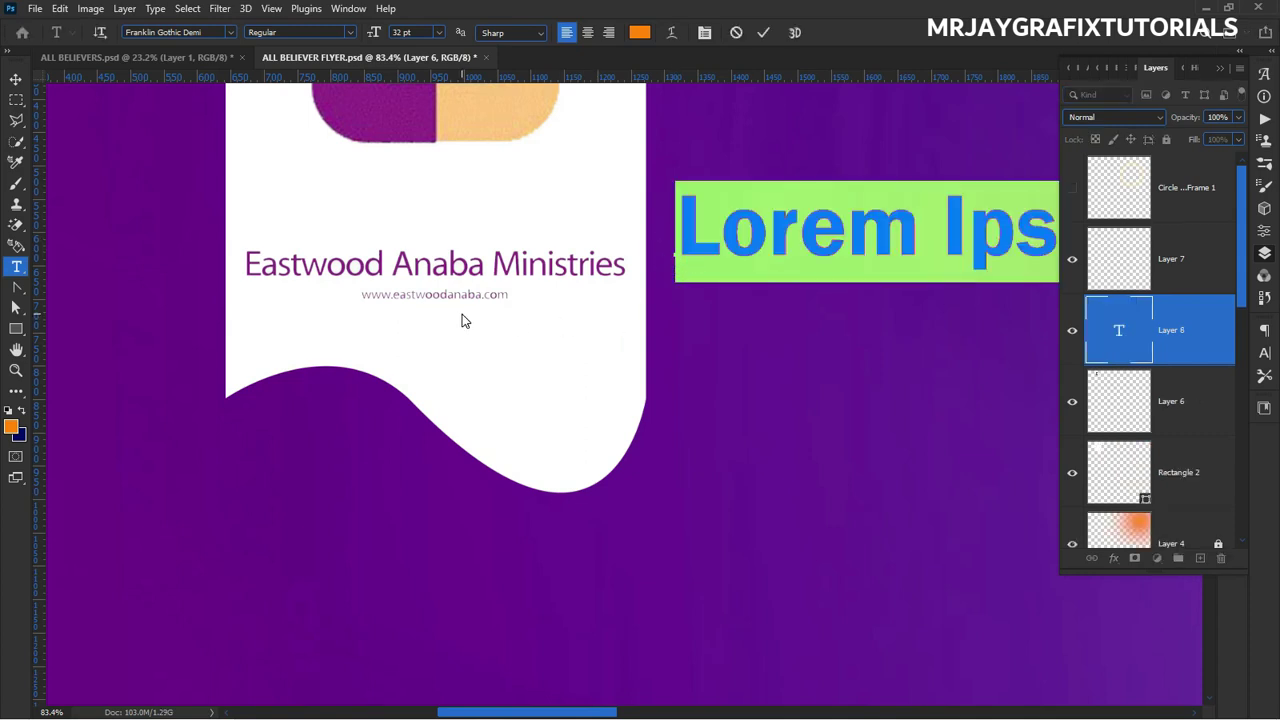
text(eas)
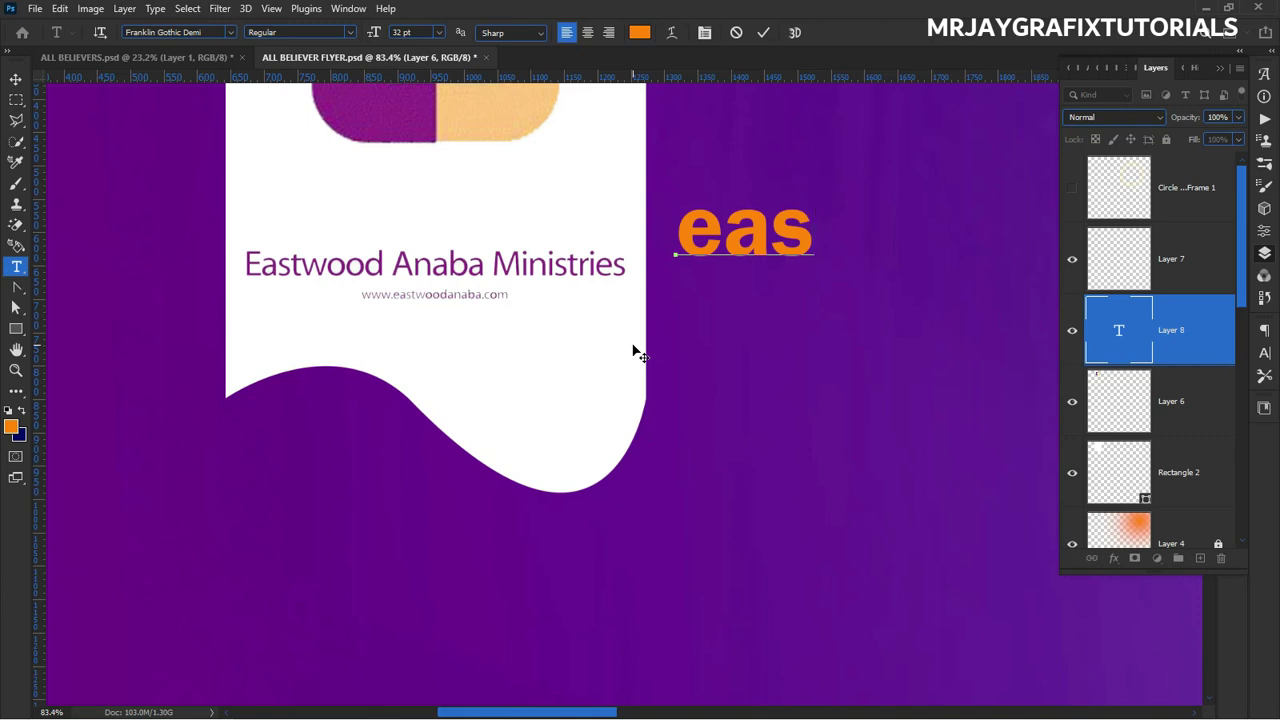
text(wood)
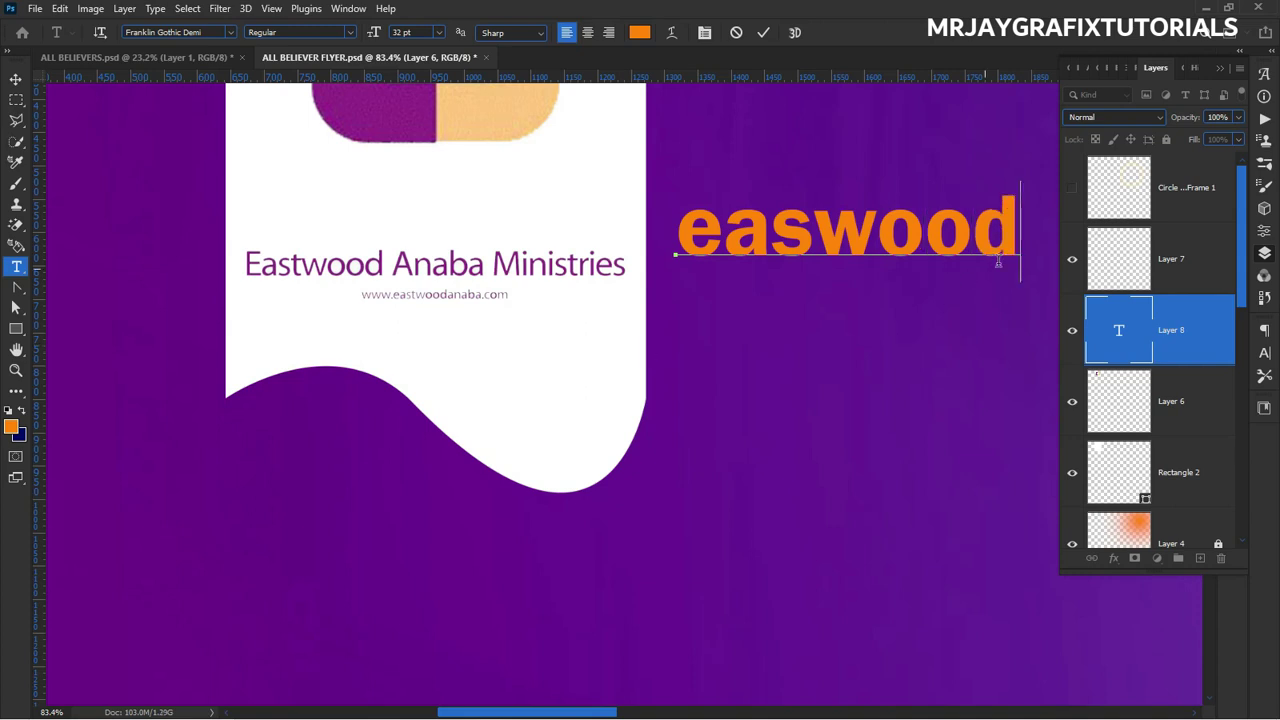
click(763, 32)
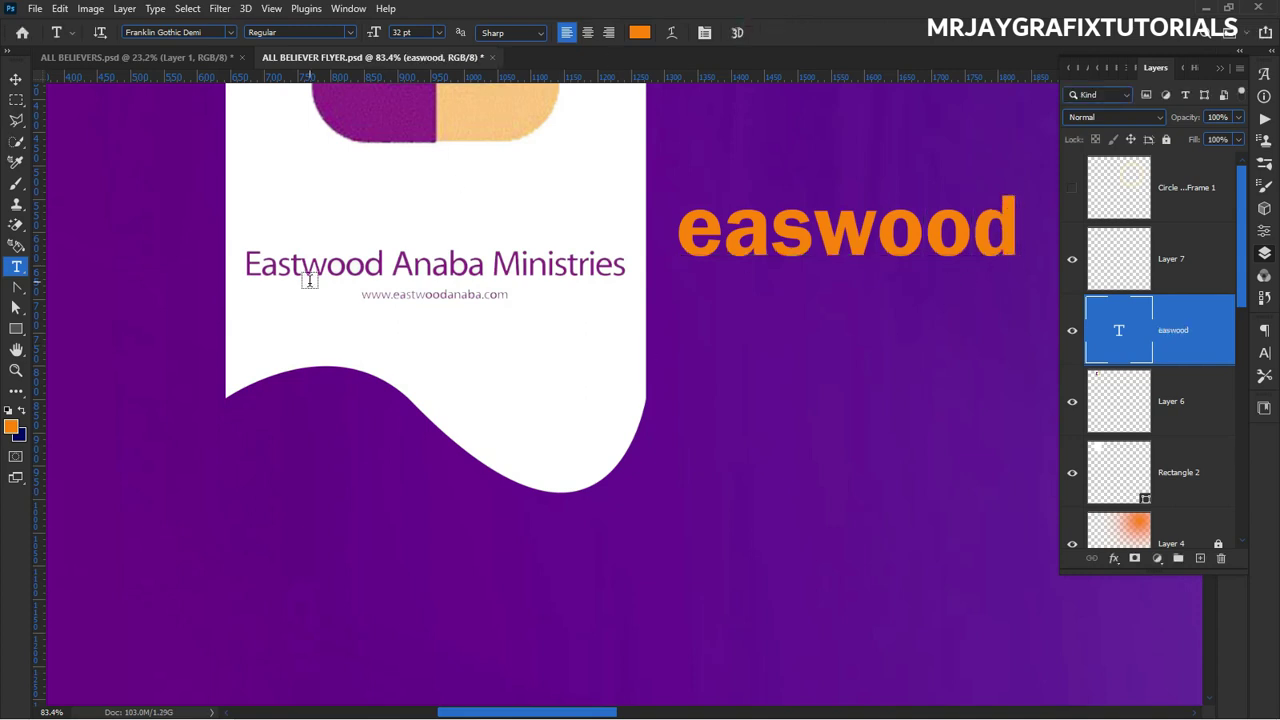
click(15, 79)
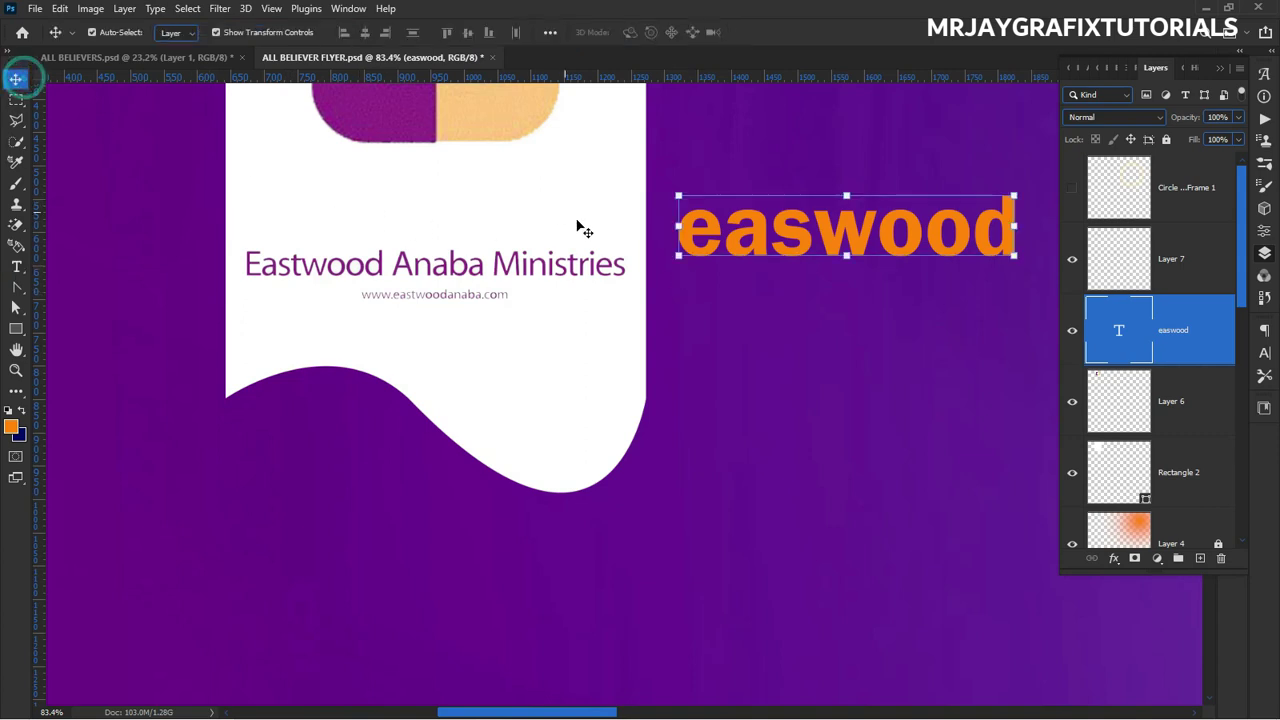
Add a second line reading "anaba" to the orange "easwood" text.
double_click(1004, 240)
click(1012, 245)
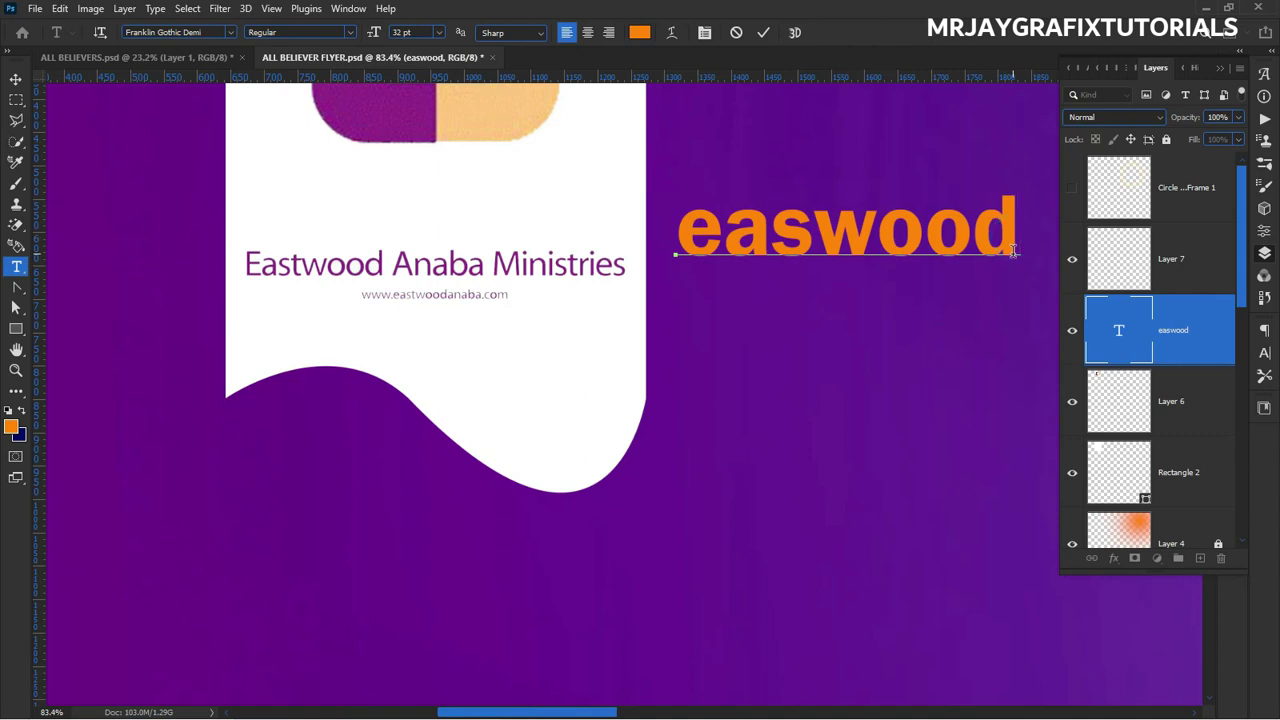
key(Return)
text(ana)
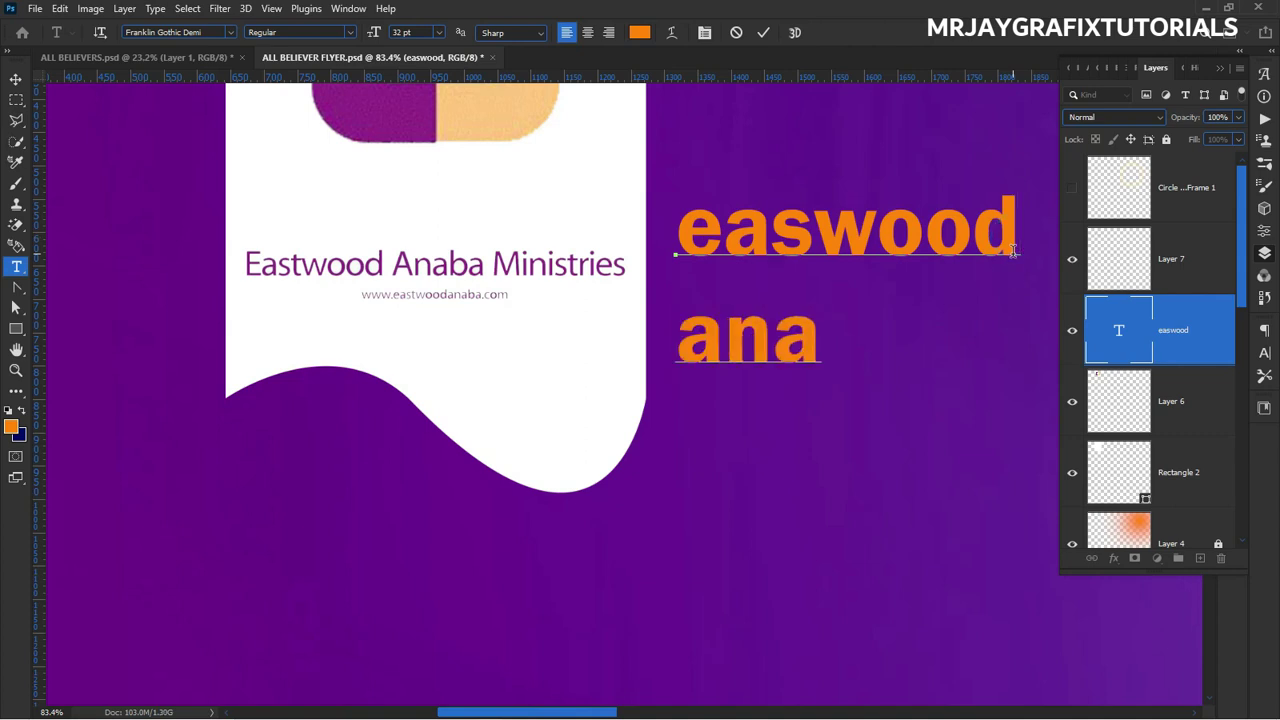
text(ba)
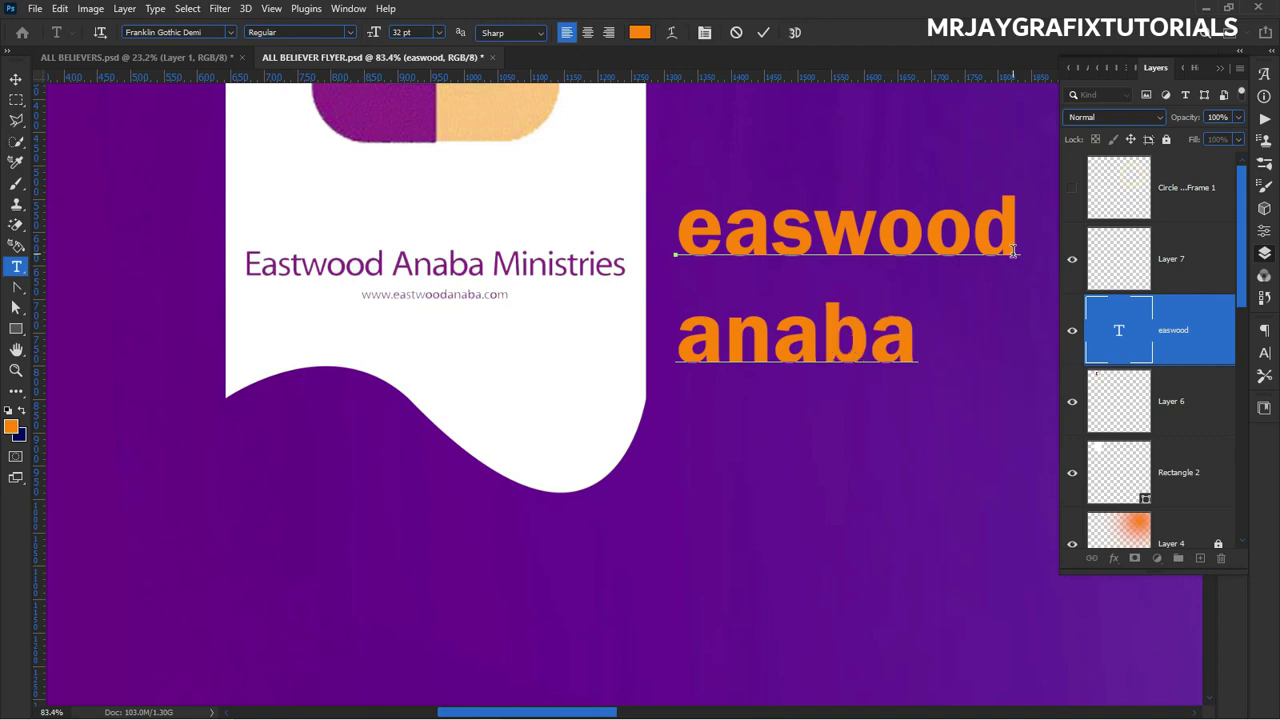
click(763, 32)
key(v)
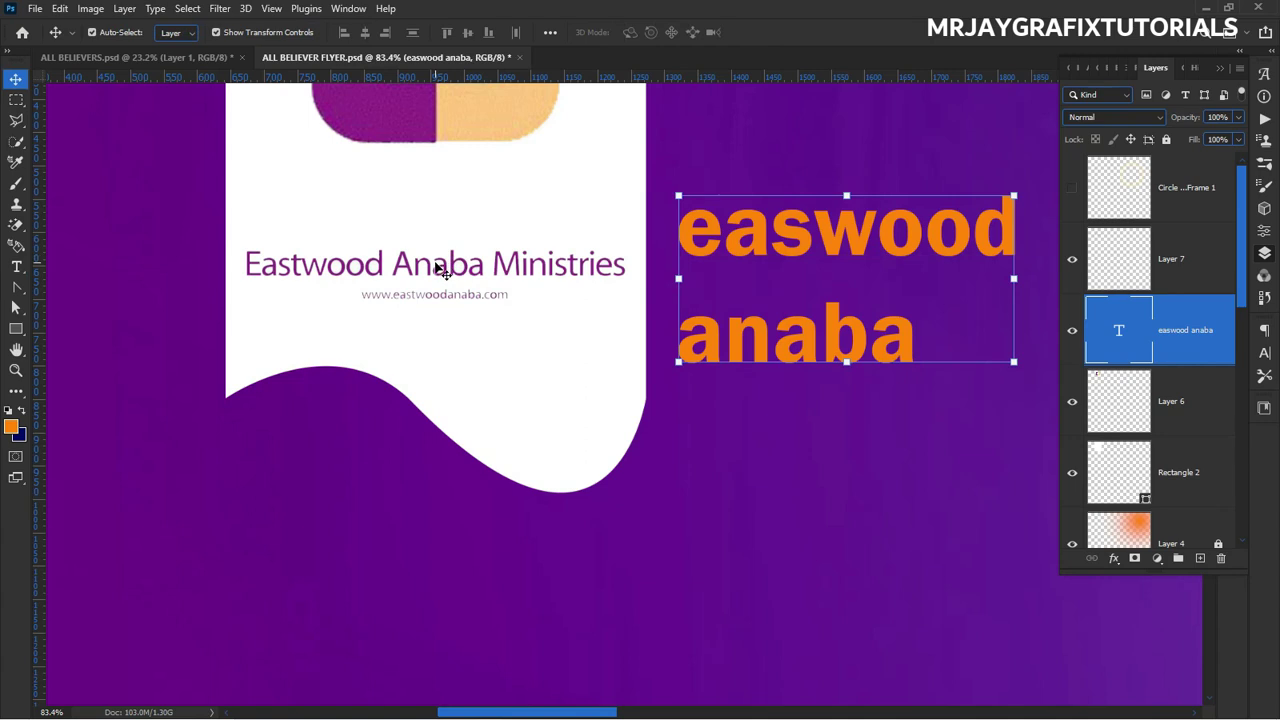
Delete the old ministry name and web address layer and move the orange two-line text onto the banner below the logo symbol.
click(437, 264)
click(447, 274)
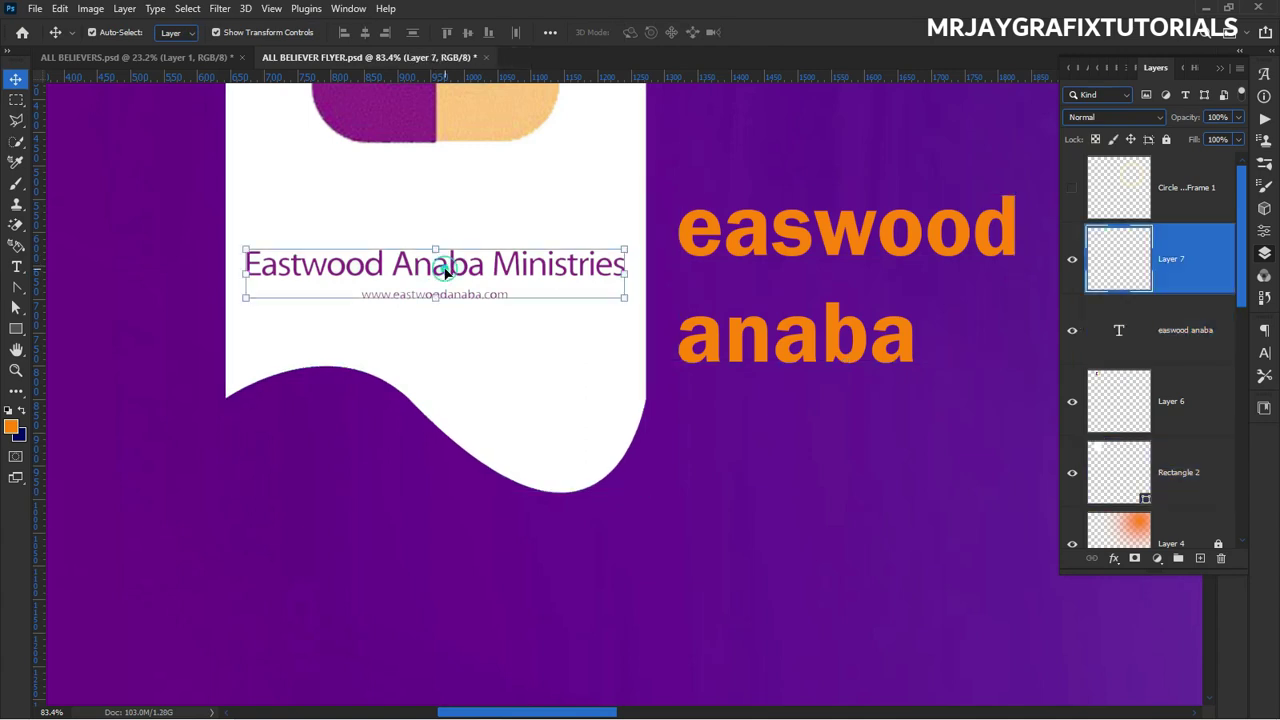
key(Delete)
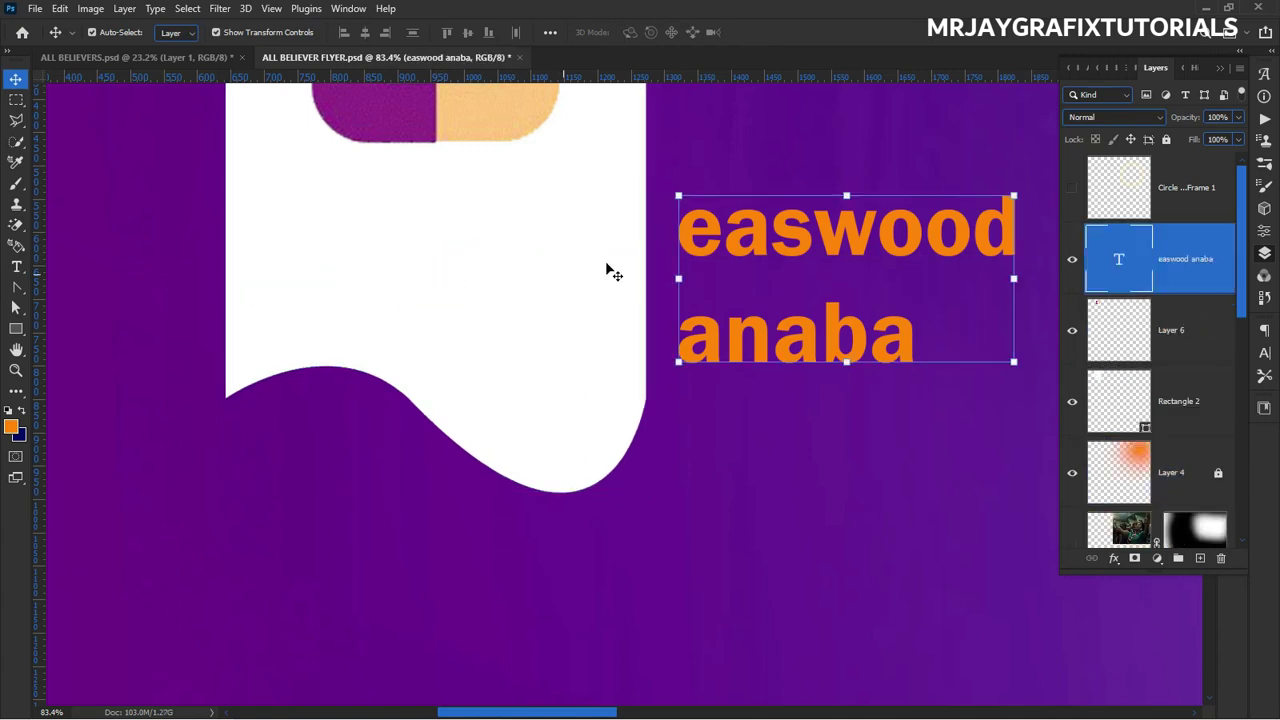
drag(750, 263, 383, 216)
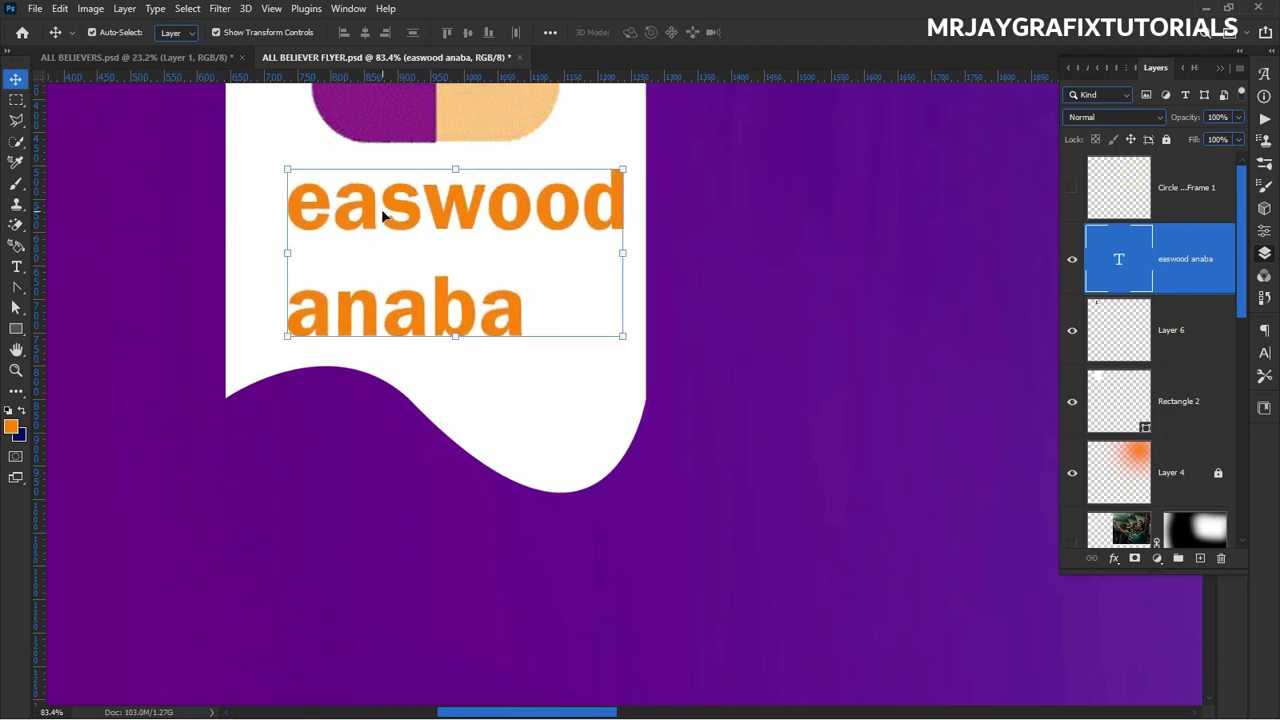
Tighten the leading of both orange text lines to 29 pt.
double_click(383, 216)
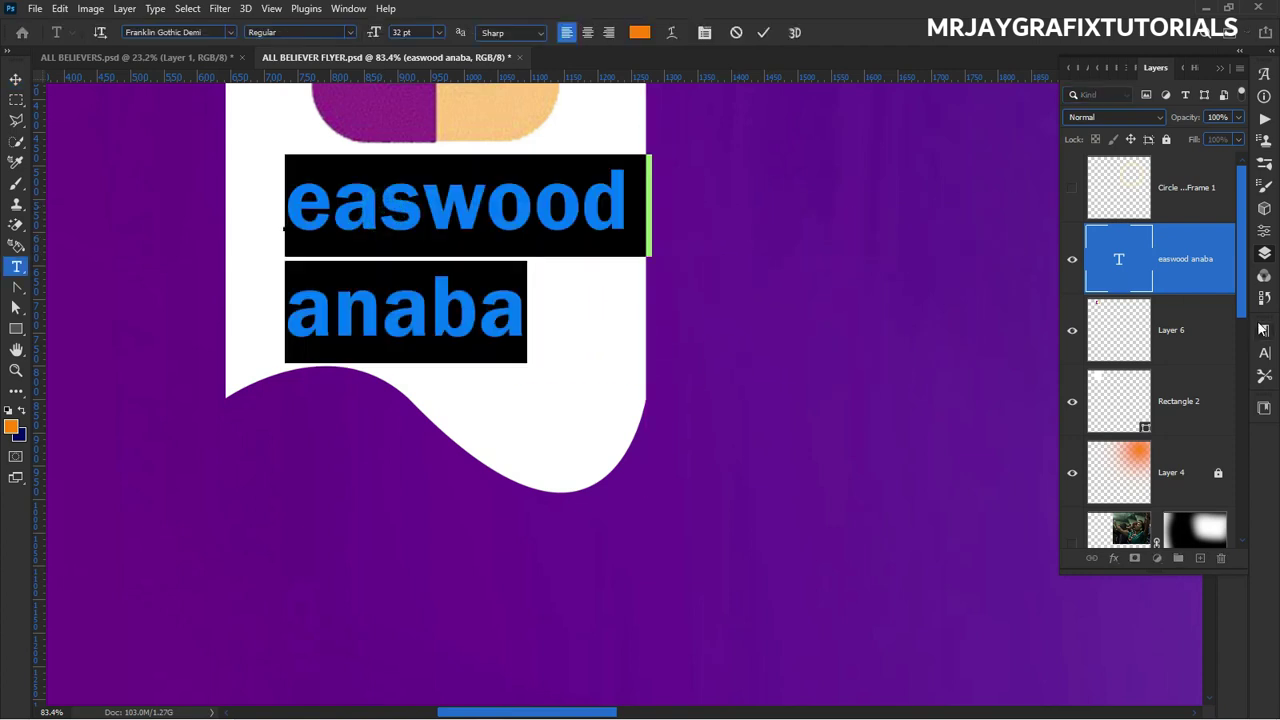
click(1263, 355)
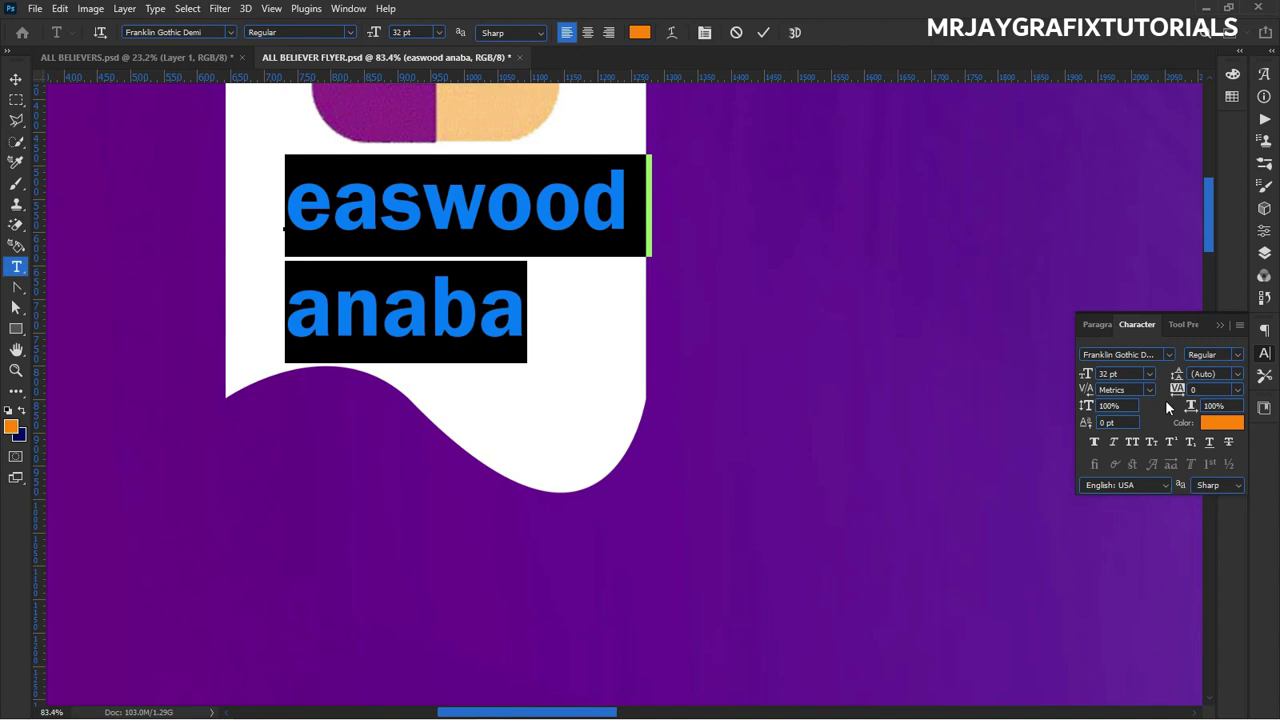
drag(1176, 375, 1168, 380)
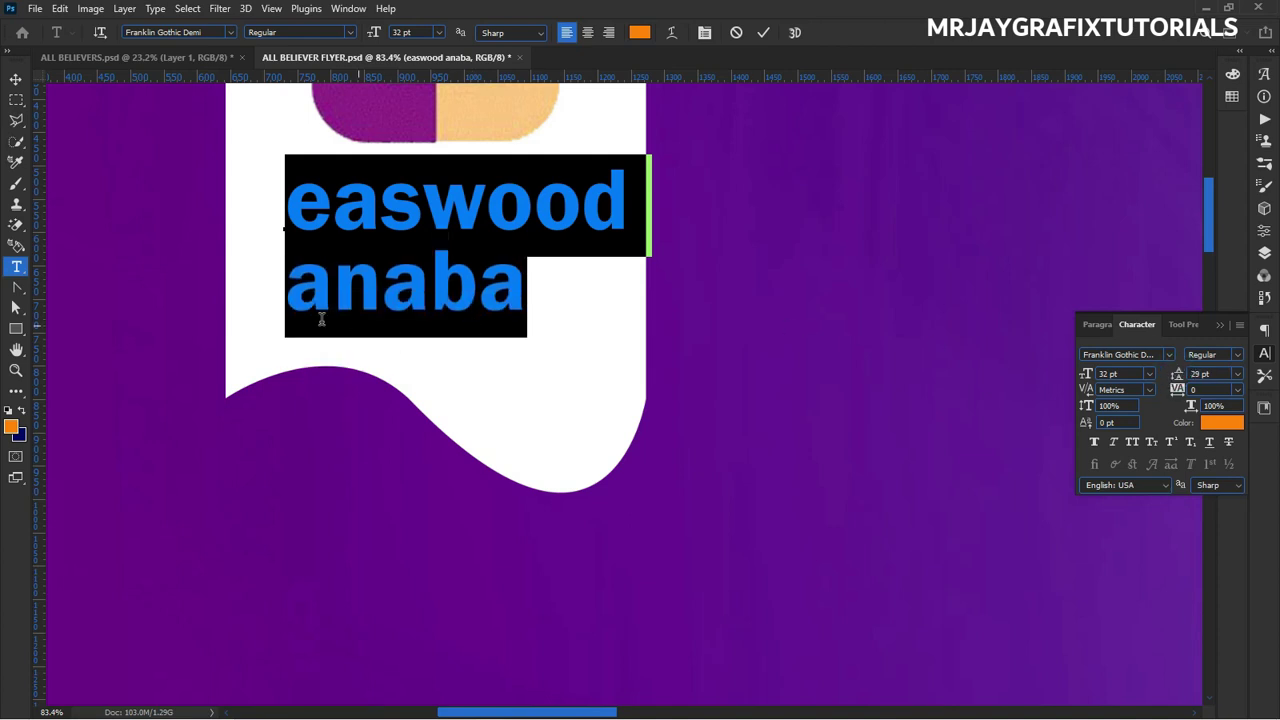
Enlarge the word "anaba" to 47 pt and set its leading to 40 pt.
double_click(285, 293)
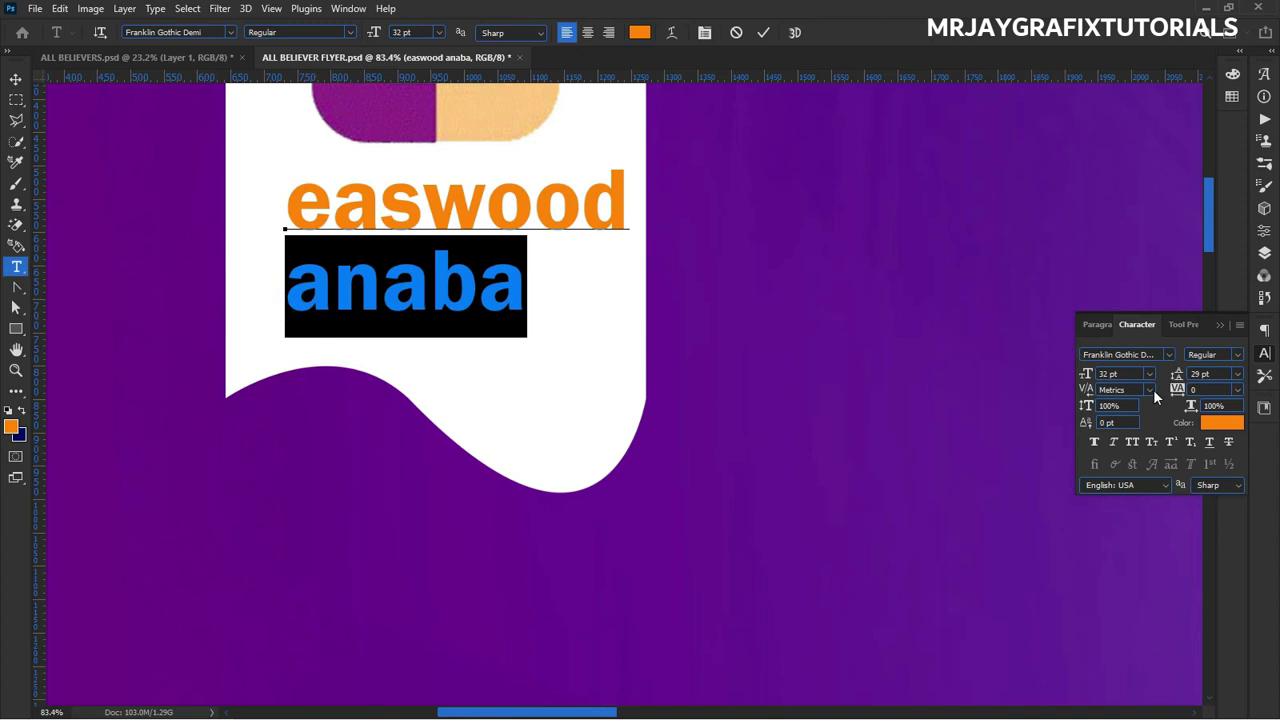
drag(1084, 374, 1095, 385)
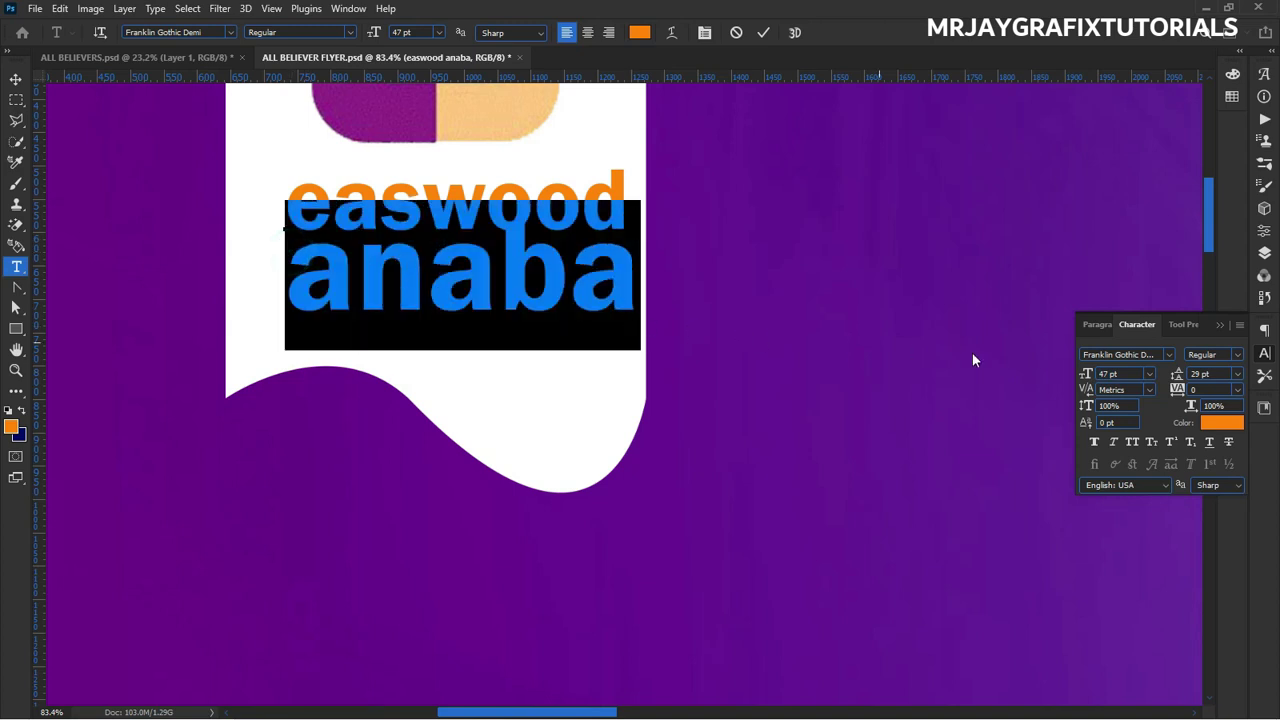
drag(1175, 375, 1182, 380)
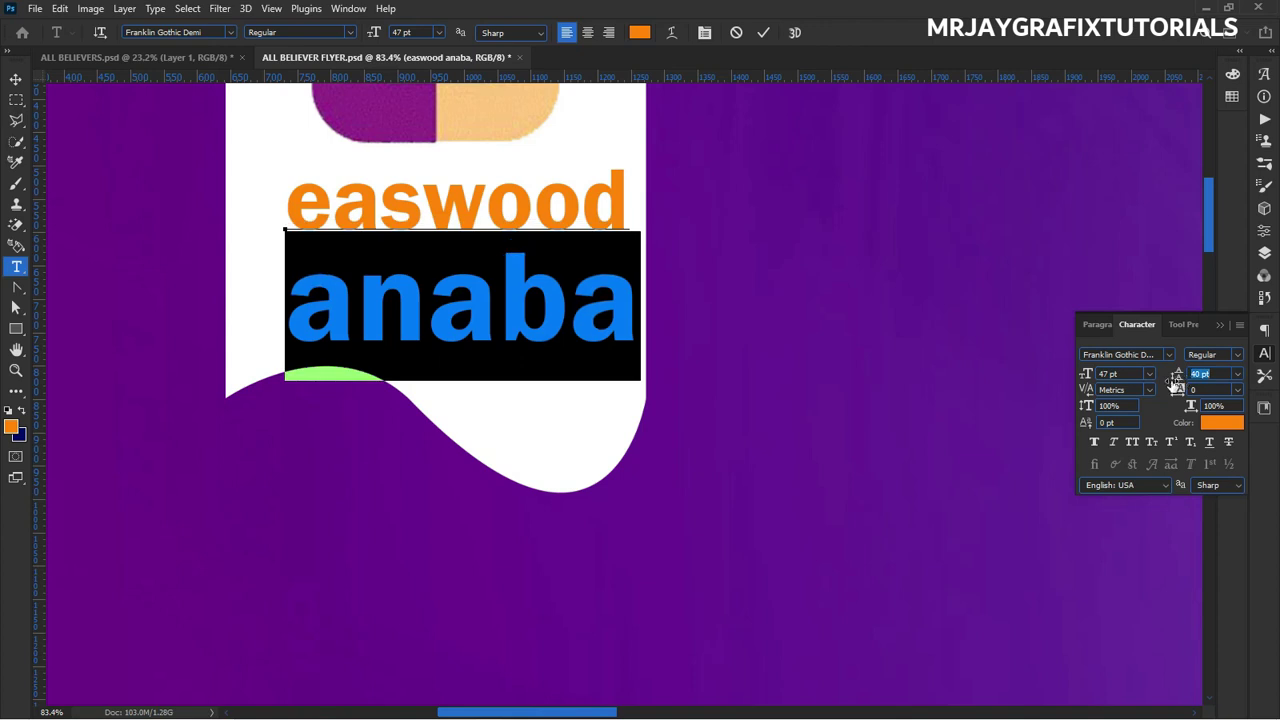
Set both text lines in all caps and scale the text block down proportionally to about 60% so it fits the banner.
drag(642, 328, 114, 171)
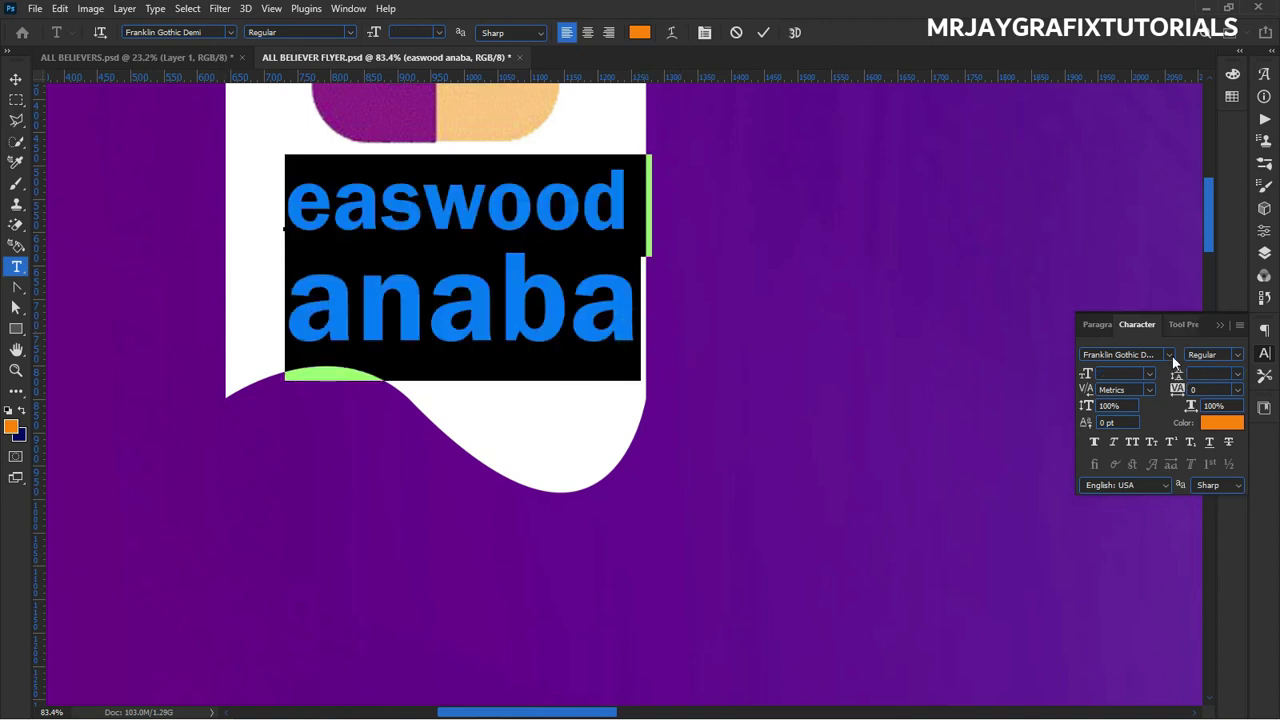
click(1131, 443)
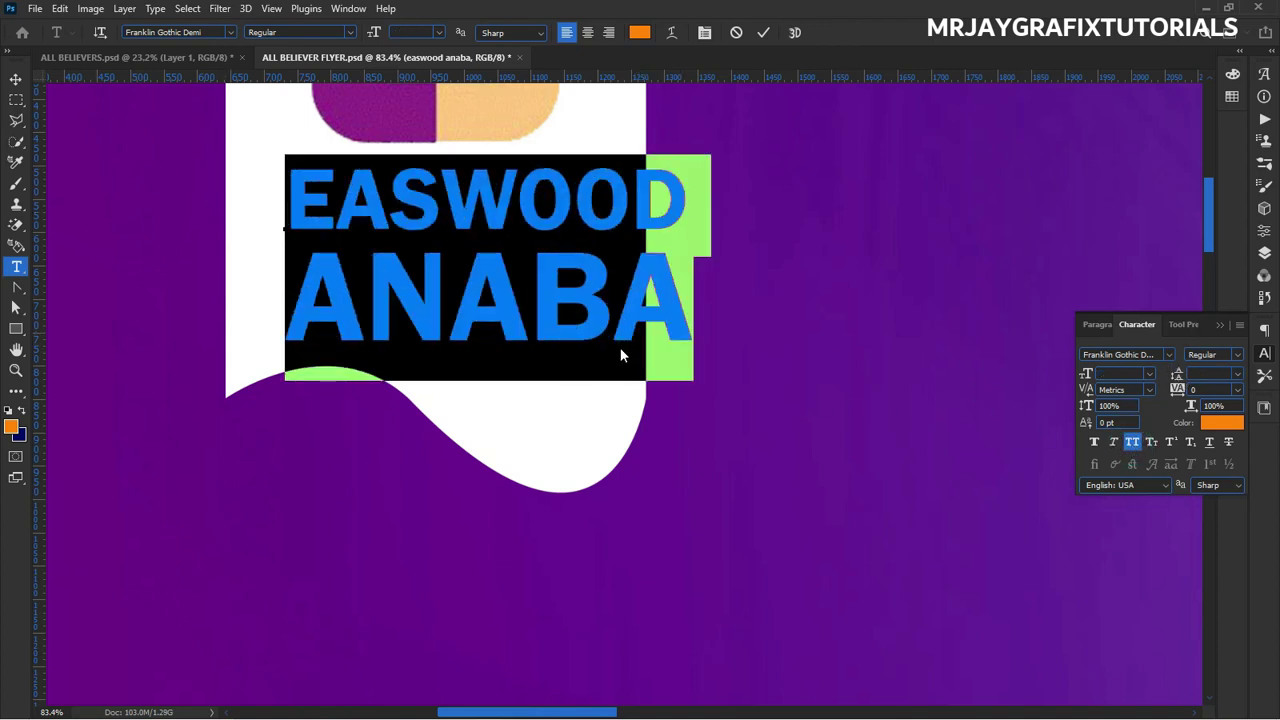
click(15, 79)
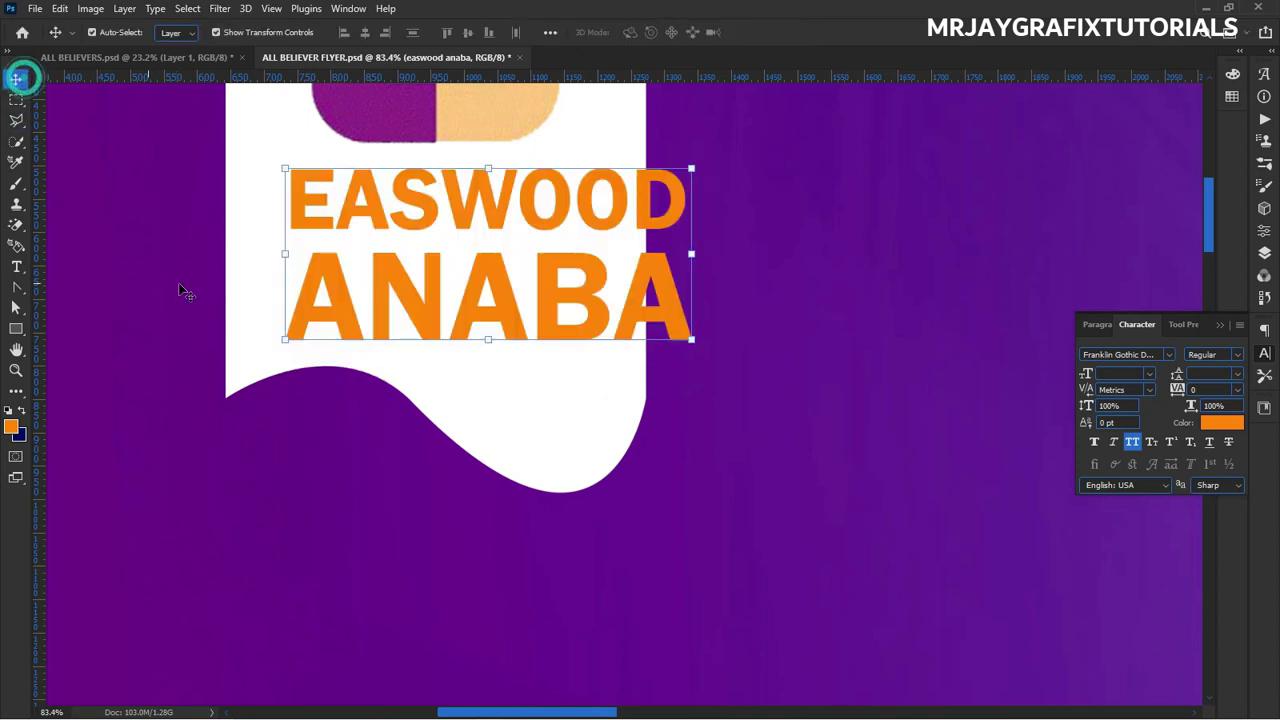
click(690, 254)
drag(697, 278, 537, 292)
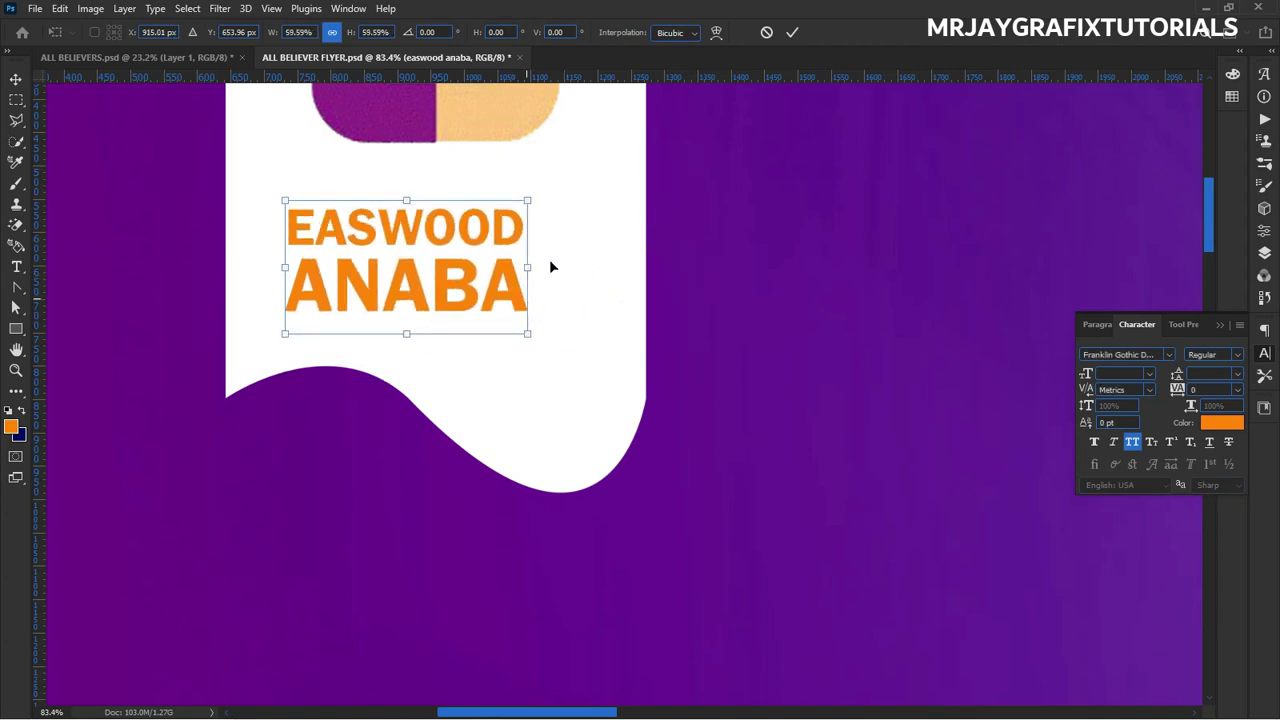
Centre the two-line ministry name beneath the logo and colour it black (000000) at 80% opacity.
click(792, 32)
drag(366, 289, 411, 240)
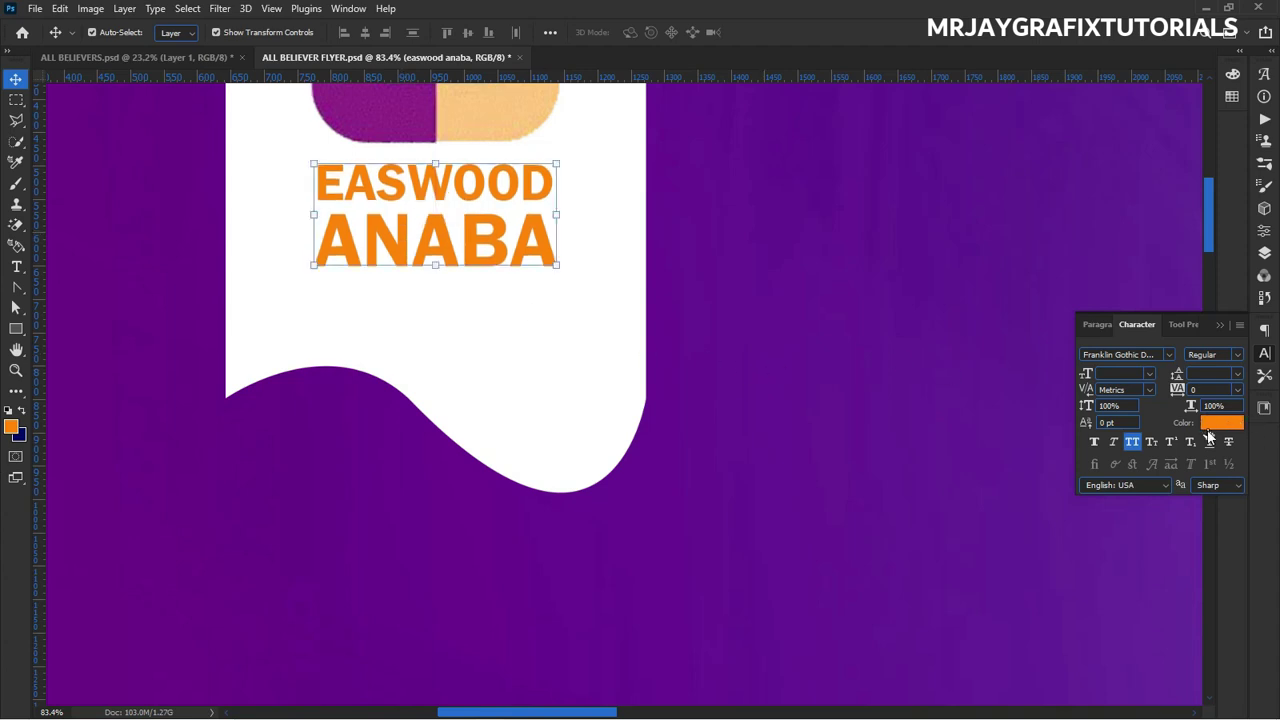
click(1210, 425)
text(000000)
click(1210, 283)
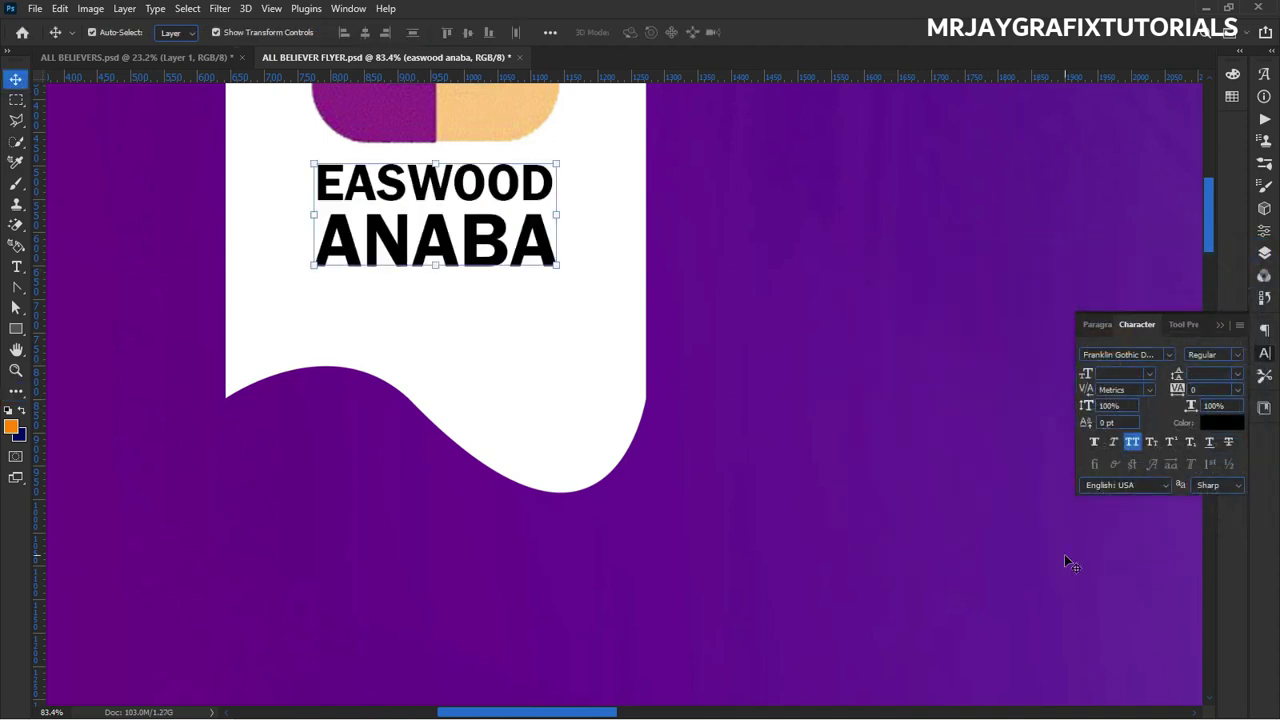
key(8)
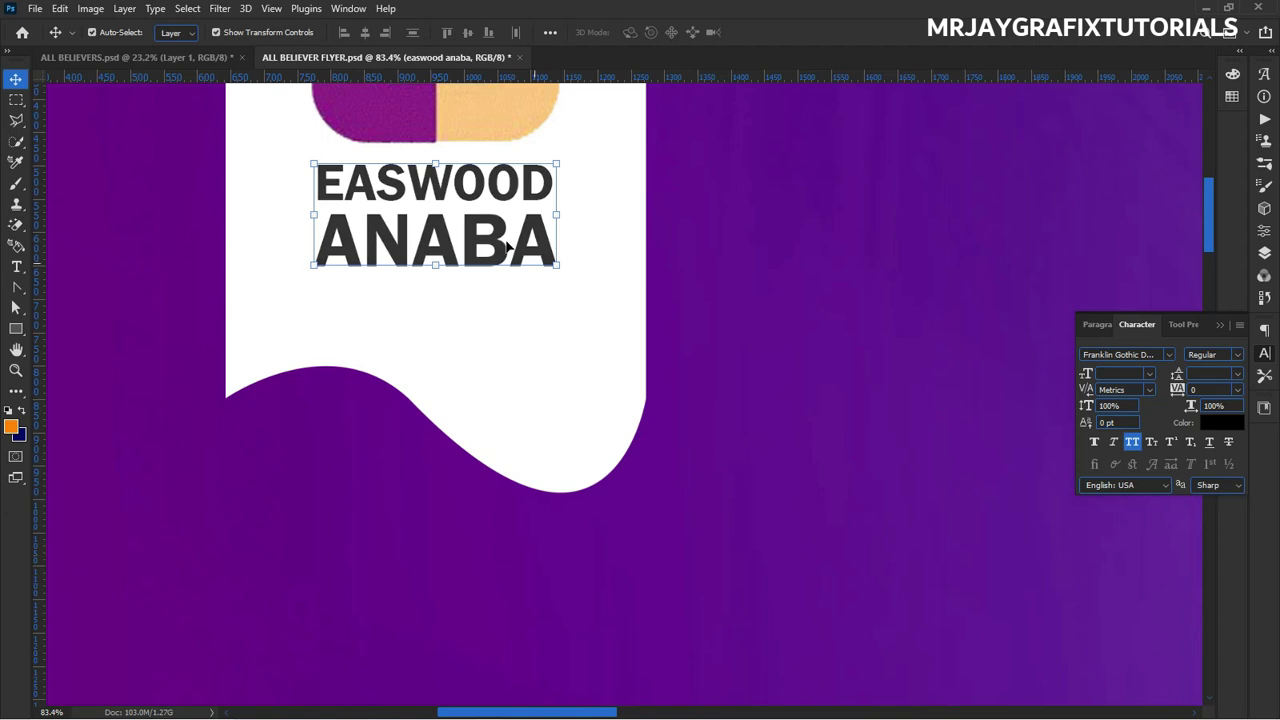
drag(379, 242, 379, 237)
Duplicate the two-line name text, place the copy below it, and replace the copy's wording with "MINISTRIES".
key(ctrl)
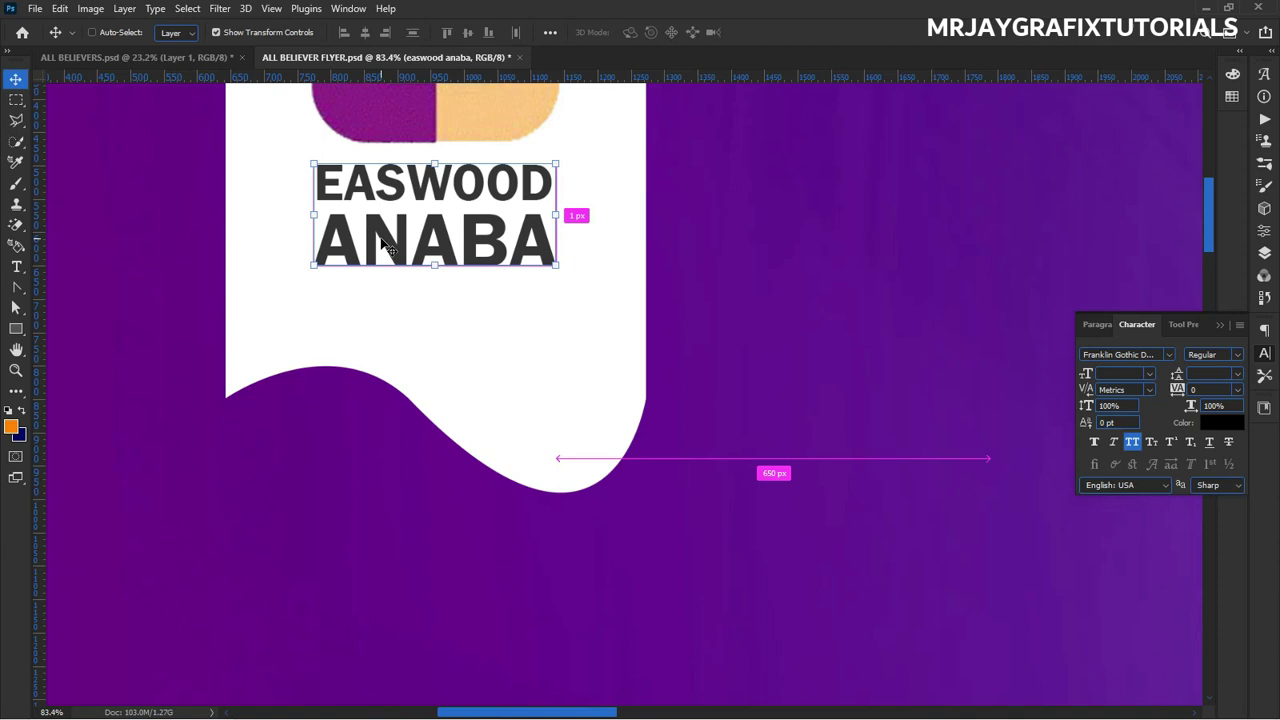
key(ctrl+j)
drag(360, 255, 349, 375)
double_click(352, 350)
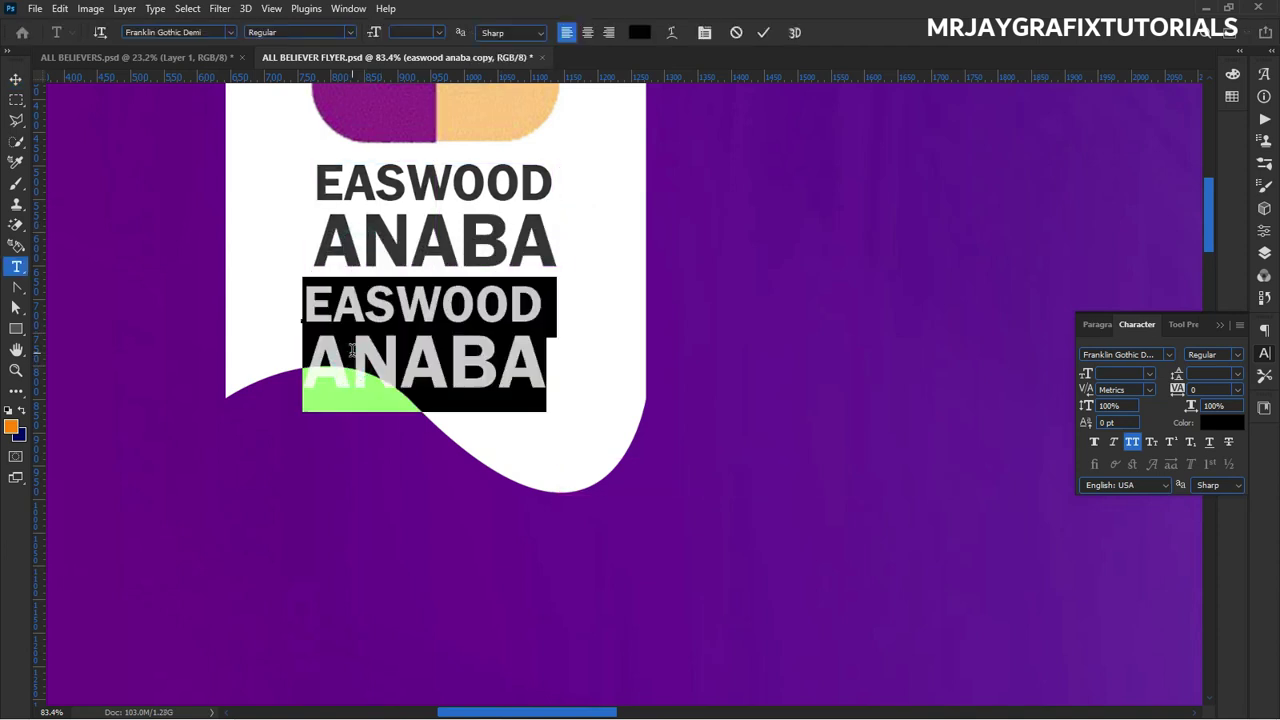
text(MINI)
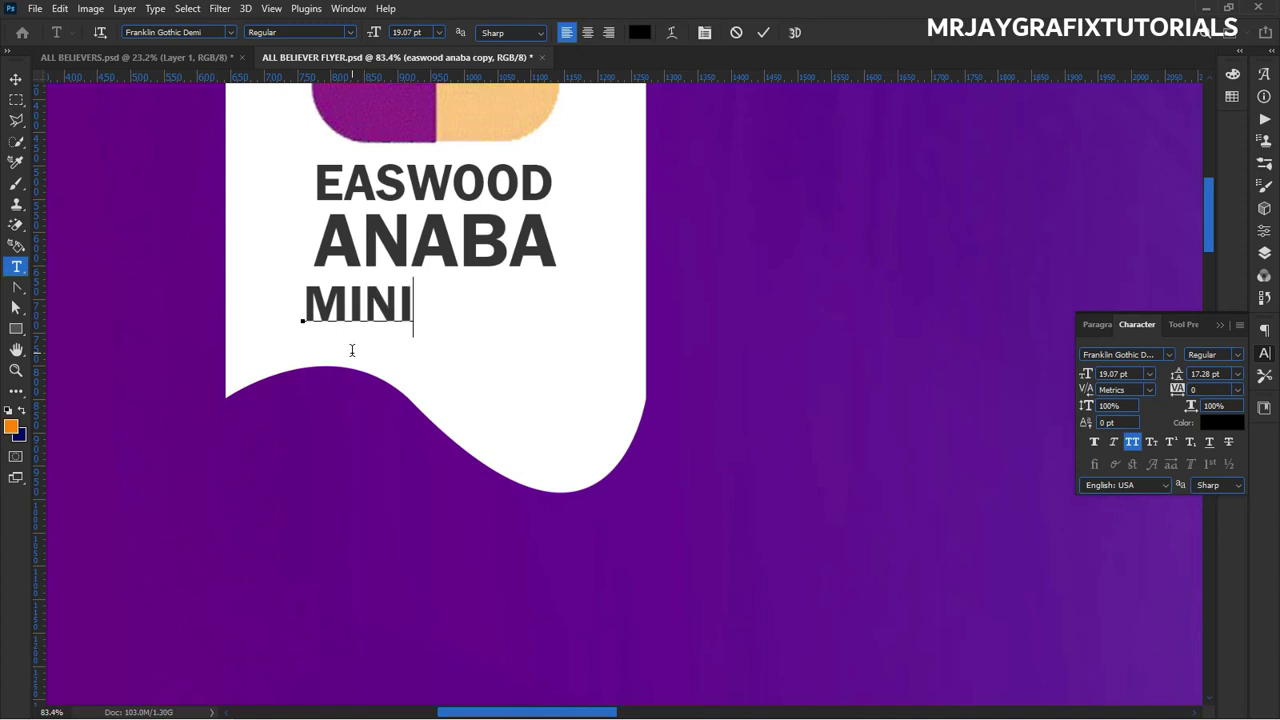
text(STRIES)
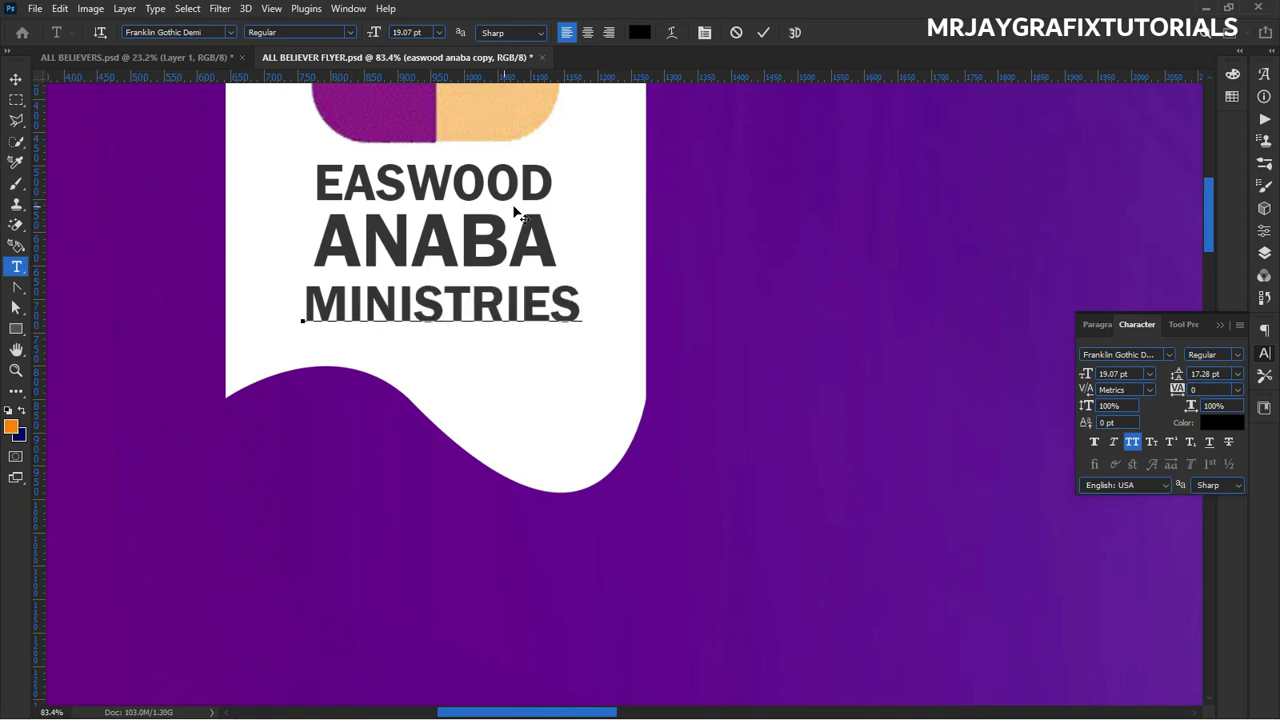
click(764, 32)
key(v)
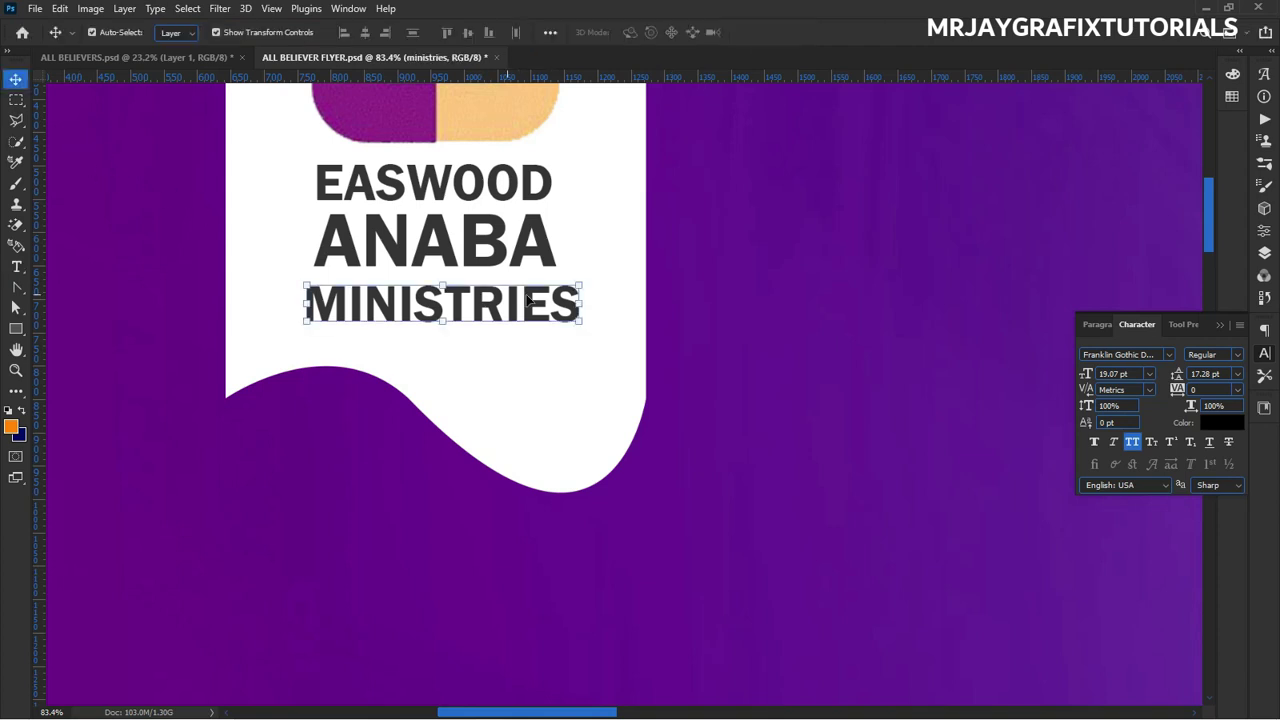
Scale the "MINISTRIES" line down to about 85% so its width roughly matches the name above.
drag(578, 308, 488, 302)
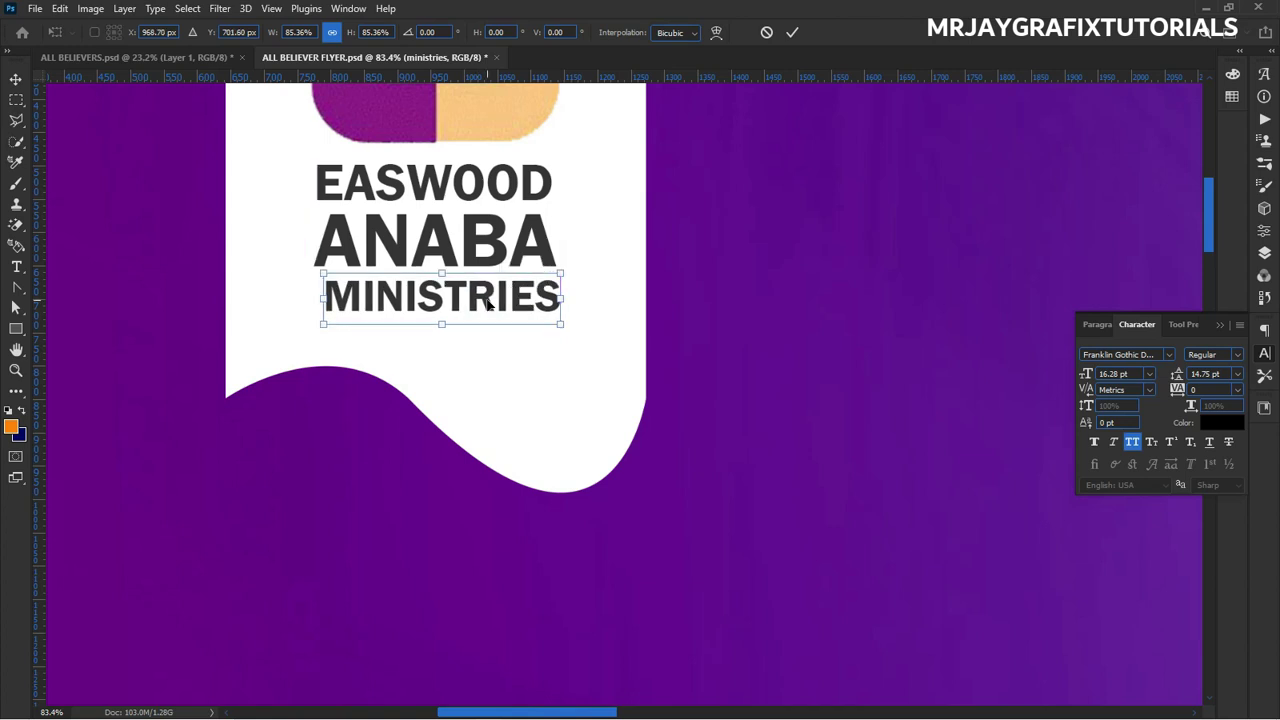
click(788, 35)
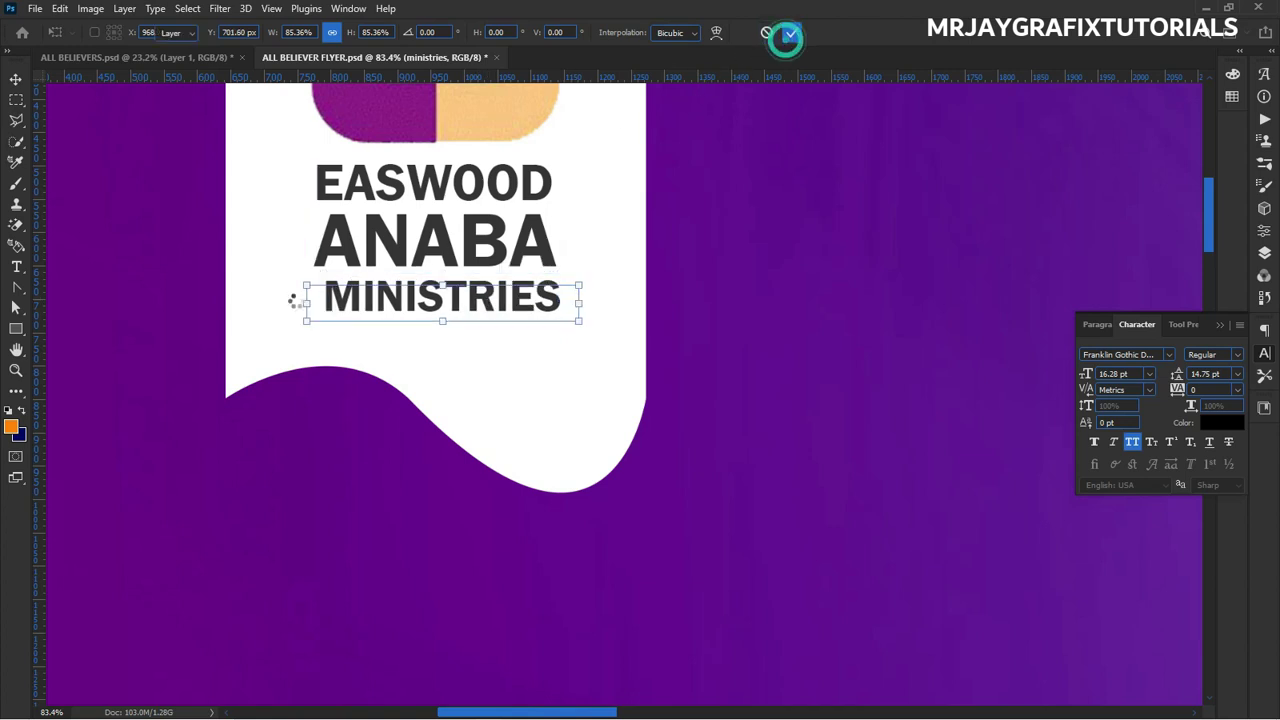
double_click(400, 292)
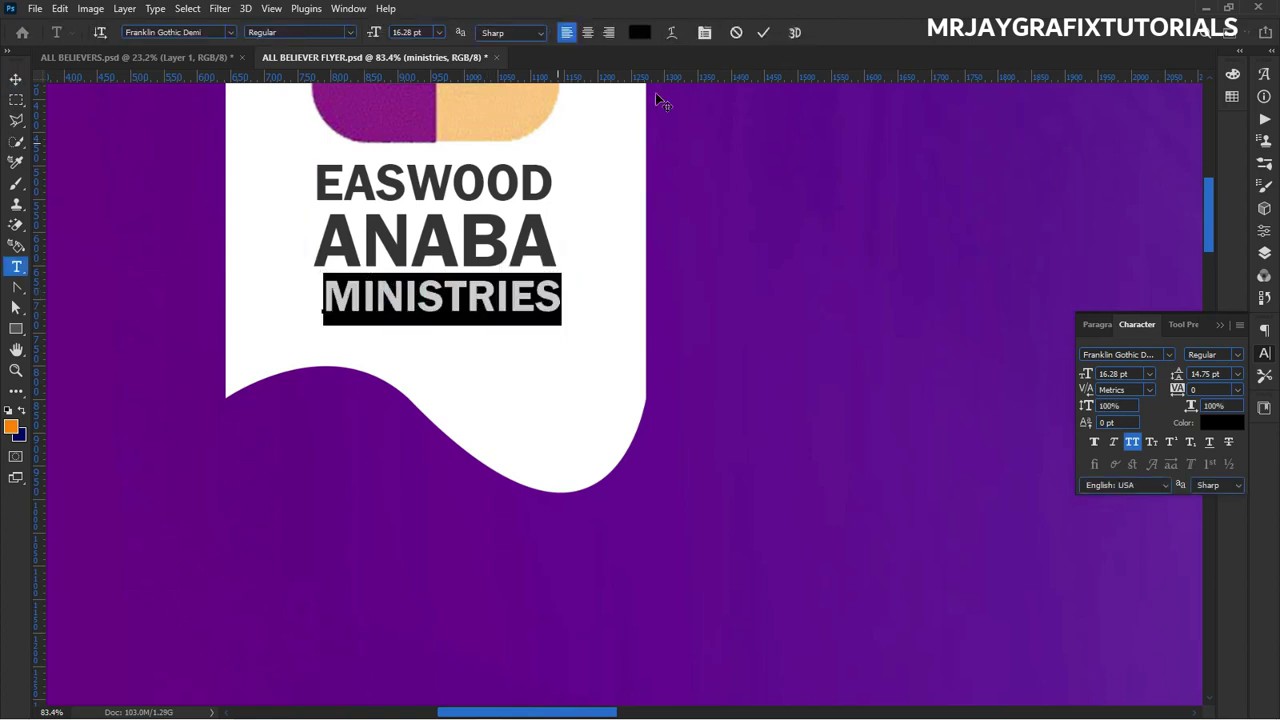
click(763, 35)
key(v)
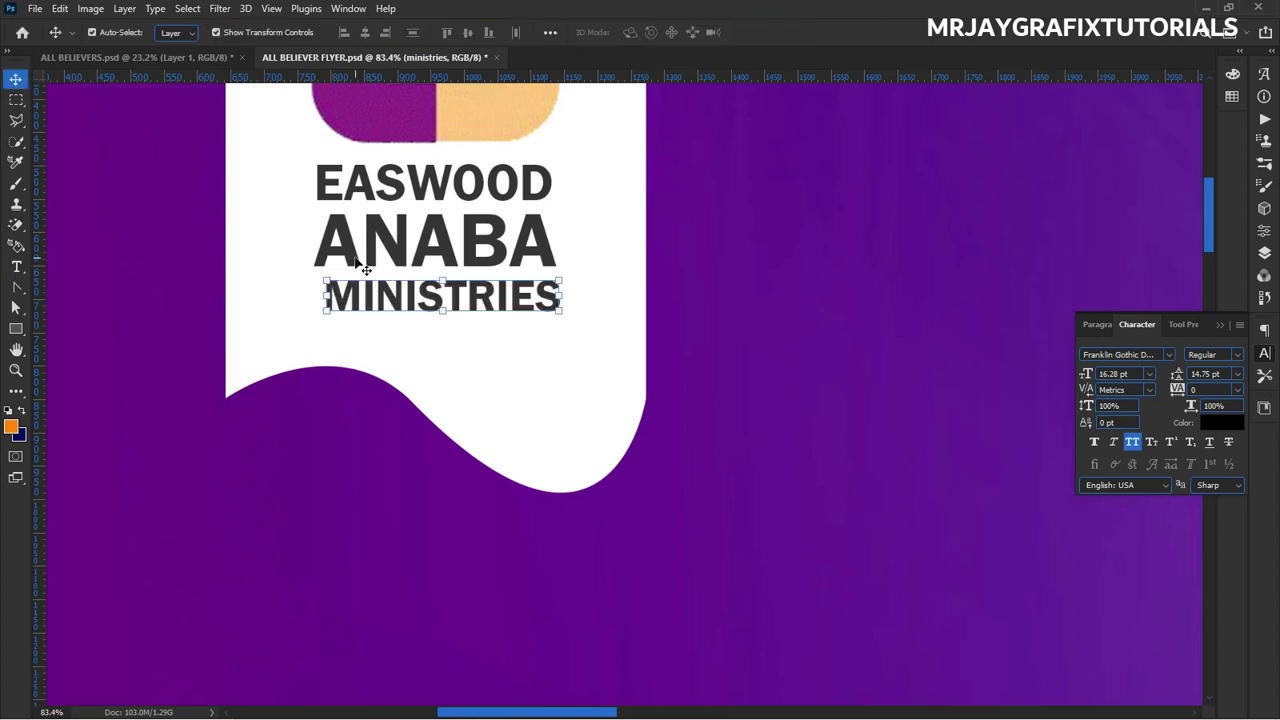
Set the two-line ministry name's leading to 23 pt and align "MINISTRIES" directly beneath it.
double_click(357, 263)
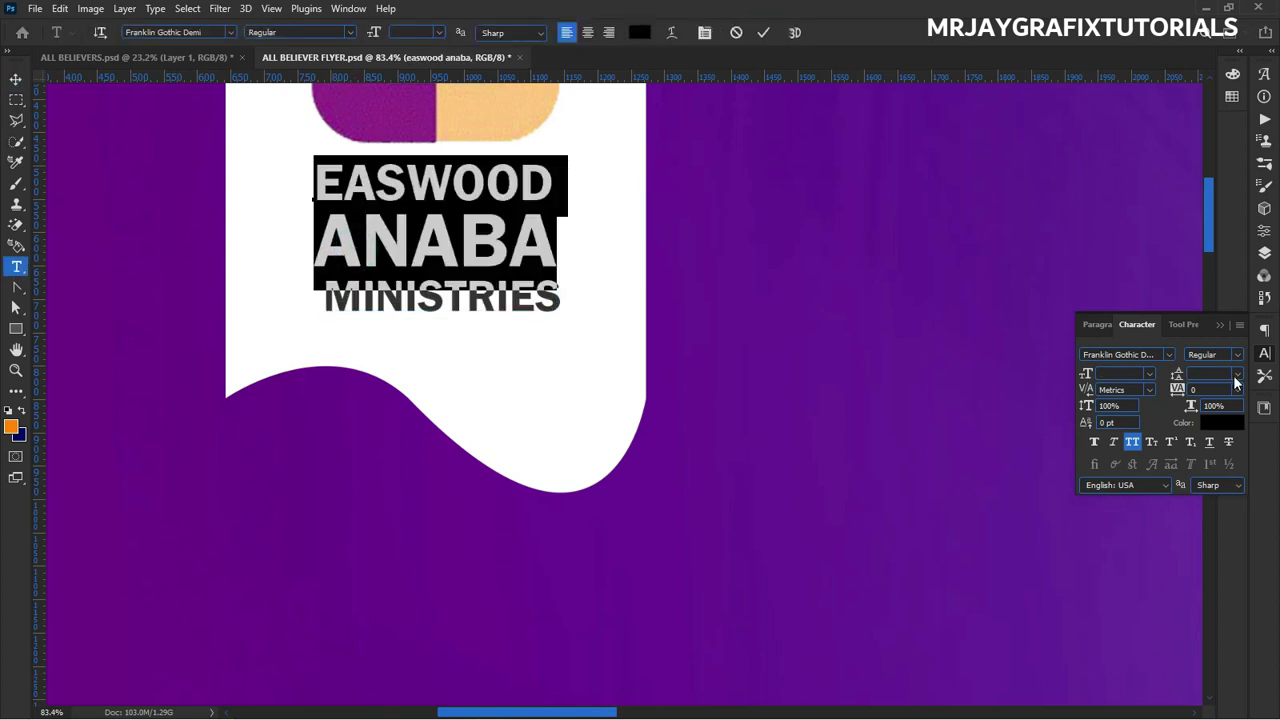
click(1237, 375)
click(1212, 386)
drag(1180, 375, 1181, 405)
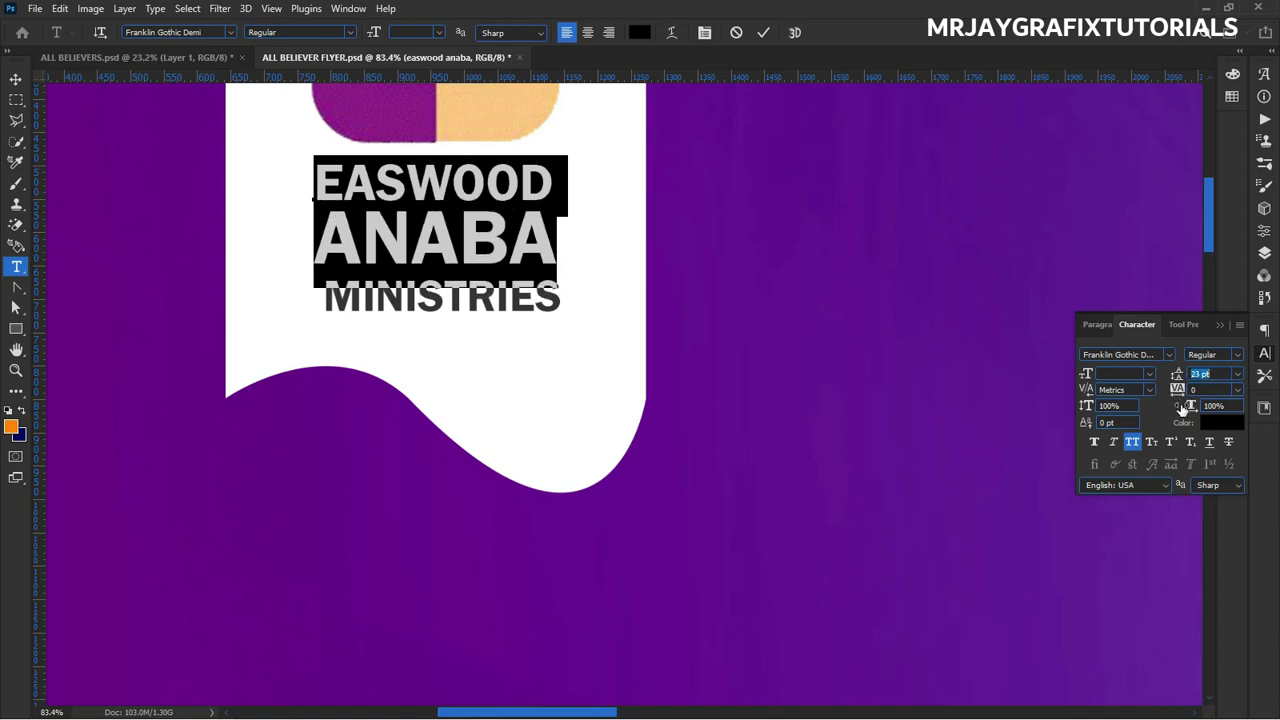
click(763, 32)
key(v)
drag(420, 306, 411, 296)
click(400, 411)
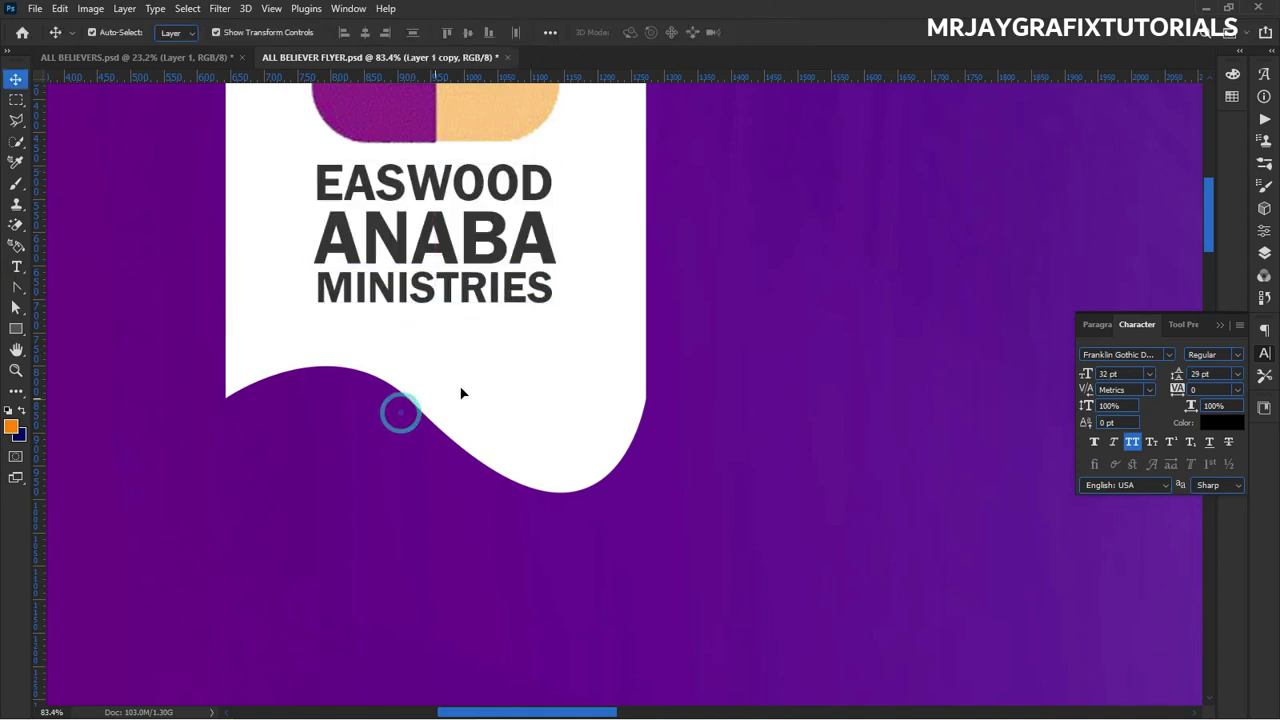
Copy the "all believers worship" text from ALL BELIEVERS.psd into the flyer document, placing it on the purple area below the logo banner.
scroll(530, 368, down, 5)
scroll(558, 373, down, 2)
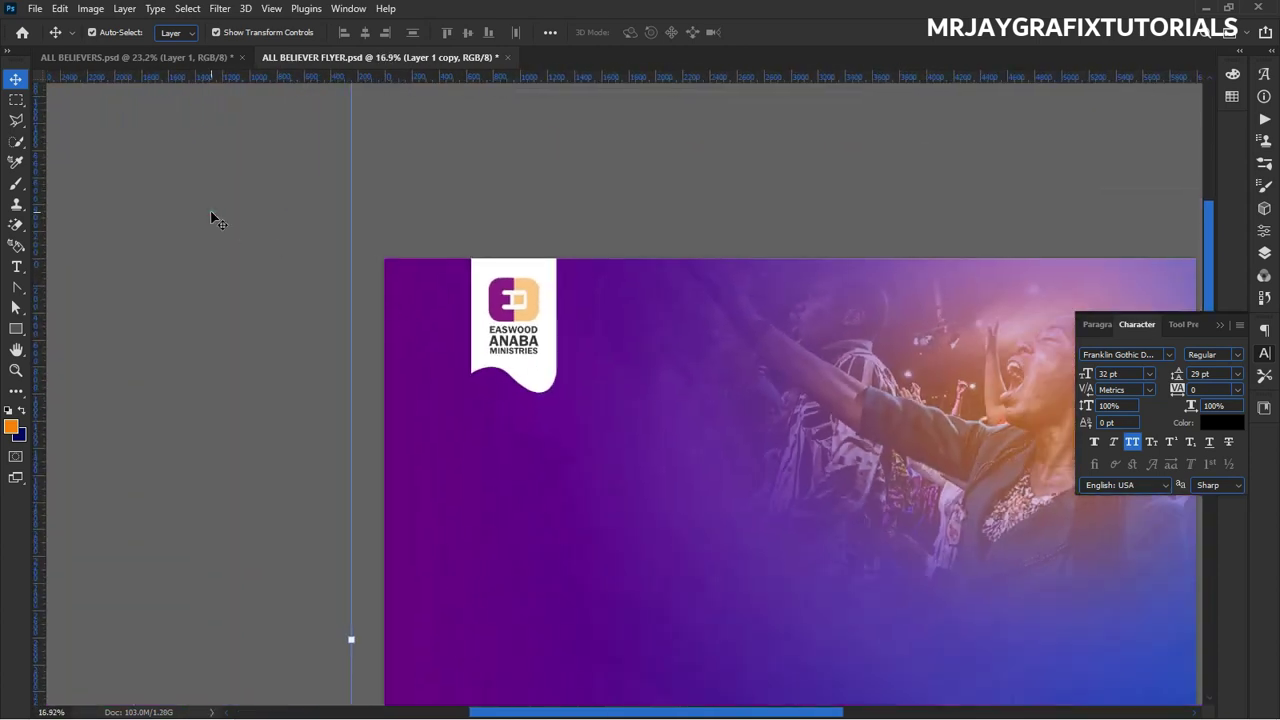
scroll(632, 293, down, 1)
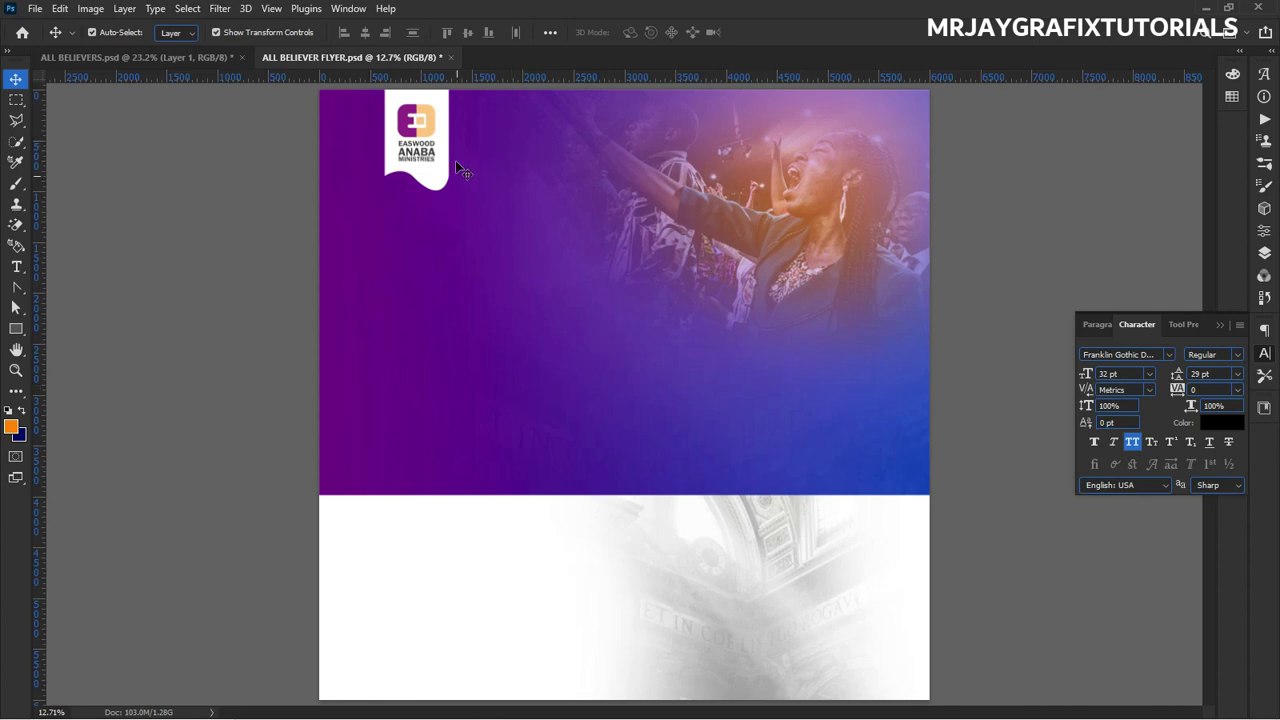
click(196, 58)
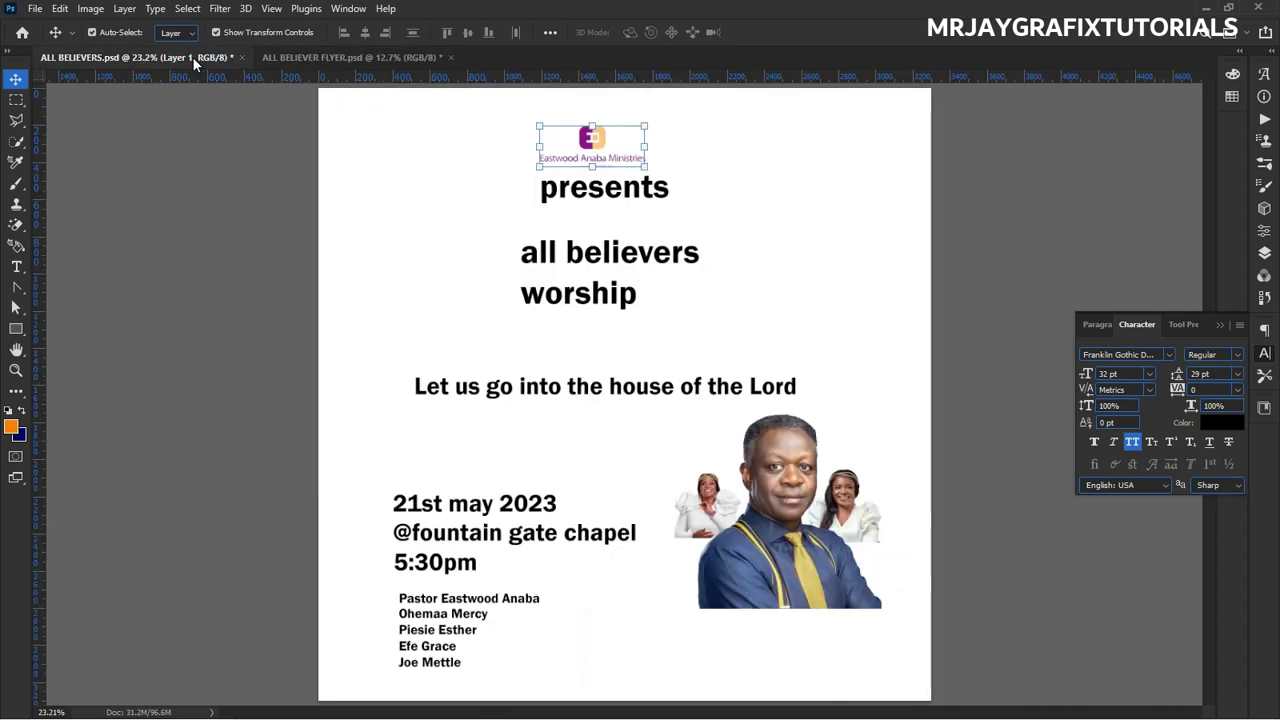
click(226, 250)
click(609, 254)
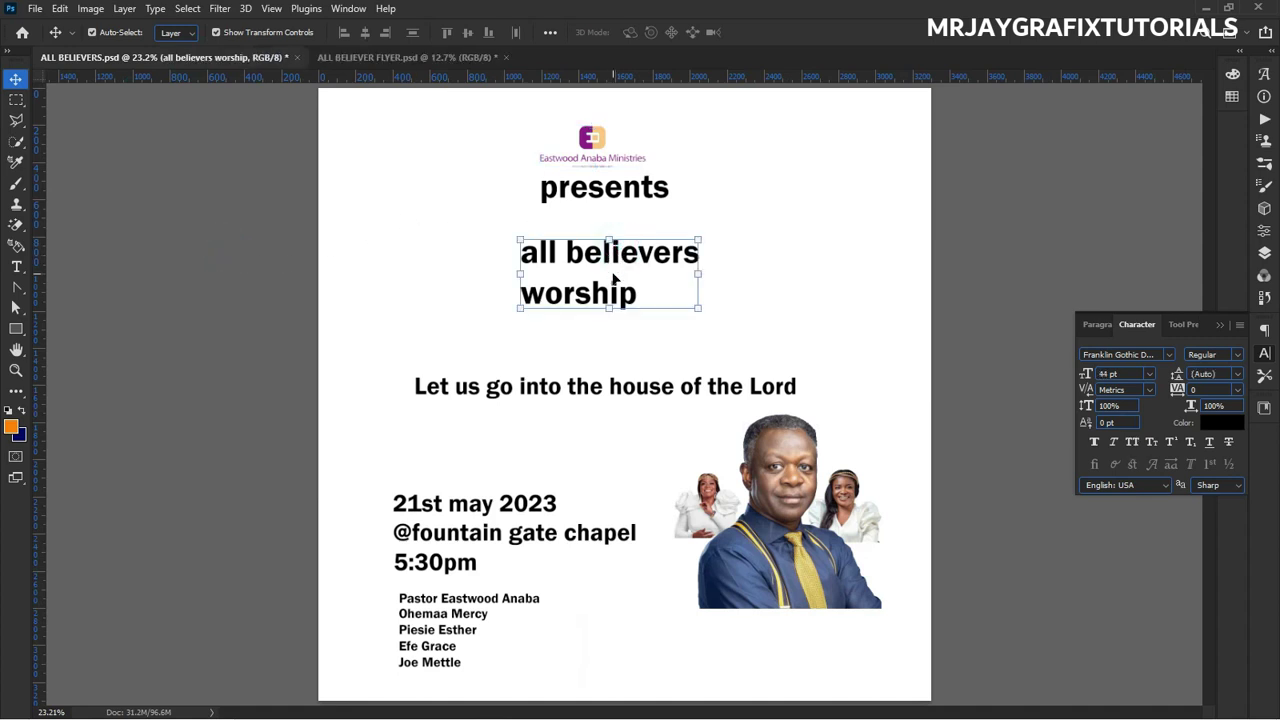
drag(628, 262, 447, 293)
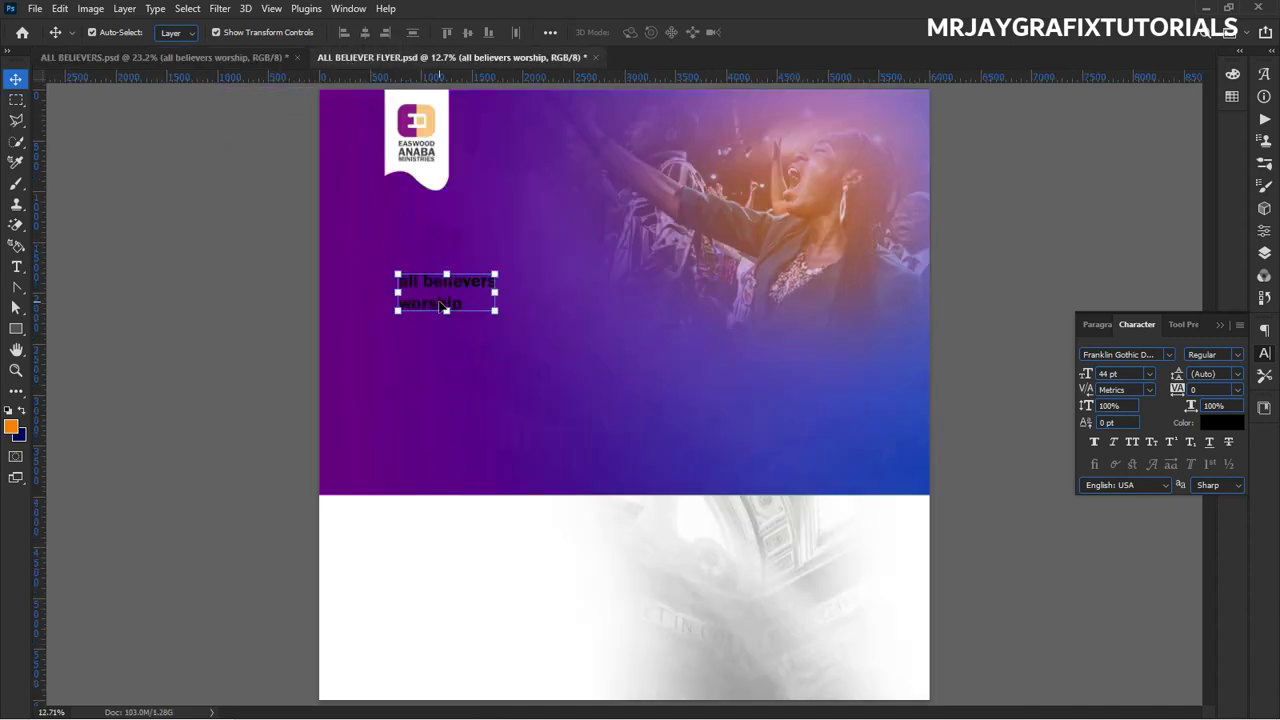
click(207, 245)
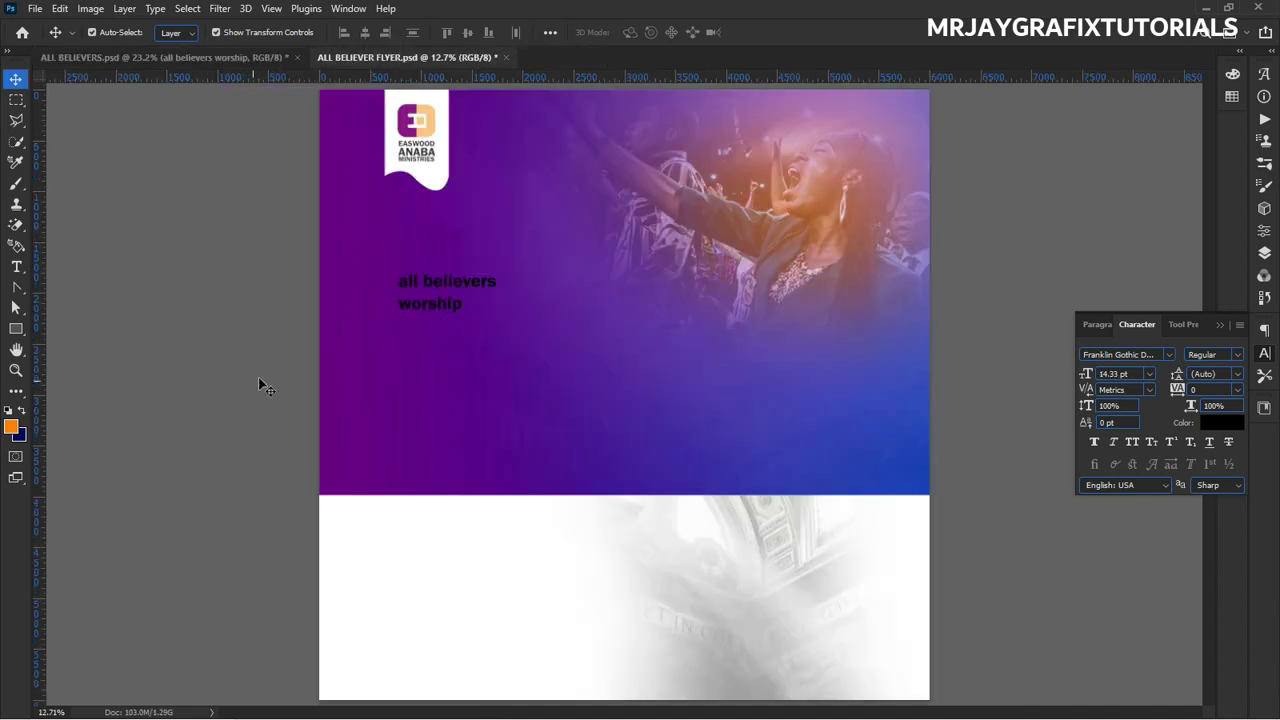
Recolour the "all believers worship" text on the flyer to light cream (ffeabd).
scroll(460, 284, up, 2)
drag(460, 285, 492, 288)
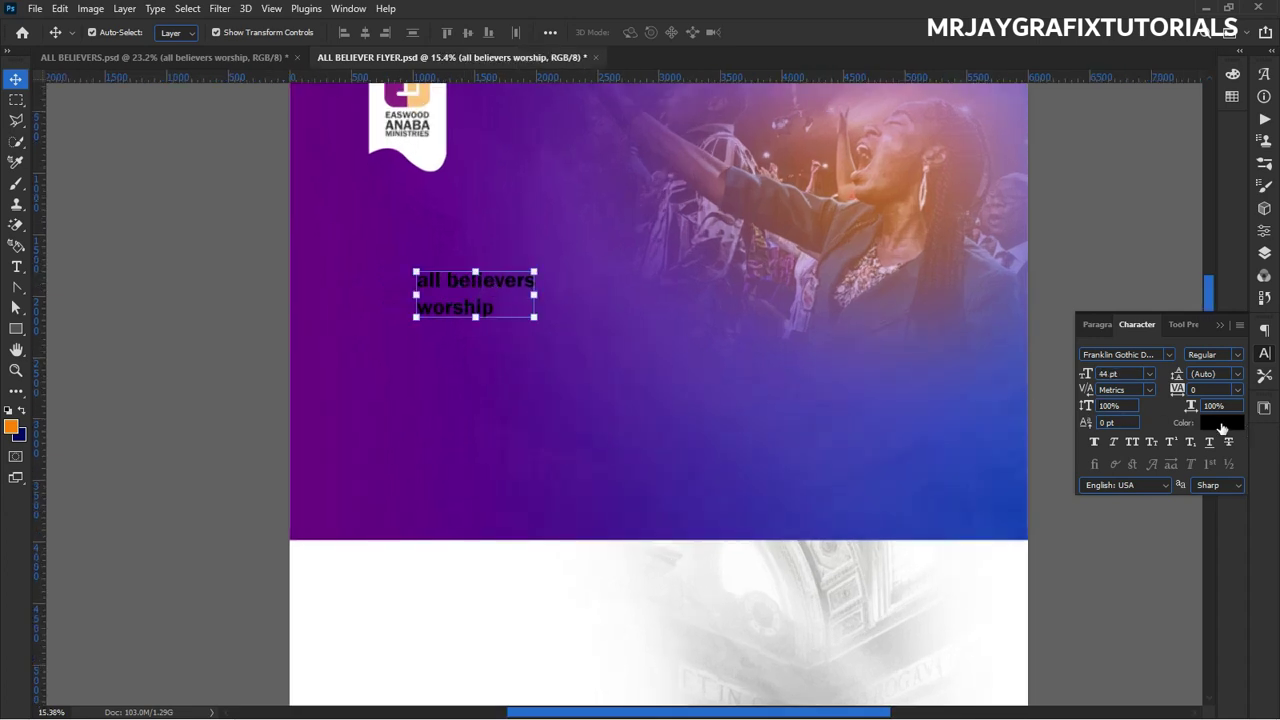
click(1221, 428)
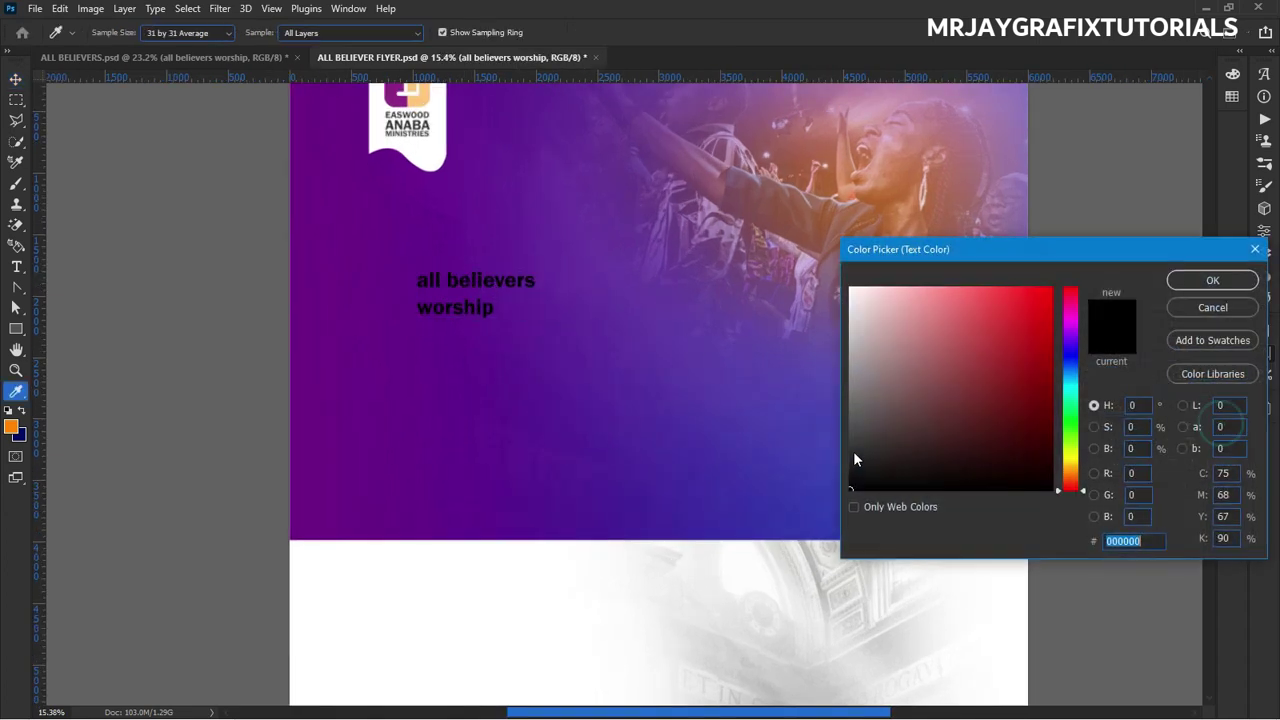
click(1075, 467)
drag(917, 314, 904, 271)
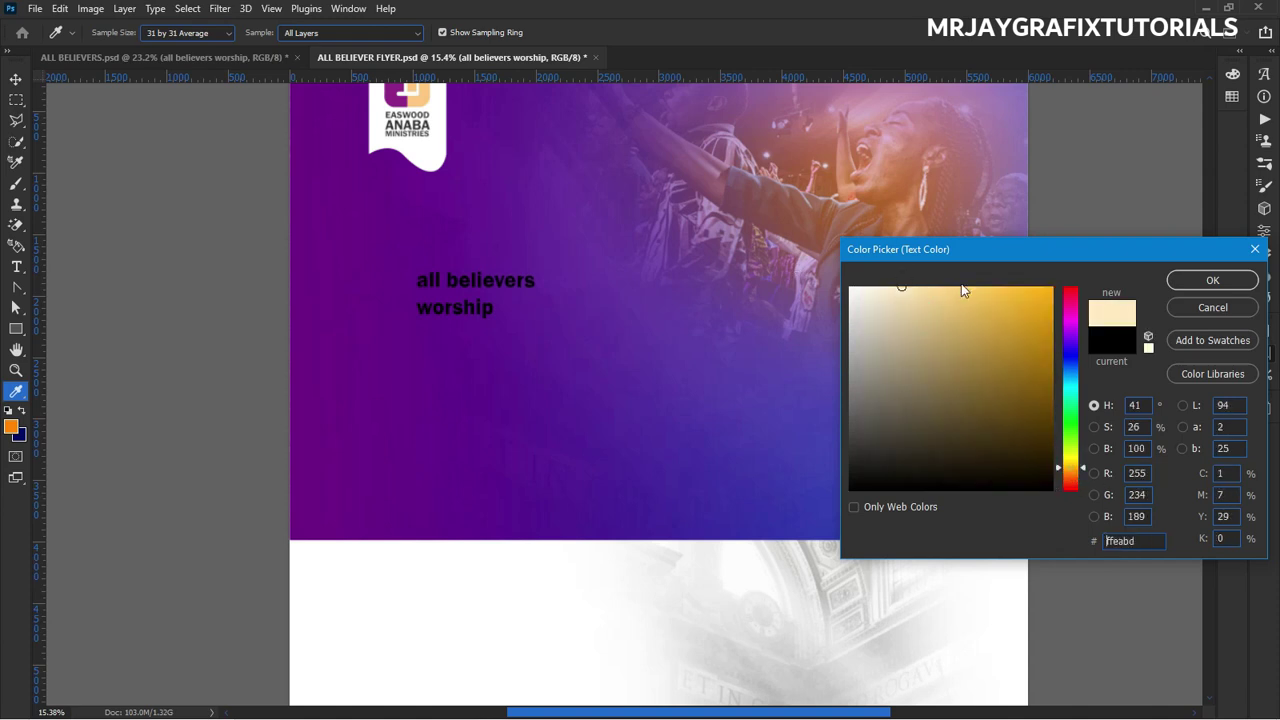
click(1192, 287)
click(110, 307)
scroll(387, 275, up, 3)
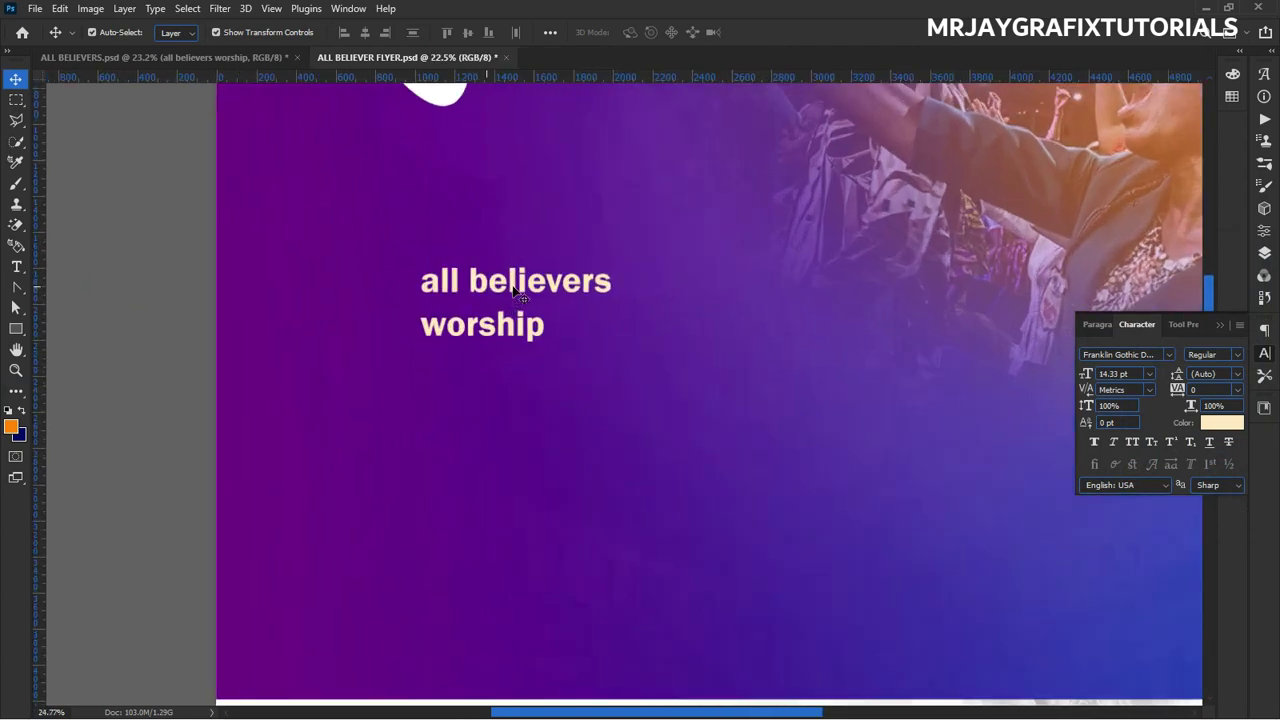
Move the "all believers worship" text to the lower middle of the purple area and place a duplicate below the logo banner.
scroll(515, 290, down, 3)
drag(432, 316, 775, 282)
drag(706, 313, 679, 449)
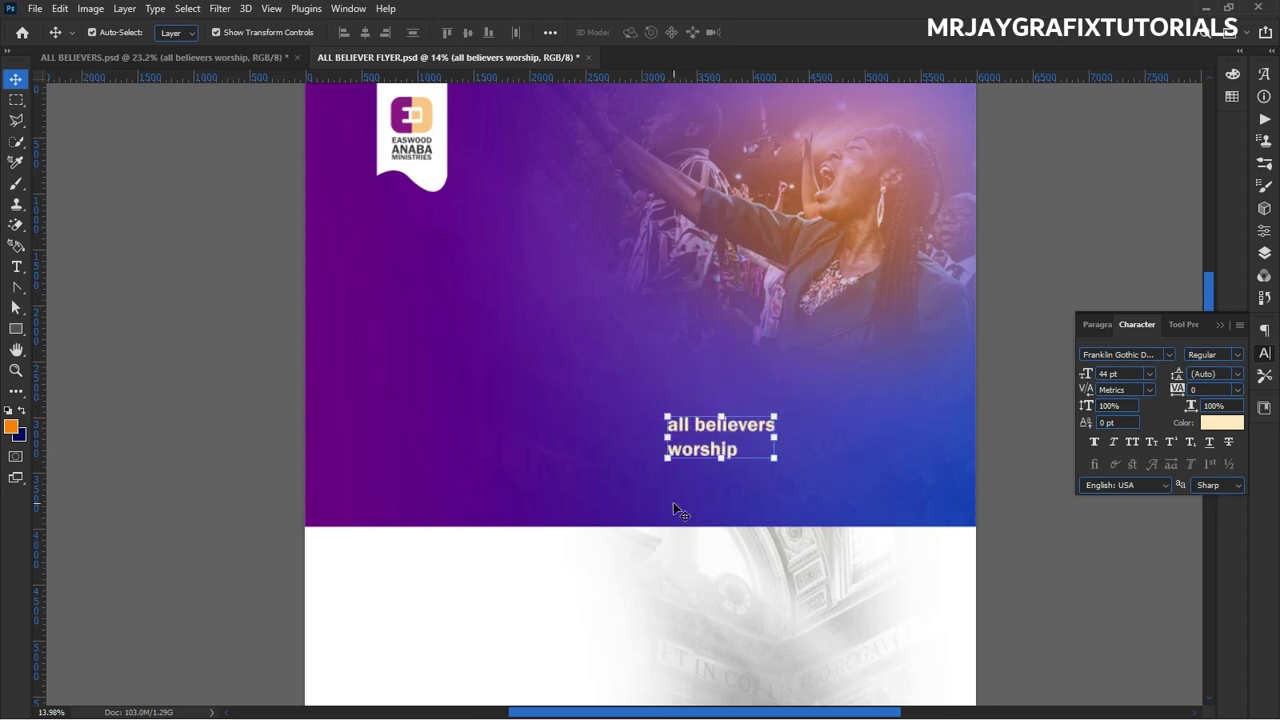
key(ctrl)
key(ctrl+j)
drag(647, 431, 377, 297)
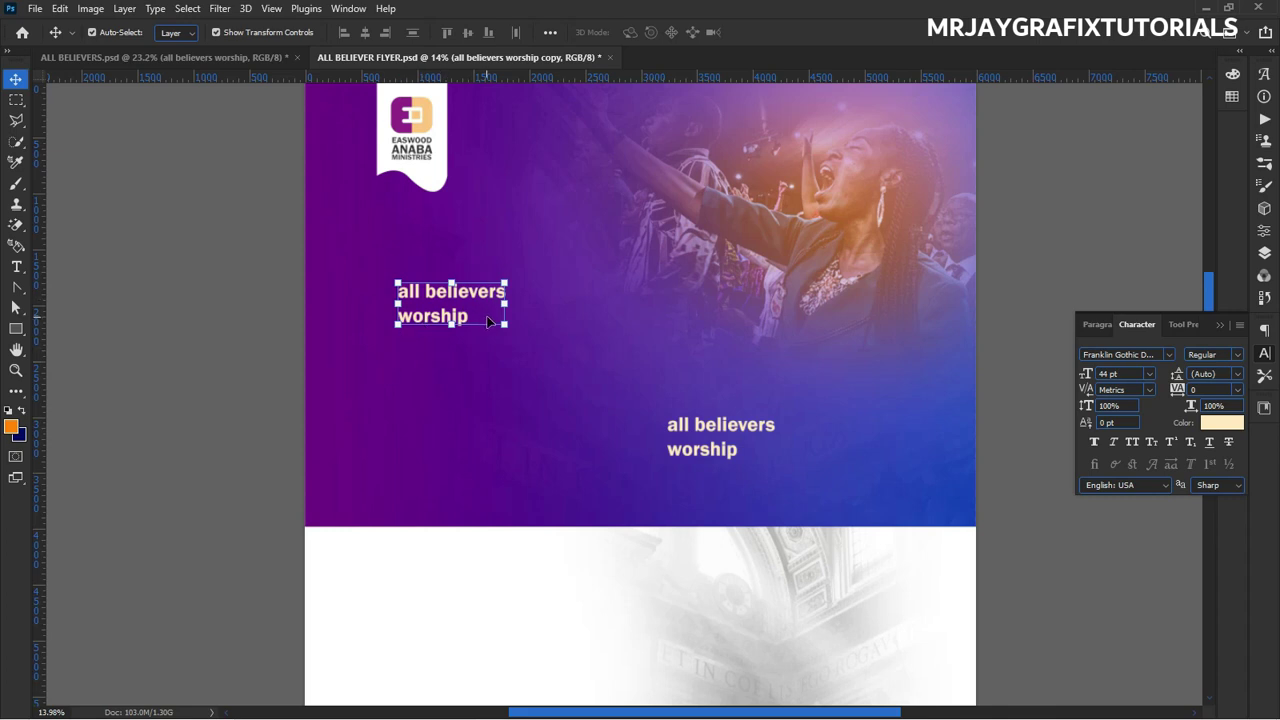
Enlarge the duplicate text to about 205% and replace its wording with "wor" and "ship" on two lines.
drag(505, 322, 618, 378)
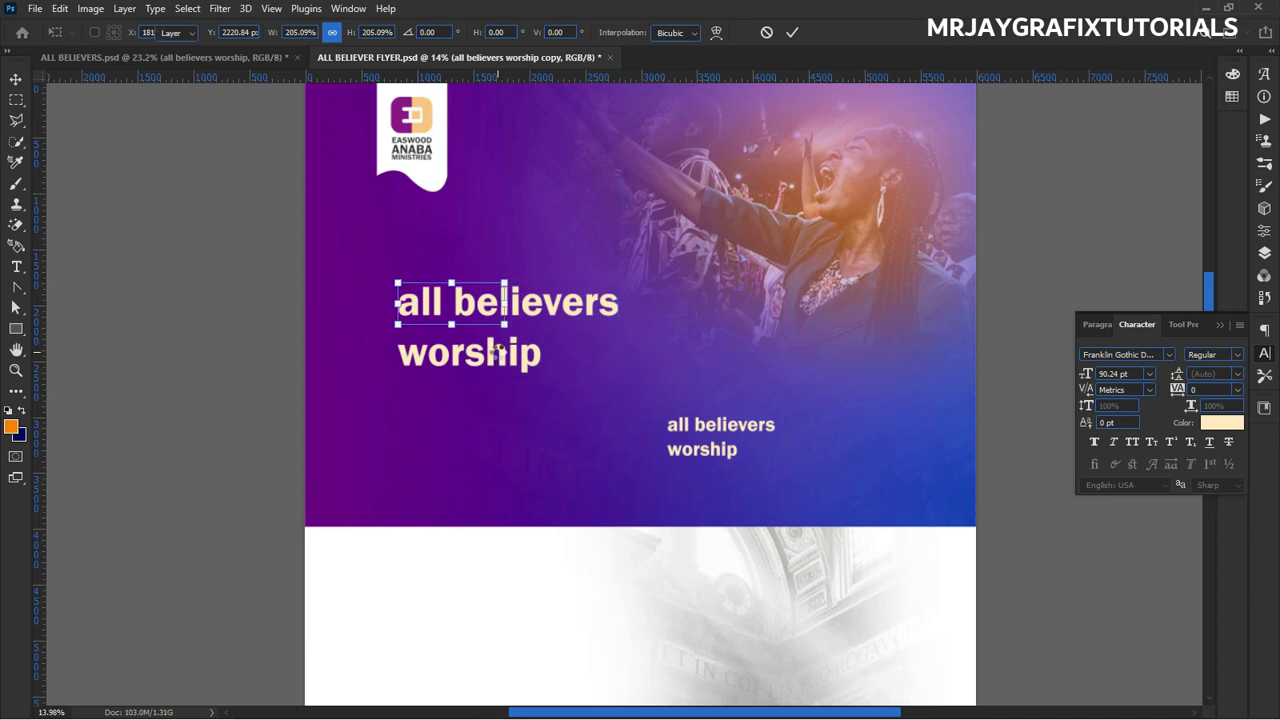
key(Return)
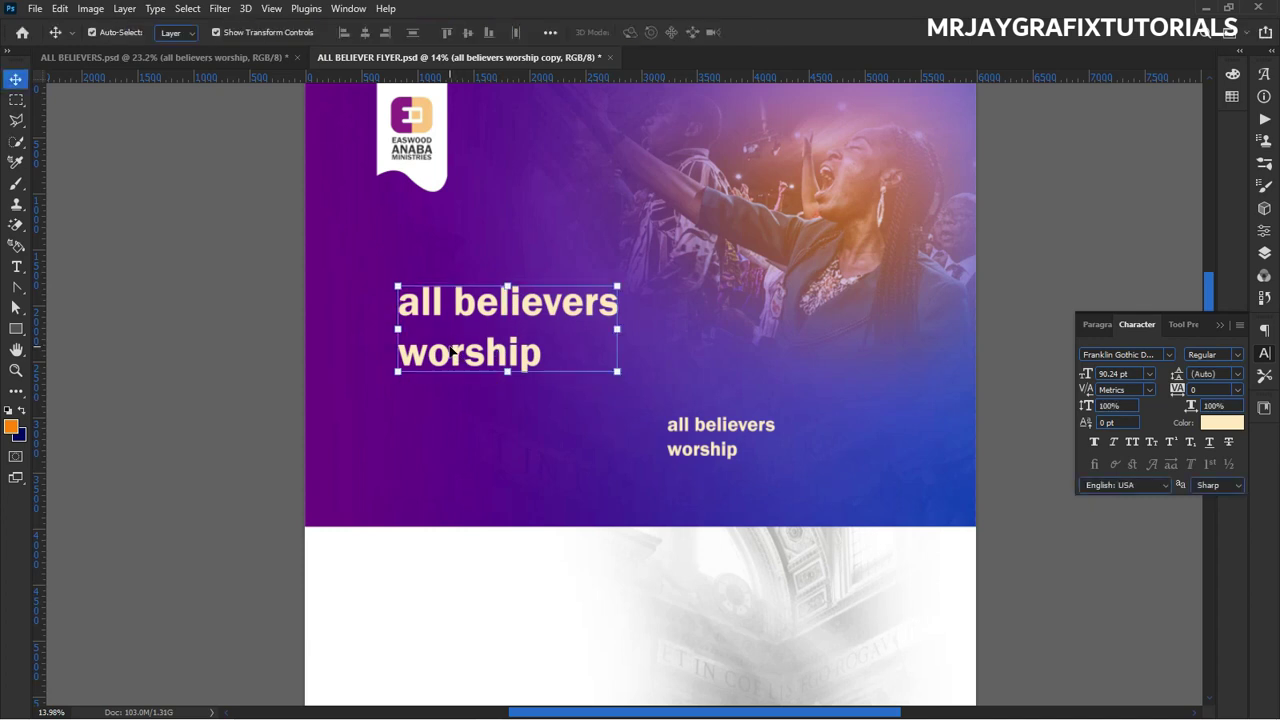
double_click(454, 355)
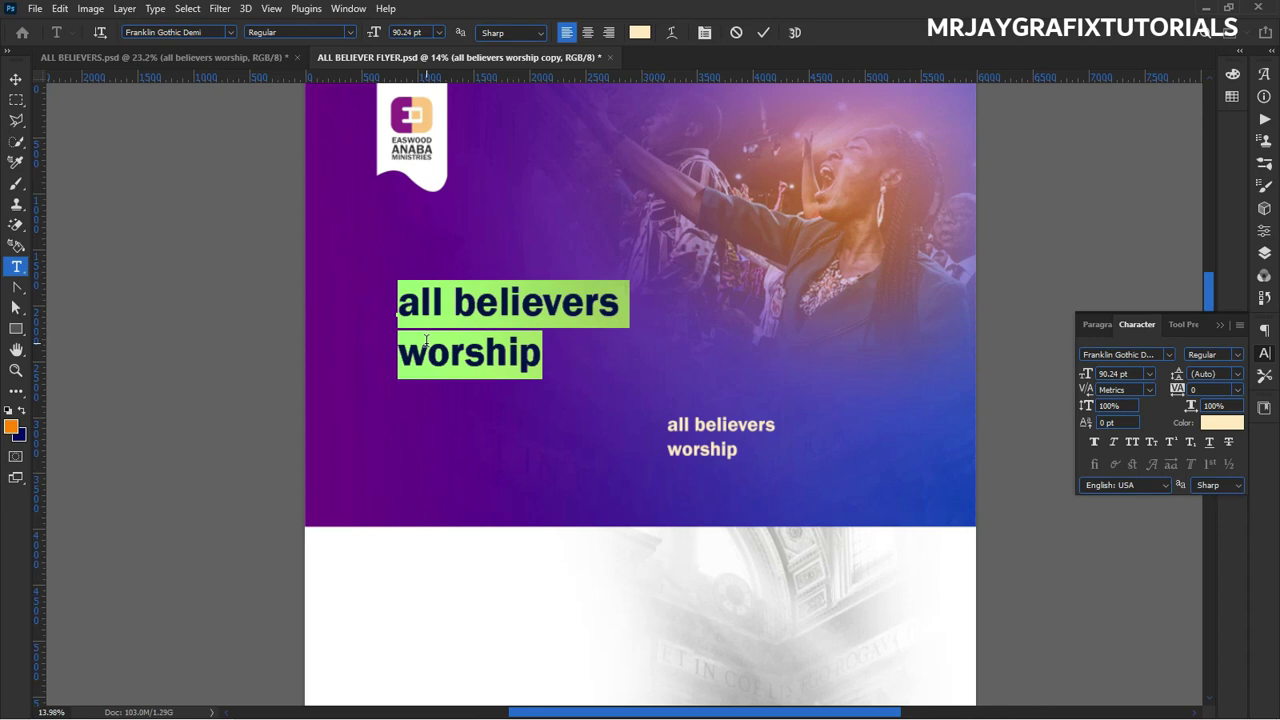
text(wo)
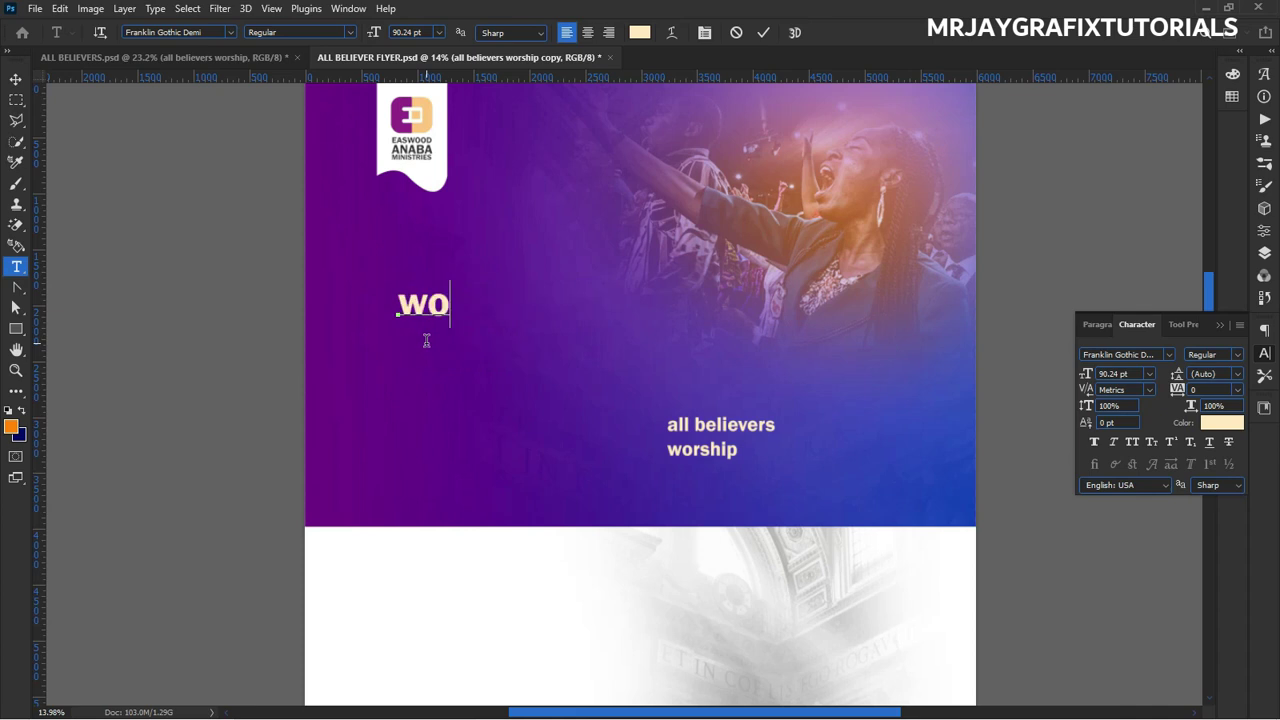
text(r)
key(Return)
text(ship)
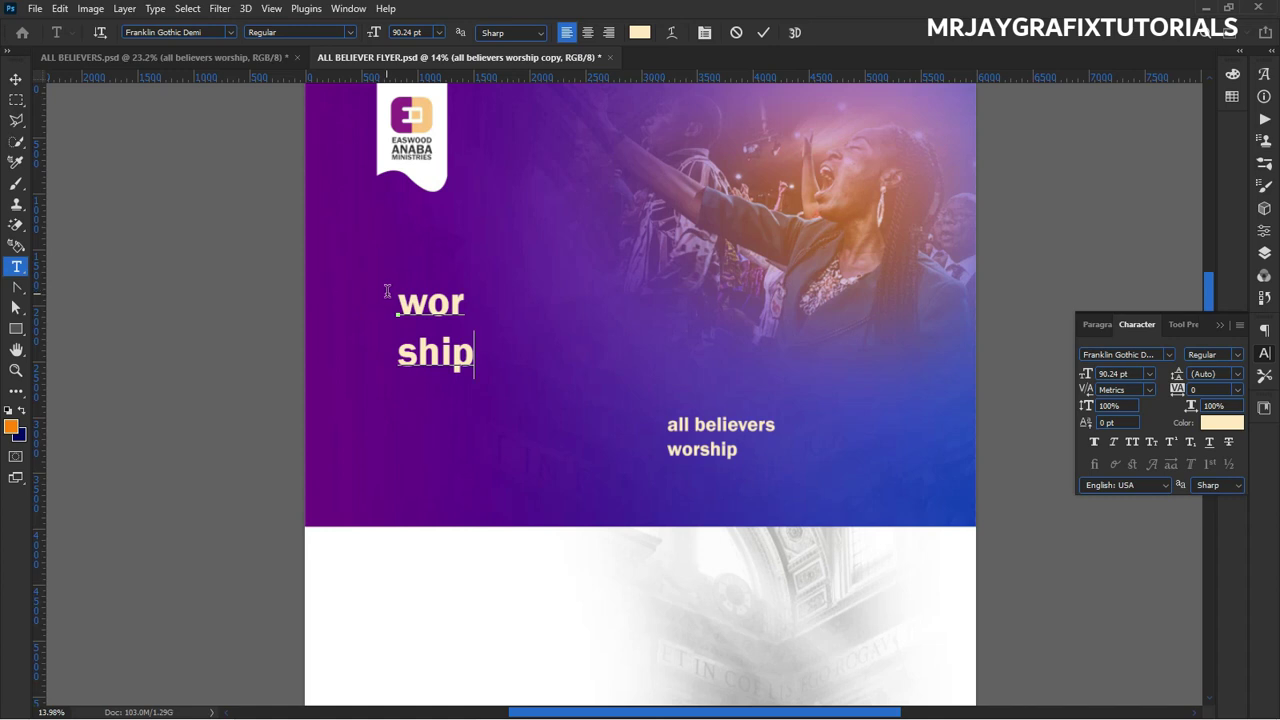
Remove the line break between "wor" and "ship" so the heading reads "worship" on one line.
drag(399, 303, 511, 386)
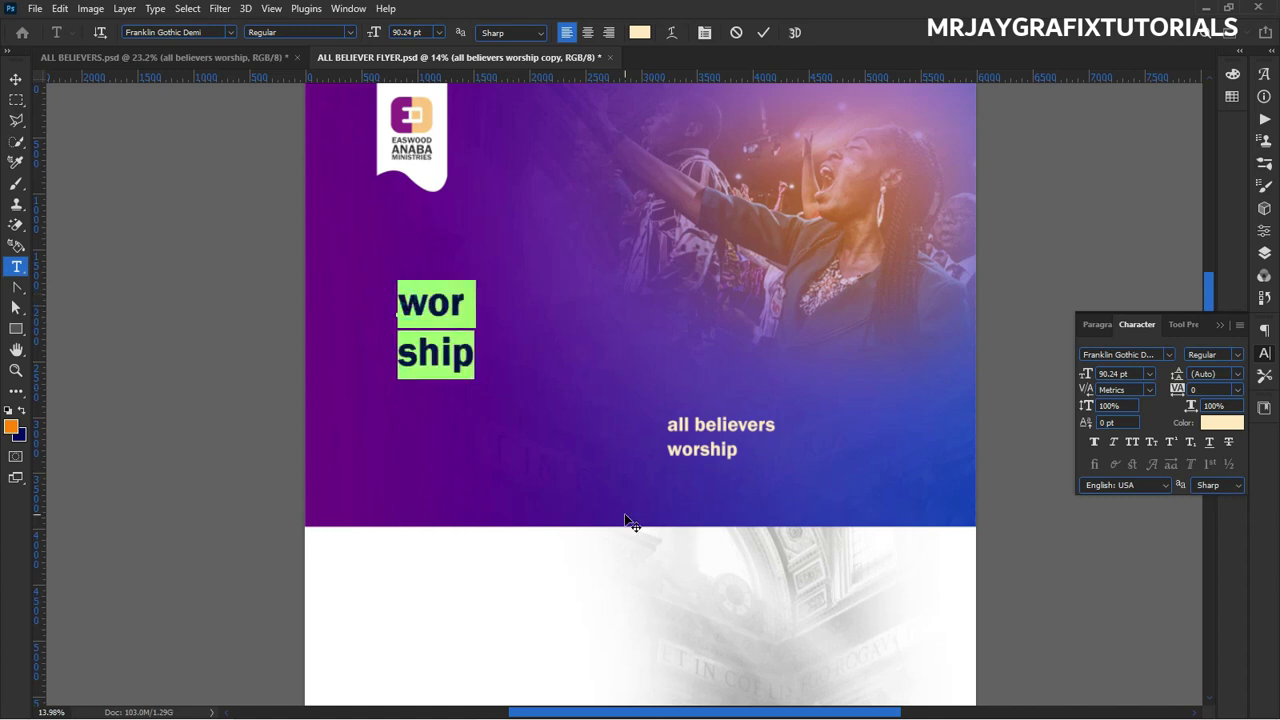
click(220, 32)
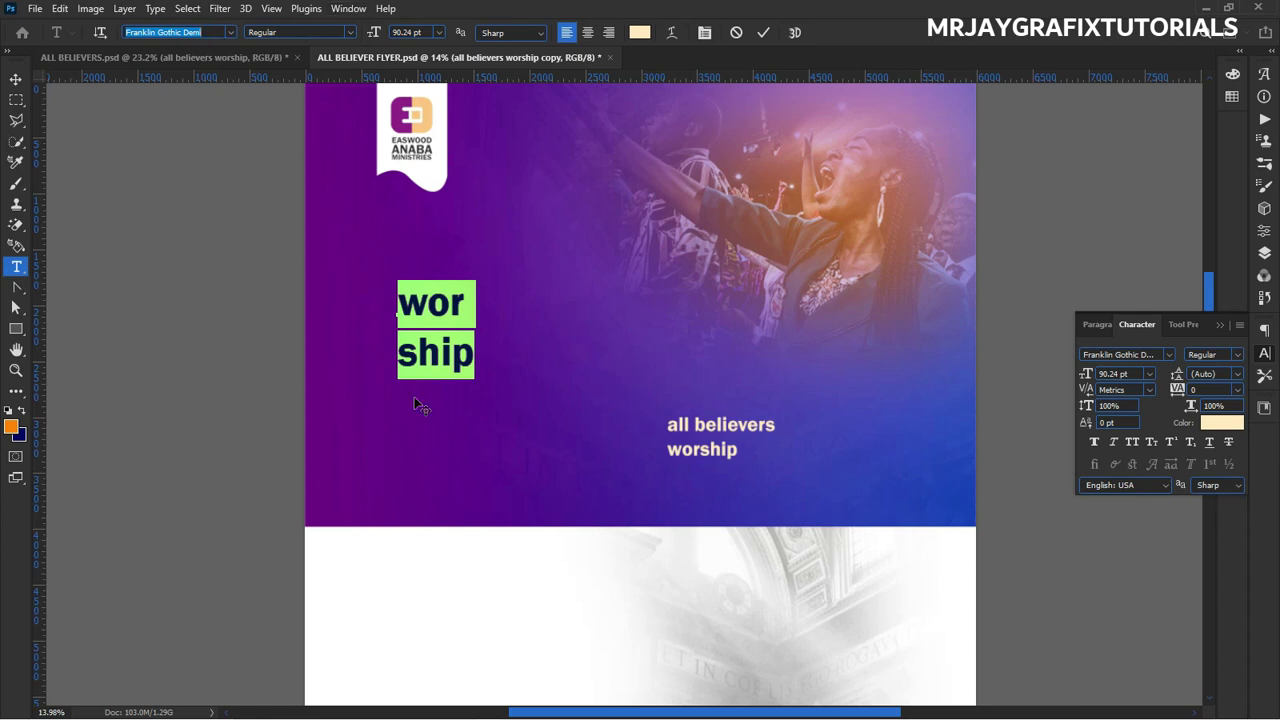
click(397, 352)
key(BackSpace)
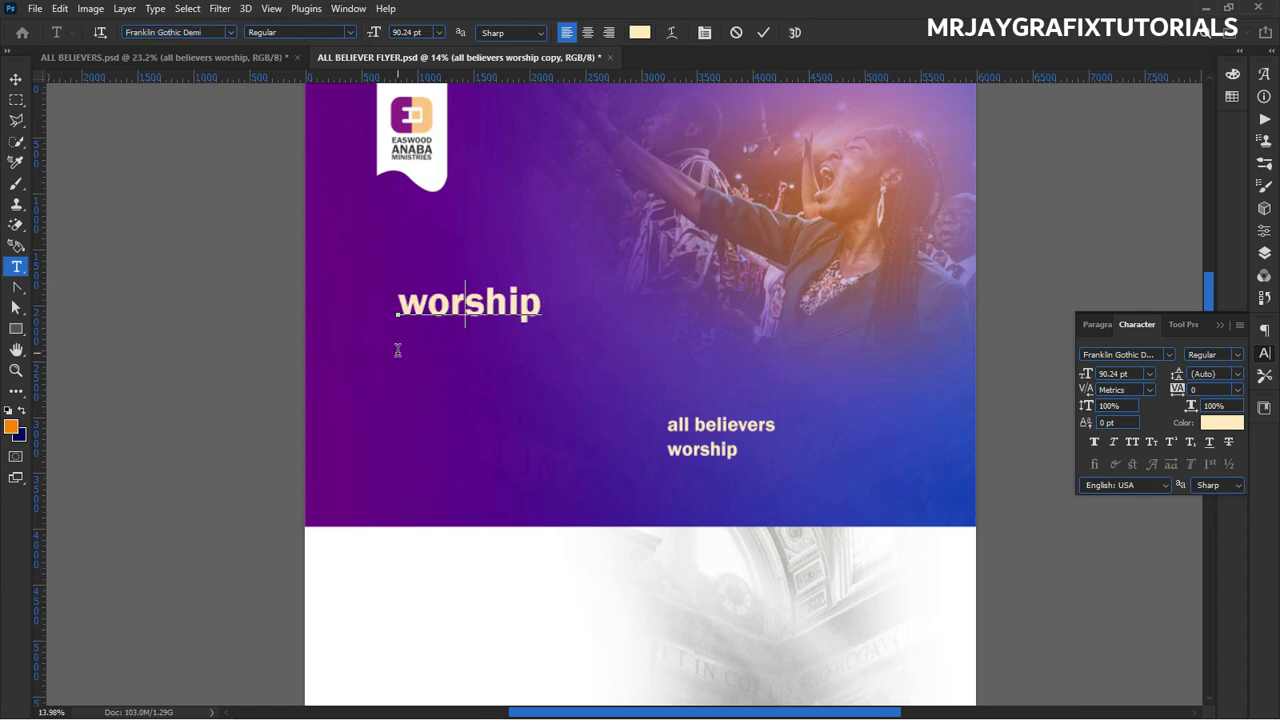
Change the "worship" heading to the Handycheera font and enlarge it to about 262%.
click(763, 32)
key(v)
double_click(460, 311)
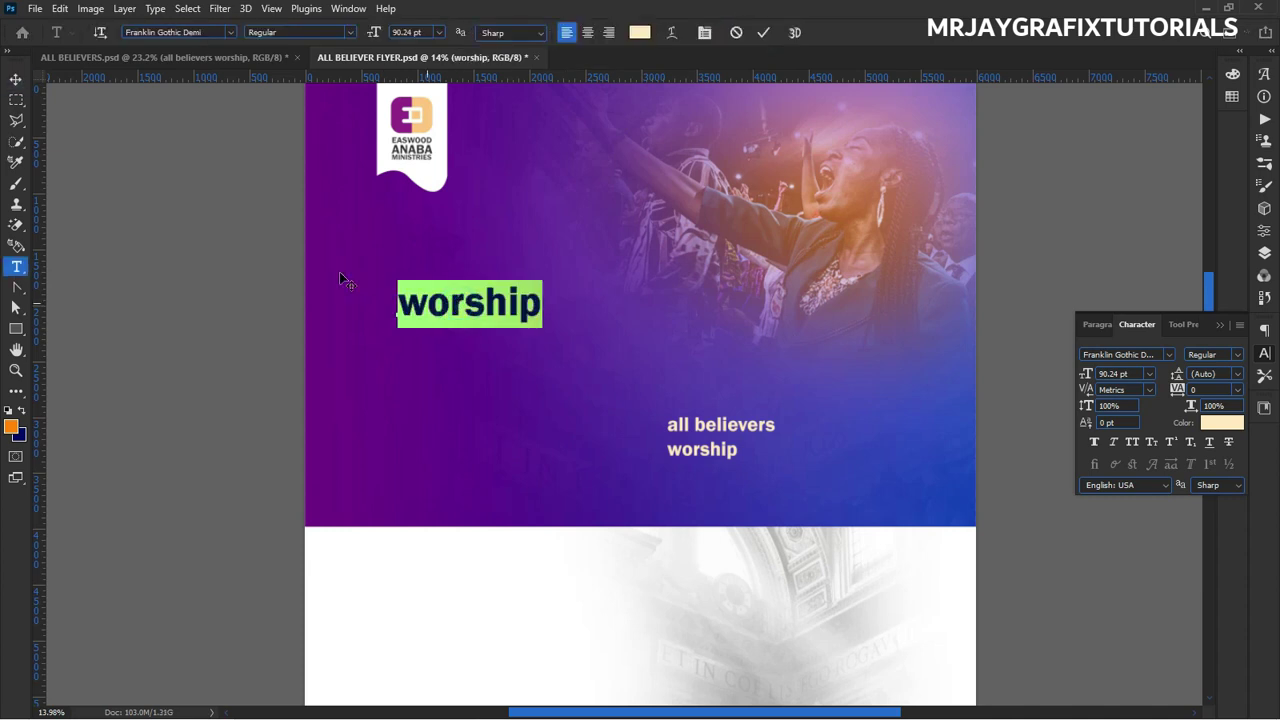
click(231, 32)
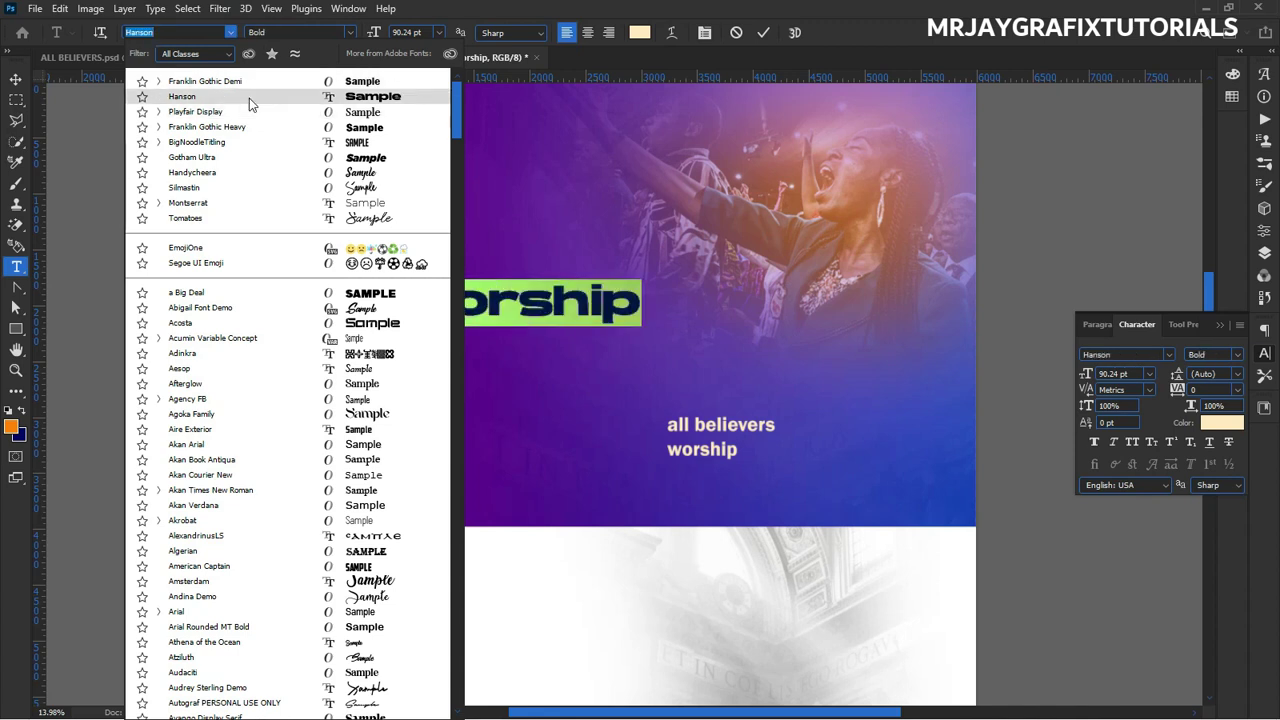
click(249, 172)
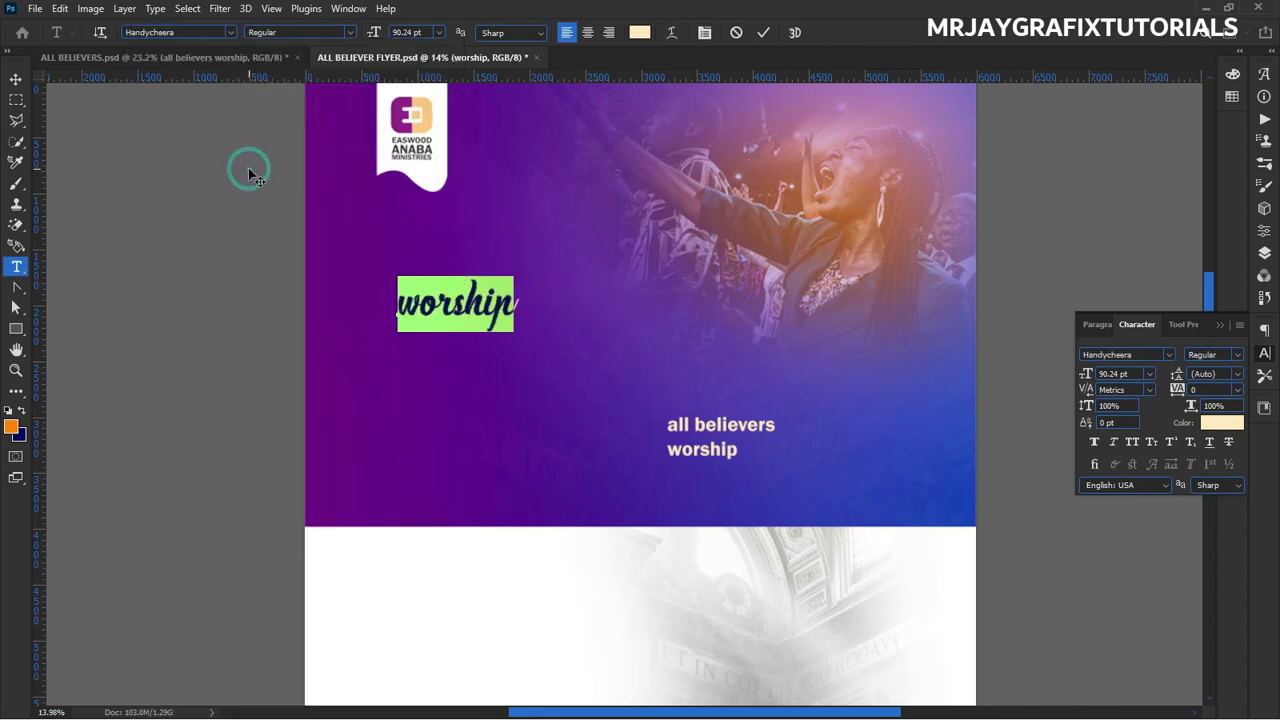
click(757, 36)
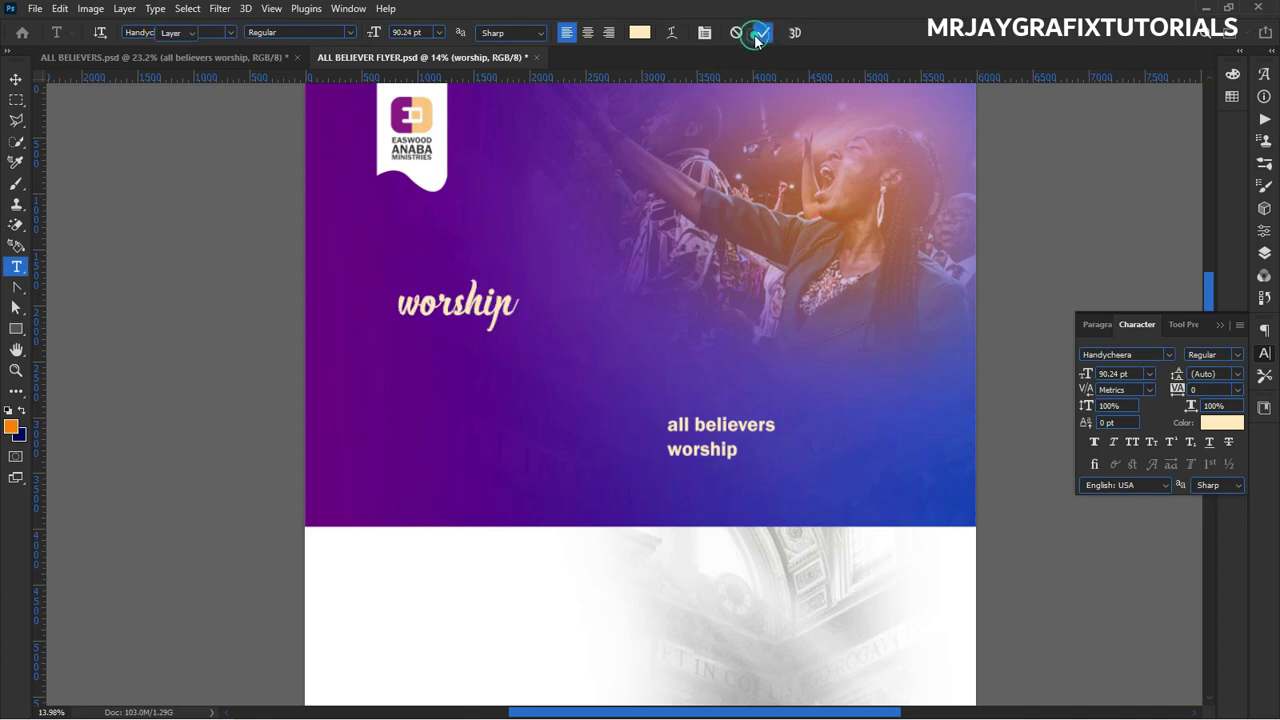
key(v)
drag(522, 330, 690, 473)
click(97, 197)
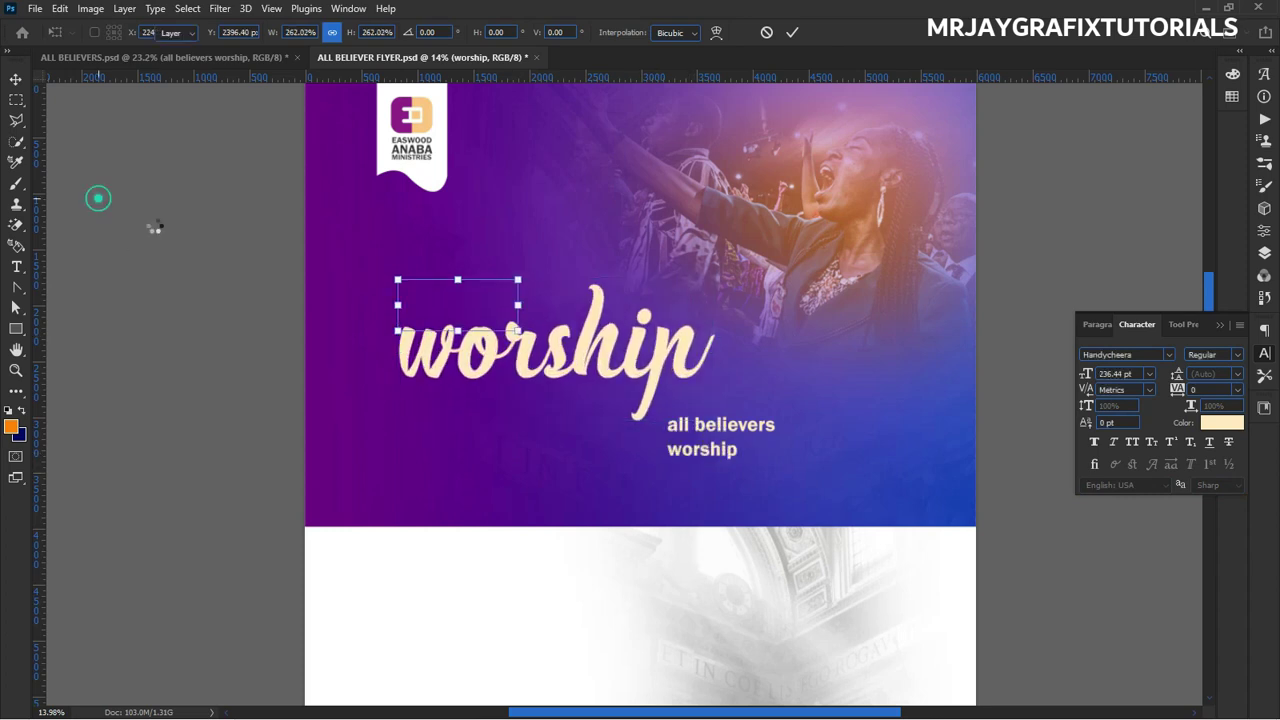
Capitalise the first letter so the heading reads "Worship" and move the heading up, closer to the logo banner.
double_click(466, 362)
drag(459, 346, 380, 337)
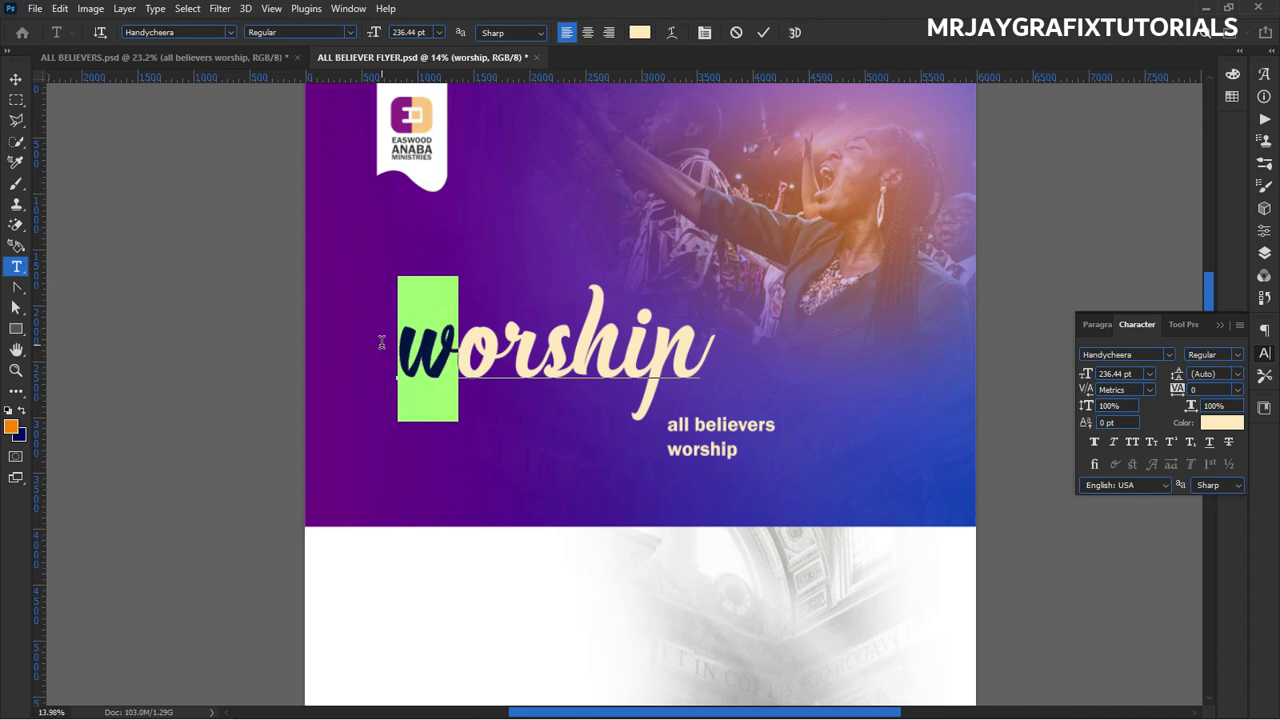
text(W)
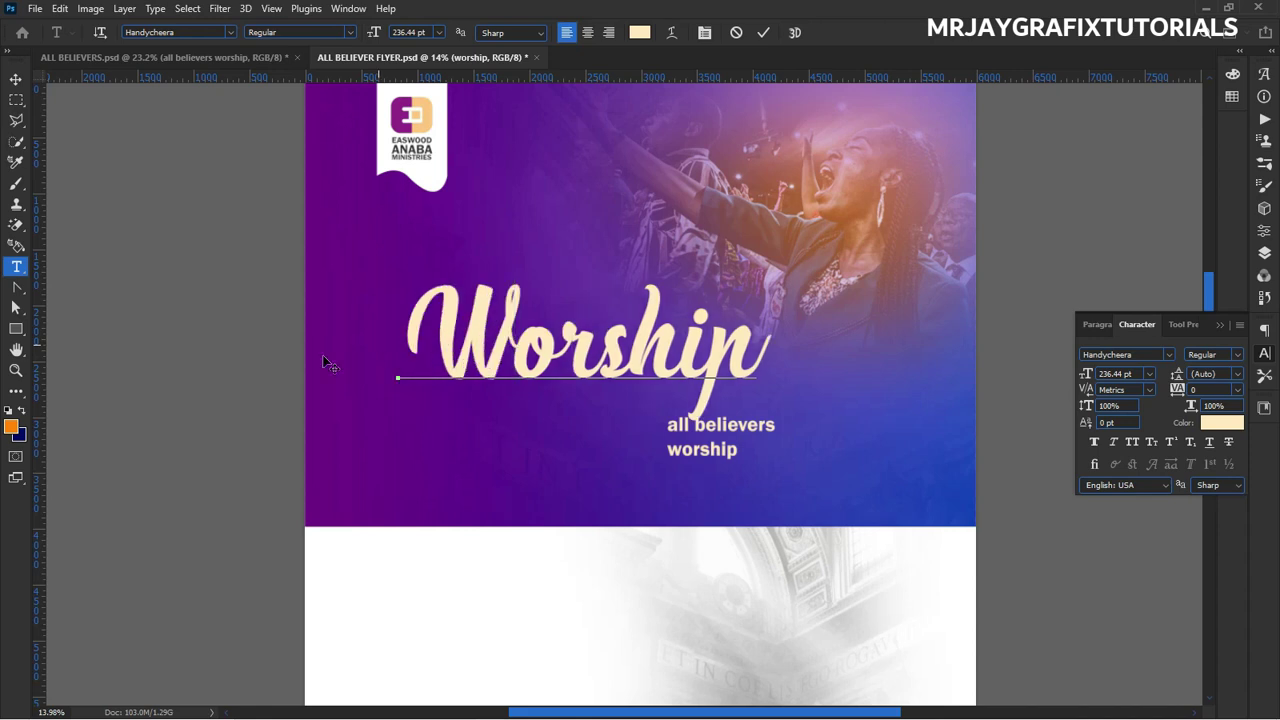
key(ctrl+Return)
key(v)
drag(658, 347, 628, 297)
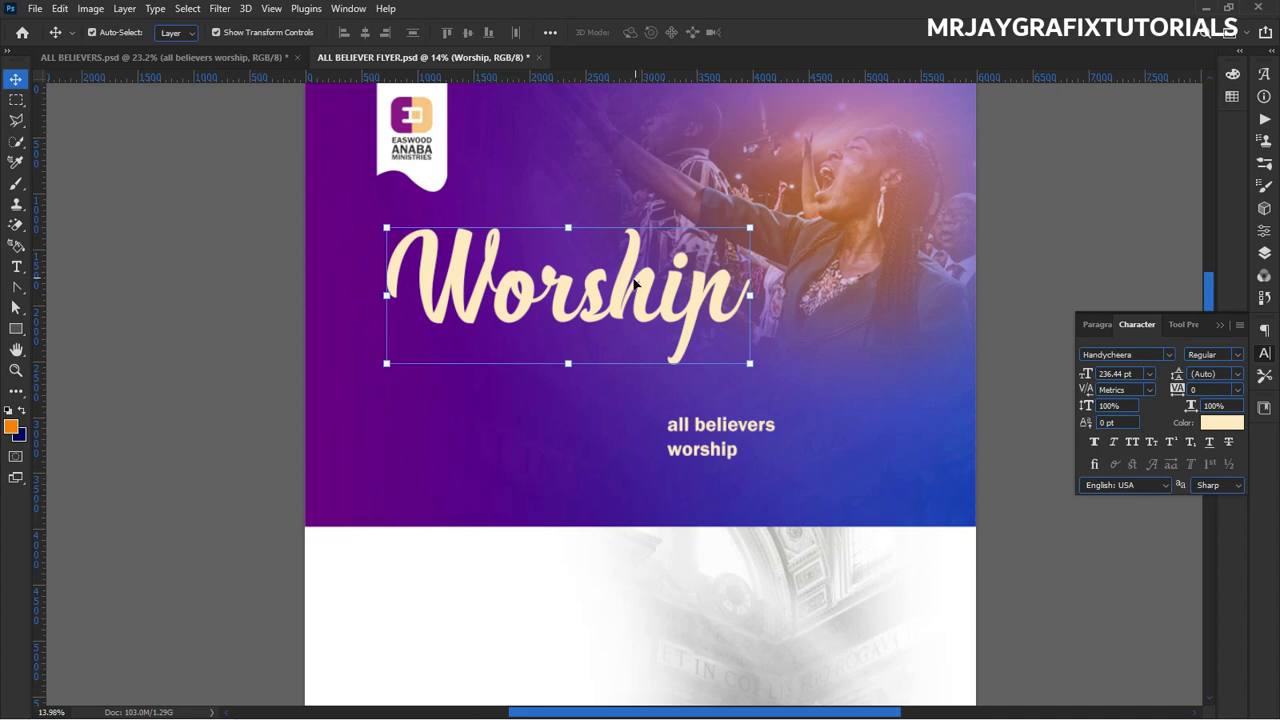
Set the "Worship" heading's tracking to -40 and change its font to Gotham Ultra Italic.
drag(1183, 392, 1192, 396)
double_click(550, 290)
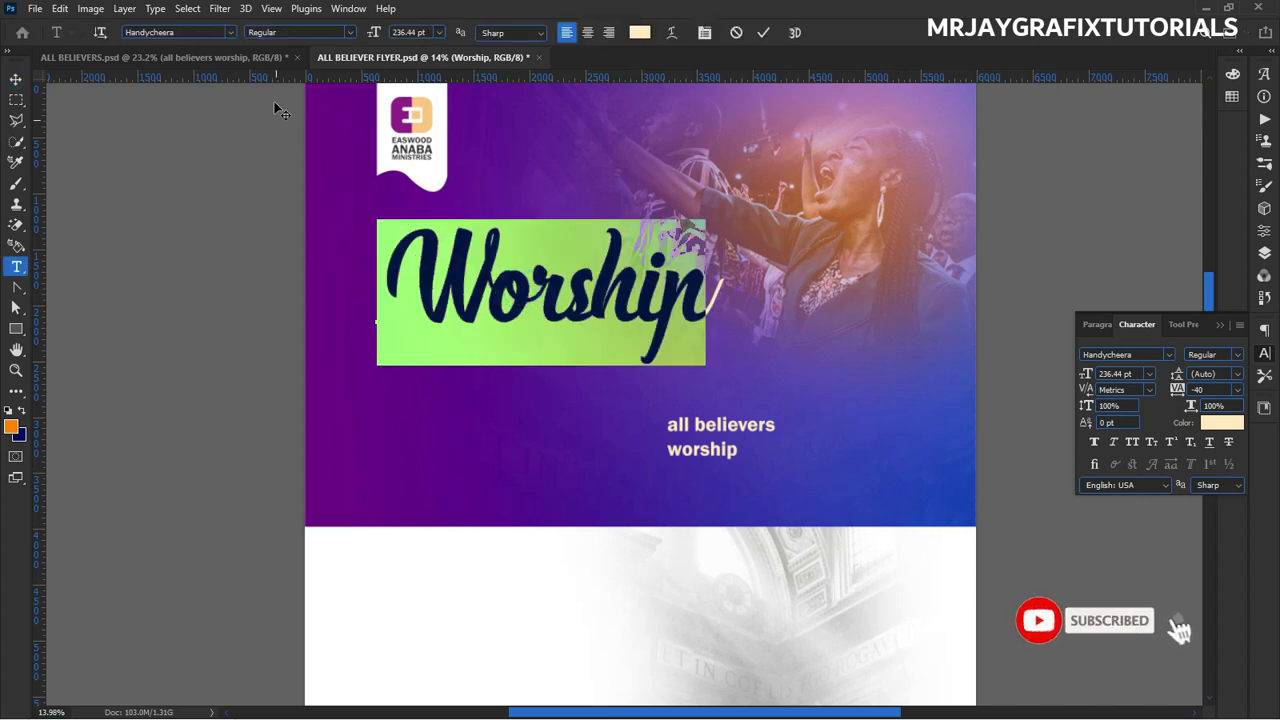
click(231, 32)
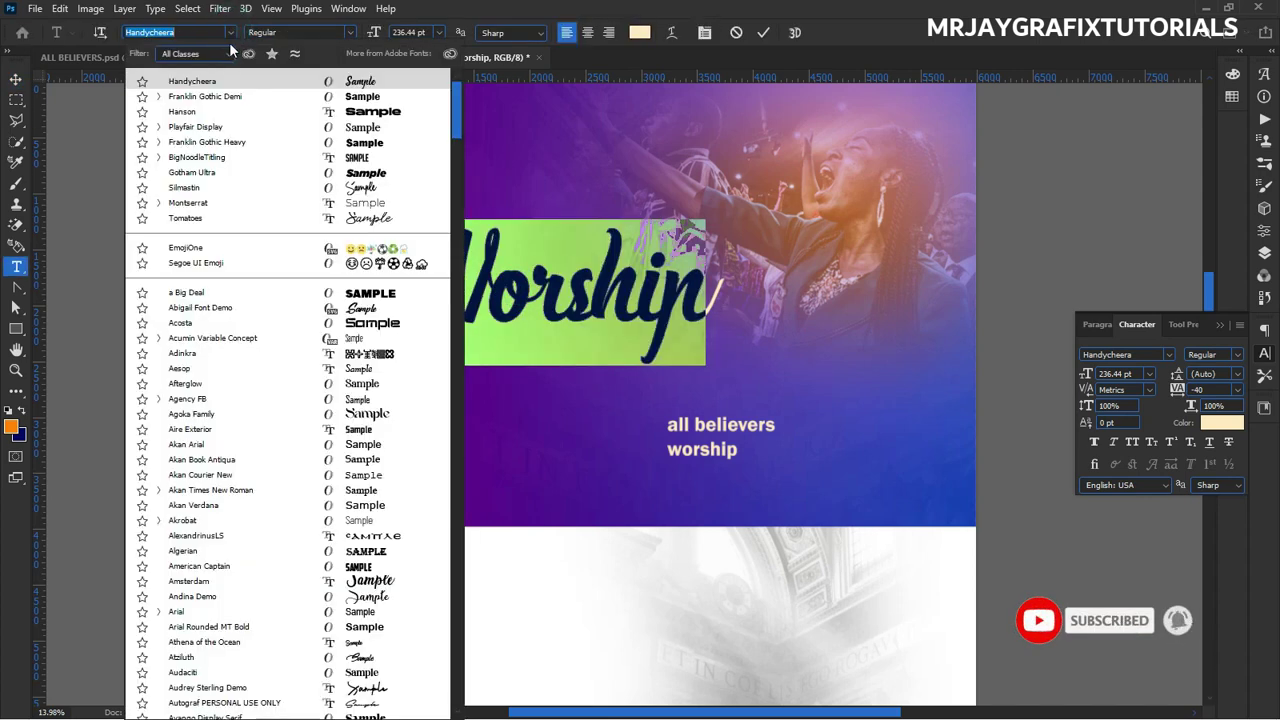
click(280, 178)
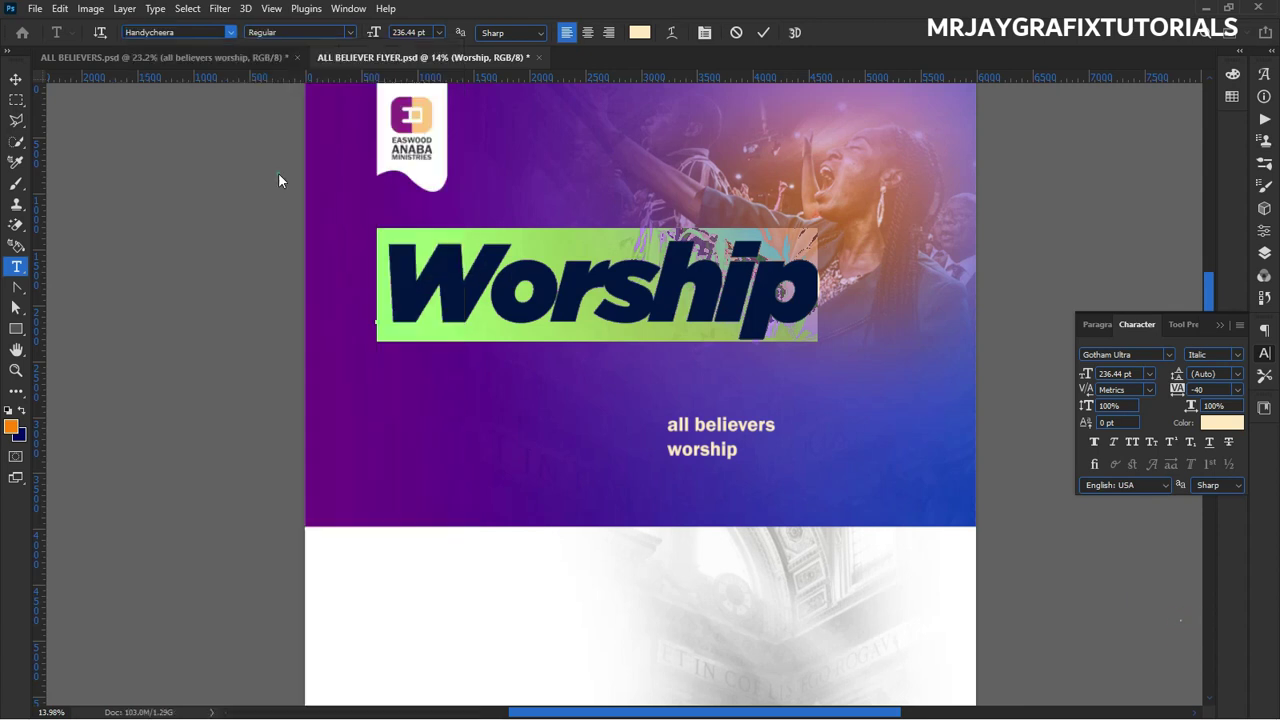
click(1128, 440)
click(1112, 442)
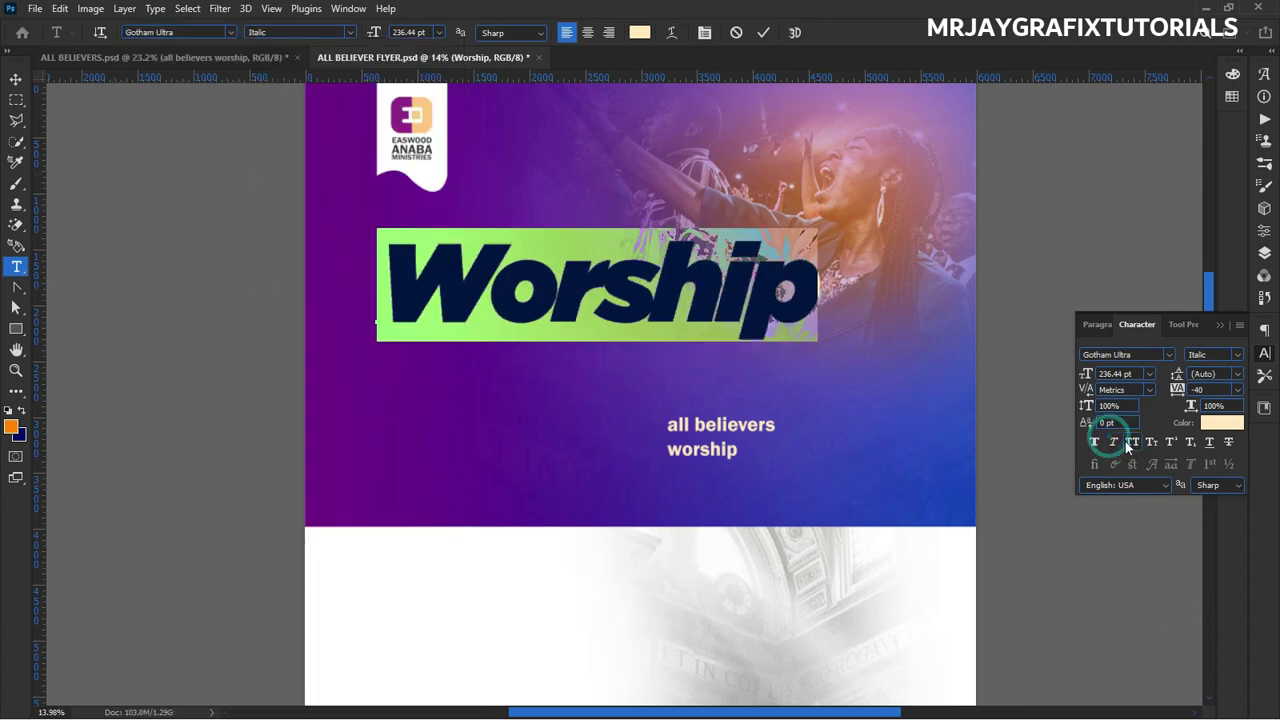
click(1128, 441)
click(1128, 441)
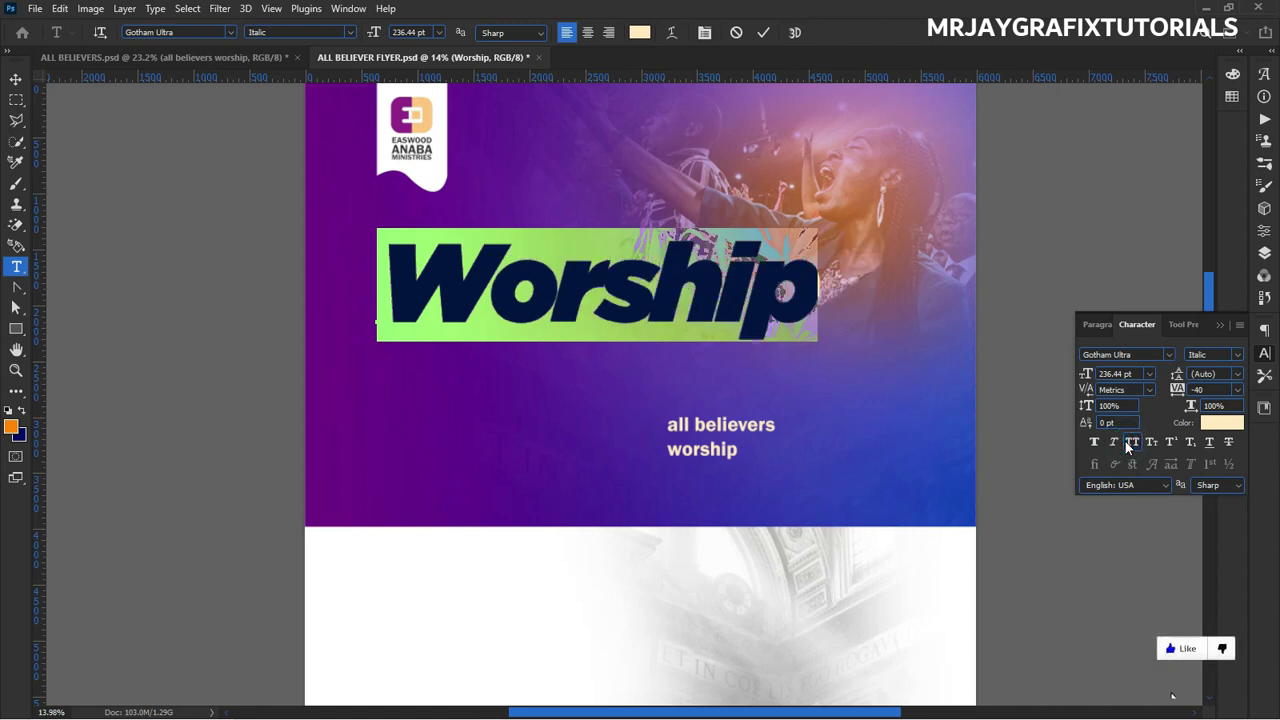
Change the "Worship" heading's font to Afterglow and try its stylistic alternates on and off.
click(230, 34)
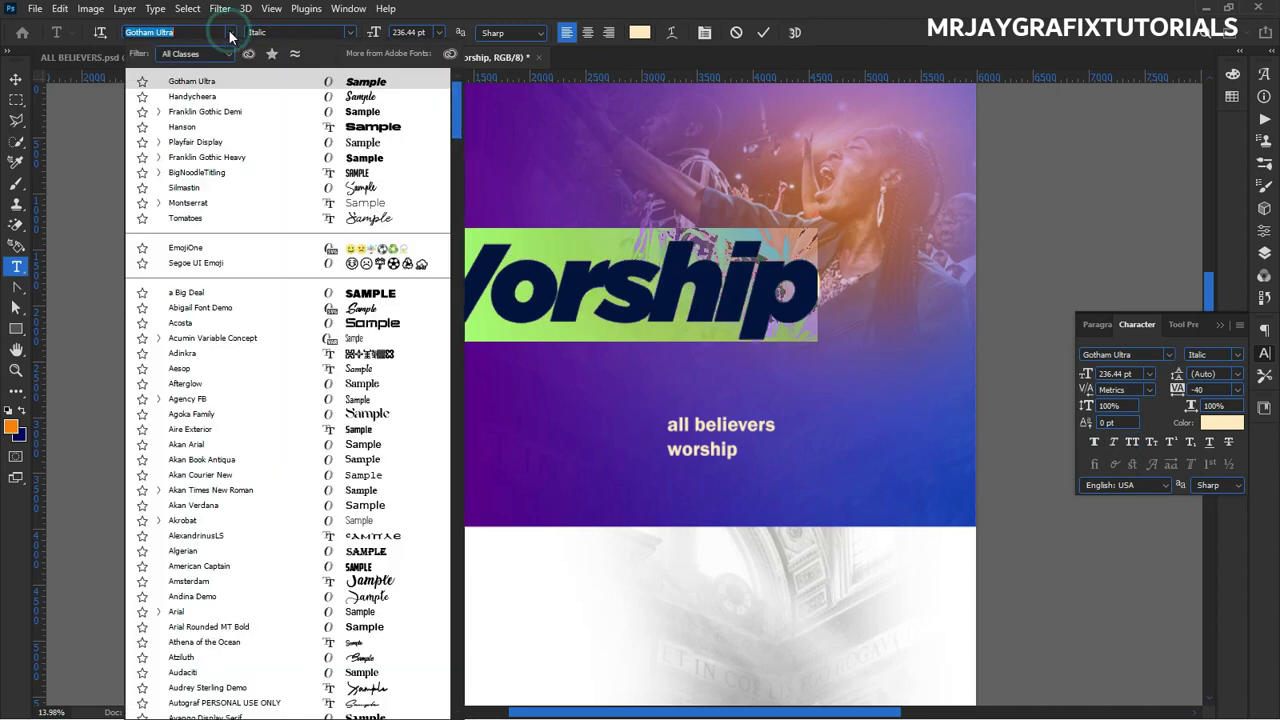
click(243, 384)
click(1171, 464)
click(1170, 462)
click(1170, 462)
click(1170, 462)
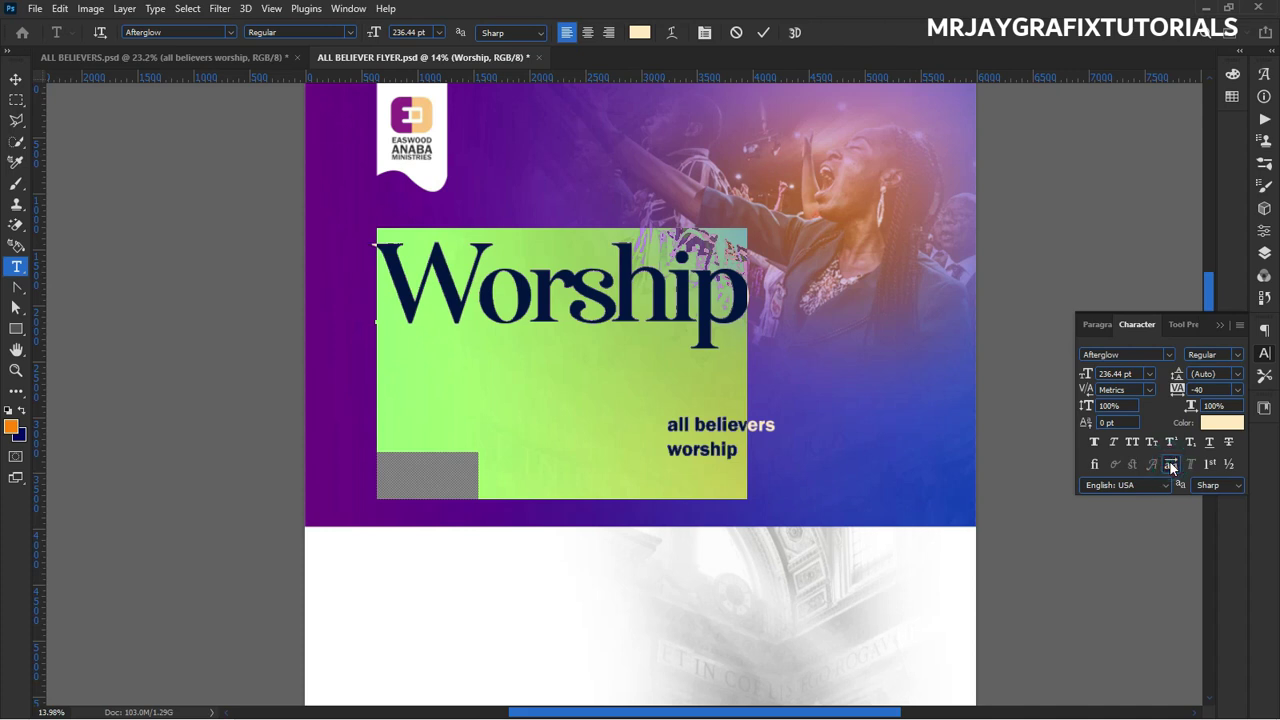
Change the "Worship" heading's font to Amsterdam and move the heading down and slightly left on the purple area.
click(232, 32)
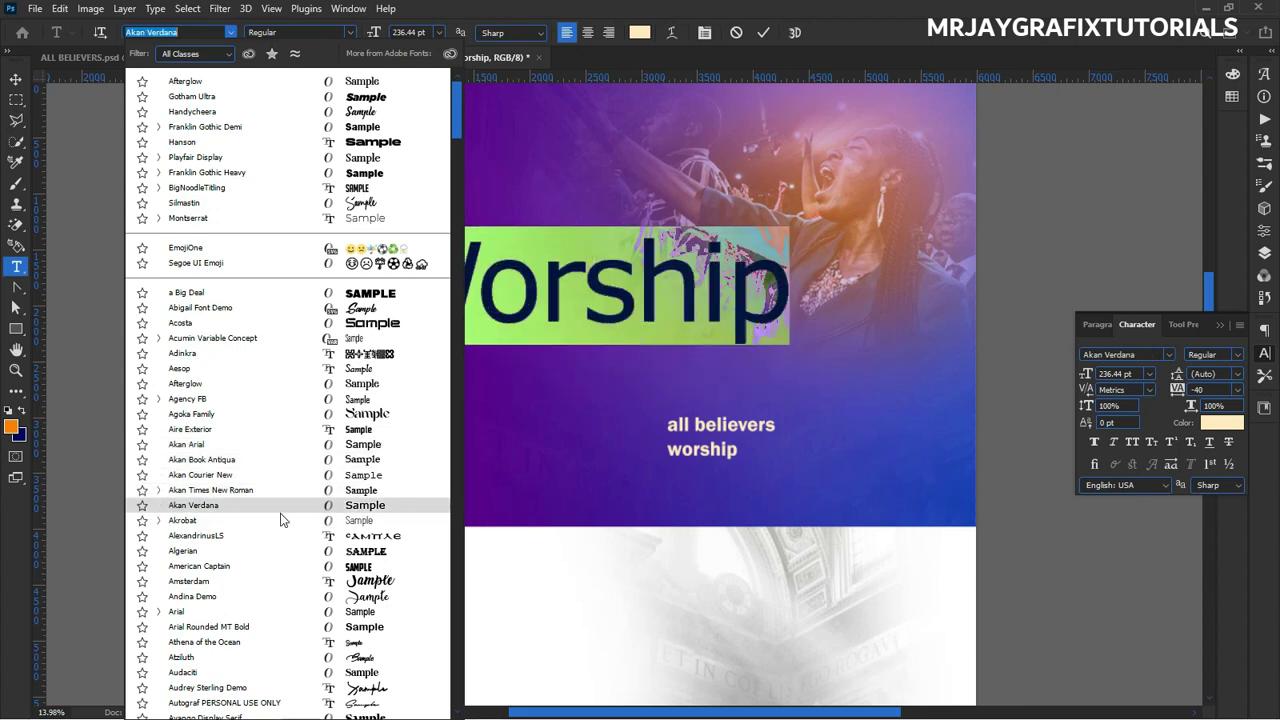
scroll(280, 515, down, 1)
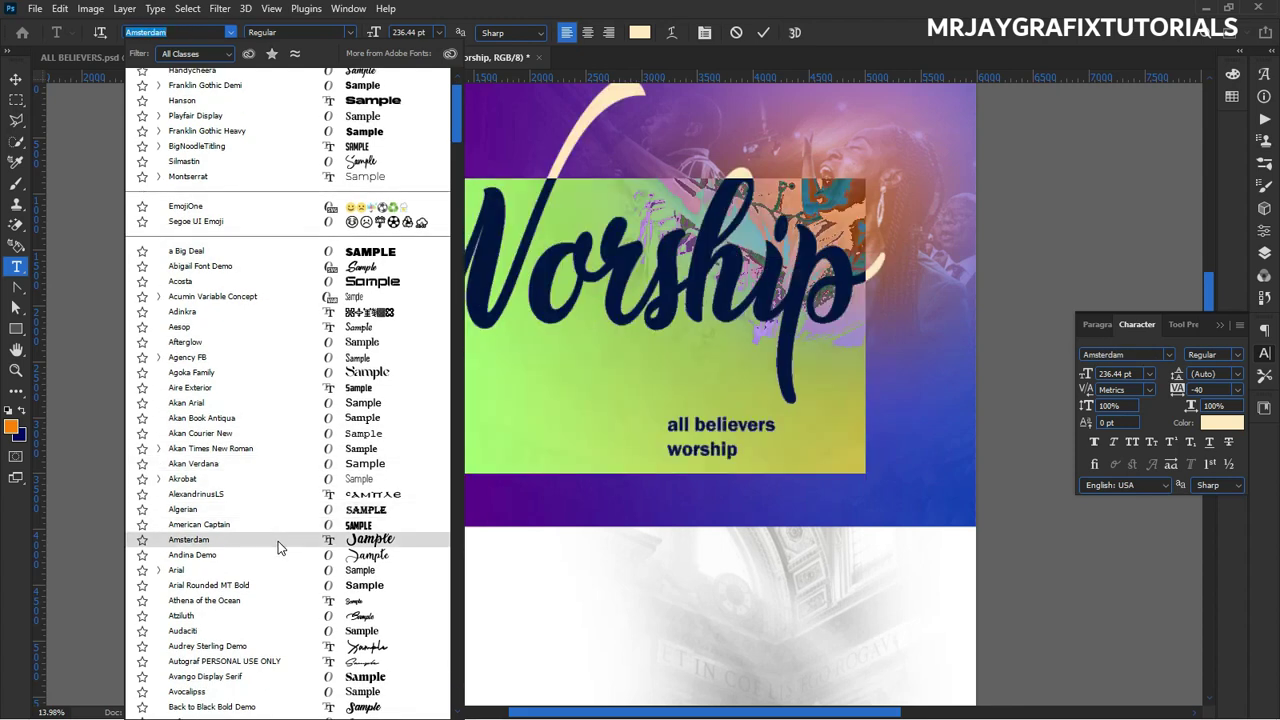
click(278, 541)
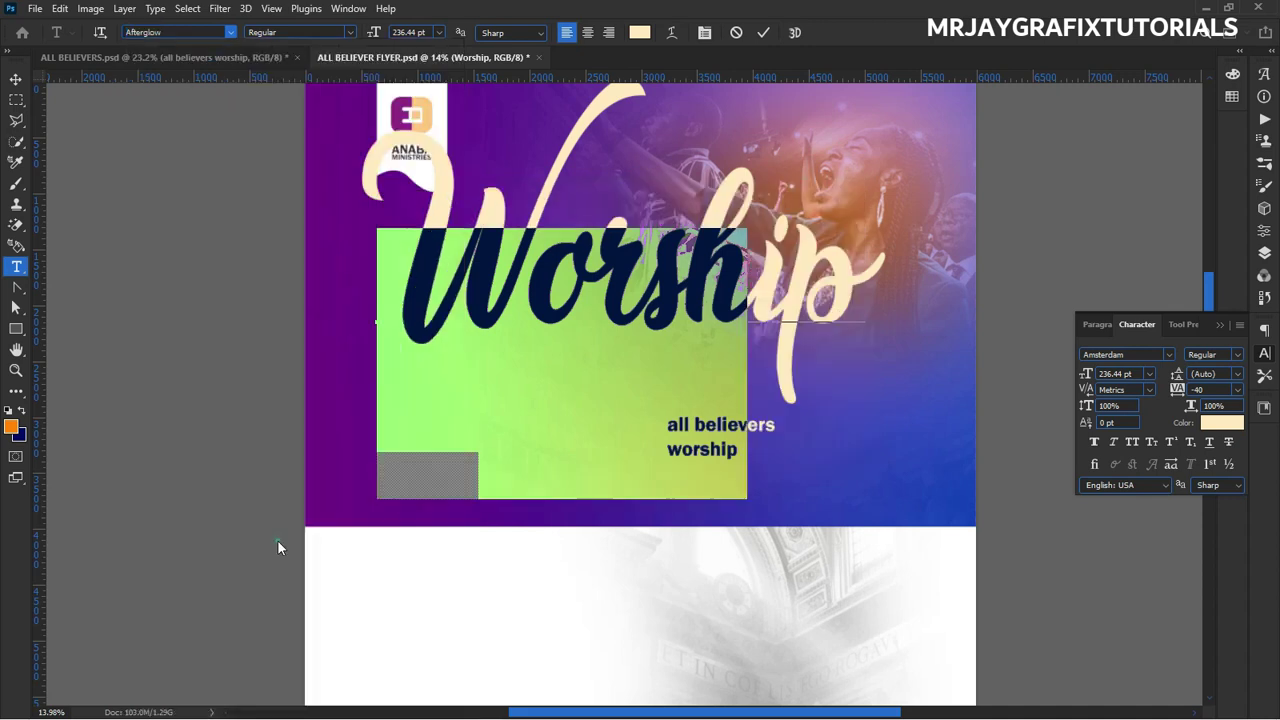
key(ctrl+Return)
key(v)
drag(603, 290, 562, 384)
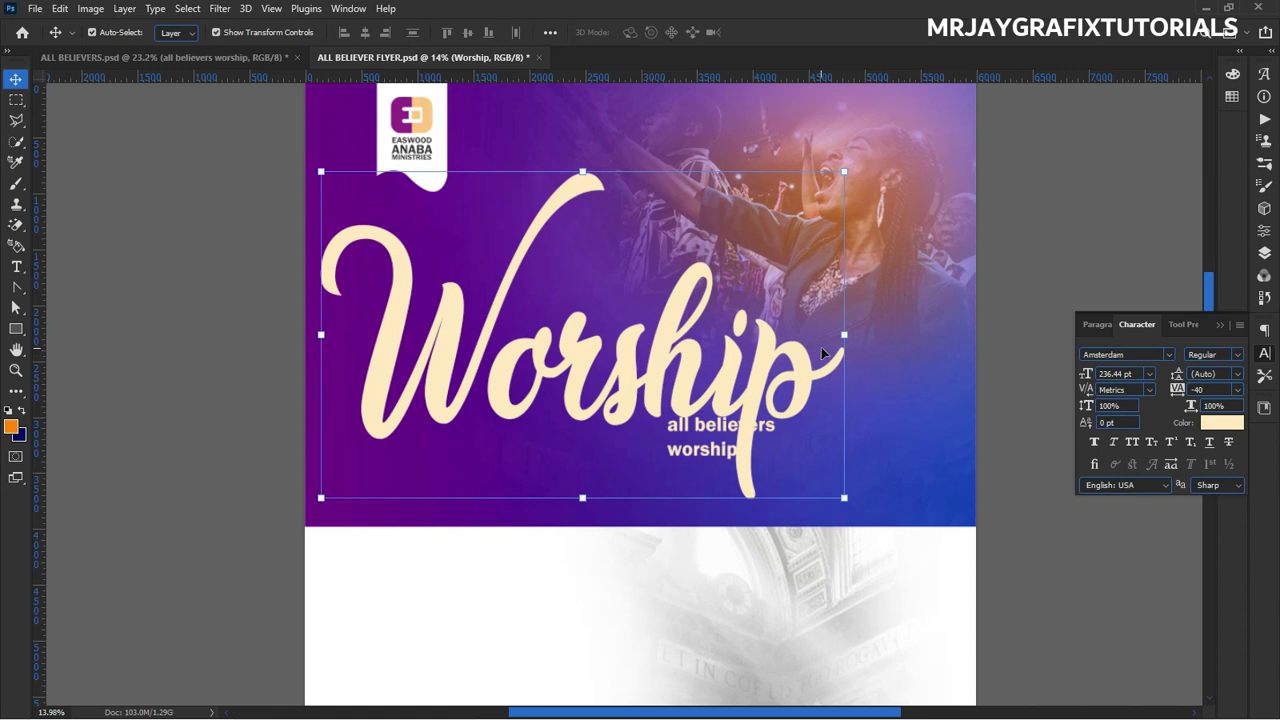
Scale the "Worship" heading down to about 156.5 pt and reposition it below the logo banner.
key(ctrl+t)
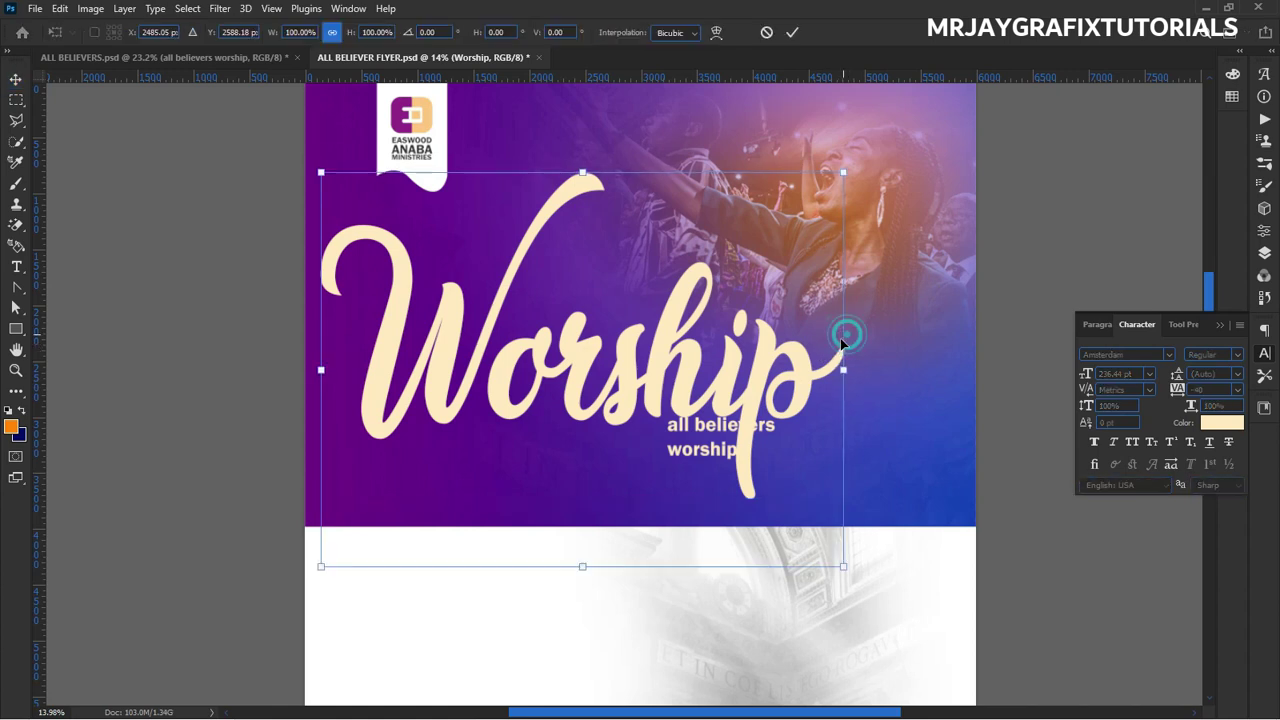
drag(843, 369, 666, 369)
key(Return)
drag(449, 370, 507, 344)
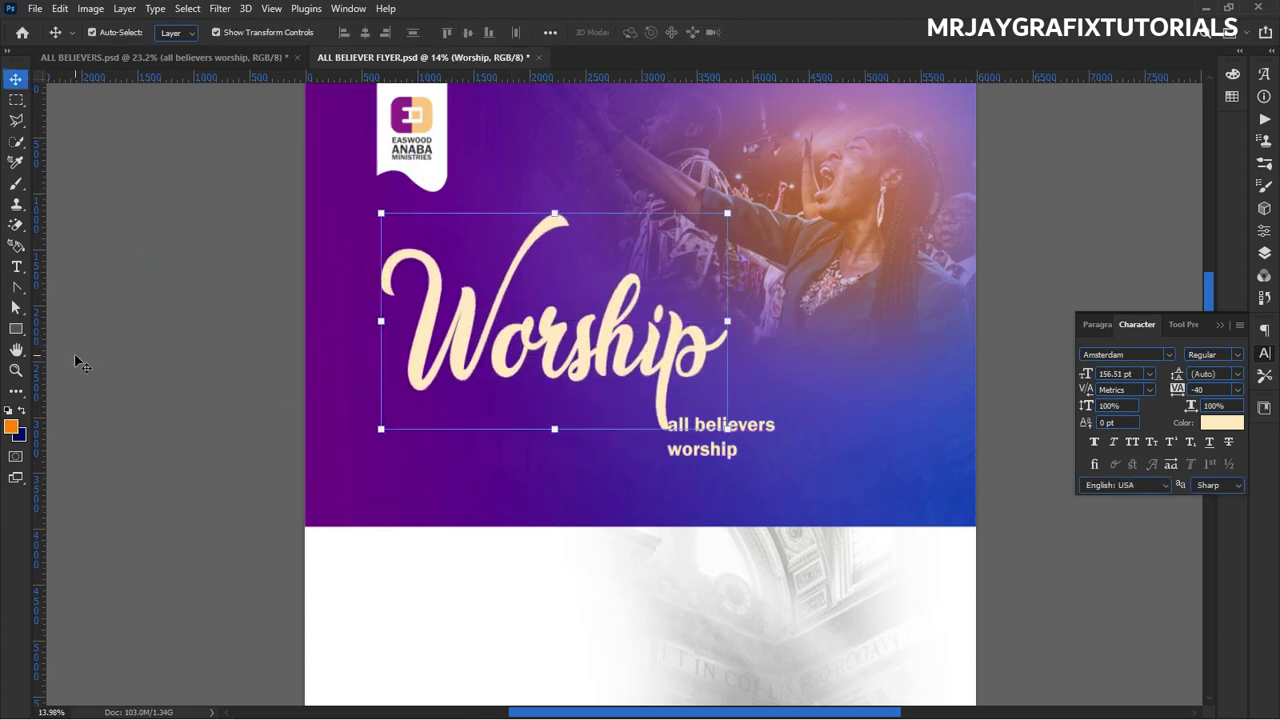
click(164, 351)
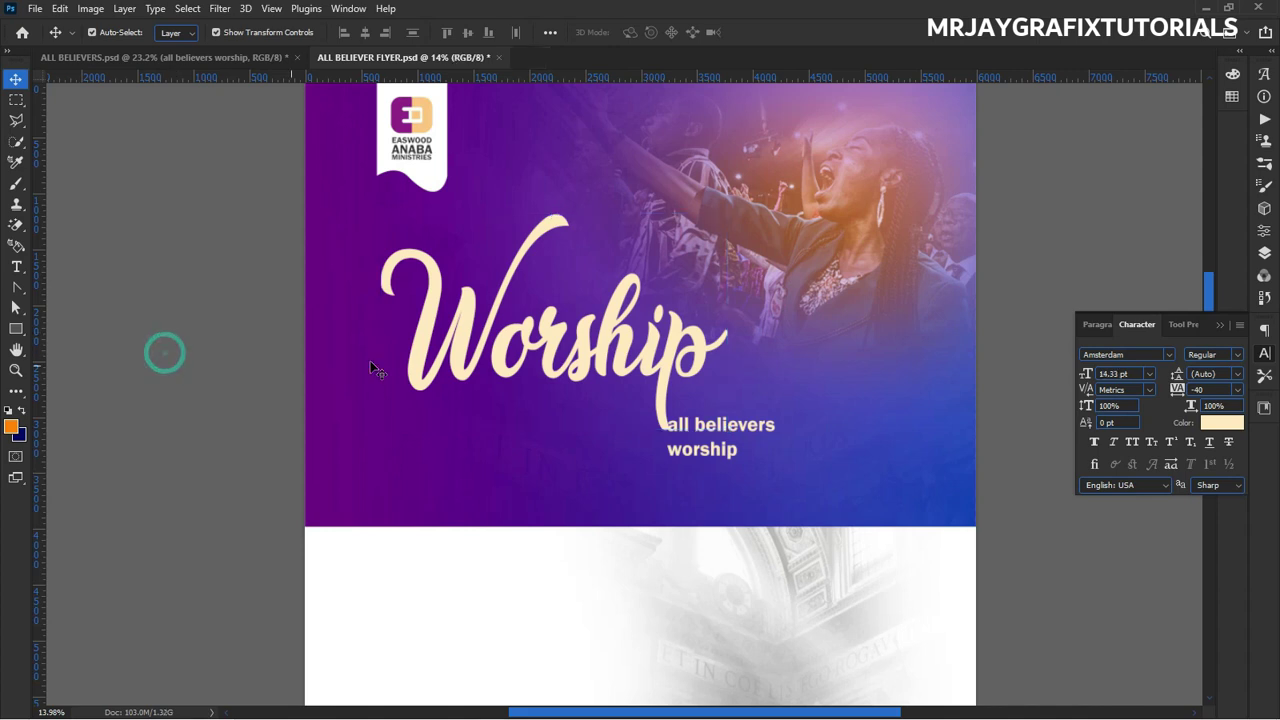
Change the "Worship" heading's font to Baking Lion - Personal Use and set its size to 320 pt.
double_click(543, 343)
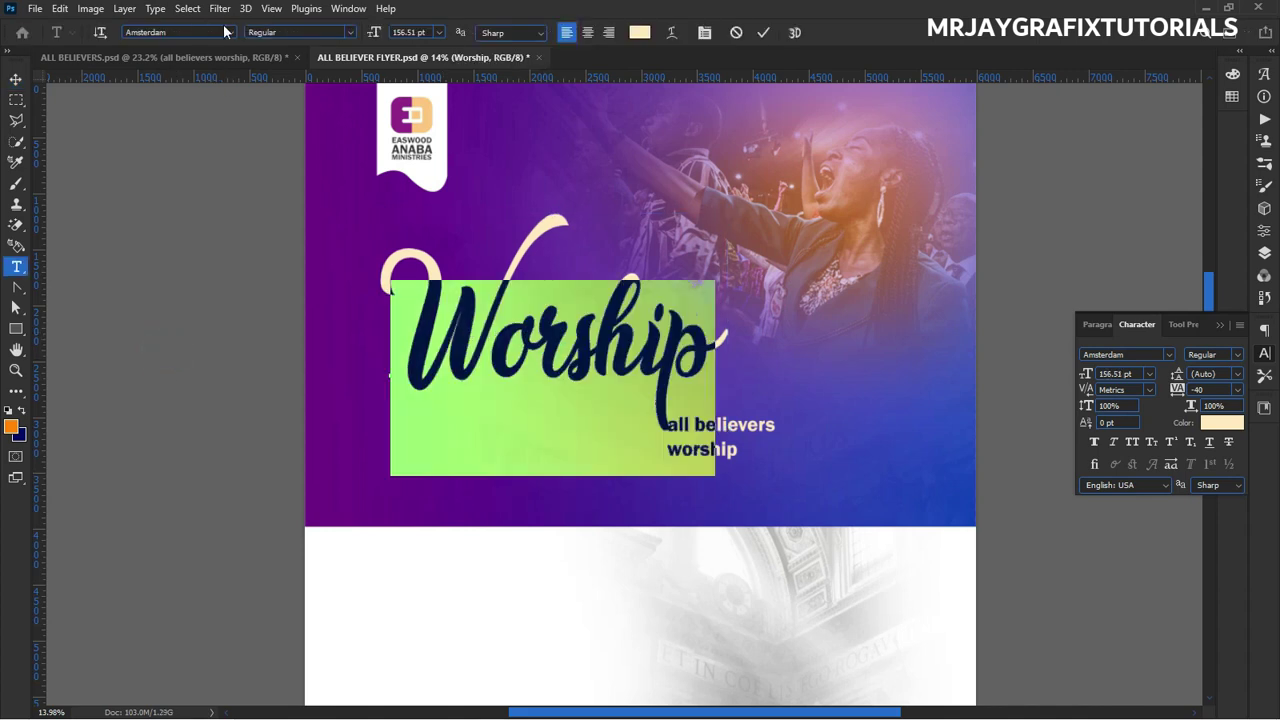
click(233, 32)
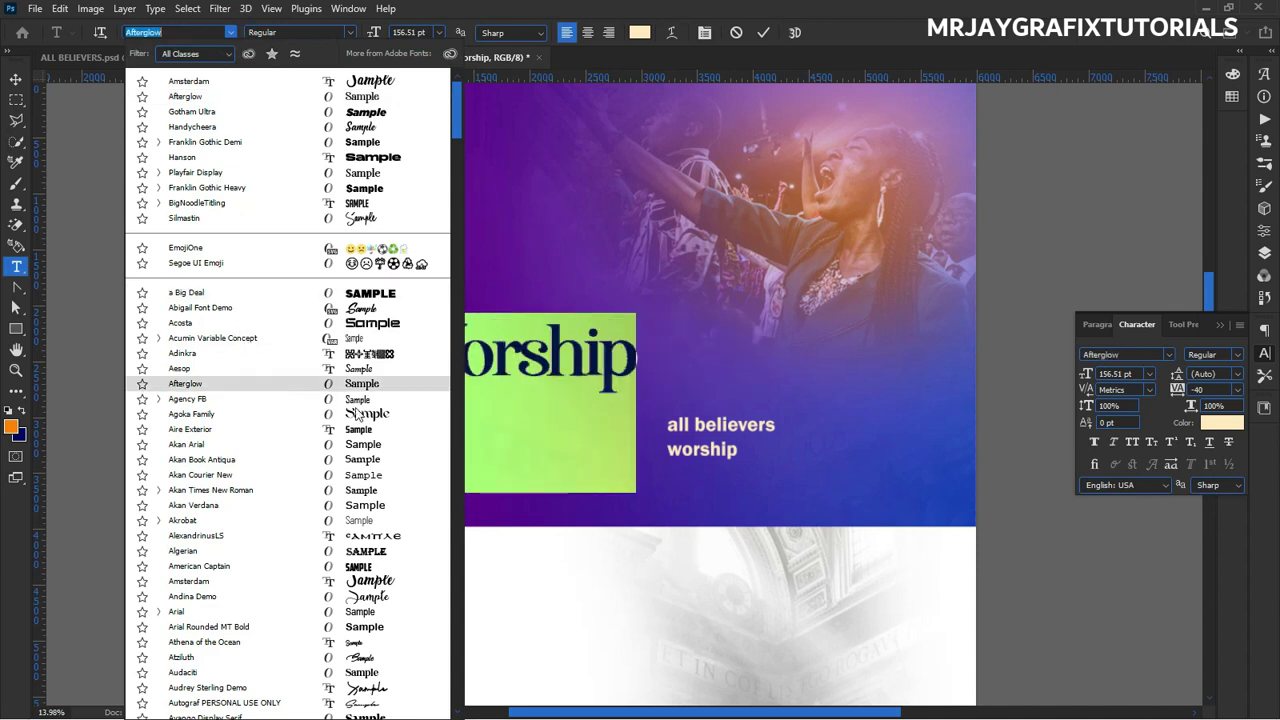
scroll(340, 460, down, 3)
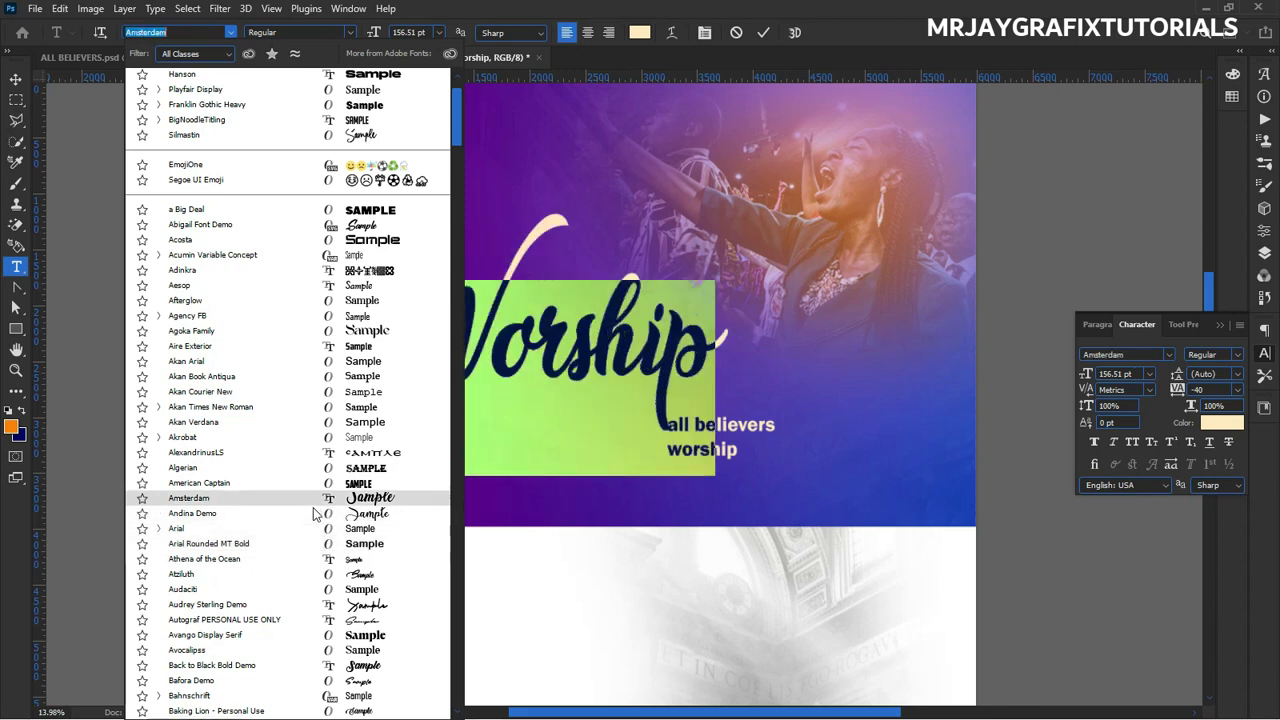
scroll(320, 555, down, 2)
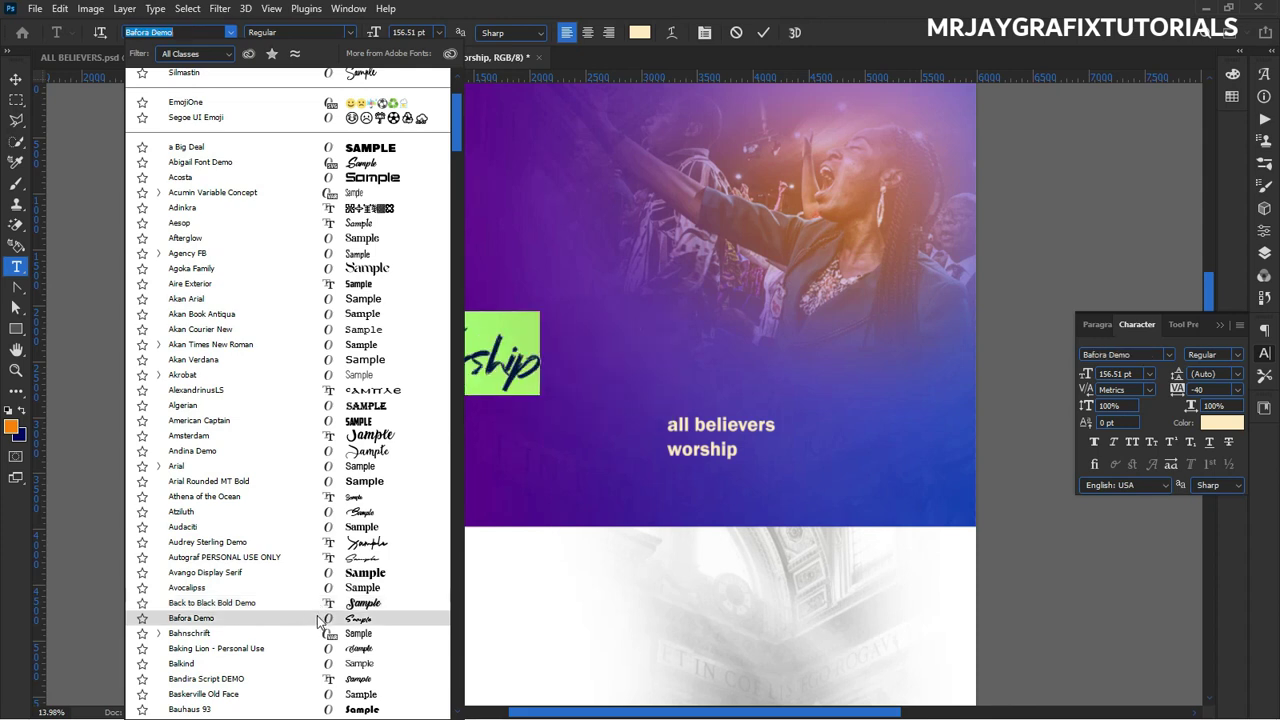
scroll(320, 651, down, 1)
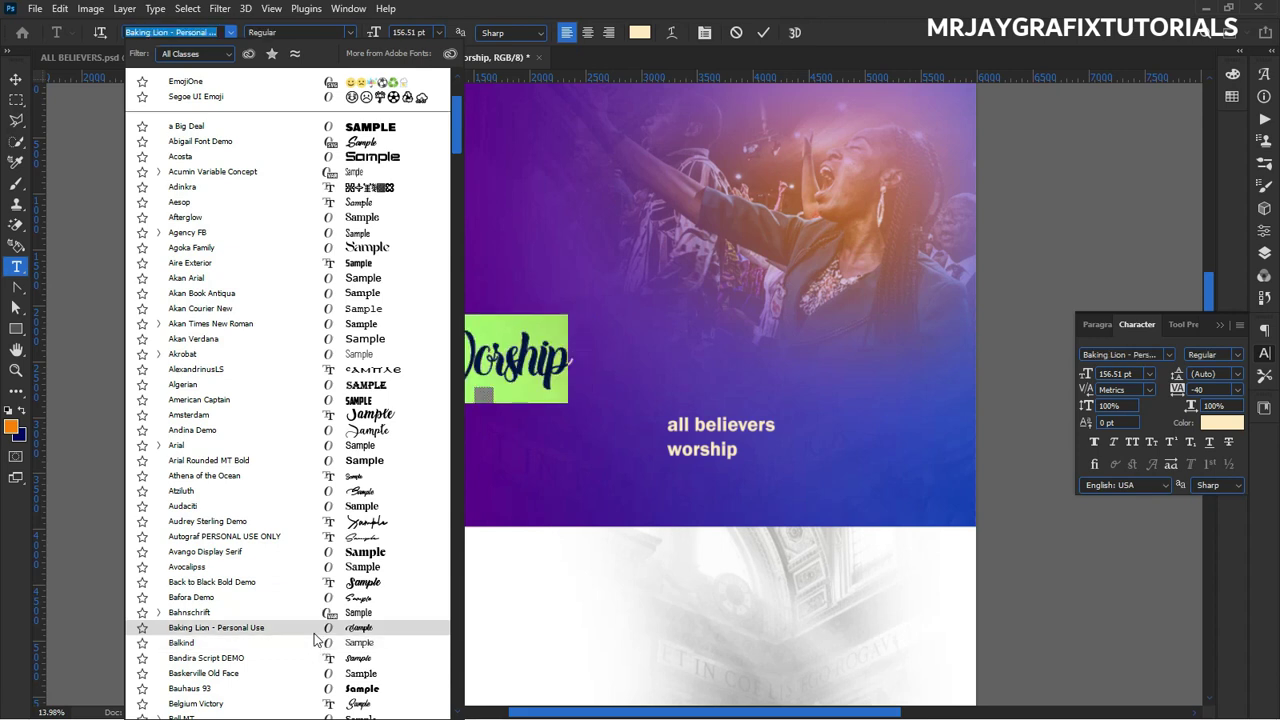
click(314, 630)
drag(1087, 374, 1218, 394)
click(175, 190)
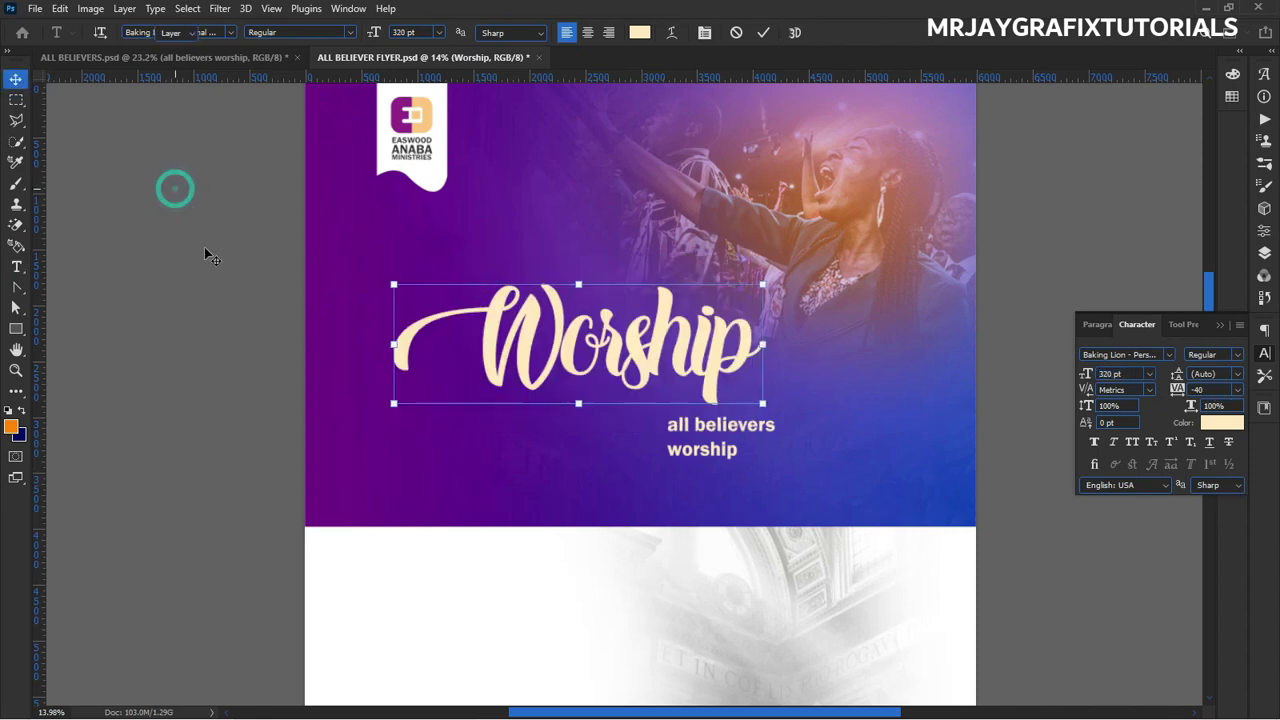
Enlarge the "Worship" heading to about 122% and position it below the logo banner, just above "all believers worship".
key(v)
drag(630, 365, 575, 339)
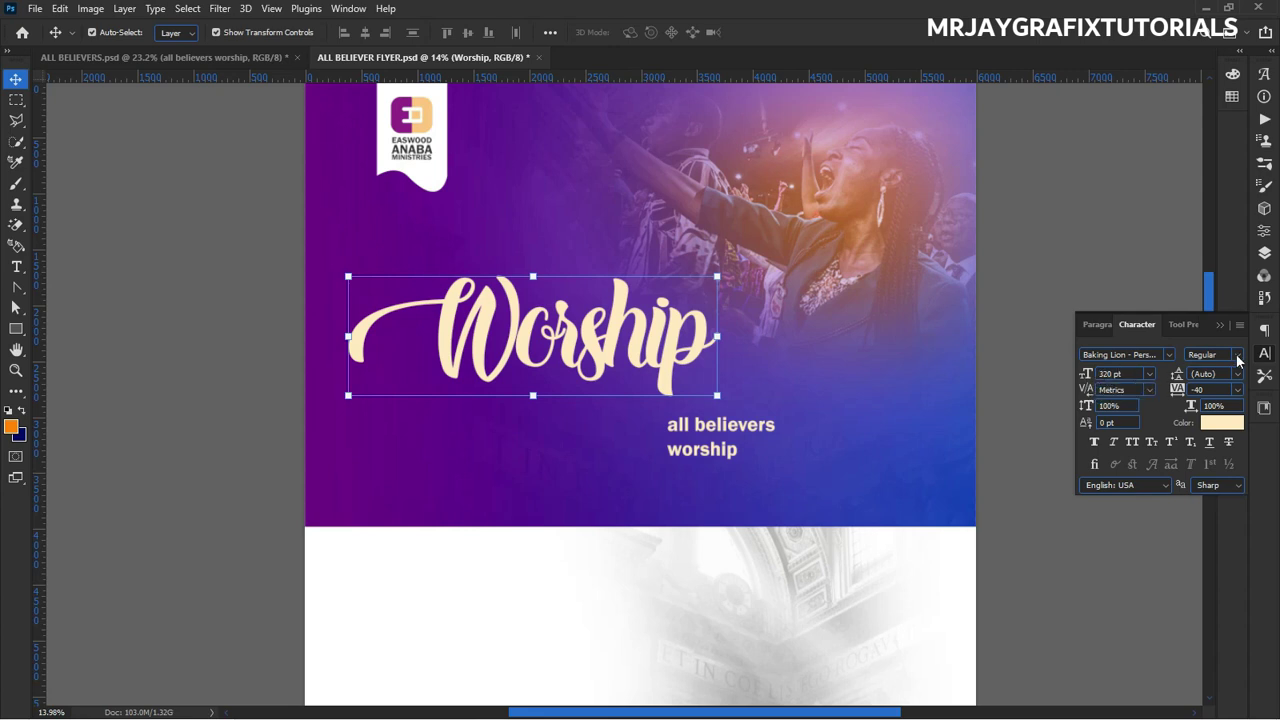
click(1262, 233)
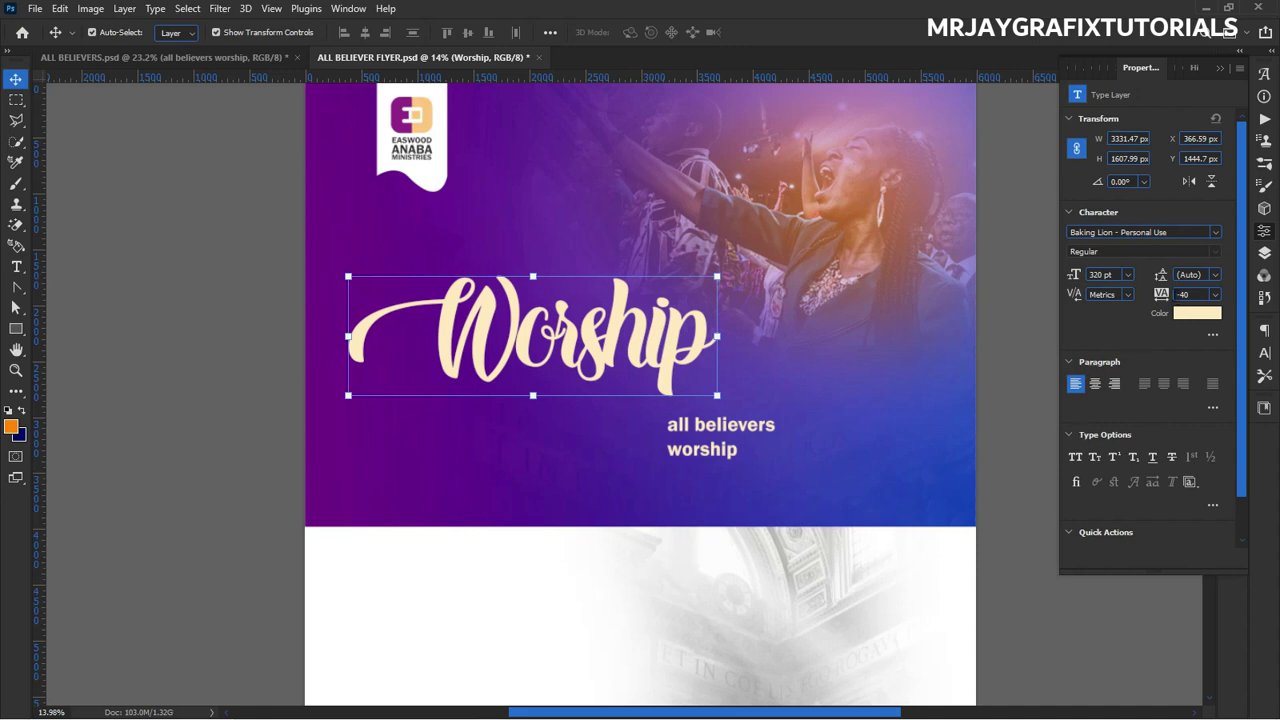
drag(588, 353, 830, 340)
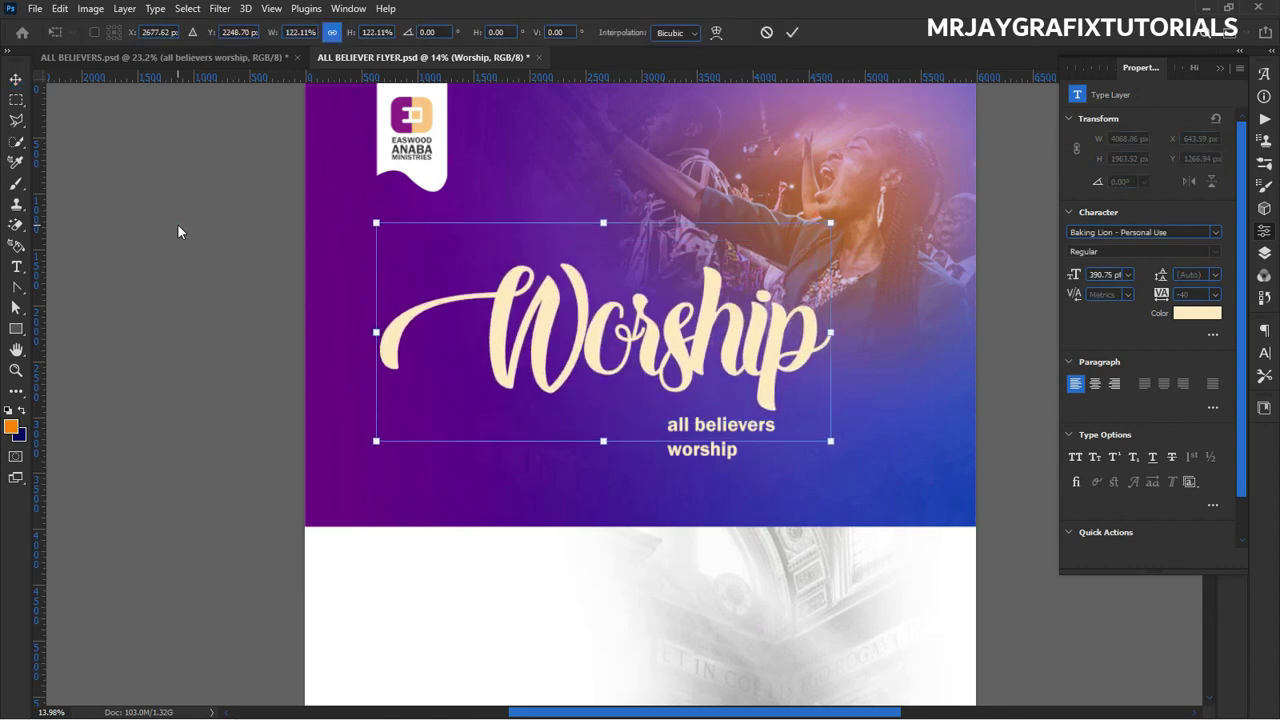
click(100, 200)
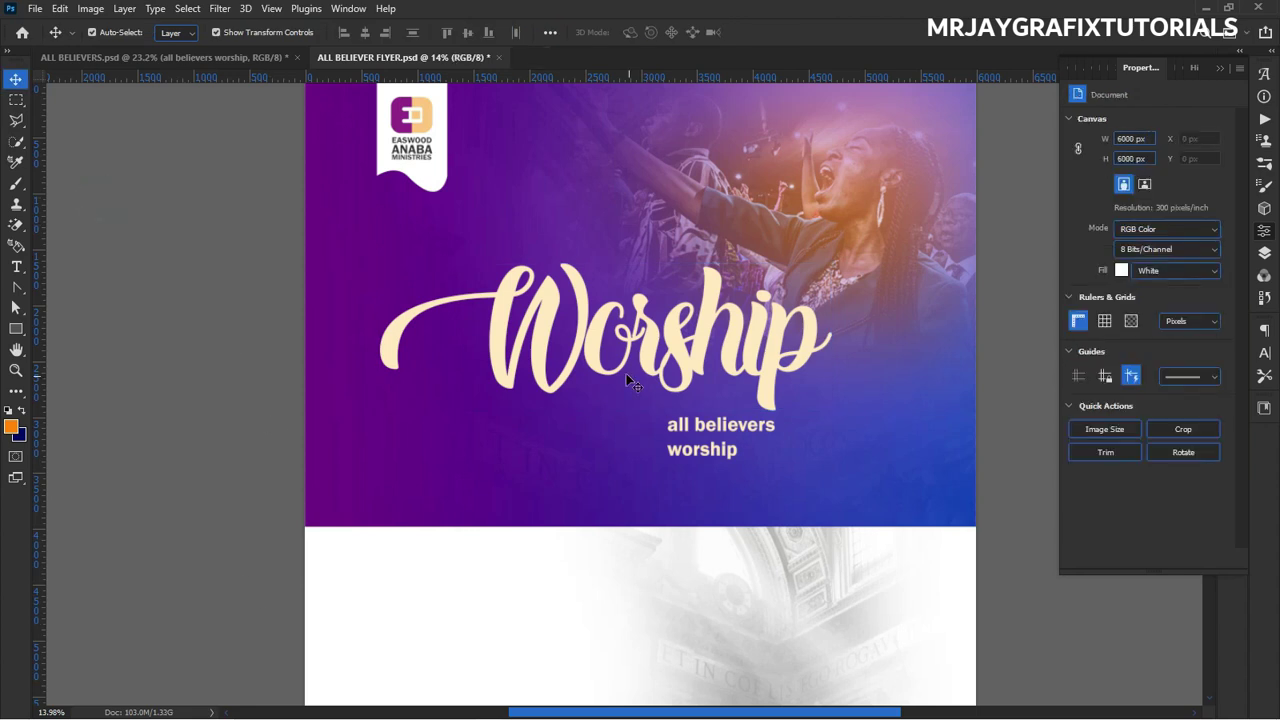
drag(606, 346, 596, 348)
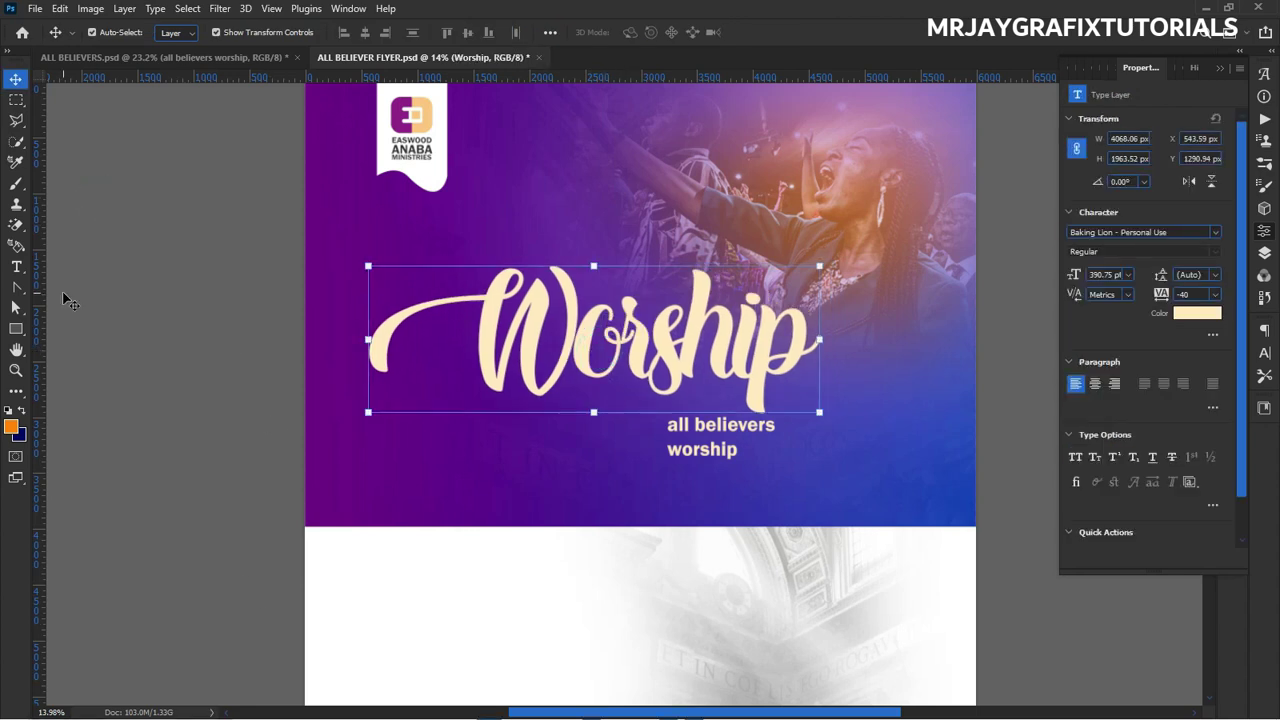
Search the E: drive for "texture" and open the Gold Texture 5 image from the TEXTURES folder.
click(35, 8)
click(58, 42)
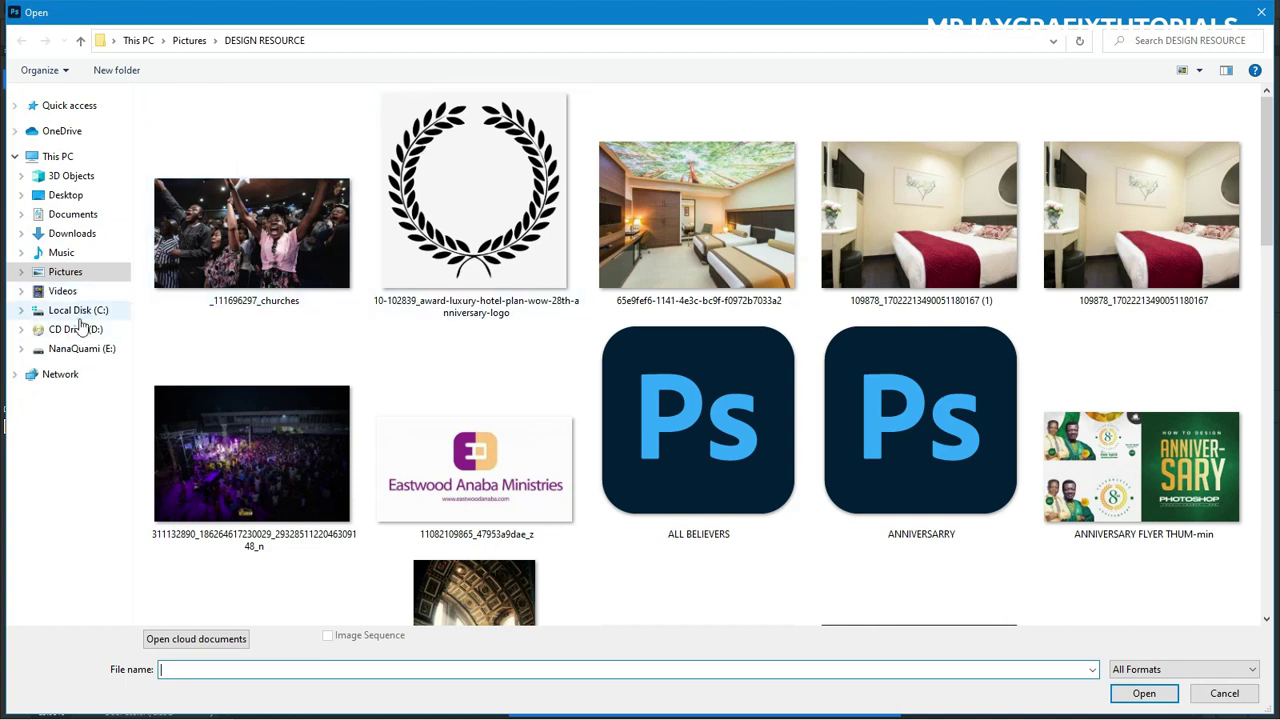
click(86, 348)
click(1192, 40)
text(t)
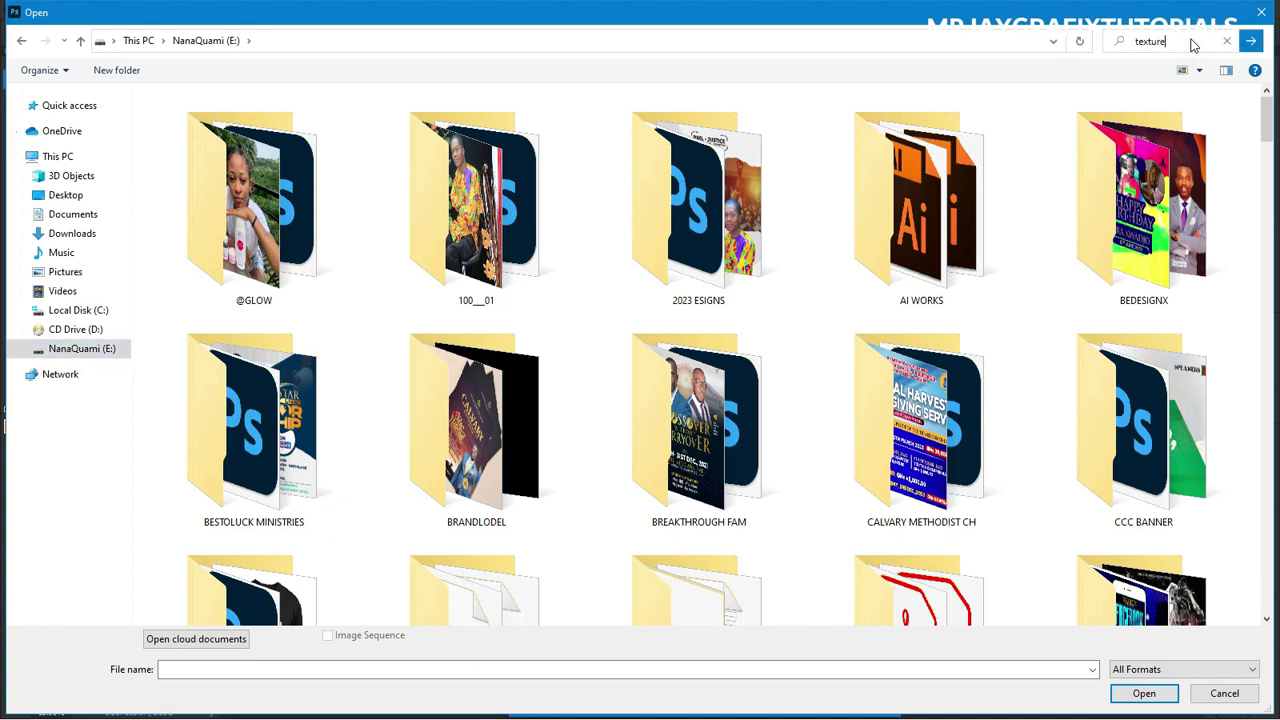
text(exture)
click(1250, 40)
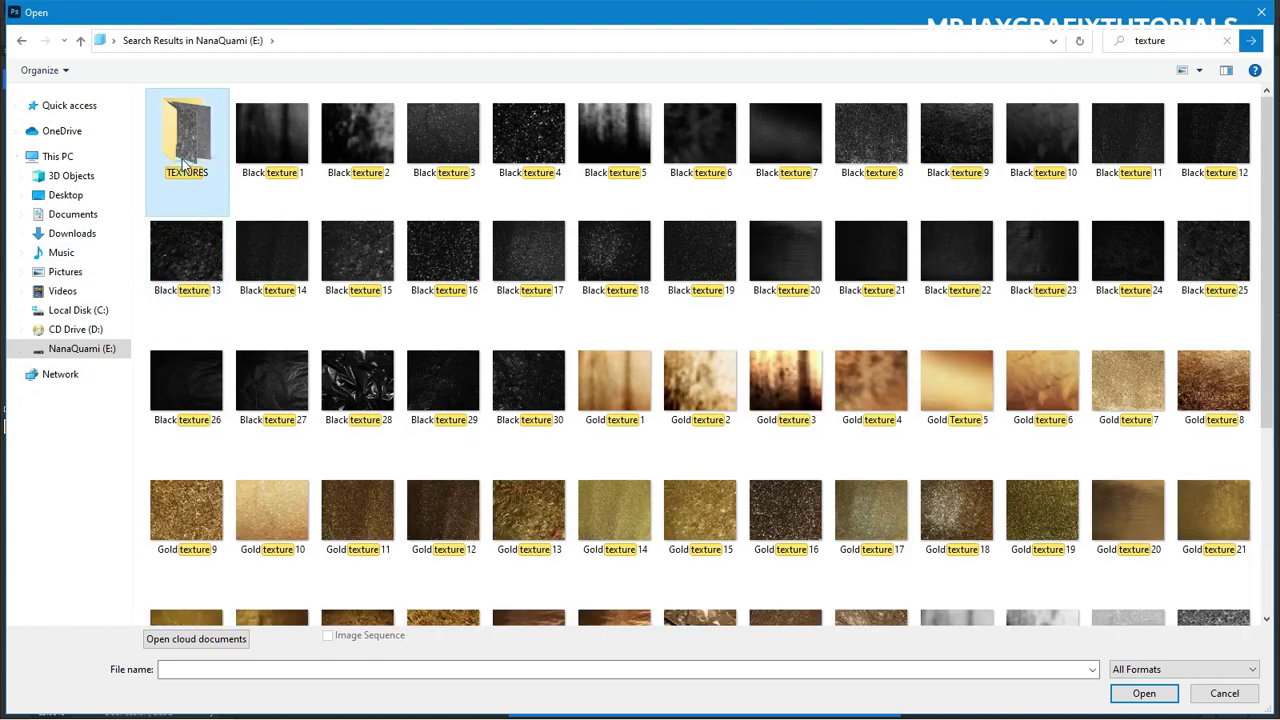
double_click(185, 138)
scroll(478, 440, down, 1)
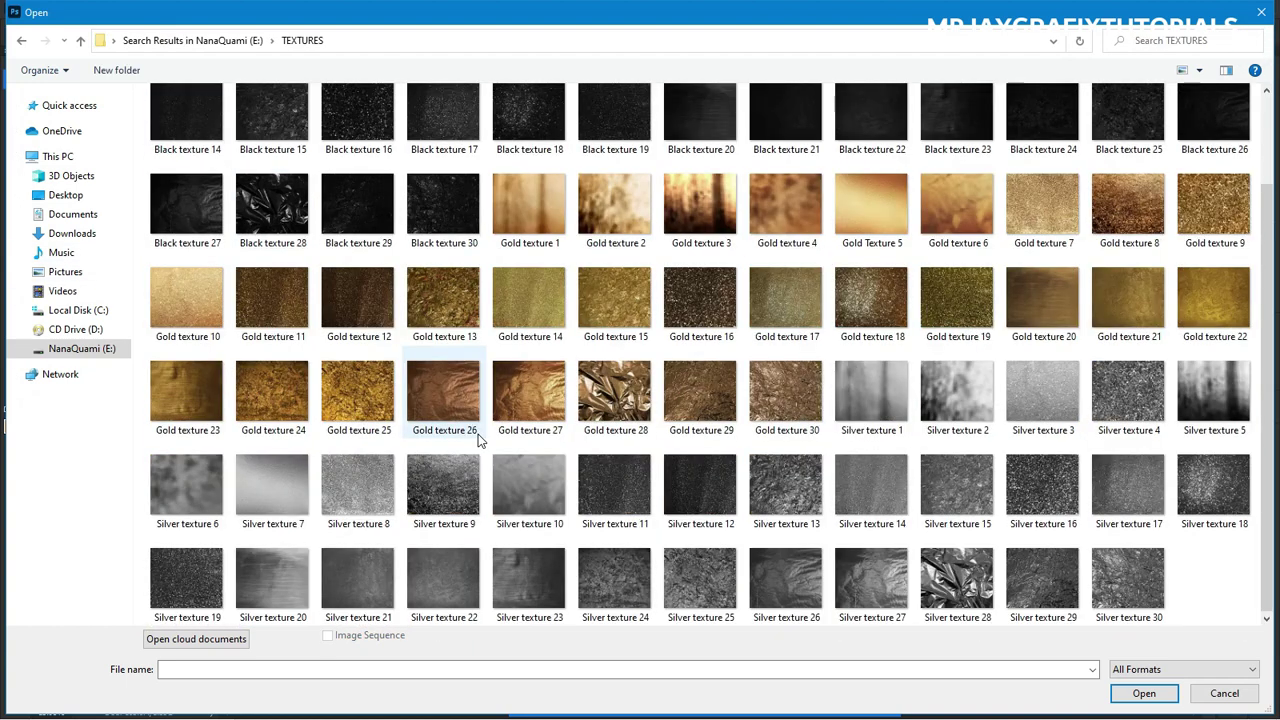
double_click(868, 221)
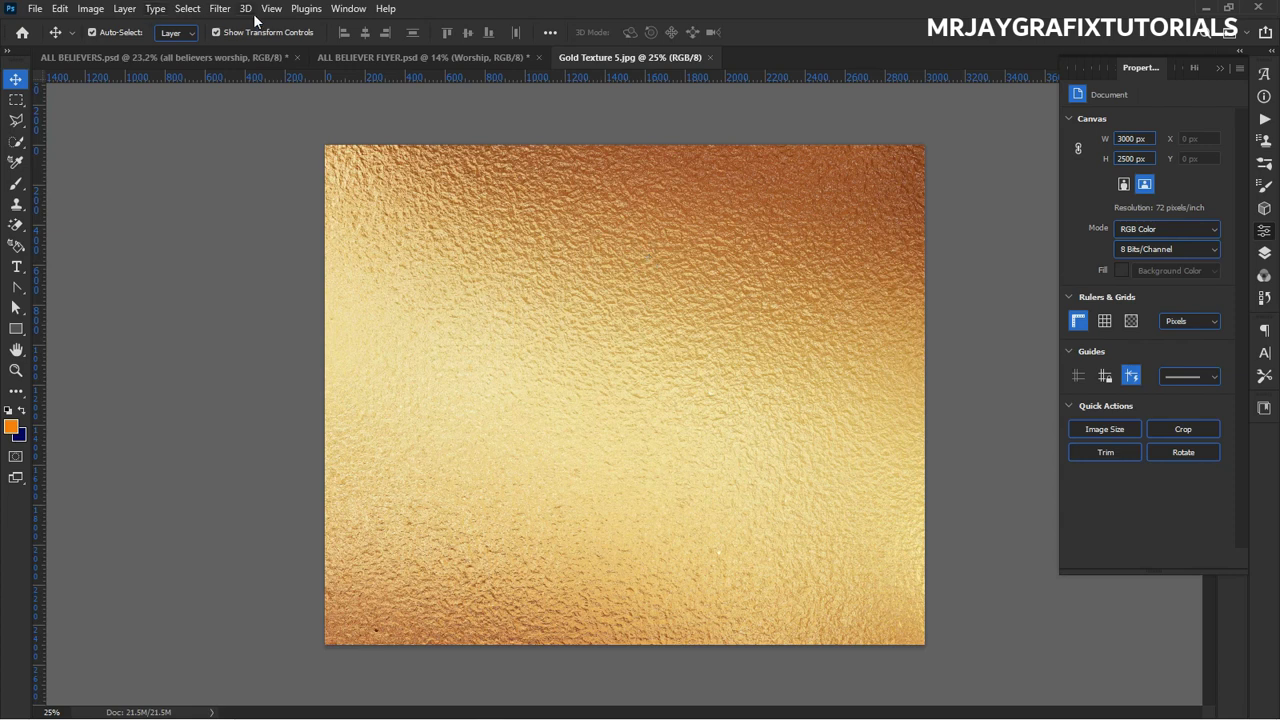
click(218, 10)
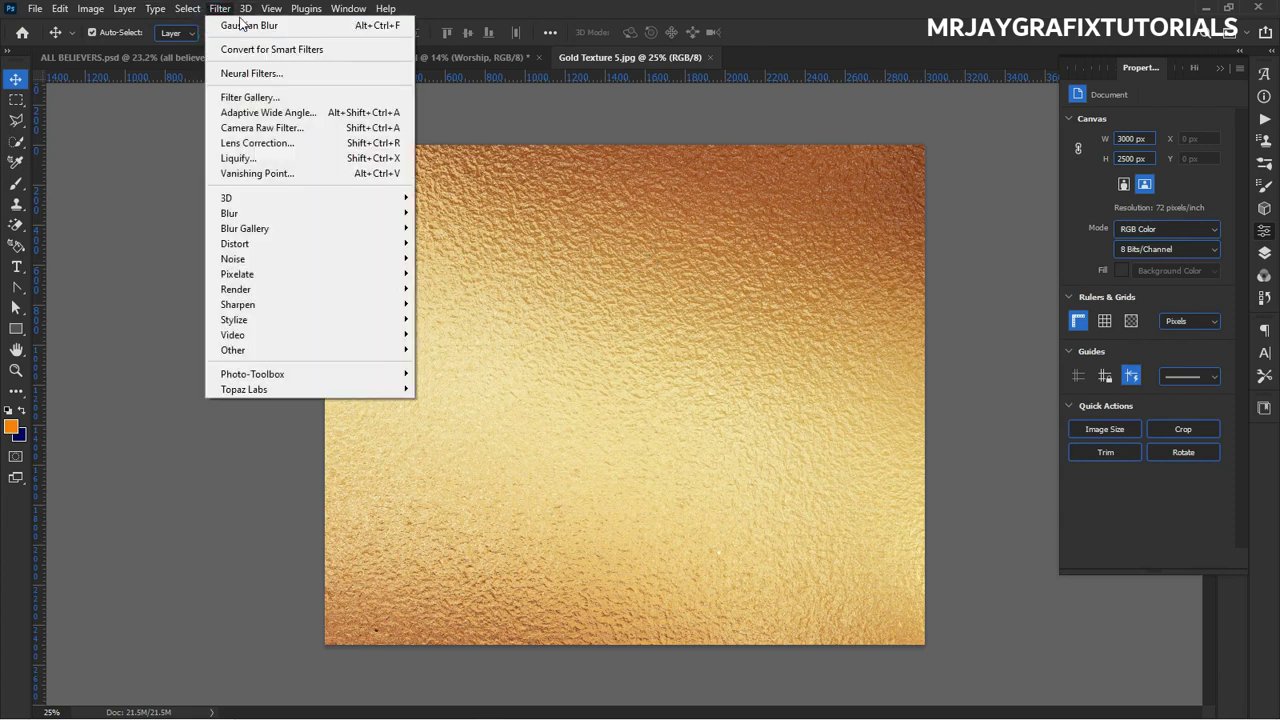
click(240, 27)
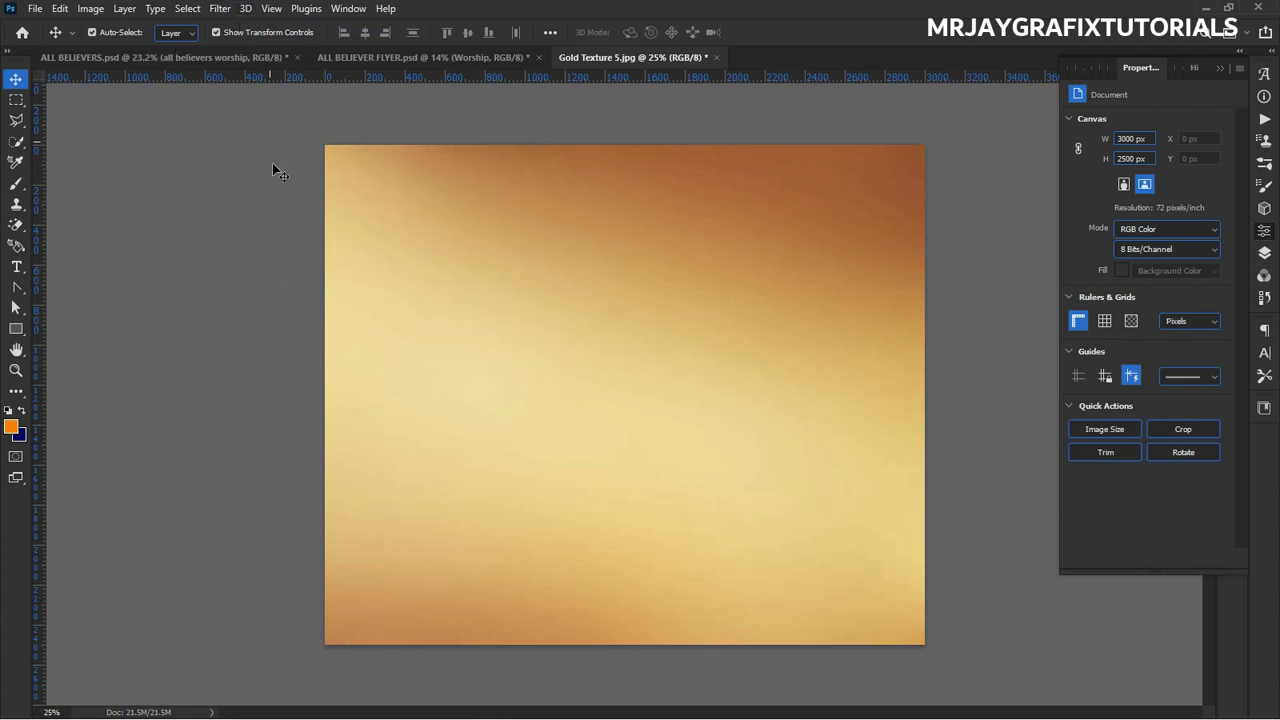
key(ctrl+z)
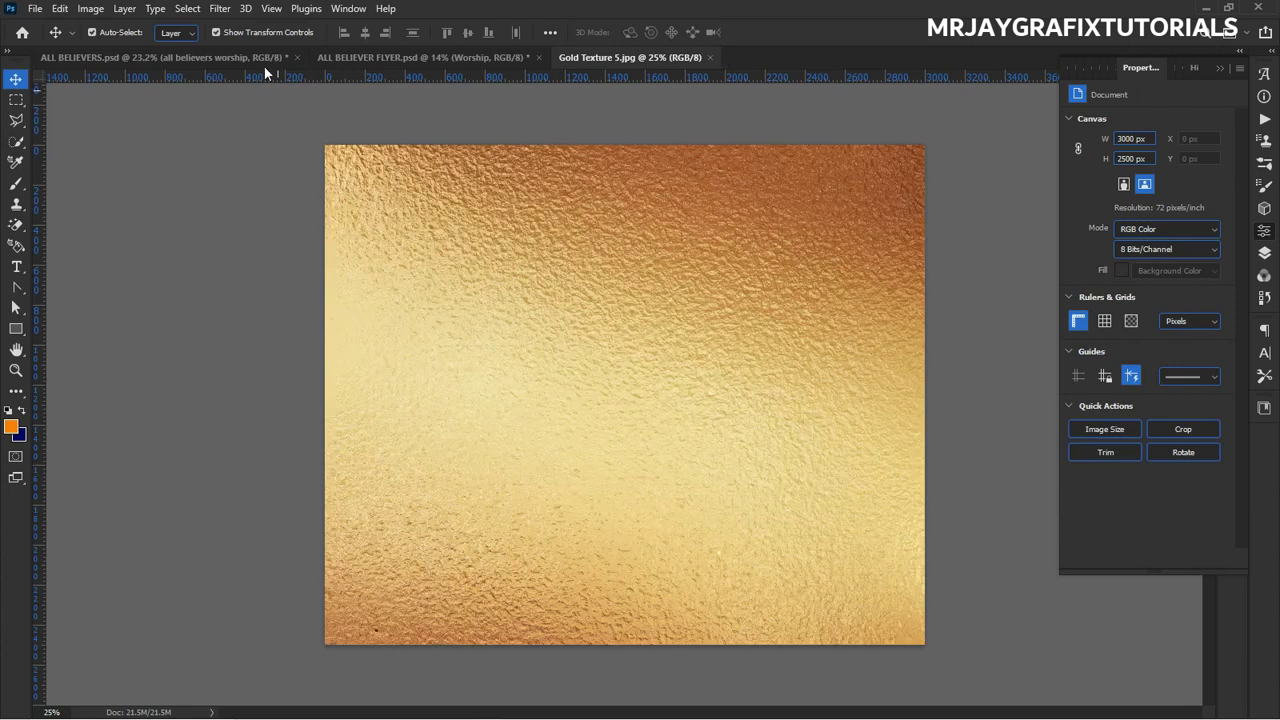
Apply a Gaussian Blur with a radius of about 69.7 pixels to the gold texture.
click(219, 9)
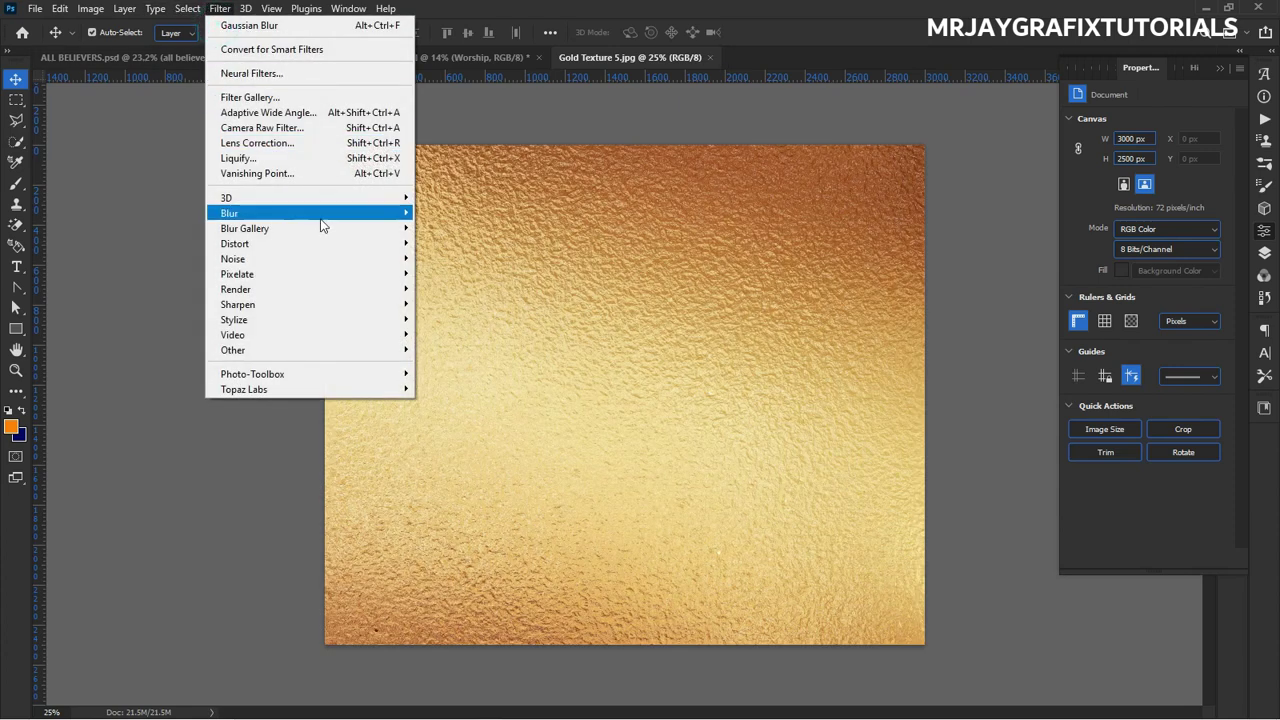
mouse_move(335, 217)
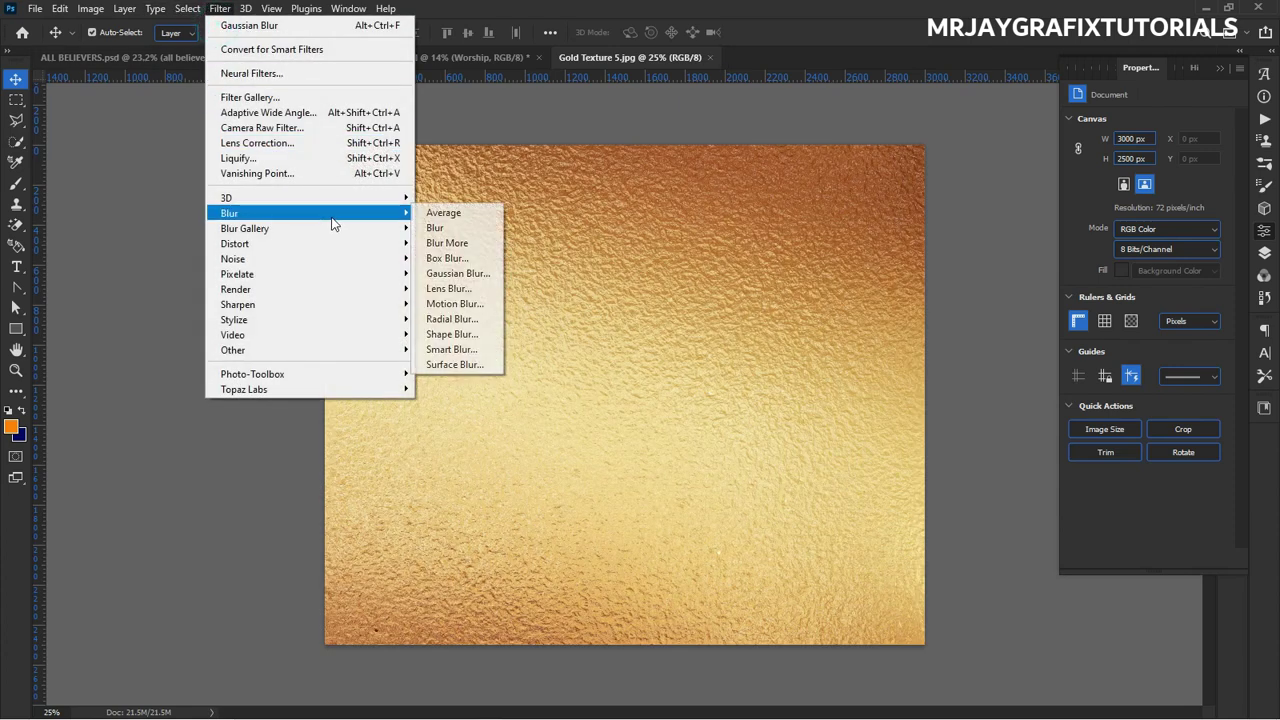
click(461, 275)
mouse_move(292, 449)
mouse_down()
mouse_move(214, 447)
mouse_move(282, 446)
mouse_up()
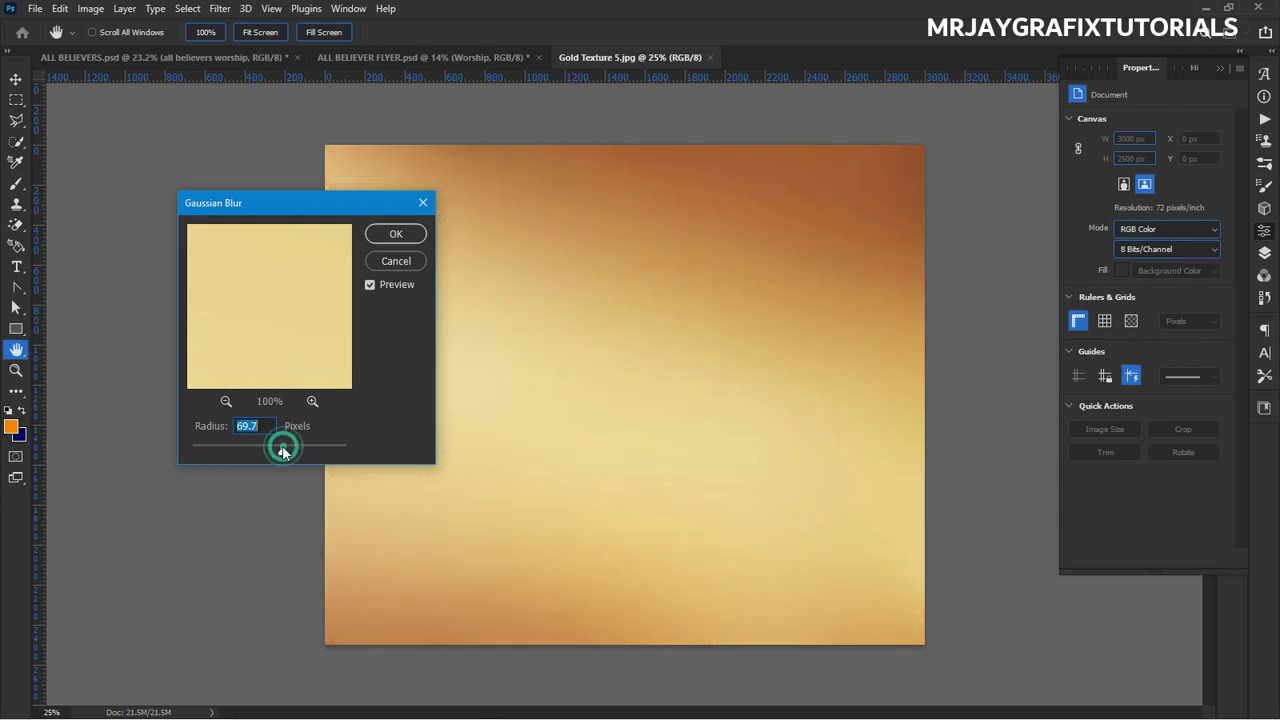
click(393, 236)
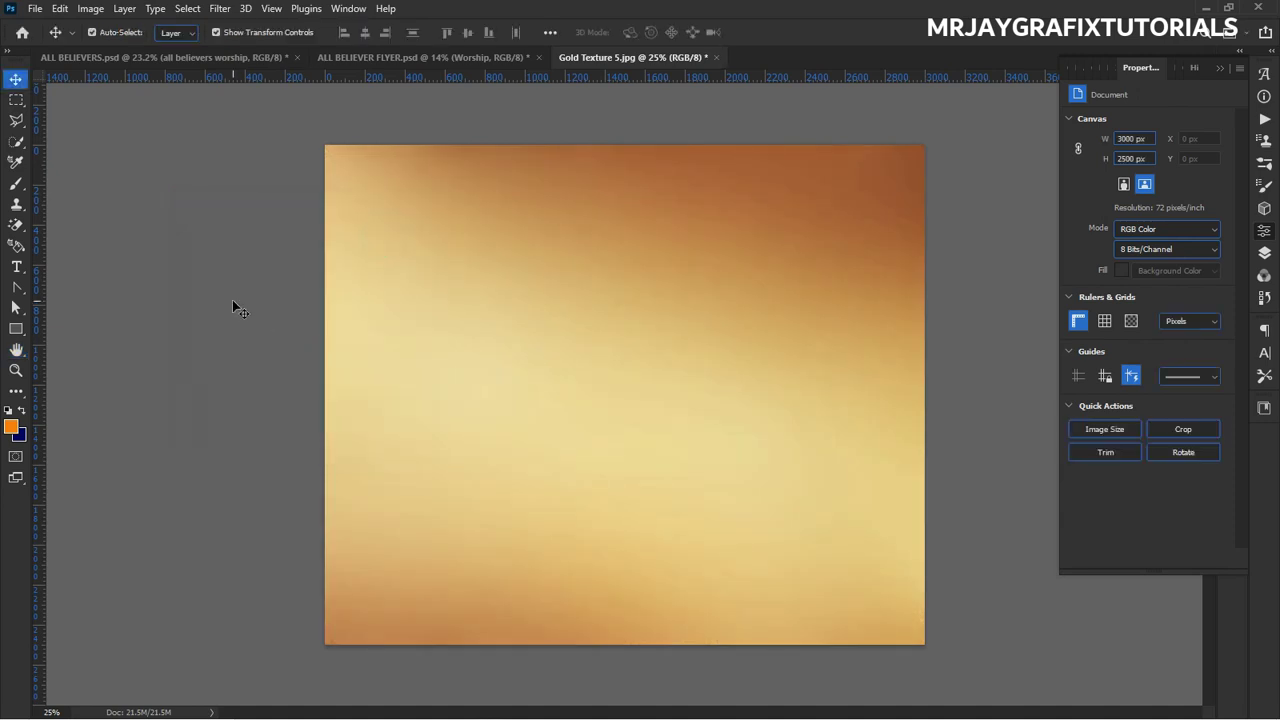
Copy the blurred gold texture into ALL BELIEVER FLYER.psd over the "Worship" heading and clip it to the heading.
click(243, 58)
click(366, 57)
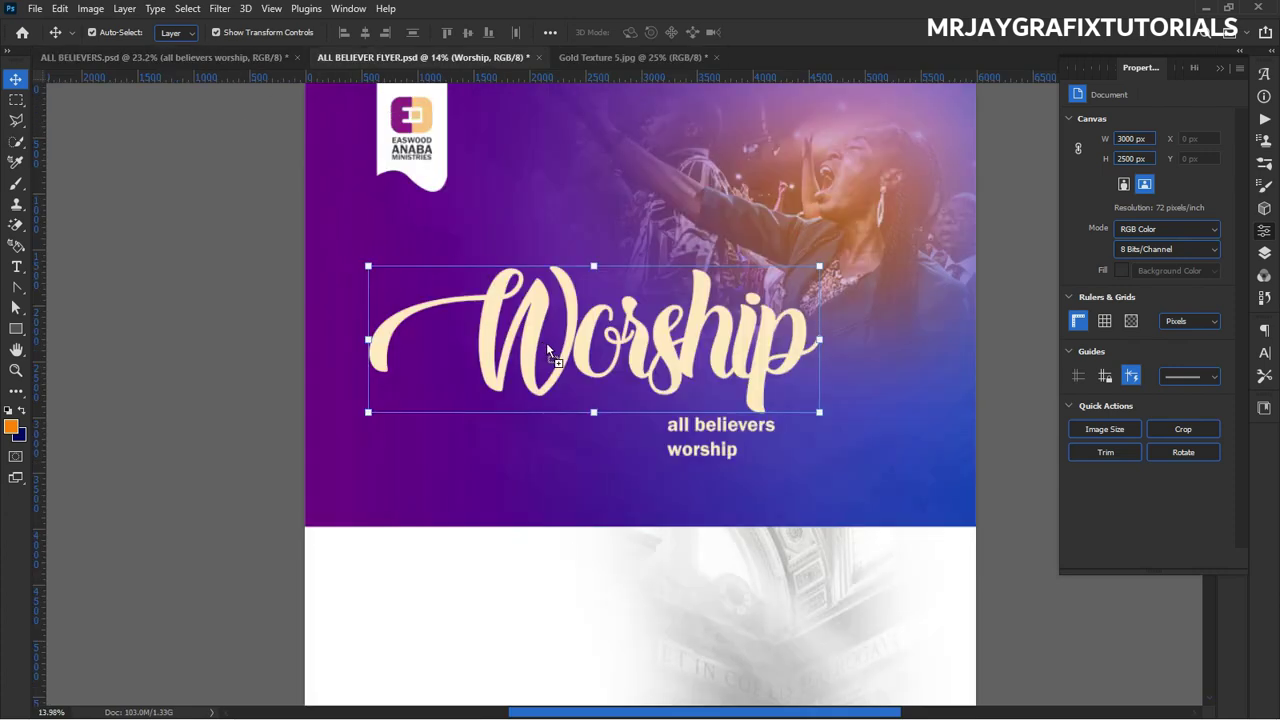
key(ctrl+v)
drag(545, 343, 600, 345)
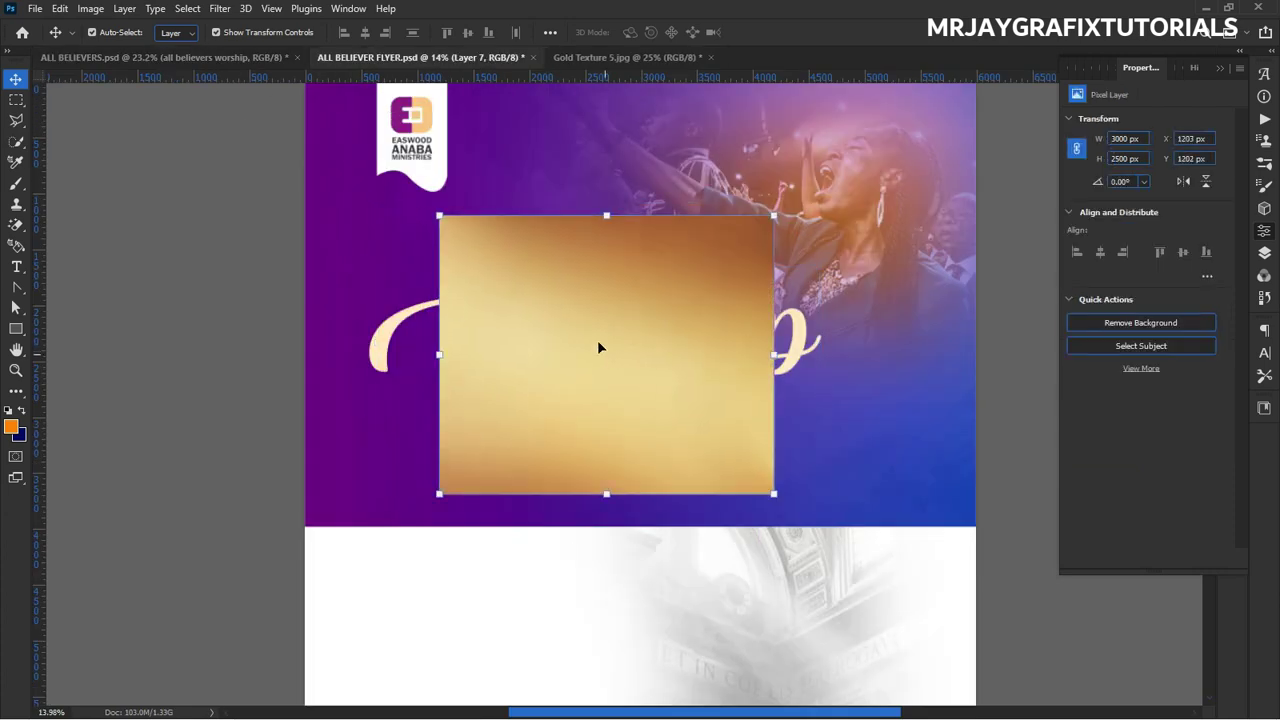
click(1264, 253)
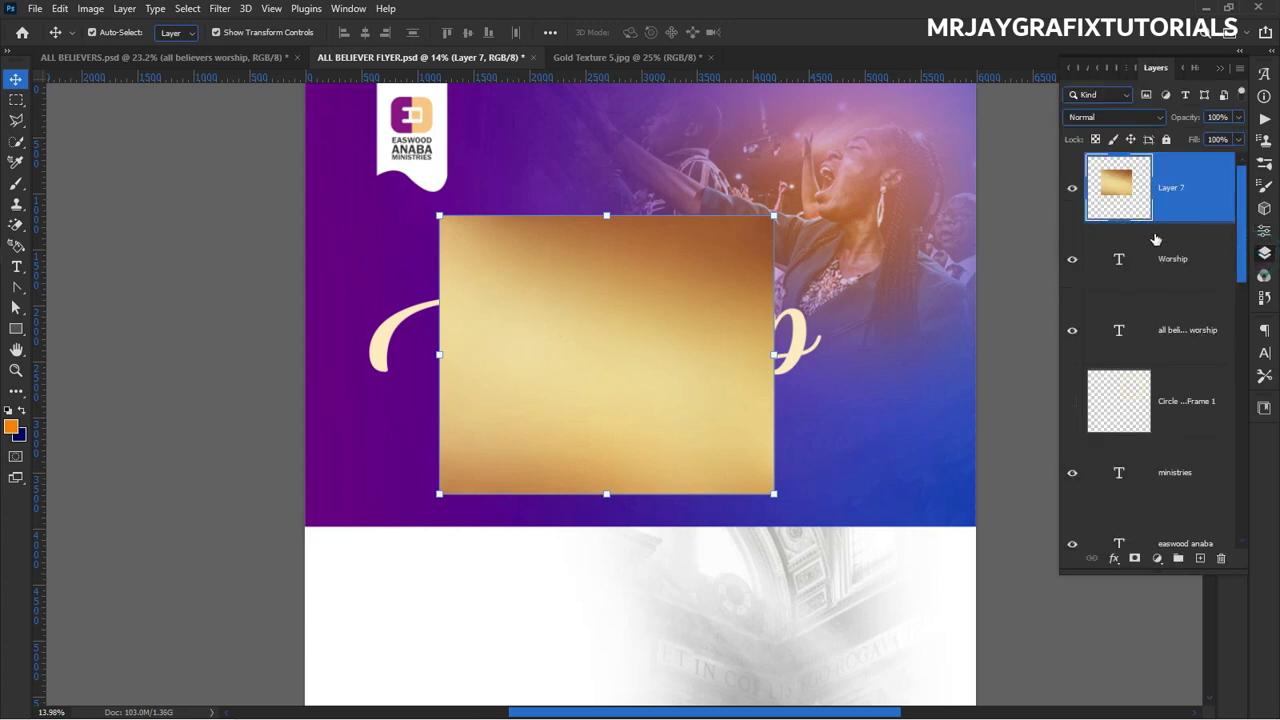
right_click(1202, 198)
click(1032, 352)
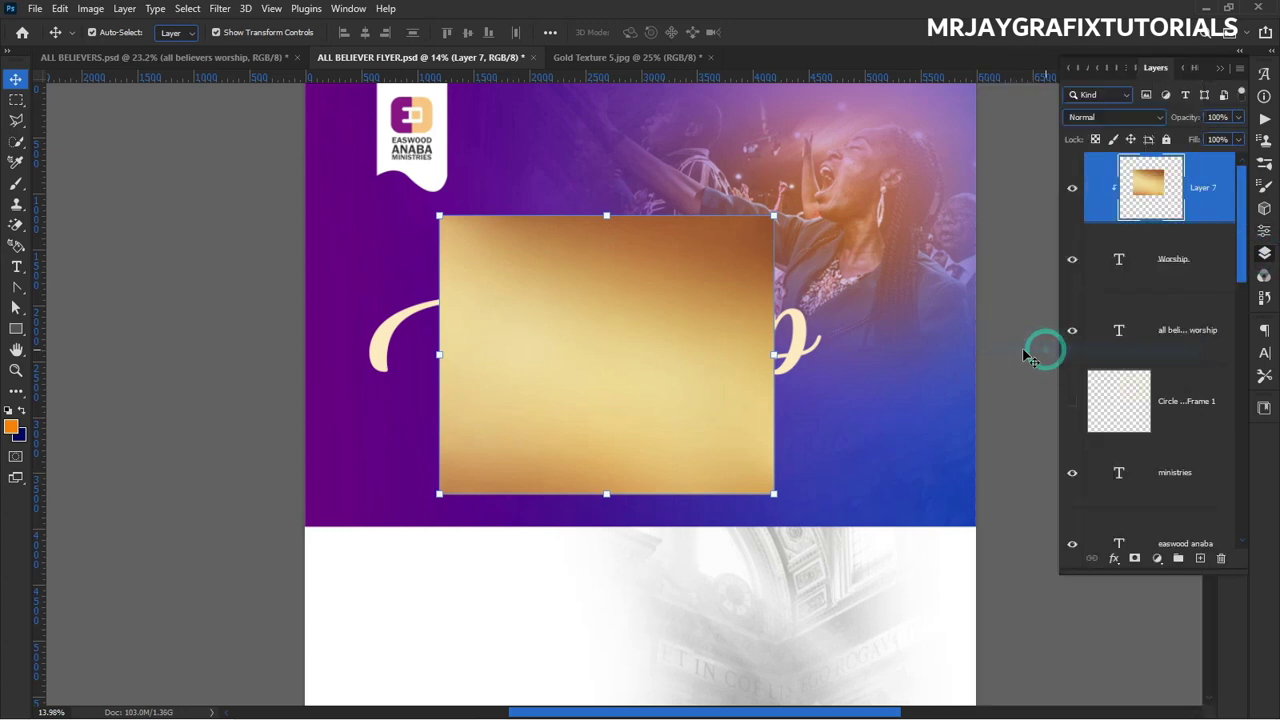
Scale the clipped gold texture to about 157%, rotate it about 24.5°, and position it to cover the whole "Worship" heading.
drag(773, 356, 847, 360)
drag(438, 374, 321, 372)
drag(225, 455, 189, 285)
drag(506, 372, 466, 392)
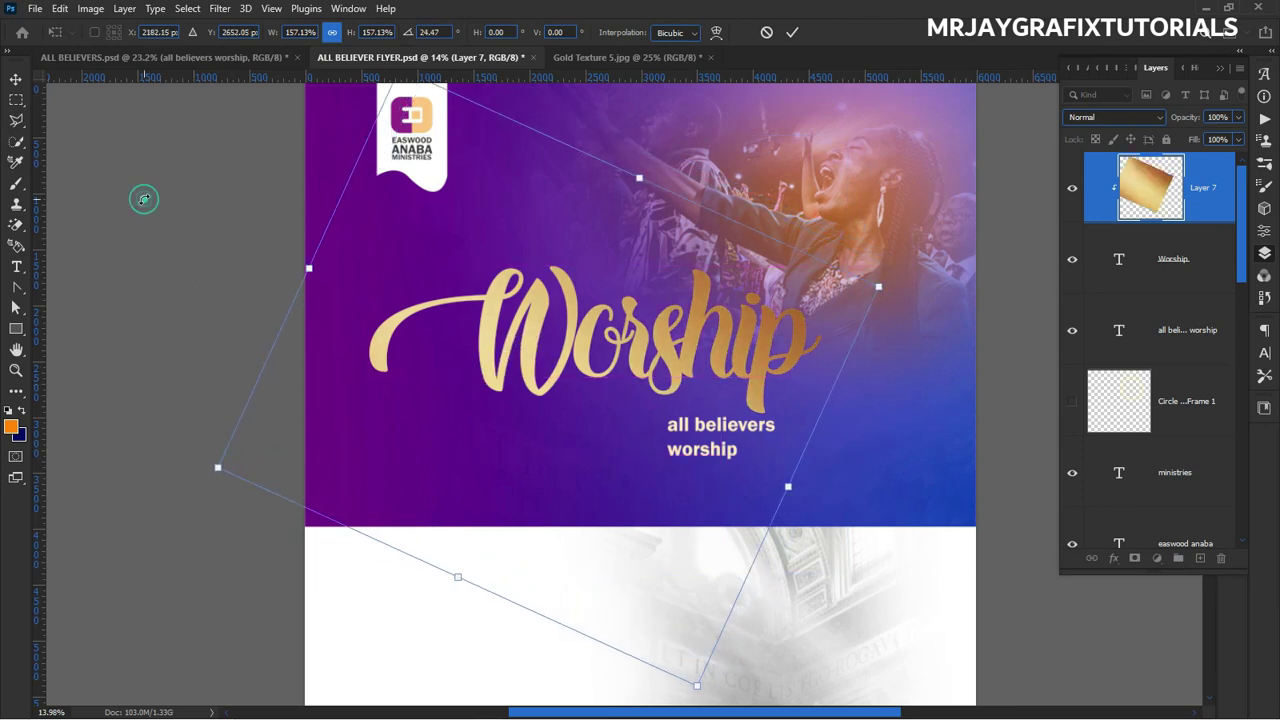
click(791, 32)
key(ctrl+t)
click(170, 215)
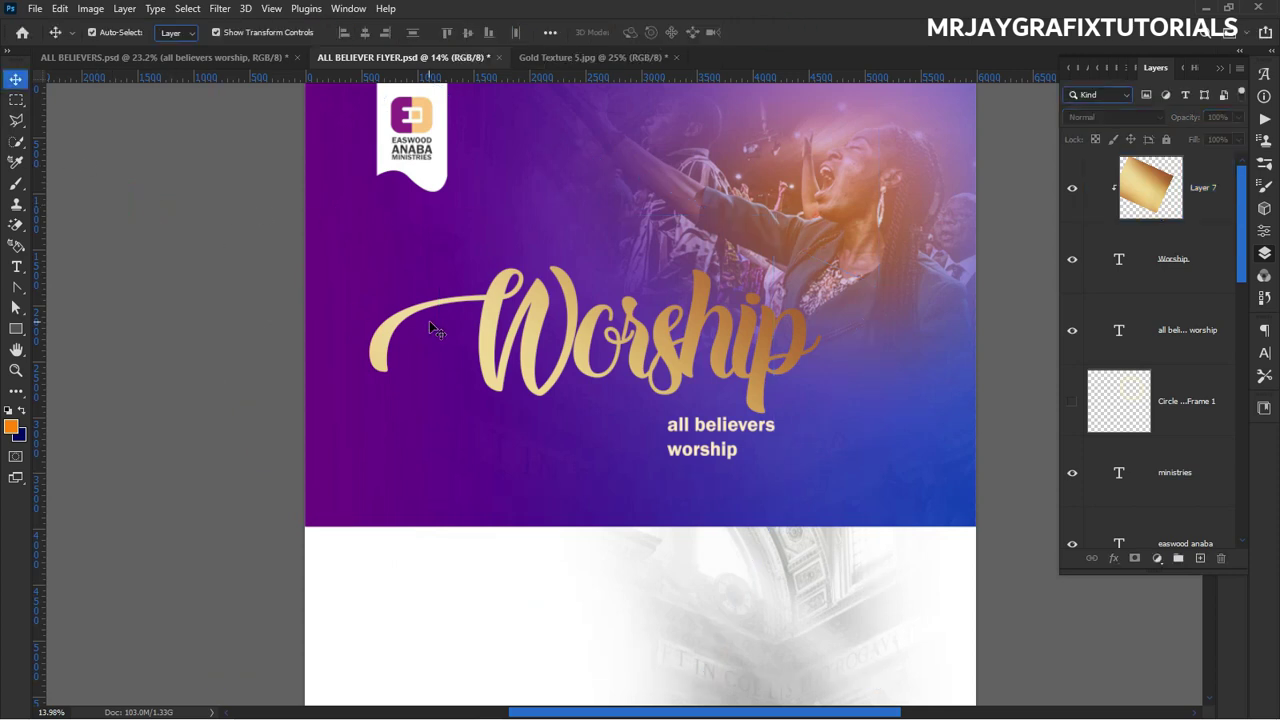
Compare the "Worship" heading with and without its gold texture and set the texture layer's blend mode to Vivid Light.
scroll(583, 350, up, 1)
scroll(583, 350, down, 3)
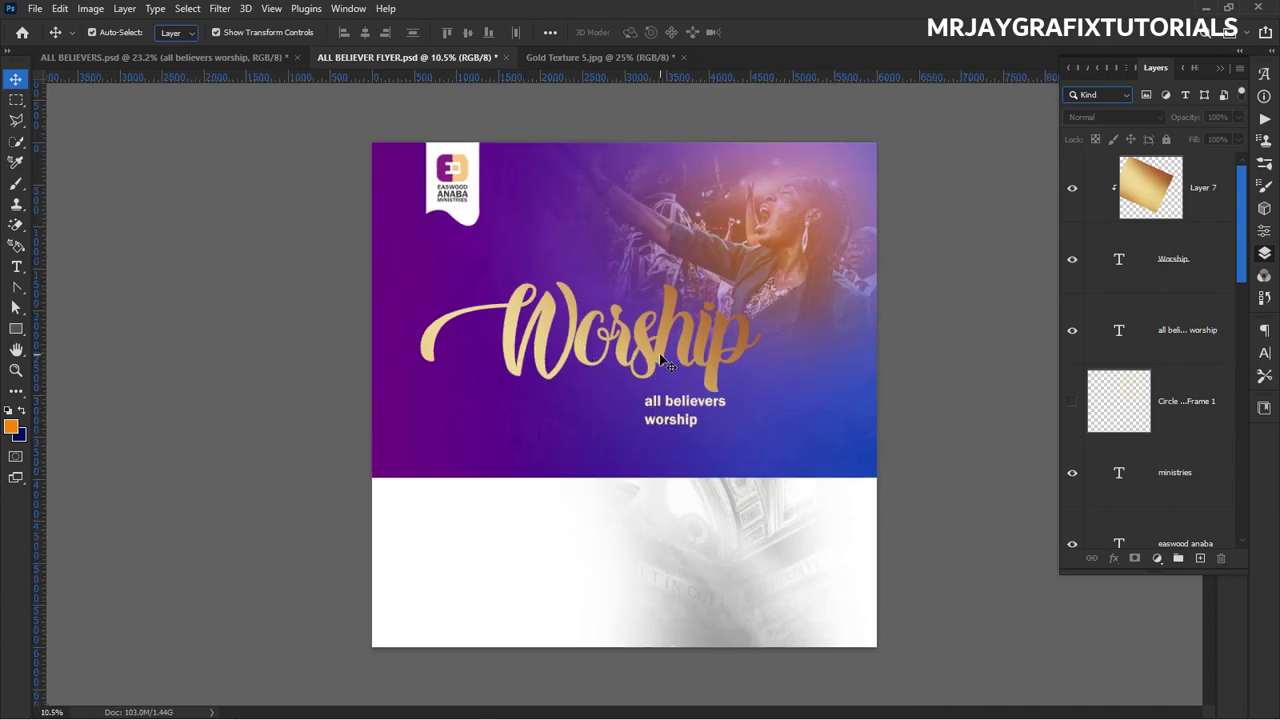
click(1071, 190)
click(1071, 190)
click(1199, 206)
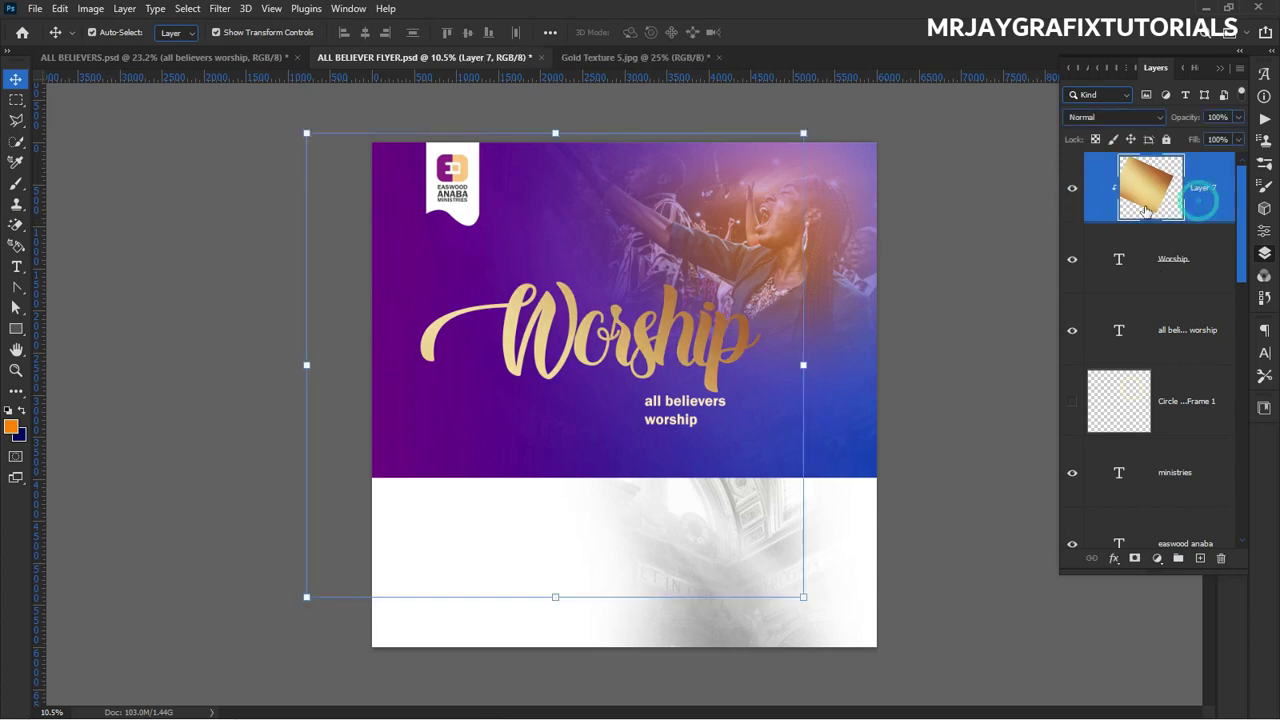
click(1135, 123)
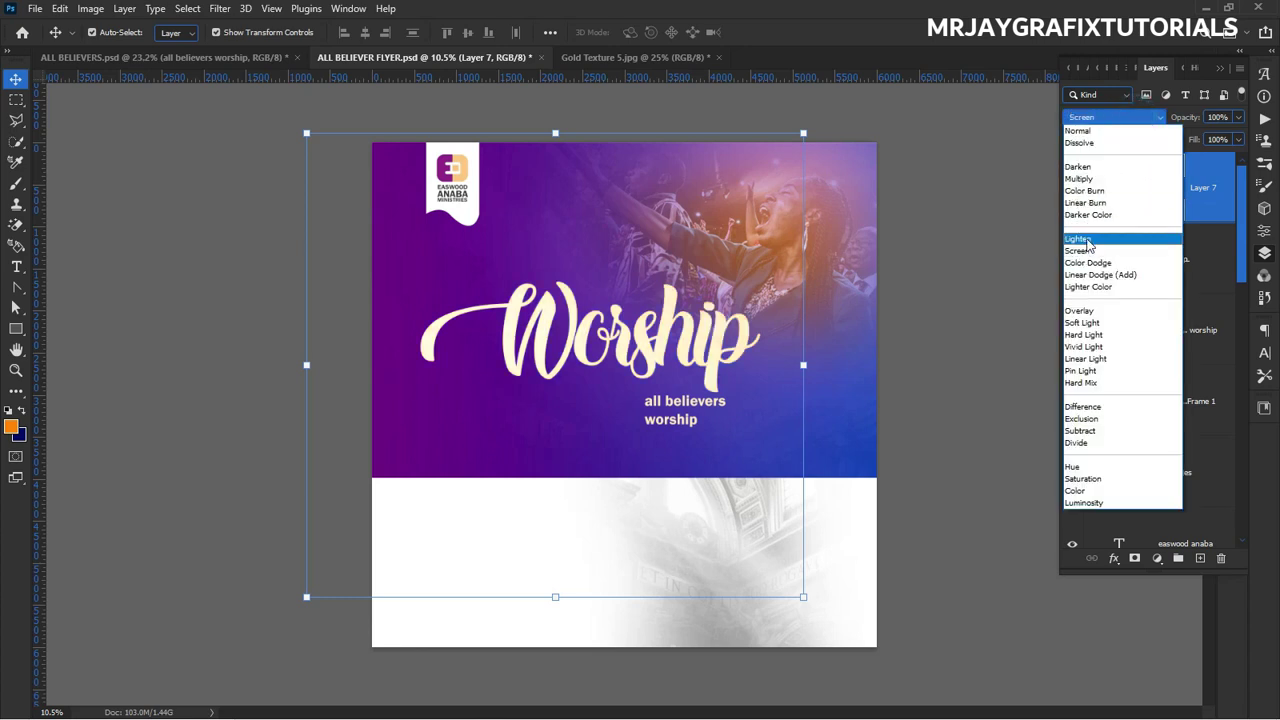
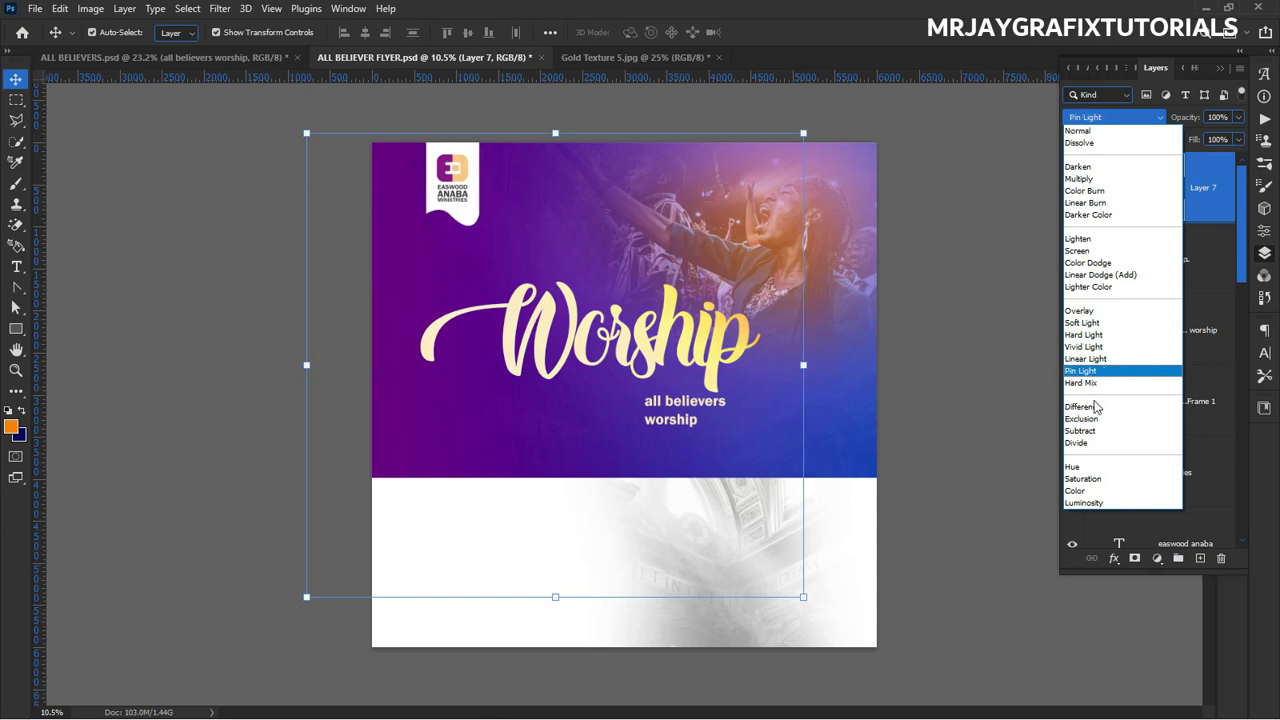
click(1087, 347)
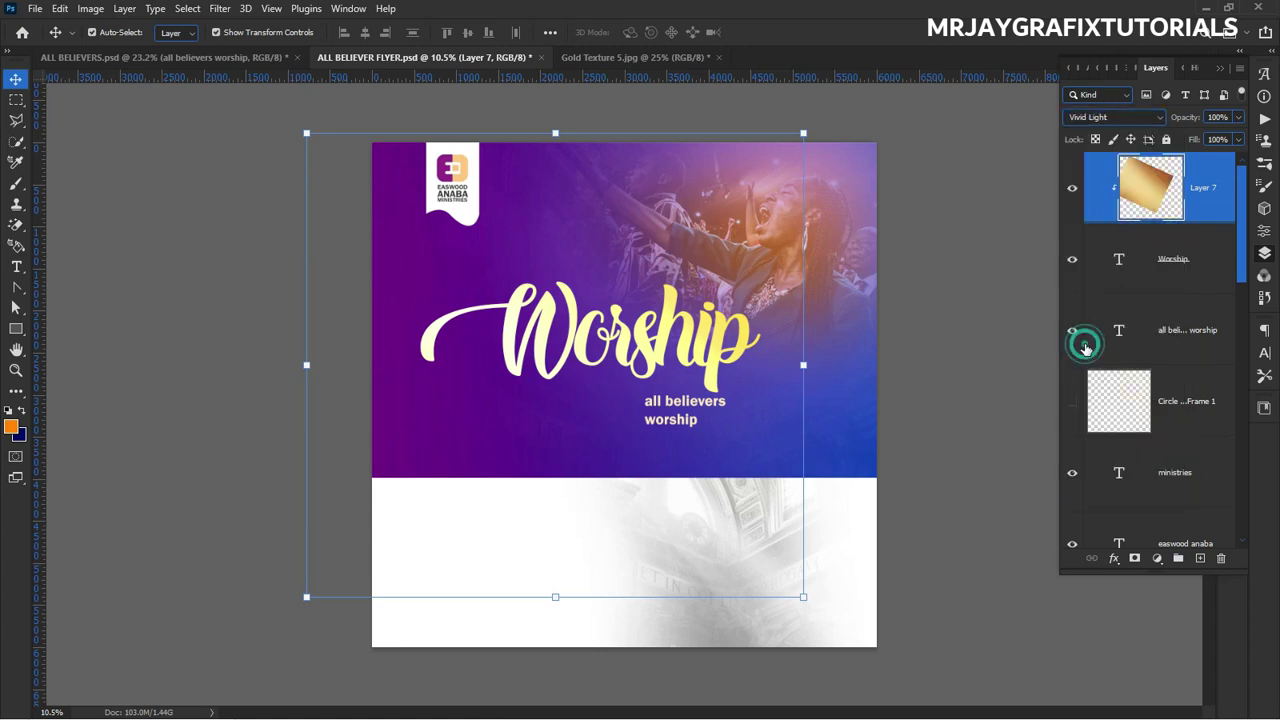
click(196, 236)
scroll(650, 350, up, 3)
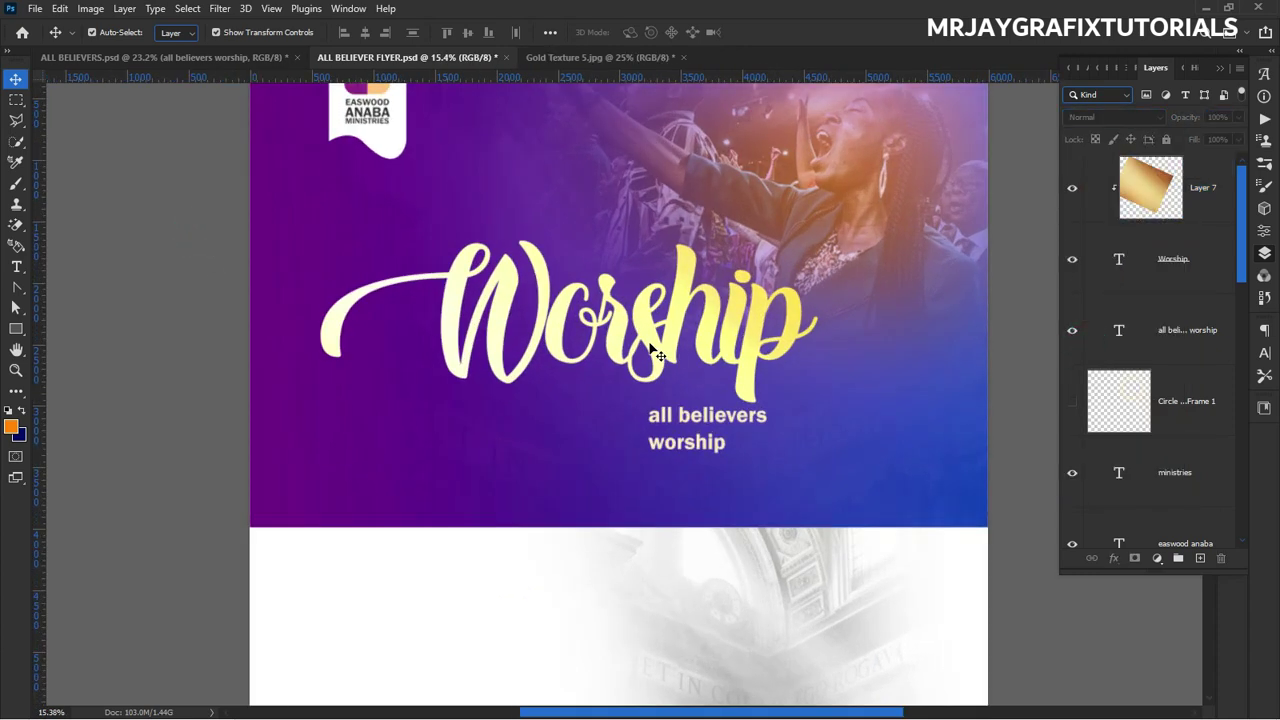
scroll(650, 350, down, 2)
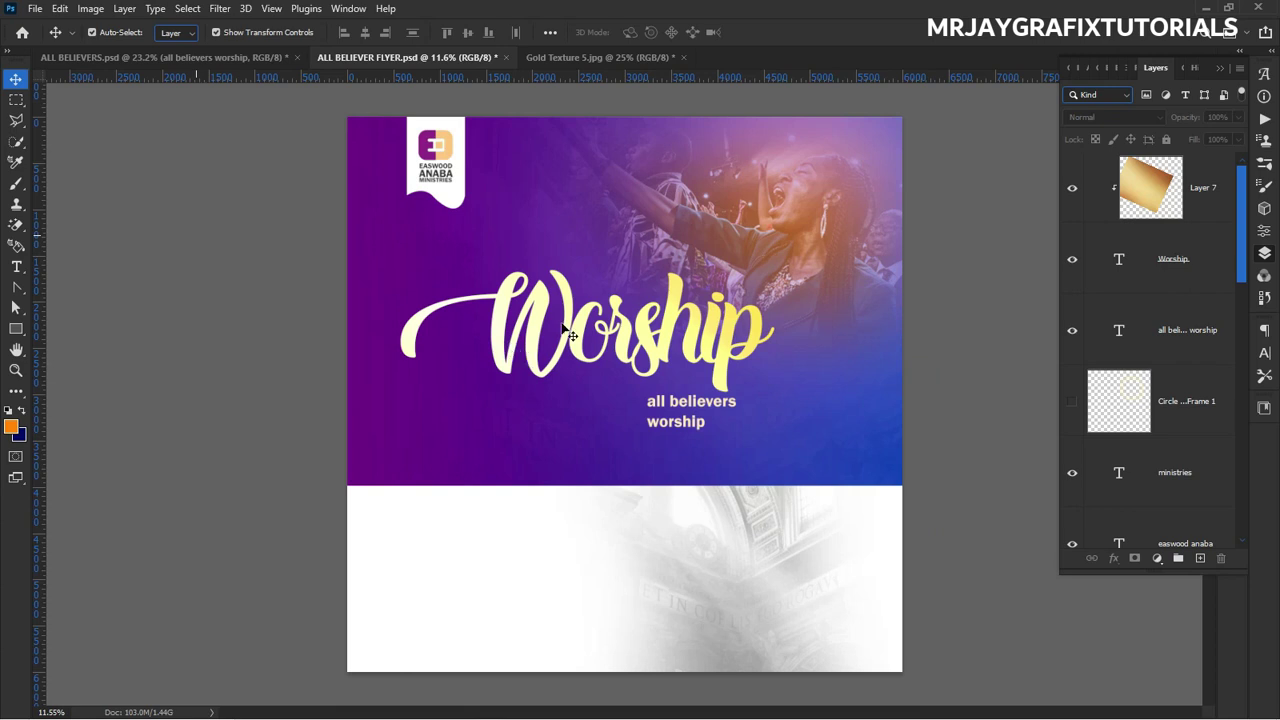
scroll(505, 270, up, 1)
scroll(485, 160, down, 2)
scroll(490, 102, up, 3)
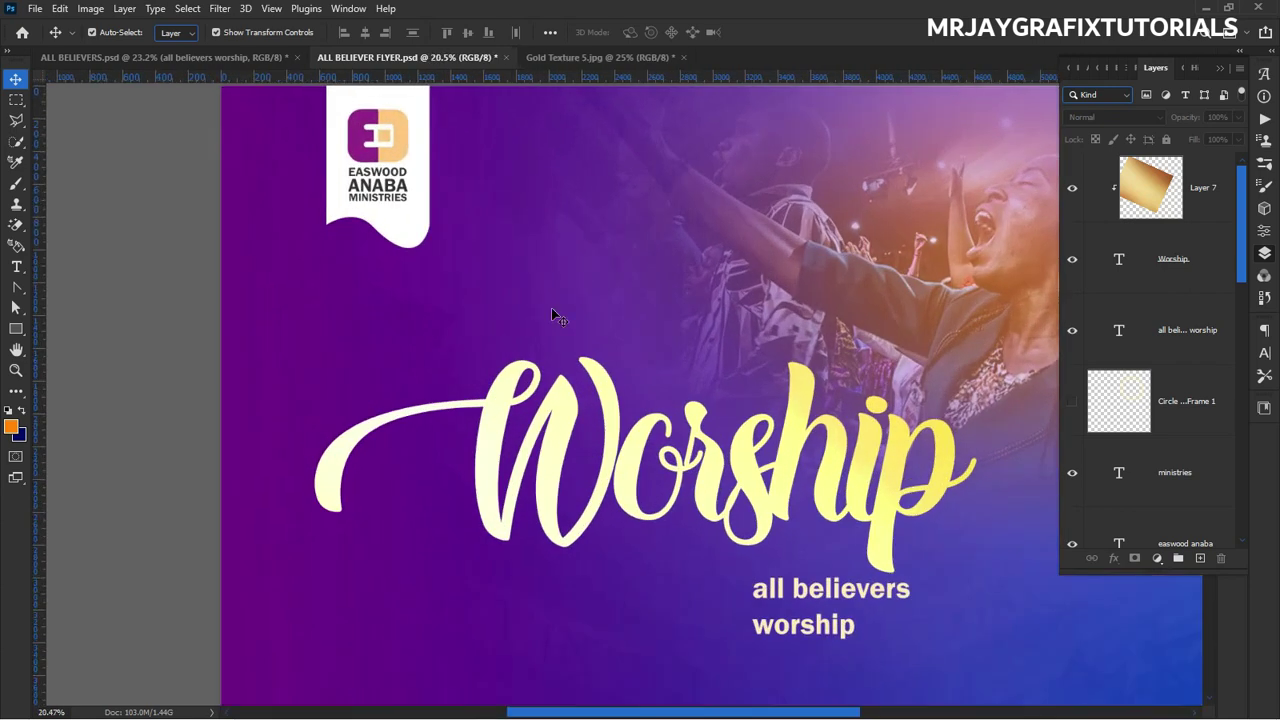
scroll(534, 163, down, 2)
Draw an orange rounded rectangle about 1155 × 184 px and place it just above the "W" and "o" of the "Worship" heading.
scroll(514, 123, up, 3)
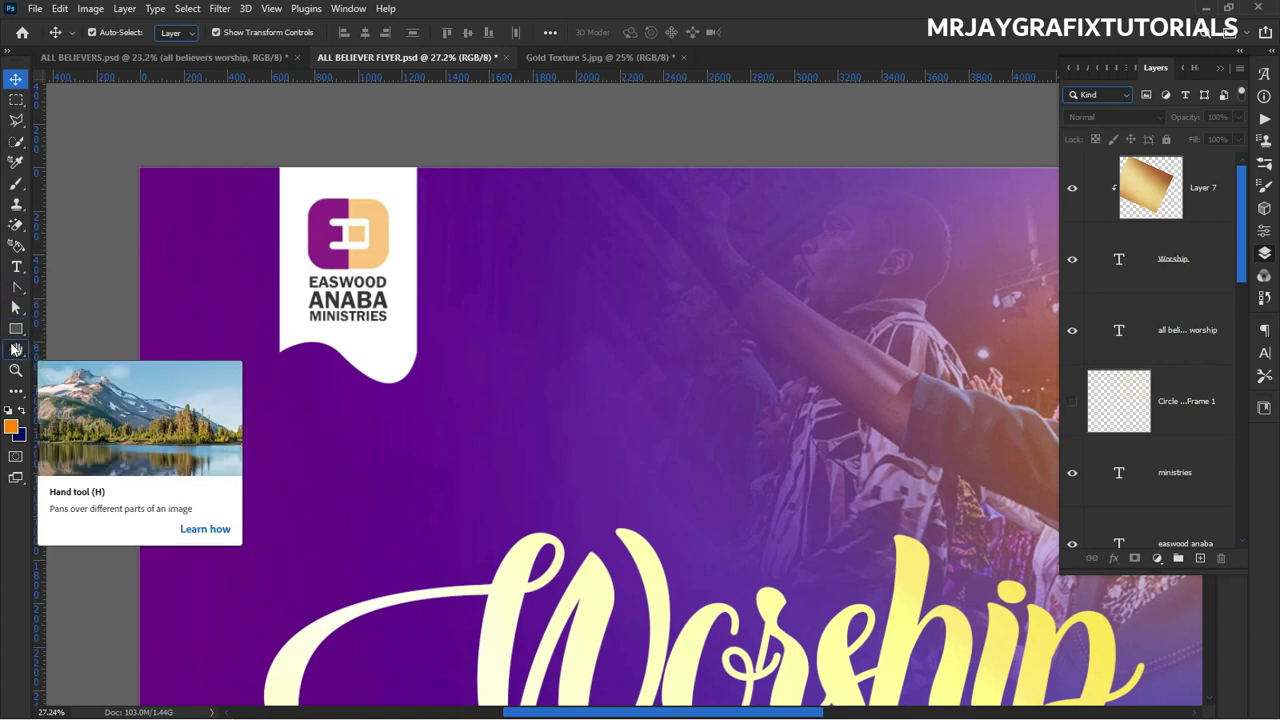
click(16, 329)
click(16, 329)
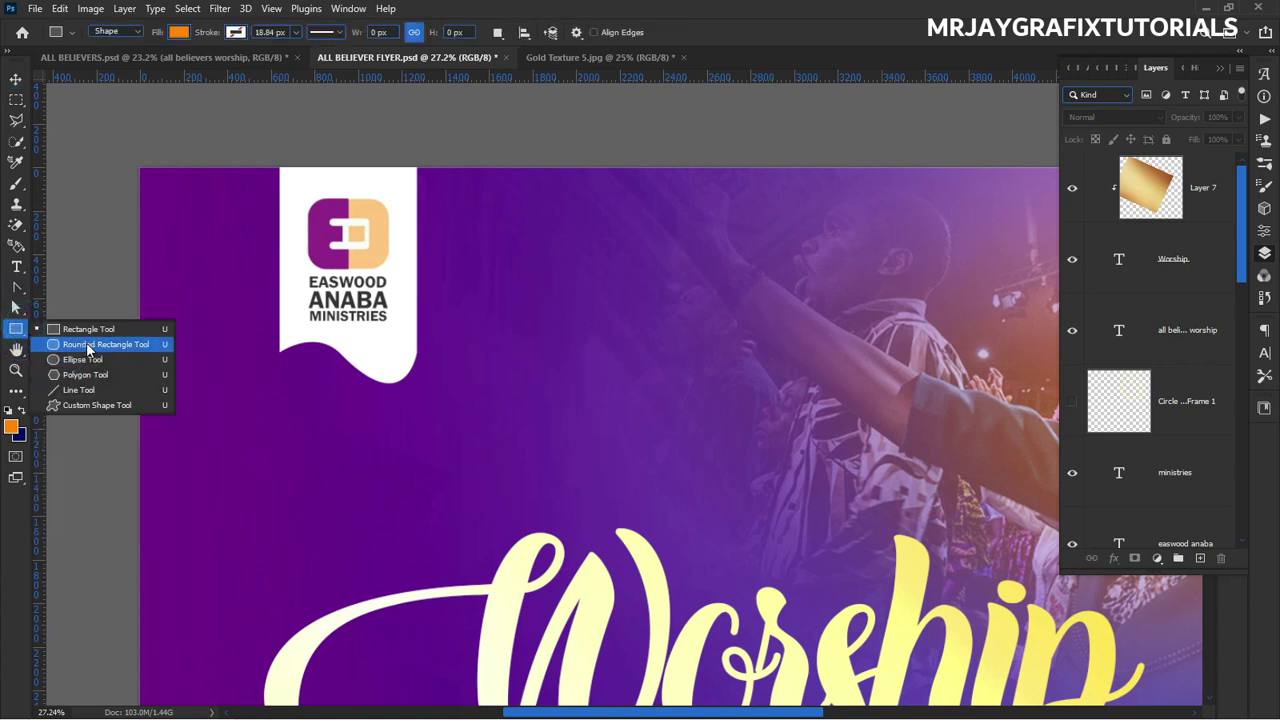
click(88, 344)
drag(534, 377, 540, 378)
drag(629, 401, 790, 420)
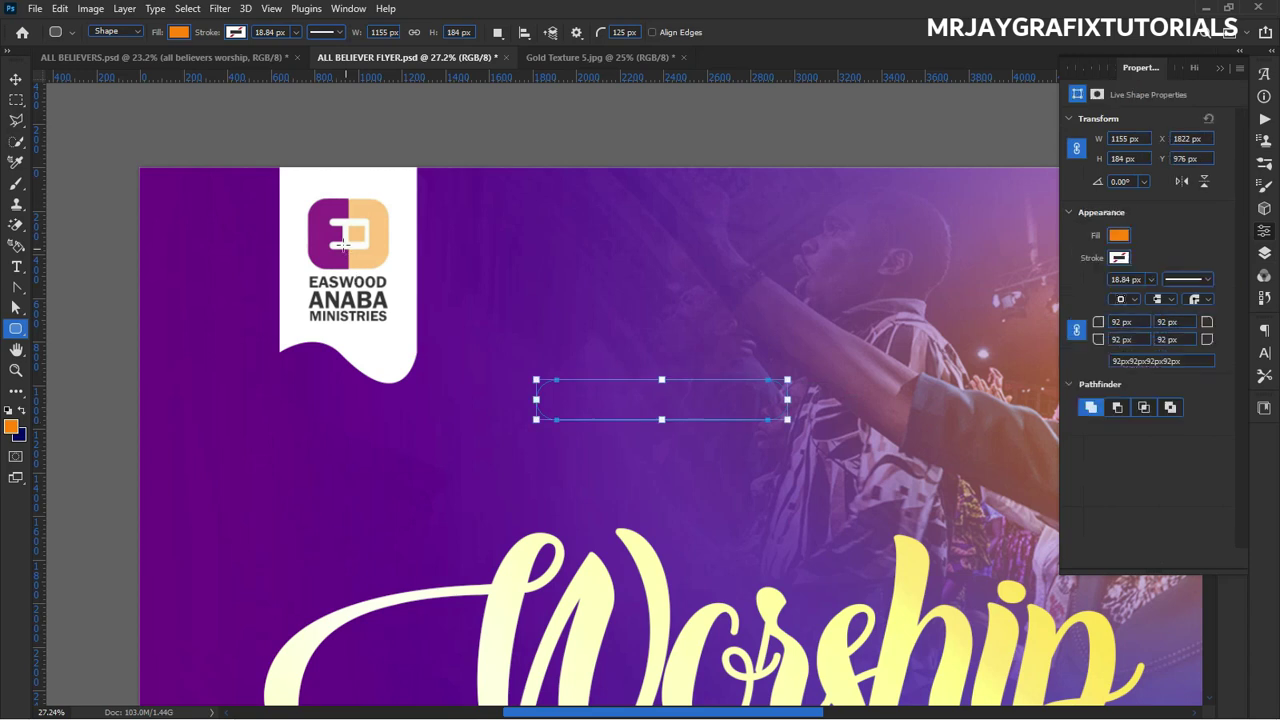
scroll(294, 213, down, 2)
click(16, 78)
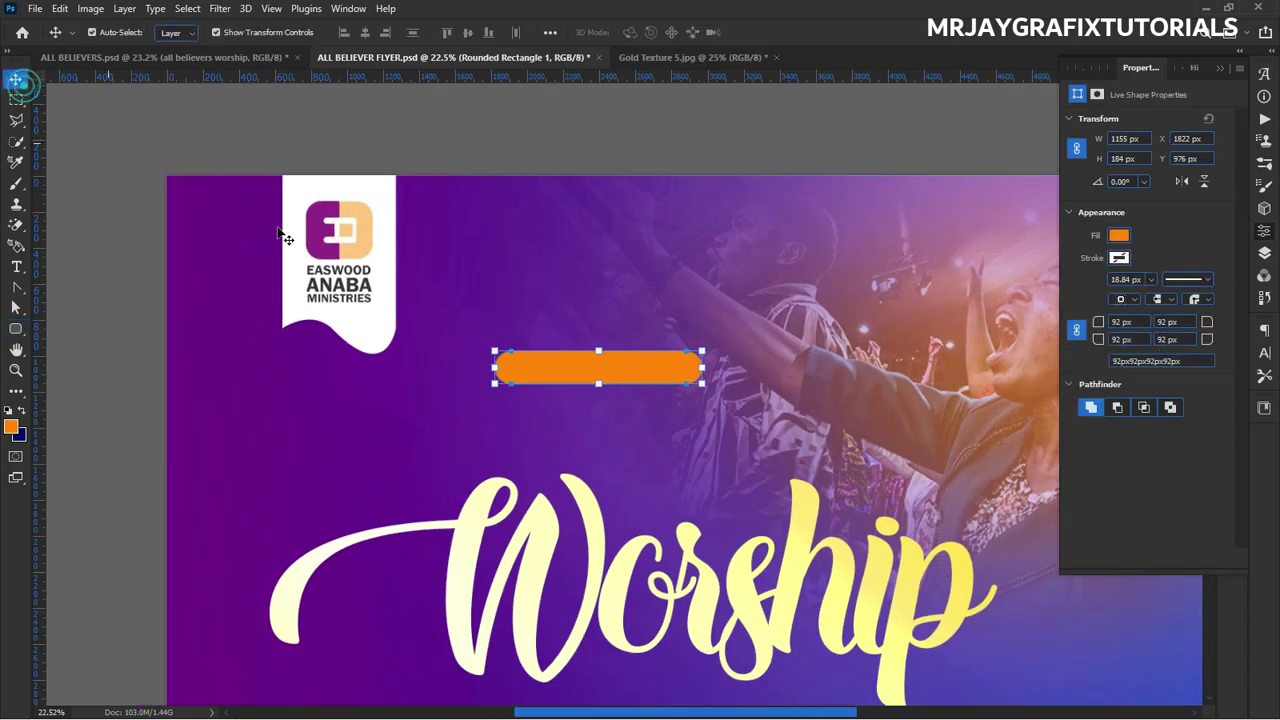
drag(523, 366, 518, 423)
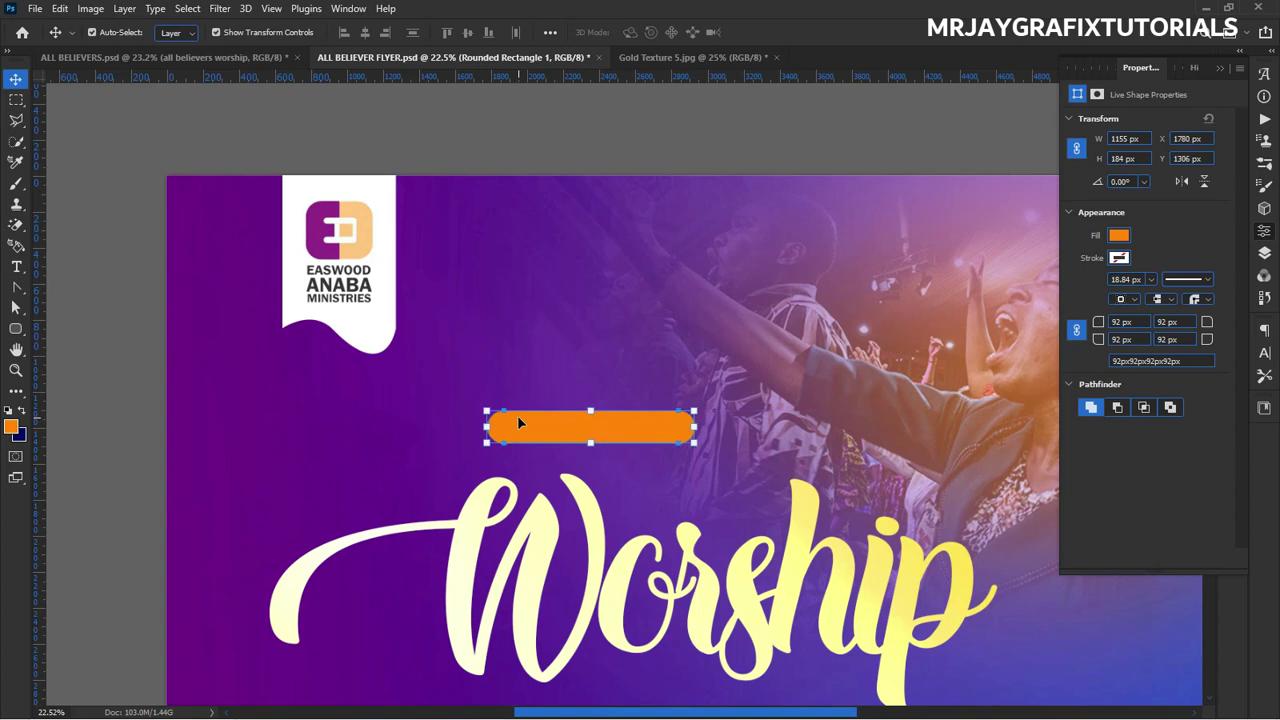
Remove the rounded rectangle's fill and give it a white stroke.
click(1118, 237)
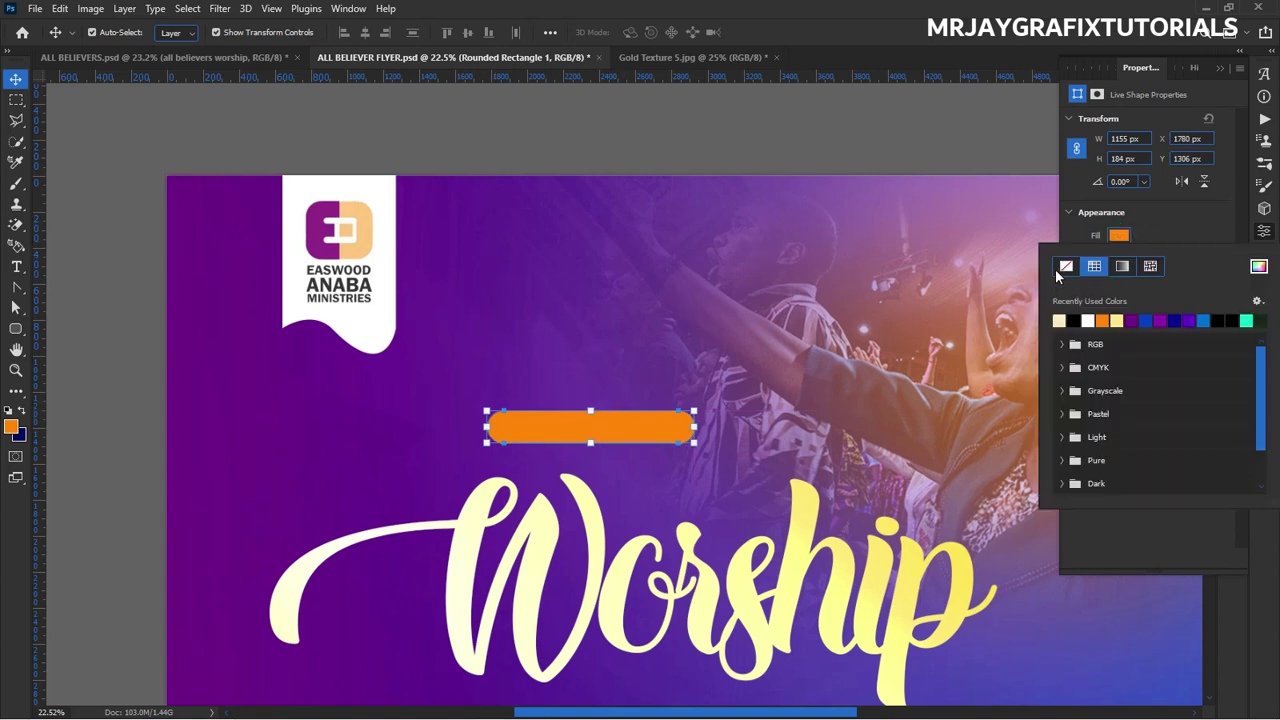
click(1065, 266)
click(1118, 236)
click(1118, 258)
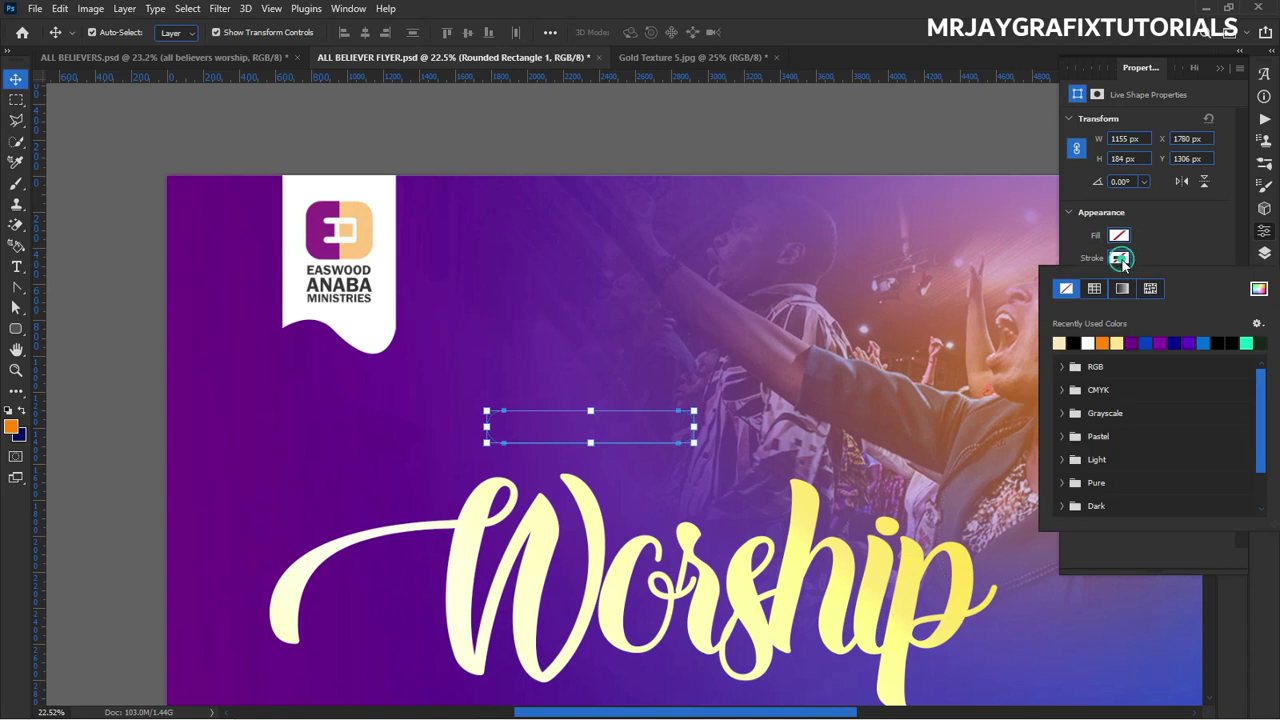
click(1088, 341)
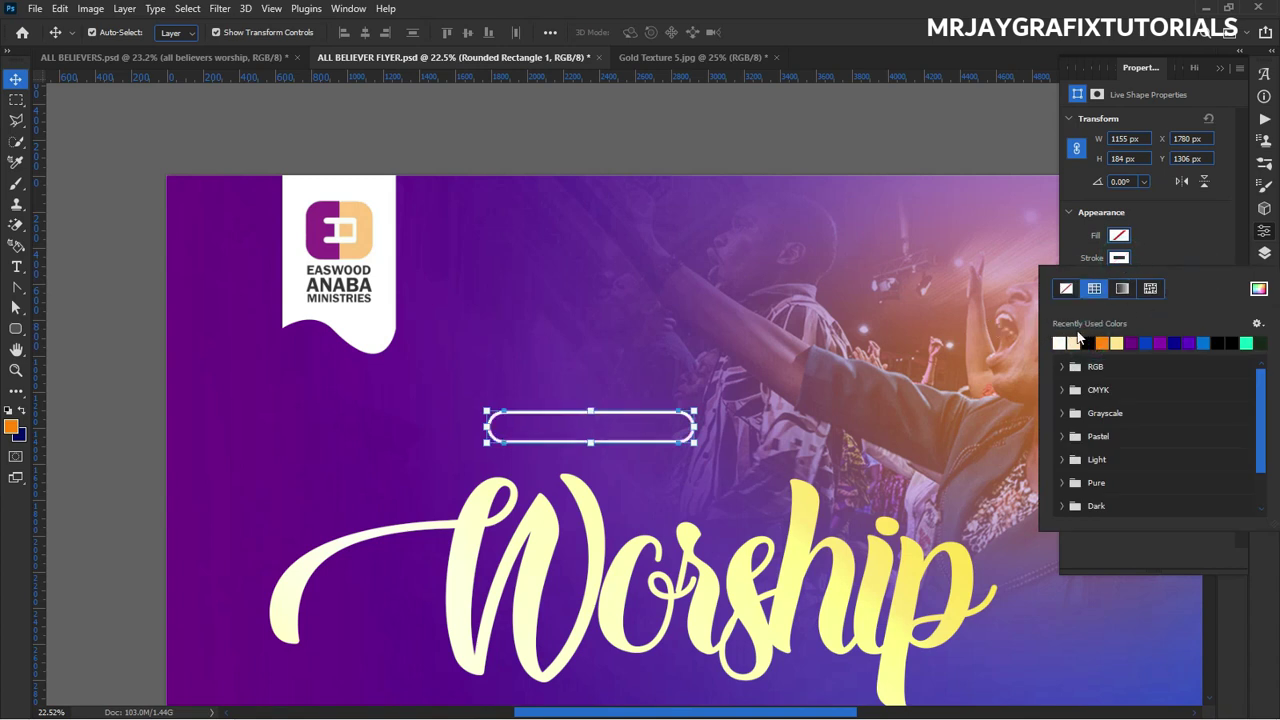
click(1201, 256)
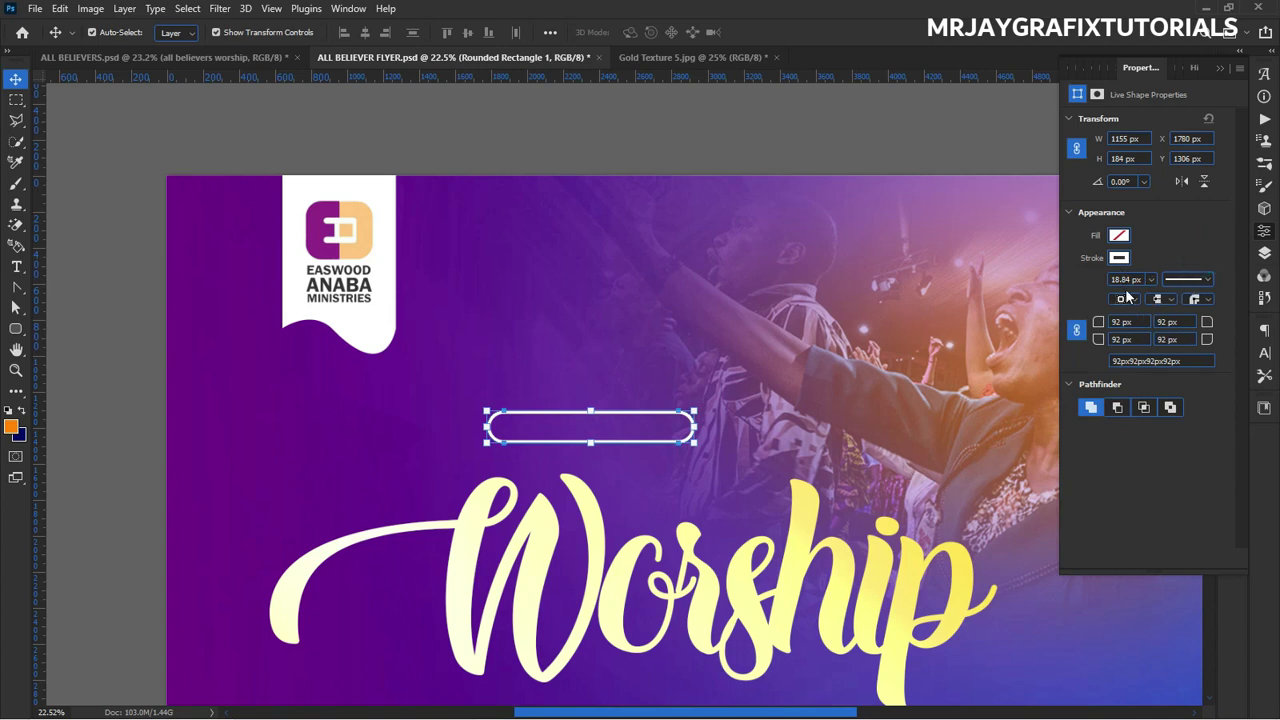
Reduce the rounded rectangle's stroke width to 10.14 px and deselect it to check the outline on the flyer.
click(1151, 281)
drag(1149, 299, 1146, 300)
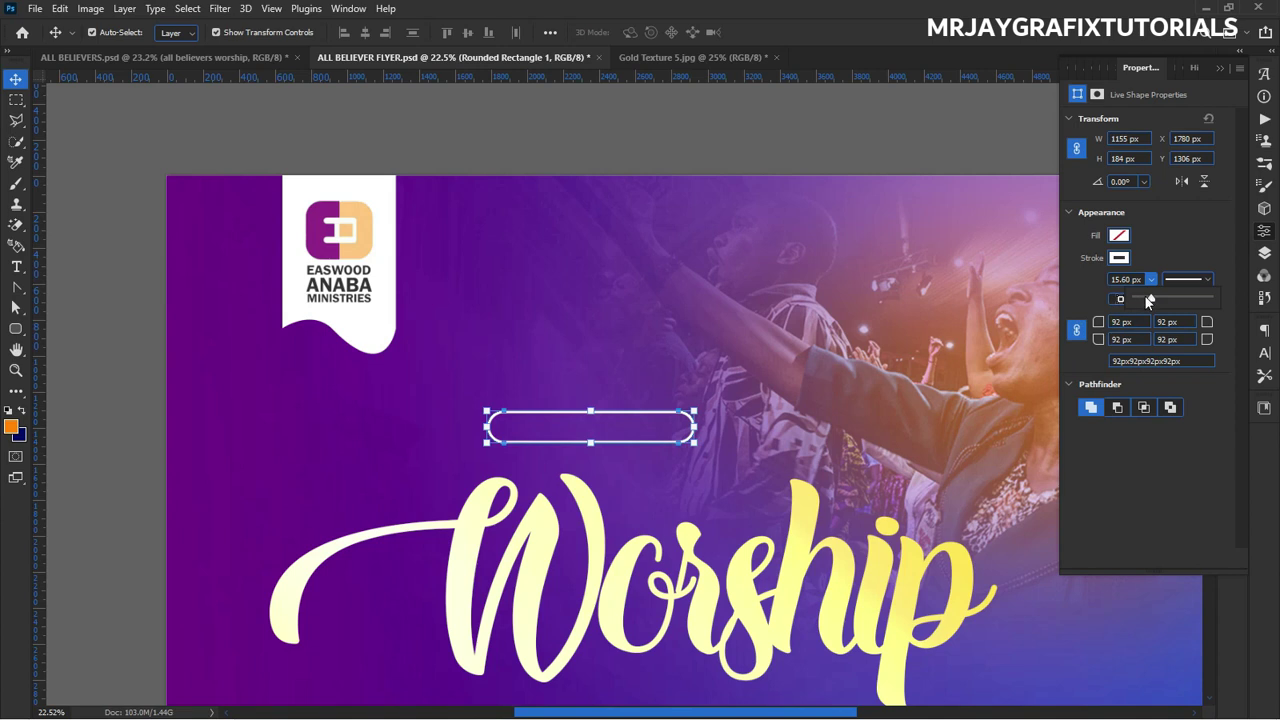
mouse_move(1151, 300)
mouse_down()
mouse_move(1143, 289)
mouse_move(1151, 305)
mouse_up()
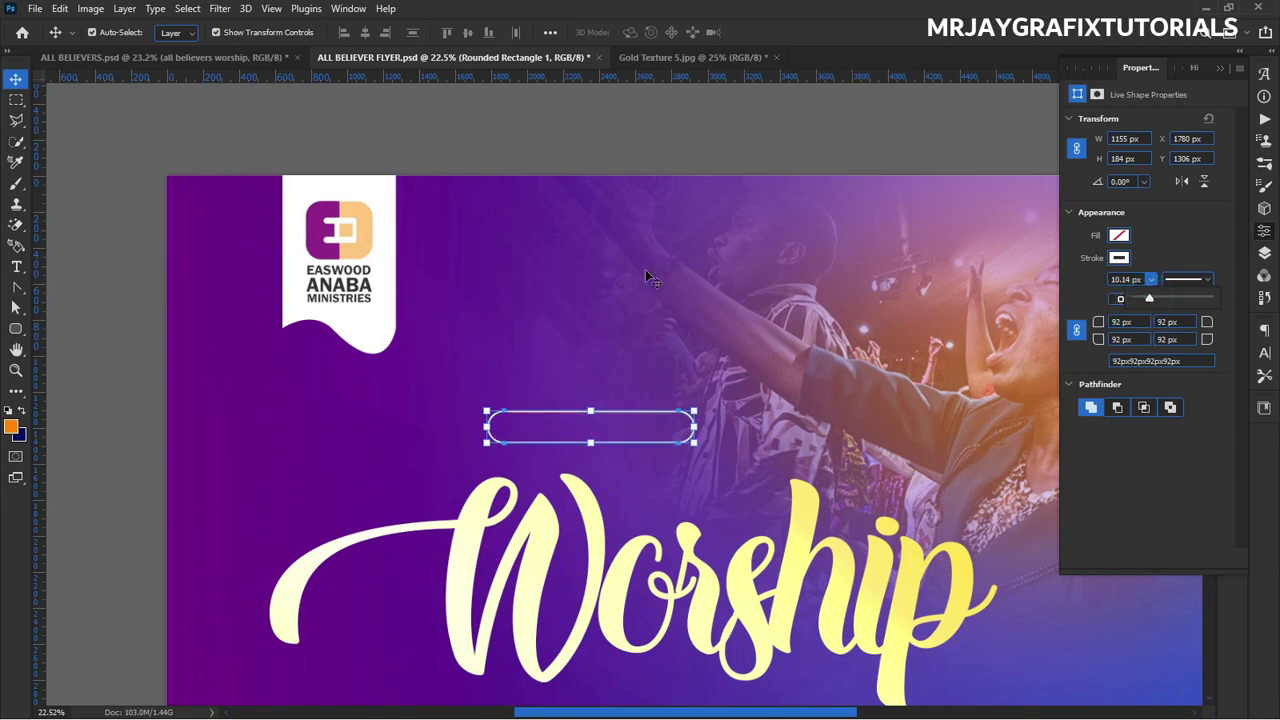
click(443, 137)
scroll(409, 209, down, 3)
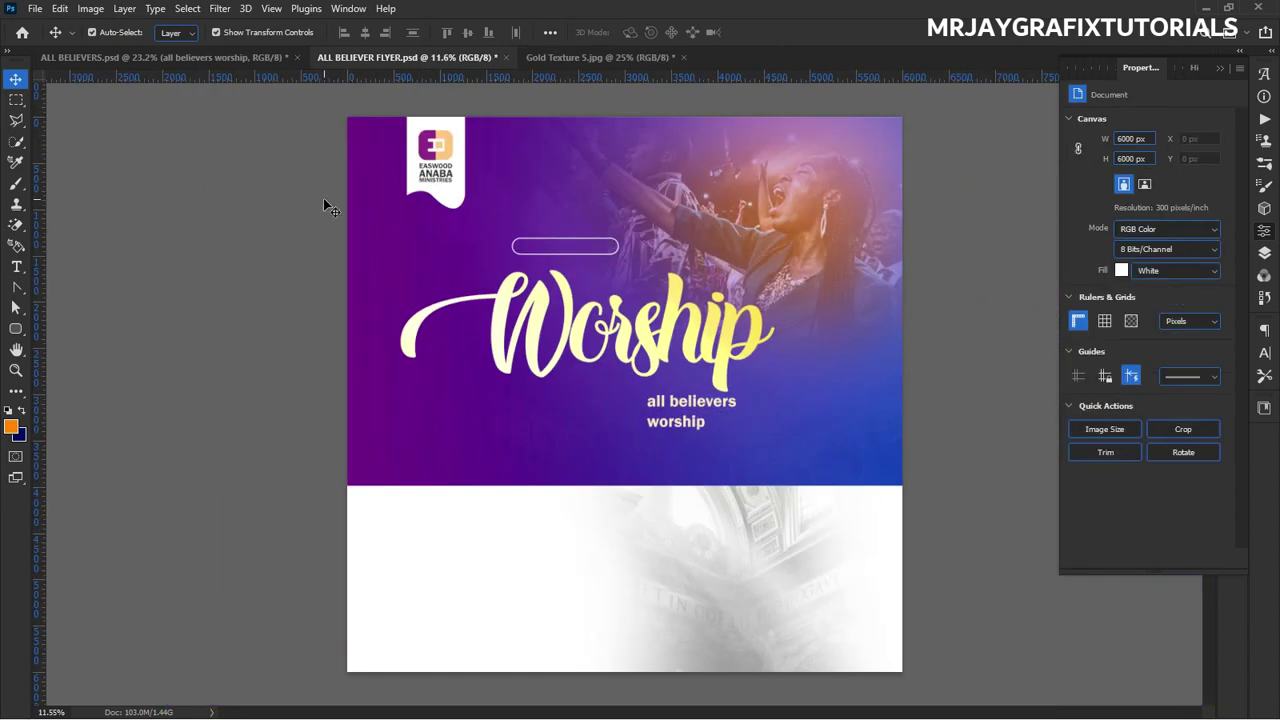
scroll(349, 214, up, 1)
scroll(561, 341, up, 8)
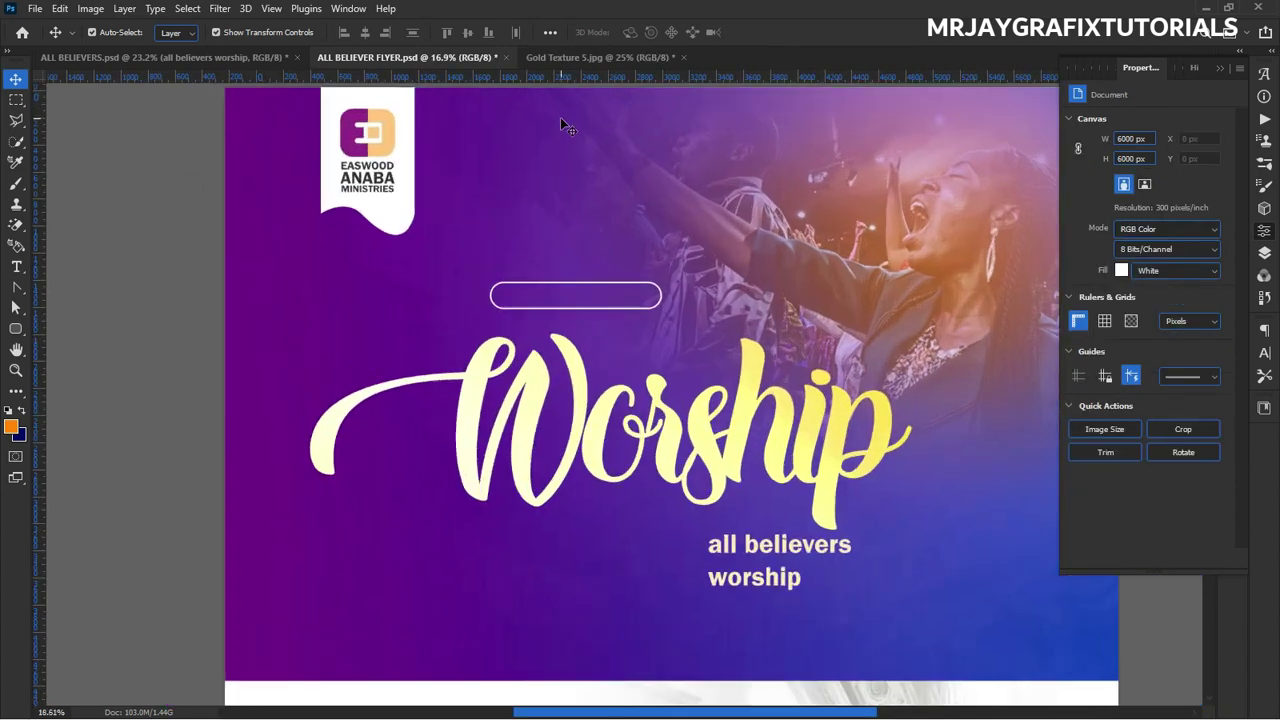
scroll(571, 352, up, 1)
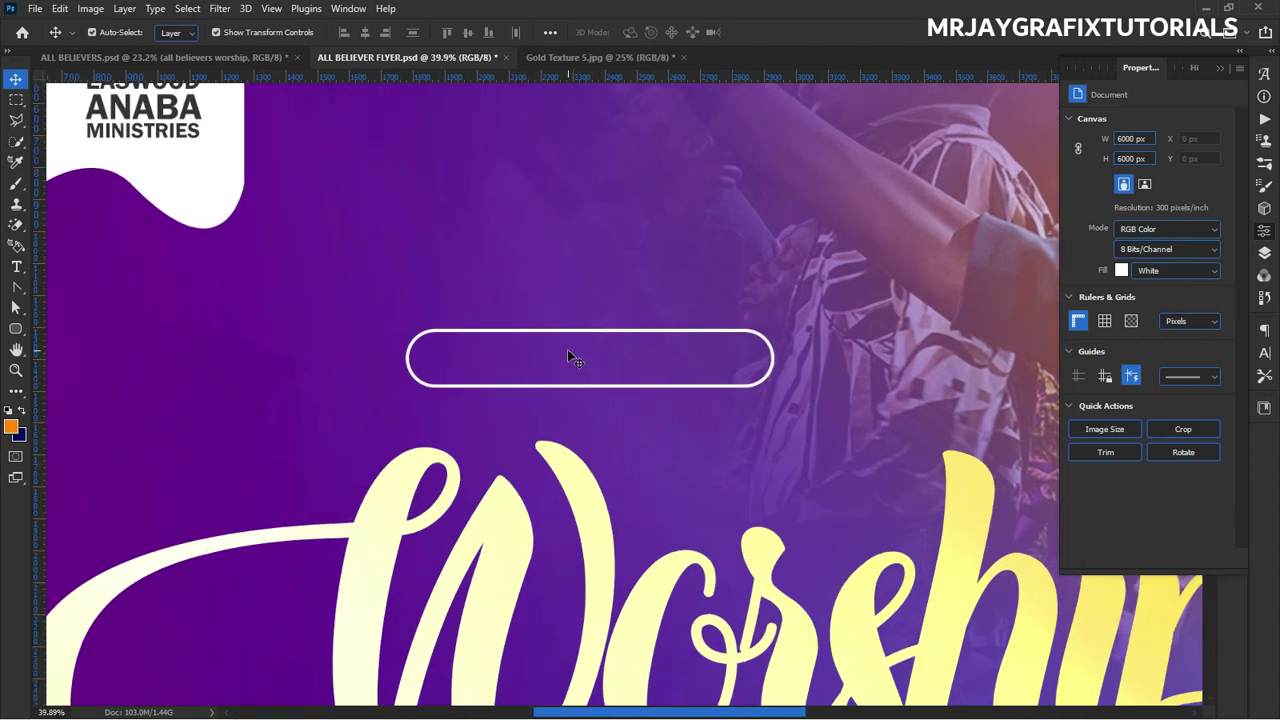
Add a new text line above the rounded rectangle and move its layer to the top of the layer stack.
click(566, 346)
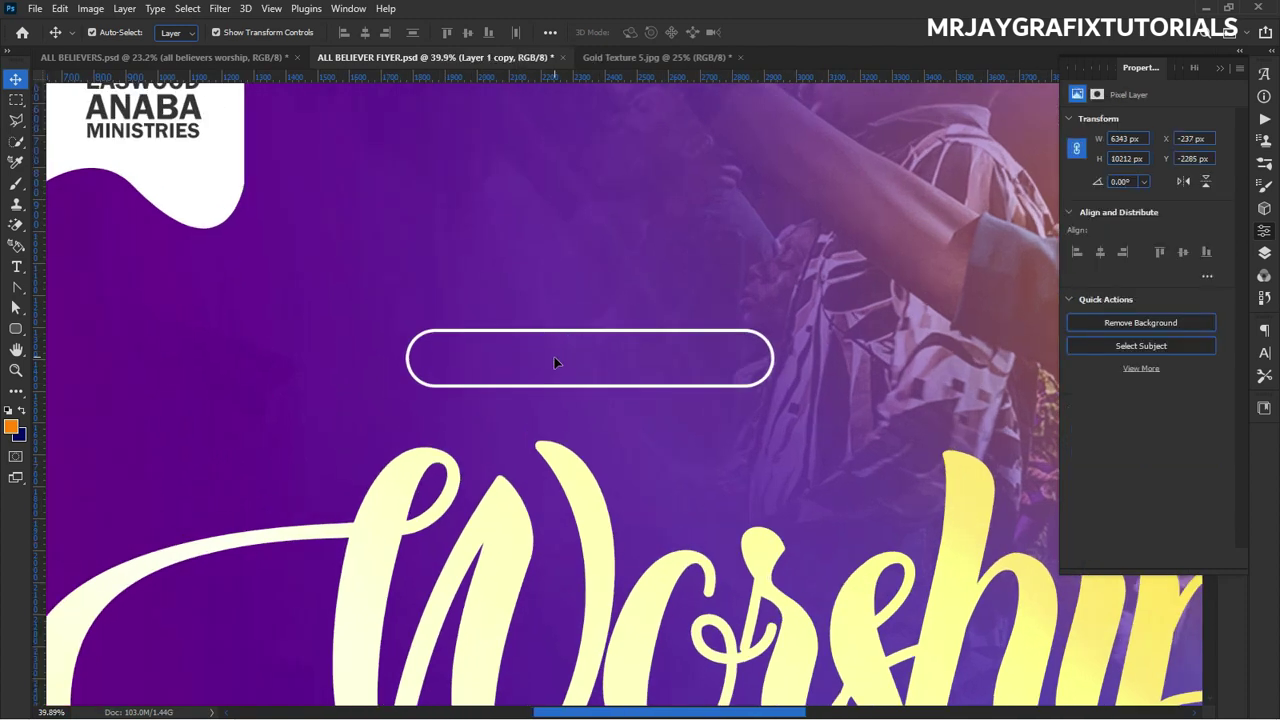
click(16, 266)
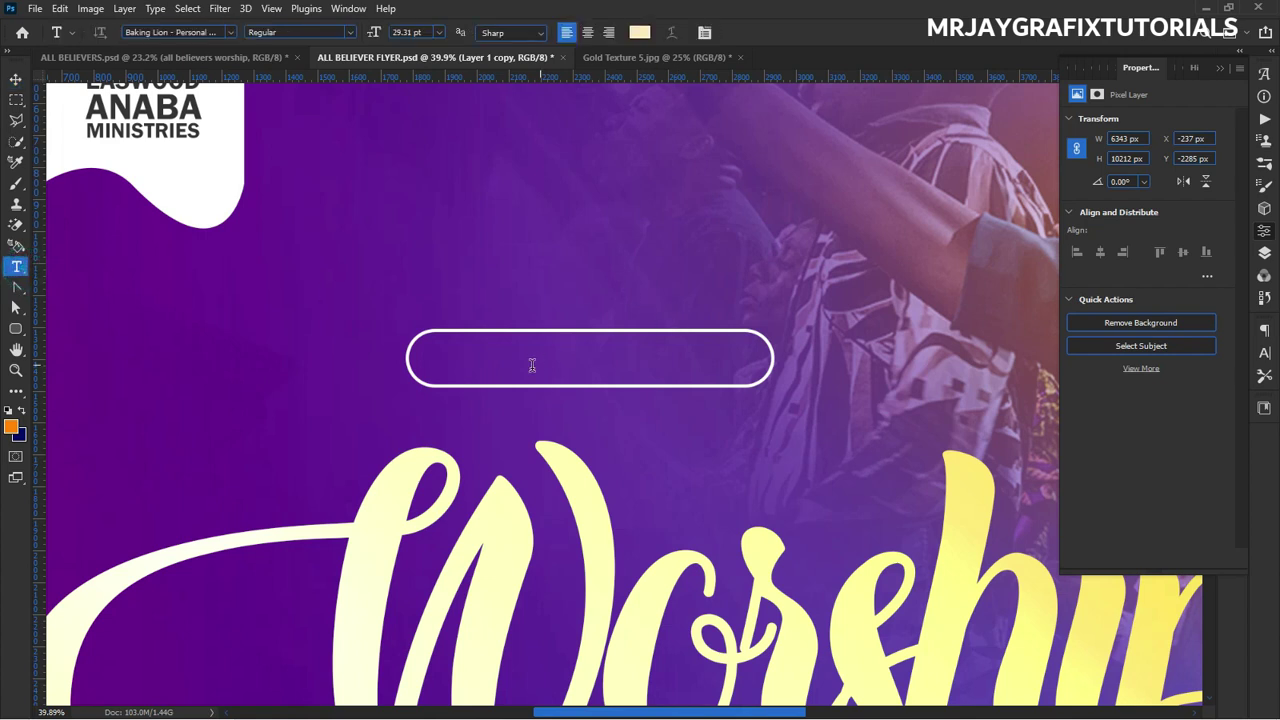
click(490, 369)
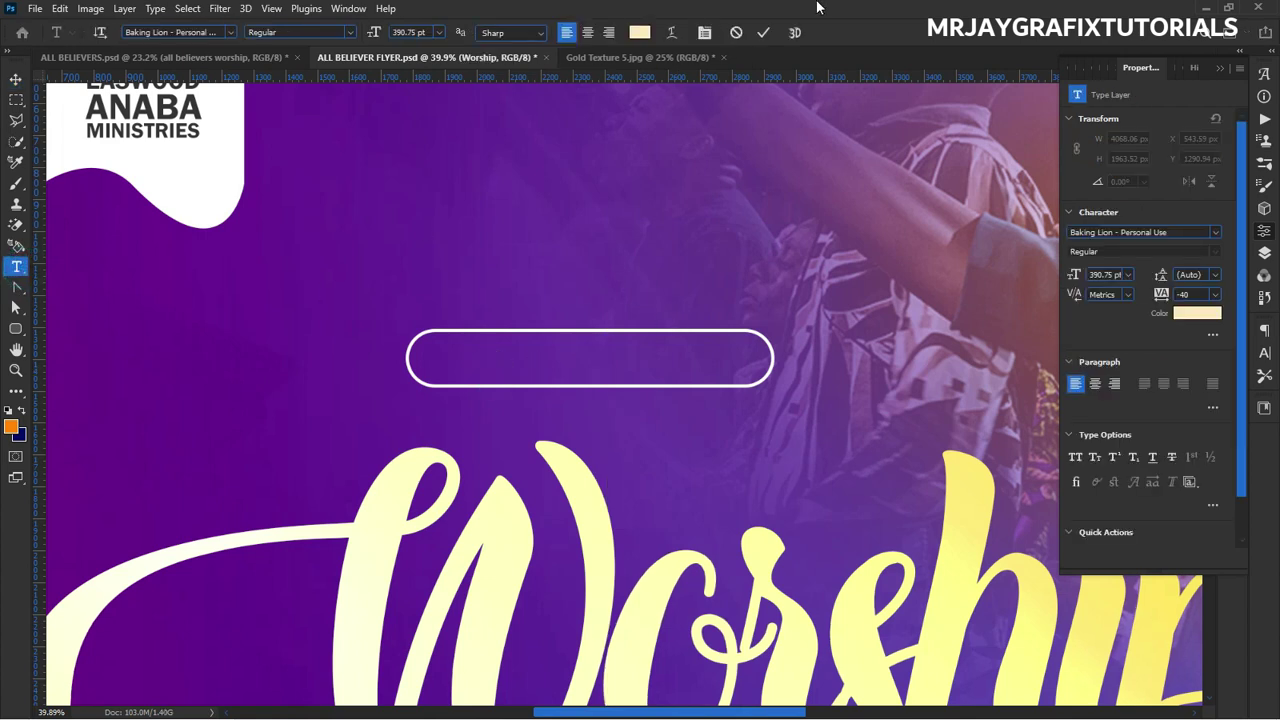
click(763, 32)
click(461, 205)
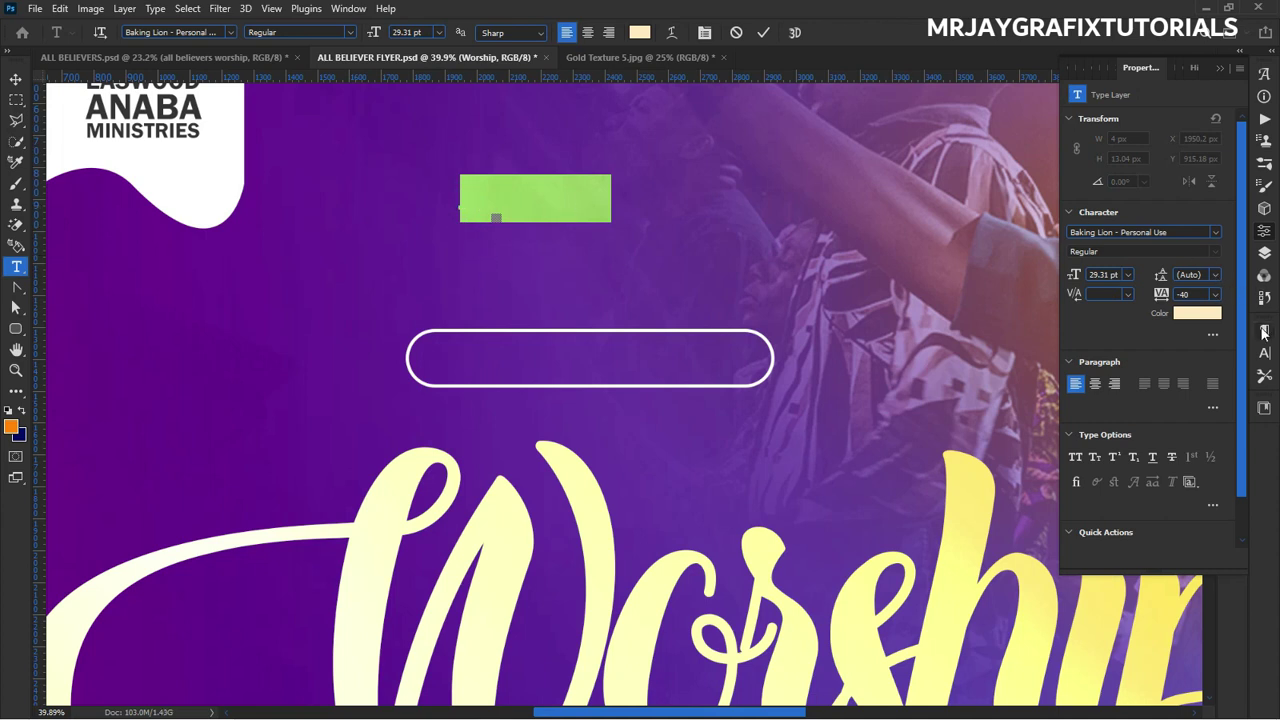
click(1262, 254)
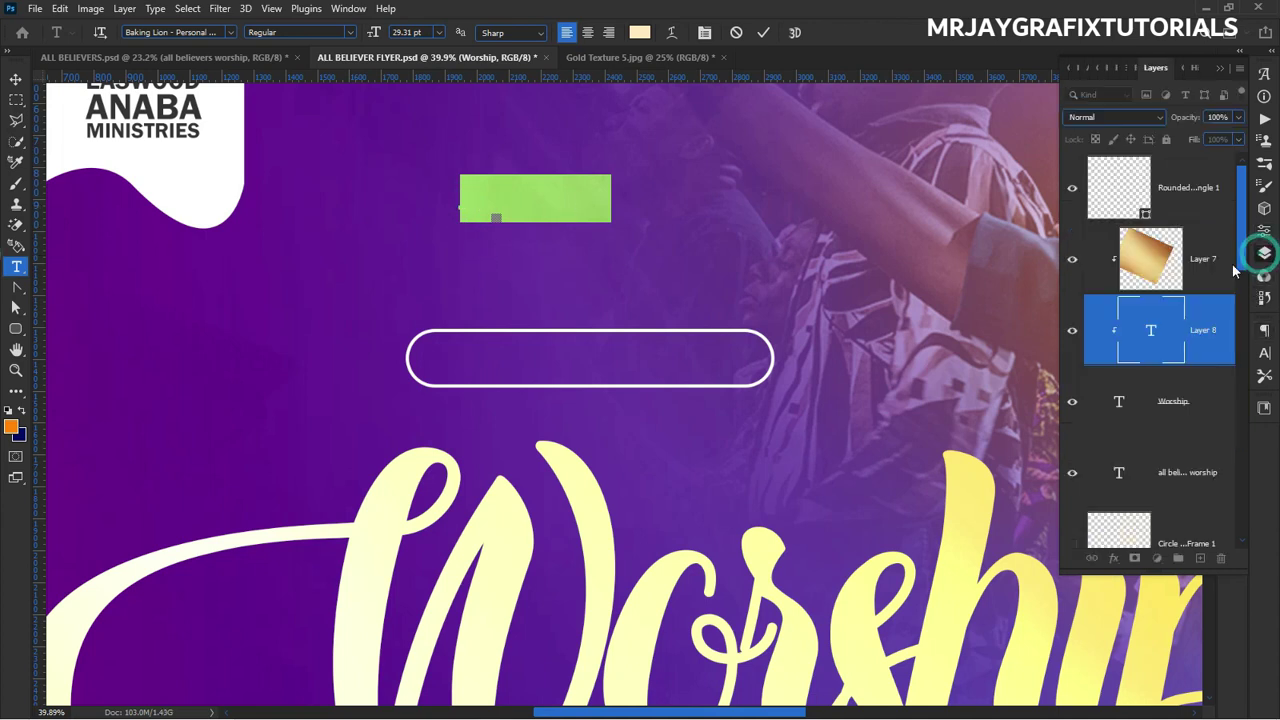
drag(1138, 334, 1138, 192)
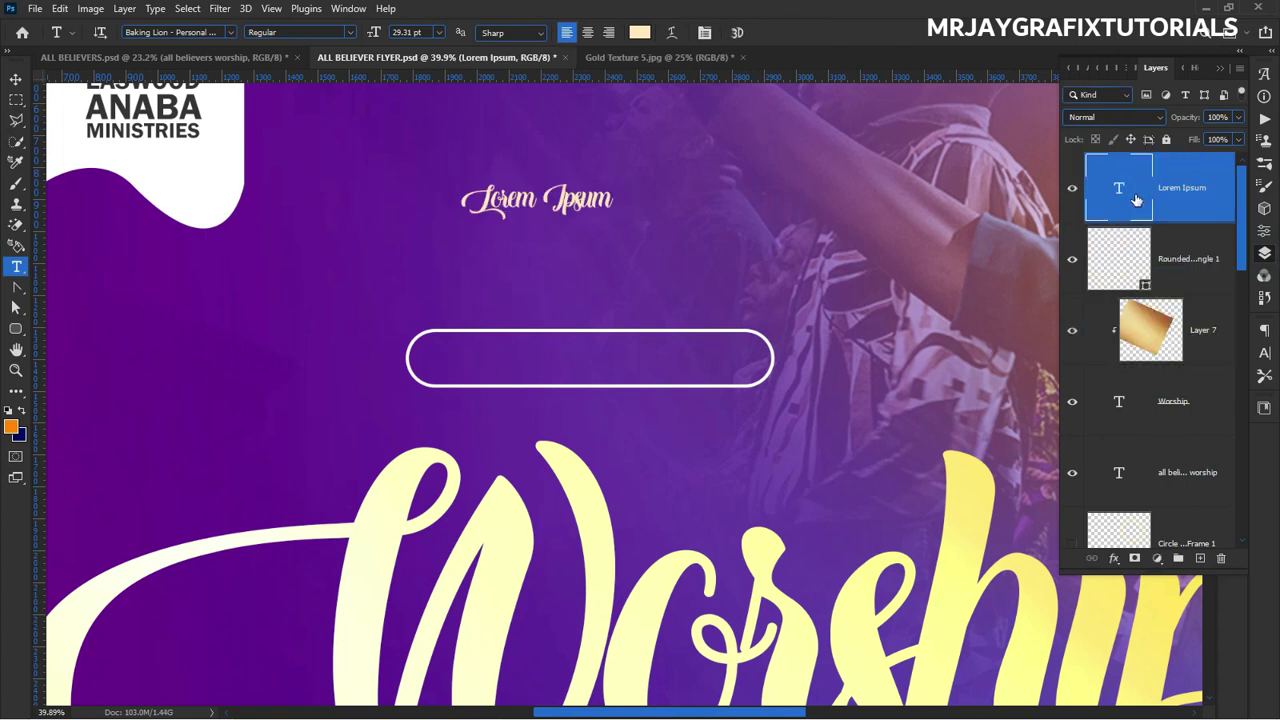
Replace the placeholder words in the new text layer with "Presents" and select the whole word.
double_click(1172, 190)
double_click(1120, 190)
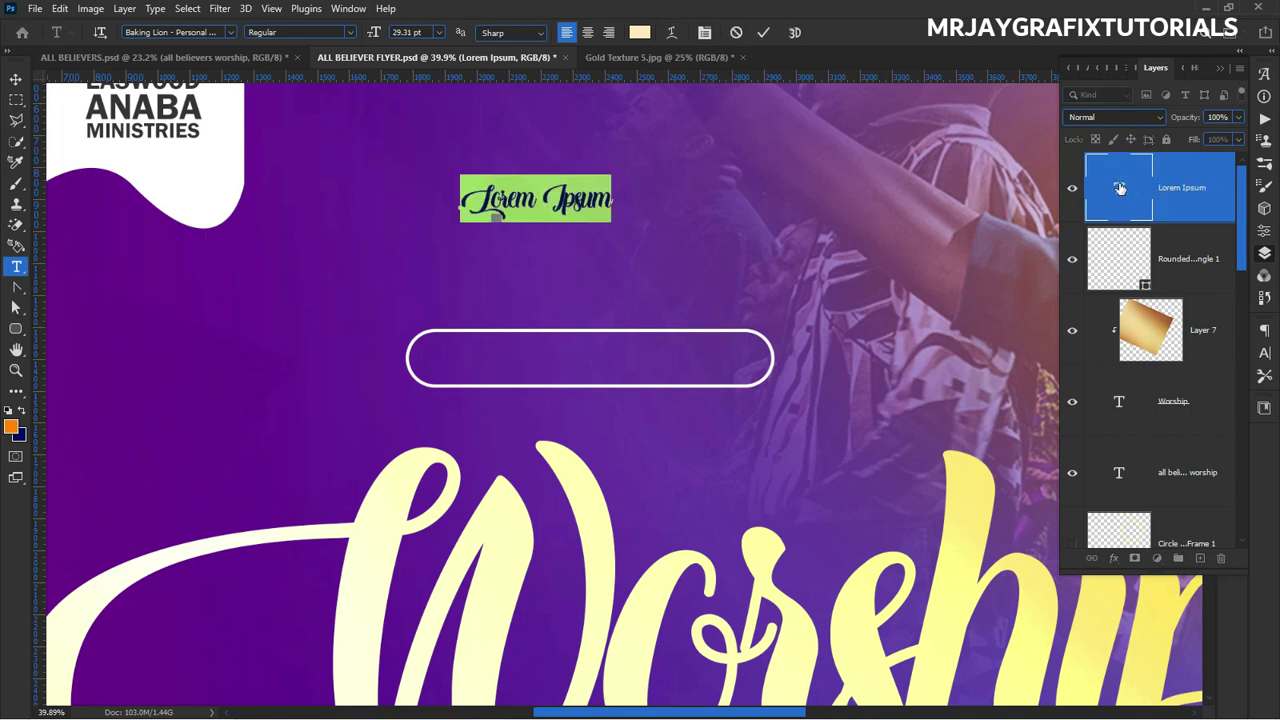
text(P)
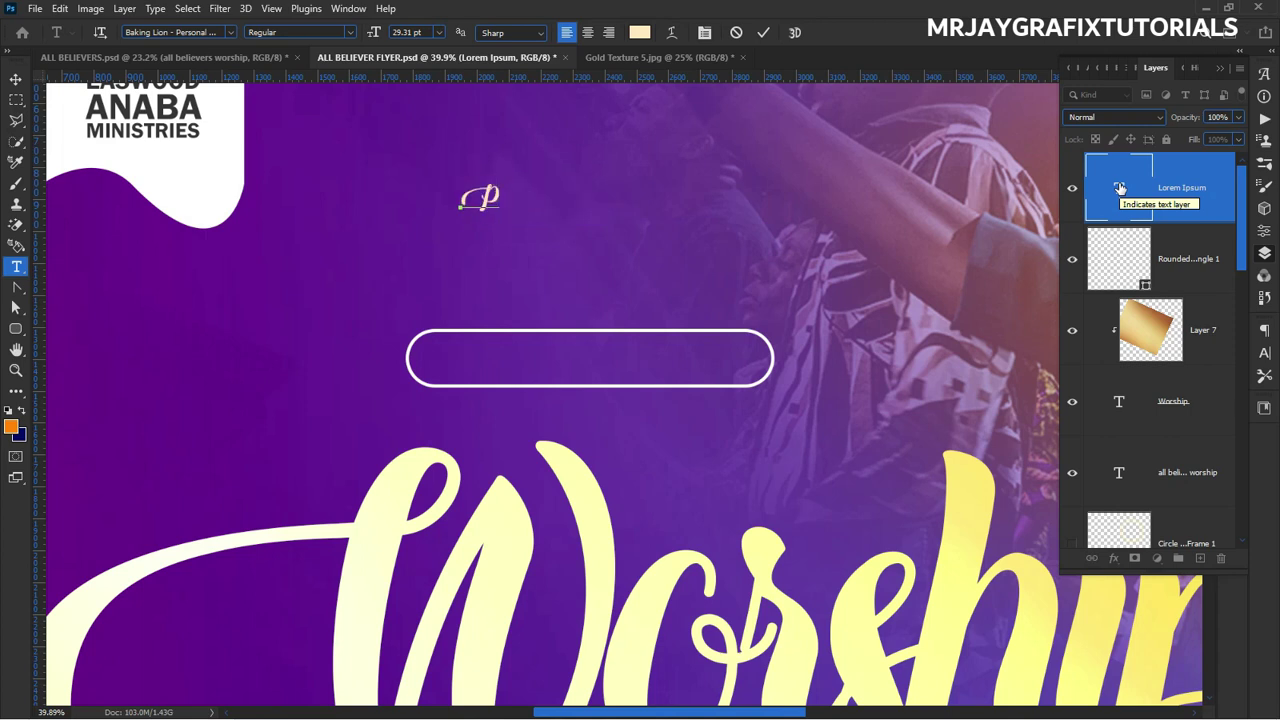
text(rese)
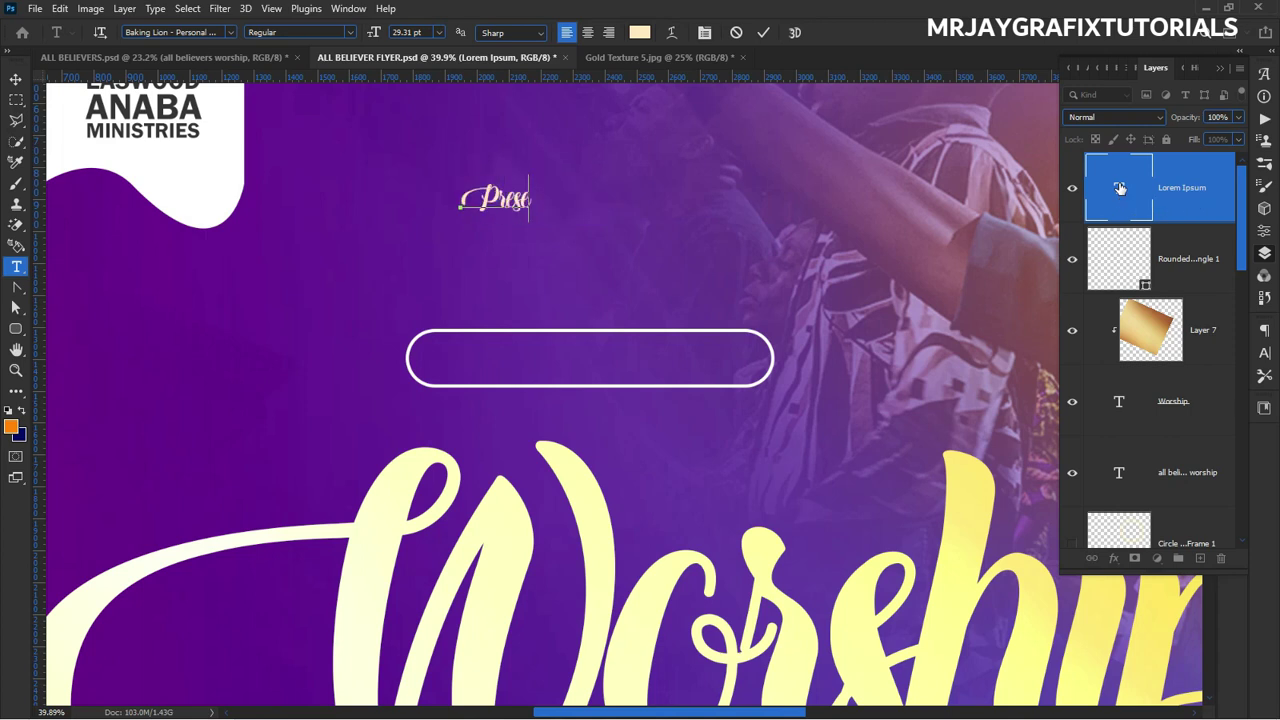
text(nts)
drag(553, 195, 442, 182)
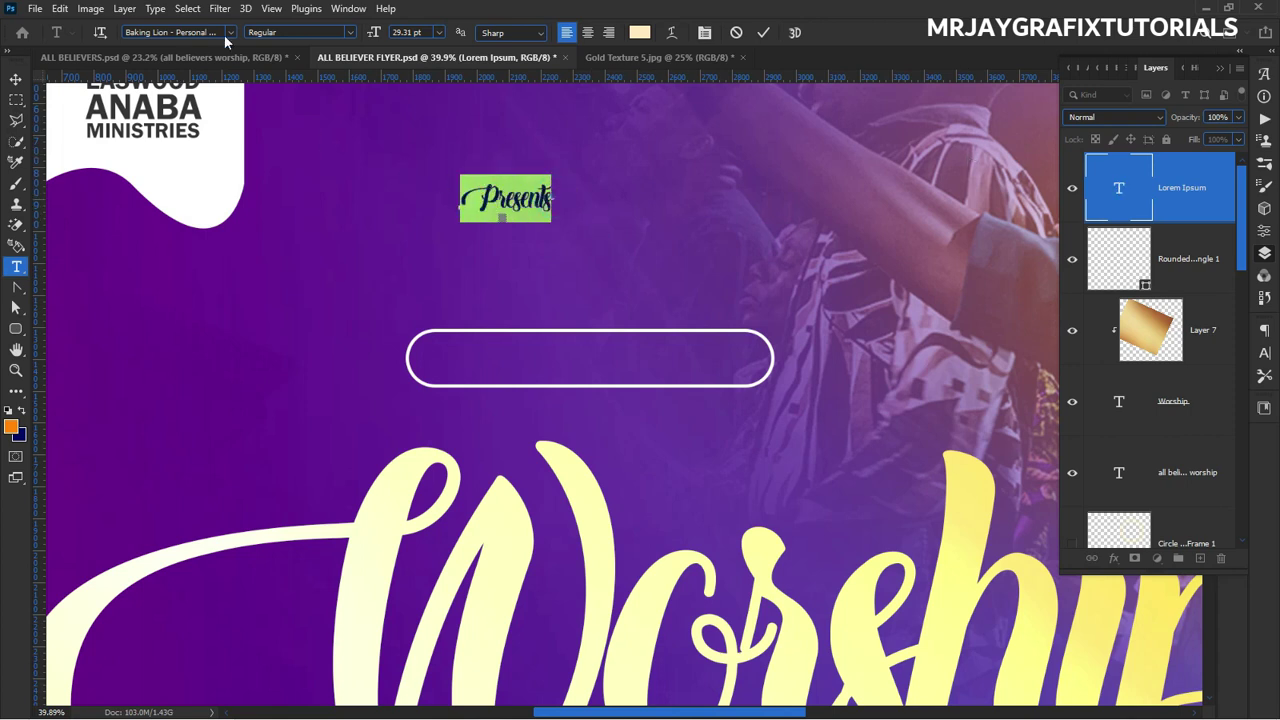
Set the "Presents" text's font to Gotham Book and move it inside the rounded rectangle.
click(170, 32)
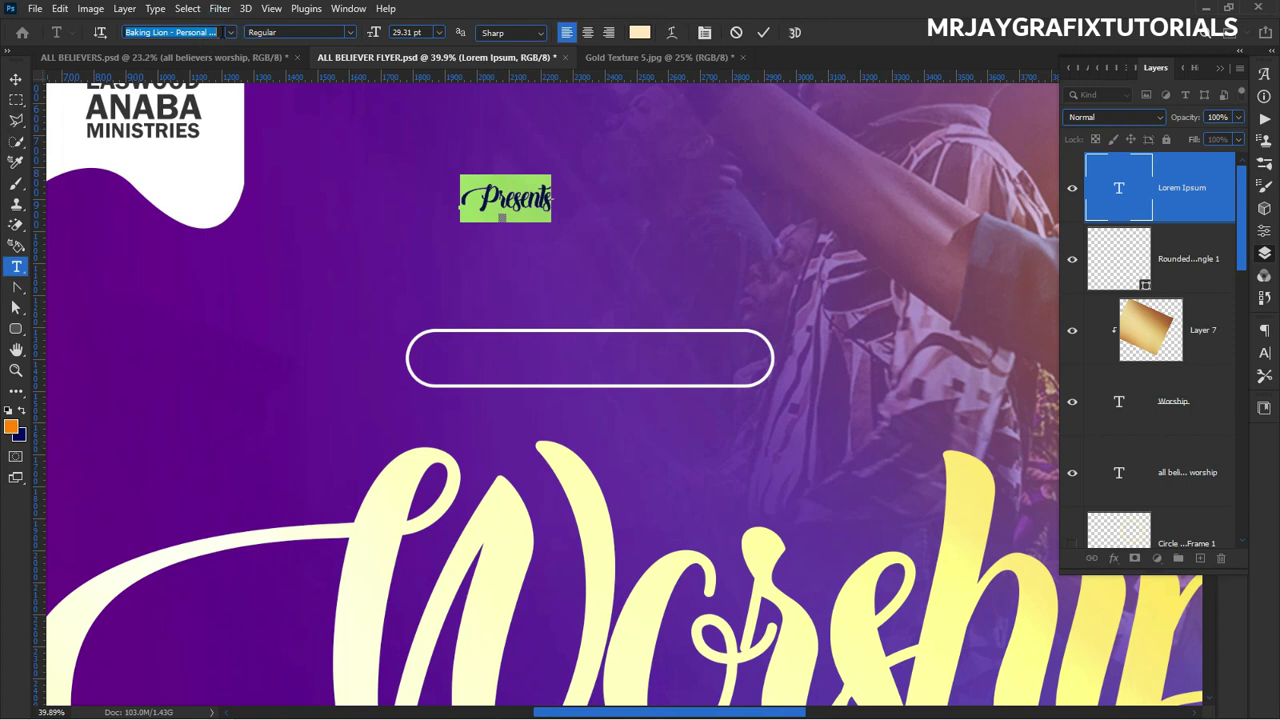
text(gotha)
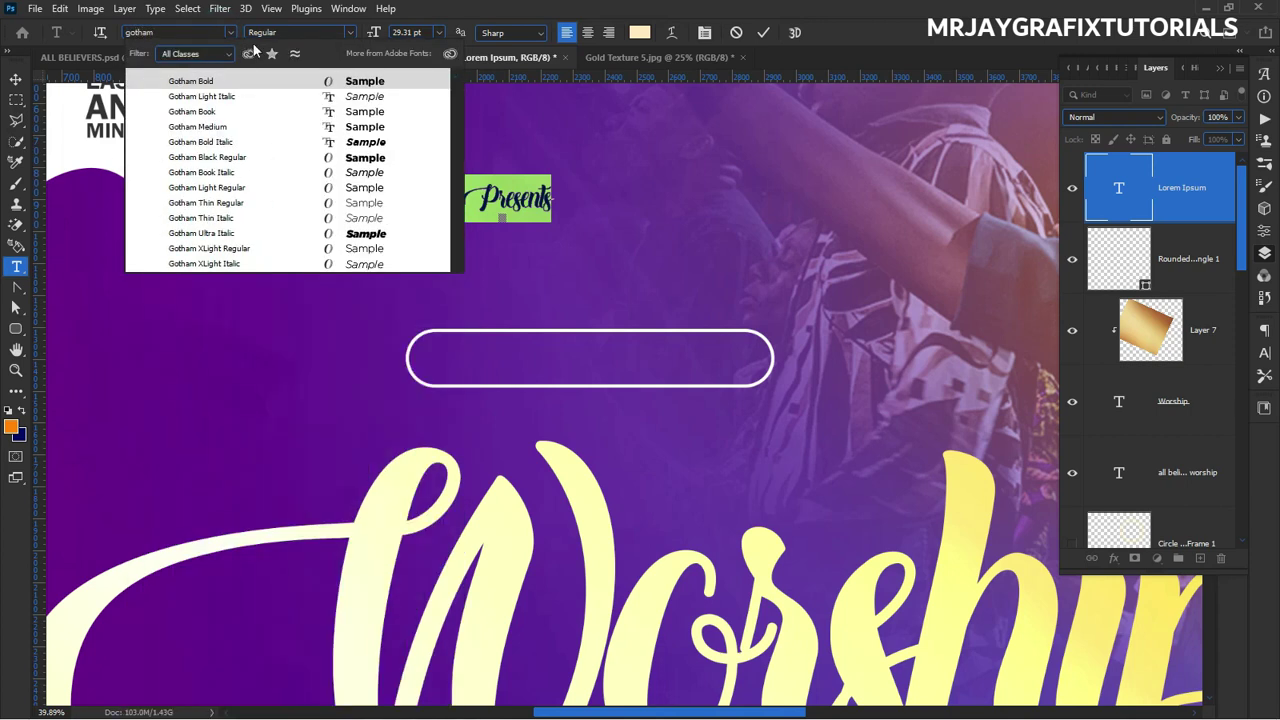
click(273, 112)
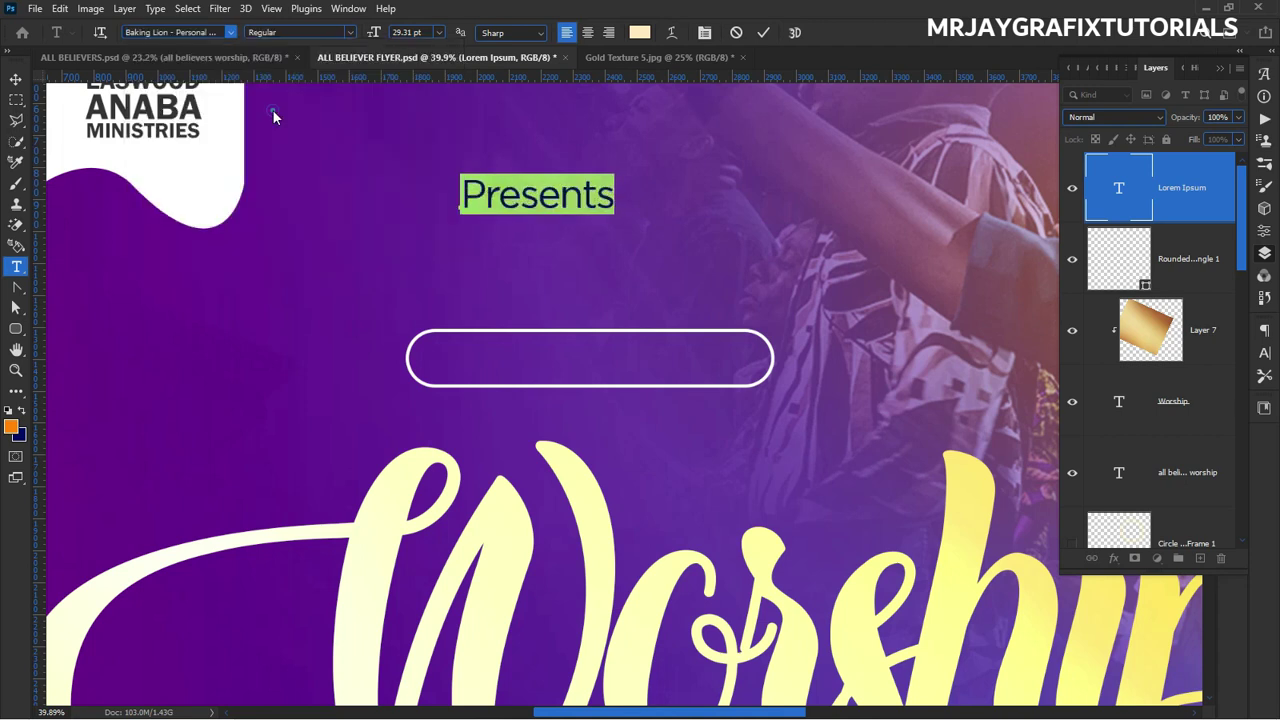
click(763, 32)
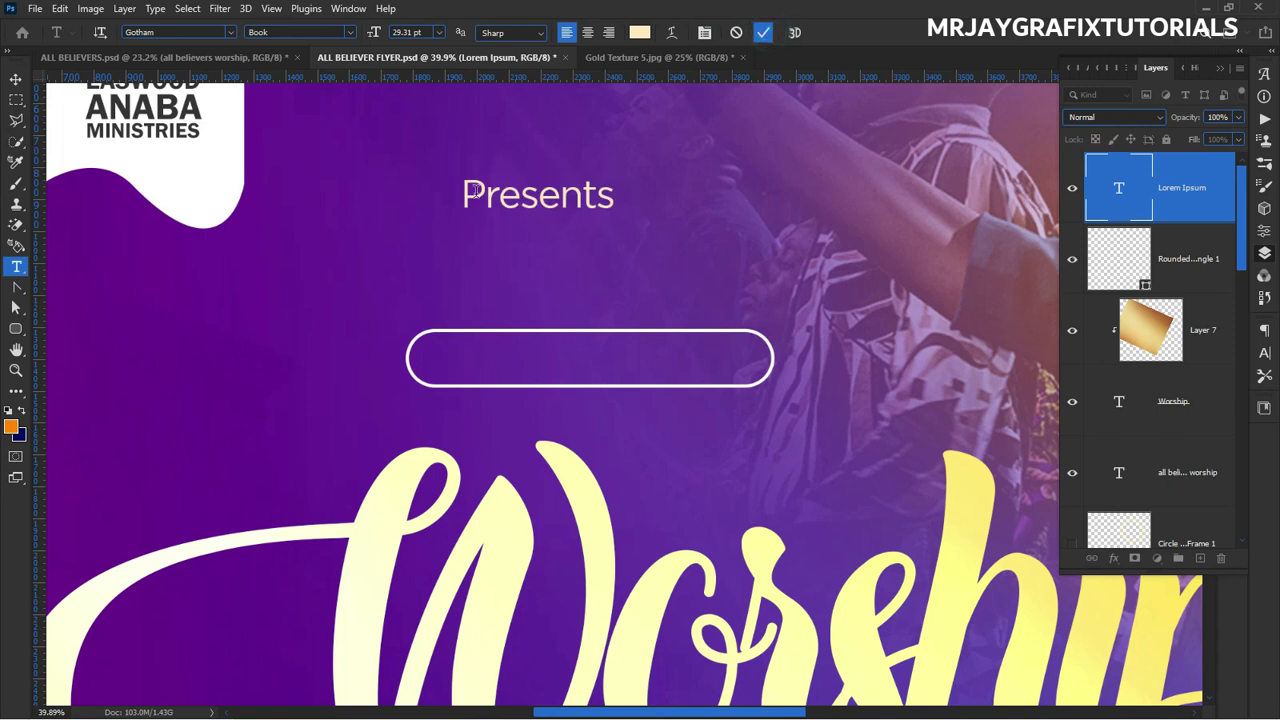
click(16, 79)
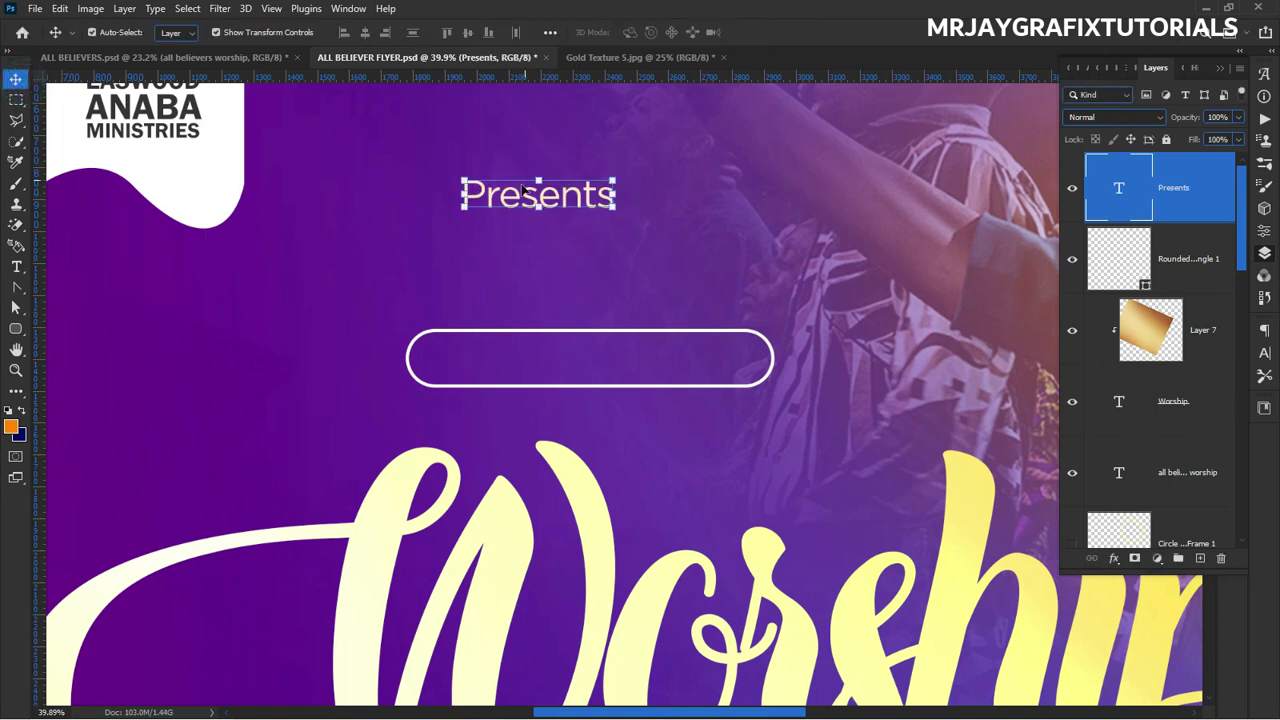
drag(555, 195, 555, 358)
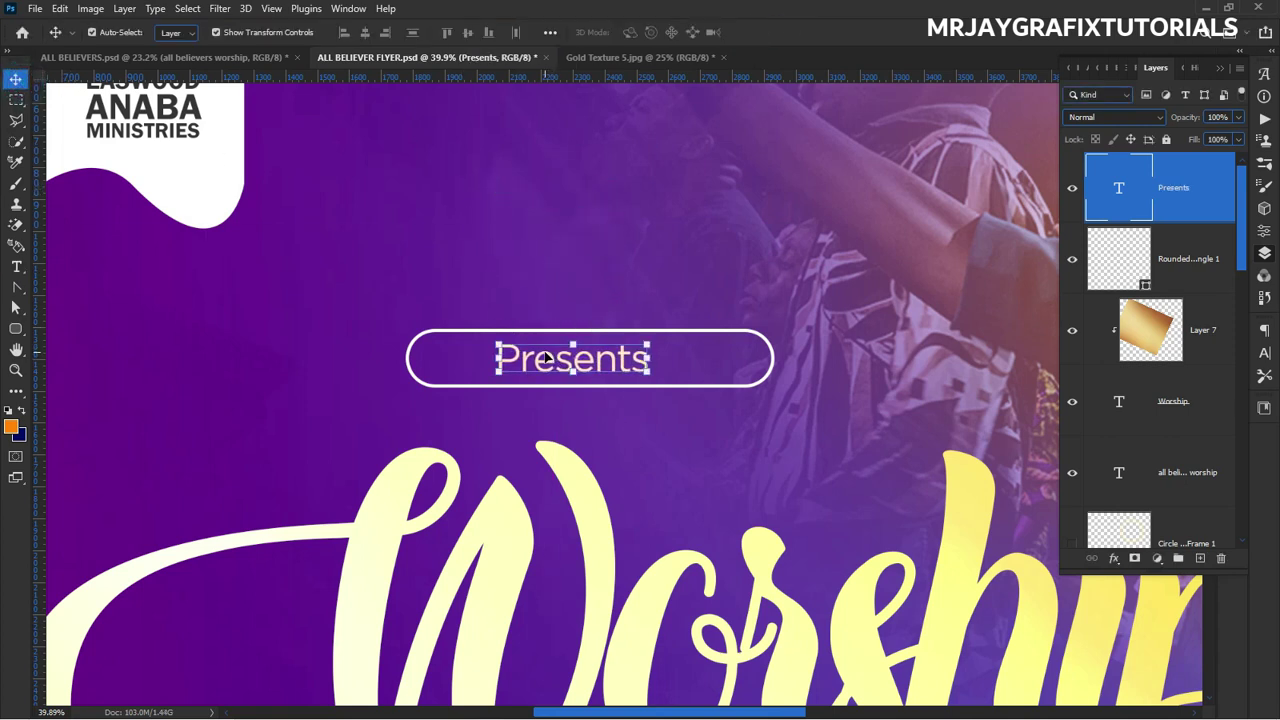
Set the "Presents" text to all caps with tracking of 340 and reposition it within the rounded rectangle.
click(1264, 353)
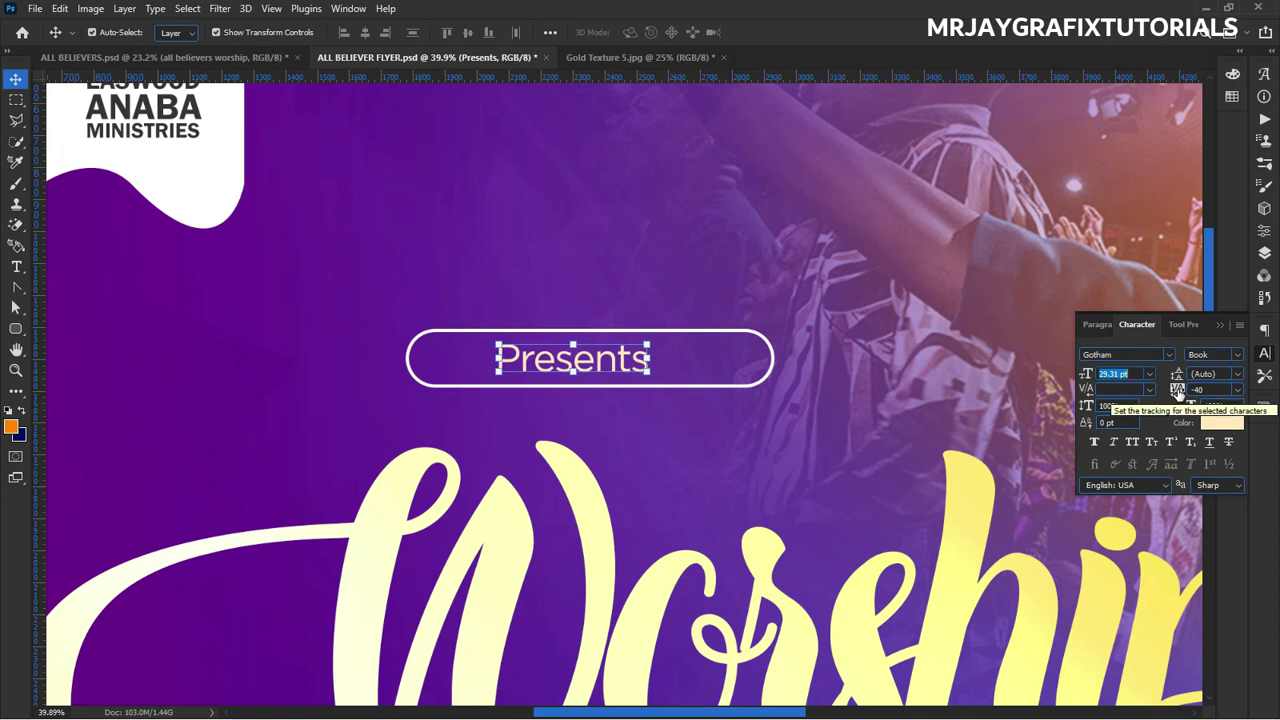
mouse_move(1178, 390)
mouse_down()
mouse_move(1210, 396)
mouse_move(1180, 391)
mouse_up()
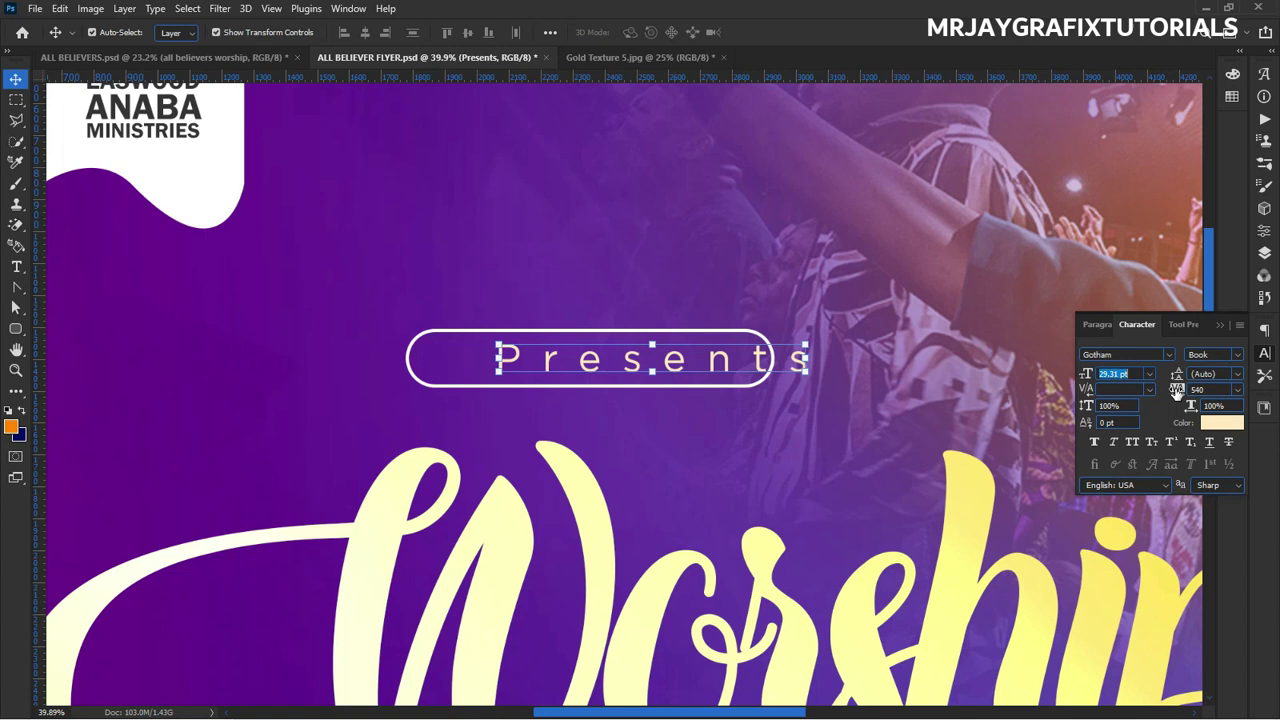
mouse_move(1177, 390)
mouse_down()
mouse_move(1191, 394)
mouse_move(1178, 390)
mouse_up()
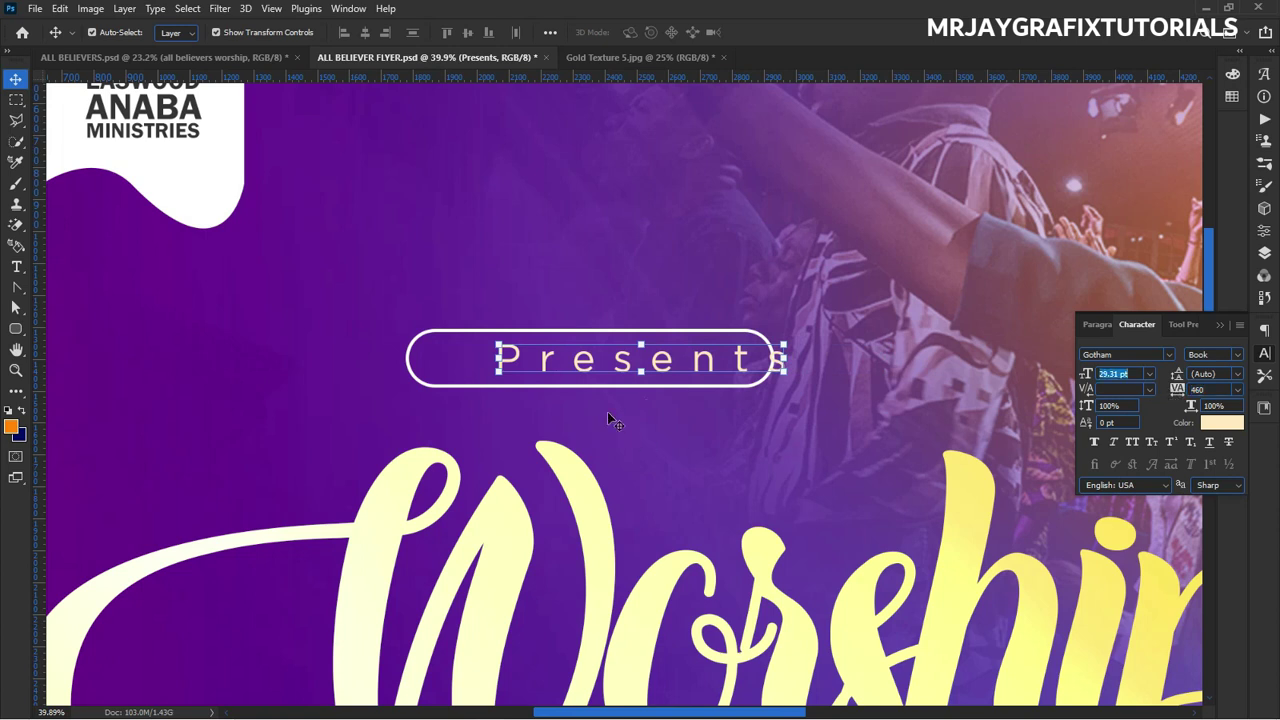
click(1131, 442)
drag(716, 366, 626, 373)
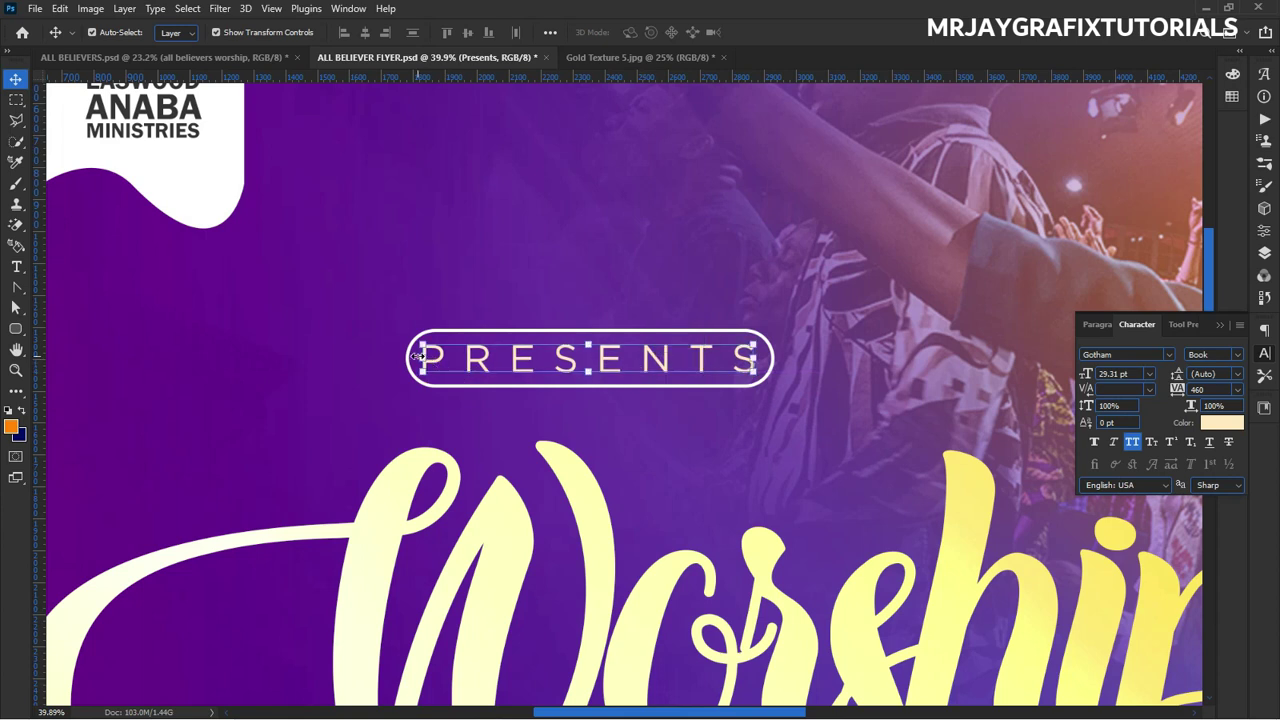
drag(1182, 393, 1177, 395)
drag(497, 368, 508, 370)
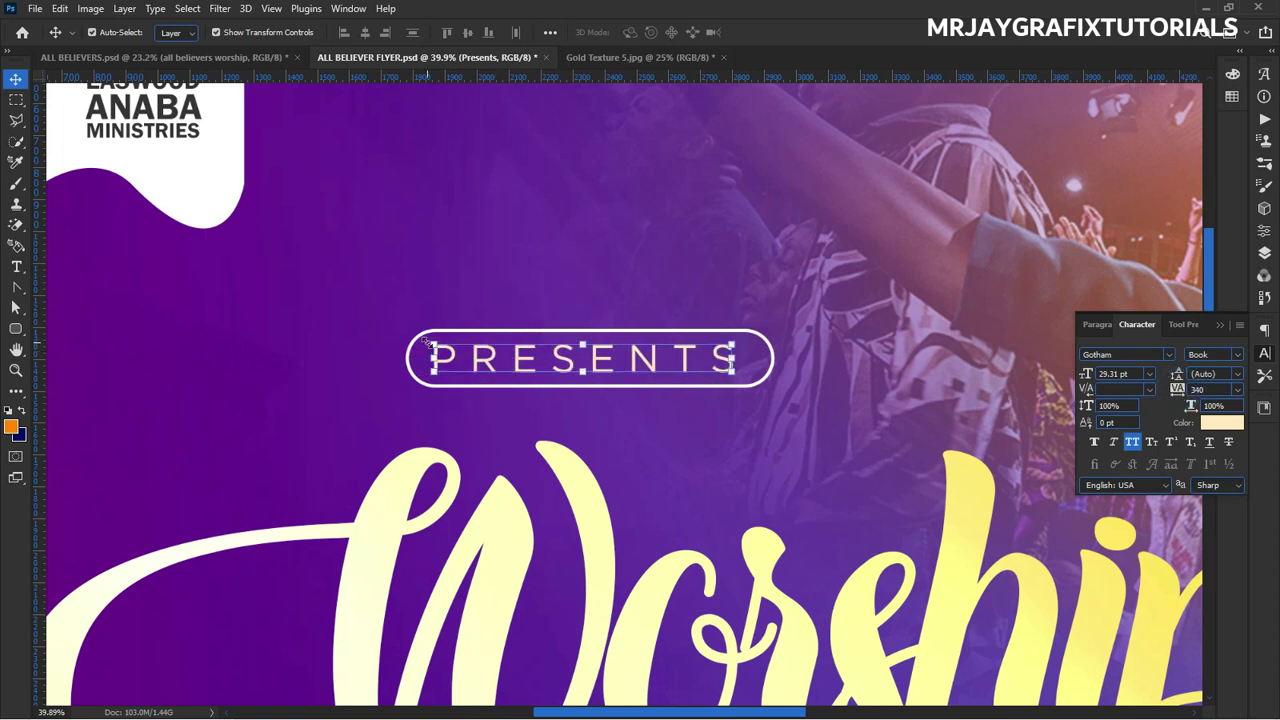
Scale the "Presents" text to about 84.29% and centre it within the rounded rectangle.
key(ctrl+t)
drag(431, 340, 498, 362)
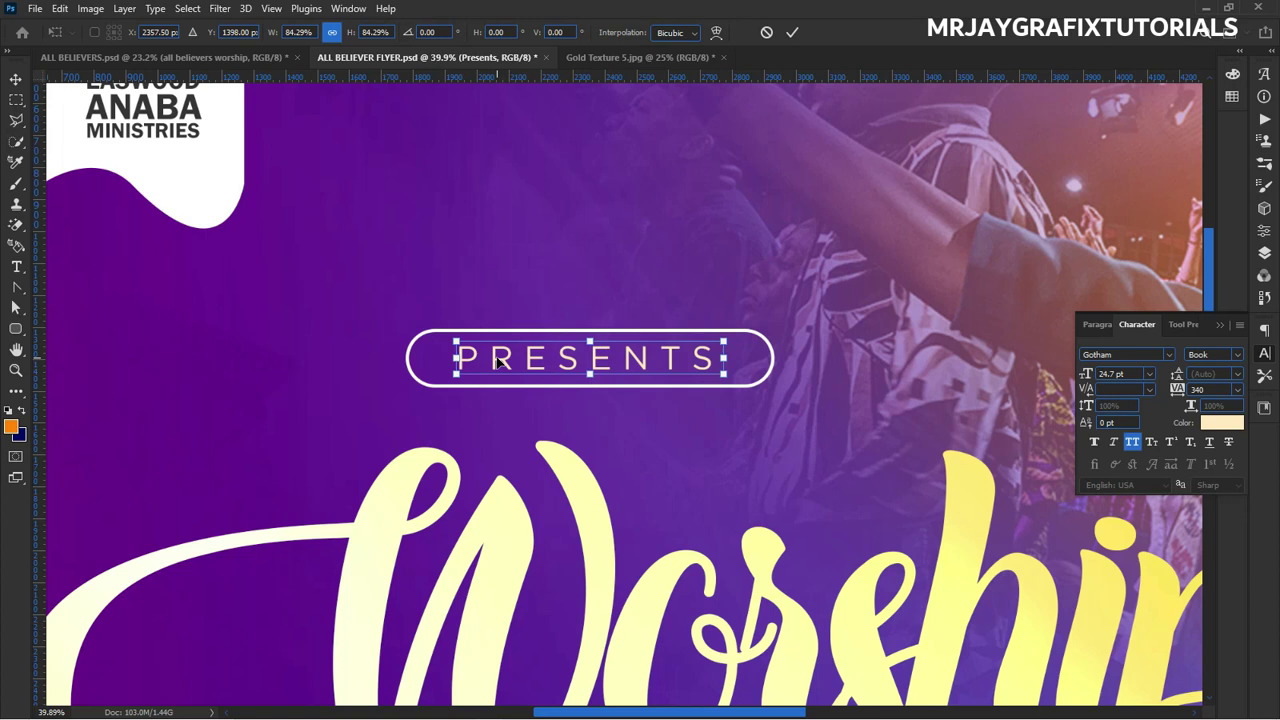
key(Return)
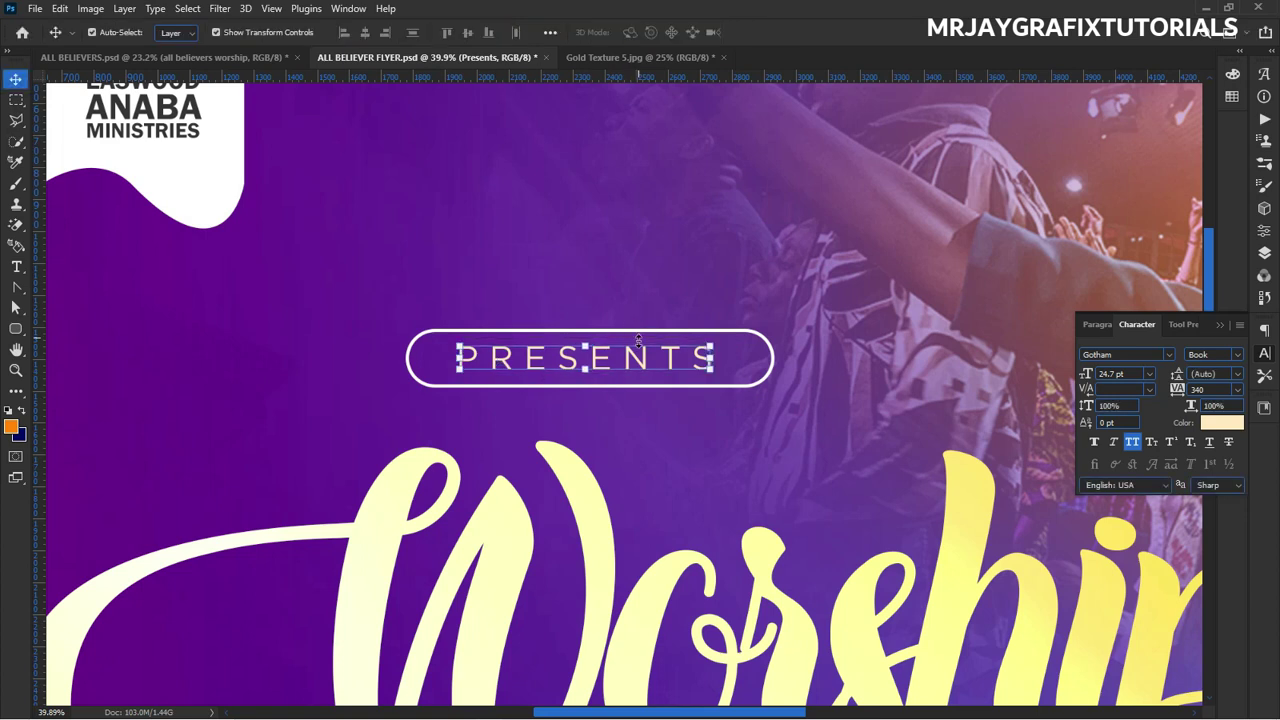
scroll(670, 275, down, 5)
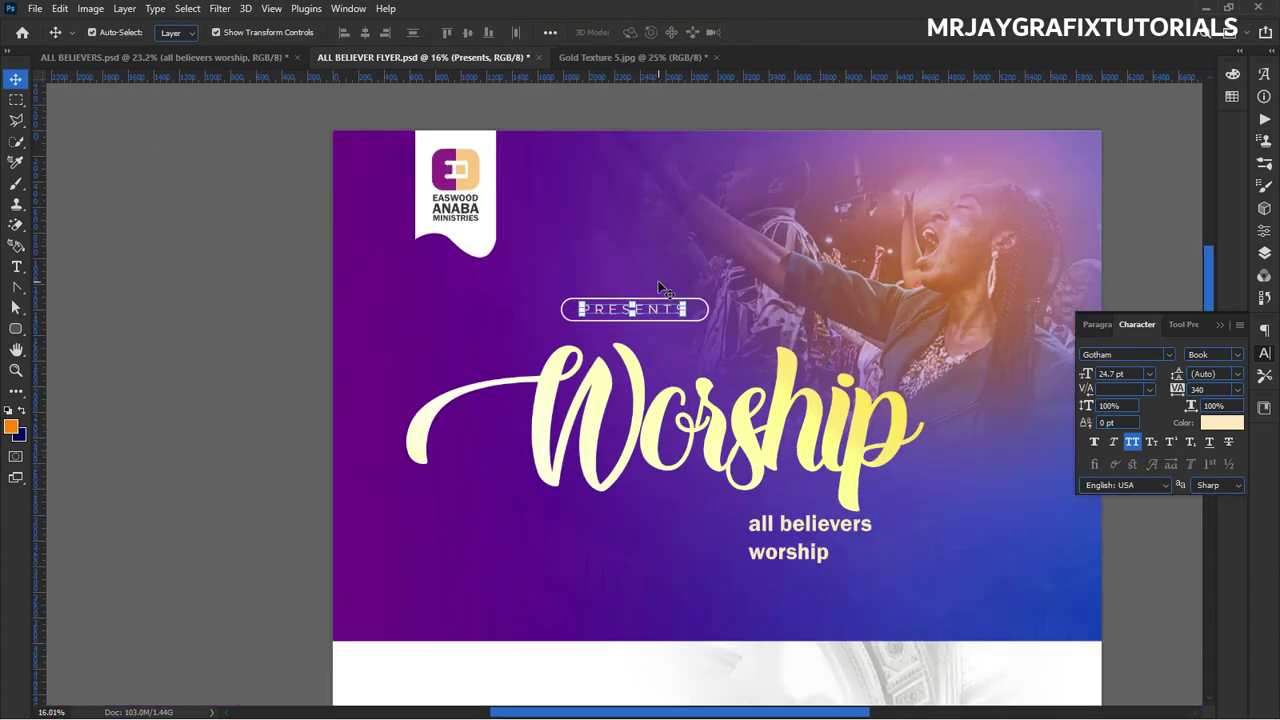
Lock the gold texture layer clipped to the "Worship" heading and hide it.
drag(699, 91, 832, 216)
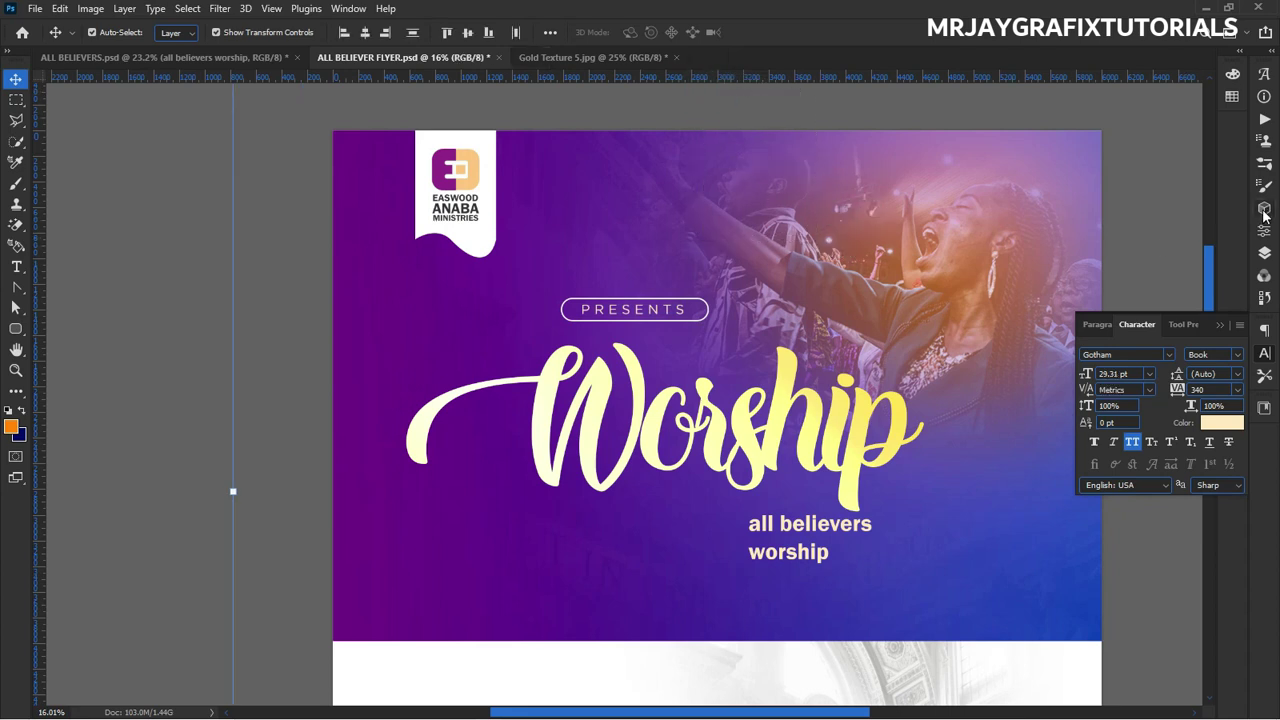
click(1263, 254)
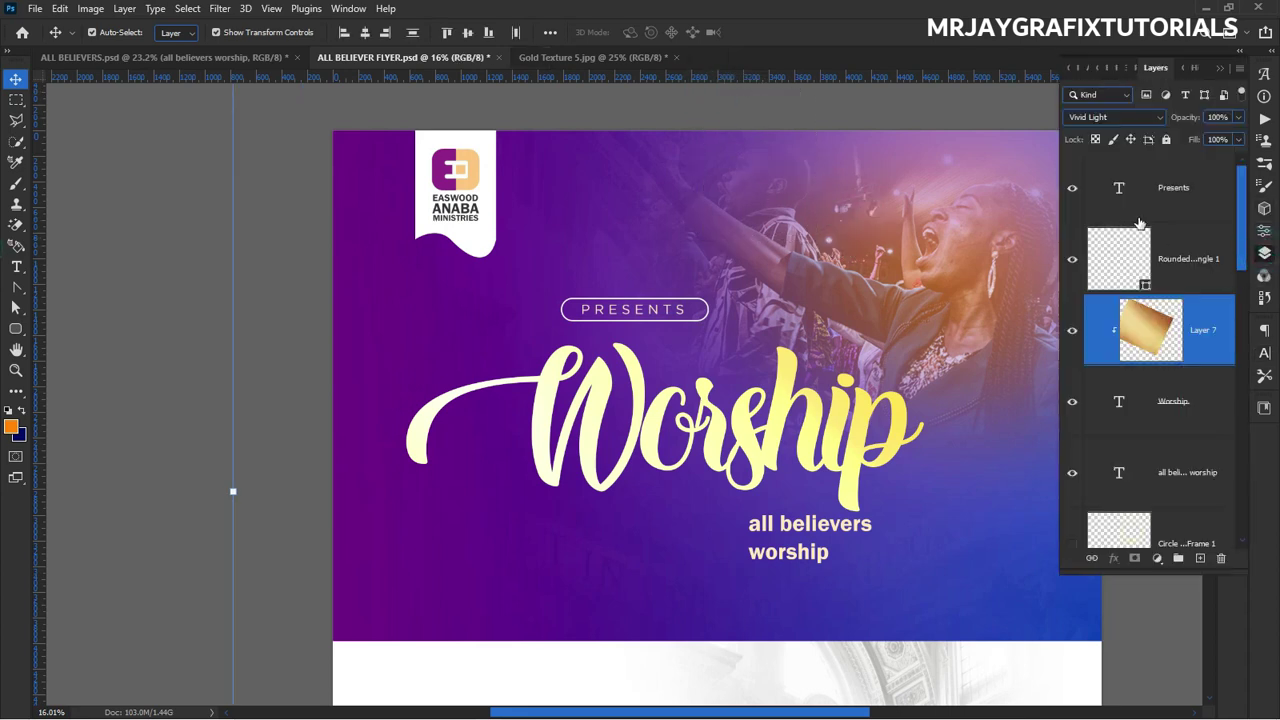
click(1166, 141)
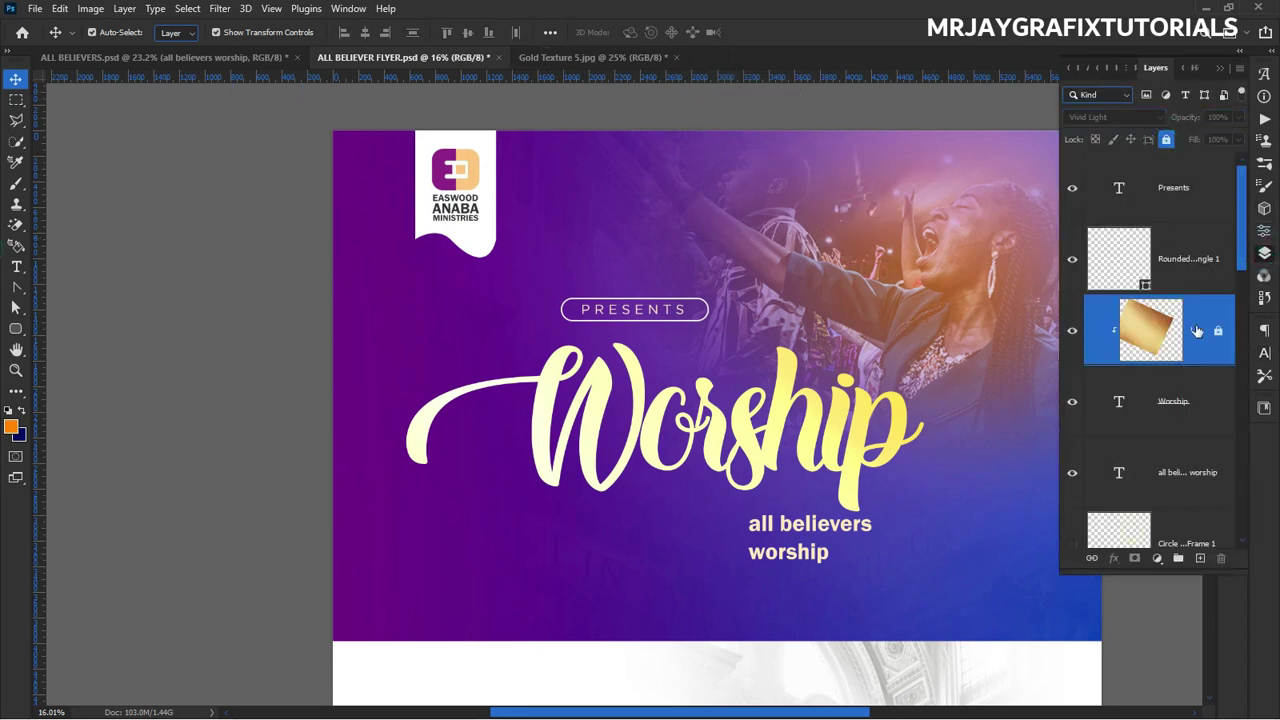
click(1072, 333)
click(1072, 333)
click(1074, 332)
drag(630, 125, 886, 274)
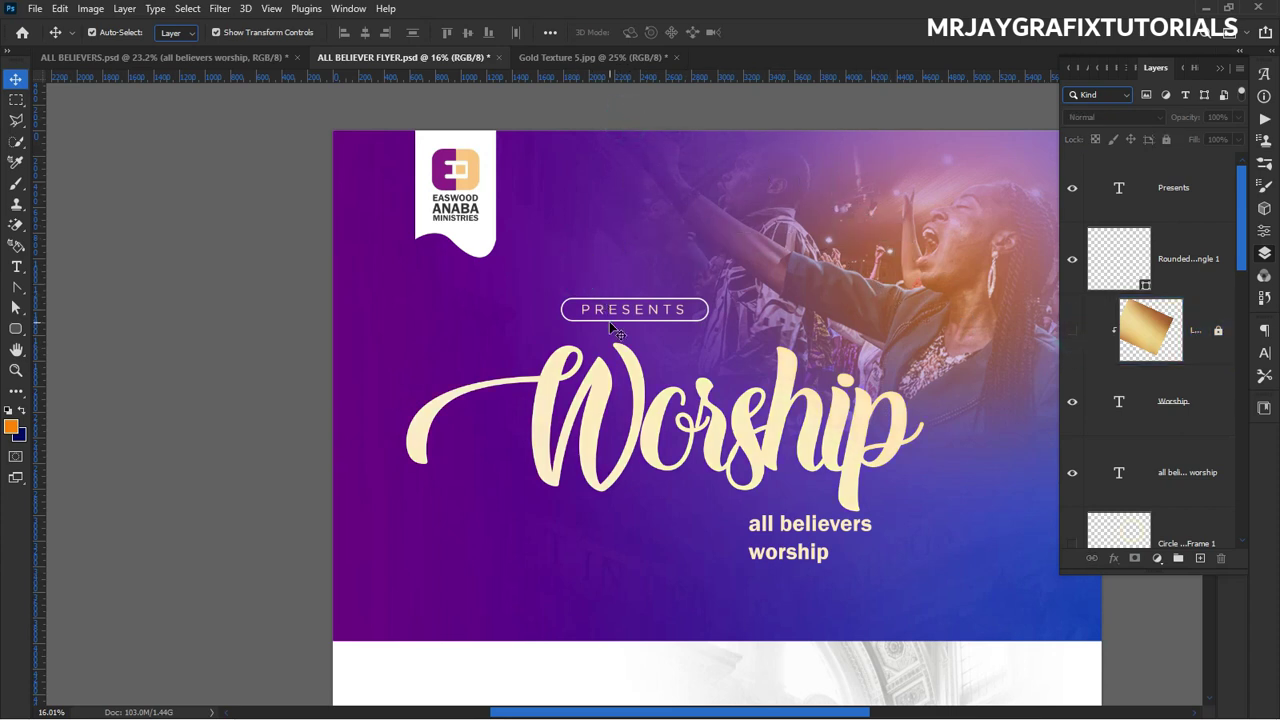
Change the color of the "Presents" text to white.
scroll(615, 330, up, 5)
click(590, 322)
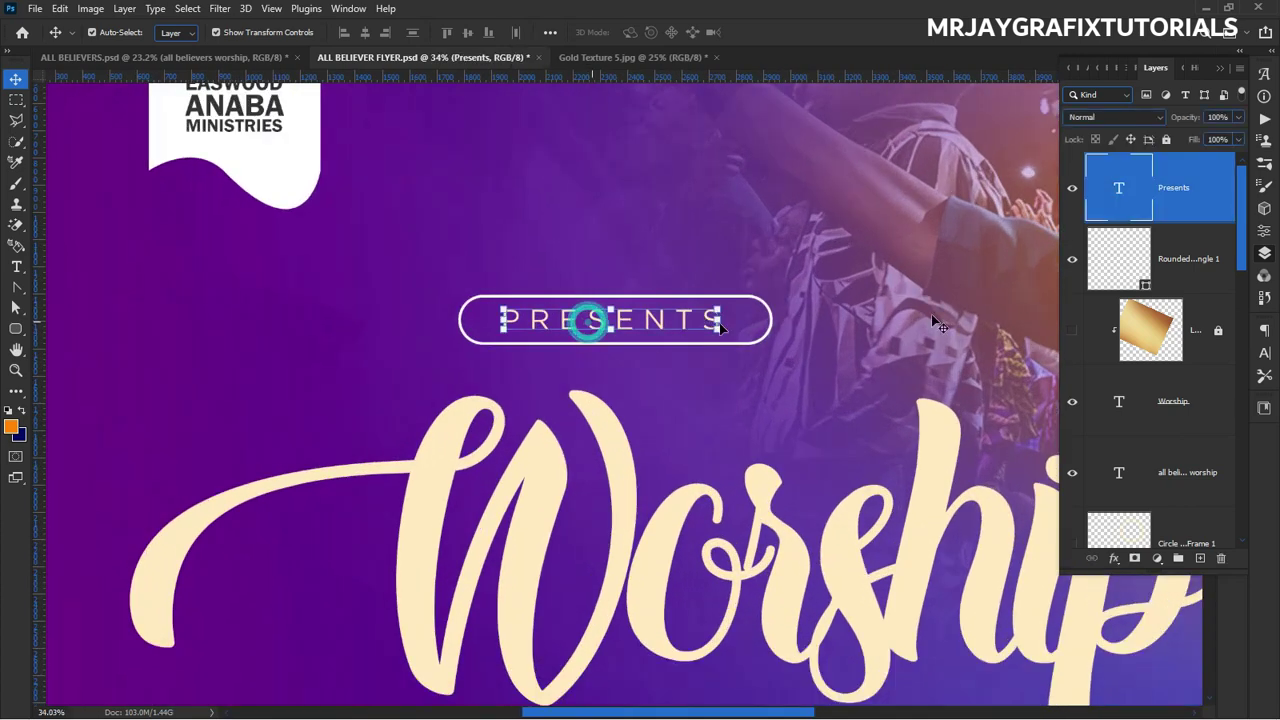
click(1264, 353)
click(1216, 428)
drag(877, 344, 844, 263)
click(1205, 280)
key(v)
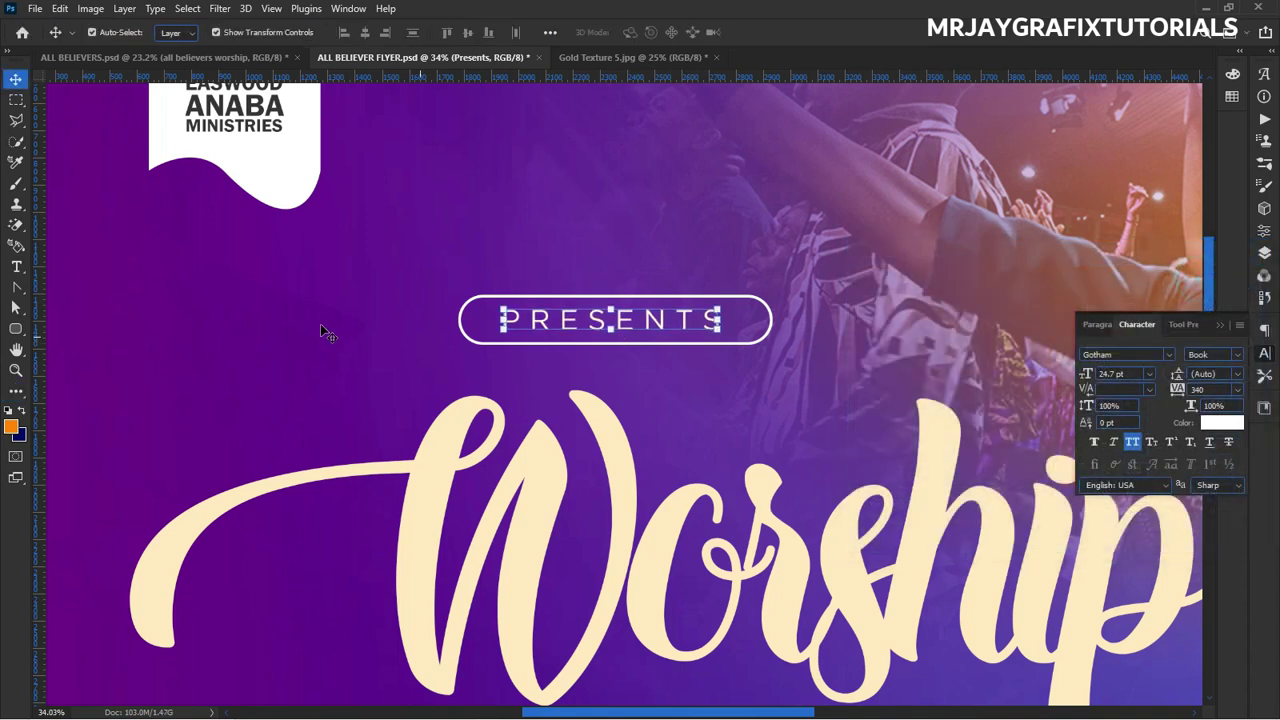
Rasterize the rounded rectangle outline layer around the "PRESENTS" text.
scroll(780, 318, up, 3)
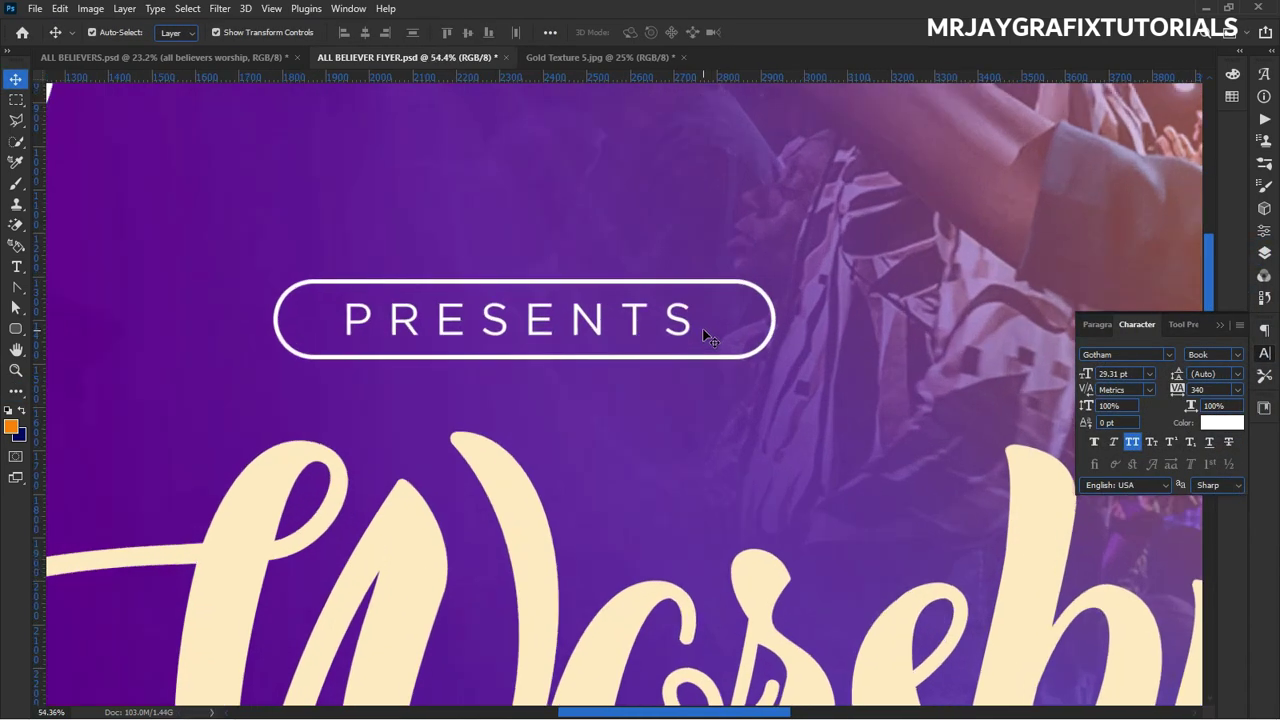
click(728, 357)
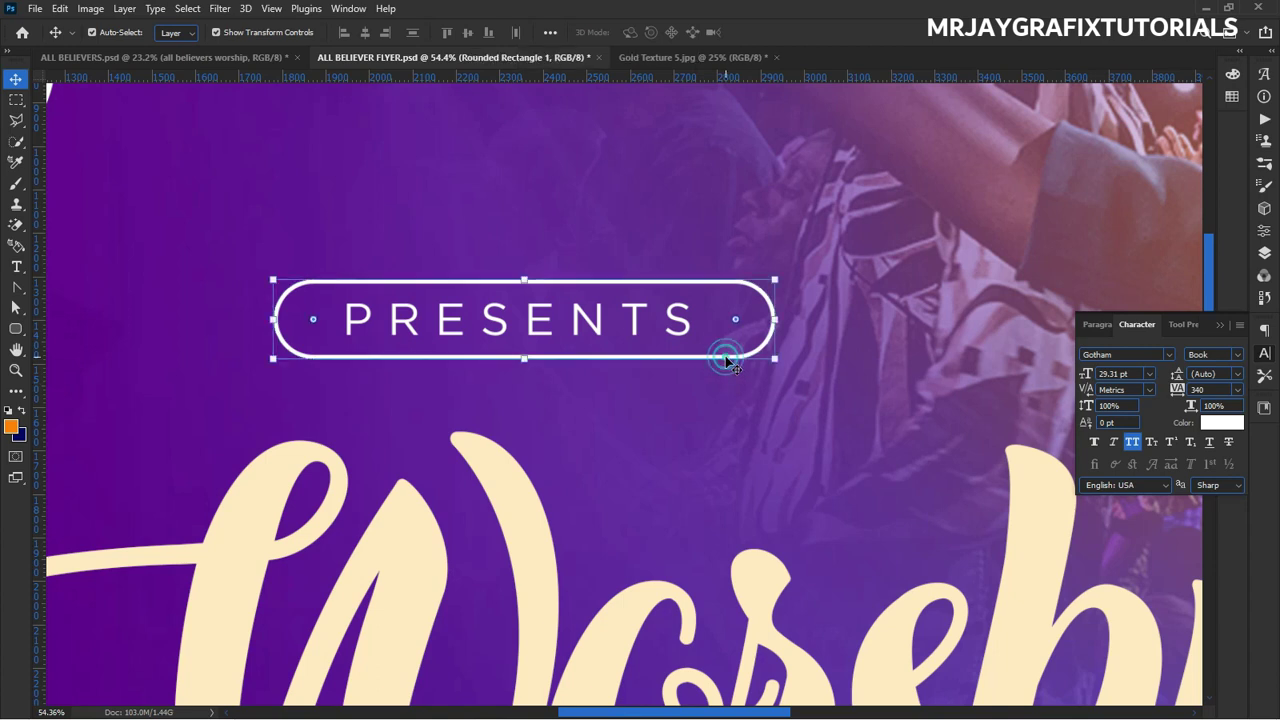
click(1263, 253)
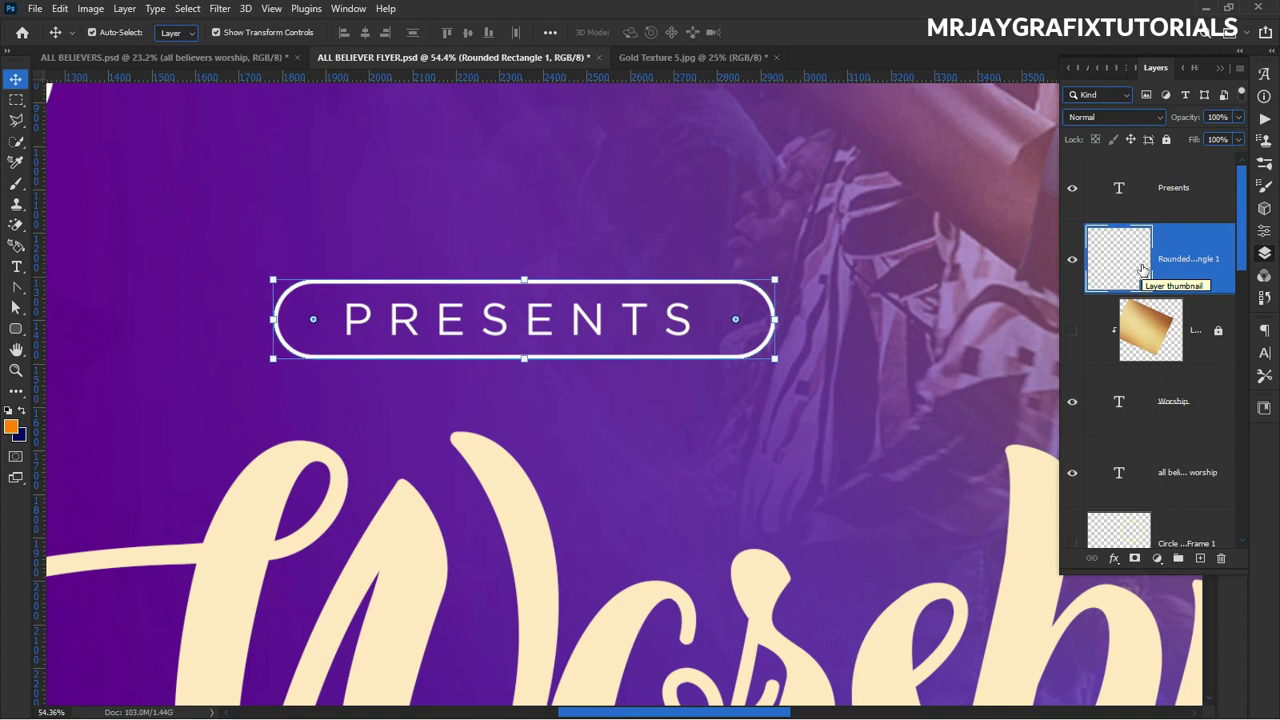
right_click(1190, 241)
click(1053, 298)
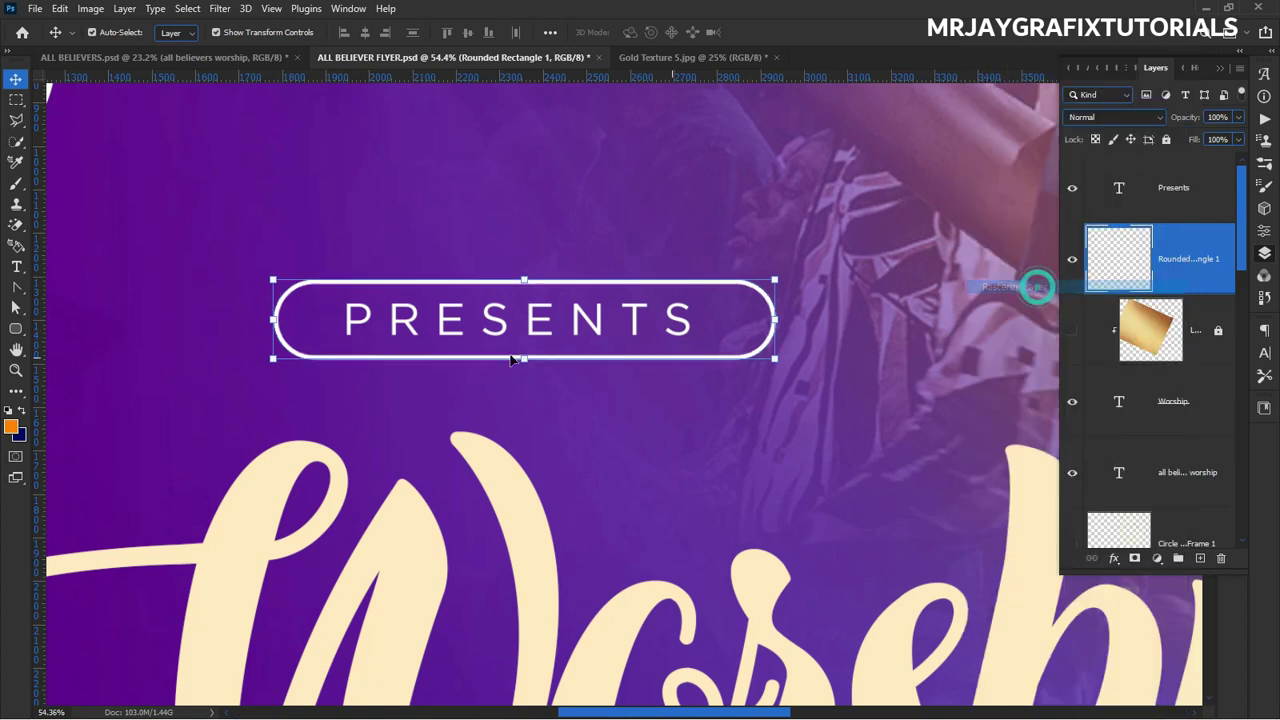
drag(16, 100, 77, 106)
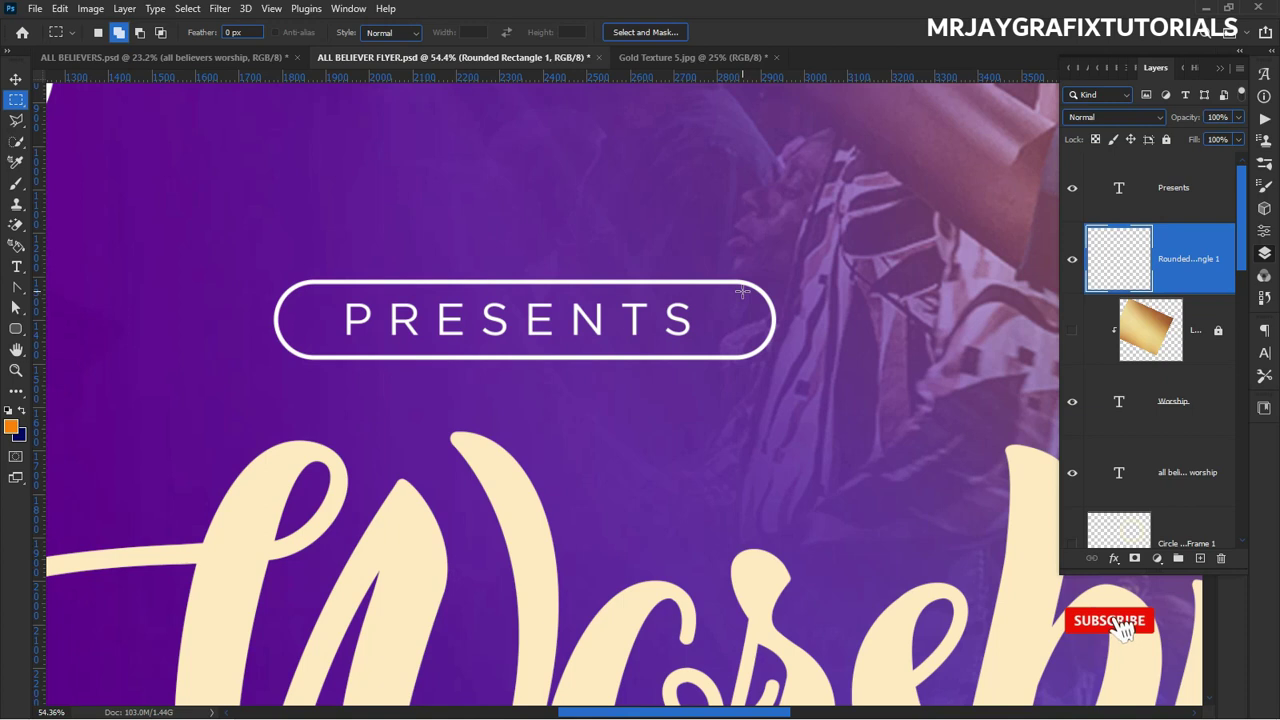
drag(742, 296, 826, 352)
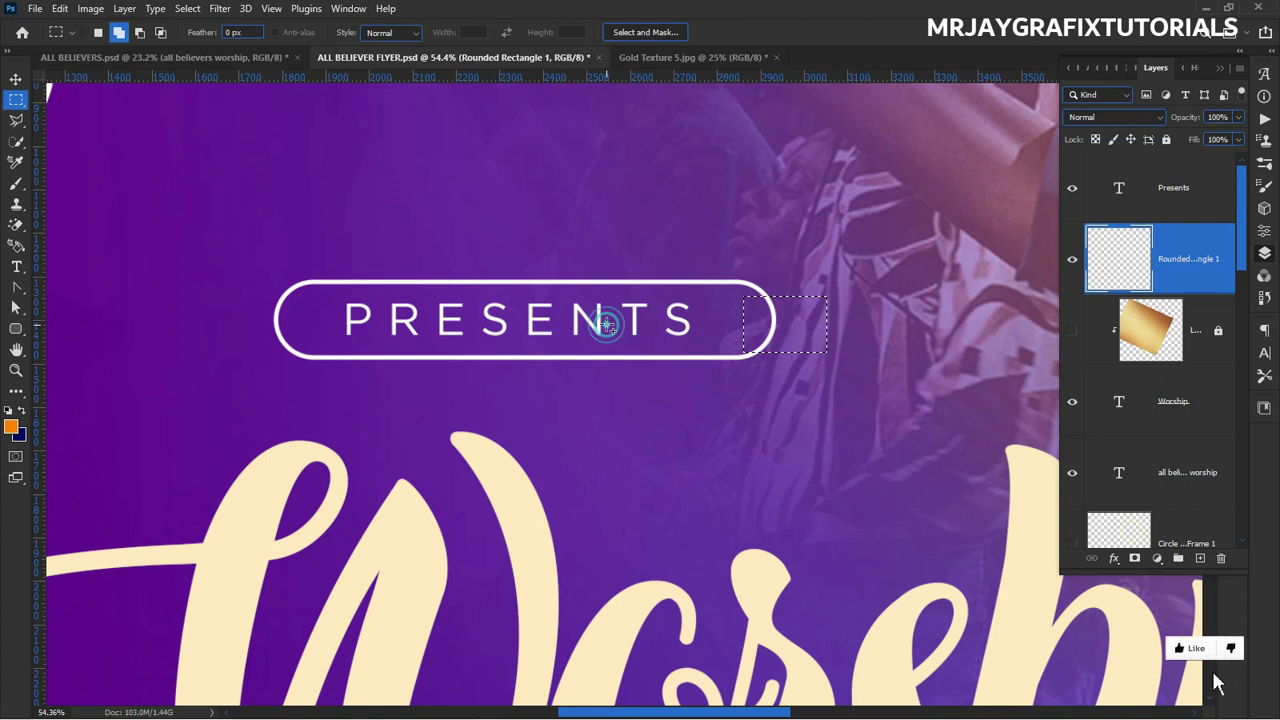
click(707, 341)
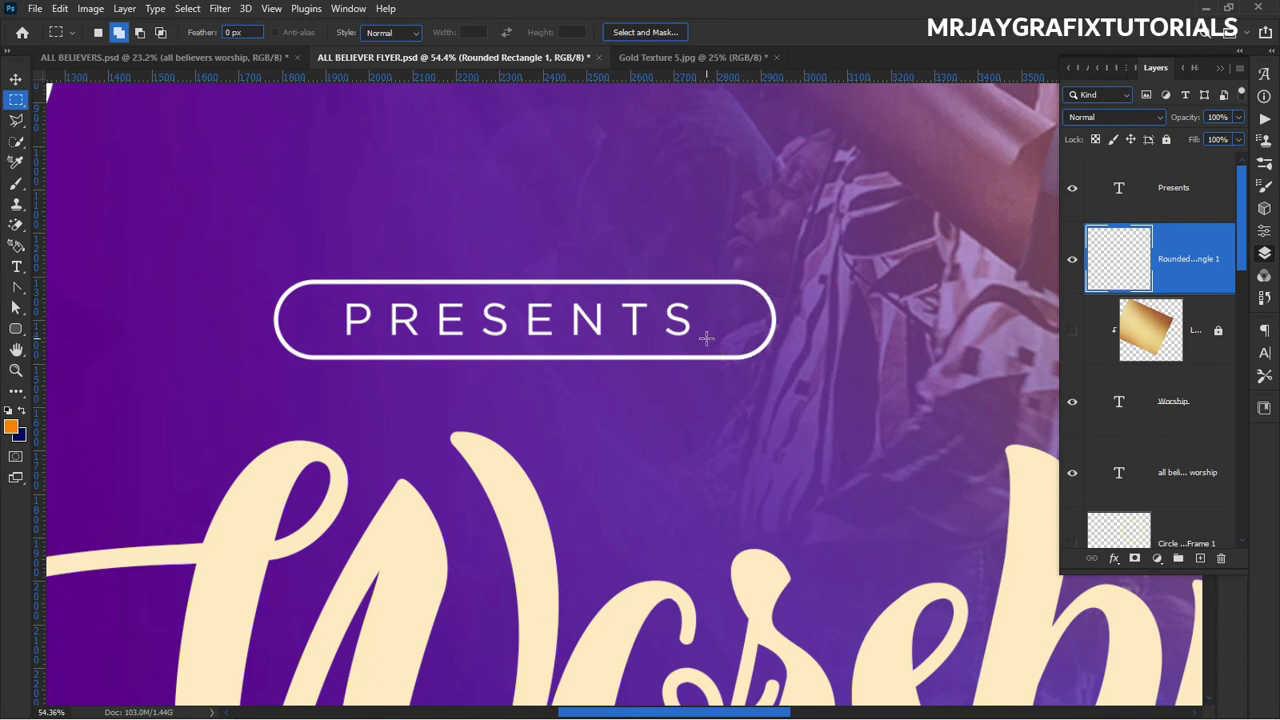
drag(741, 288, 797, 342)
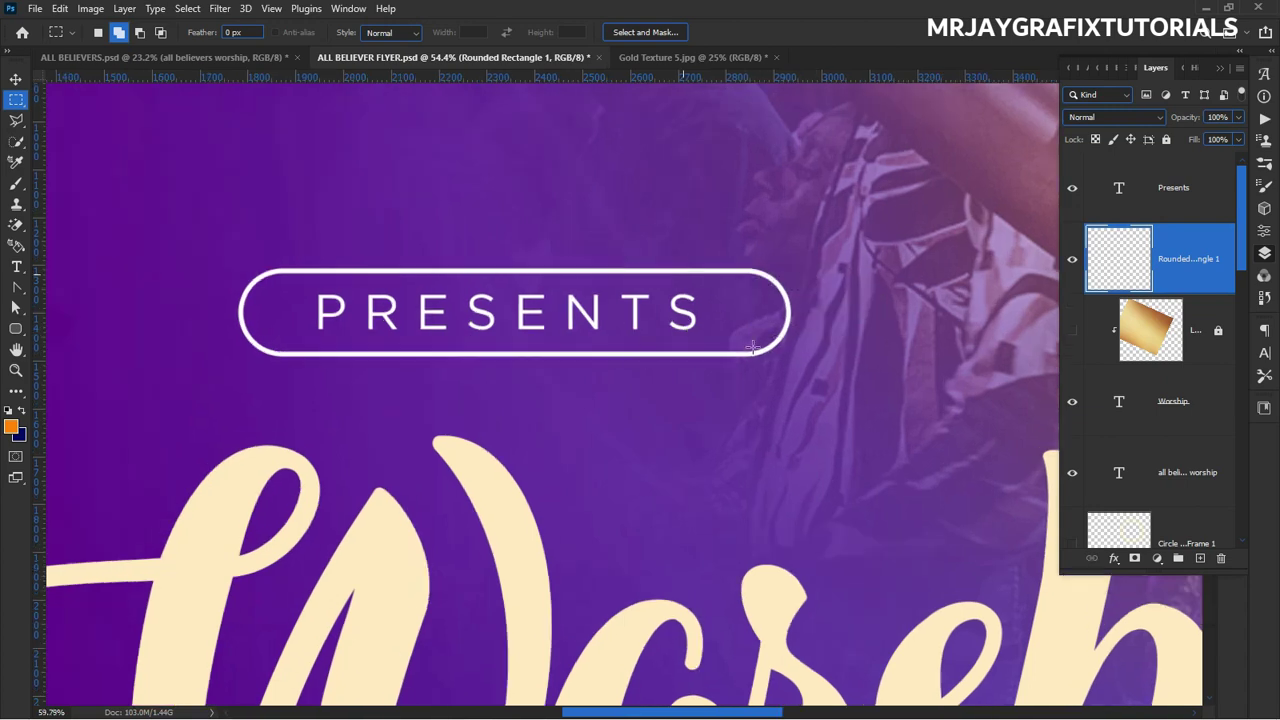
drag(629, 340, 801, 220)
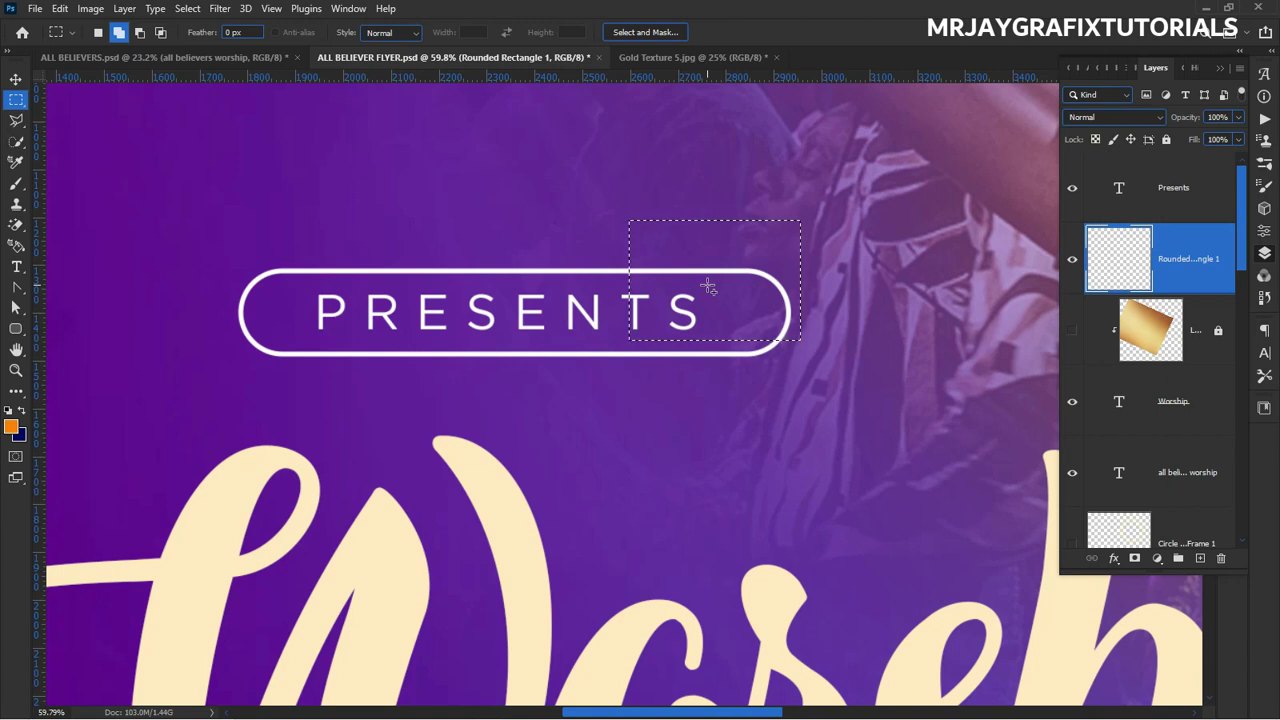
click(99, 34)
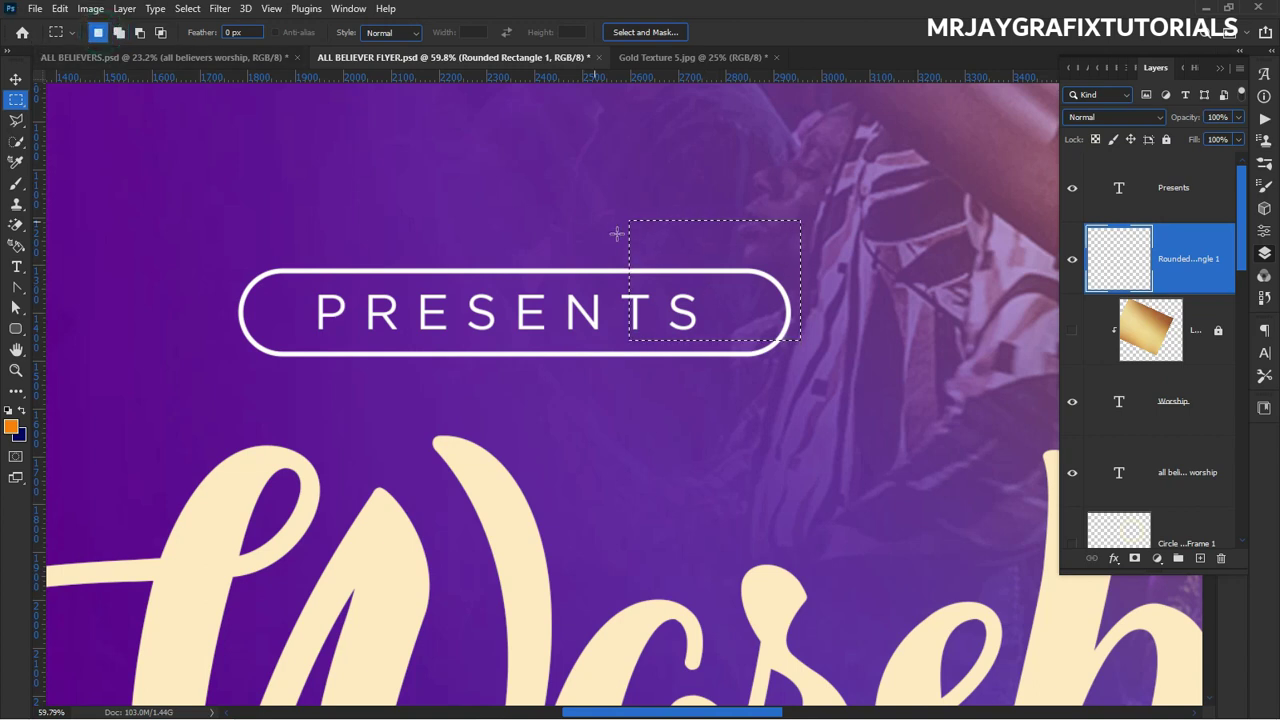
drag(737, 303, 794, 325)
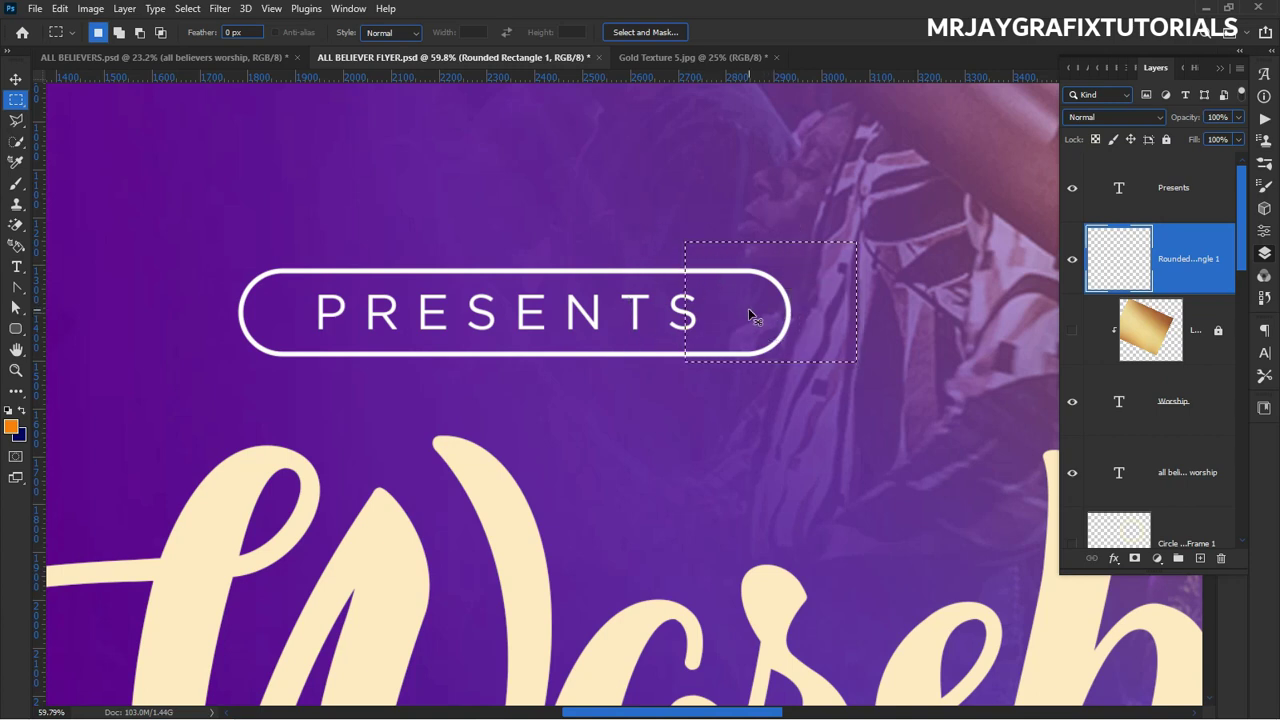
key(ctrl+d)
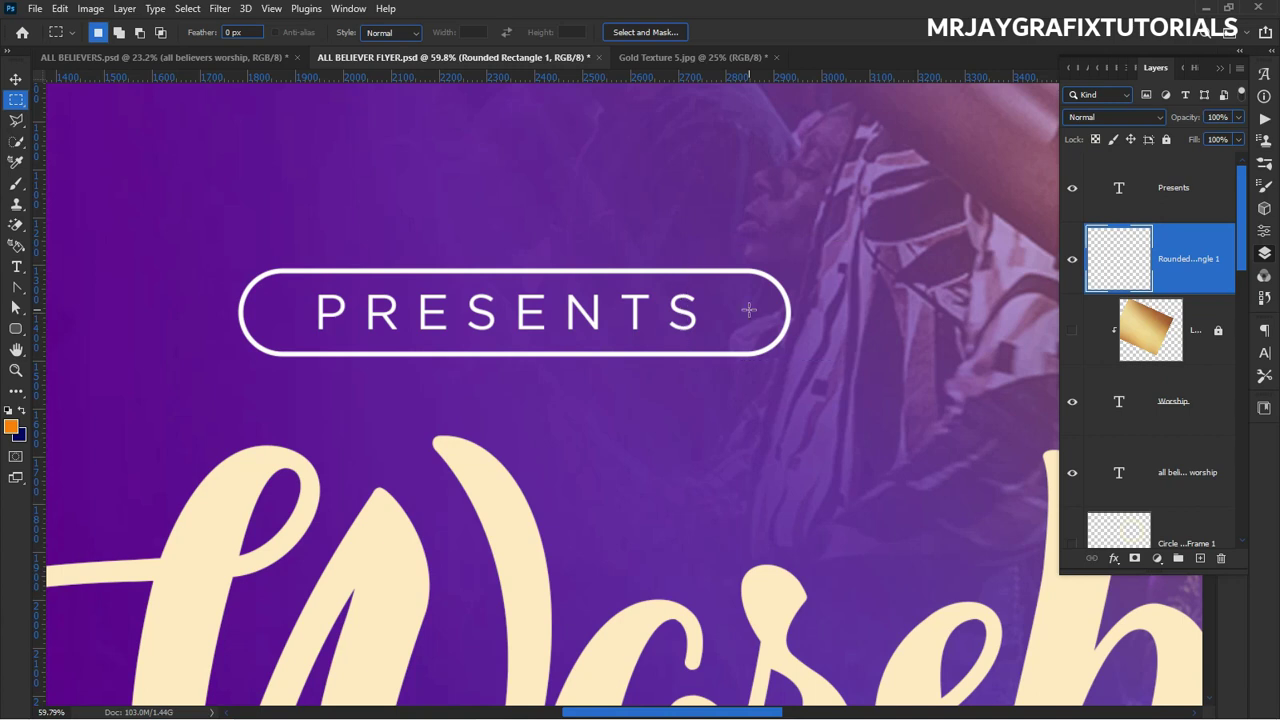
Marquee-select the right end of the rounded outline, delete that part to leave a gap, and deselect.
drag(761, 284, 830, 343)
key(Delete)
key(ctrl+d)
Draw a solid triangle custom shape about 99 x 85 px in the gap at the outline's right end.
click(15, 332)
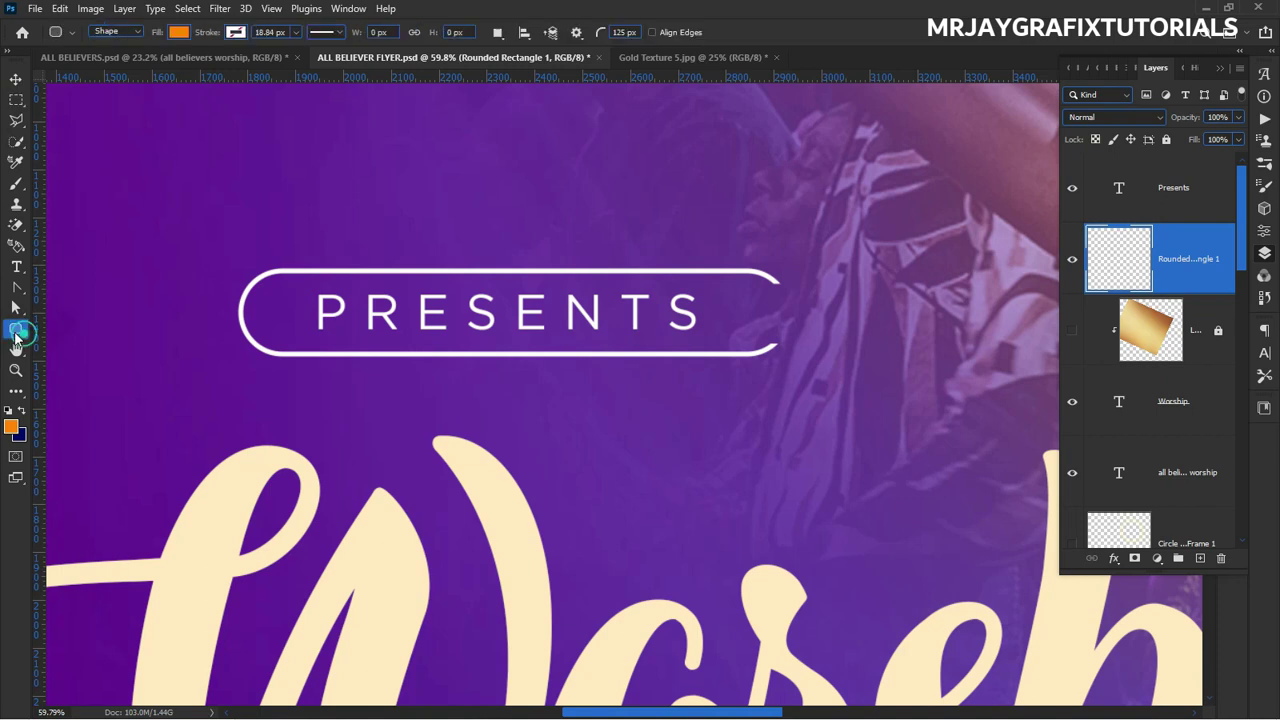
click(104, 407)
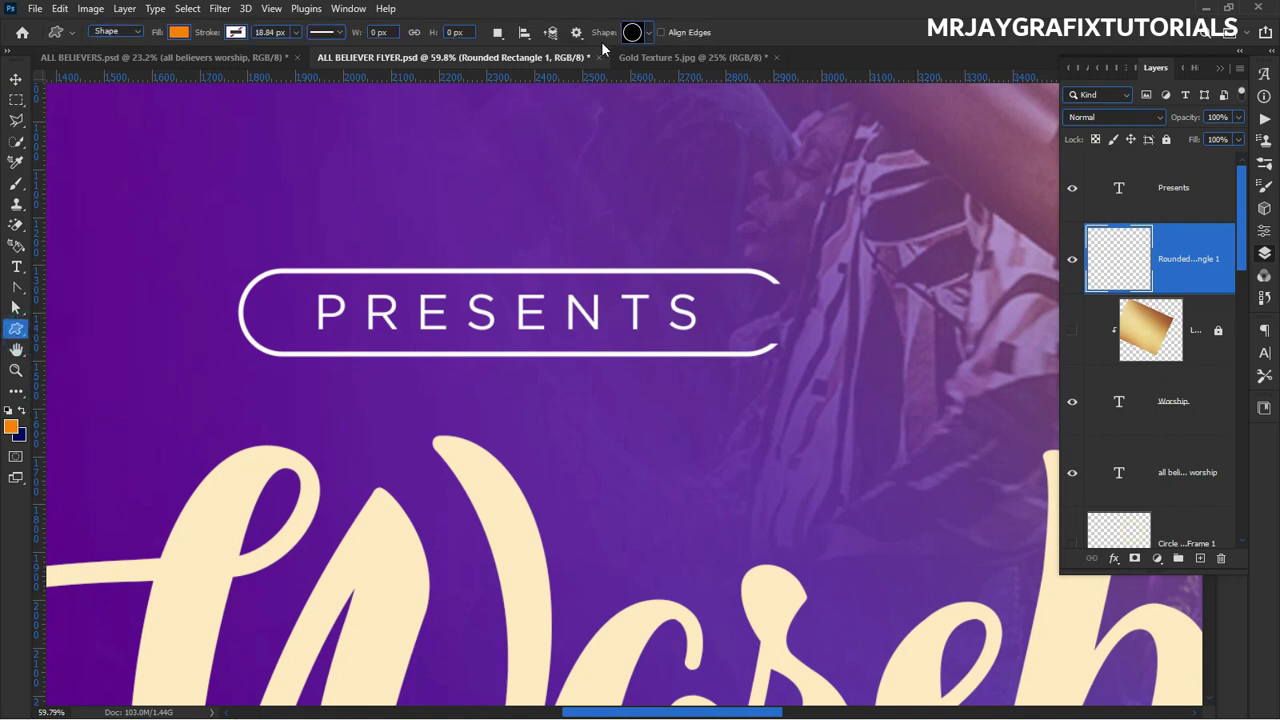
click(643, 32)
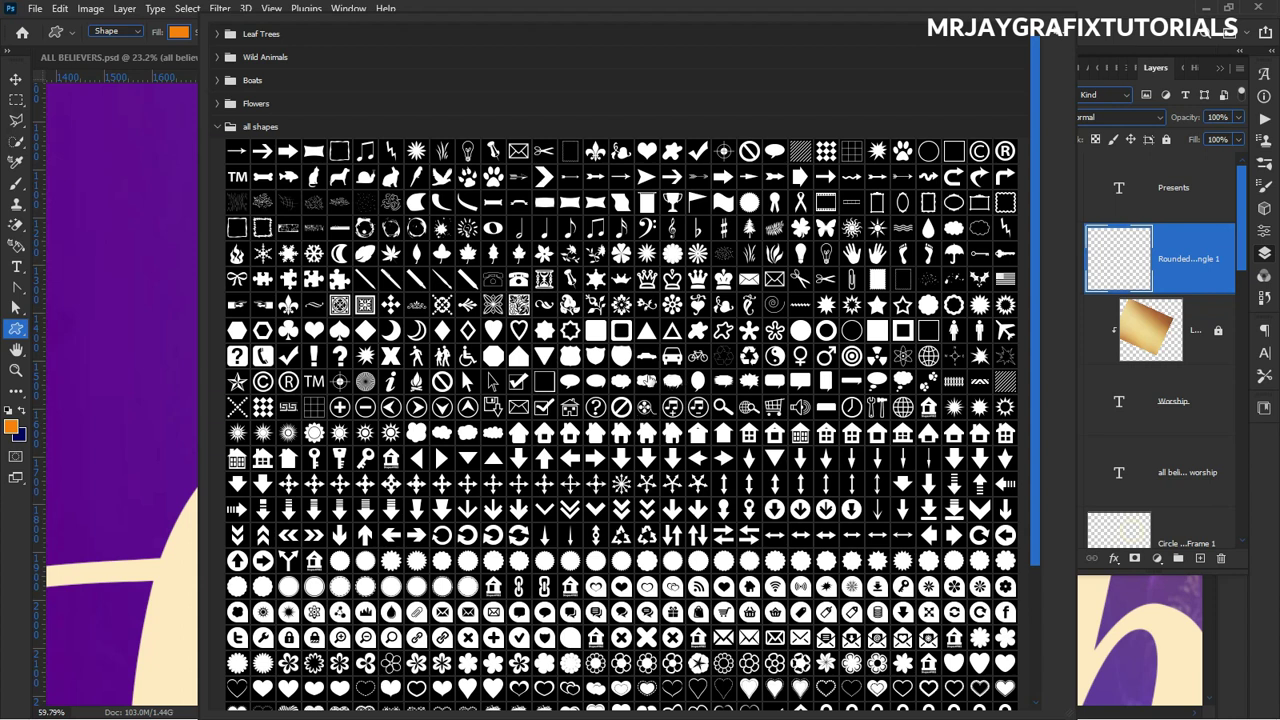
click(646, 332)
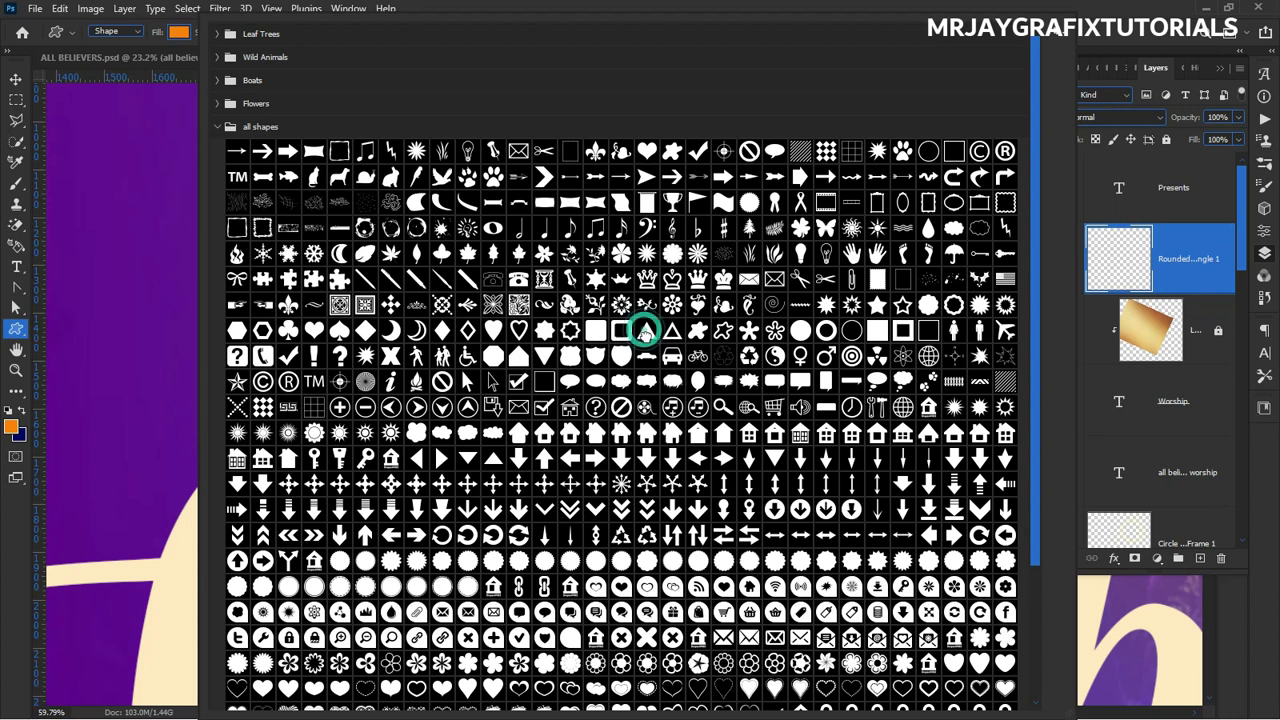
click(606, 14)
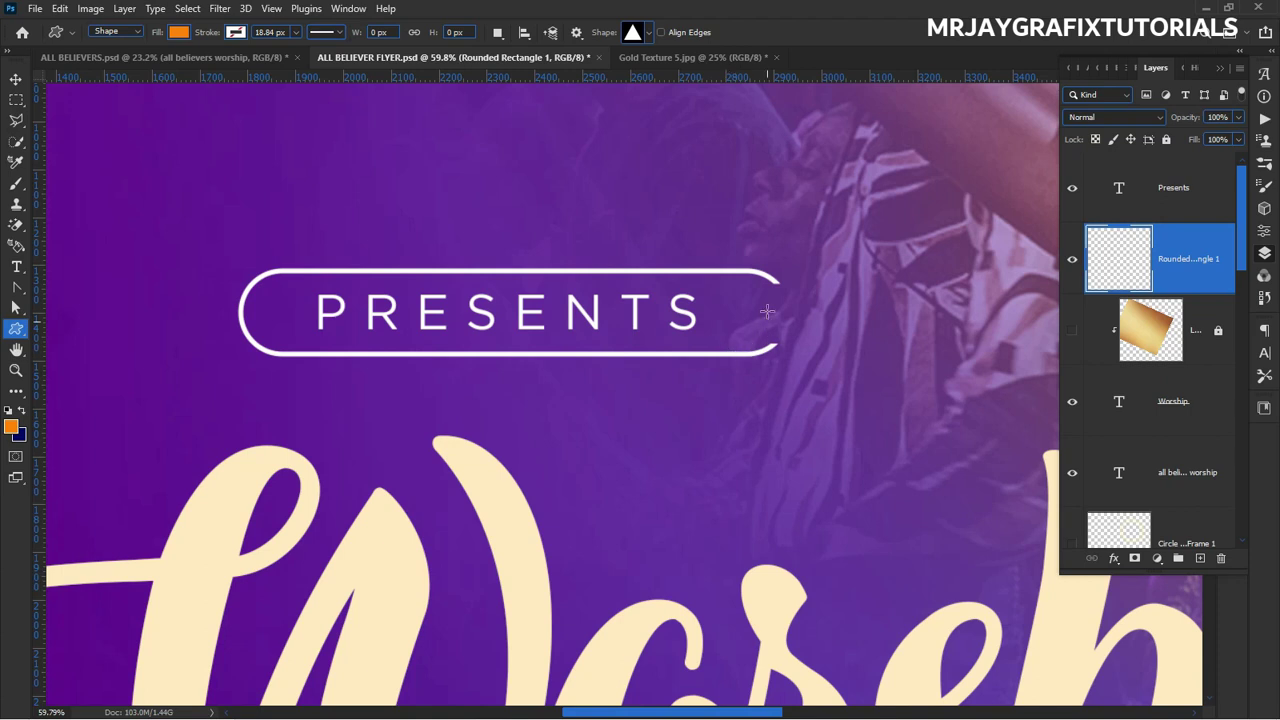
drag(763, 292, 810, 348)
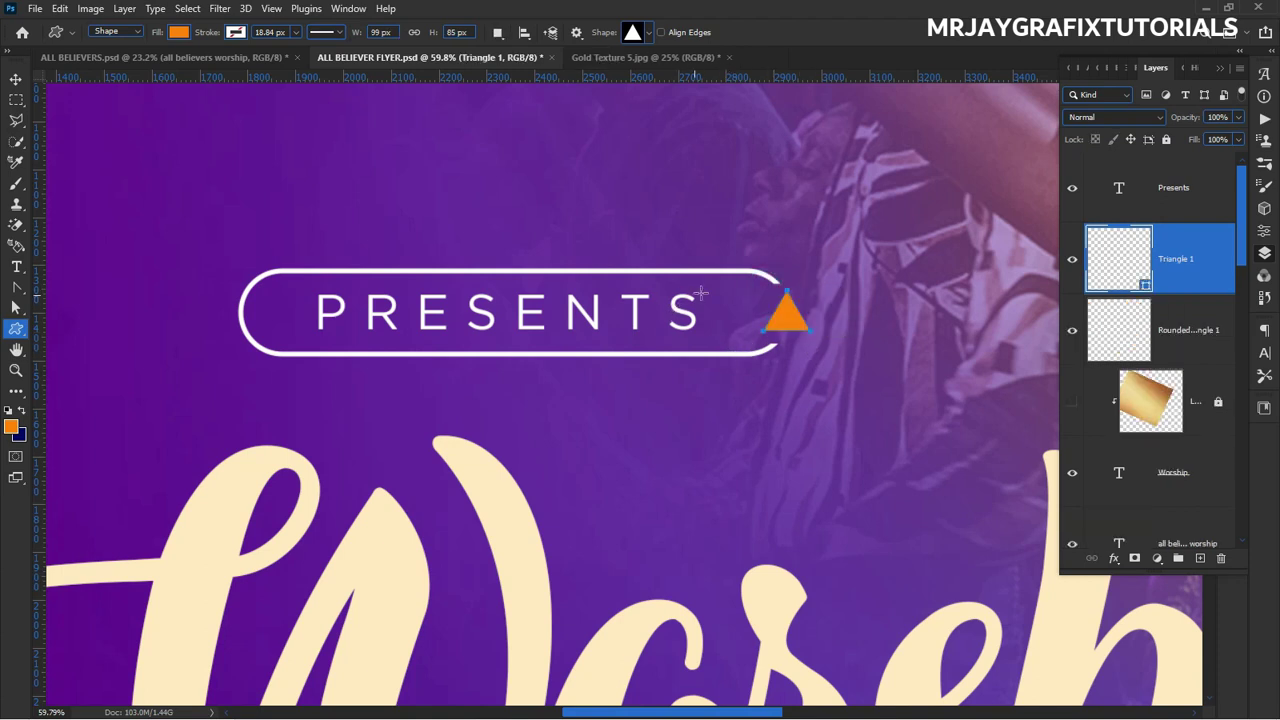
Rotate the triangle 90° so that it points right.
click(15, 79)
key(ctrl+t)
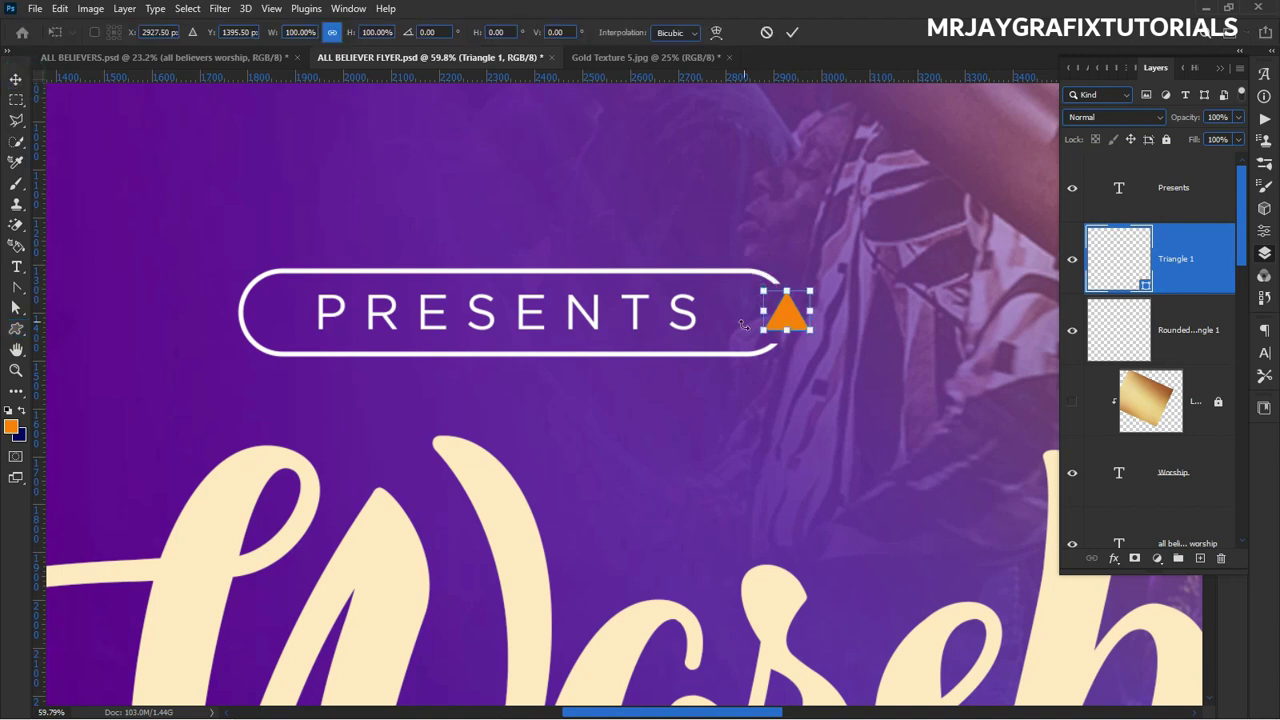
drag(749, 328, 717, 177)
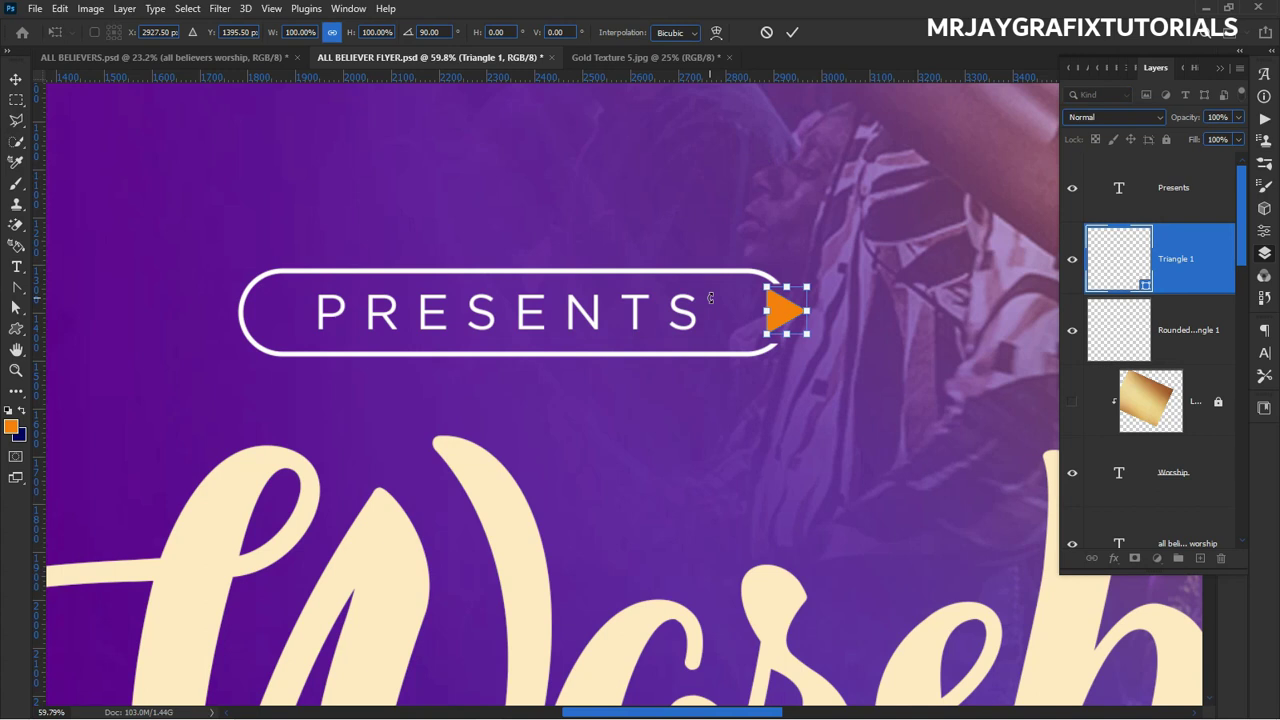
key(Return)
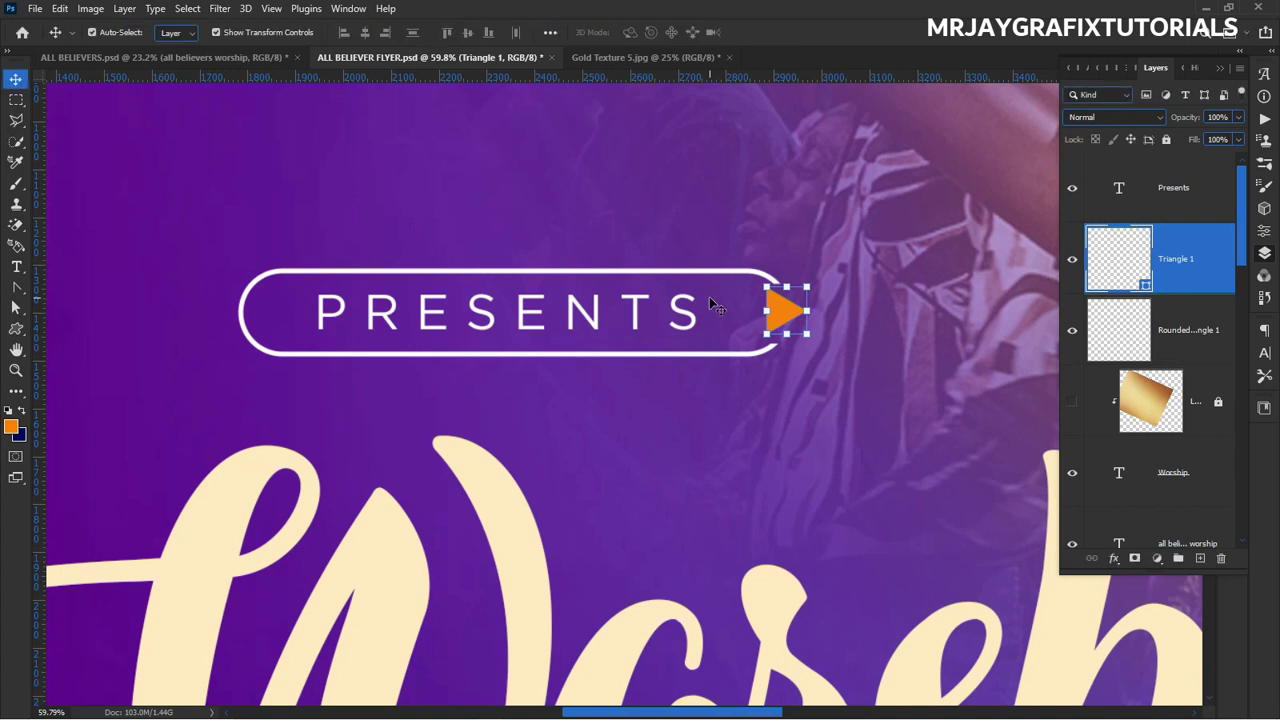
Change the triangle's fill color to yellow ffc600.
double_click(1143, 287)
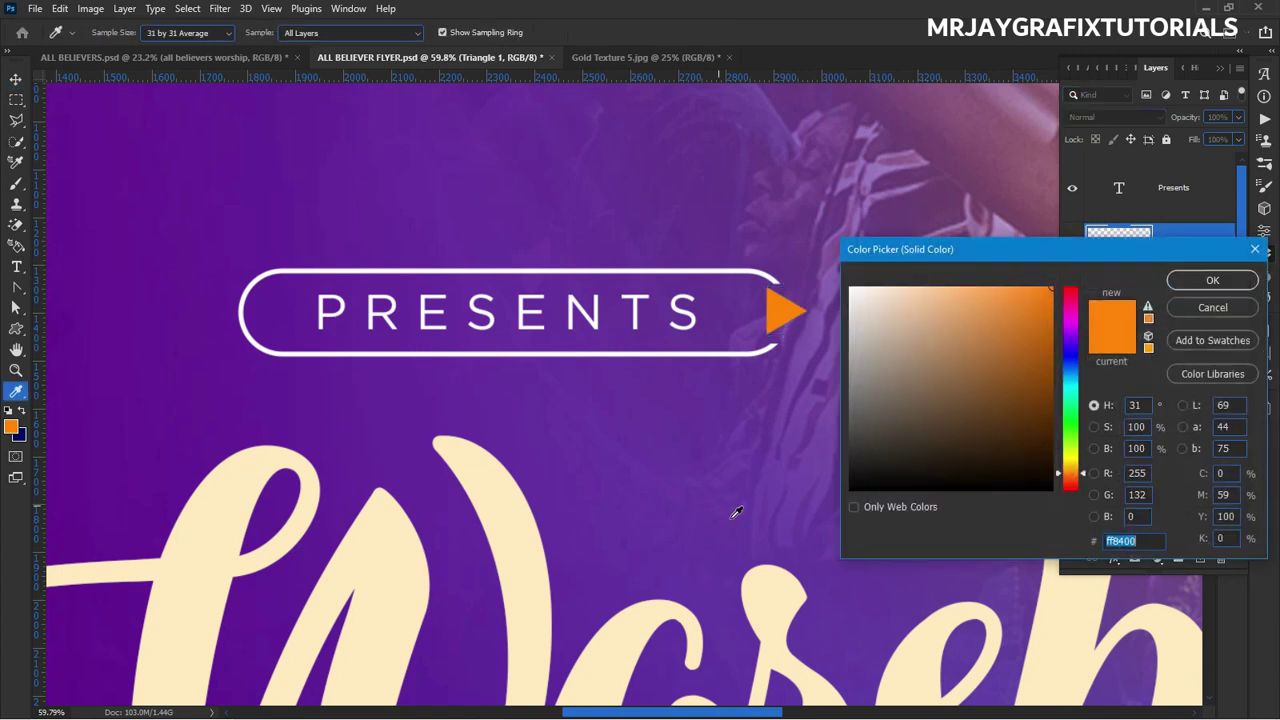
click(777, 580)
drag(1027, 296, 974, 288)
drag(1073, 467, 1071, 462)
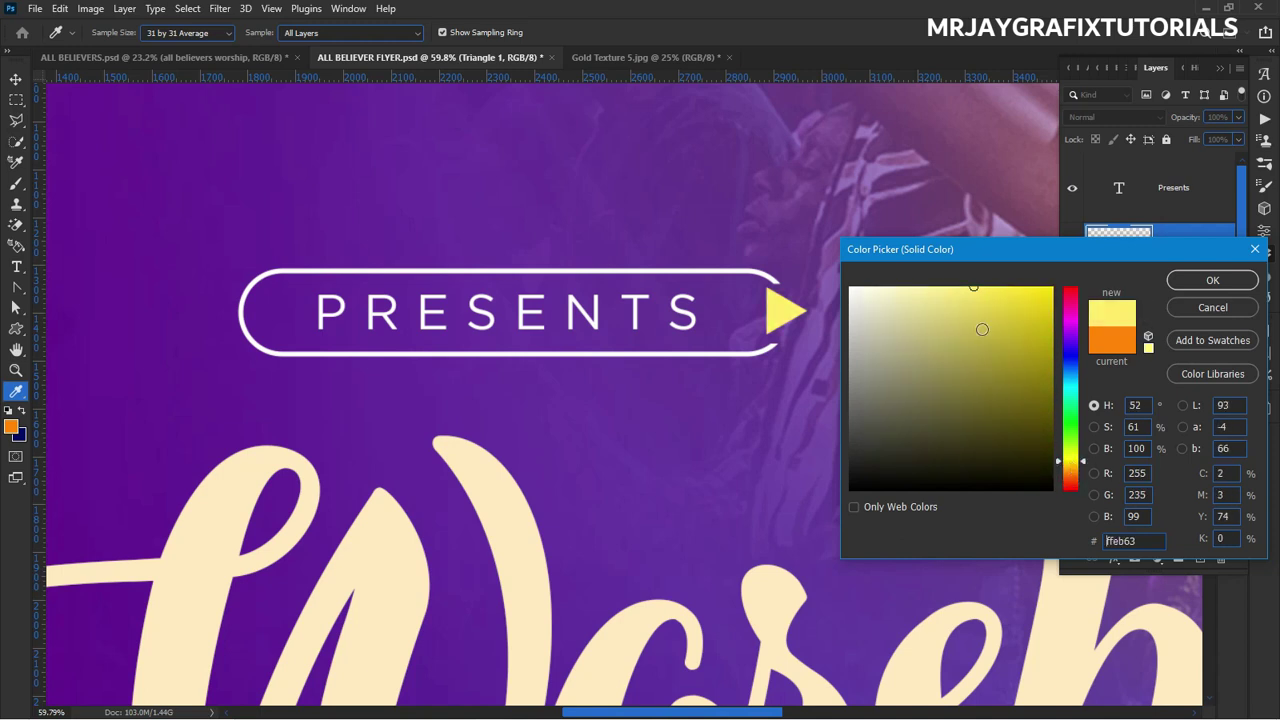
drag(1073, 462, 1073, 471)
drag(990, 292, 1051, 288)
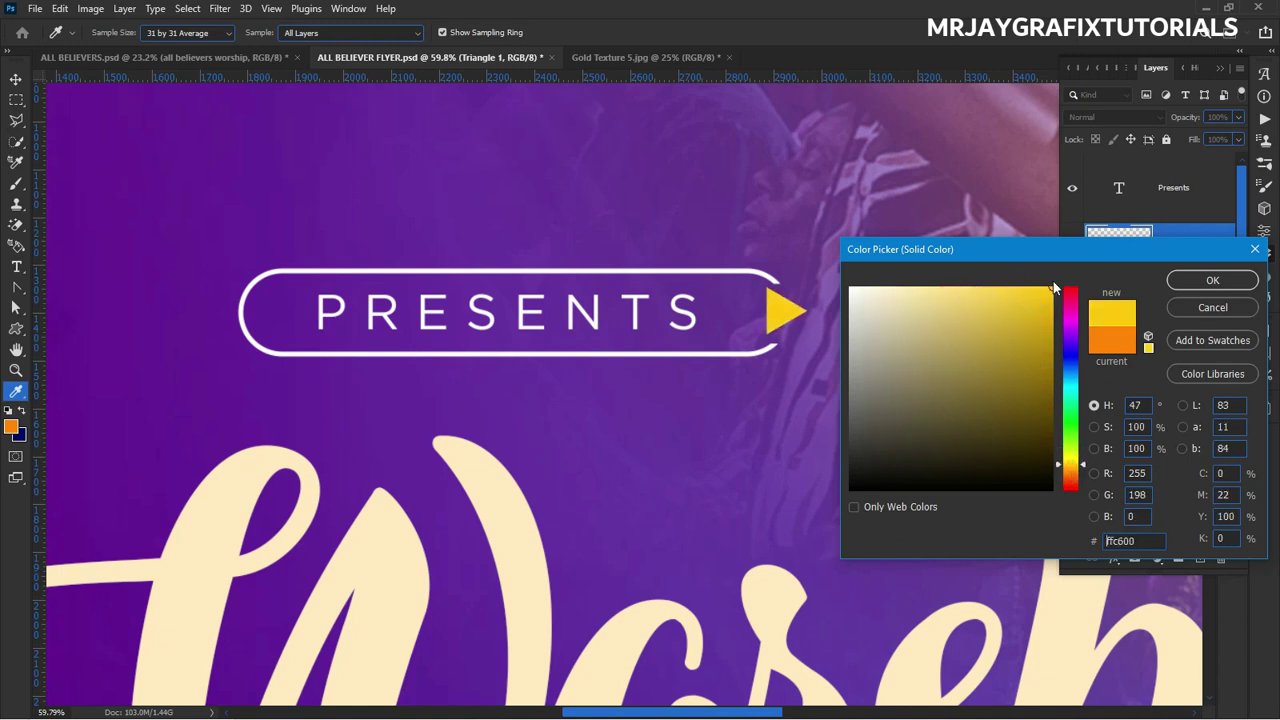
click(1188, 284)
Move the yellow triangle right so its base lines up with the cut ends of the rounded outline.
scroll(763, 304, up, 3)
scroll(763, 304, up, 4)
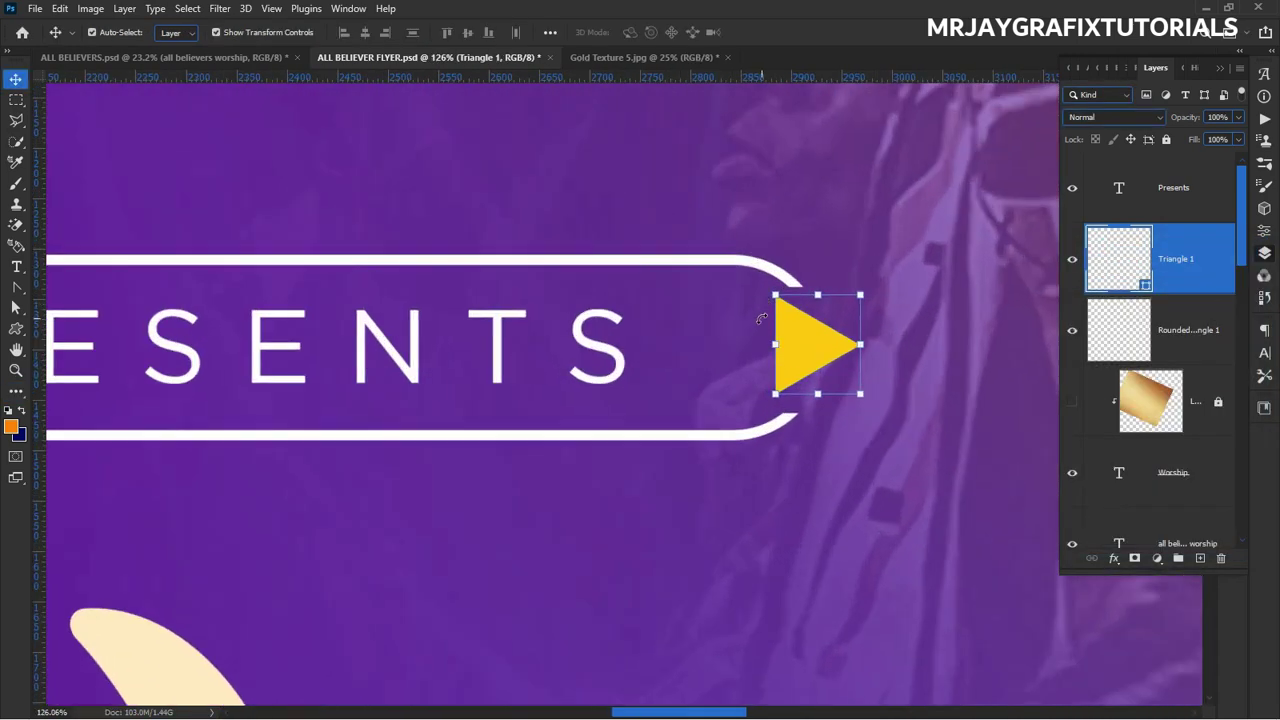
drag(790, 336, 829, 334)
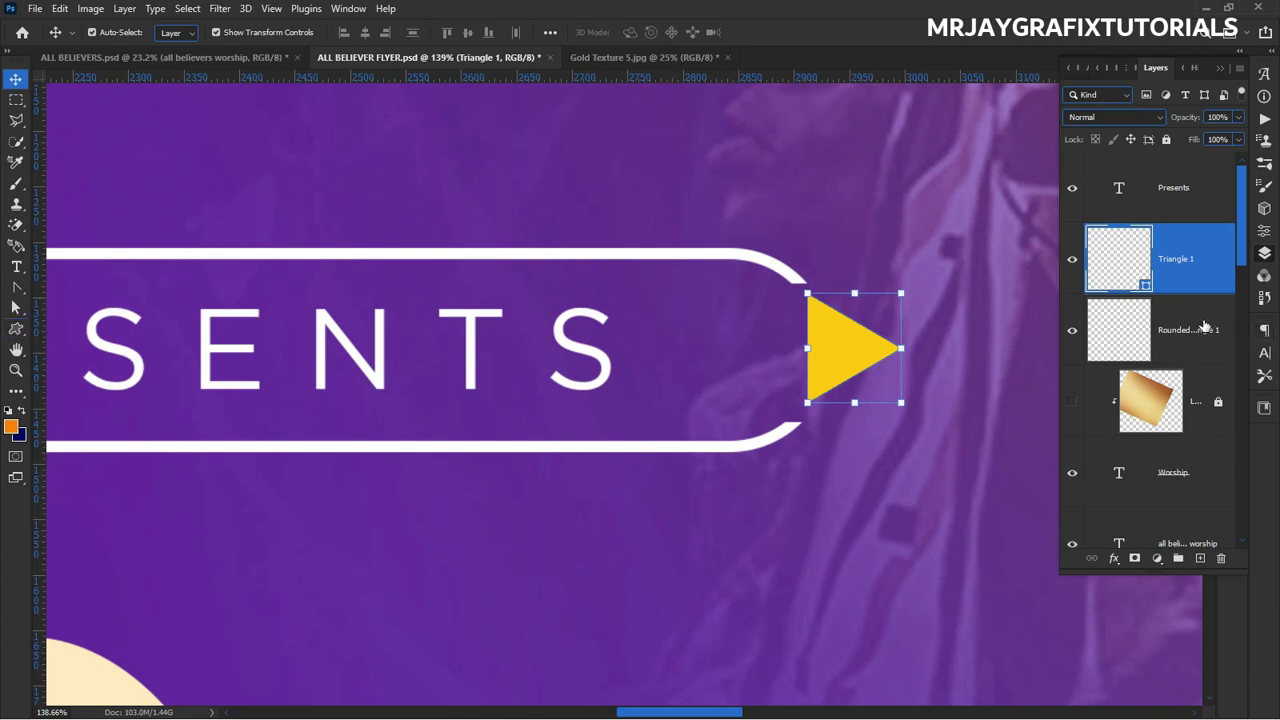
Draw a thin vertical orange rectangle about 10 x 130 px and nudge it right to just beside the triangle's base.
click(1186, 198)
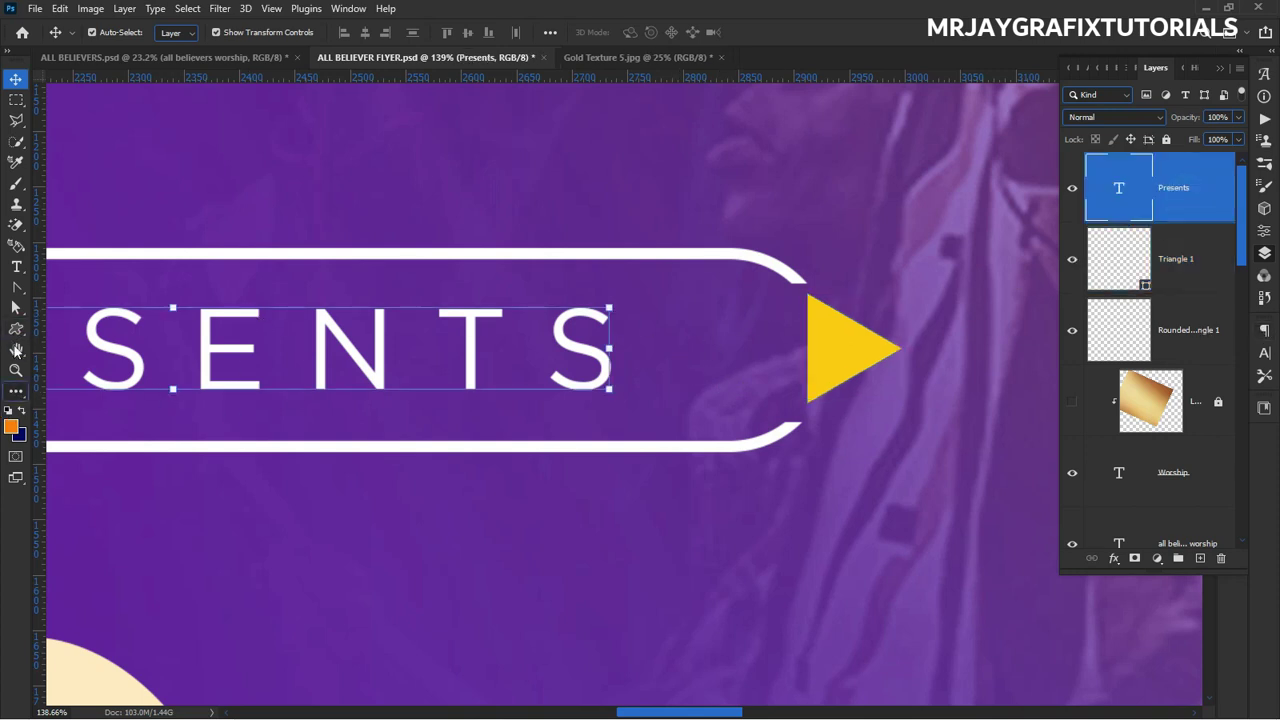
click(16, 328)
click(88, 329)
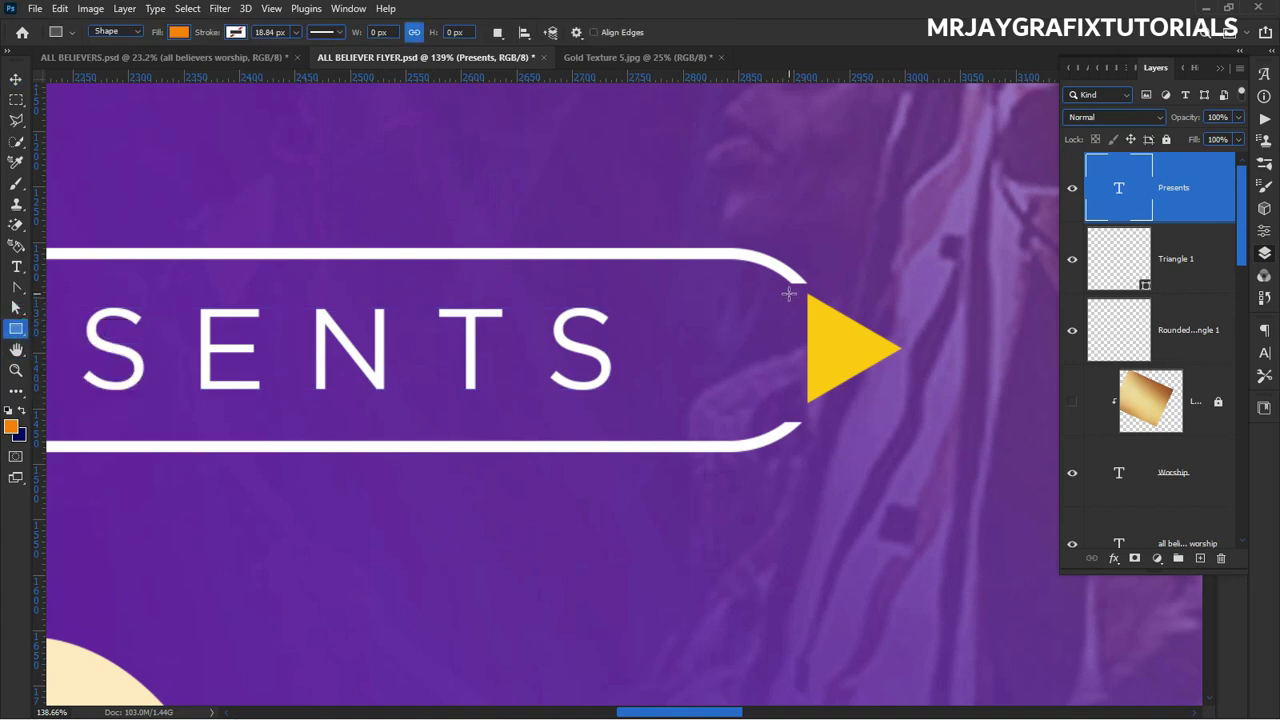
drag(789, 291, 797, 388)
key(v)
key(Right)
key(Right)
key(Right)
key(Right)
key(Right)
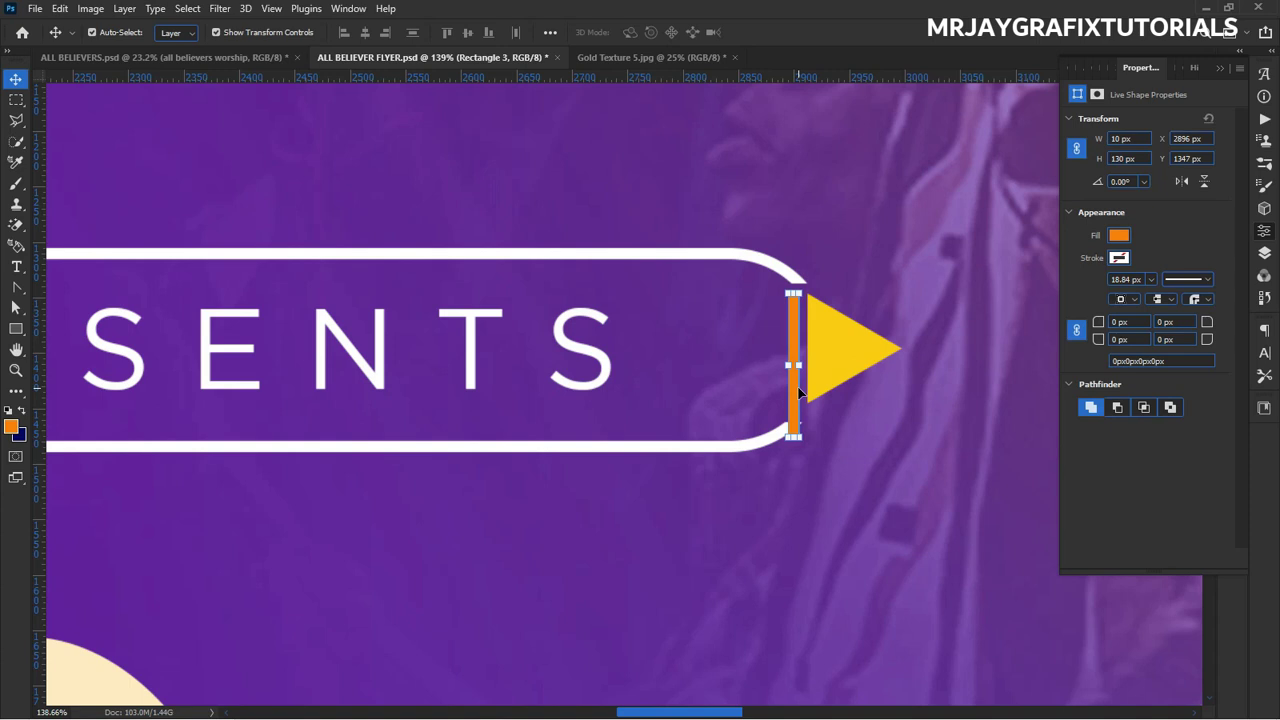
Shorten the thin orange rectangle to about 99 px high to match the triangle's base.
scroll(779, 457, up, 3)
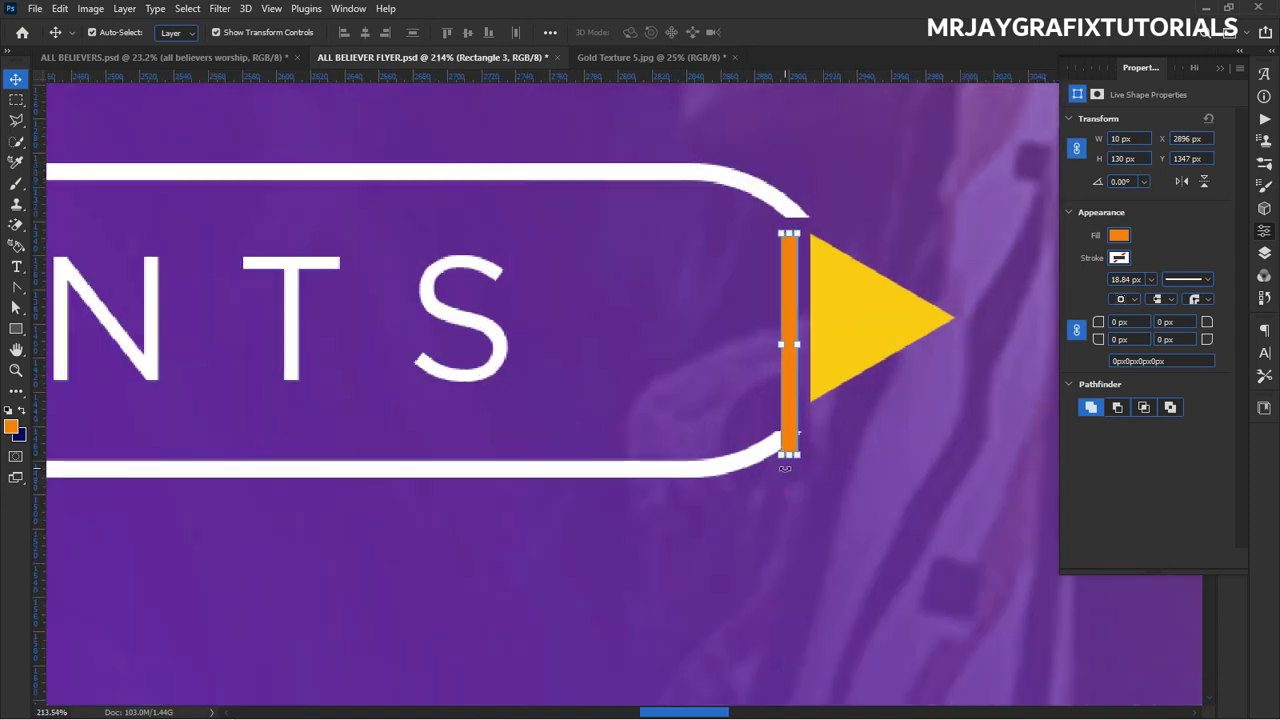
key(ctrl+t)
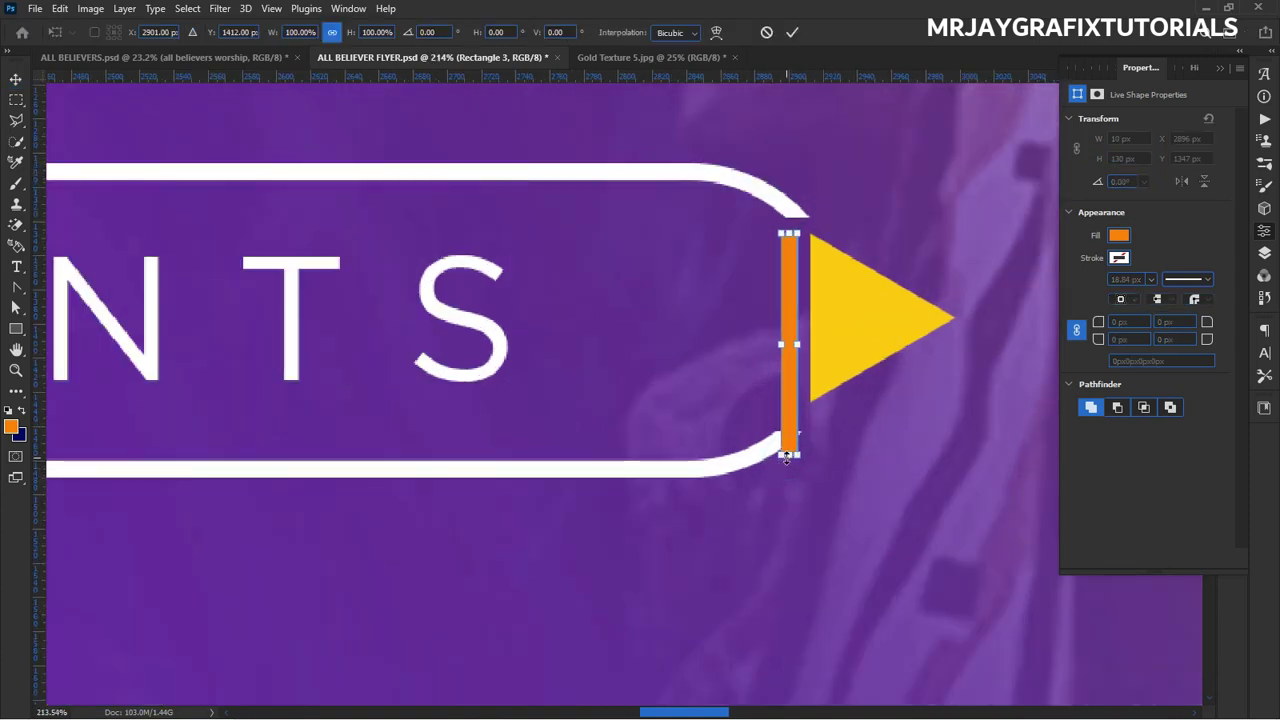
drag(787, 455, 789, 401)
key(Return)
Copy the hex code ffc600 from the triangle's fill color.
click(855, 298)
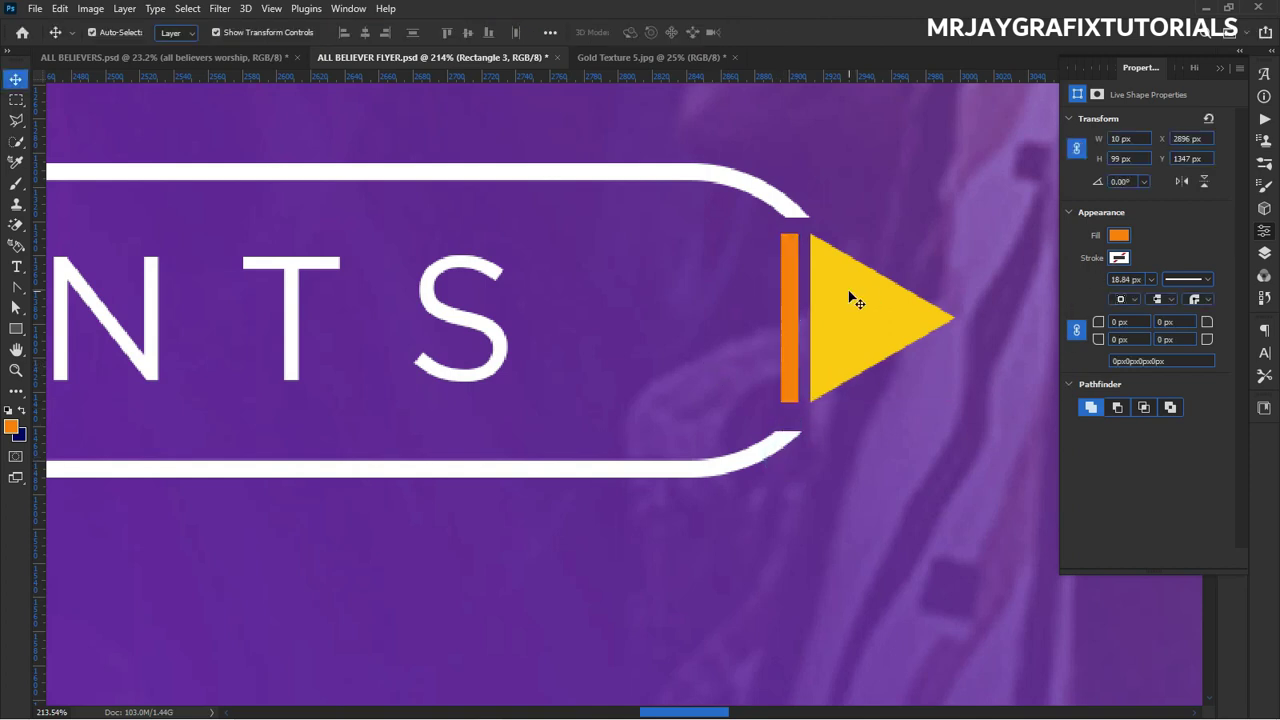
click(1262, 257)
double_click(1146, 357)
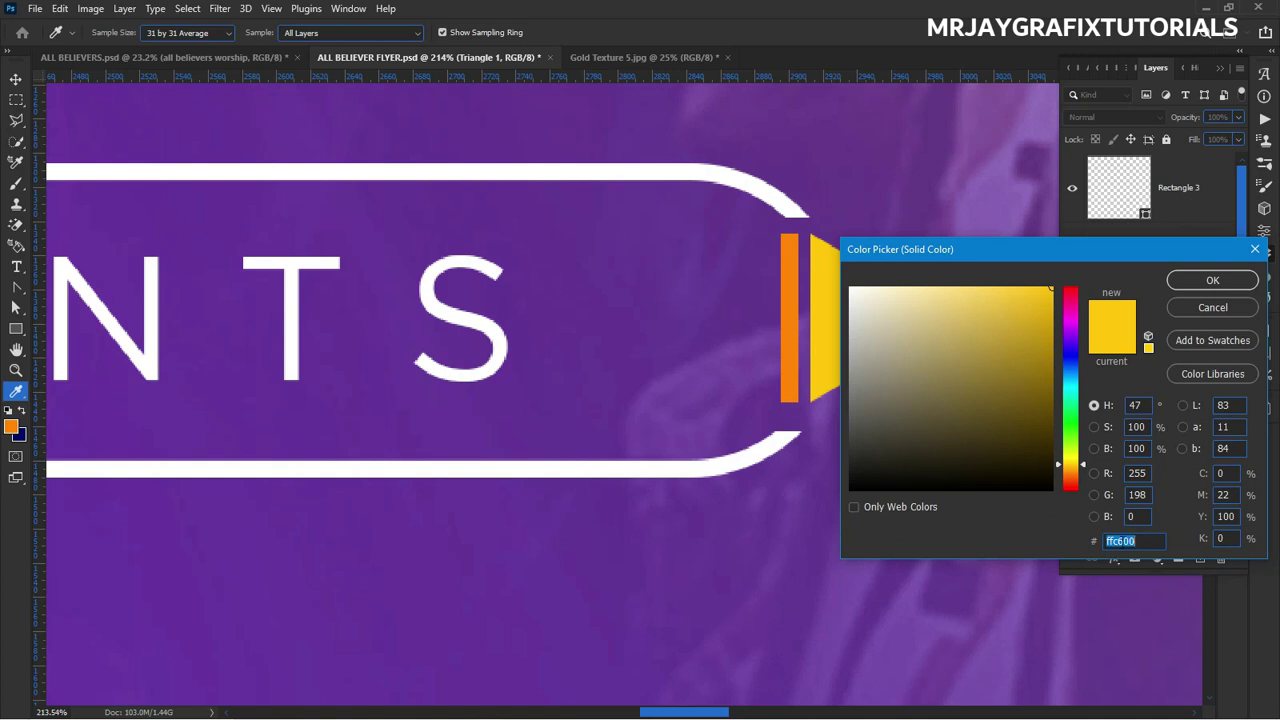
right_click(1120, 541)
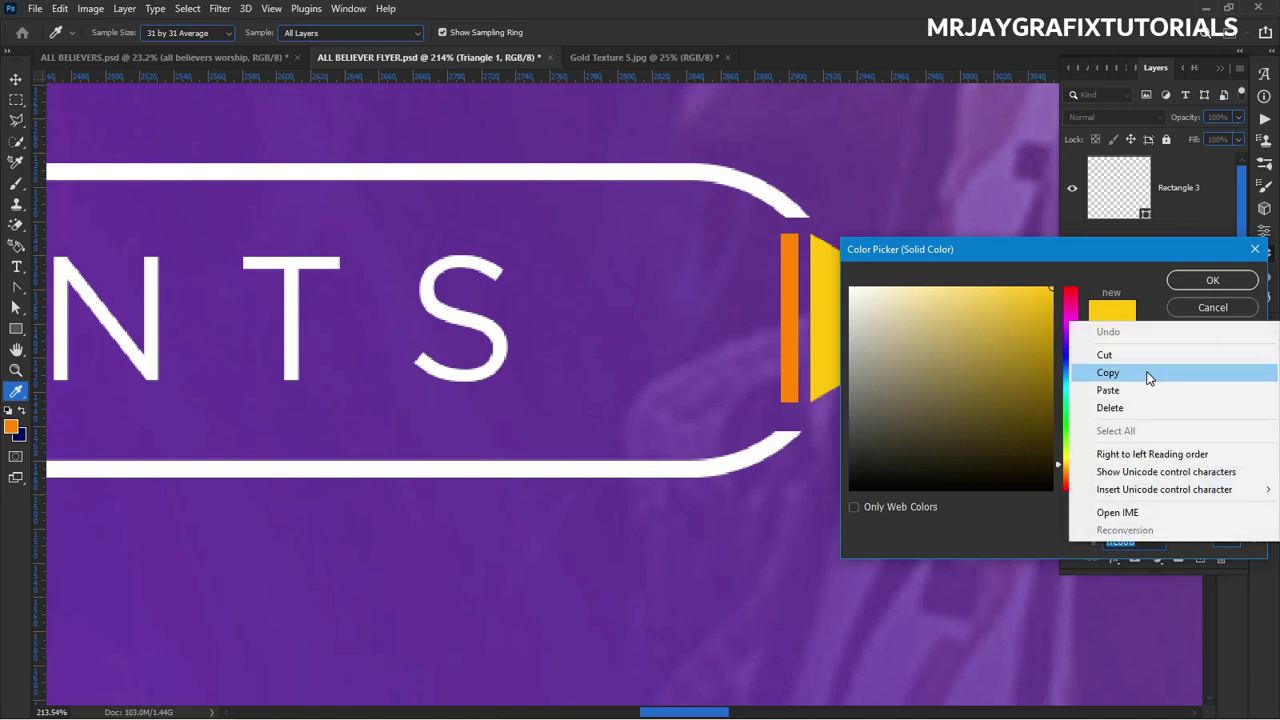
click(1149, 372)
click(1187, 279)
key(ctrl+t)
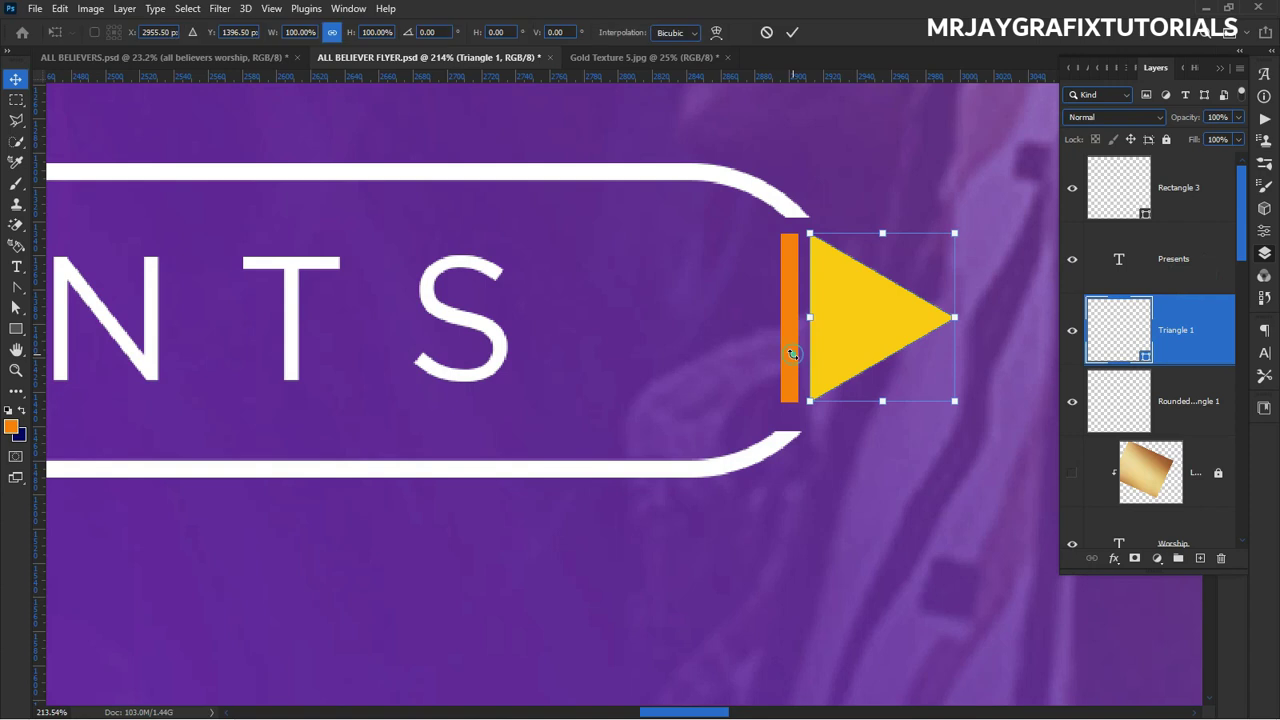
Recolor the thin orange rectangle beside the triangle with the hex code ffc600.
key(Return)
click(788, 372)
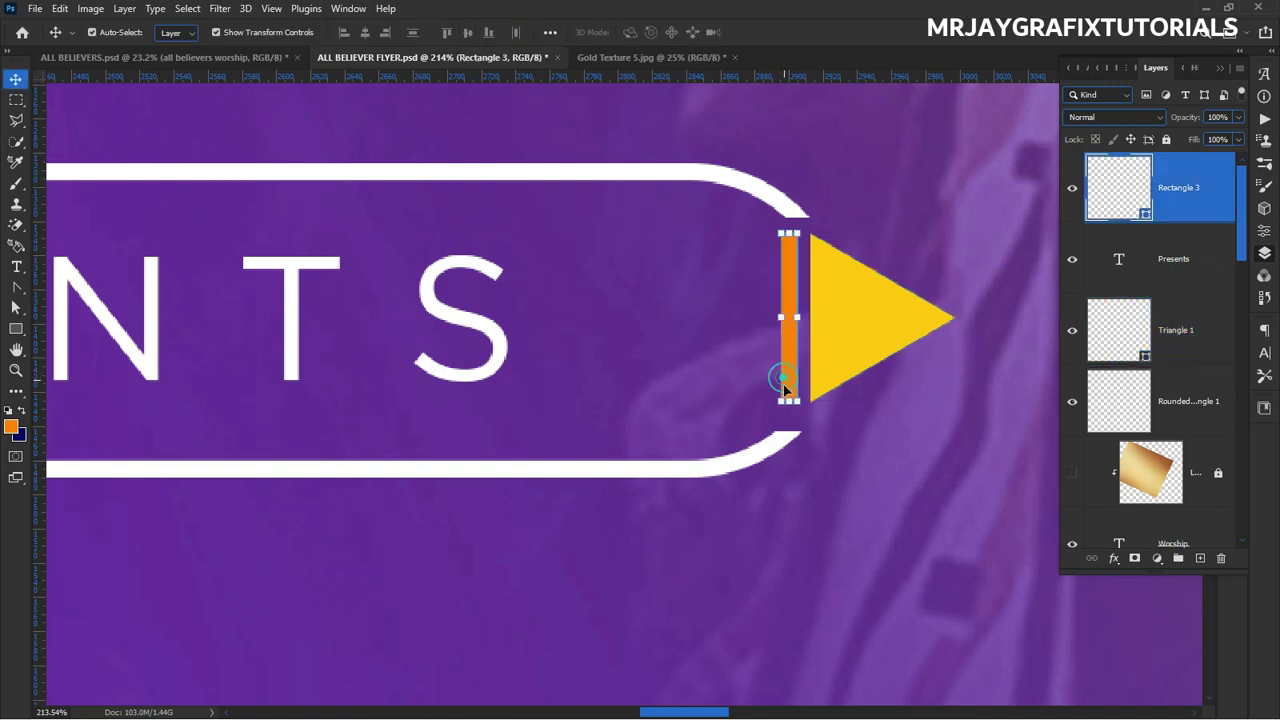
double_click(1146, 216)
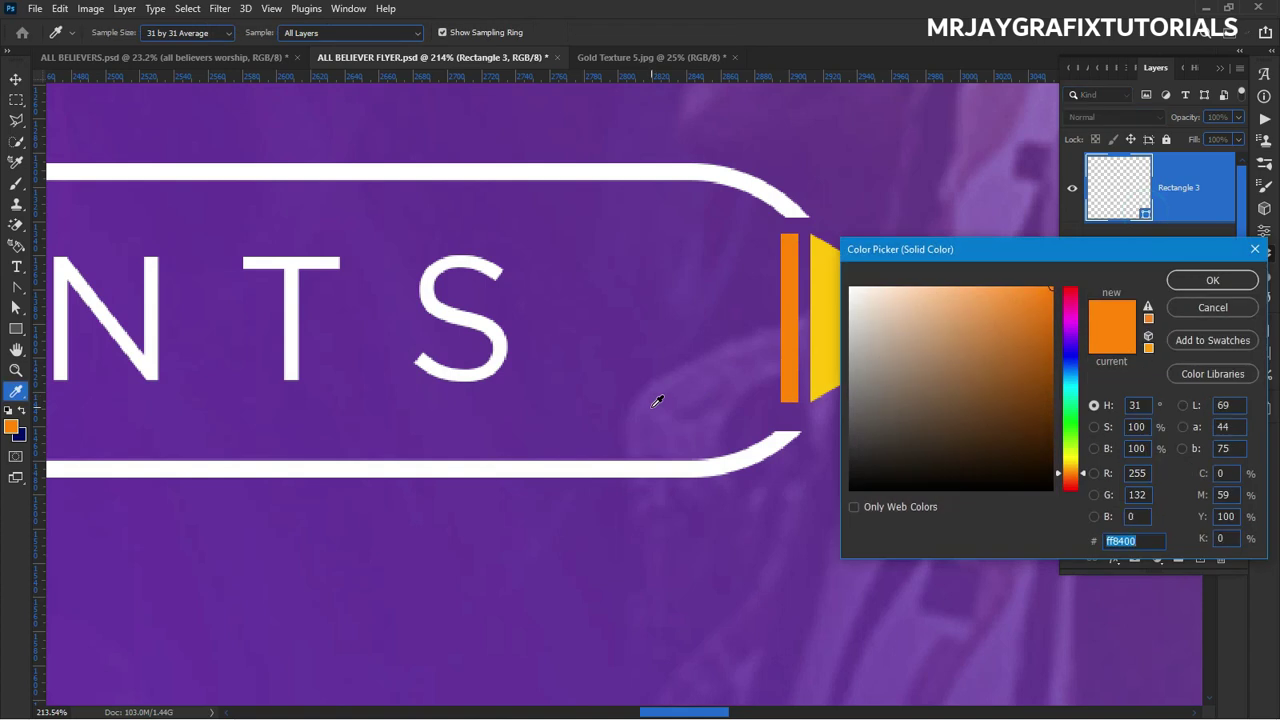
text(ffc600)
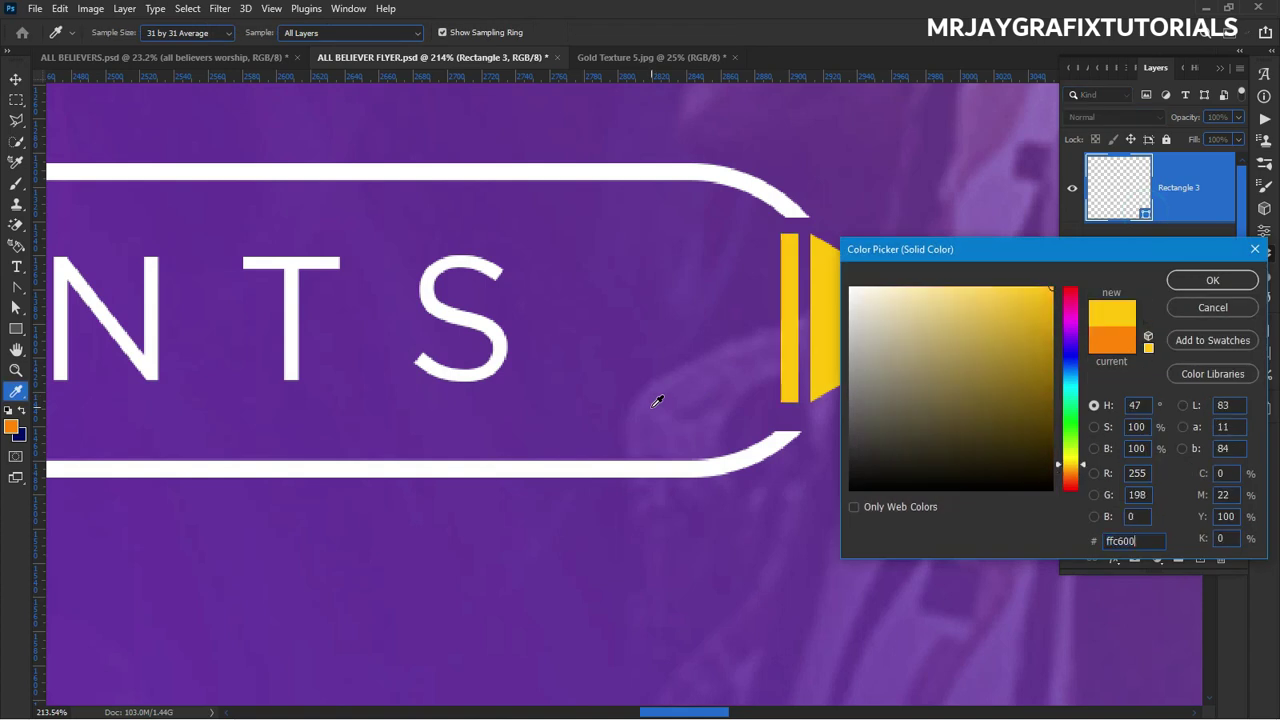
key(Return)
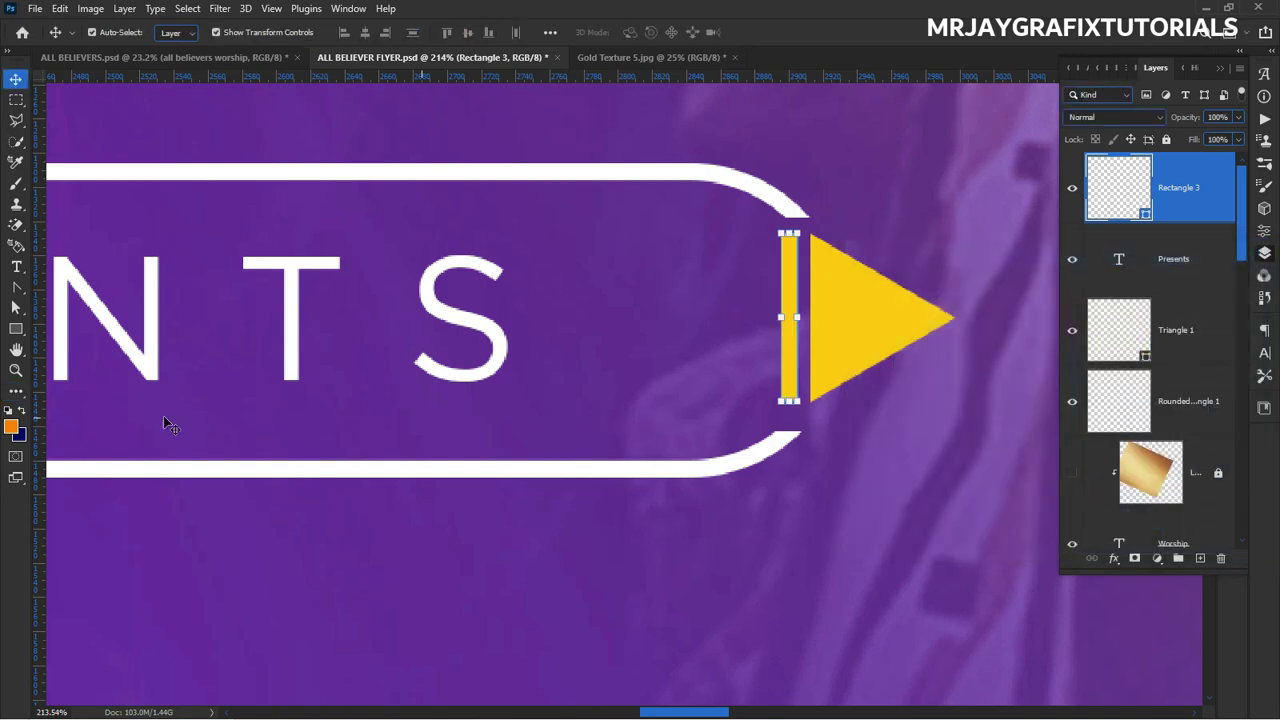
scroll(537, 348, down, 5)
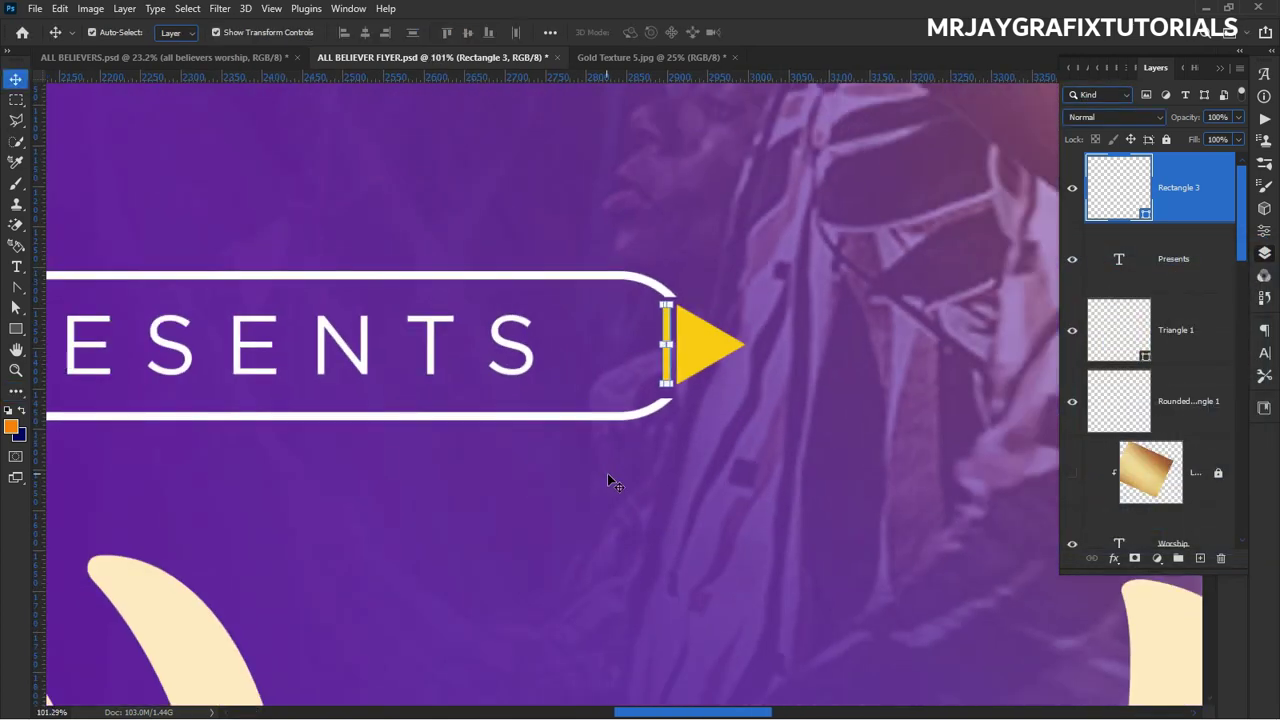
click(607, 473)
scroll(560, 365, down, 3)
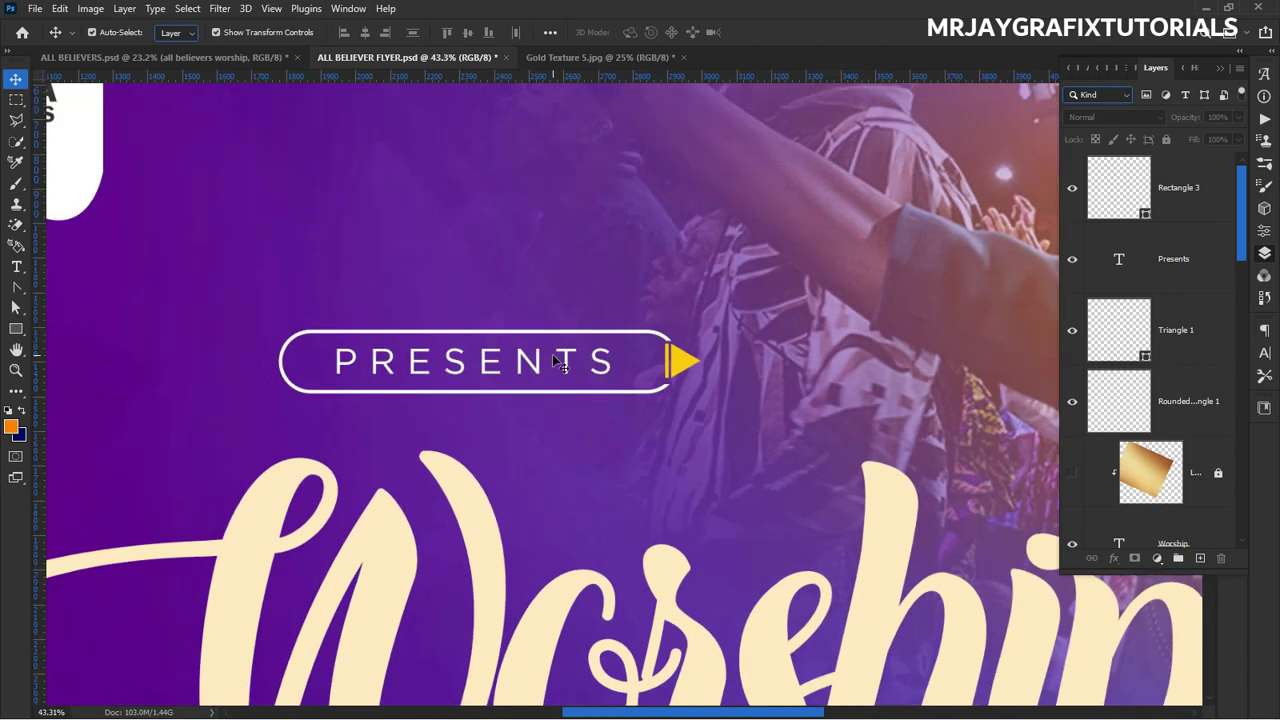
Set the PRESENTS text's tracking to 480 and shift the text slightly left within its rounded outline.
click(557, 366)
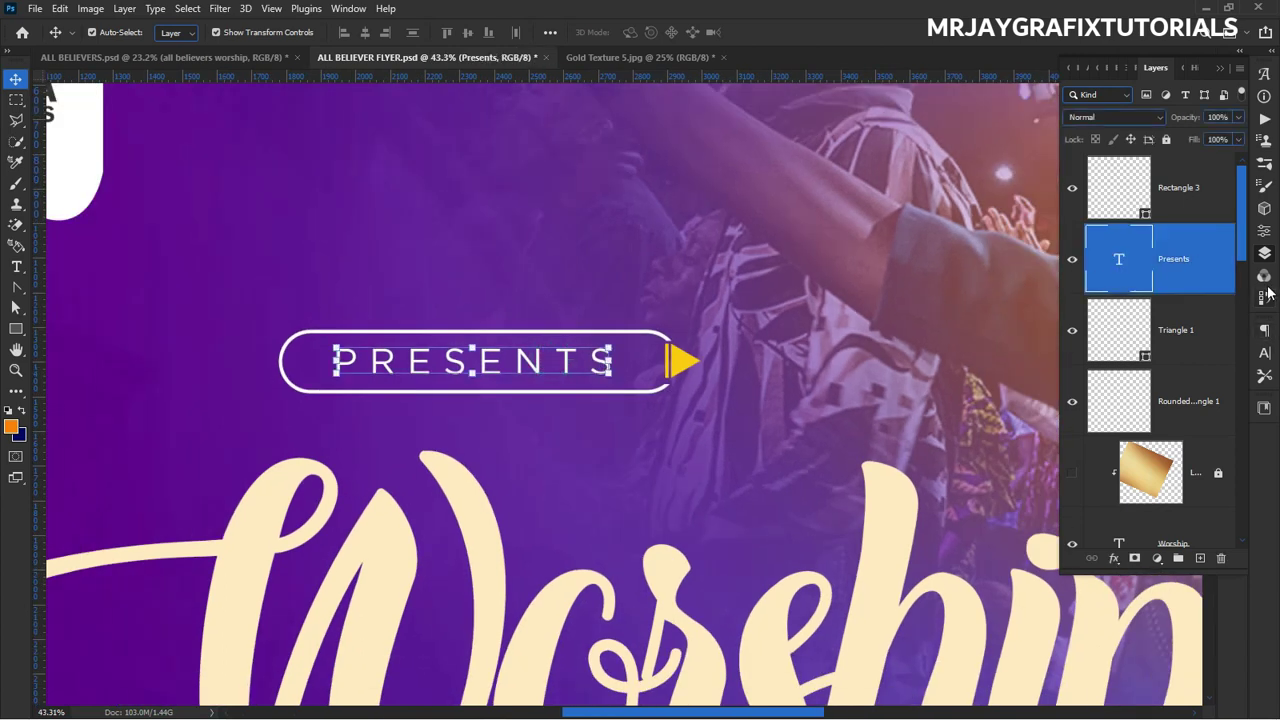
click(1264, 352)
drag(1184, 393, 1190, 400)
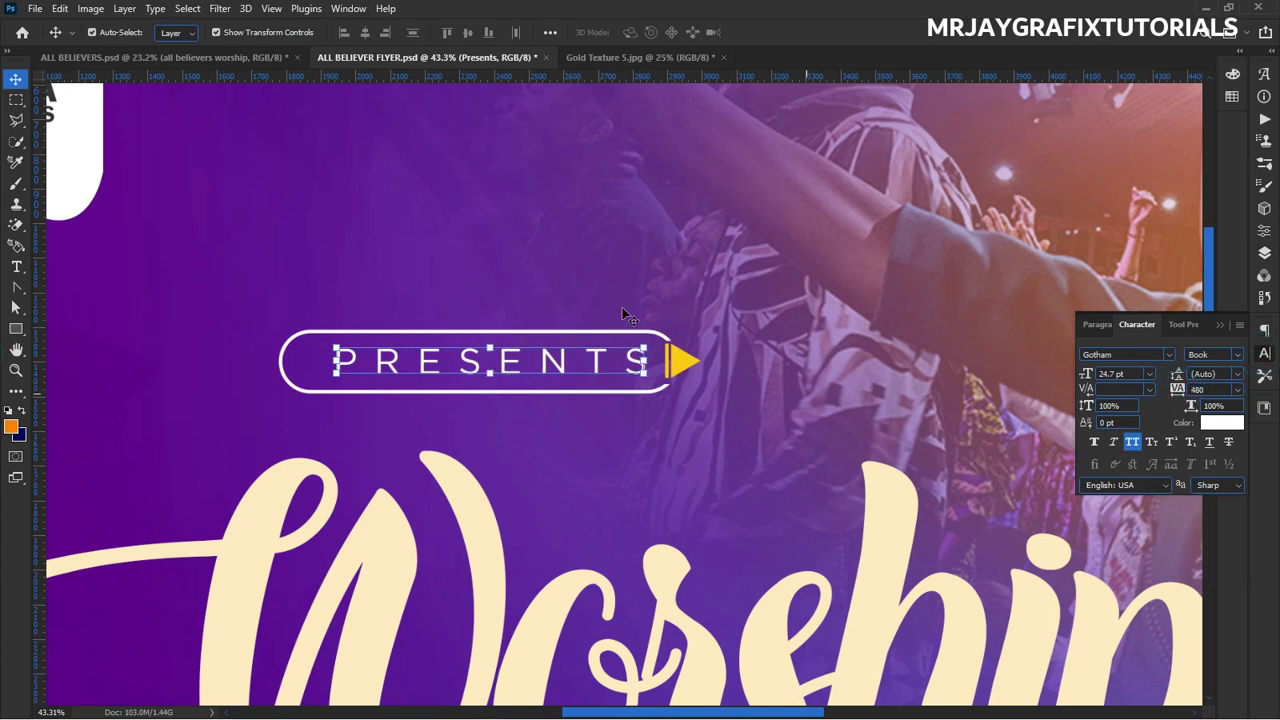
drag(548, 369, 536, 369)
scroll(480, 274, down, 5)
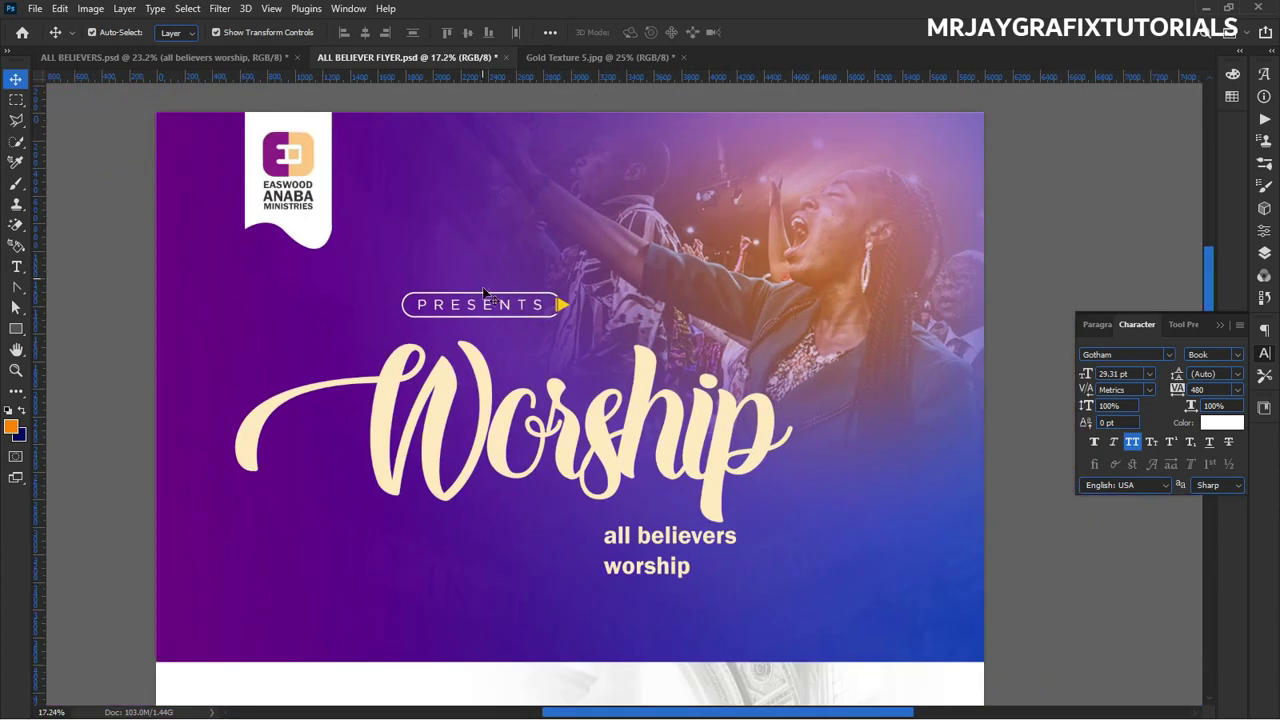
Preview the gold texture on the Worship title, hide it again, and move its layer above the rounded rectangle layer.
scroll(483, 292, down, 1)
click(627, 441)
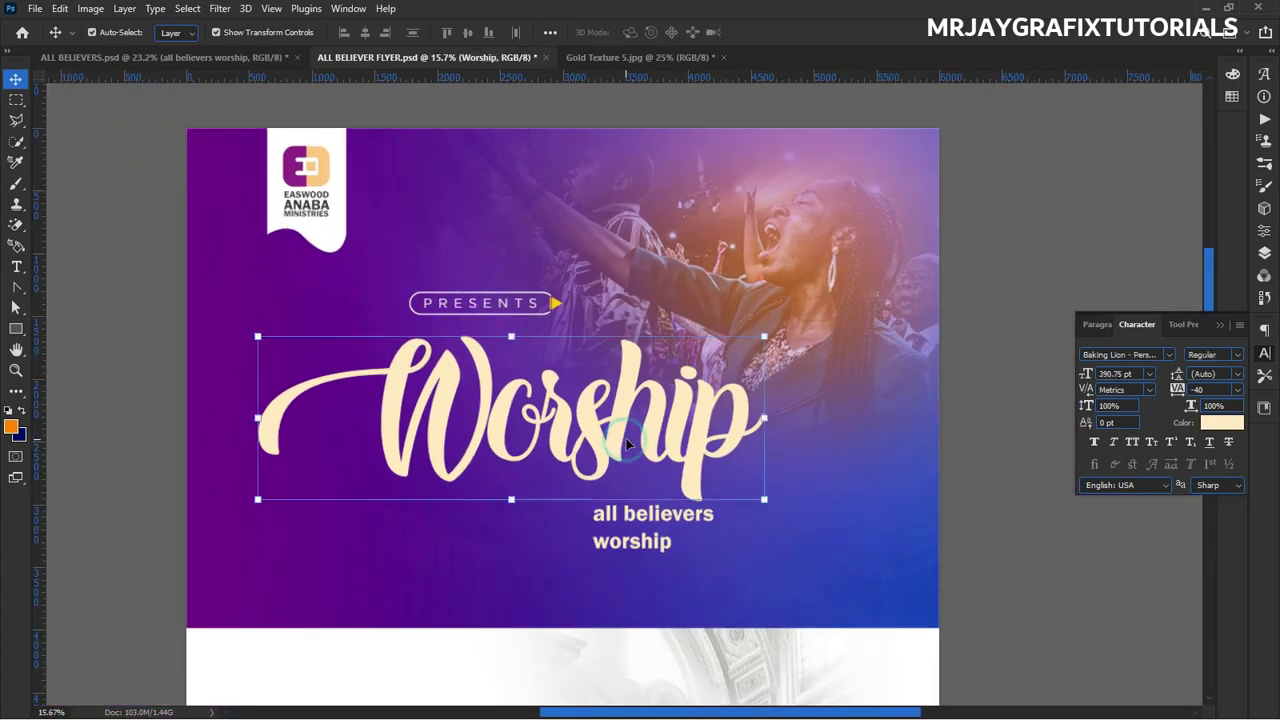
click(1264, 253)
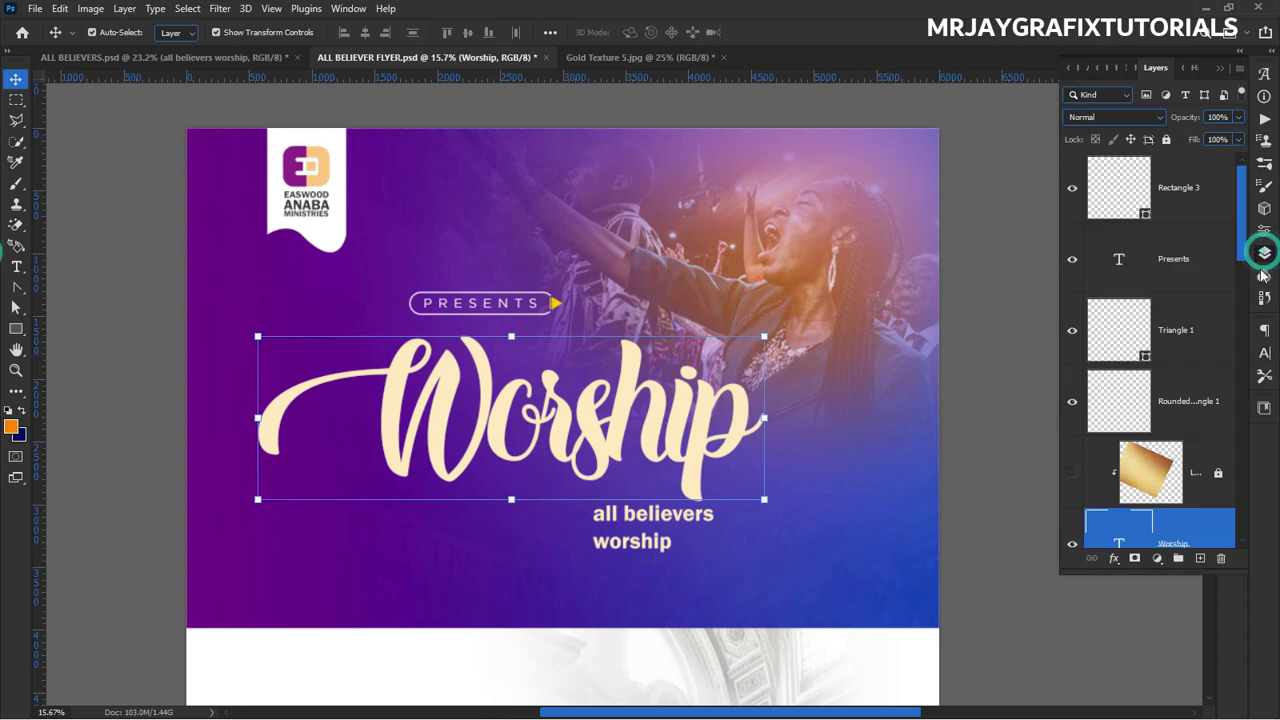
scroll(1140, 418, down, 1)
scroll(1148, 458, down, 1)
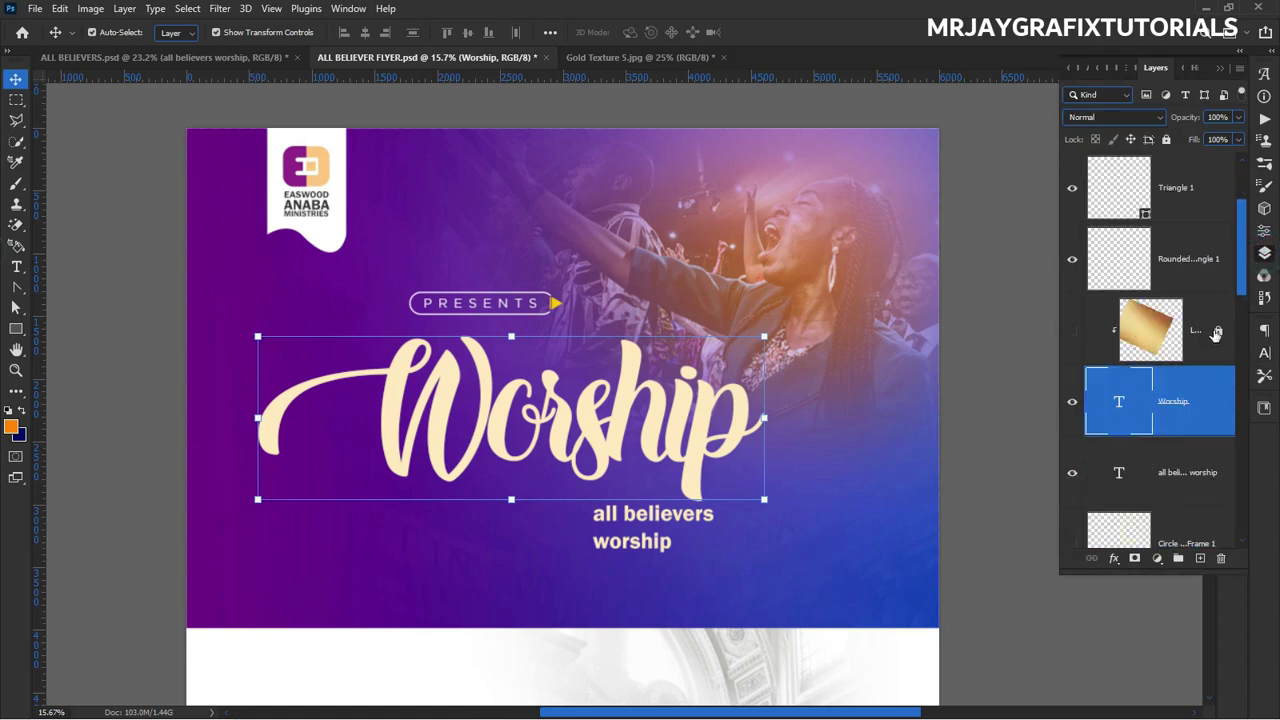
click(1128, 343)
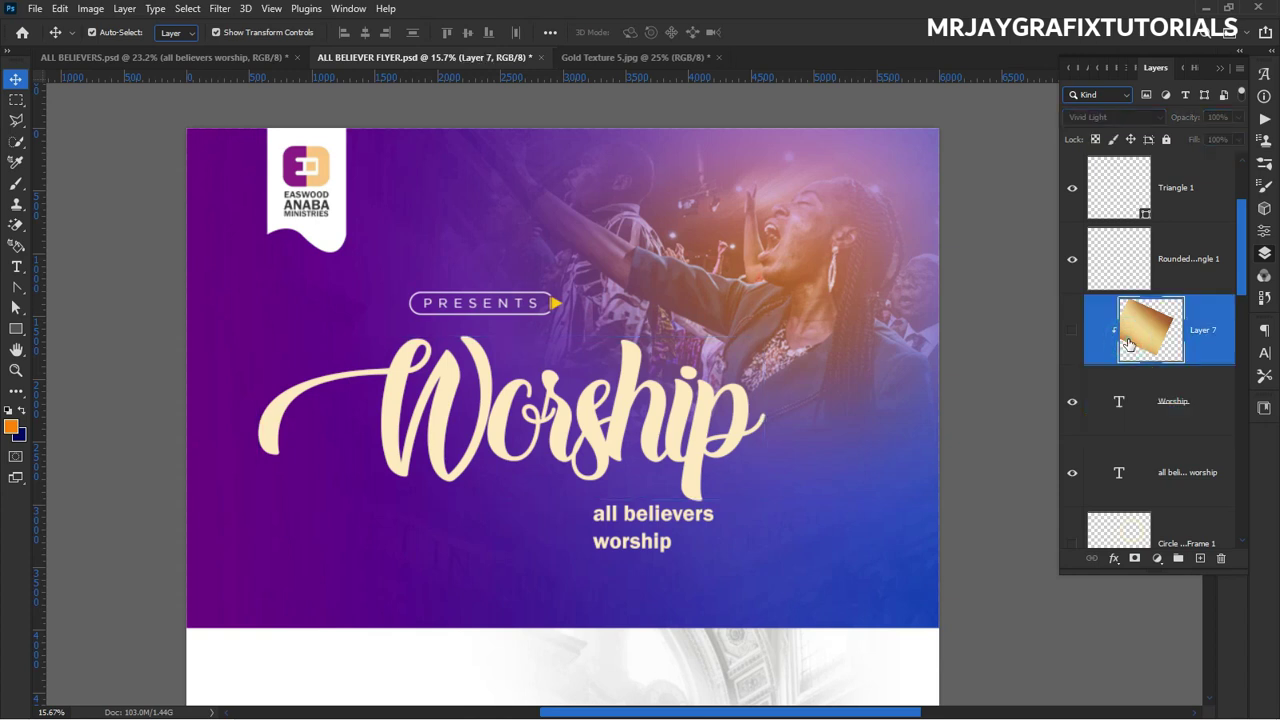
click(1073, 333)
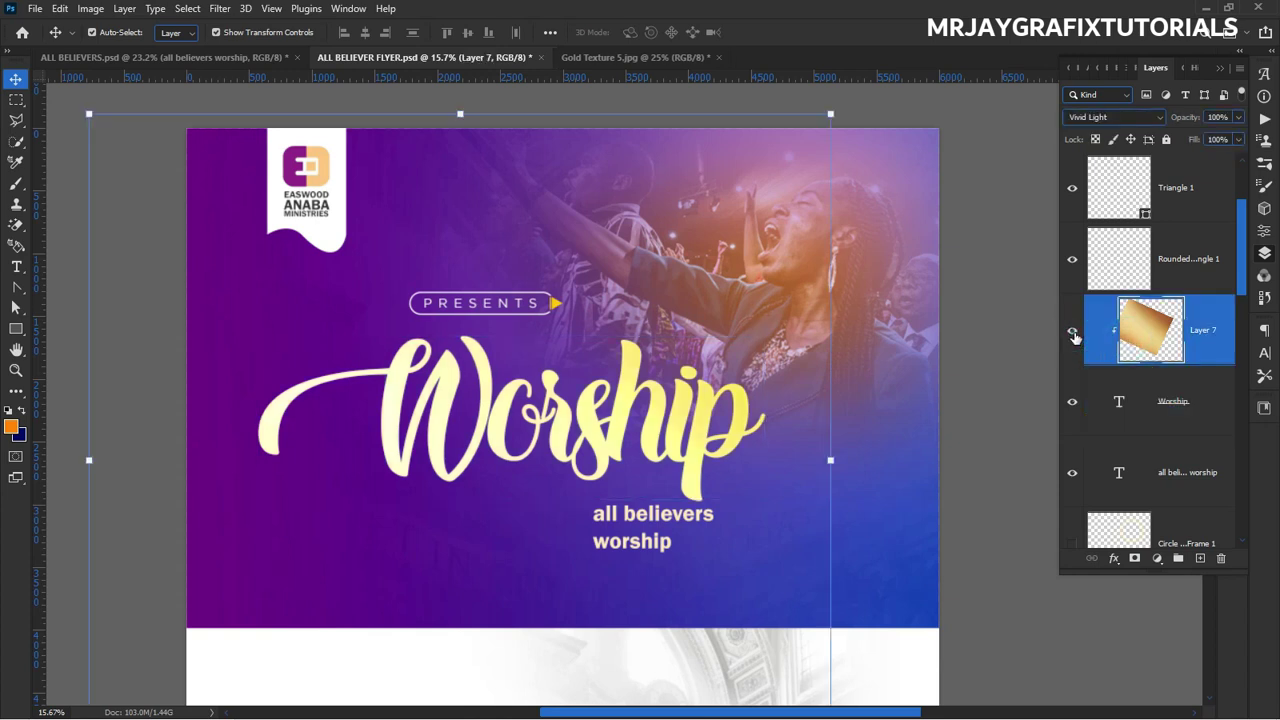
click(1073, 334)
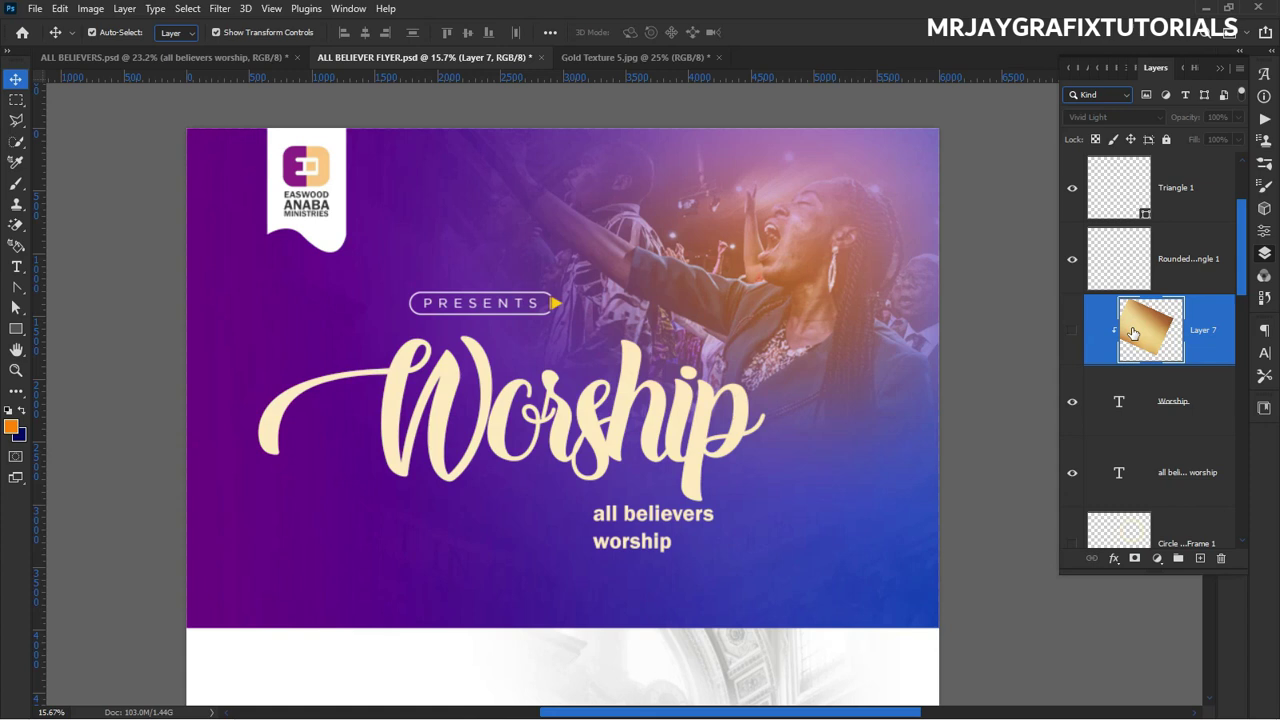
drag(1134, 333, 1141, 270)
drag(1139, 327, 1140, 250)
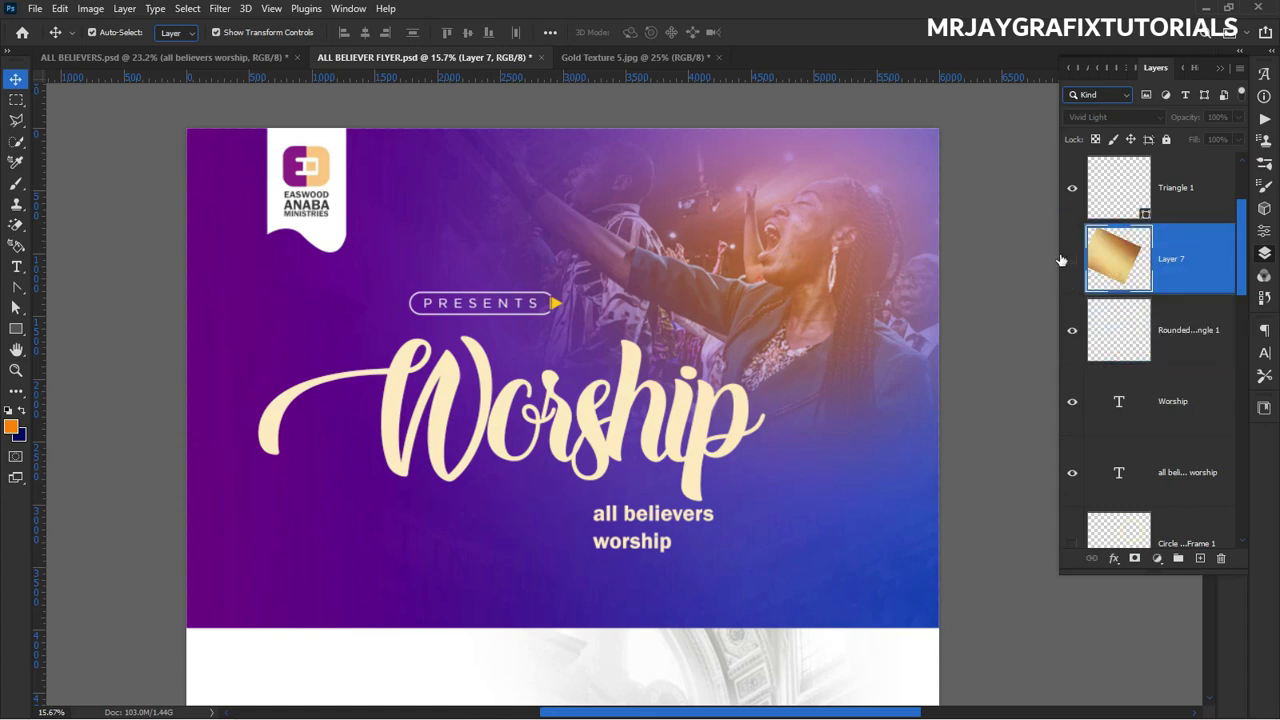
click(449, 448)
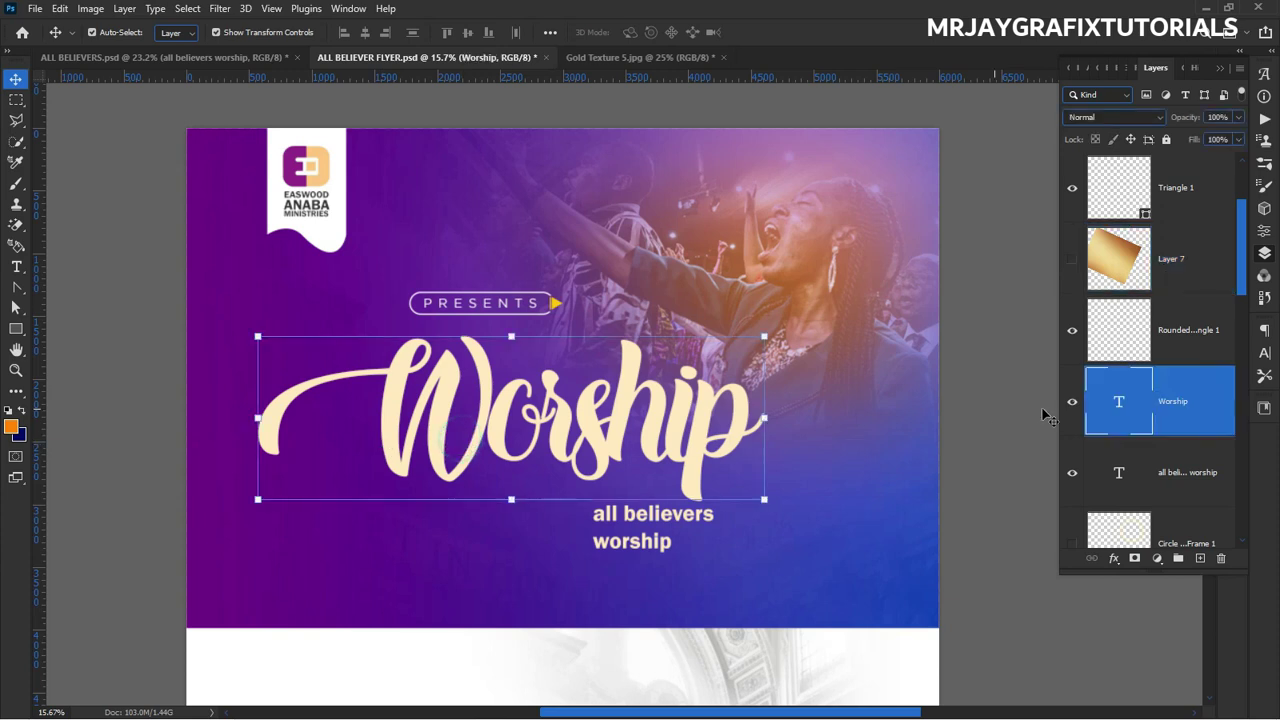
click(1115, 561)
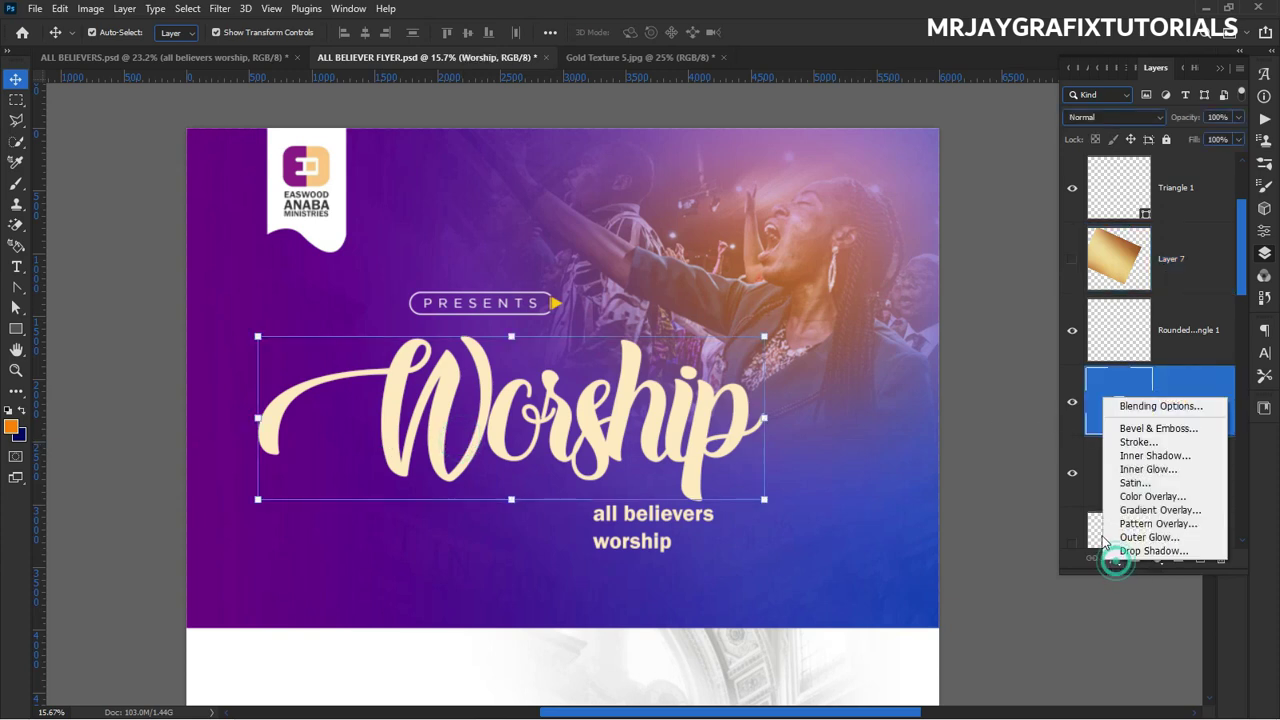
click(1100, 572)
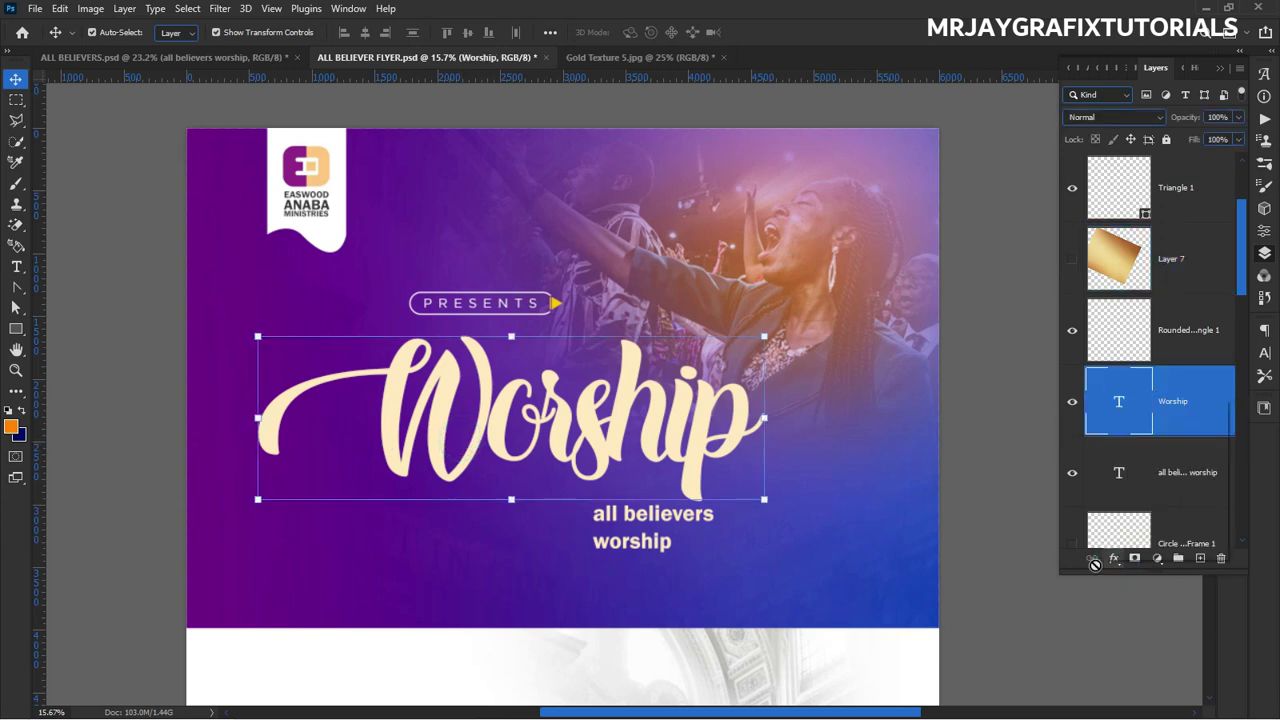
click(1113, 564)
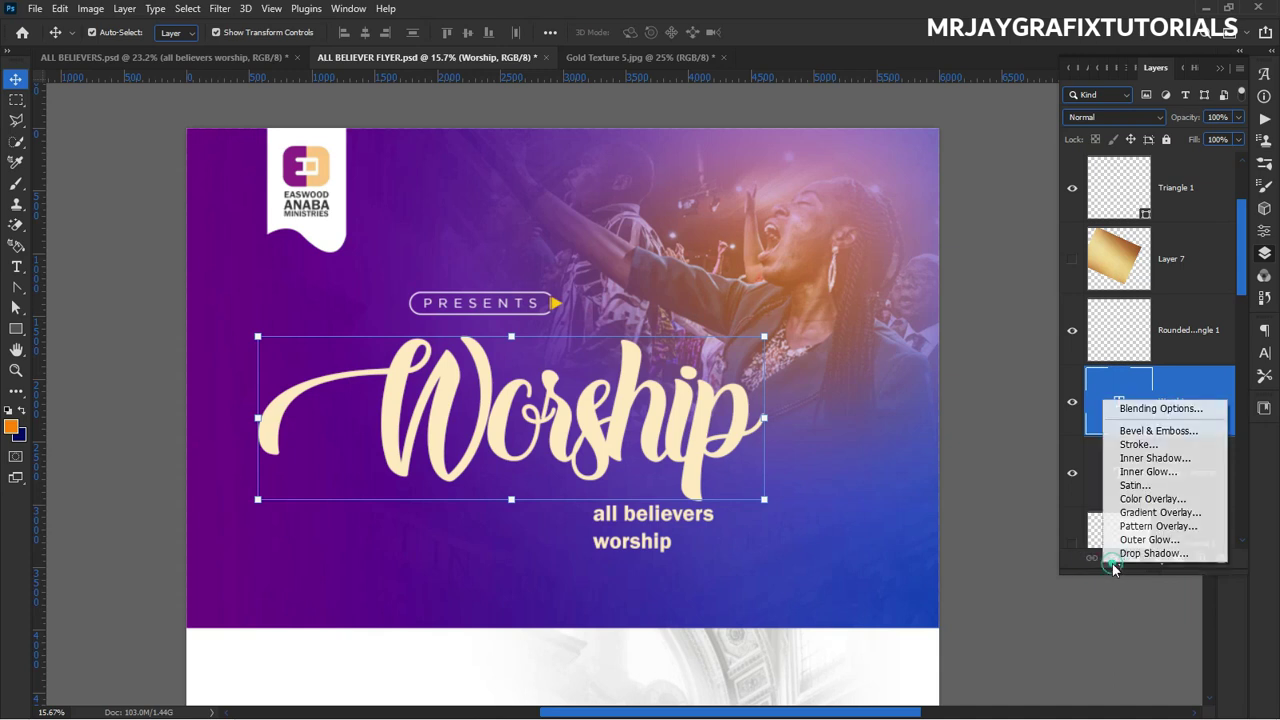
click(1157, 512)
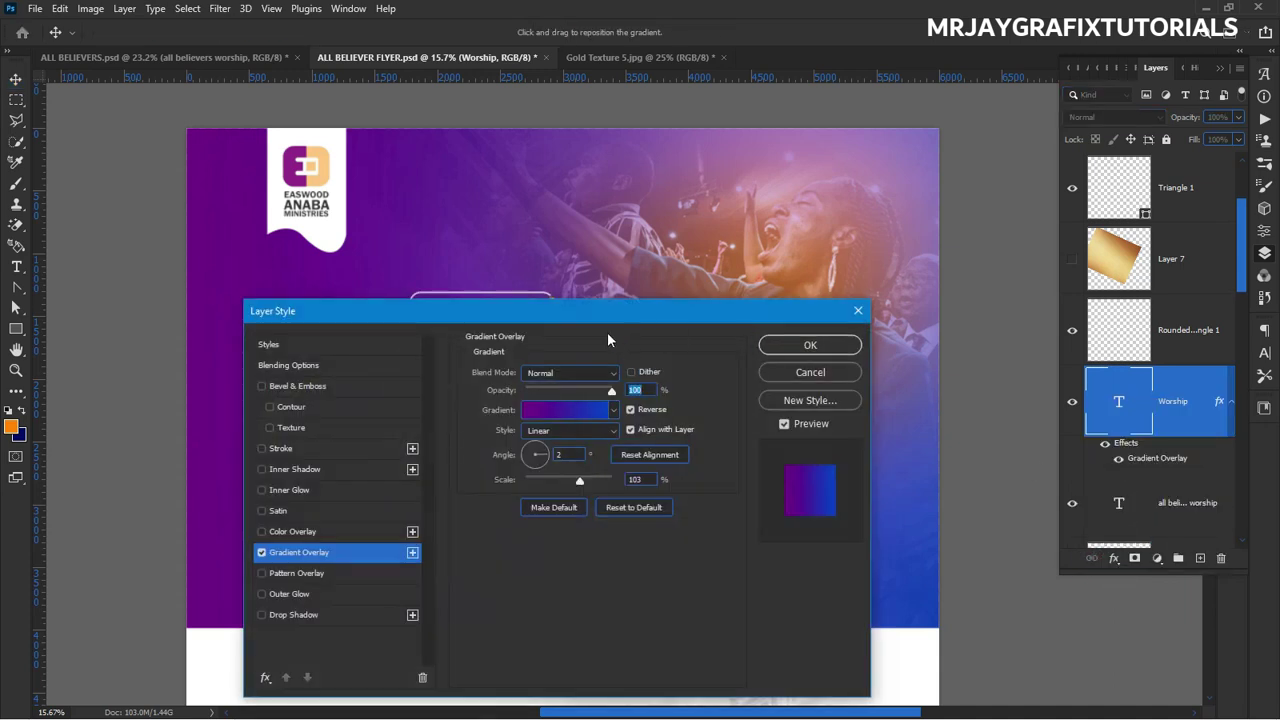
drag(603, 318, 1085, 207)
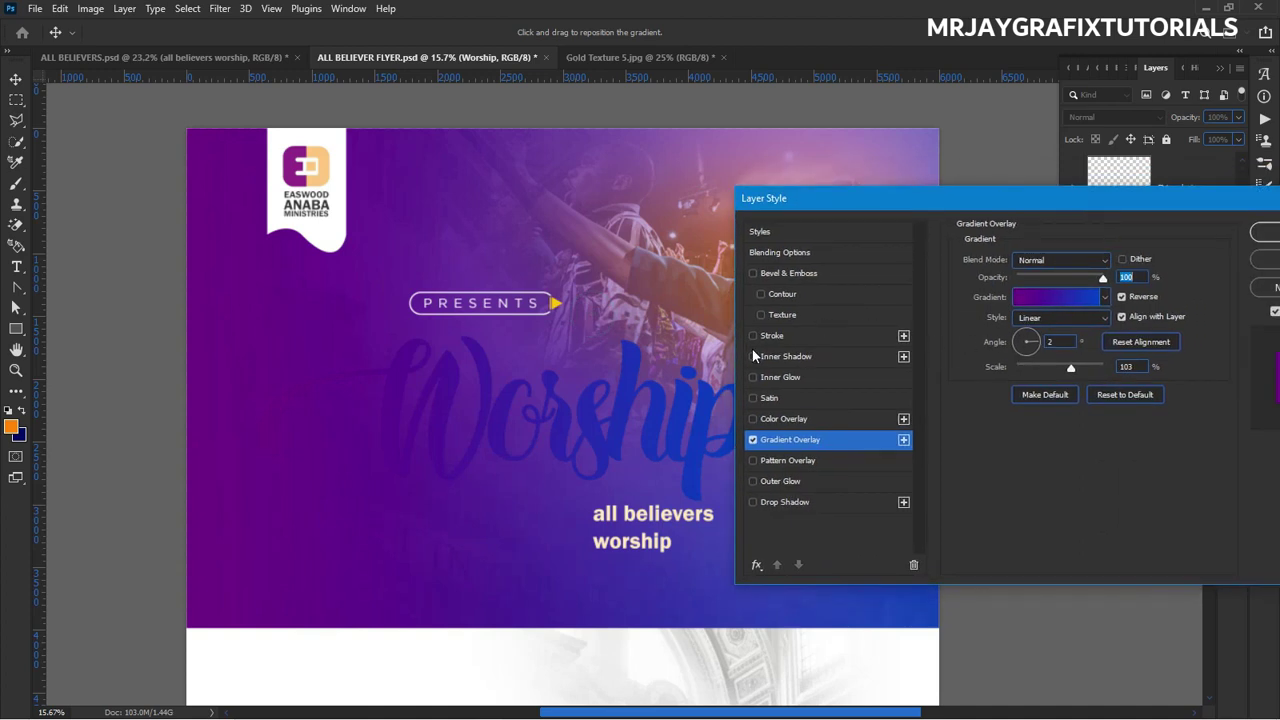
click(806, 340)
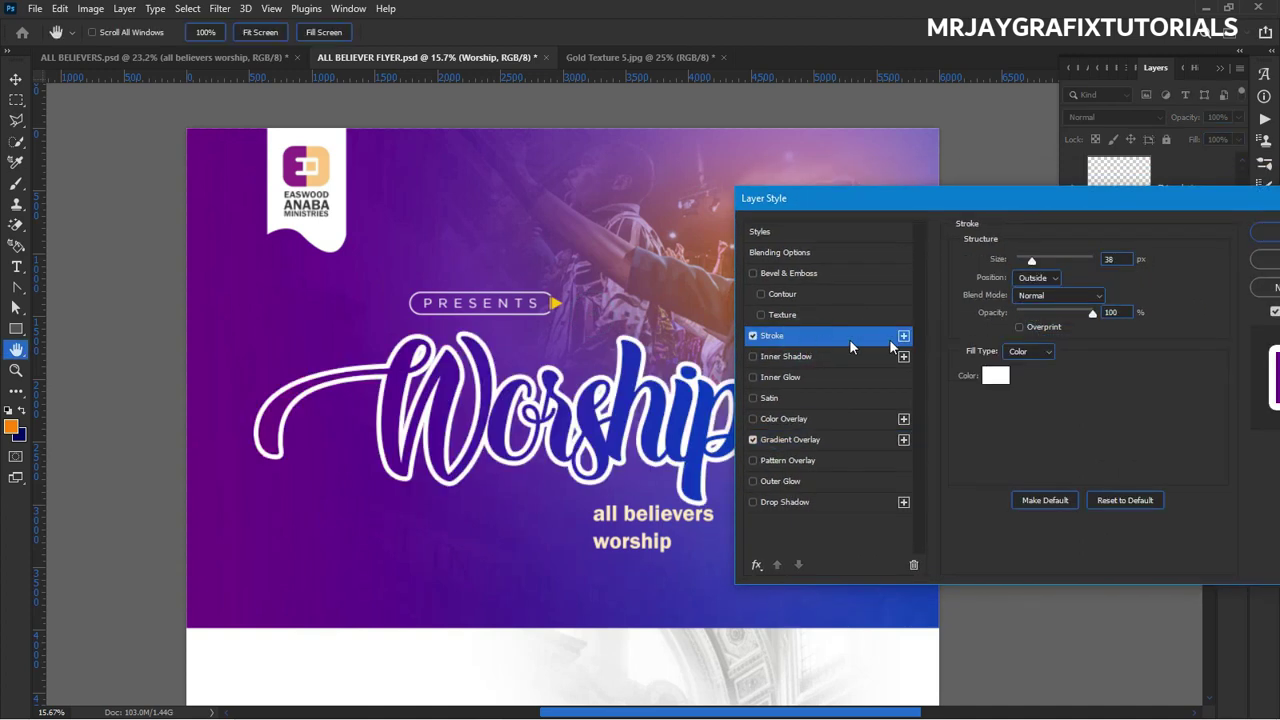
drag(953, 204, 730, 219)
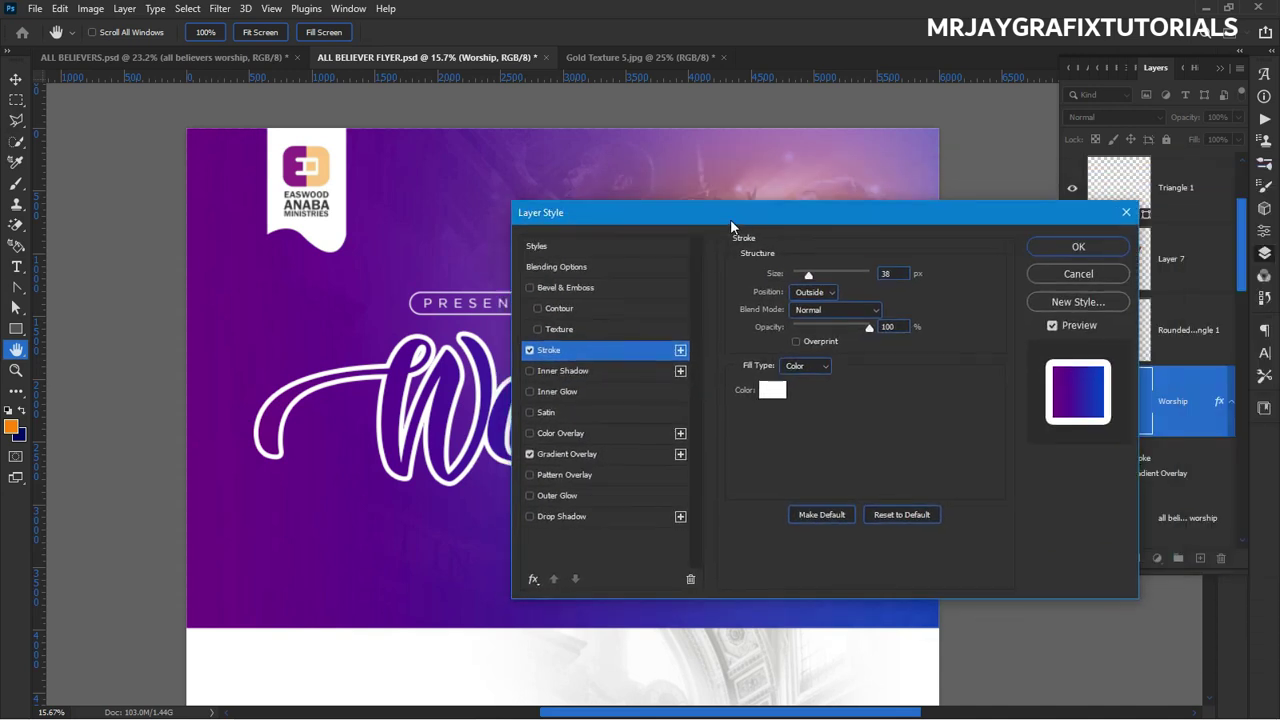
click(1072, 276)
Add a Gradient Overlay effect to the Worship title, keeping the lettering in view.
click(1117, 559)
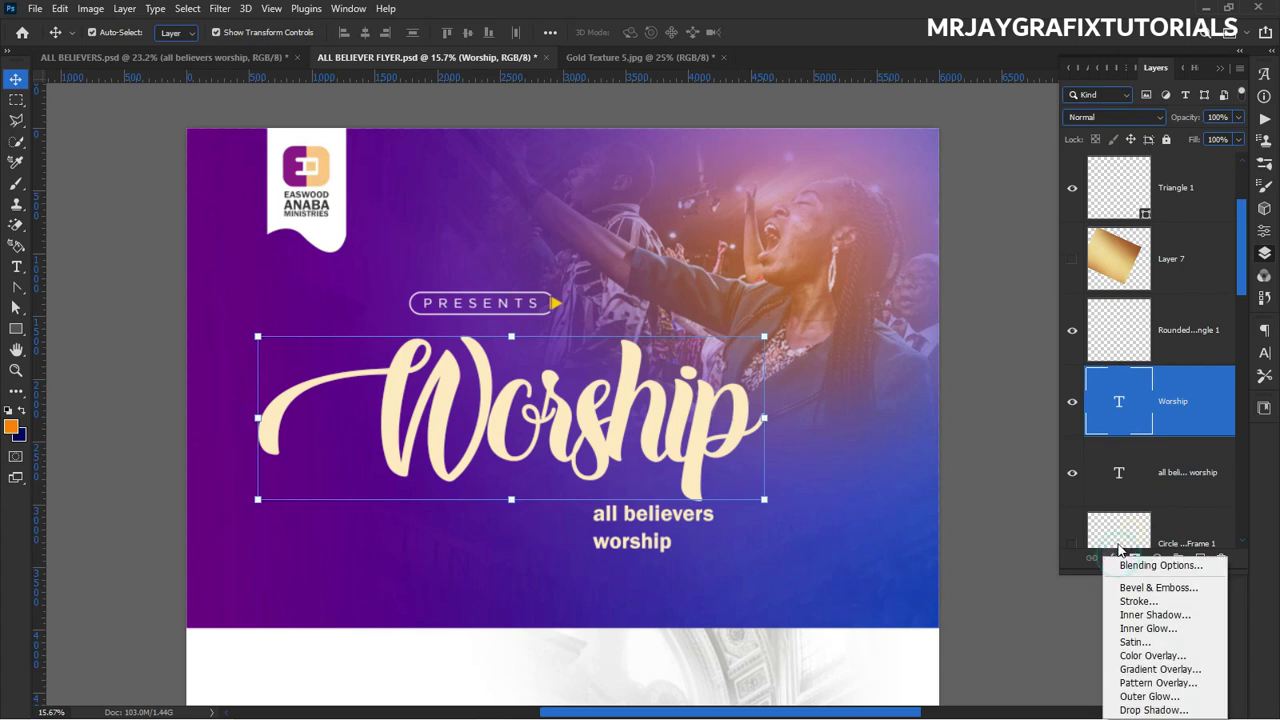
click(1155, 677)
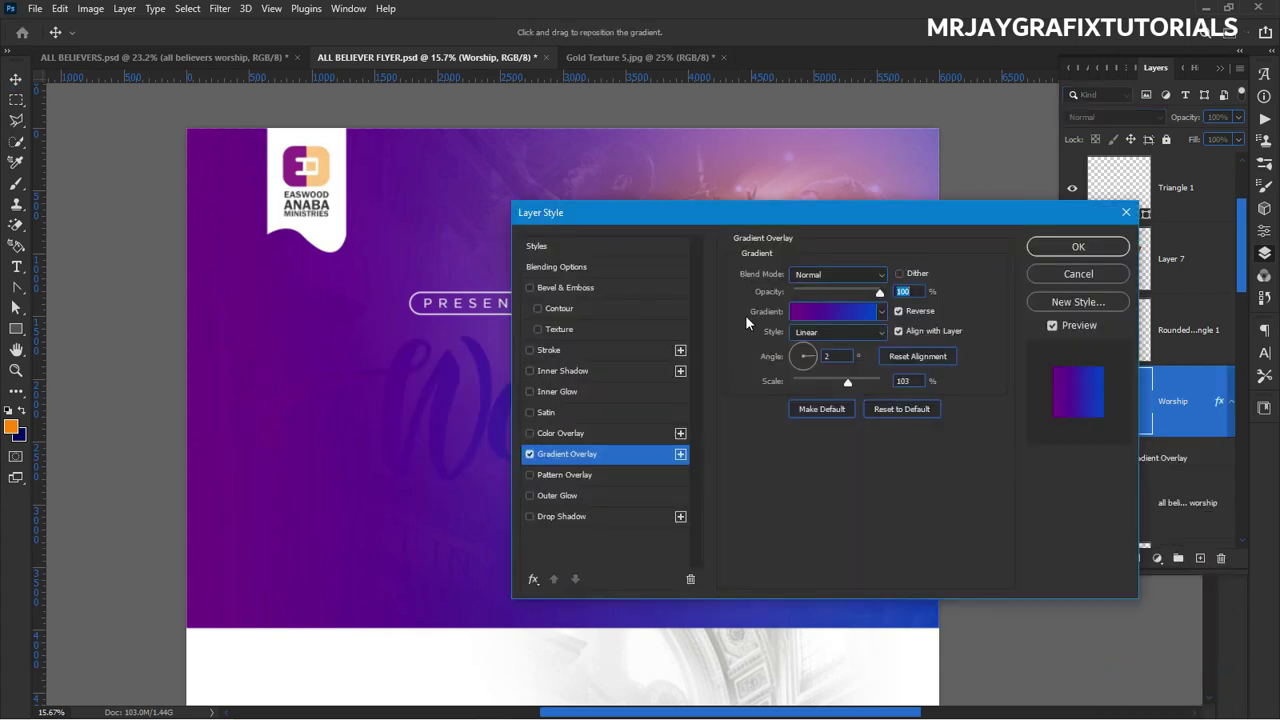
drag(695, 212, 906, 178)
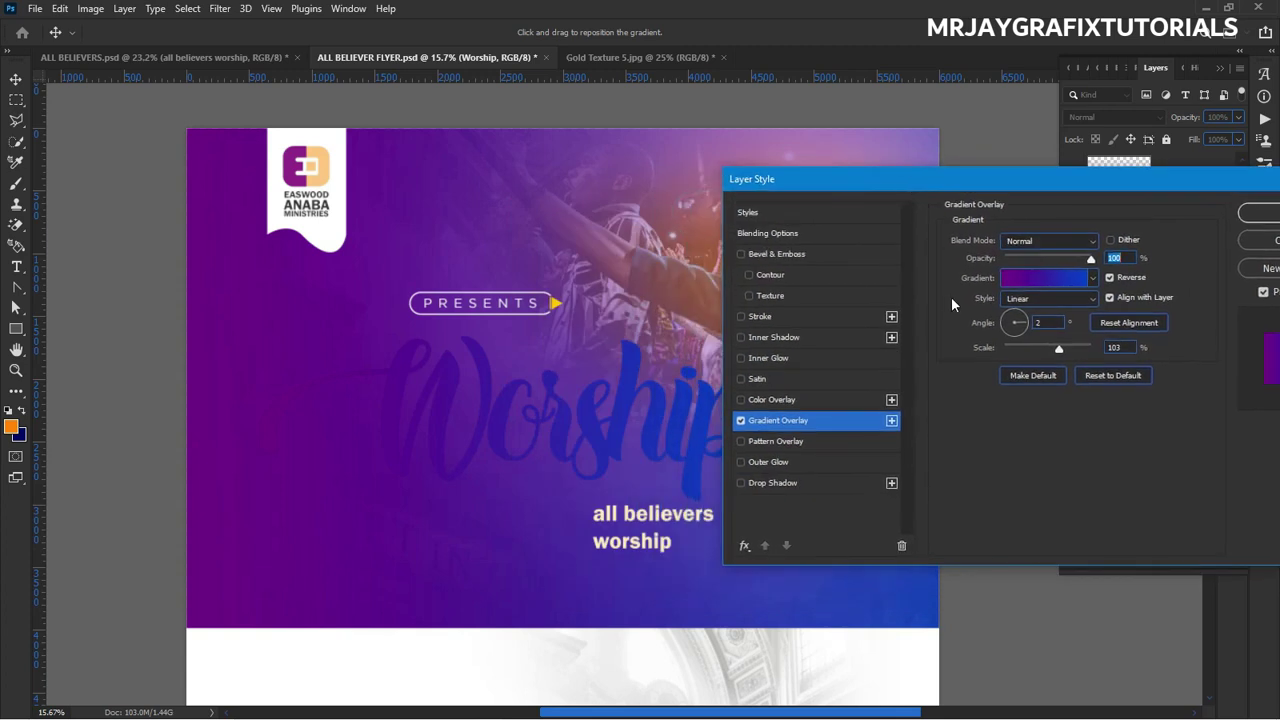
Change the overlay gradient's blue starting color stop to golden orange ffae00.
click(1052, 281)
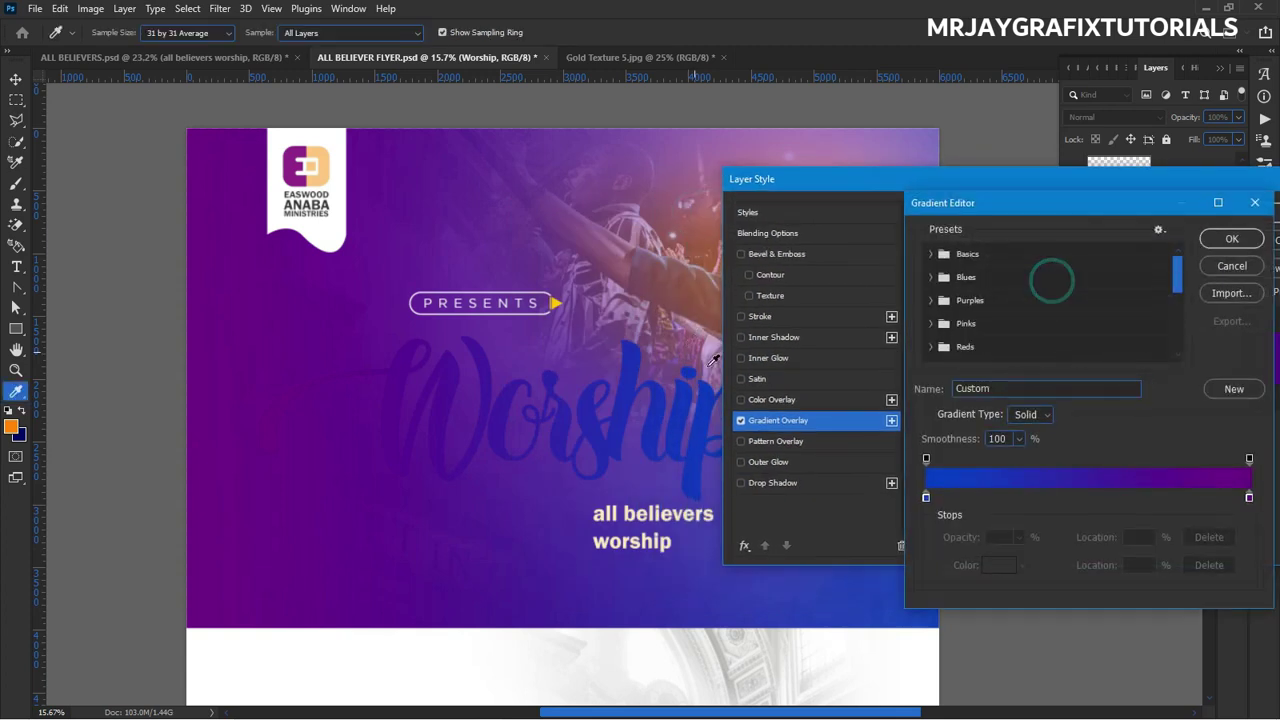
click(926, 500)
click(999, 566)
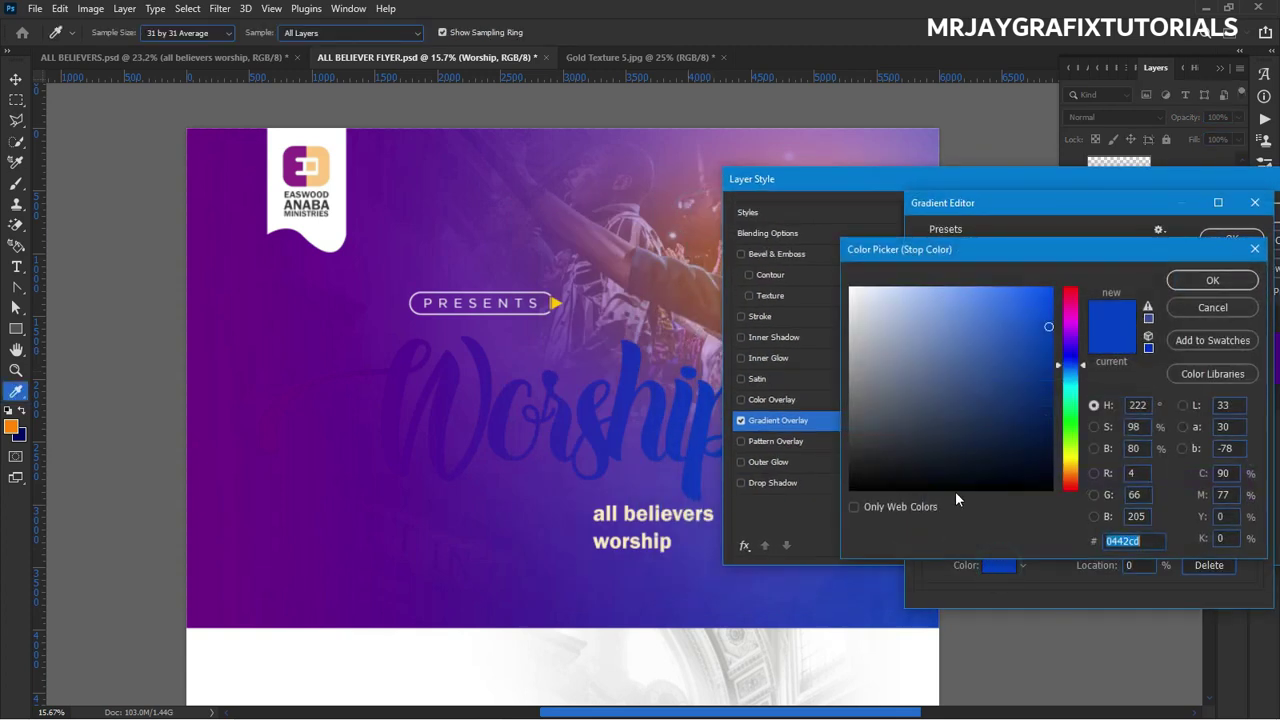
click(1069, 475)
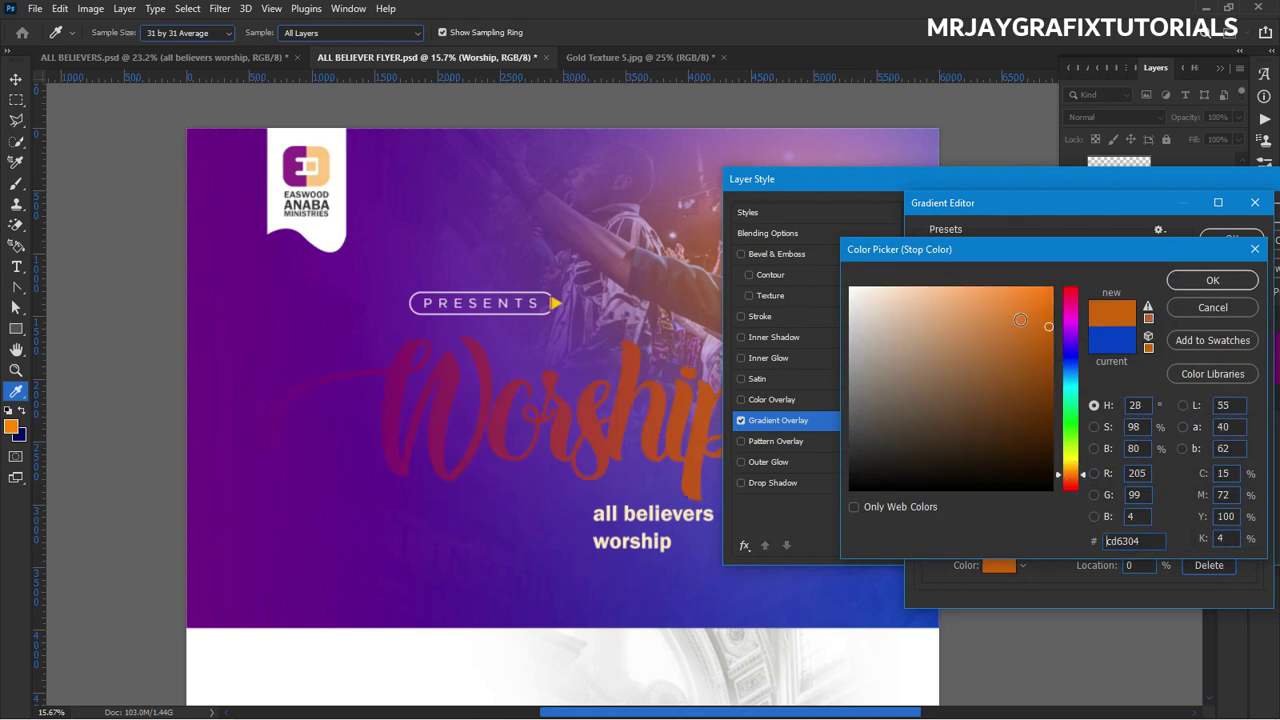
drag(1020, 319, 1052, 288)
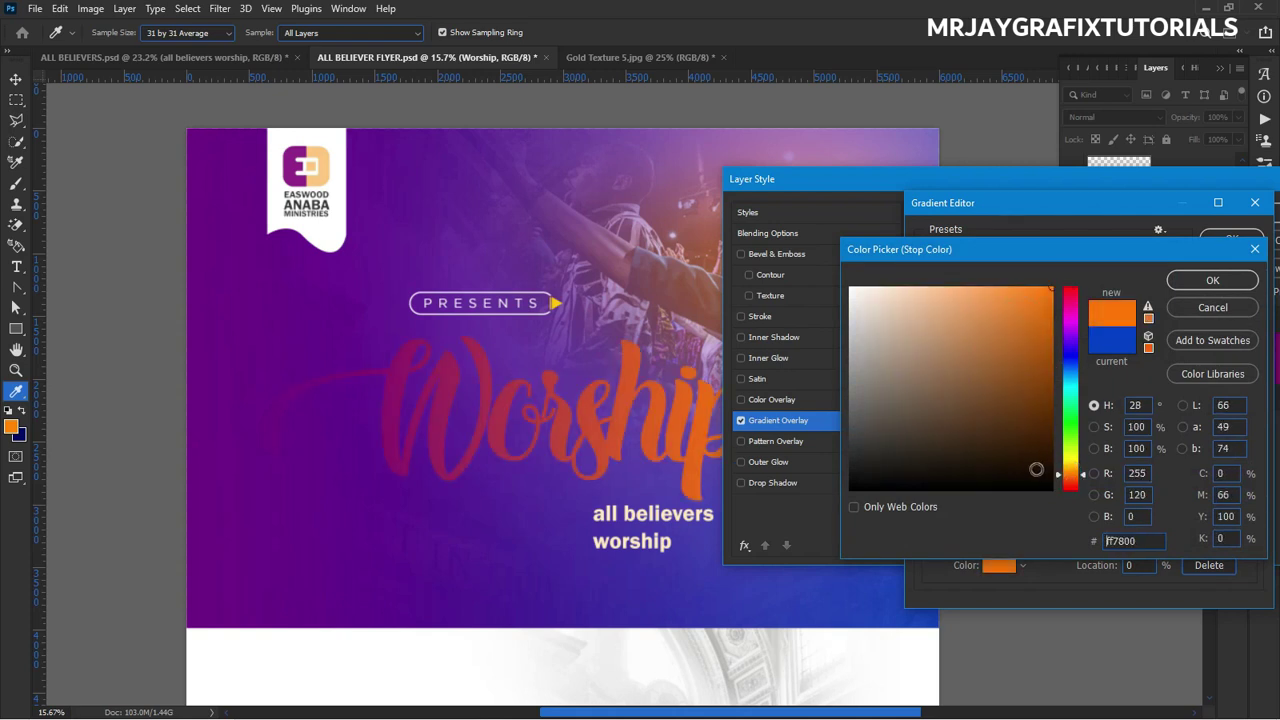
click(1072, 467)
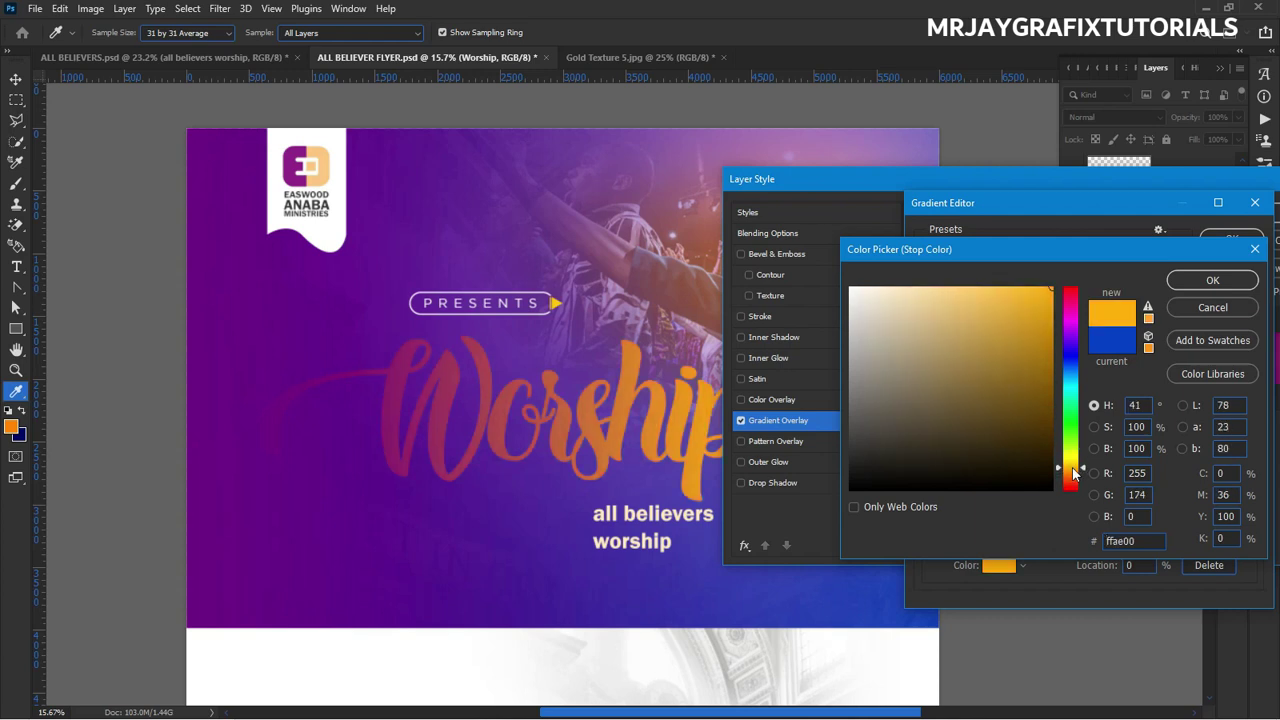
click(1182, 279)
Change the overlay gradient's purple end stop at 100% to dark gold 8b7200.
click(1249, 498)
click(999, 565)
mouse_move(1073, 471)
mouse_down()
mouse_move(1074, 482)
mouse_move(1071, 462)
mouse_up()
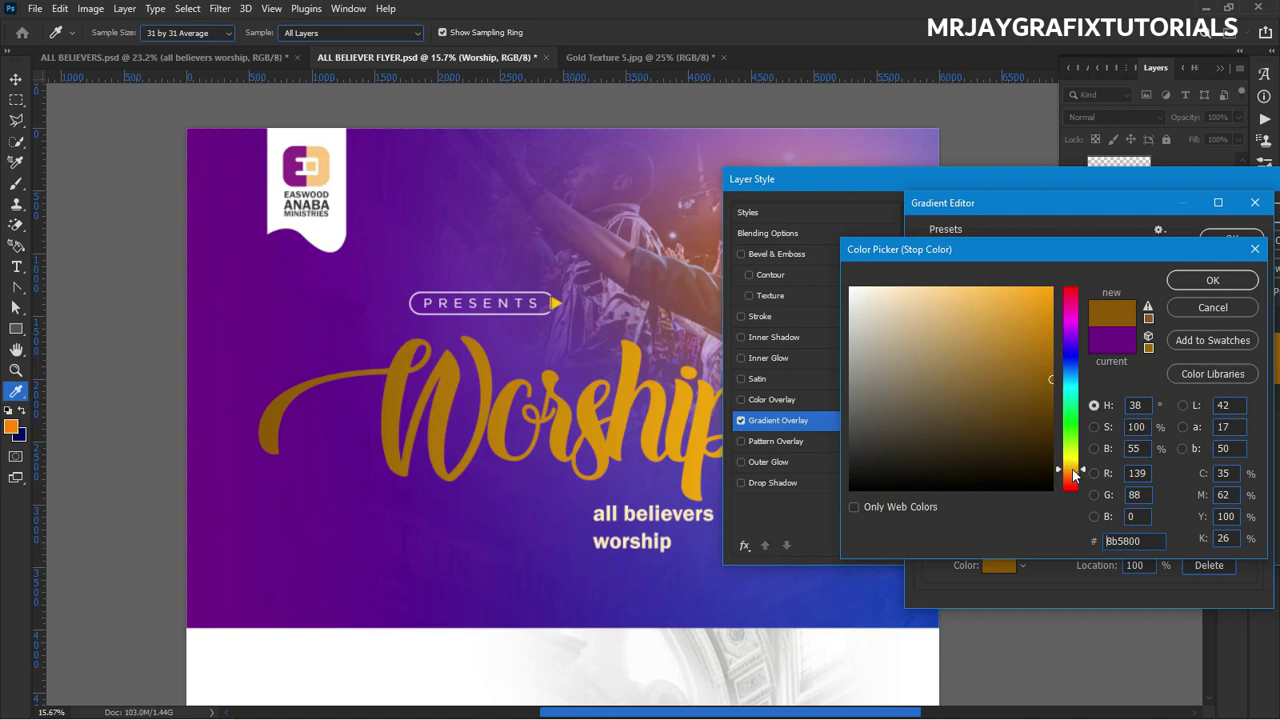
drag(1071, 465, 1071, 462)
click(1071, 466)
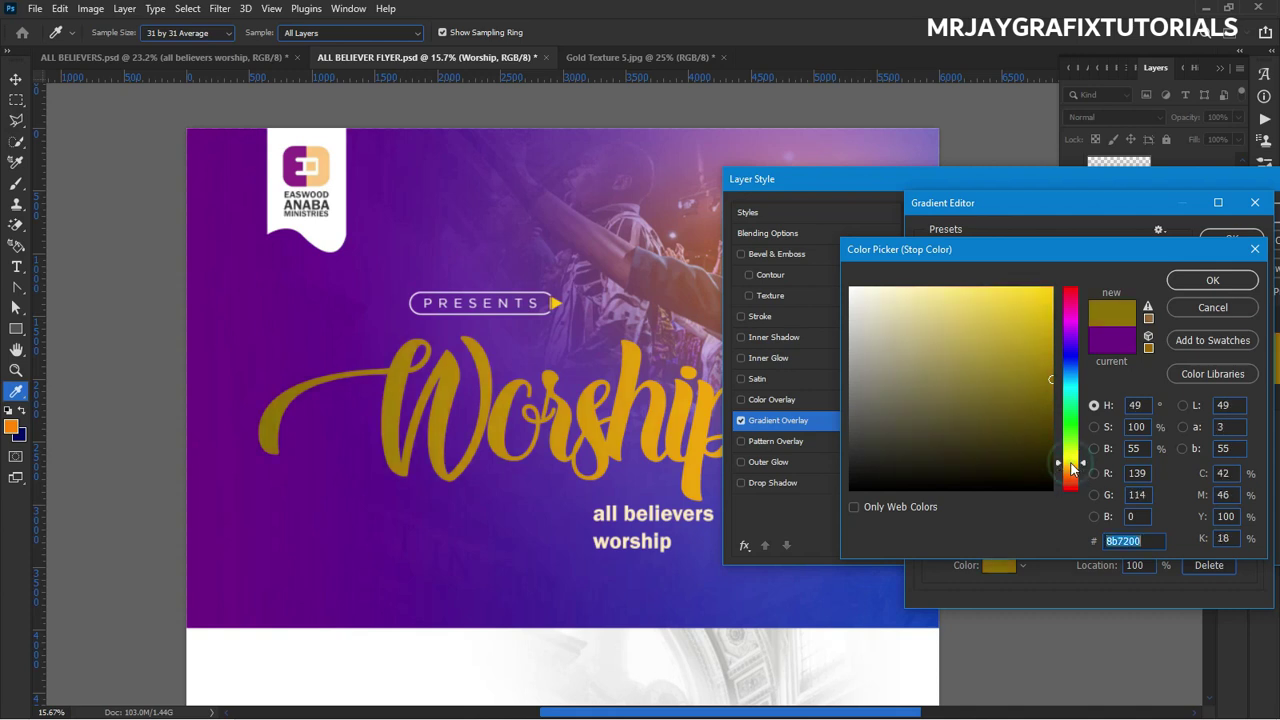
click(1184, 280)
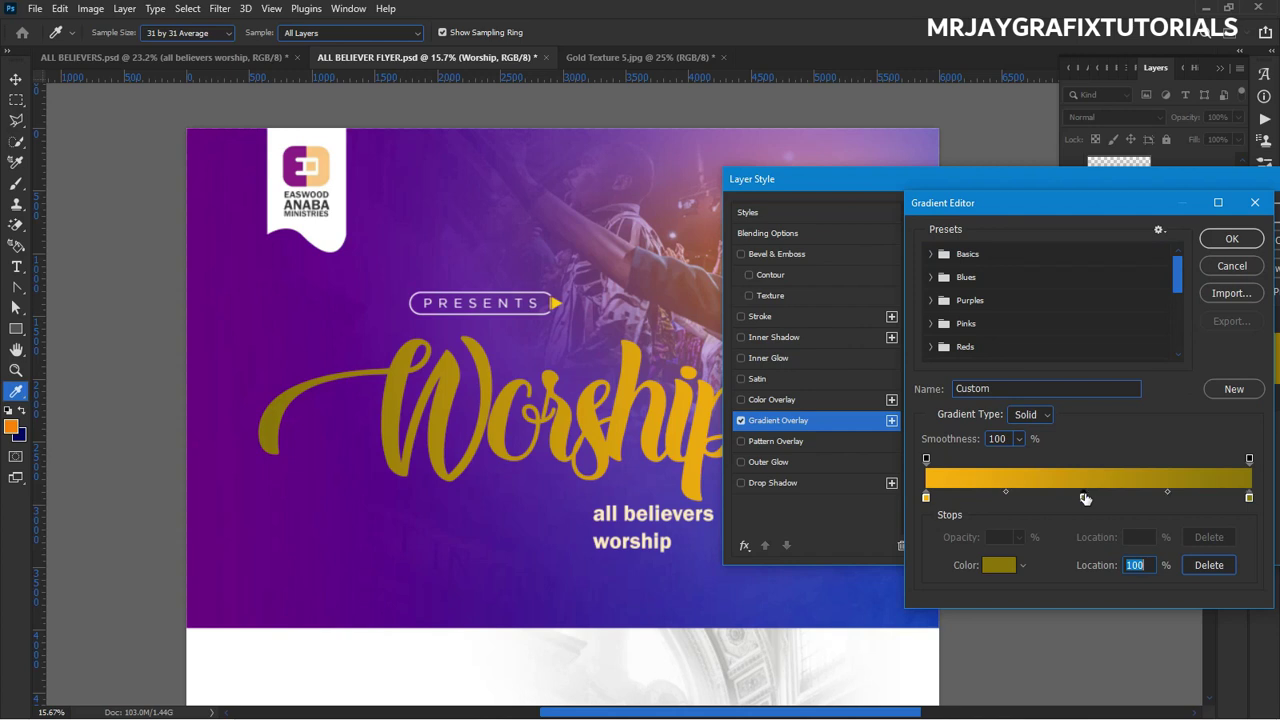
Add a bright yellow ffd614 color stop at 49% in the Worship overlay gradient.
click(1085, 497)
click(985, 566)
drag(1000, 308, 1038, 278)
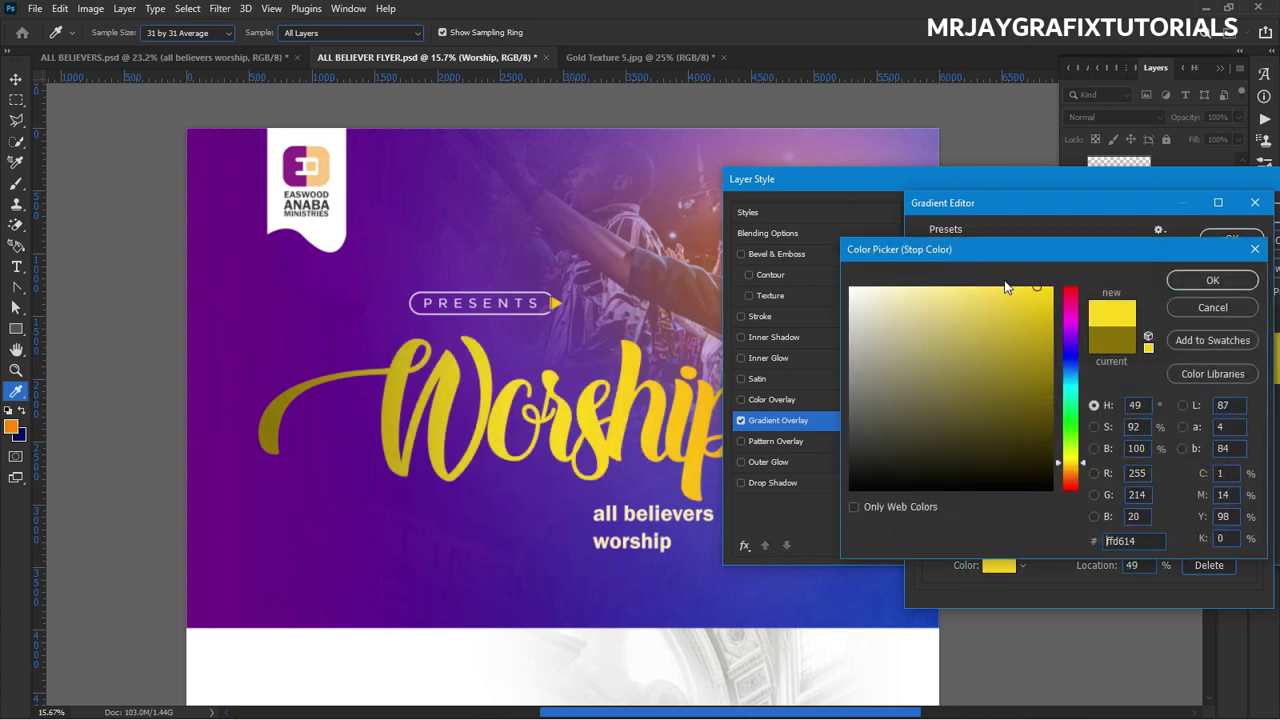
click(1184, 282)
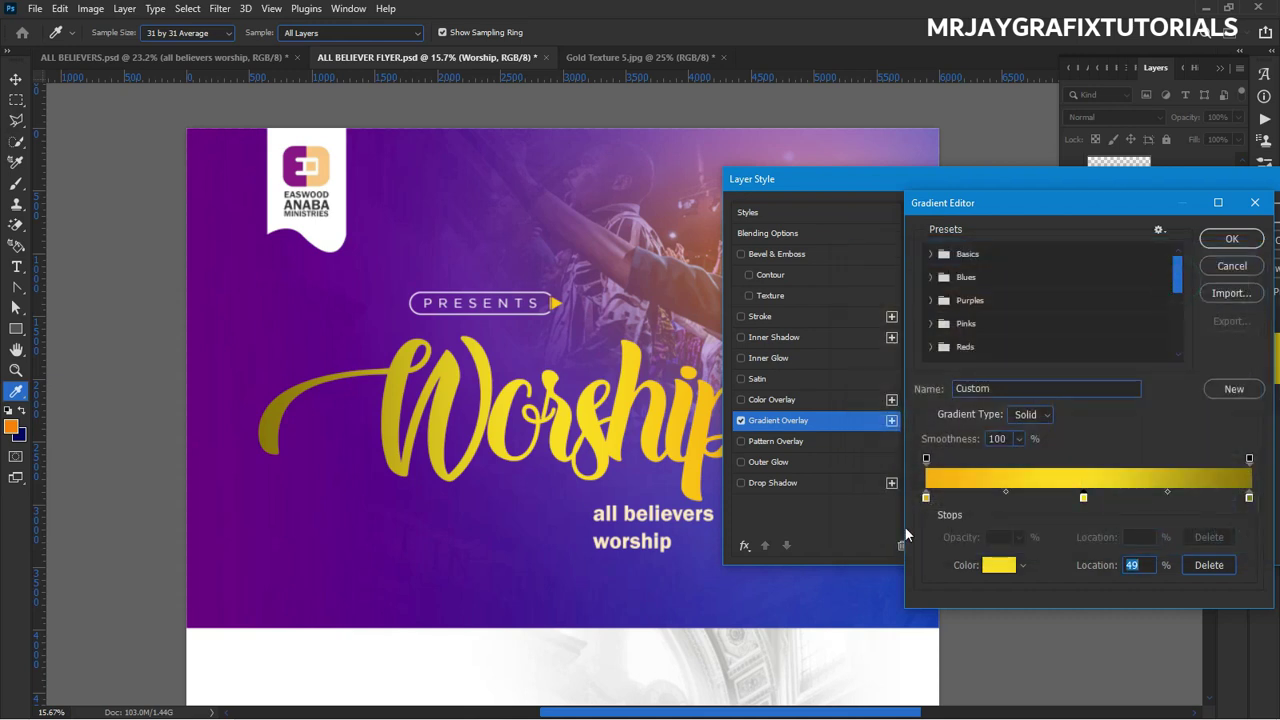
Add a cream fffae1 color stop at 78% in the gradient and move the bright yellow stop to 26%.
click(1179, 497)
click(997, 567)
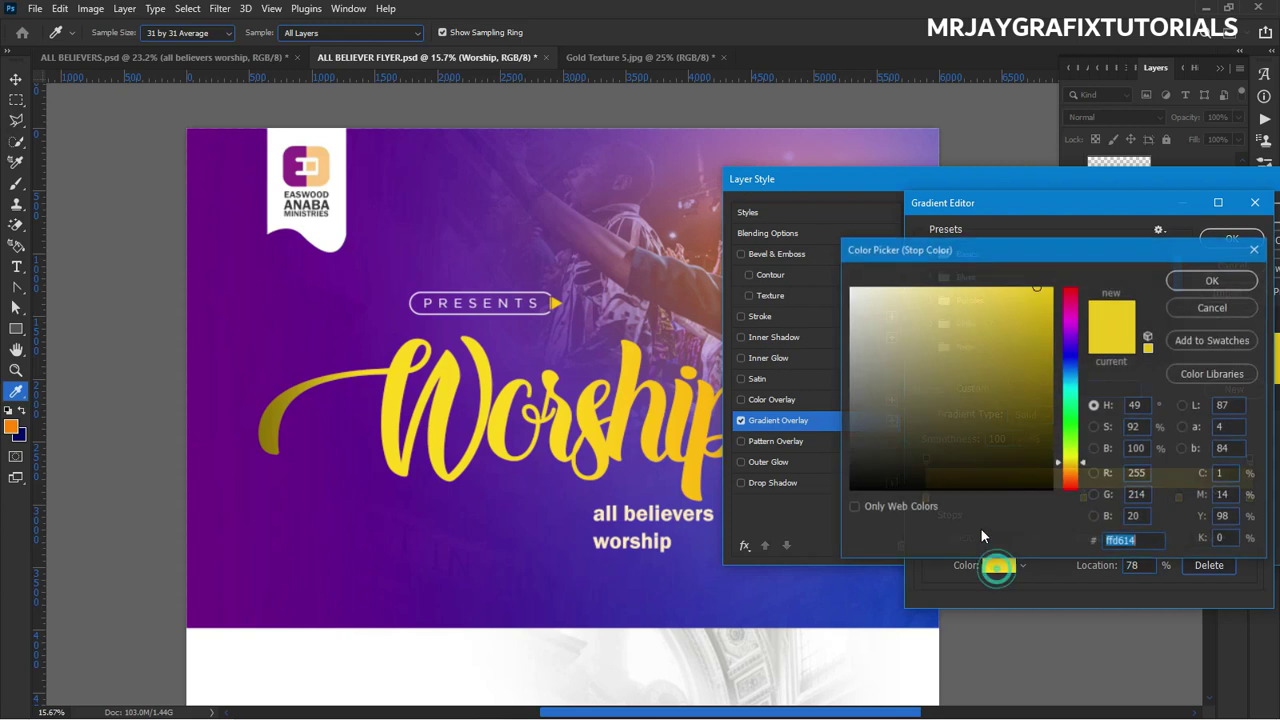
drag(920, 312, 873, 285)
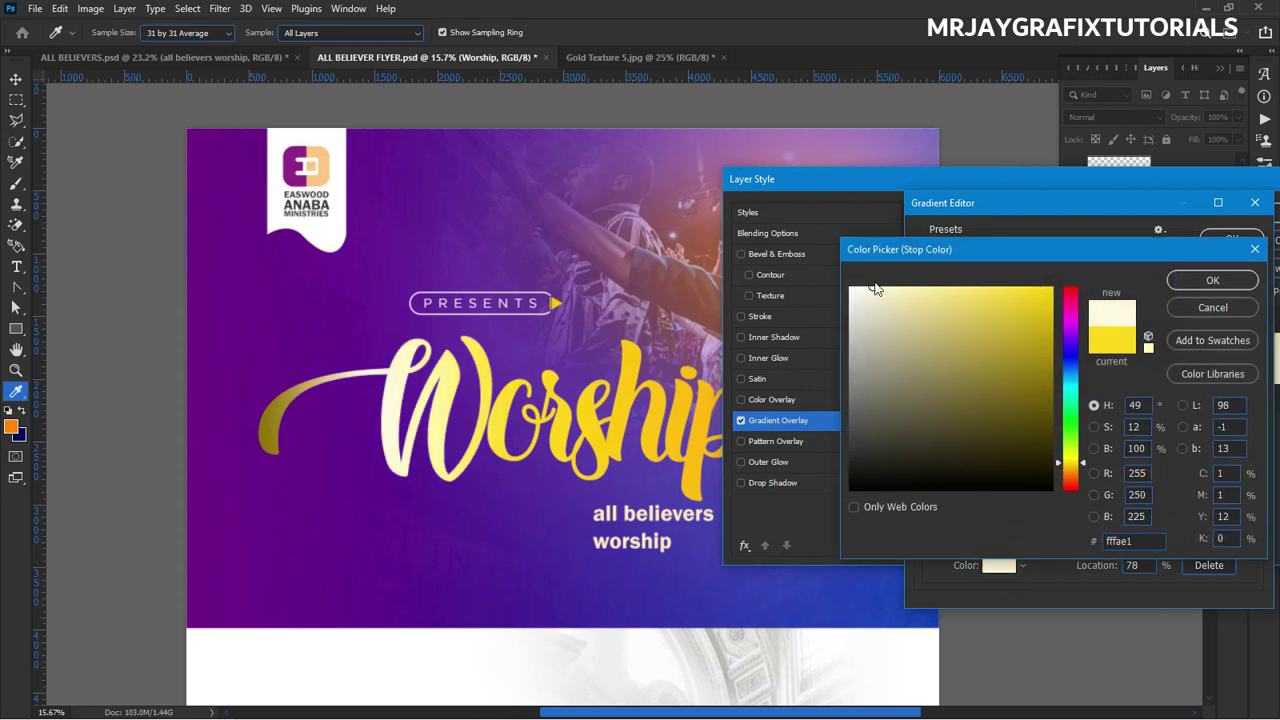
click(1212, 282)
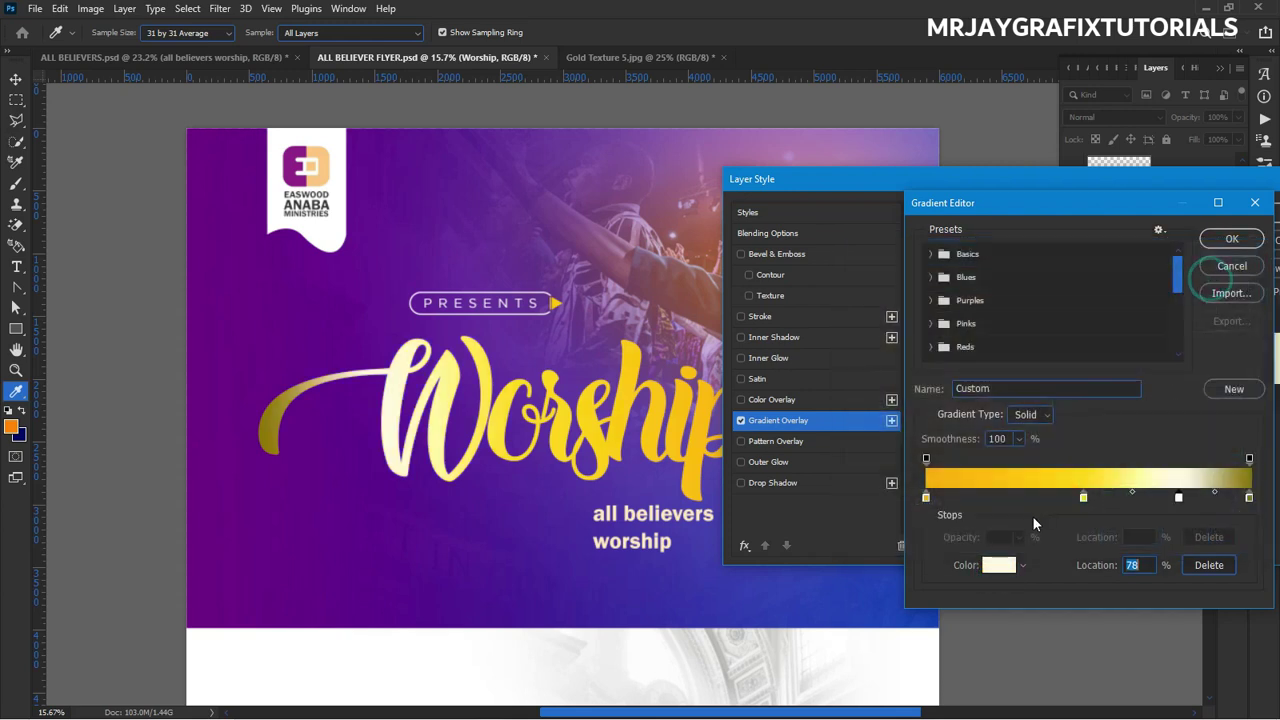
drag(1084, 500, 1011, 500)
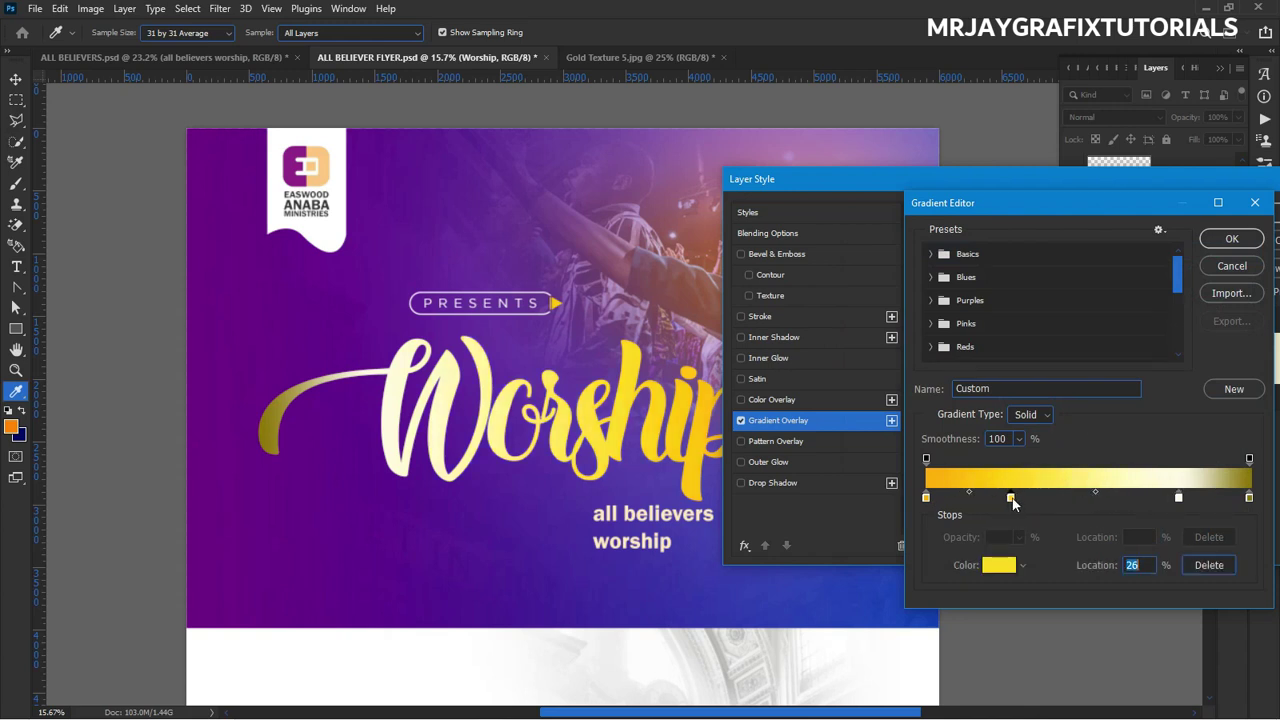
Change the gradient's dark gold end stop at 100% to white ffffff.
click(1249, 497)
click(1006, 569)
click(1049, 426)
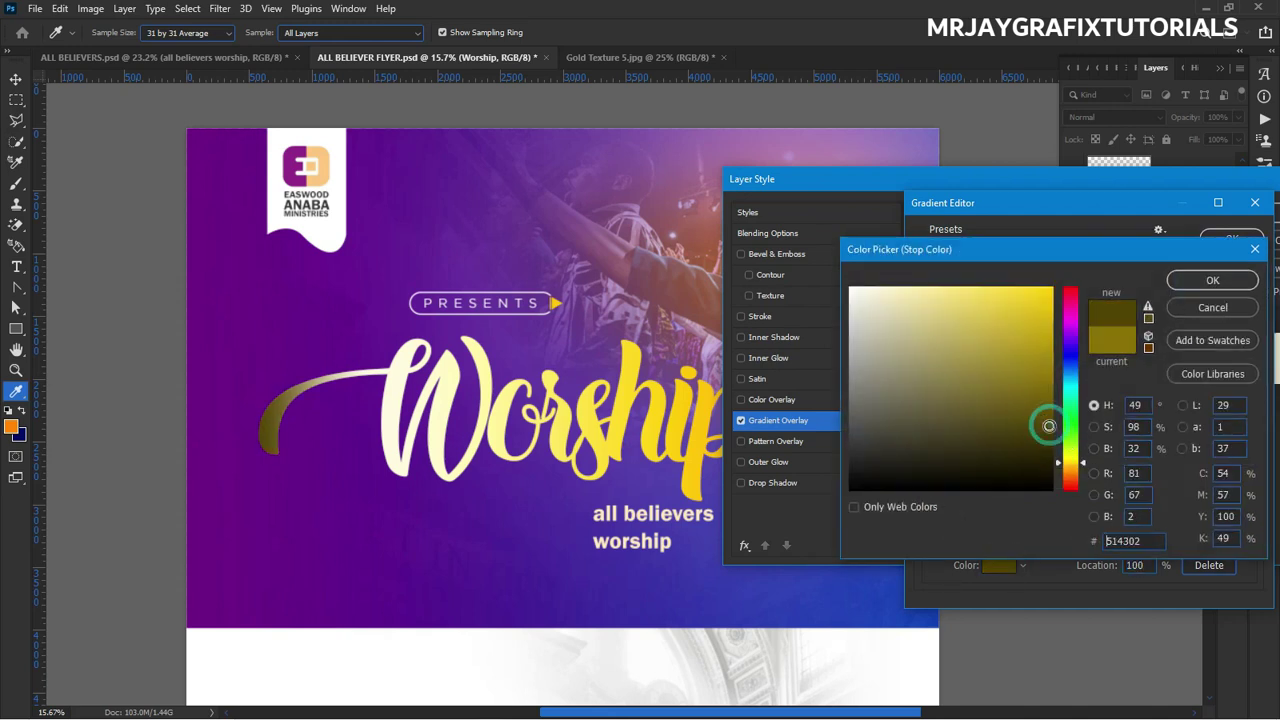
drag(1049, 426, 1053, 347)
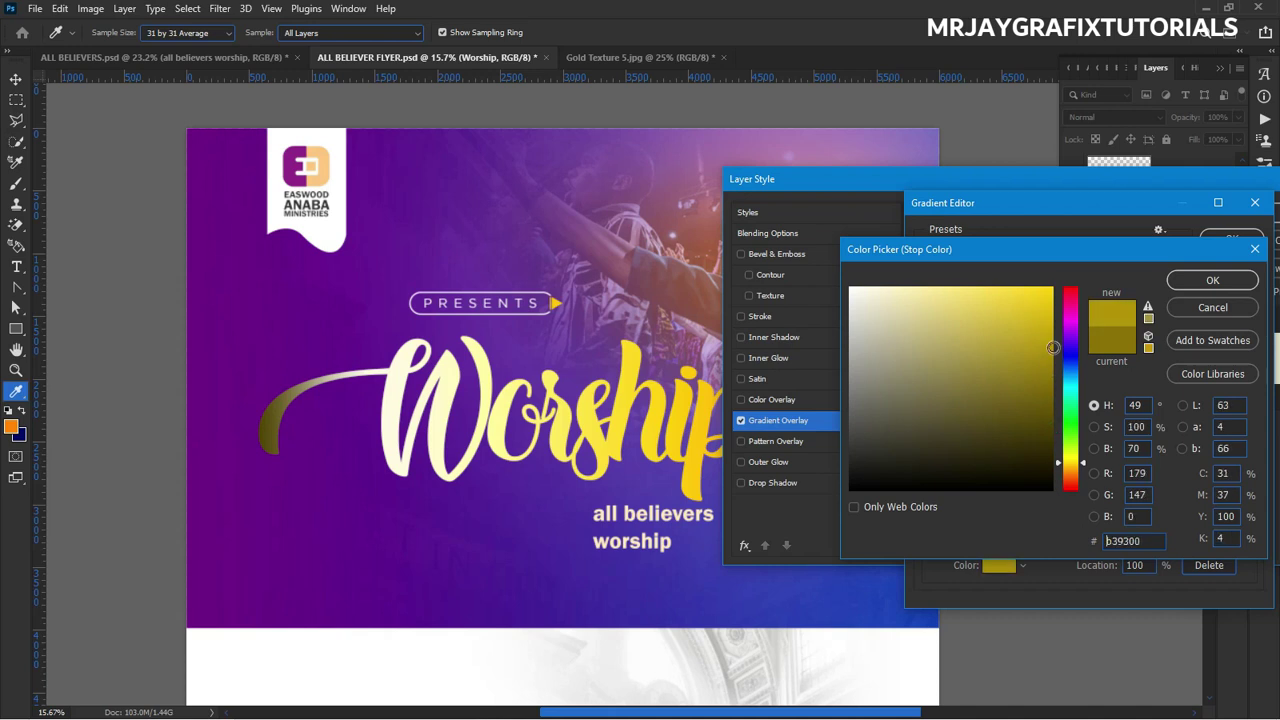
drag(1076, 484, 1076, 470)
mouse_move(924, 342)
mouse_down()
mouse_move(862, 308)
mouse_move(829, 261)
mouse_up()
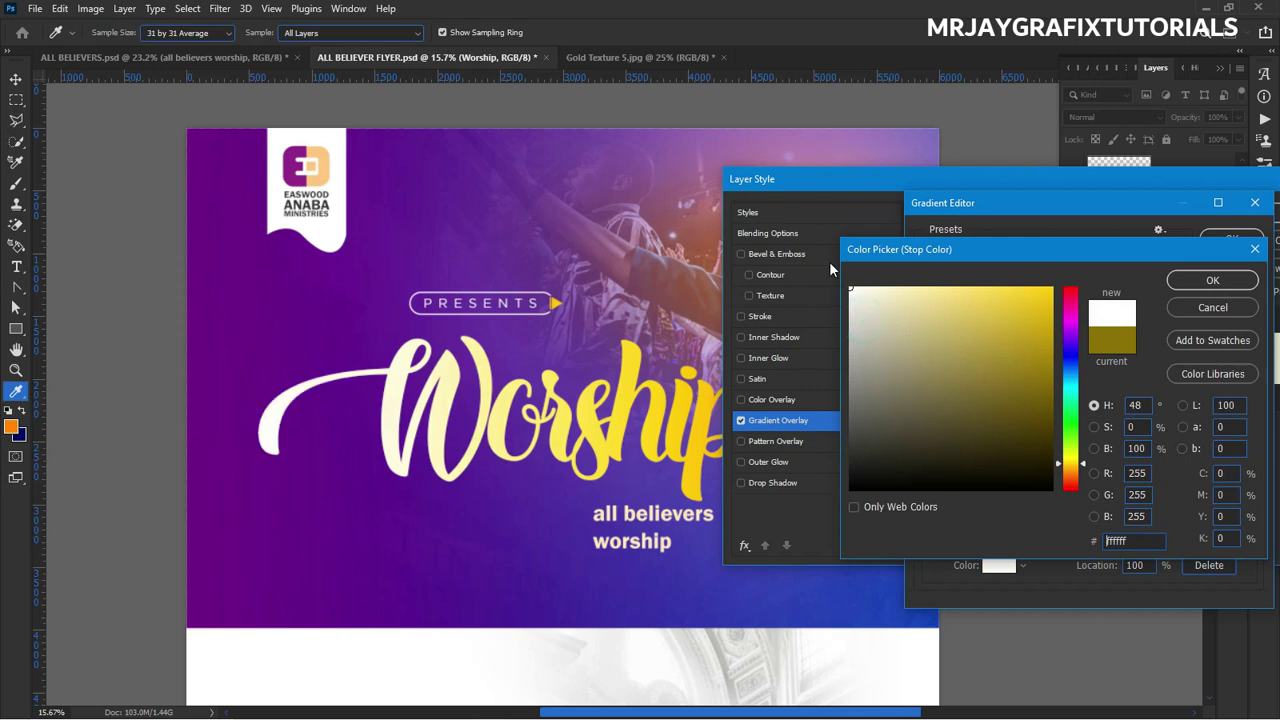
click(1180, 280)
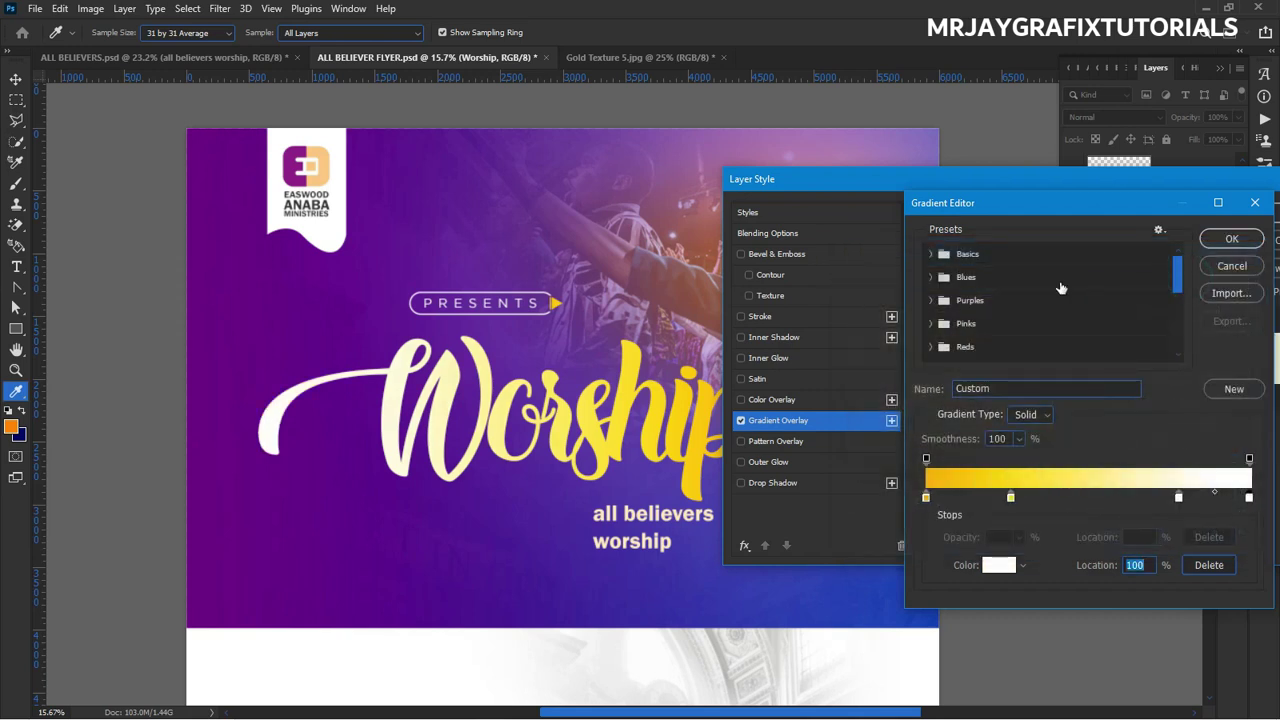
Accept the edited gradient and set the overlay's angle to -13° with the scale at 86%.
click(1232, 240)
drag(1041, 179, 1059, 210)
drag(1057, 383, 1043, 357)
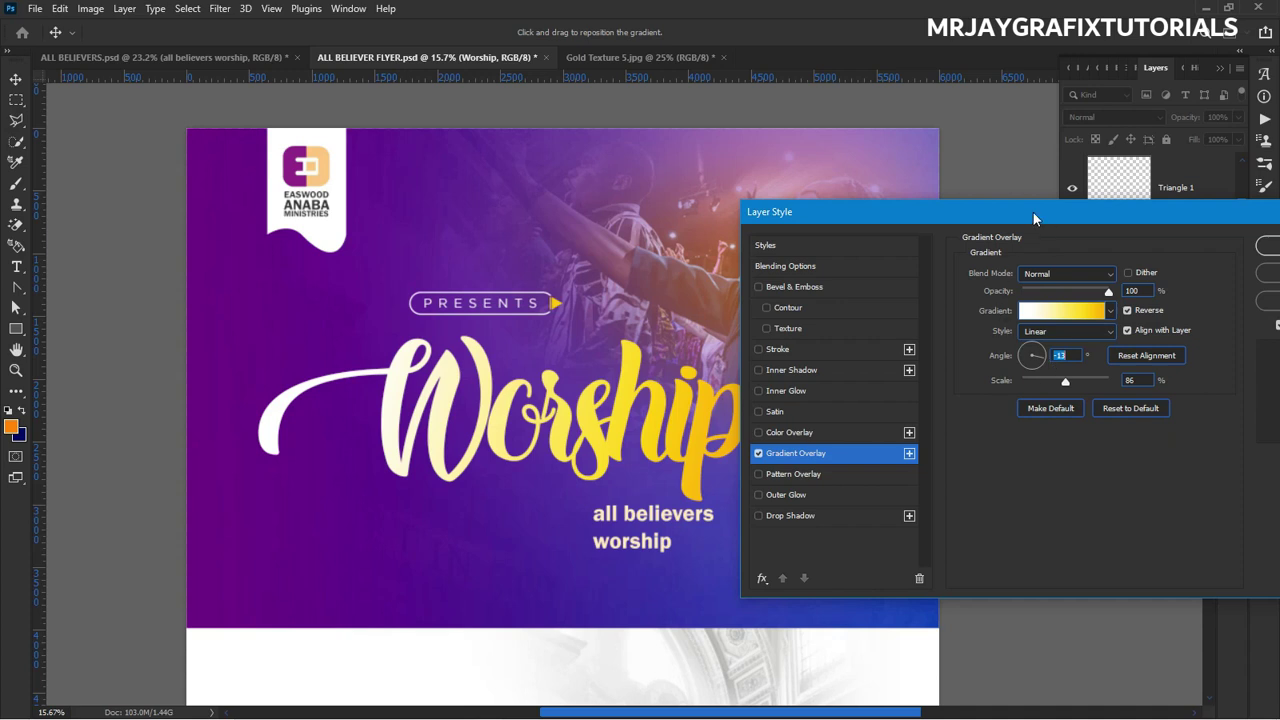
Move the gradient's yellow stop to 61% and the cream stop to 29%, then apply the Gradient Overlay to the Worship title.
click(1056, 313)
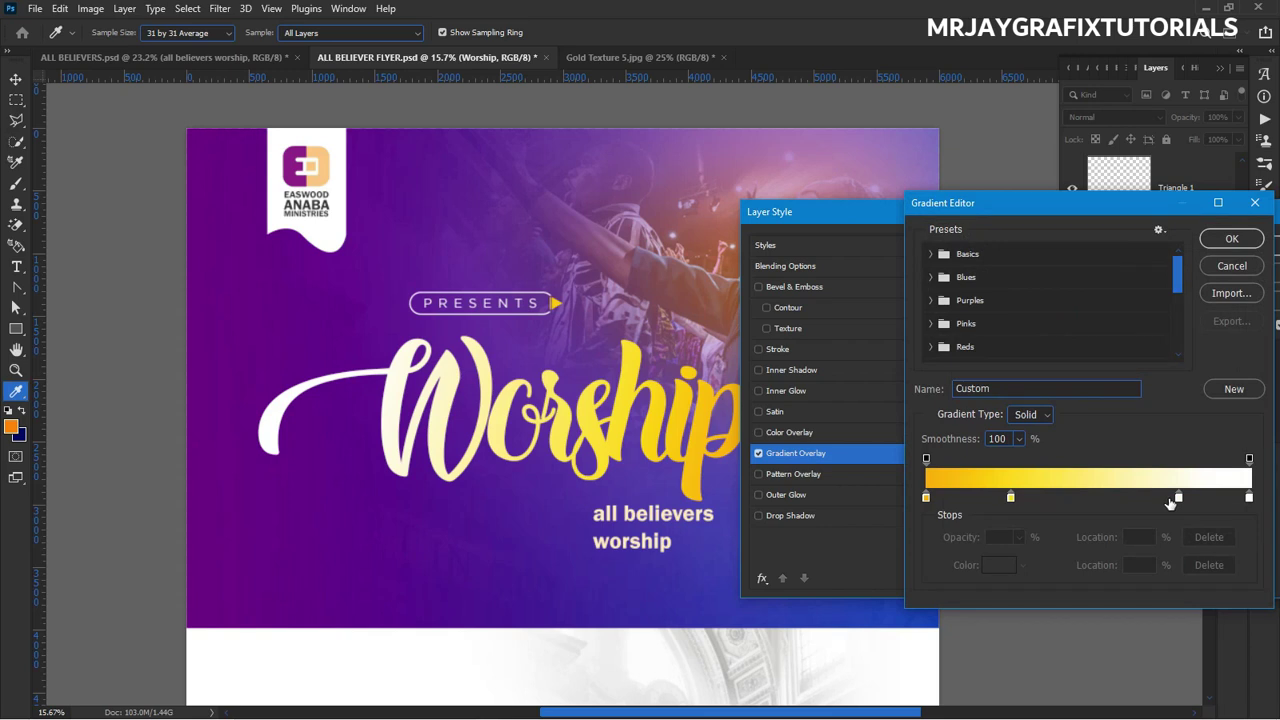
drag(1179, 500, 1125, 499)
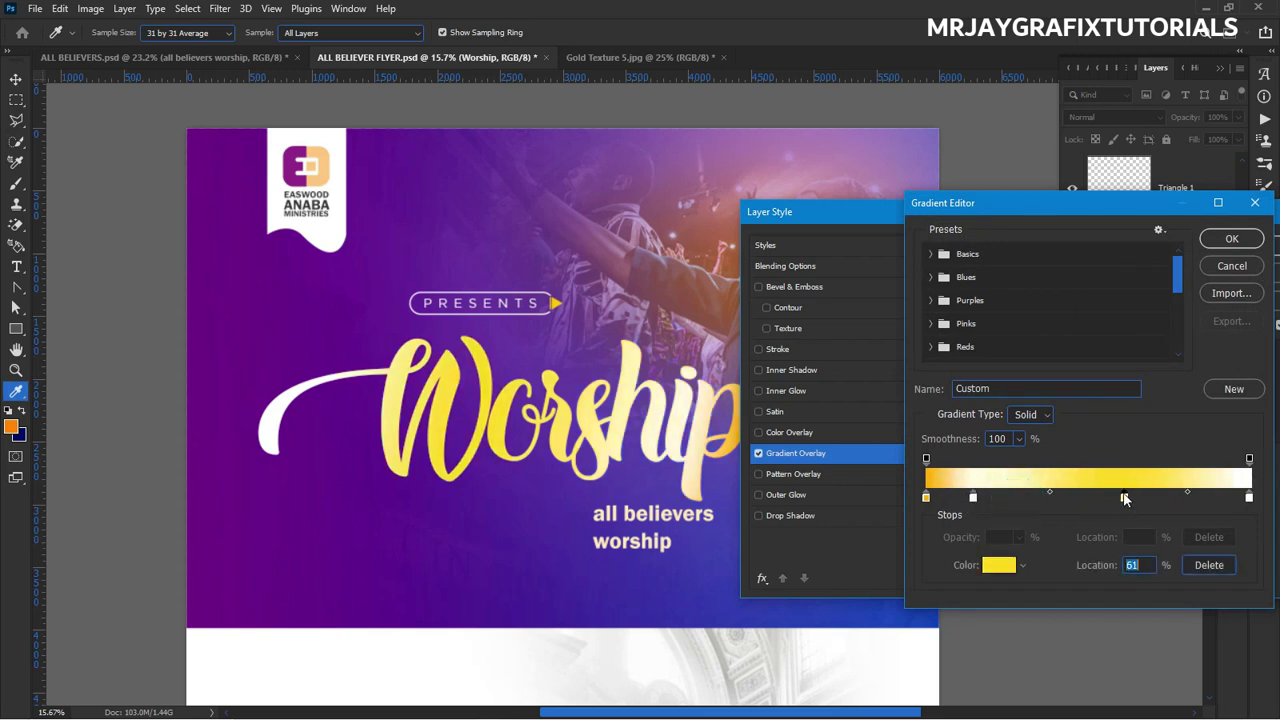
drag(974, 498, 1018, 498)
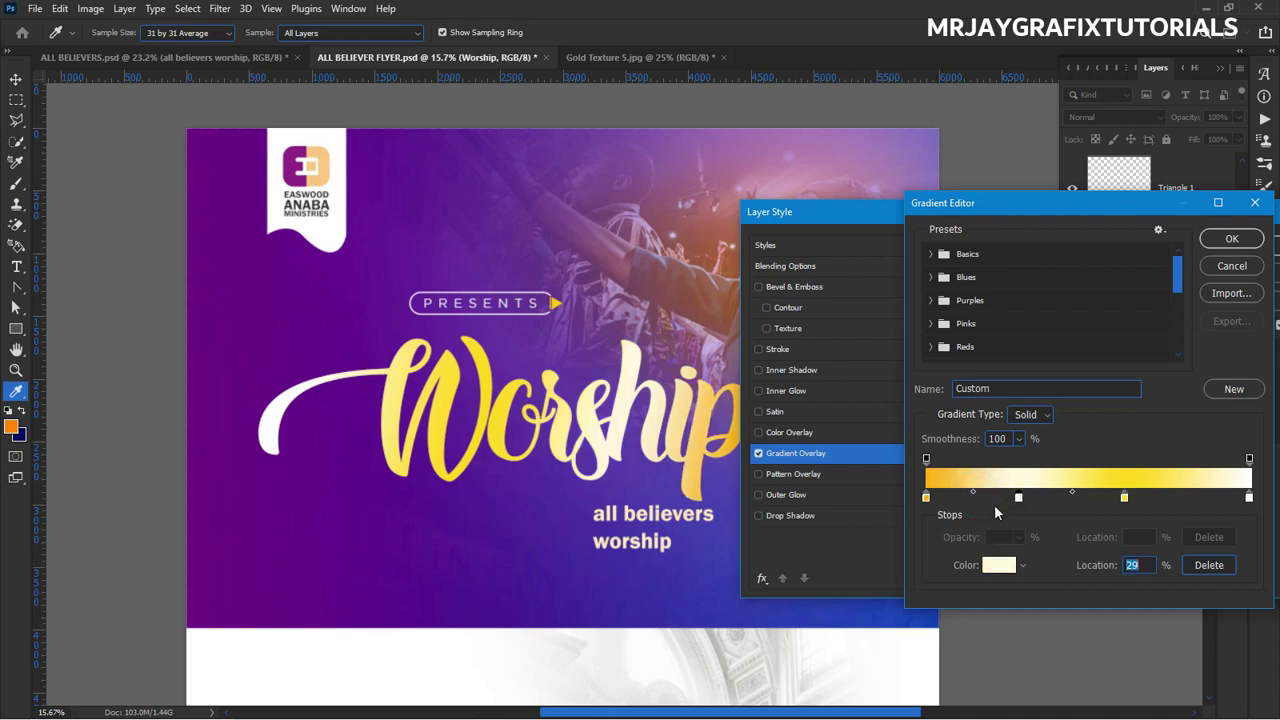
drag(1136, 209, 975, 221)
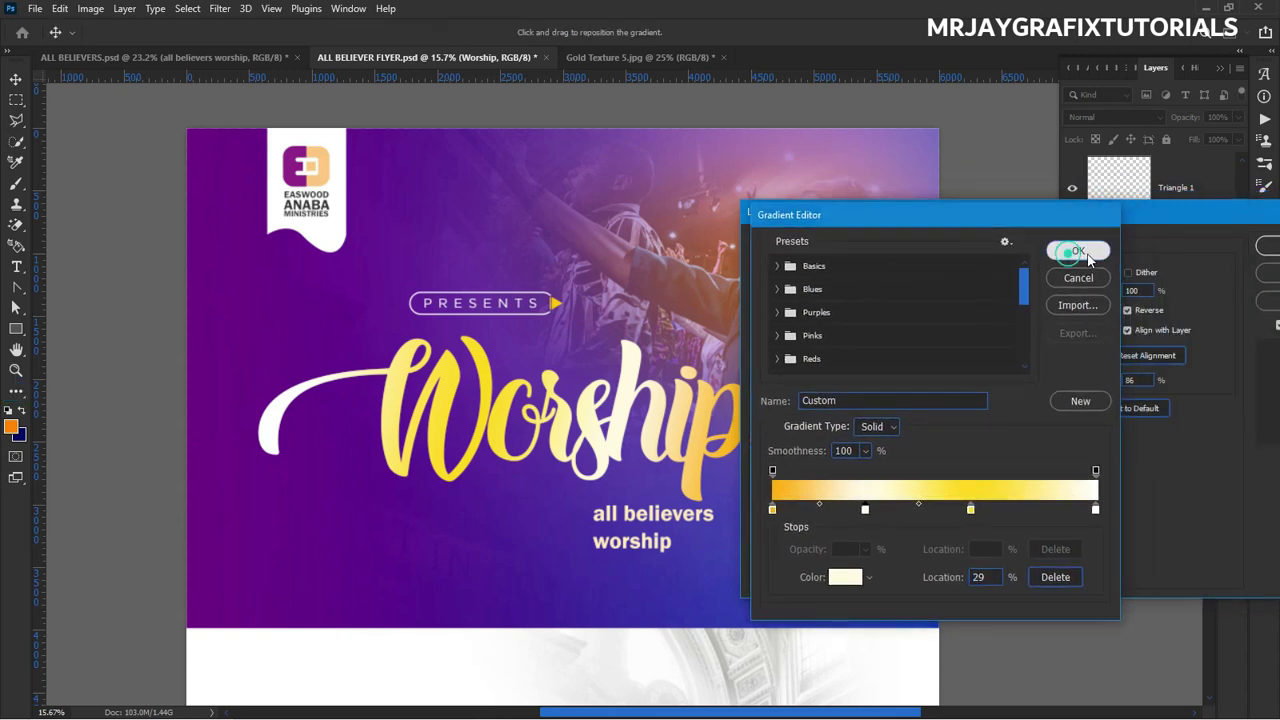
click(1071, 258)
click(1266, 246)
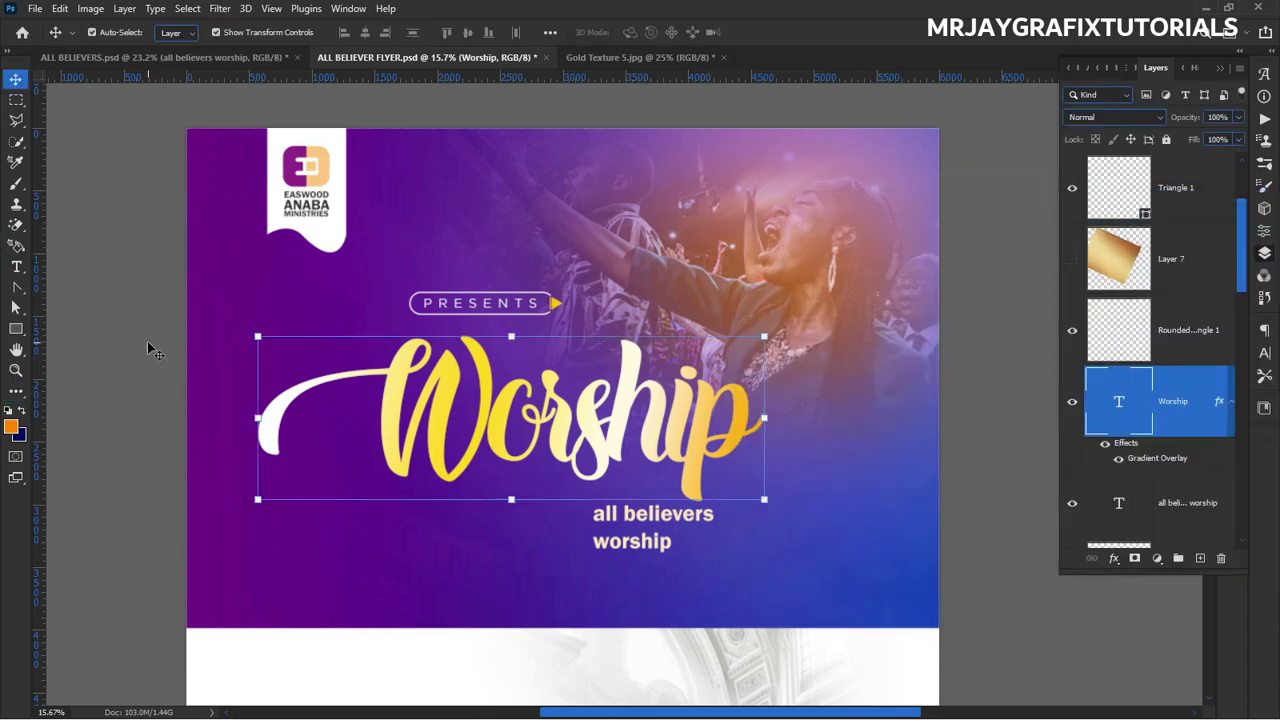
Move the Worship title about 364 px right and 70 px up, and deselect it.
drag(566, 421, 611, 412)
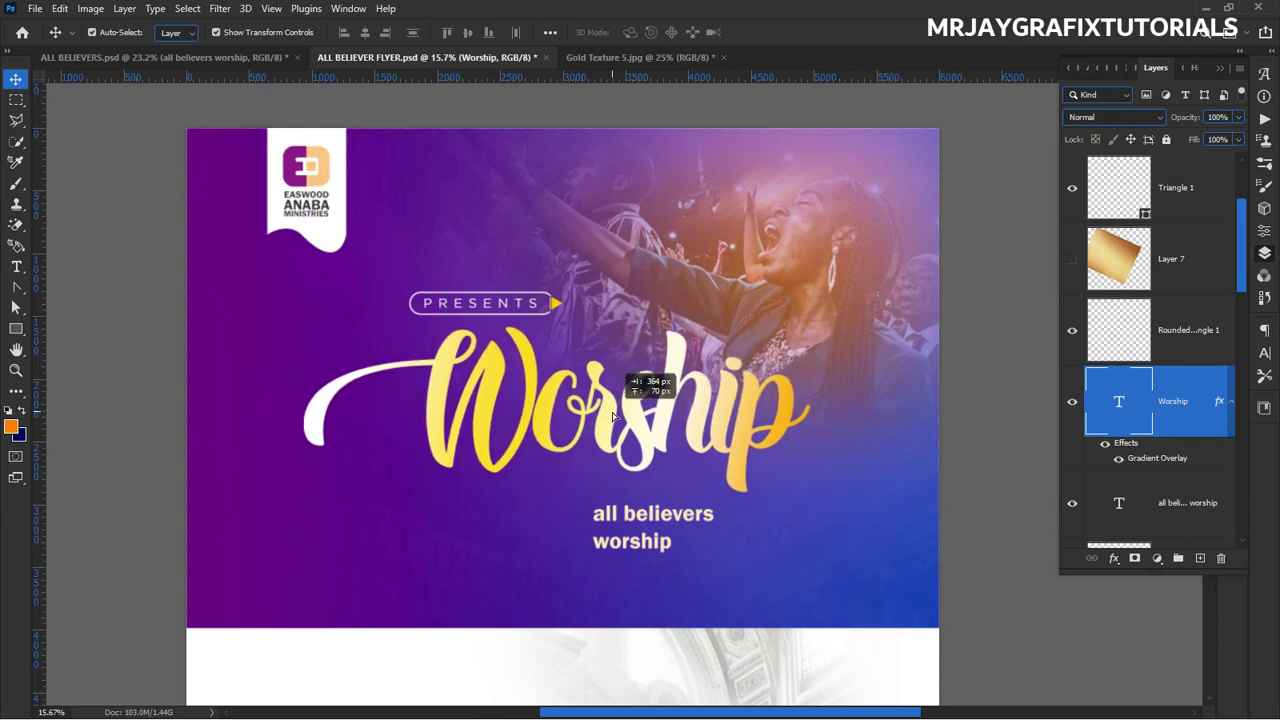
click(140, 280)
Delete the word "worship" from the "all believers worship" text so only "all believers" remains.
scroll(640, 360, up, 1)
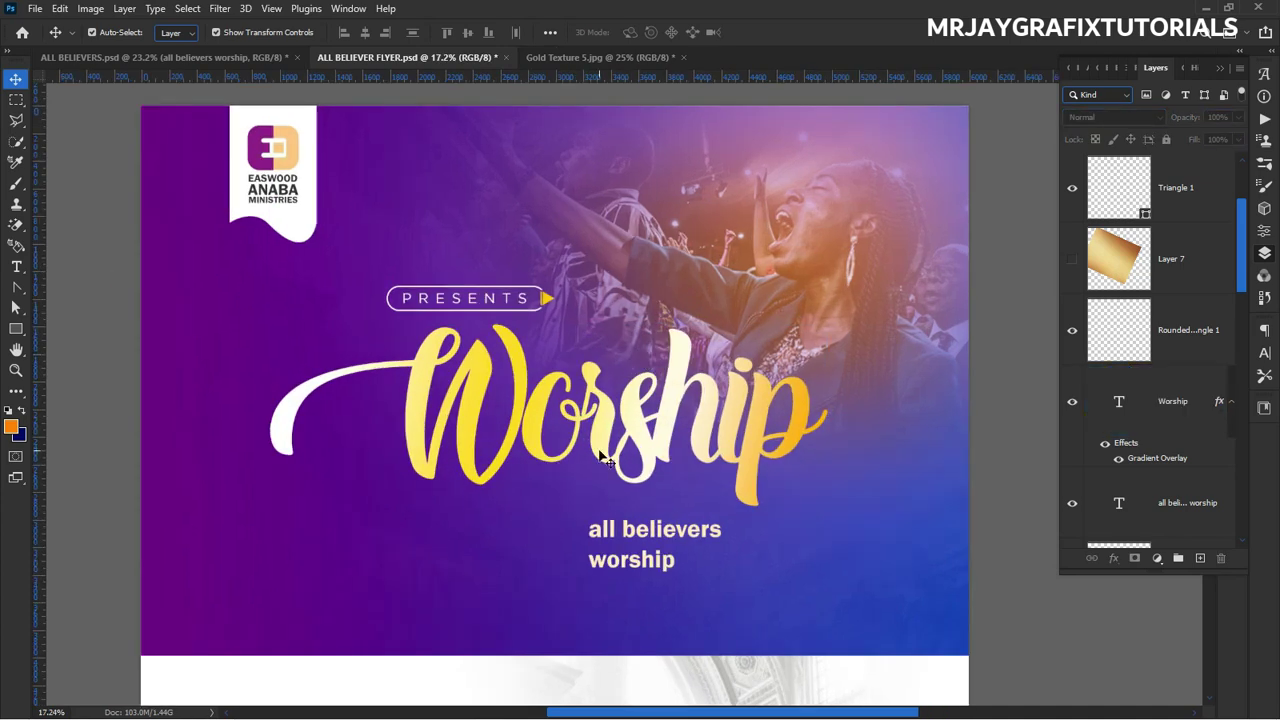
scroll(610, 456, up, 3)
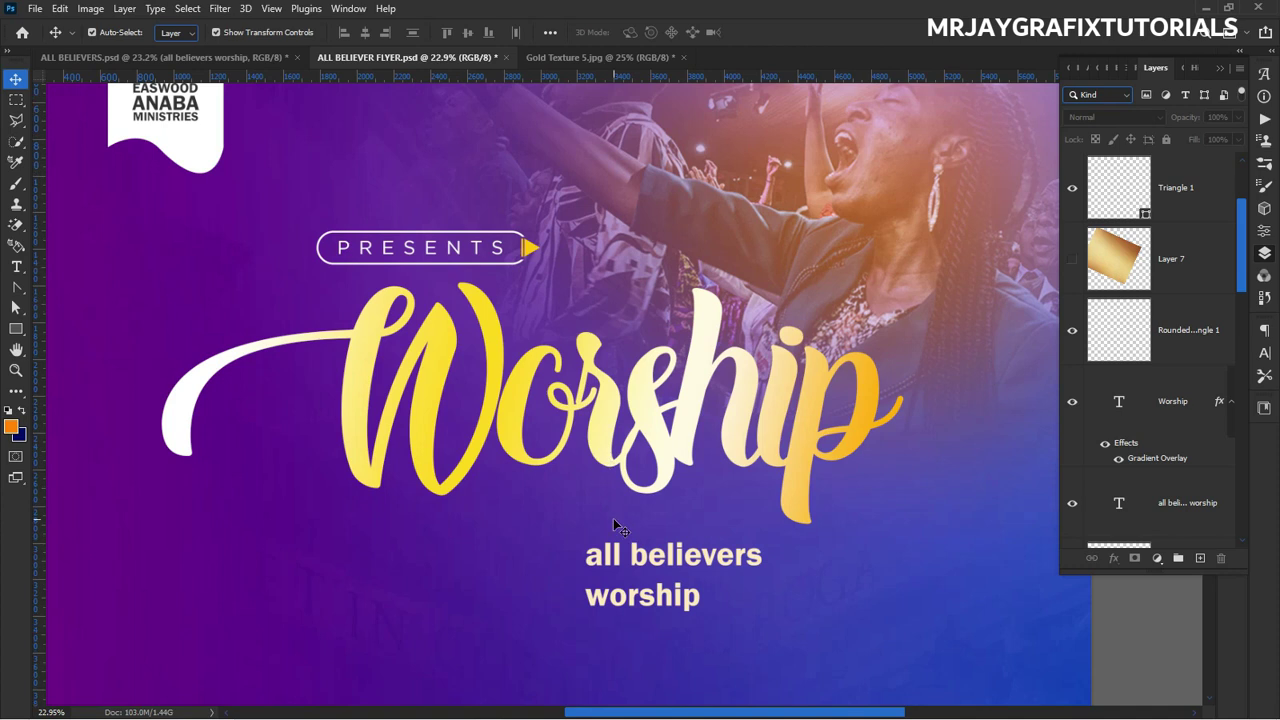
double_click(628, 605)
click(588, 597)
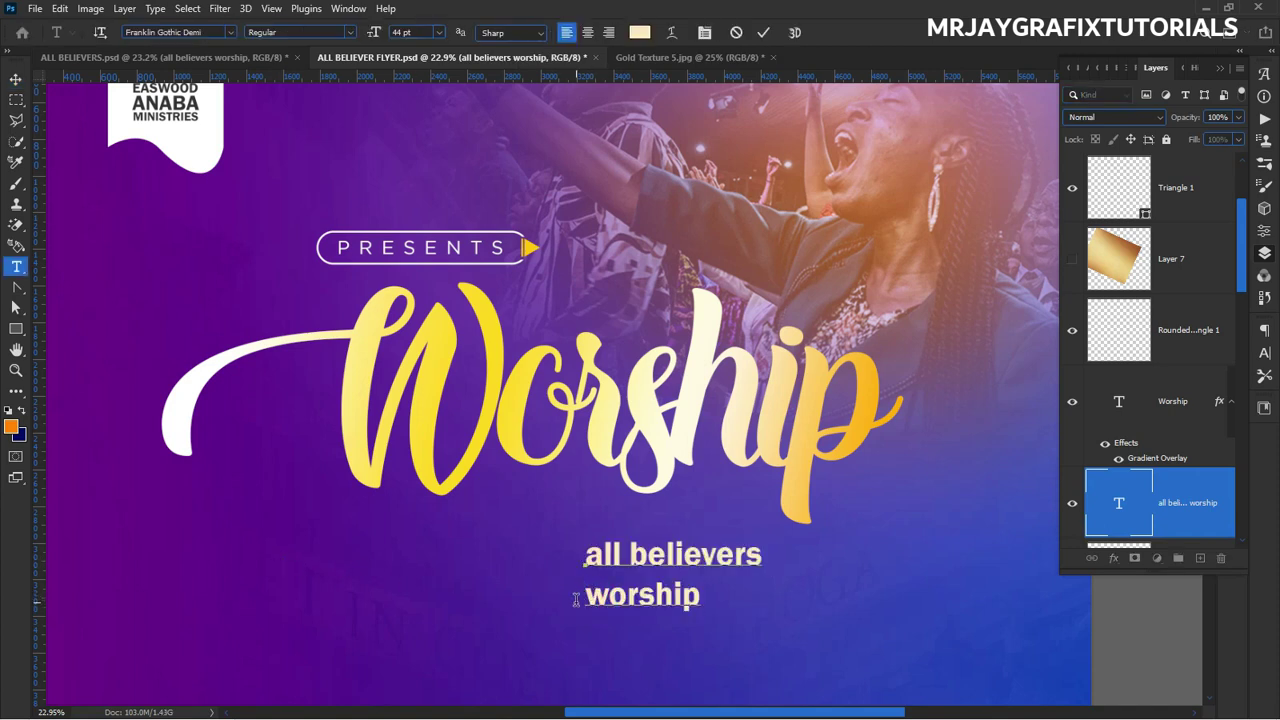
double_click(576, 599)
key(BackSpace)
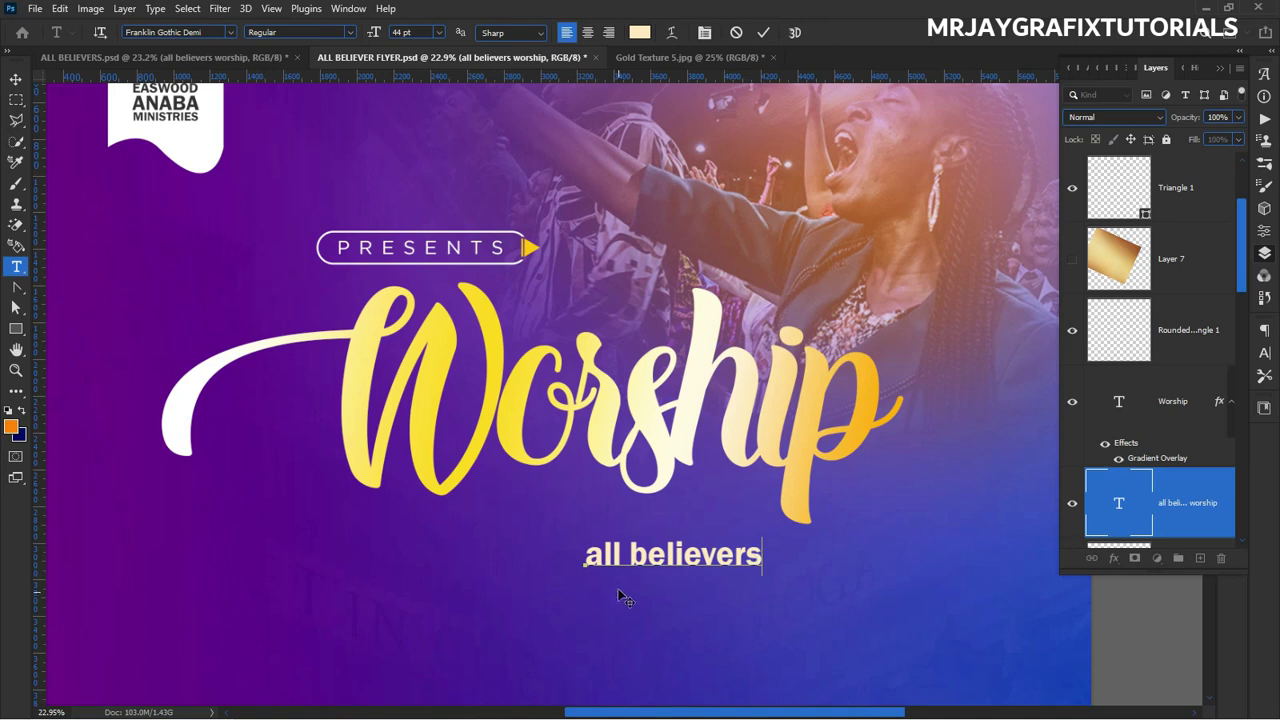
click(763, 32)
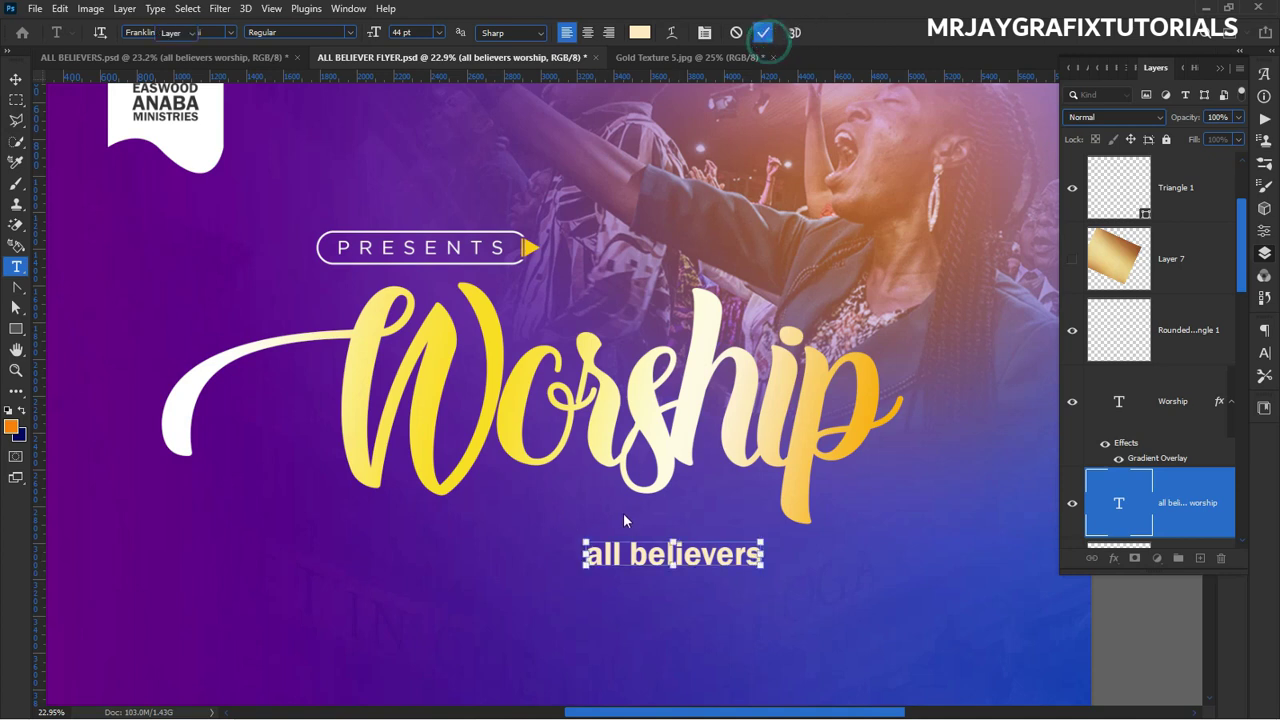
Move the "all believers" text up into the gap between the W and h of the Worship title.
key(v)
drag(637, 557, 563, 305)
click(563, 305)
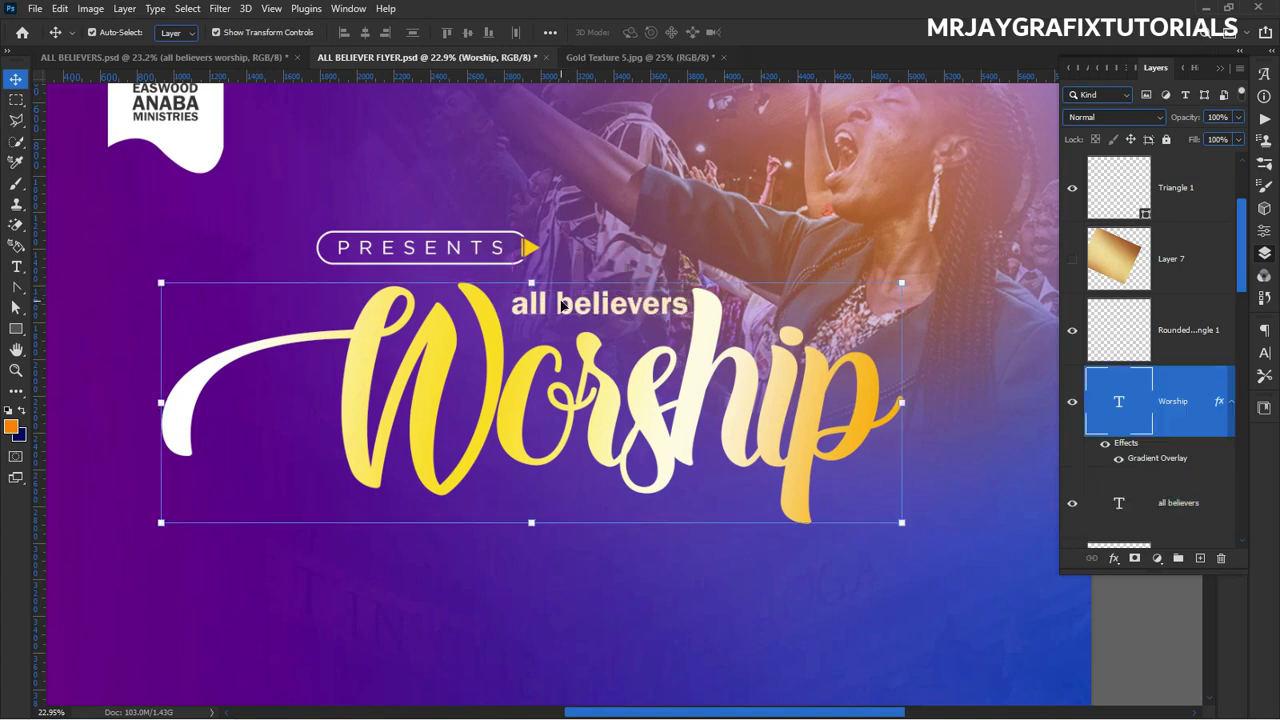
double_click(563, 305)
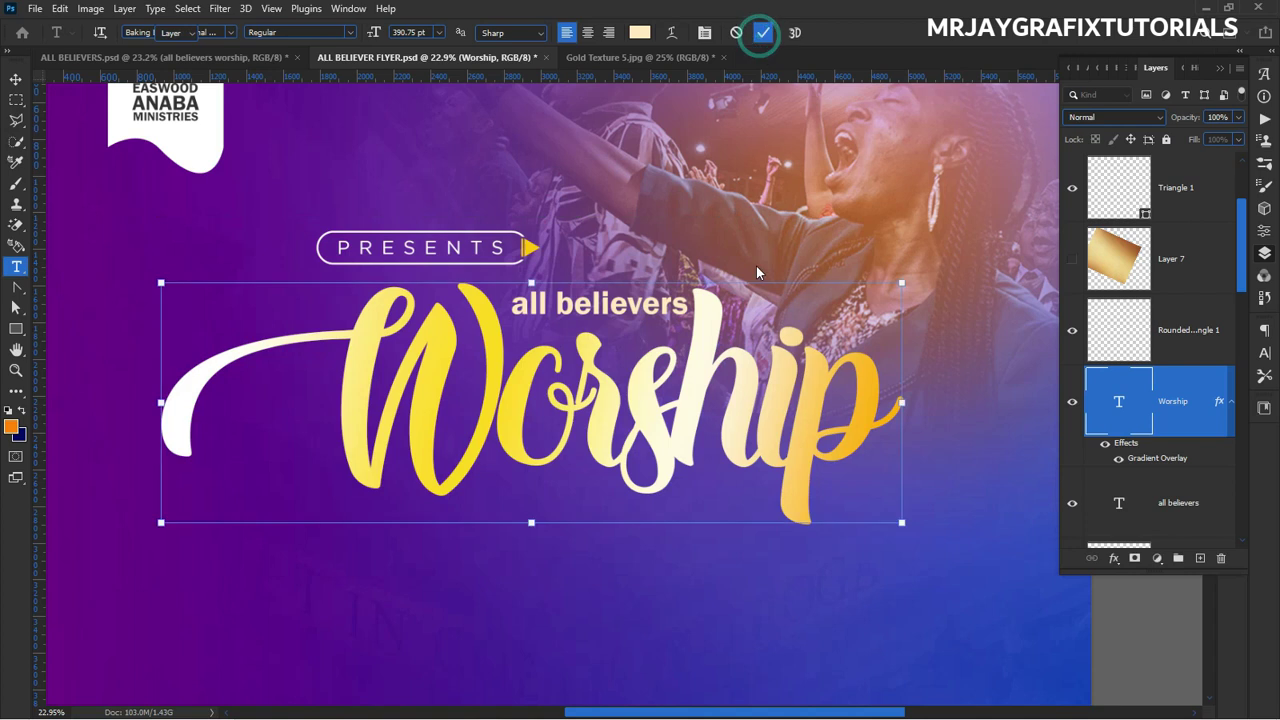
key(ctrl+Return)
Select the "all believers" layer beneath the Worship title and move it above Layer 7 in the layer stack.
right_click(627, 314)
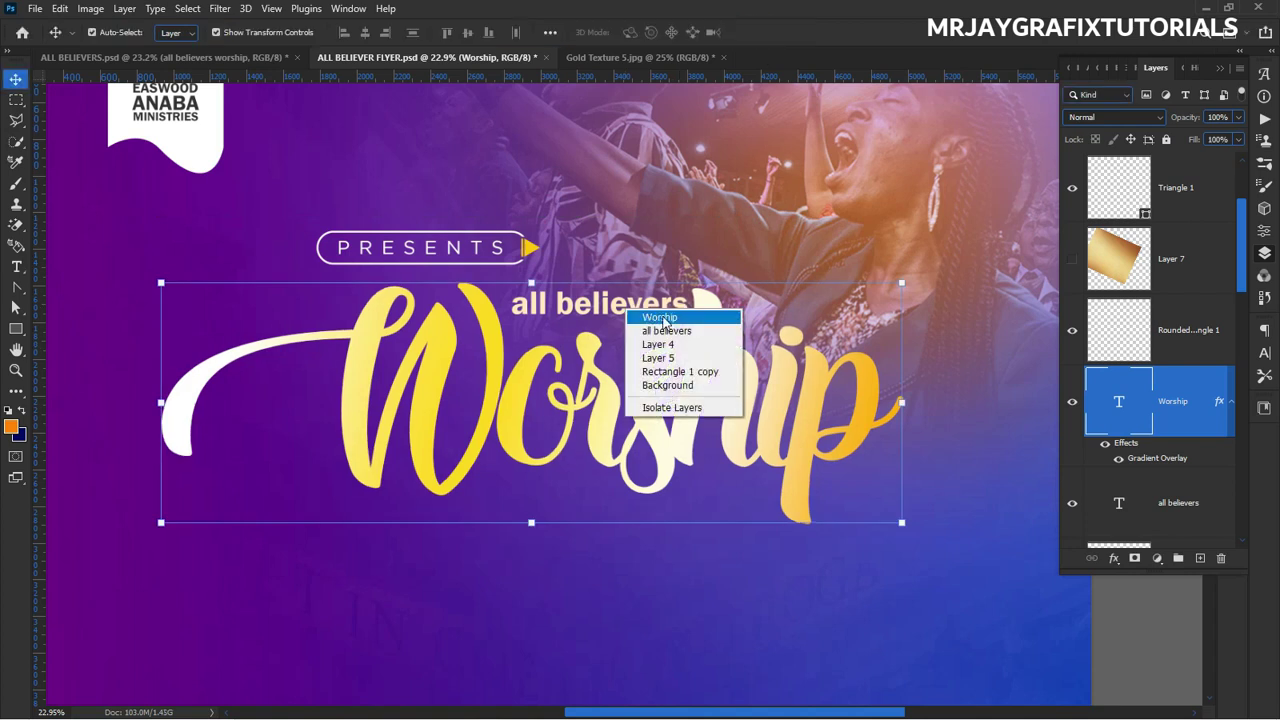
click(666, 331)
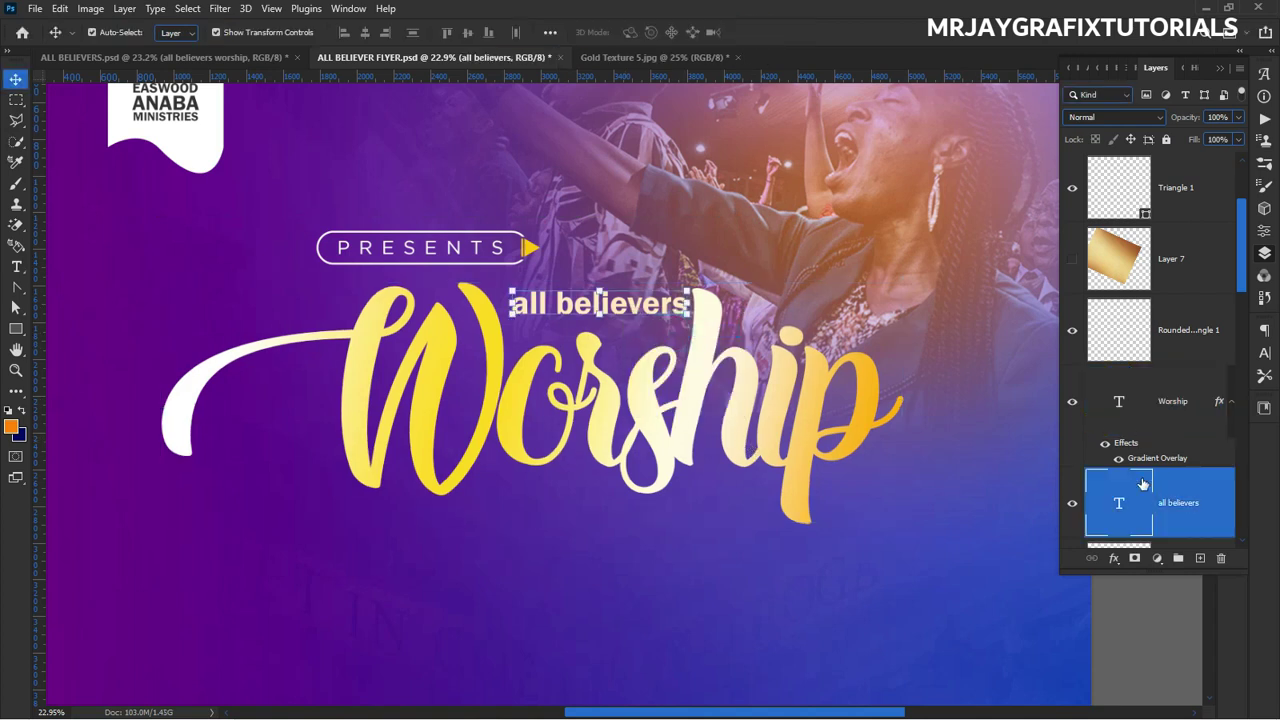
drag(1125, 514, 1114, 215)
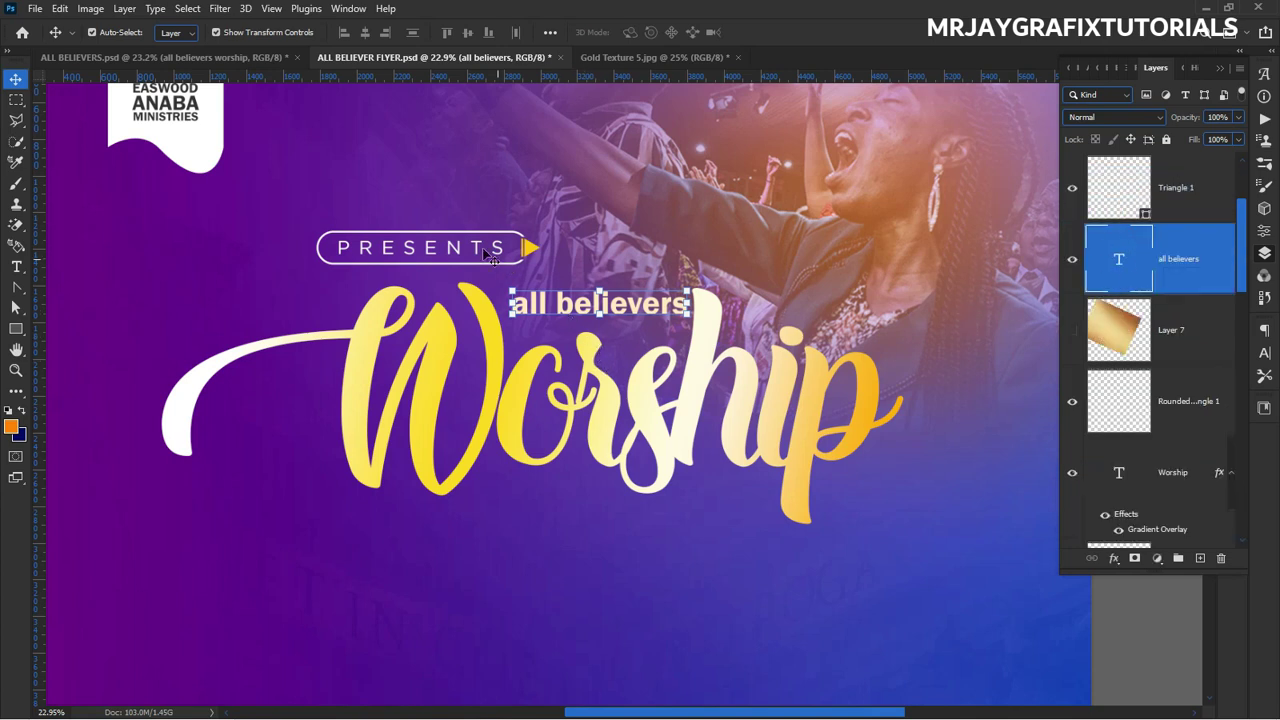
Try out several fonts on the "all believers" text and set it in Avocalipss.
double_click(667, 305)
click(229, 33)
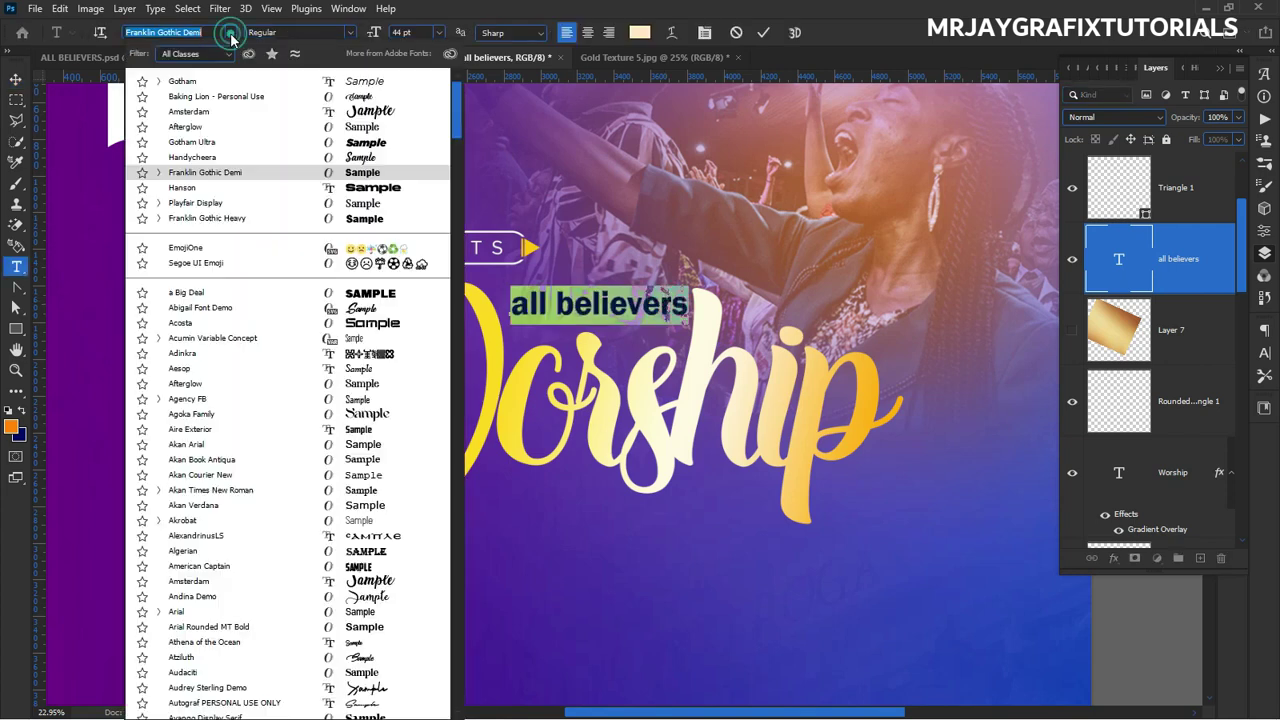
key(Down)
key(Down)
key(Down)
key(Down)
key(Up)
key(Up)
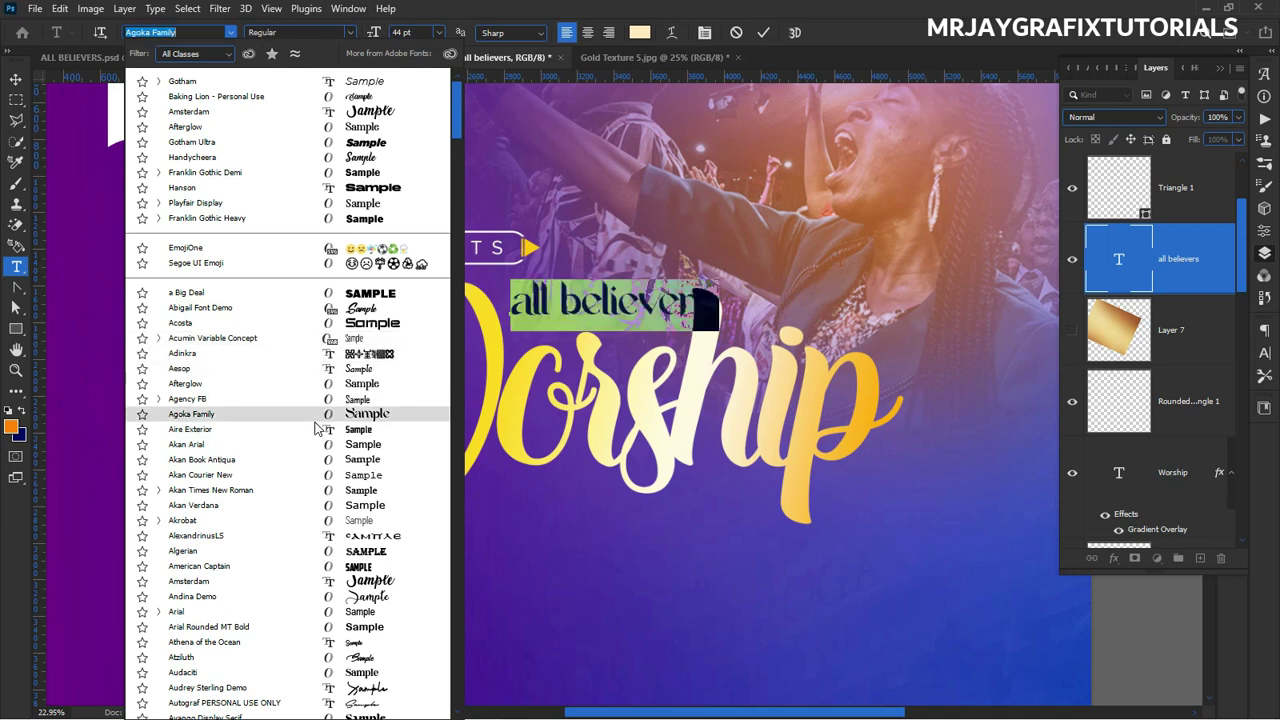
scroll(305, 594, up, 1)
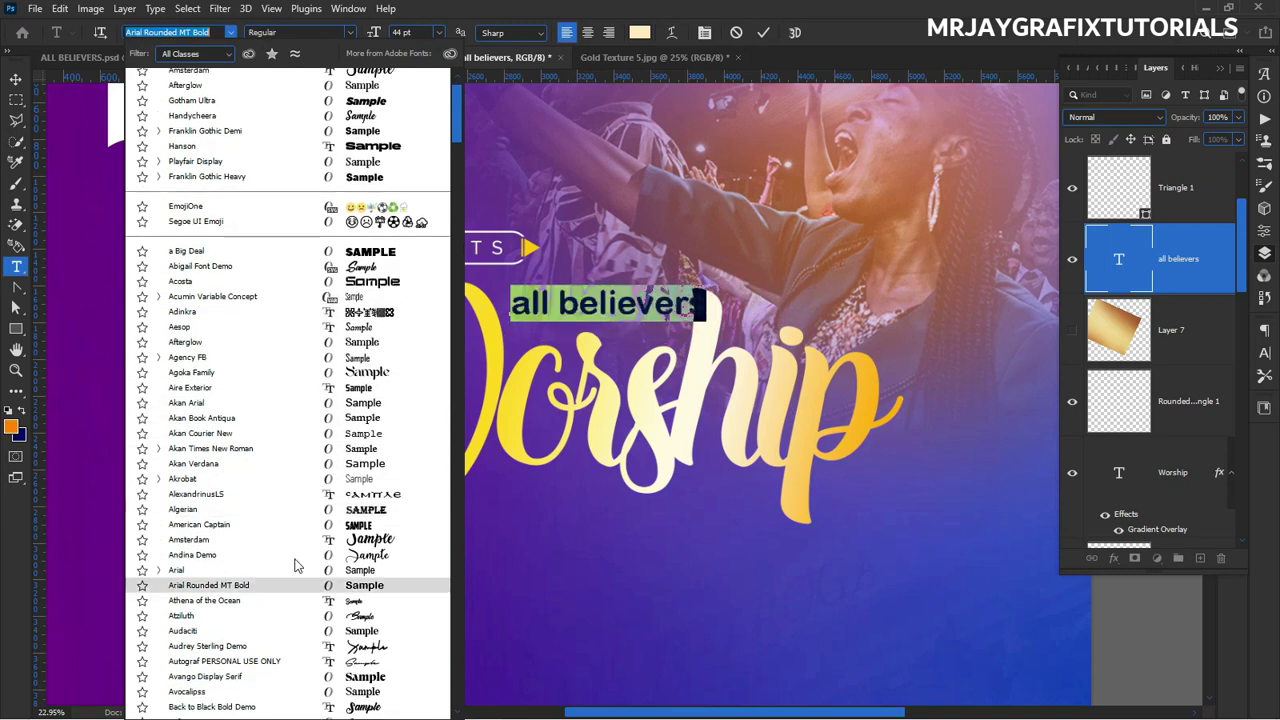
scroll(268, 652, down, 3)
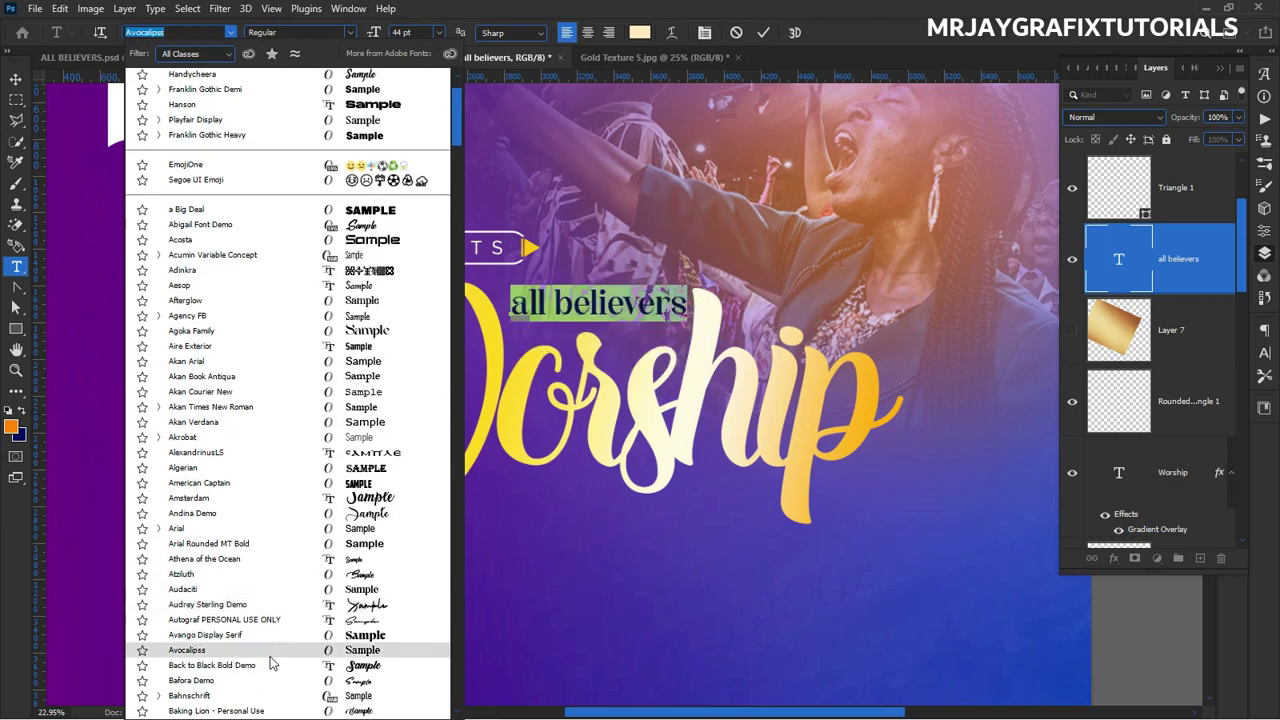
scroll(270, 663, down, 1)
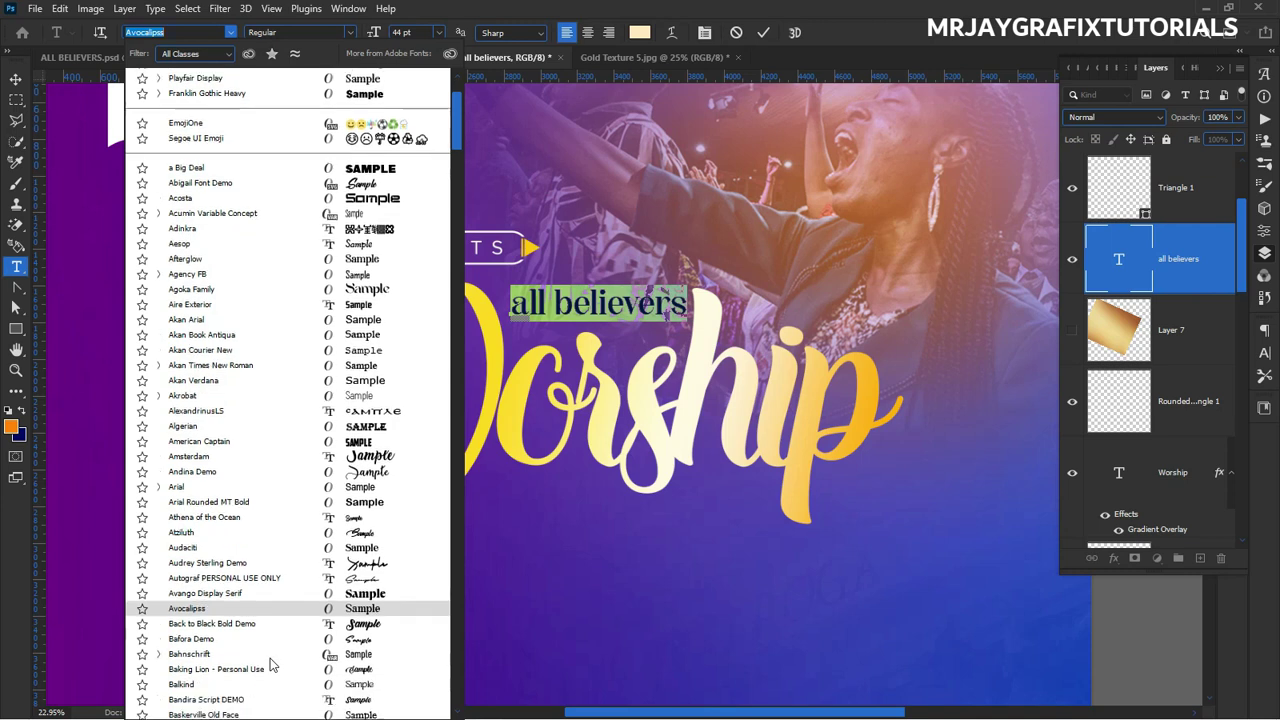
click(247, 612)
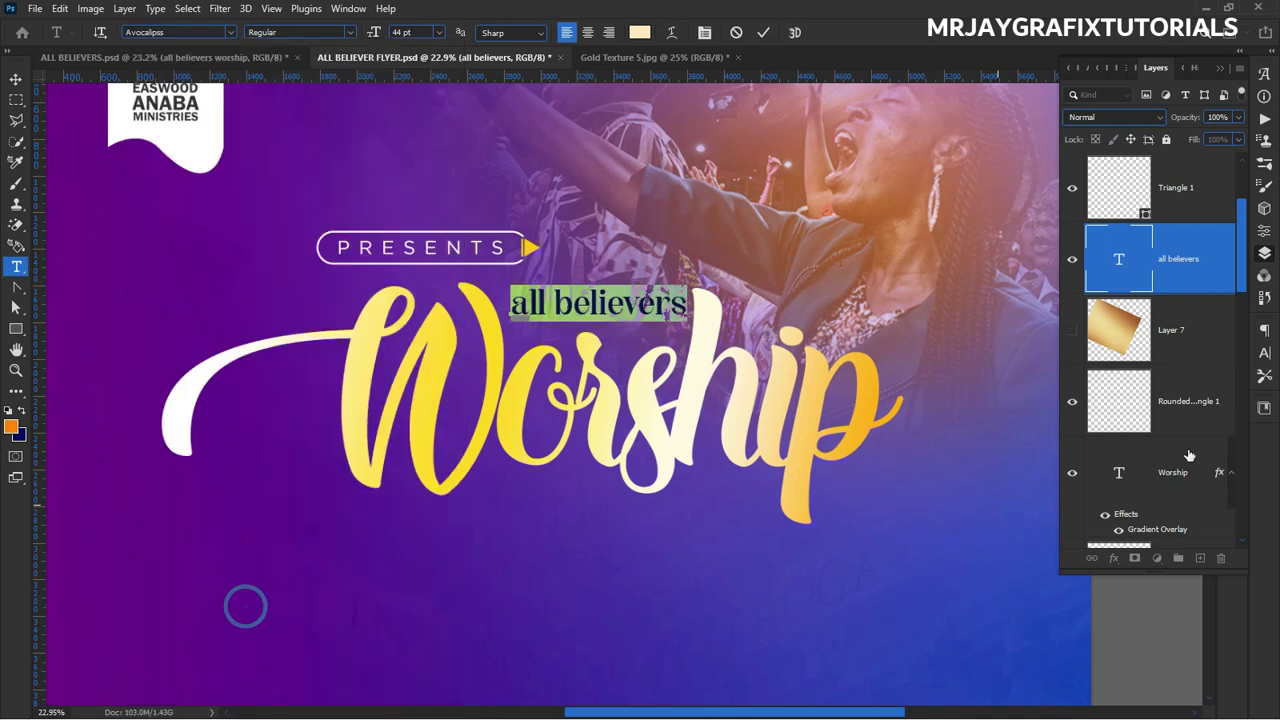
Turn on stylistic alternates for the "all believers" text.
click(1262, 350)
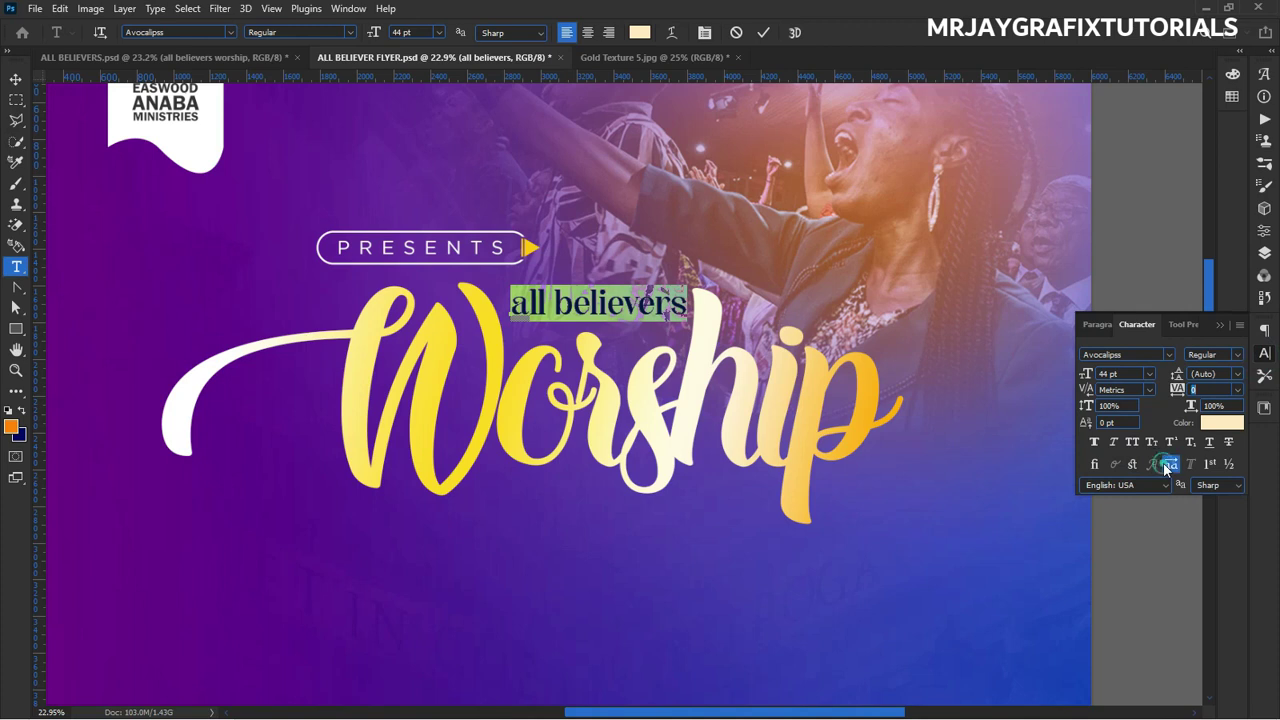
click(1167, 465)
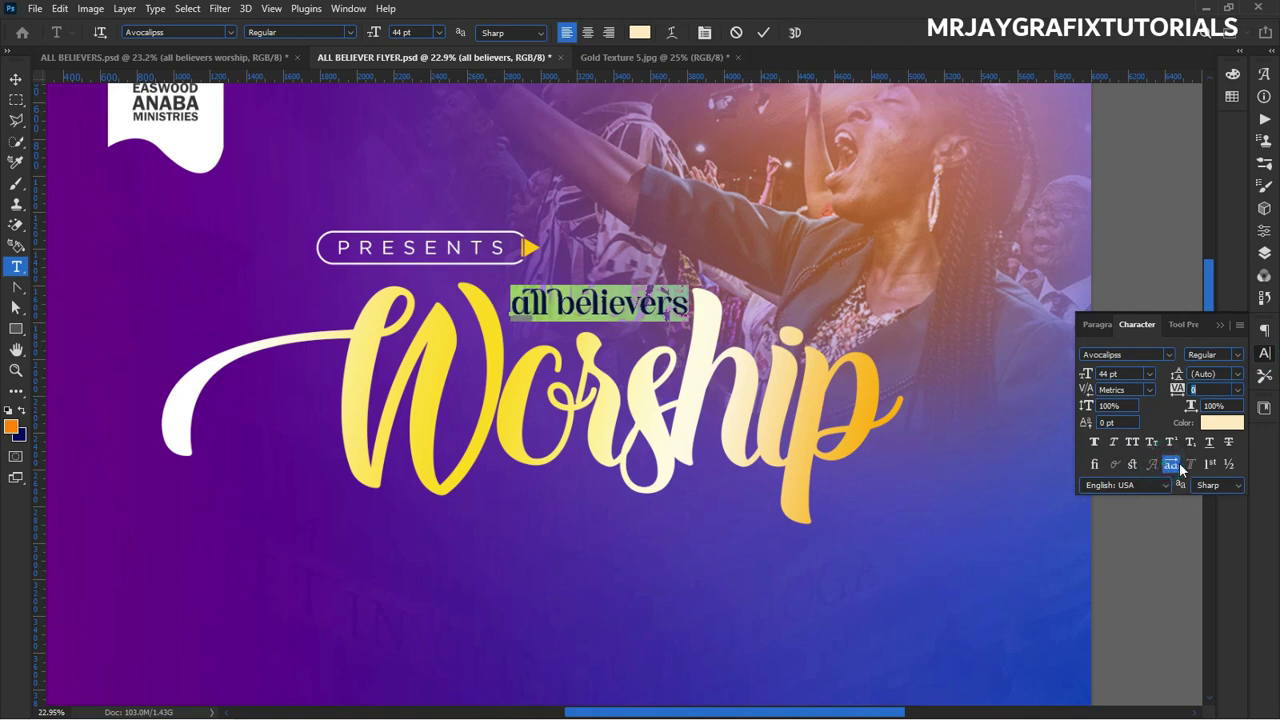
Set the "all believers" text in all caps with discretionary ligatures on and stylistic alternates off.
click(1130, 443)
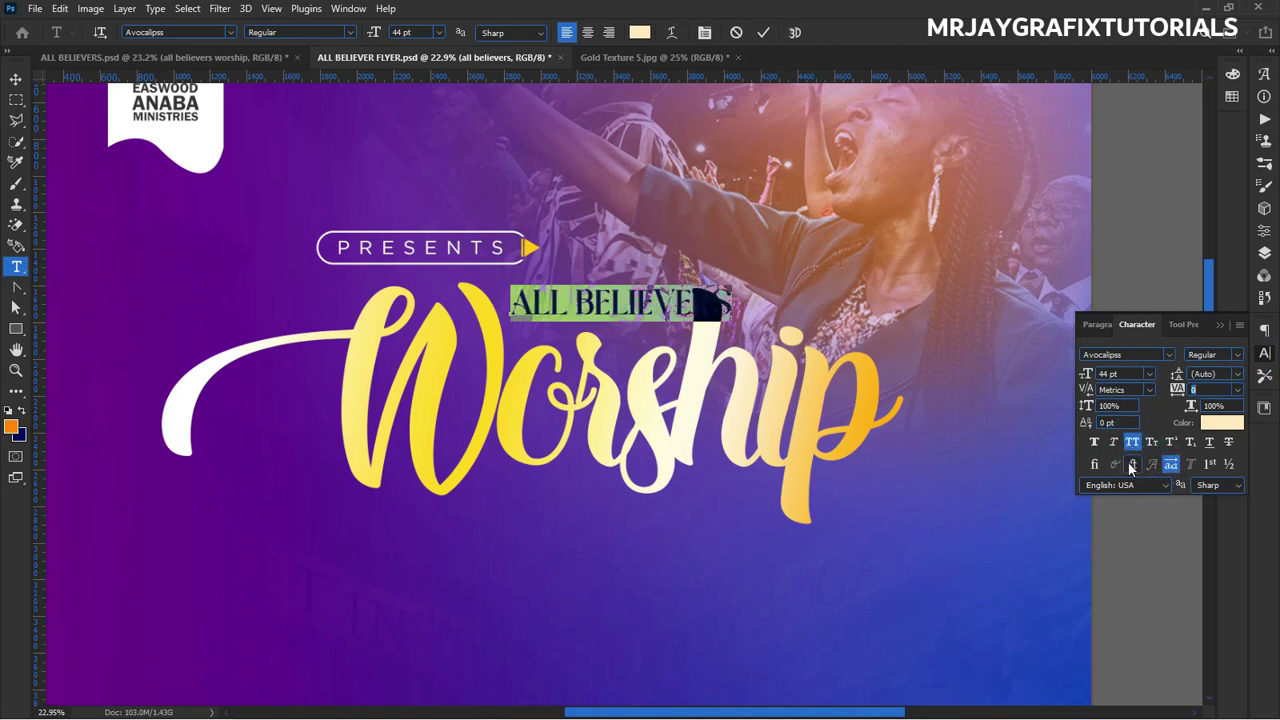
click(1132, 465)
click(1177, 464)
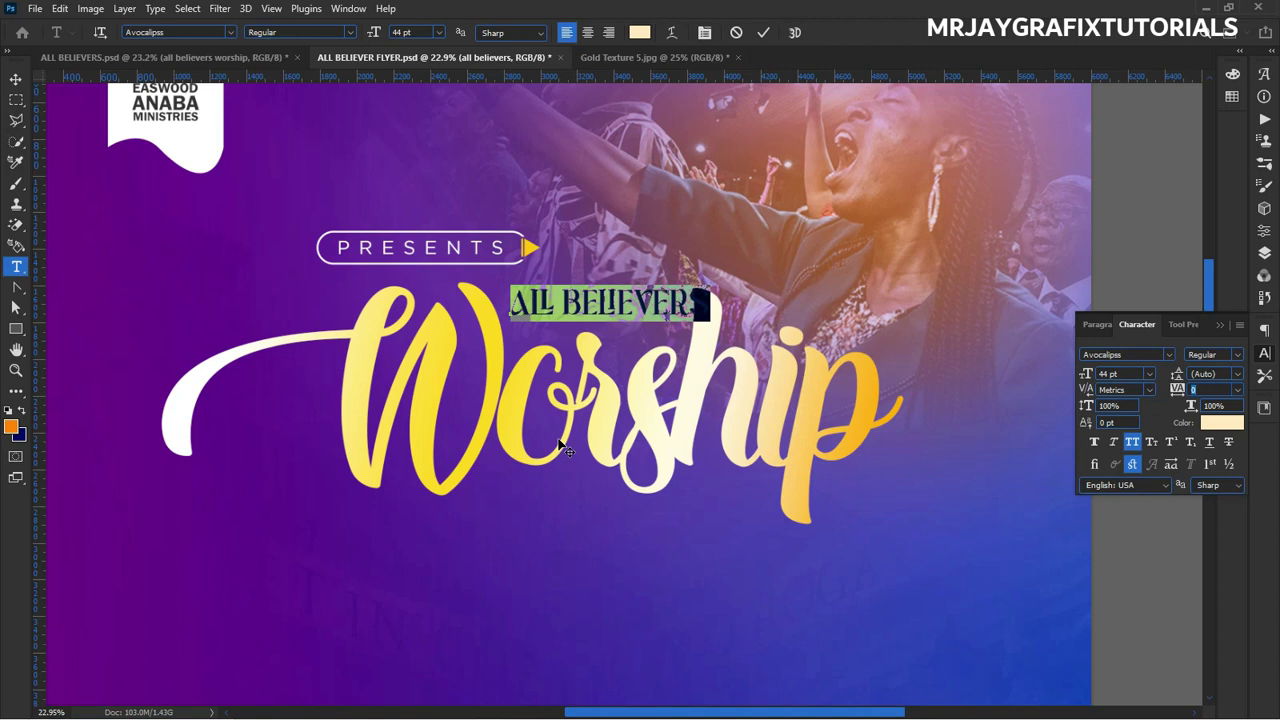
click(766, 32)
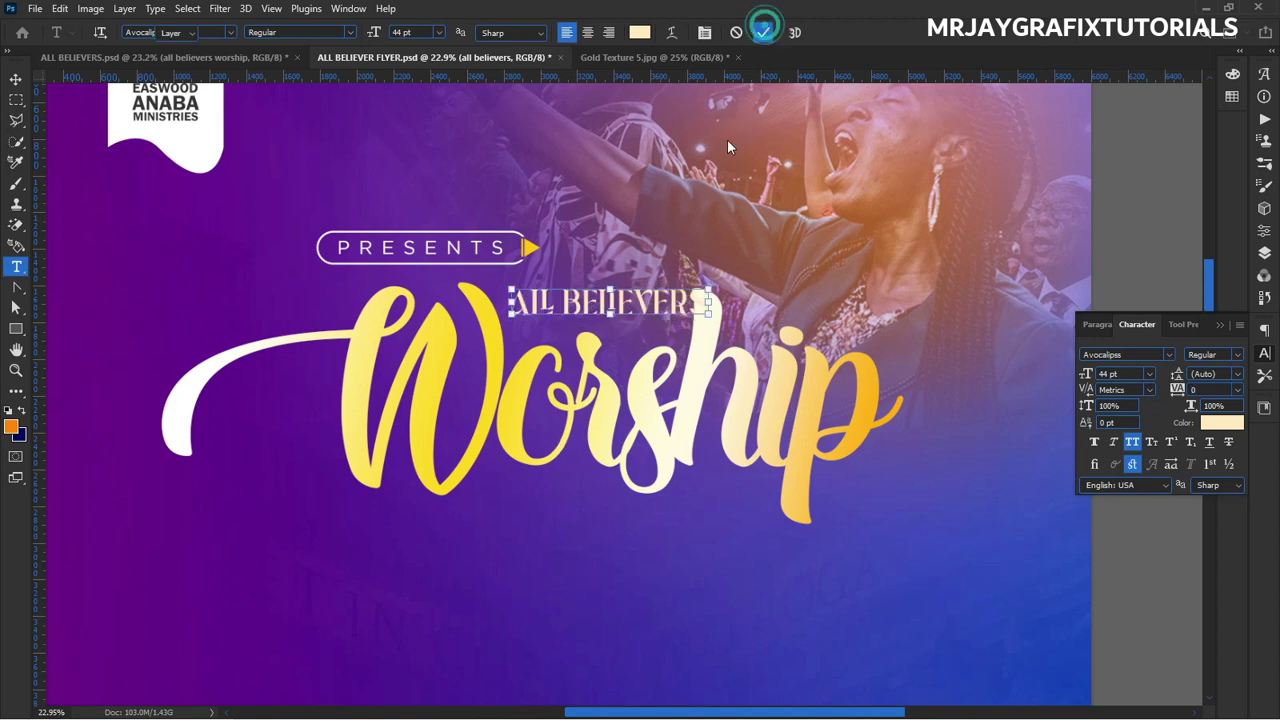
key(v)
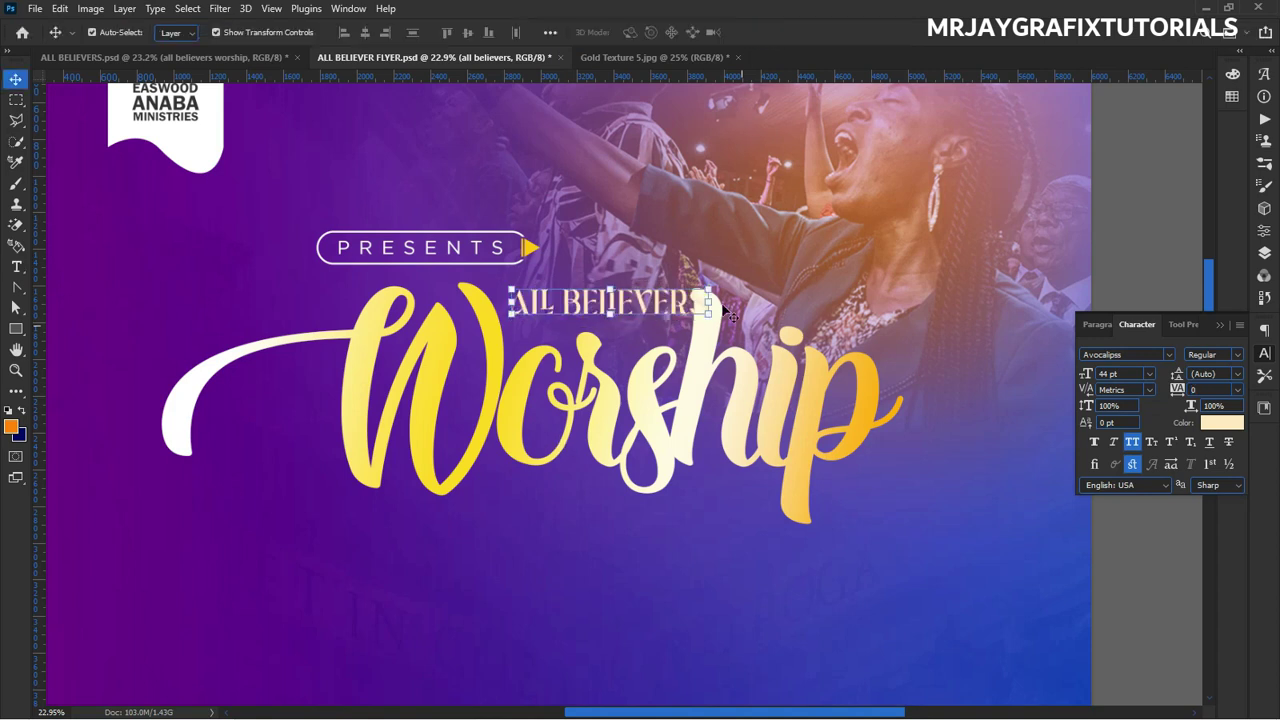
Change the "ALL BELIEVERS" text color to white (ffffff).
click(1220, 424)
drag(886, 312, 850, 289)
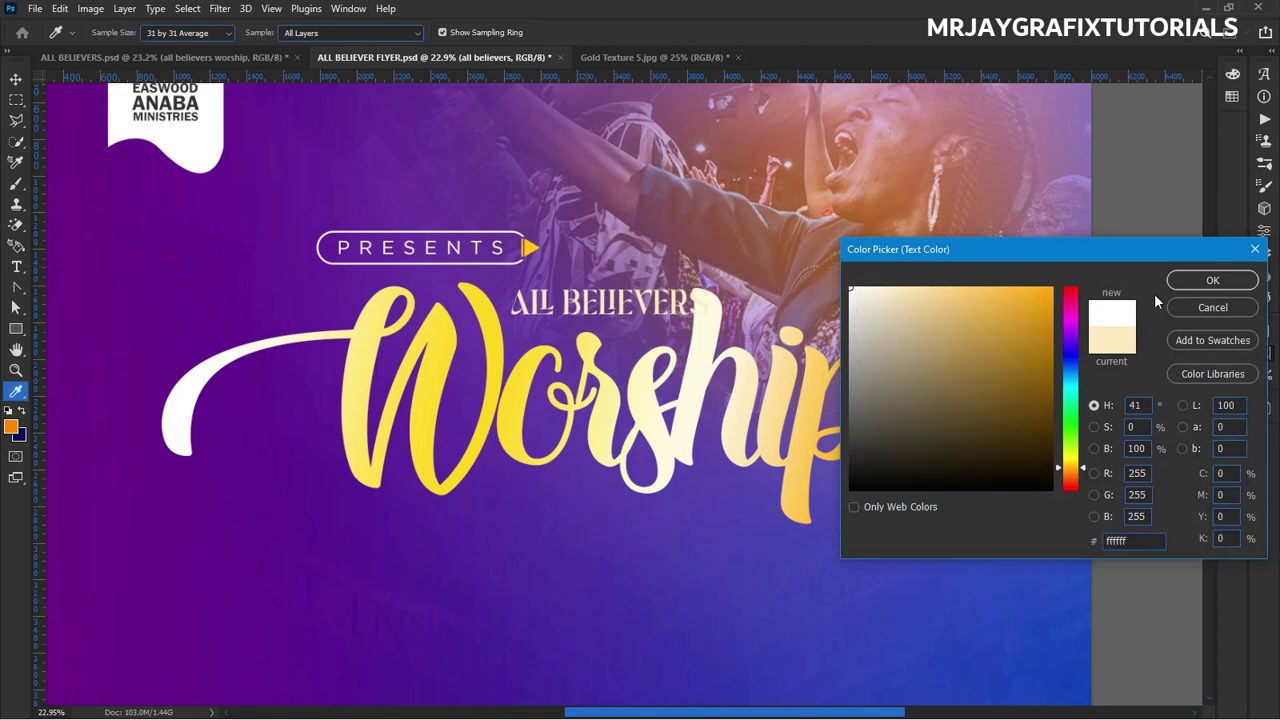
click(1212, 280)
Move the "ALL BELIEVERS" text up beside the arrow of the PRESENTS box, clear of the Worship title.
scroll(575, 298, up, 5)
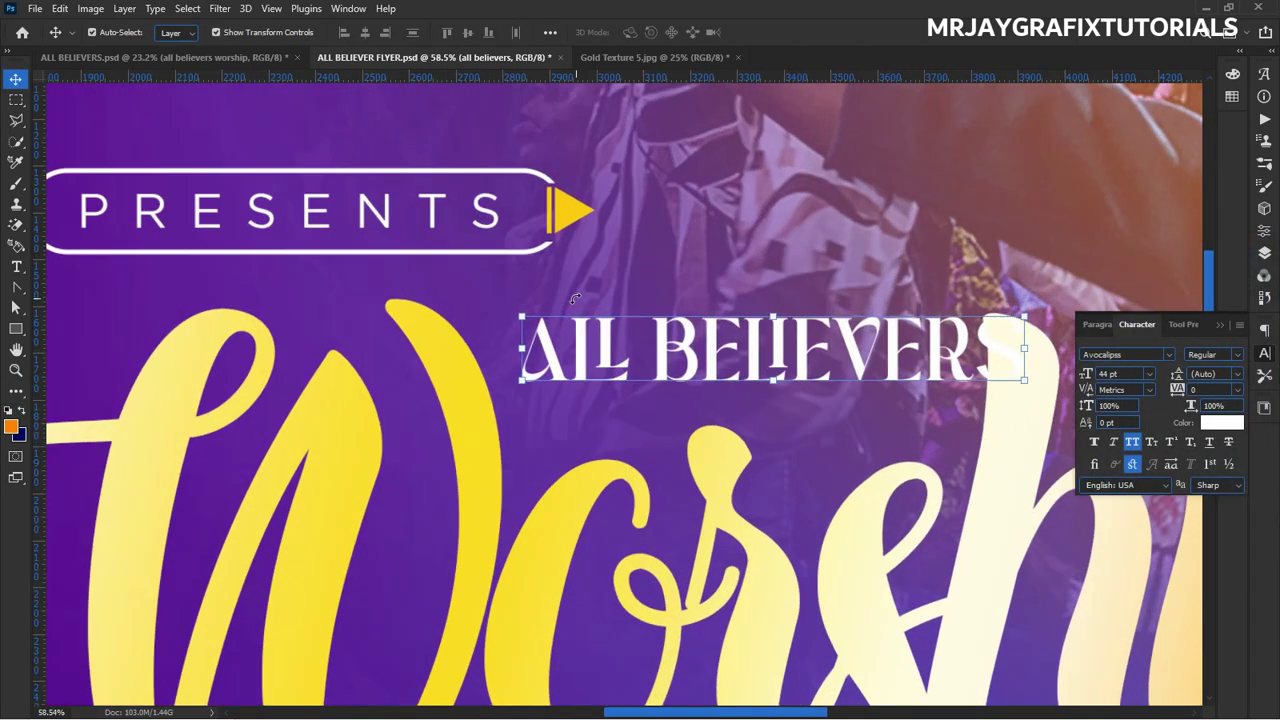
scroll(575, 298, down, 3)
drag(600, 370, 678, 270)
Break "ALL BELIEVERS" into two lines after "BELIE" and add a hyphen at the end of the first line.
double_click(657, 277)
click(656, 270)
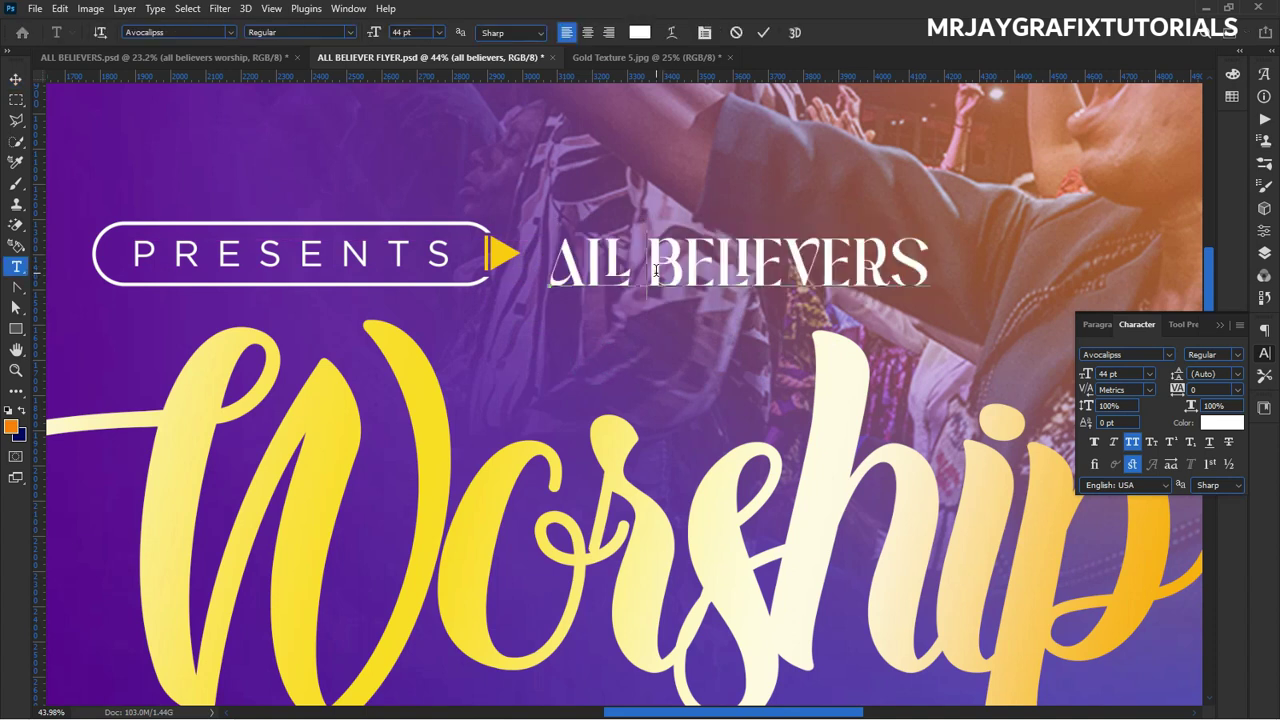
click(785, 272)
key(Return)
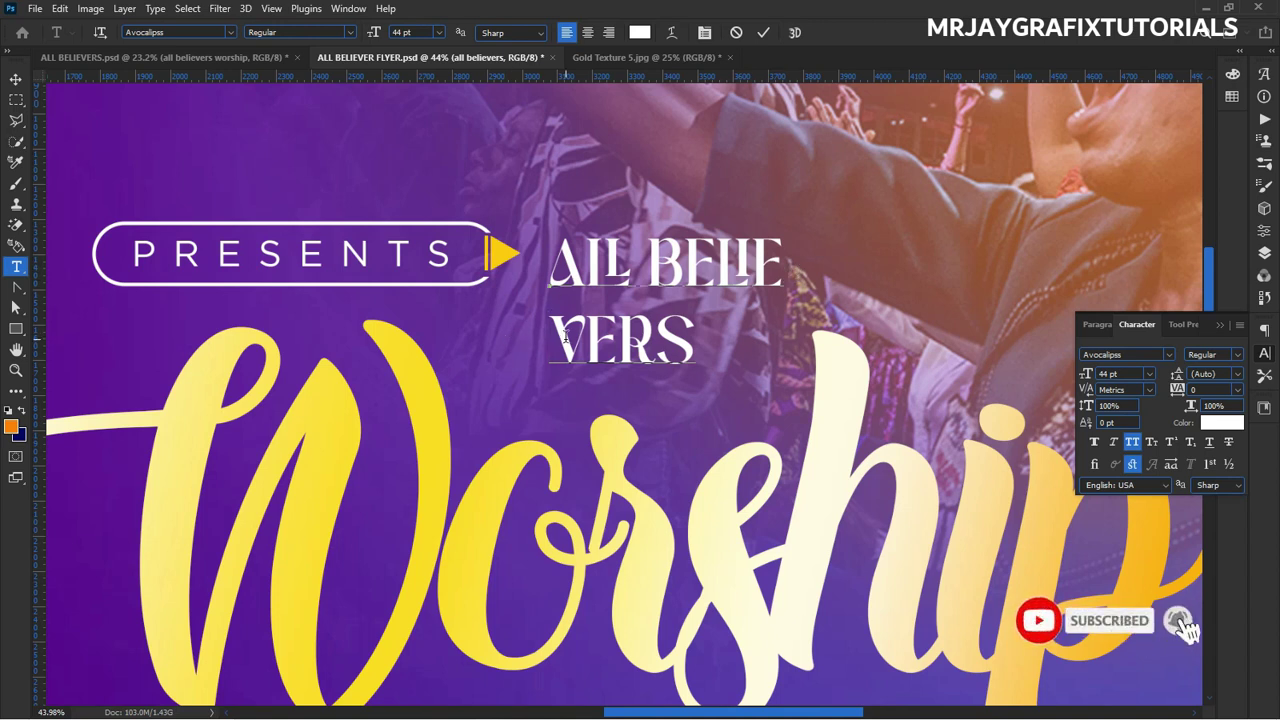
click(763, 33)
key(v)
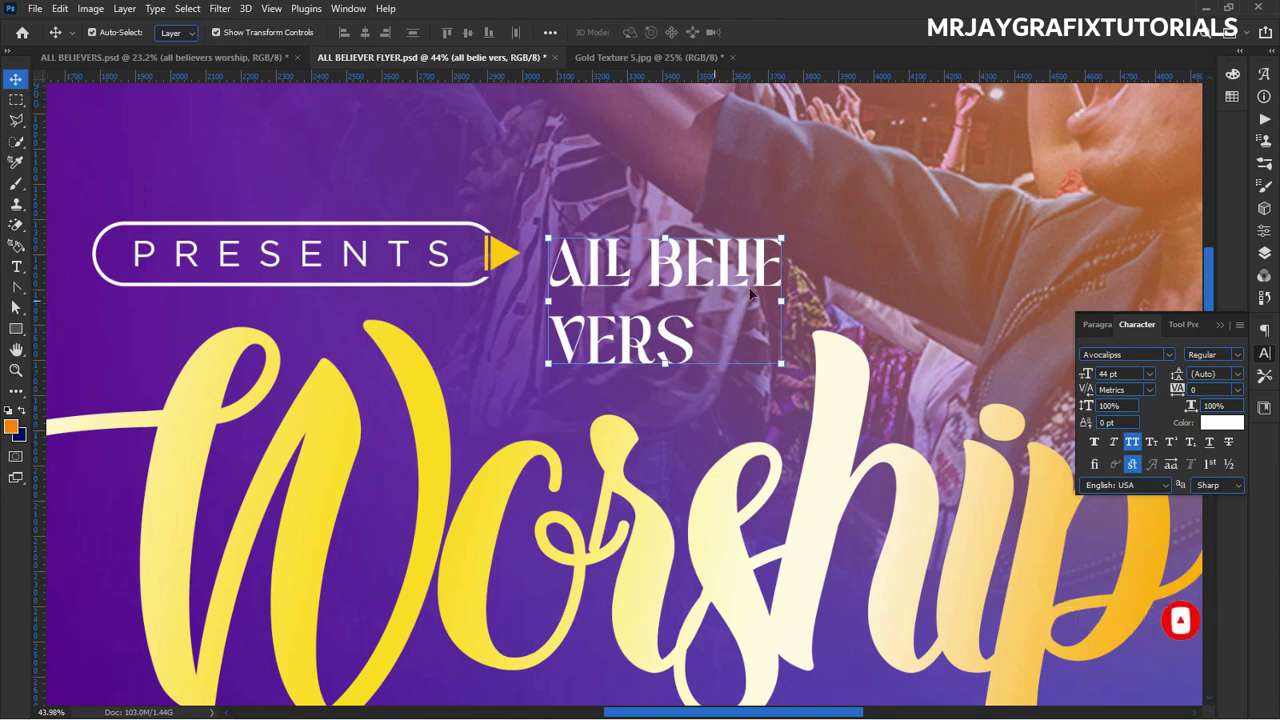
double_click(728, 252)
click(794, 268)
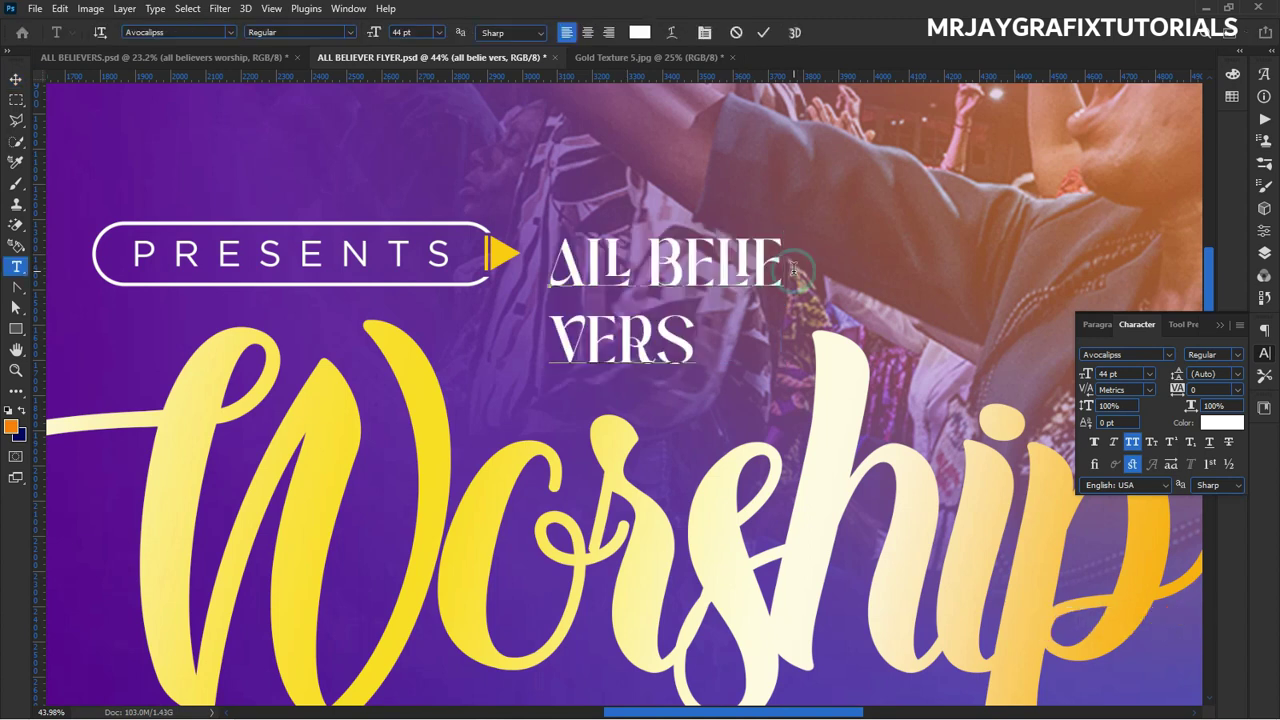
text(-)
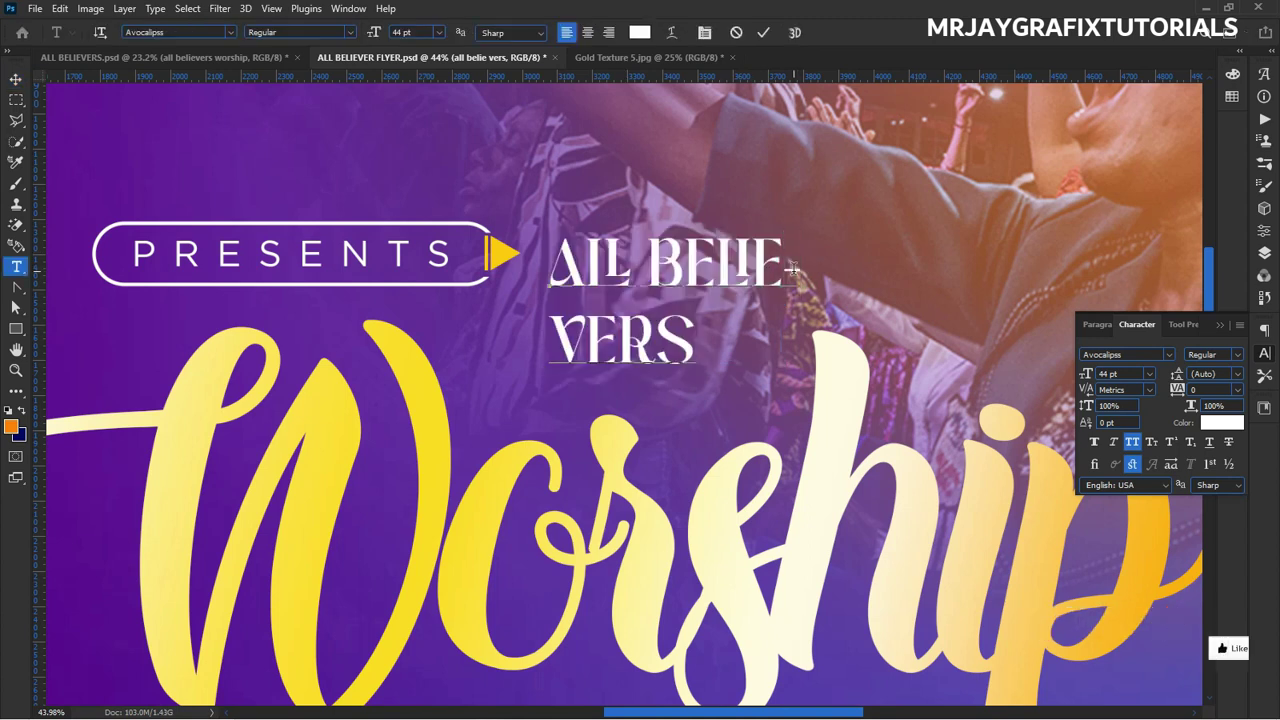
Preview alternative fonts on the whole "ALL BELIE-VERS" text, going down the font list as far as Footlight MT Light.
drag(551, 257, 709, 366)
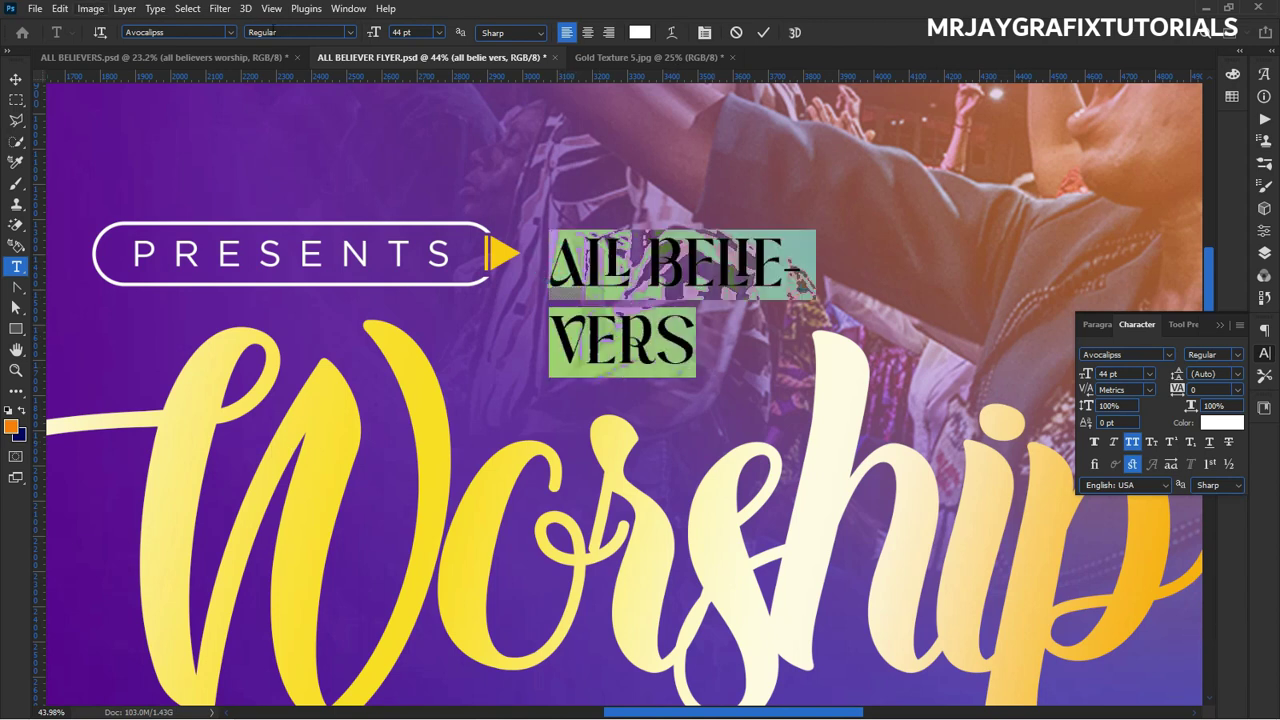
click(230, 34)
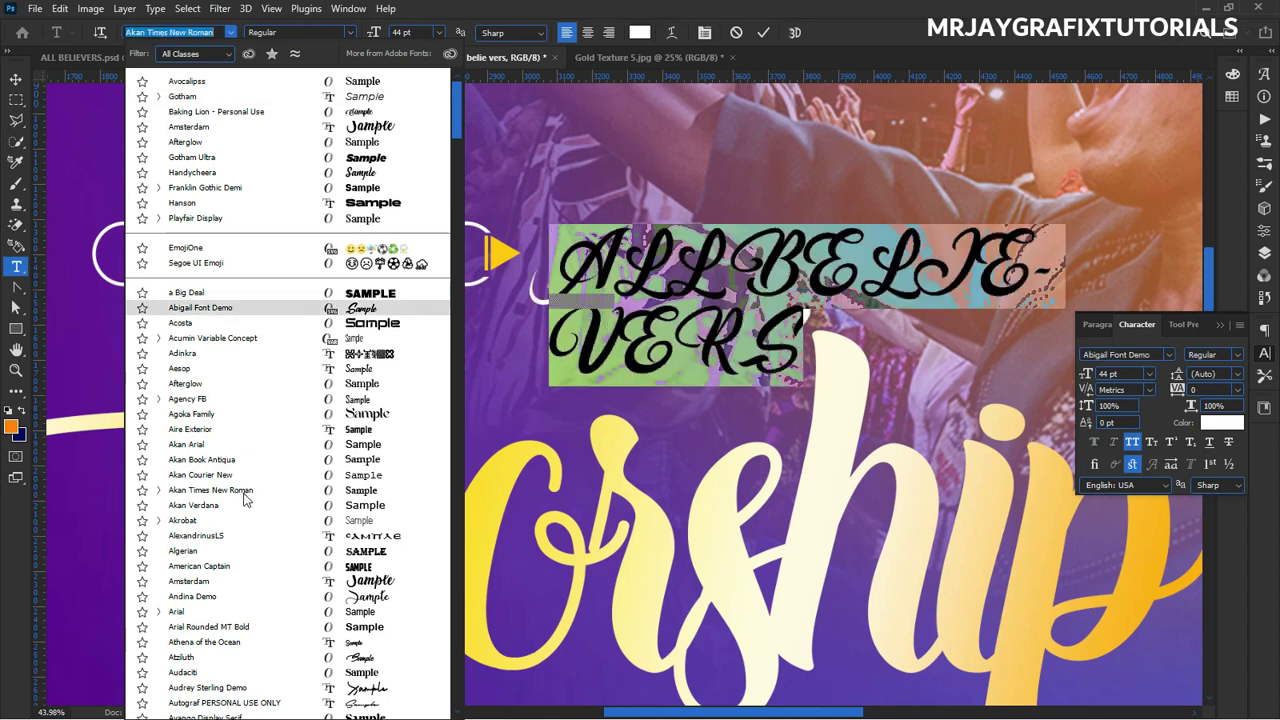
scroll(250, 510, down, 3)
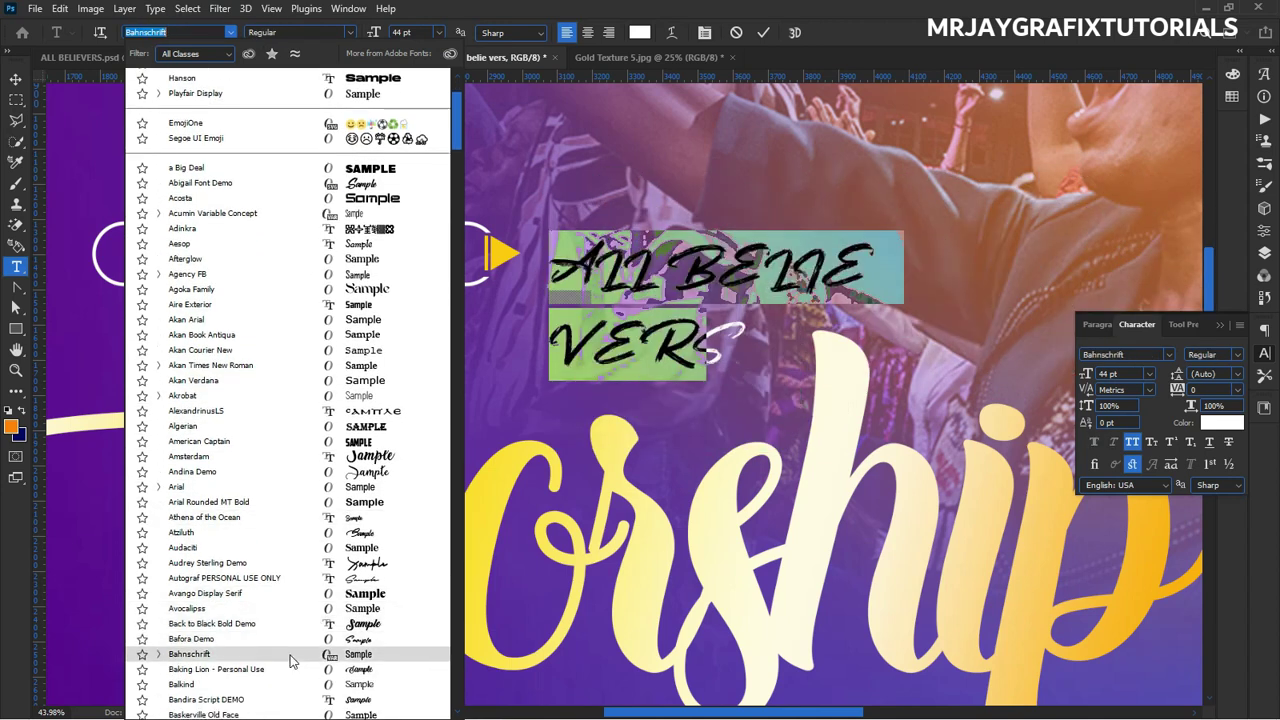
scroll(290, 673, down, 1)
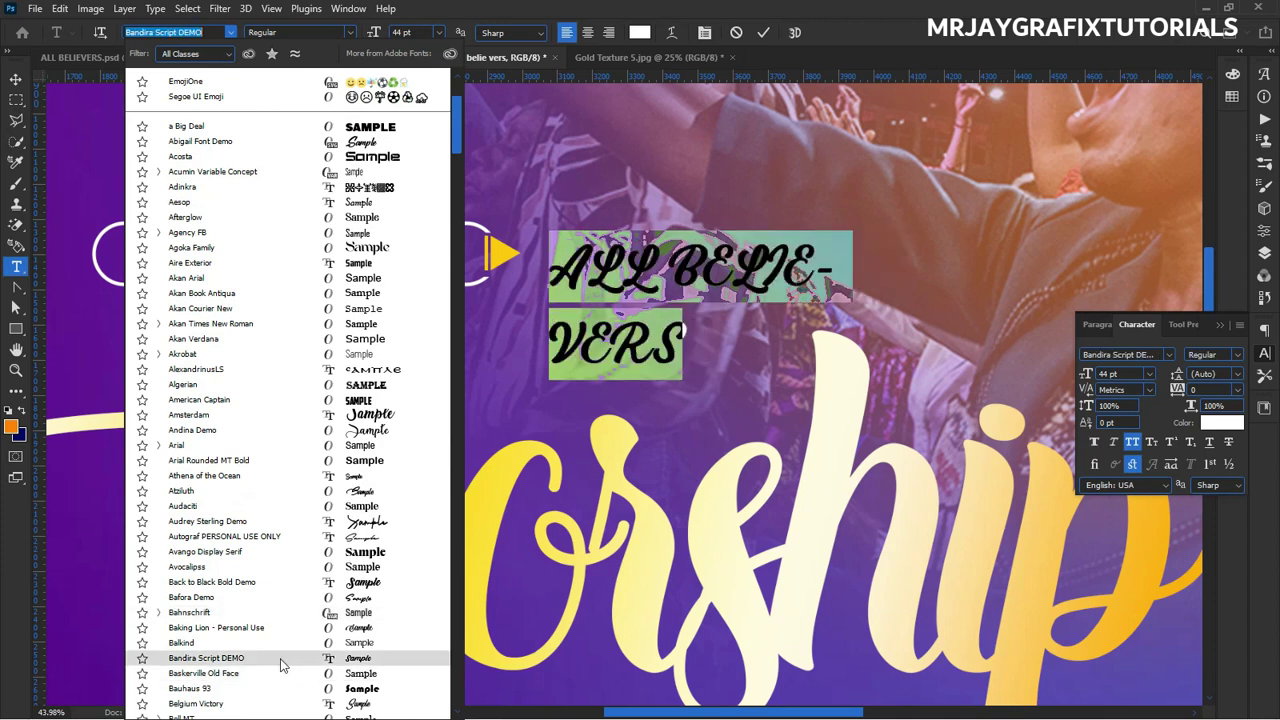
scroll(284, 688, down, 1)
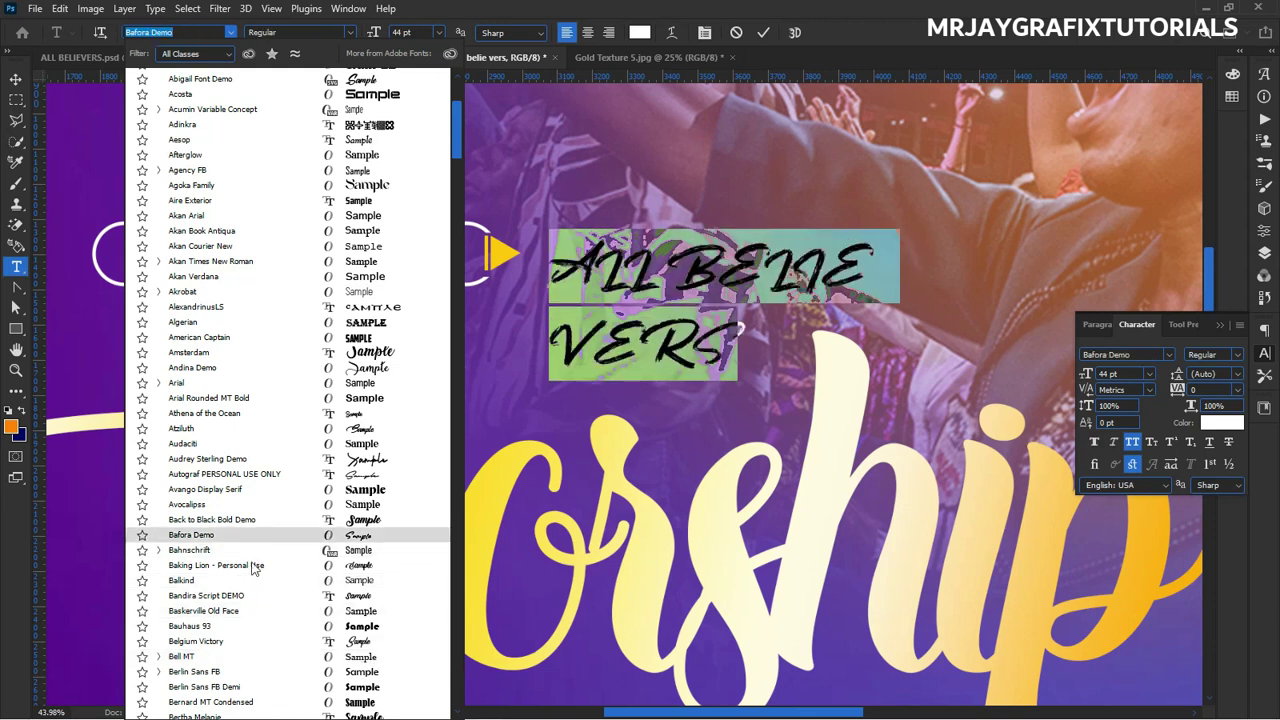
scroll(243, 649, down, 1)
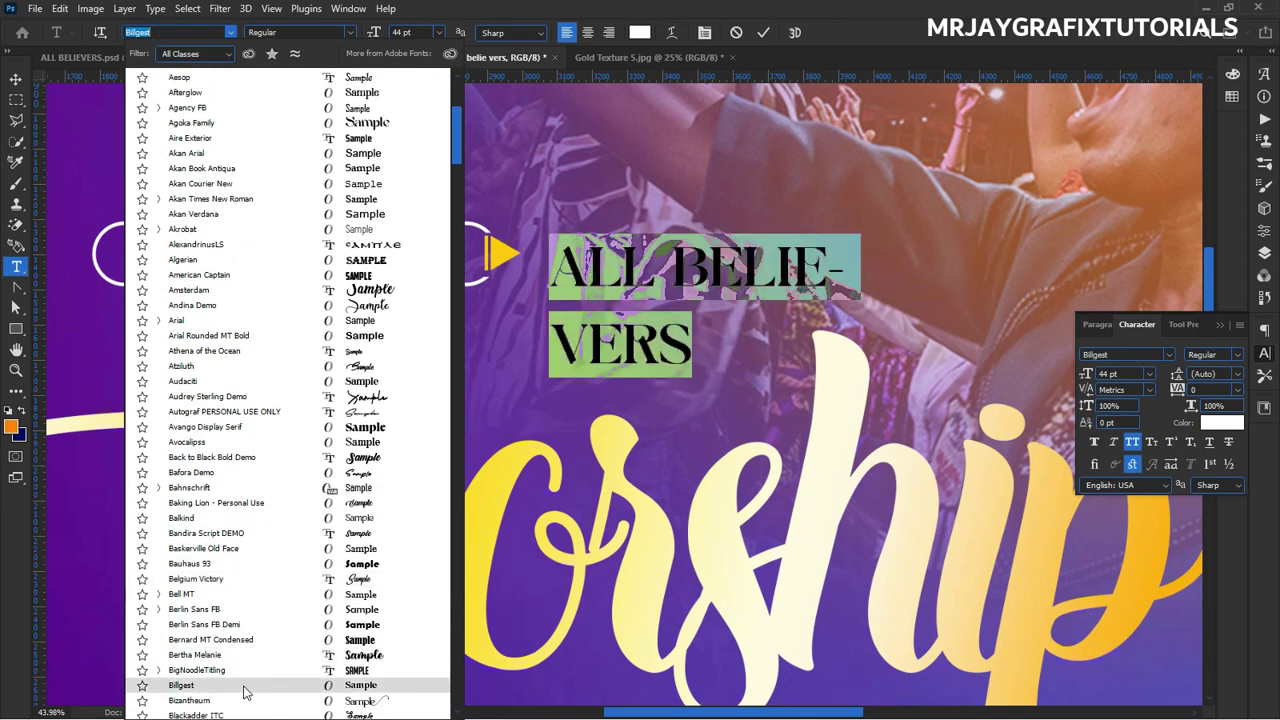
scroll(245, 693, down, 1)
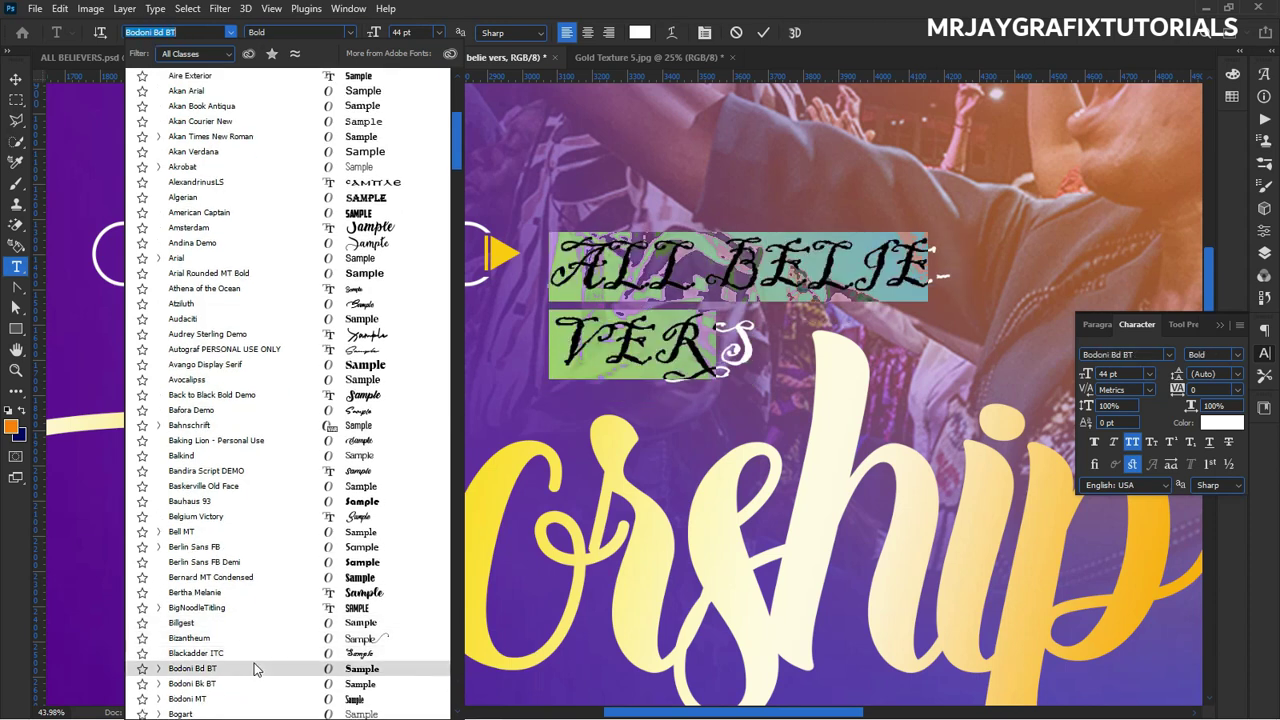
scroll(254, 667, down, 1)
scroll(255, 667, down, 1)
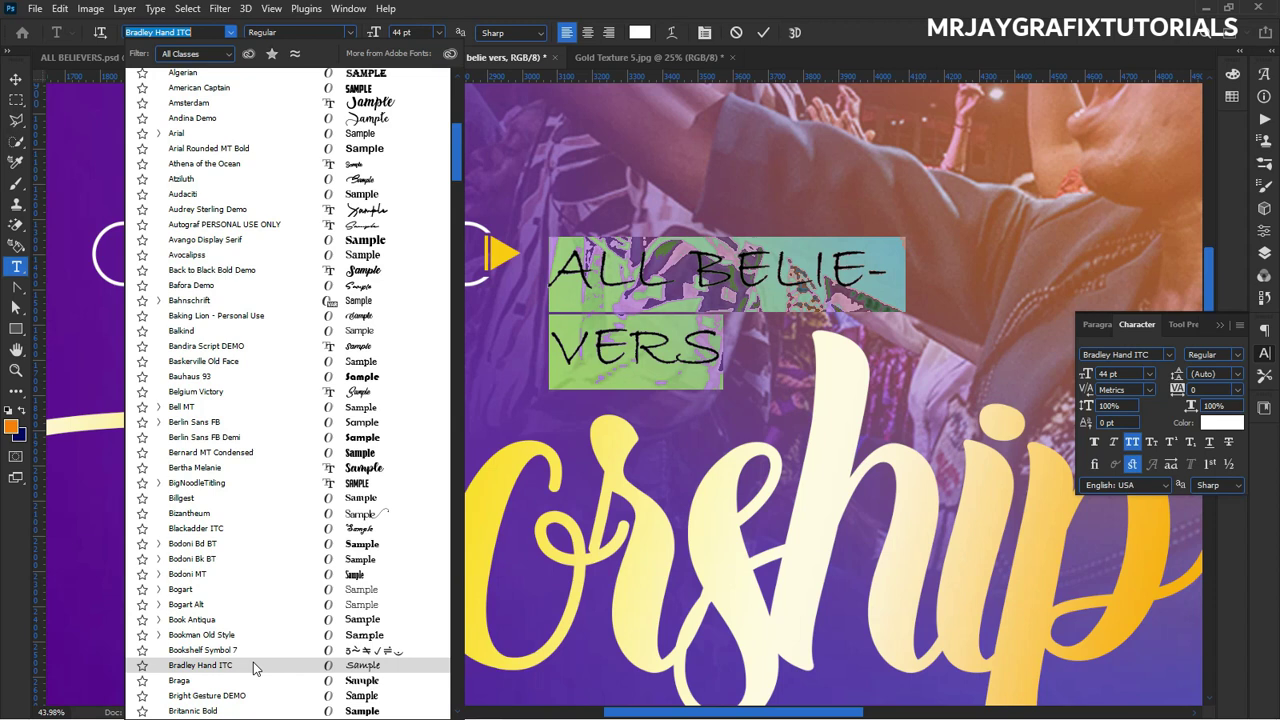
scroll(265, 683, down, 1)
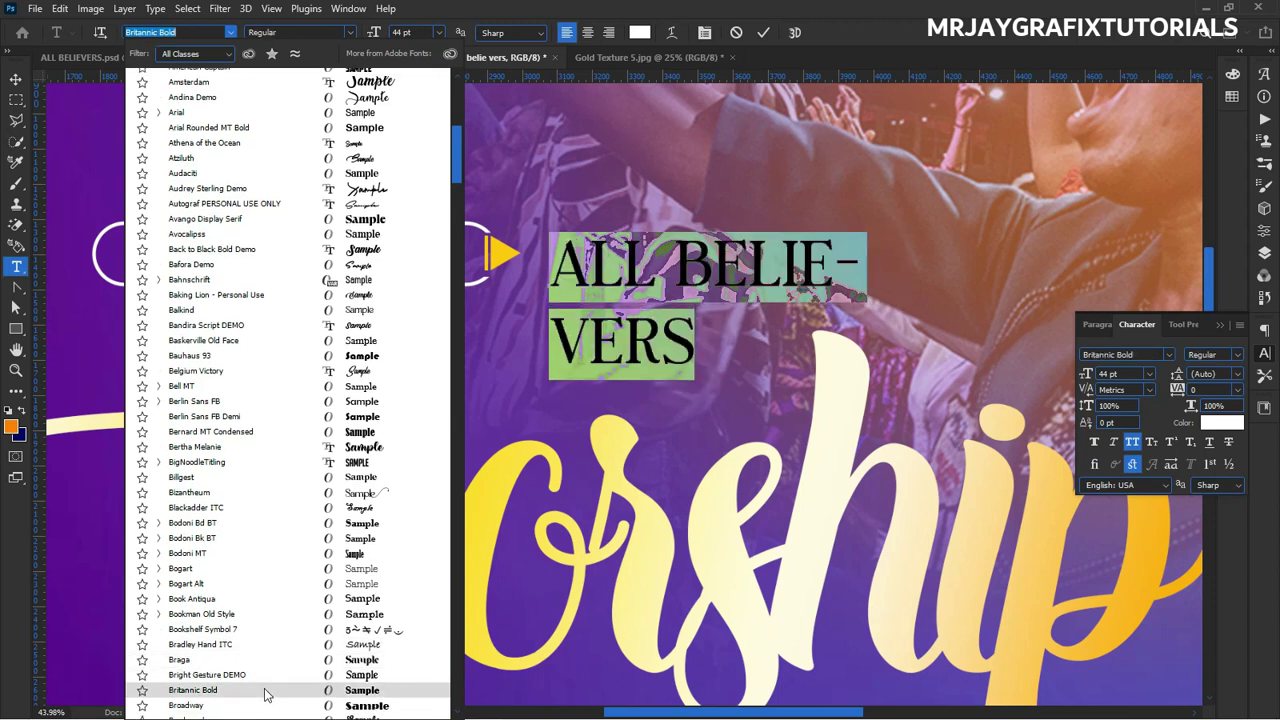
scroll(260, 668, down, 2)
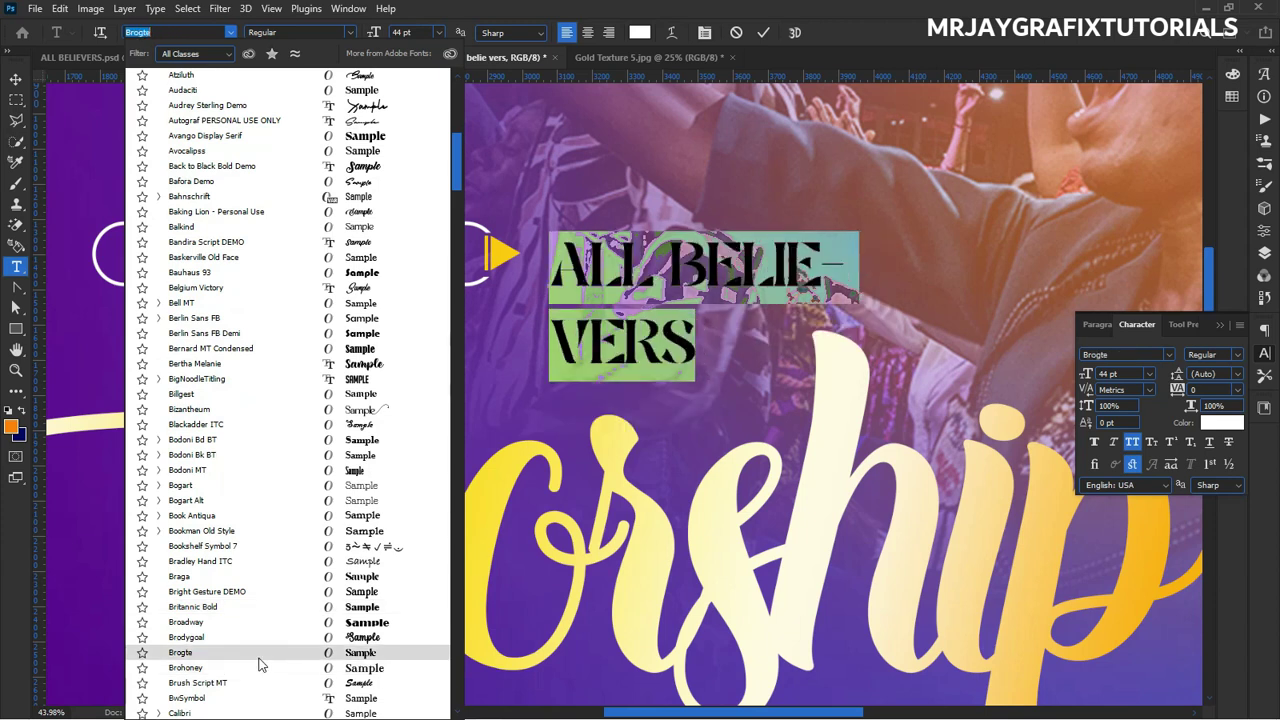
scroll(262, 655, down, 1)
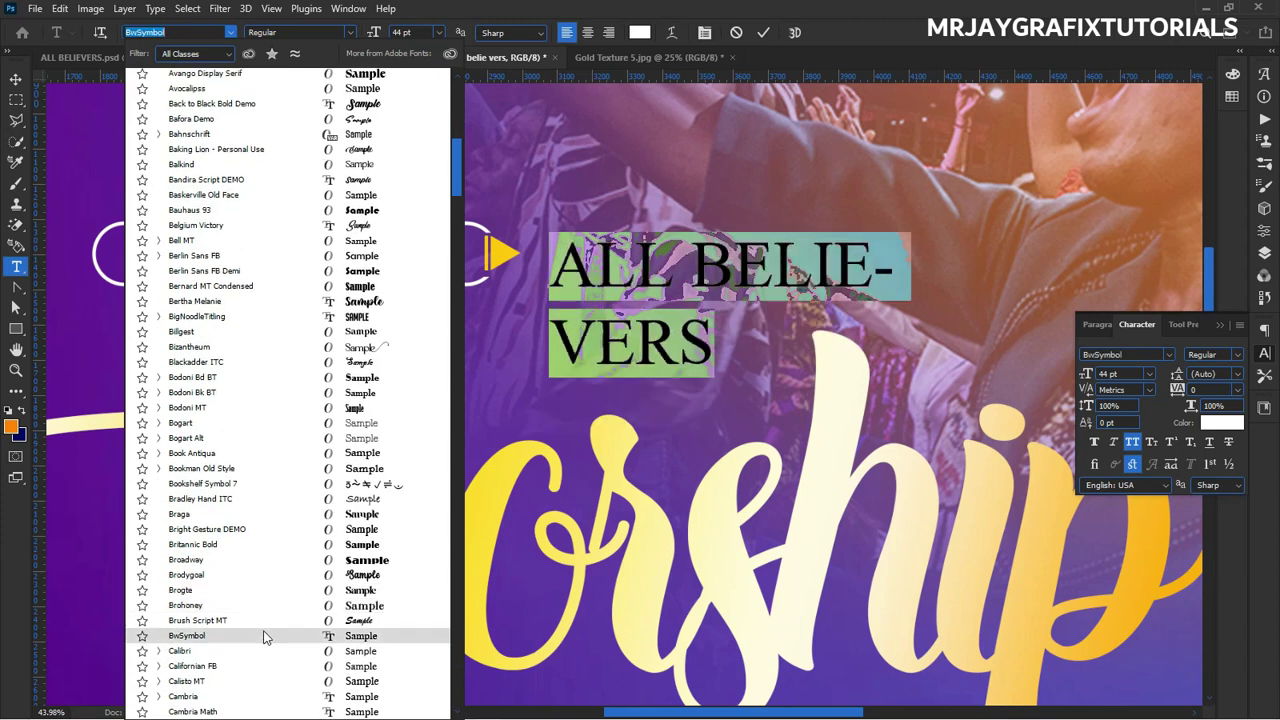
scroll(262, 660, down, 2)
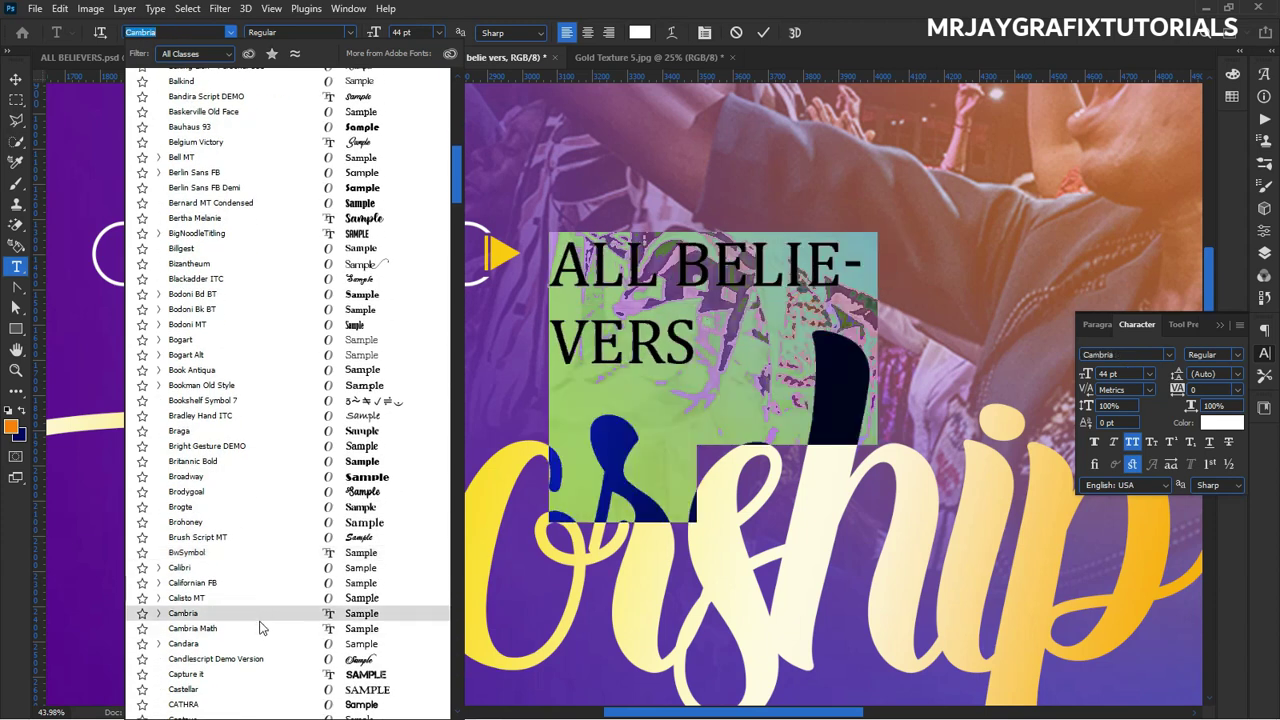
scroll(253, 676, down, 1)
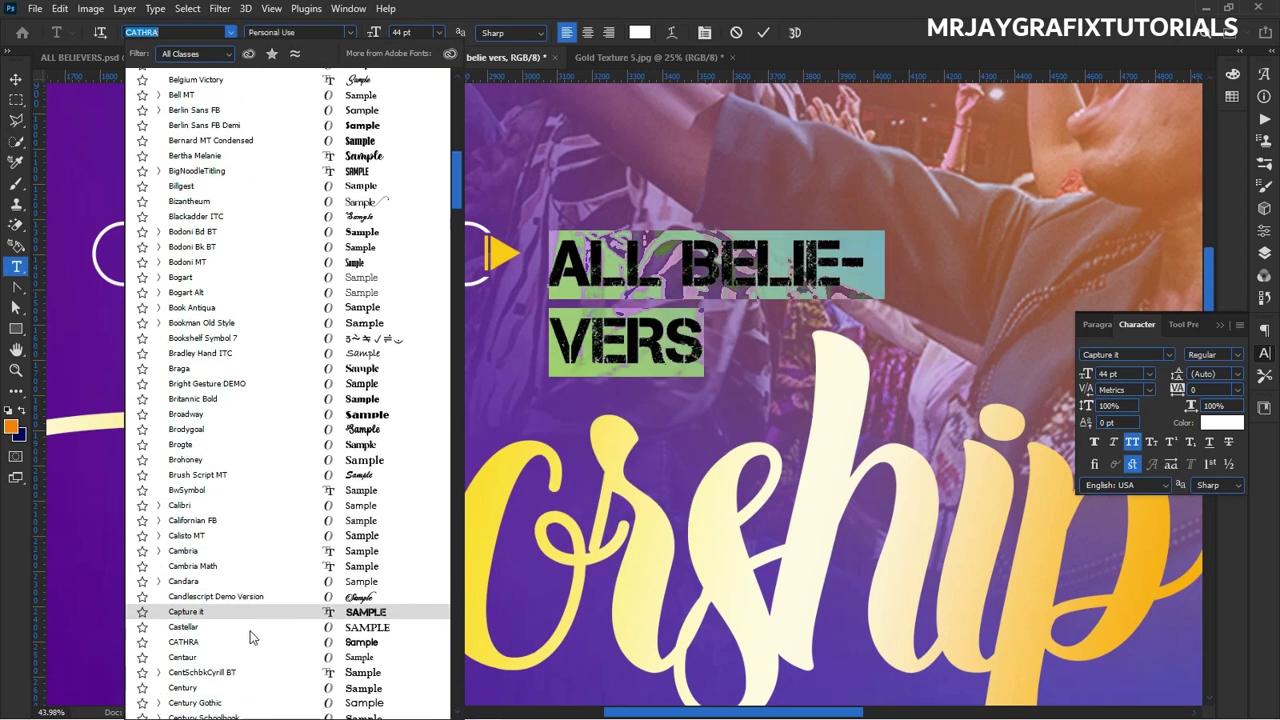
scroll(250, 660, down, 2)
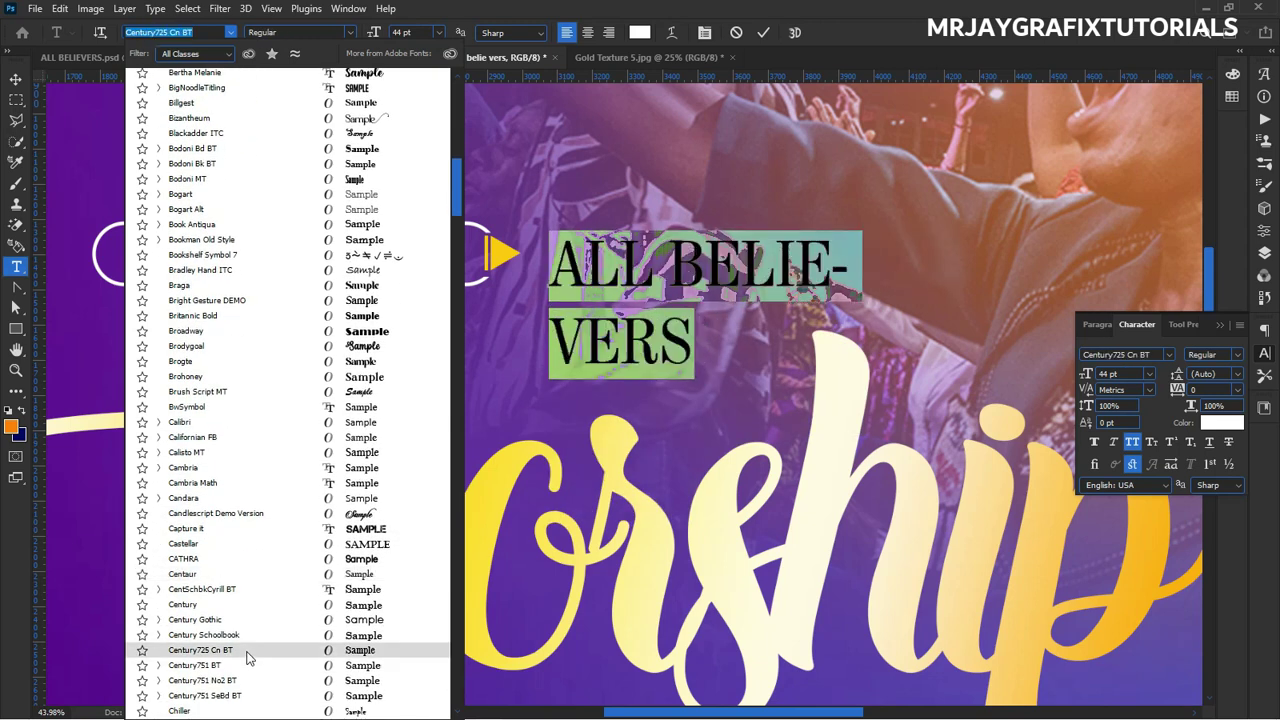
scroll(249, 657, down, 2)
scroll(247, 660, down, 2)
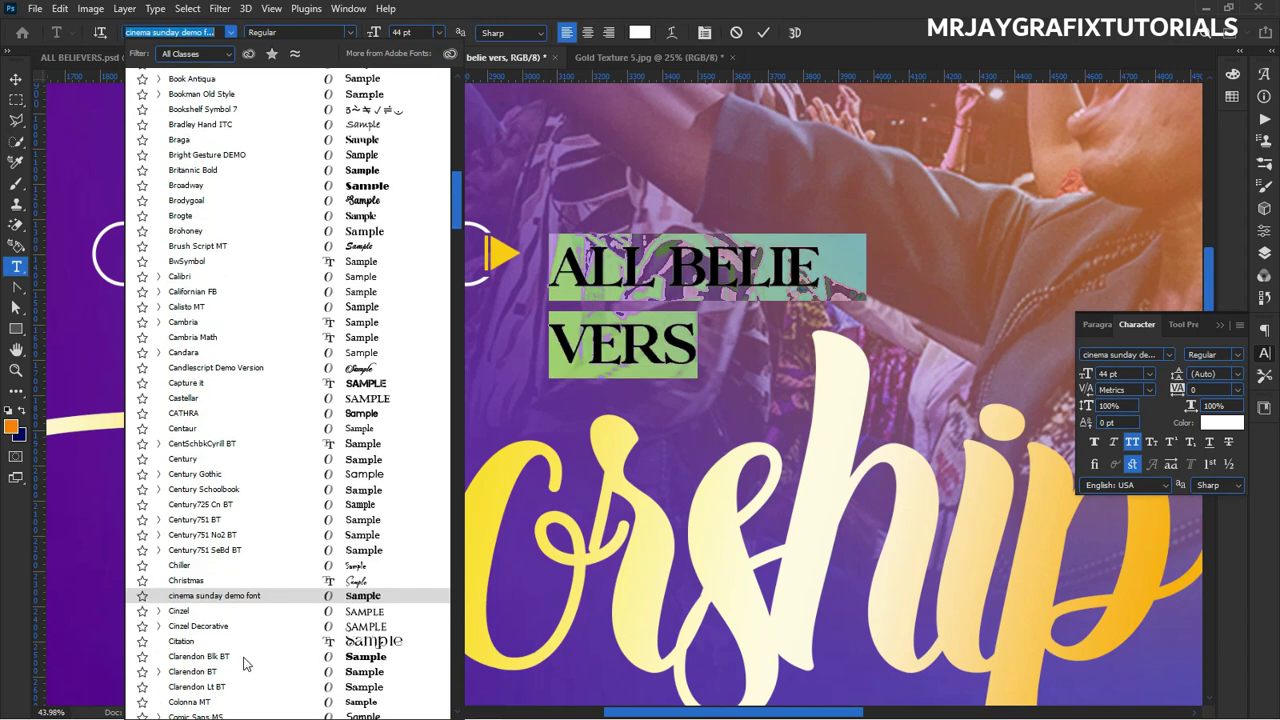
scroll(245, 660, down, 1)
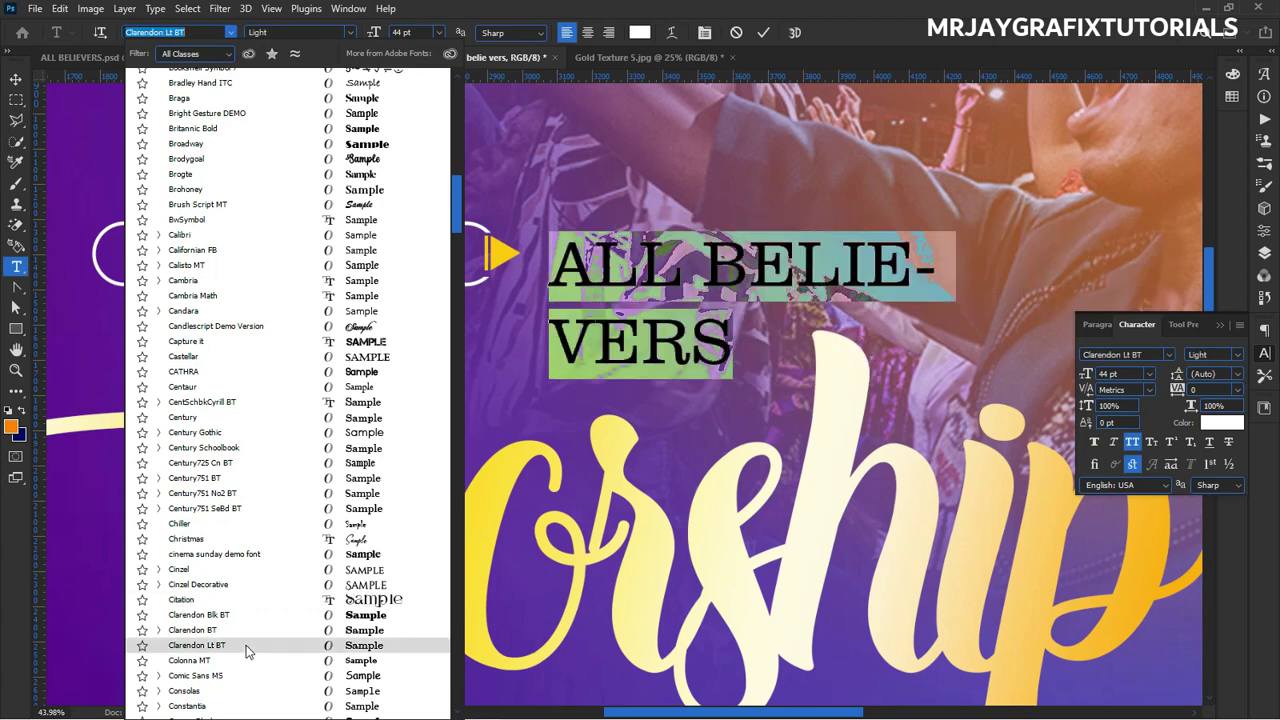
scroll(246, 645, down, 1)
scroll(249, 668, down, 1)
scroll(249, 670, down, 1)
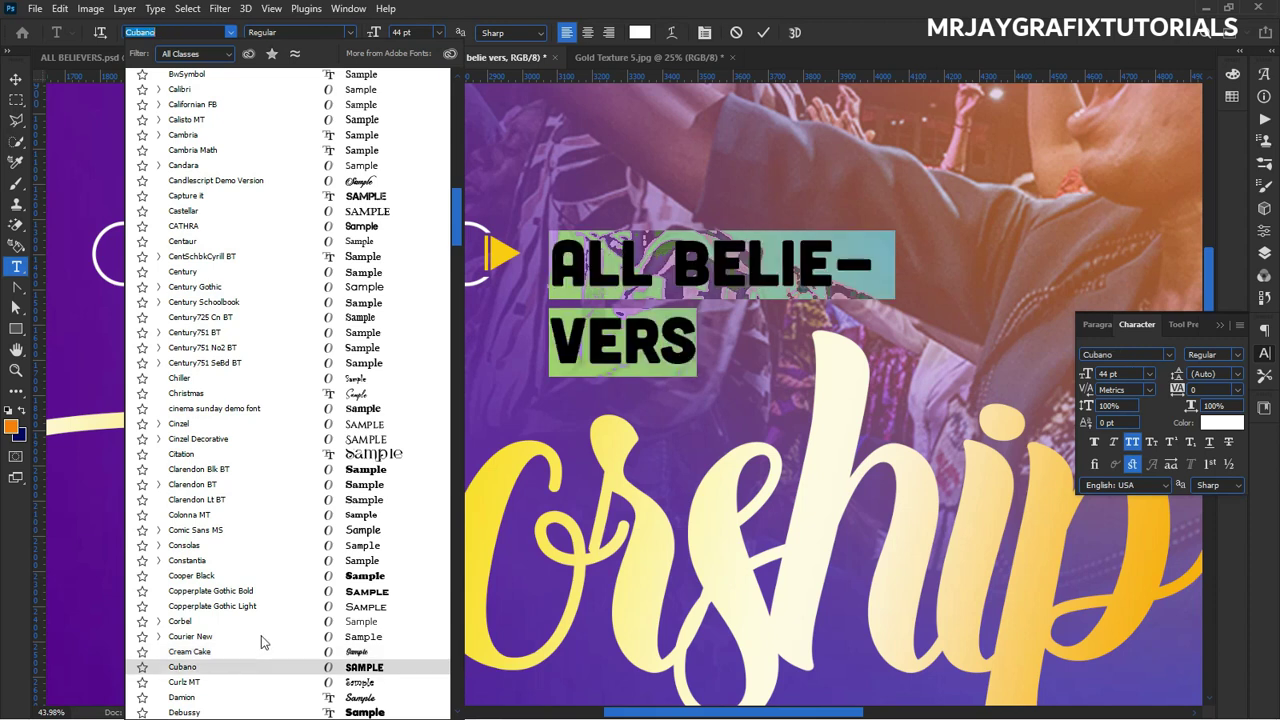
scroll(262, 640, down, 2)
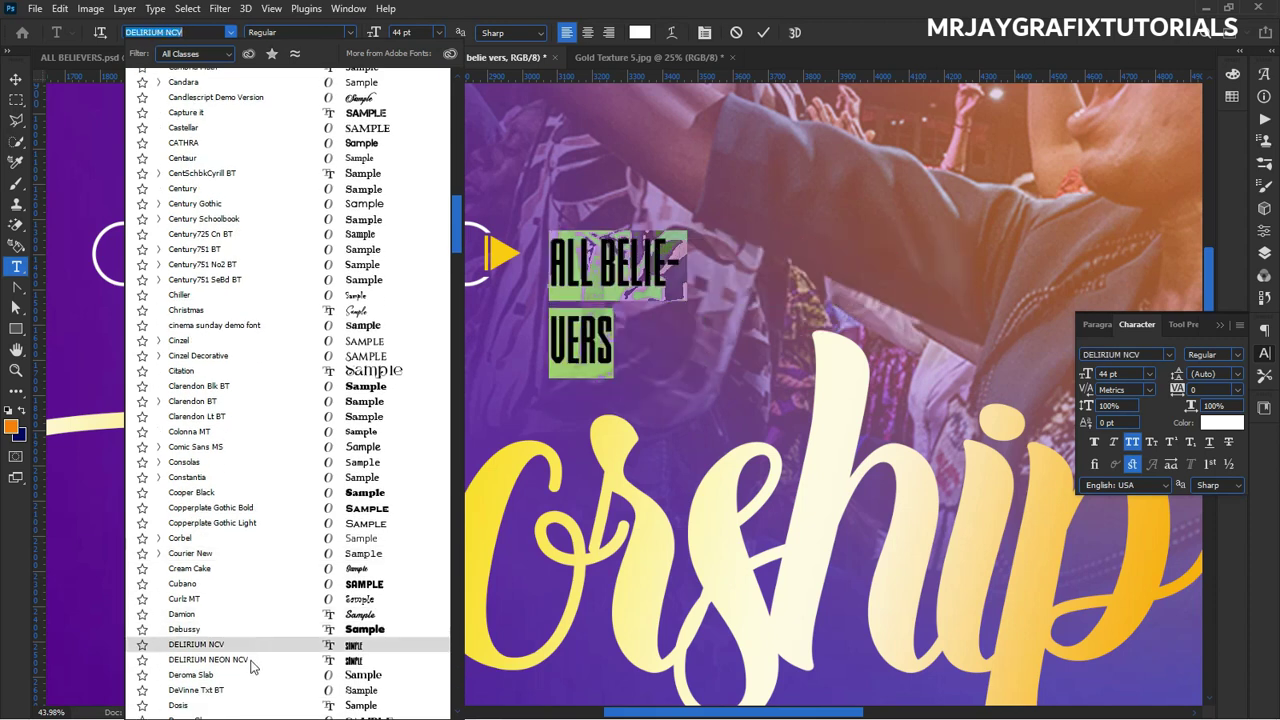
scroll(252, 668, down, 2)
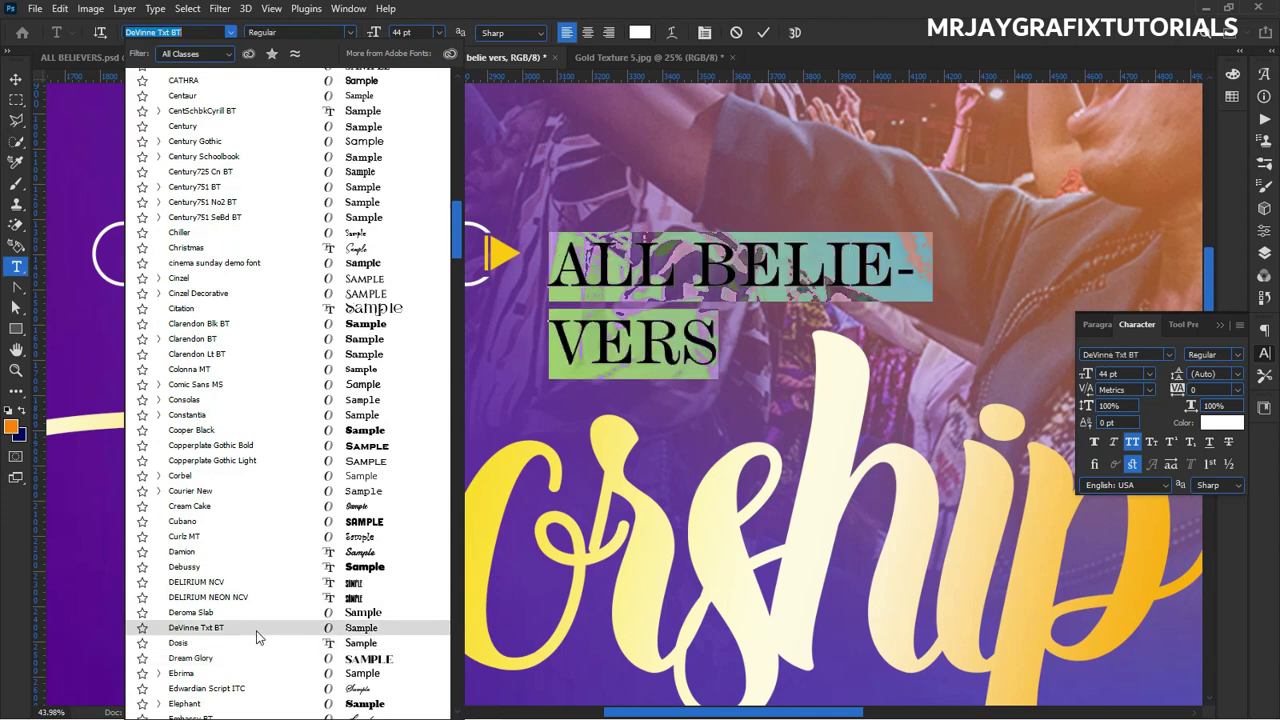
scroll(255, 660, down, 5)
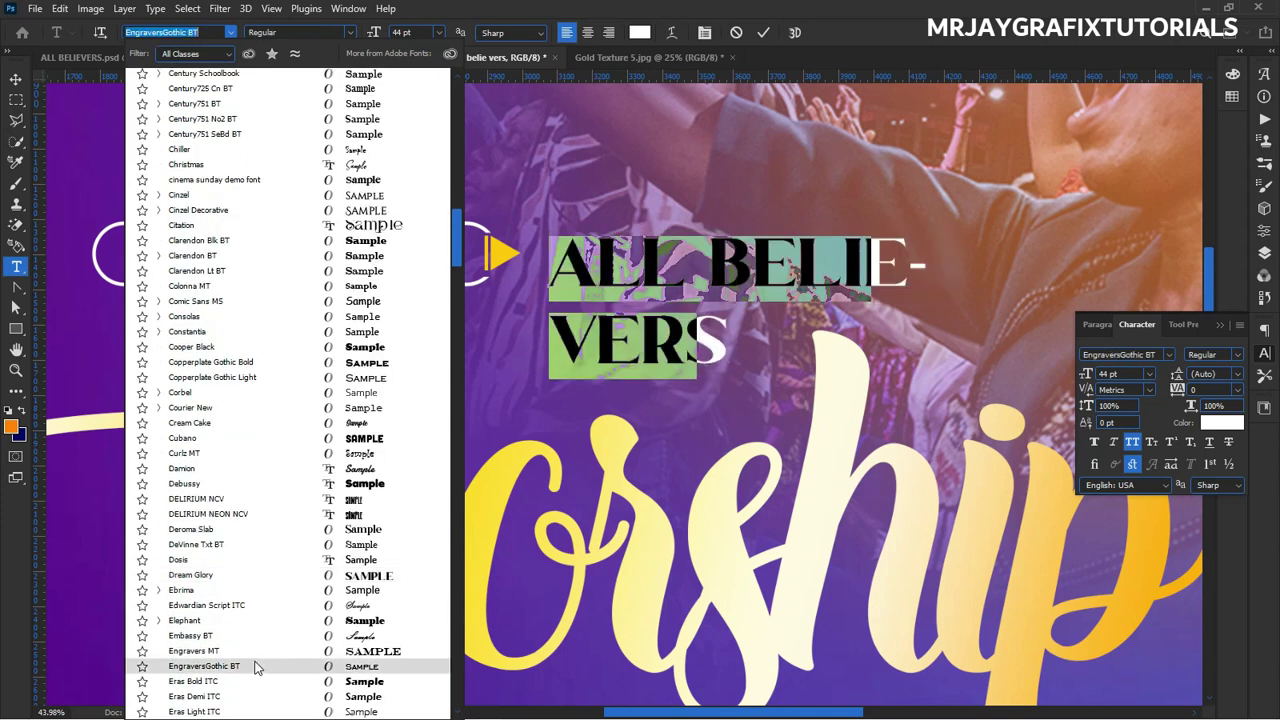
key(Down)
key(Down)
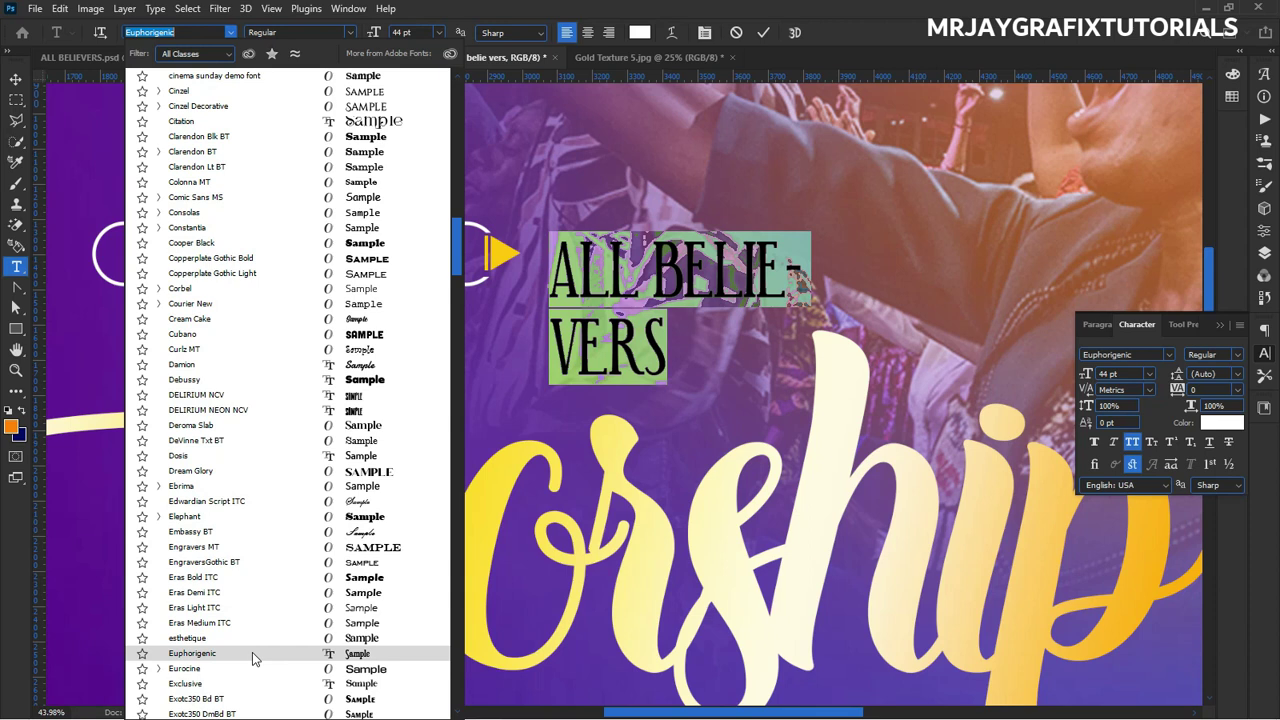
key(Down)
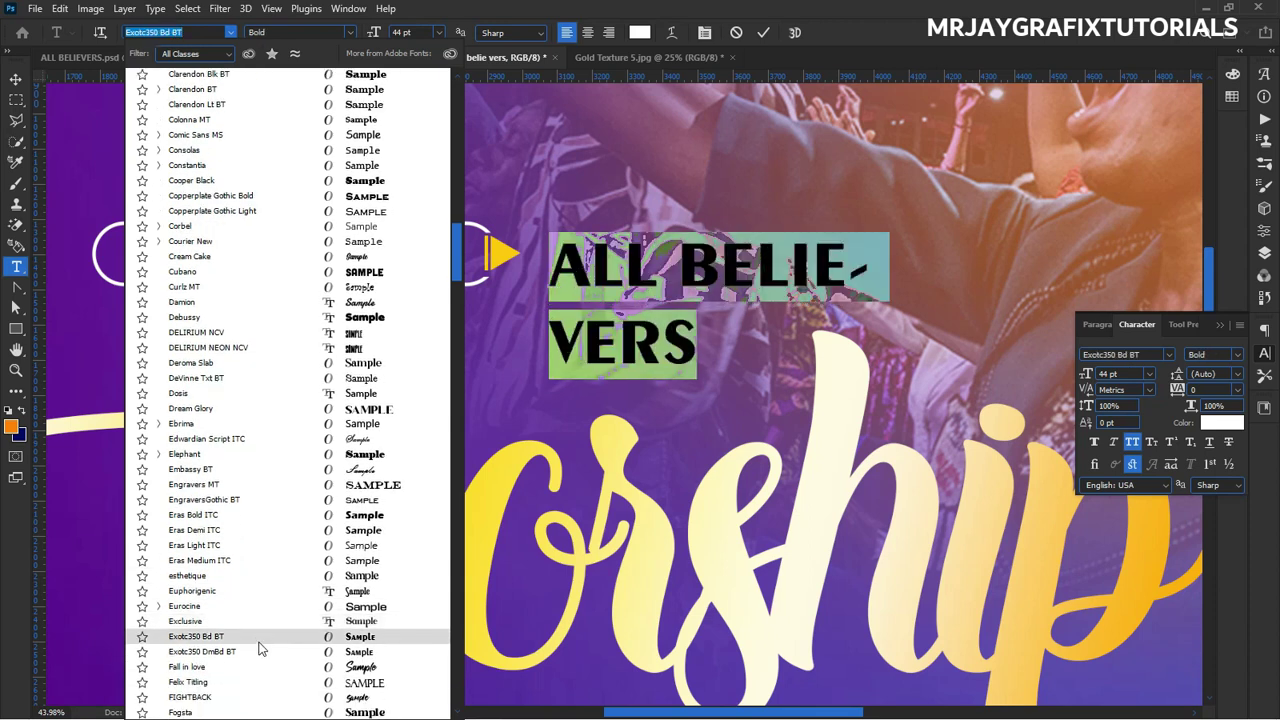
key(Down)
key(Down)
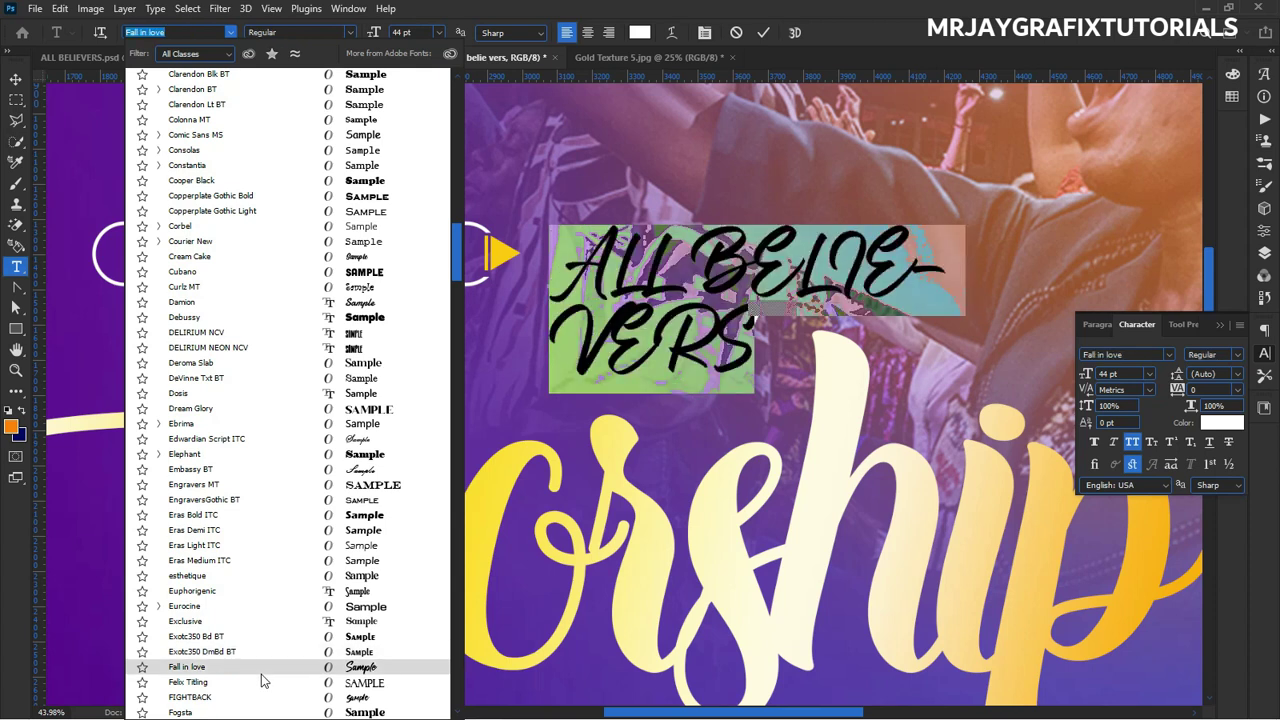
key(Down)
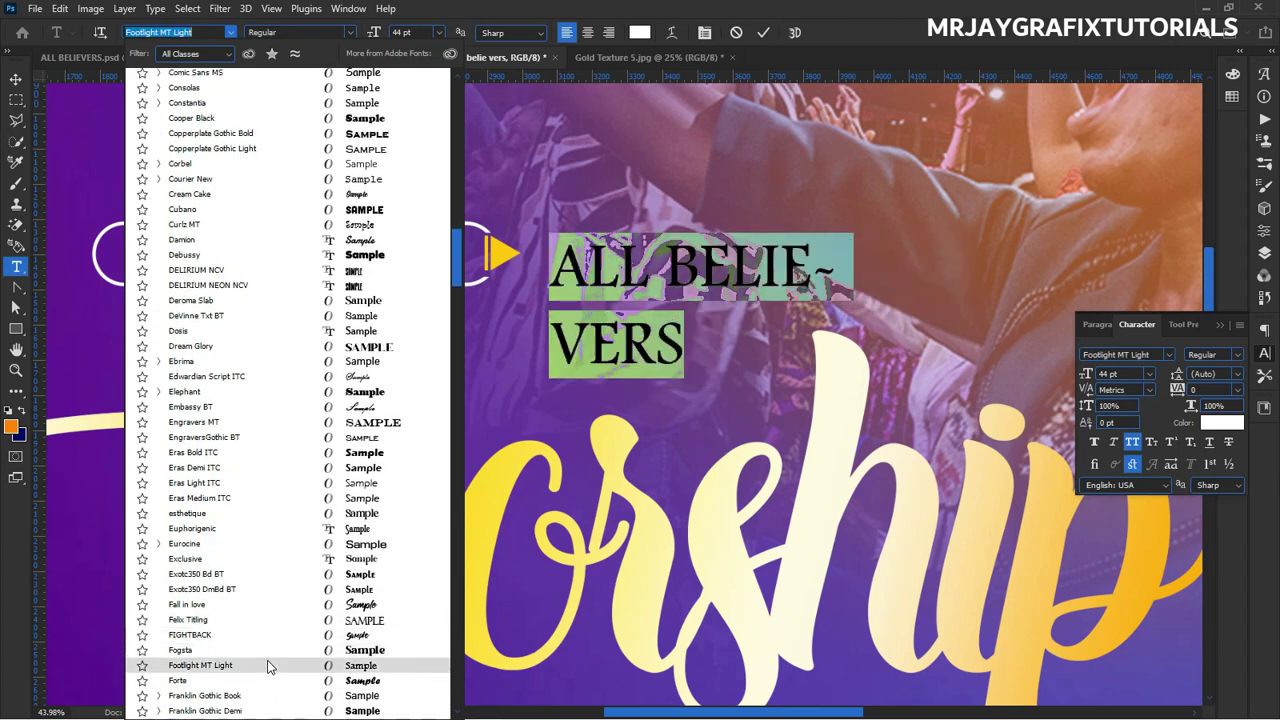
Preview more fonts on the whole "ALL BELIE-VERS" text, going down the font list from Forte as far as Harrington.
key(Down)
key(Down)
key(Down)
key(Down)
key(Down)
key(Down)
key(Down)
key(Down)
key(Down)
key(Down)
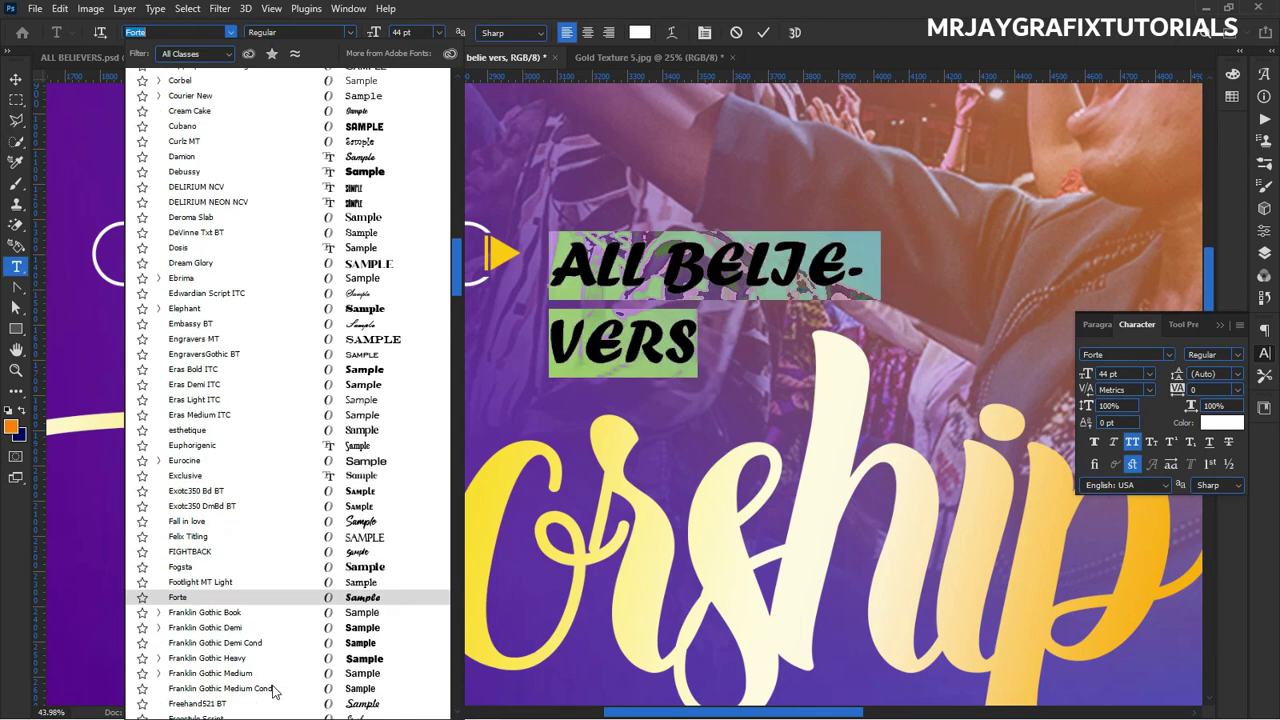
key(Down)
key(Down)
key(Down)
key(Down)
key(Down)
key(Down)
key(Down)
key(Down)
key(Down)
key(Down)
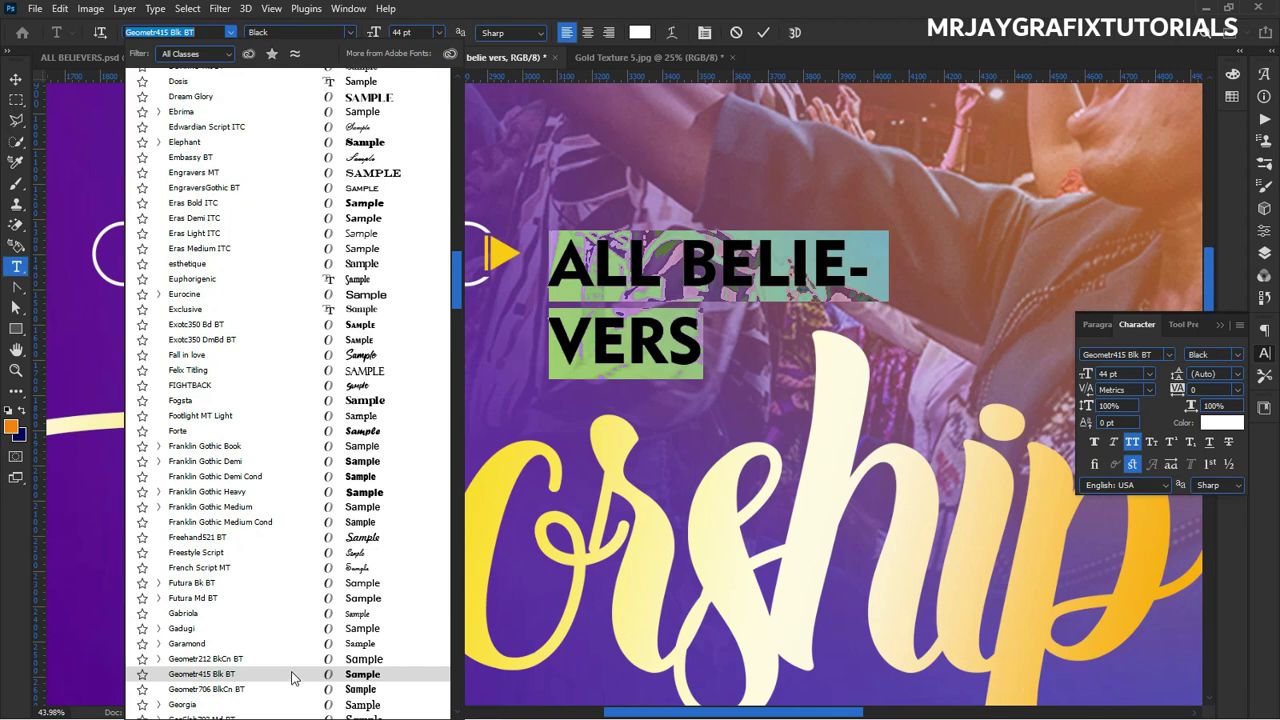
key(Down)
key(Down)
key(Down)
key(Down)
key(Down)
key(Down)
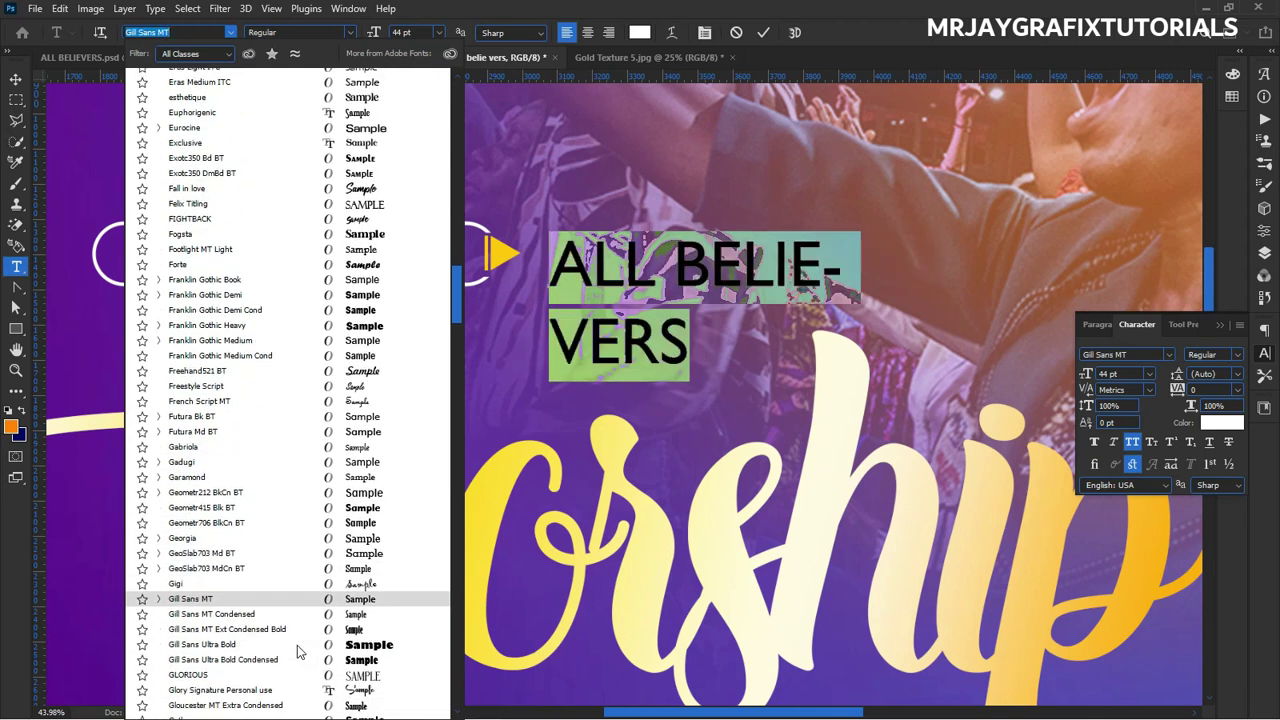
key(Down)
key(Down)
key(Down)
key(Down)
key(Down)
key(Down)
key(Down)
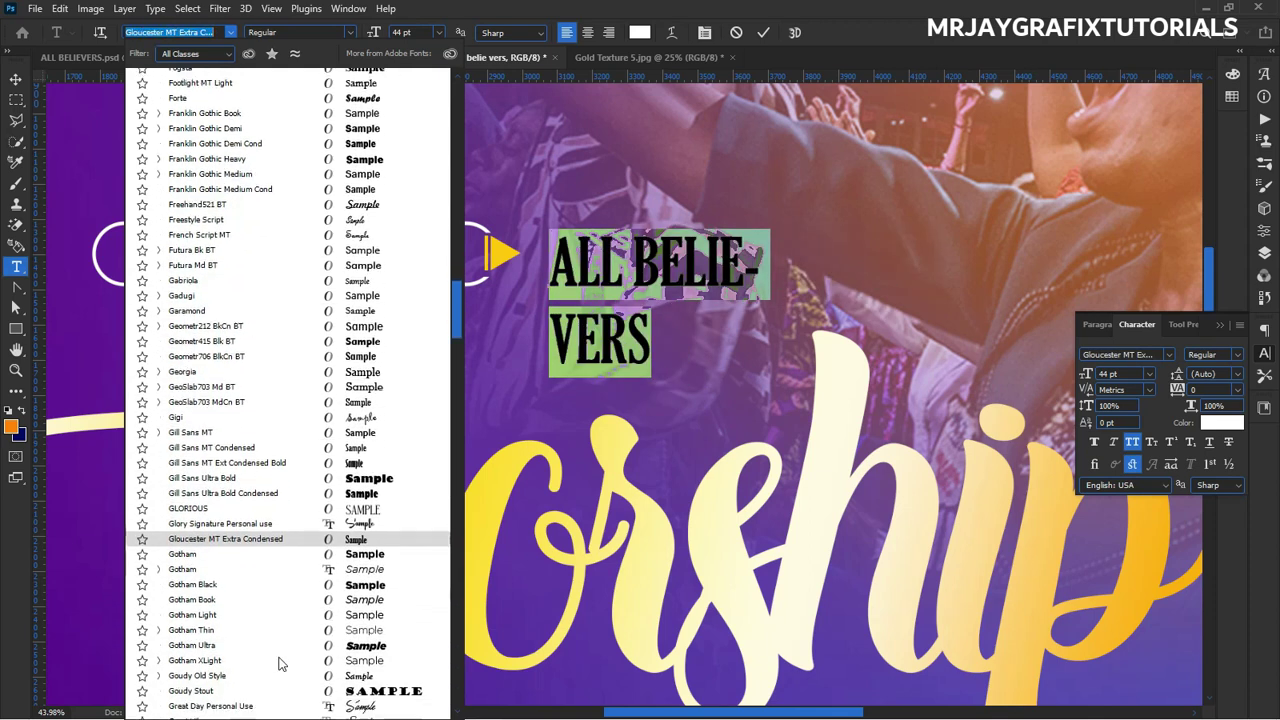
key(Down)
key(Down)
key(Down)
key(Down)
key(Down)
key(Down)
key(Down)
key(Down)
key(Up)
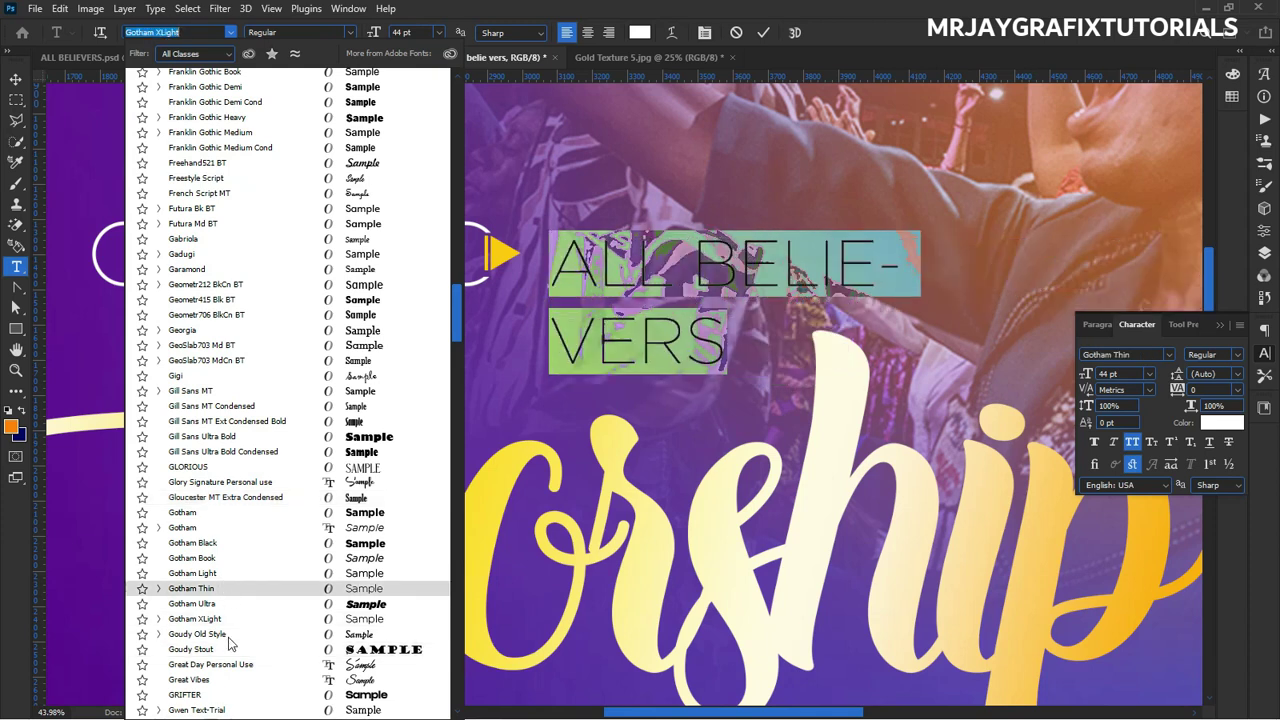
key(Down)
key(Down)
key(Down)
key(Down)
key(Down)
key(Down)
key(Down)
key(Down)
key(Down)
key(Down)
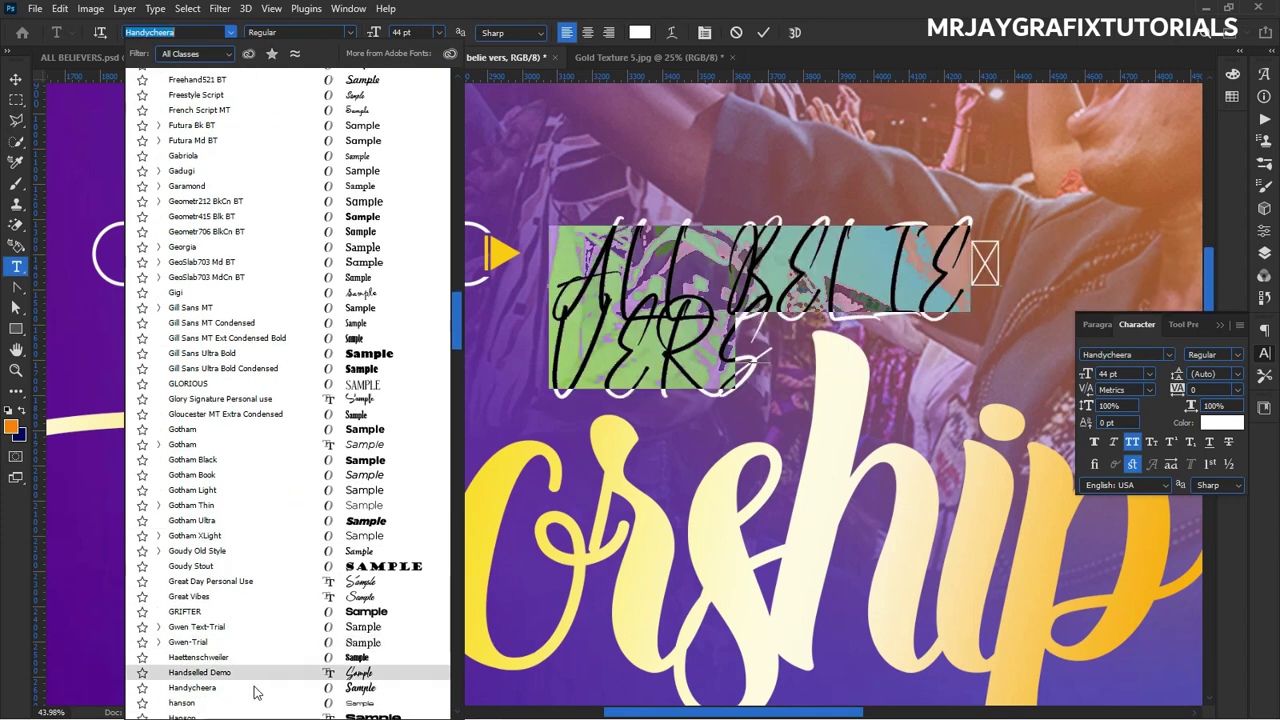
key(Down)
key(Down)
key(Down)
key(Down)
key(Down)
Set the "ALL BELIE-VERS" text in the Avocalipss font and commit the text edit.
click(22, 482)
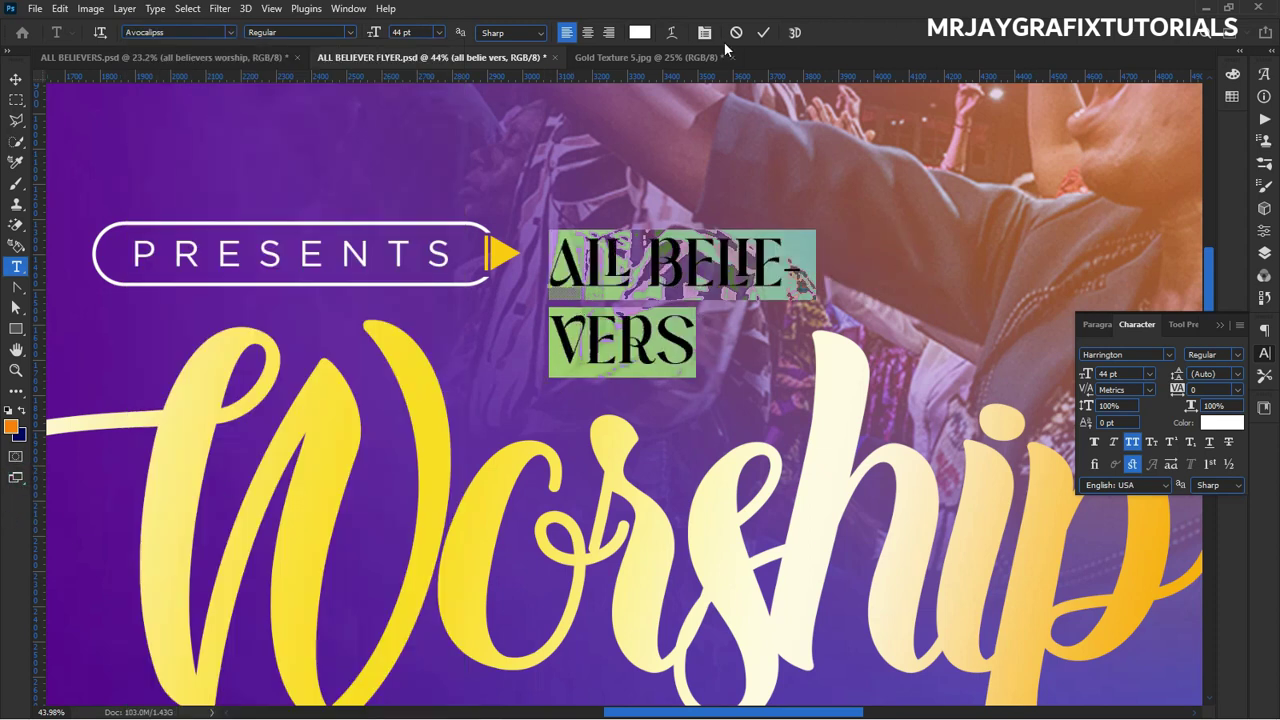
click(763, 32)
key(v)
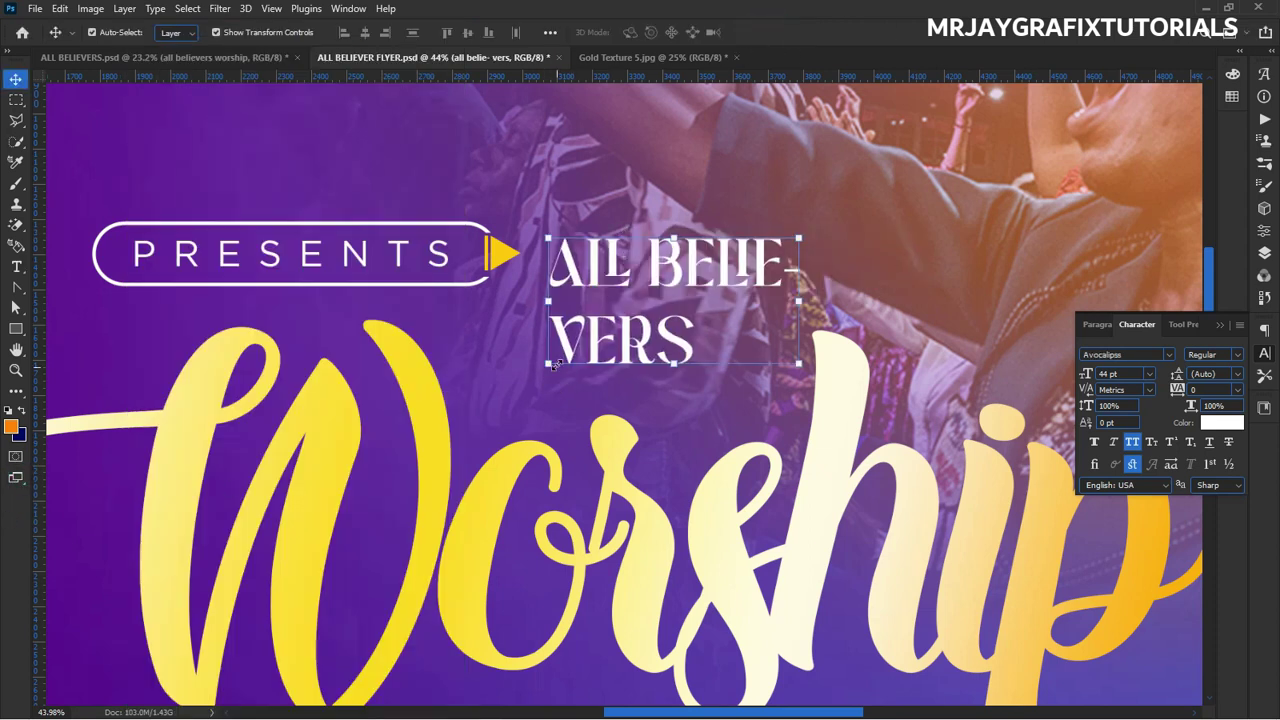
Set the "ALL BELIE-VERS" text color to pure white (ffffff) and nudge the text slightly down and to the right.
click(1226, 428)
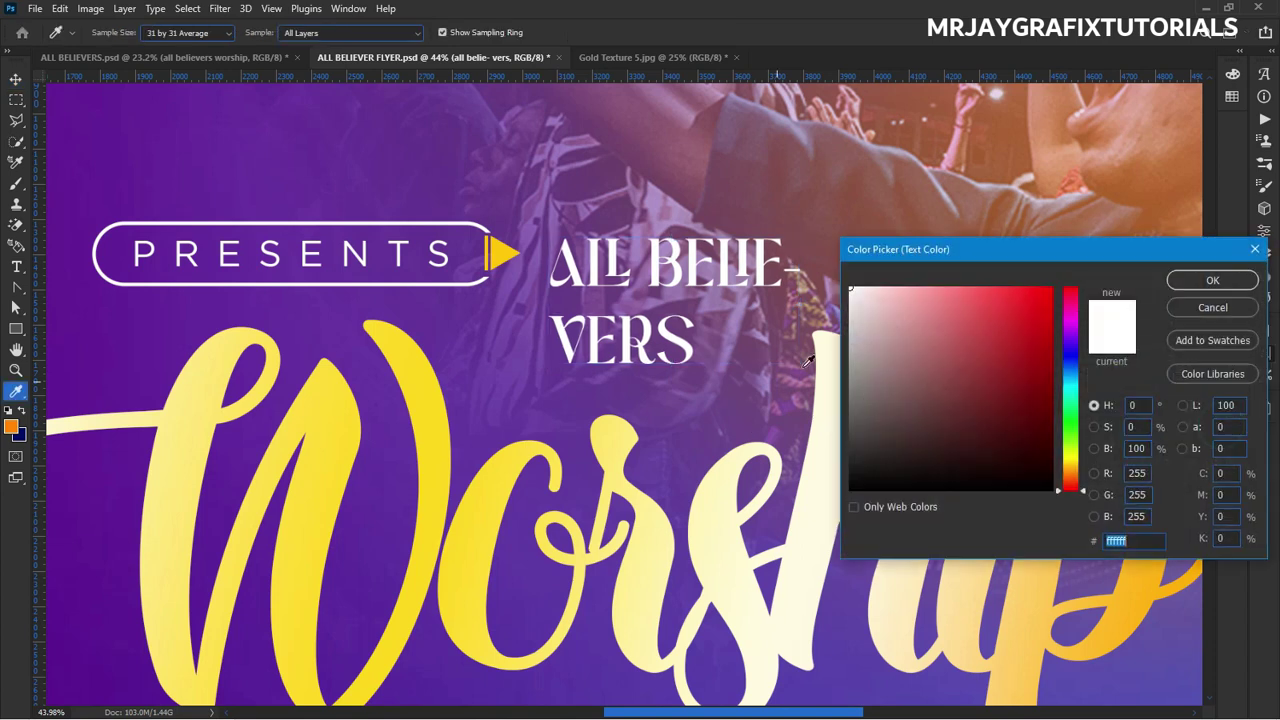
drag(865, 303, 849, 286)
click(1213, 281)
click(1263, 256)
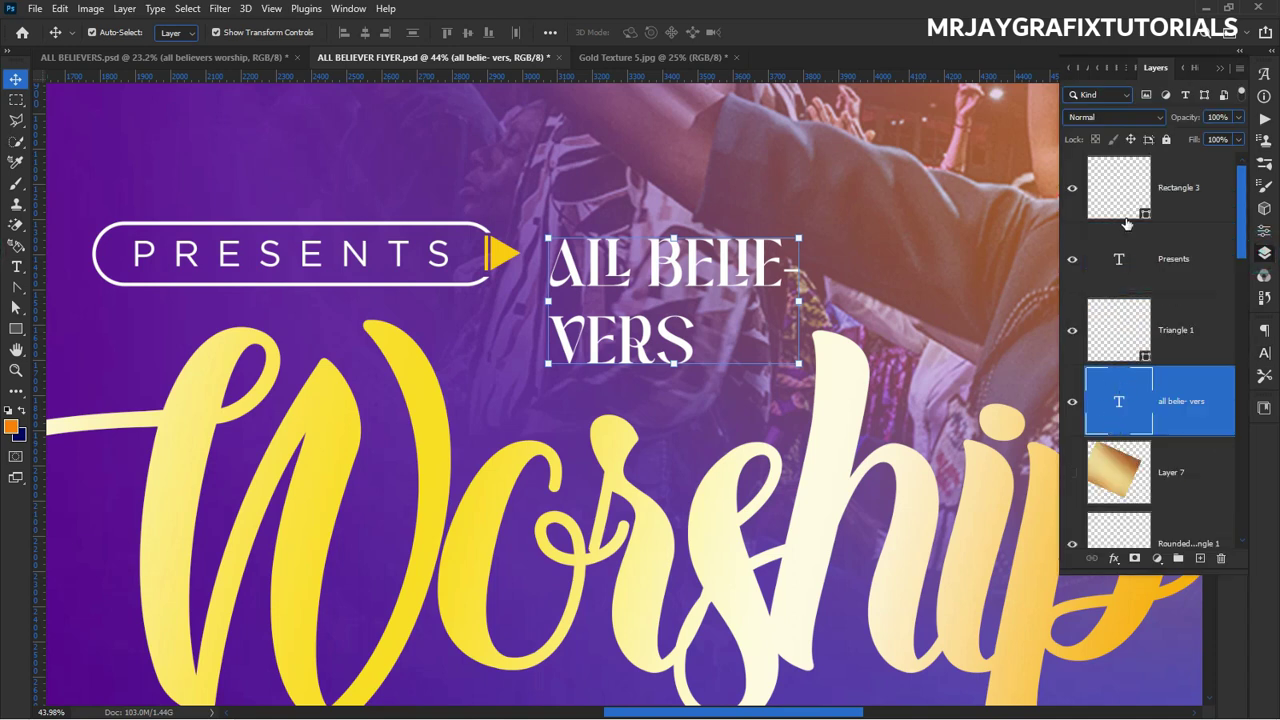
mouse_move(690, 283)
mouse_down()
mouse_move(715, 285)
mouse_move(699, 298)
mouse_up()
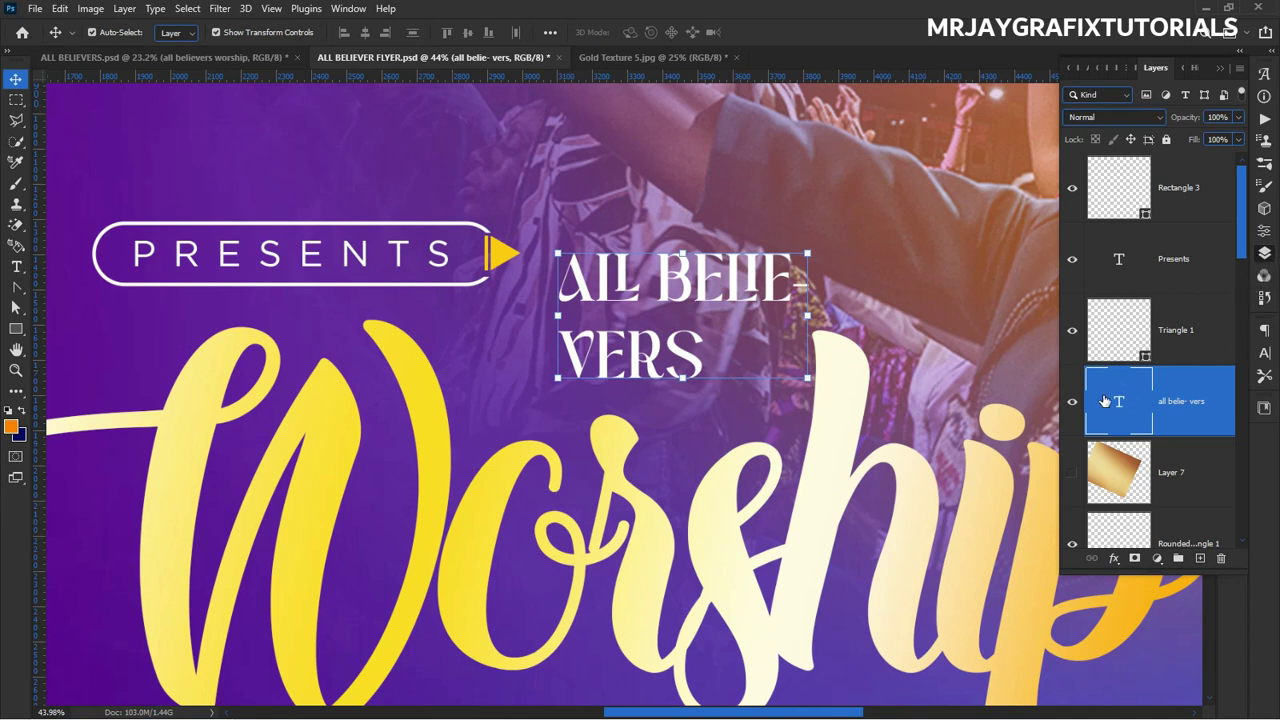
Reapply white (ffffff) as the color of the "ALL BELIE-VERS" text.
click(1265, 355)
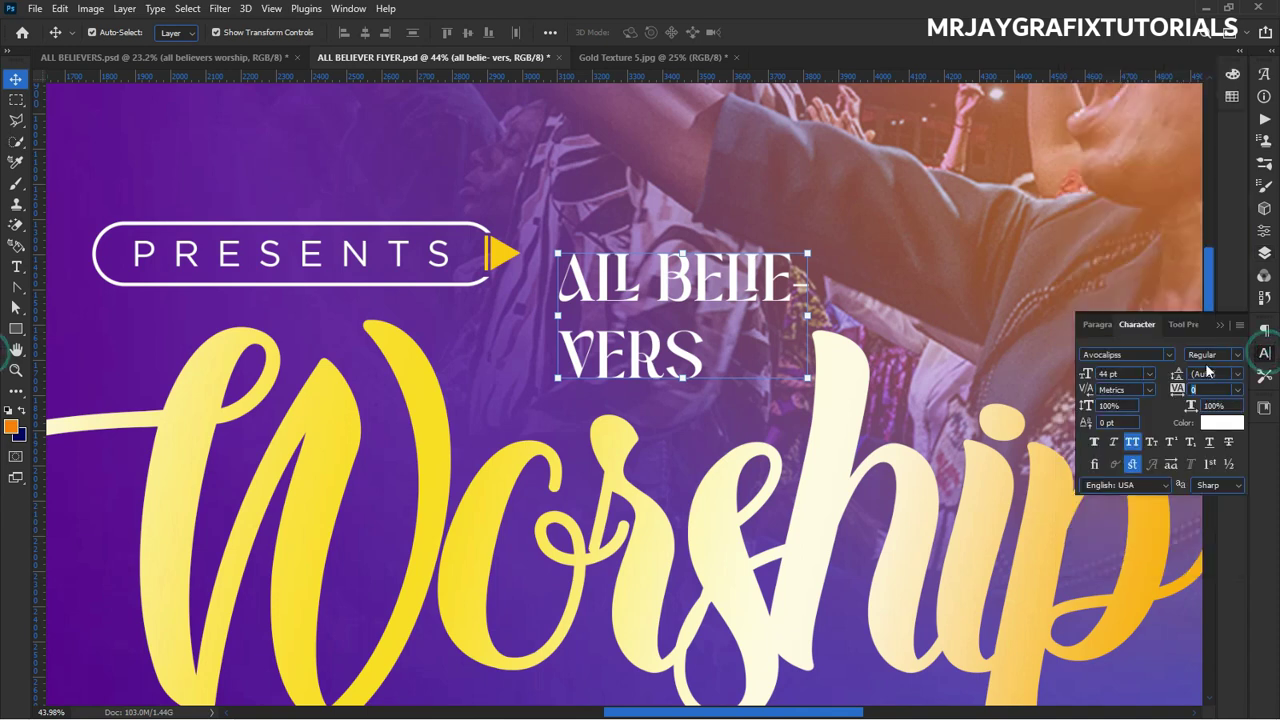
click(1220, 422)
mouse_move(1030, 346)
mouse_down()
mouse_move(1037, 363)
mouse_move(977, 343)
mouse_move(830, 254)
mouse_up()
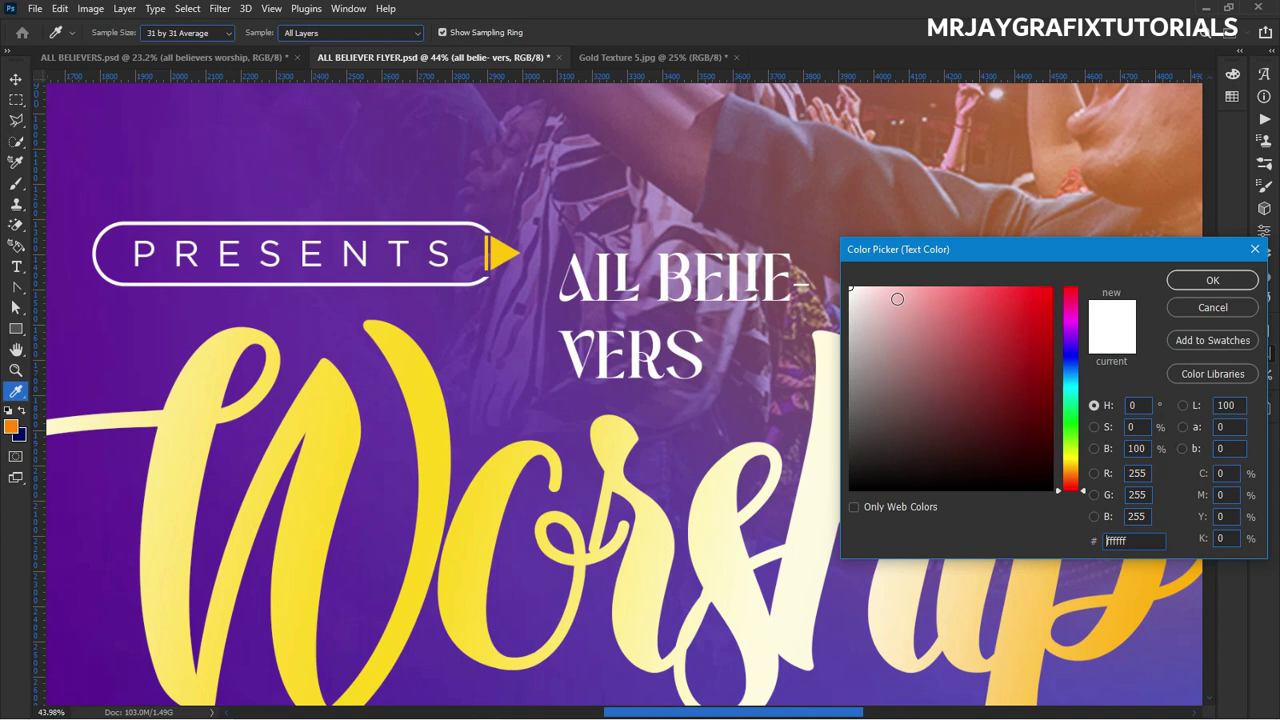
click(1211, 281)
key(v)
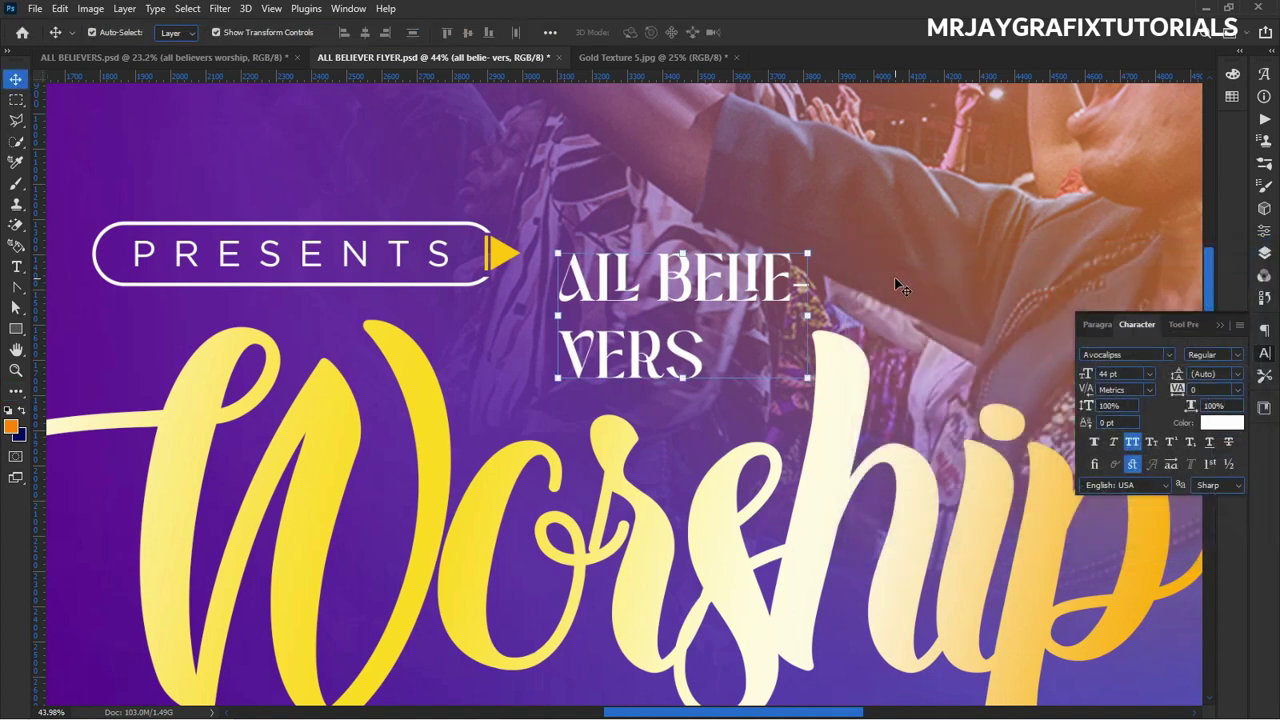
Move the "ALL BELIE-VERS" text toward the PRESENTS arrow, scale it up to about 147%, and shift it just clear of the arrow.
click(168, 160)
drag(585, 343, 547, 363)
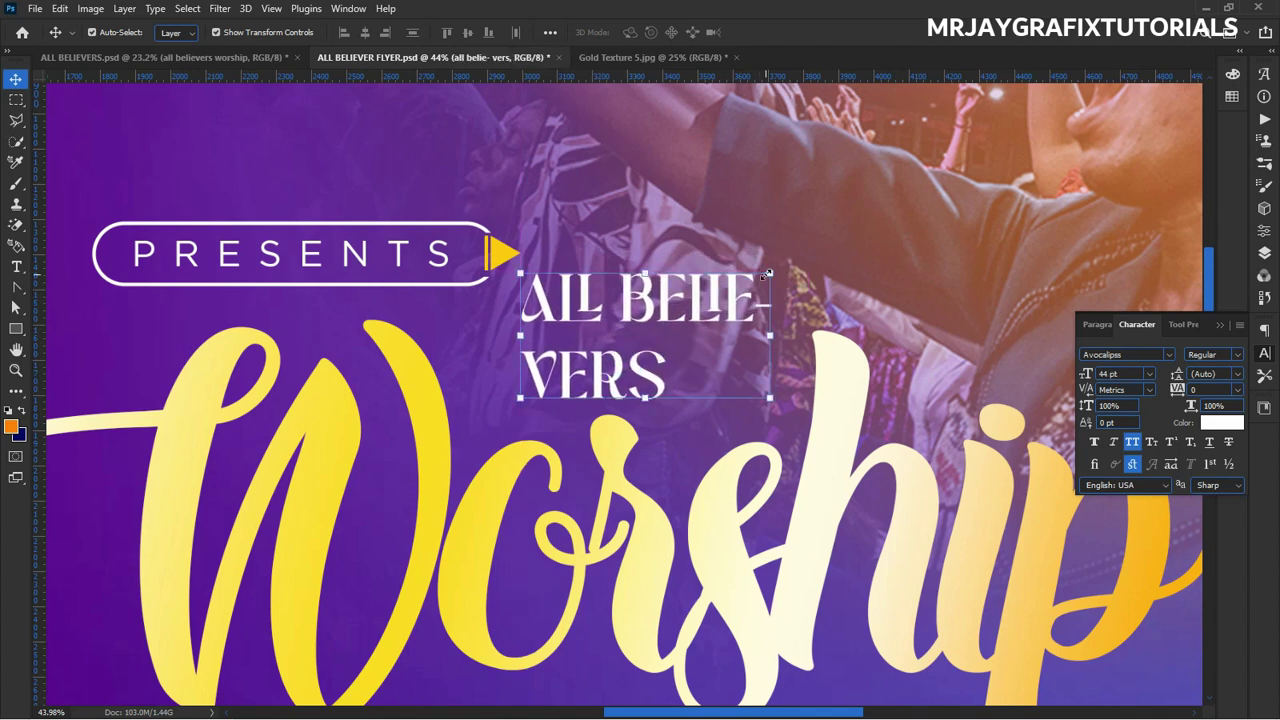
key(ctrl+t)
drag(772, 267, 889, 197)
click(792, 32)
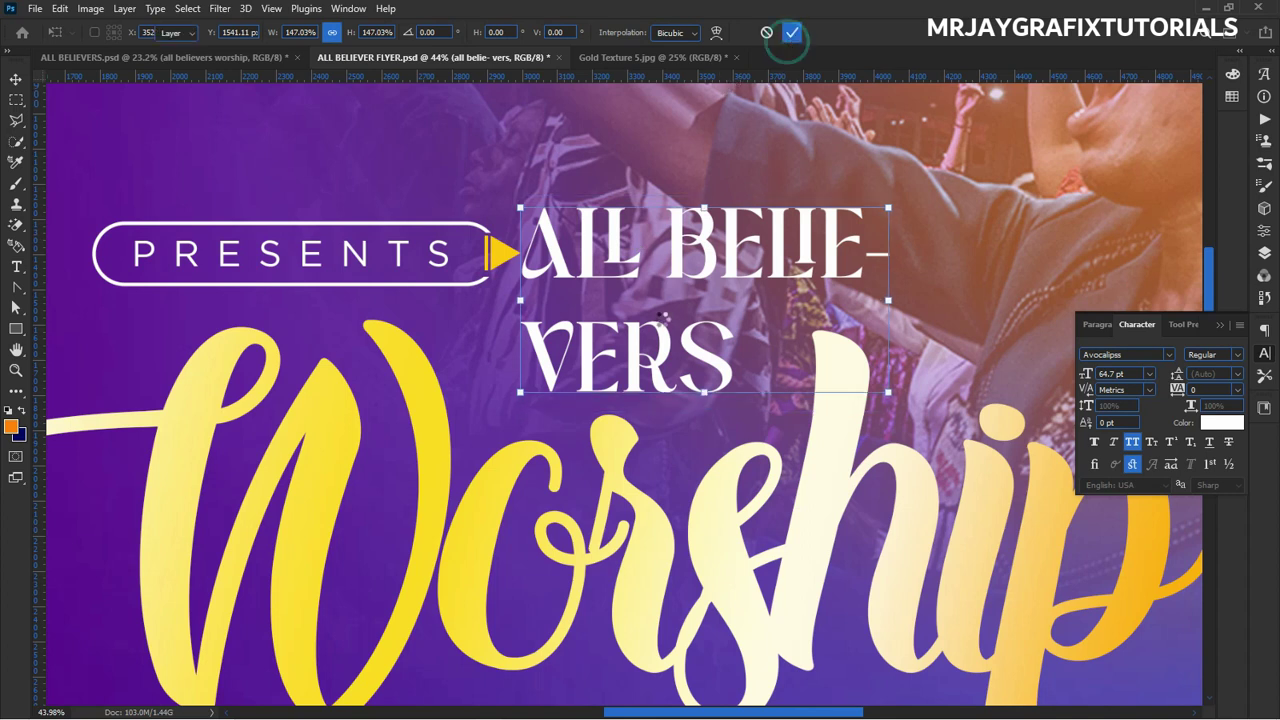
drag(658, 350, 681, 366)
Tighten the line spacing of the two-line "ALL BELIE-VERS" text to 53 pt leading.
double_click(678, 360)
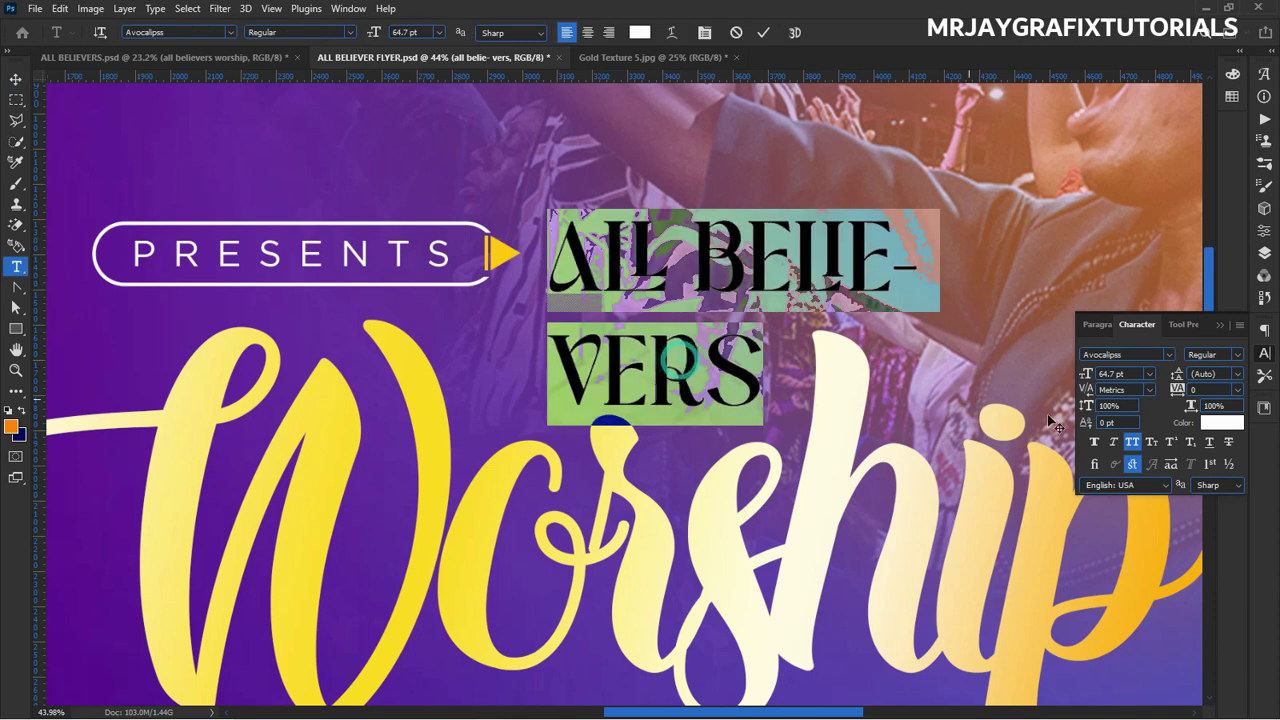
drag(1180, 383, 1159, 387)
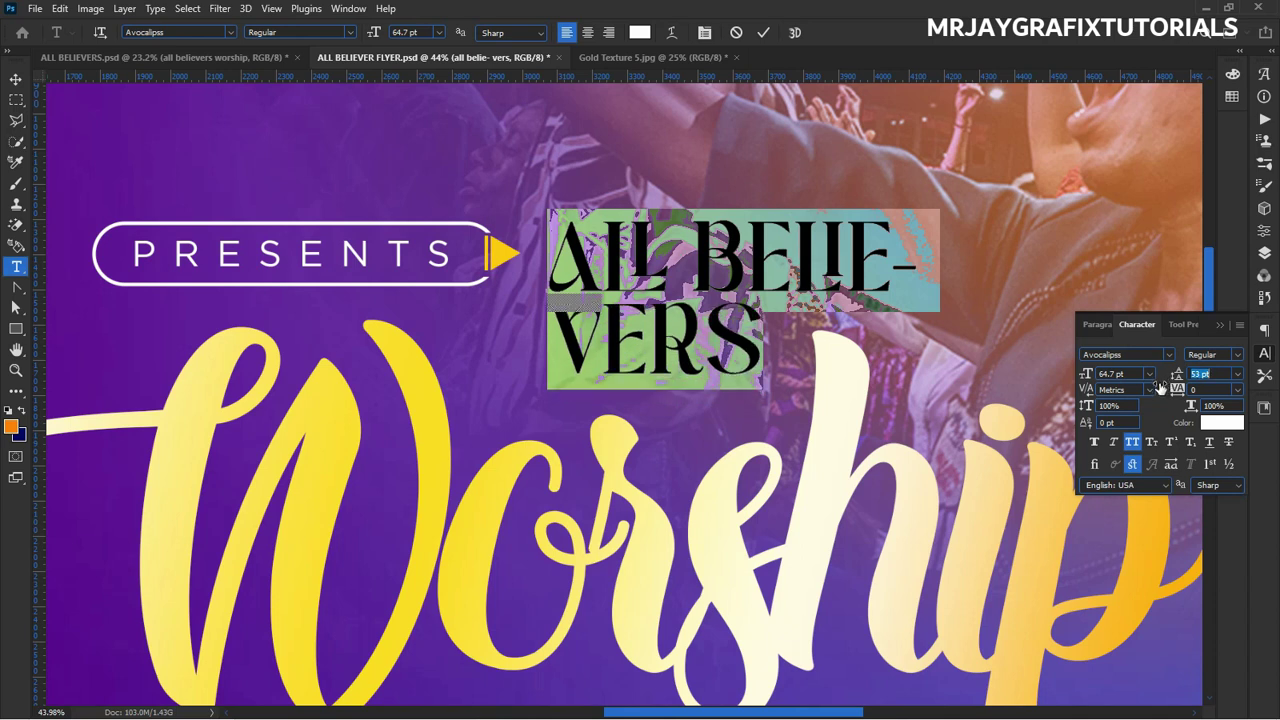
click(763, 32)
key(v)
Nudge the "ALL BELIE-VERS" text down and left beside the PRESENTS arrow, and shift the Worship title slightly left.
drag(702, 294, 683, 314)
scroll(672, 281, down, 4)
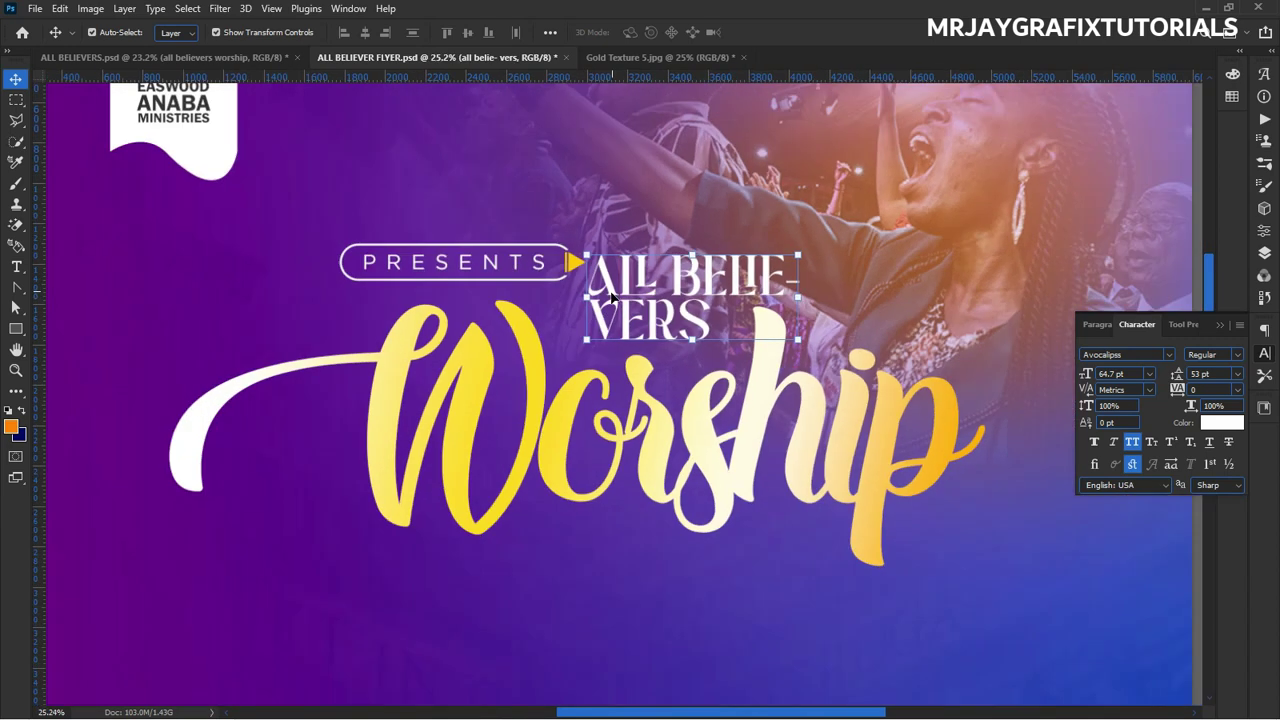
click(210, 306)
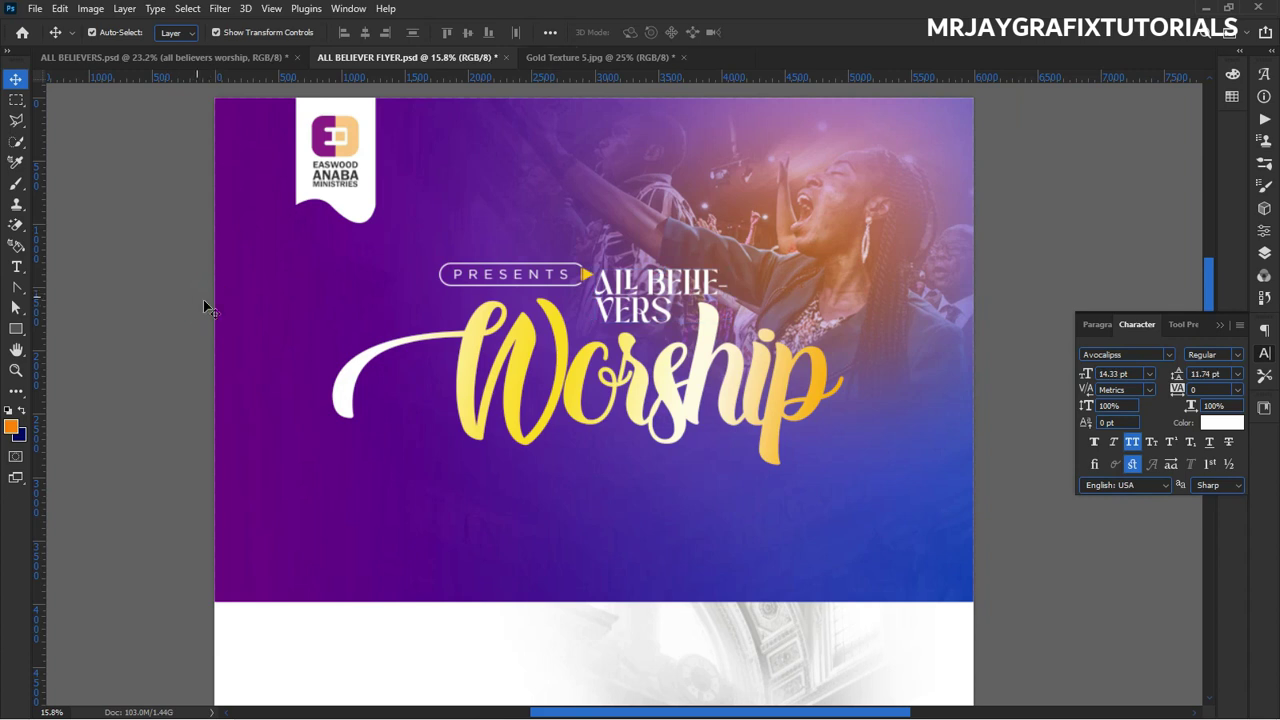
mouse_move(541, 398)
mouse_down()
mouse_move(521, 413)
mouse_move(526, 394)
mouse_move(570, 510)
mouse_move(508, 400)
mouse_move(527, 399)
mouse_up()
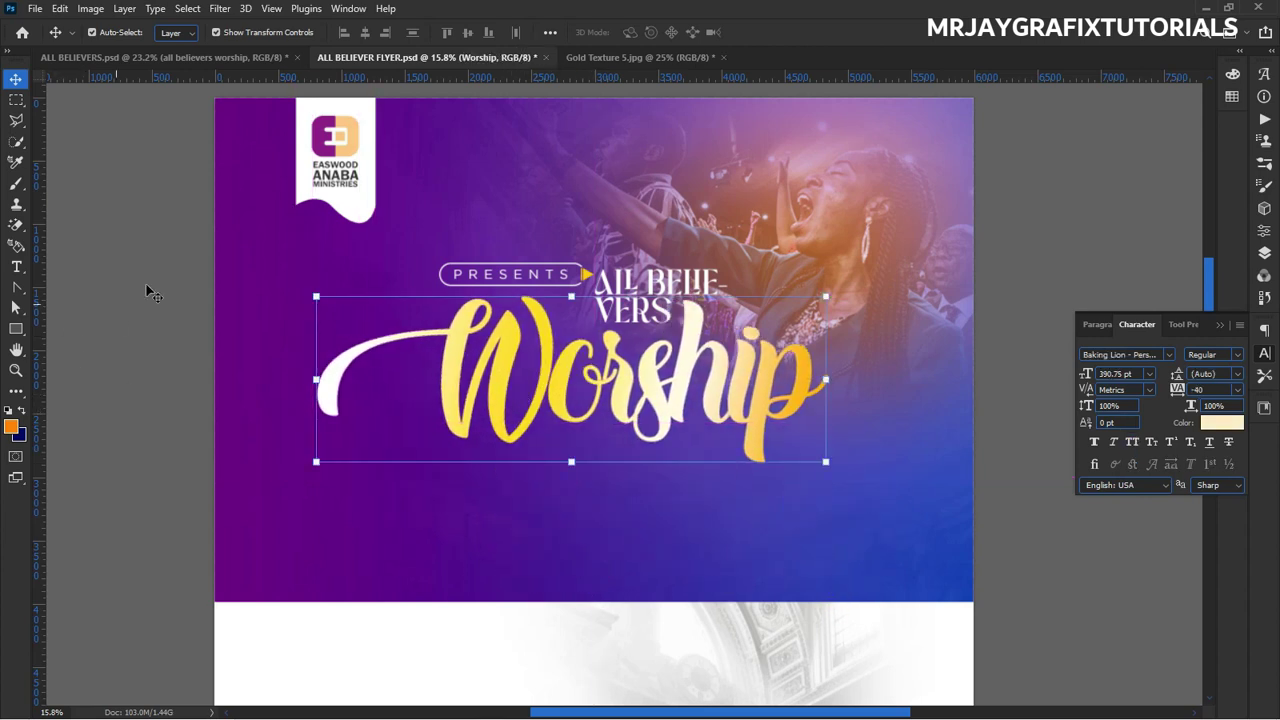
Close the Gold Texture 5.jpg document without saving its changes.
click(600, 57)
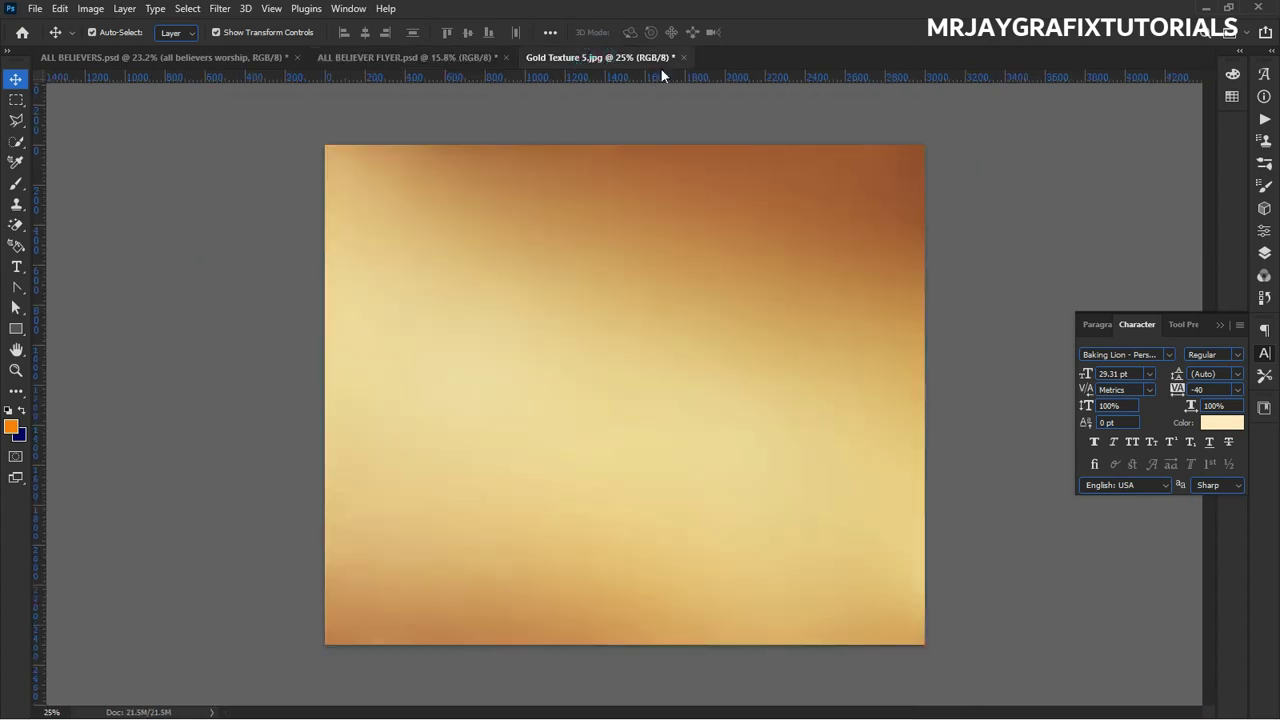
click(685, 58)
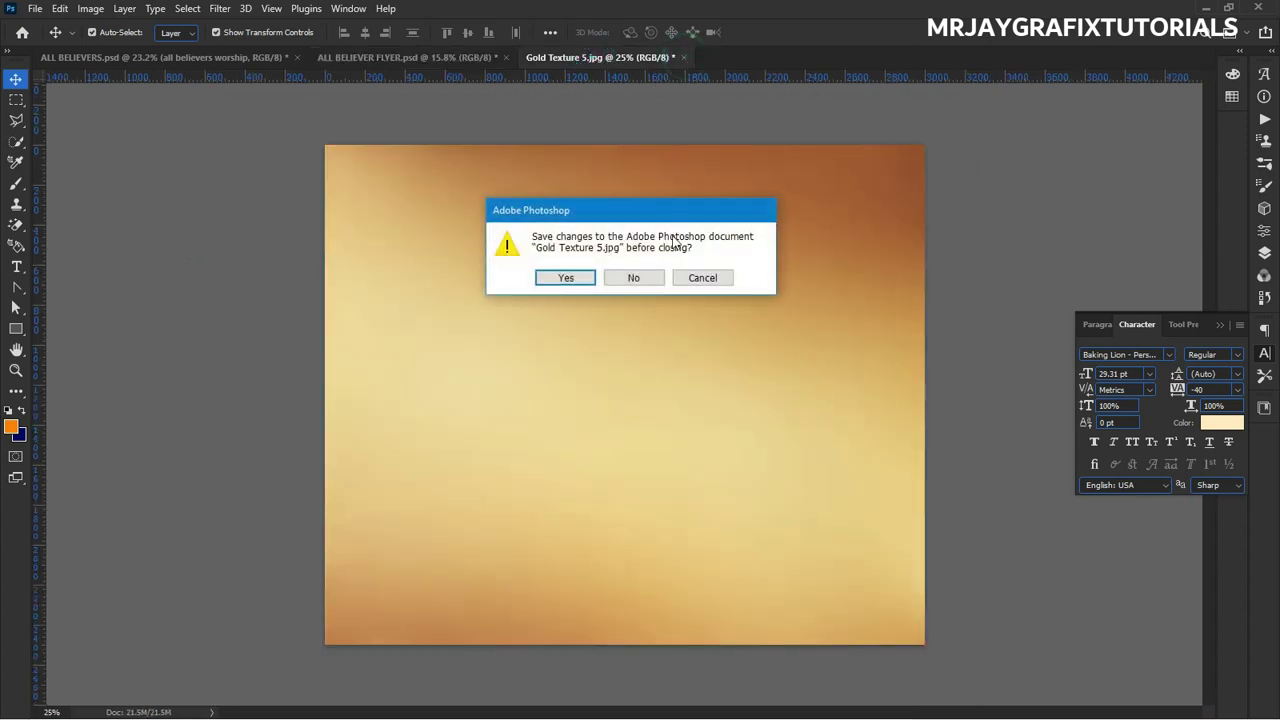
click(630, 281)
Search the Downloads folder for "worsh" and open the prayer-contemporary-worship-music-praise-others PNG silhouette.
click(34, 9)
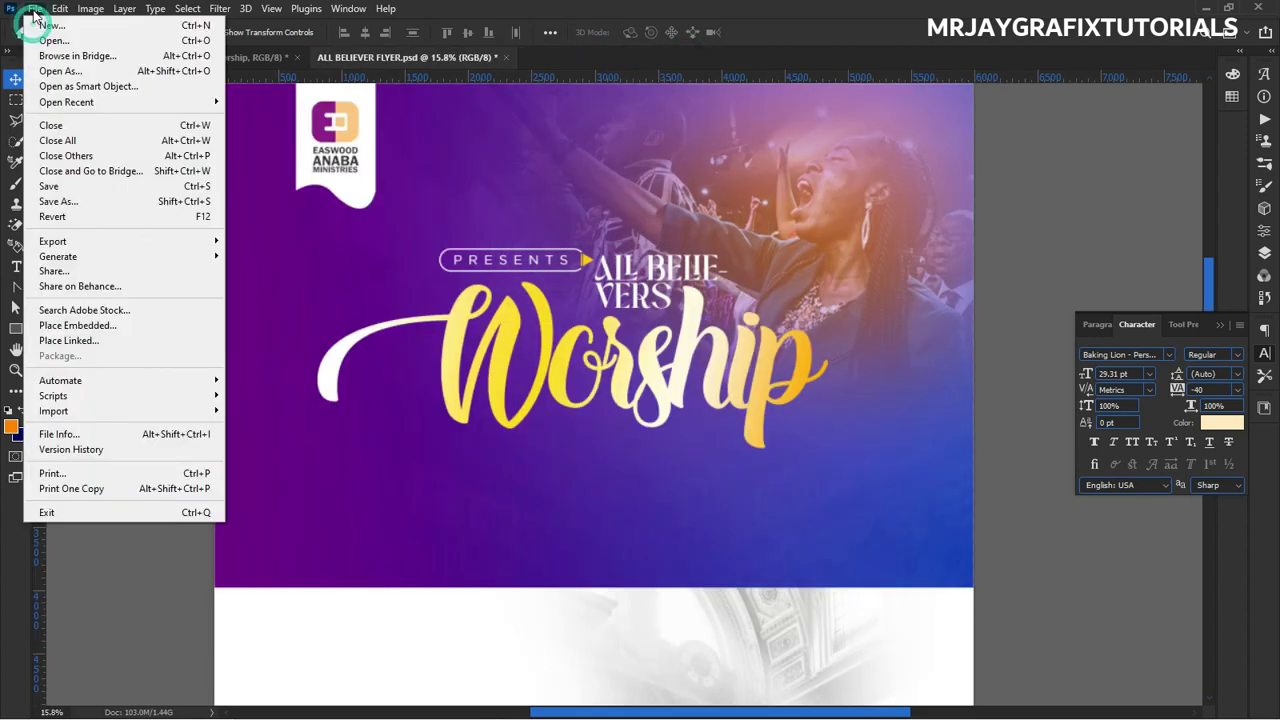
click(72, 40)
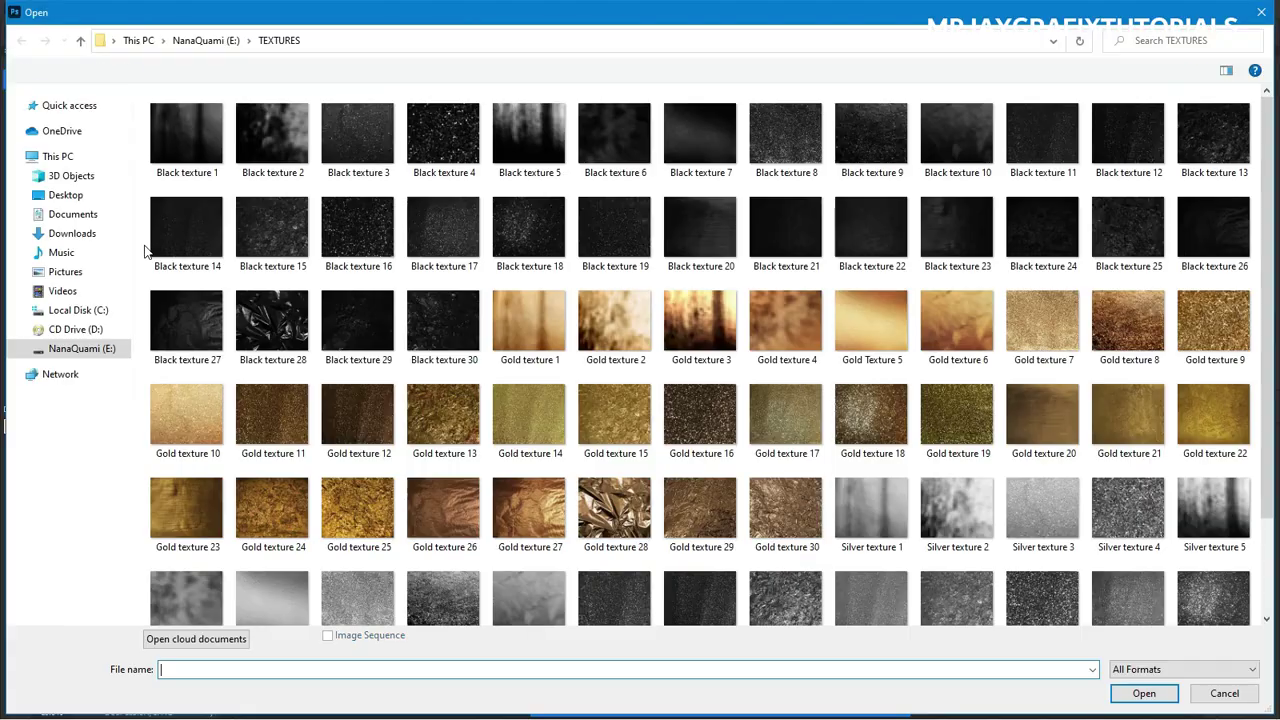
click(89, 242)
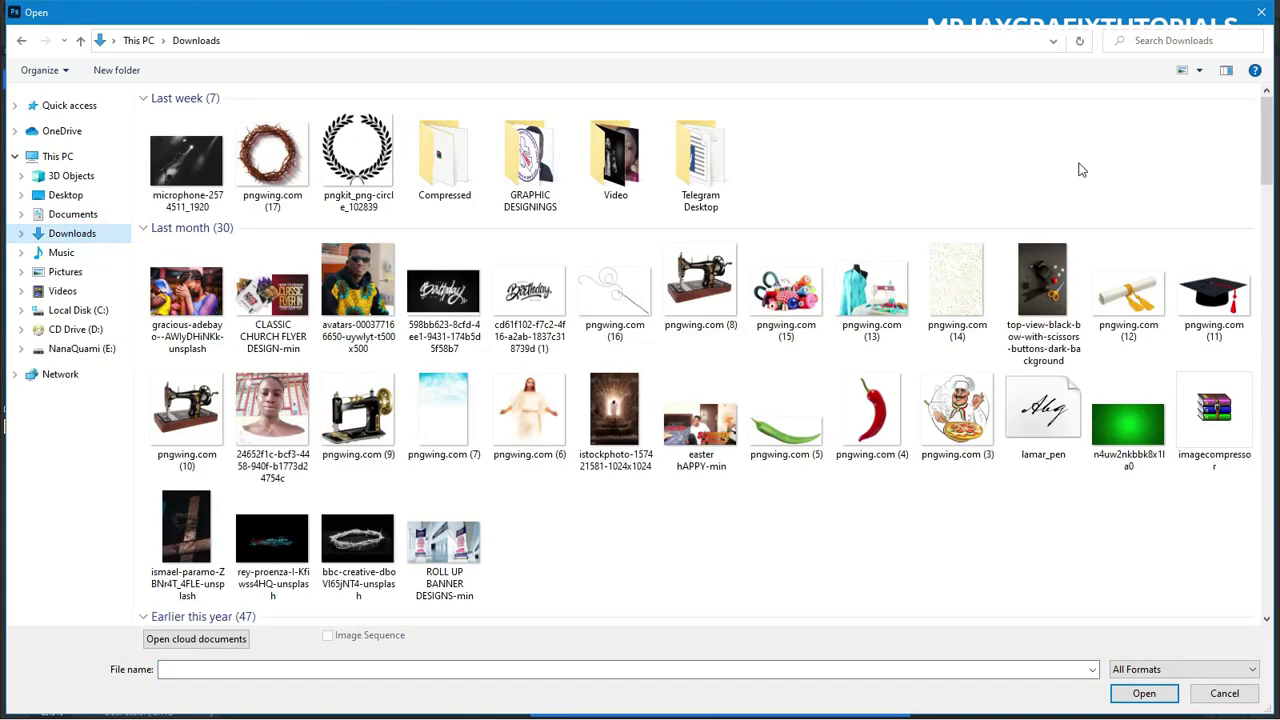
click(1185, 43)
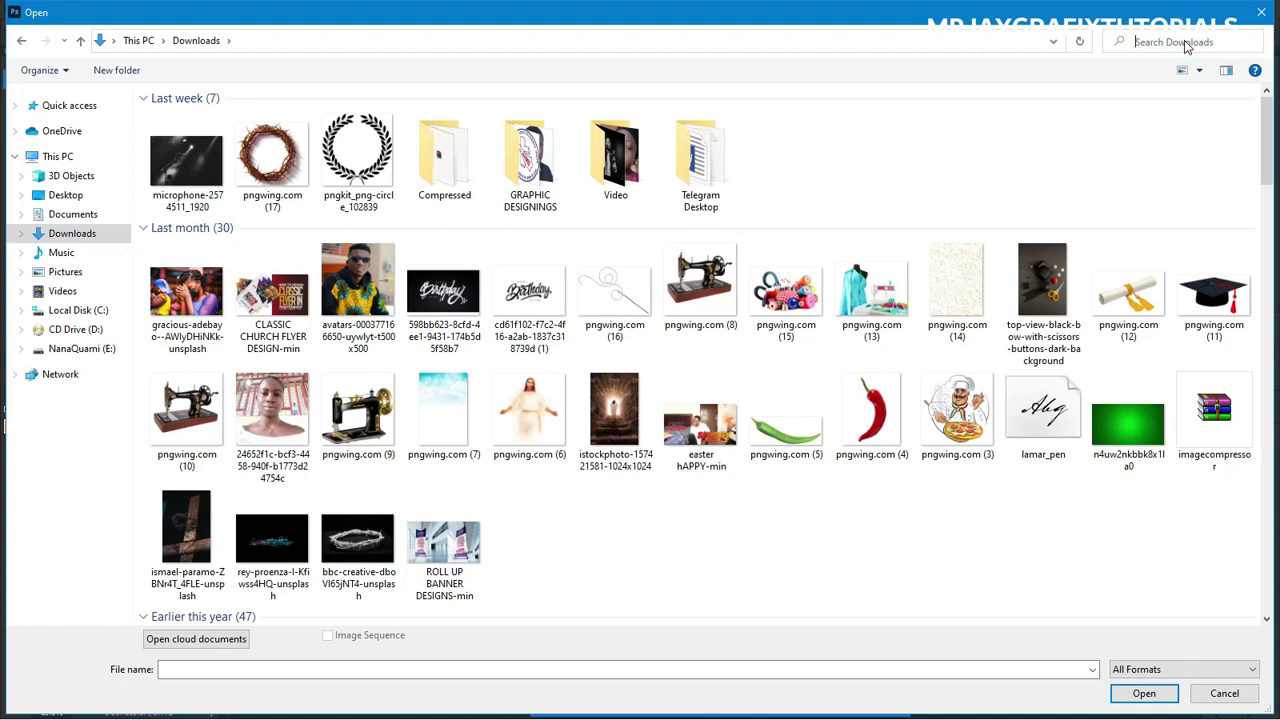
text(wo)
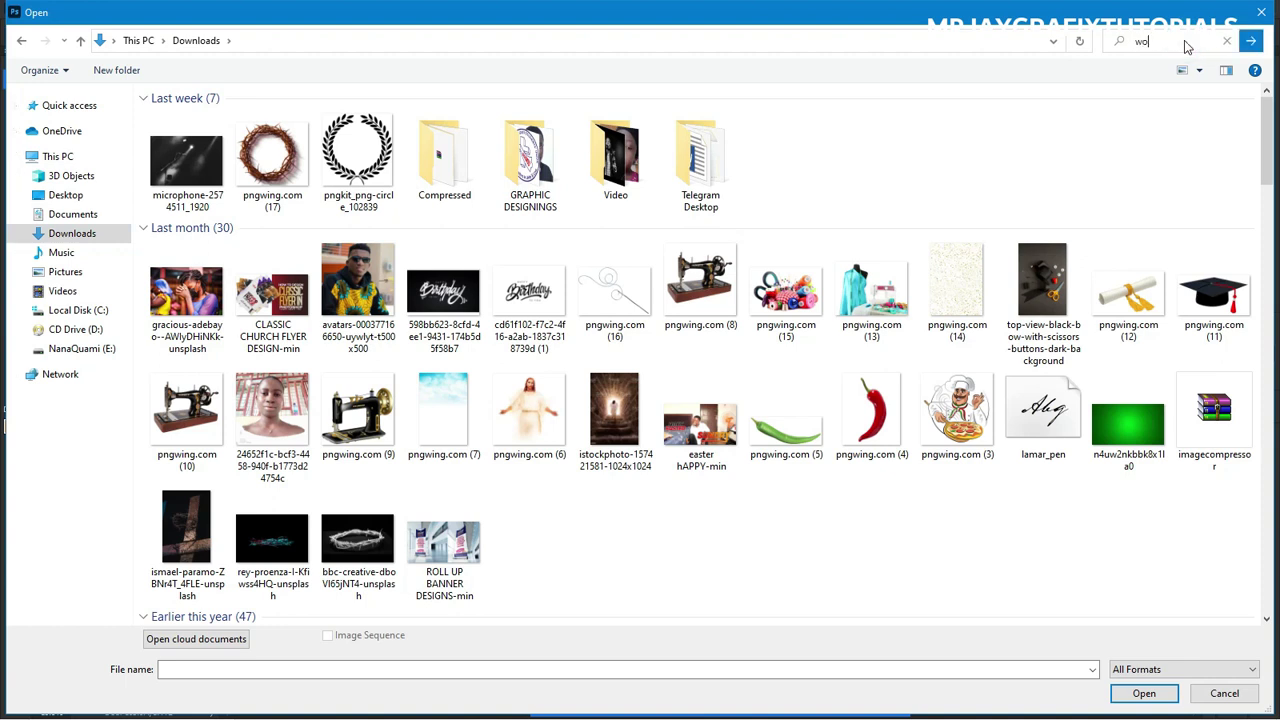
text(rsh)
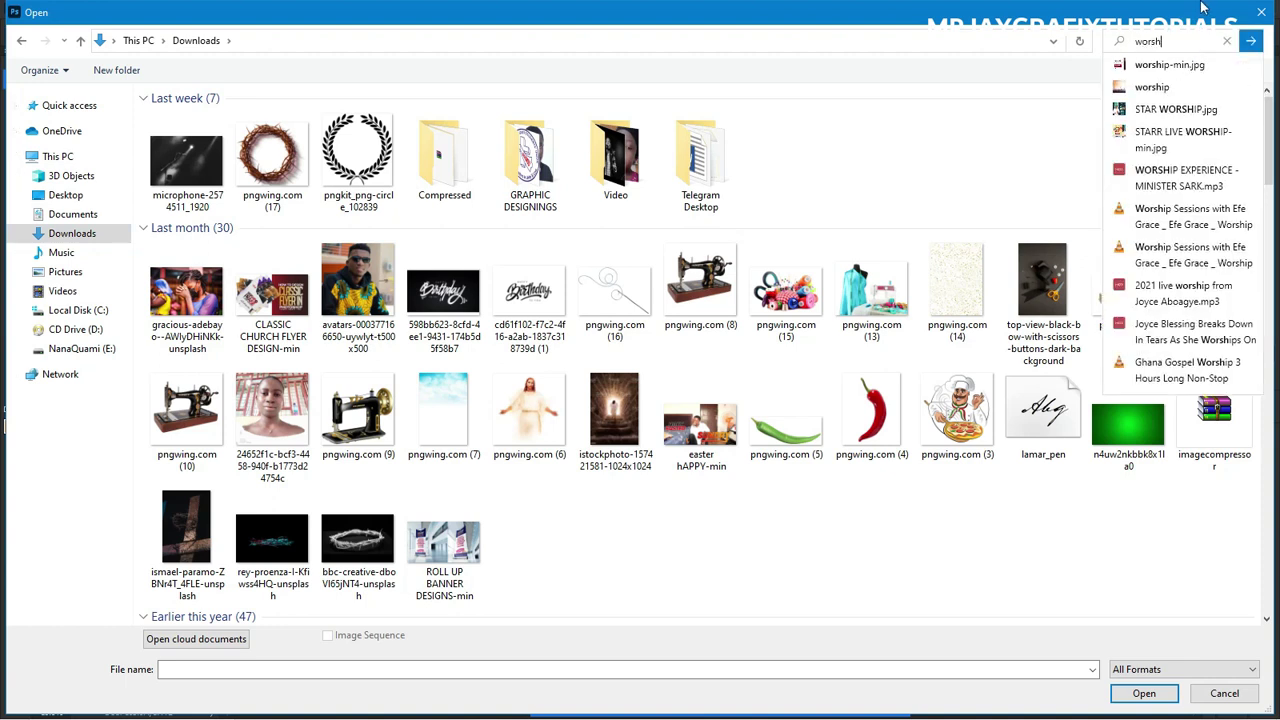
click(1250, 41)
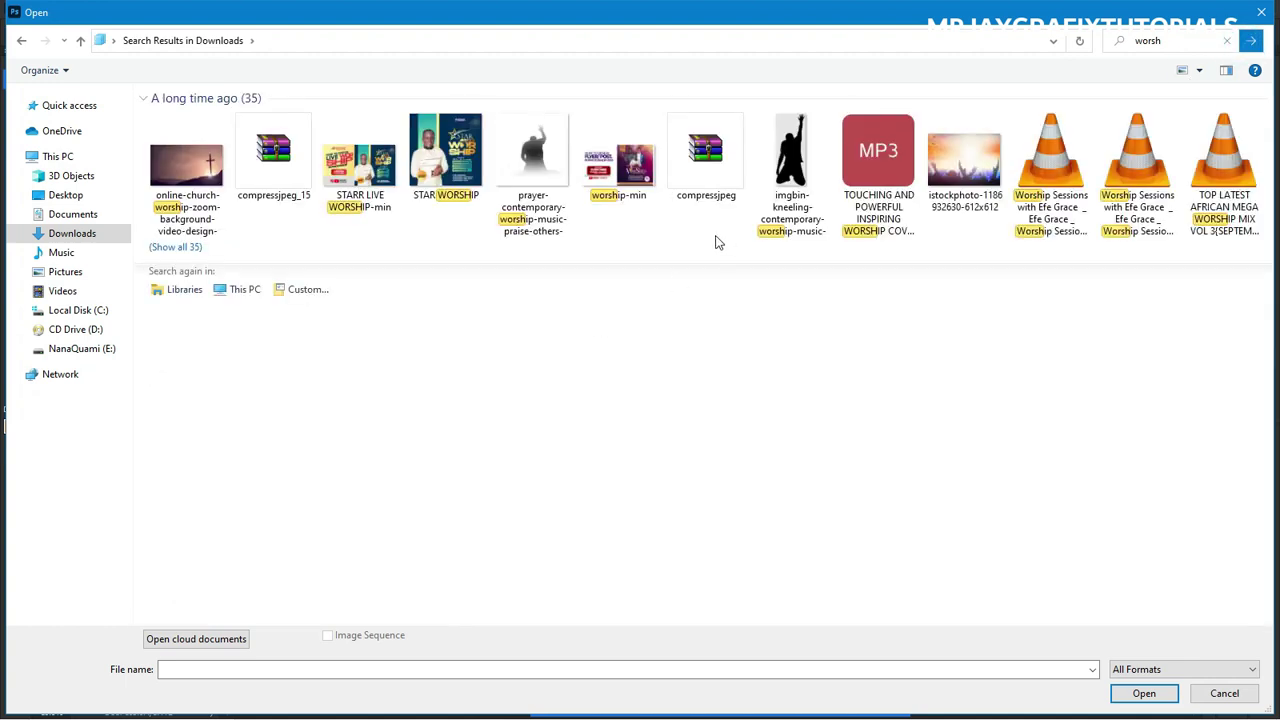
double_click(532, 155)
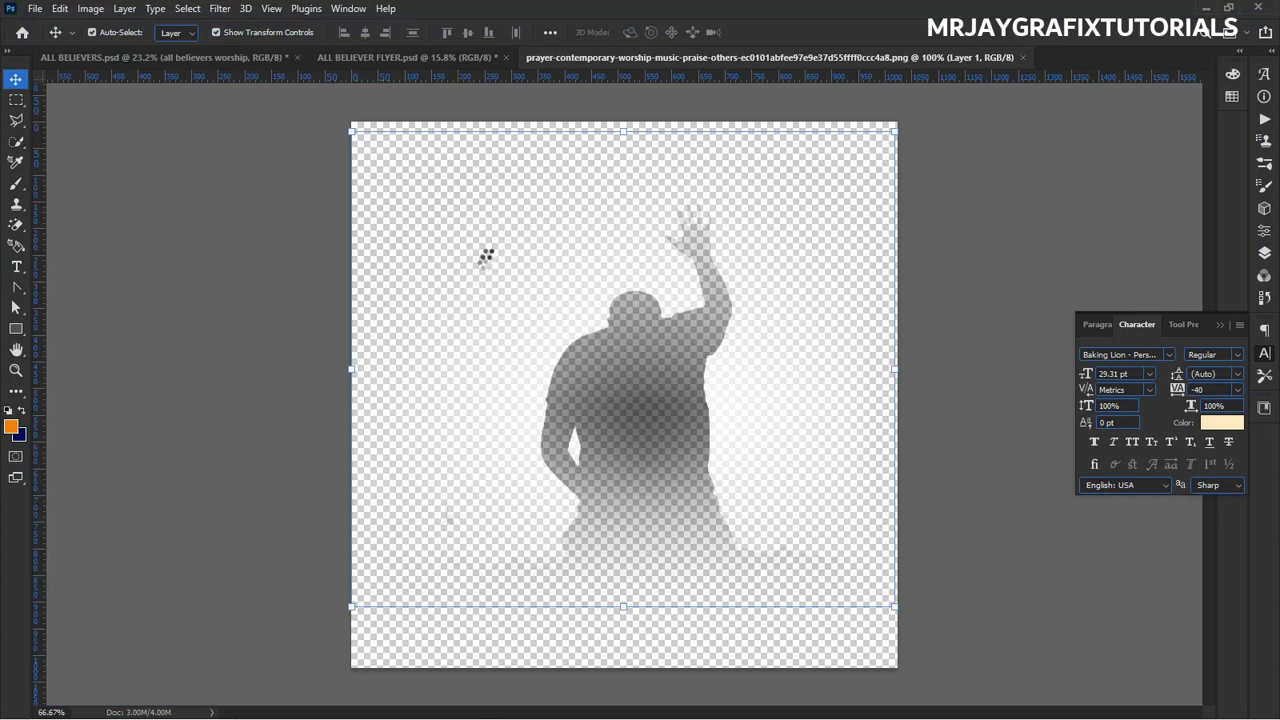
Copy the praying silhouette into ALL BELIEVER FLYER.psd above the end of the Worship title and place its layer directly below the Worship layer.
drag(622, 365, 542, 200)
drag(790, 296, 734, 272)
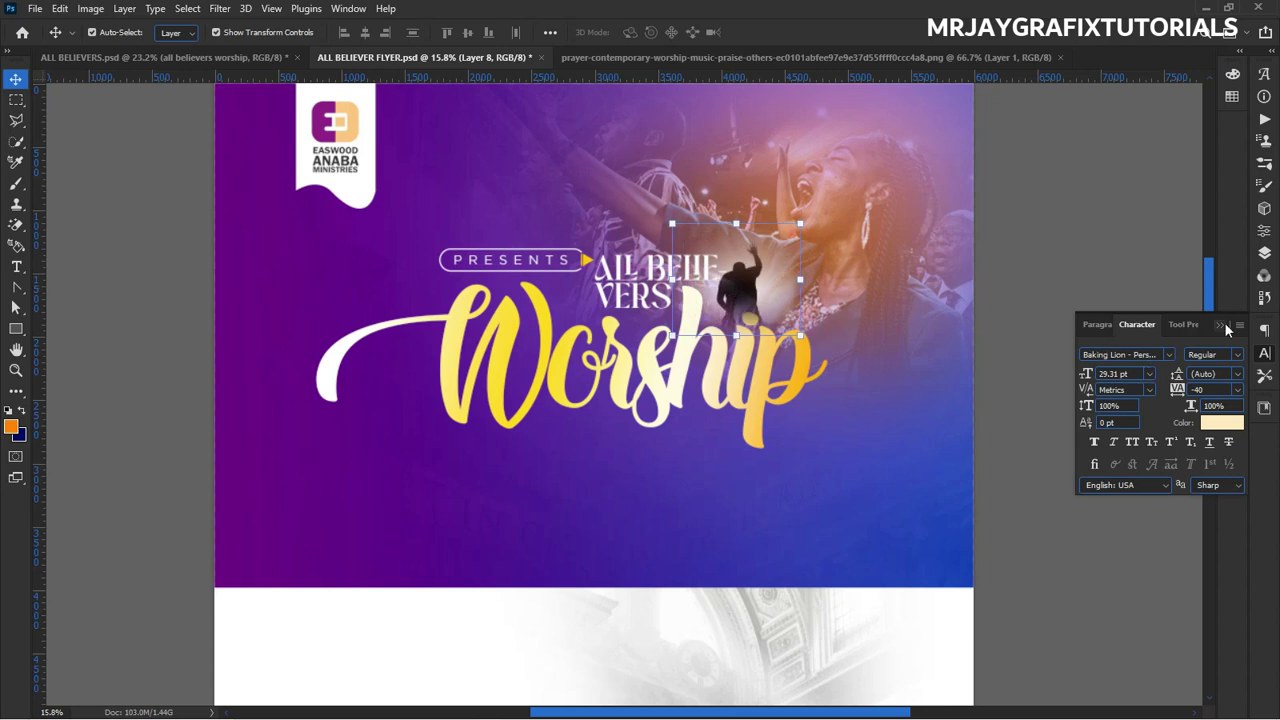
click(1264, 253)
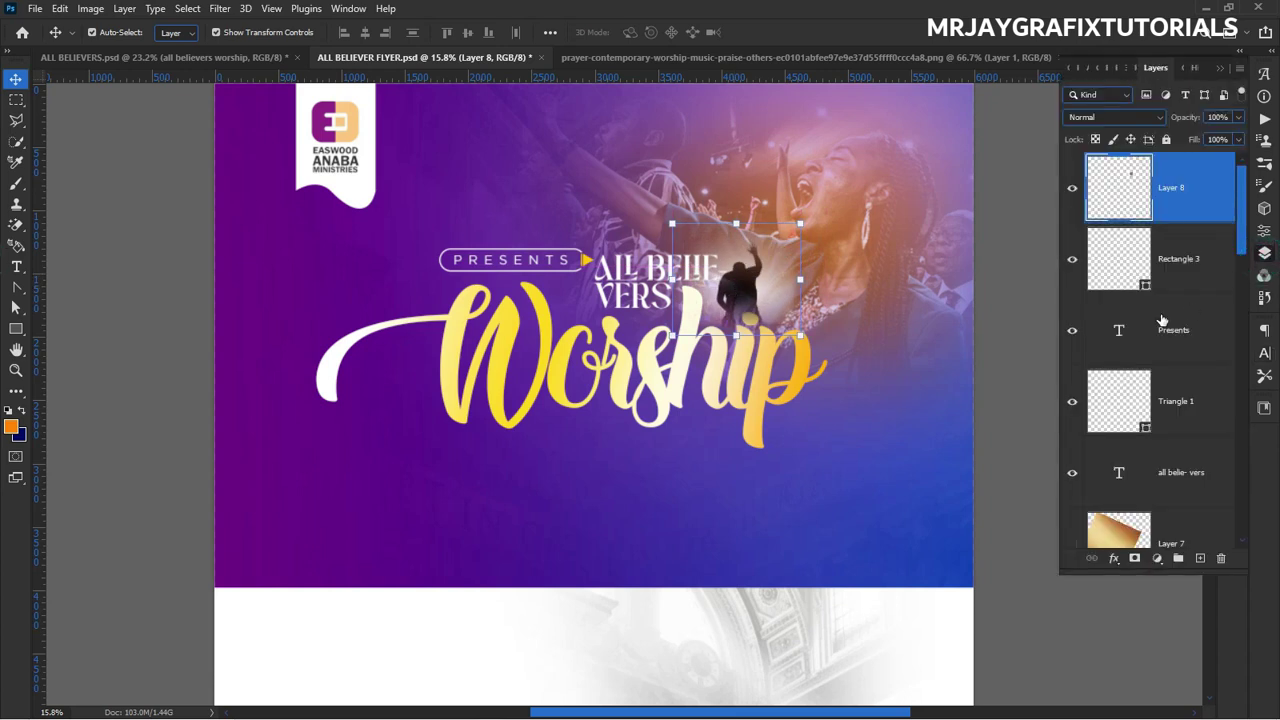
drag(1130, 195, 1161, 470)
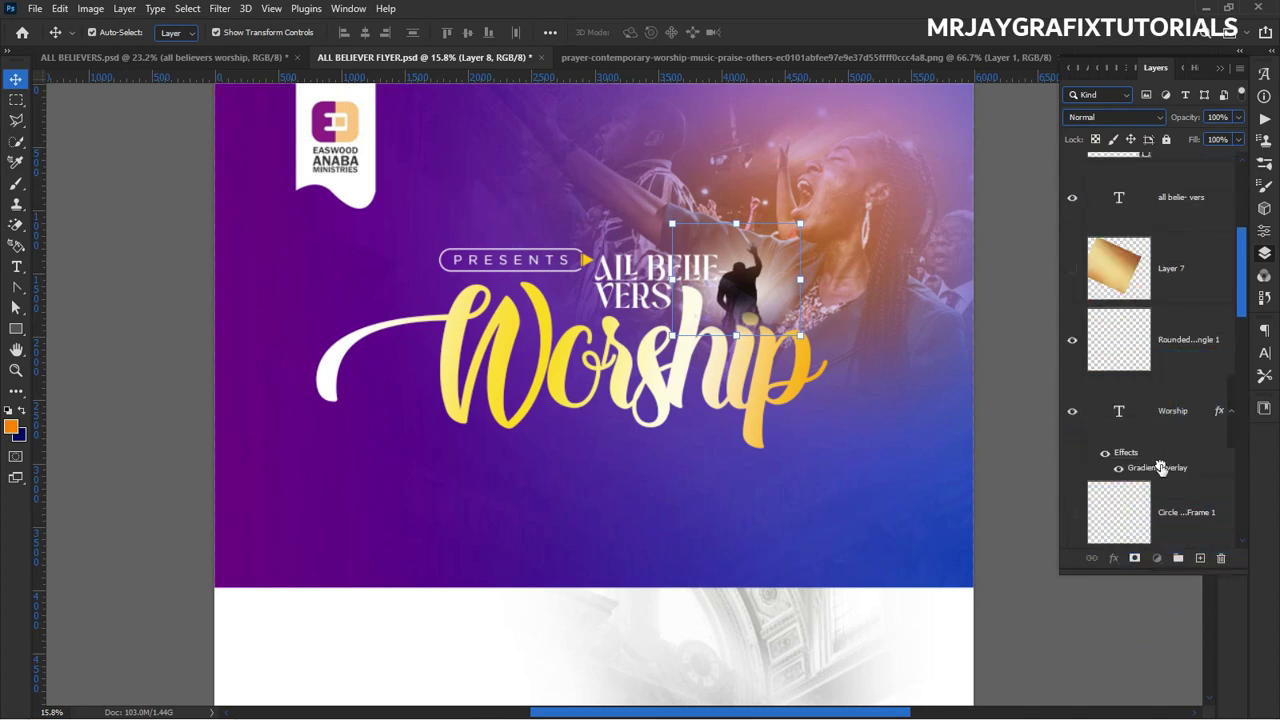
Scale the praying silhouette to 173.76% behind the end of the Worship title and set its blend mode to Soft Light.
drag(810, 285, 895, 279)
drag(796, 297, 749, 323)
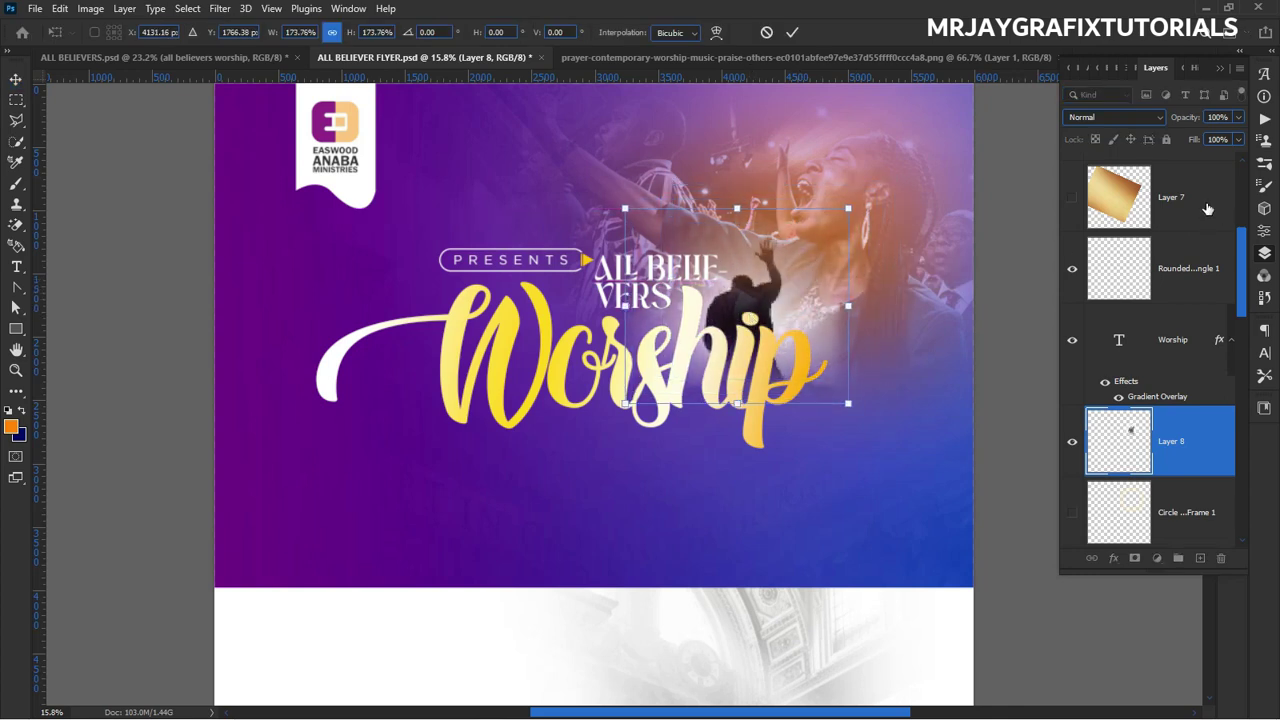
click(792, 33)
click(1113, 117)
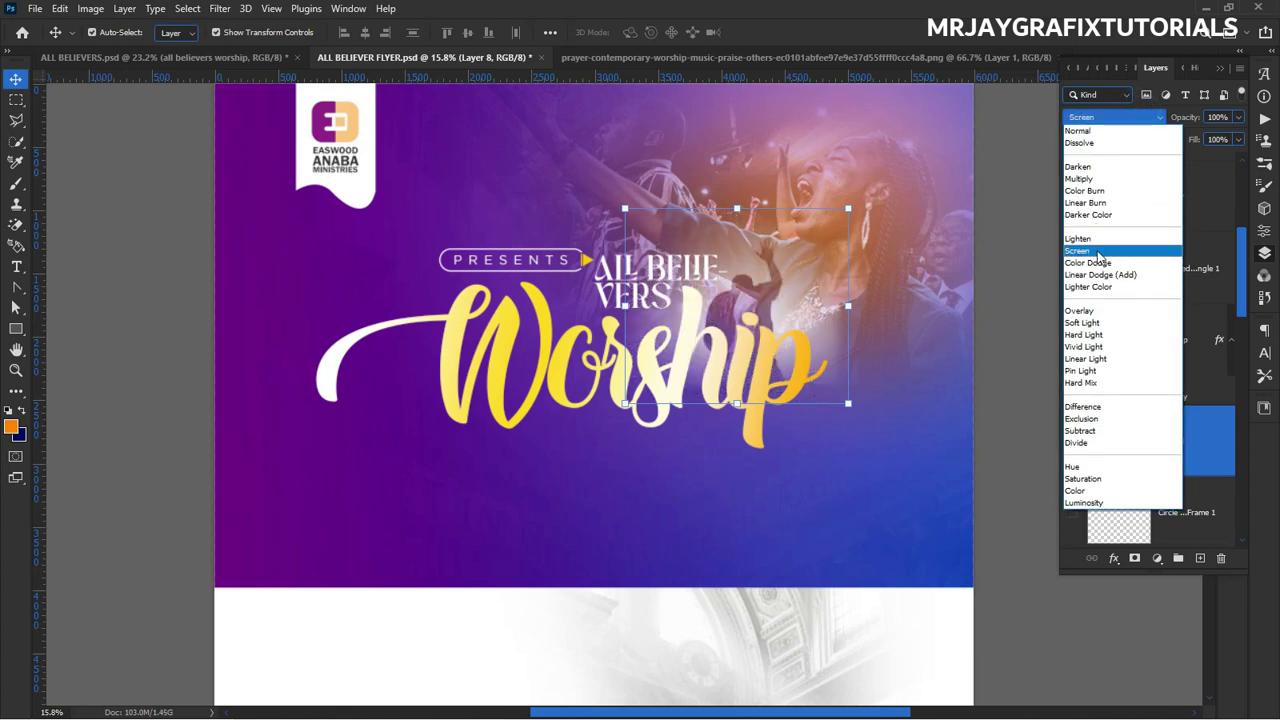
click(1080, 324)
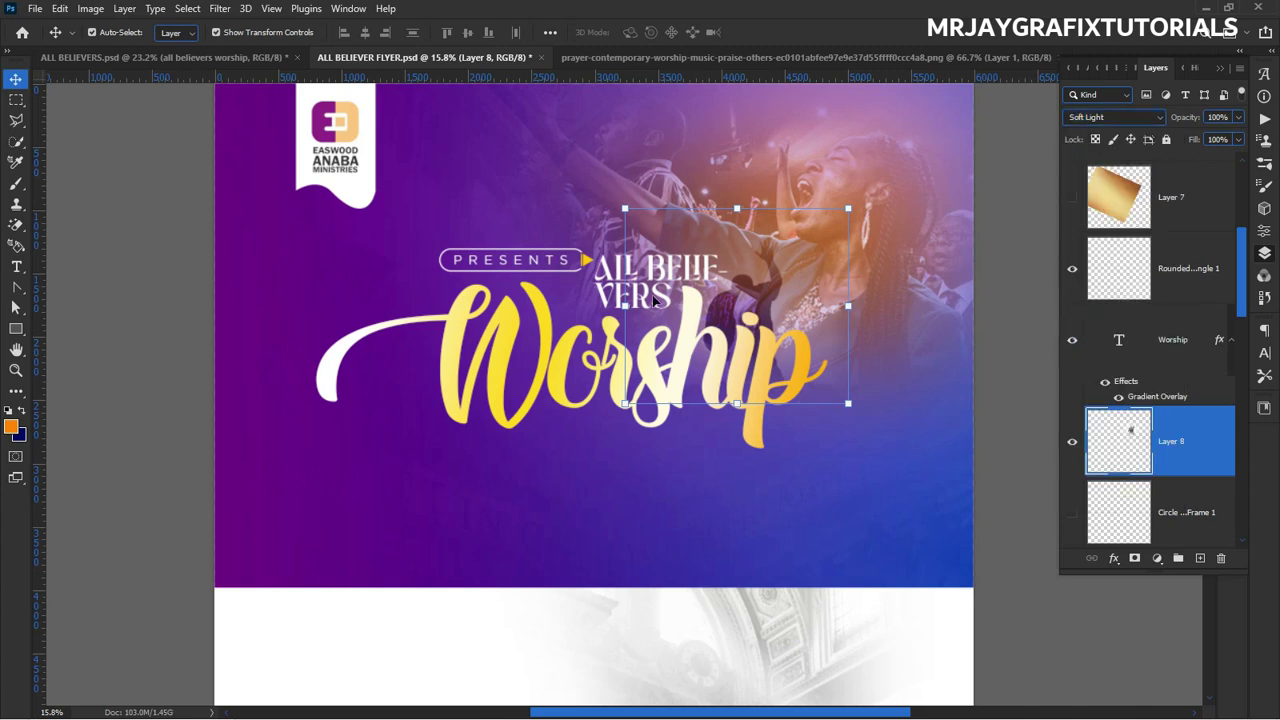
Enlarge the praying silhouette to 150.63% behind the W of Worship, and nudge the Worship title slightly down.
drag(849, 405, 962, 503)
drag(827, 448, 443, 387)
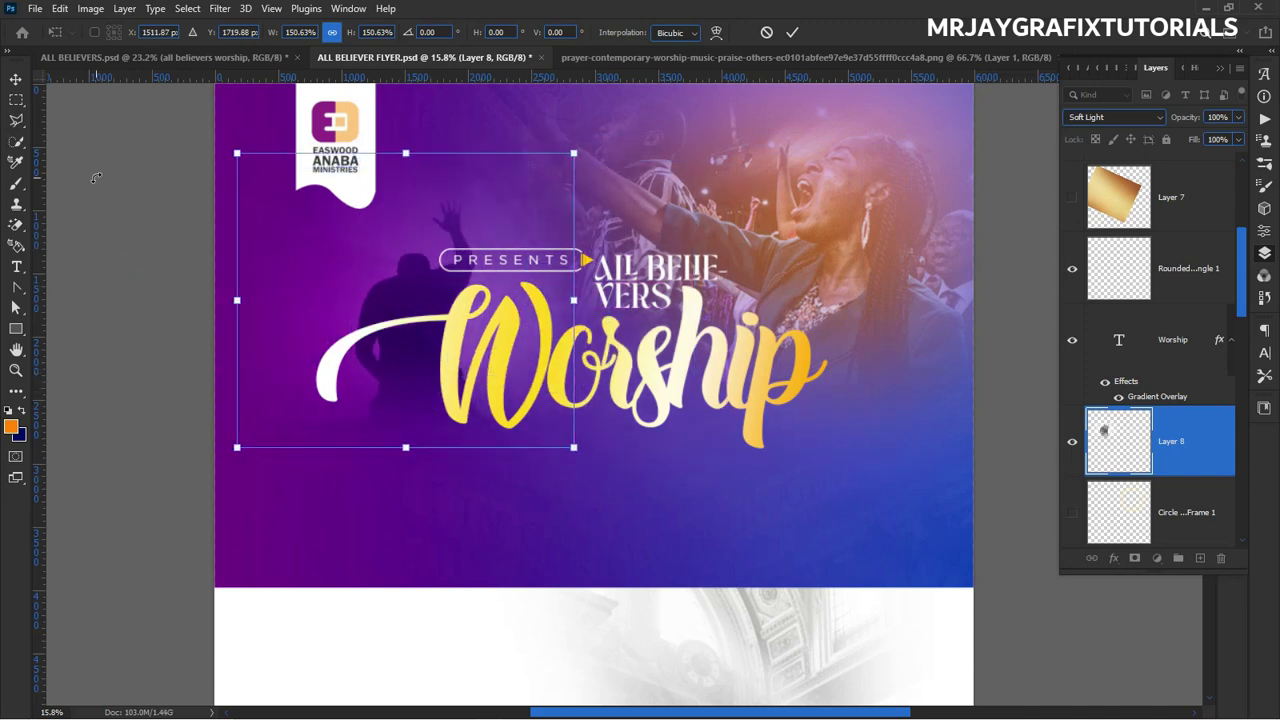
click(791, 33)
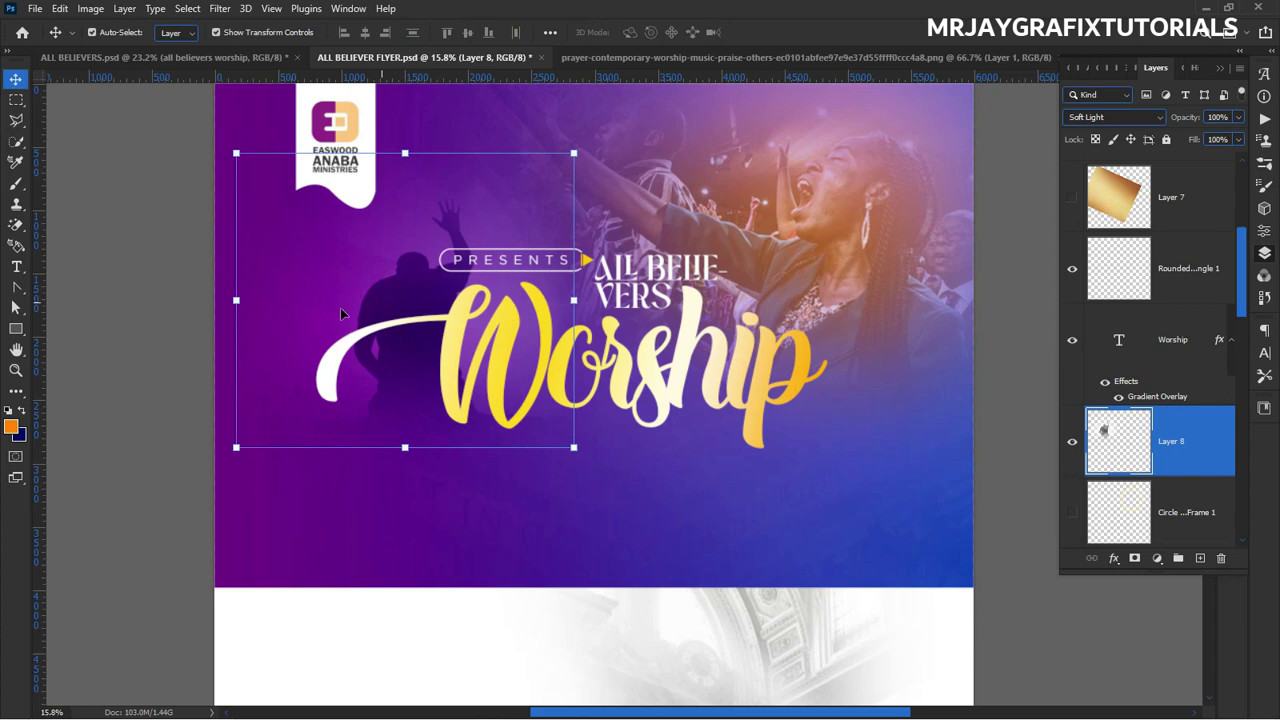
click(97, 246)
drag(402, 305, 352, 265)
Move the praying silhouette back behind the "hip" letters of Worship and scale it down to 64.85%.
click(1124, 443)
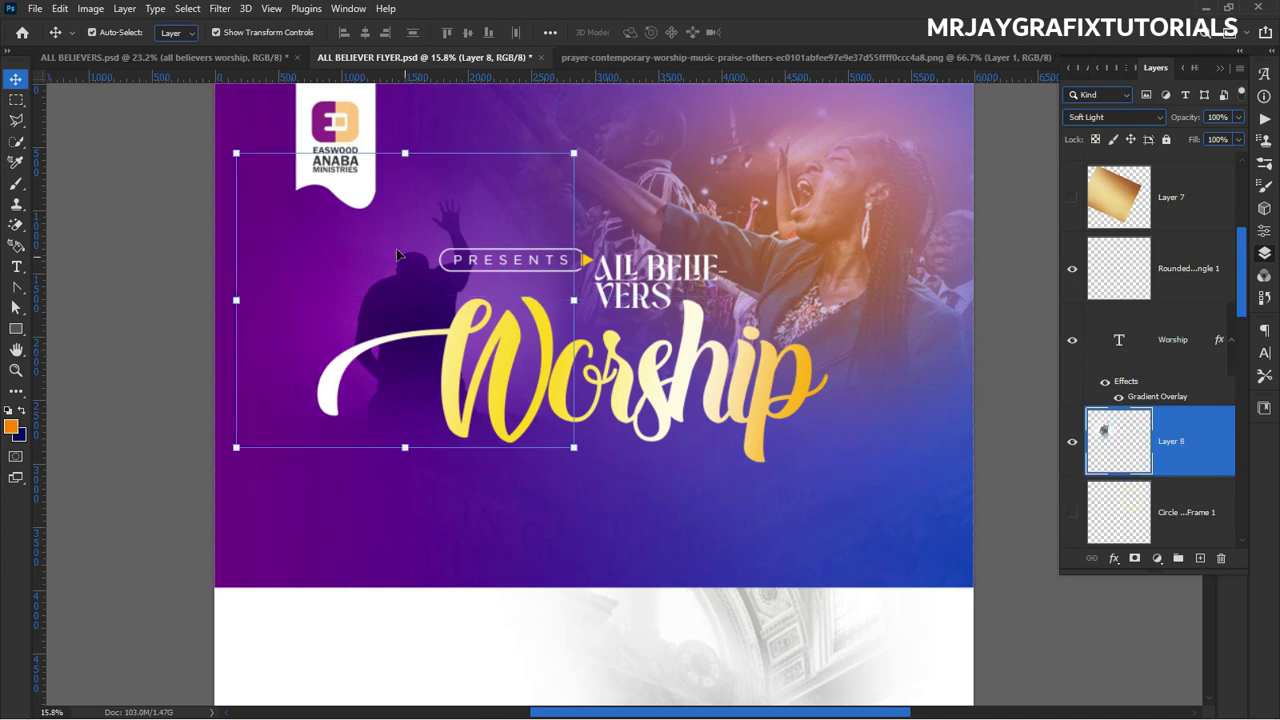
drag(385, 293, 780, 377)
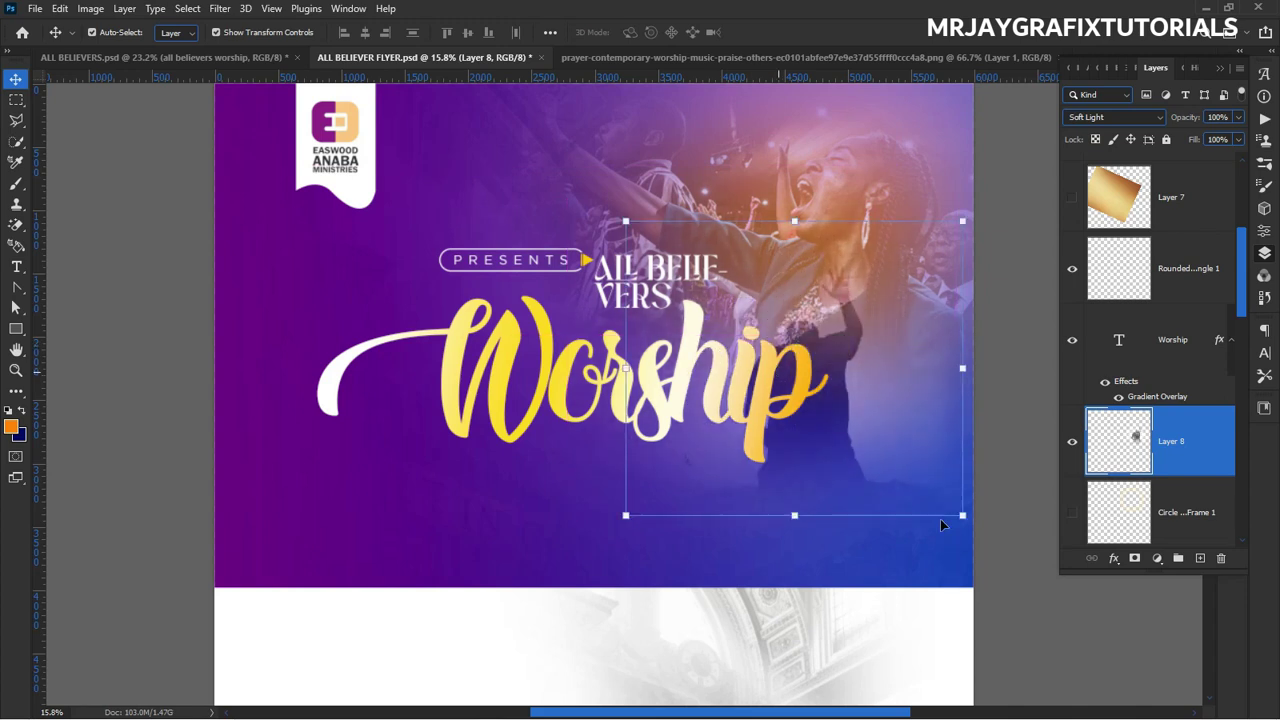
drag(970, 522, 804, 462)
mouse_move(727, 347)
mouse_down()
mouse_move(789, 367)
mouse_move(735, 330)
mouse_move(720, 345)
mouse_up()
drag(719, 346, 720, 347)
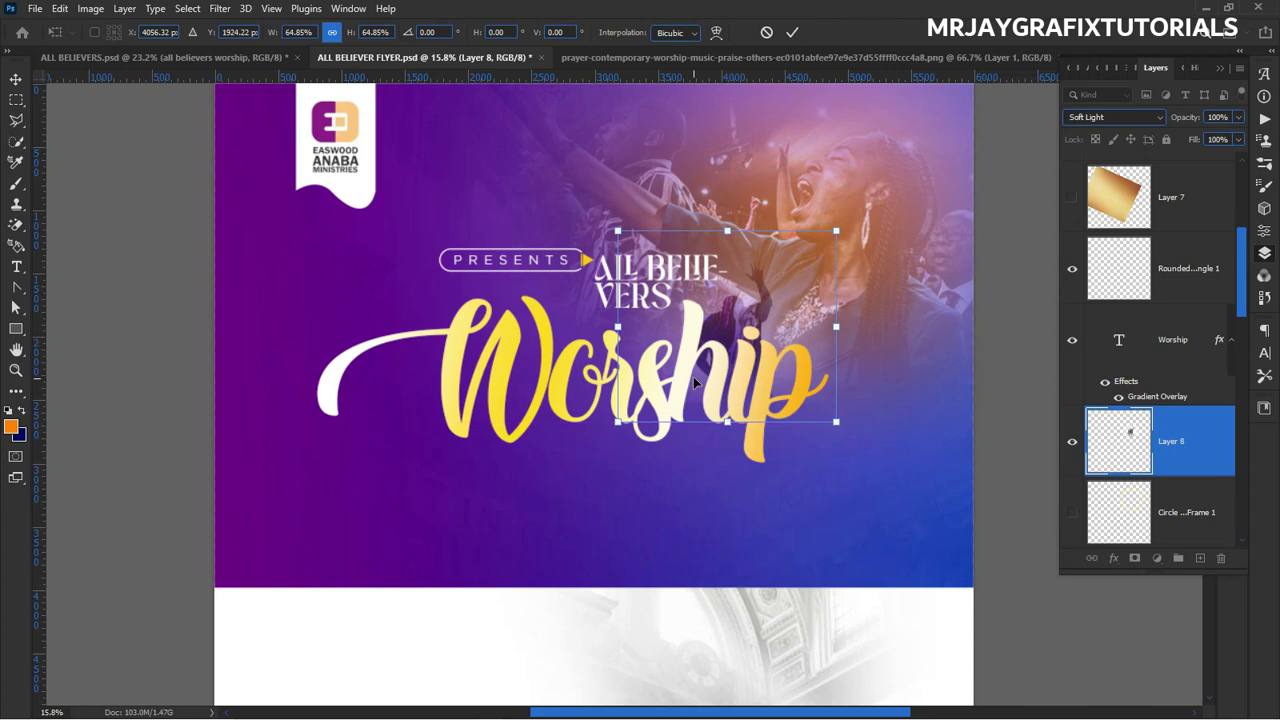
click(791, 32)
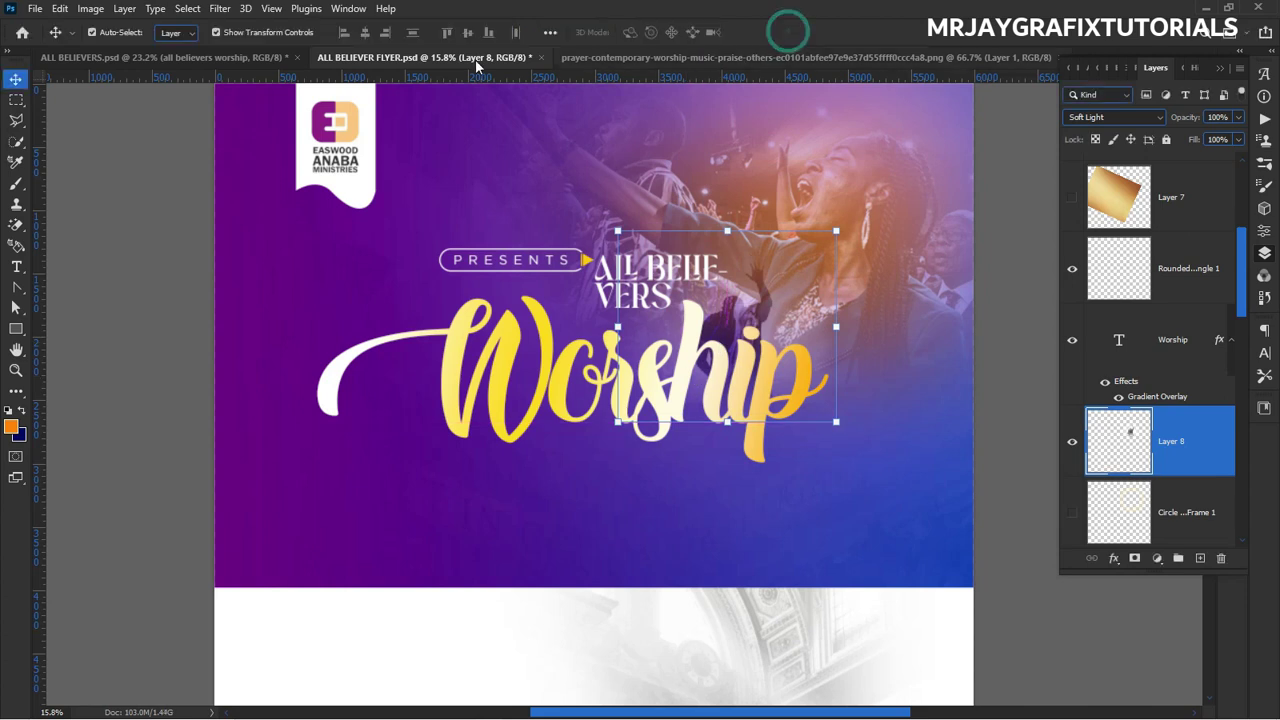
Search the Downloads folder for "worsh" and open the finger-black-silhouette-white-christian-worship image.
click(34, 9)
click(72, 48)
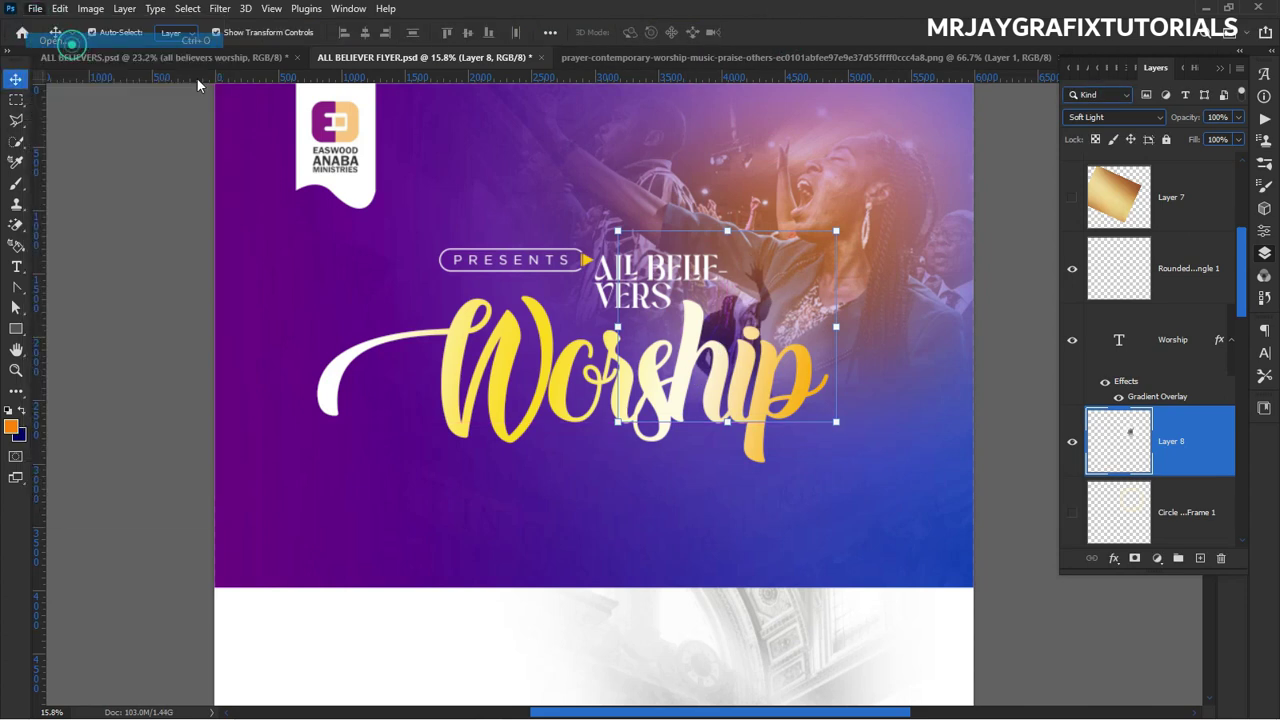
click(1160, 42)
text(wor)
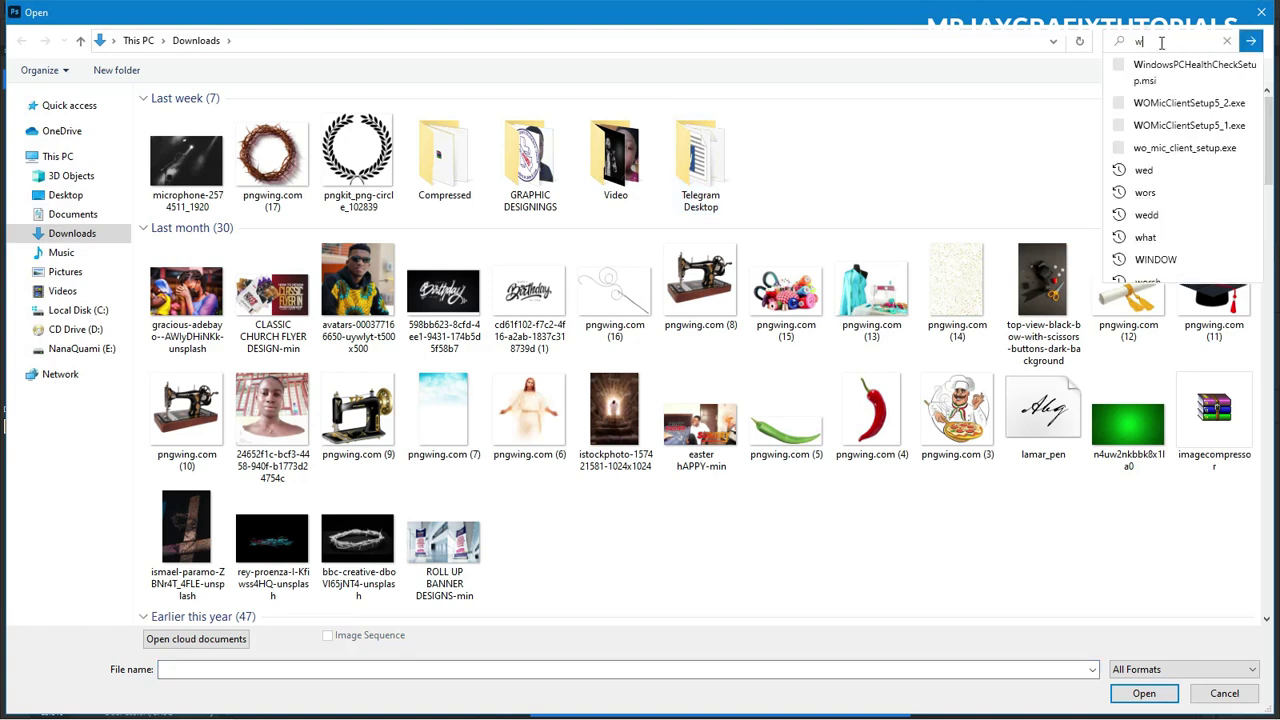
click(1250, 41)
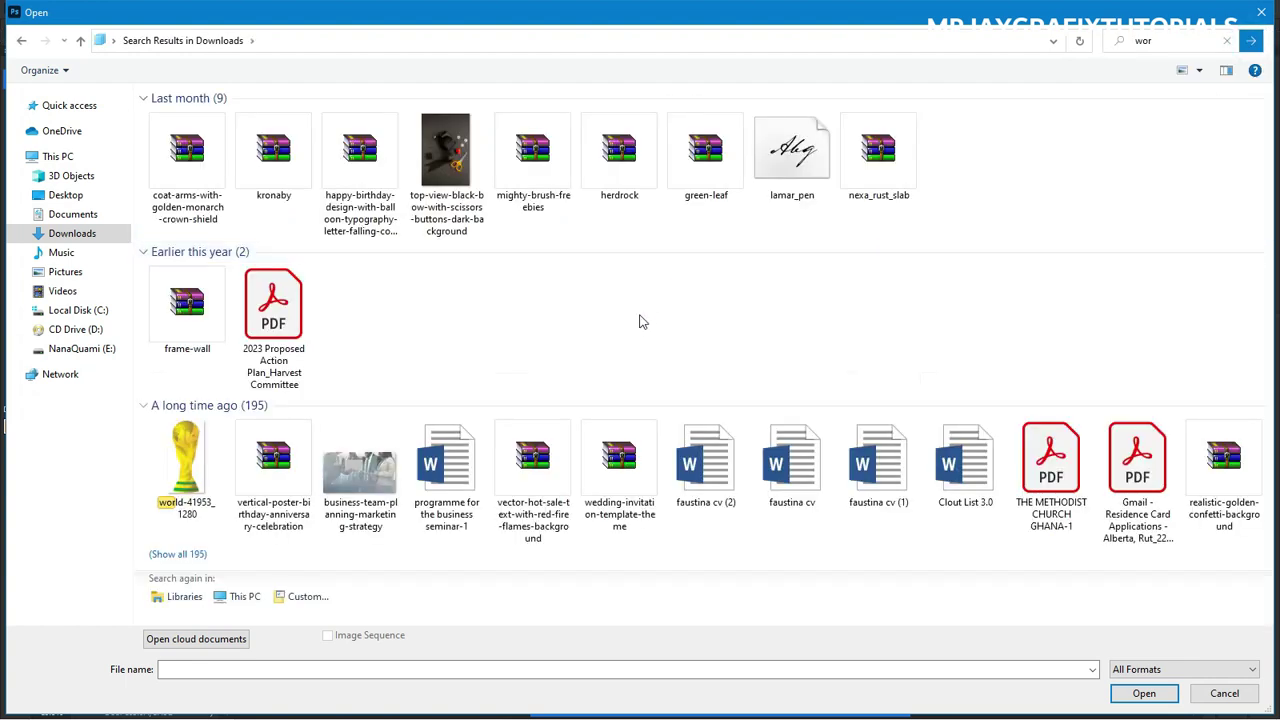
click(1161, 45)
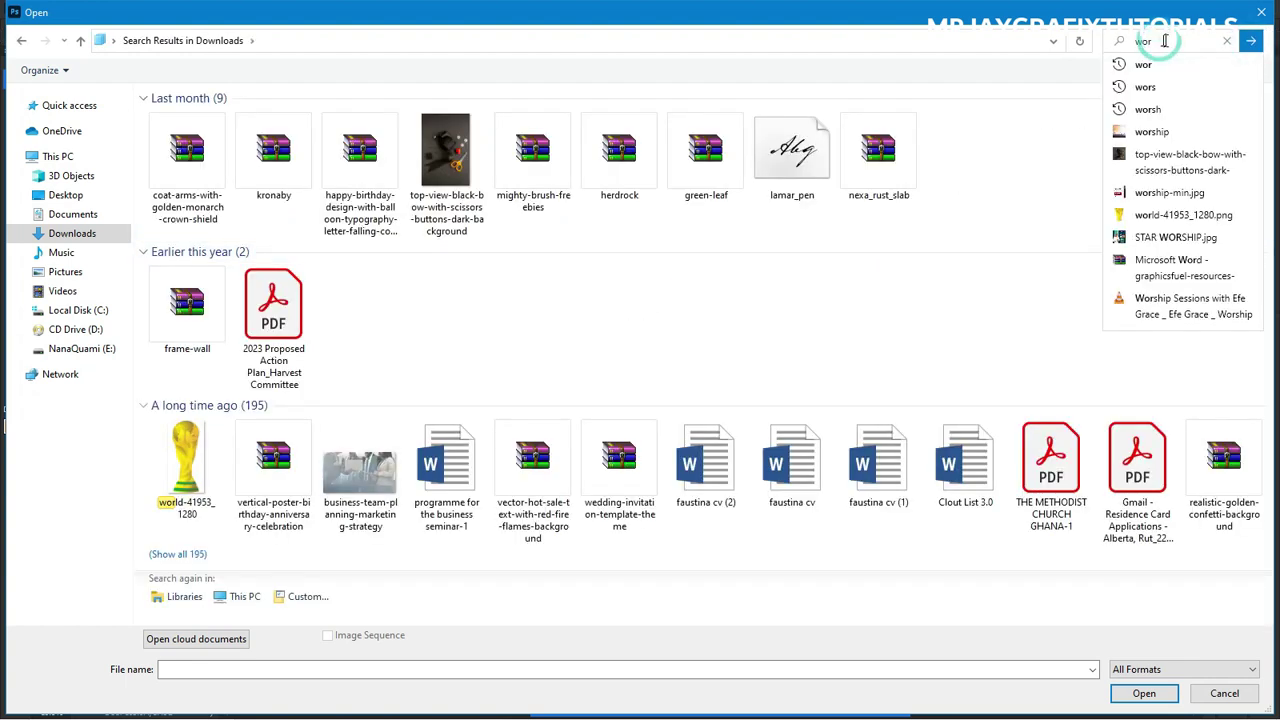
click(1158, 109)
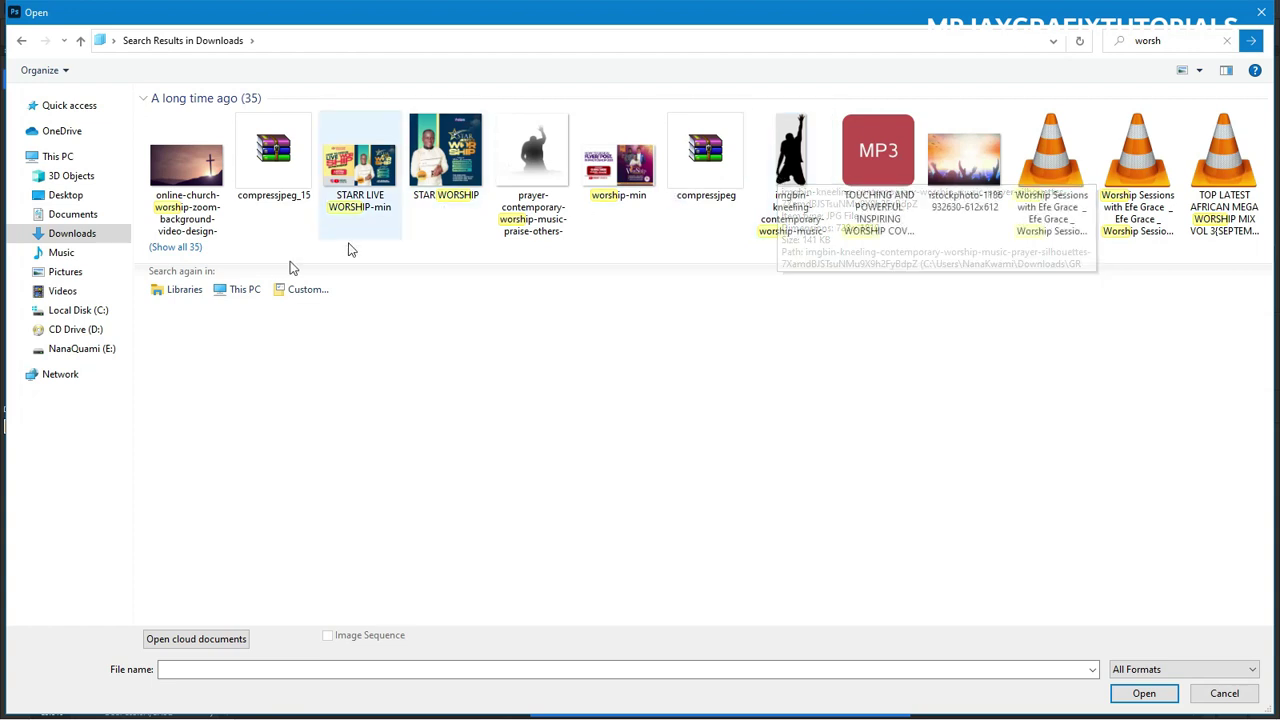
key(ctrl+a)
click(175, 246)
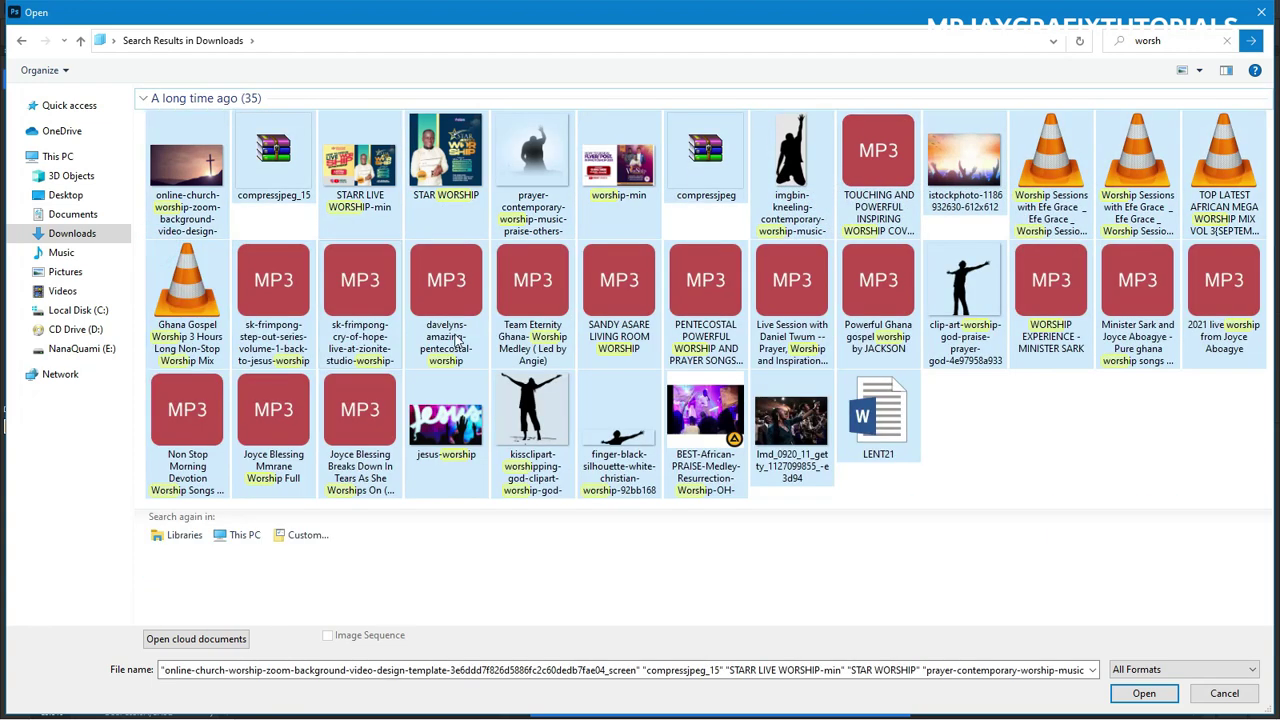
click(514, 541)
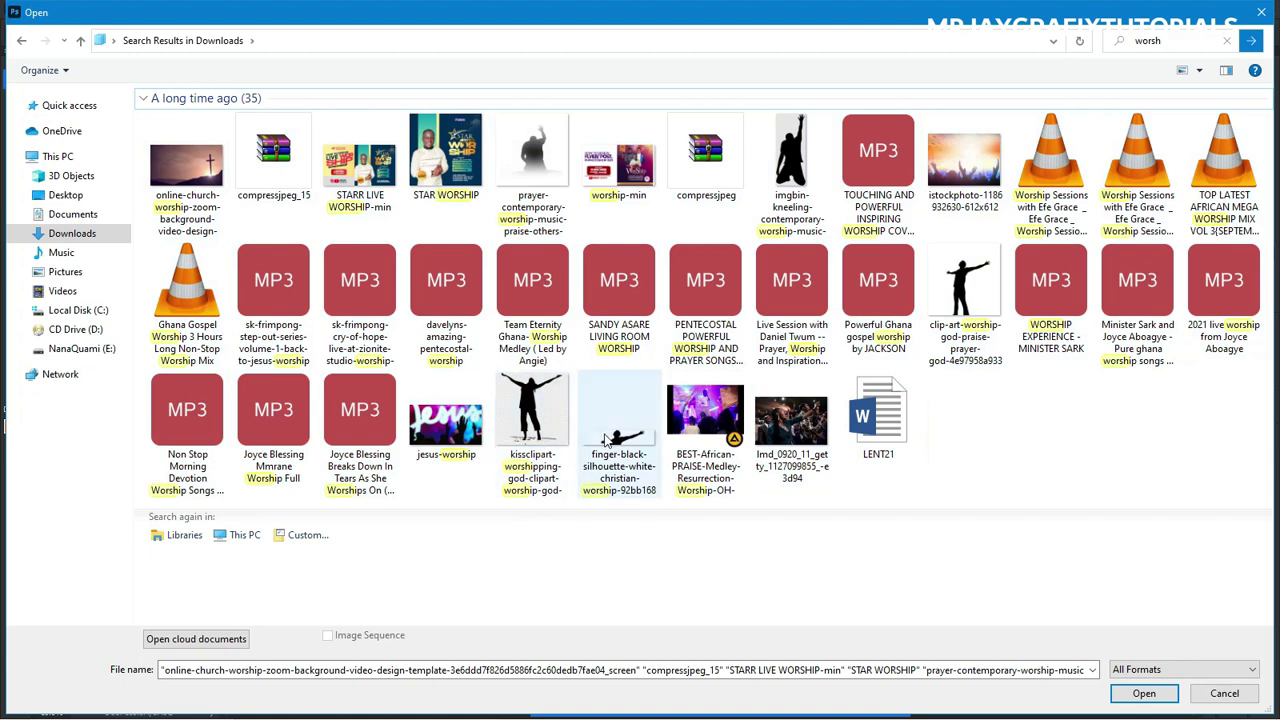
double_click(604, 440)
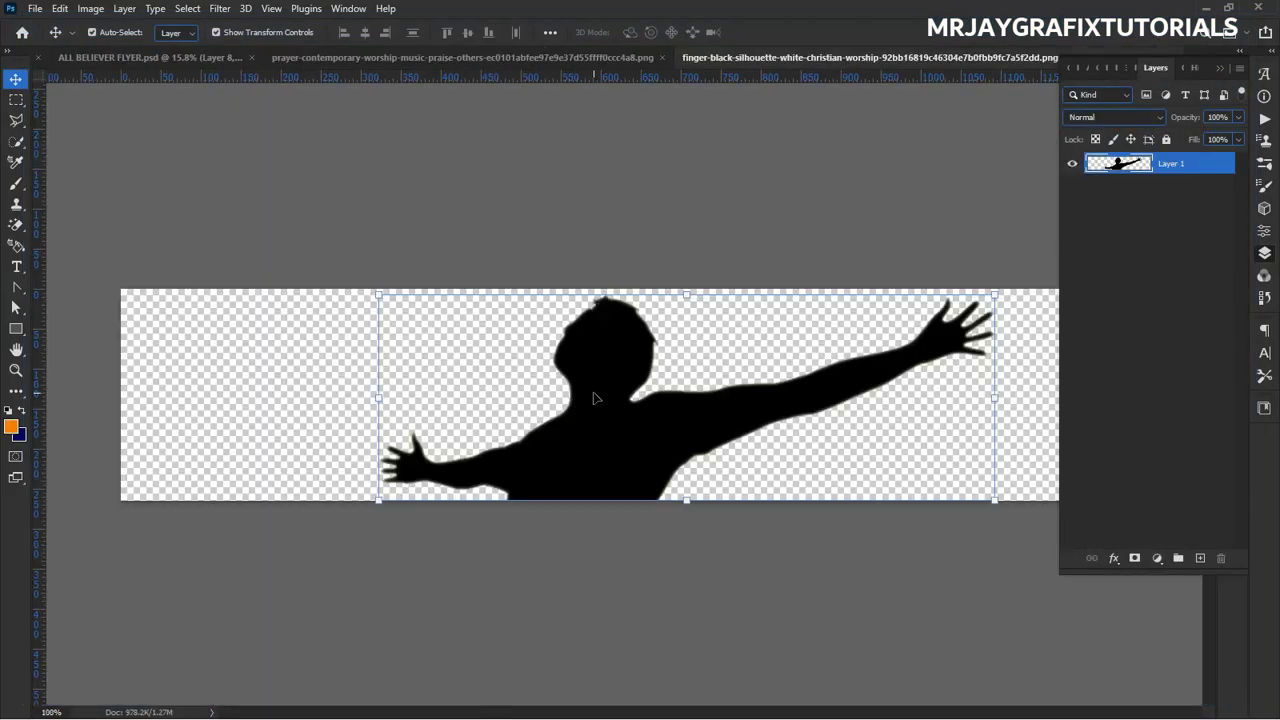
Copy the open-armed silhouette into ALL BELIEVER FLYER.psd and place it directly above the dot of the "i" in Worship.
drag(593, 398, 704, 312)
scroll(704, 312, up, 5)
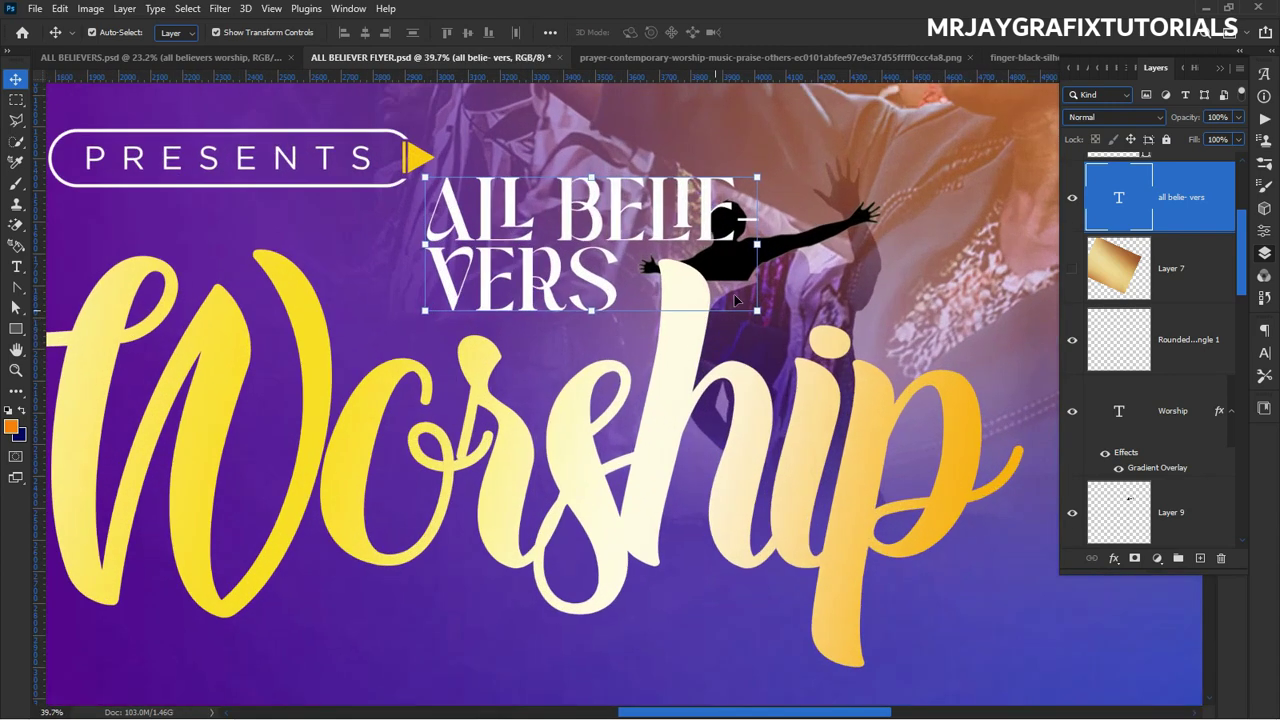
drag(784, 256, 882, 301)
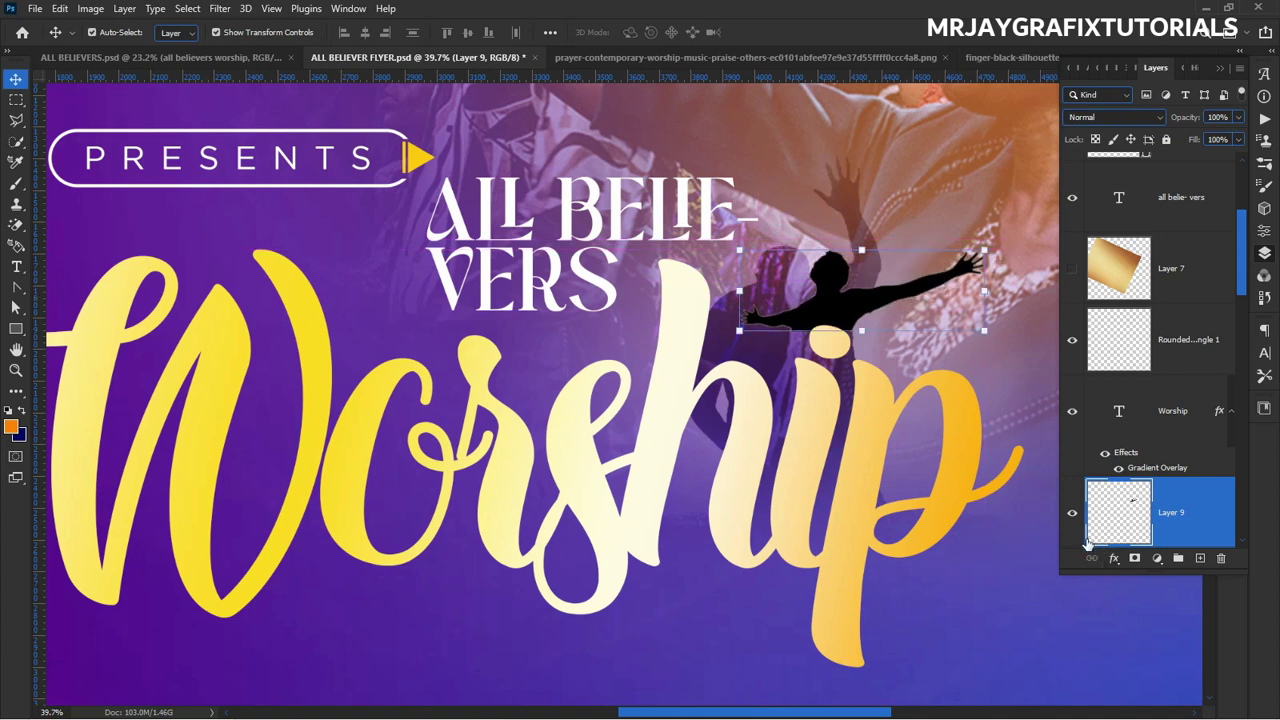
Copy the Worship title's Gradient Overlay layer style and paste it onto the open-armed silhouette layer.
click(756, 540)
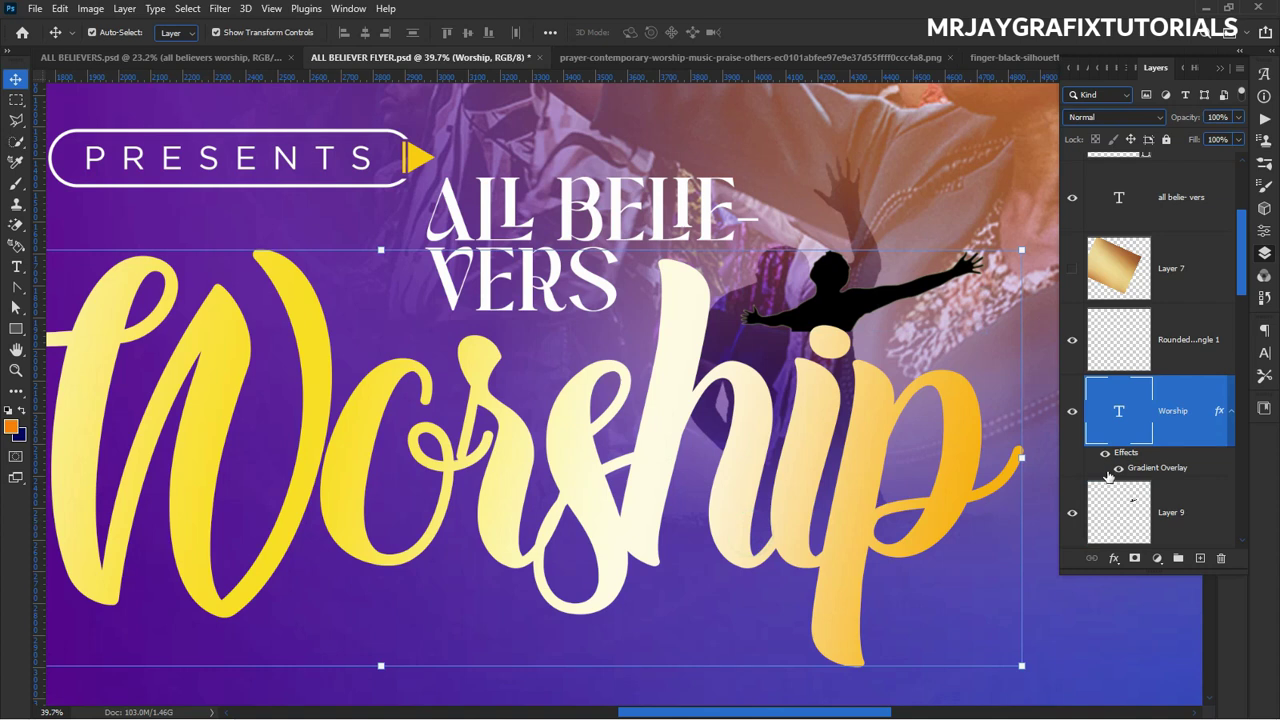
right_click(1155, 472)
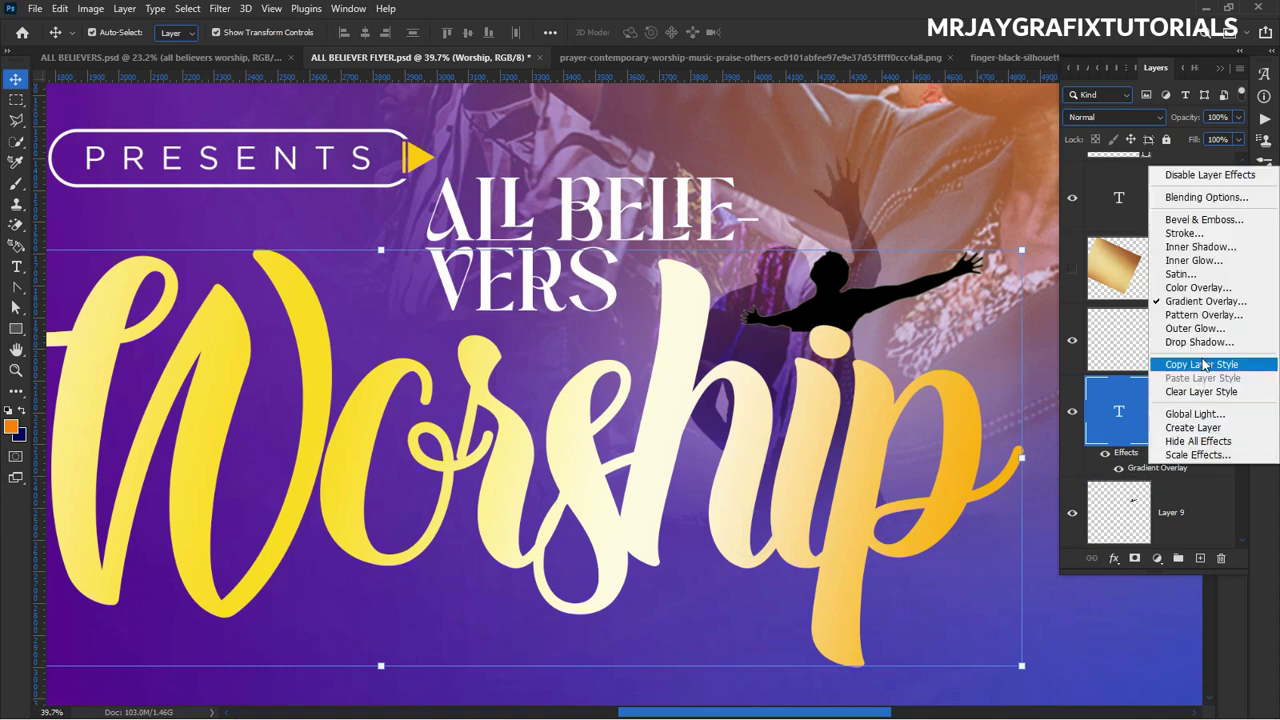
click(1201, 358)
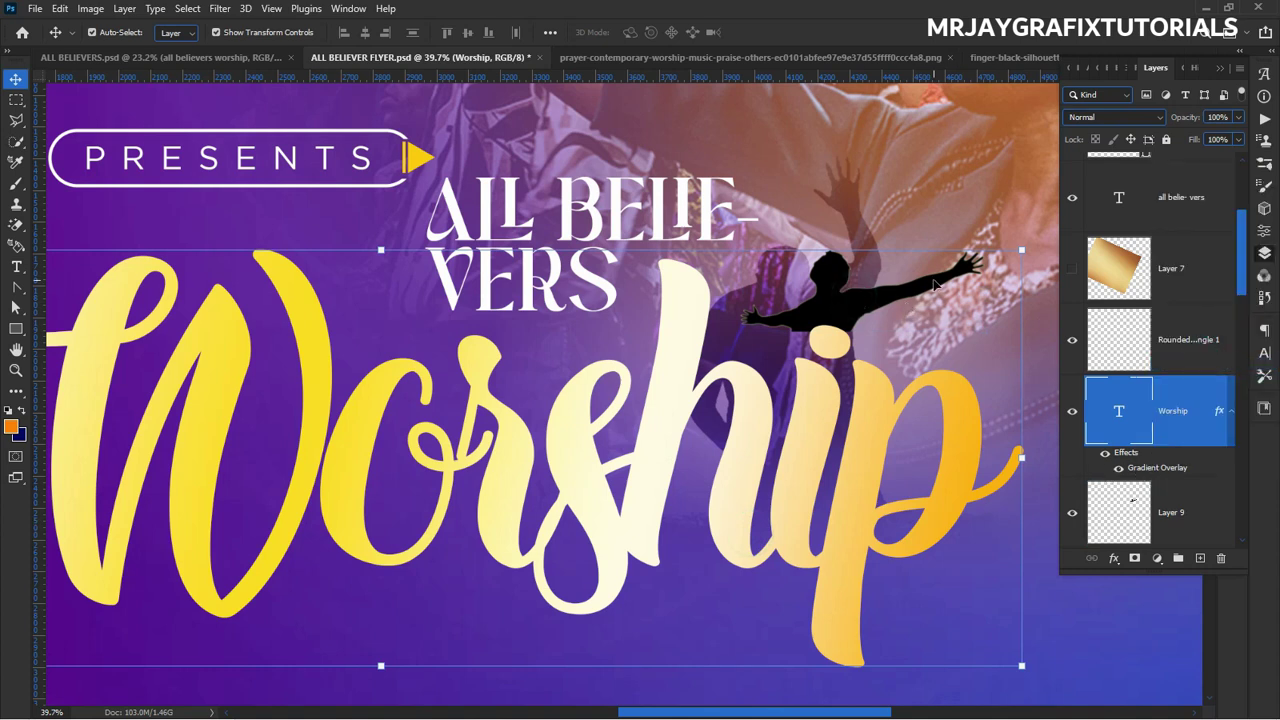
click(982, 229)
click(969, 264)
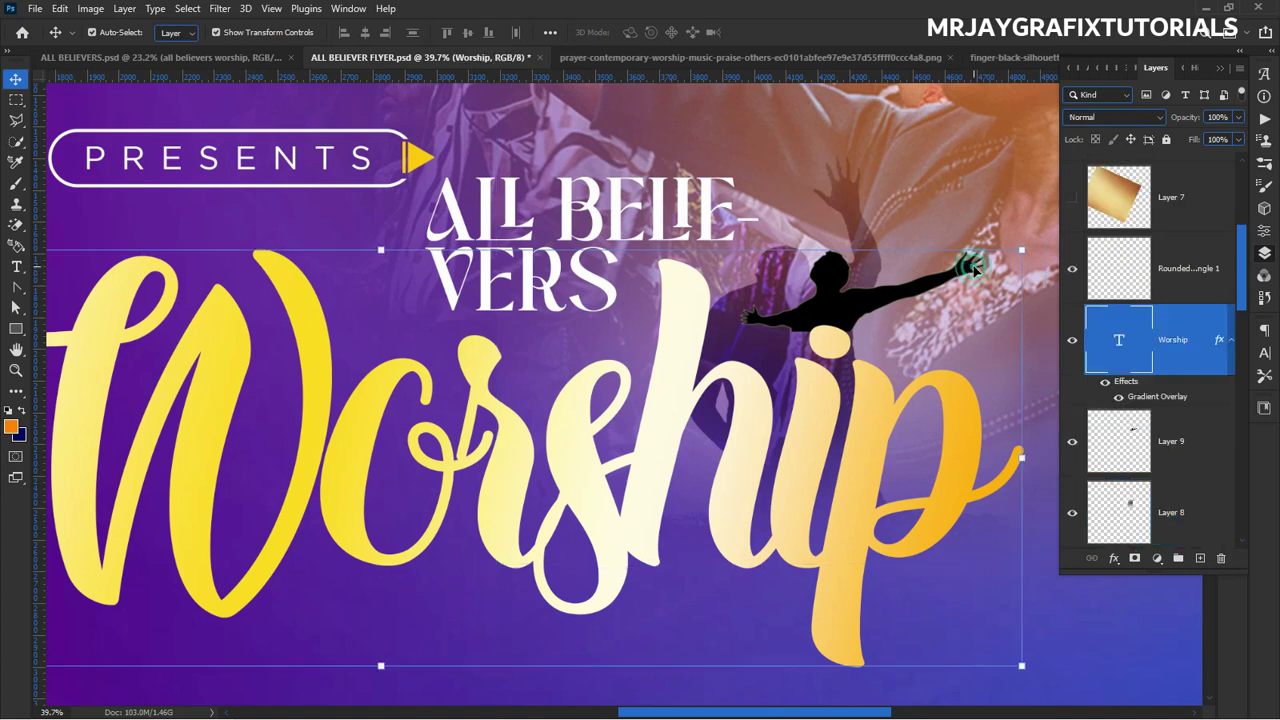
right_click(971, 265)
click(983, 289)
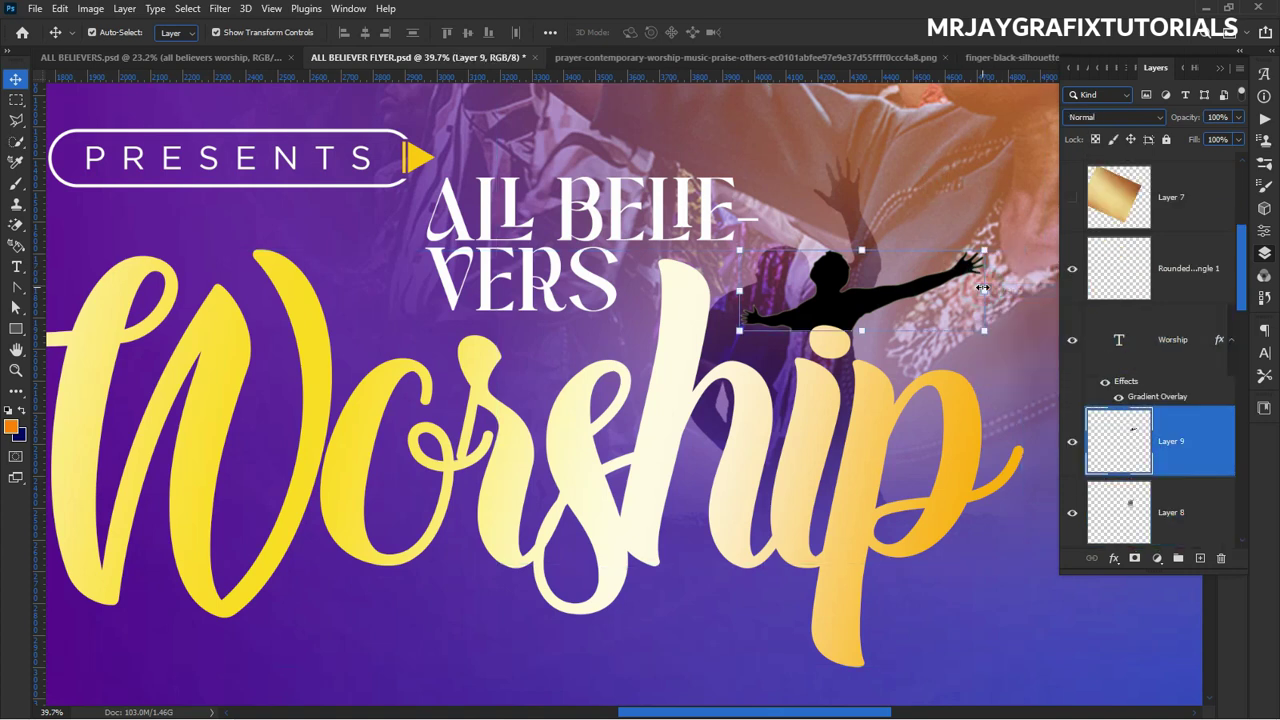
right_click(1195, 451)
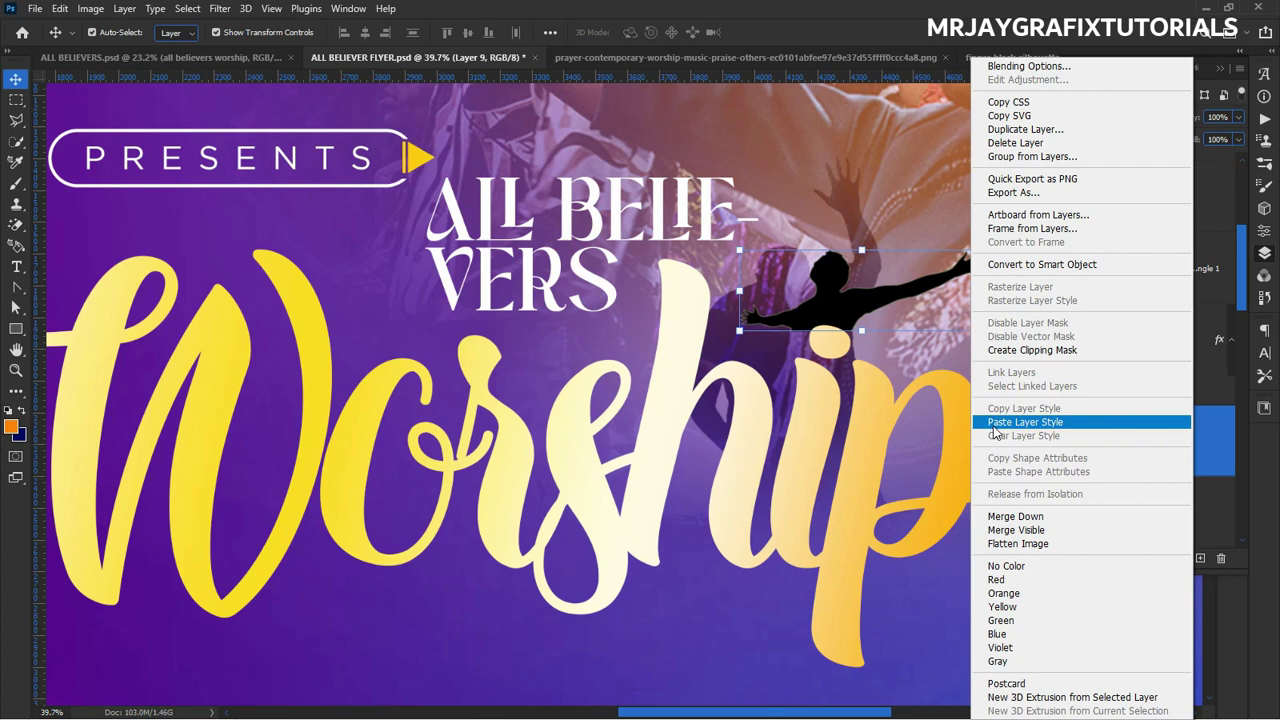
click(998, 427)
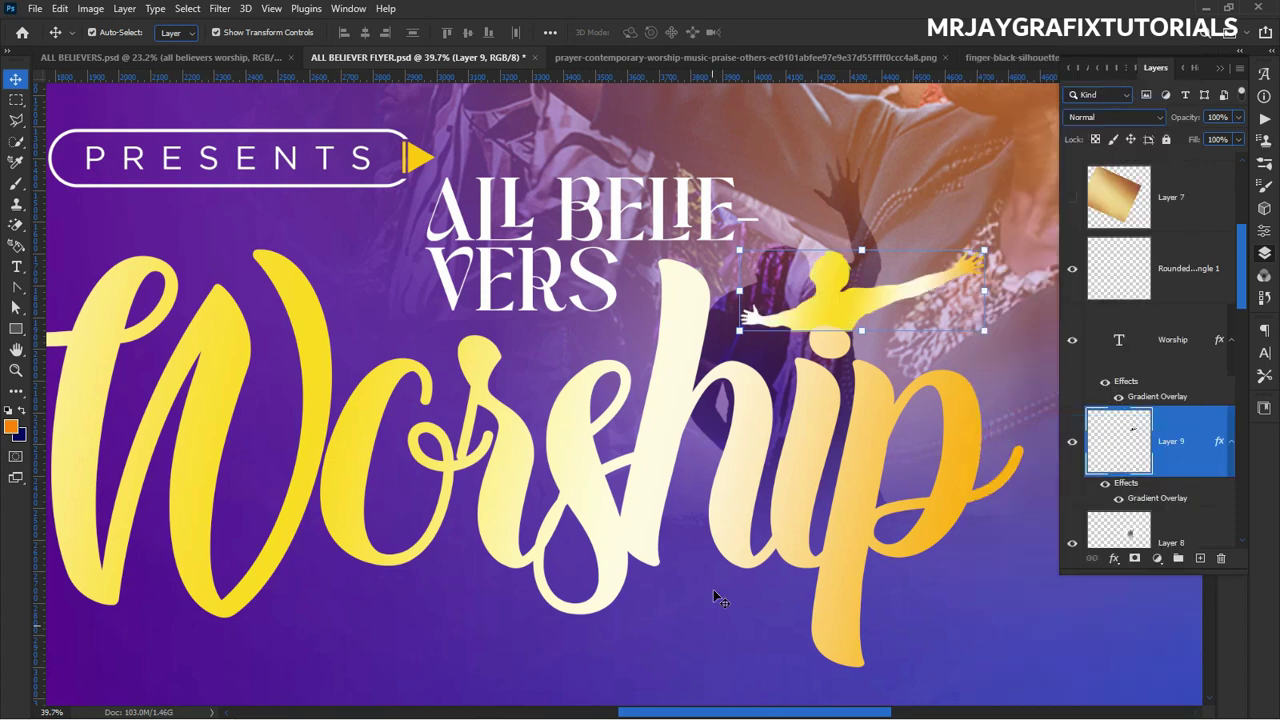
Hide Layer 8, the praying silhouette behind the Worship title.
drag(816, 307, 812, 311)
scroll(828, 414, down, 6)
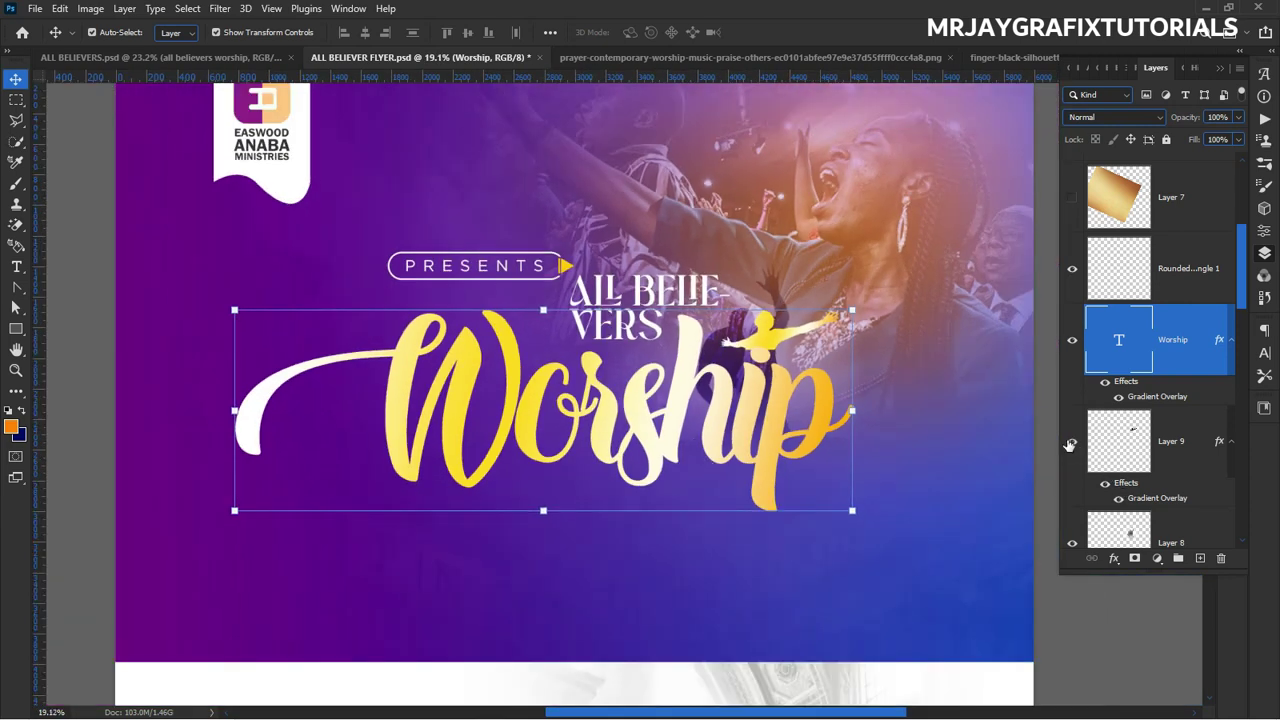
click(1072, 543)
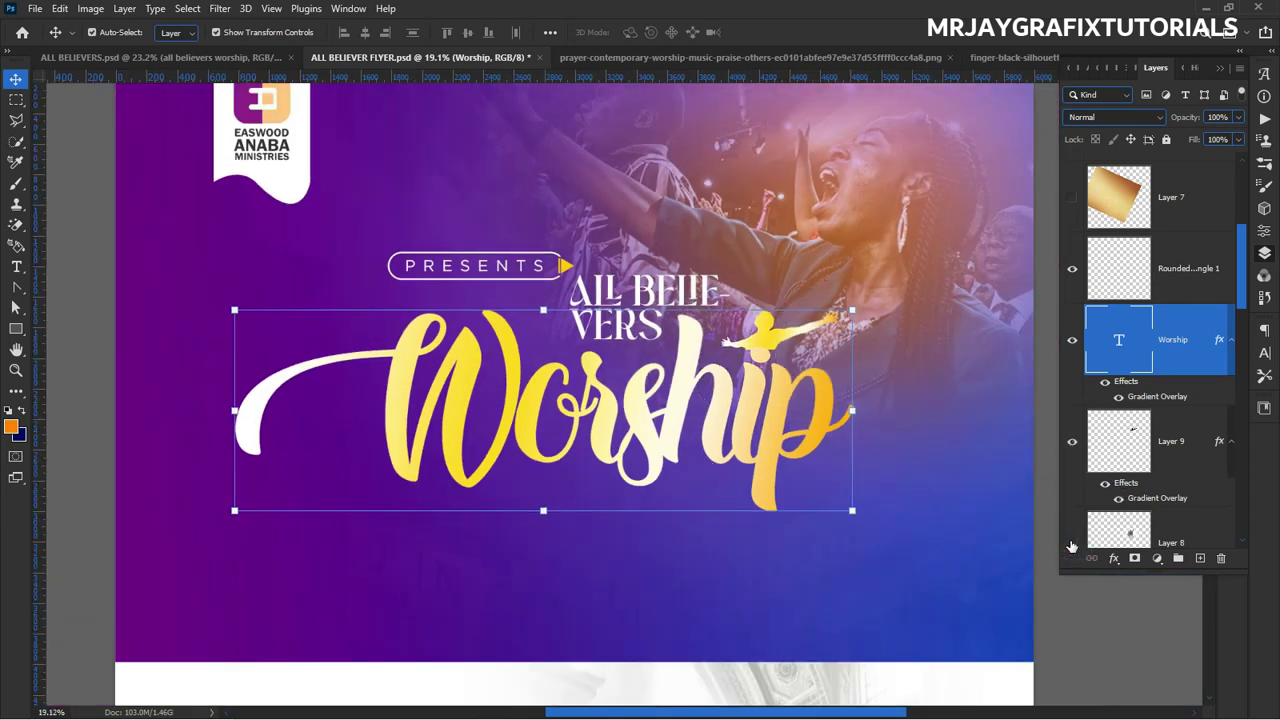
click(1090, 645)
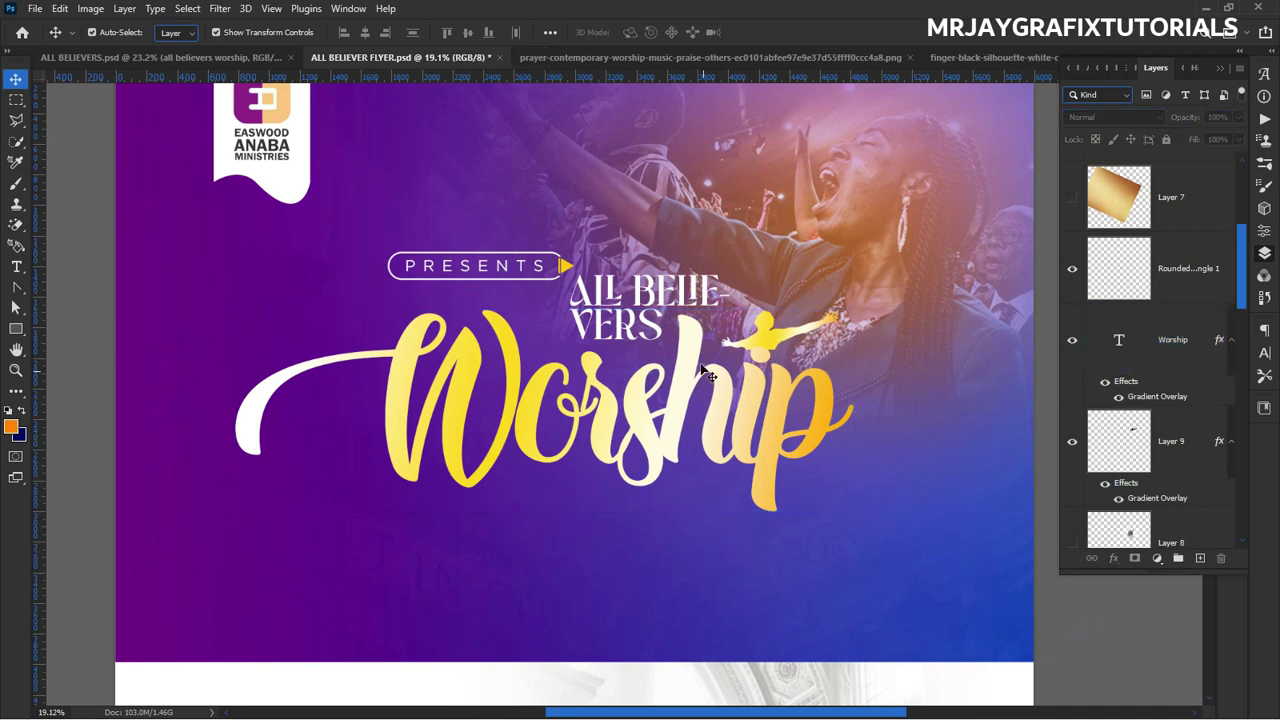
scroll(709, 362, down, 2)
scroll(709, 367, up, 2)
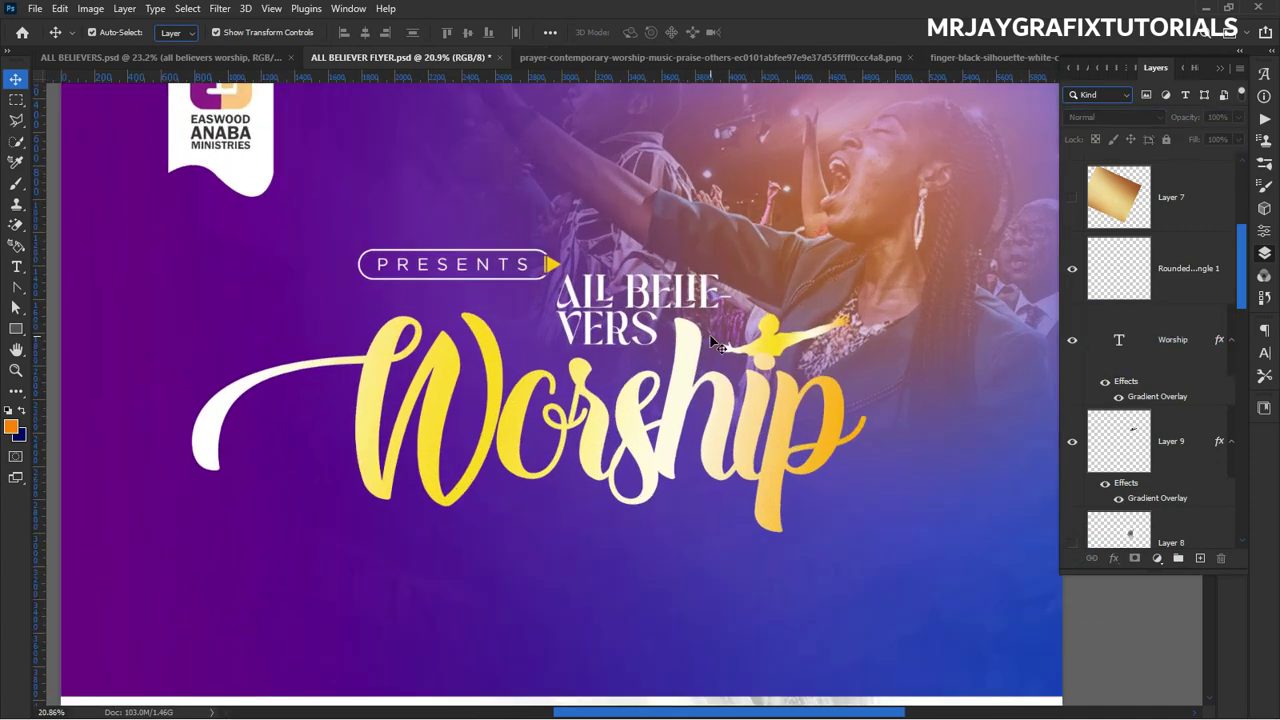
Nudge the gold open-armed silhouette slightly up and right above the dot of the "i" in Worship and deselect it.
right_click(766, 330)
click(795, 349)
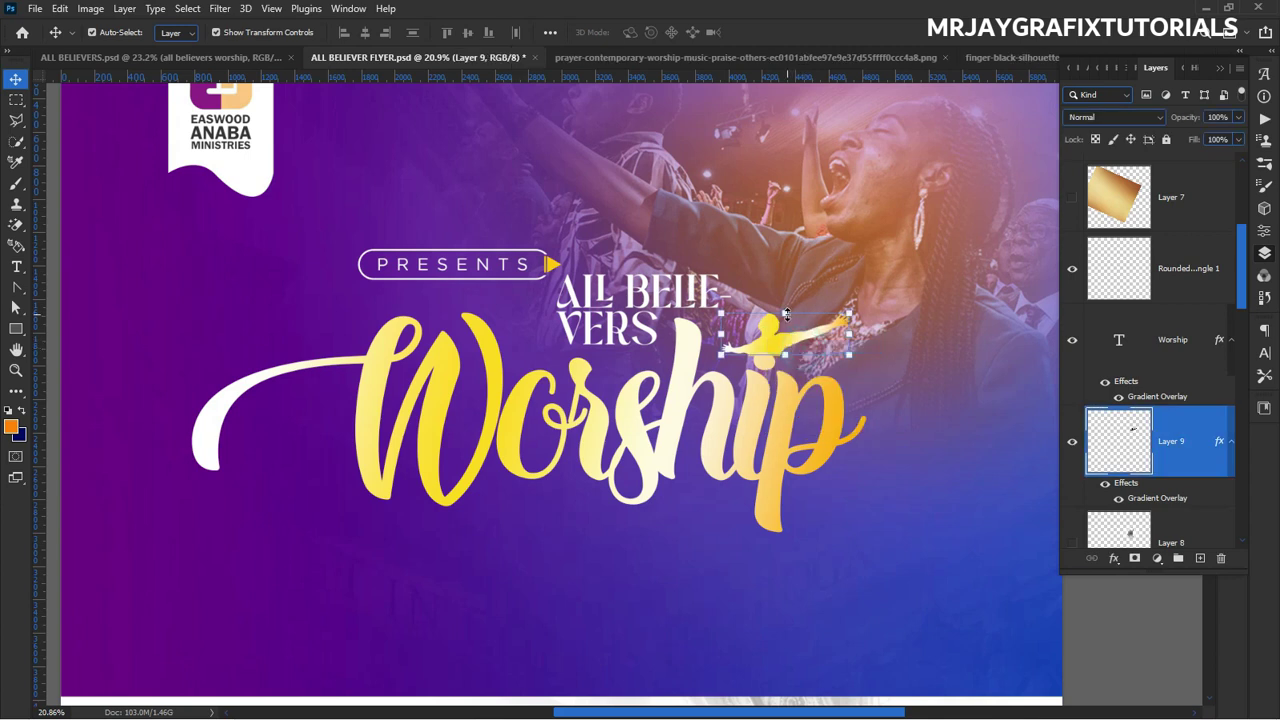
key(ctrl+t)
drag(766, 328, 765, 322)
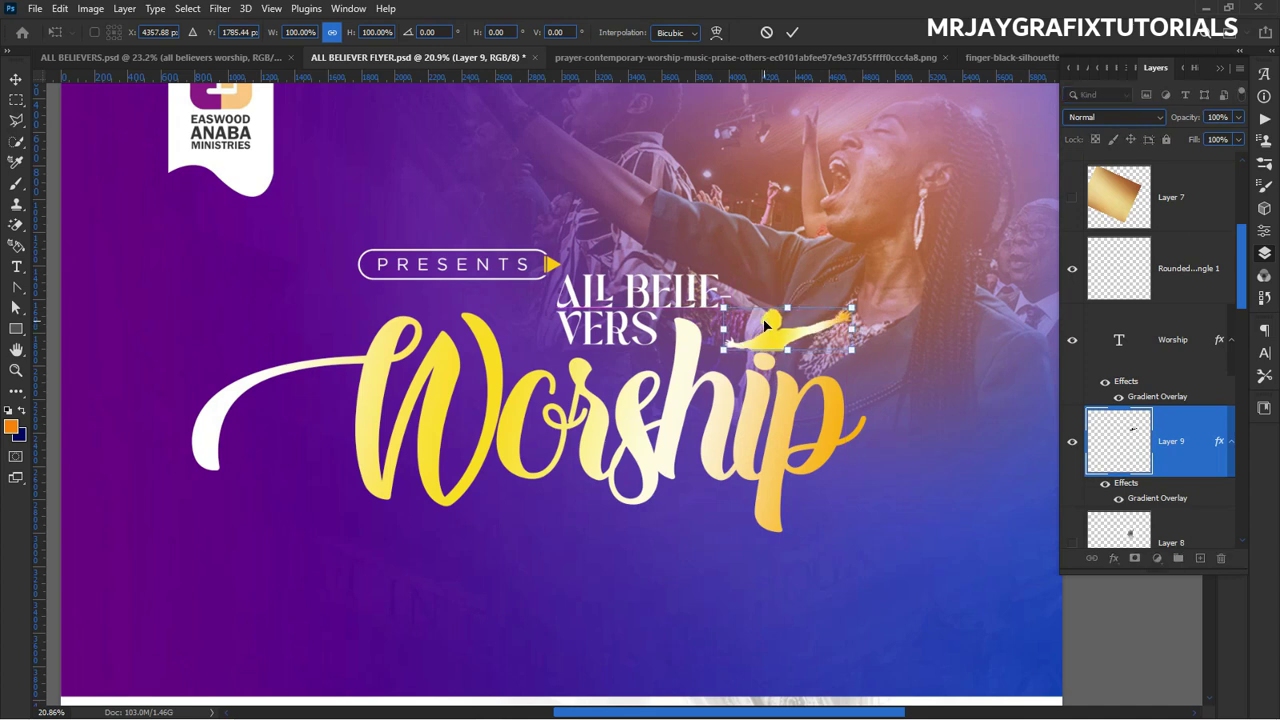
key(Return)
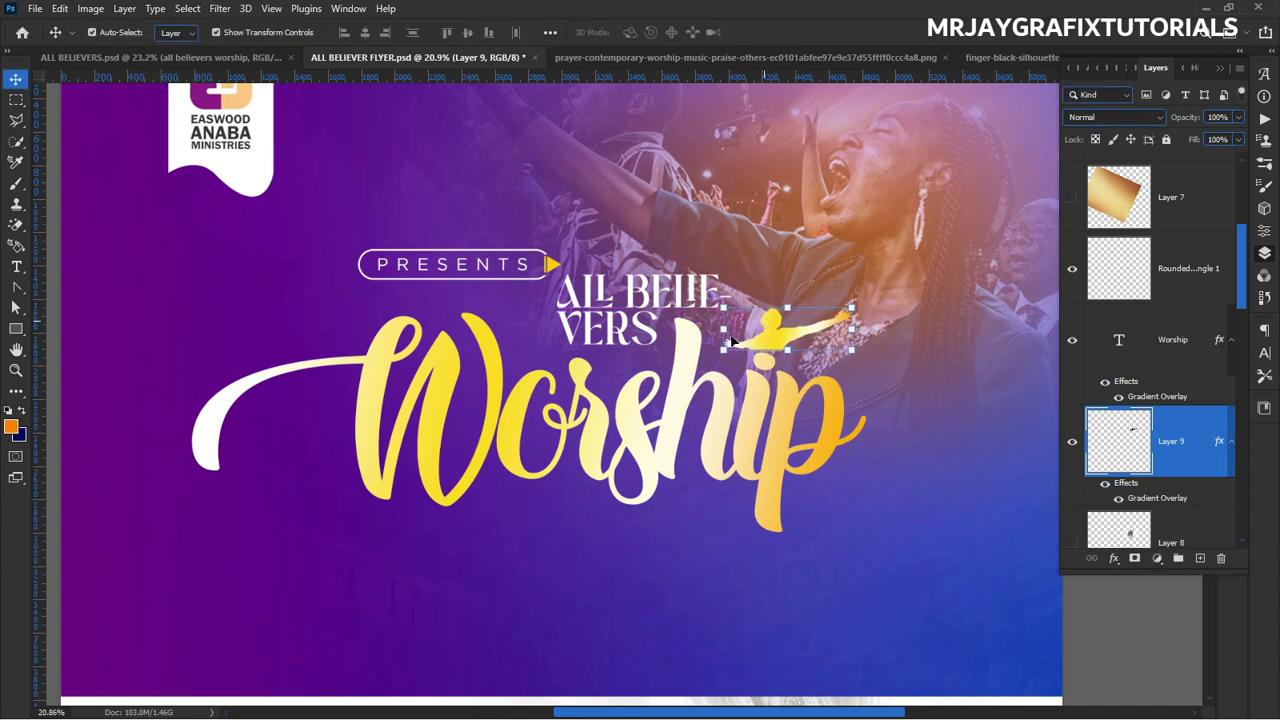
scroll(656, 338, down, 2)
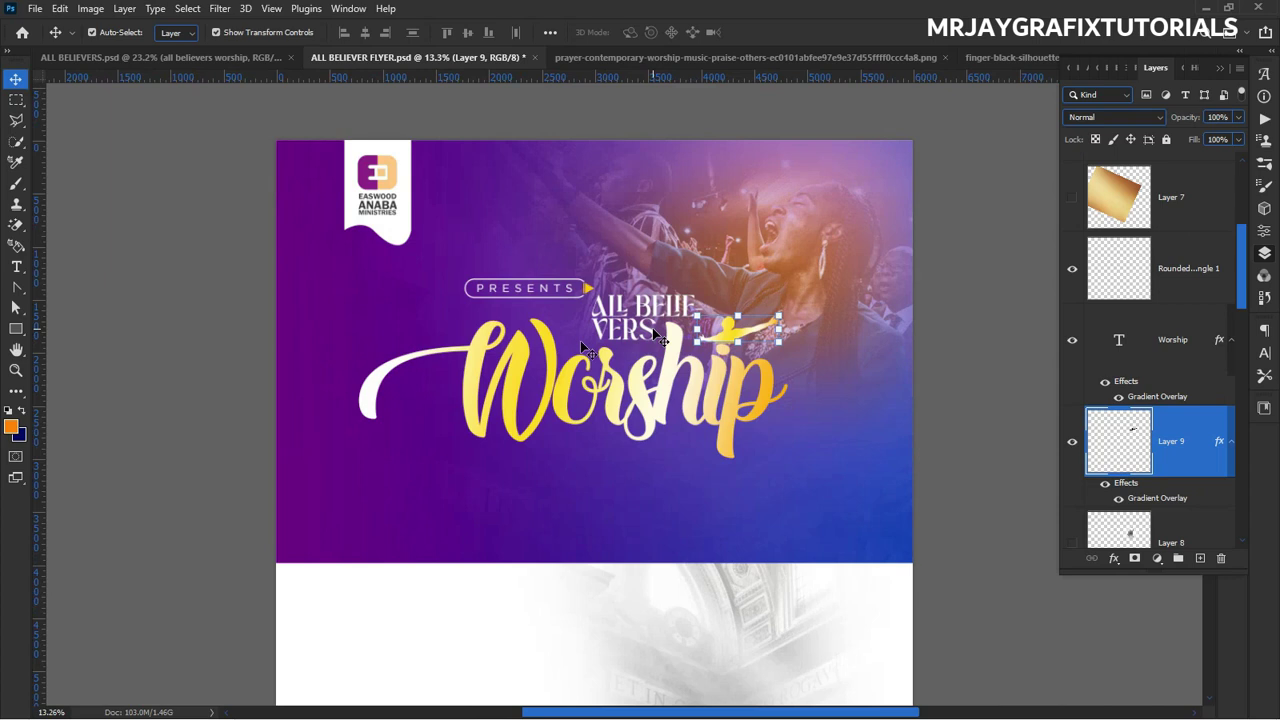
click(172, 285)
scroll(374, 334, down, 2)
scroll(463, 363, up, 1)
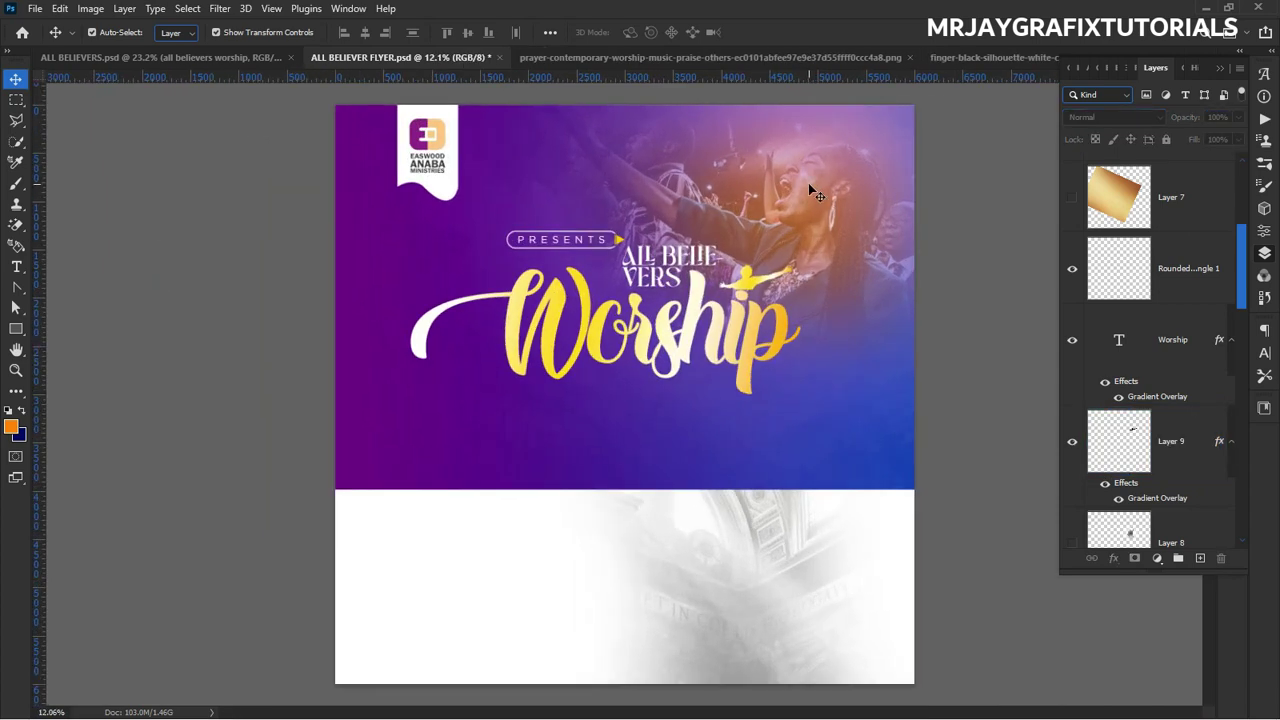
Close the raised-hand prayer silhouette PNG and the open-armed silhouette PNG documents.
click(804, 60)
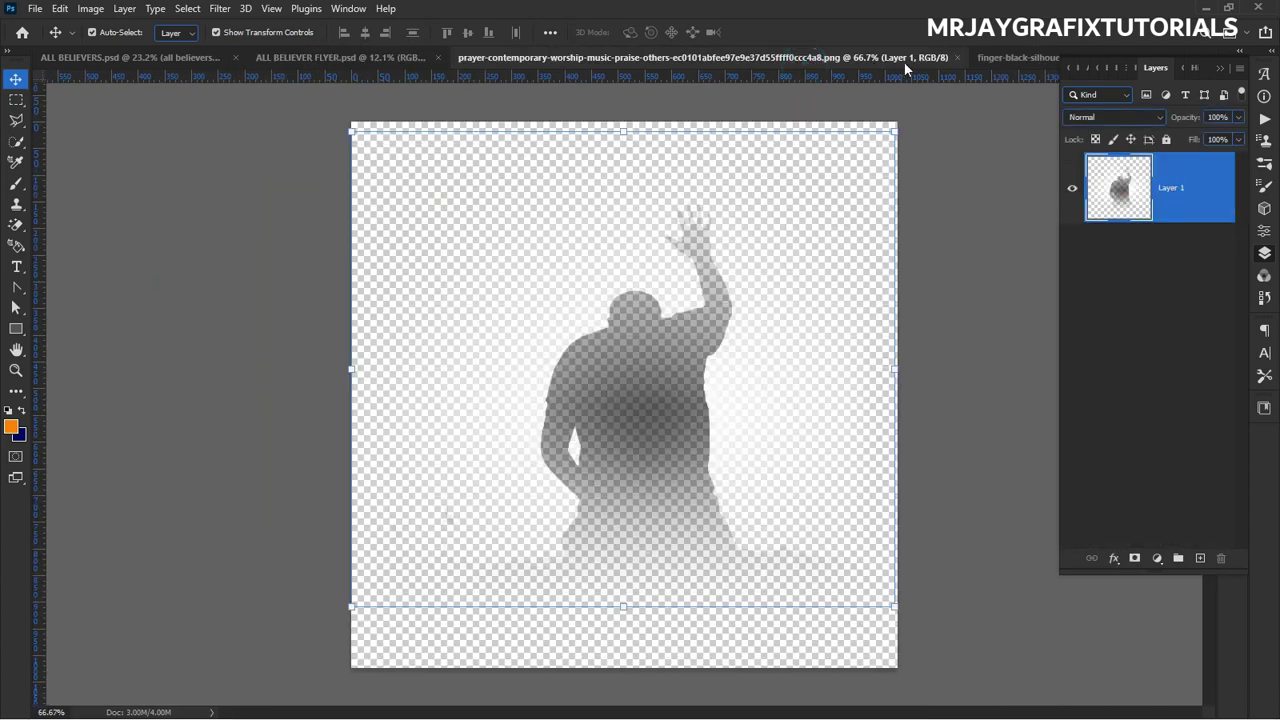
click(959, 57)
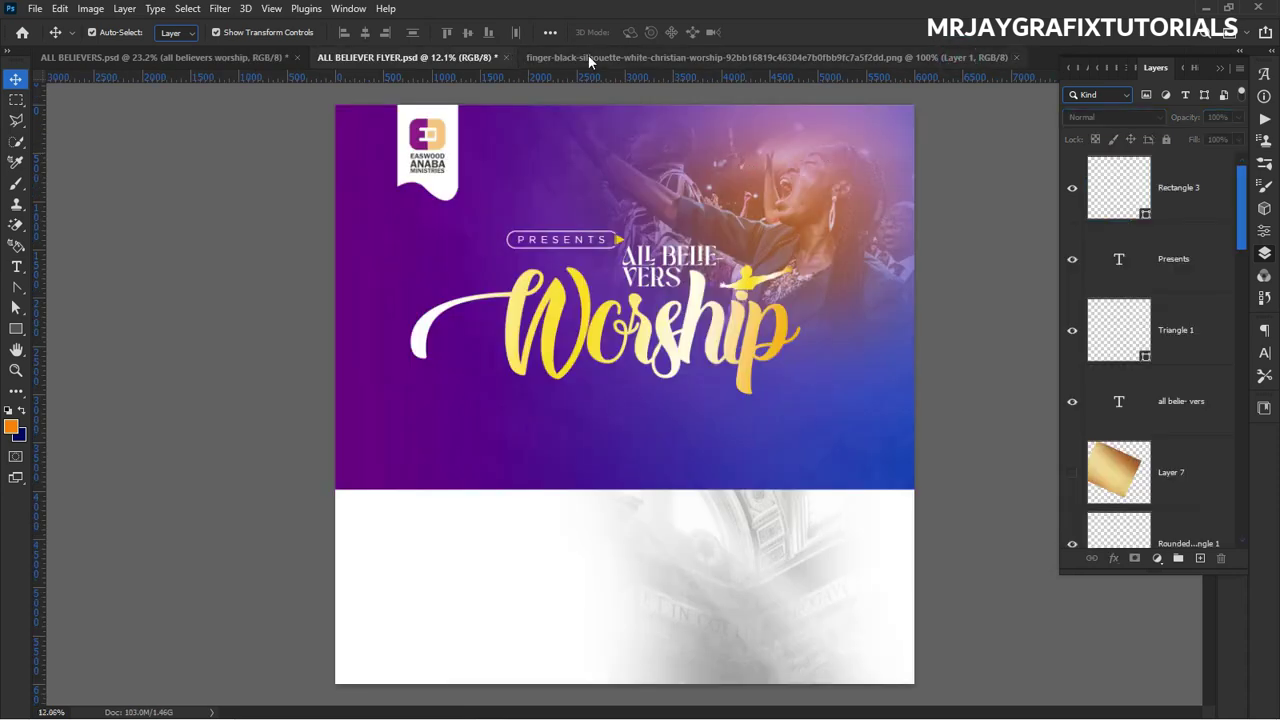
click(588, 57)
click(1013, 57)
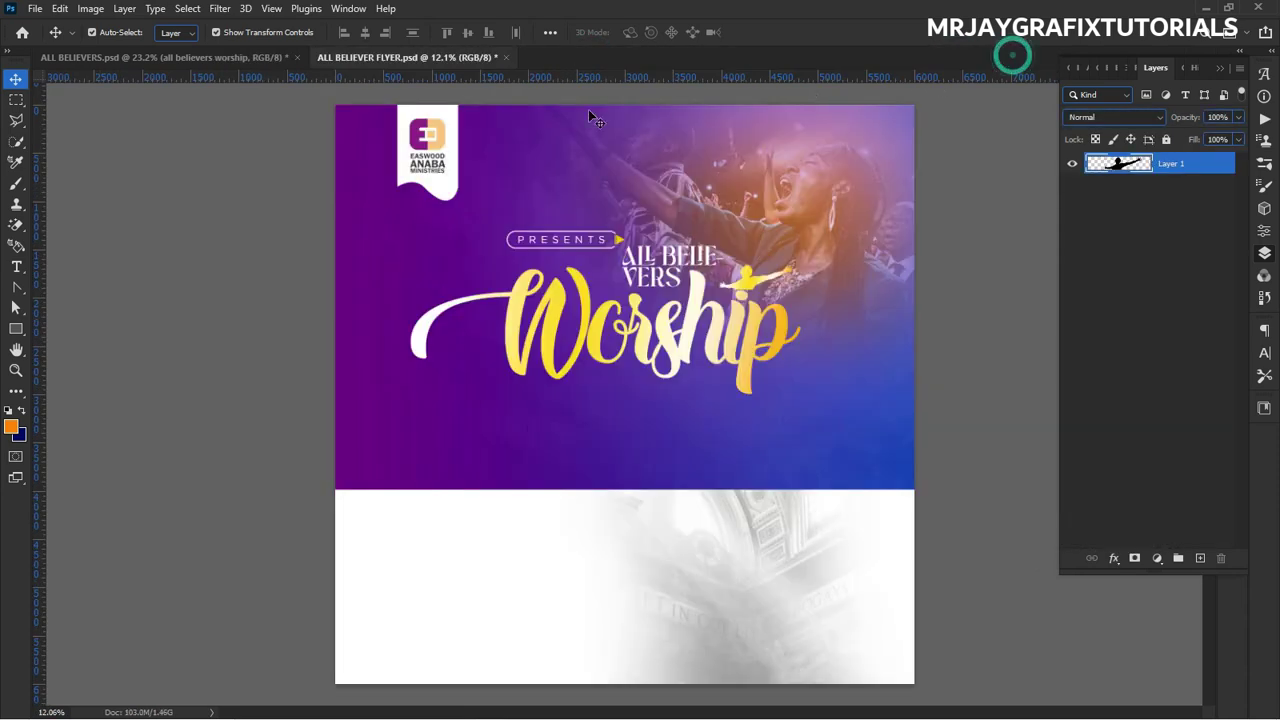
Copy the "Let us go into the house of the Lord" text from ALL BELIEVERS.psd into ALL BELIEVER FLYER.psd, placing it below the Worship title.
click(244, 59)
click(167, 219)
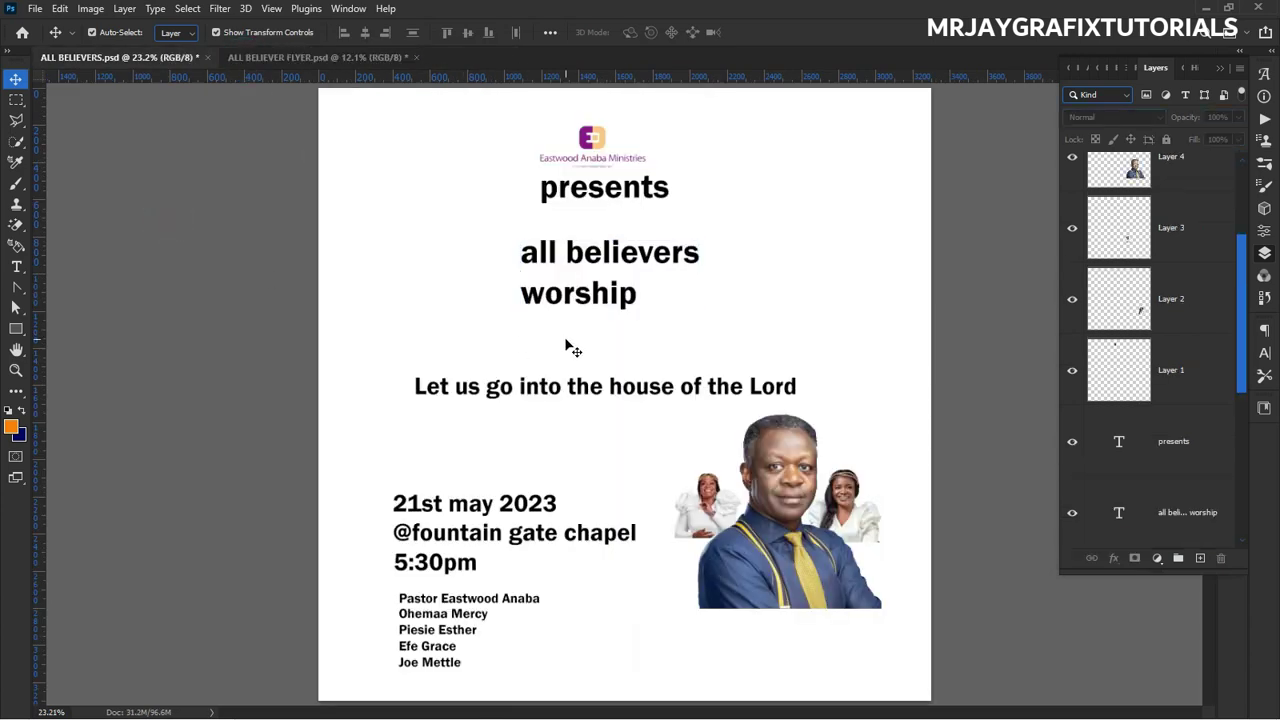
click(299, 59)
scroll(509, 356, up, 2)
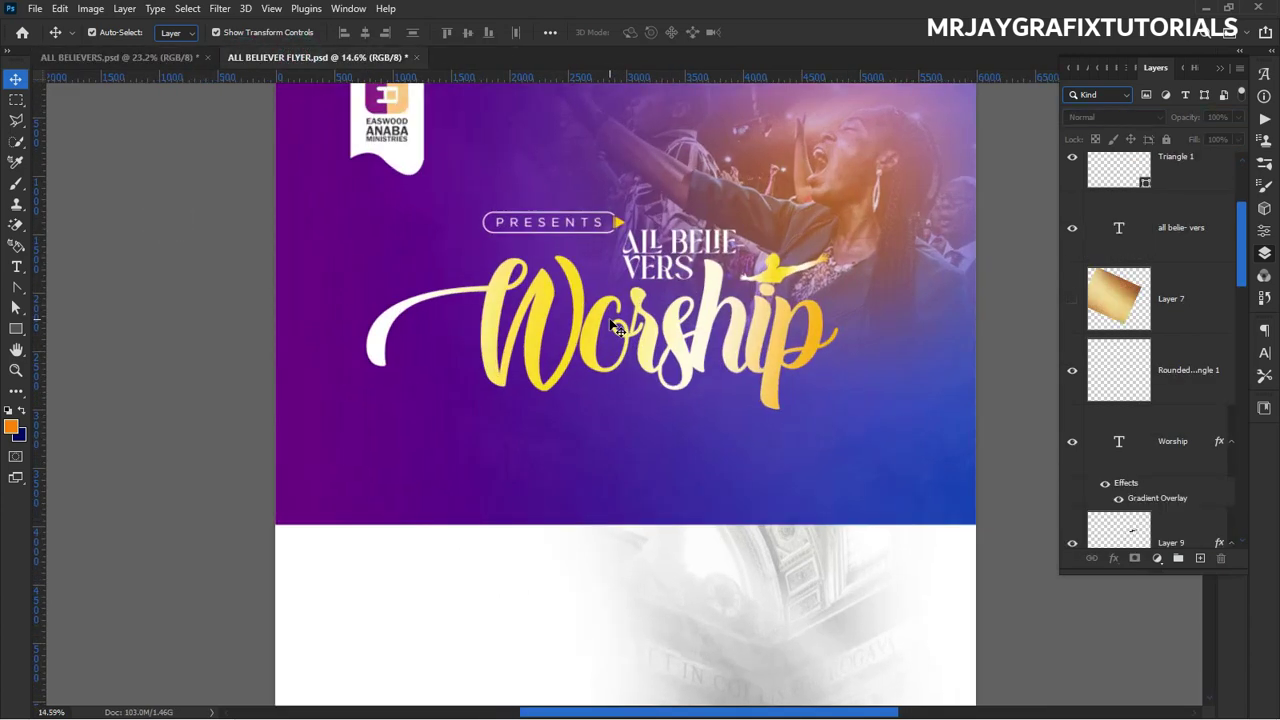
click(154, 58)
click(584, 387)
drag(588, 390, 665, 460)
scroll(617, 467, up, 2)
scroll(617, 467, down, 2)
drag(617, 467, 523, 503)
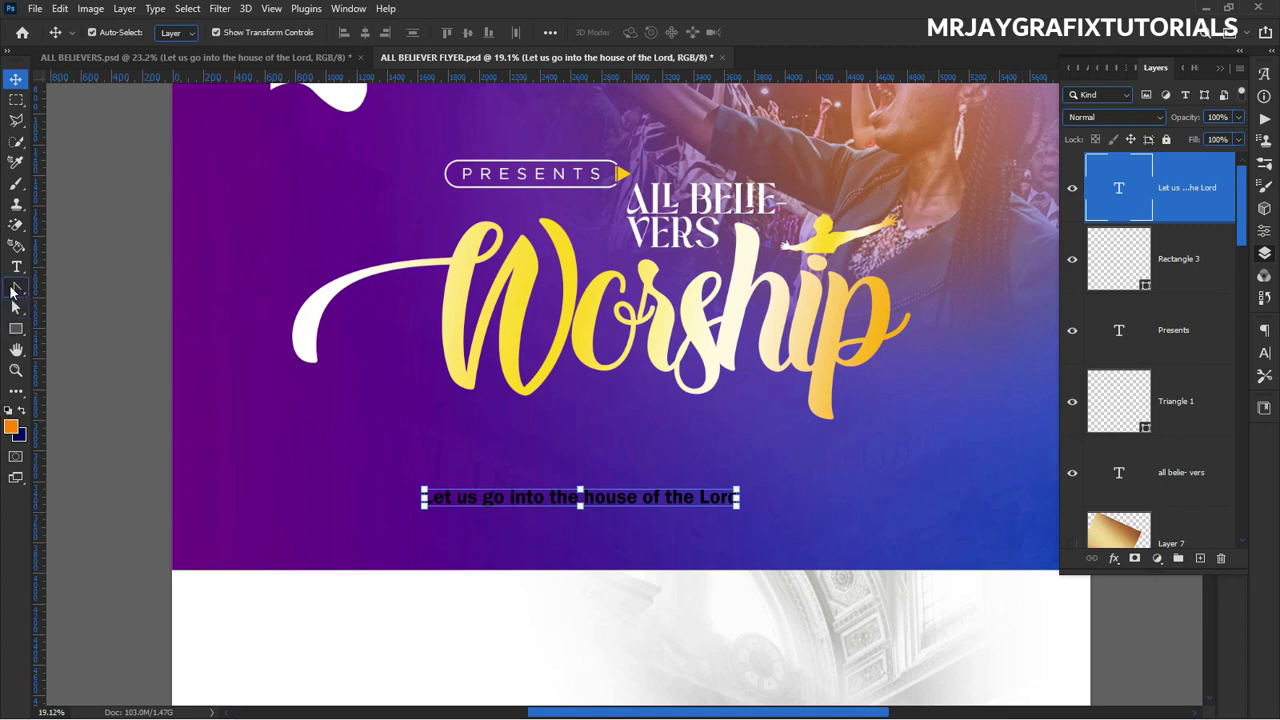
Add a "Theme" text beside the end of the "Let us go into the house of the Lord" line and enlarge it to 107.75 pt.
click(16, 266)
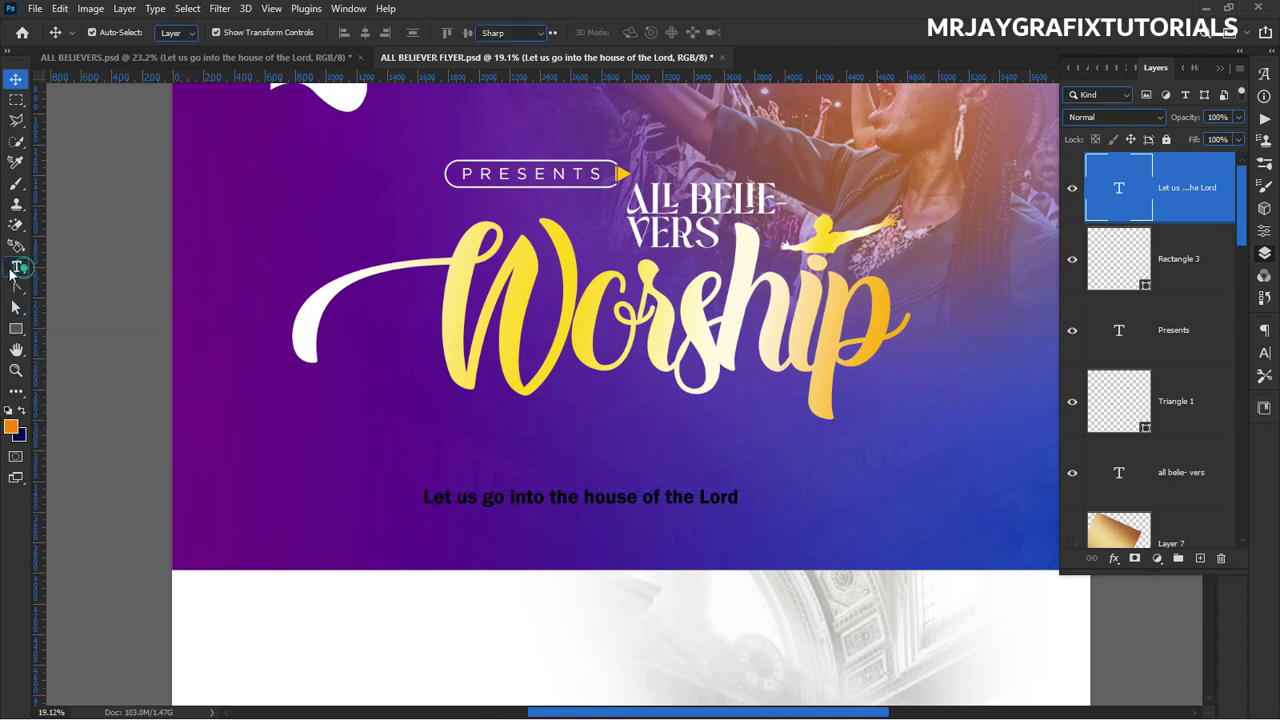
click(531, 443)
click(763, 35)
click(866, 522)
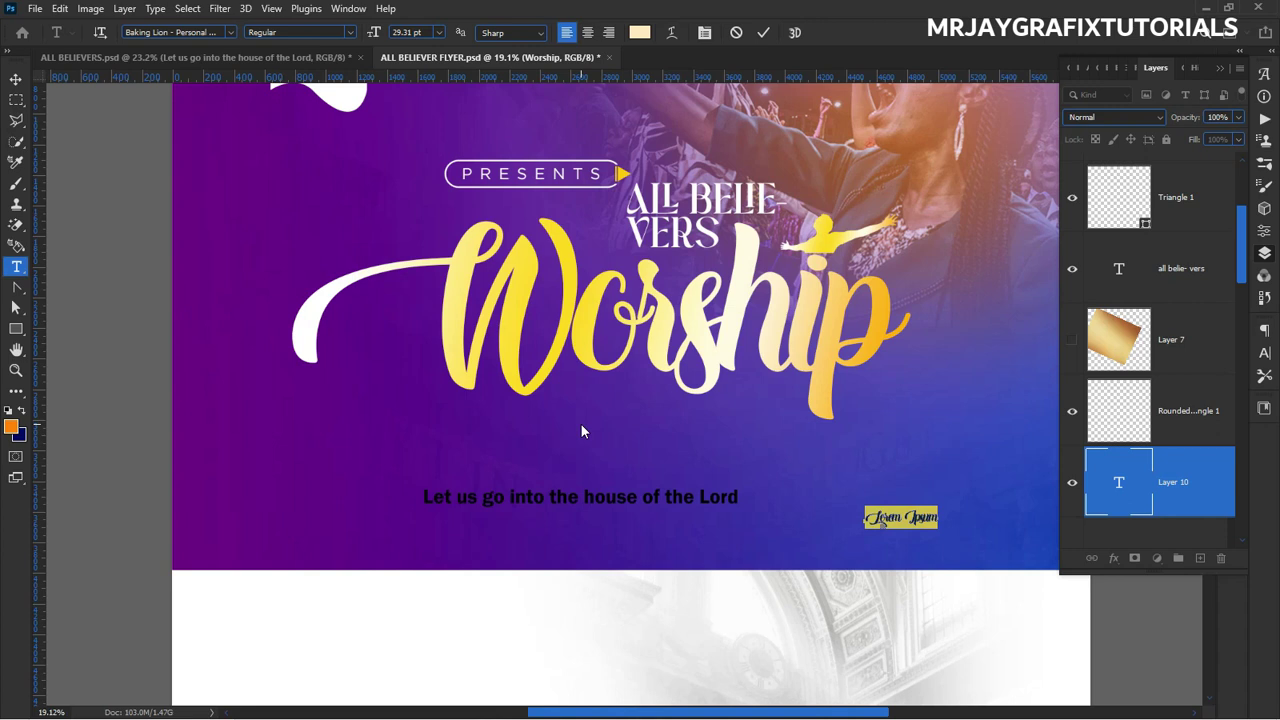
text(Church)
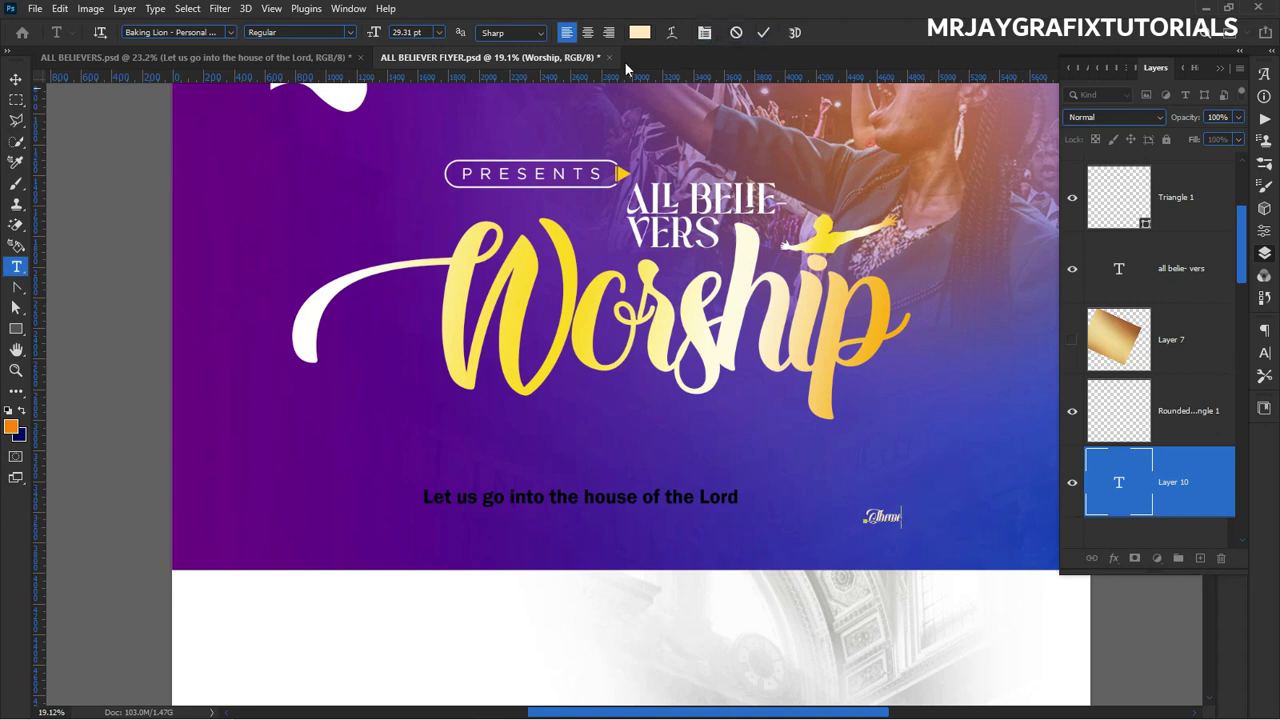
click(763, 32)
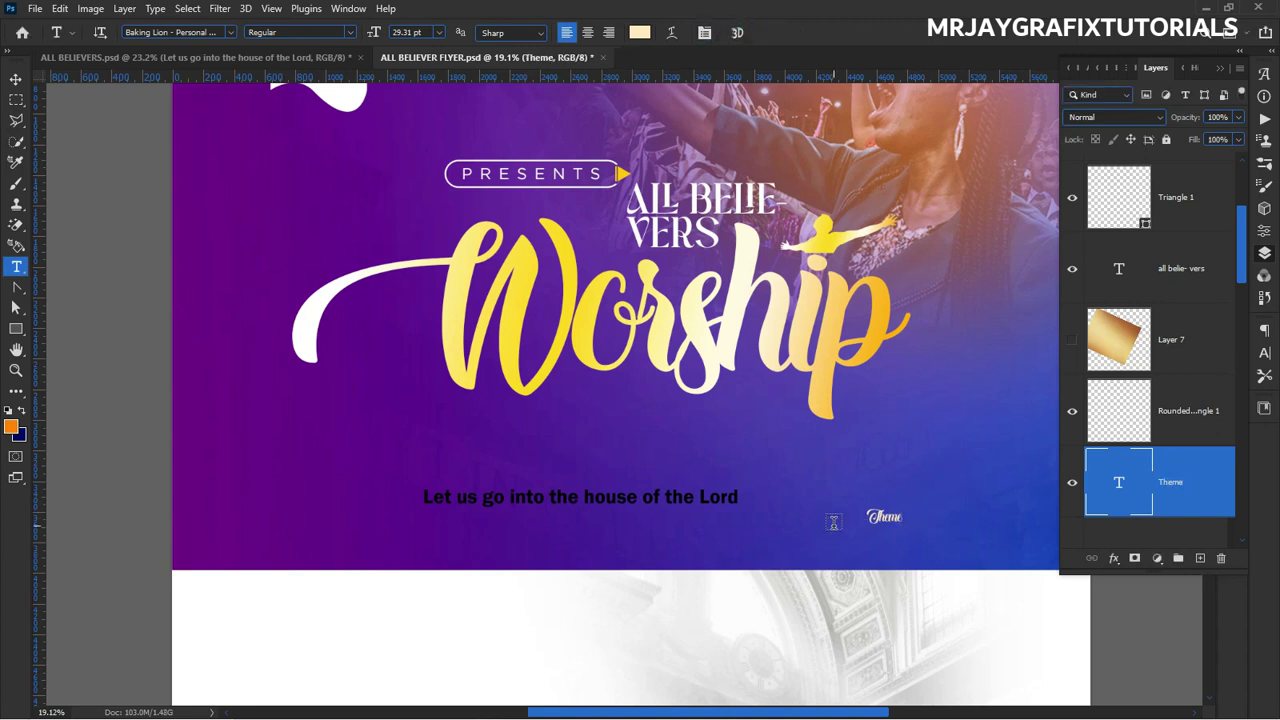
key(v)
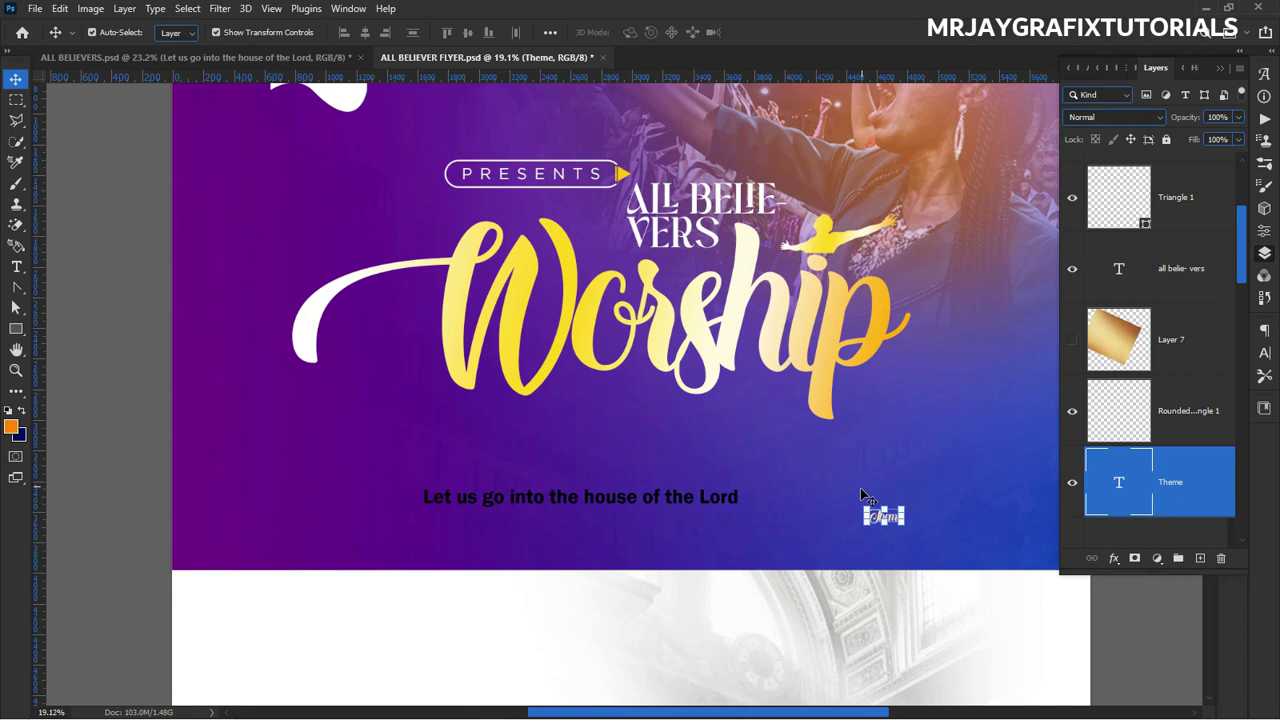
drag(857, 503, 757, 450)
key(Return)
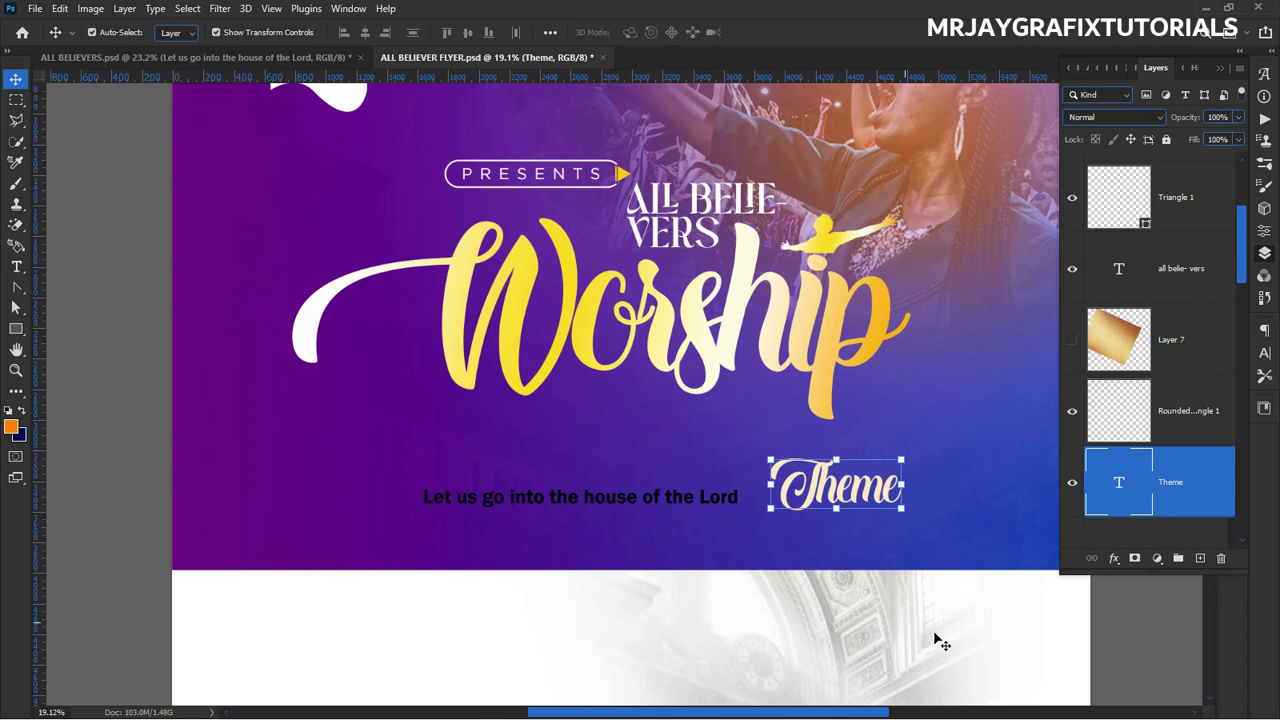
Change the font of the "Theme" text to Silently FREE Regular.
double_click(813, 485)
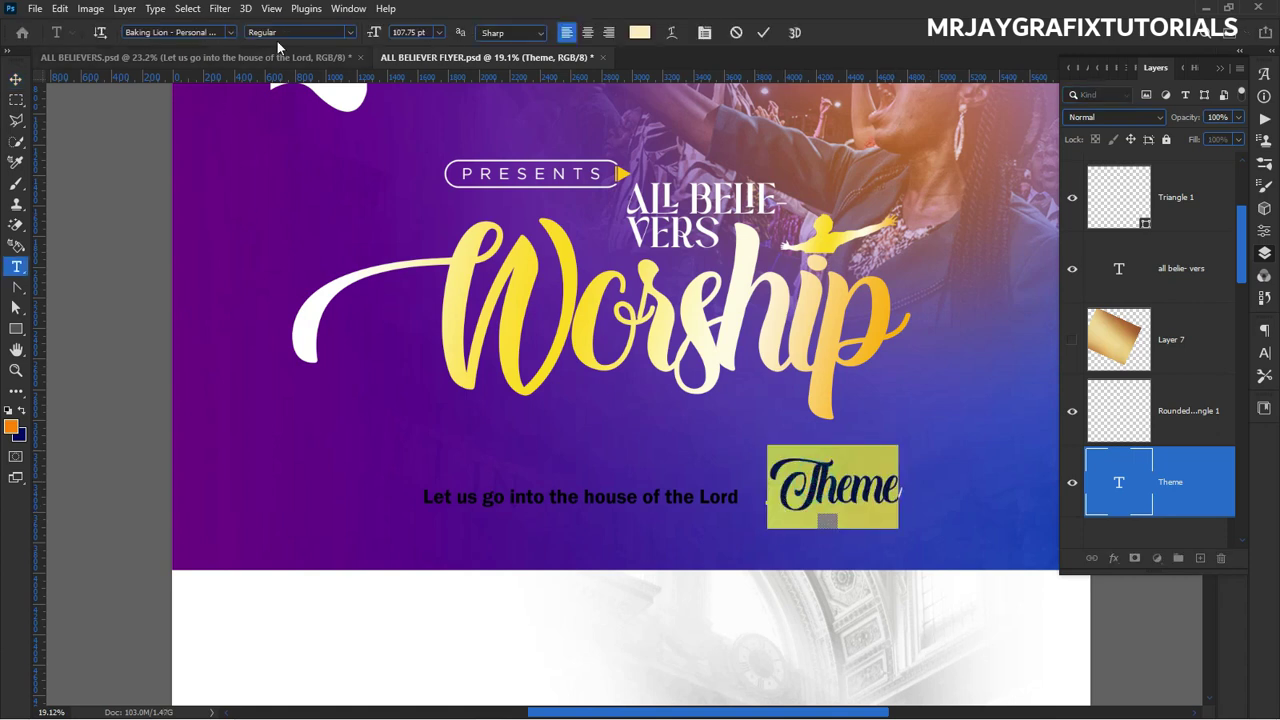
click(230, 33)
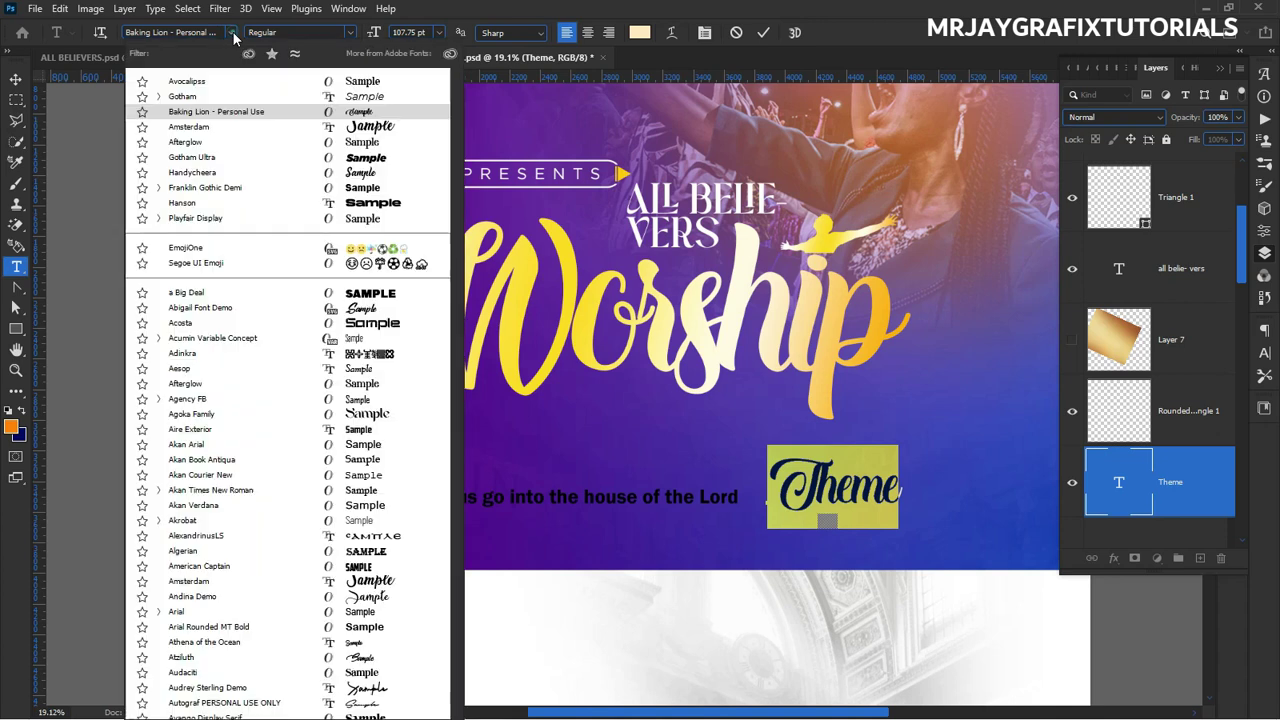
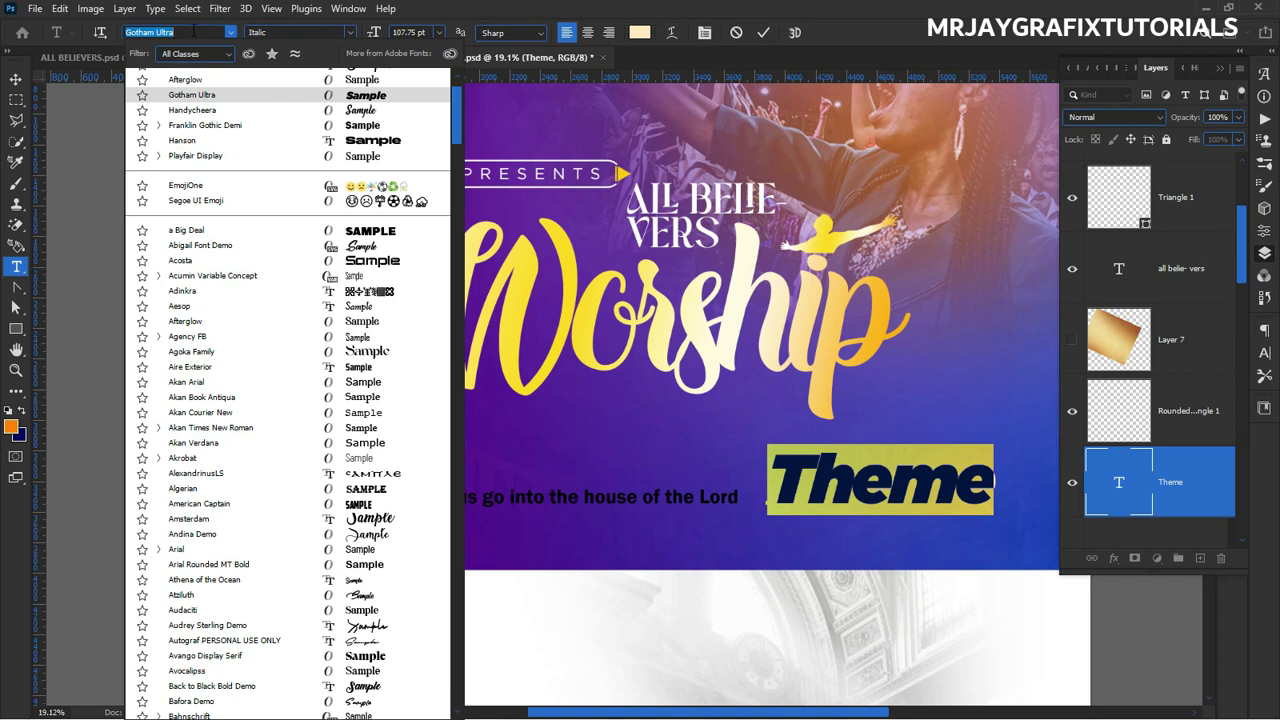
text(sil)
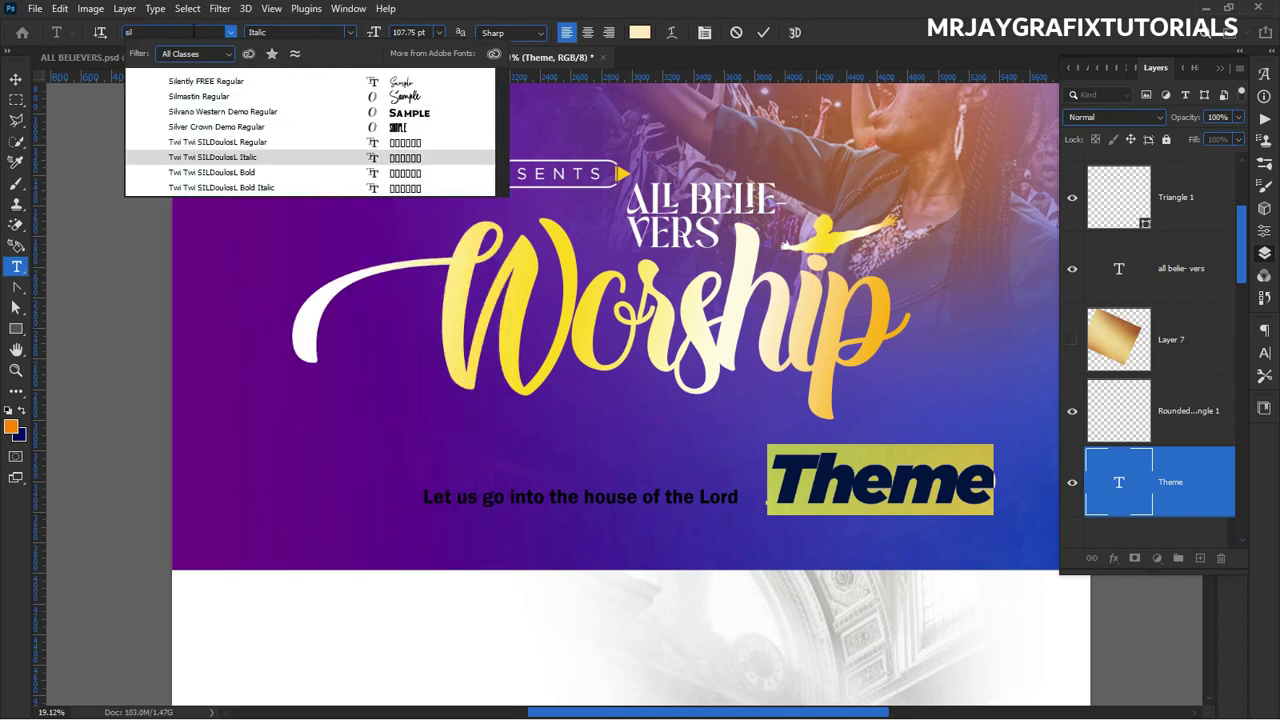
click(345, 82)
key(ctrl+Return)
key(v)
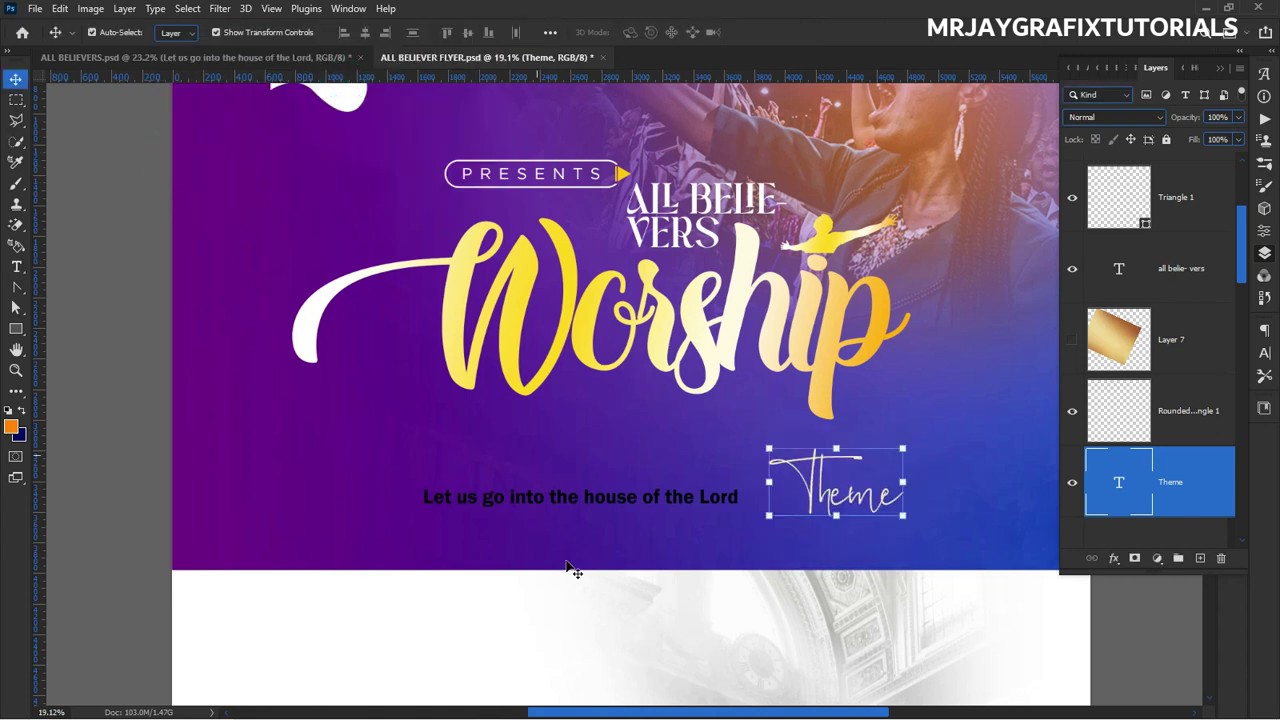
Scale the "Theme" text to about 65.77% and center it between the Worship title and the "Let us go" line.
drag(856, 498, 604, 446)
click(107, 239)
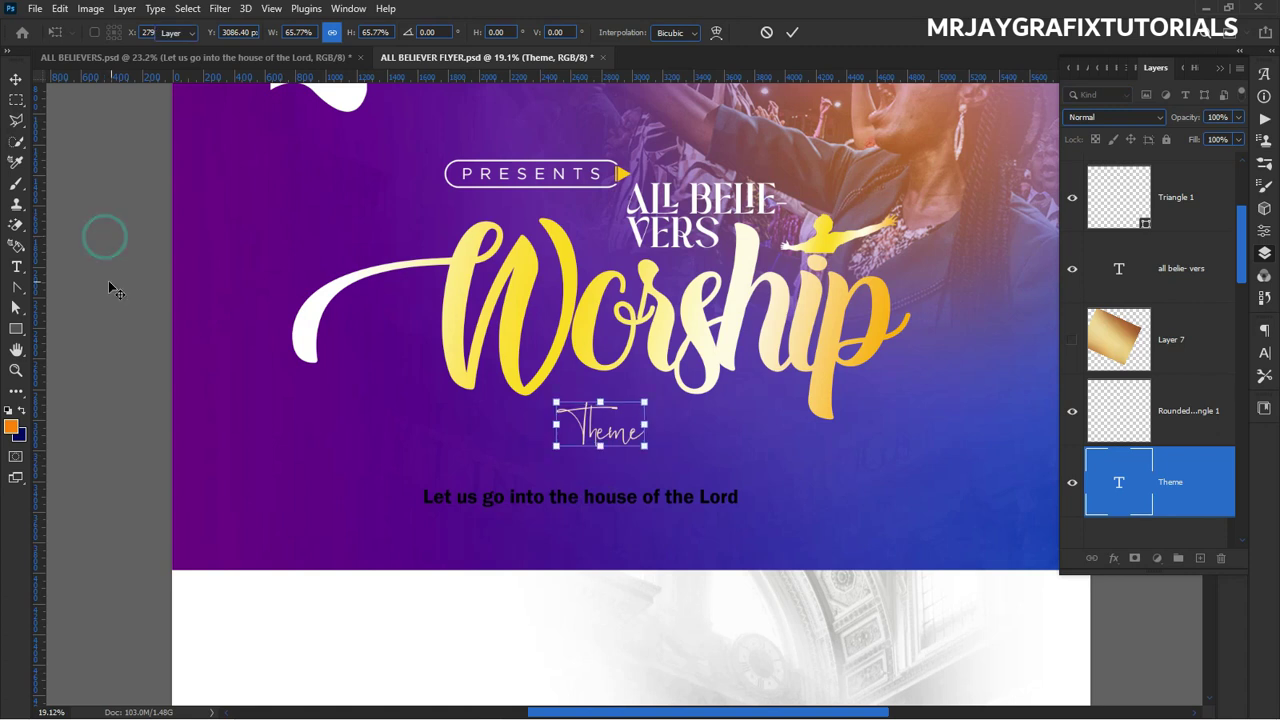
click(108, 281)
click(601, 430)
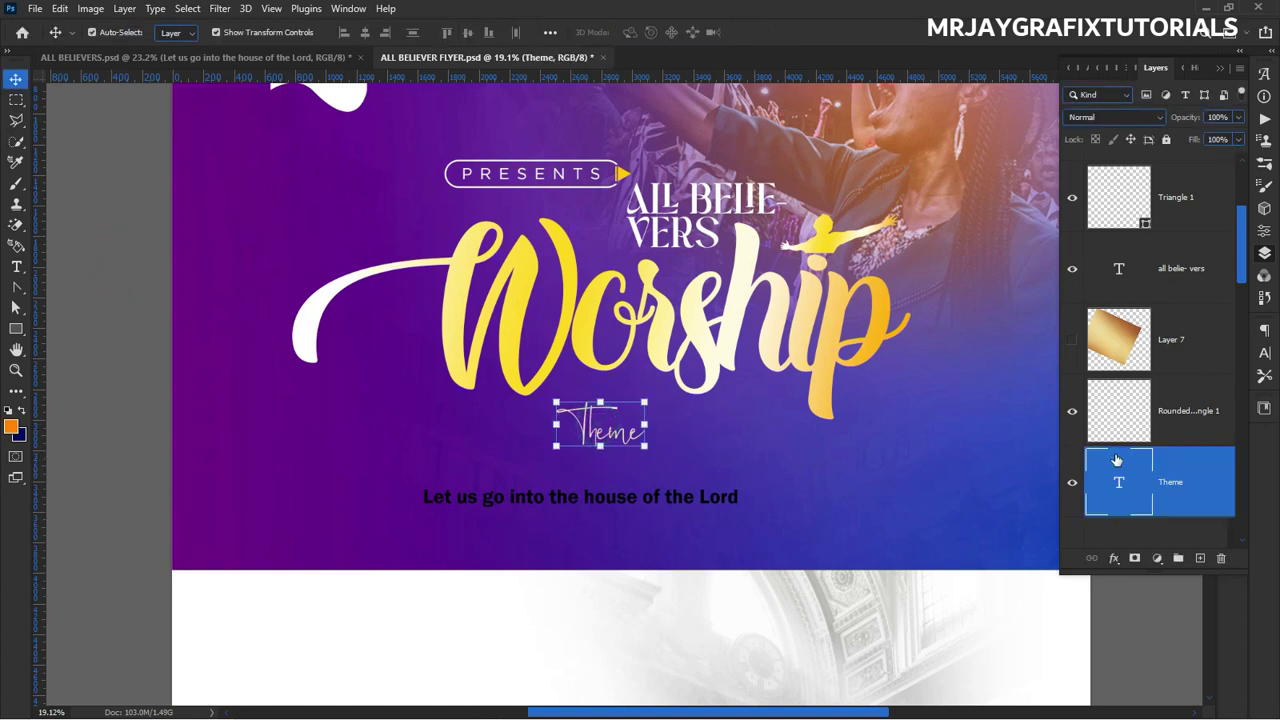
Set the "Theme" text color to white, ffffff, and deselect the layer.
click(1264, 353)
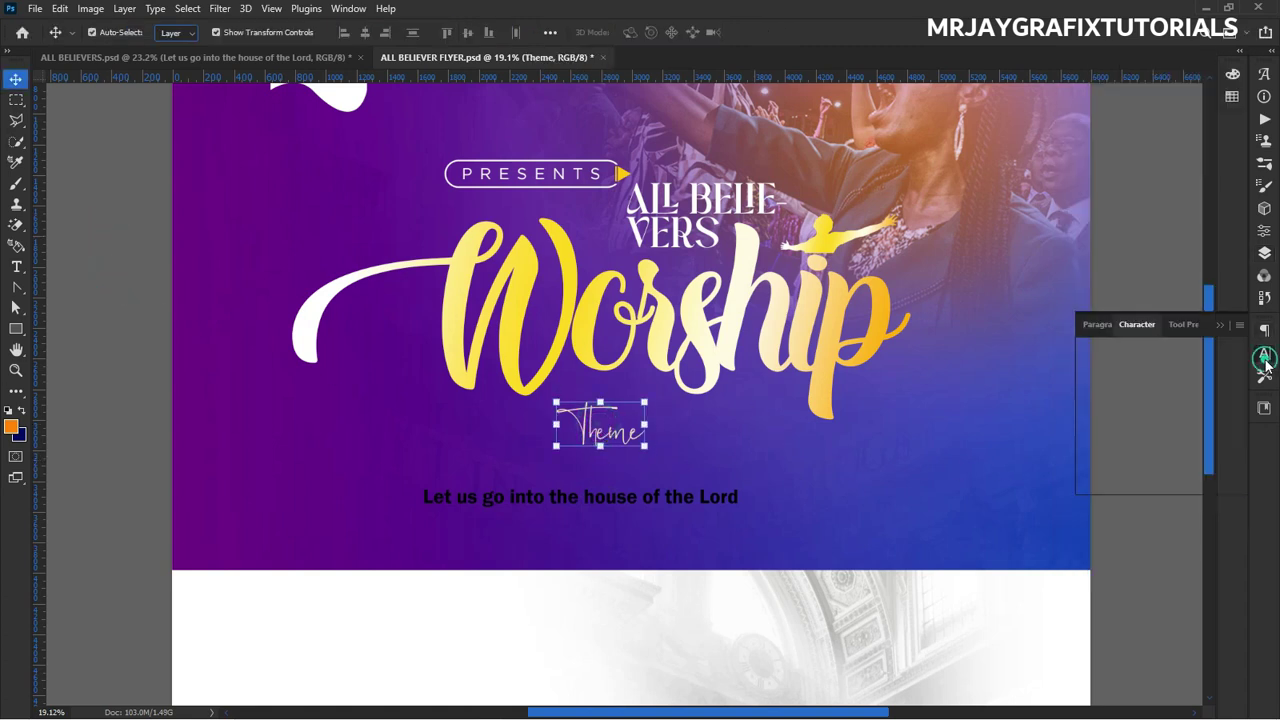
click(1212, 430)
text(ffffff)
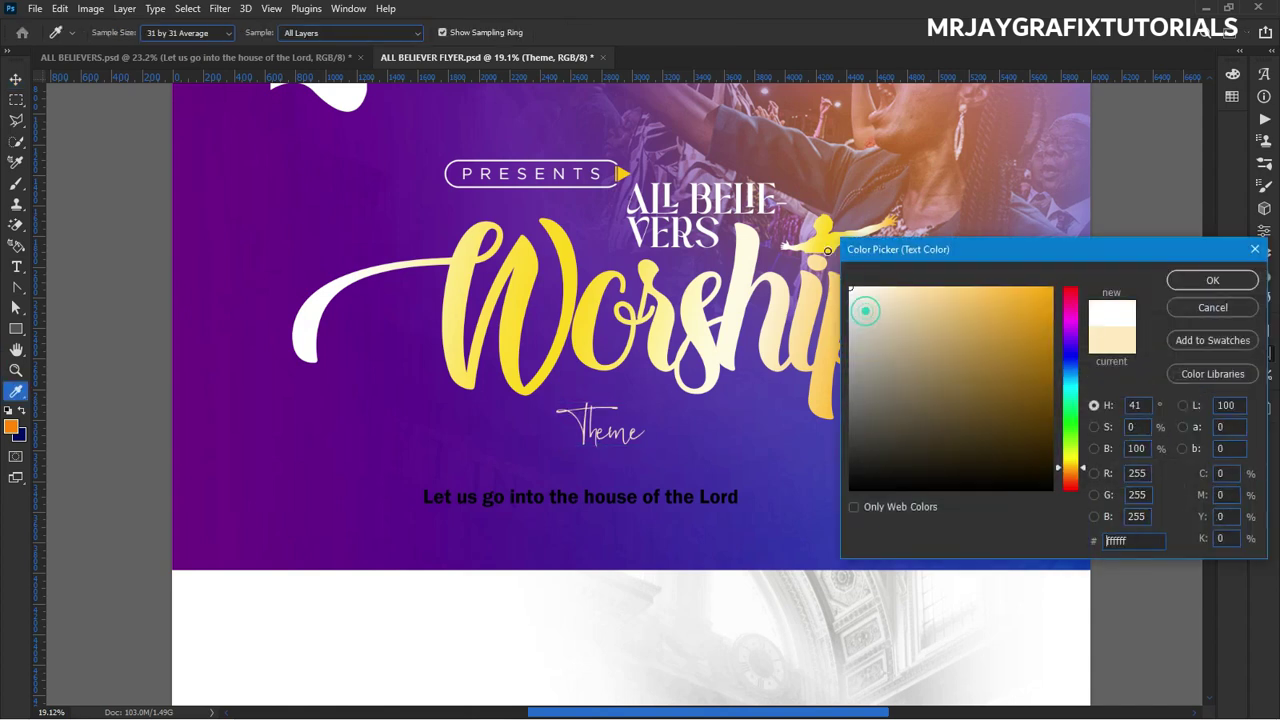
click(1204, 283)
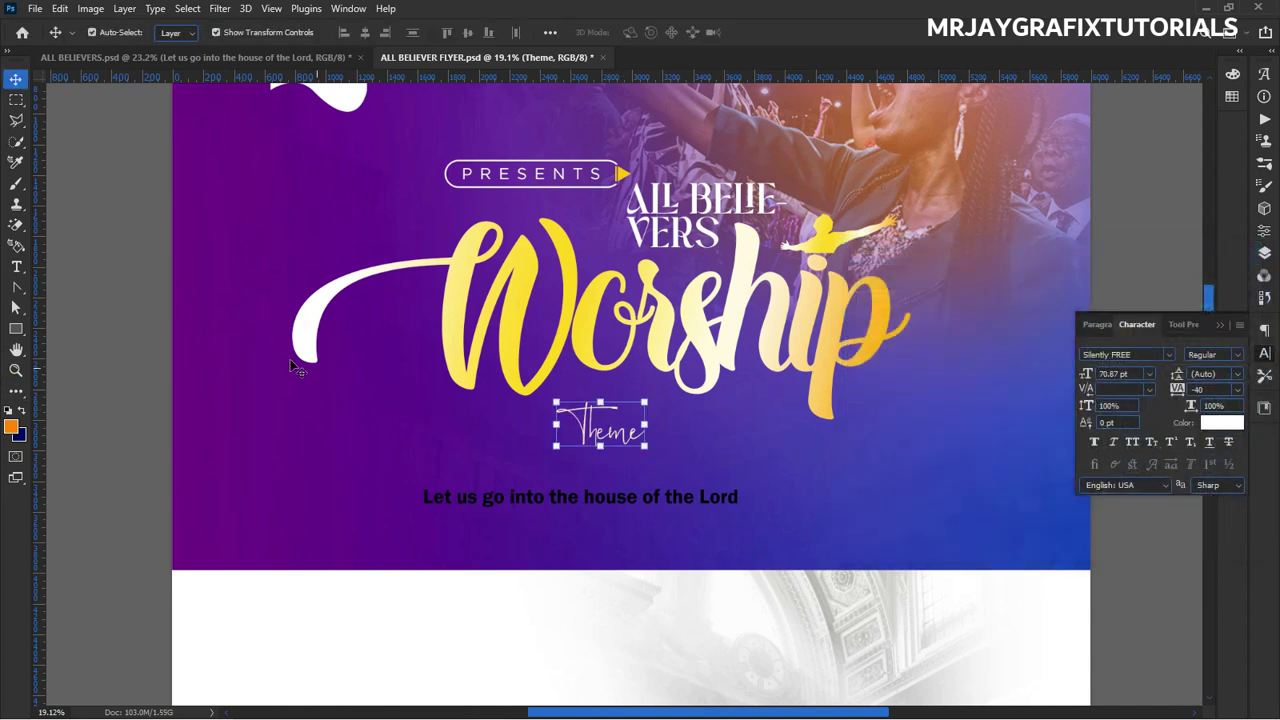
click(157, 321)
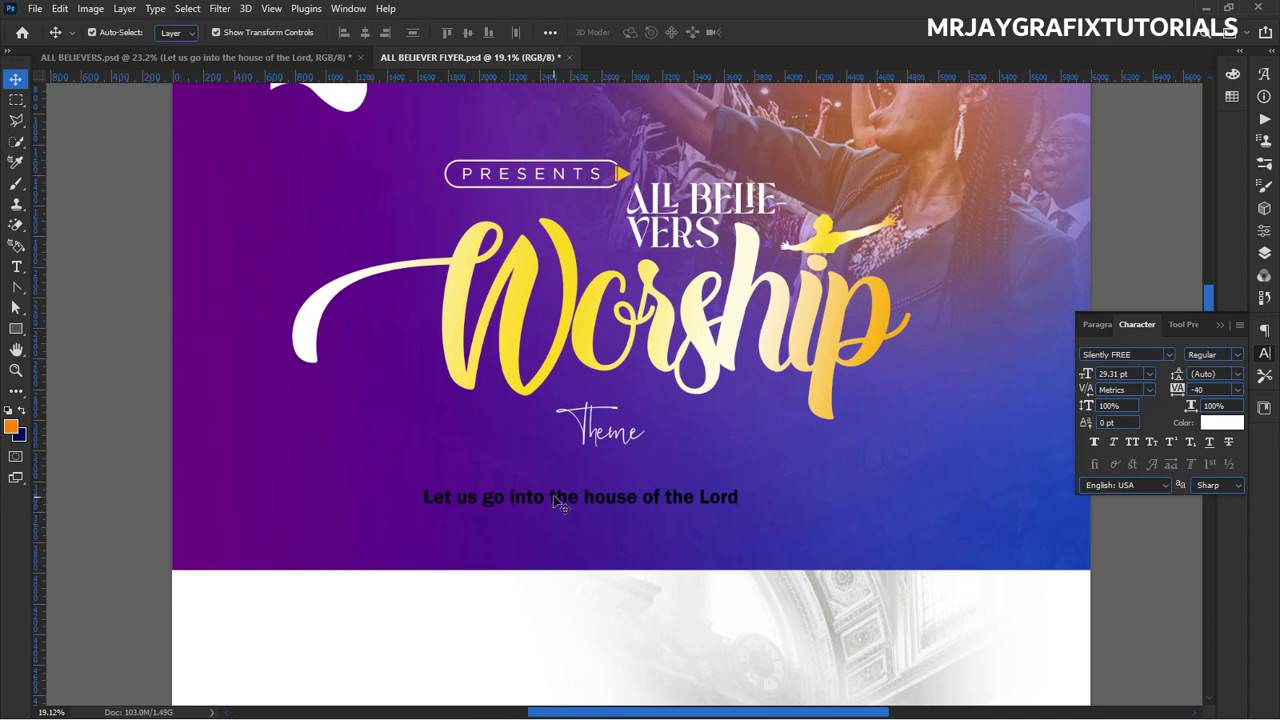
Break the "Let us go into the house of the Lord" text into two lines after "into".
scroll(558, 500, up, 4)
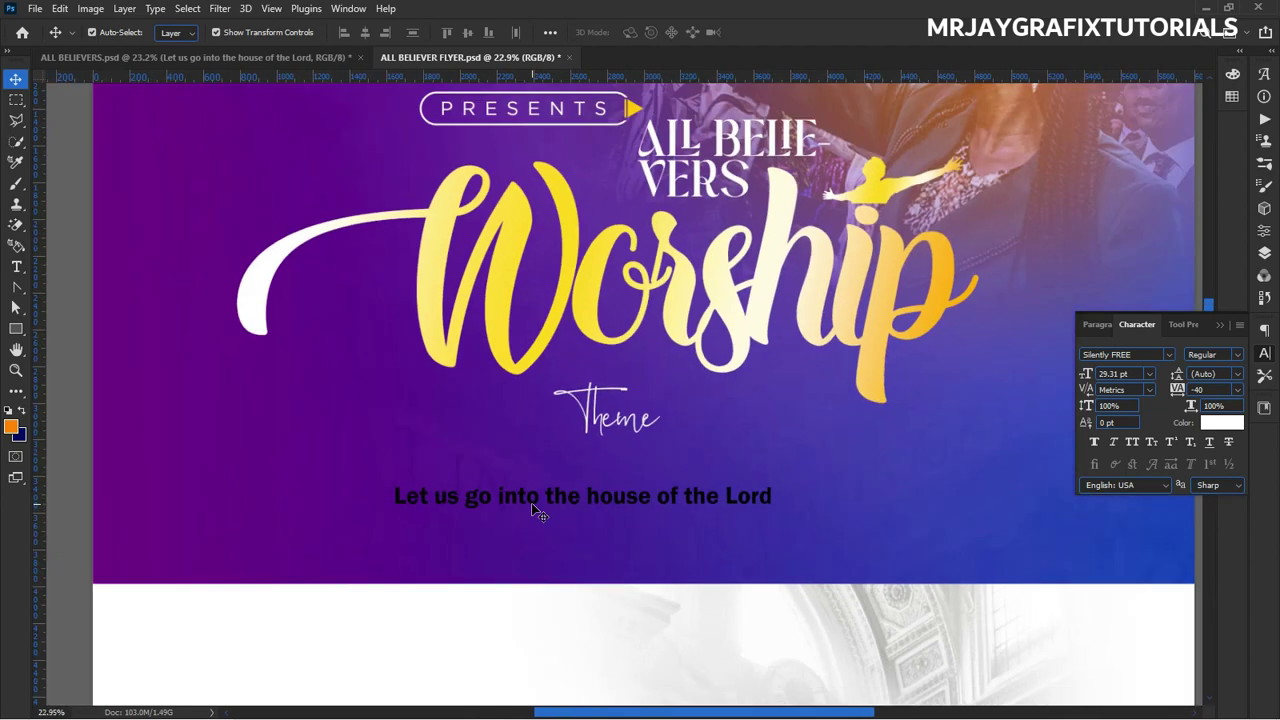
double_click(528, 503)
click(538, 500)
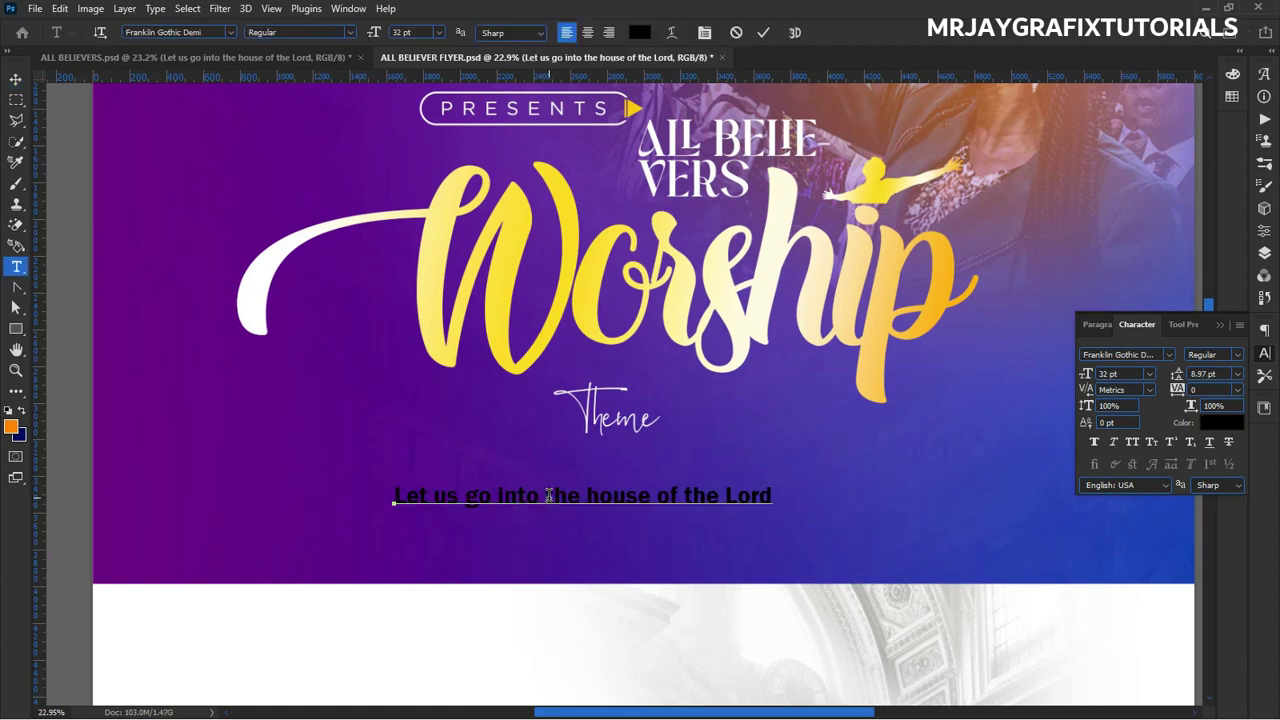
key(Return)
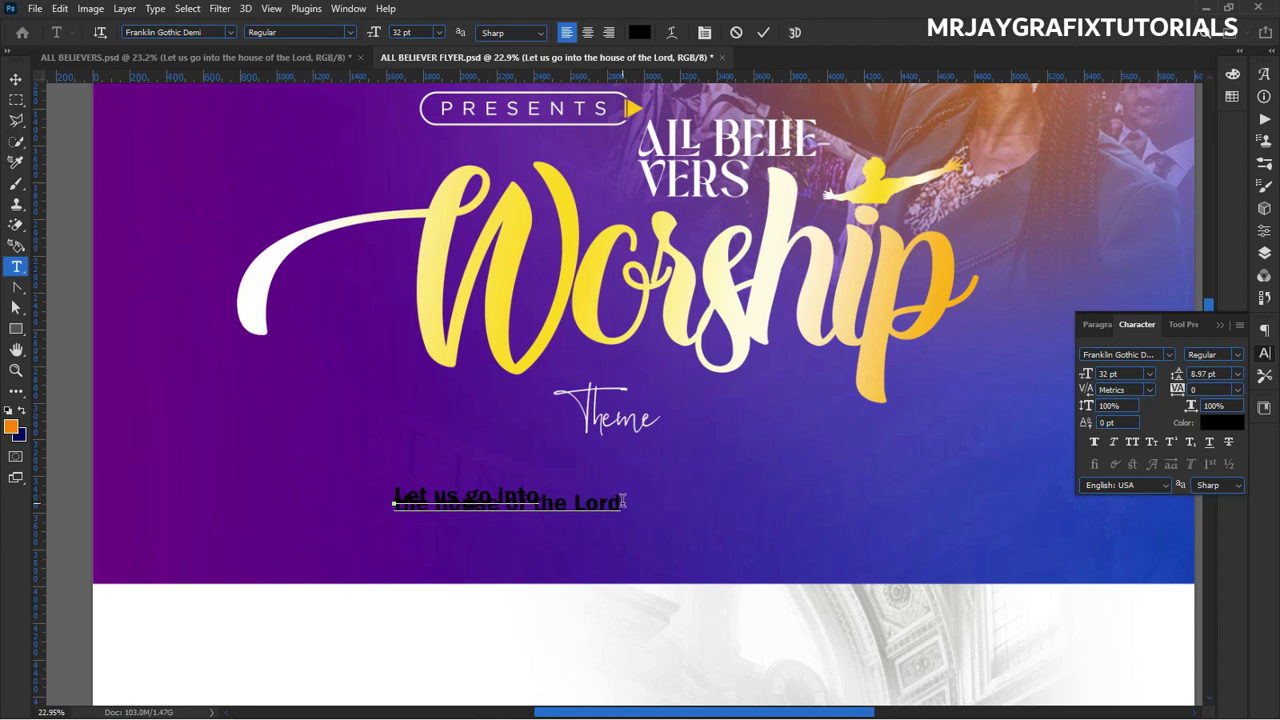
Set the leading of the two-line "Let us go into the house of the Lord" text to 31 pt and apply All Caps.
drag(622, 506, 344, 486)
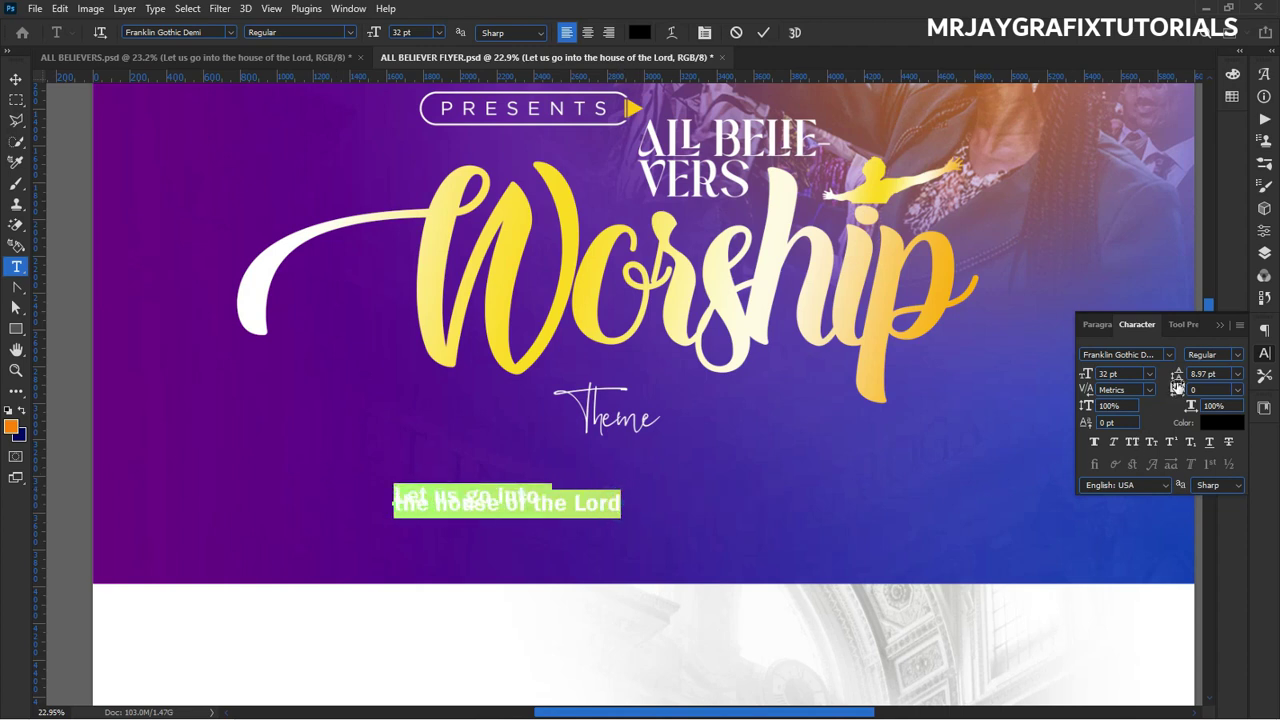
drag(1177, 374, 1194, 392)
click(1129, 447)
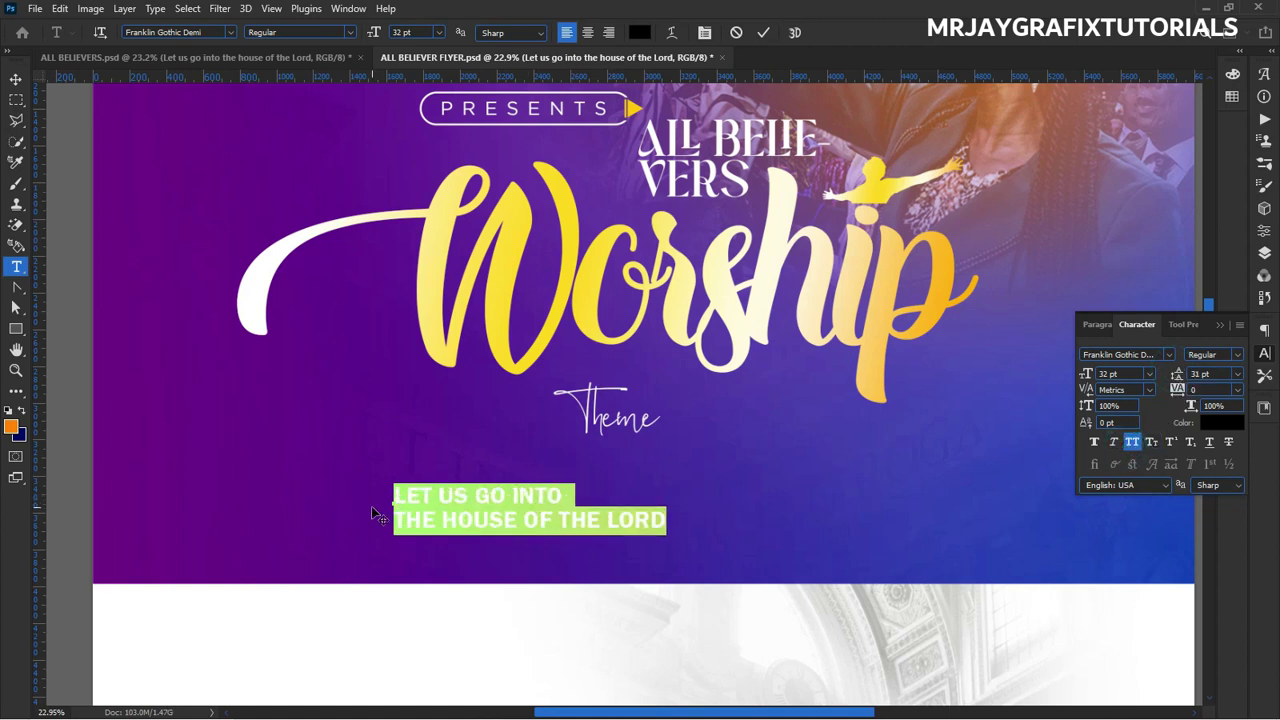
Enlarge the word "HOUSE" in the second line of the theme text to 44 pt.
drag(390, 507, 825, 517)
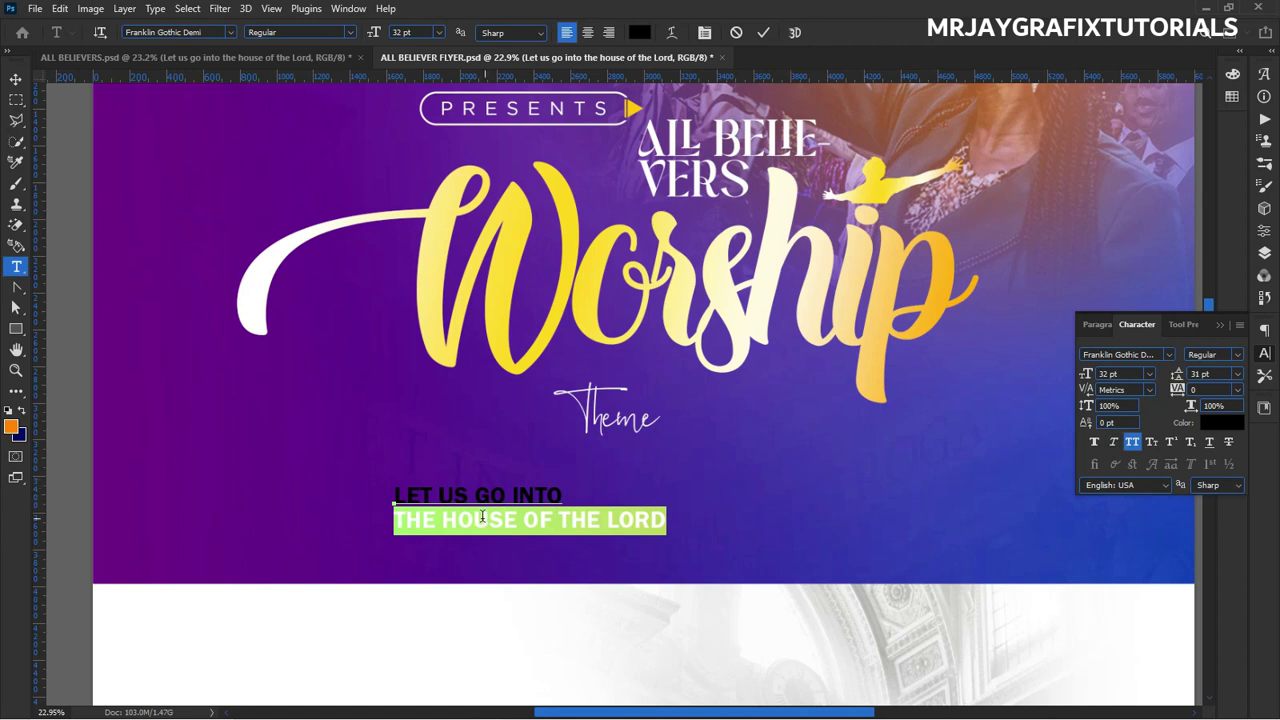
click(437, 520)
drag(437, 520, 518, 521)
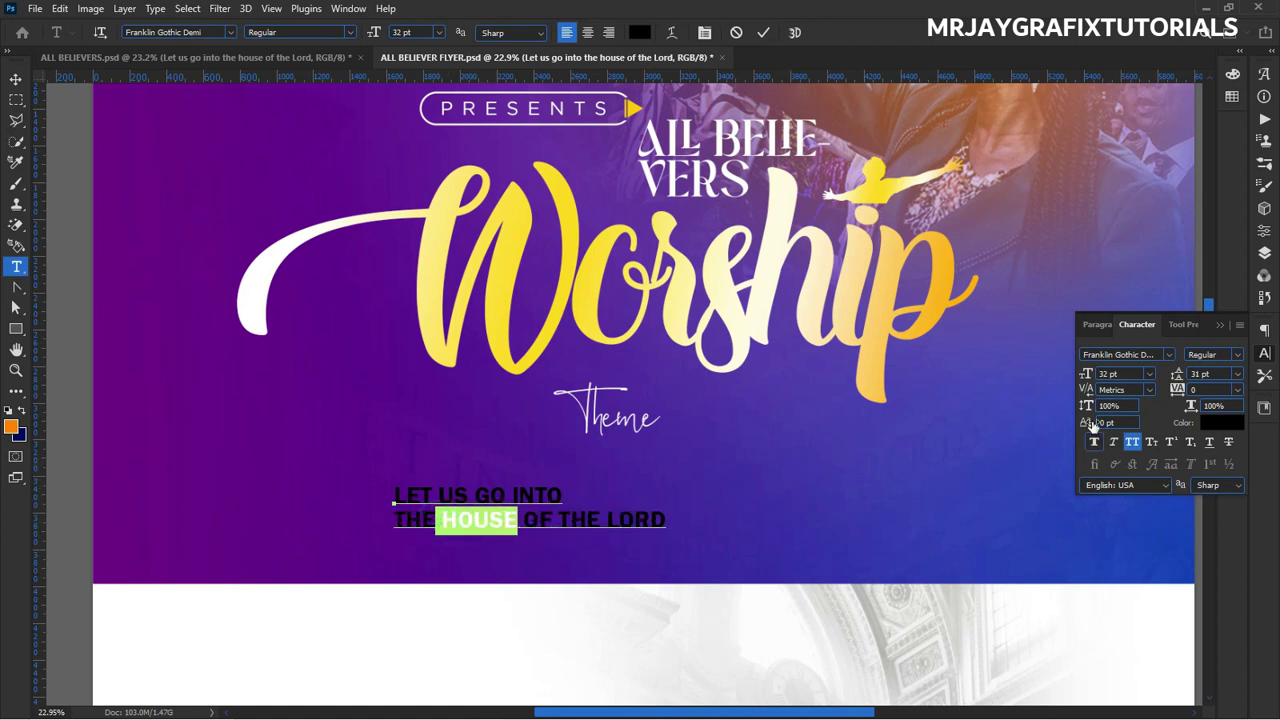
drag(1083, 374, 1040, 404)
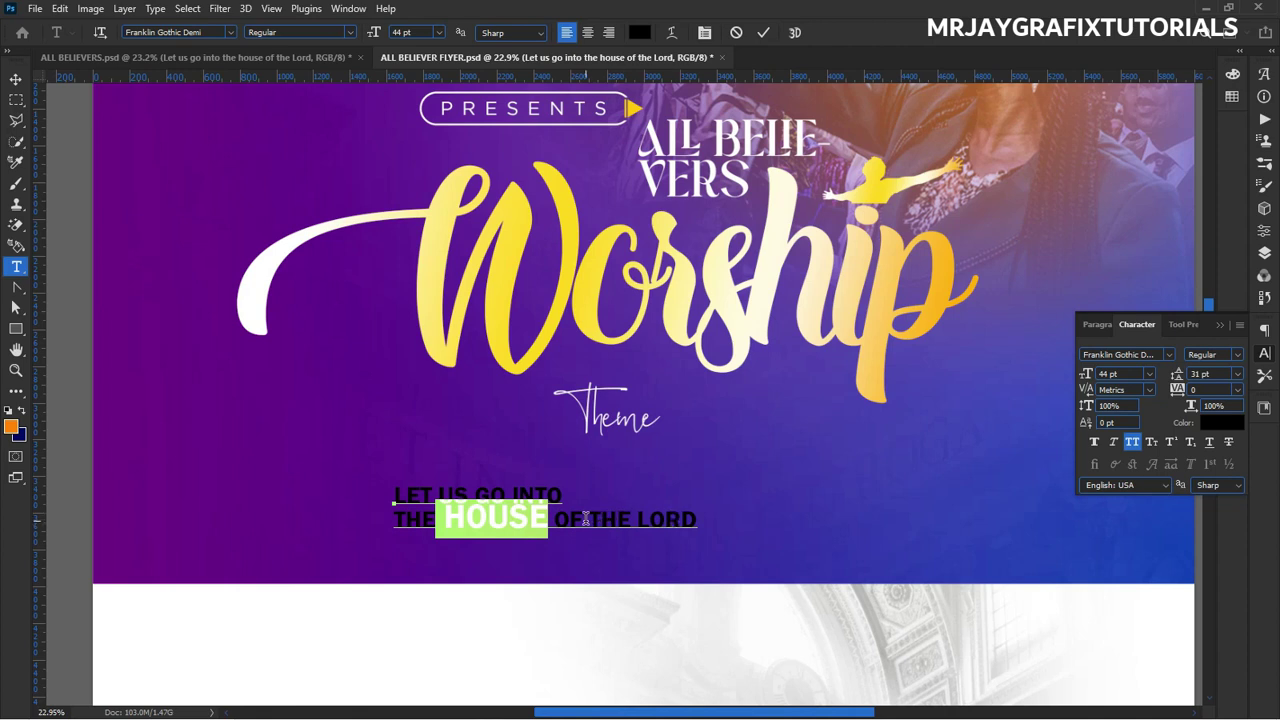
Set the font size of "THE LORD" at the end of the second theme line to 44 pt.
drag(585, 519, 731, 517)
click(1083, 375)
text(44)
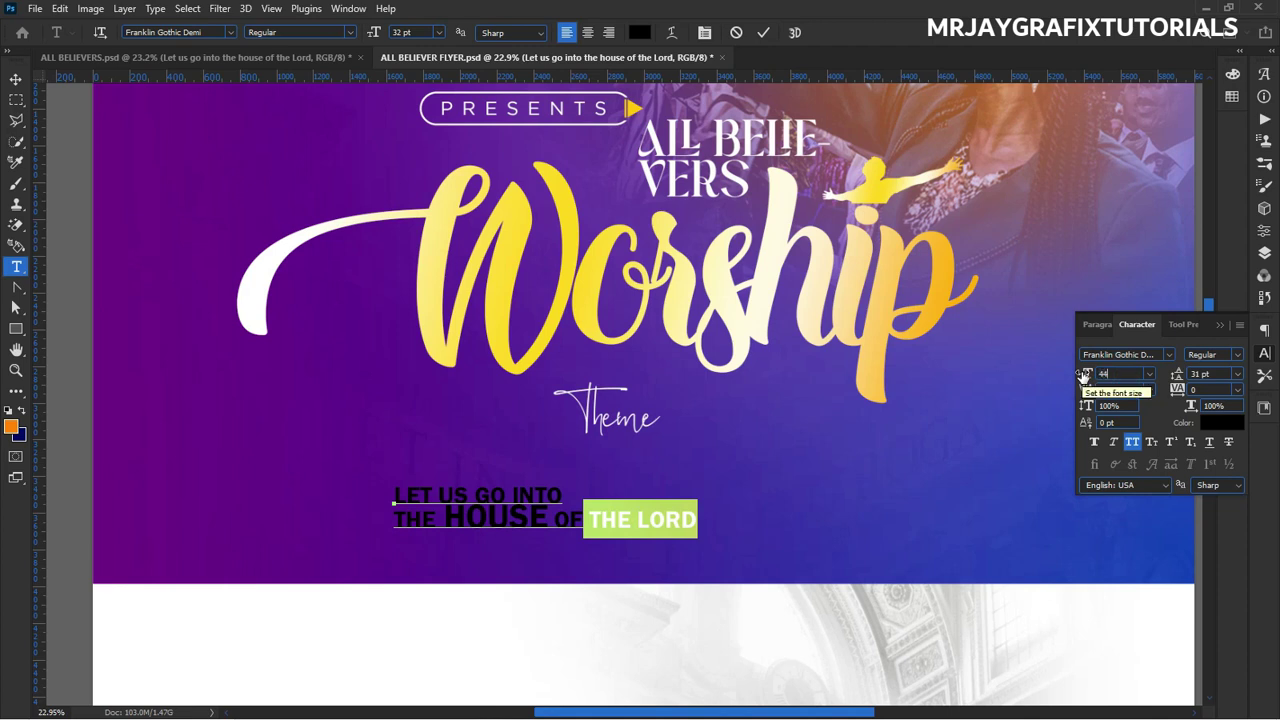
key(Return)
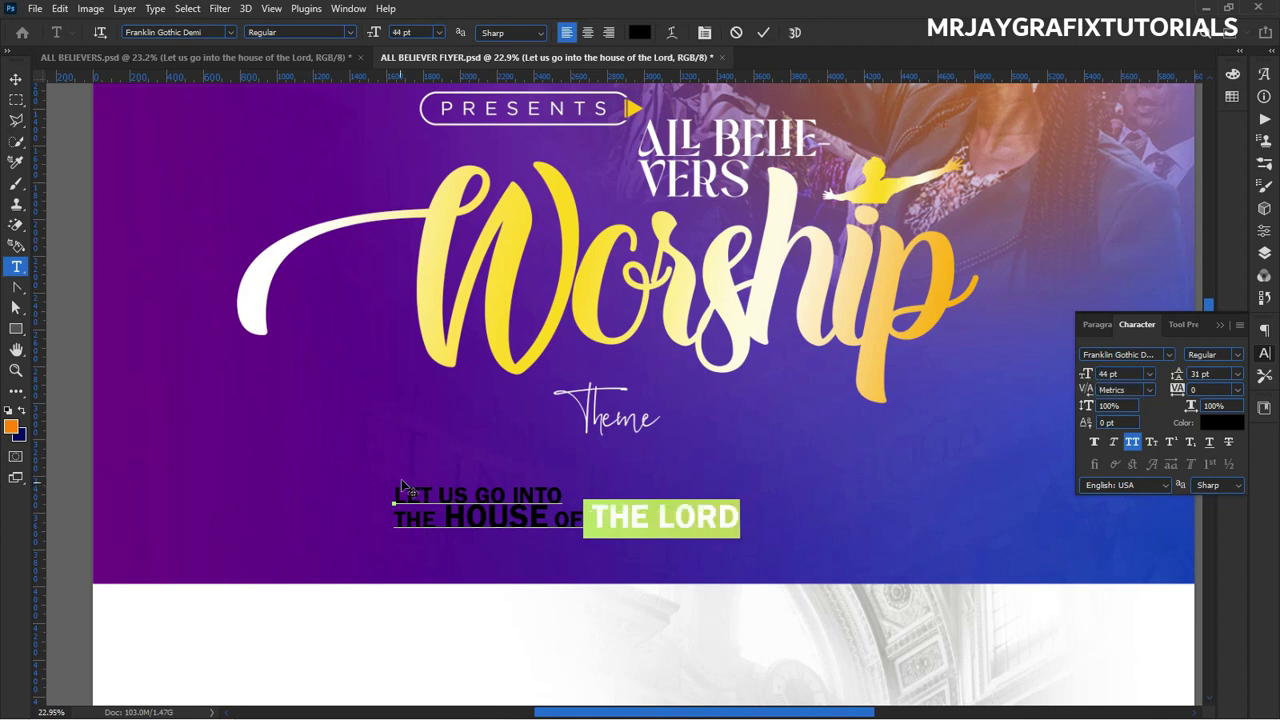
Set the font size of the word "US" in the first line of the theme text to 44 pt.
drag(472, 494, 432, 494)
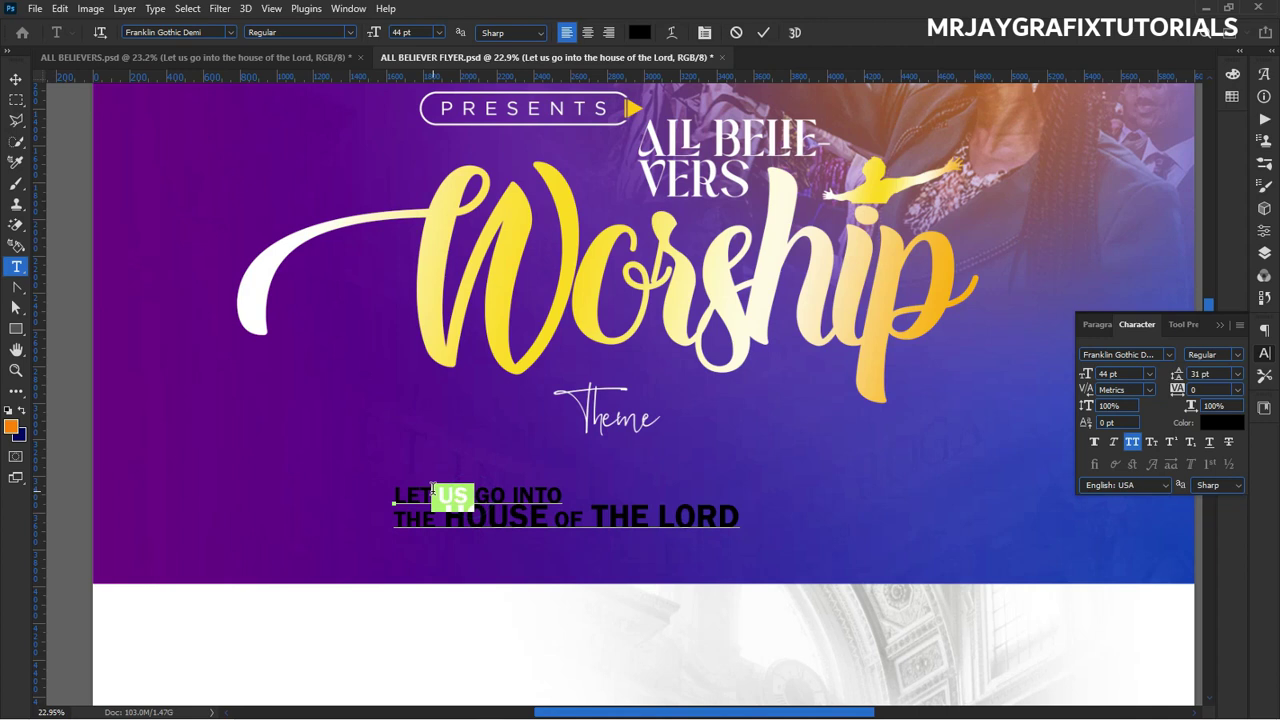
click(1076, 375)
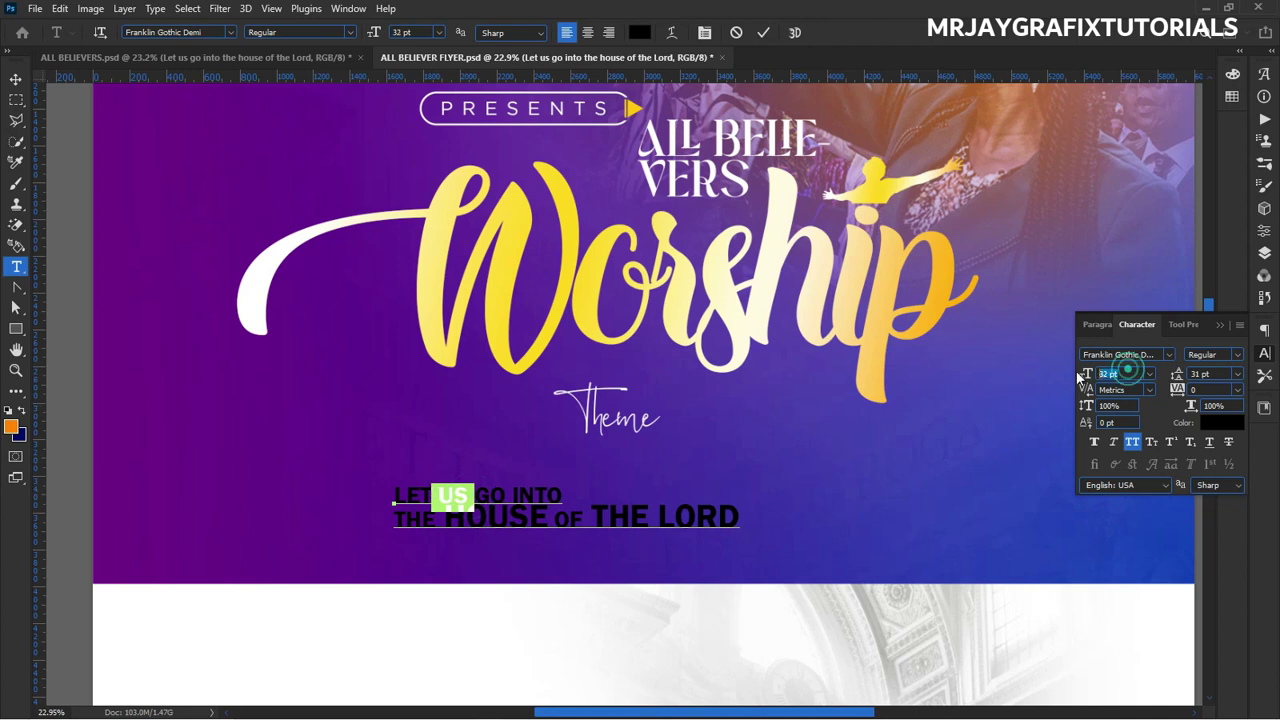
text(44)
key(Return)
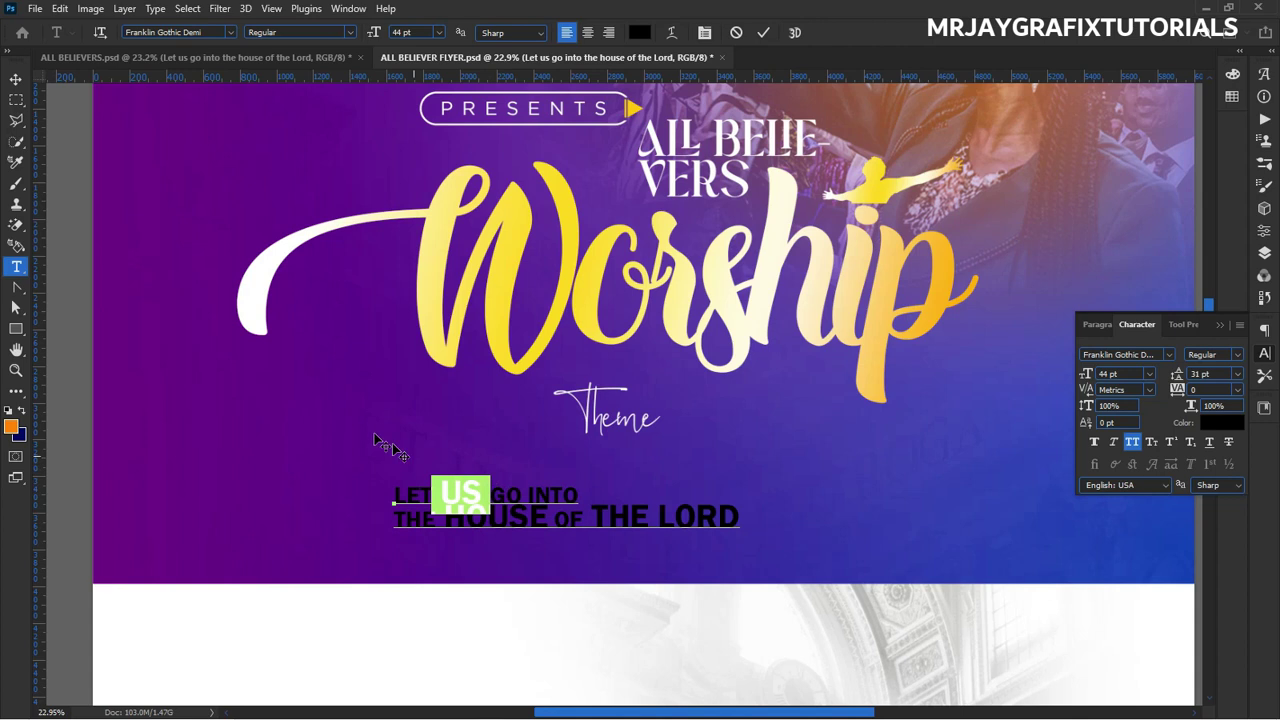
Increase the leading of the entire two-line "Let us go into the house of the Lord" text to 39 pt.
drag(397, 495, 768, 520)
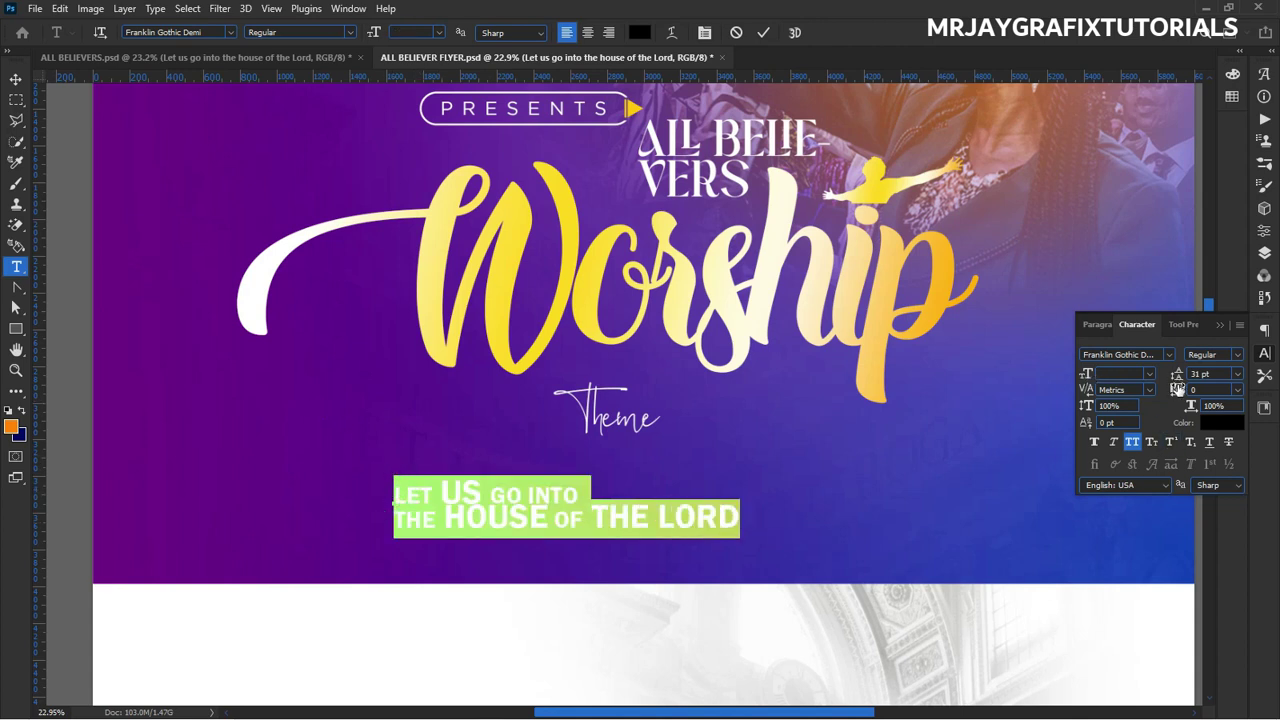
drag(1176, 377, 1180, 382)
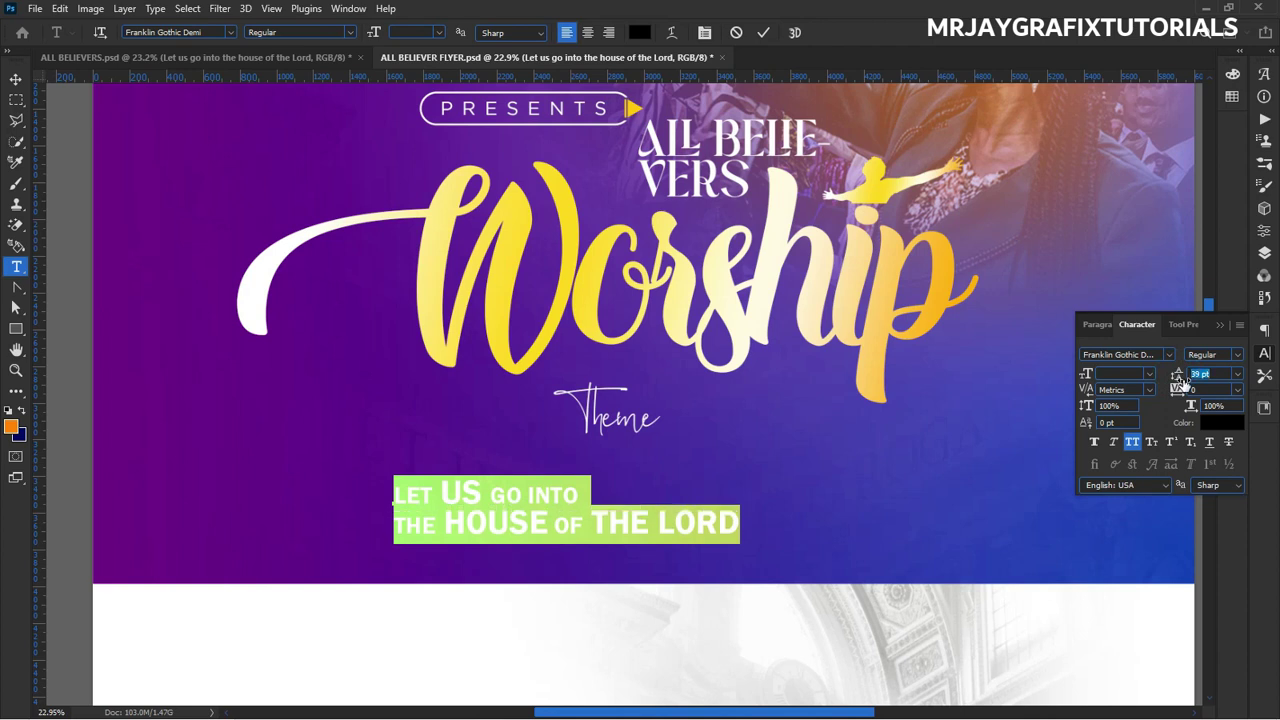
Move the two-line theme text up and to the right, and place the script "Theme" label just above it.
click(16, 78)
drag(468, 504, 529, 481)
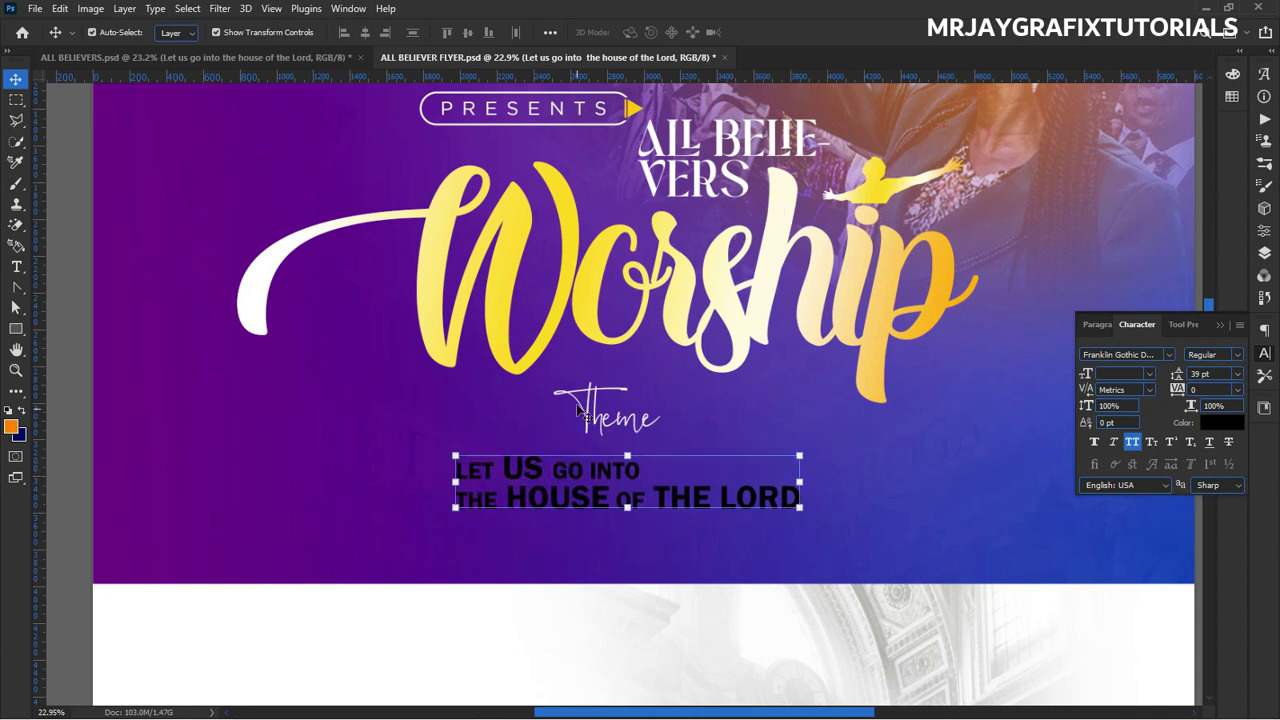
drag(596, 420, 648, 437)
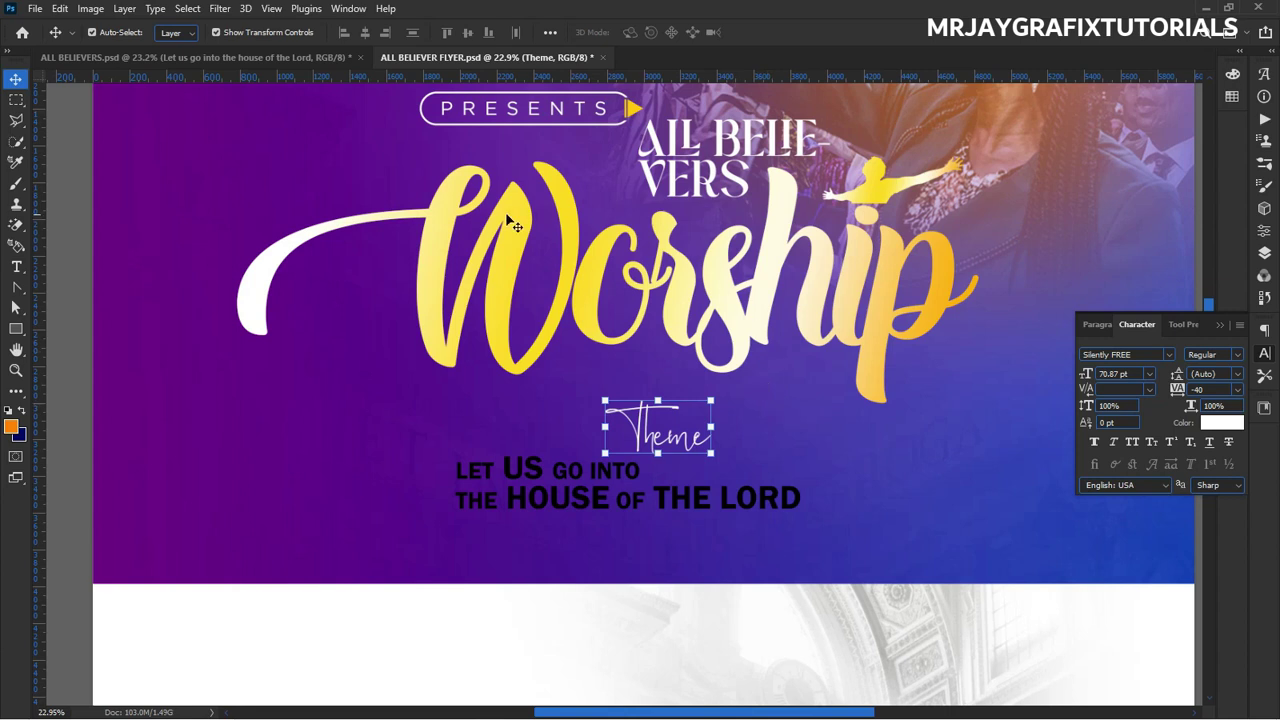
Open the red ribbon image pngwing.com (18).png from the DESIGN RESOURCE folder in Pictures.
click(38, 10)
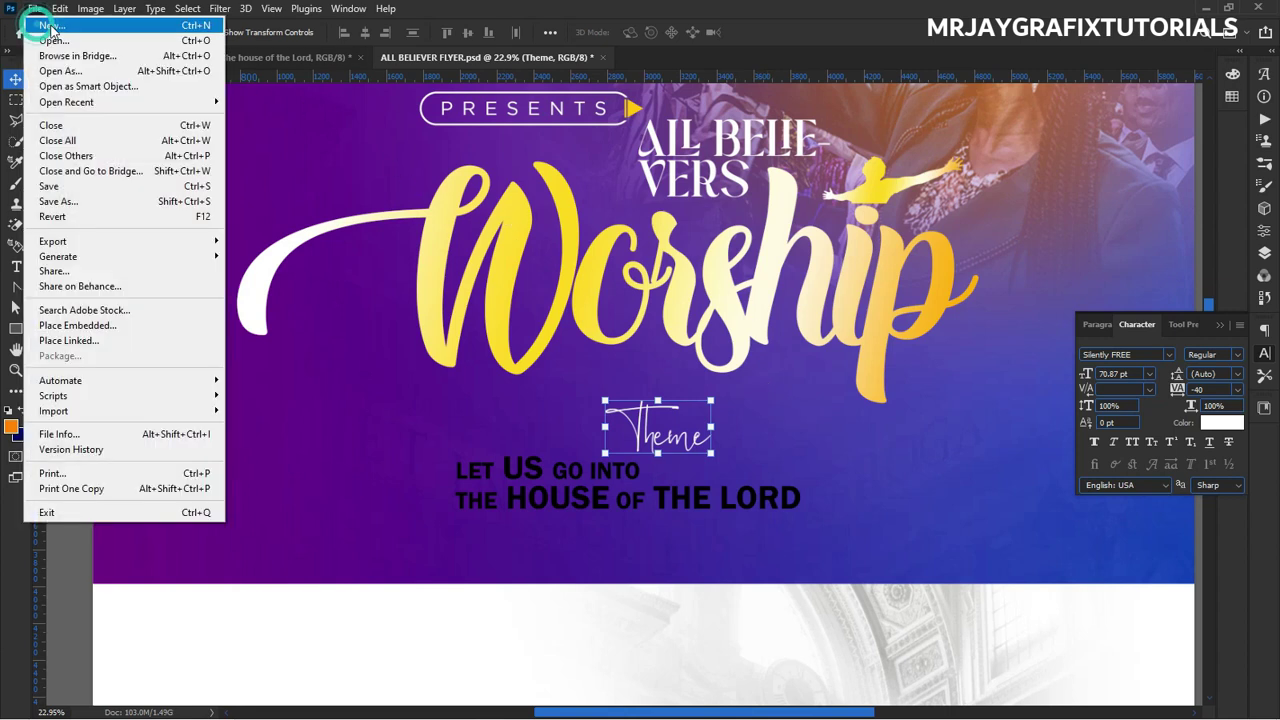
click(60, 45)
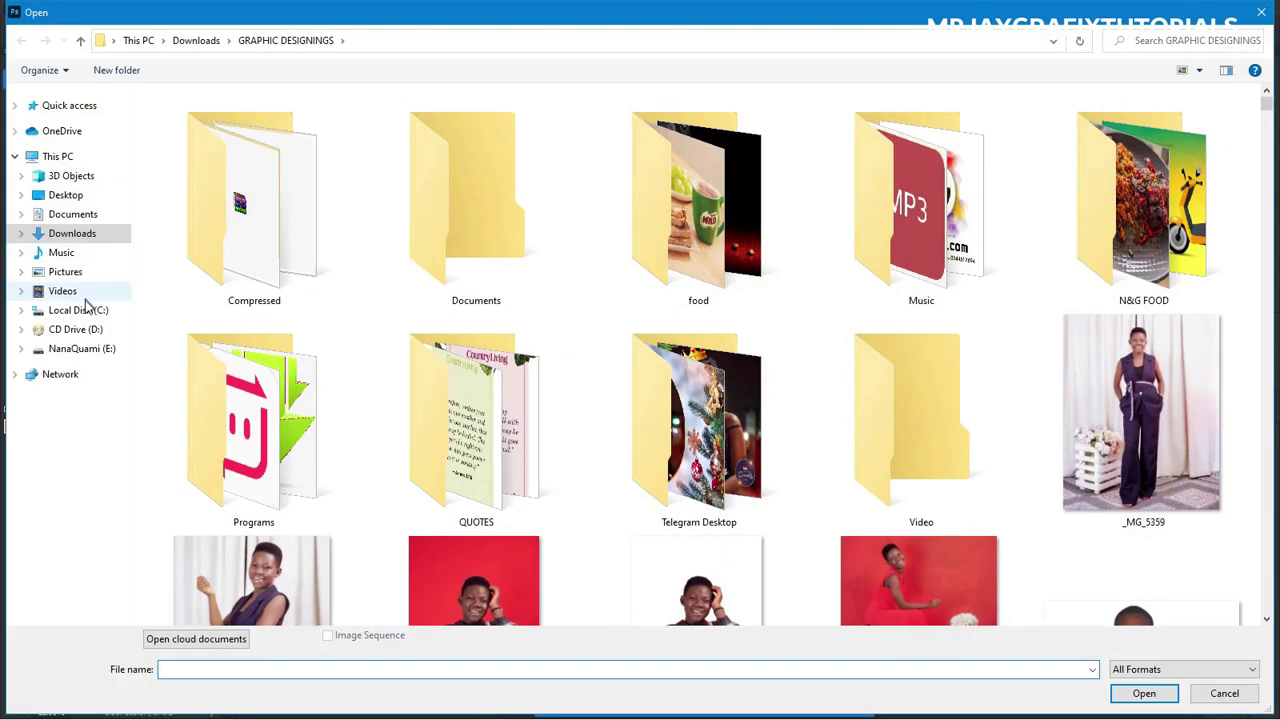
click(68, 271)
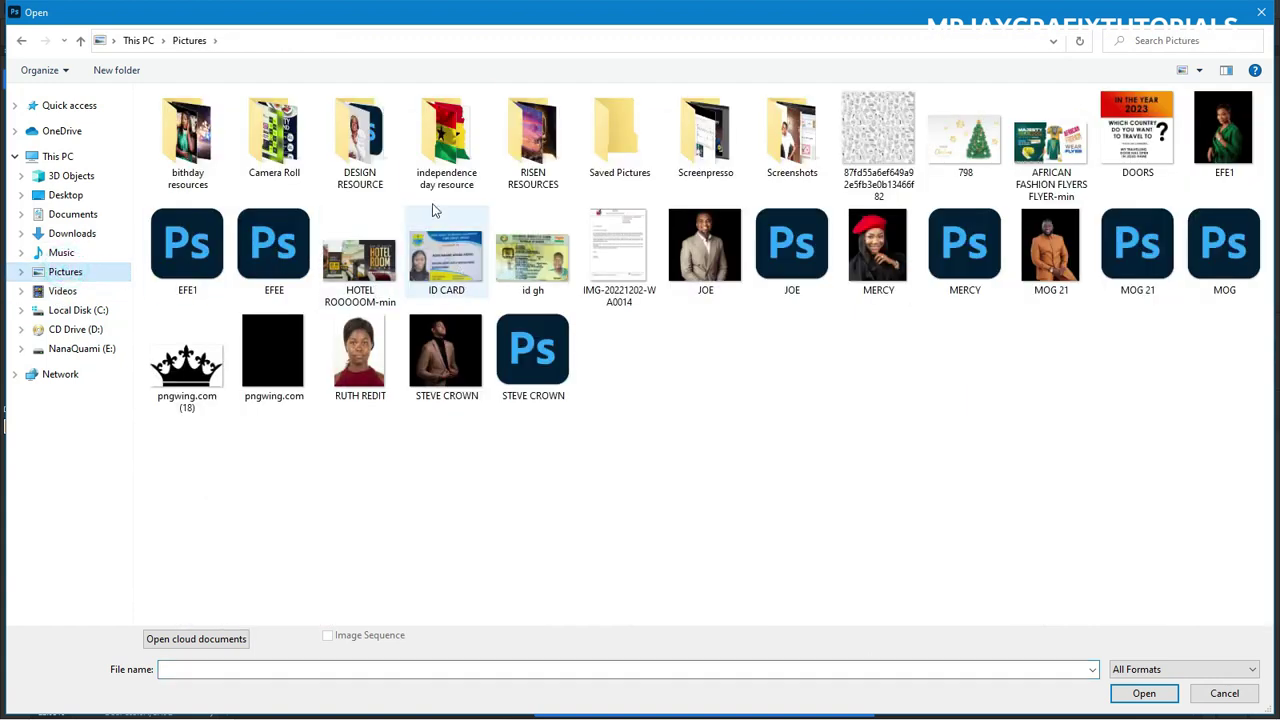
double_click(362, 142)
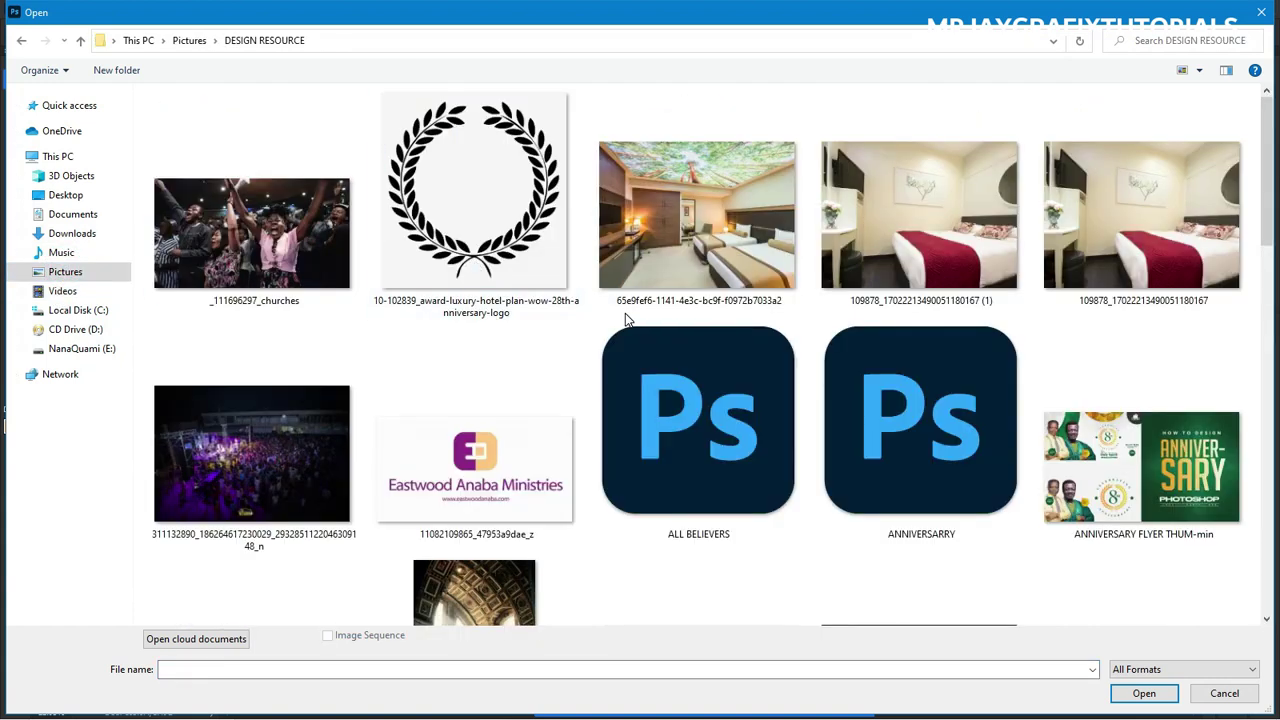
scroll(625, 313, down, 10)
double_click(1117, 333)
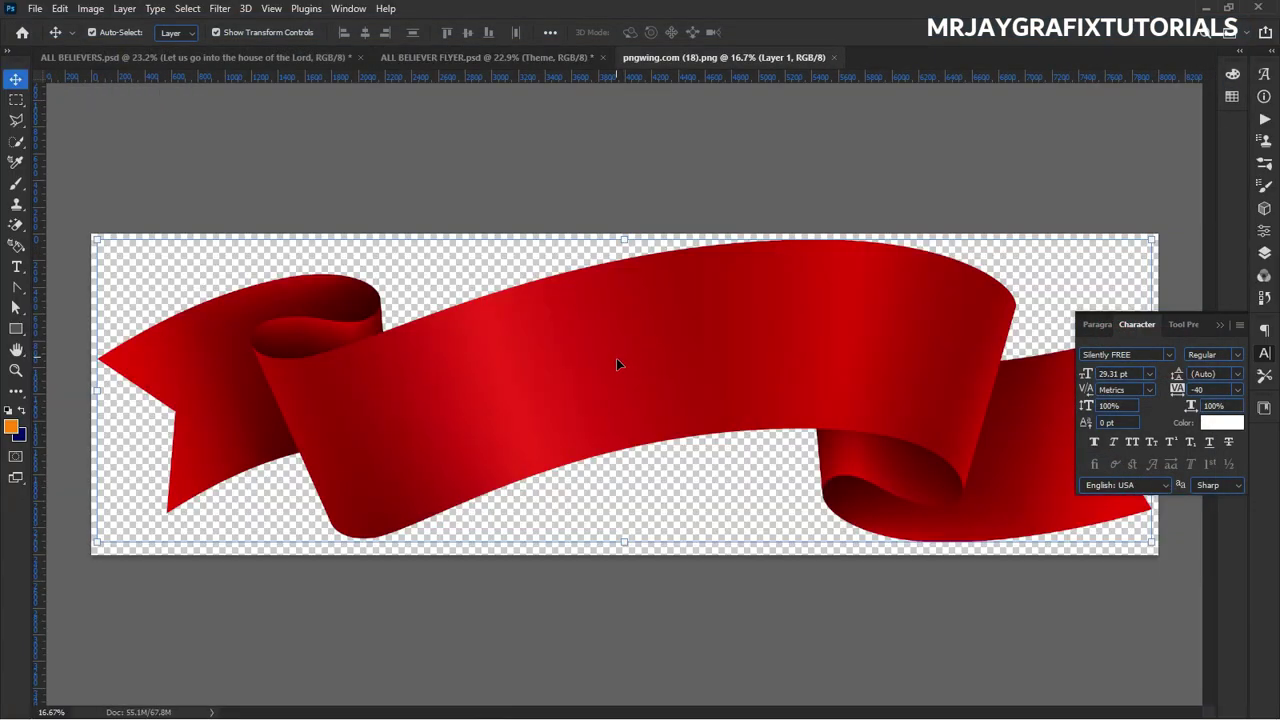
Bring the red ribbon into the ALL BELIEVER FLYER document, scaled down and tilted counterclockwise over the "p" of "Worship".
drag(616, 364, 877, 336)
drag(150, 337, 843, 390)
drag(768, 410, 857, 358)
click(792, 32)
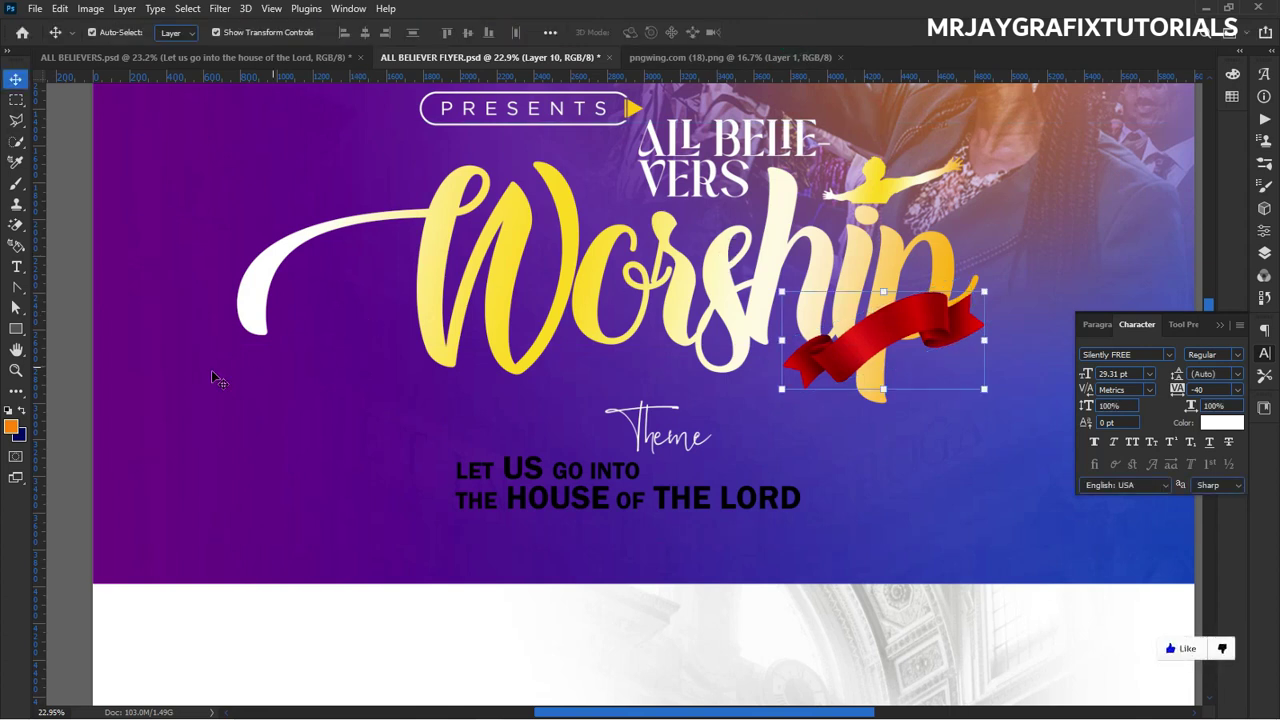
Deselect the ribbon layer and activate the Horizontal Type tool.
click(62, 352)
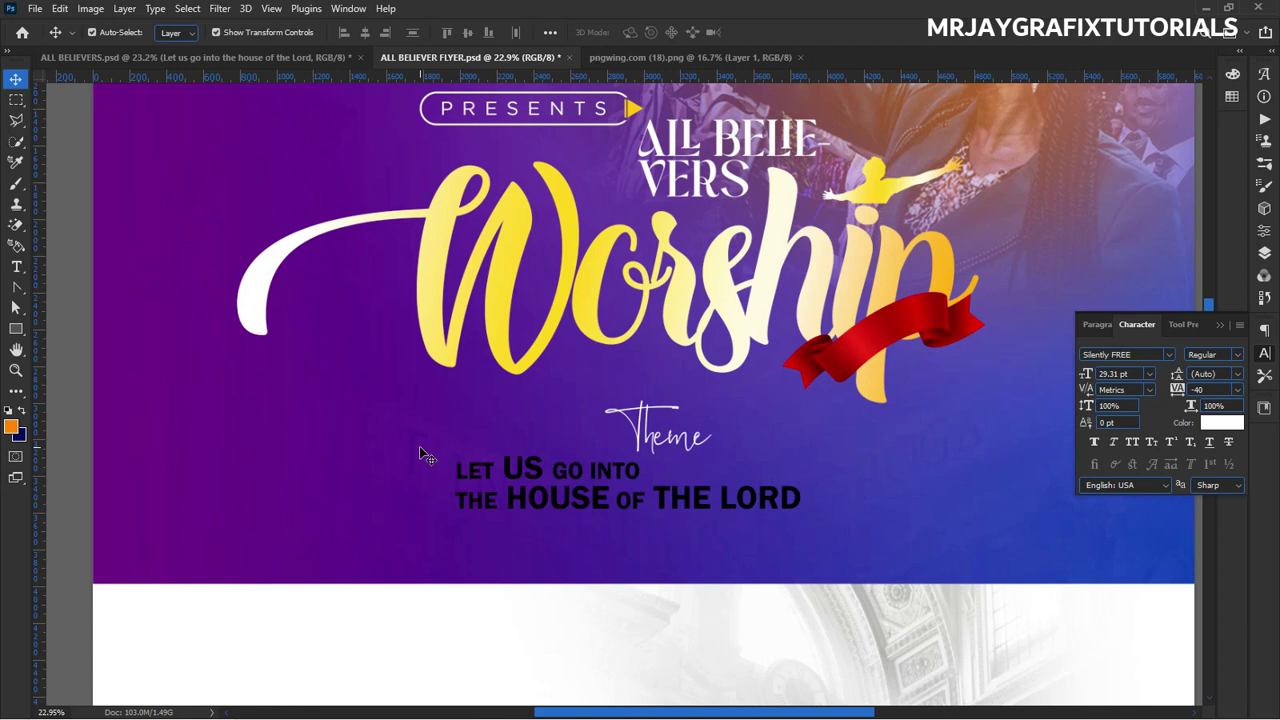
key(t)
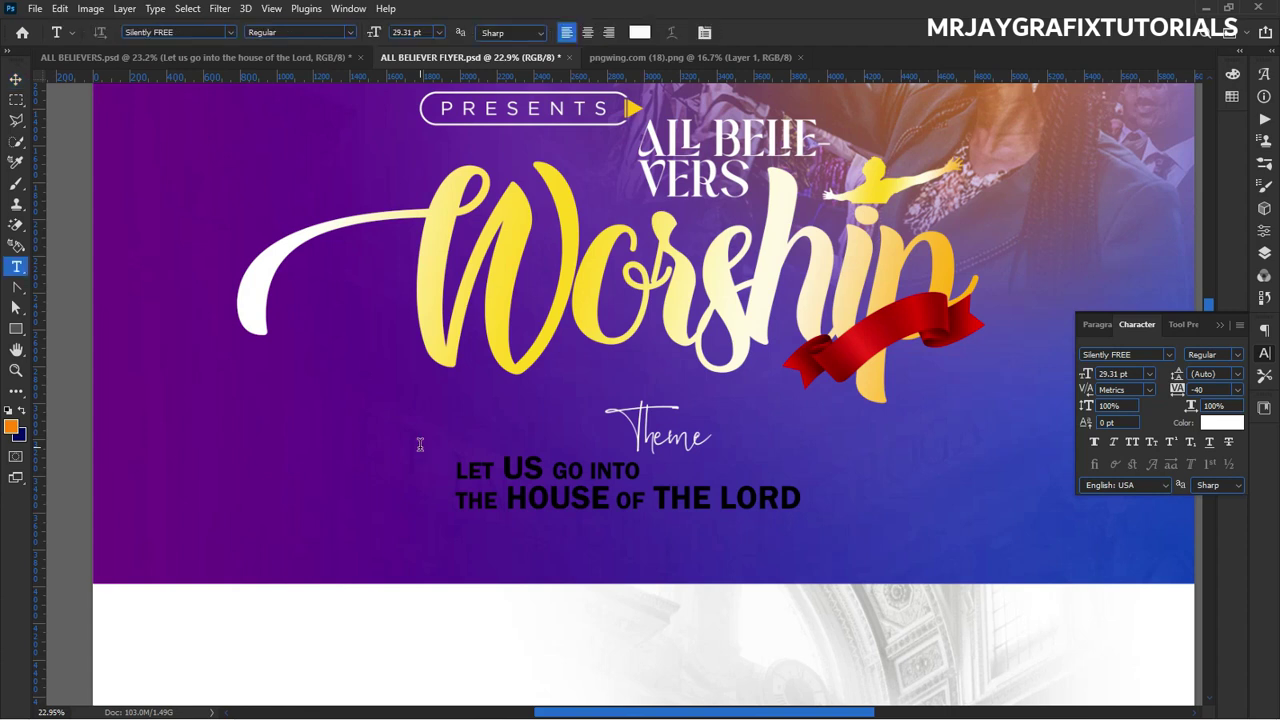
click(178, 527)
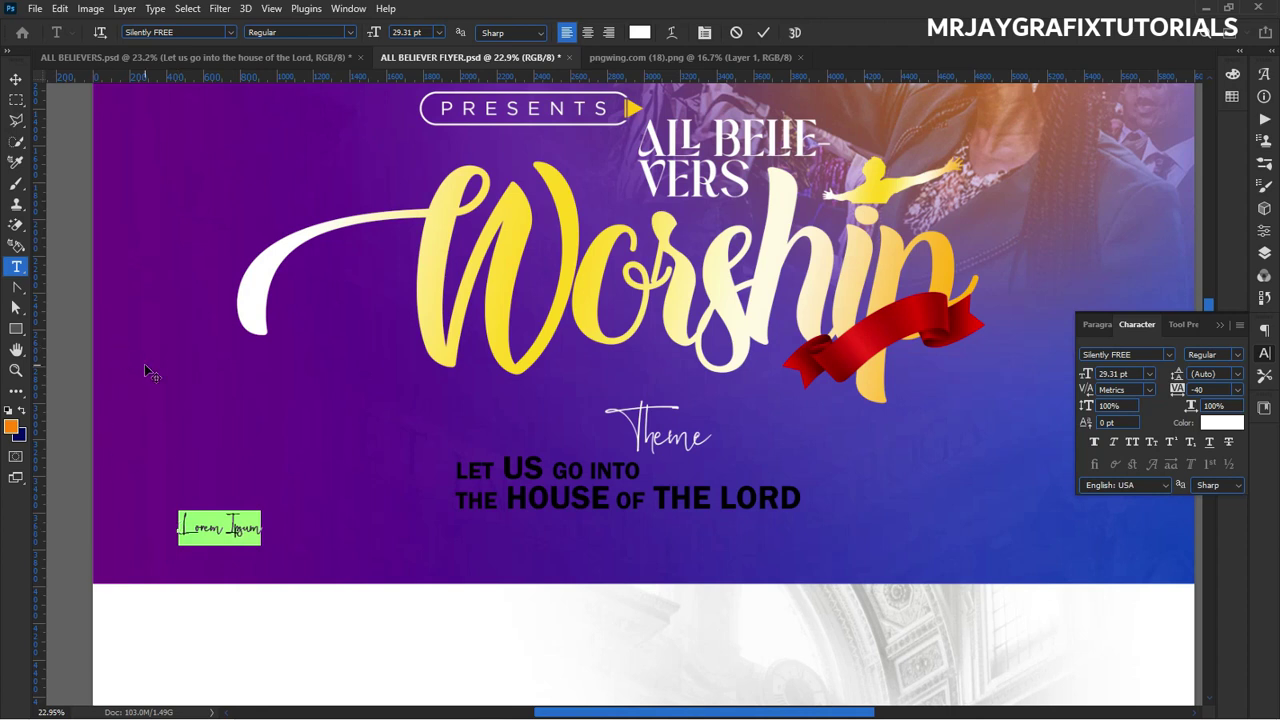
click(736, 34)
key(v)
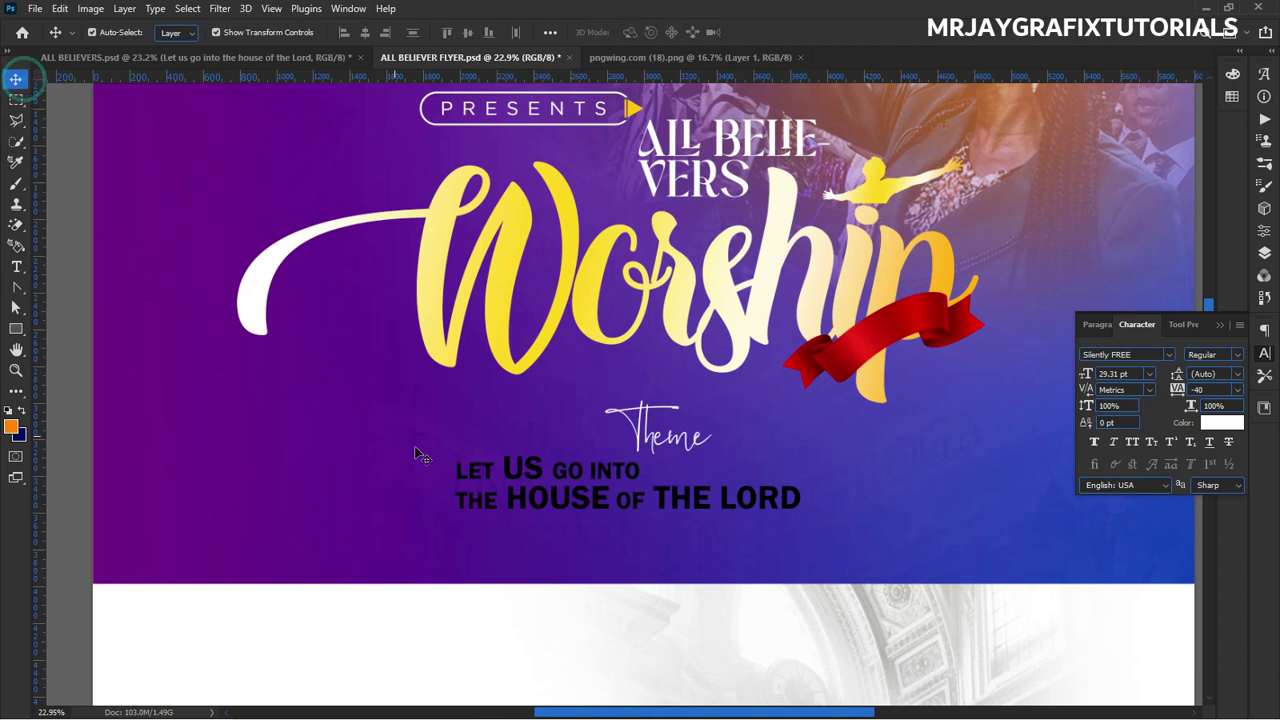
Duplicate the "Let us go into the house of the Lord" text below the original and change the copy to read 2023.
click(518, 480)
key(ctrl)
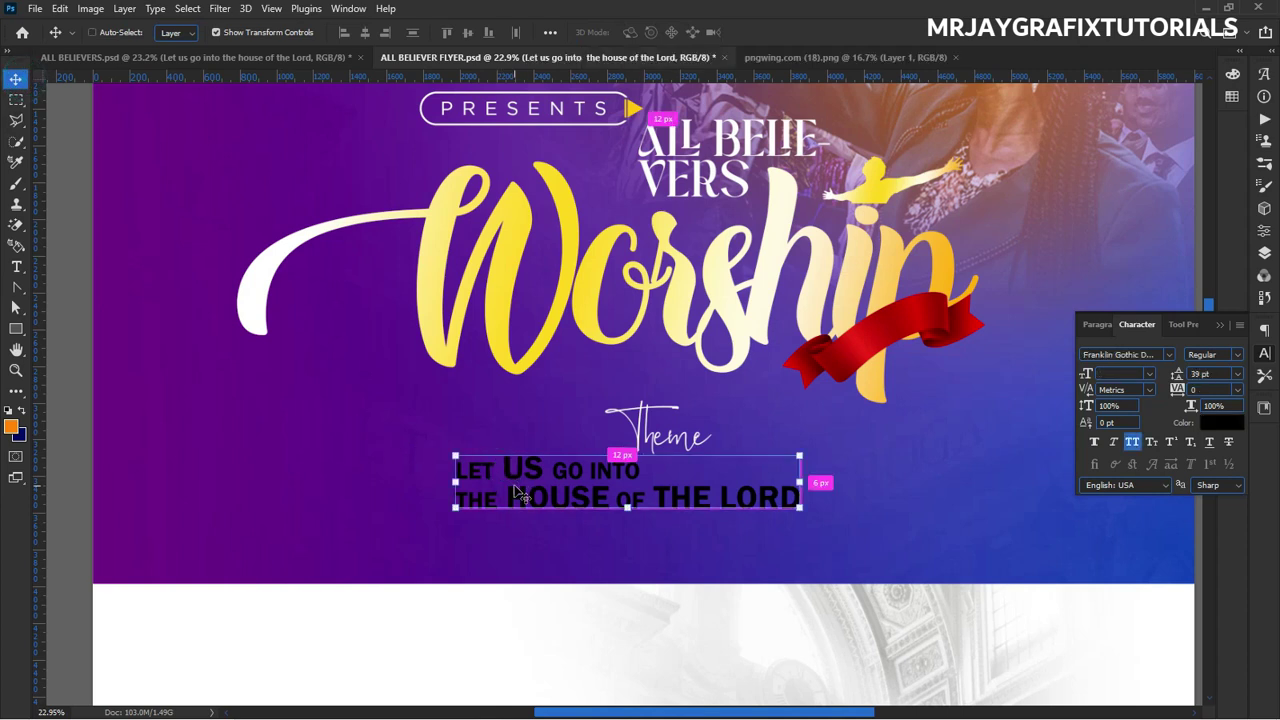
key(ctrl+j)
drag(565, 484, 644, 578)
double_click(642, 578)
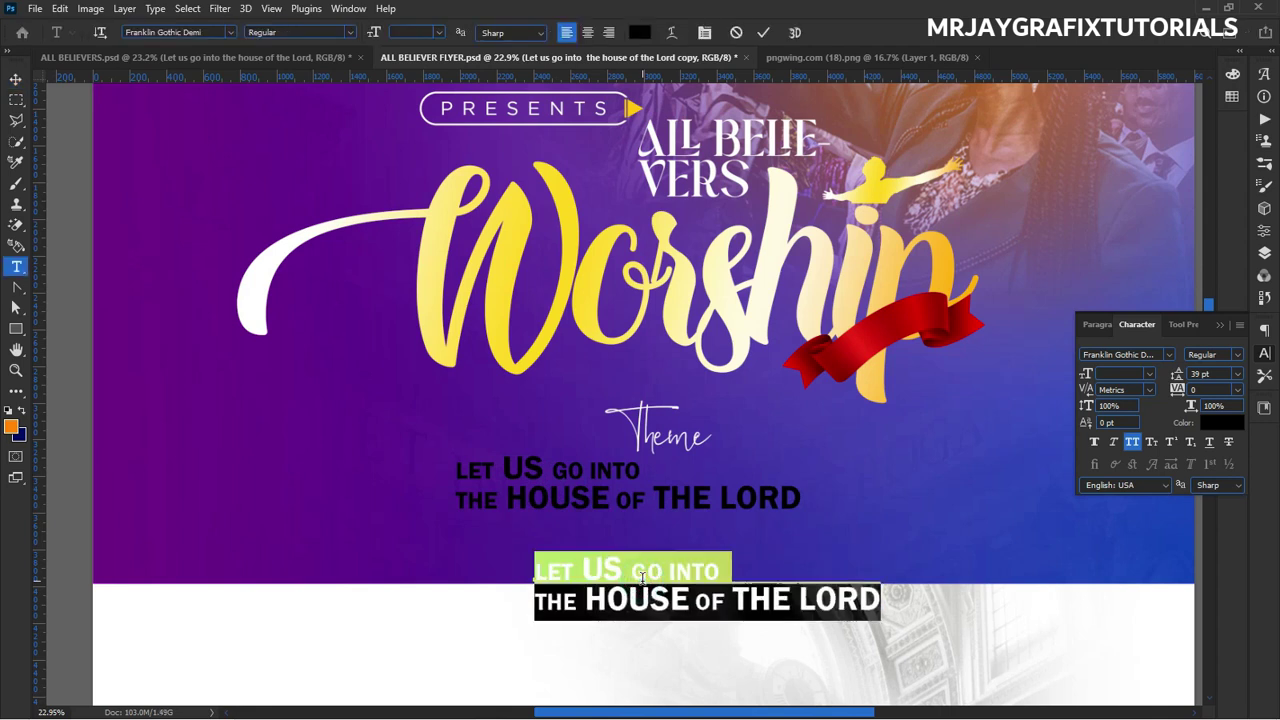
text(2023)
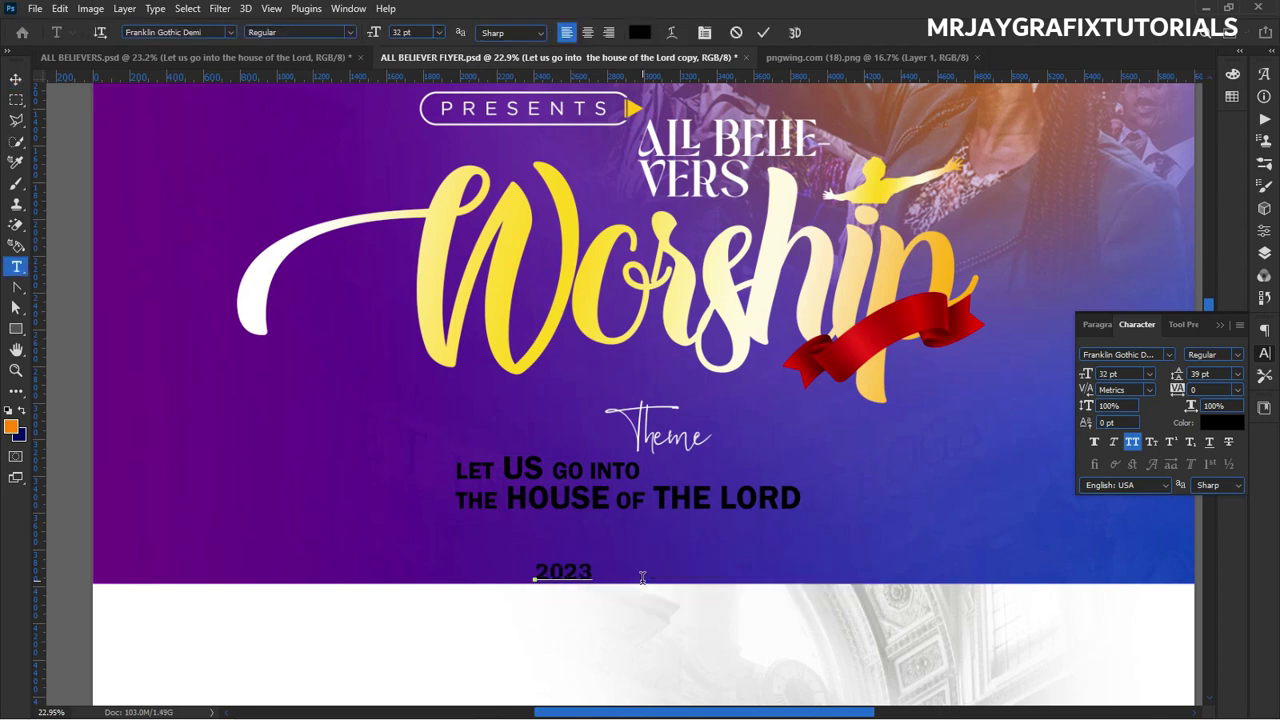
click(763, 32)
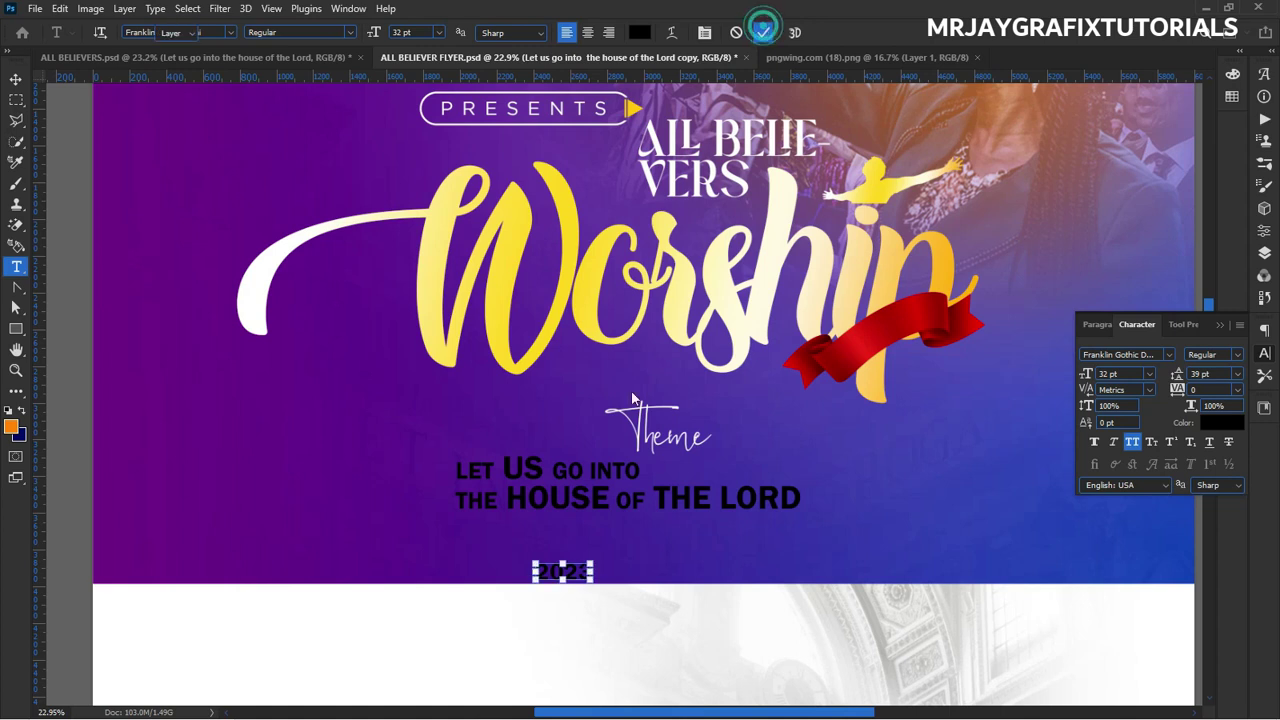
Move the 2023 text onto the red ribbon under "Worship" and set its colour to white (ffffff).
key(v)
drag(580, 577, 888, 345)
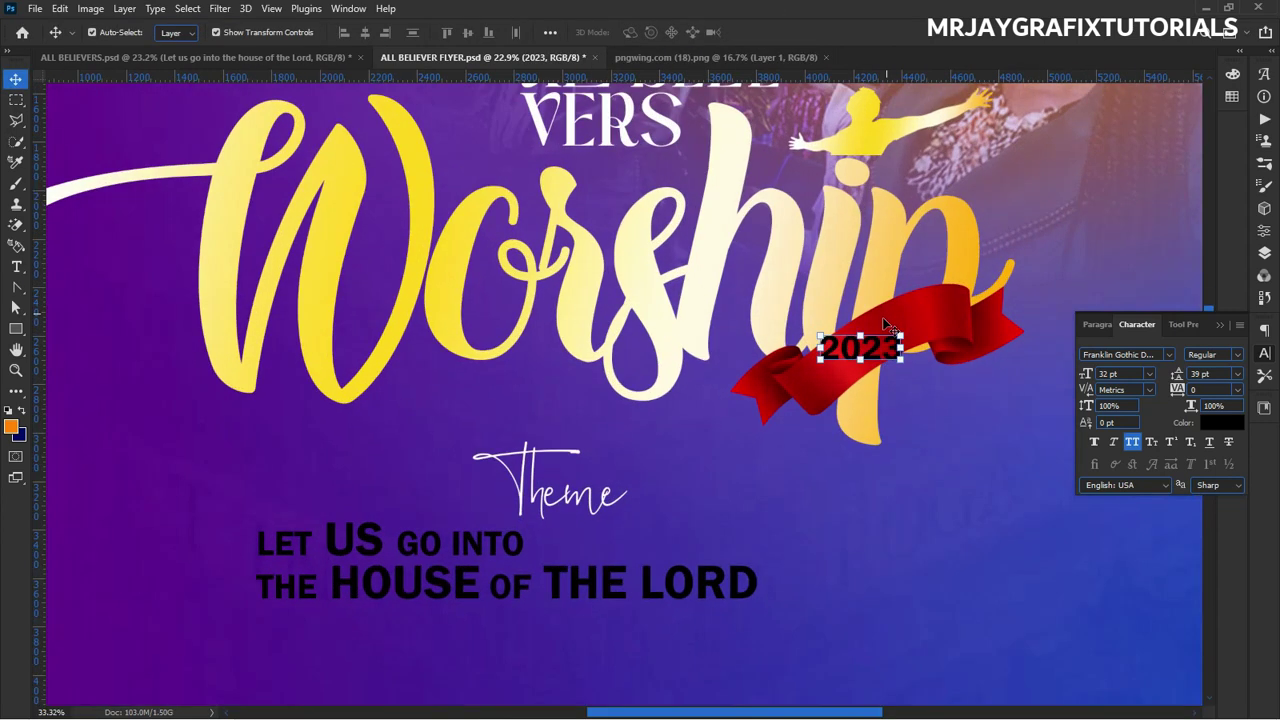
scroll(885, 345, up, 2)
double_click(884, 356)
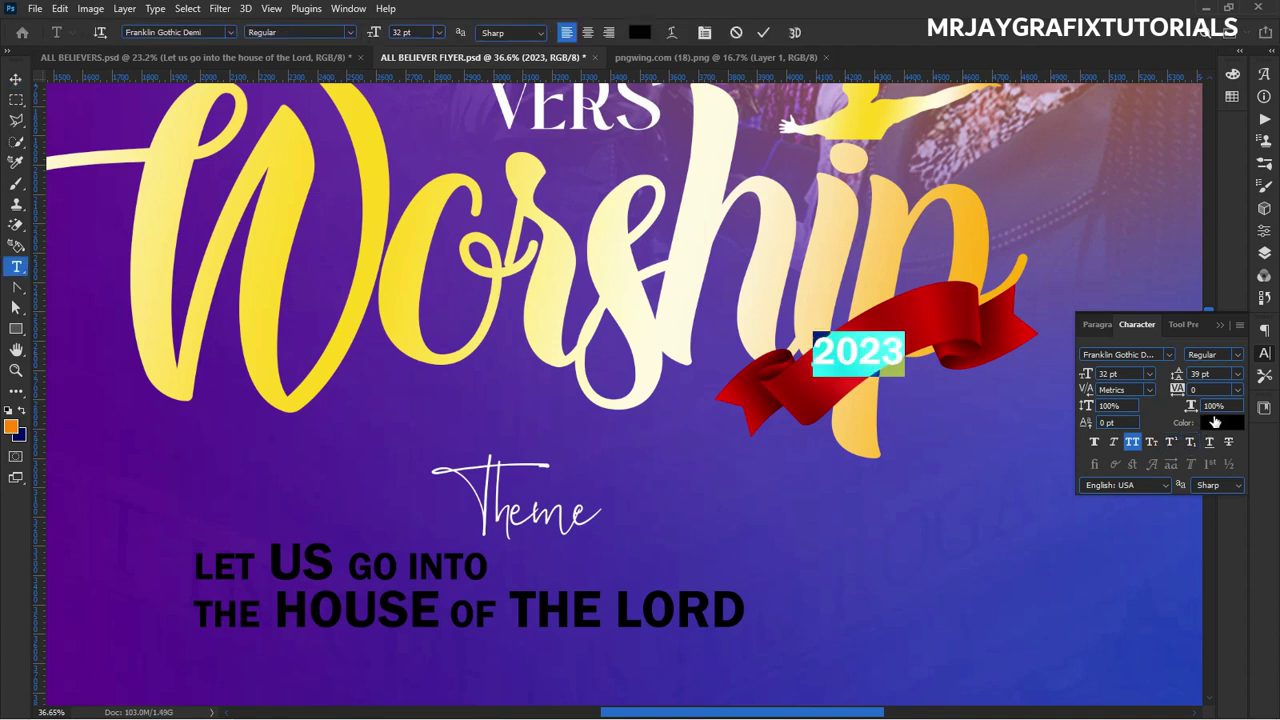
click(1218, 422)
text(ffffff)
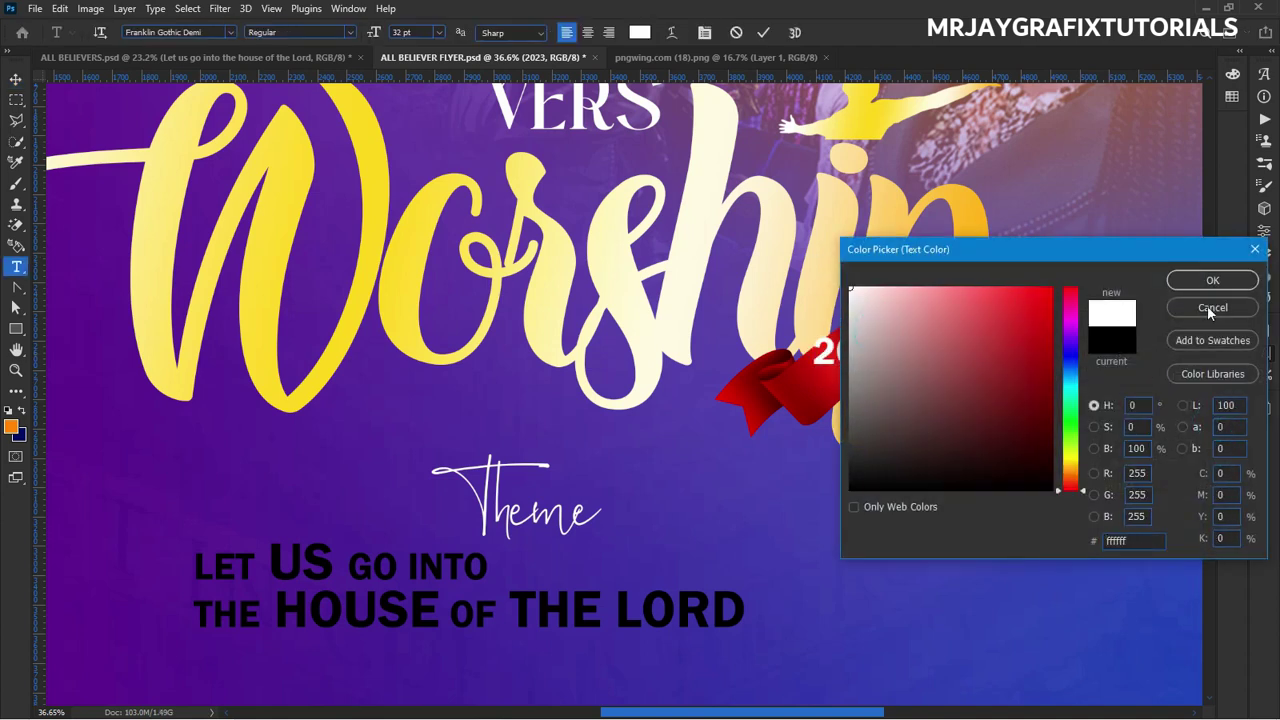
click(1209, 283)
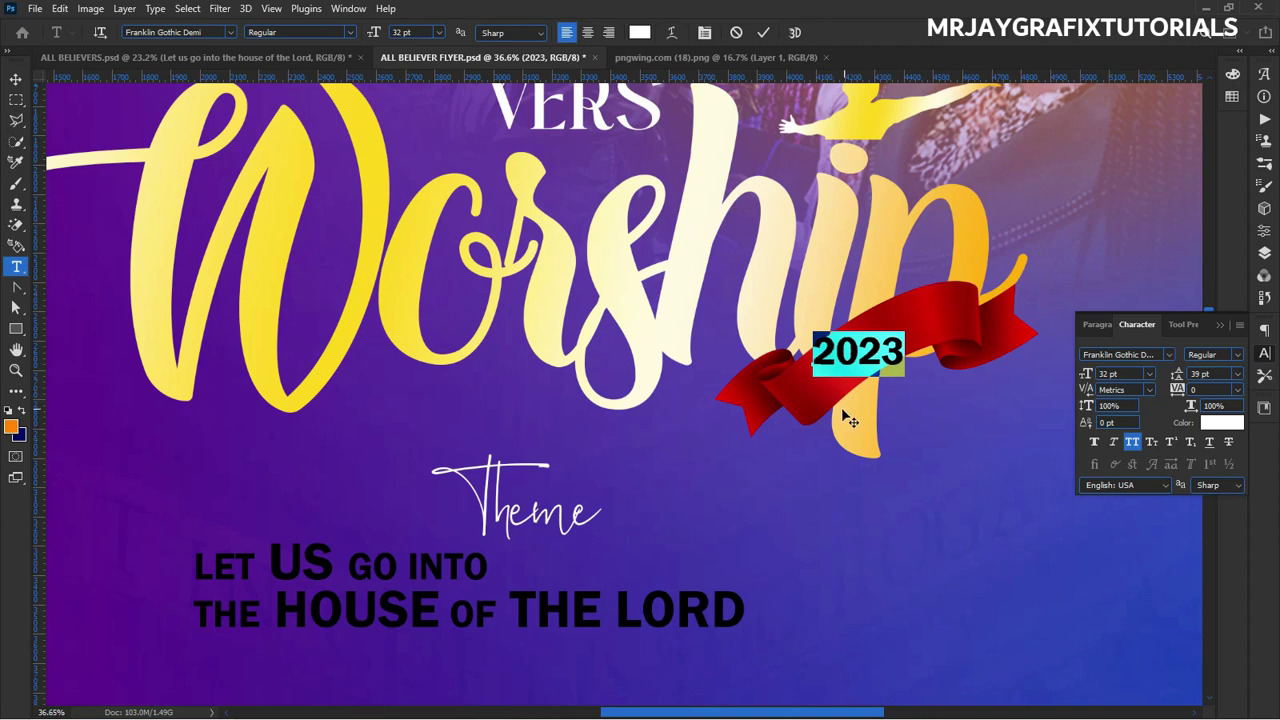
key(Right)
key(BackSpace)
key(BackSpace)
key(BackSpace)
text(023)
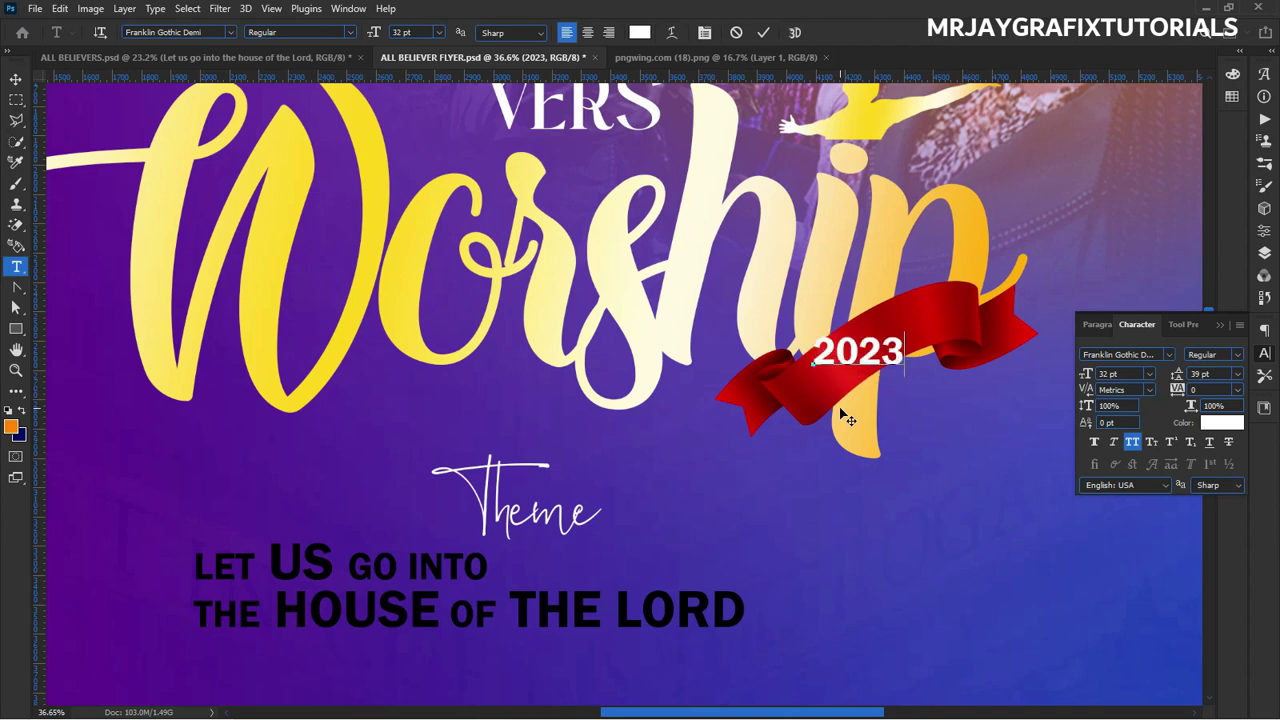
Set the font of the 2023 text to Silvano Western Demo Regular.
key(ctrl+a)
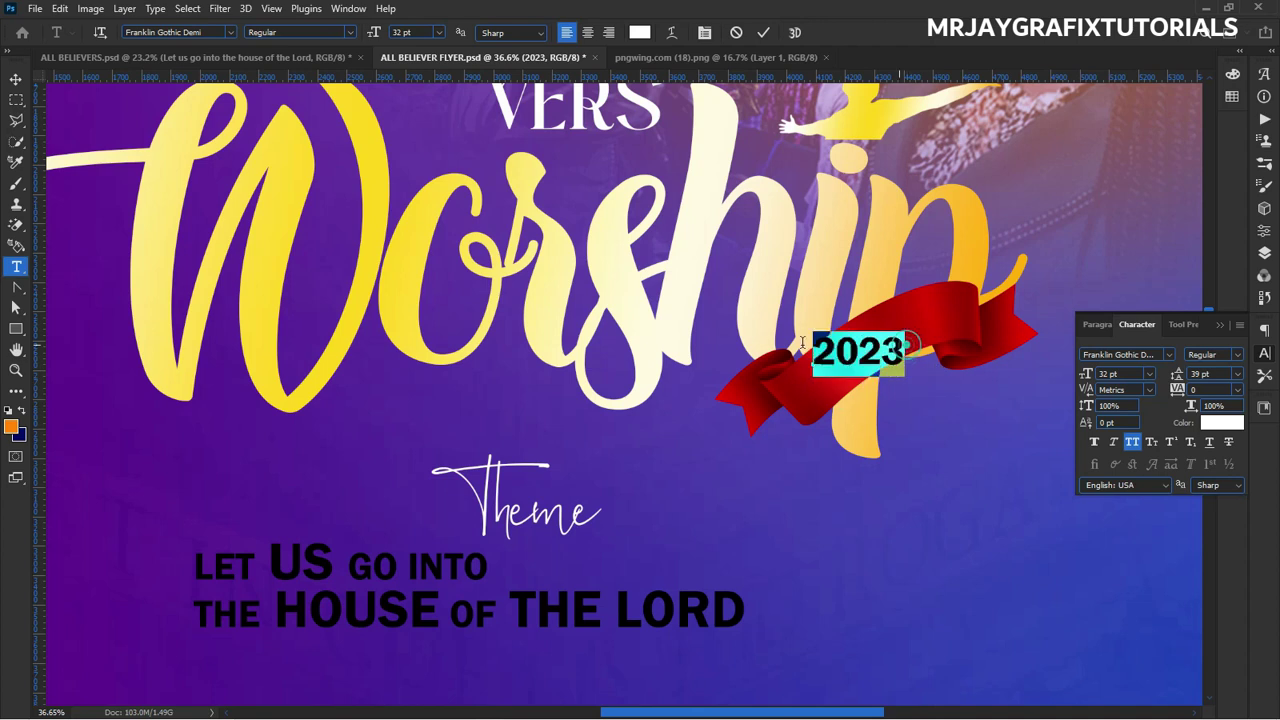
click(1118, 354)
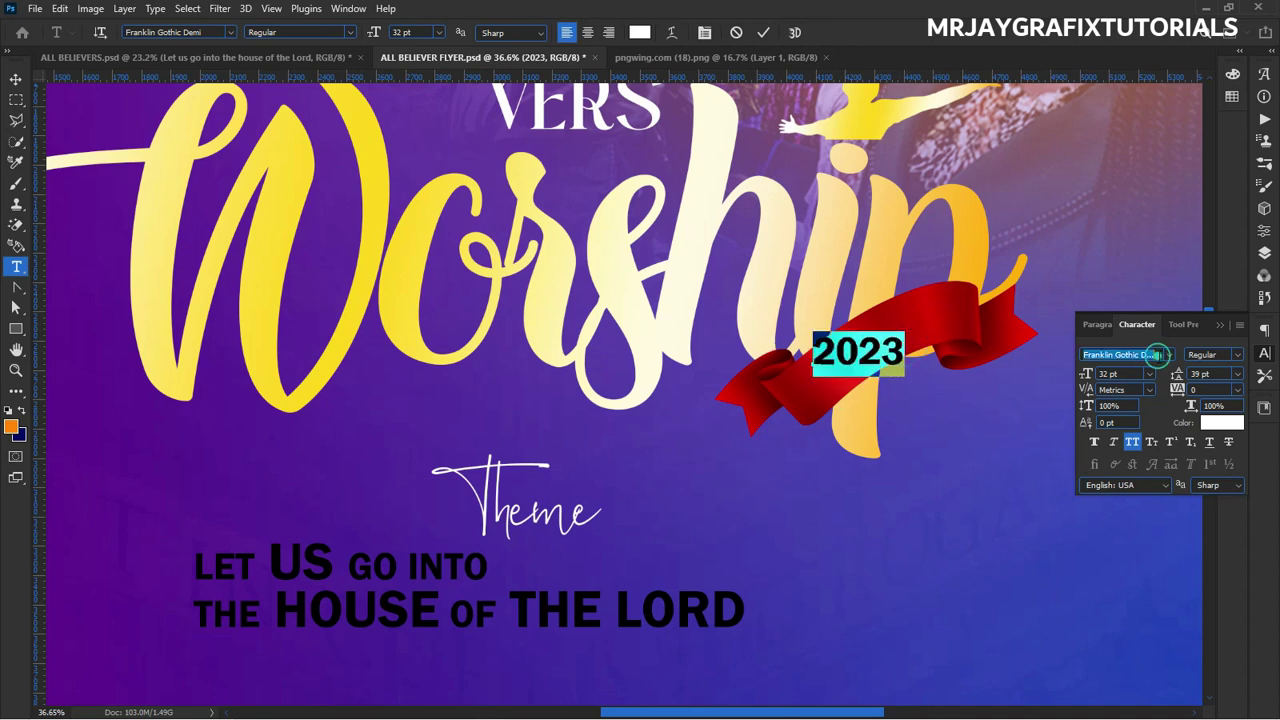
text(silver Crown Demo)
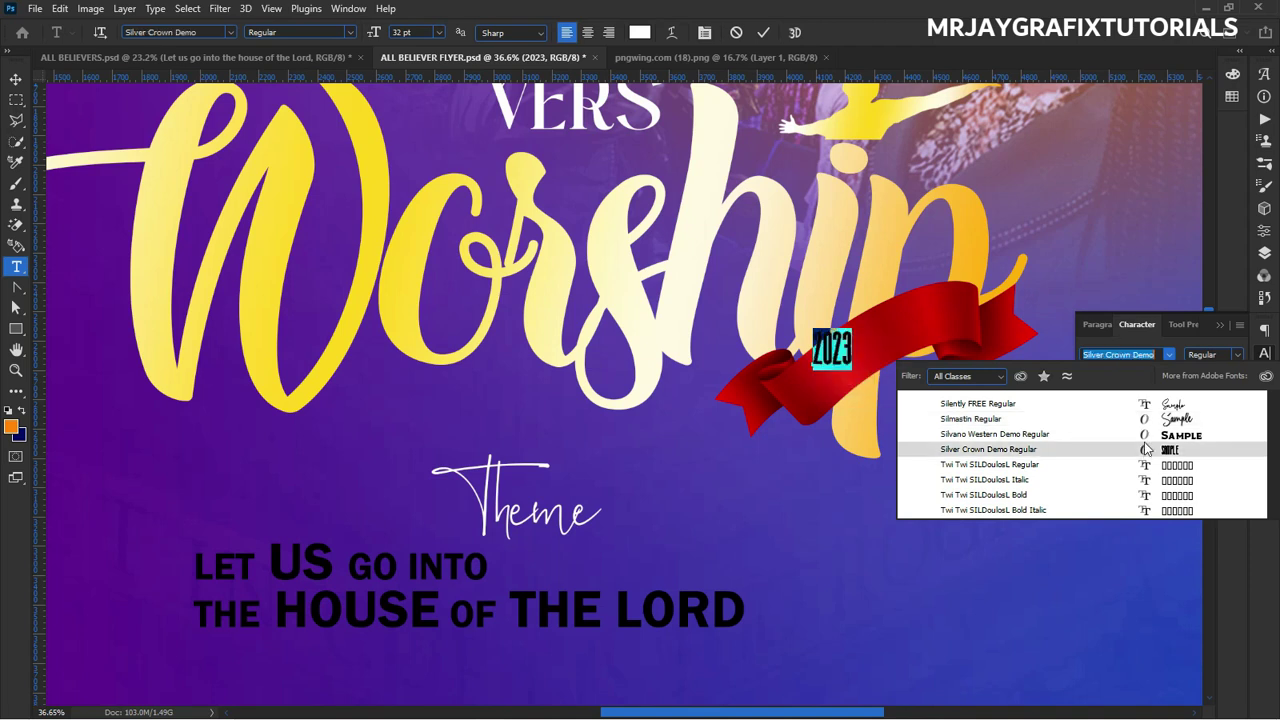
click(1145, 438)
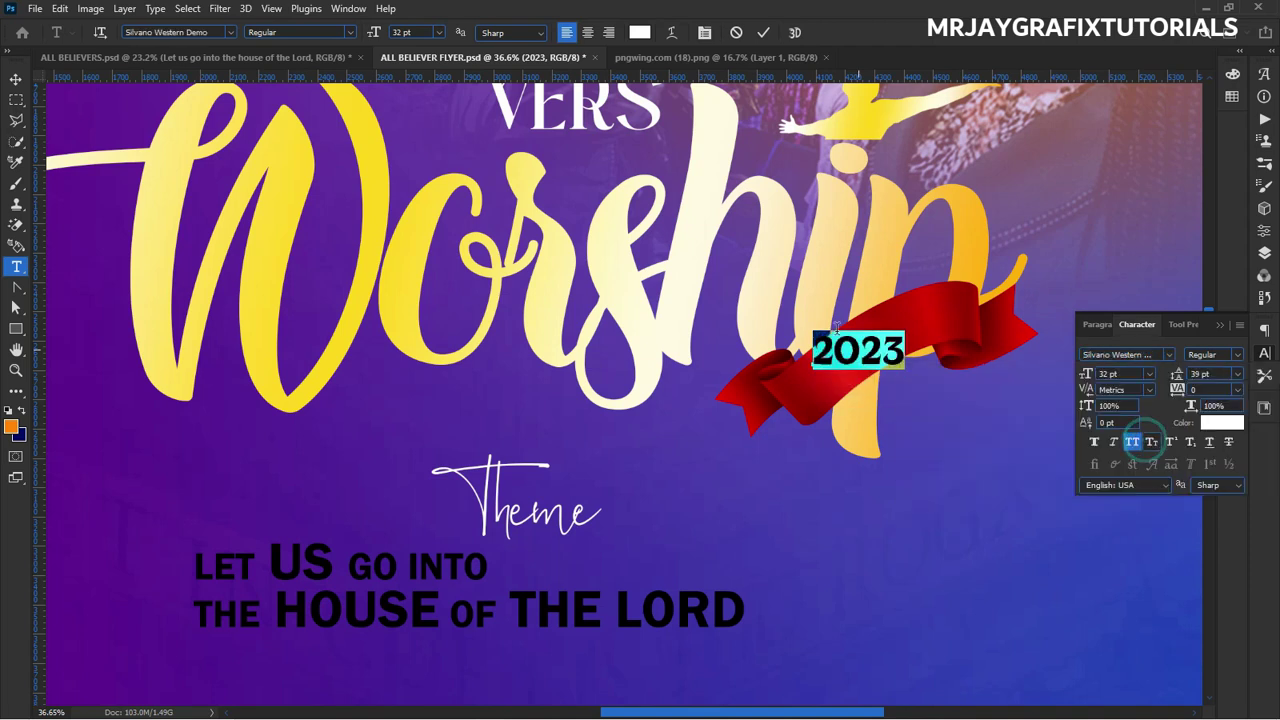
click(777, 41)
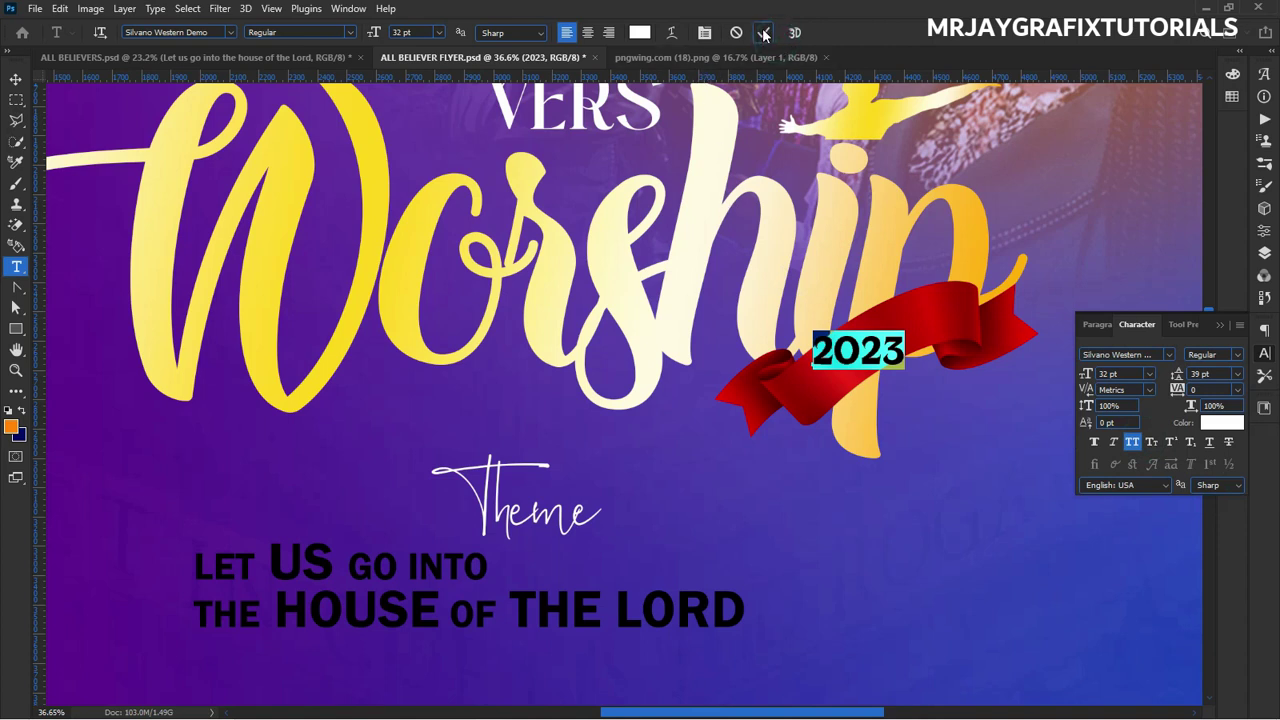
Rotate the 2023 text by about -30.84° to follow the slope of the red ribbon.
key(v)
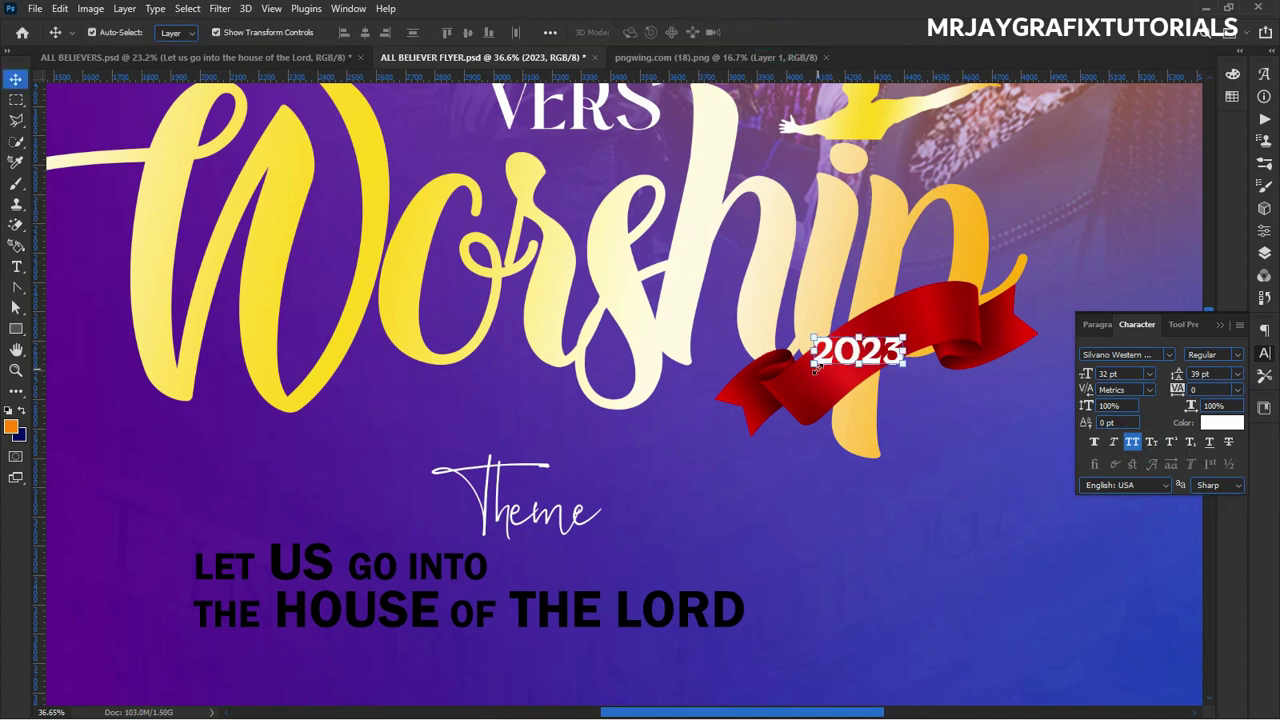
key(ctrl+t)
drag(757, 378, 762, 450)
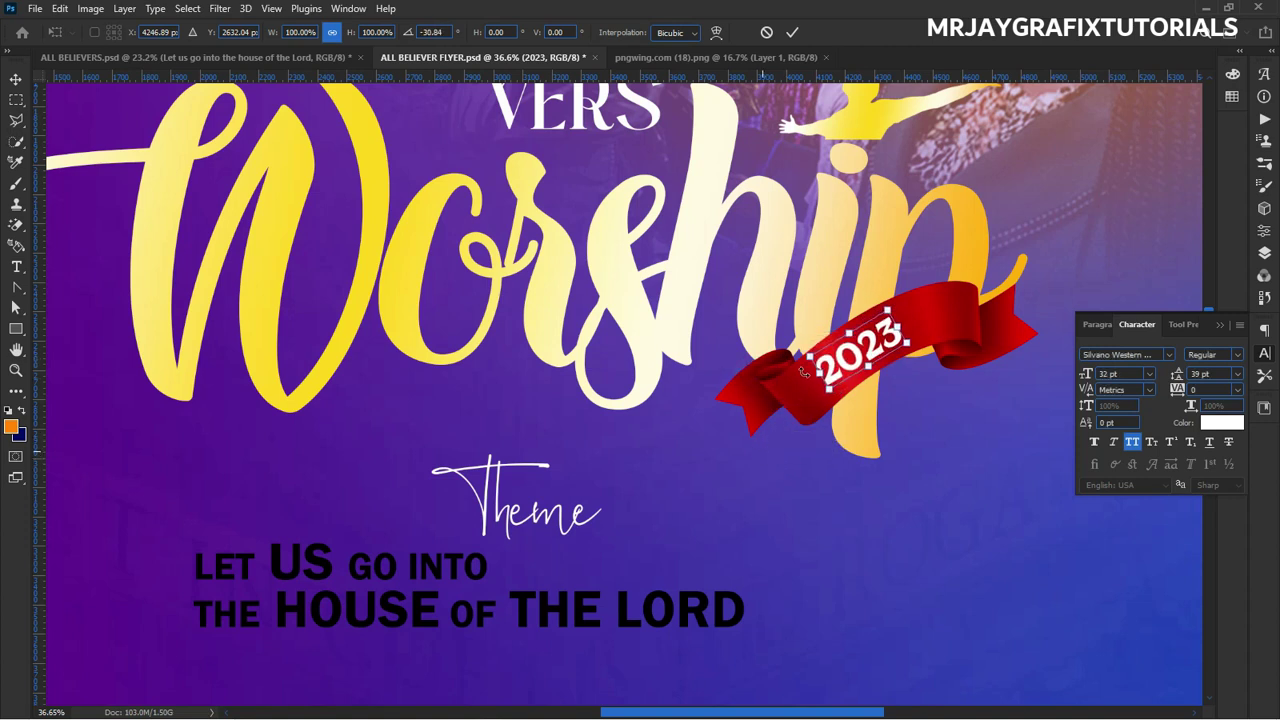
click(791, 32)
Warp the 2023 text horizontally, trying the Flag style at -14% bend before applying the Arch style with a slight bend.
double_click(860, 345)
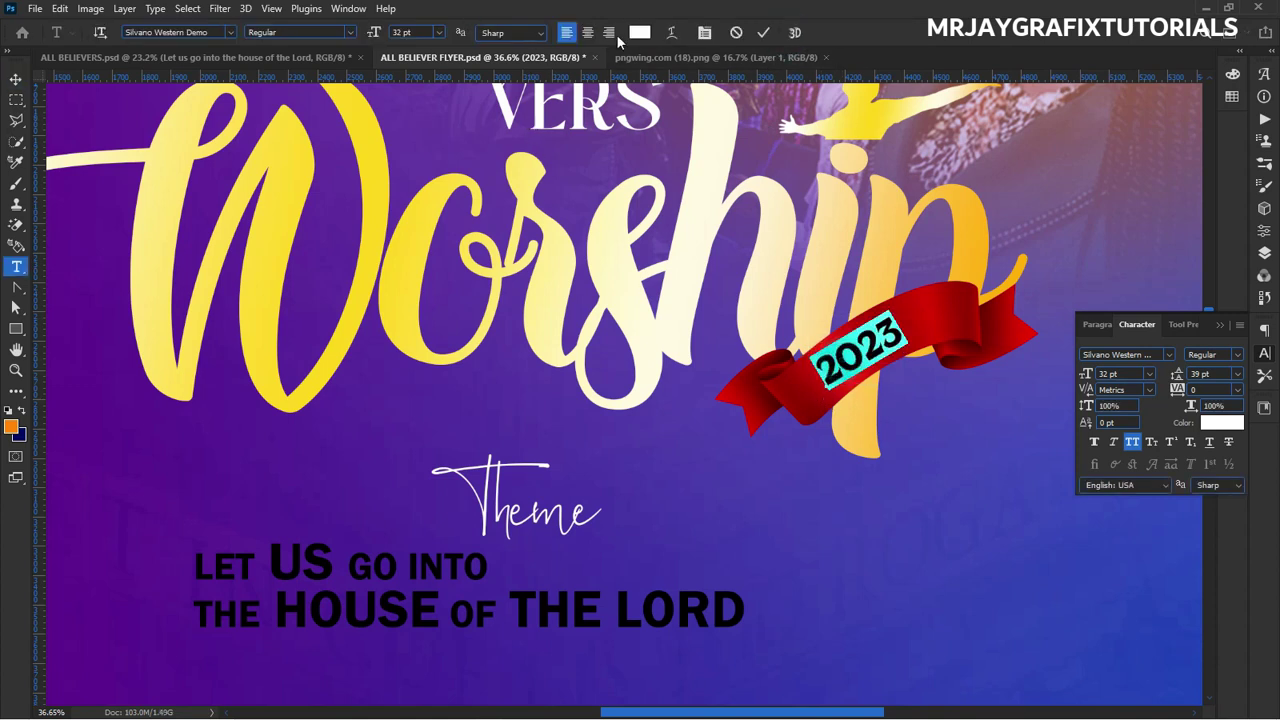
click(671, 33)
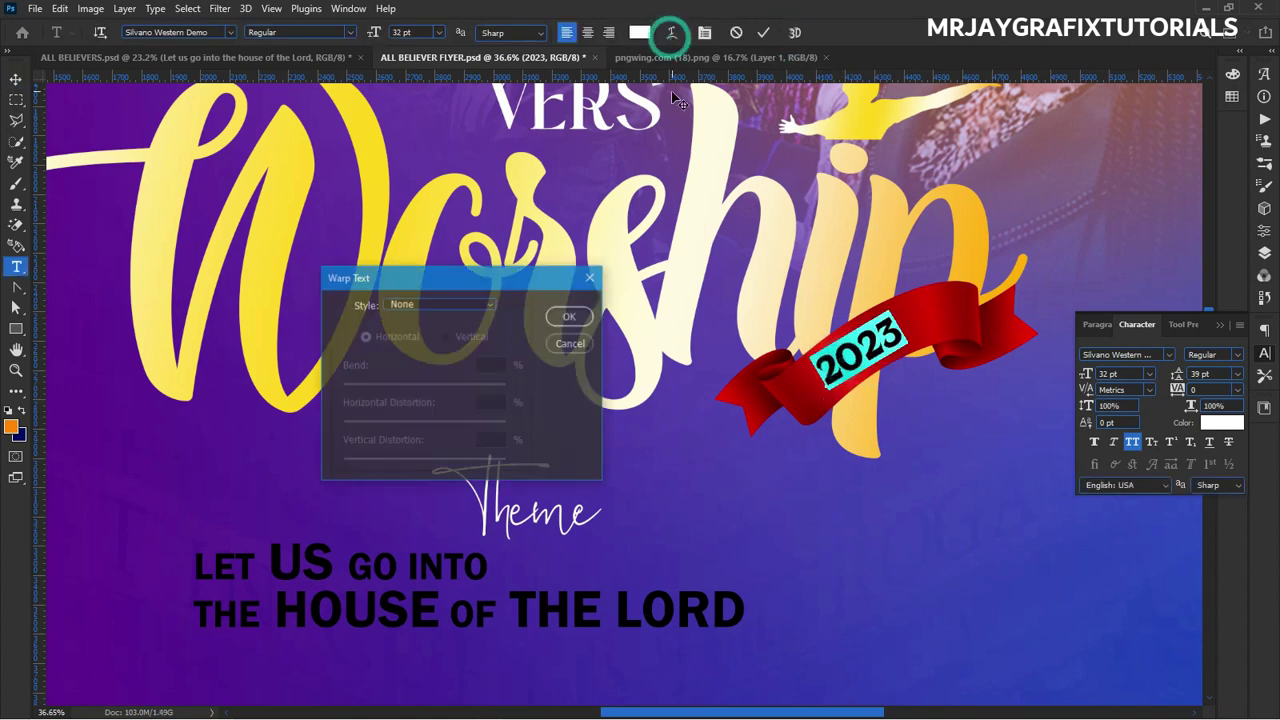
click(409, 300)
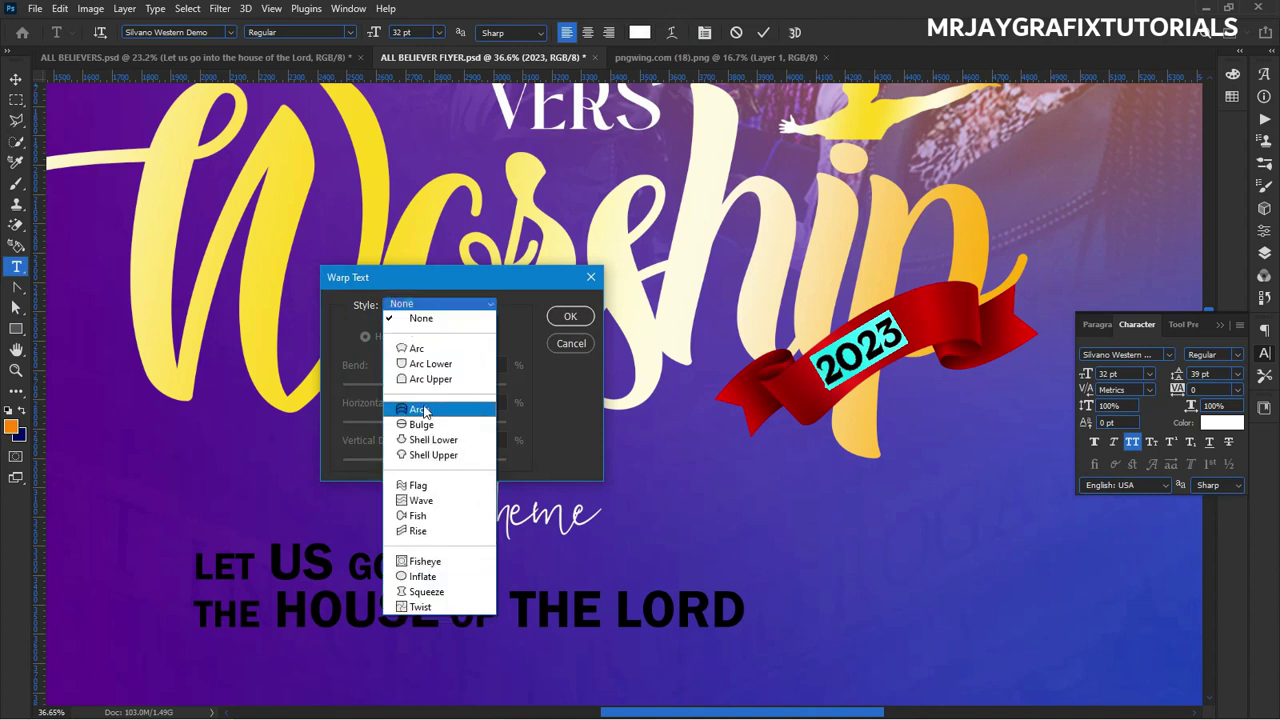
click(449, 485)
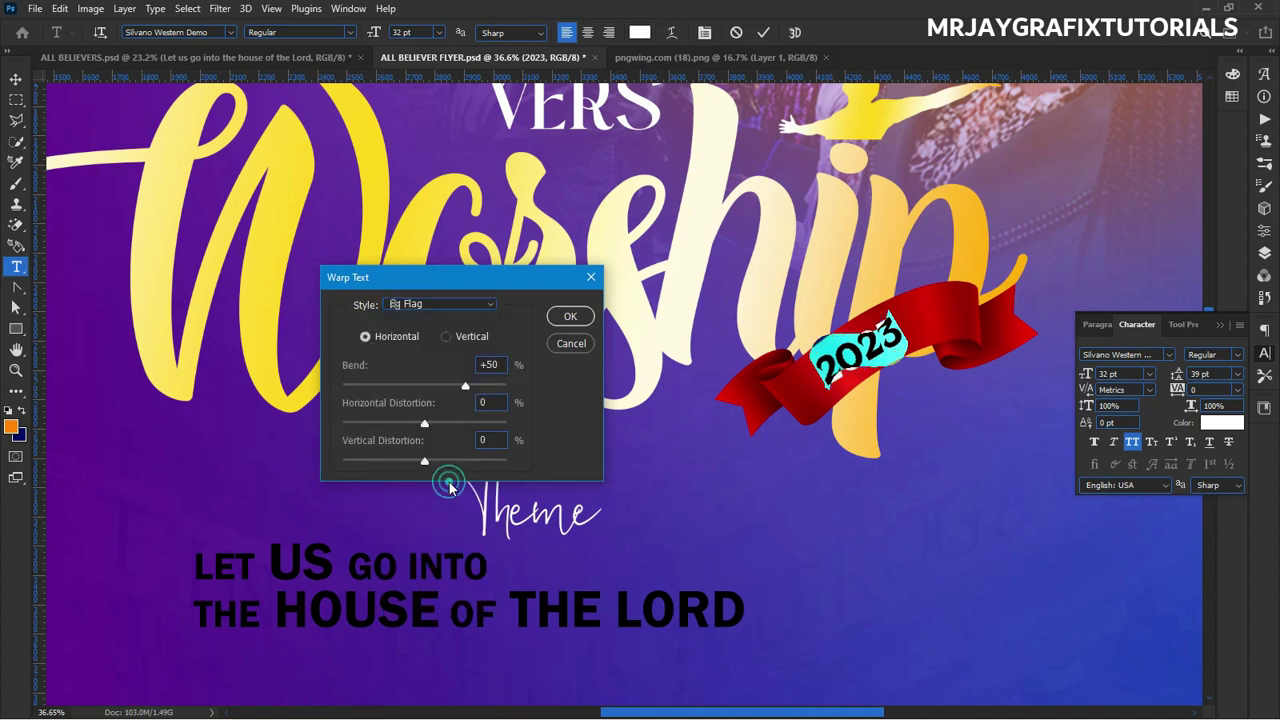
drag(463, 388, 413, 396)
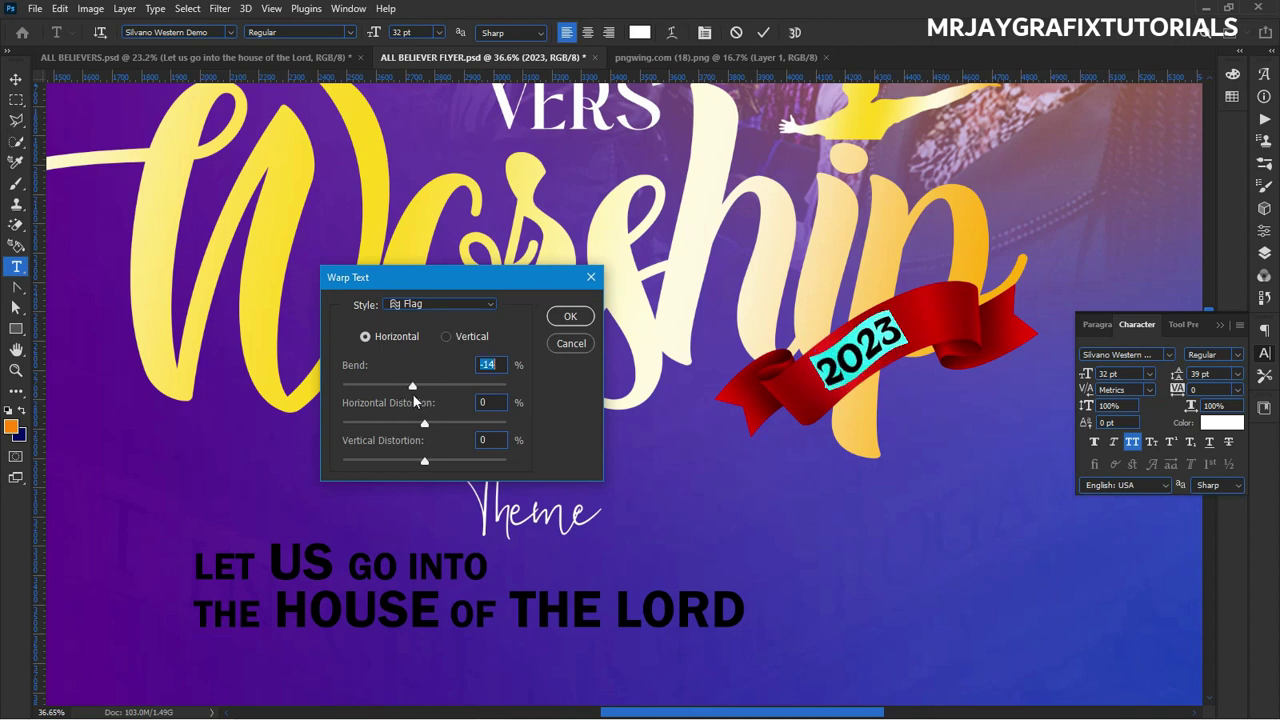
click(440, 304)
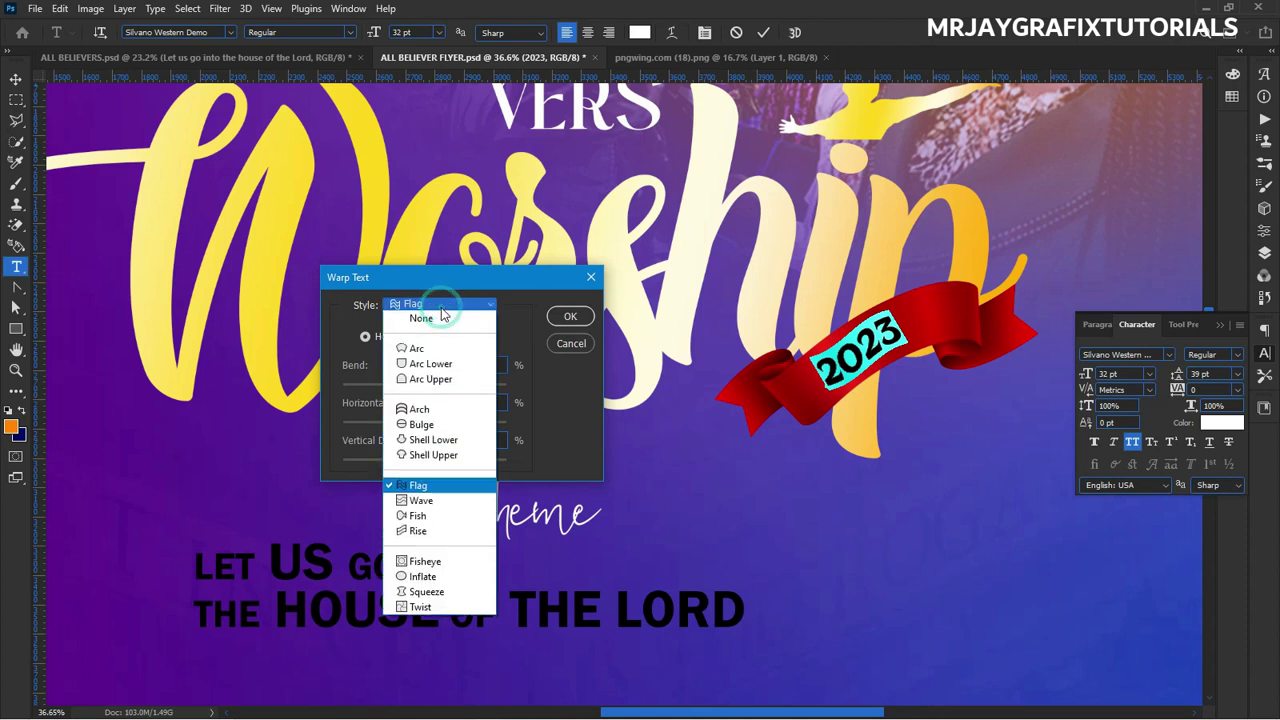
click(419, 409)
mouse_move(412, 388)
mouse_down()
mouse_move(444, 386)
mouse_move(429, 390)
mouse_up()
click(570, 316)
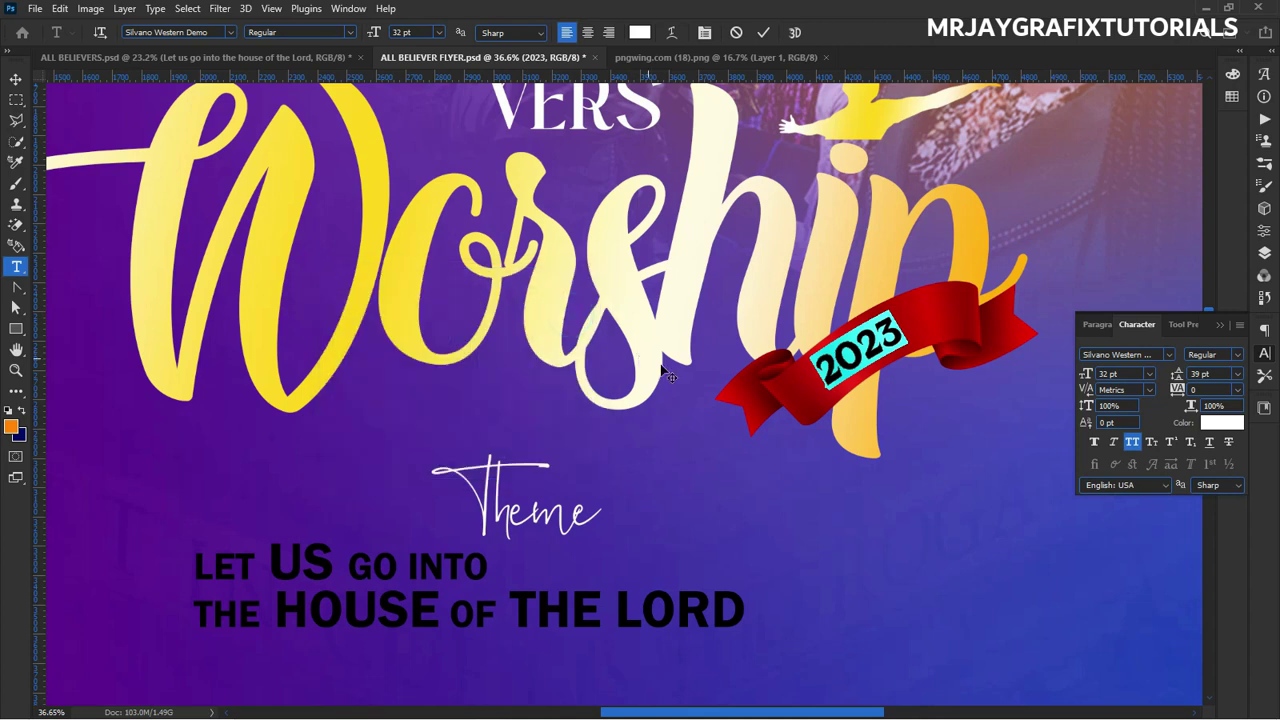
click(763, 32)
Set the tracking of the 2023 text to 300 and reposition it on the ribbon.
key(v)
drag(864, 357, 862, 352)
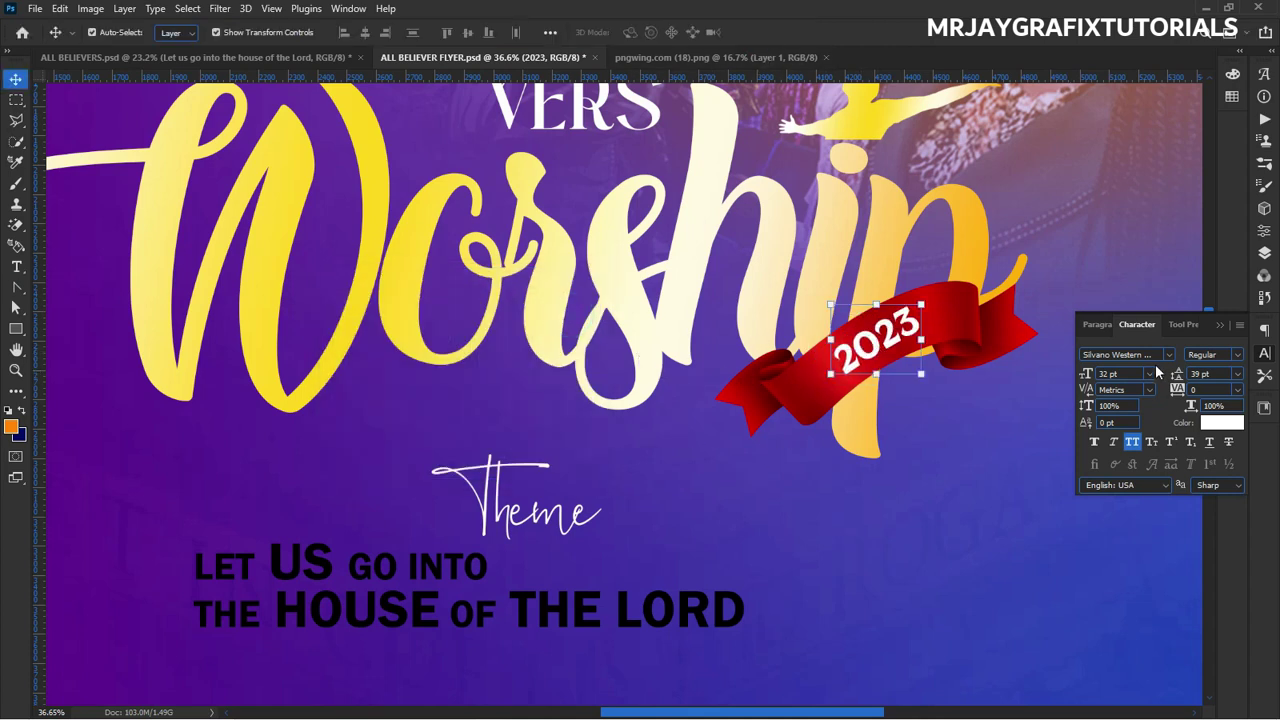
drag(1175, 391, 1190, 390)
drag(858, 348, 839, 358)
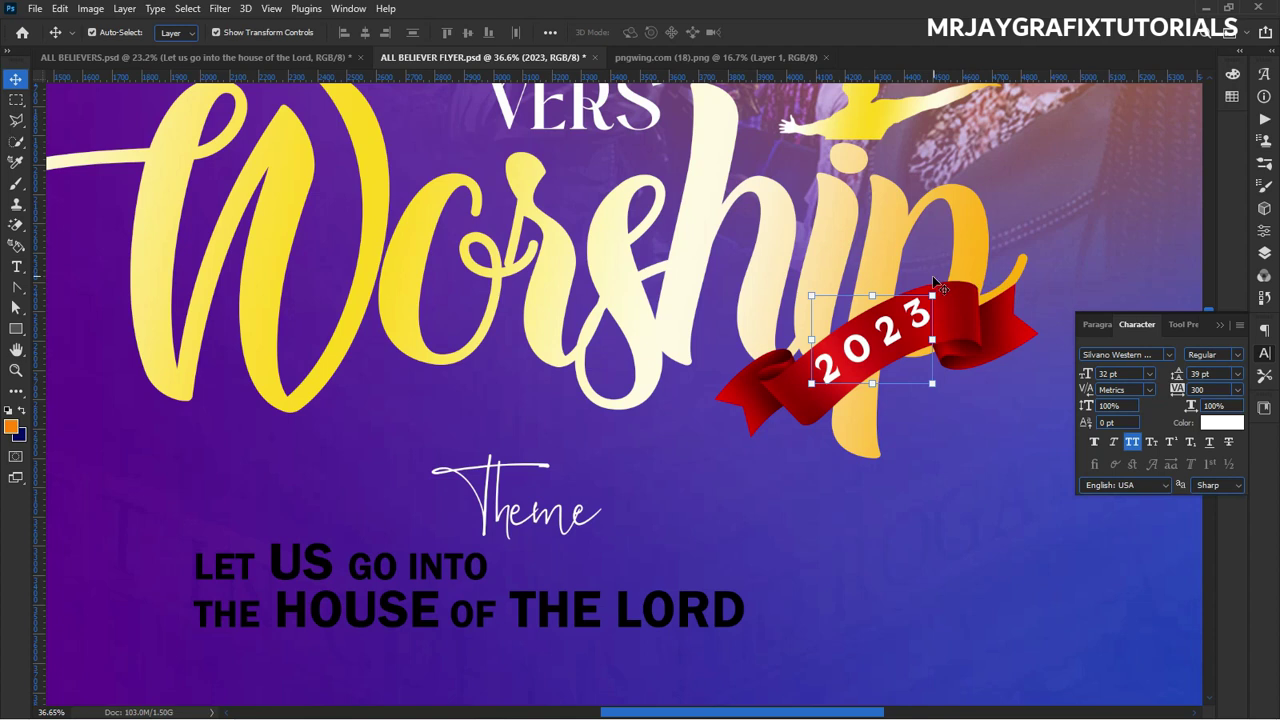
Rotate the 2023 text slightly clockwise and nudge it into place on the middle of the ribbon.
click(932, 292)
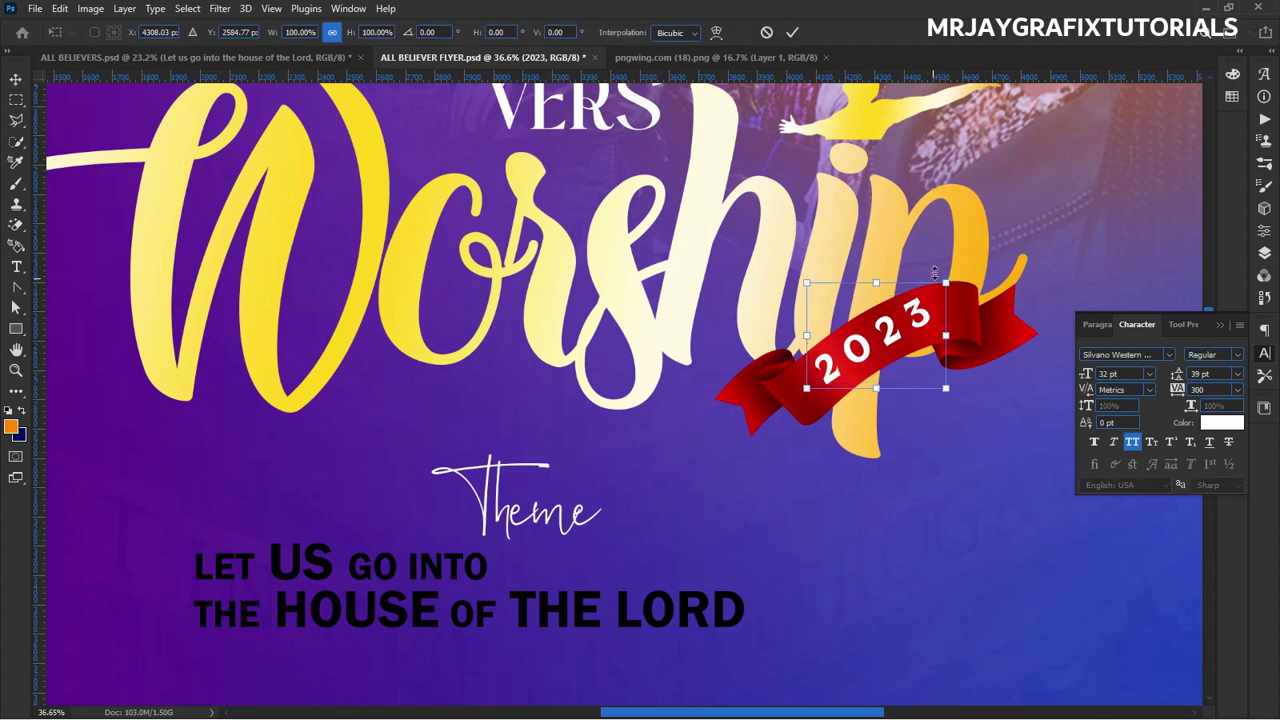
drag(938, 264, 952, 262)
click(791, 33)
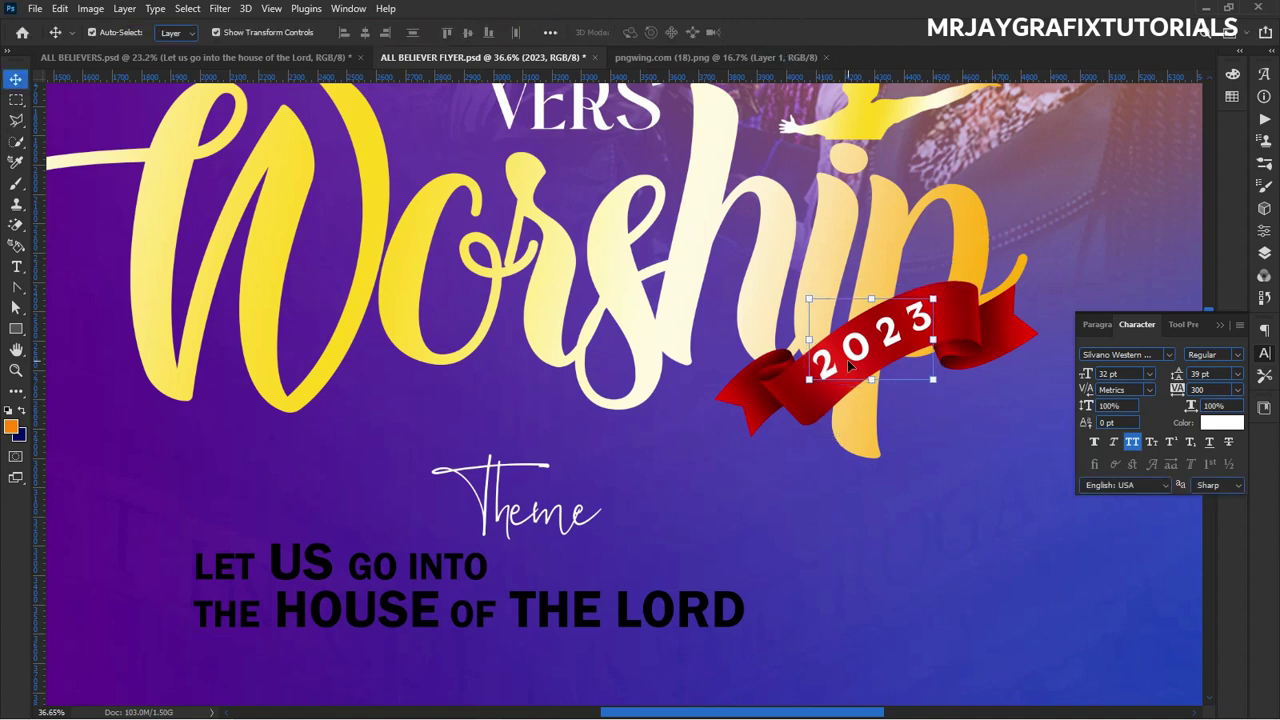
click(798, 442)
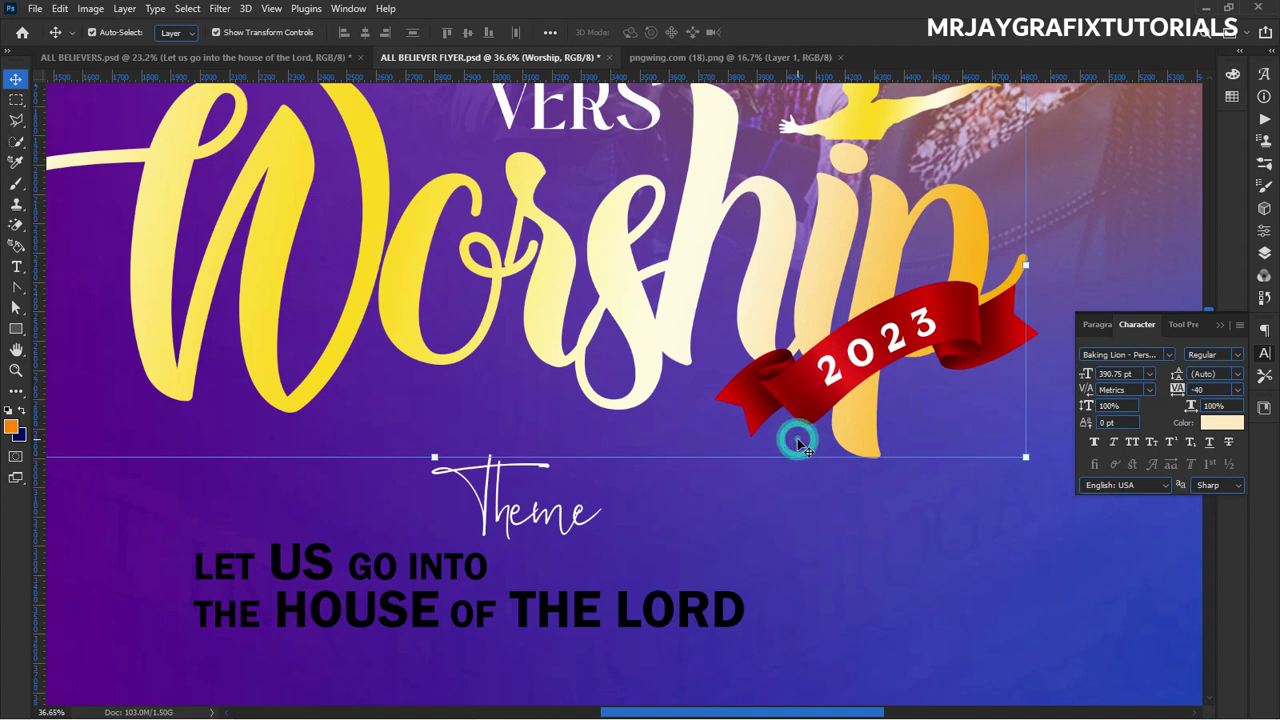
click(848, 372)
drag(847, 370, 846, 370)
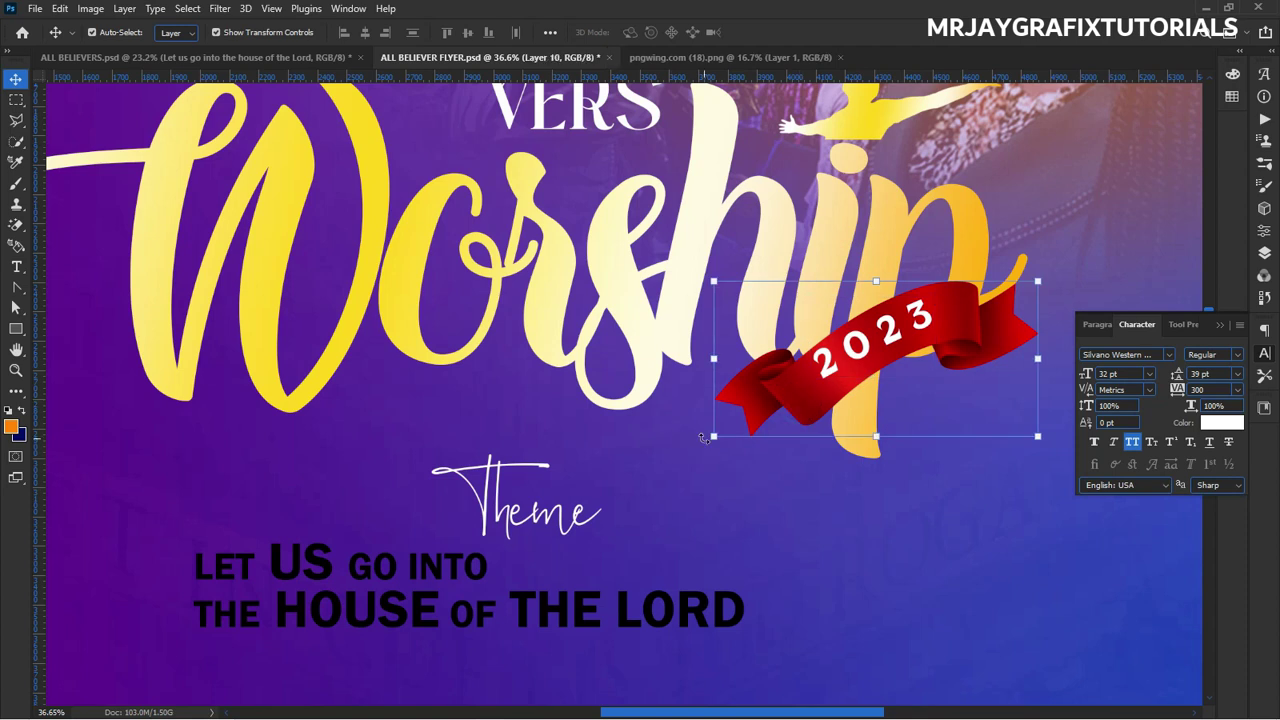
Scale the red ribbon down slightly from its lower-left corner and refit the 2023 text on it, rotated by about -5.17°.
drag(713, 436, 746, 420)
key(Return)
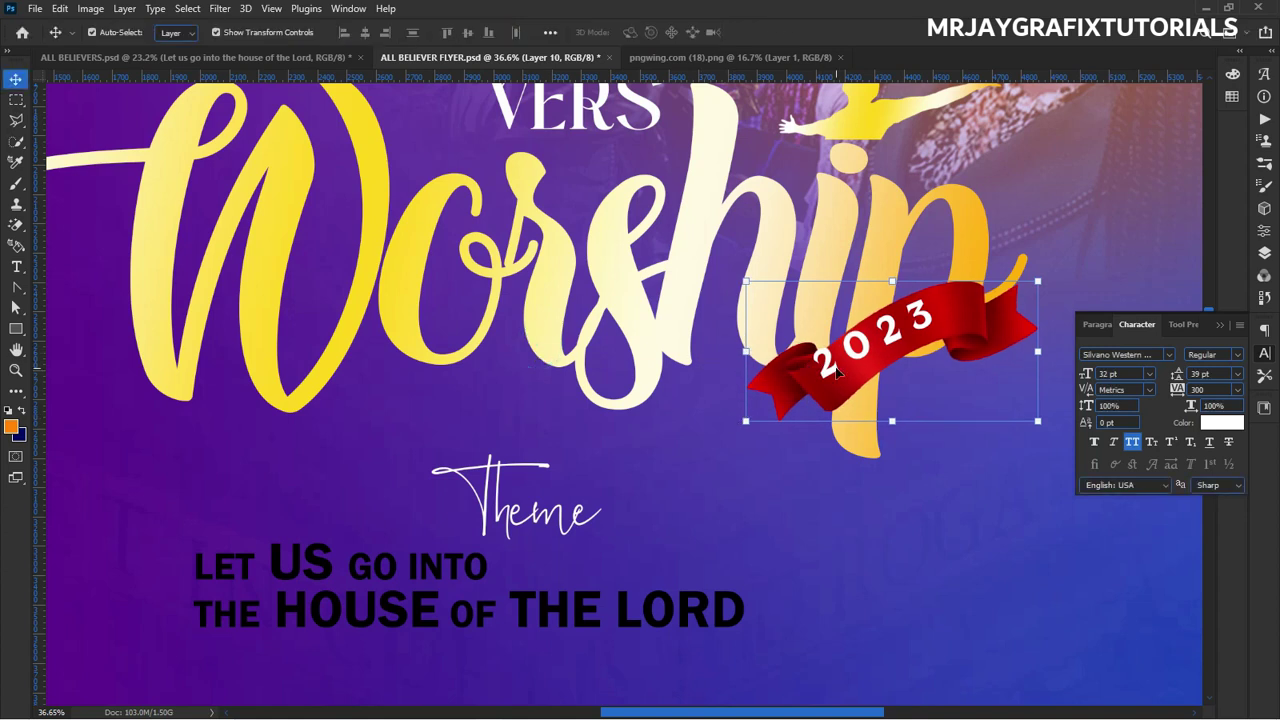
drag(833, 370, 826, 396)
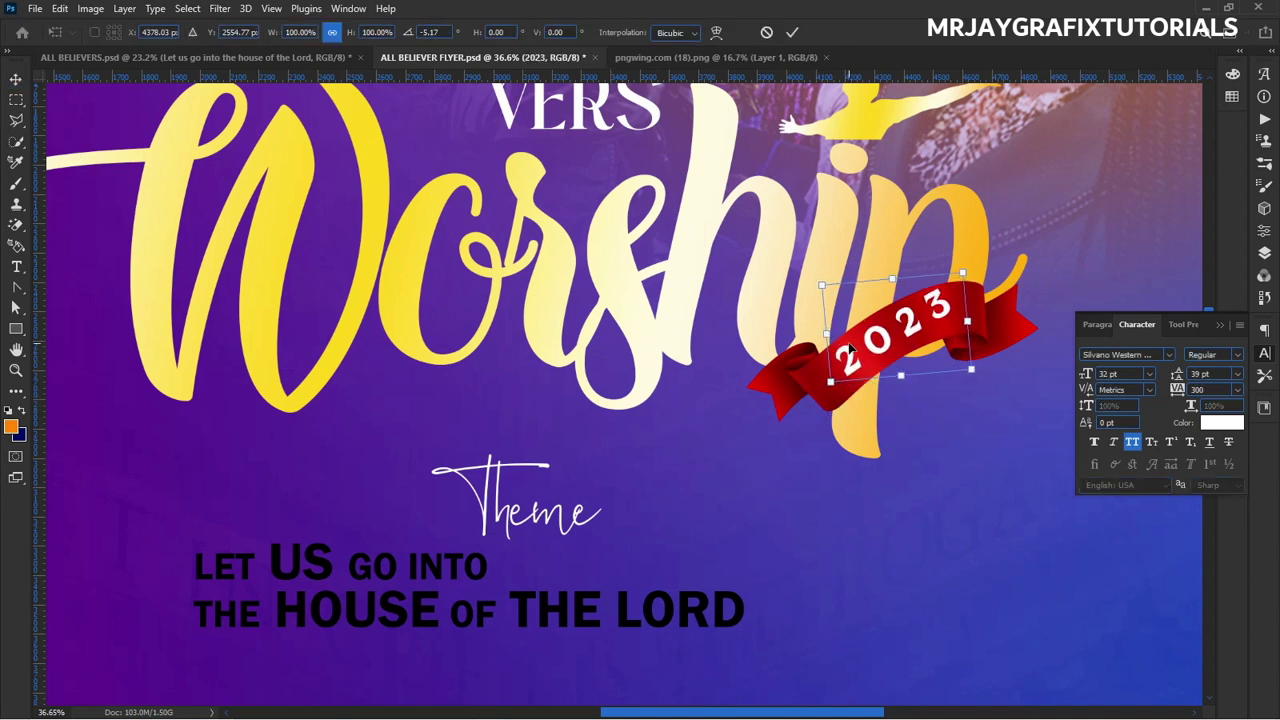
key(Return)
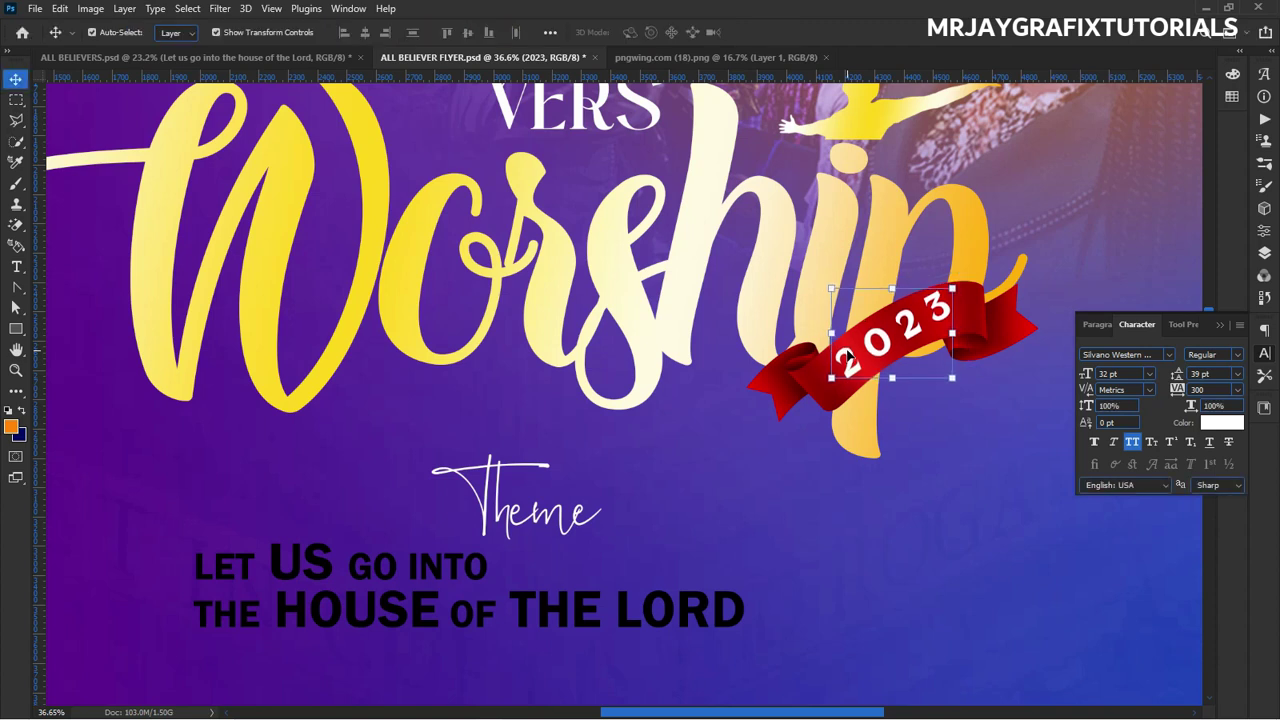
scroll(590, 455, down, 5)
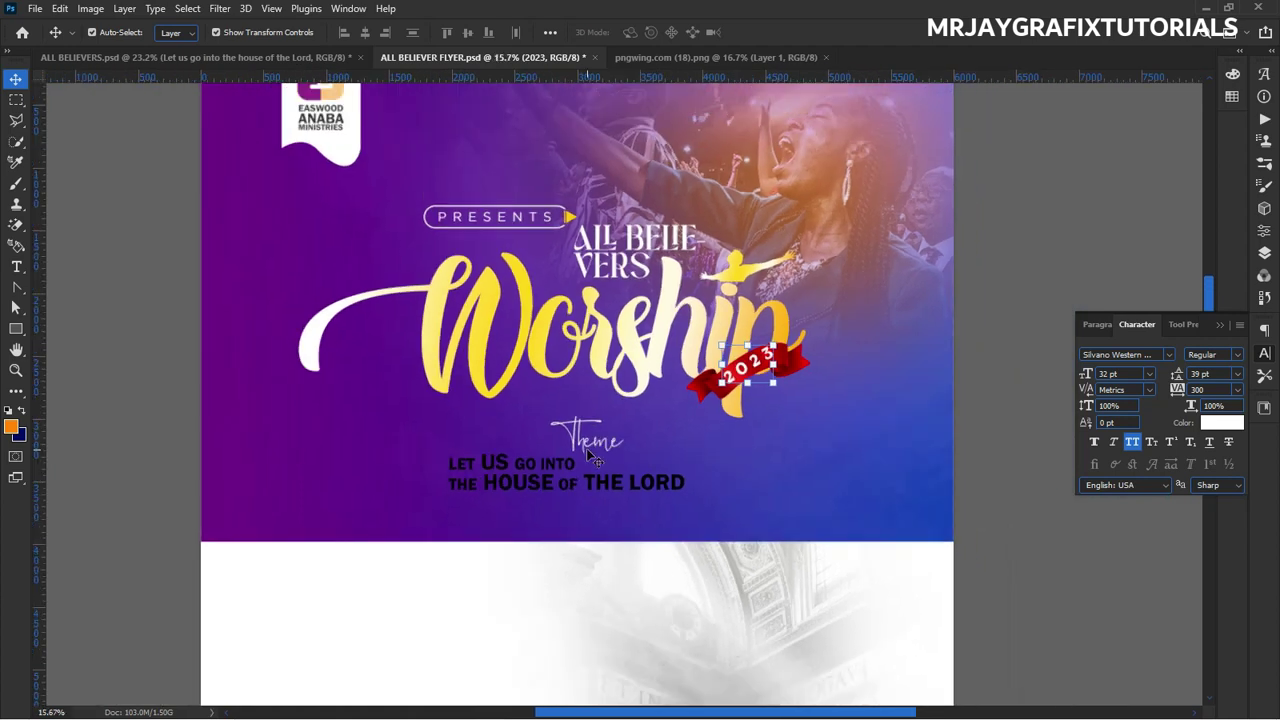
Nudge the Theme text up slightly below the Worship title, trying faux italic on it.
scroll(590, 455, down, 1)
click(155, 245)
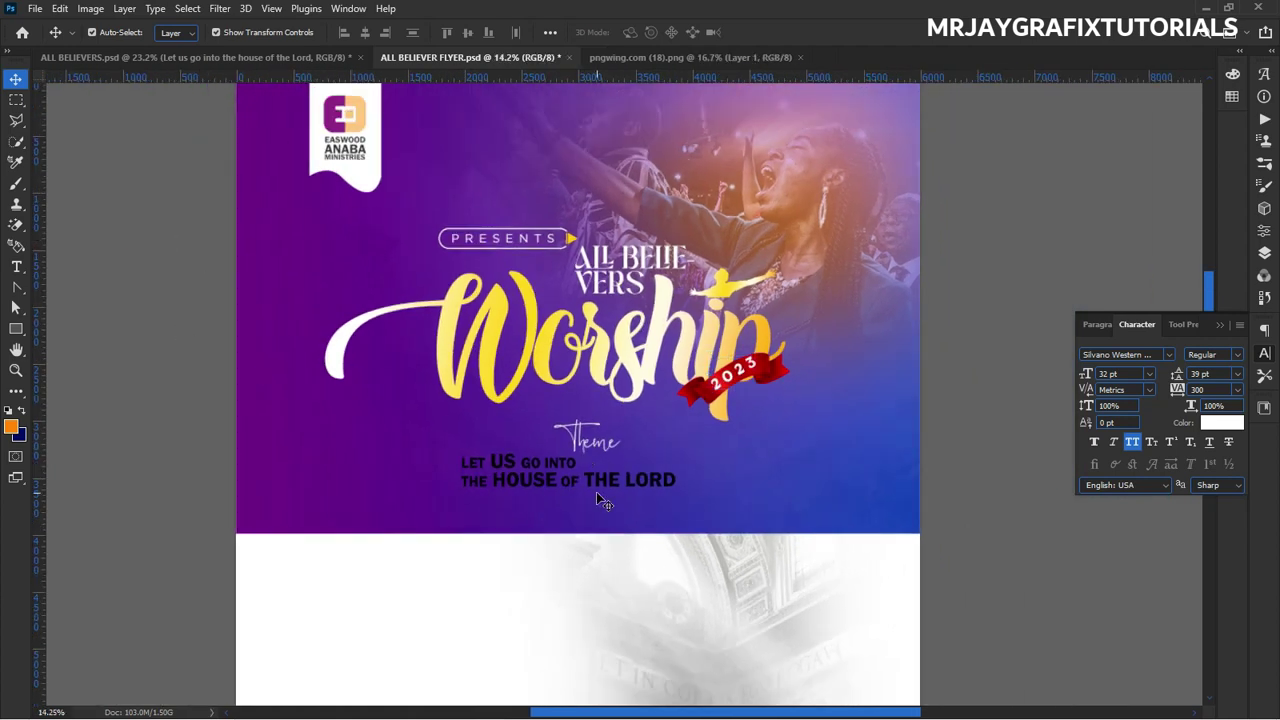
scroll(596, 493, up, 3)
drag(590, 437, 590, 429)
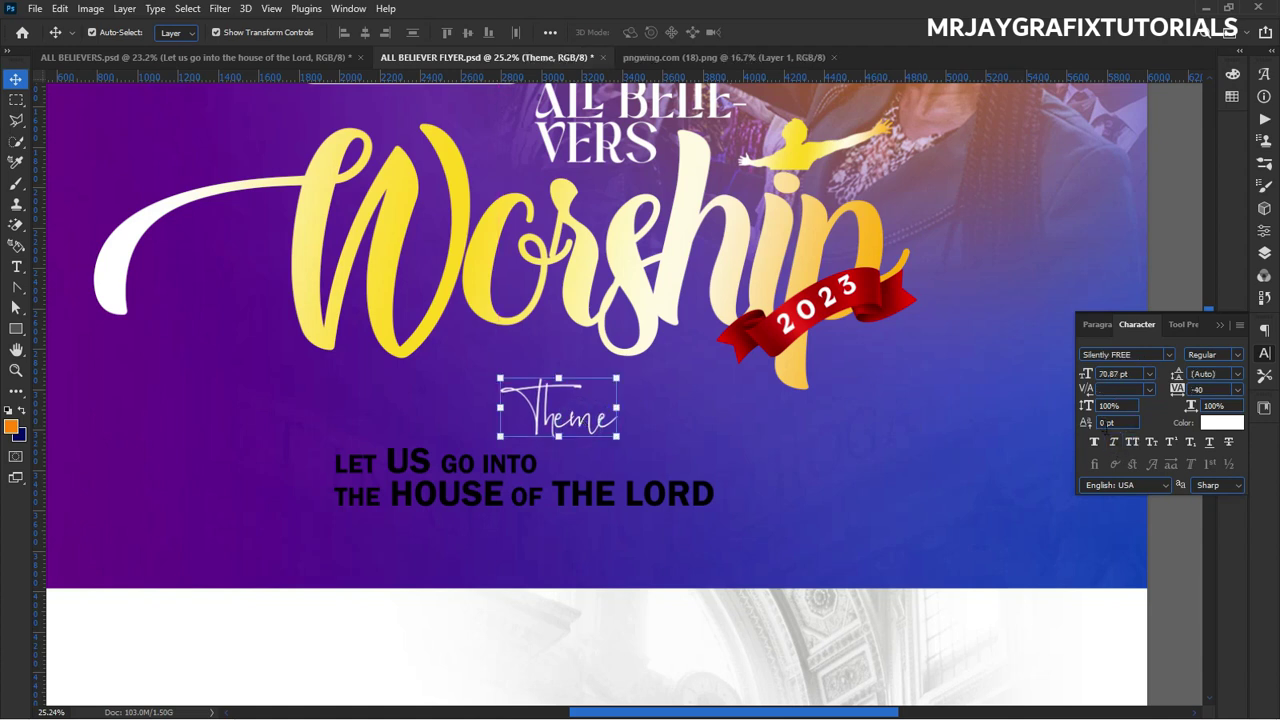
click(1114, 444)
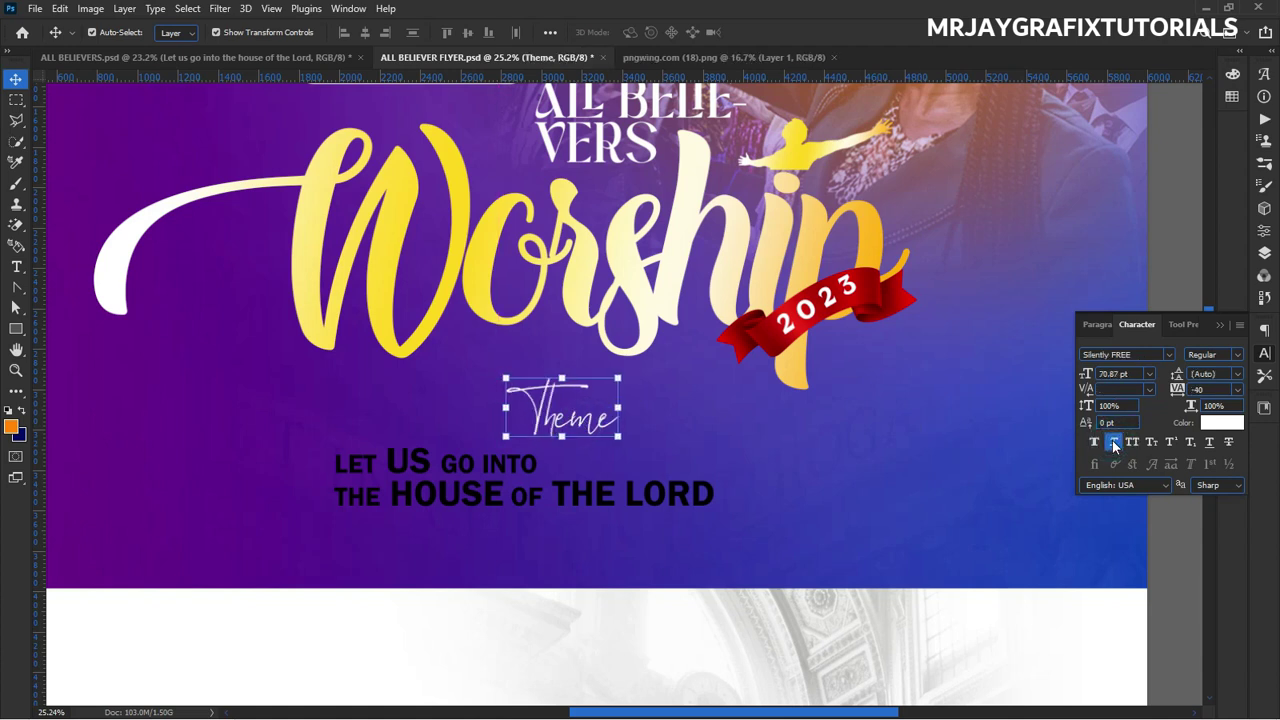
click(1114, 444)
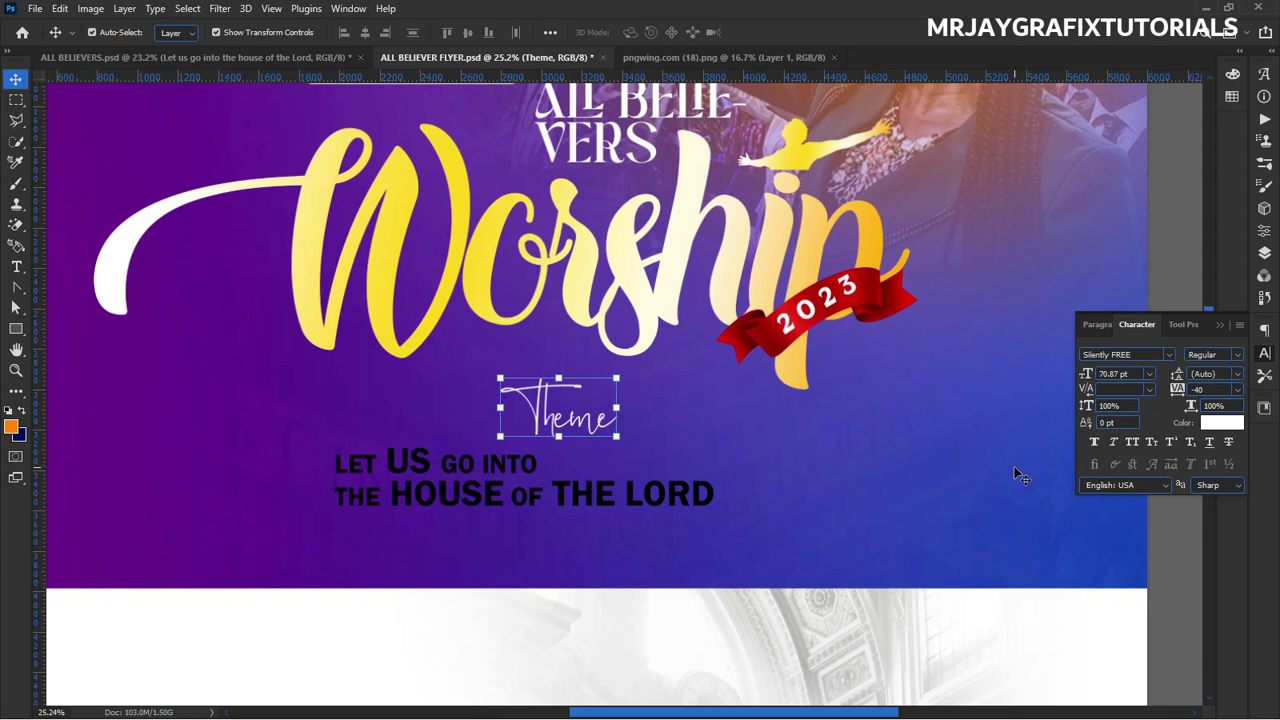
Move the "Let us go into the house of the Lord" text to the right beneath Theme and color it white.
drag(368, 503, 443, 508)
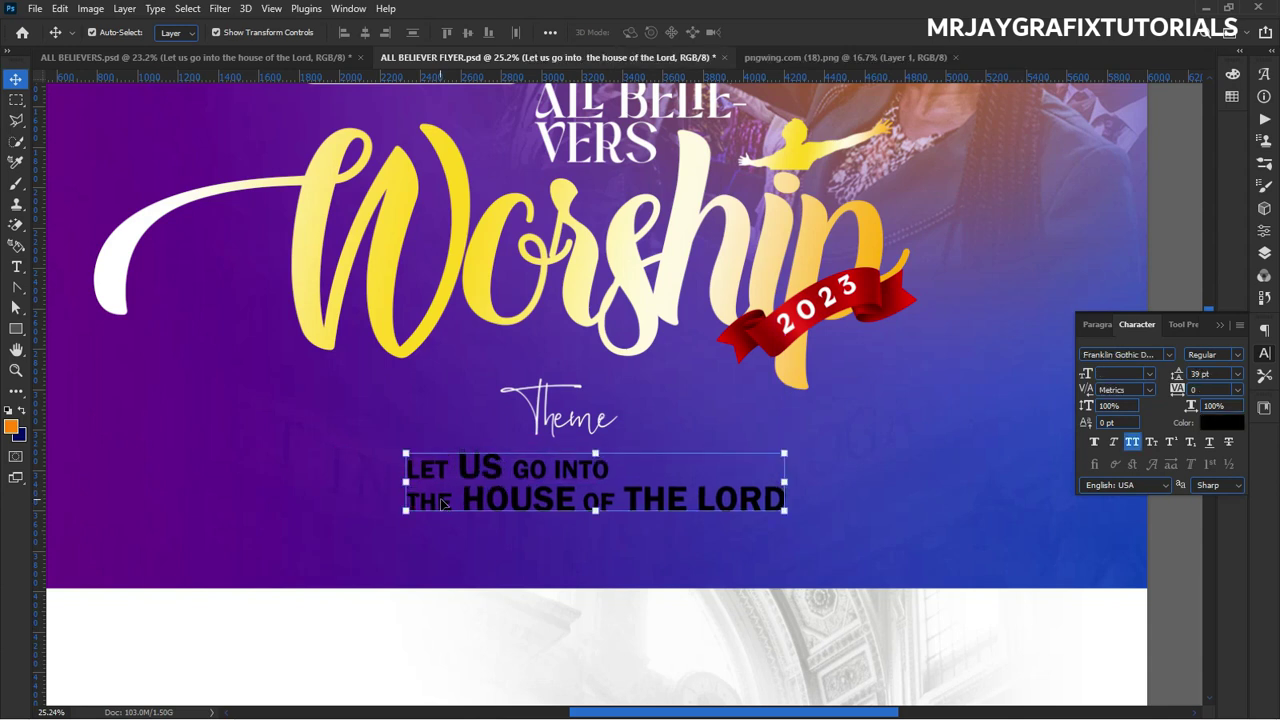
click(1220, 425)
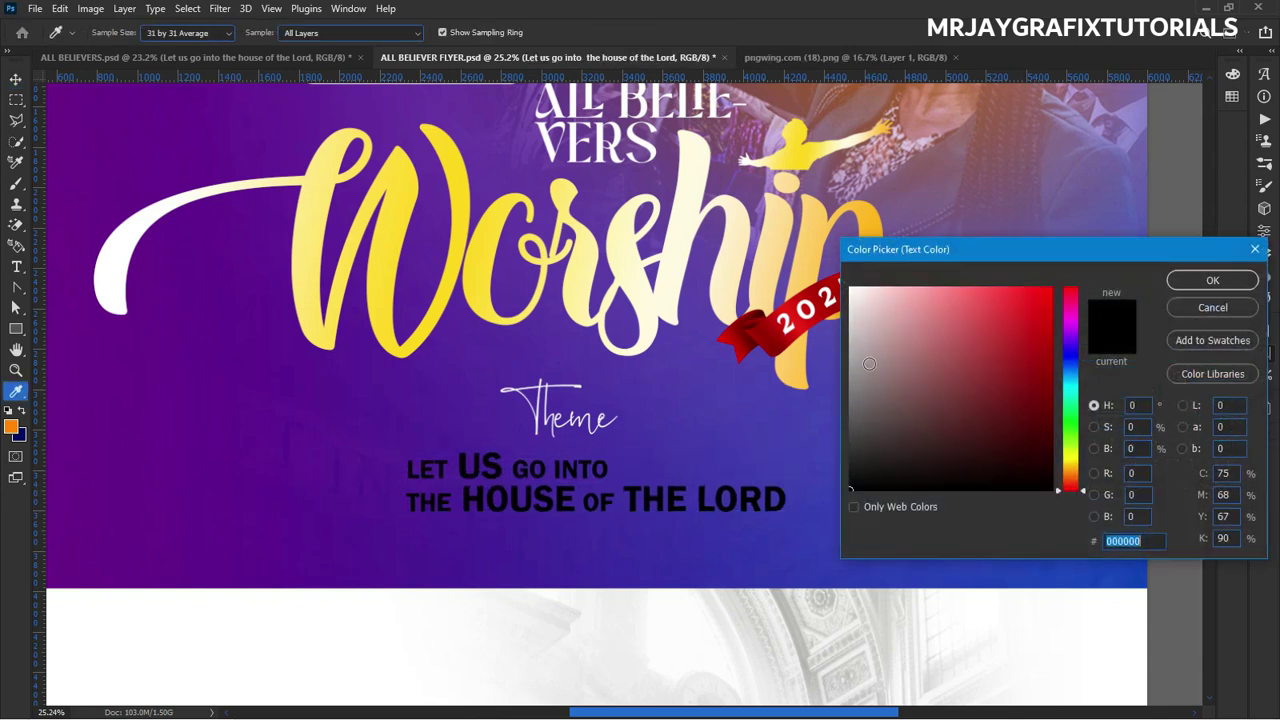
drag(870, 370, 850, 288)
click(1213, 281)
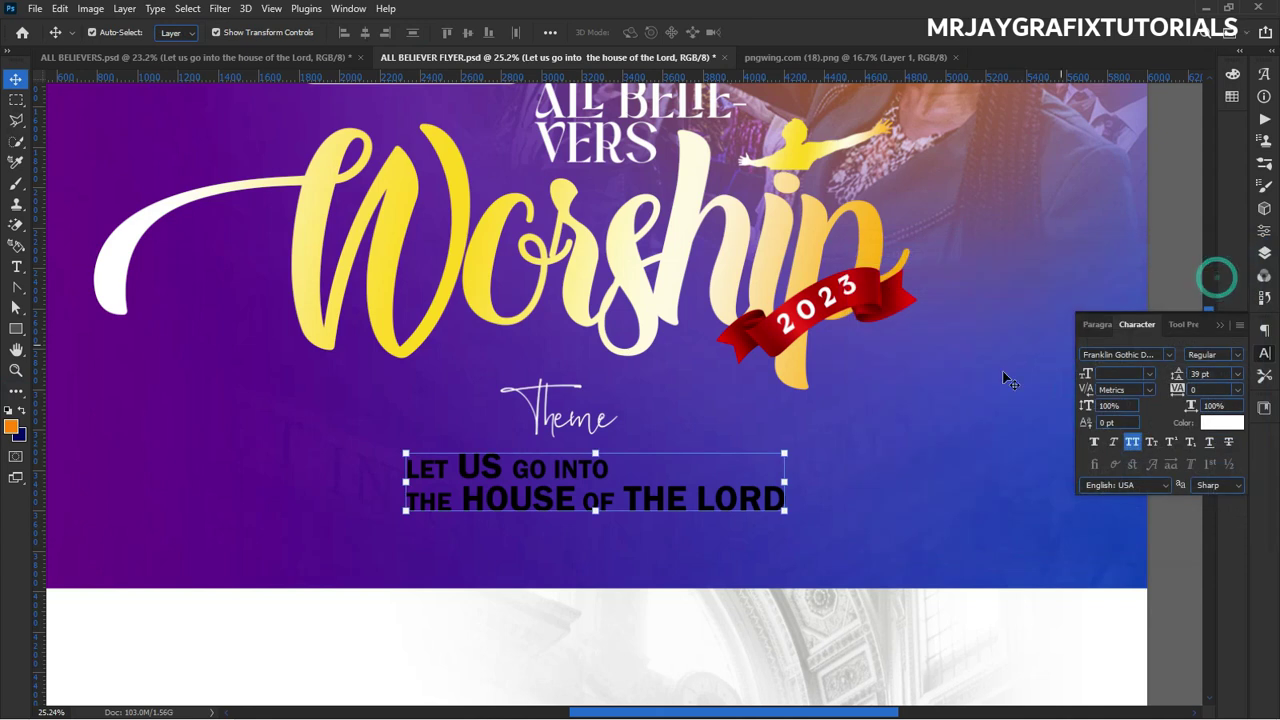
click(568, 559)
click(528, 517)
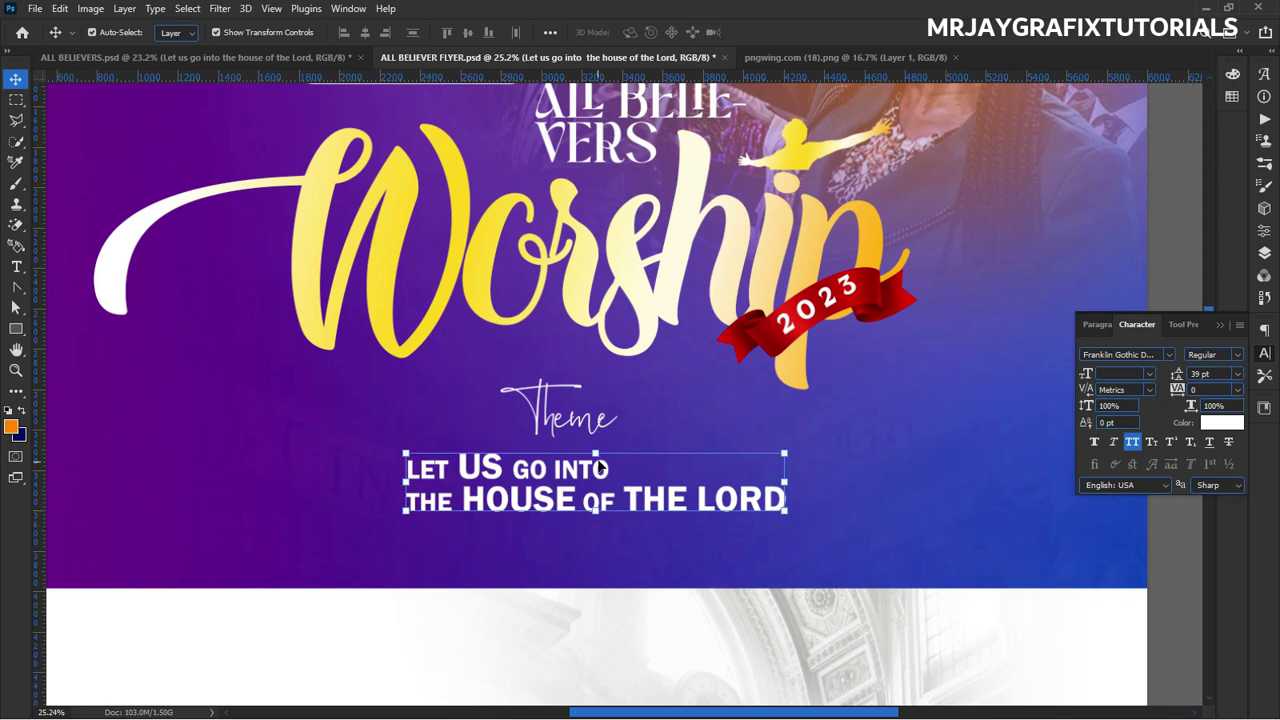
Scale the "Let us go into the house of the Lord" text up from its center to about 122.57%.
scroll(600, 468, up, 3)
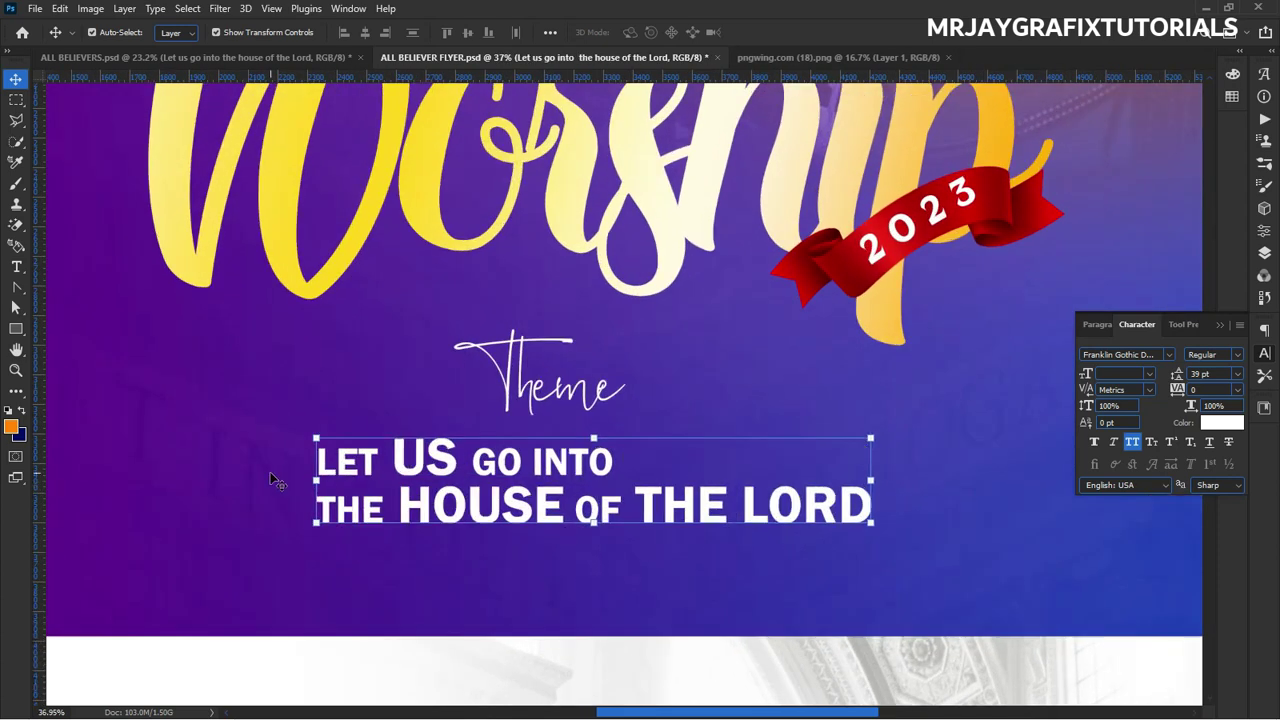
click(270, 476)
click(400, 487)
key(ctrl+t)
drag(595, 541, 589, 566)
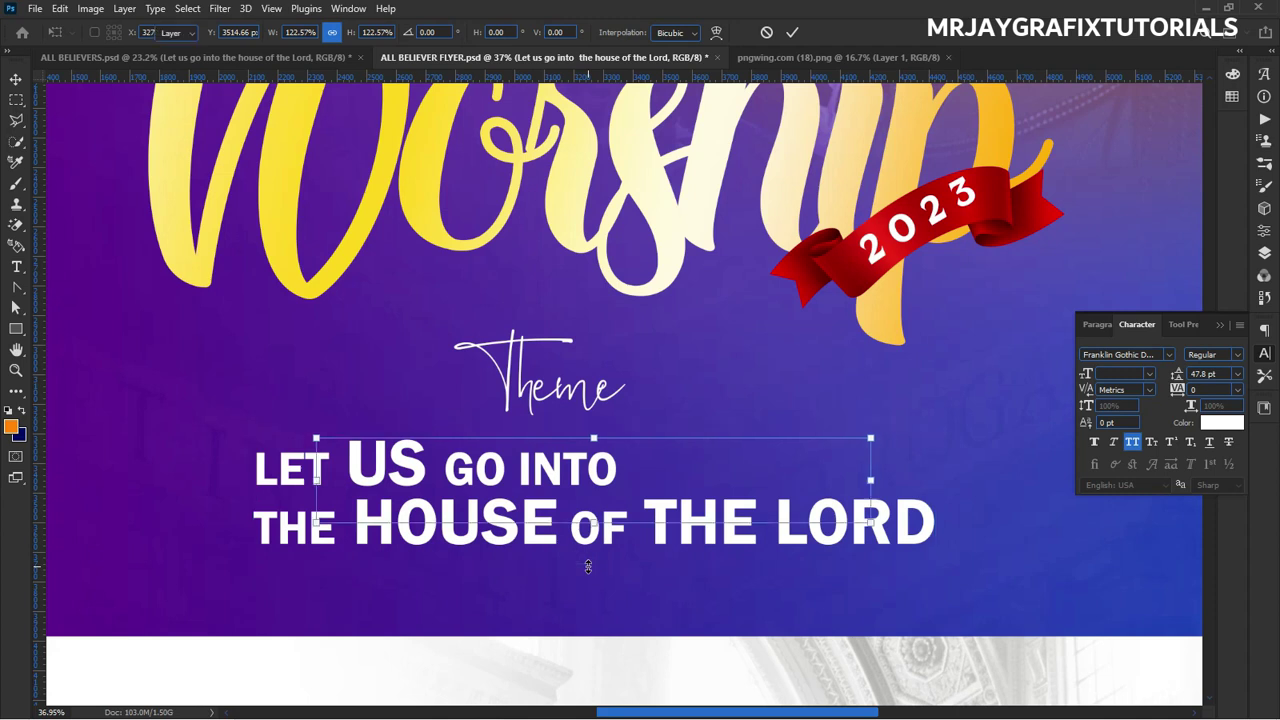
key(Return)
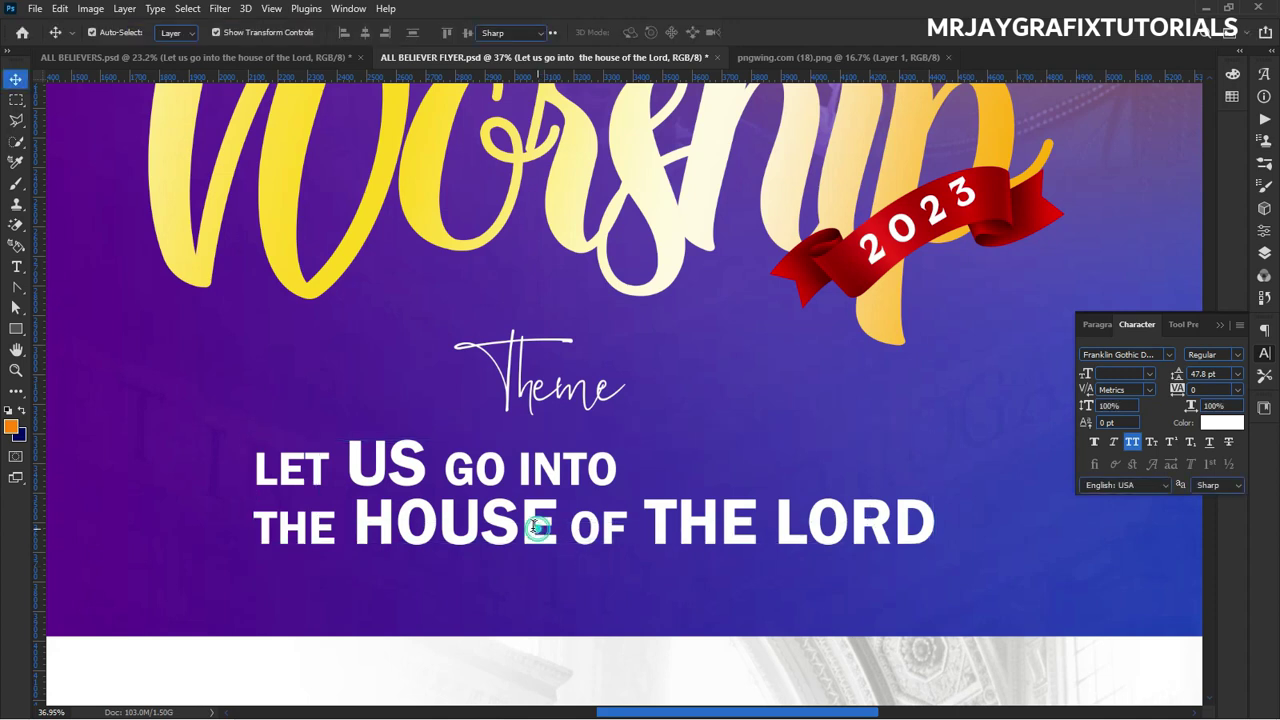
Color the words "HOUSE OF" in the theme text light orange (ffc56a), trying yellow and stronger orange first.
double_click(538, 527)
drag(637, 520, 352, 522)
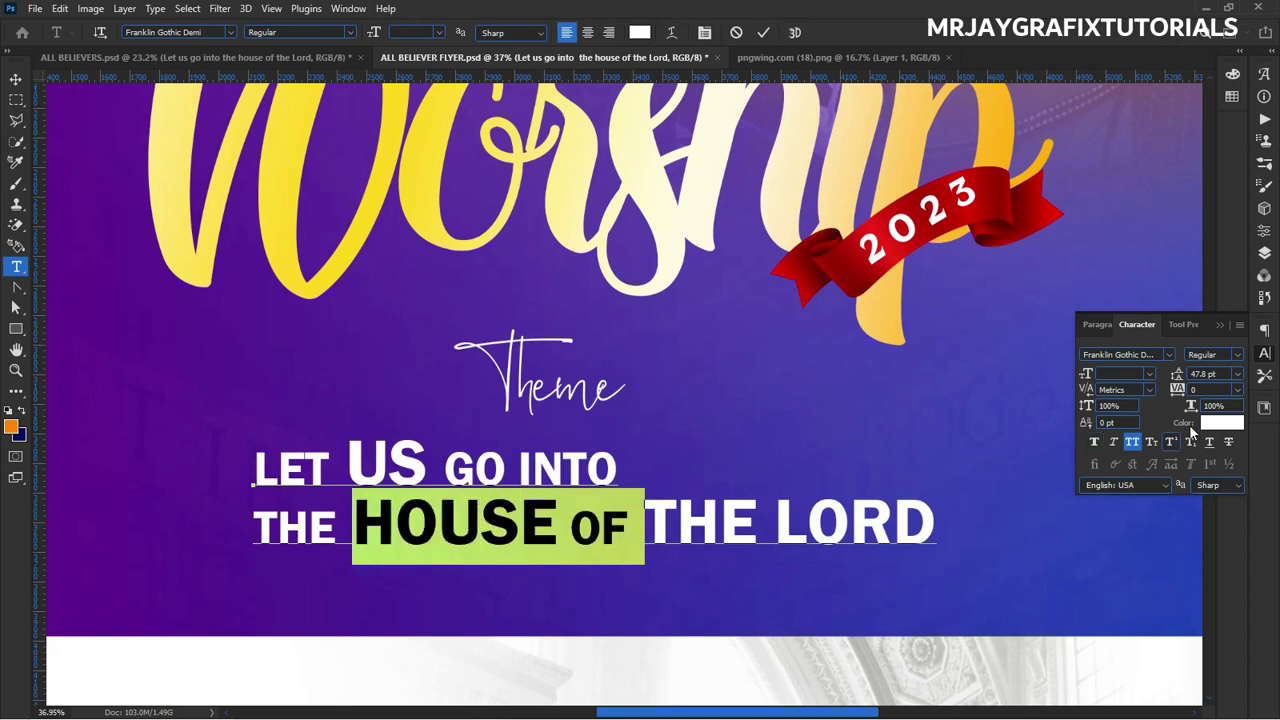
click(1212, 426)
click(935, 294)
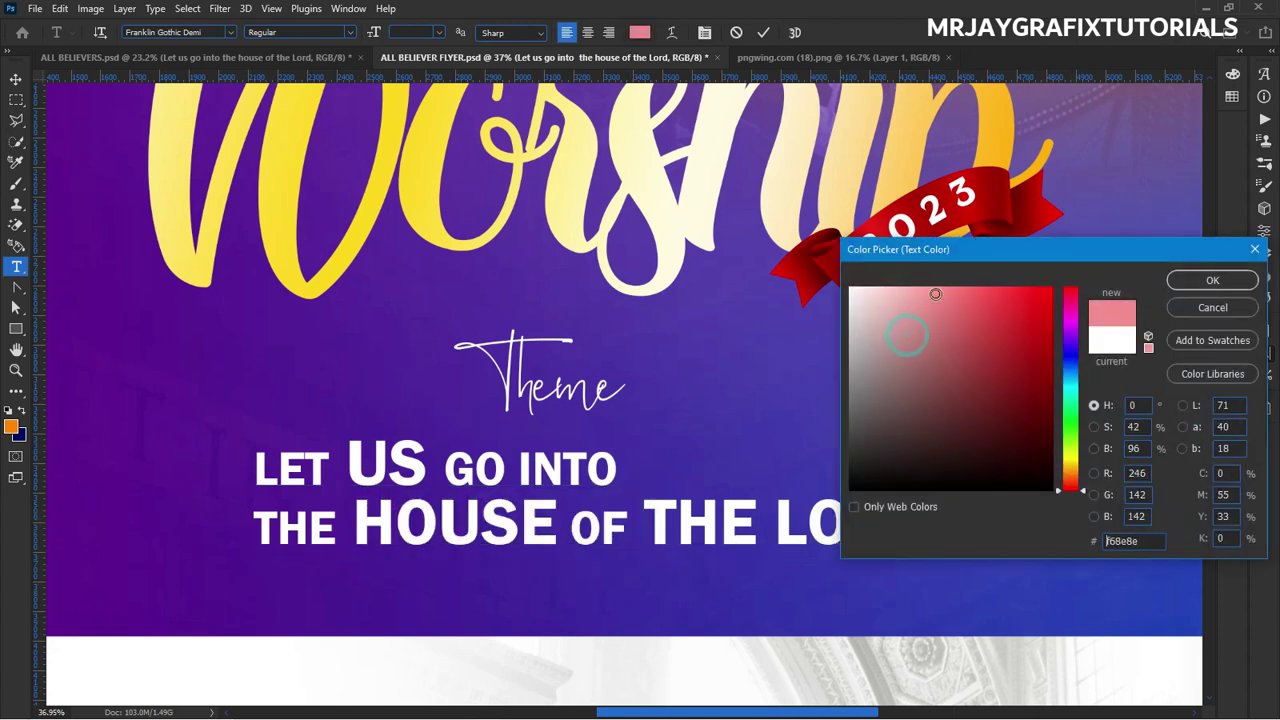
click(1070, 462)
mouse_move(1046, 396)
mouse_down()
mouse_move(1046, 318)
mouse_move(1064, 287)
mouse_up()
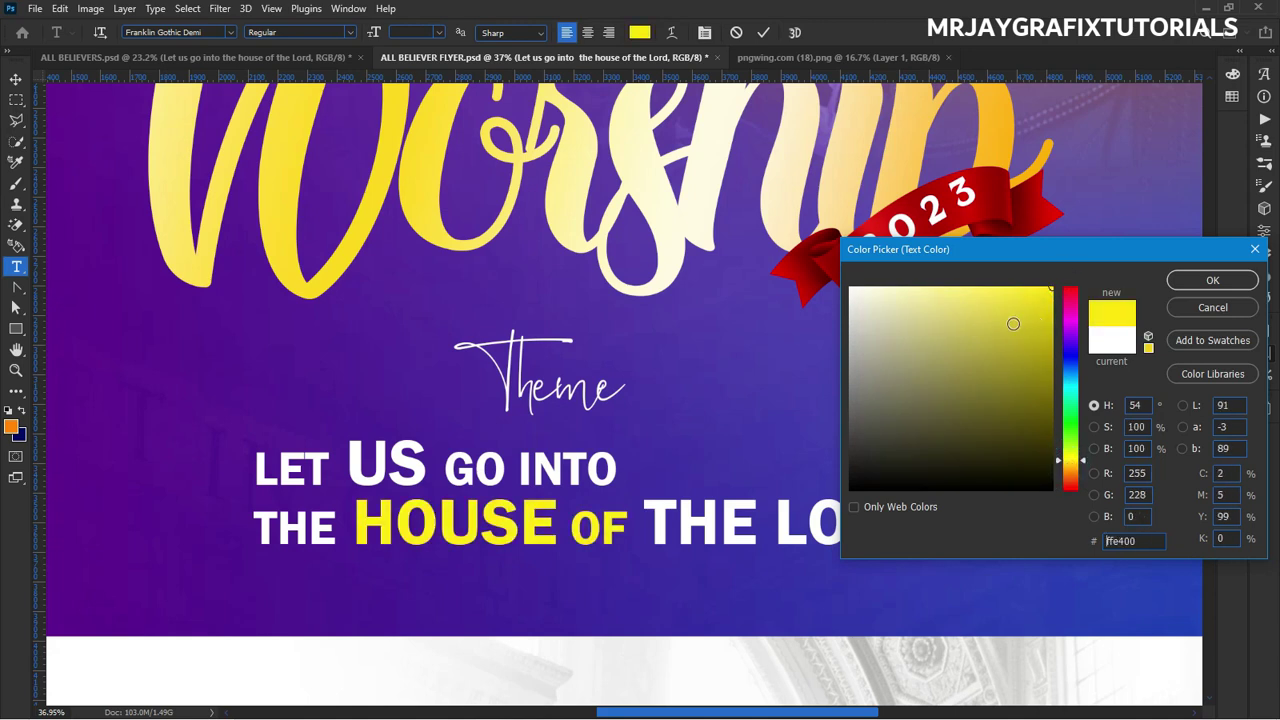
click(1072, 470)
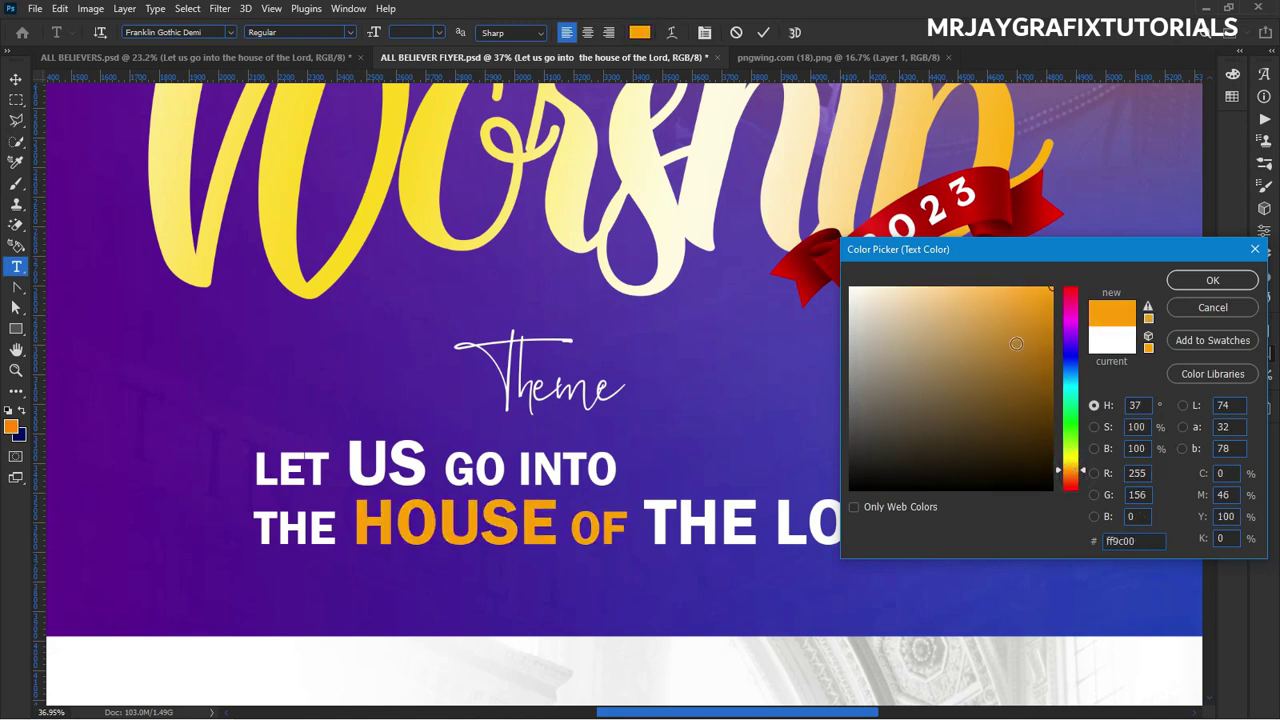
drag(1031, 299, 968, 288)
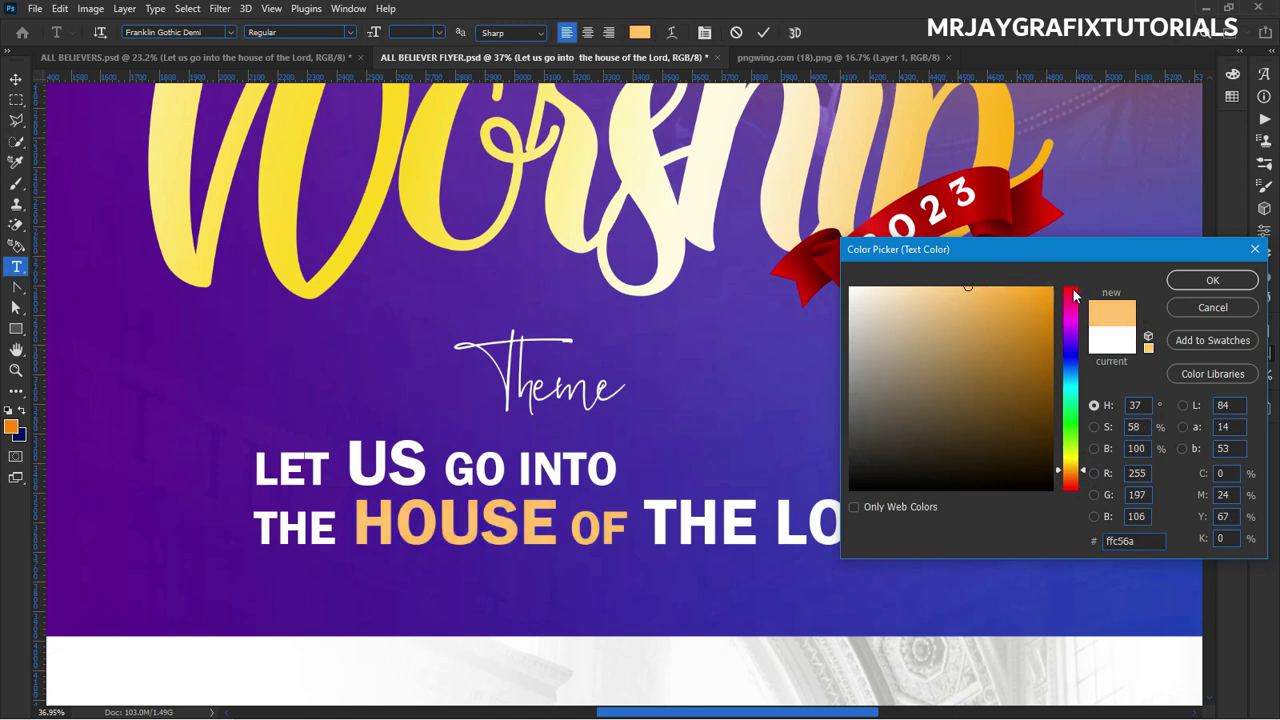
click(1190, 280)
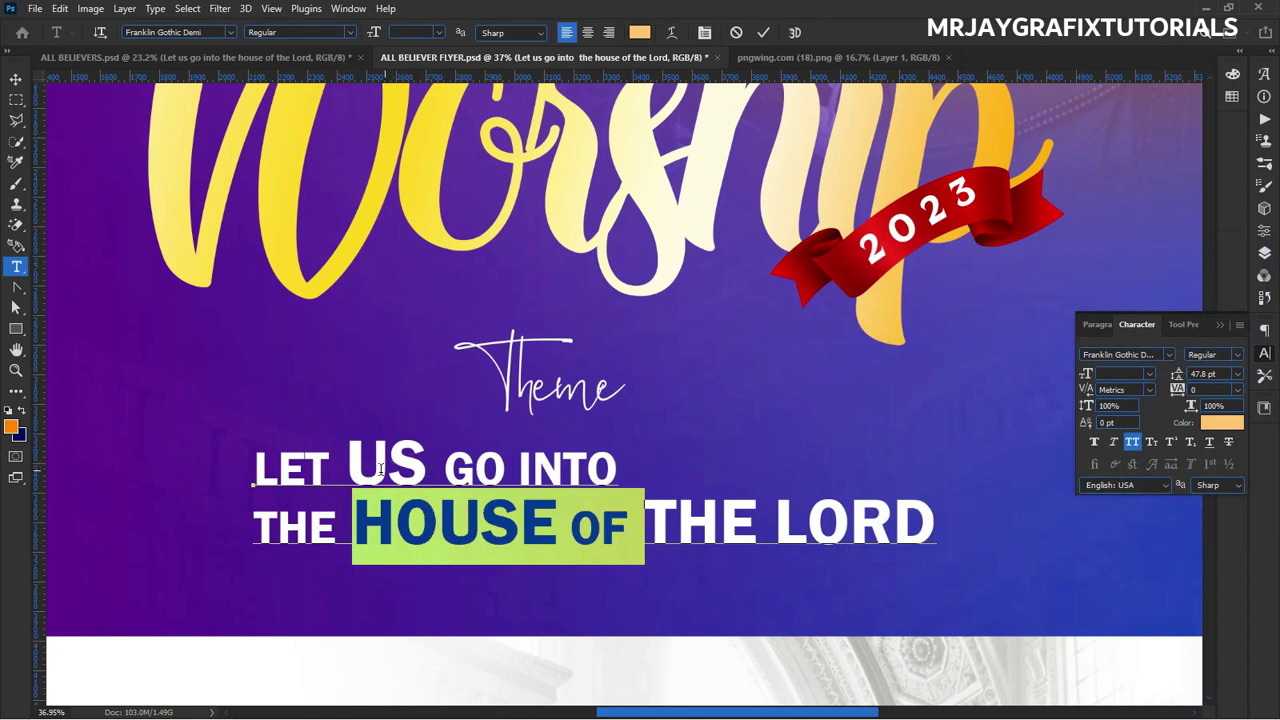
Color the words "US GO INTO" in the theme text yellow (ffcc00) and commit the text edit.
drag(350, 462, 630, 466)
click(1222, 422)
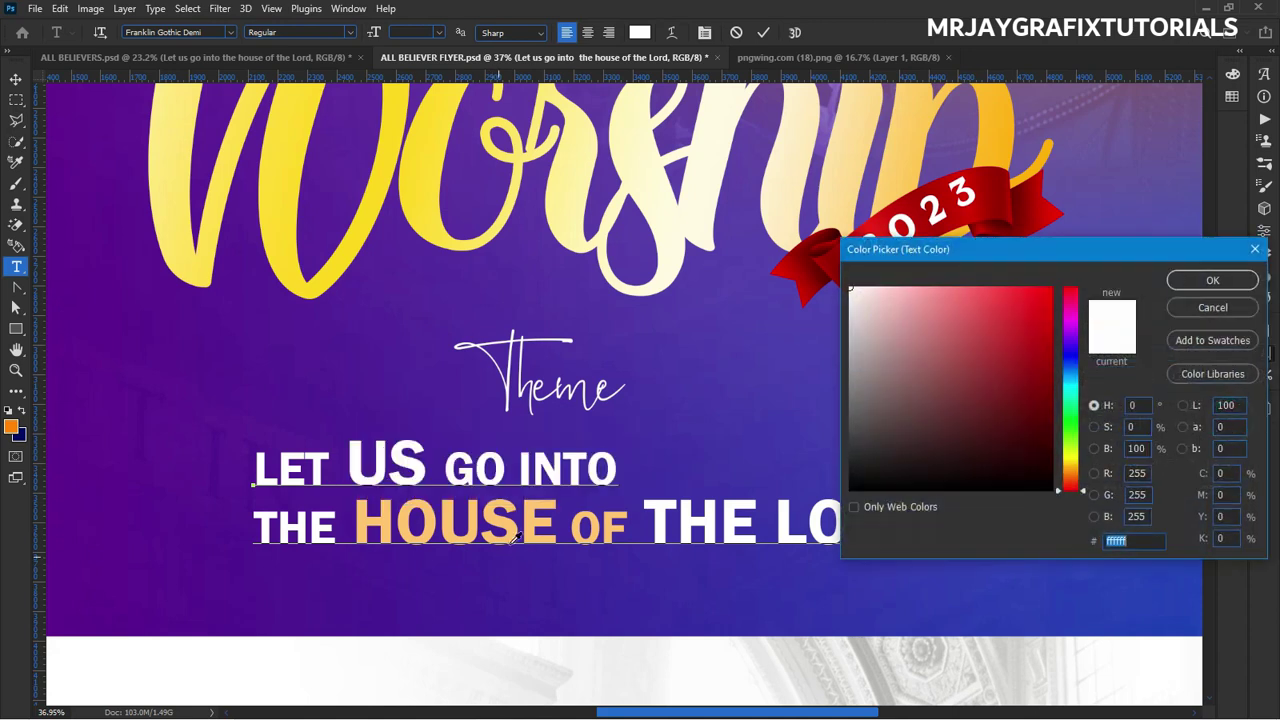
click(514, 532)
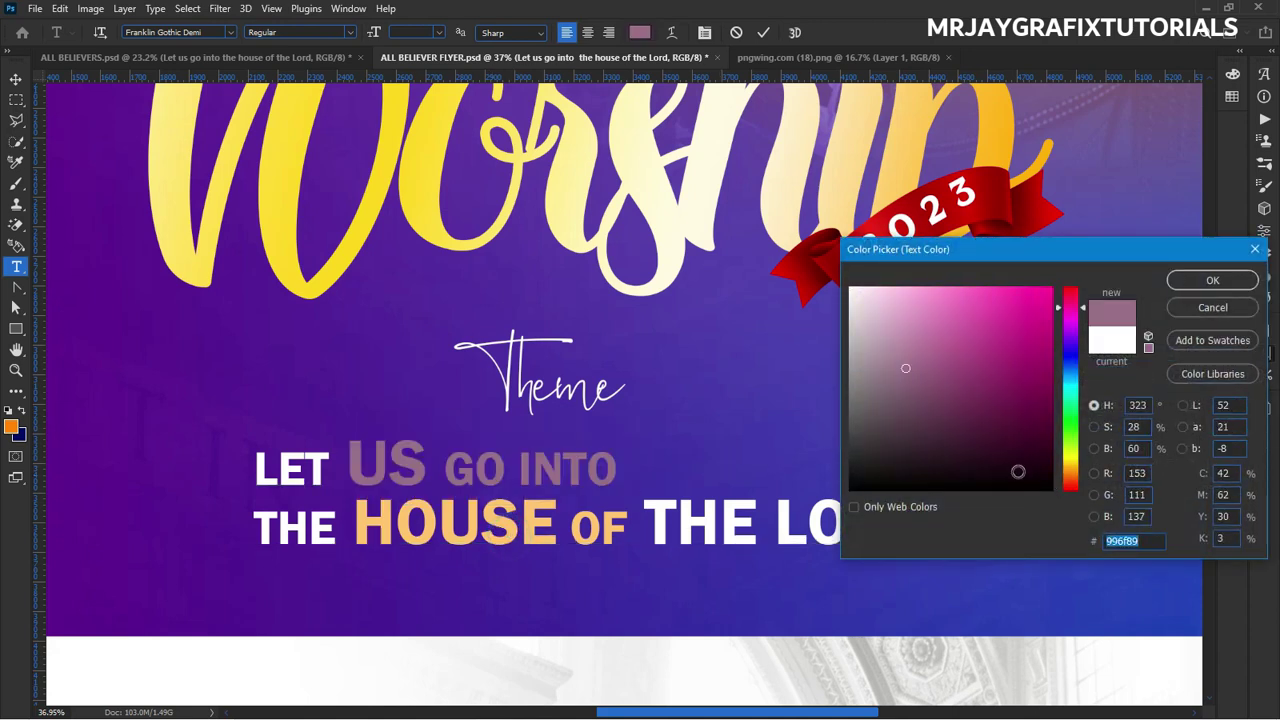
drag(1080, 474, 1078, 465)
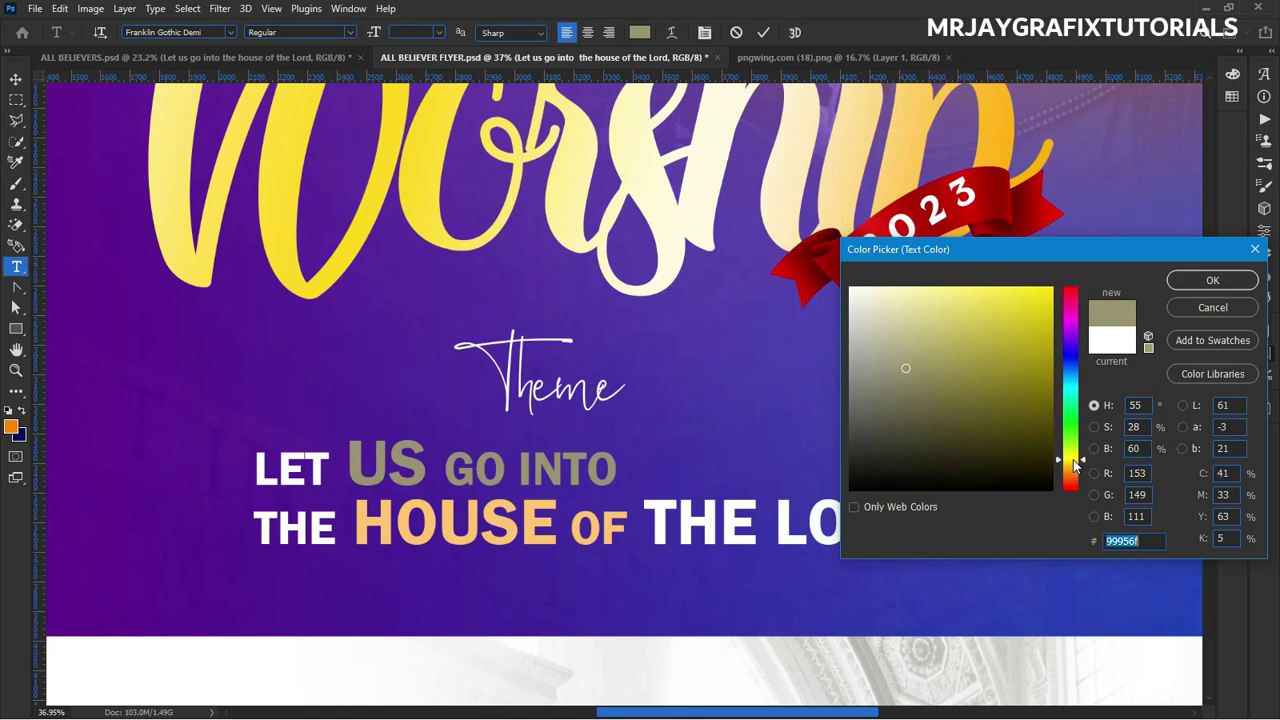
drag(1015, 312, 1056, 300)
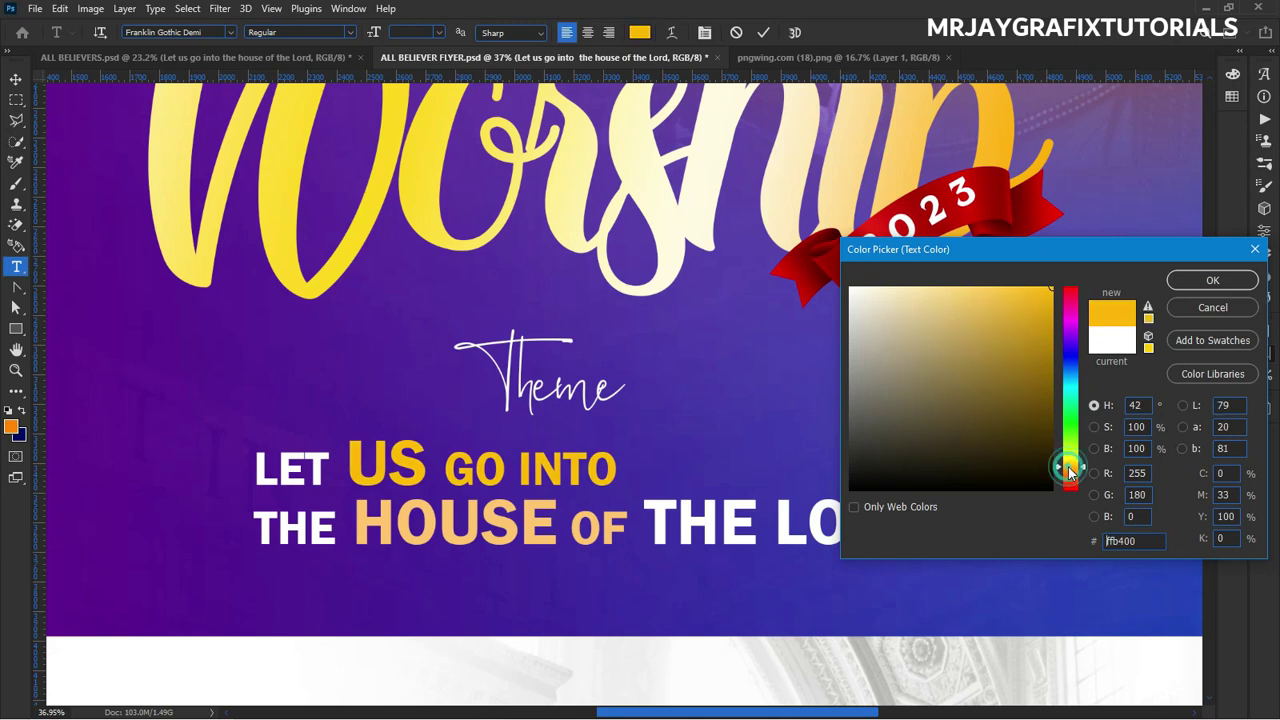
drag(1068, 467, 1070, 470)
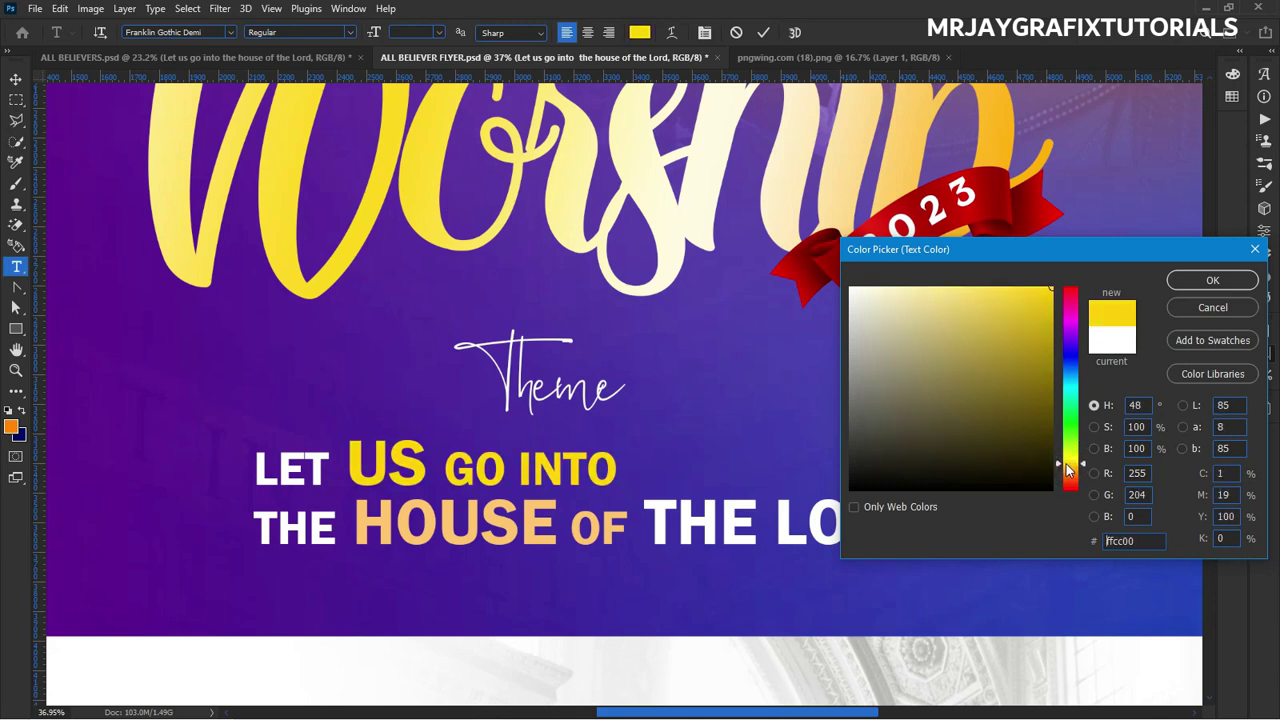
click(1212, 280)
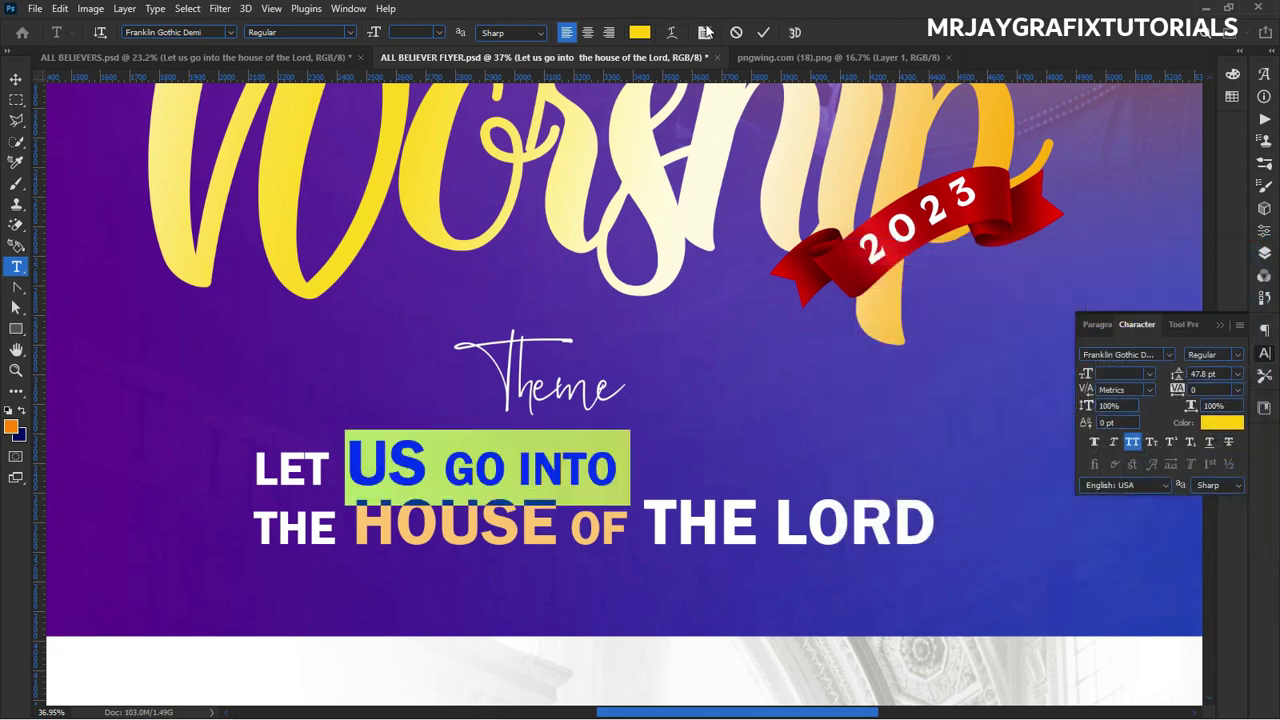
click(763, 32)
key(v)
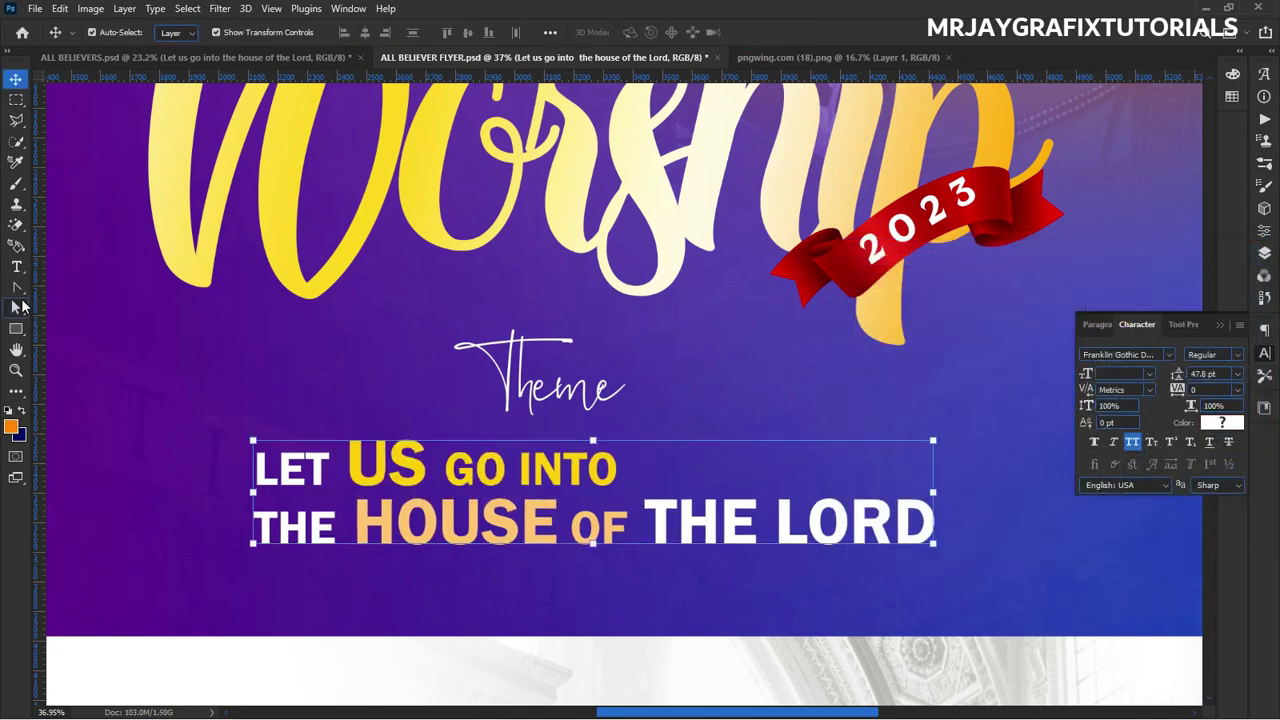
Draw a downward double-chevron custom shape from the all shapes set beside the two-line theme text.
click(120, 323)
scroll(627, 308, down, 2)
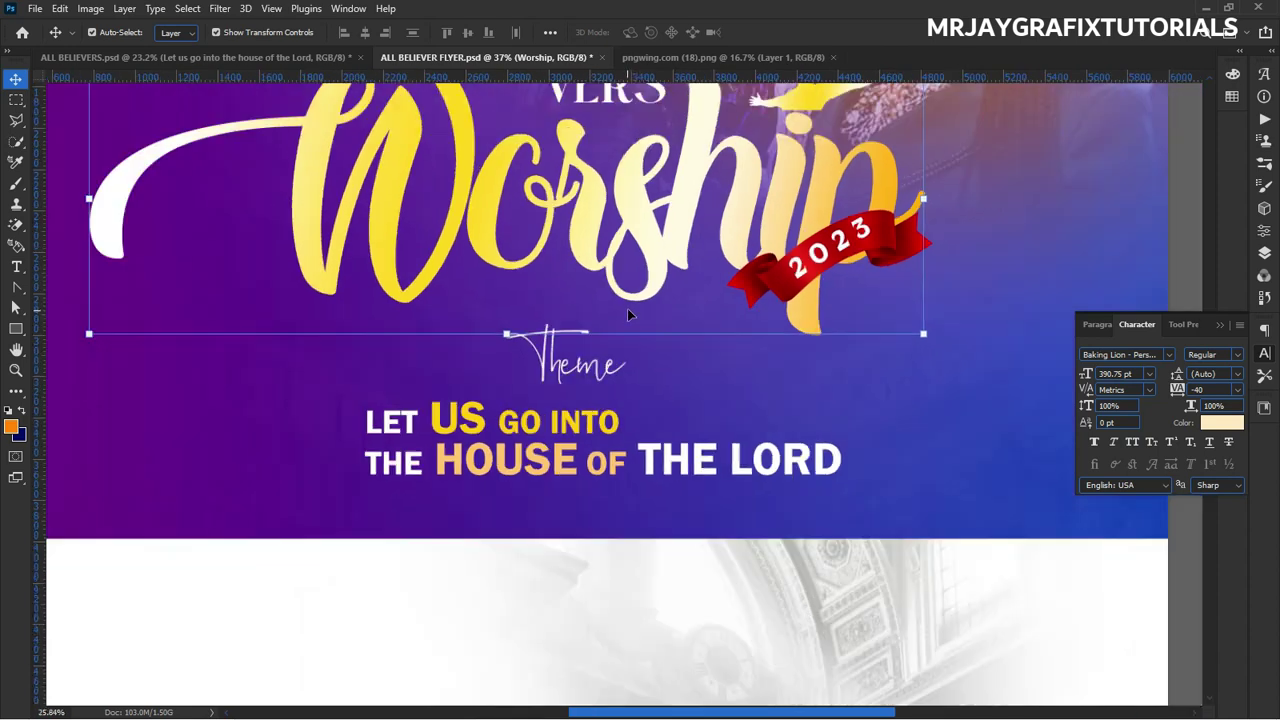
scroll(627, 308, down, 1)
click(410, 591)
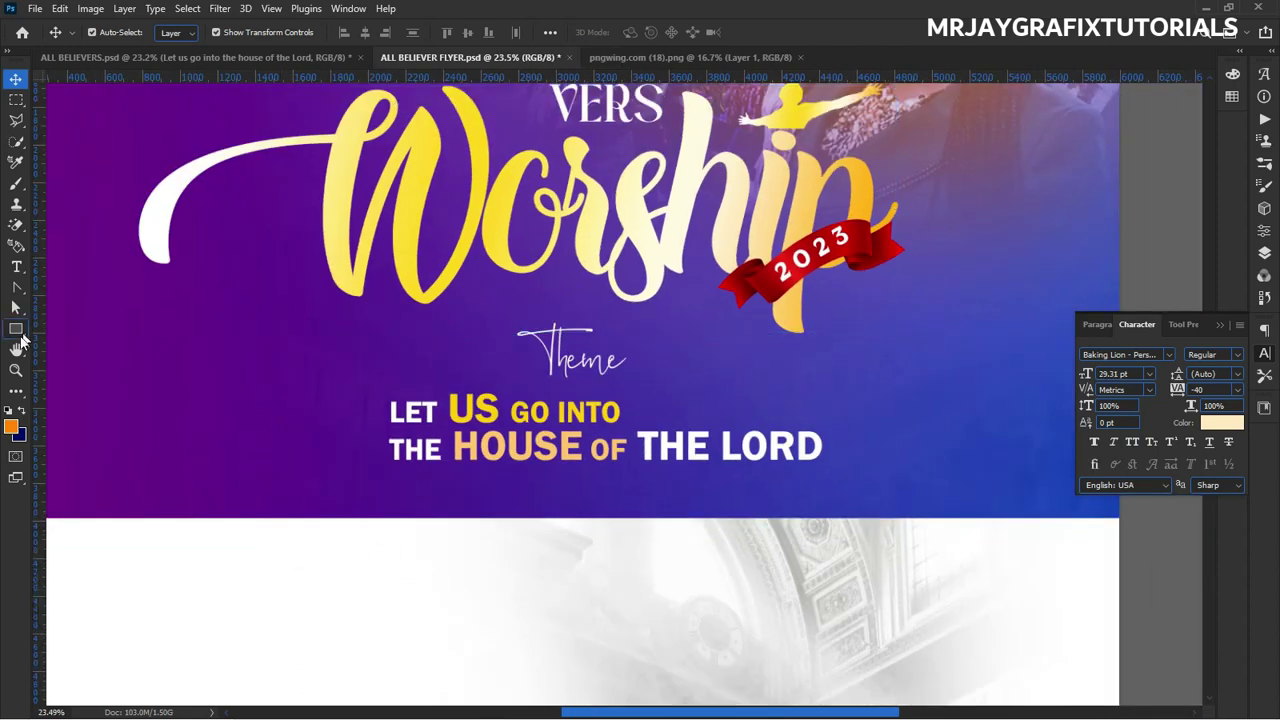
drag(15, 342, 74, 406)
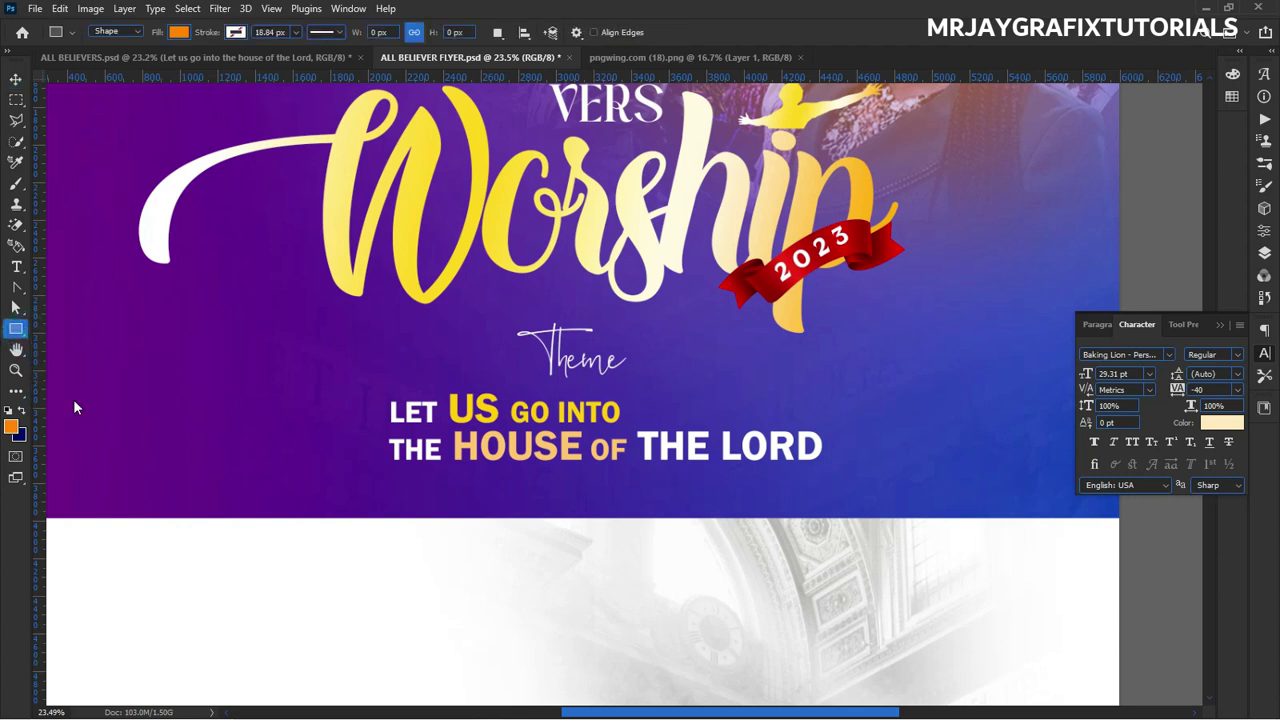
click(650, 32)
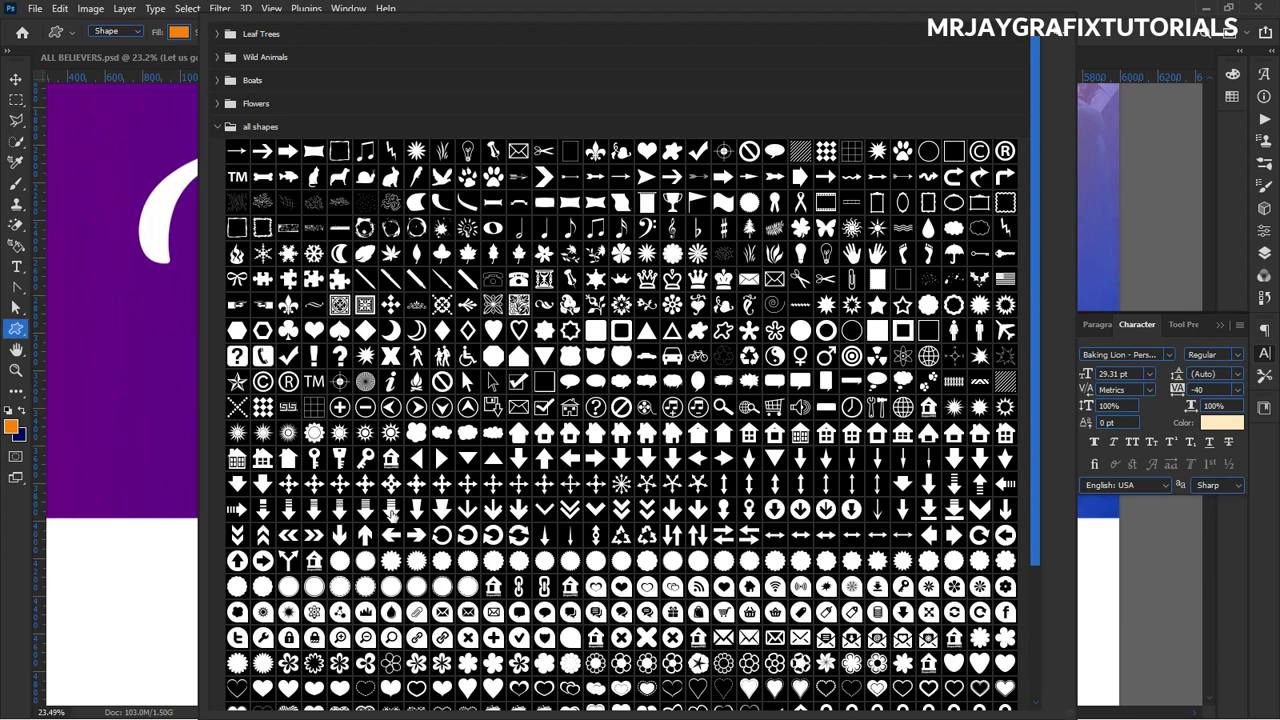
click(621, 509)
click(528, 8)
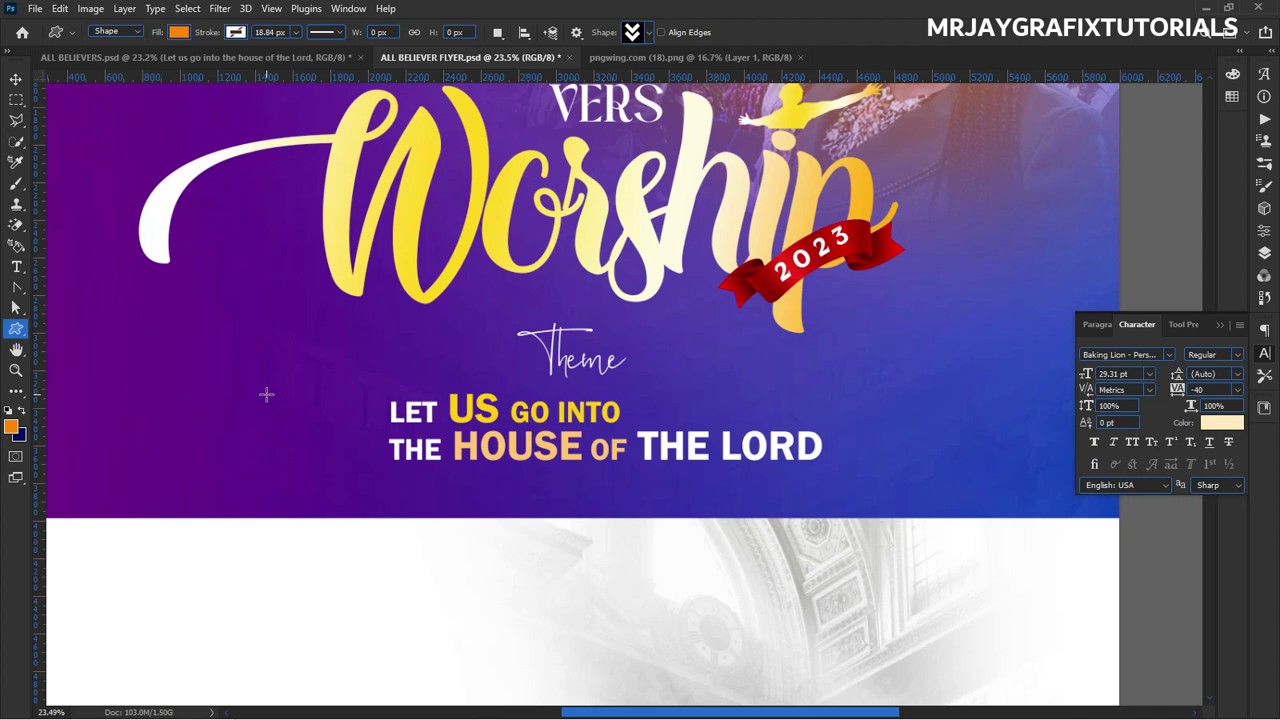
mouse_move(266, 394)
mouse_down()
mouse_move(320, 432)
mouse_move(335, 472)
mouse_up()
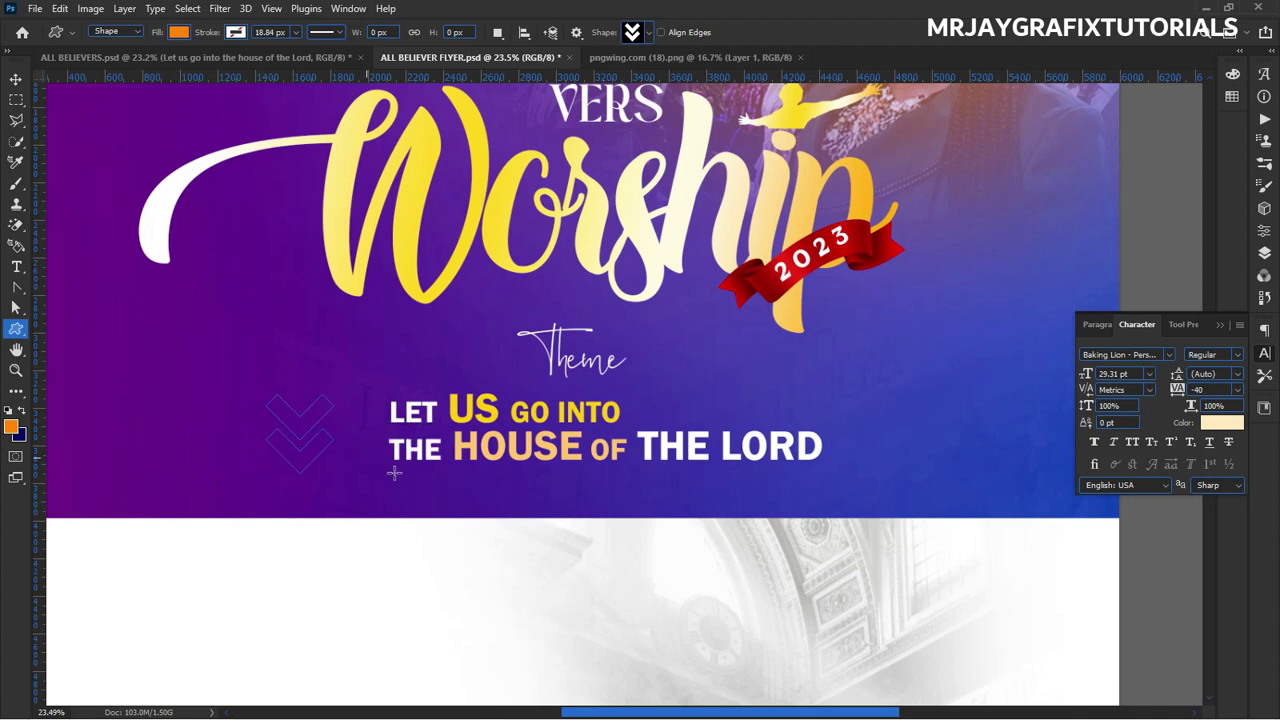
Rotate the double chevron to point right and place it just before the two-line theme text.
click(17, 85)
drag(258, 391, 183, 529)
key(Return)
drag(316, 440, 340, 458)
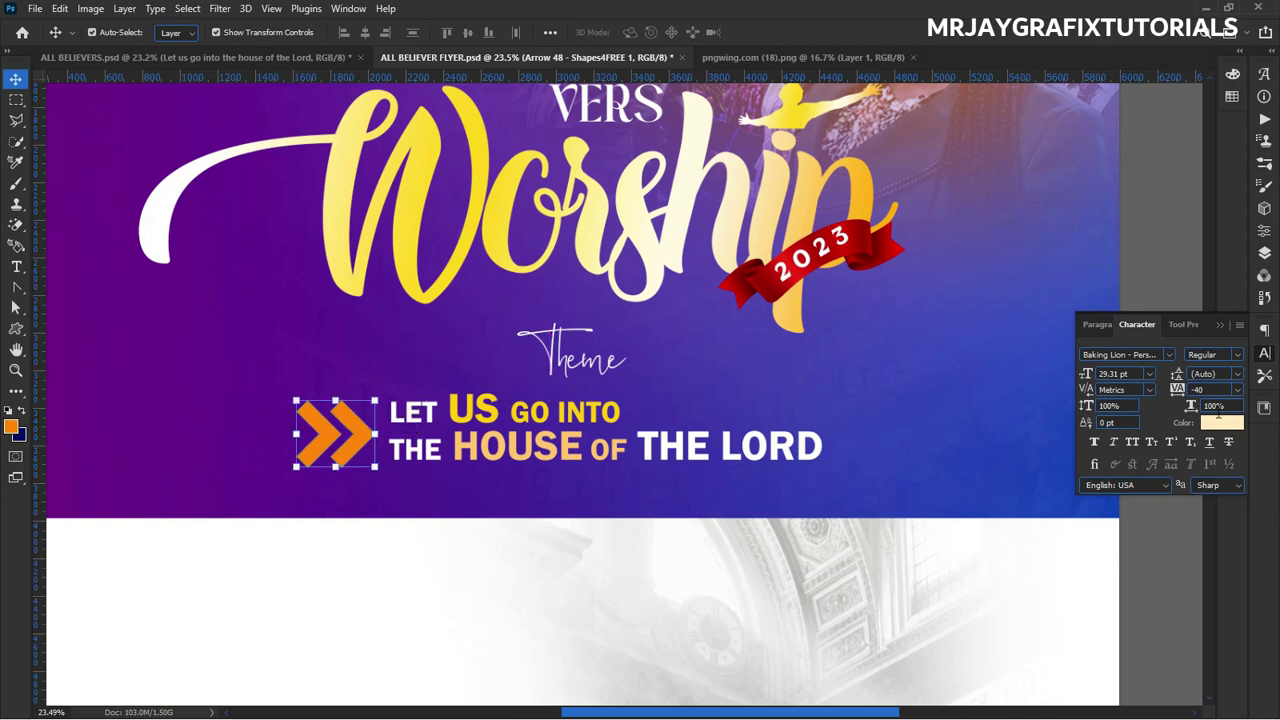
Change the fill of the double-chevron shape layer to golden yellow.
click(1220, 424)
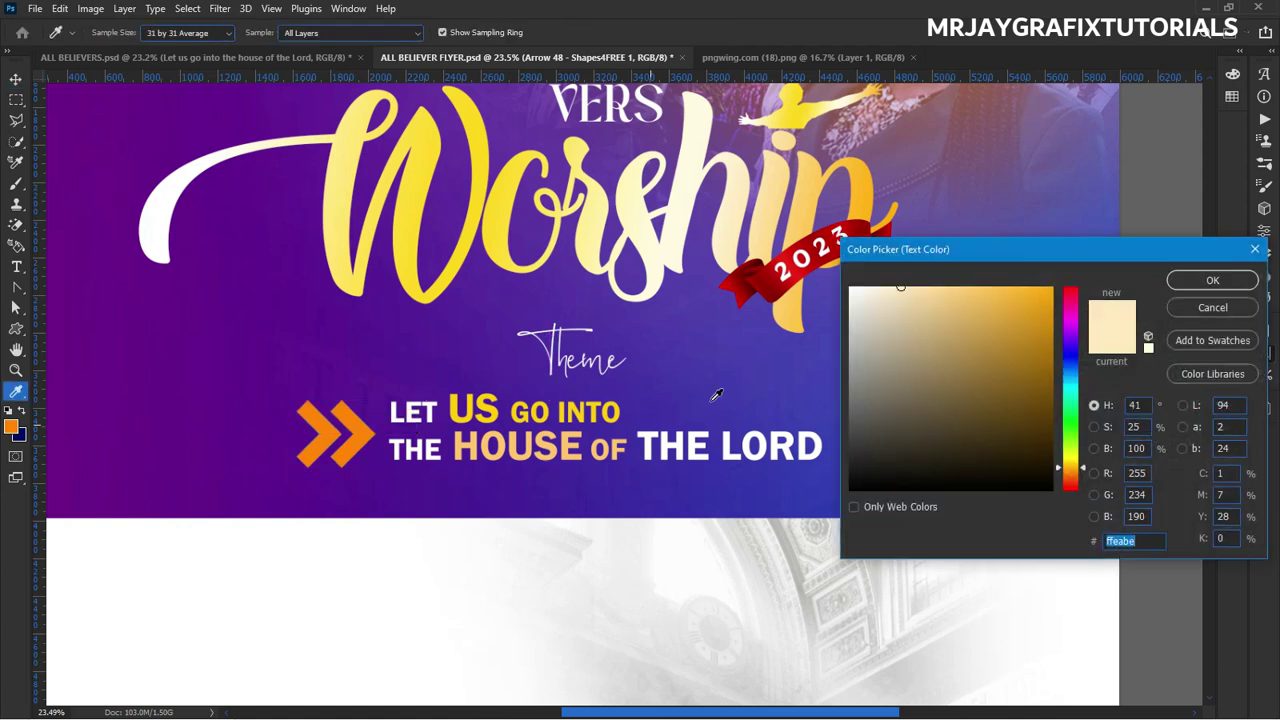
click(1181, 311)
click(1264, 252)
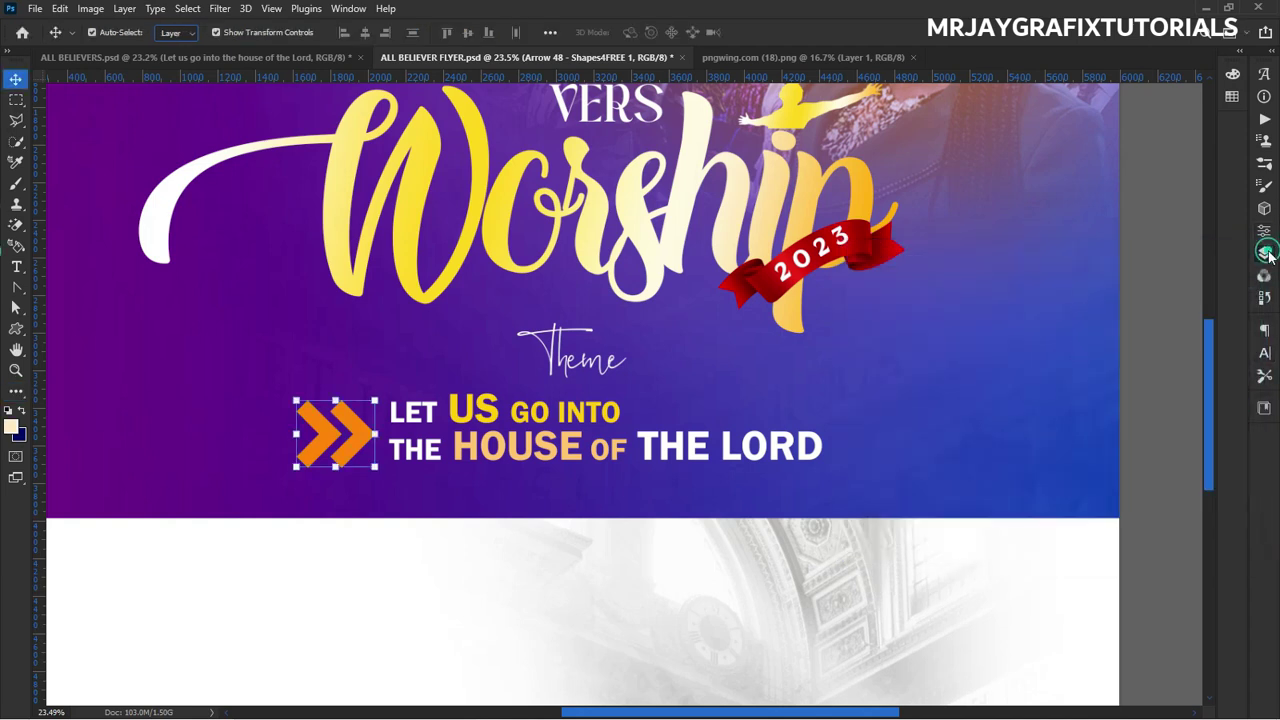
double_click(1146, 222)
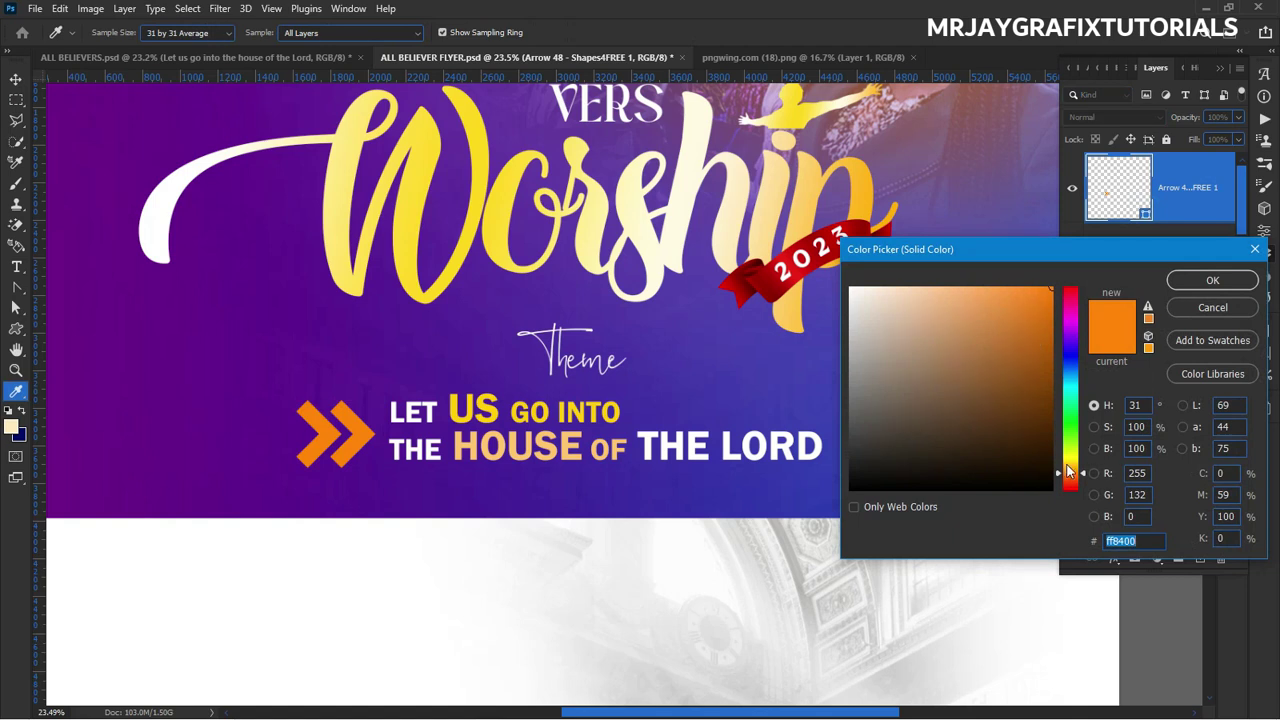
drag(1068, 472, 1066, 464)
click(1210, 281)
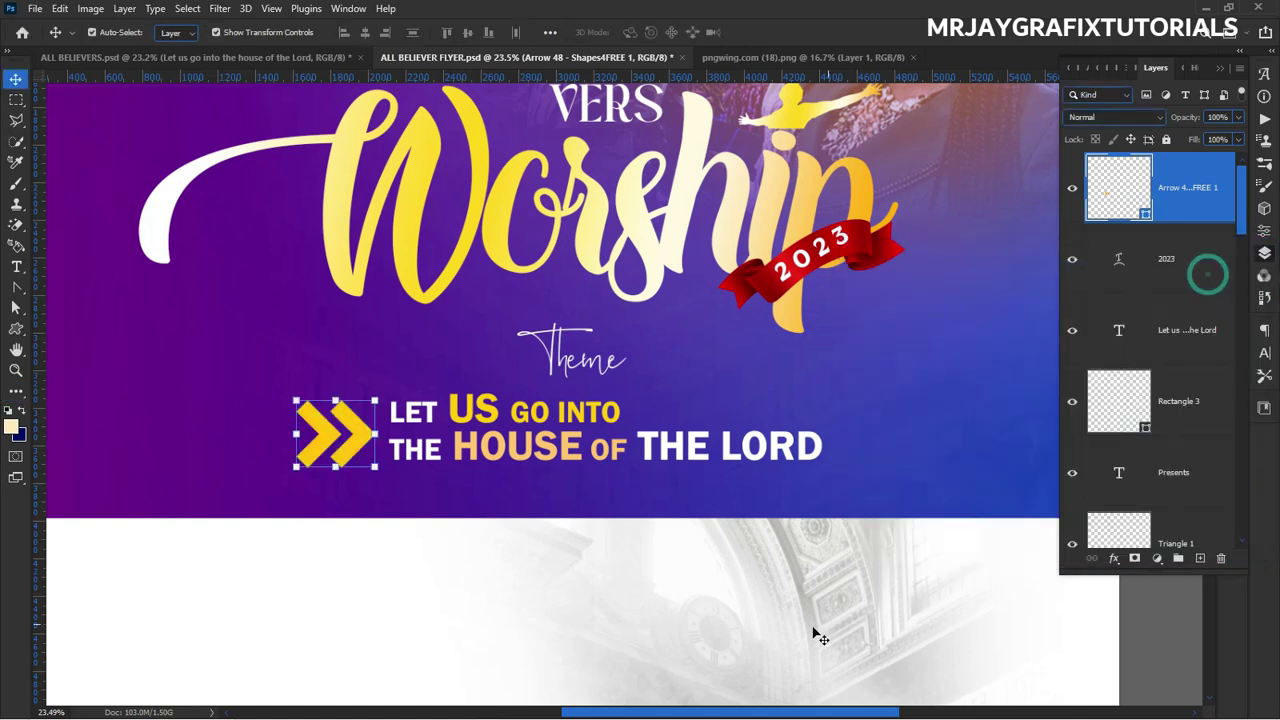
Deselect the double-chevron shape and save the flyer document.
click(814, 626)
click(280, 630)
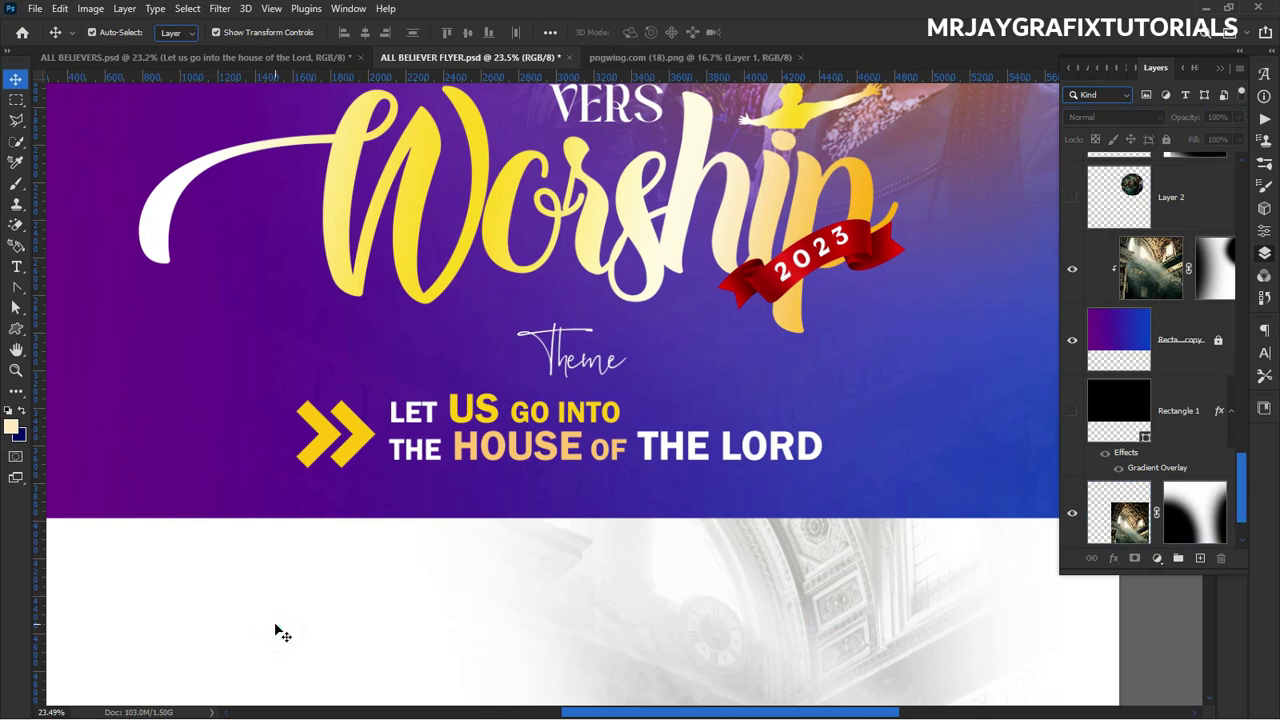
key(ctrl+s)
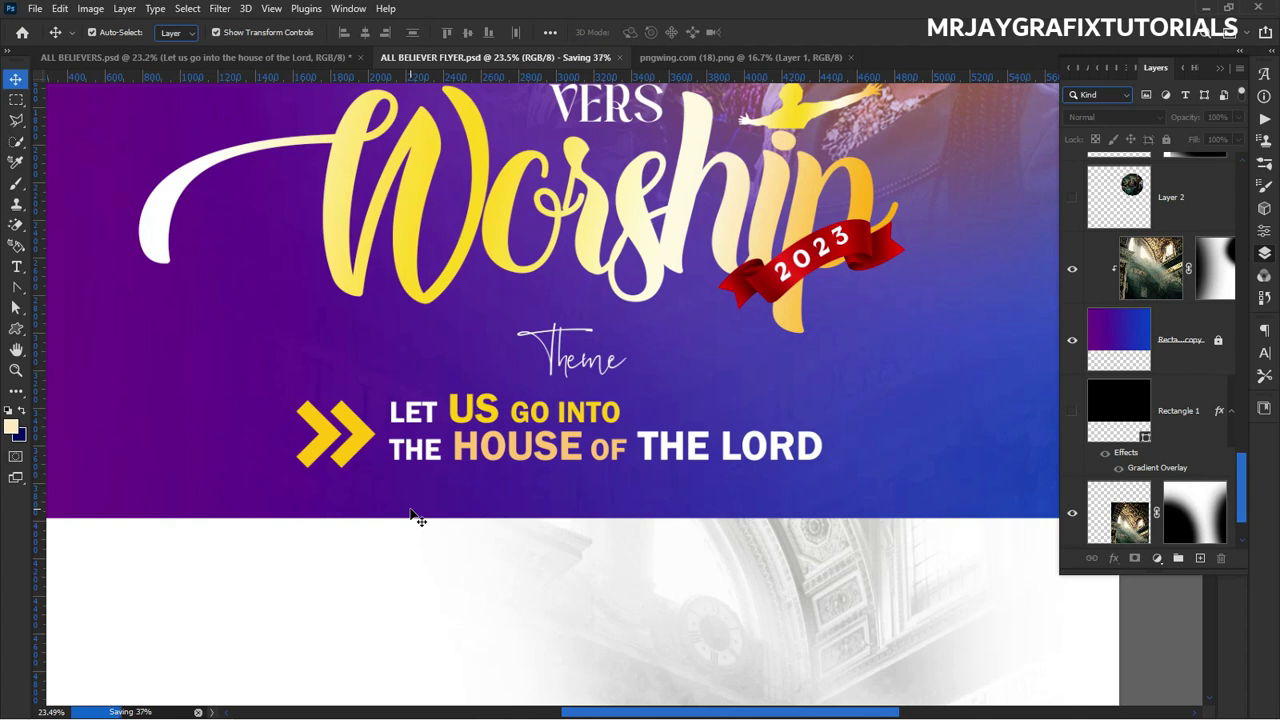
key(ctrl+0)
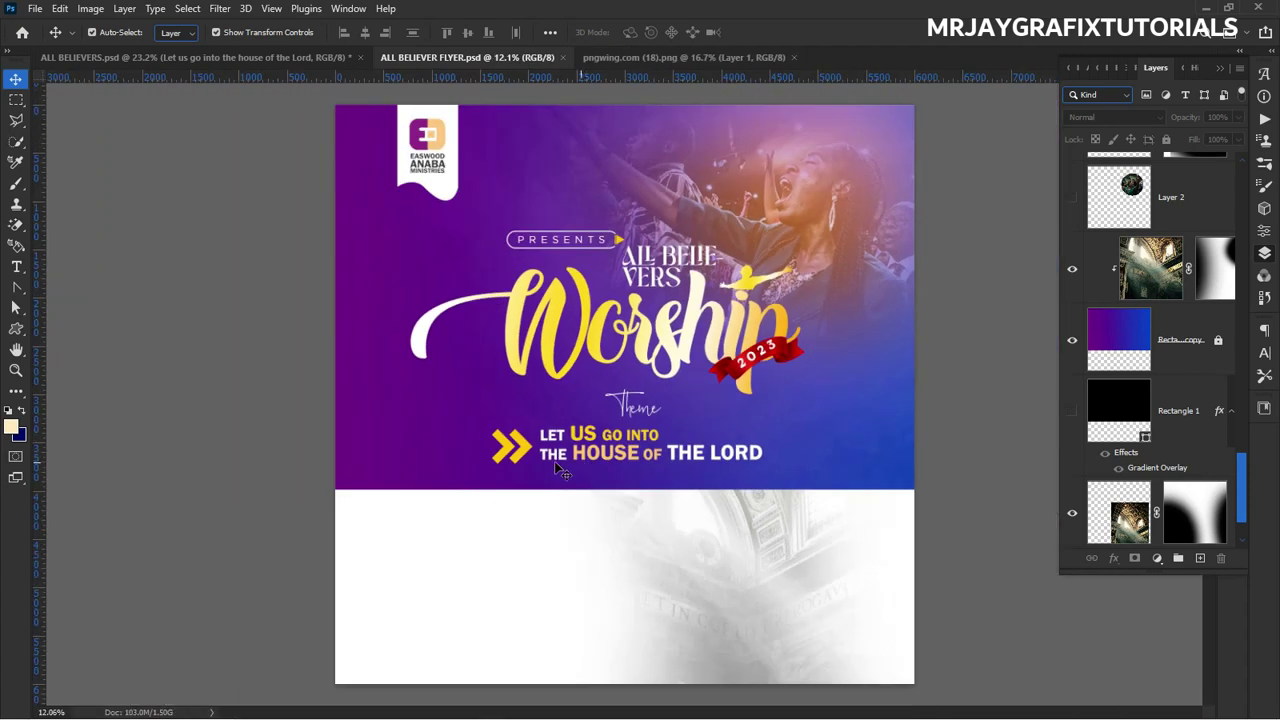
scroll(565, 466, up, 2)
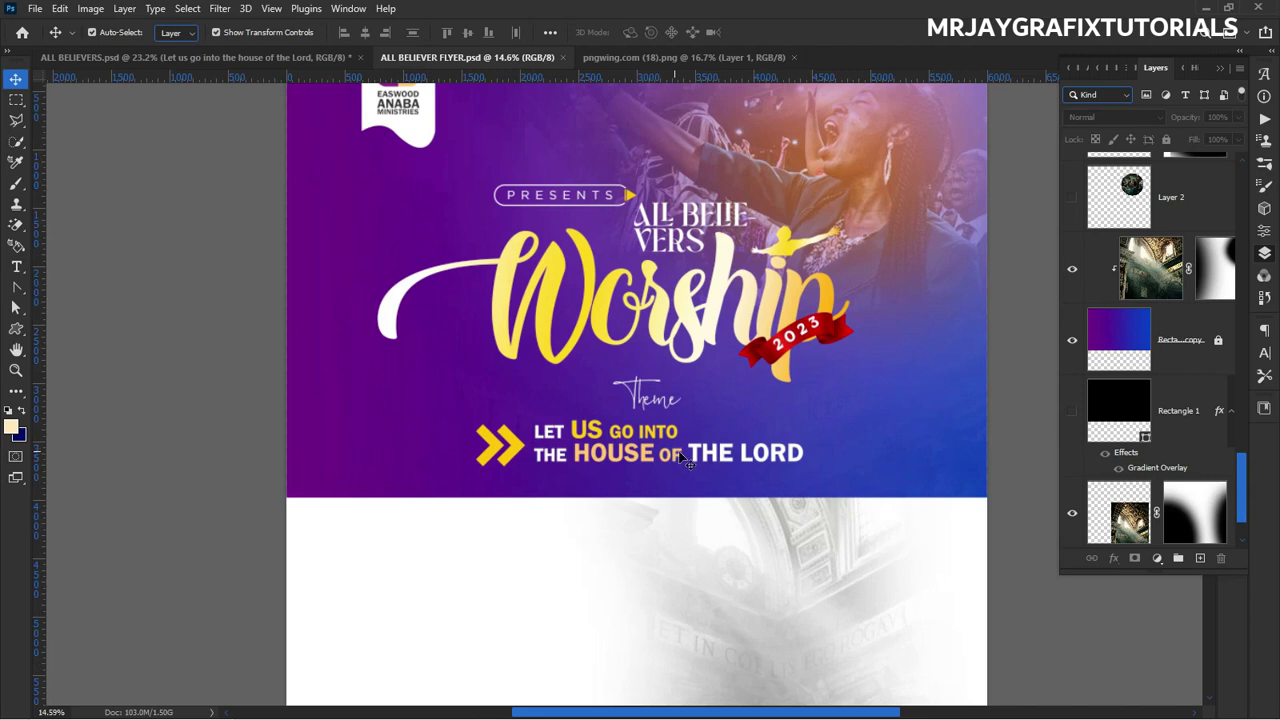
click(683, 457)
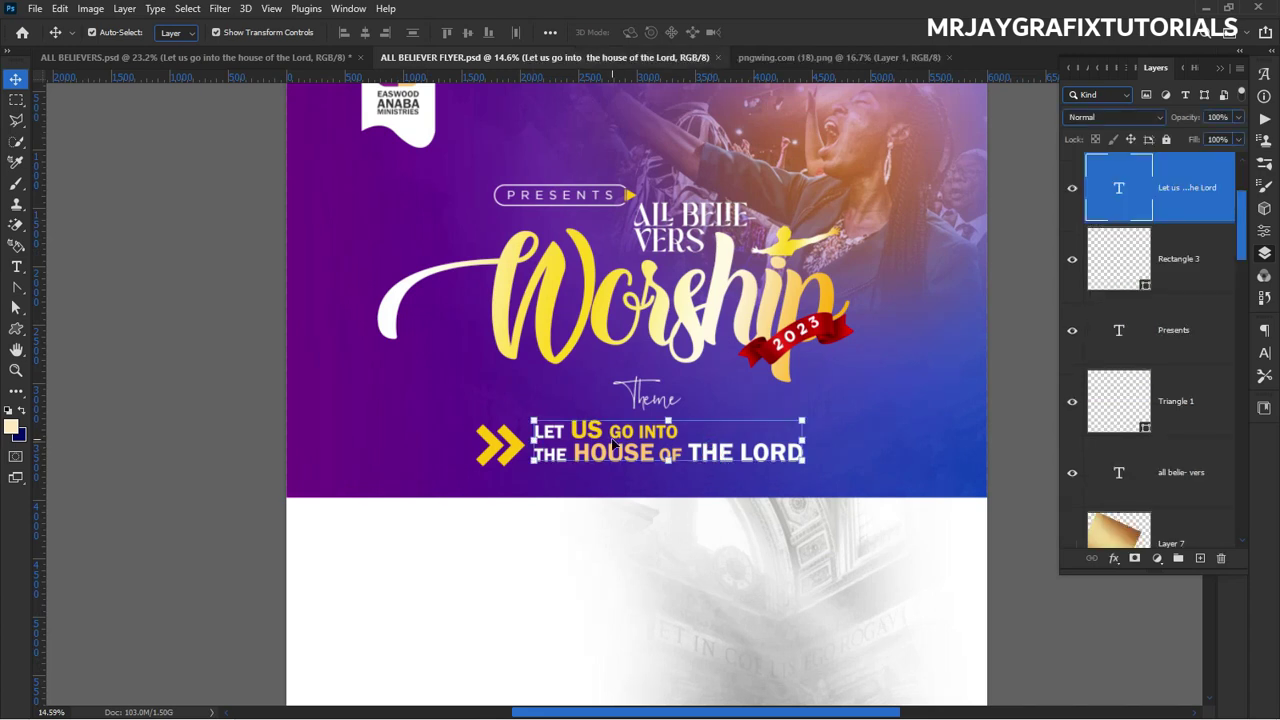
scroll(613, 445, down, 1)
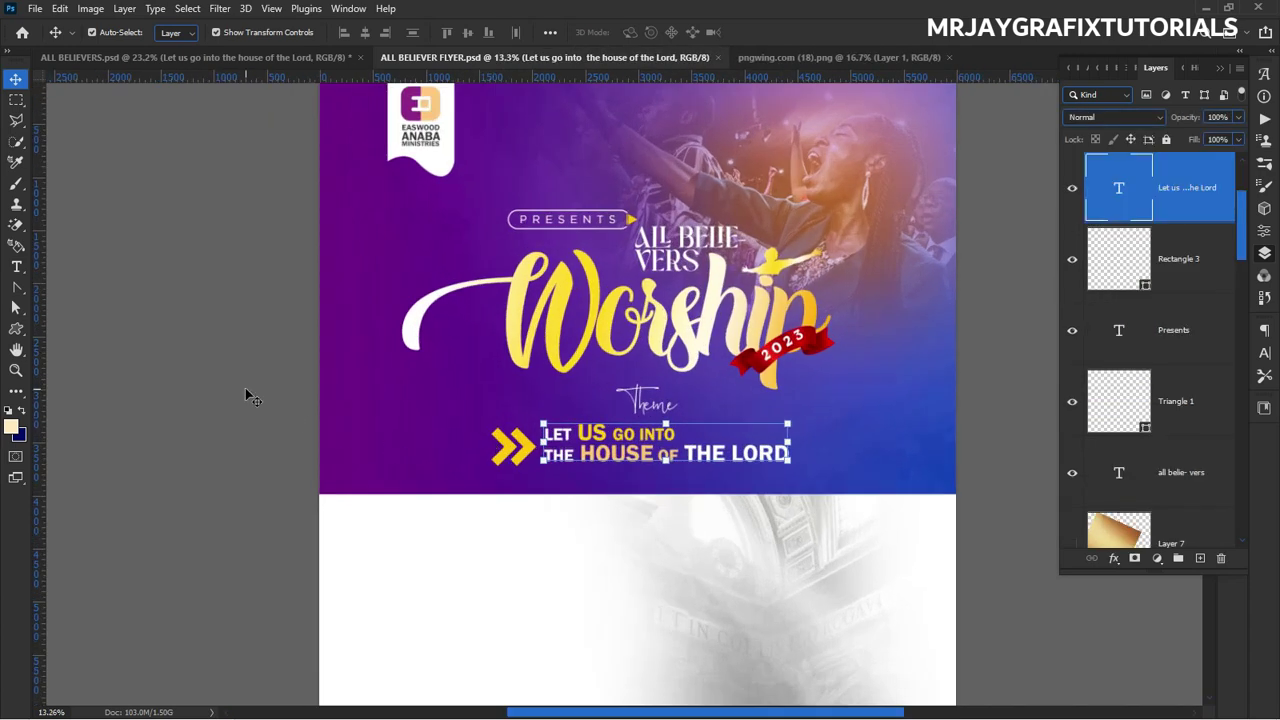
click(248, 396)
Recolor the words "US GO INTO" in the theme text pale yellow (ffeea9) and commit the text edit.
scroll(588, 458, up, 7)
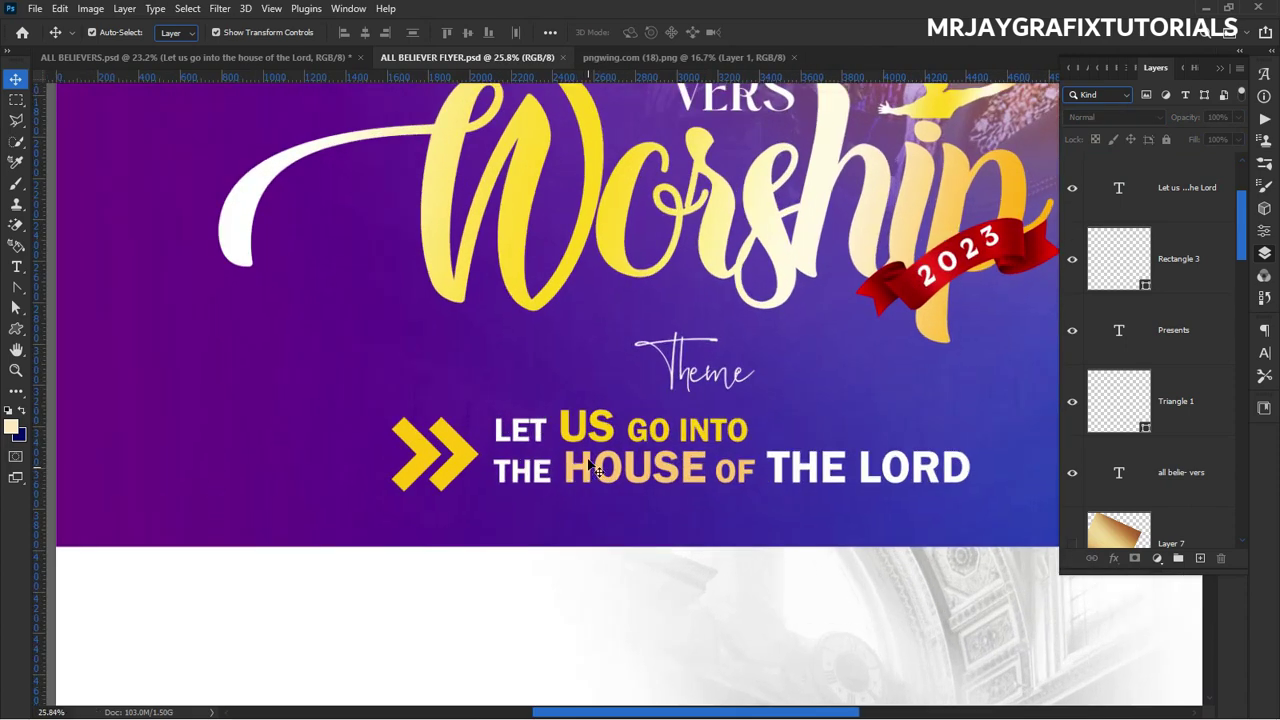
double_click(580, 440)
drag(558, 428, 752, 425)
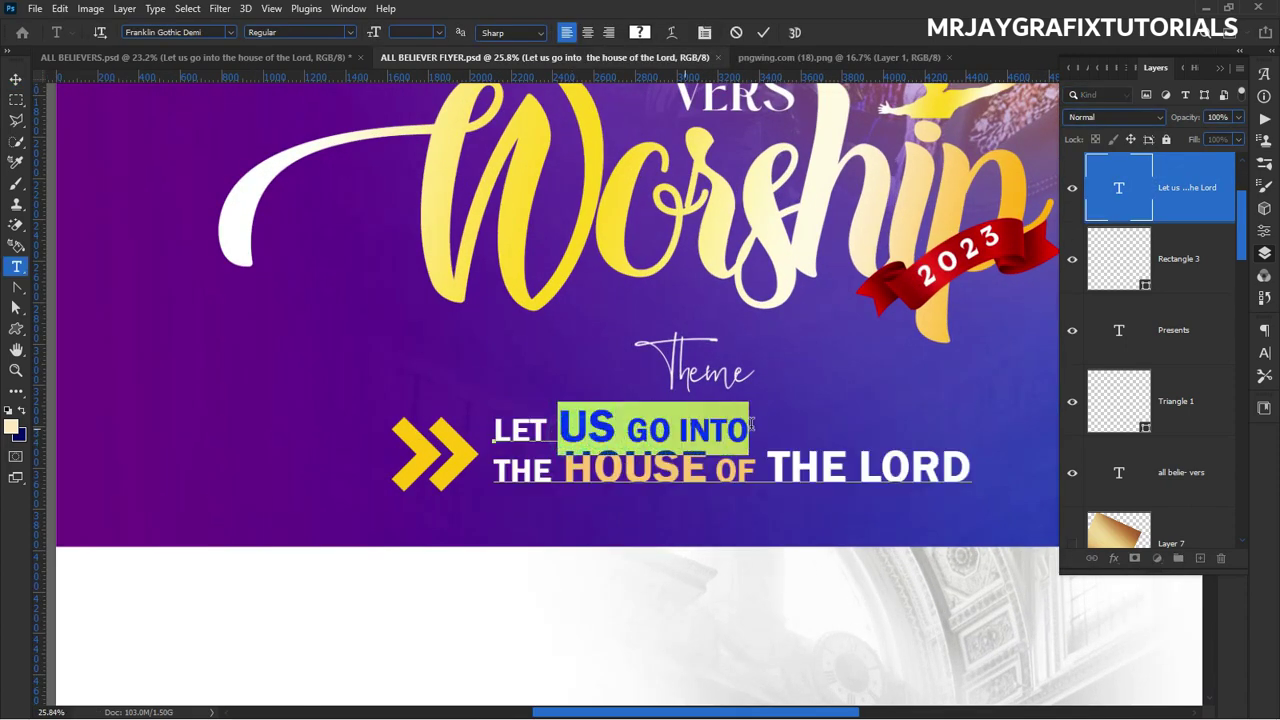
click(638, 33)
drag(899, 301, 917, 287)
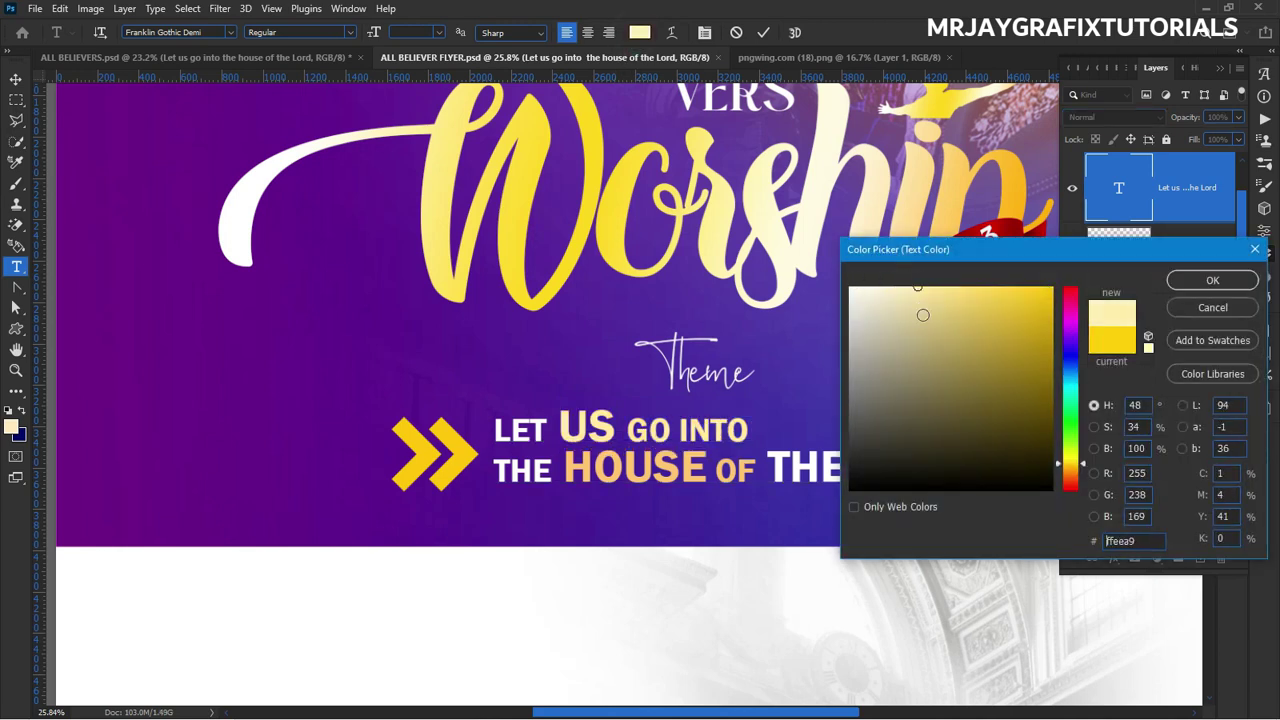
click(1201, 287)
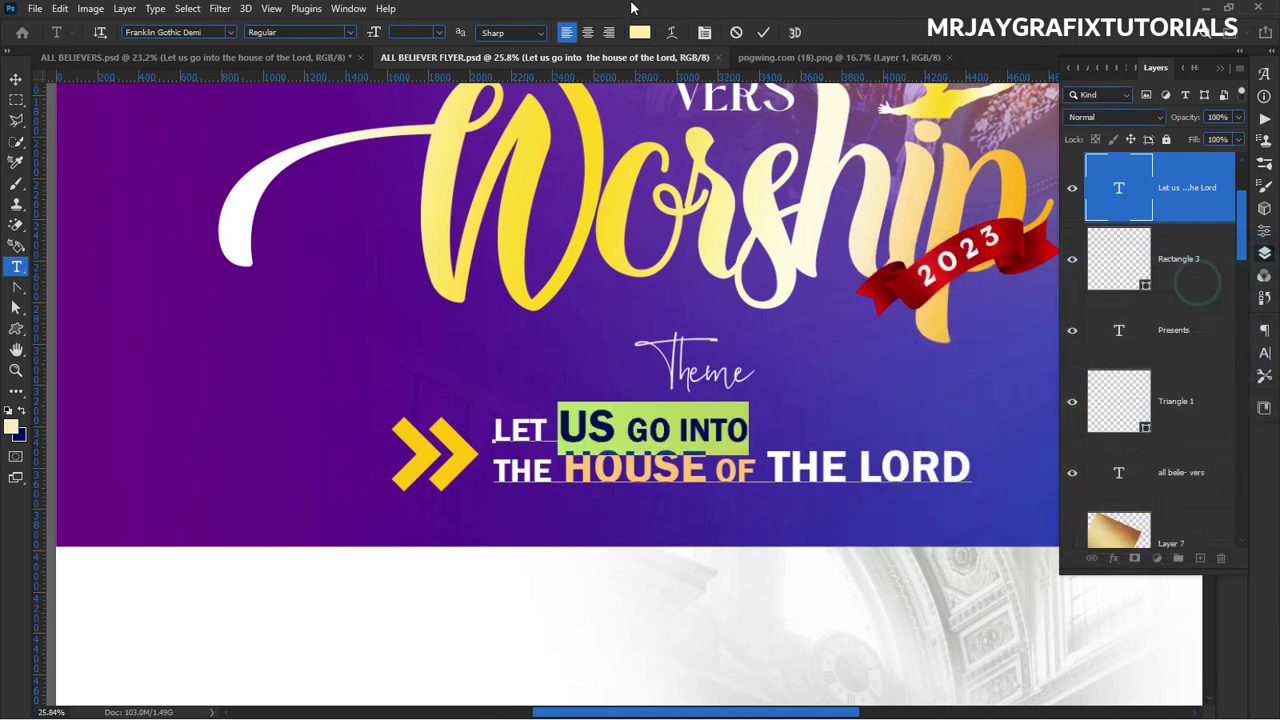
click(760, 31)
key(v)
click(314, 363)
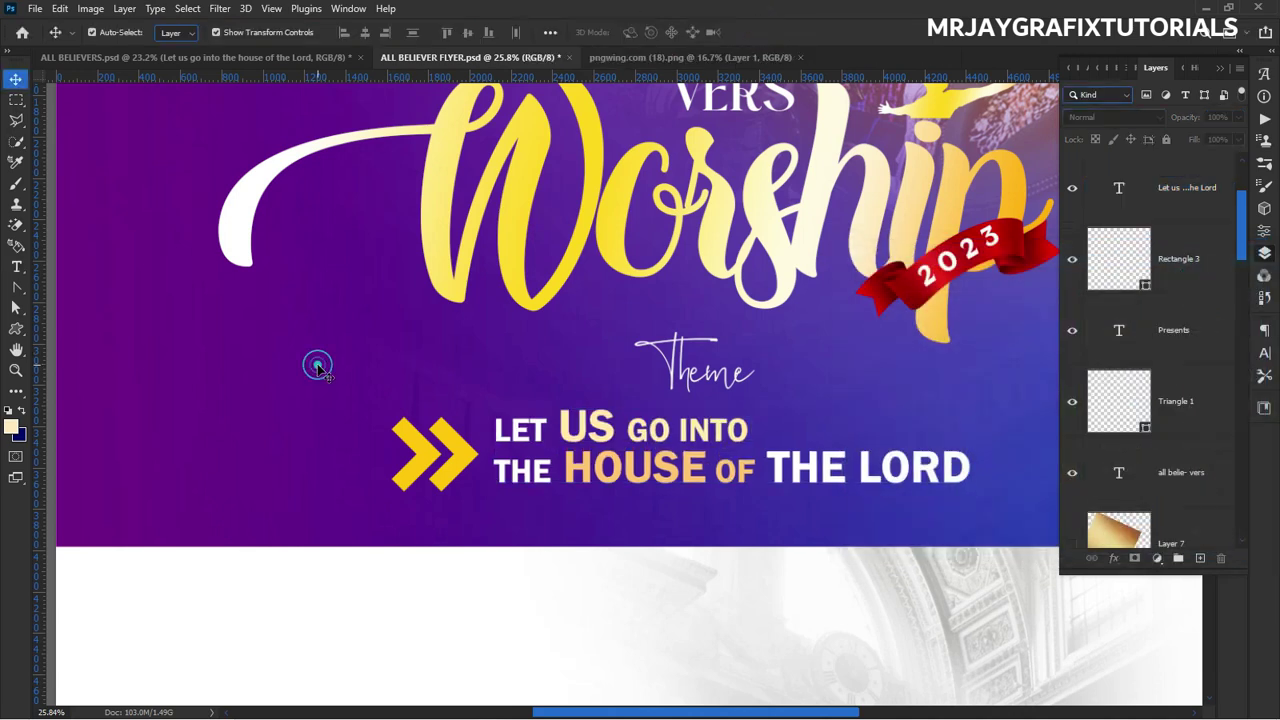
Set the whole two-line theme text in the Cinzel Black font and commit the change.
scroll(538, 418, down, 1)
click(561, 456)
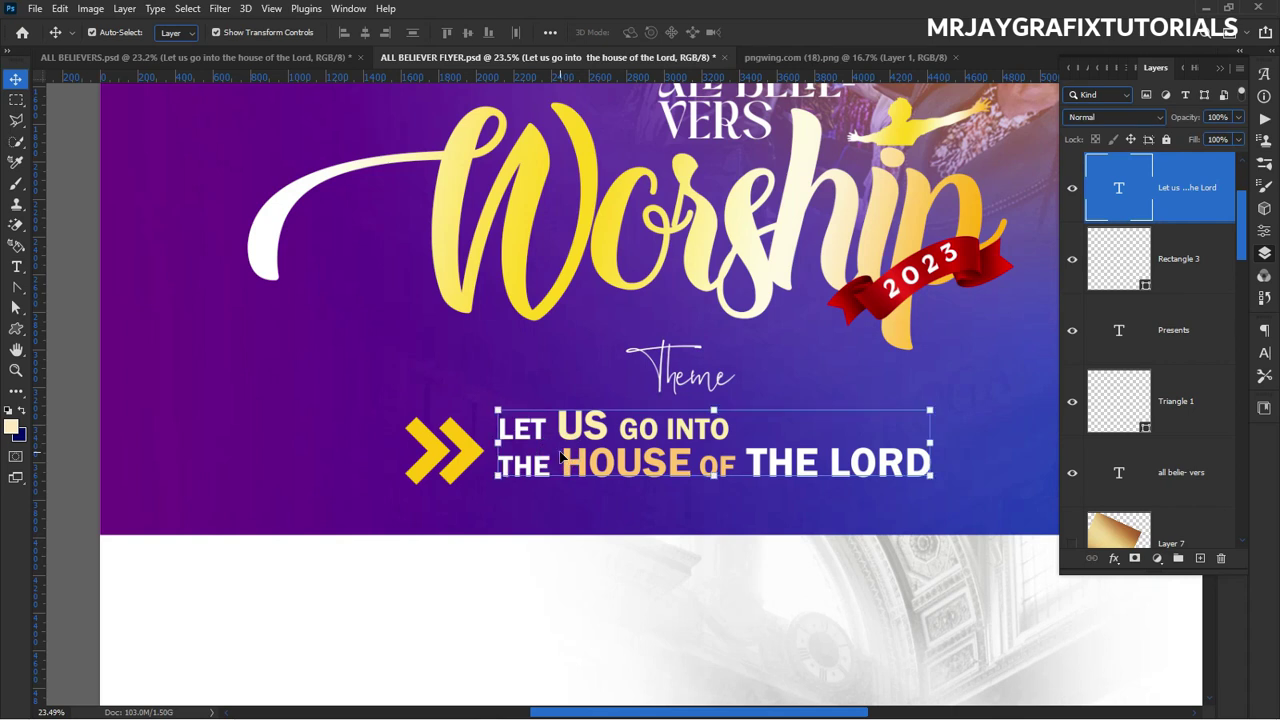
double_click(561, 456)
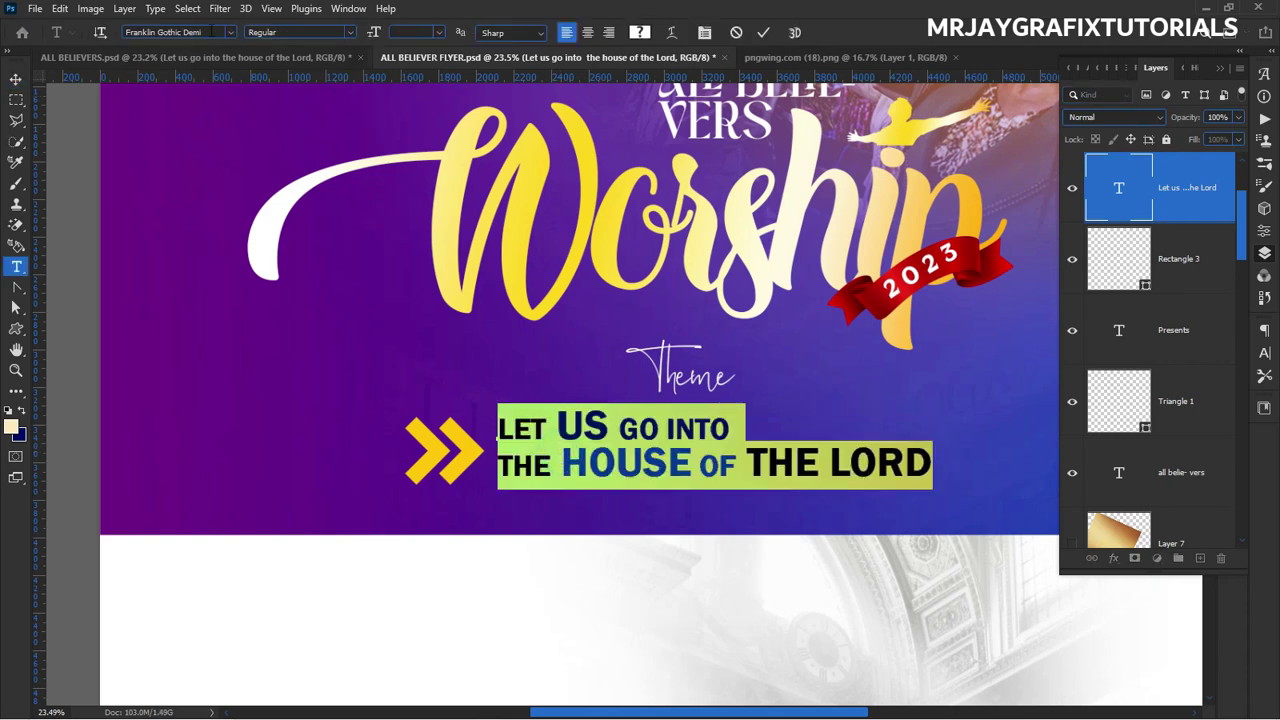
click(190, 32)
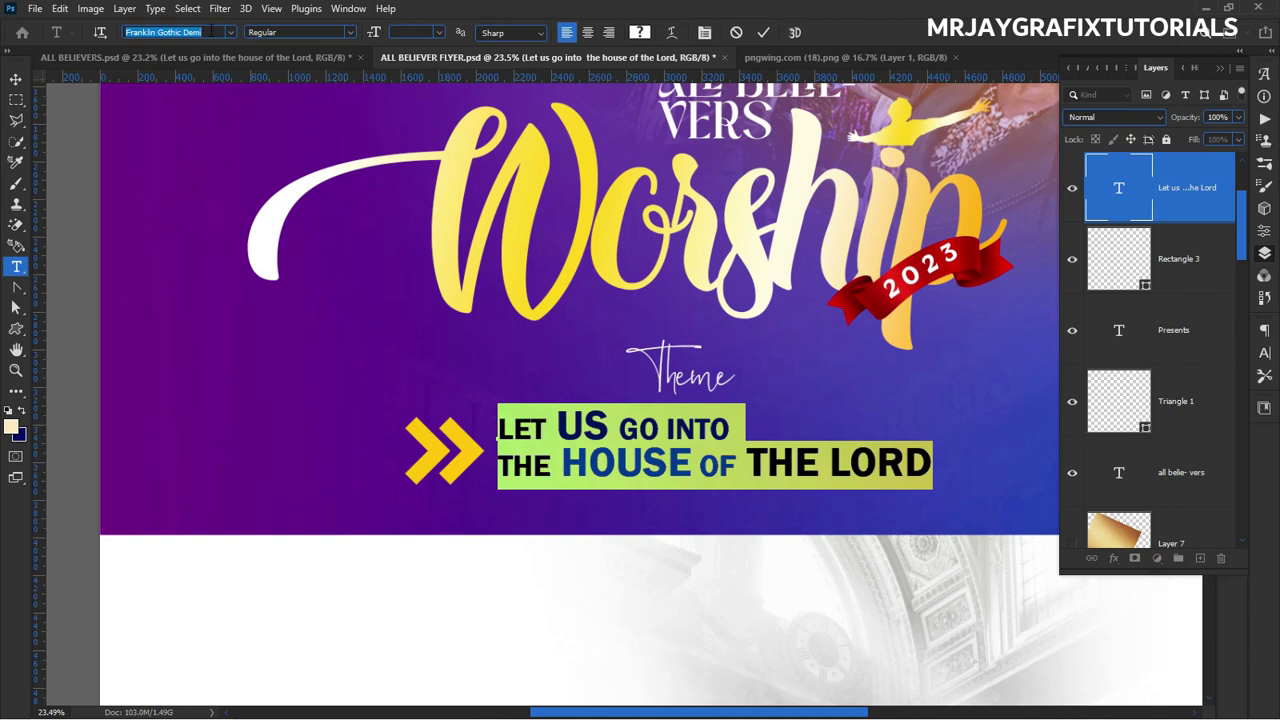
text(cin)
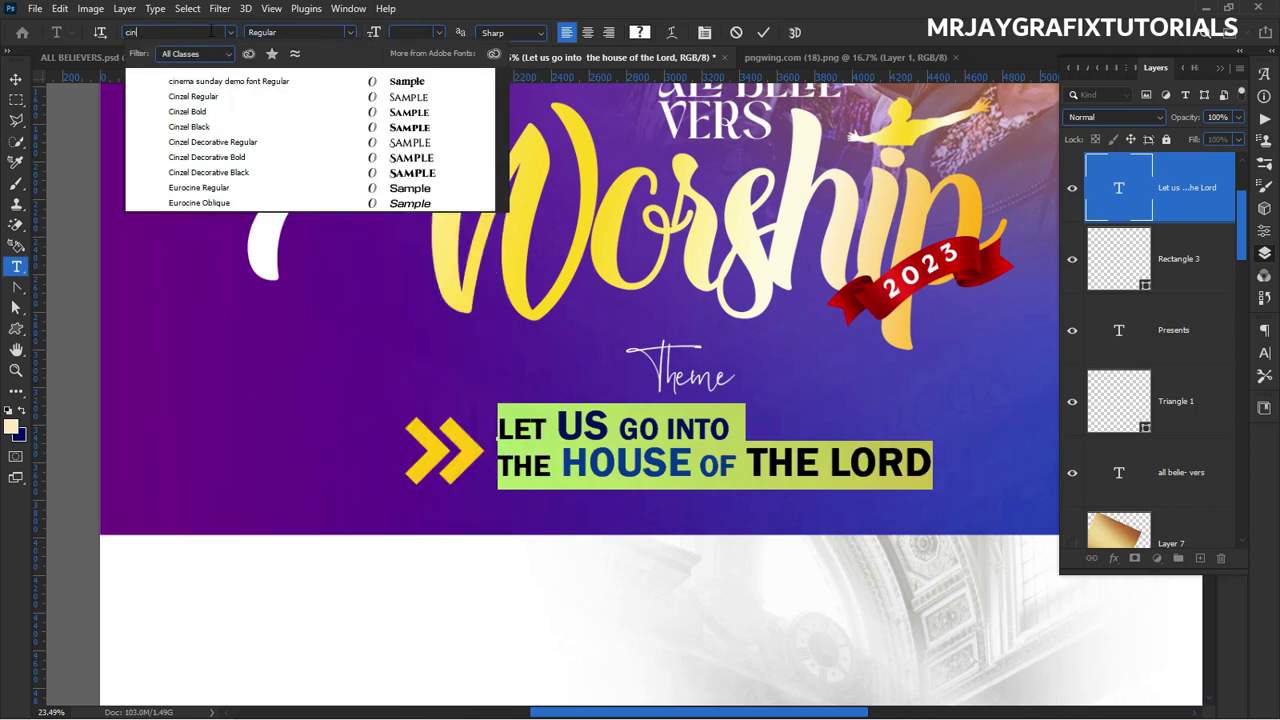
click(277, 127)
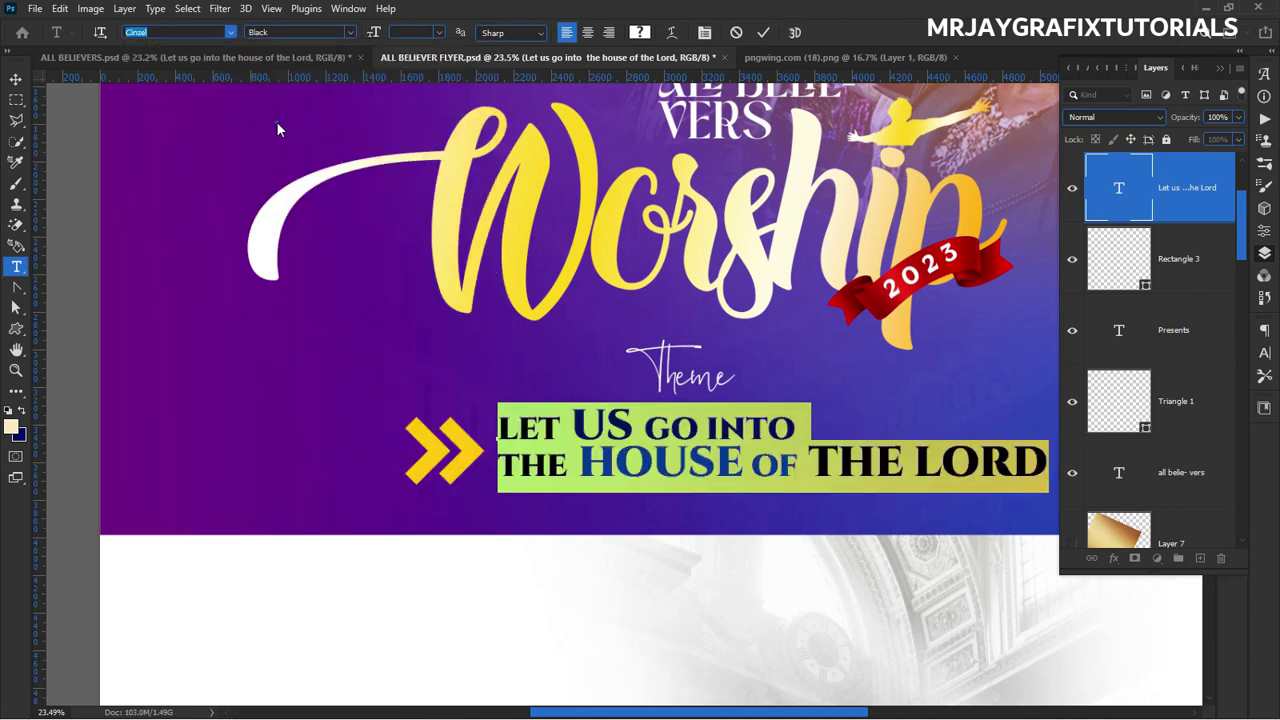
click(15, 78)
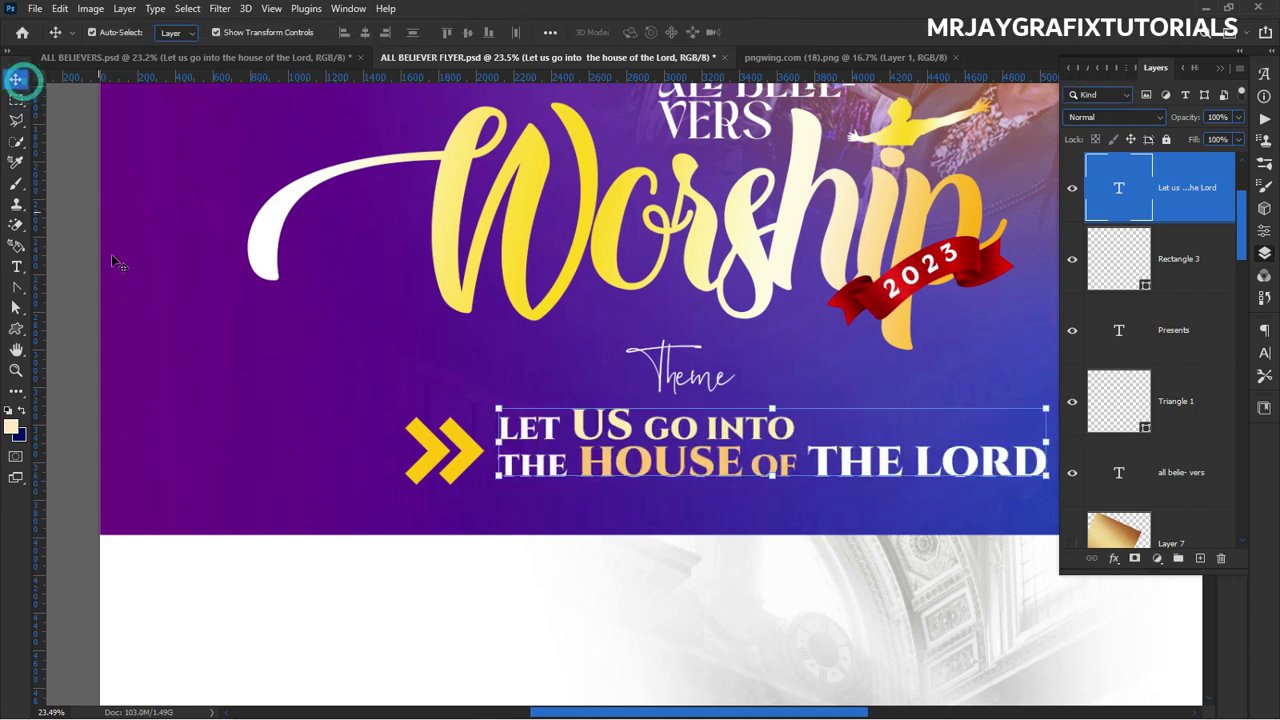
click(73, 320)
Shift the theme text and the double chevron left beneath the Worship title, keeping the chevron just before the text.
scroll(172, 360, down, 2)
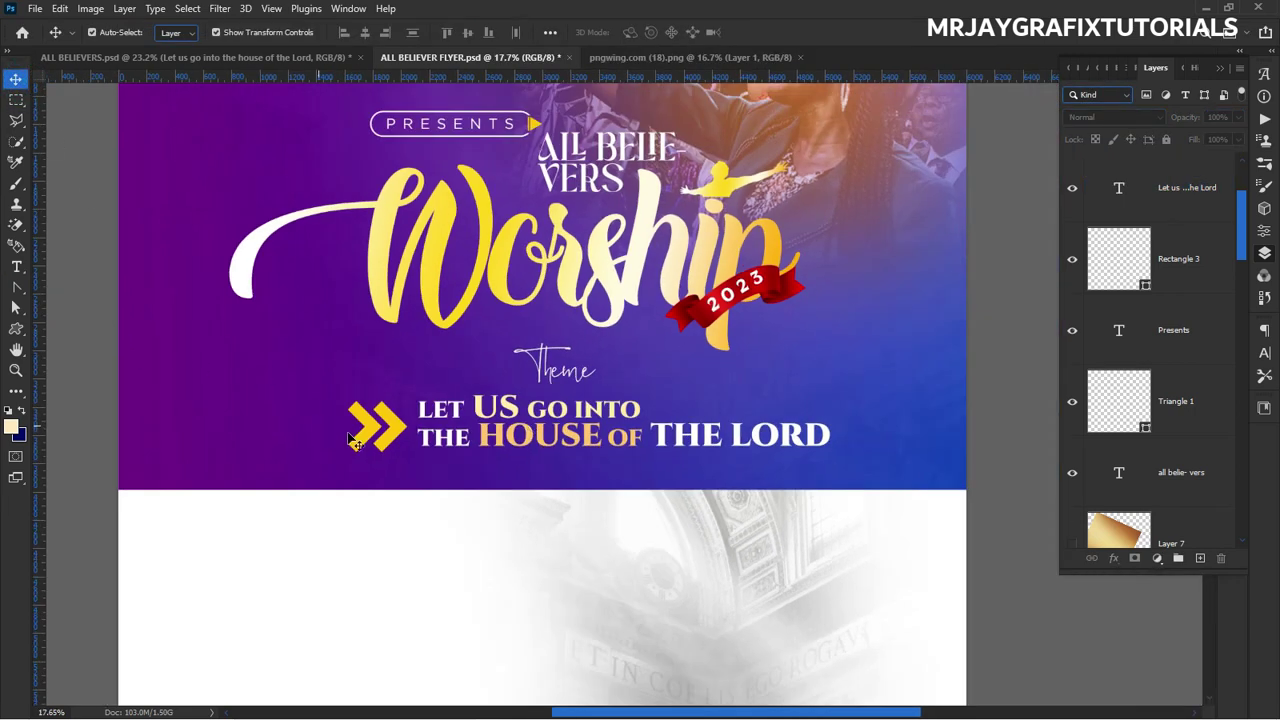
drag(362, 432, 253, 432)
drag(545, 418, 484, 422)
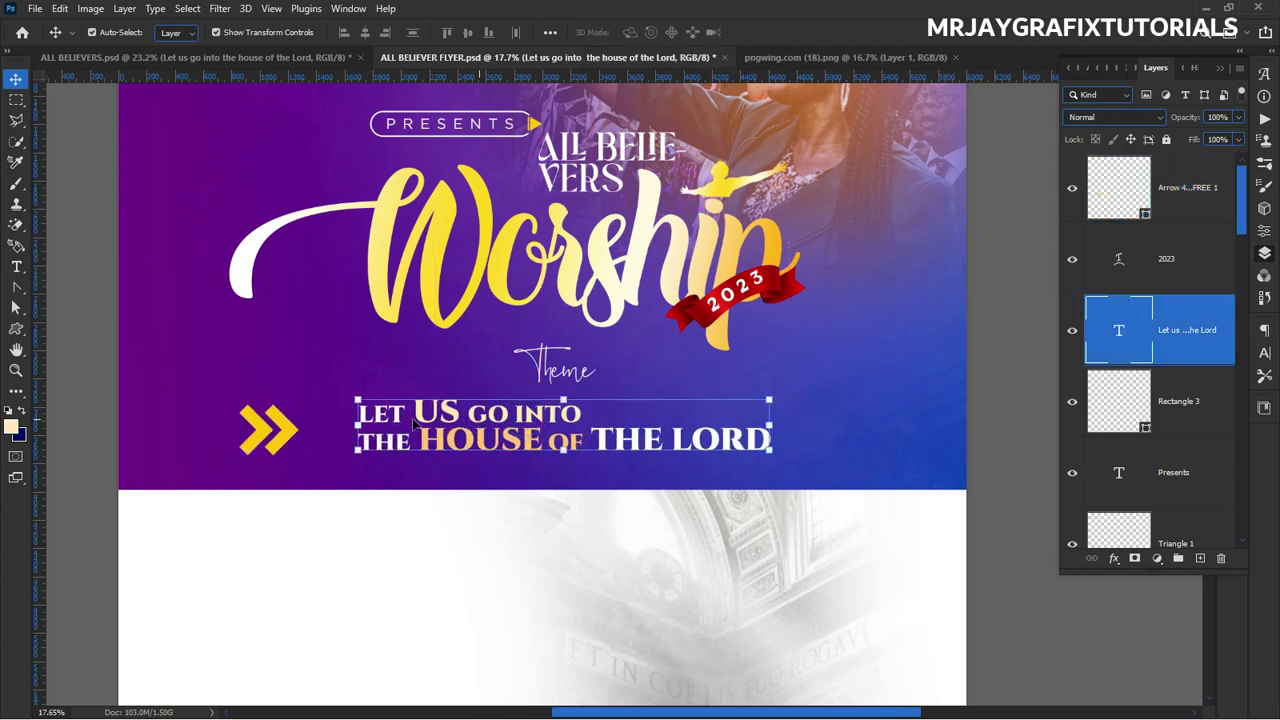
drag(283, 440, 337, 440)
drag(332, 440, 332, 437)
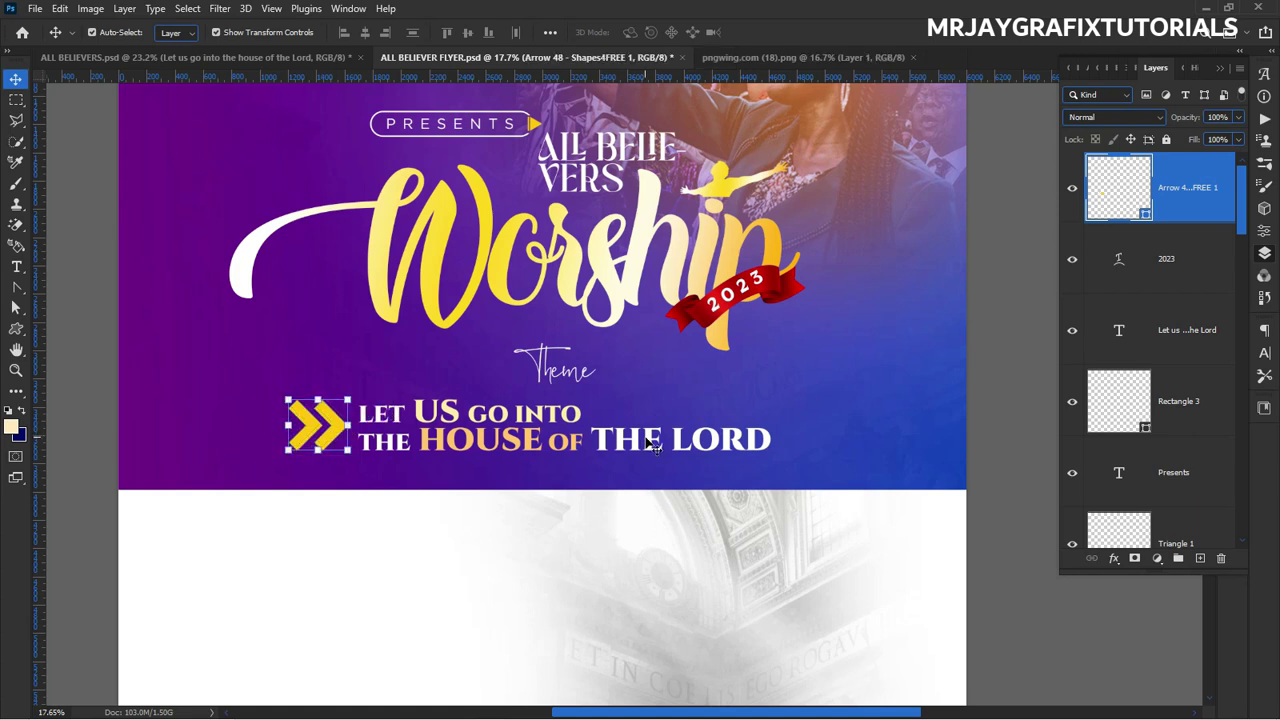
click(51, 348)
Close the red ribbon image document pngwing.com (18).png.
key(ctrl+0)
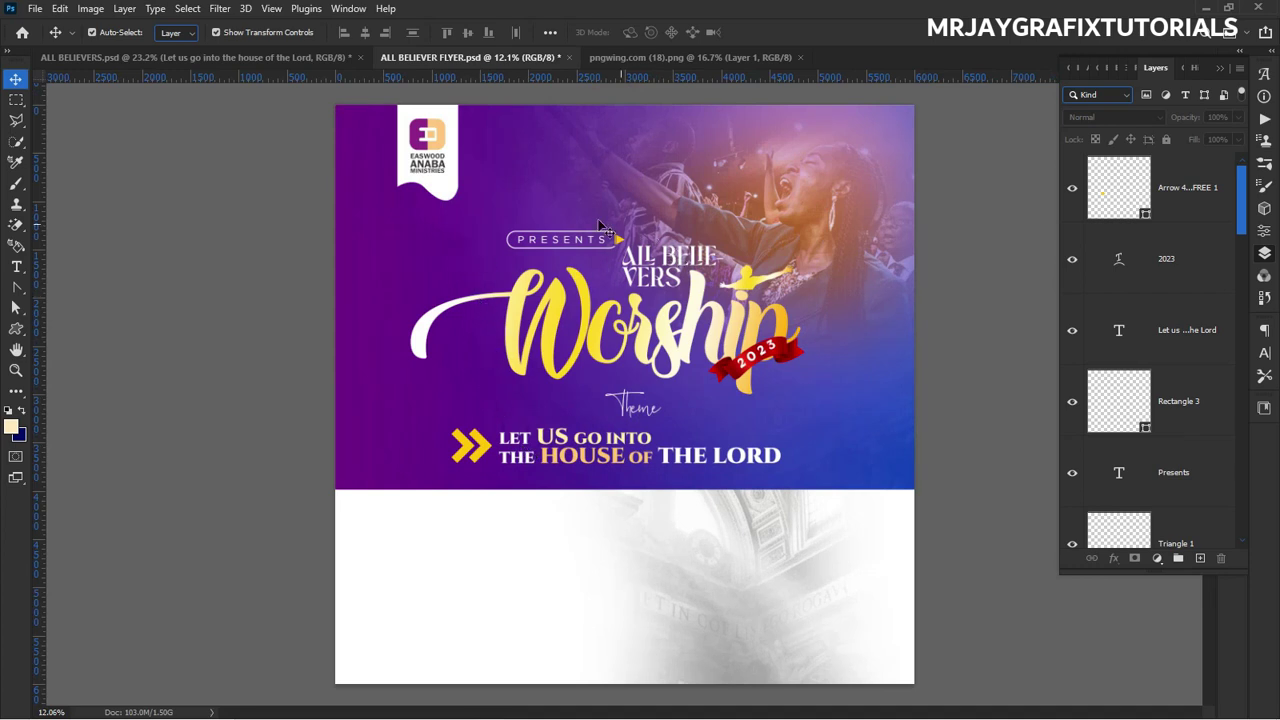
click(643, 59)
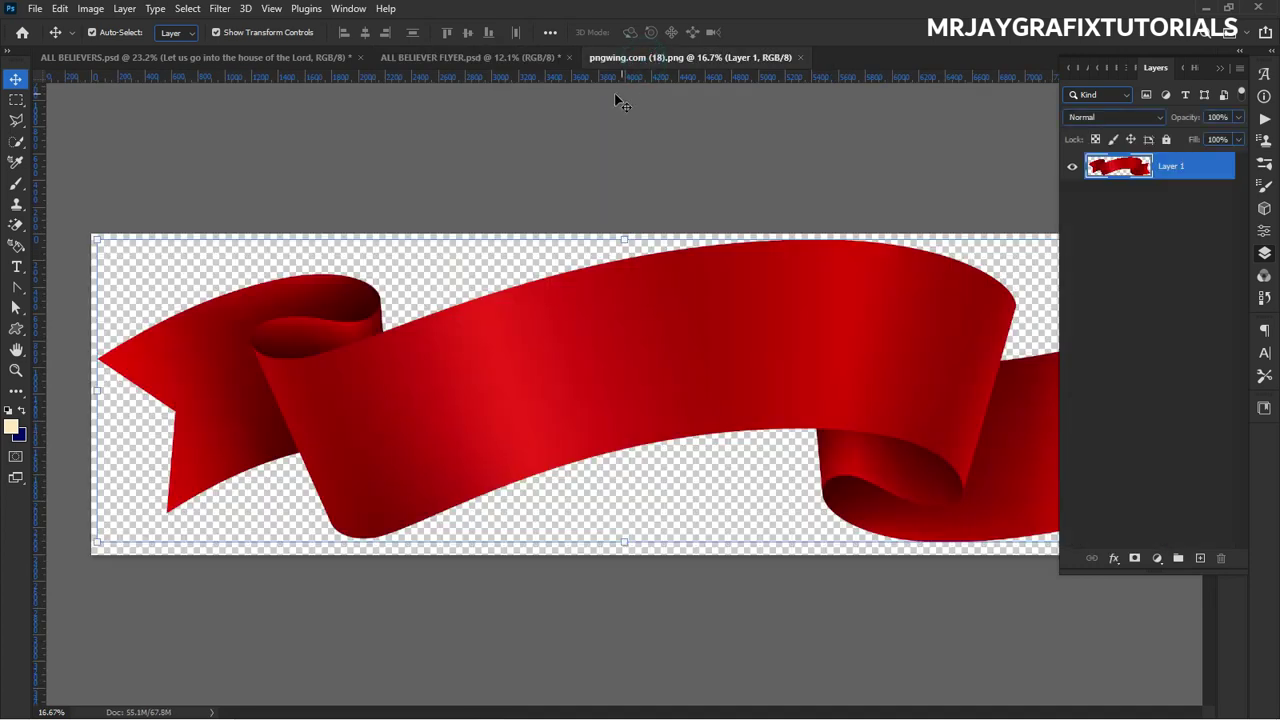
click(800, 58)
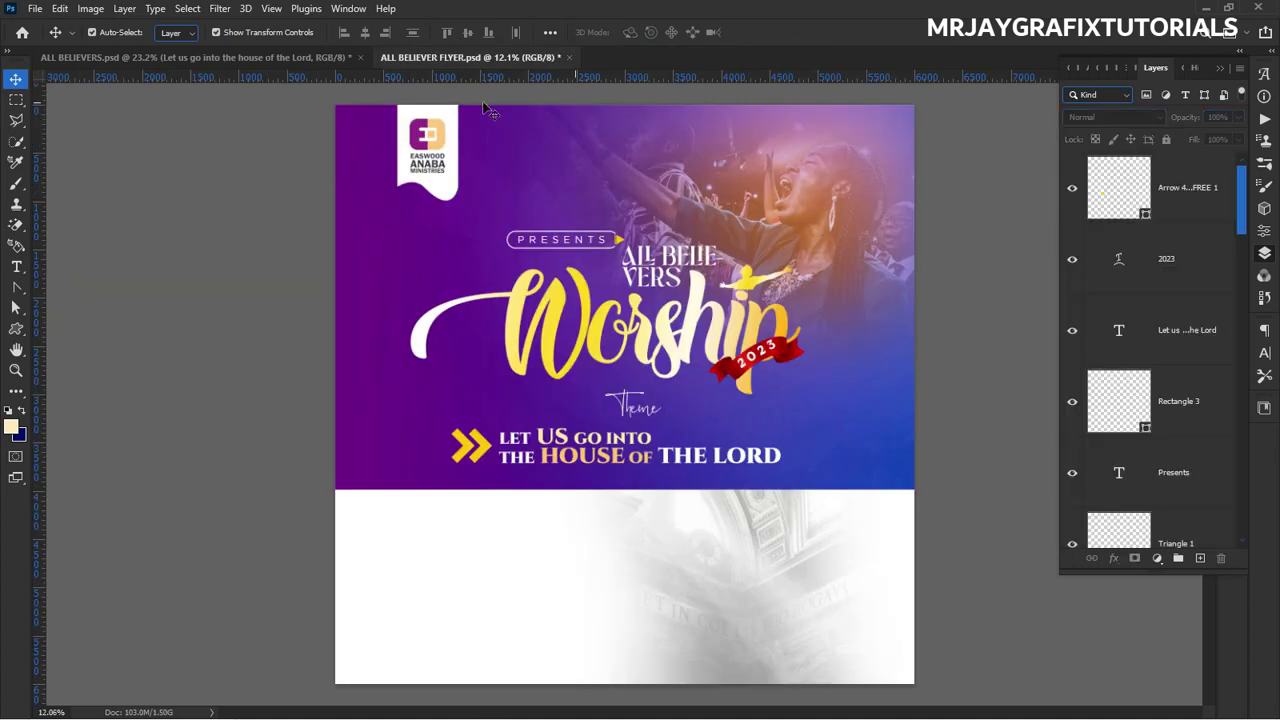
Copy the date, venue and time text layers from ALL BELIEVERS.psd into the white lower-left area of the flyer.
click(258, 66)
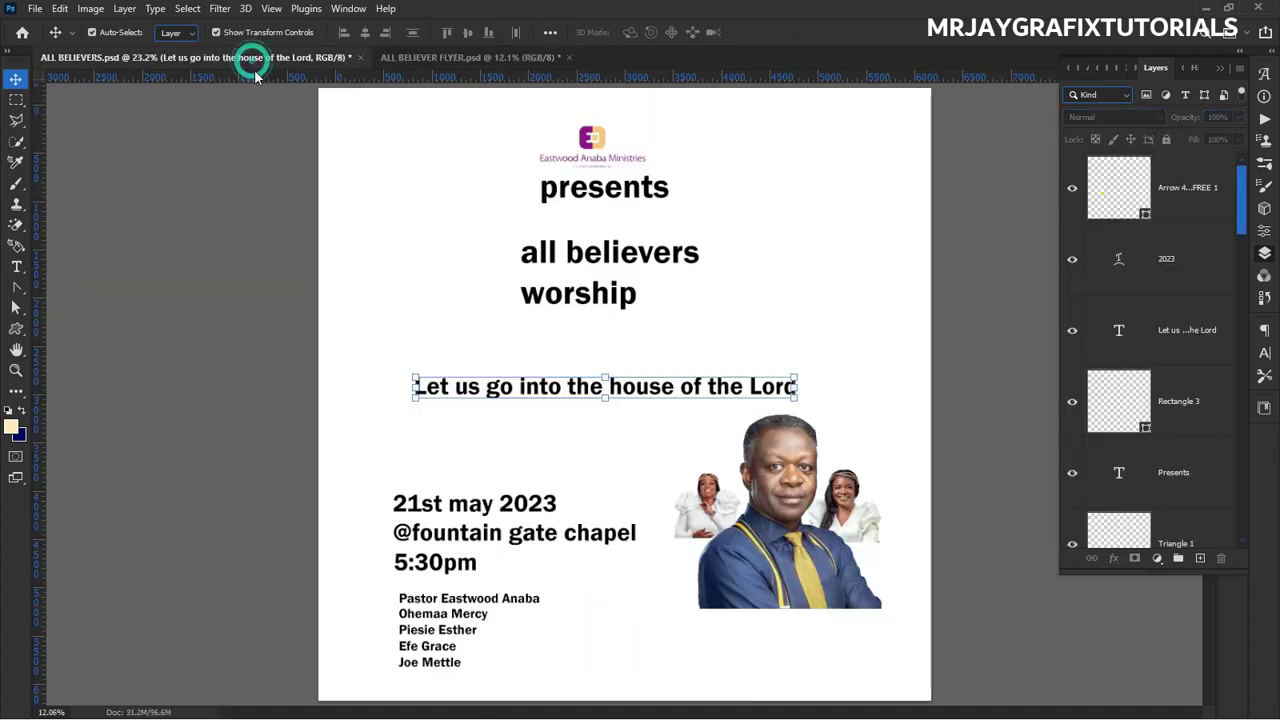
click(242, 267)
click(466, 548)
click(369, 490)
mouse_move(414, 514)
mouse_down()
mouse_move(372, 482)
mouse_move(436, 482)
mouse_move(424, 514)
mouse_up()
drag(358, 488, 447, 574)
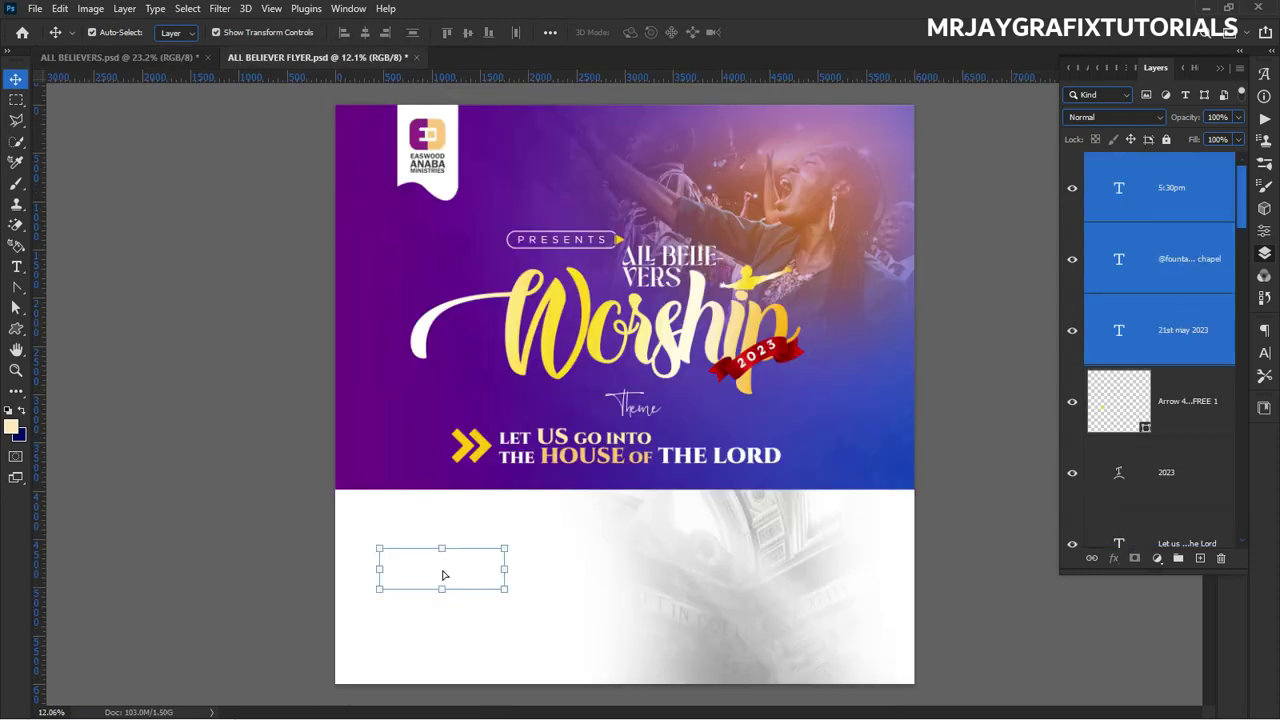
click(197, 517)
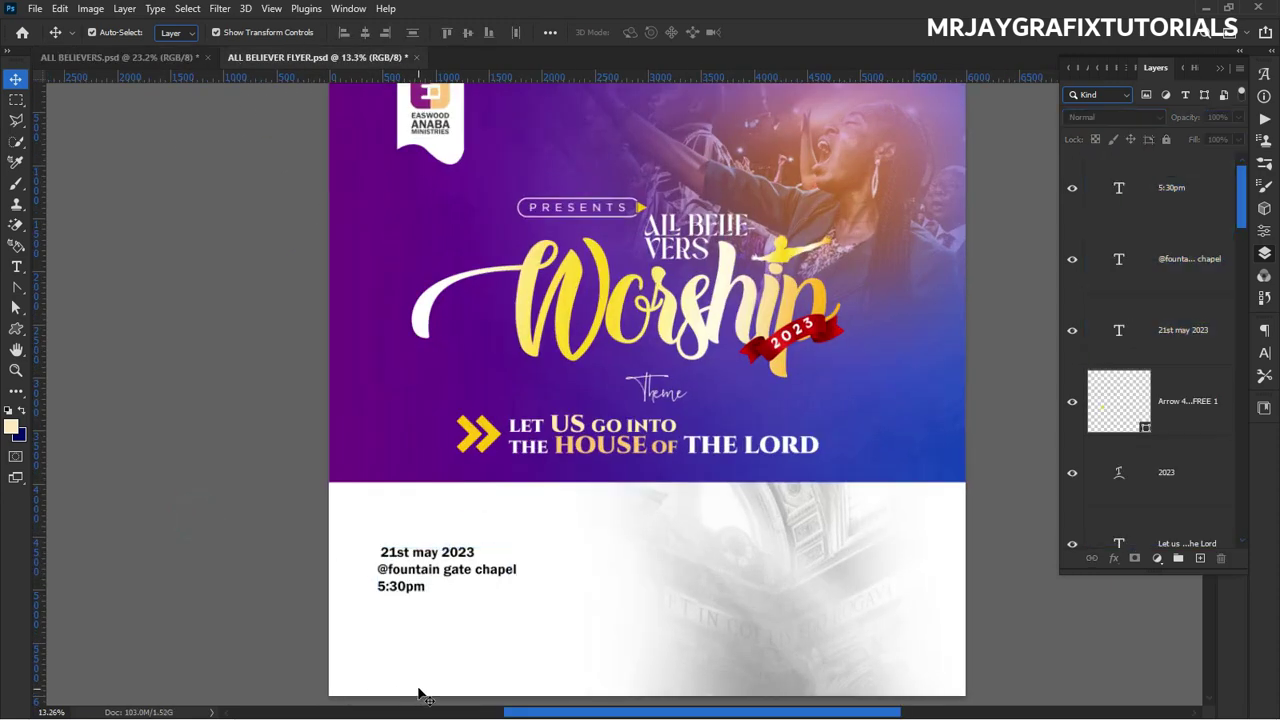
Enlarge the "21st may 2023" text to about 159% and commit the transform.
scroll(425, 655, up, 4)
scroll(298, 560, down, 2)
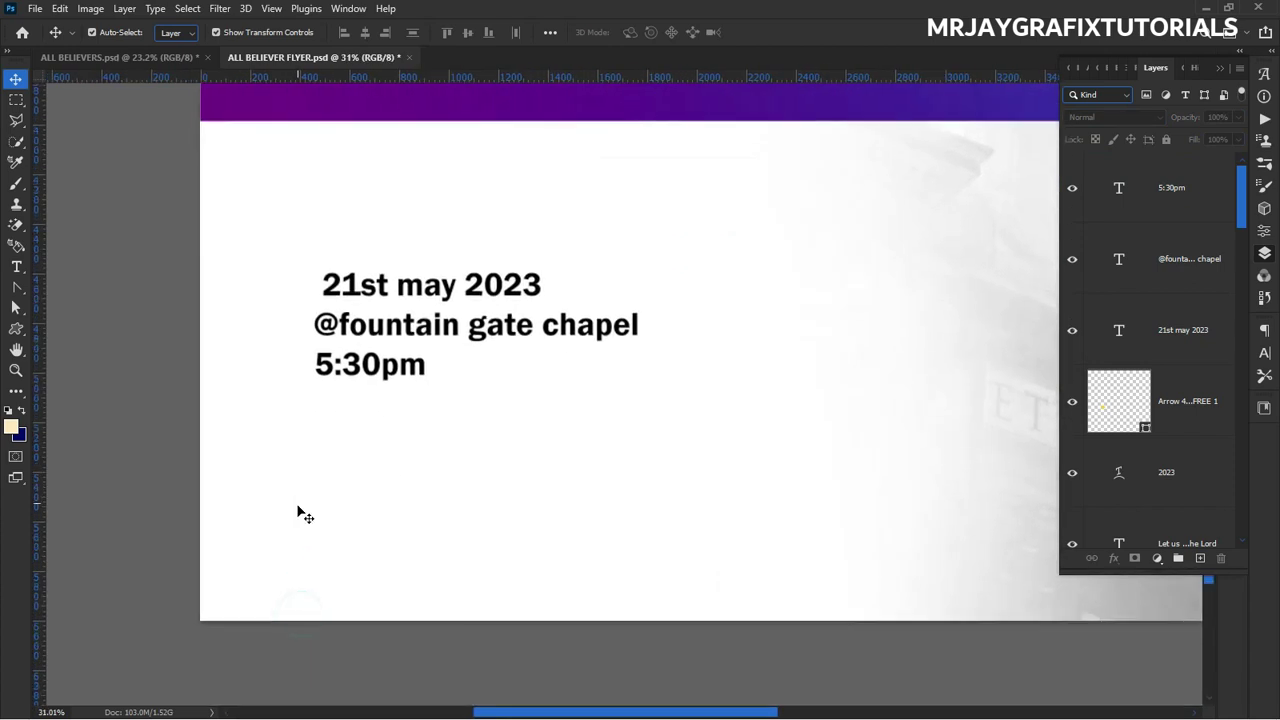
click(430, 292)
click(540, 274)
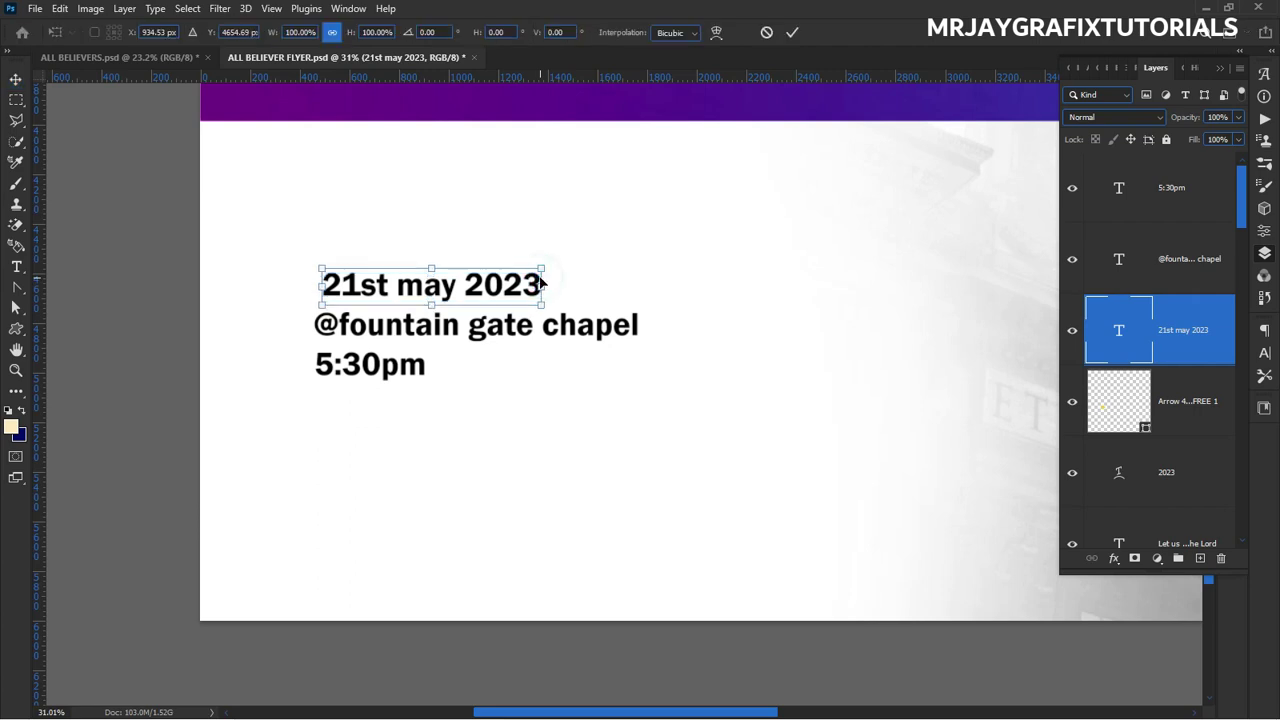
drag(548, 271, 674, 223)
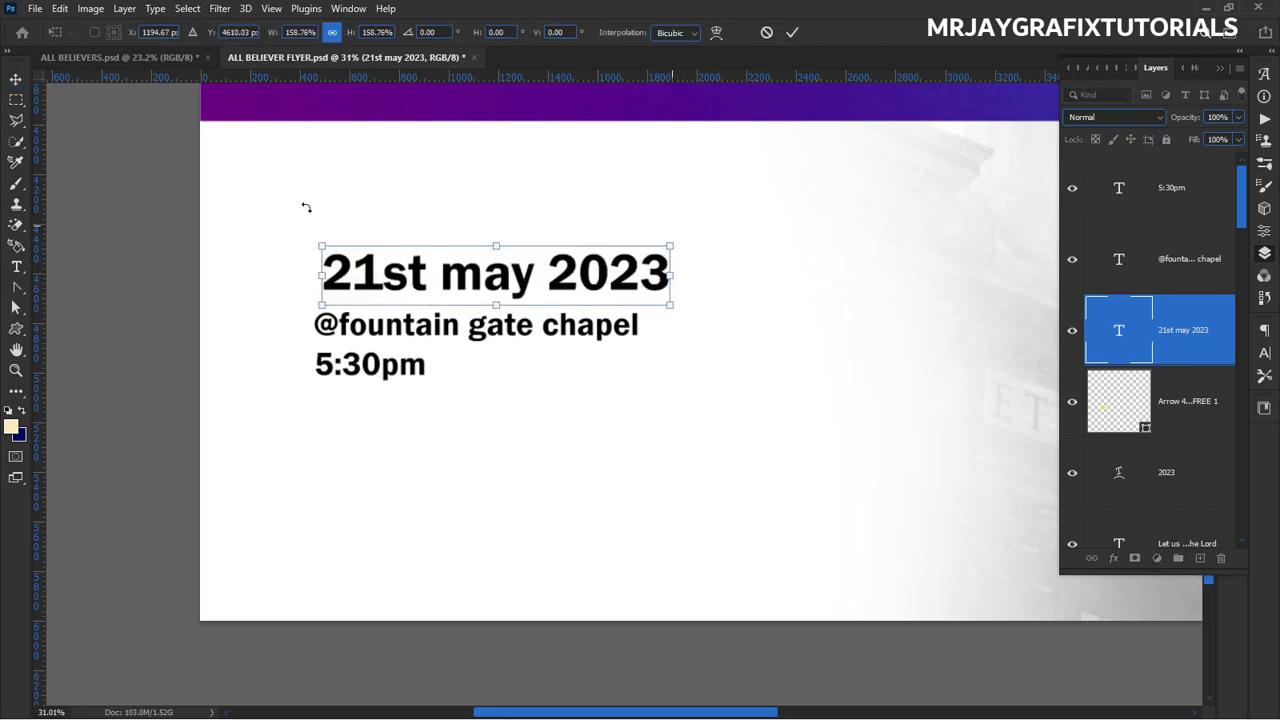
key(Return)
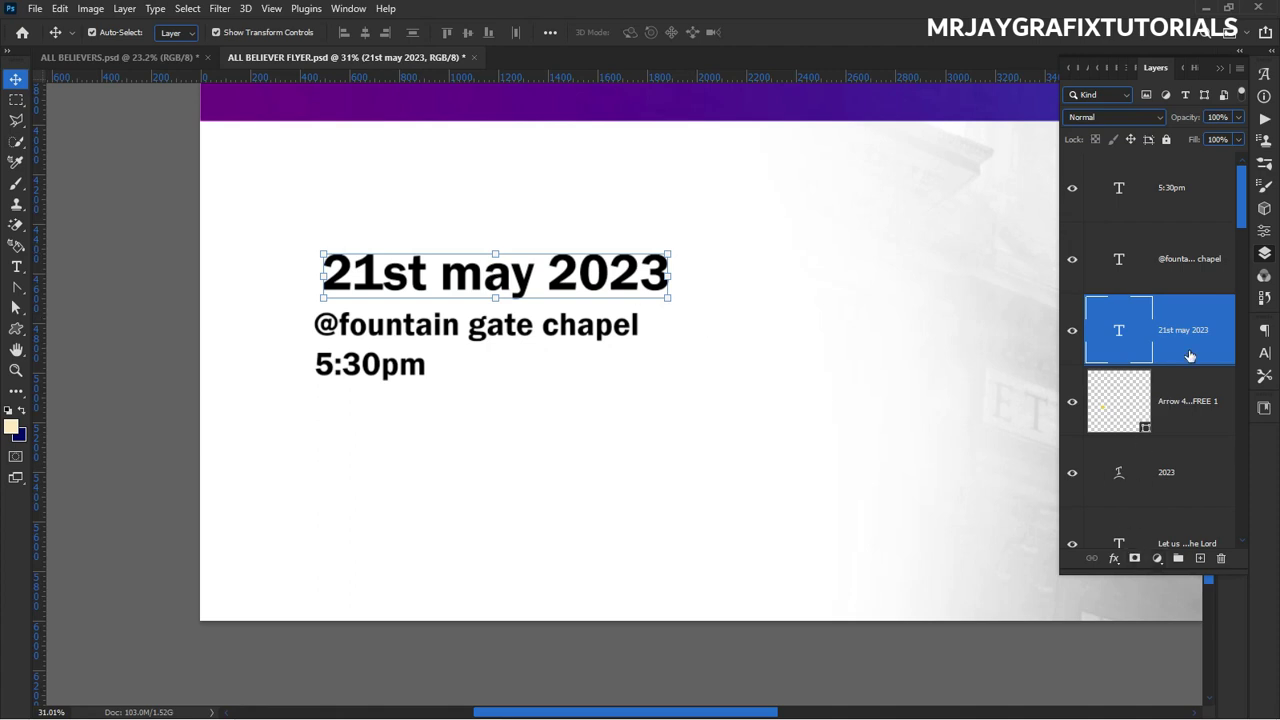
Set the date text in all caps and move it slightly left, near the left edge of the venue line.
click(1264, 355)
click(1132, 441)
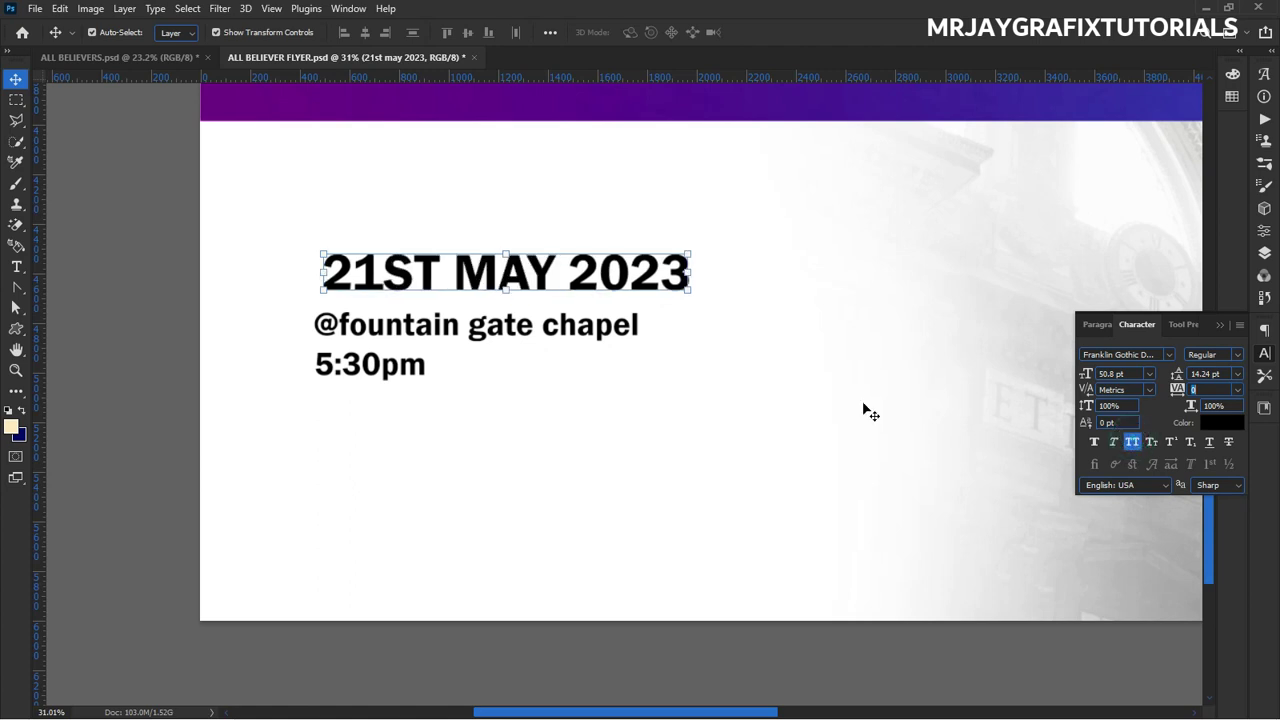
click(145, 210)
drag(425, 288, 405, 283)
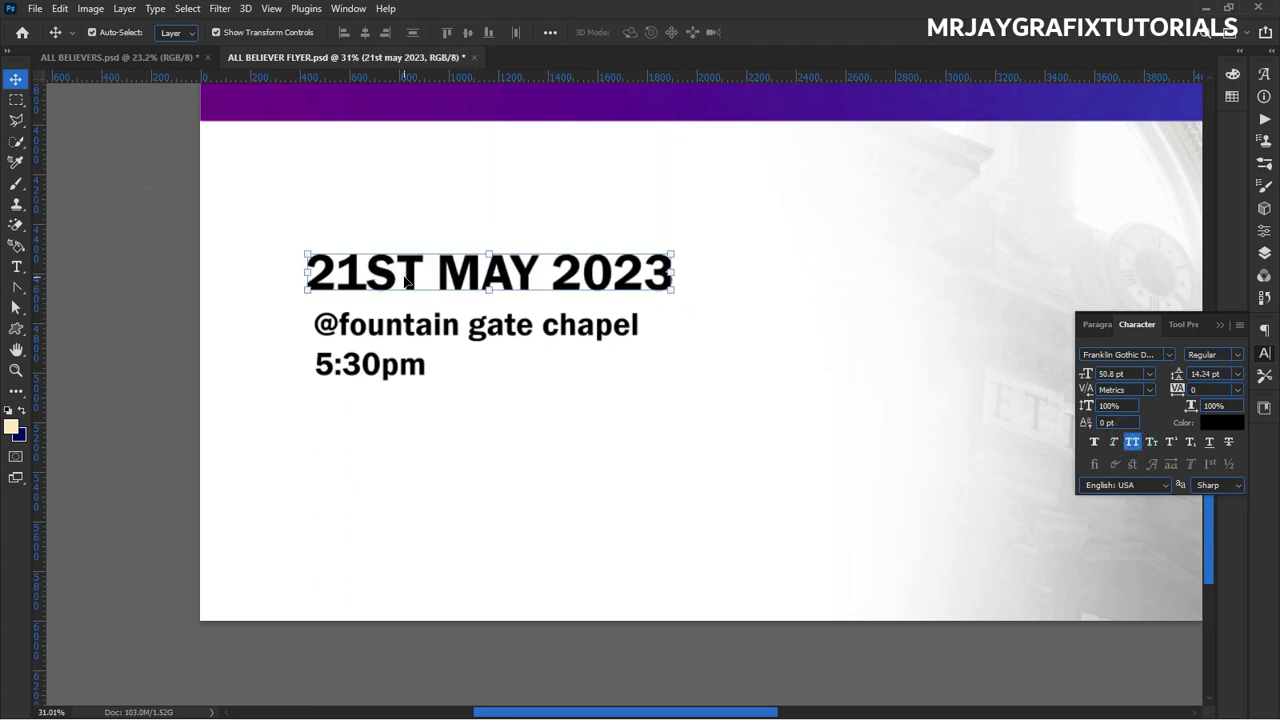
Set the date text's font to Franklin Gothic Heavy and nudge the text slightly up and left.
double_click(405, 283)
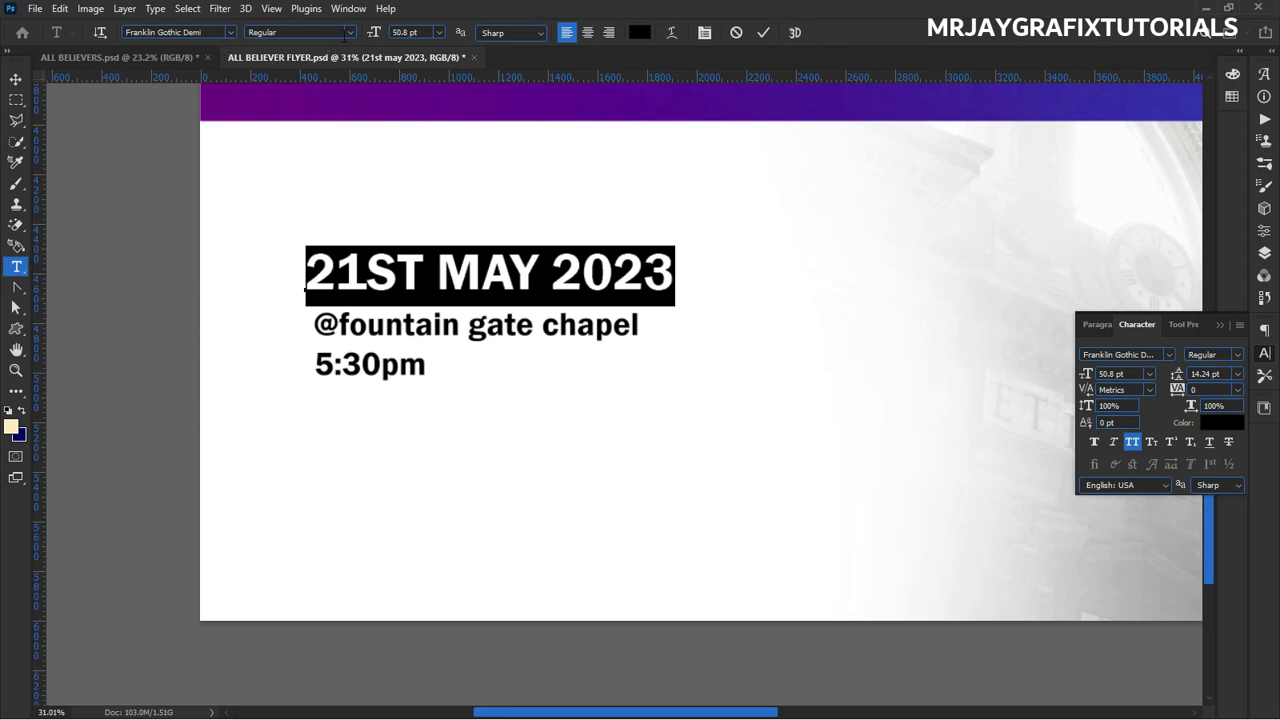
click(350, 33)
click(254, 45)
click(219, 35)
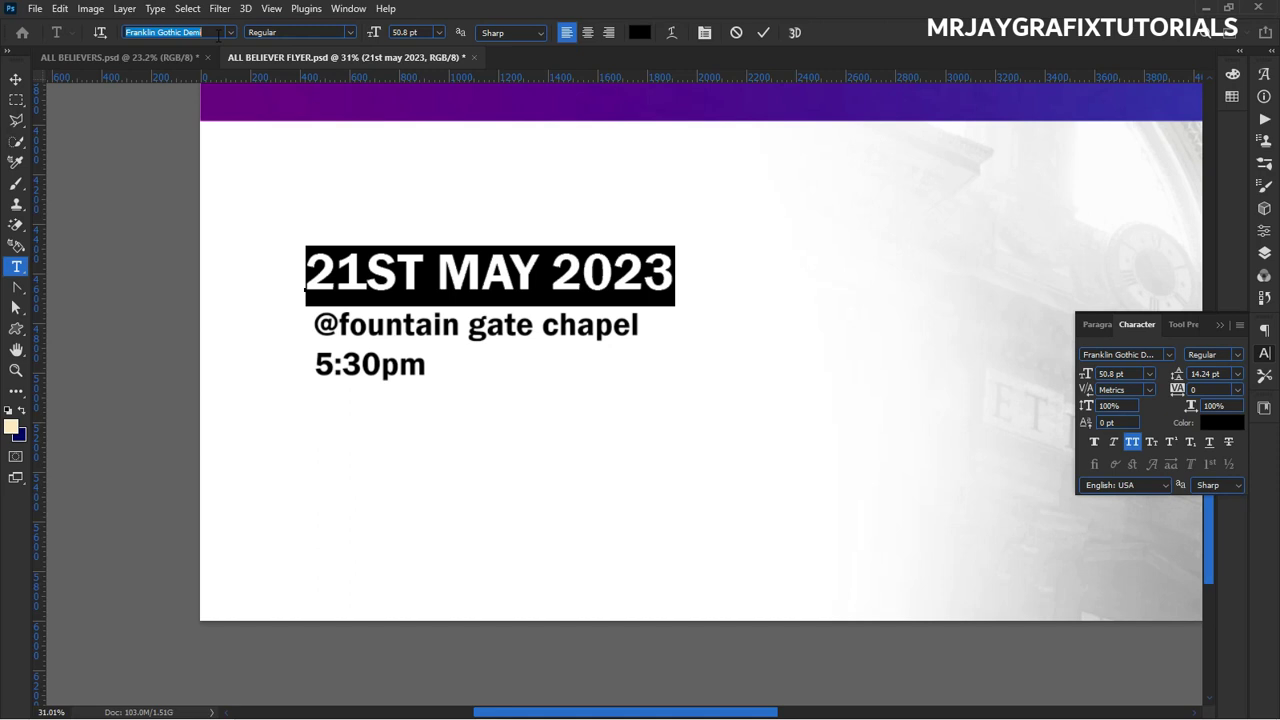
text(fra)
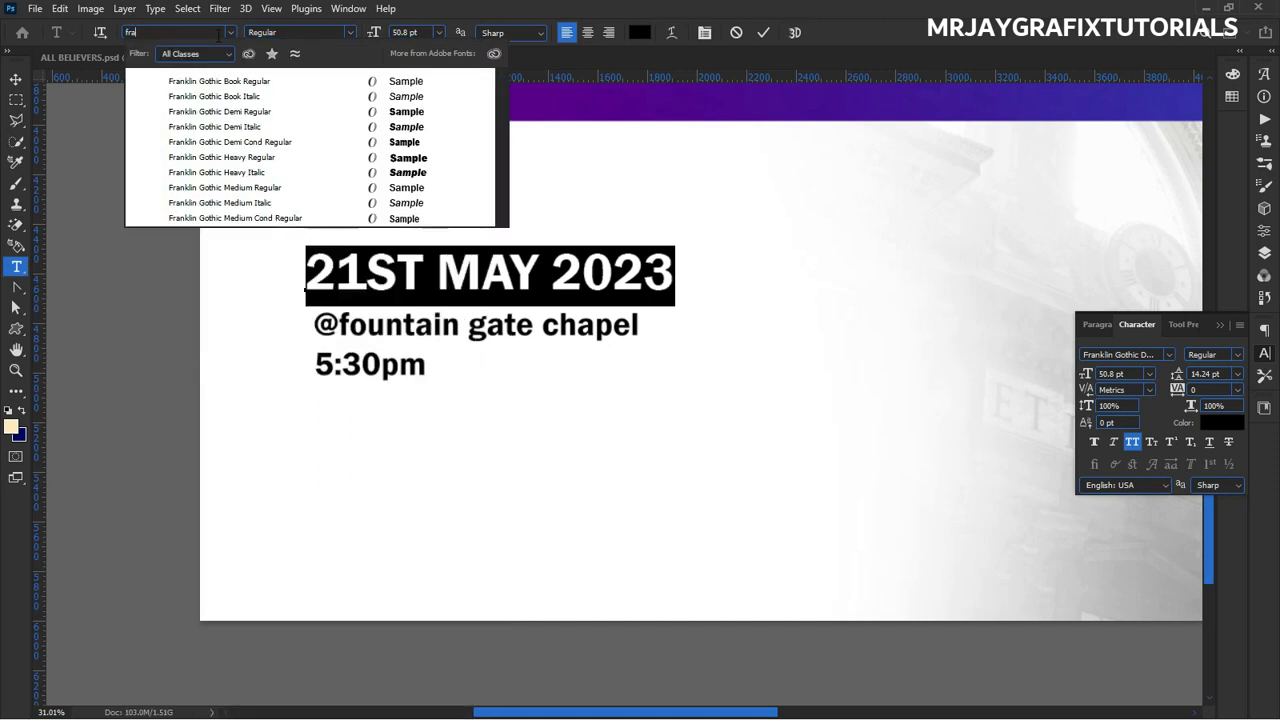
click(278, 162)
click(116, 178)
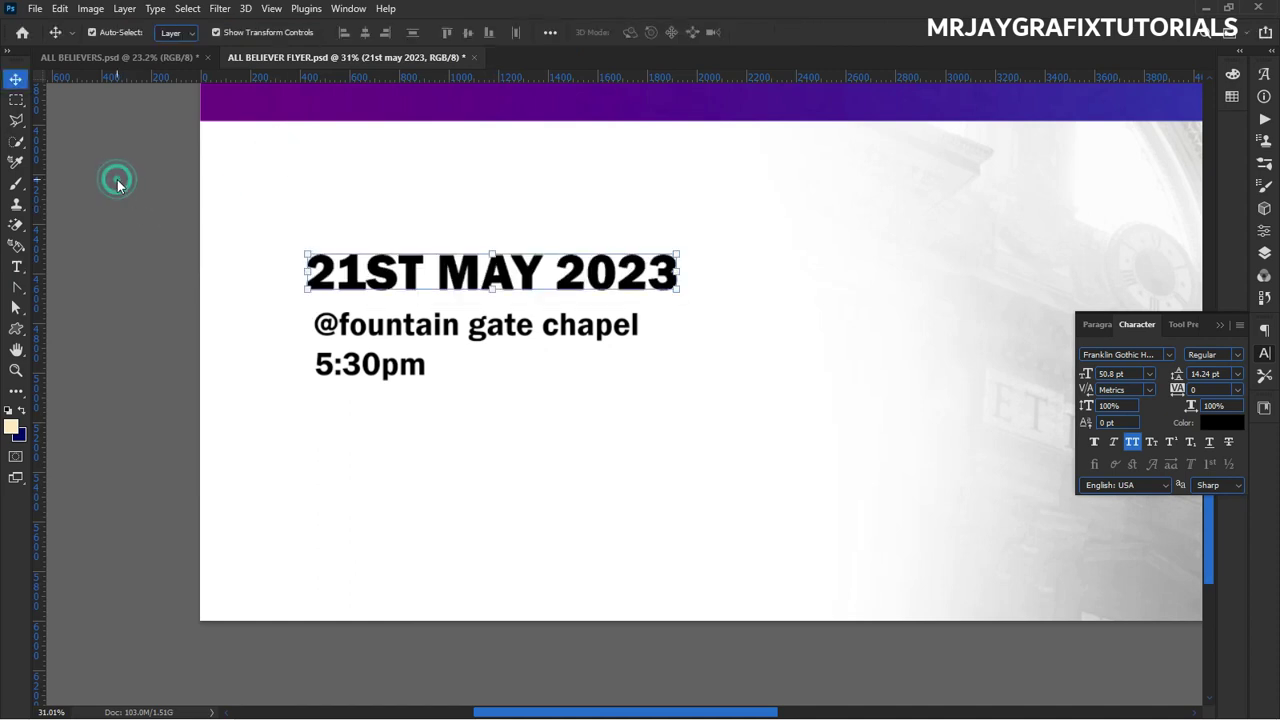
drag(468, 290, 460, 279)
click(443, 330)
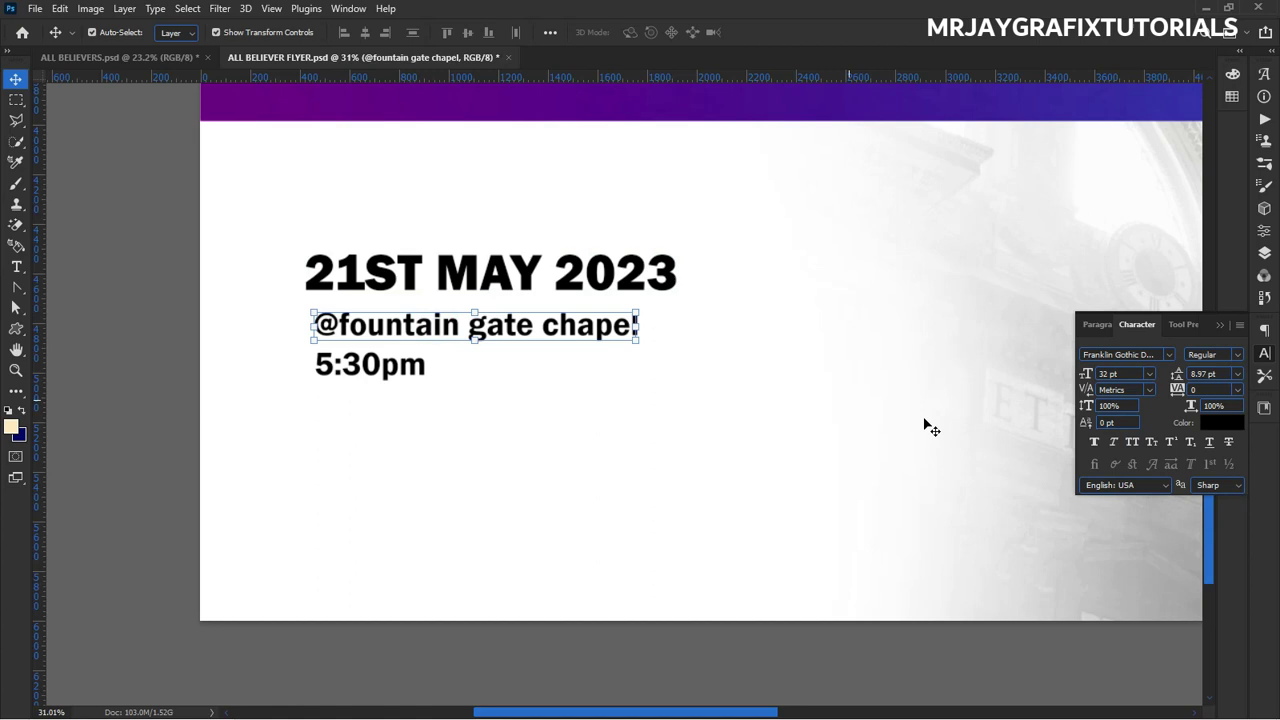
click(1130, 442)
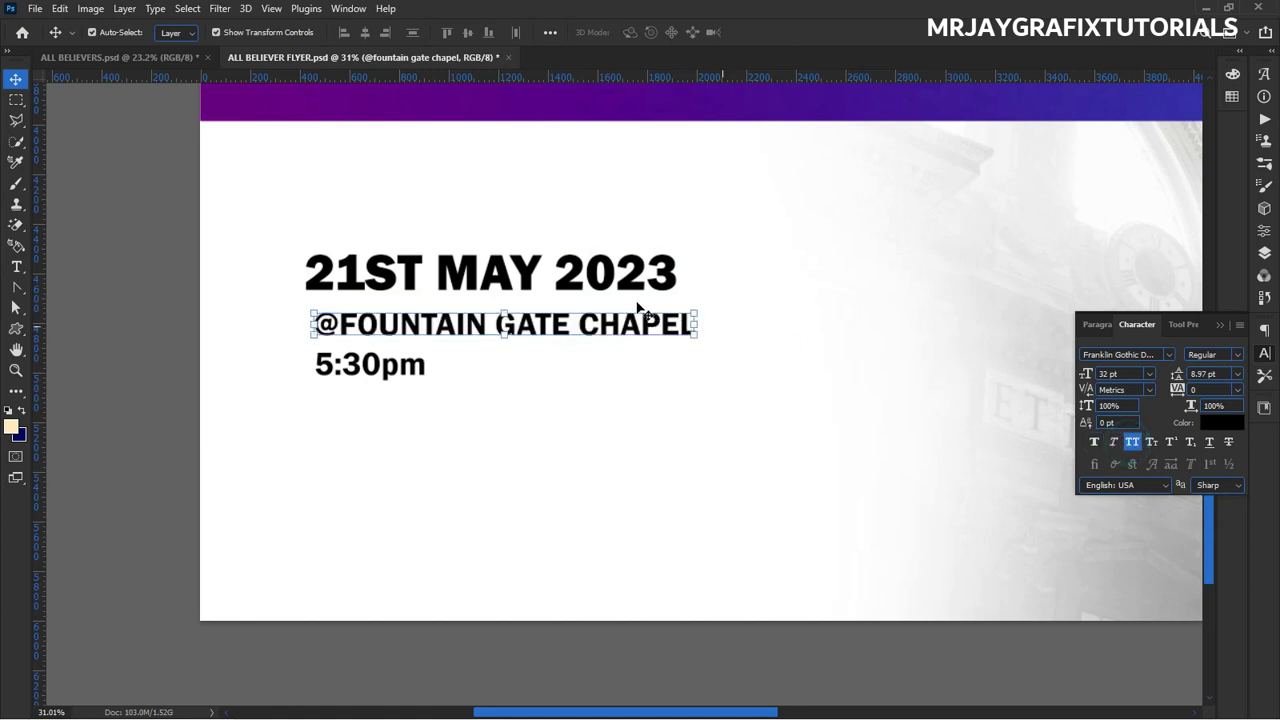
click(152, 256)
Widen the gap between the texts by moving the date up slightly and the venue and time lines down together.
scroll(548, 280, up, 2)
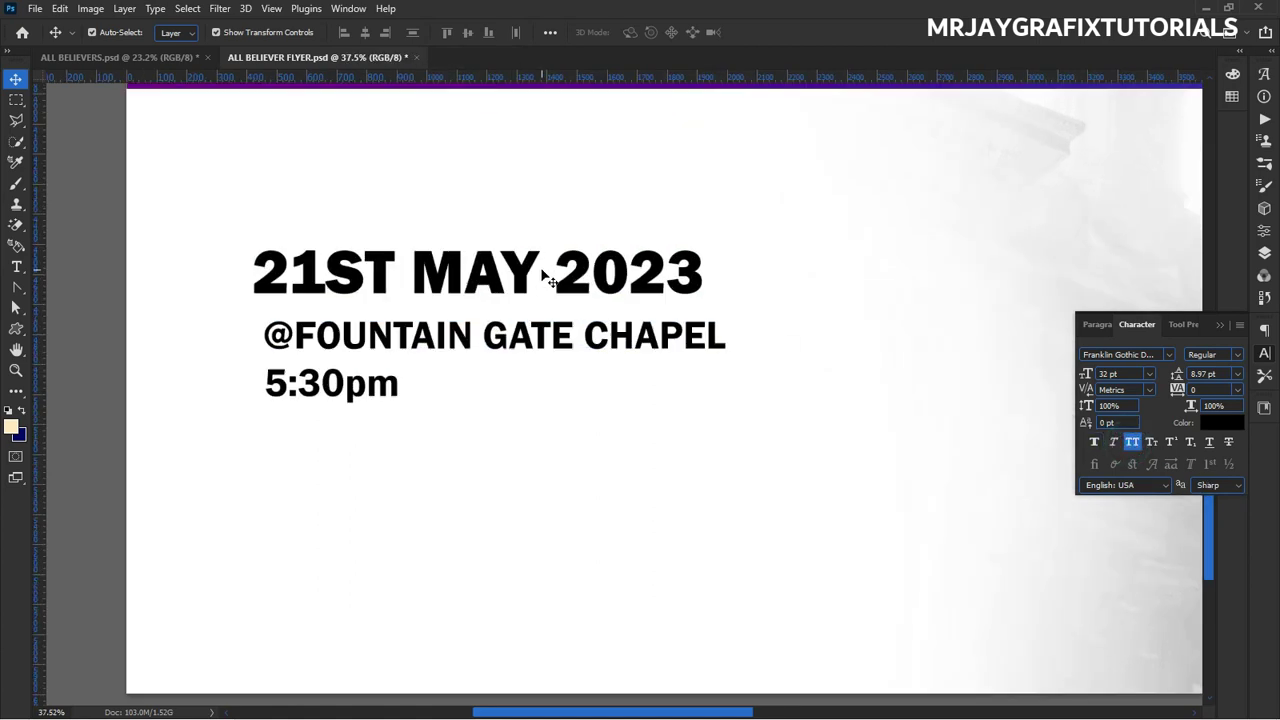
drag(578, 282, 576, 256)
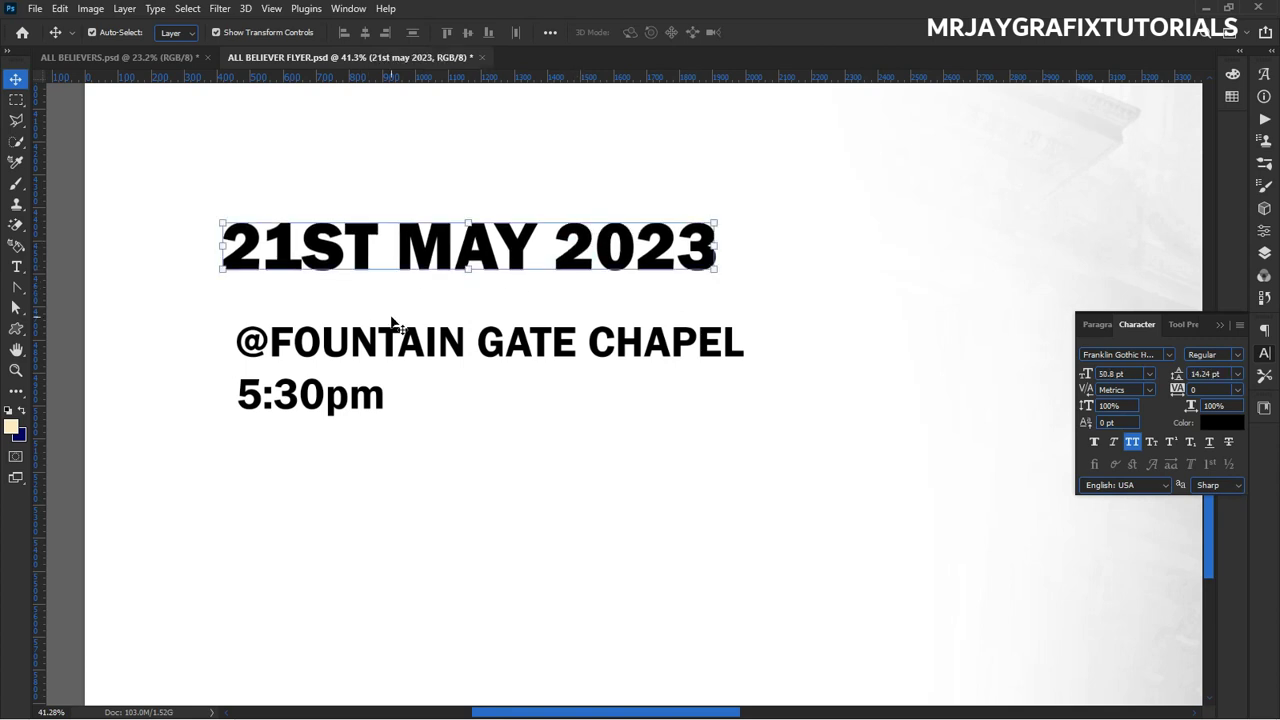
click(120, 242)
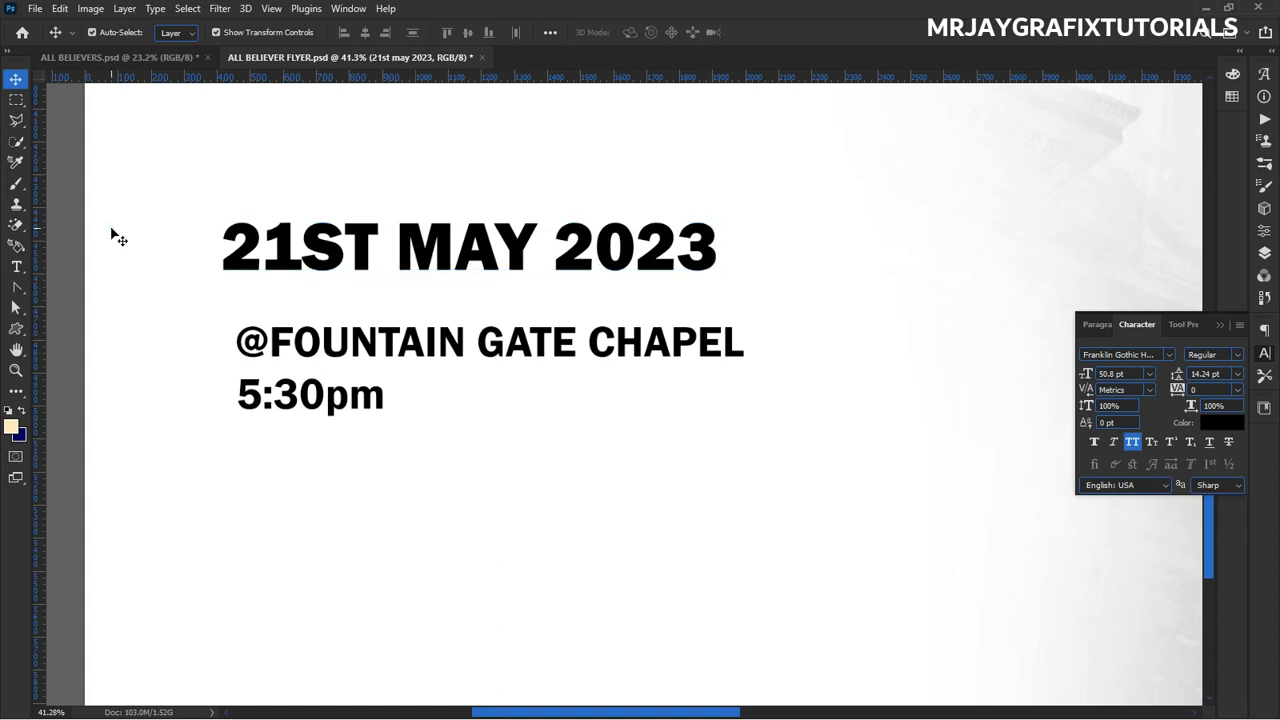
click(216, 341)
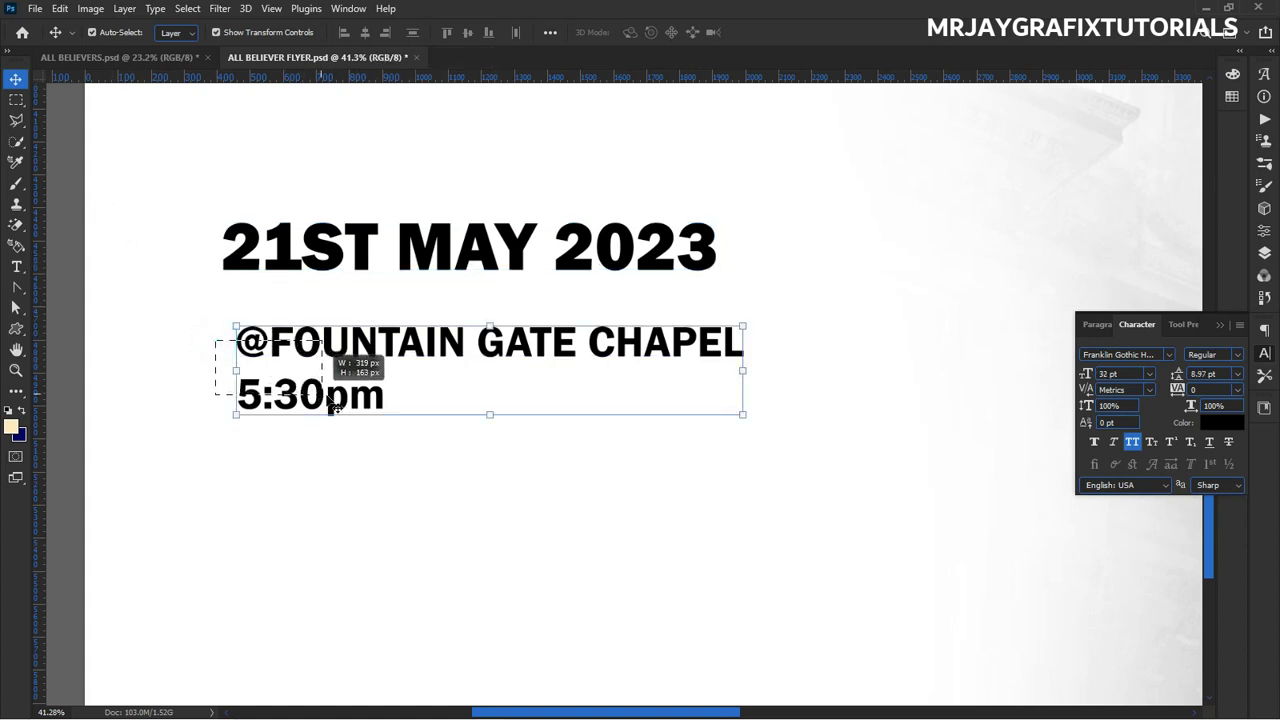
drag(330, 396, 331, 517)
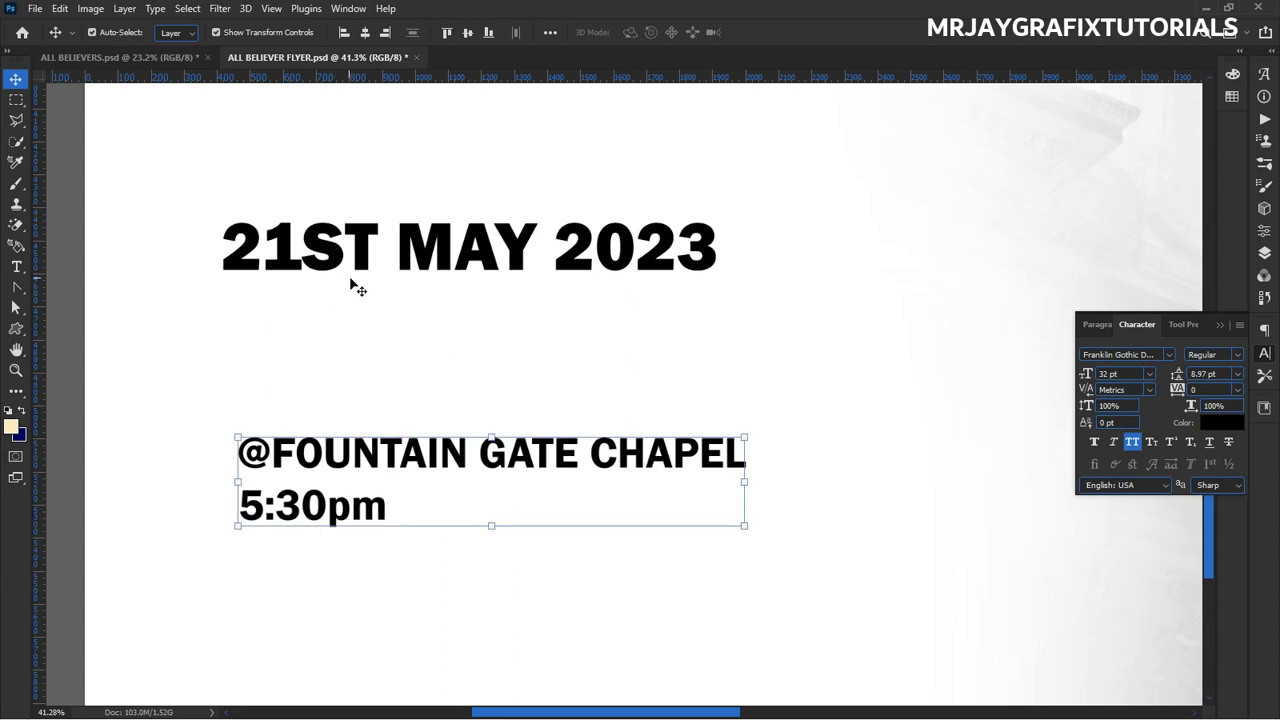
Break the date text into two lines before "MAY" and set its leading to 48 pt.
click(452, 256)
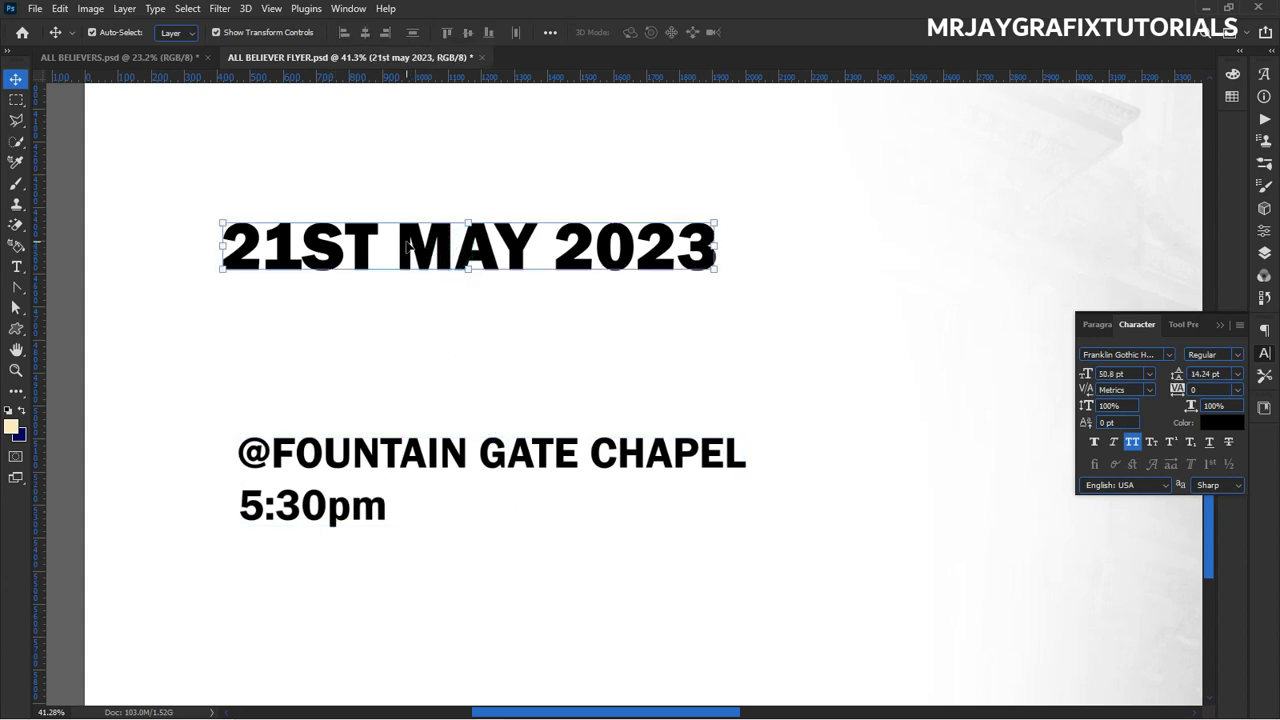
double_click(405, 245)
click(396, 245)
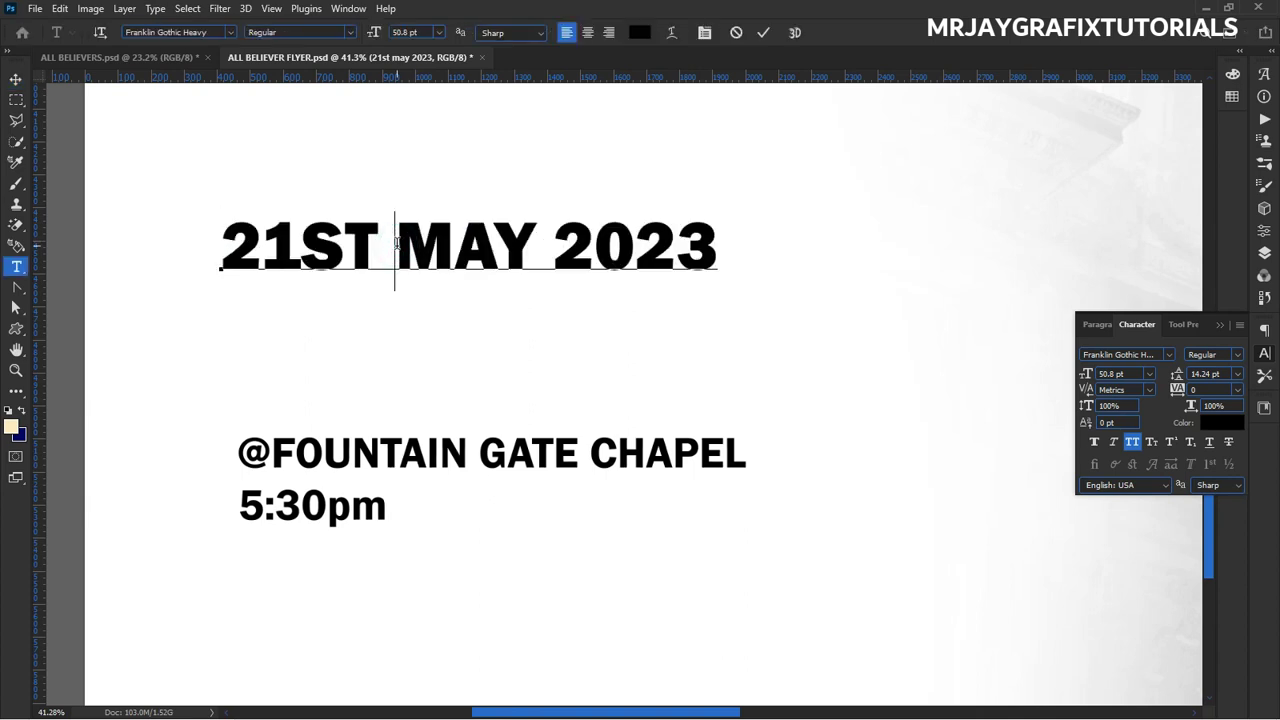
key(Return)
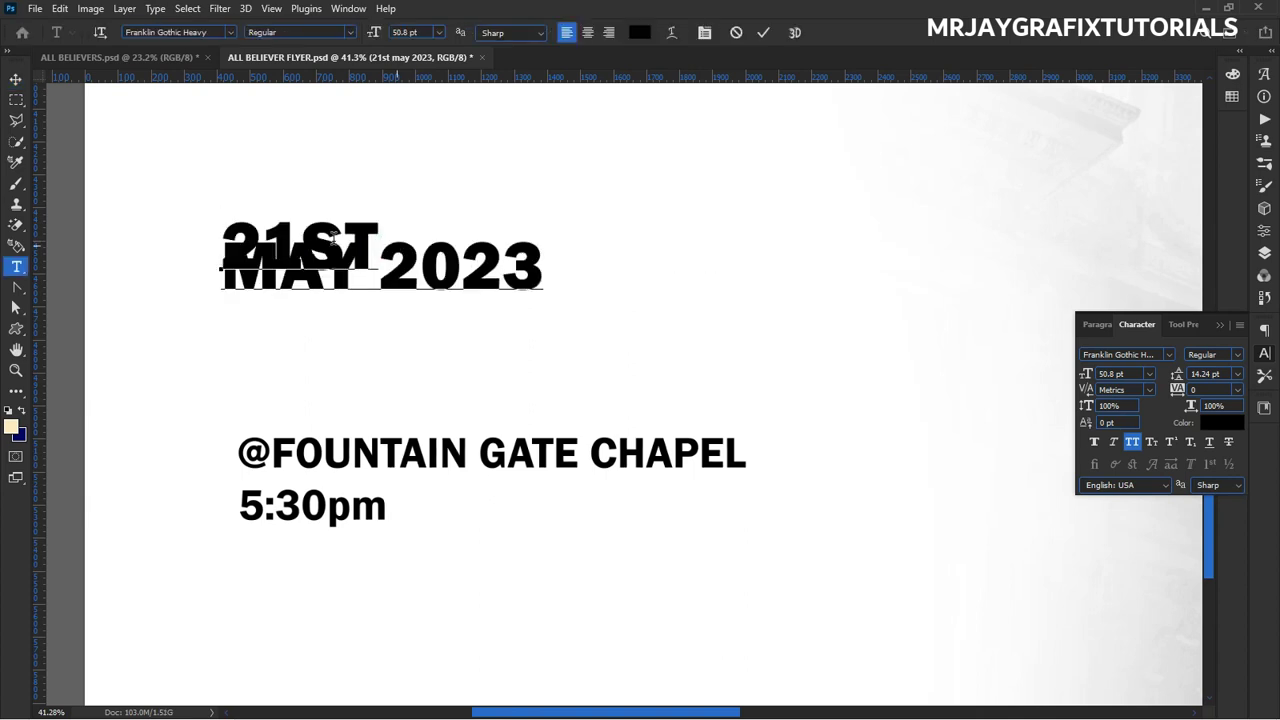
drag(221, 222, 637, 311)
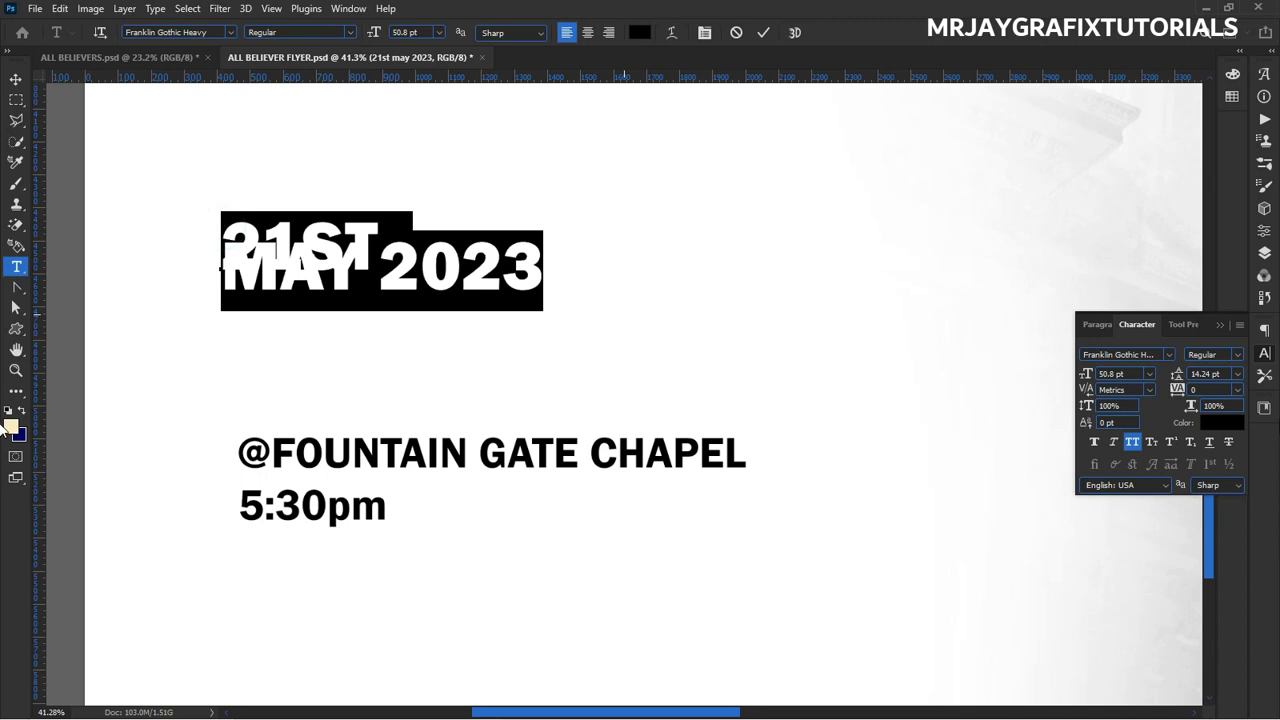
drag(1177, 373, 1209, 391)
click(378, 243)
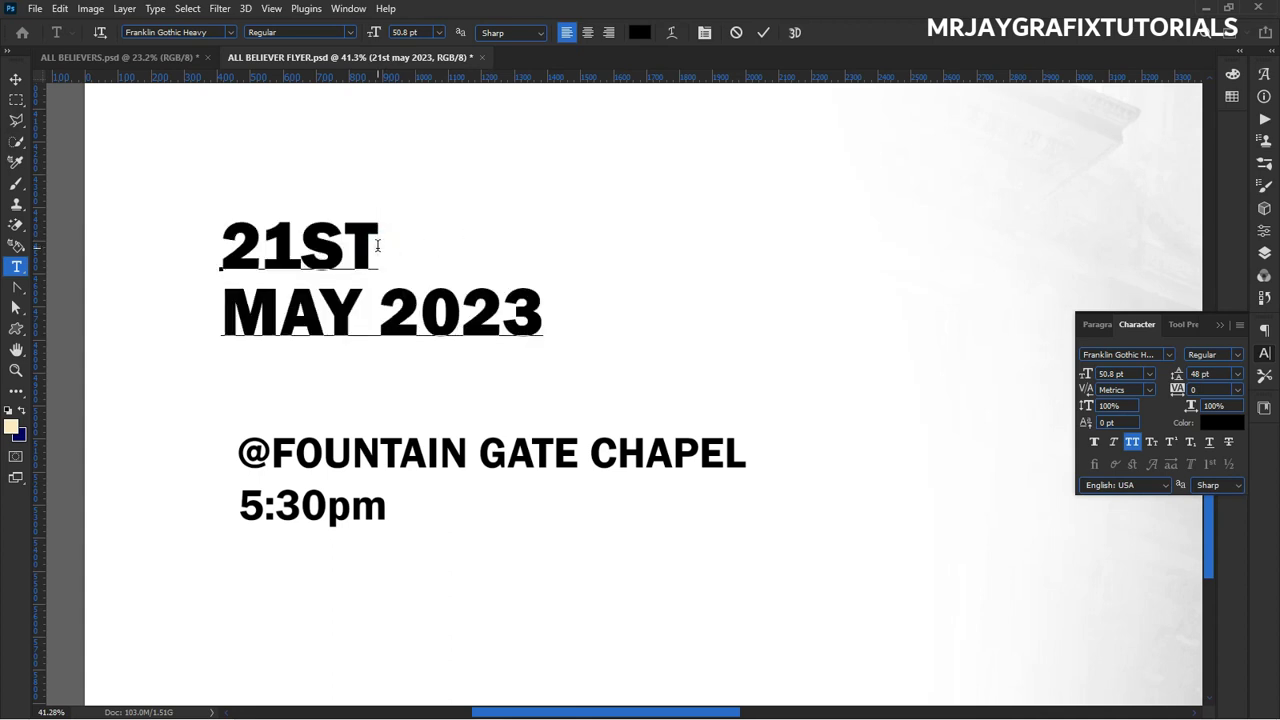
Change the first line of the date text to "20TH- 21ST".
text(-)
drag(261, 250, 290, 252)
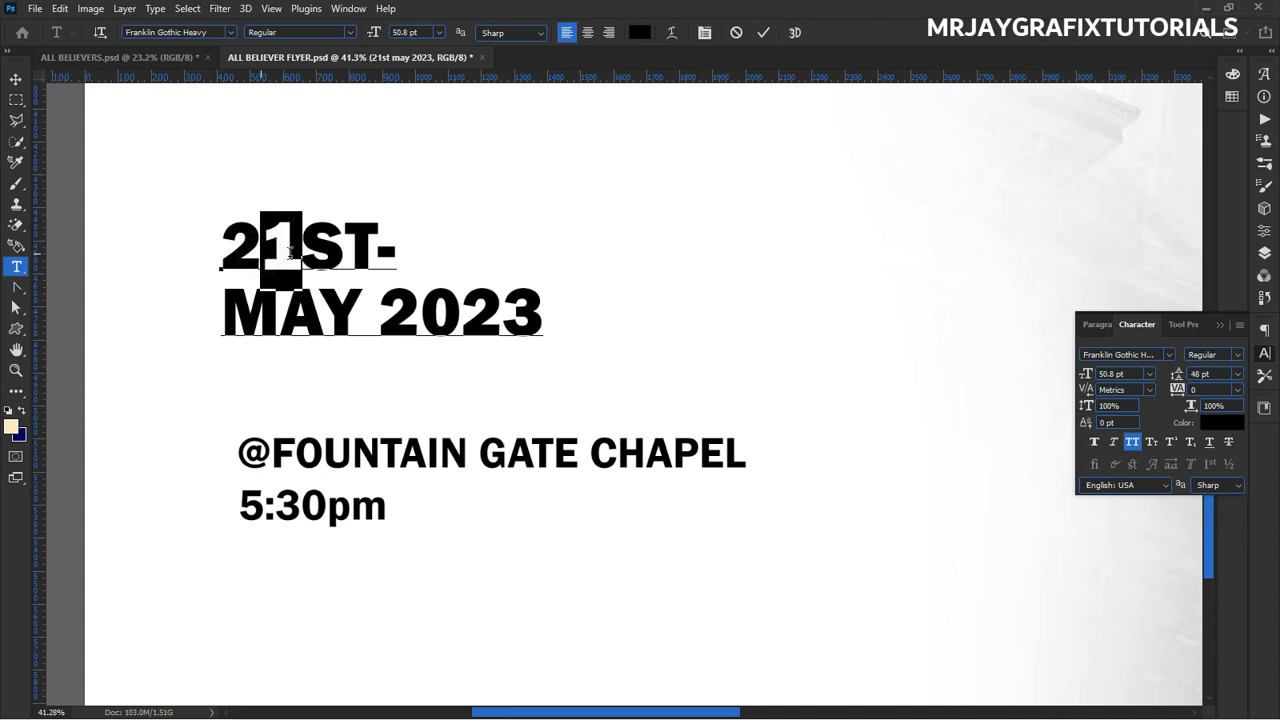
text(0)
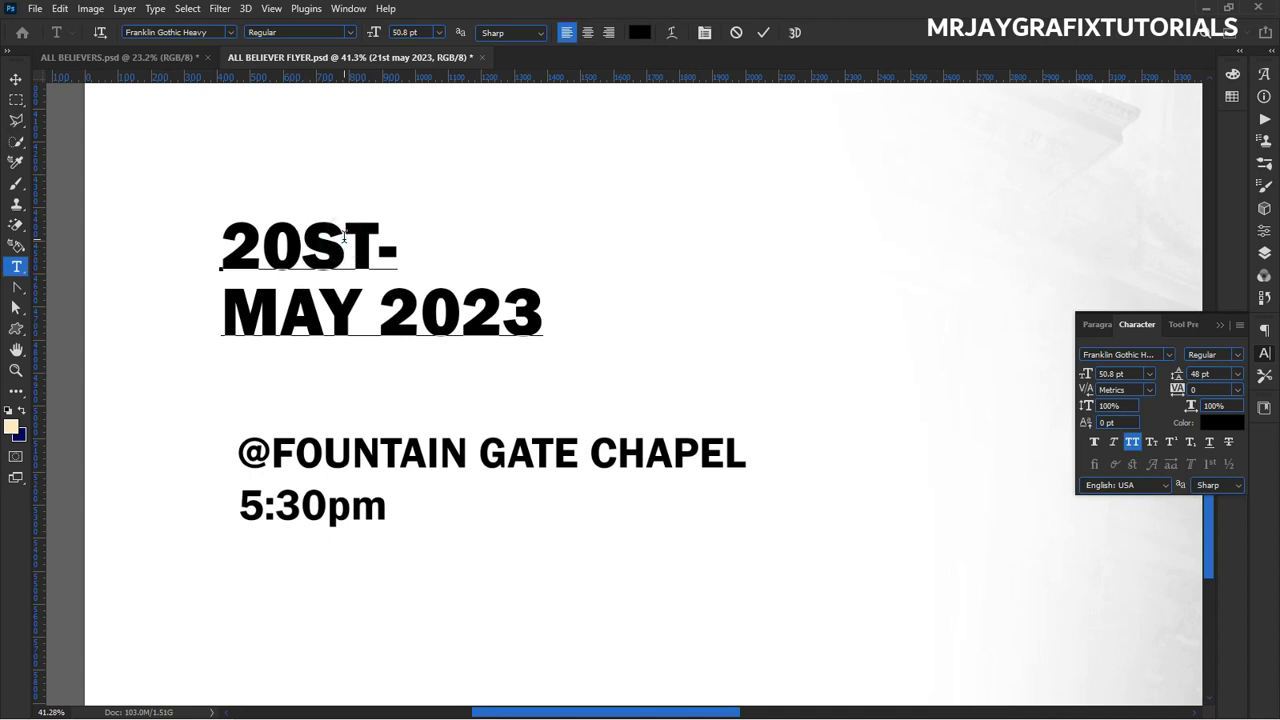
key(Delete)
text(H)
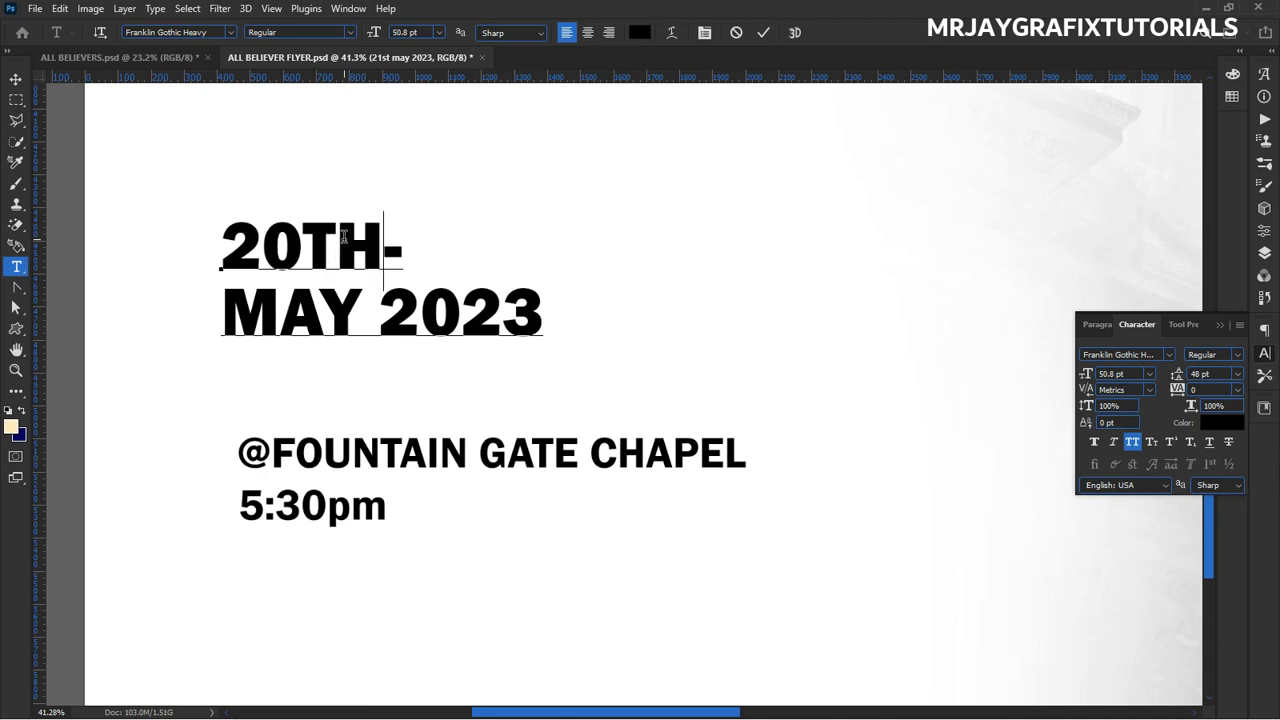
click(411, 236)
text(2)
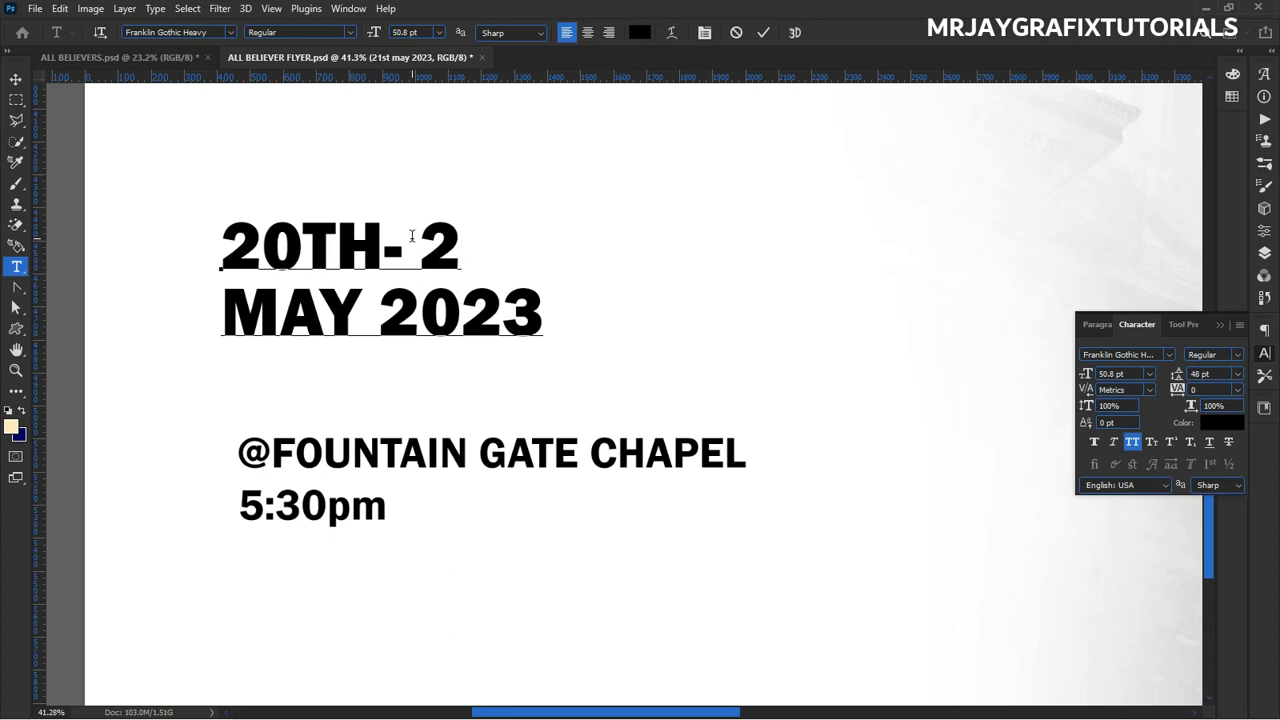
text(1)
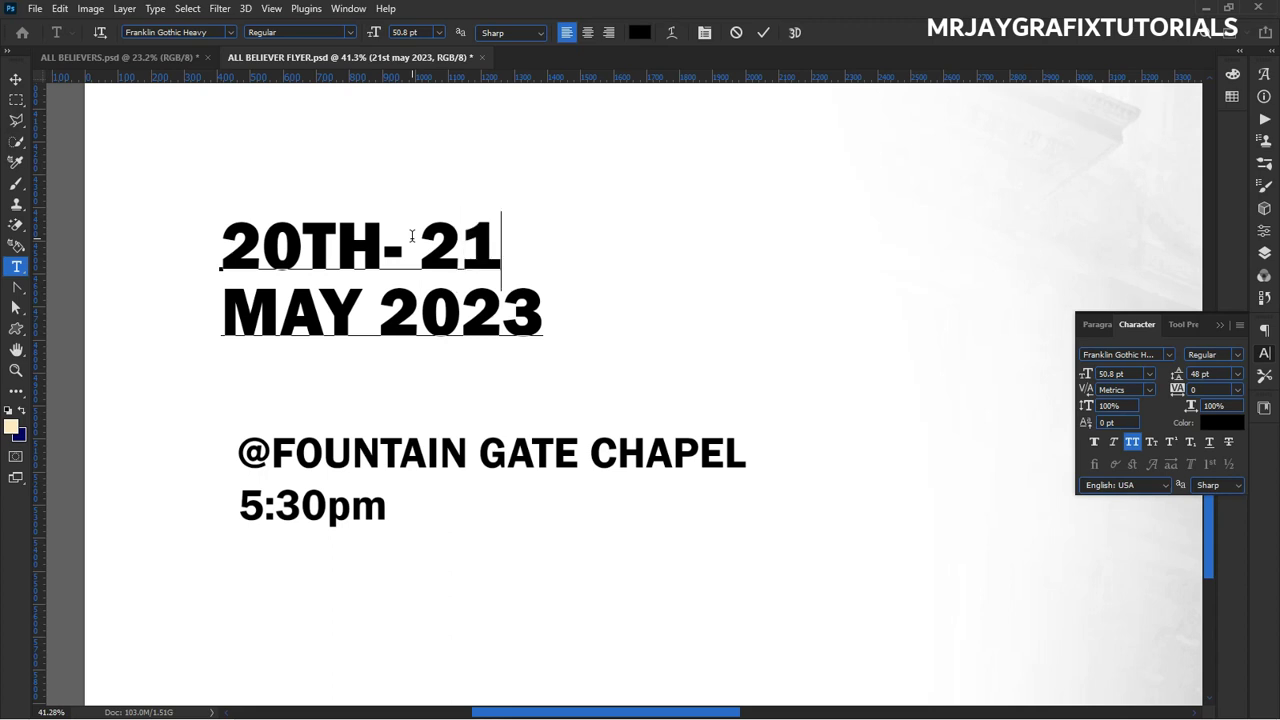
text(ST)
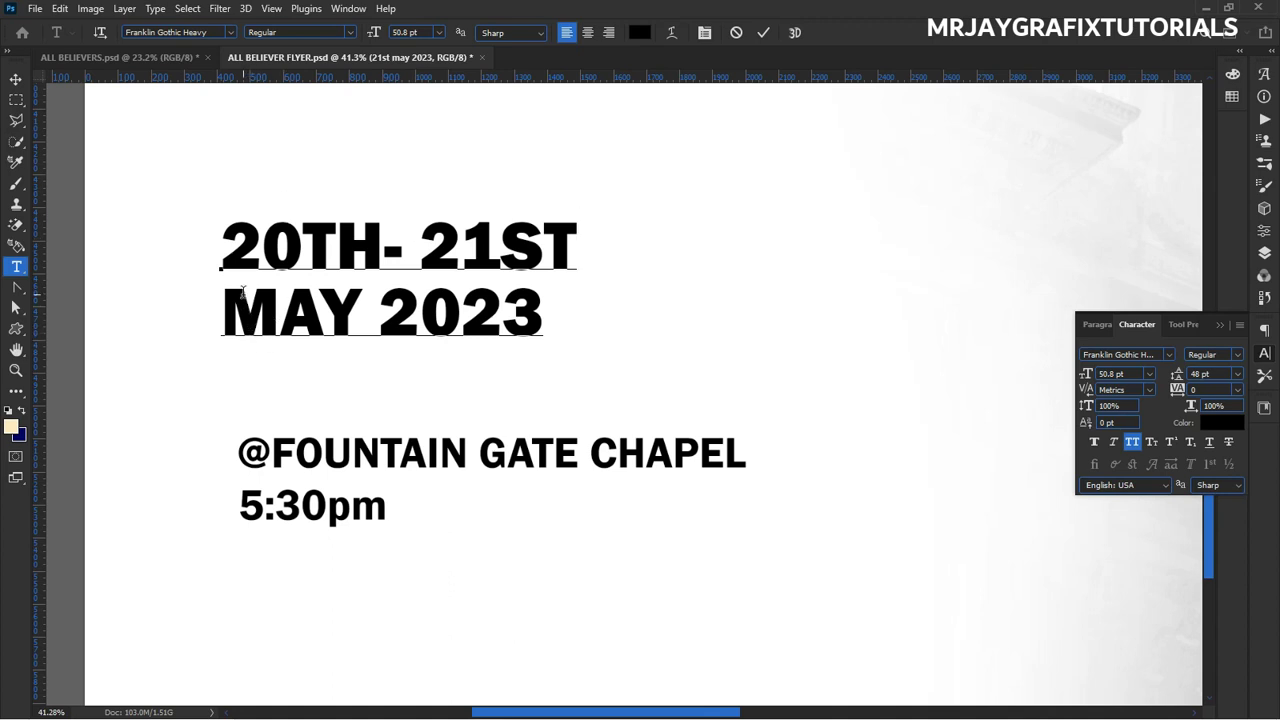
Set the "MAY 2023" line in Hanson Bold at 28 pt.
triple_click(211, 268)
click(220, 298)
drag(220, 298, 576, 323)
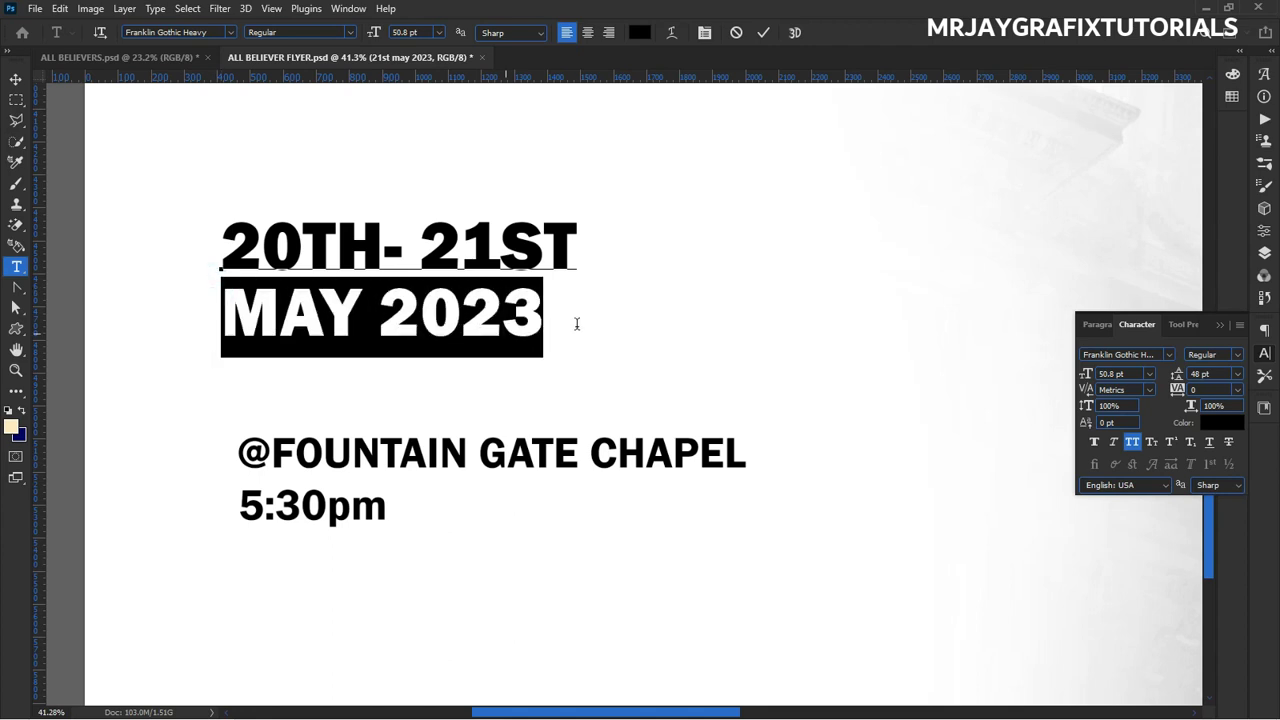
click(220, 32)
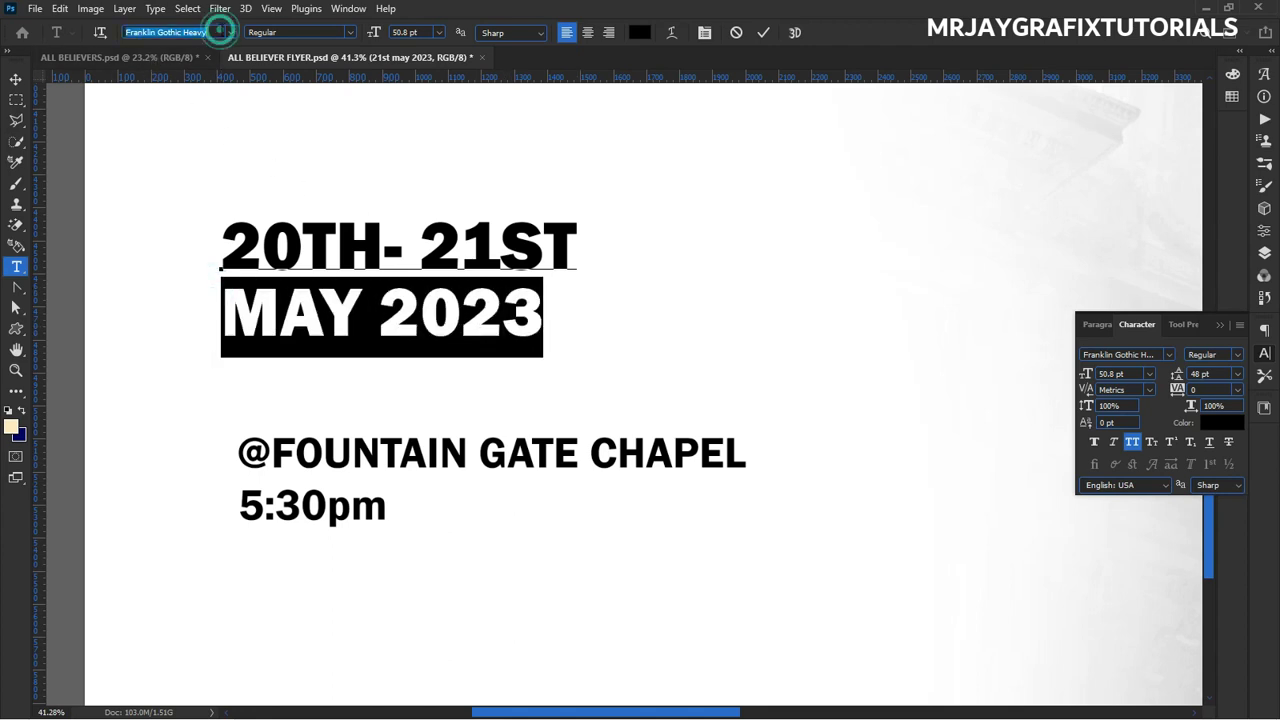
text(han)
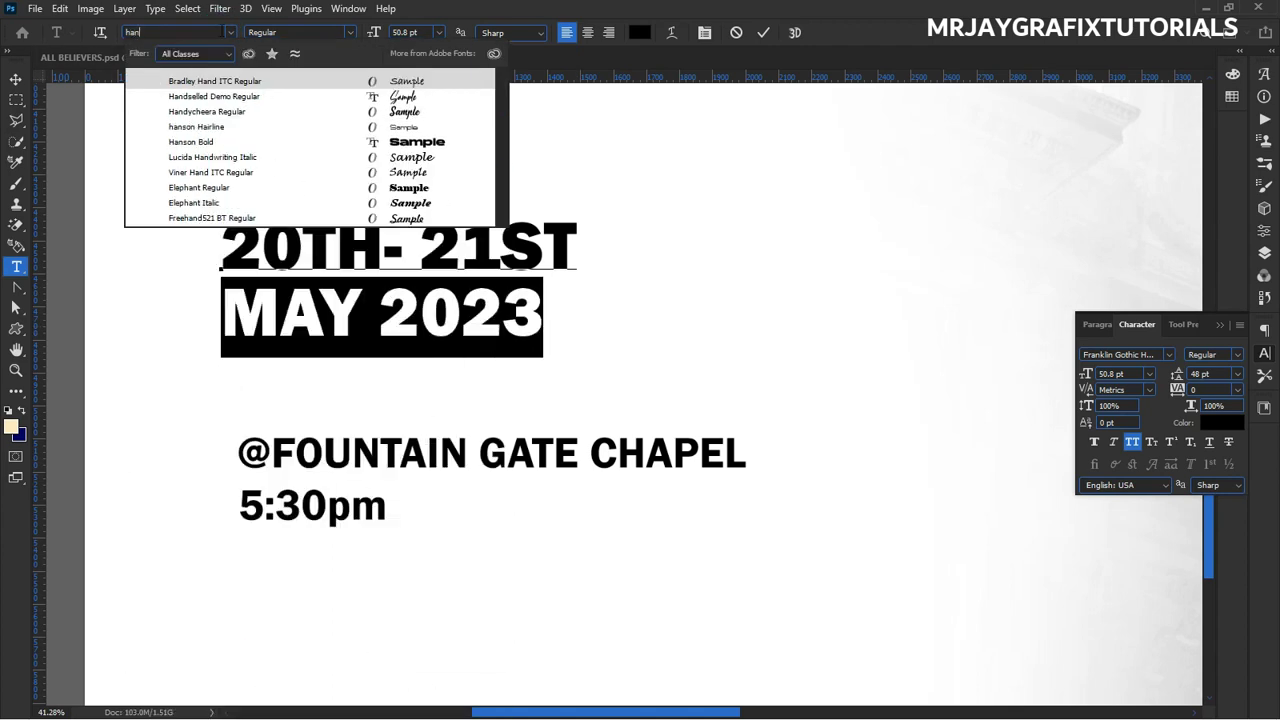
click(362, 147)
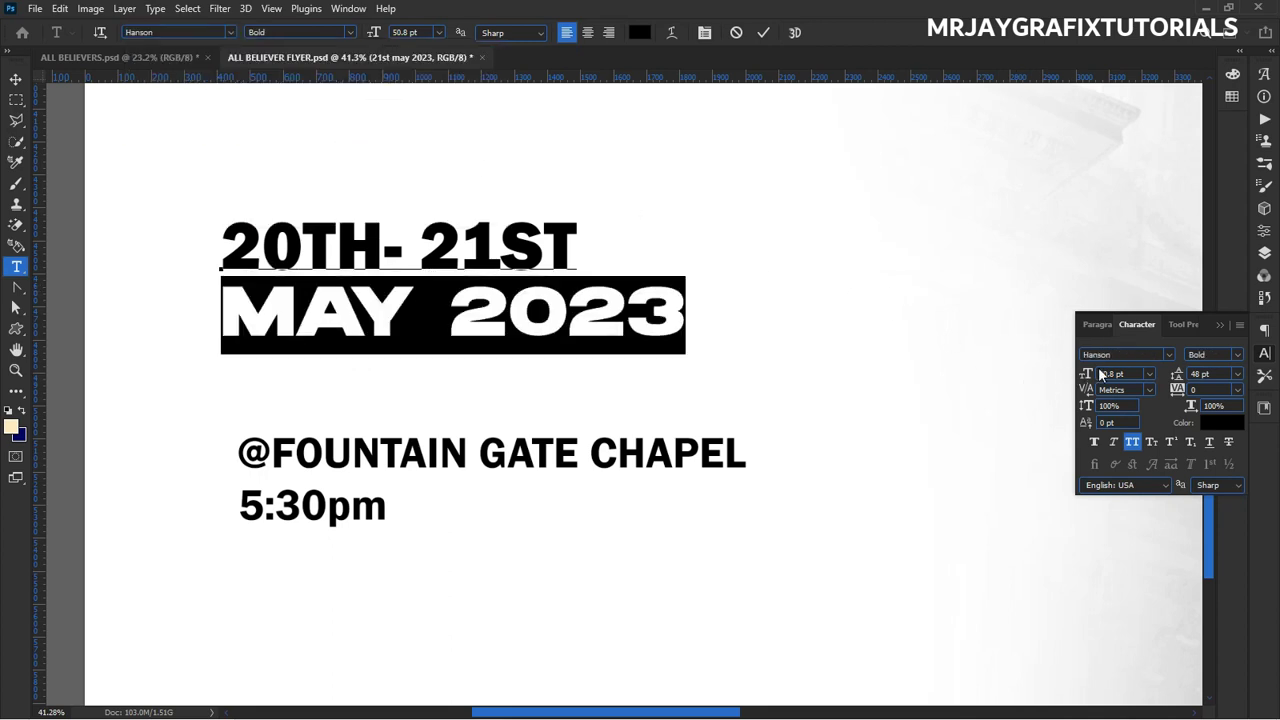
mouse_move(1088, 374)
mouse_down()
mouse_move(1057, 371)
mouse_move(1072, 369)
mouse_up()
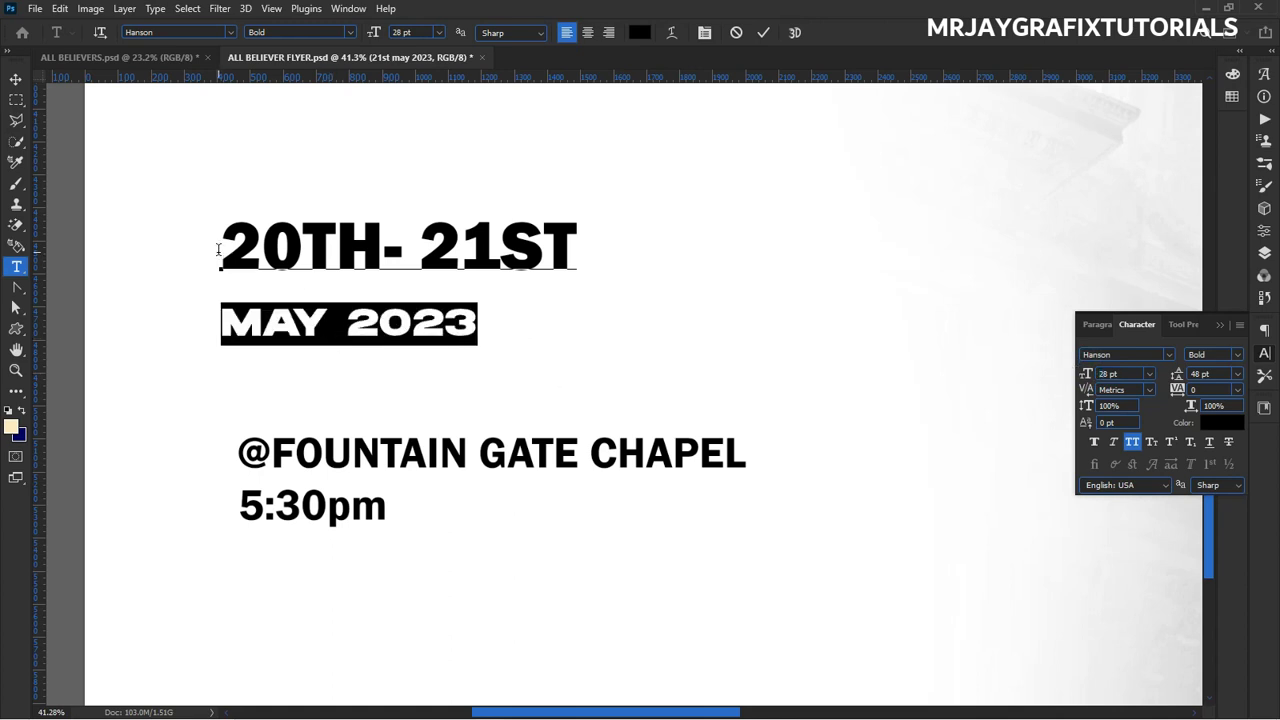
Tighten the leading of the whole two-line date text to 28 pt and commit the text edit.
drag(218, 249, 543, 386)
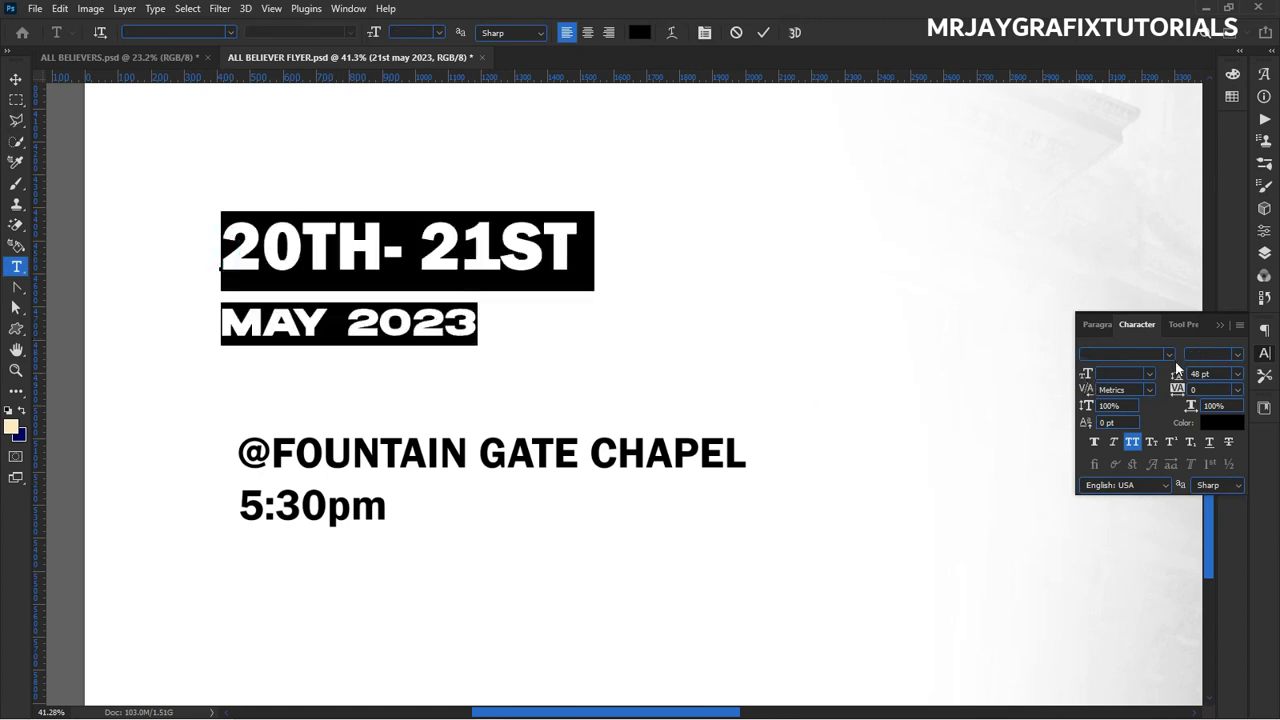
drag(1178, 374, 1161, 372)
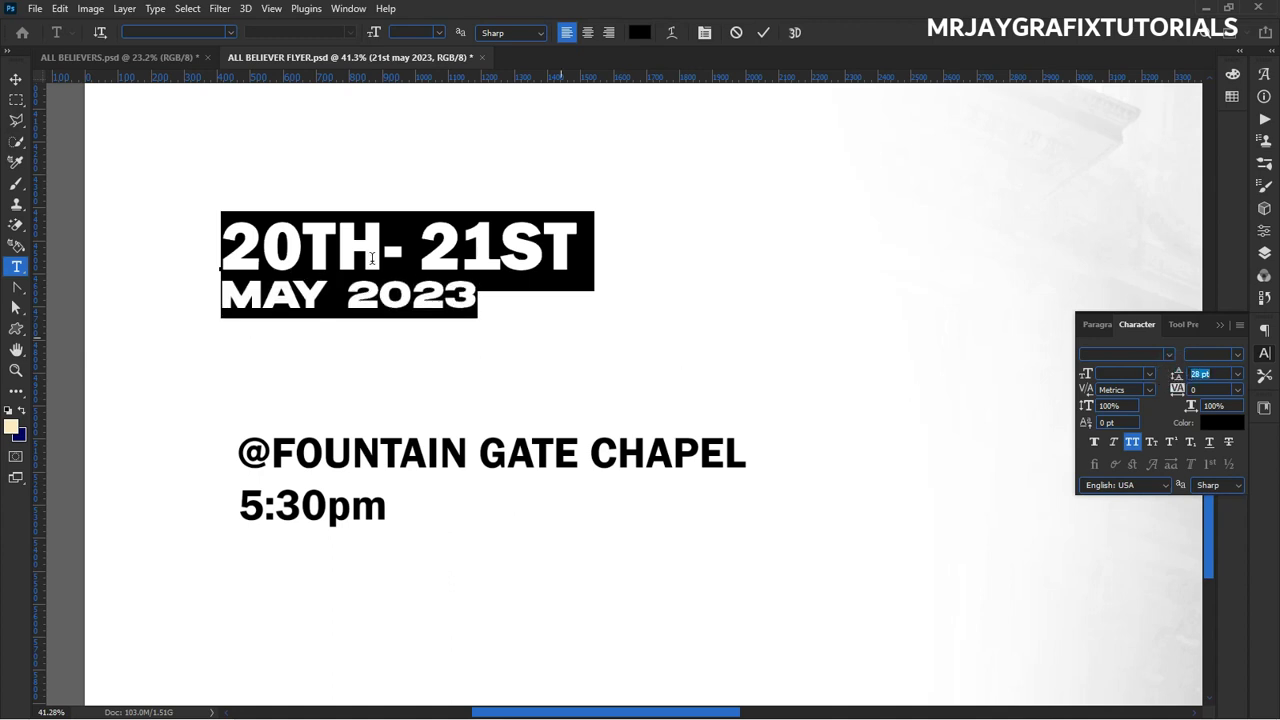
click(762, 33)
key(v)
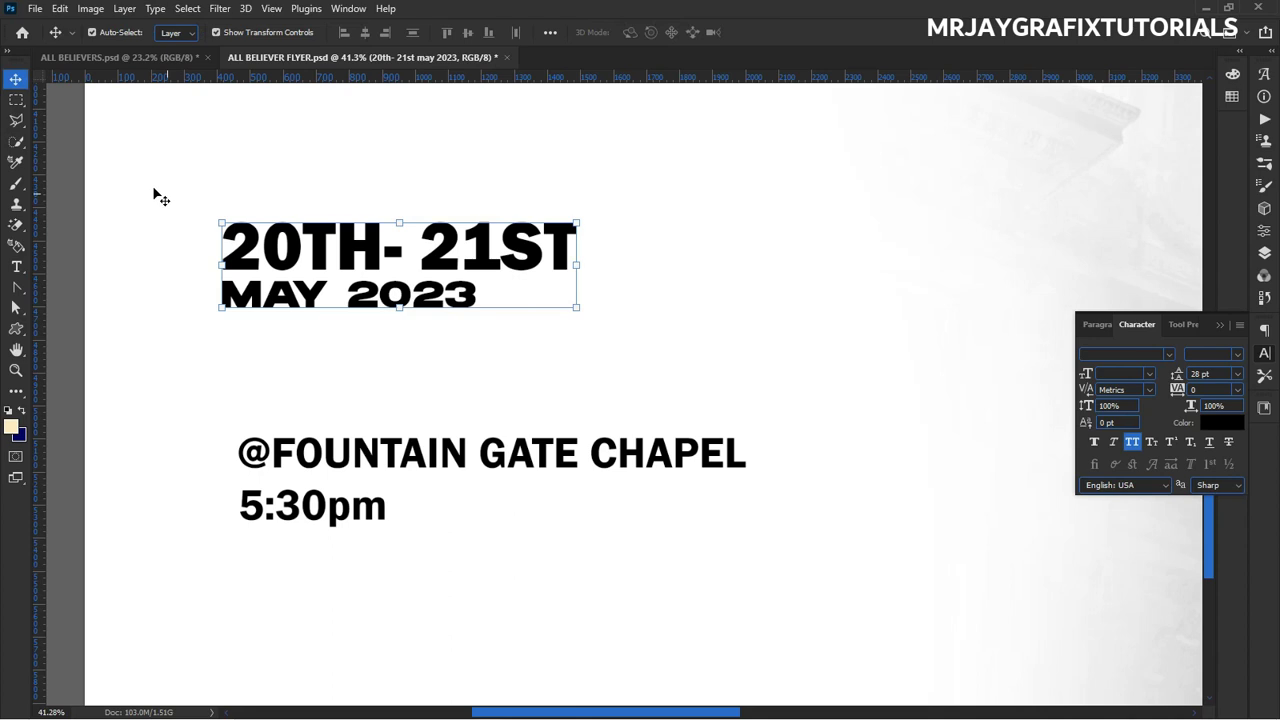
click(134, 186)
Draw an orange rectangle about 344 by 61 px just below "MAY 2023", starting at the date text's left edge.
scroll(388, 377, down, 5)
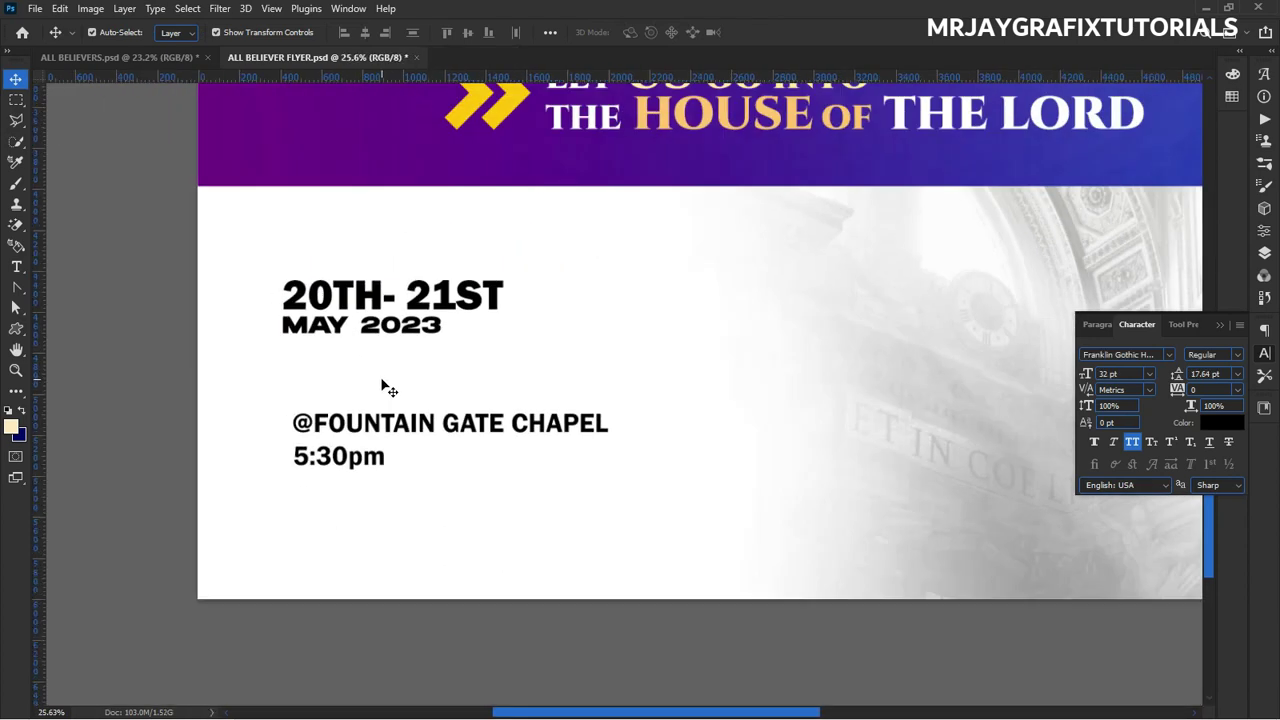
scroll(318, 430, up, 3)
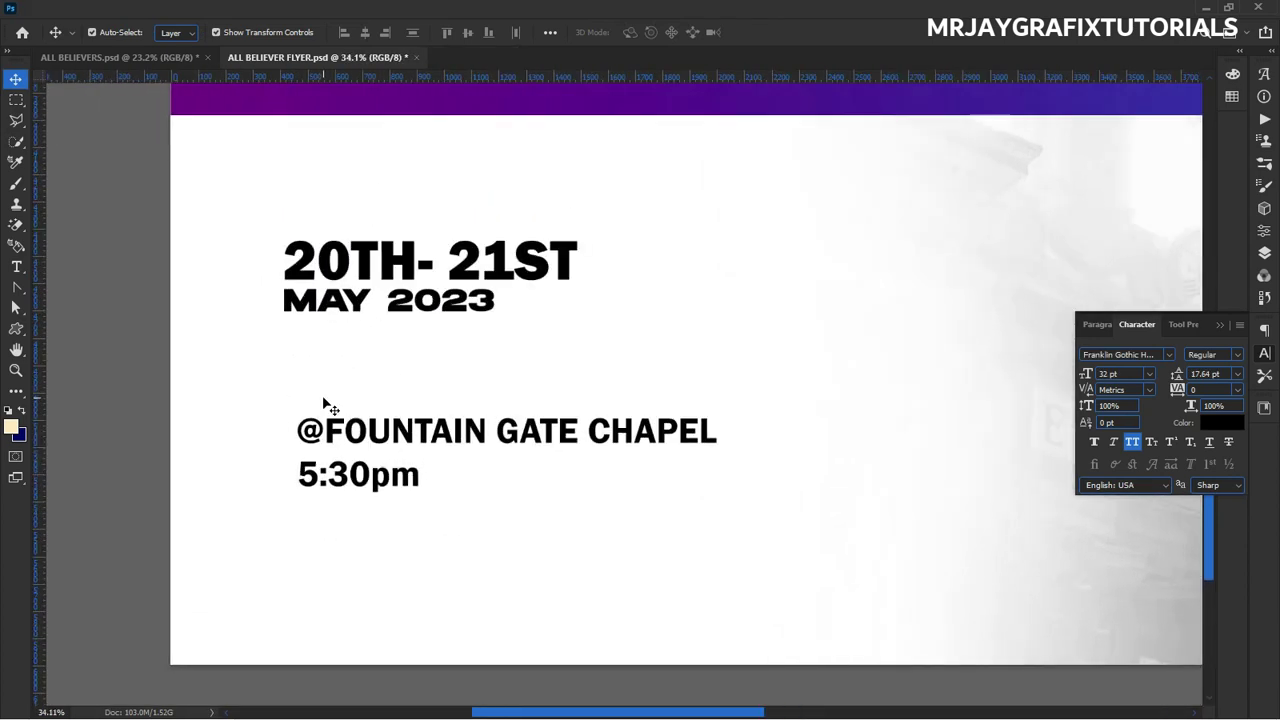
right_click(17, 330)
click(58, 332)
mouse_move(286, 321)
mouse_down()
mouse_move(333, 330)
mouse_move(285, 332)
mouse_move(322, 338)
mouse_move(305, 332)
mouse_up()
key(v)
Stretch the orange rectangle below "MAY 2023" to about 1078 px wide and thin it to about 17 px high.
scroll(378, 326, up, 3)
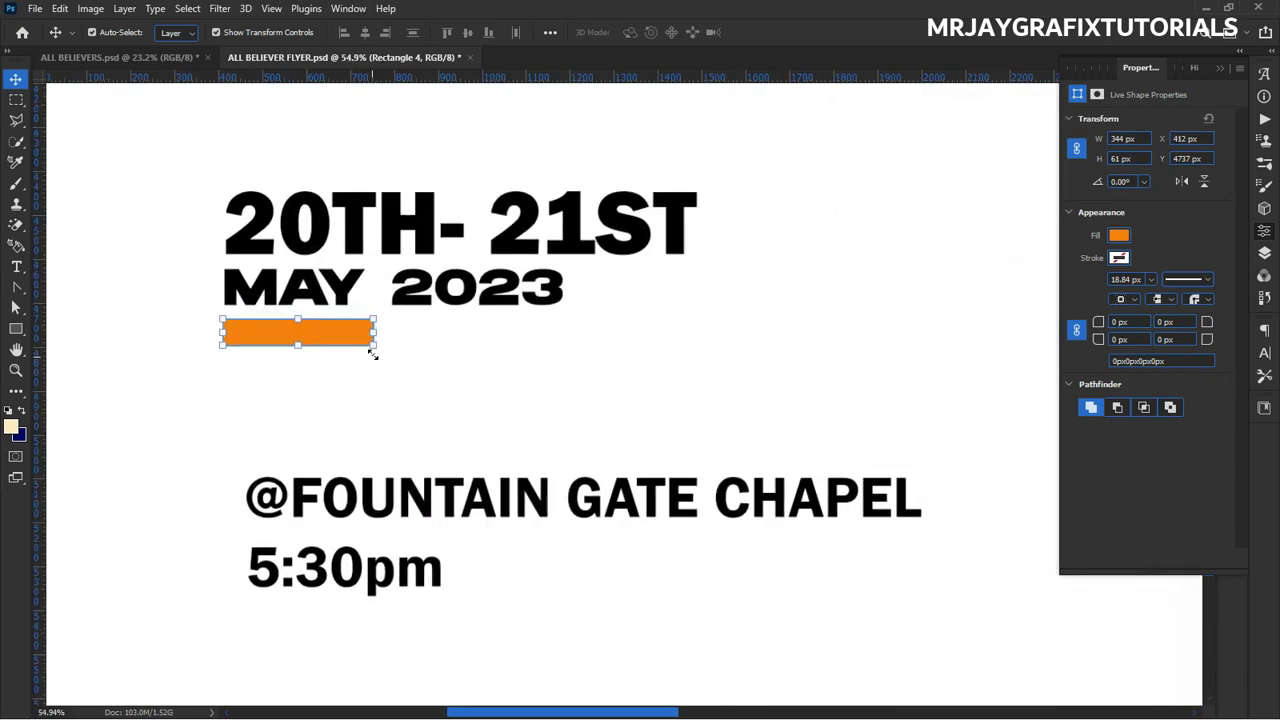
click(372, 337)
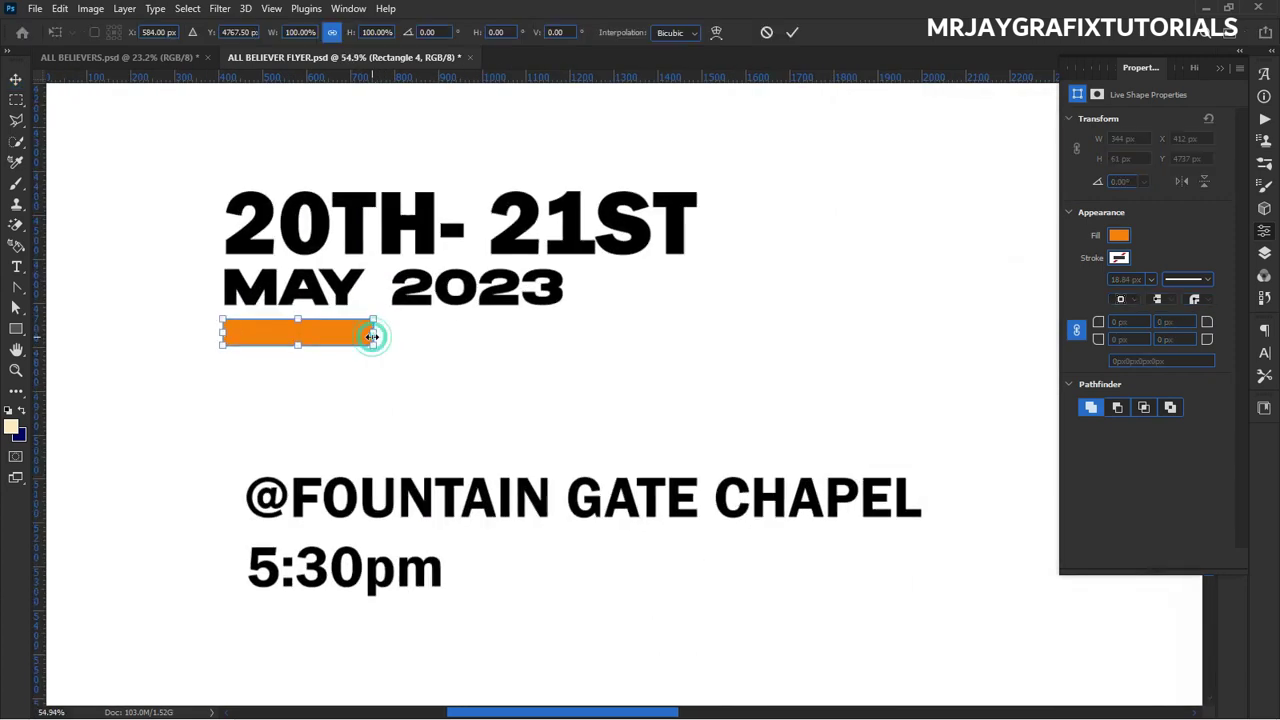
drag(372, 337, 691, 332)
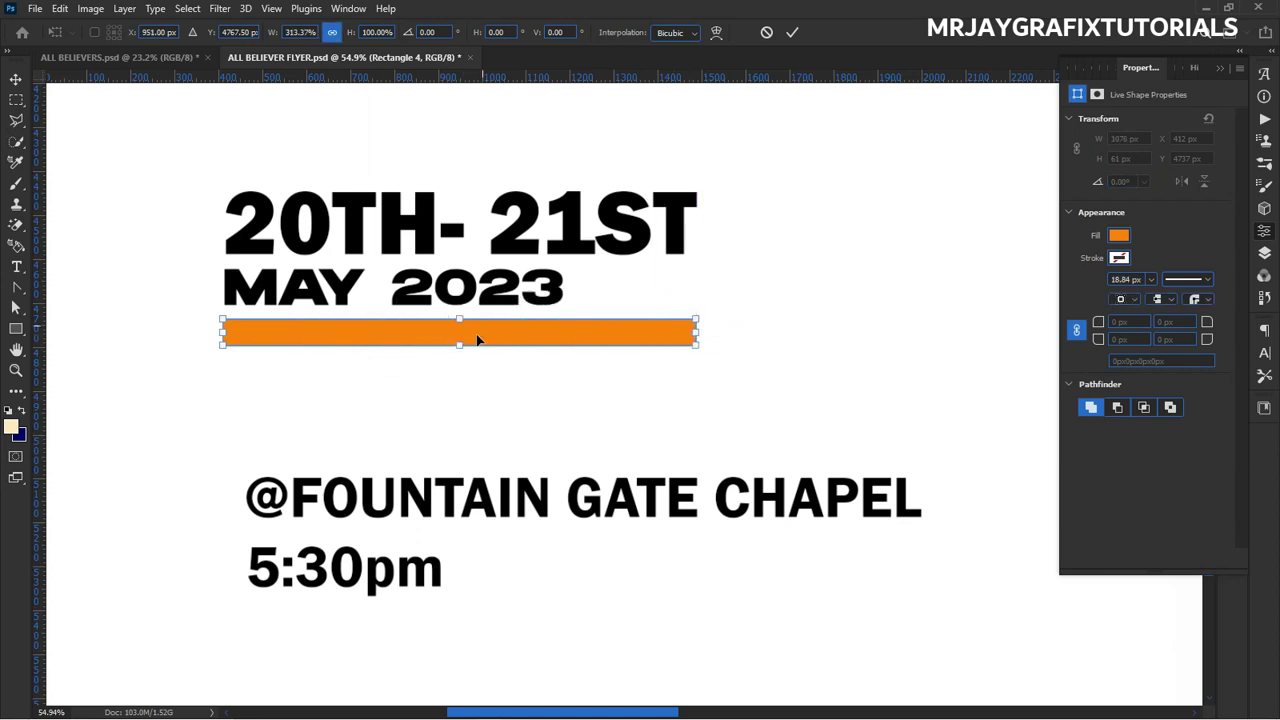
drag(461, 348, 456, 330)
scroll(306, 359, up, 1)
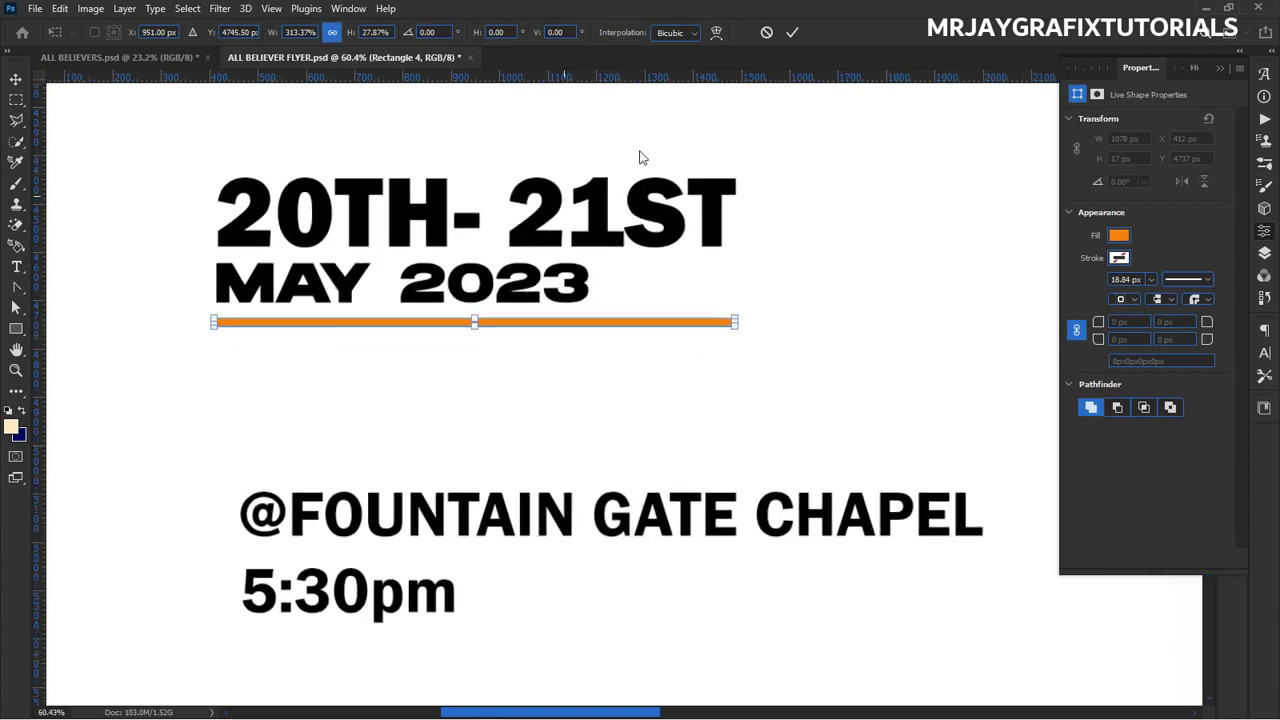
click(792, 32)
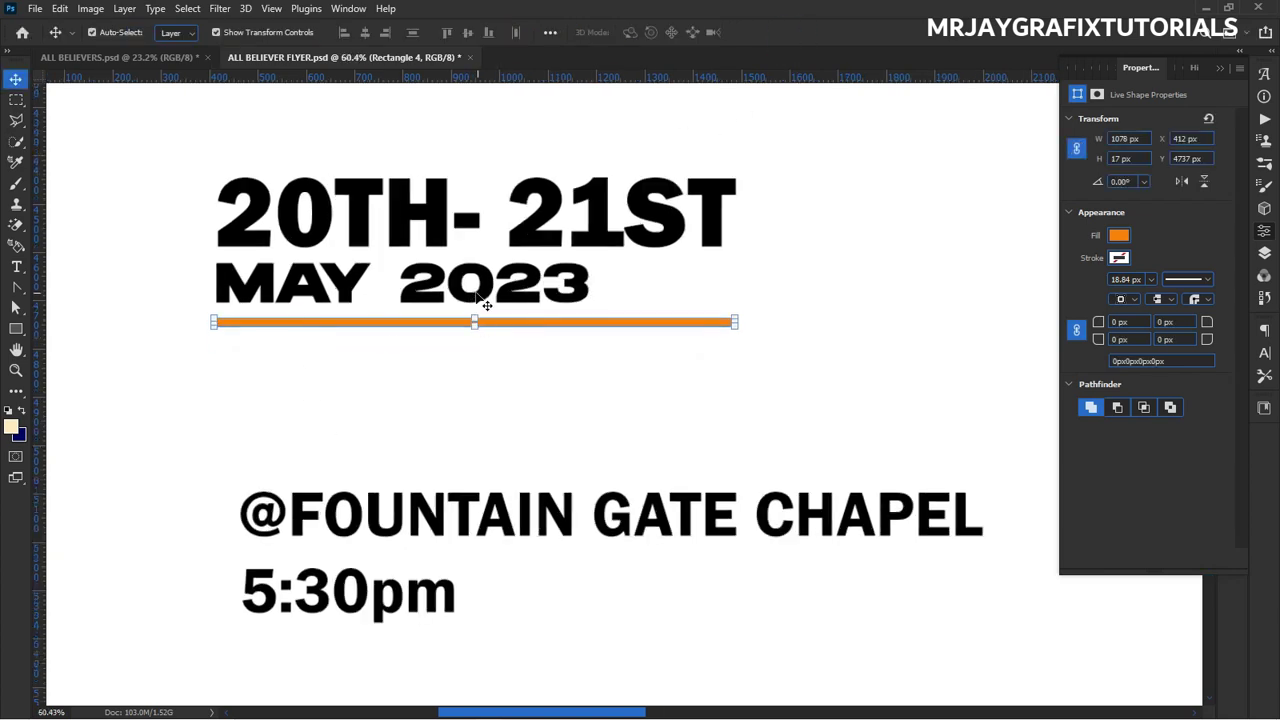
Recolor the orange bar below the date text to black (000000).
scroll(448, 336, up, 4)
scroll(480, 338, up, 2)
scroll(503, 343, down, 1)
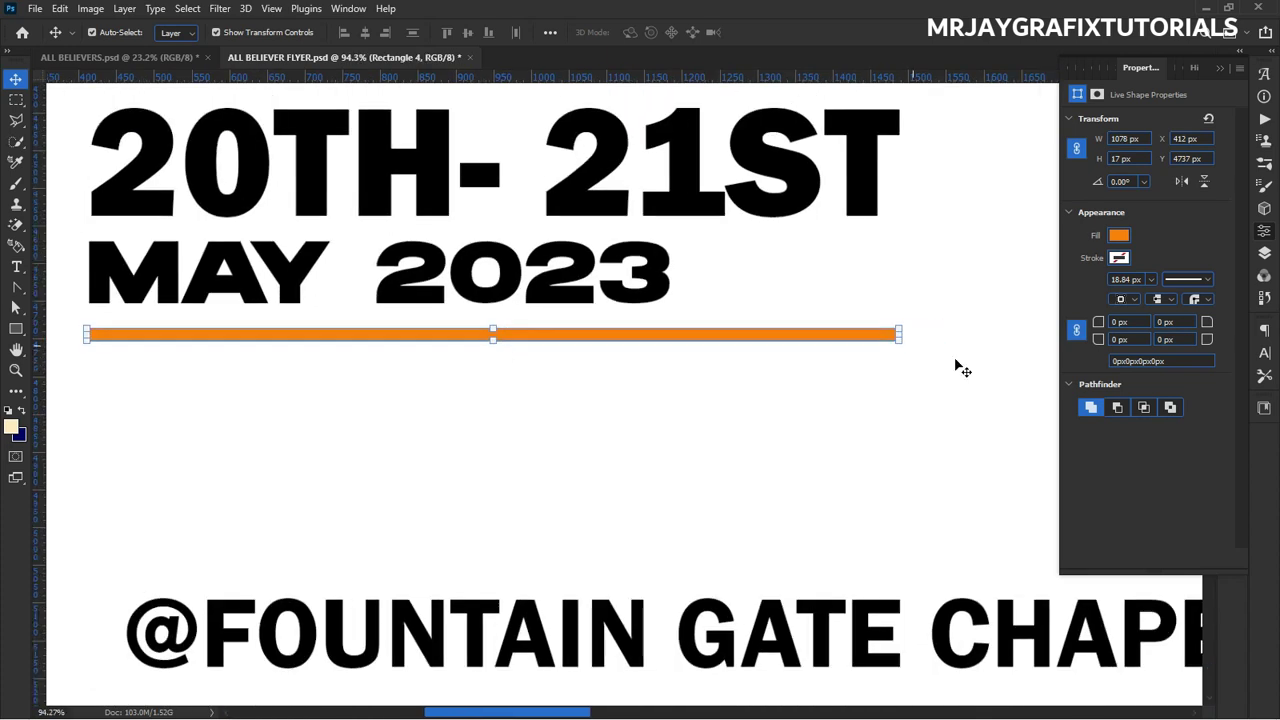
click(1263, 254)
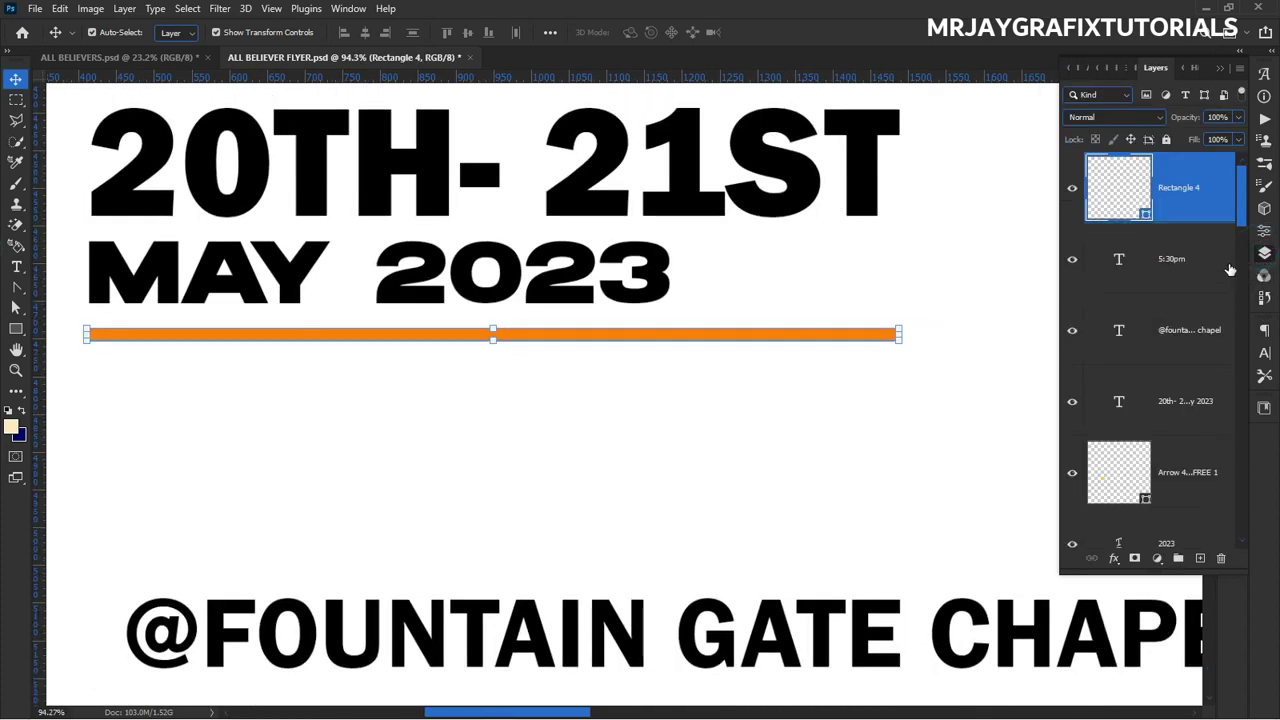
double_click(1145, 217)
drag(896, 316, 836, 492)
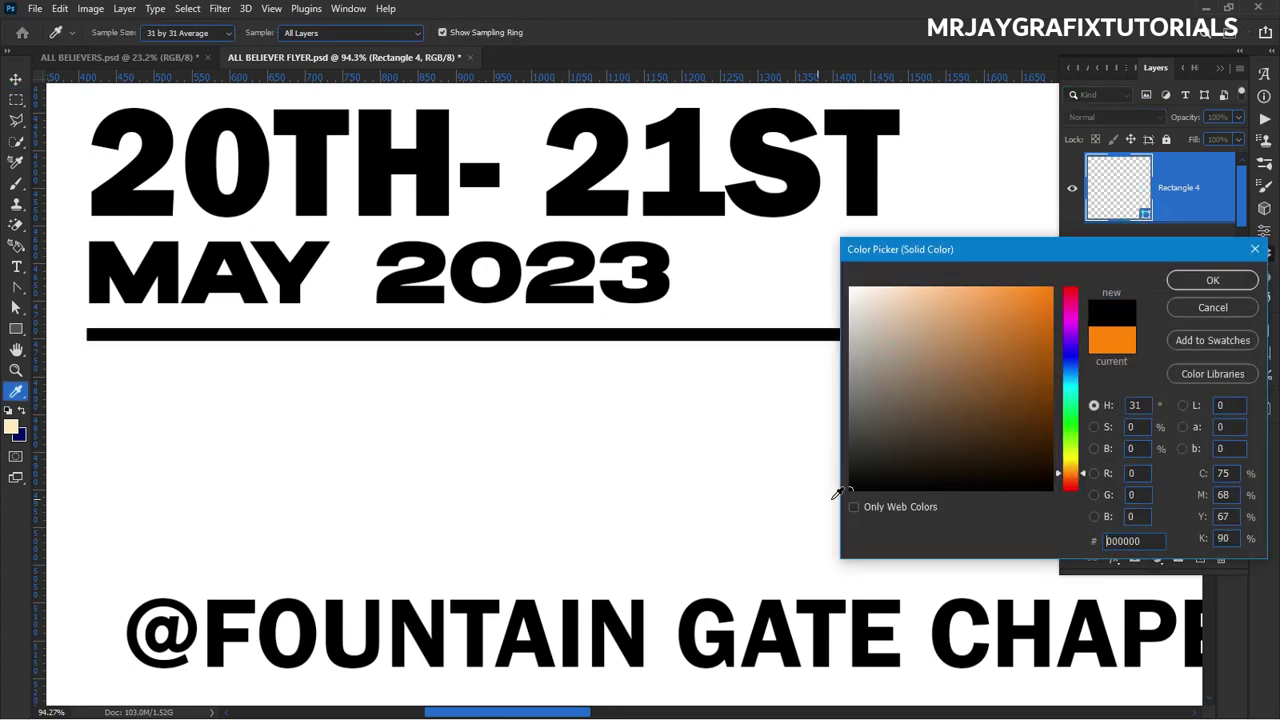
click(1212, 281)
key(v)
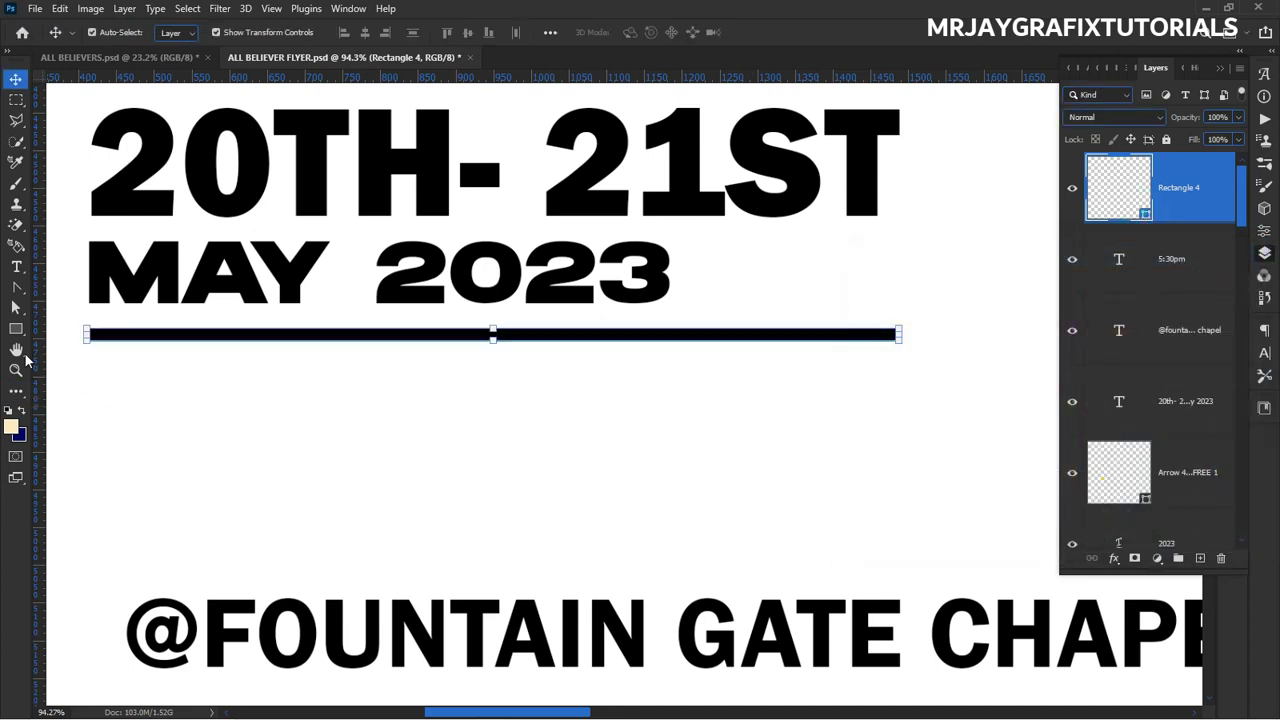
Try to skew the black bar below the date text.
scroll(620, 375, up, 3)
scroll(620, 376, down, 3)
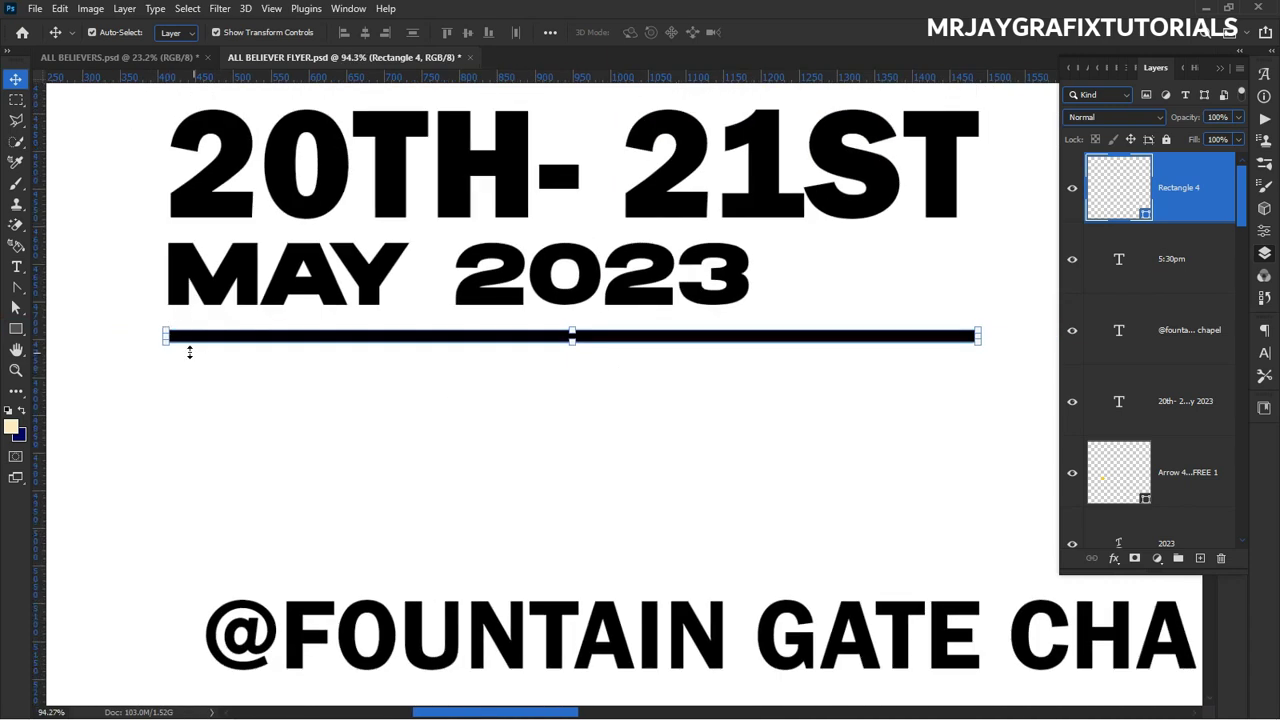
key(ctrl+t)
right_click(219, 334)
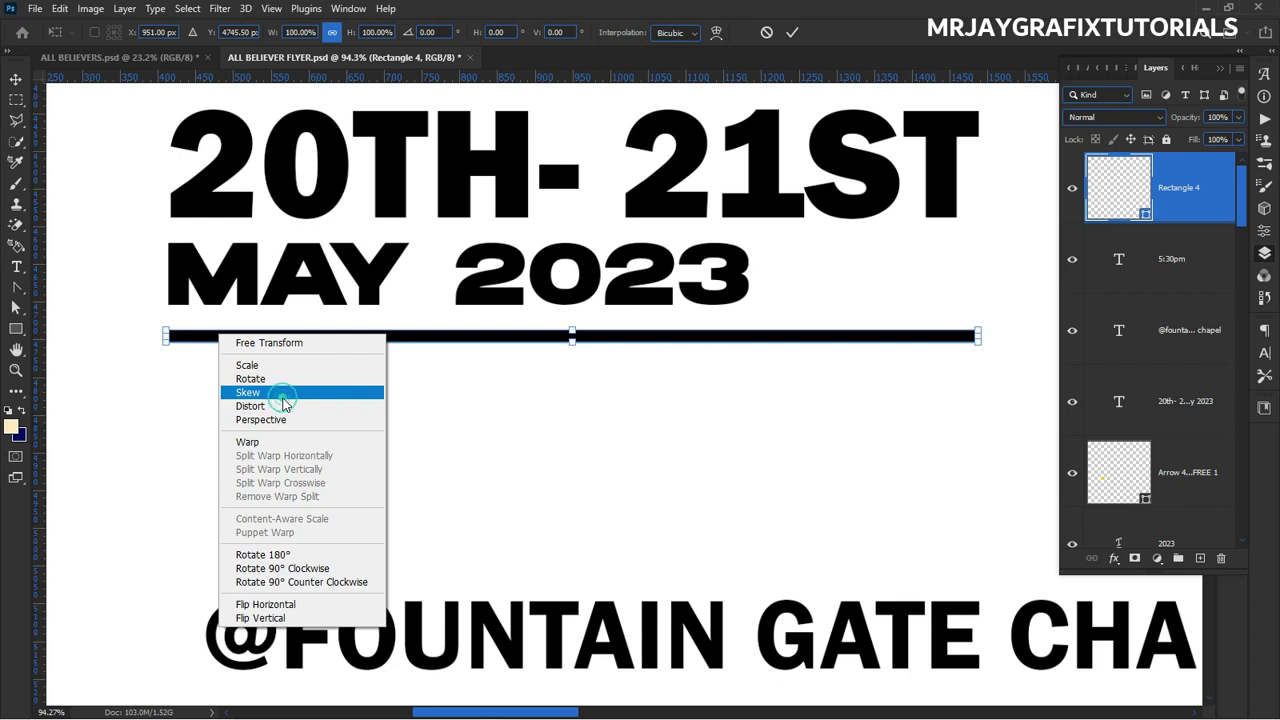
click(286, 396)
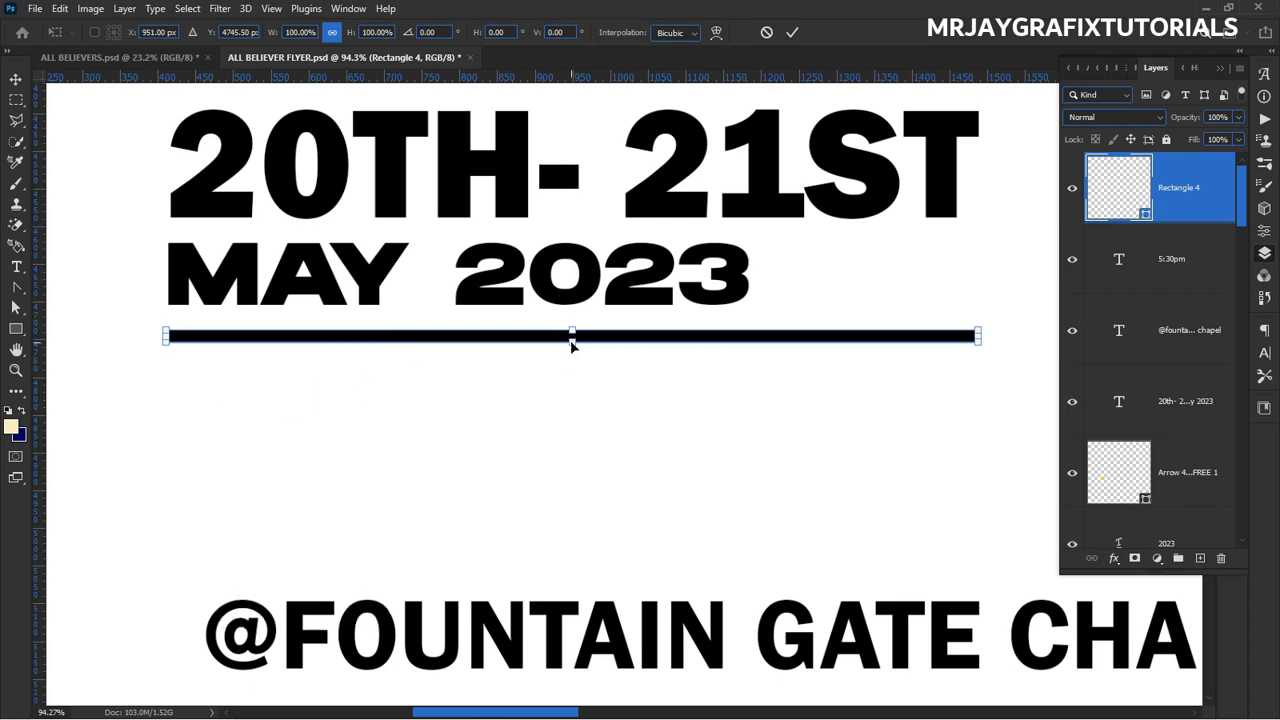
drag(571, 340, 557, 352)
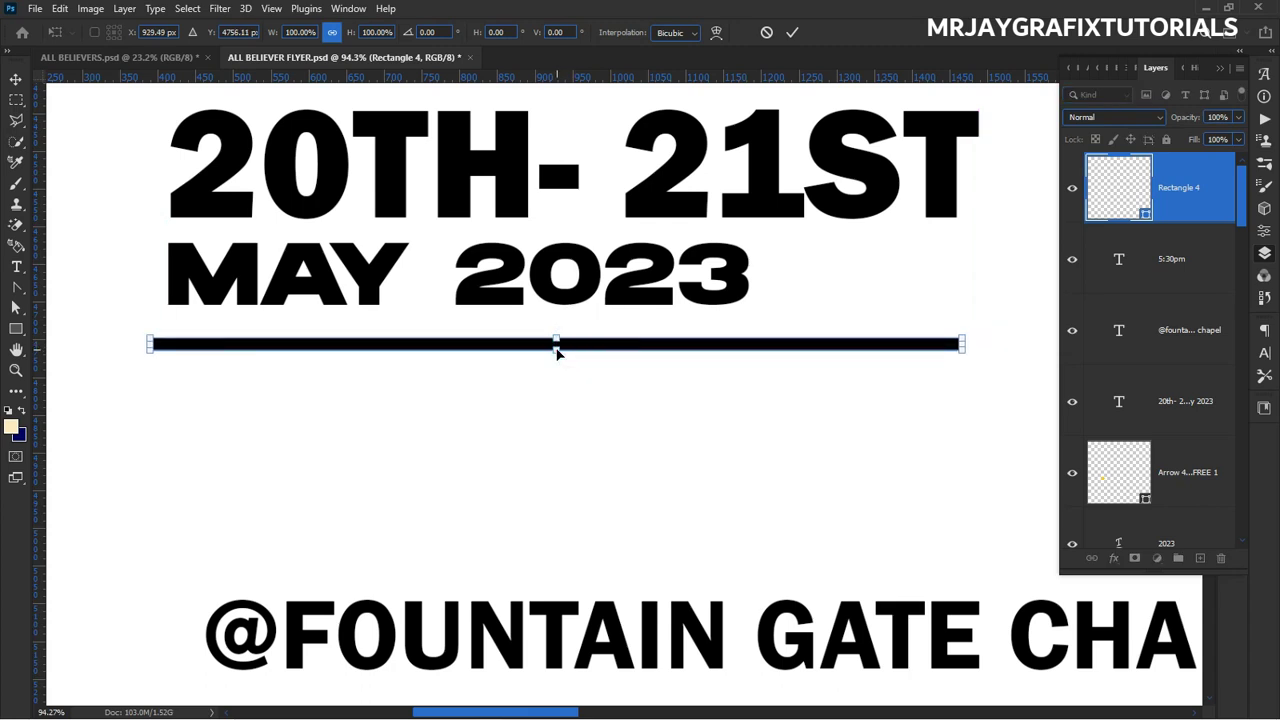
click(791, 33)
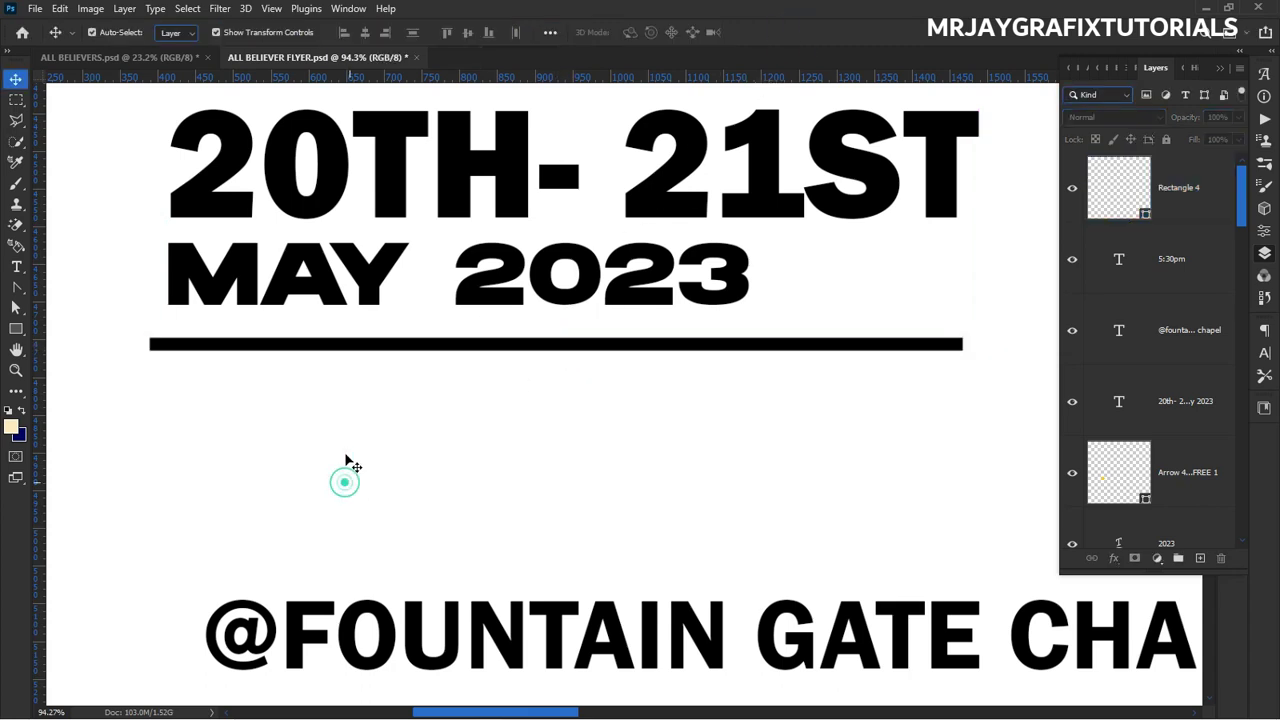
Move the black bar back up under the date text and distort it so both ends slant, shifting its lower edge slightly left.
drag(367, 341, 384, 331)
key(ctrl+t)
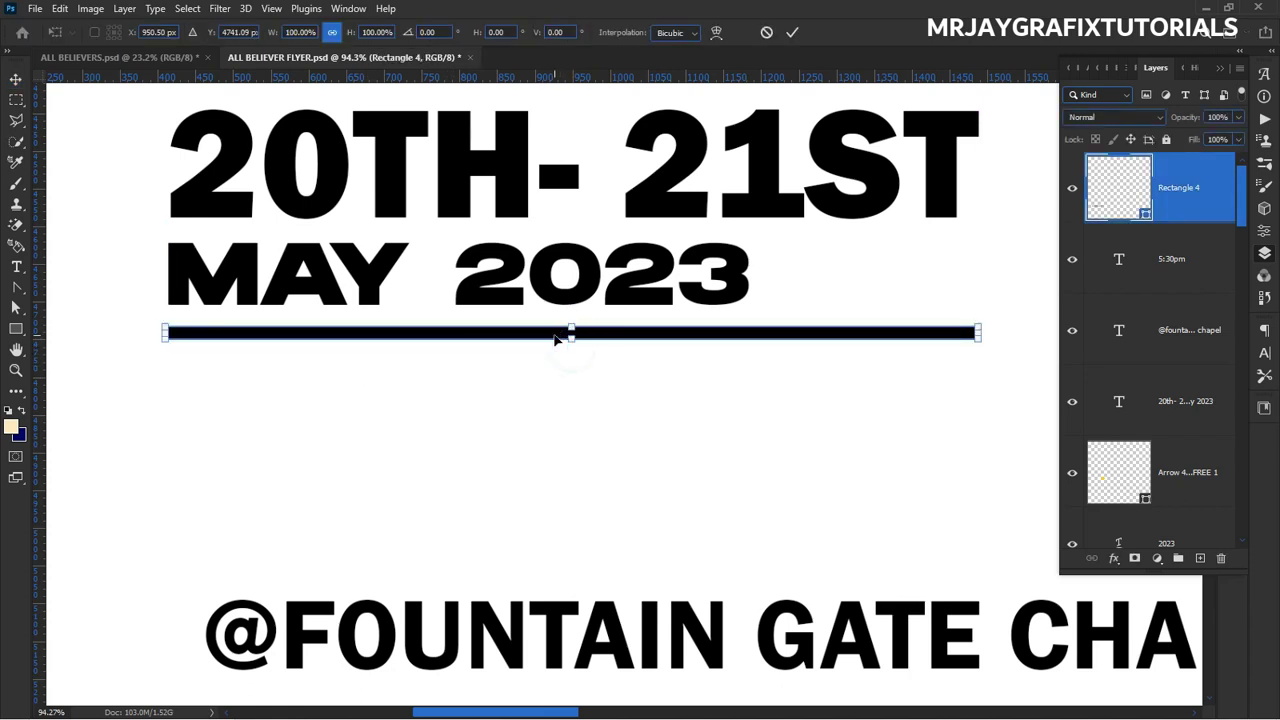
right_click(557, 338)
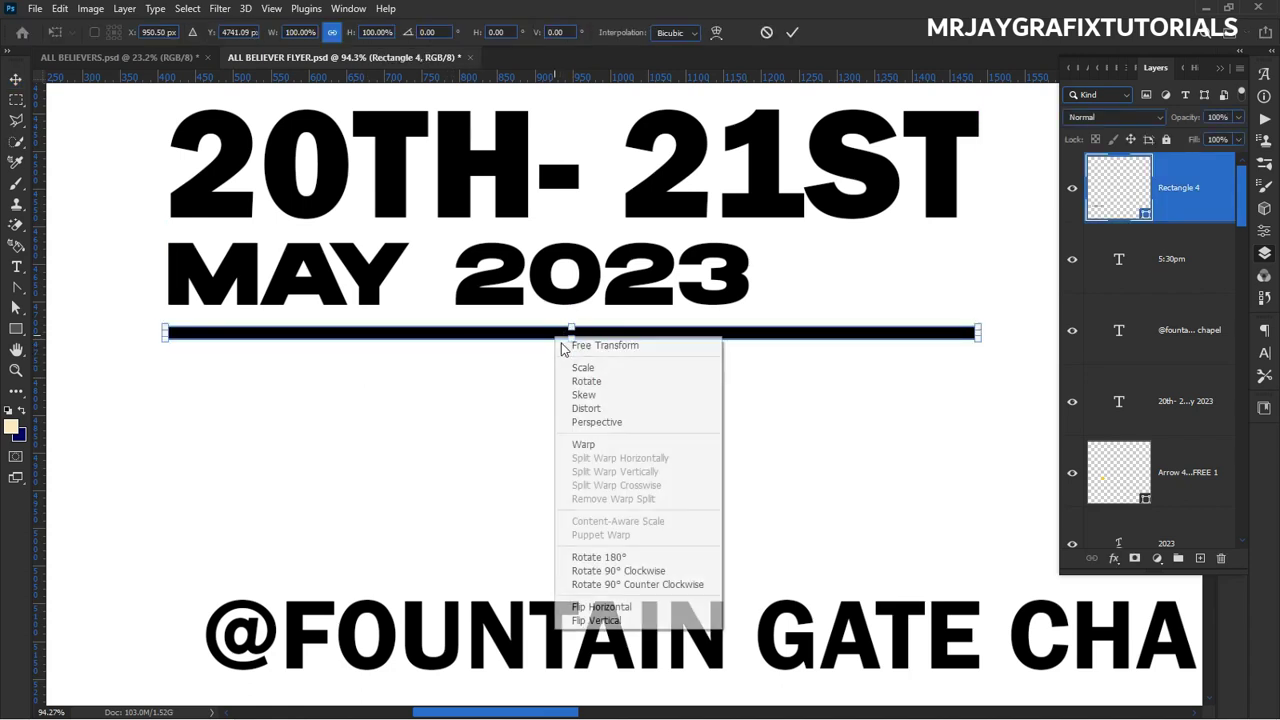
click(604, 412)
drag(571, 338, 565, 345)
key(Return)
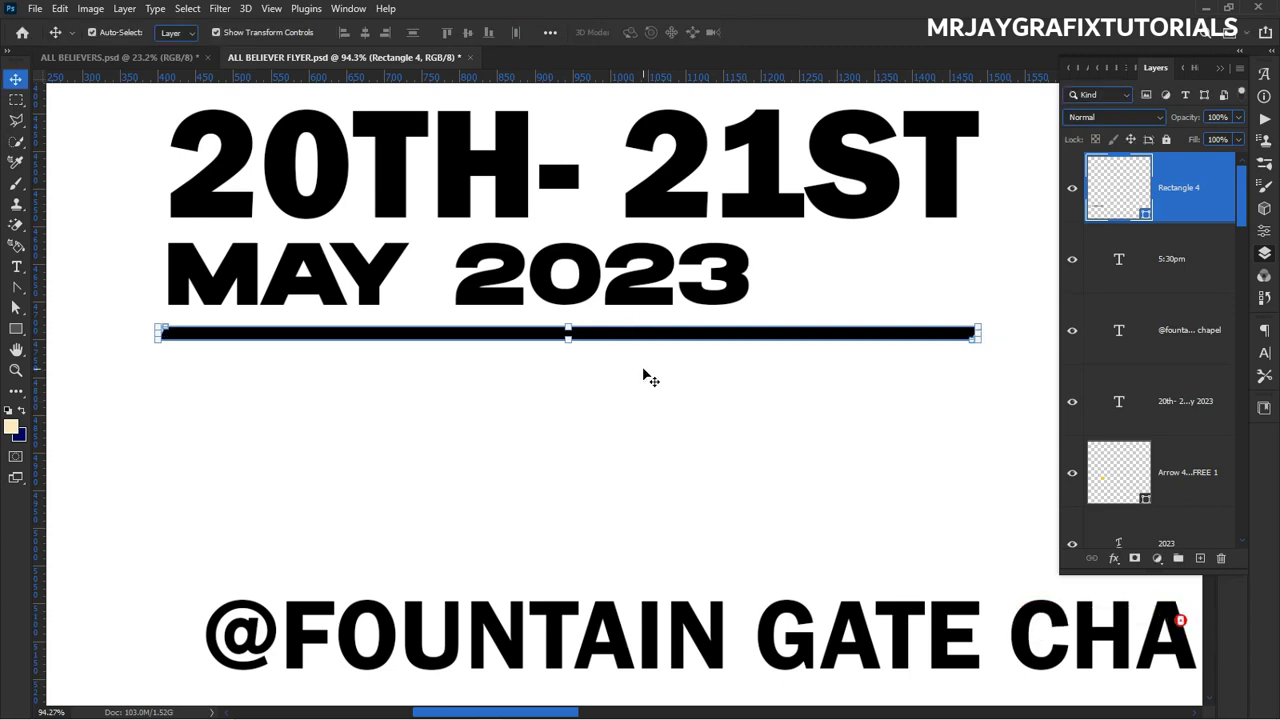
click(561, 424)
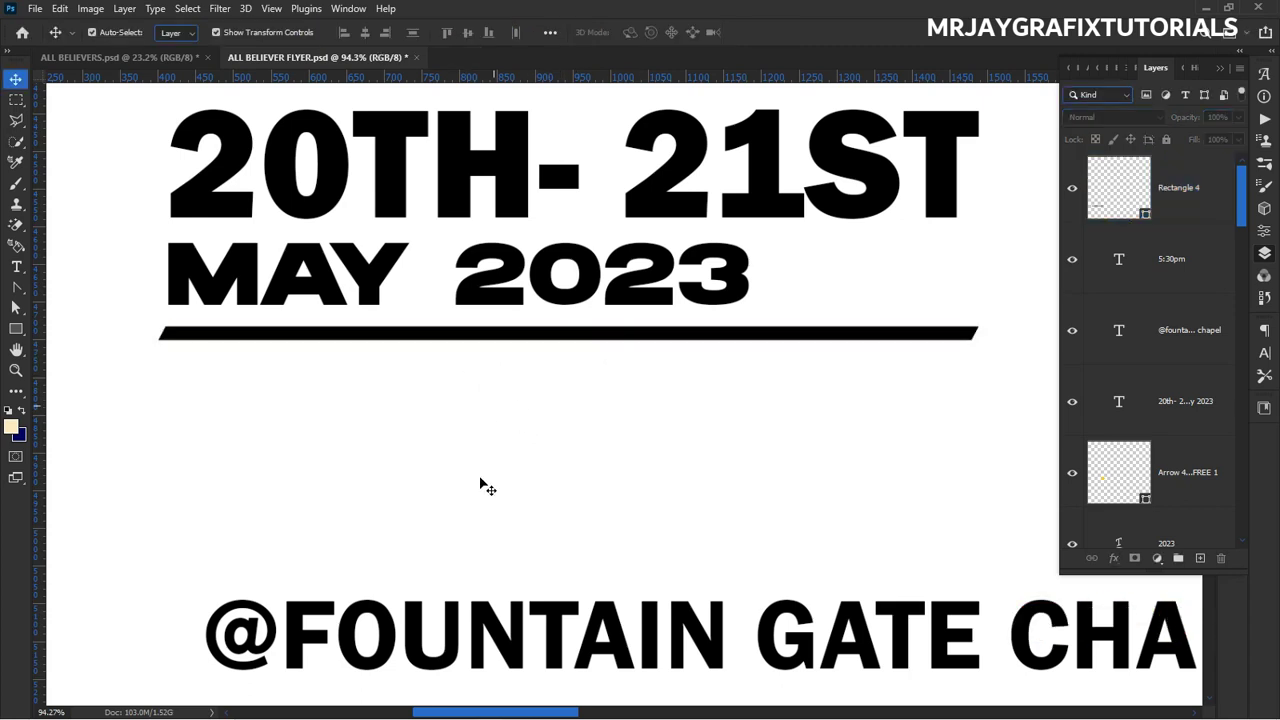
drag(466, 650, 429, 398)
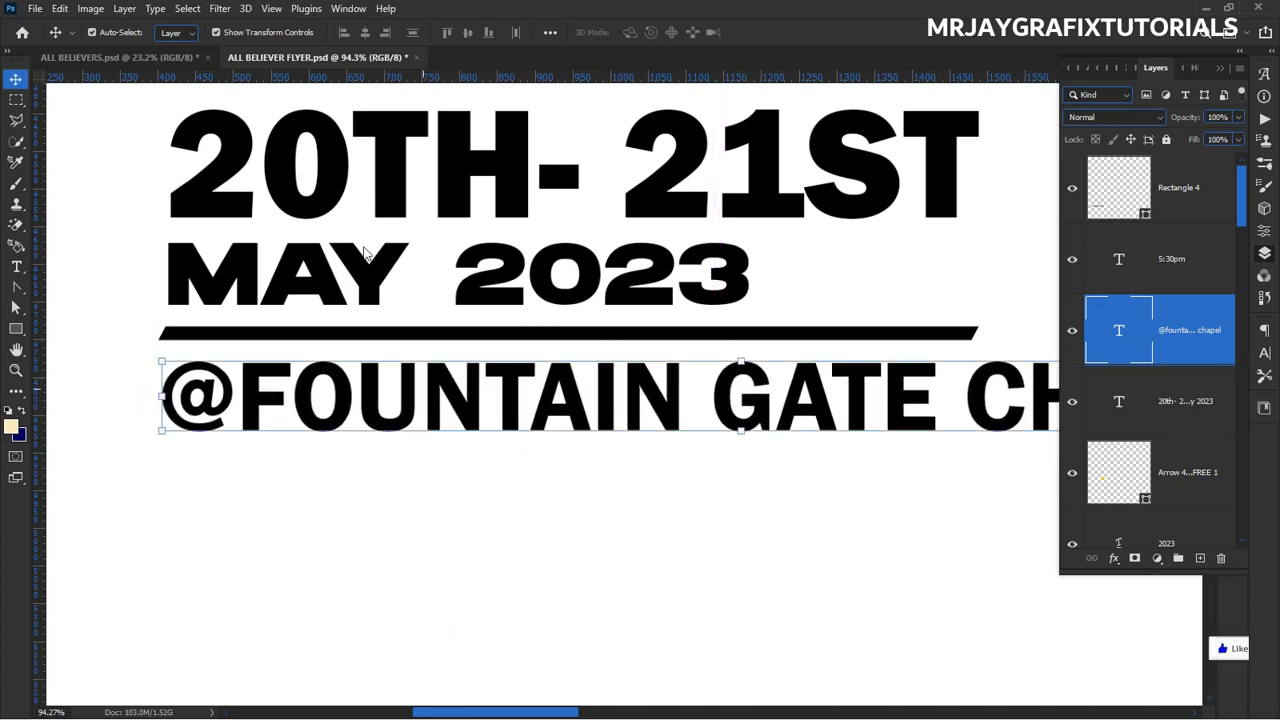
click(368, 227)
mouse_move(202, 336)
mouse_down()
mouse_move(224, 325)
mouse_move(212, 336)
mouse_up()
click(205, 393)
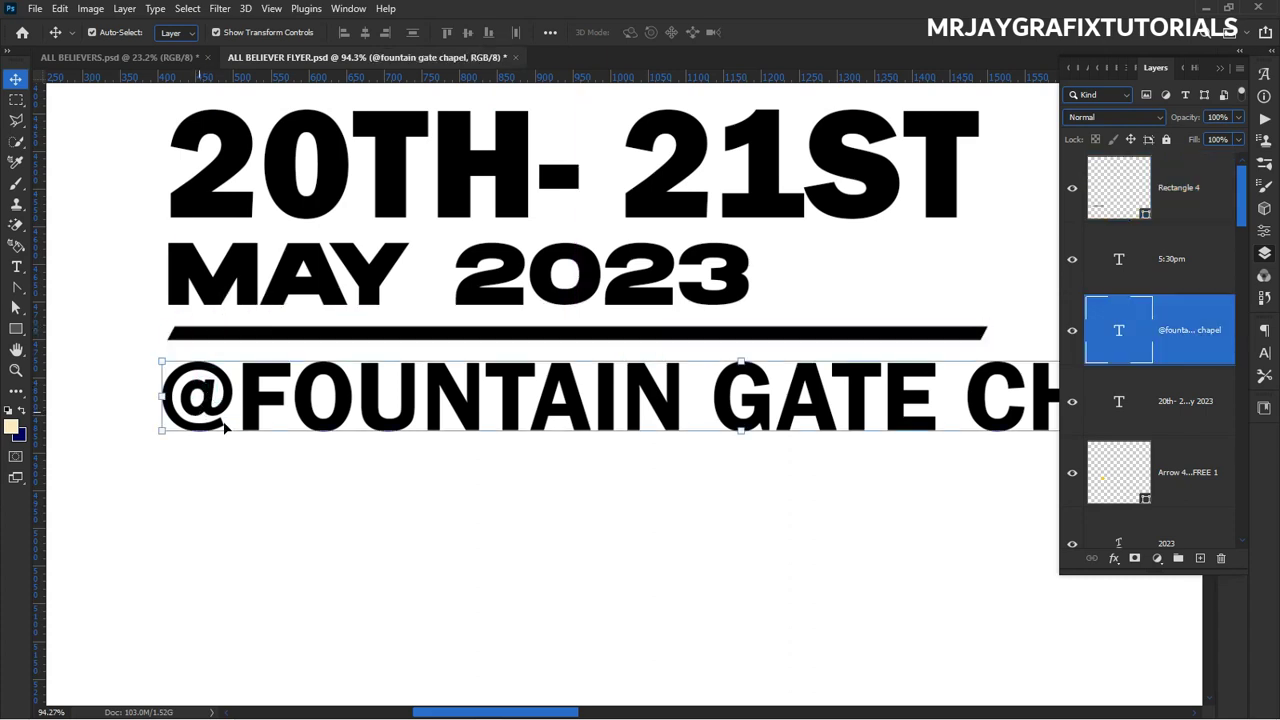
Enlarge the date text, black bar and venue line together in the white lower area.
scroll(340, 416, down, 5)
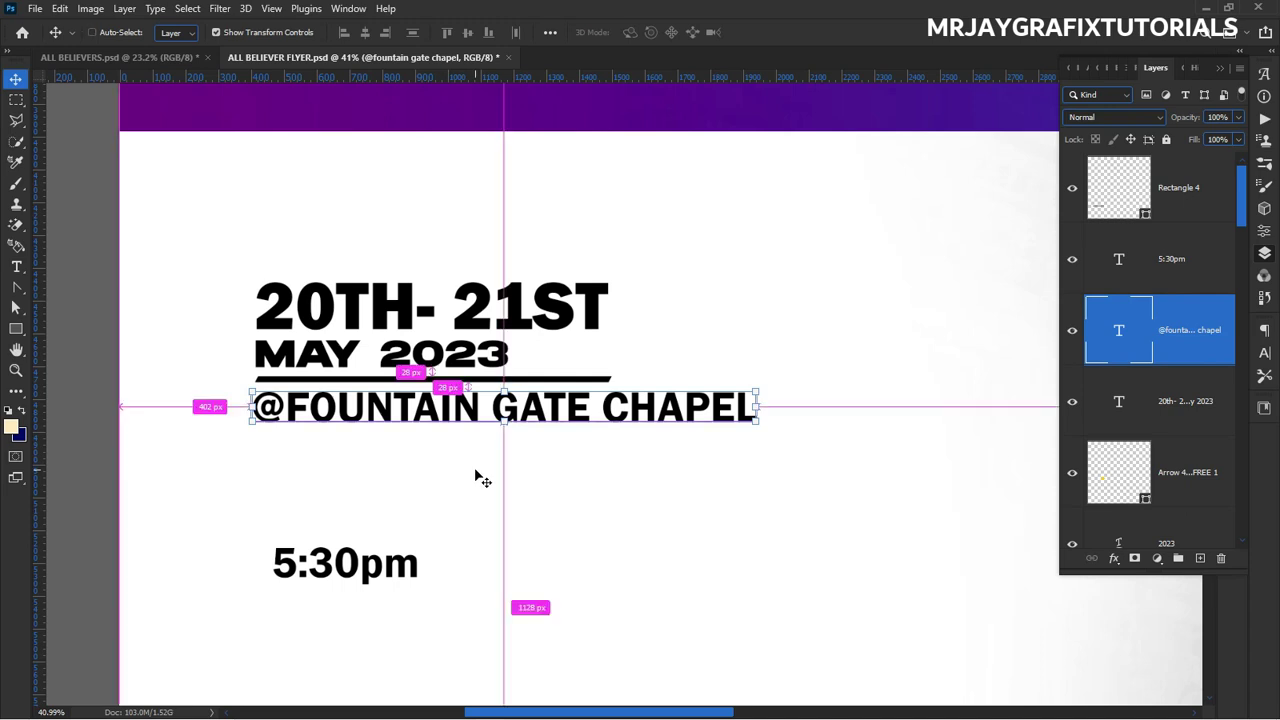
scroll(475, 477, down, 4)
click(248, 462)
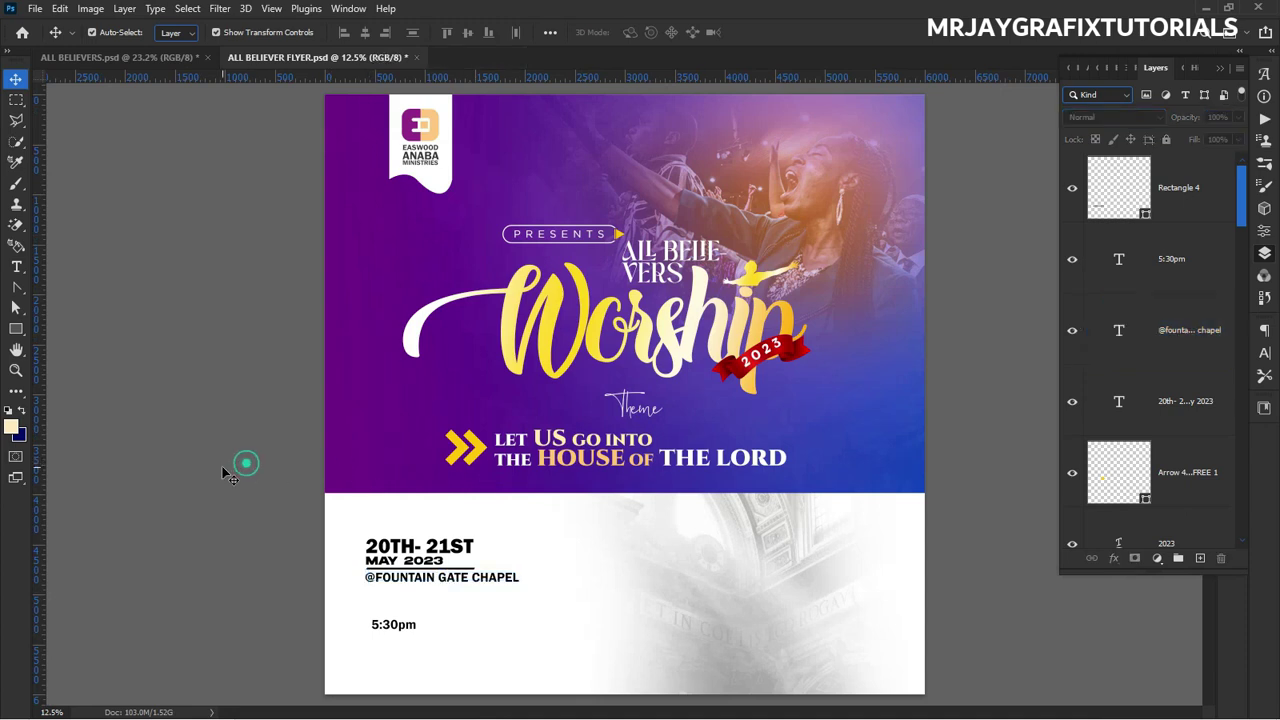
drag(332, 516, 577, 614)
click(104, 446)
click(234, 583)
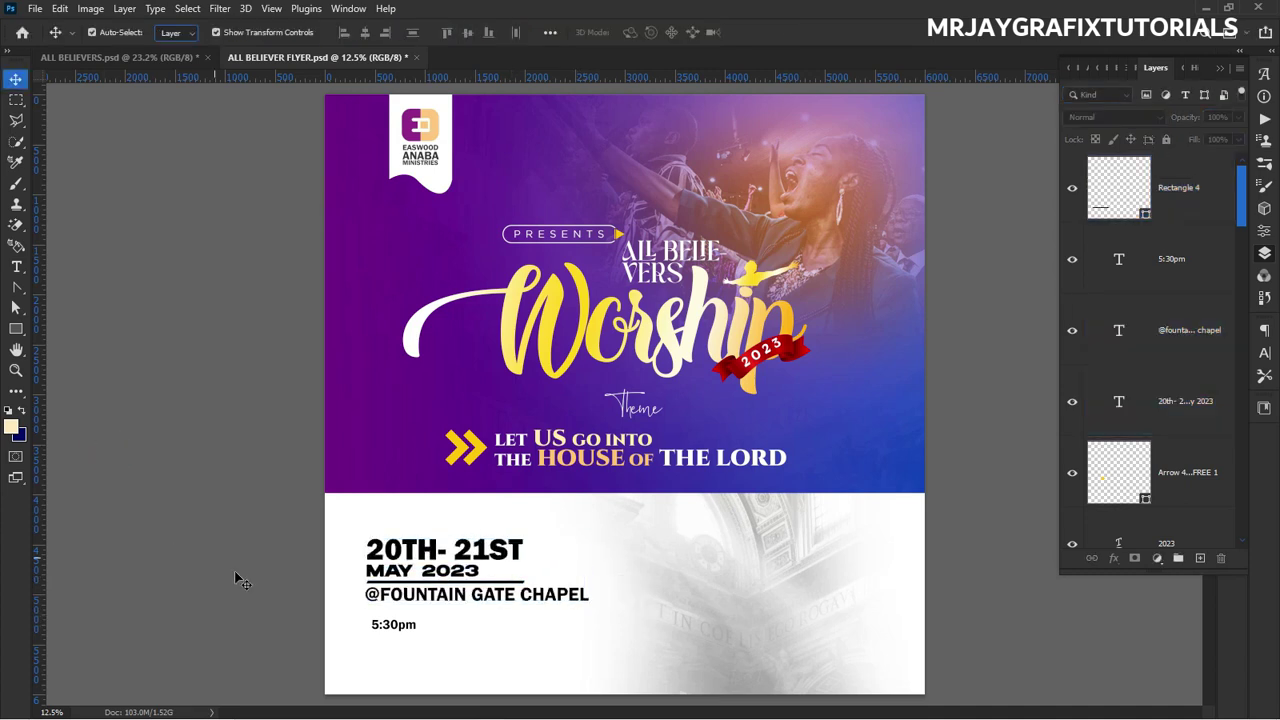
scroll(392, 569, up, 3)
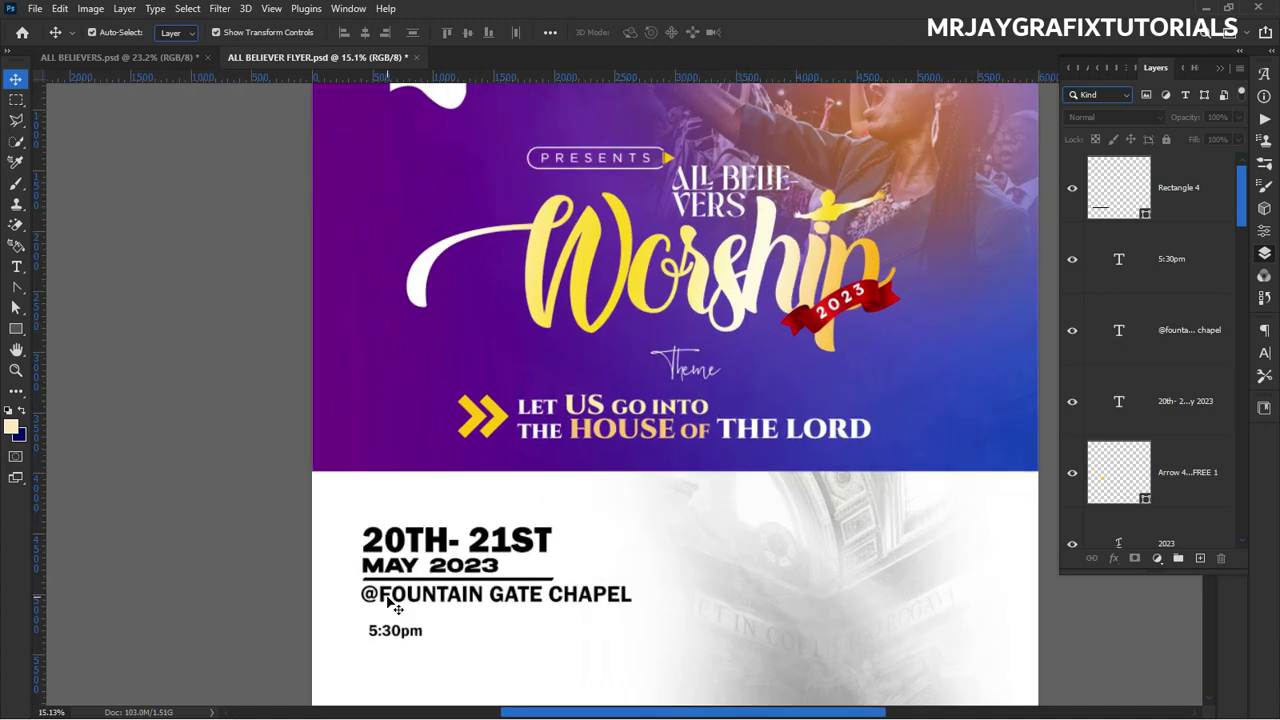
mouse_move(409, 641)
mouse_down()
mouse_move(401, 613)
mouse_move(405, 661)
mouse_up()
click(653, 558)
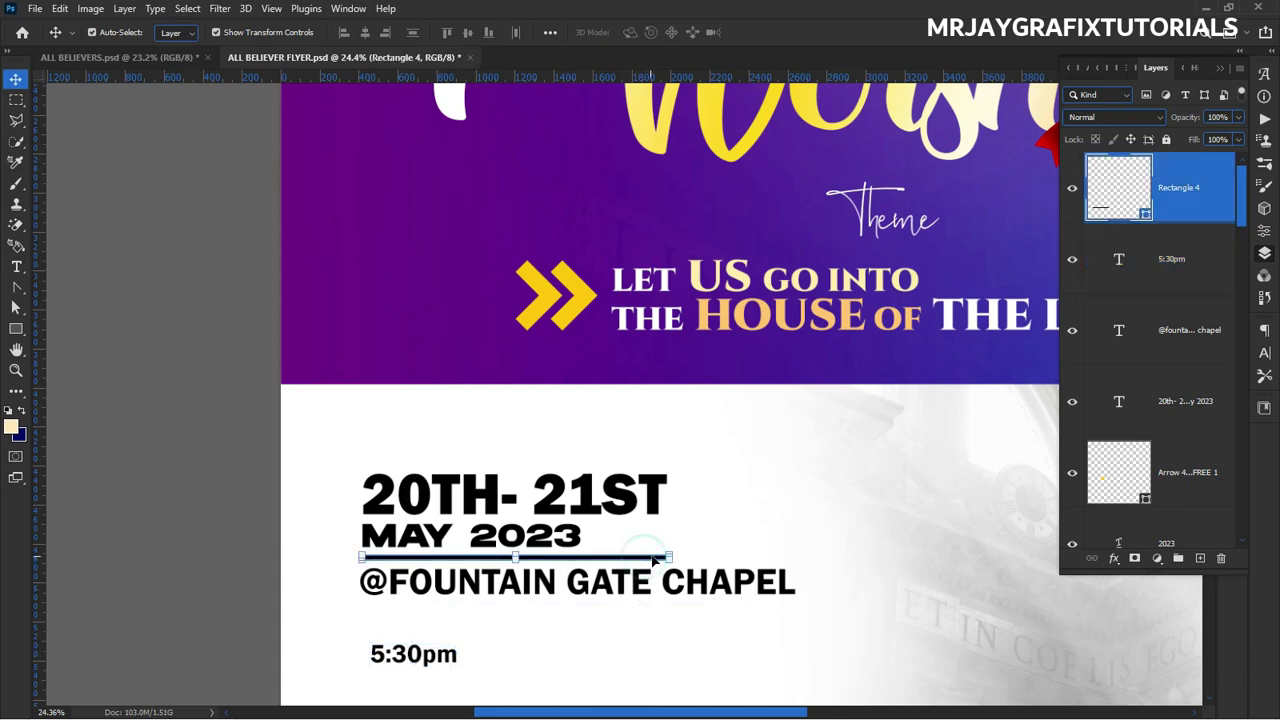
click(745, 590)
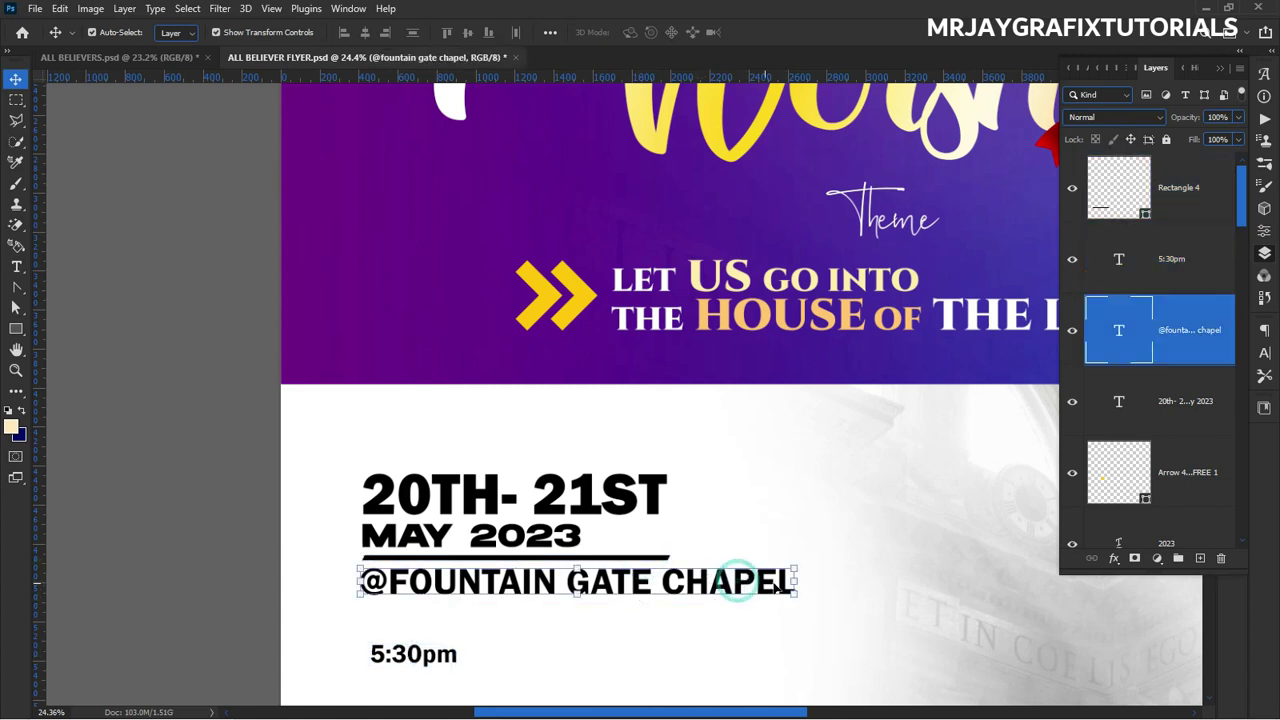
drag(797, 584, 670, 602)
key(Return)
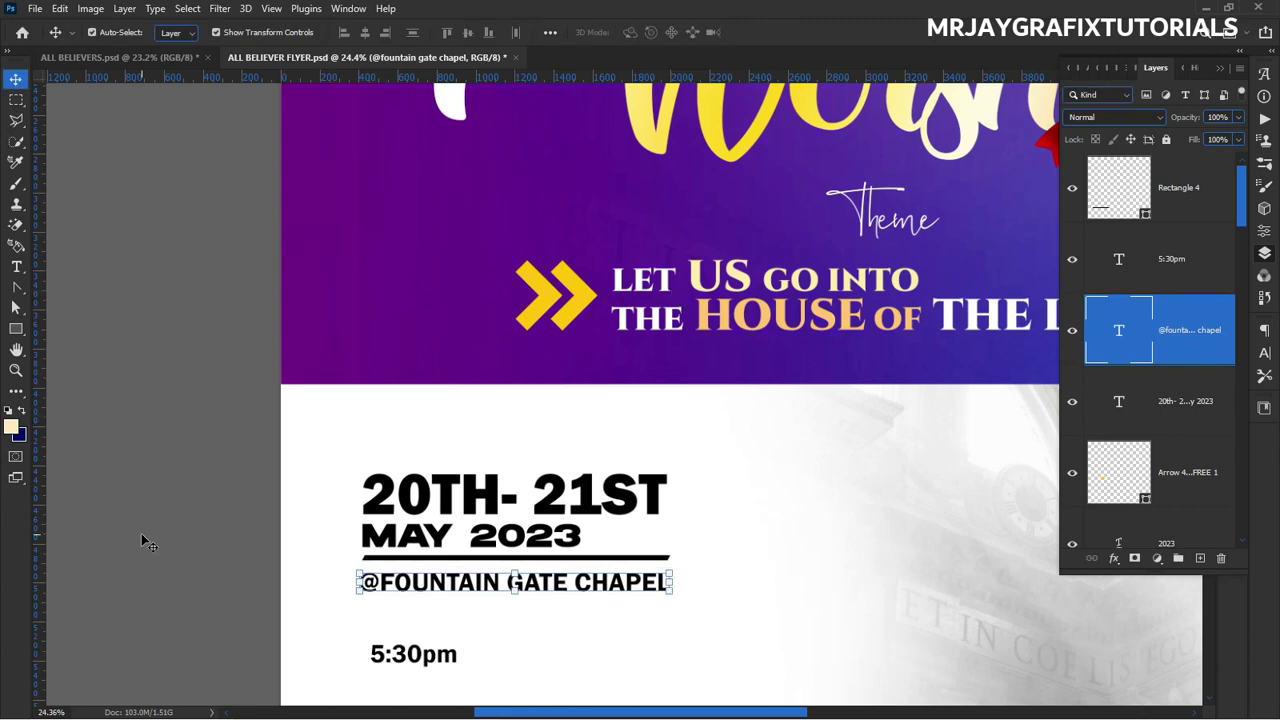
click(148, 542)
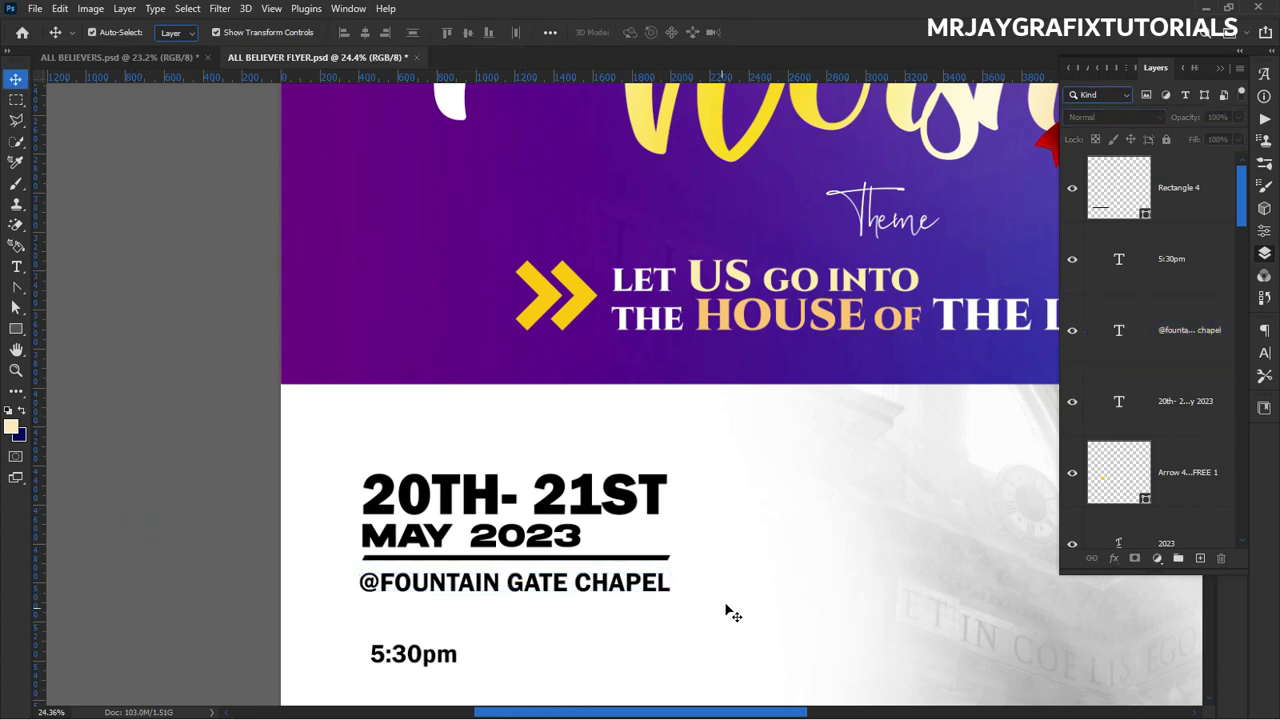
click(656, 559)
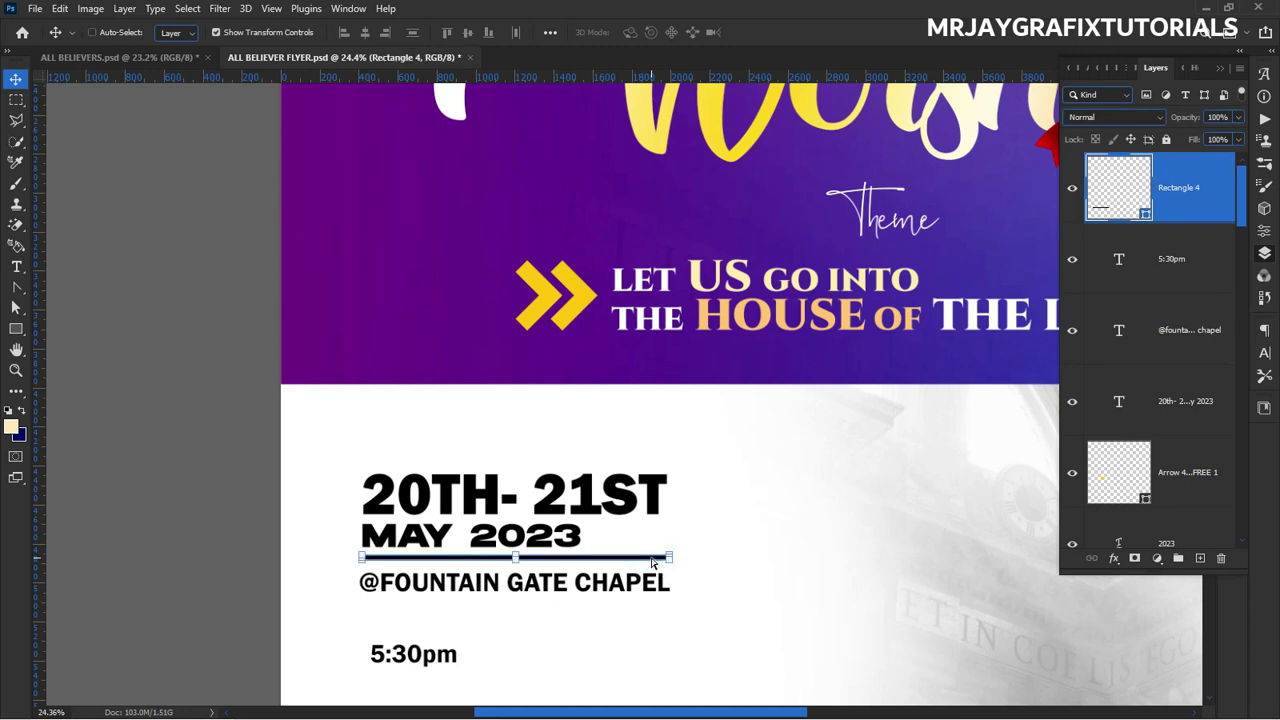
key(ctrl+j)
drag(652, 562, 656, 599)
Enlarge the "5:30pm" text to about 59 pt and place it beneath the lower black bar.
drag(373, 666, 522, 677)
click(446, 632)
key(Return)
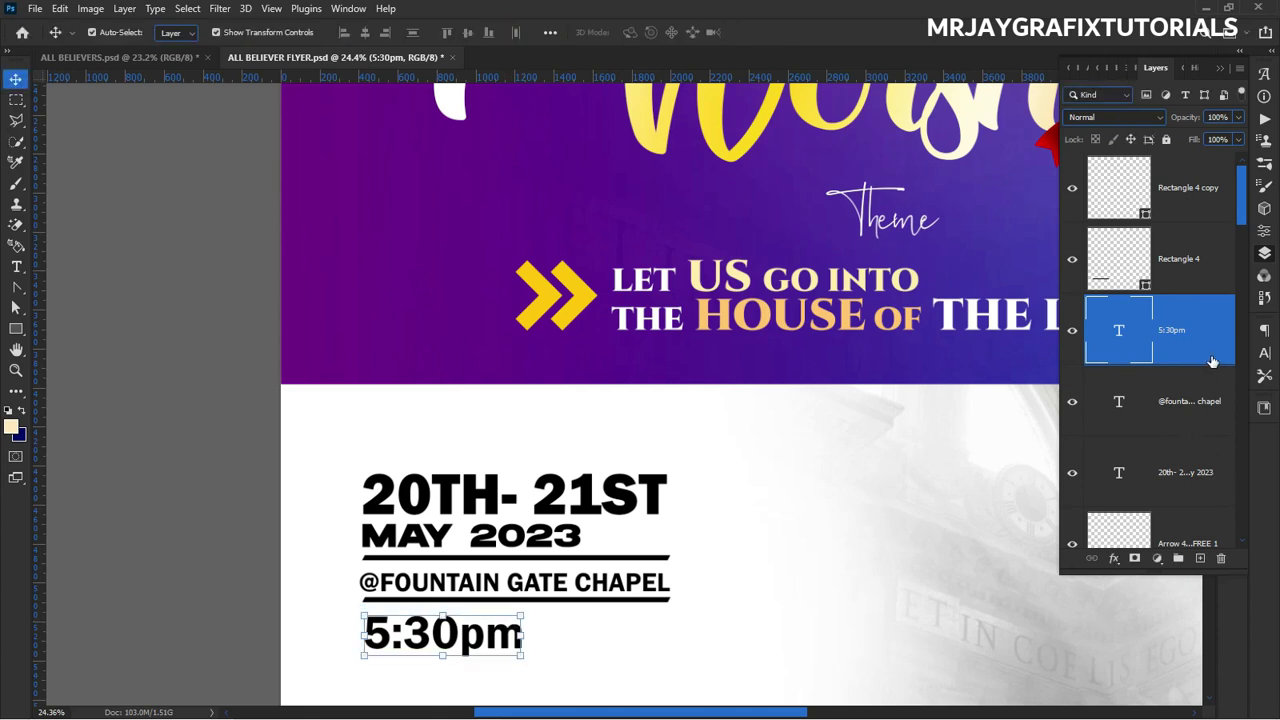
Set the "5:30pm" text in All Caps and move it right and slightly up, closer beneath the lower bar.
click(1262, 352)
click(1131, 443)
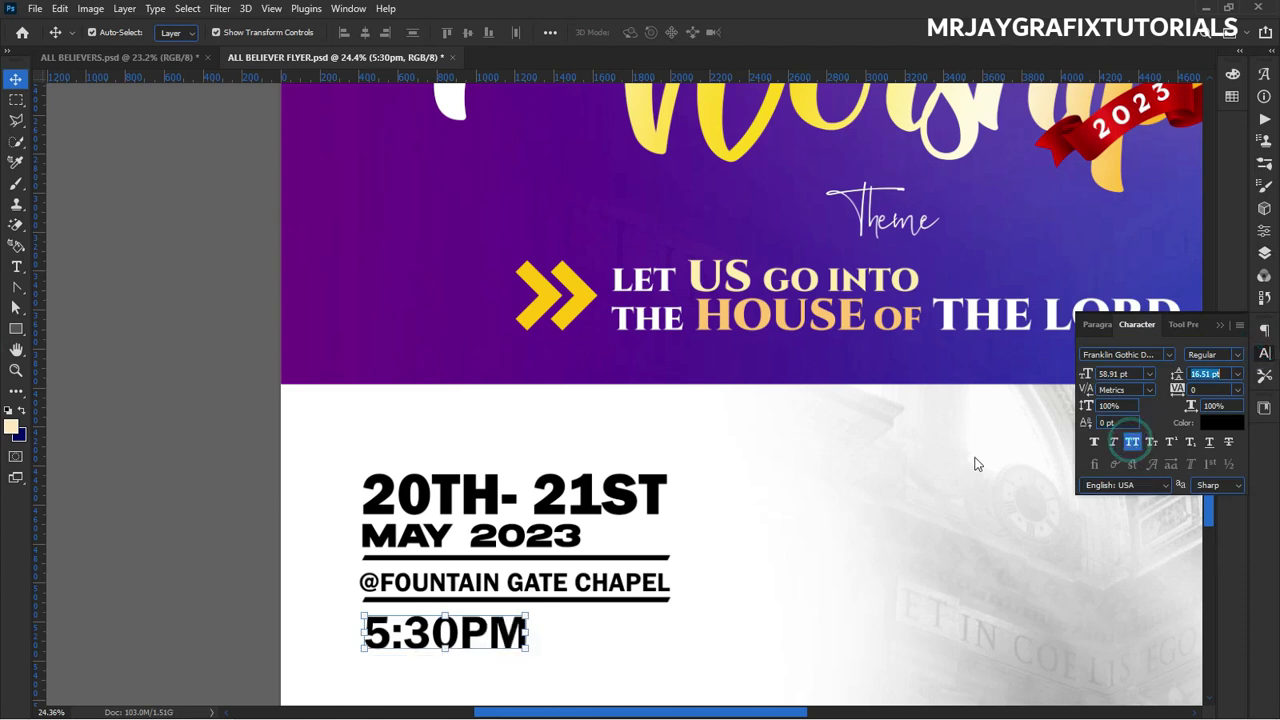
click(280, 614)
drag(485, 641, 548, 638)
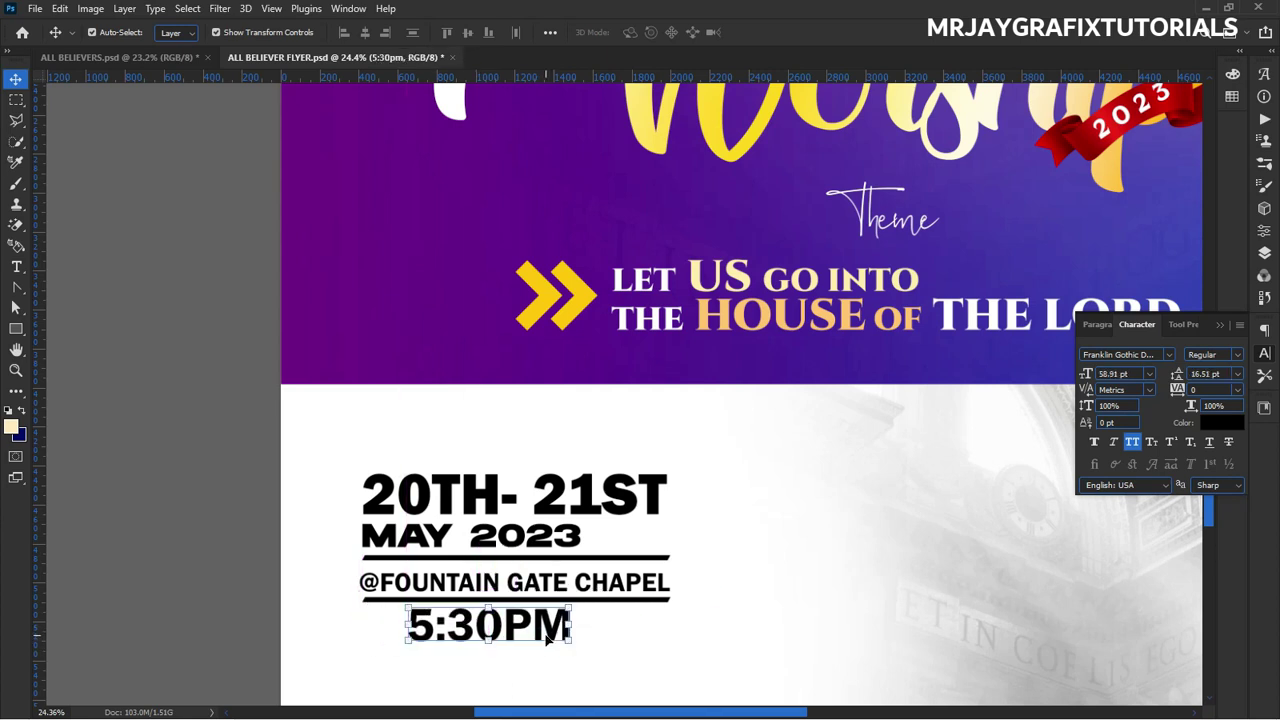
key(ctrl+minus)
key(ctrl+minus)
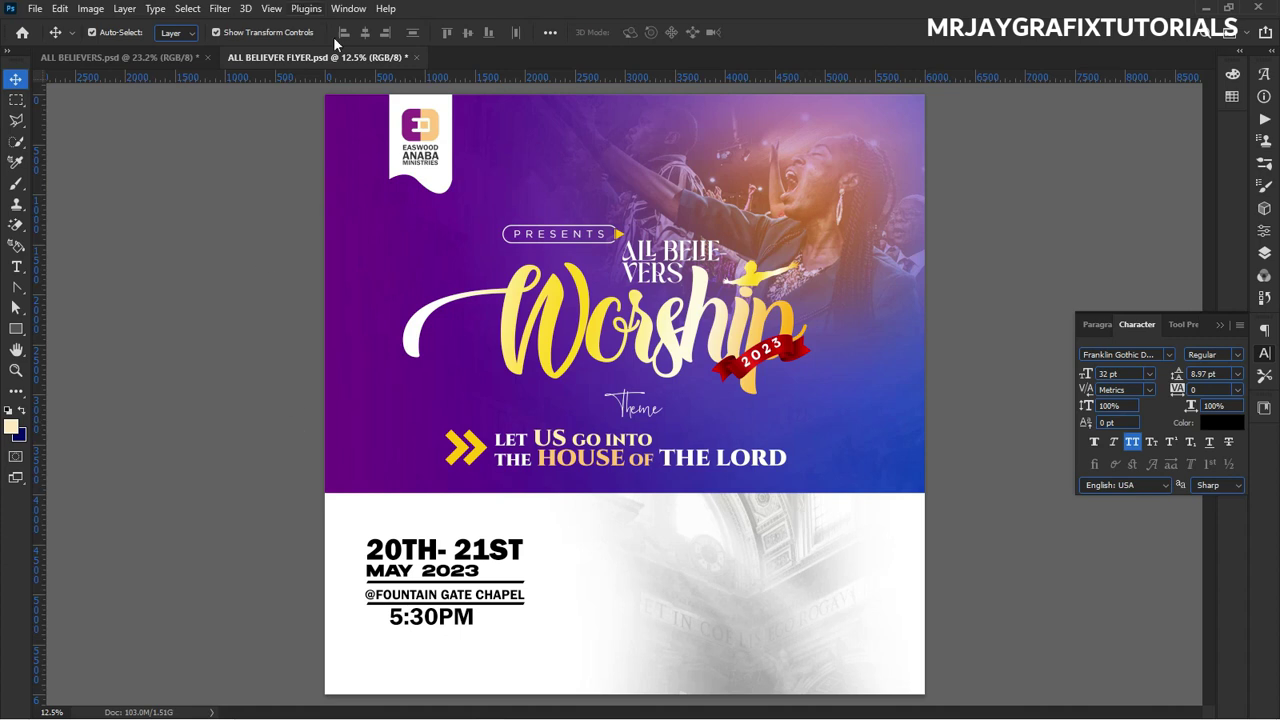
Copy the cutout of the man in the blue shirt from ALL BELIEVERS.psd into the flyer's white area, right of the event details.
click(182, 60)
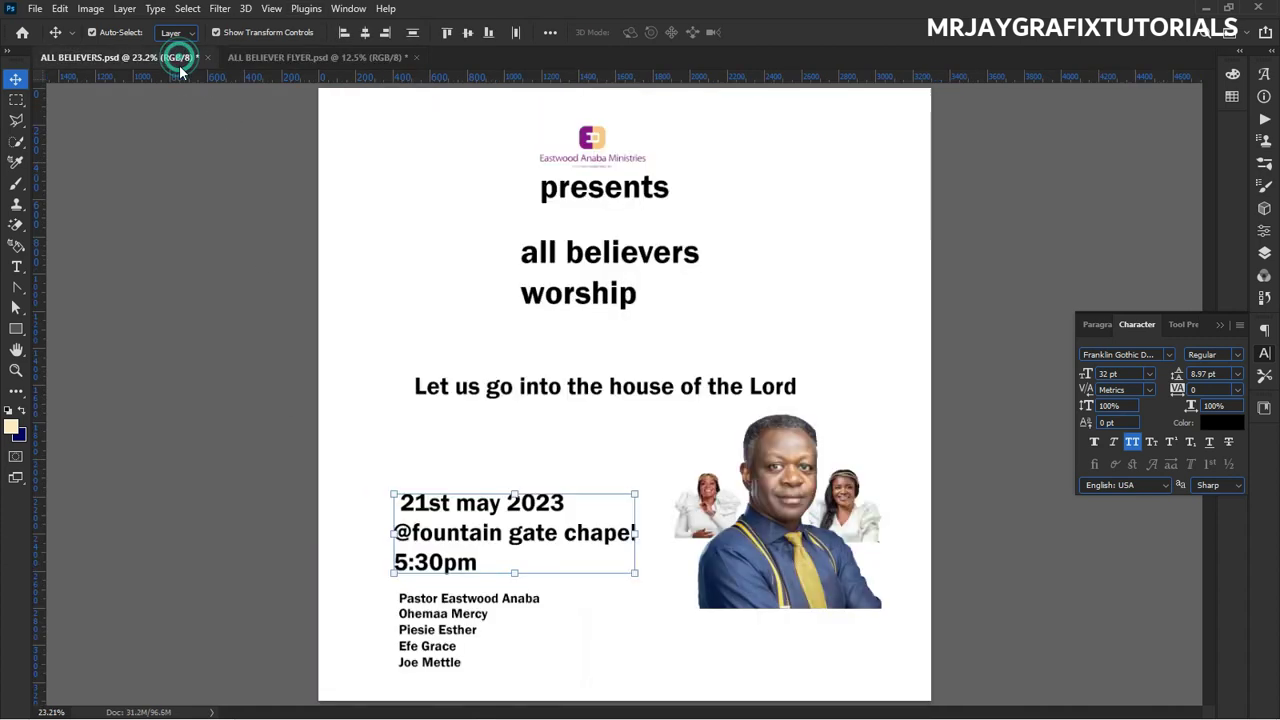
click(343, 537)
drag(810, 505, 726, 597)
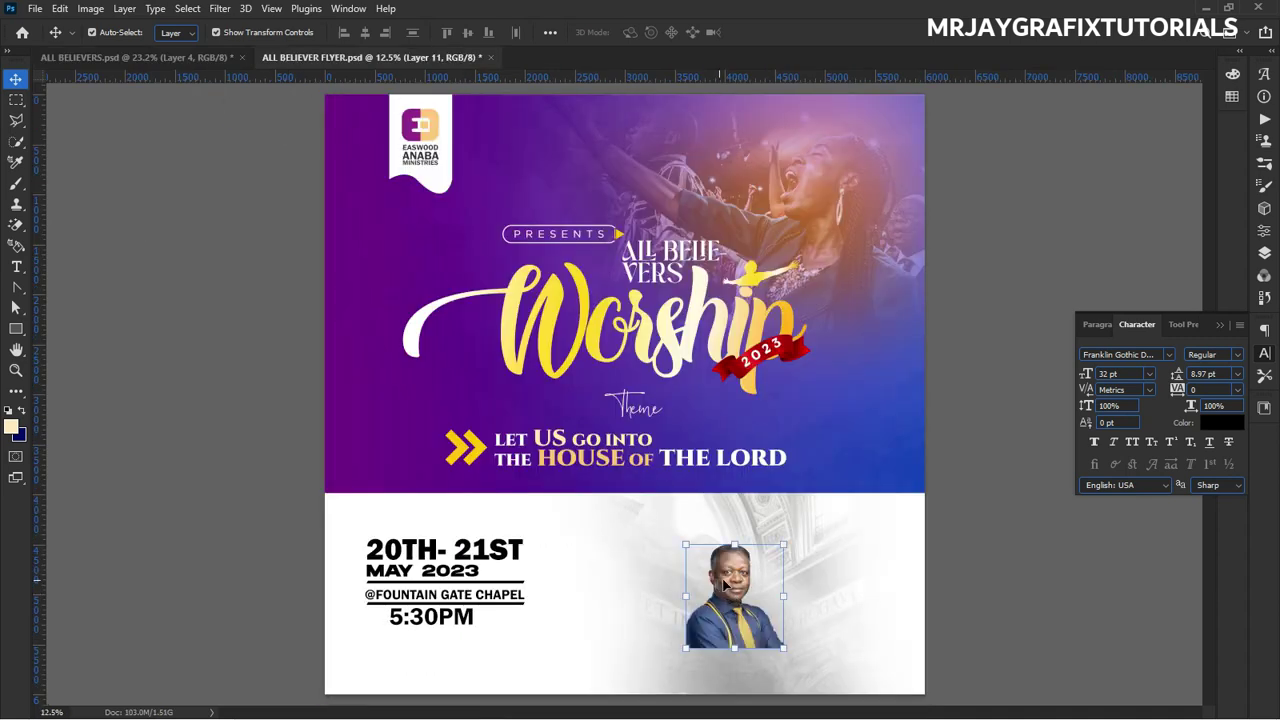
Lower the opacity of the luminosity church-interior texture behind the white area to 28% and lock the layer's position.
click(226, 410)
scroll(657, 486, down, 1)
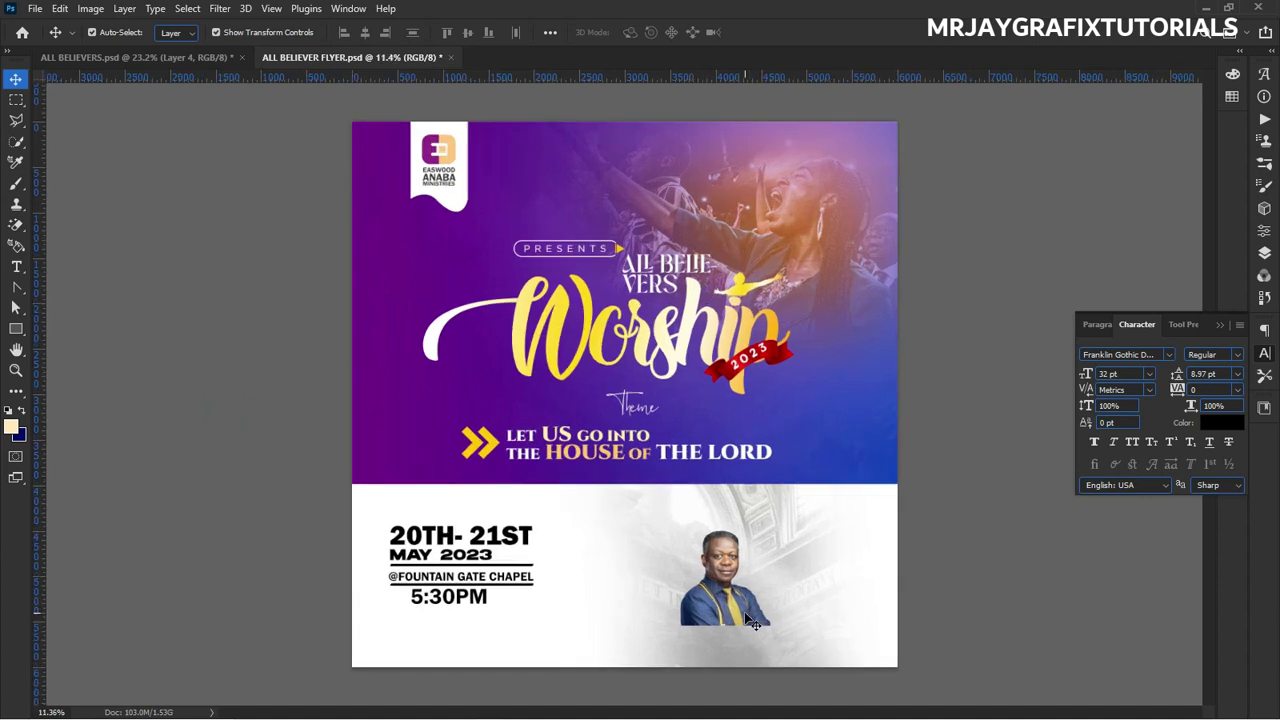
scroll(745, 620, up, 2)
click(640, 555)
click(1265, 252)
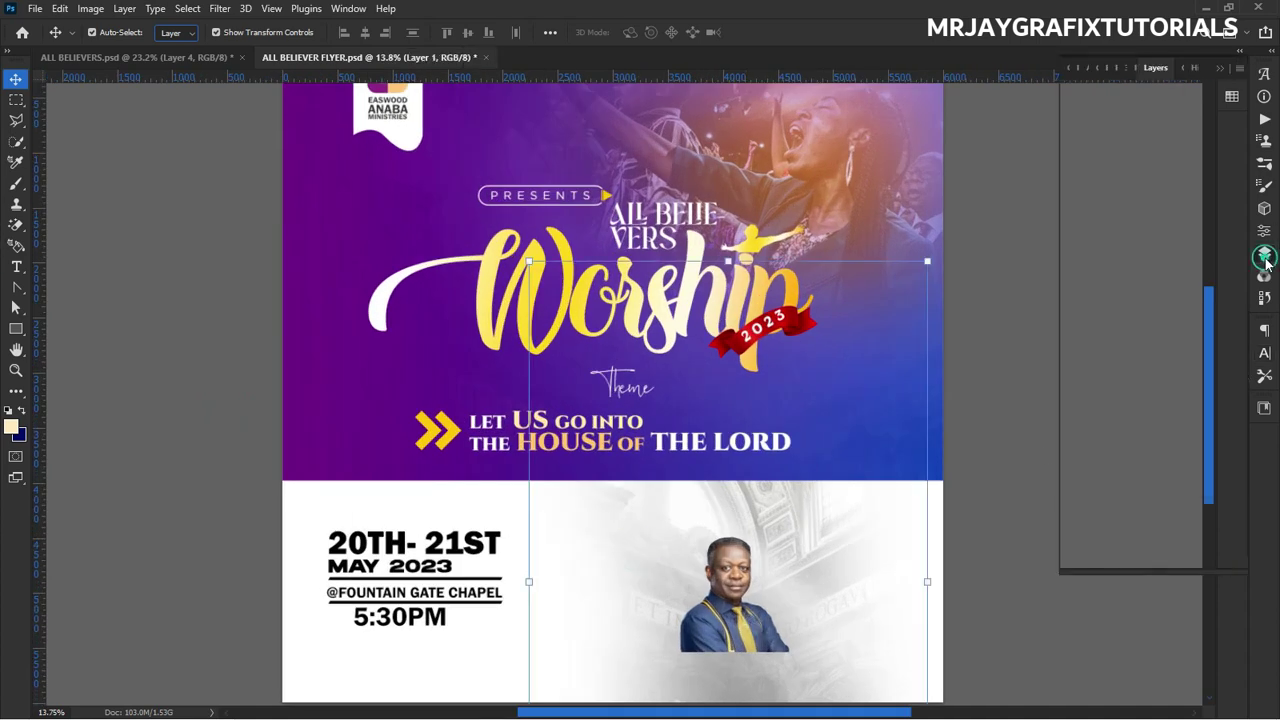
drag(1175, 118, 1194, 141)
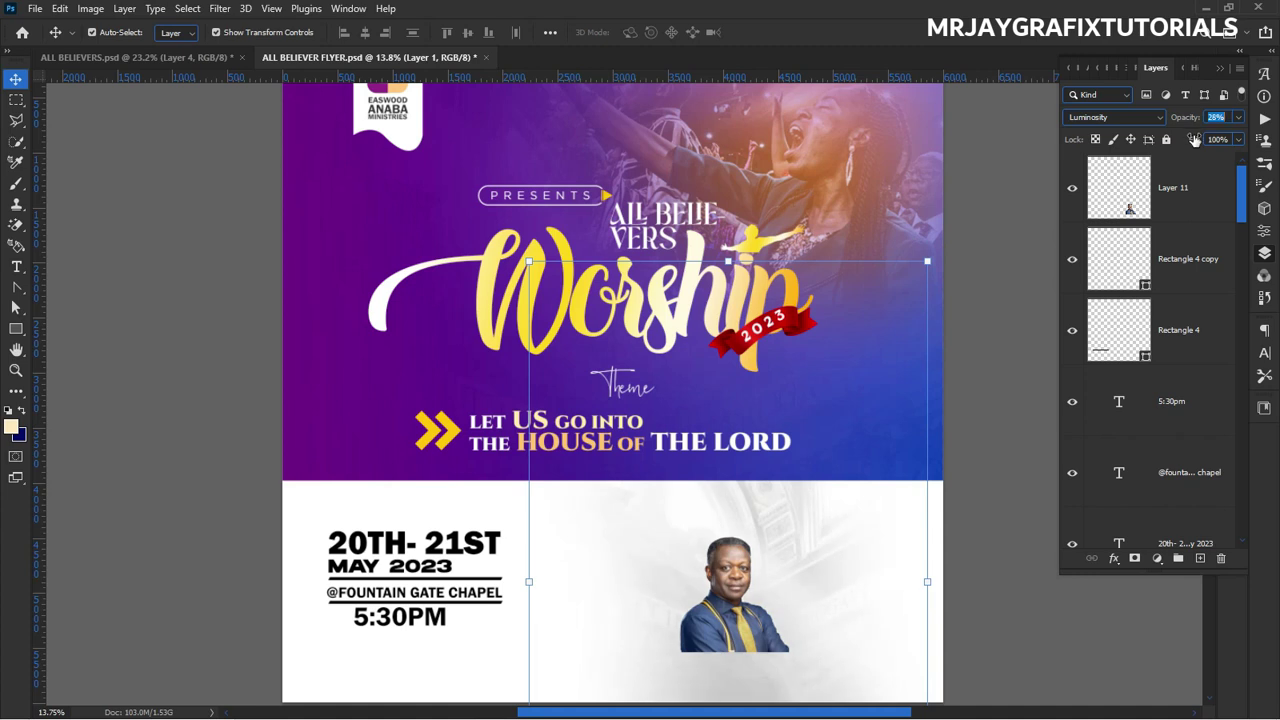
click(1130, 139)
scroll(683, 498, down, 1)
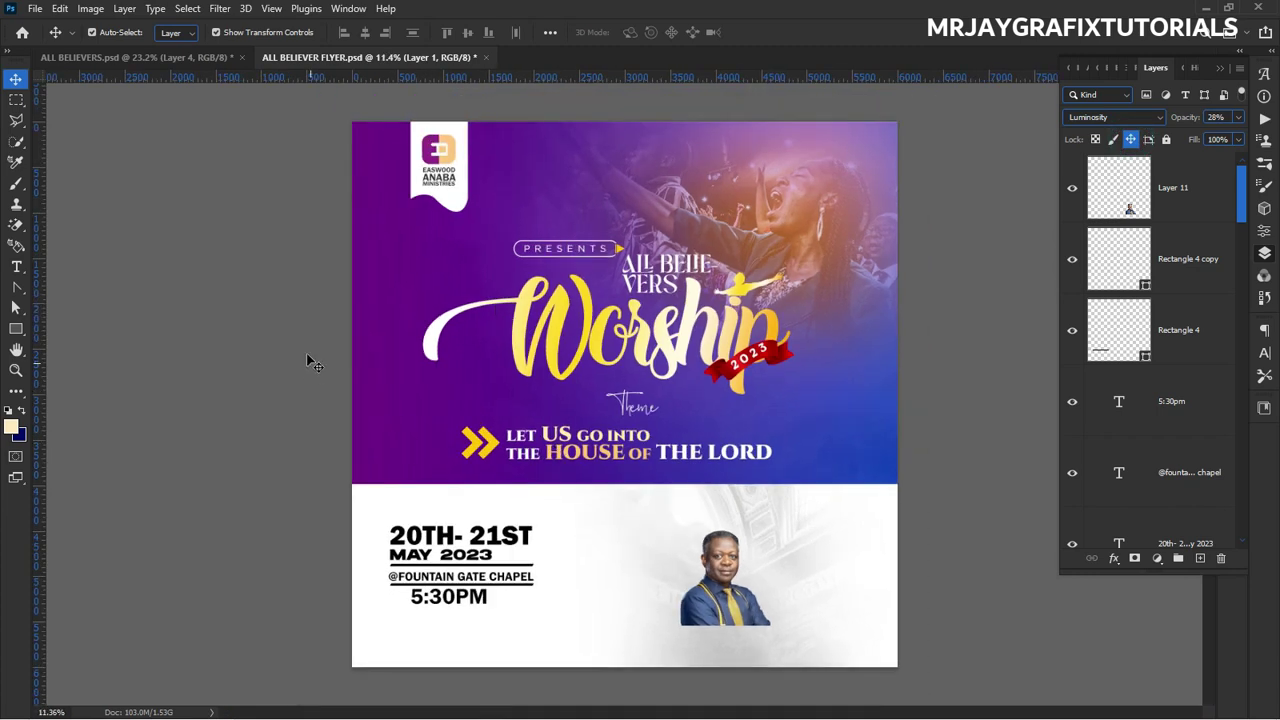
In ALL BELIEVERS.psd, move the event details and ministers' names up and left, away from the photo cutouts.
click(141, 63)
click(596, 477)
mouse_move(707, 520)
mouse_down()
mouse_move(680, 385)
mouse_move(532, 252)
mouse_move(702, 470)
mouse_move(707, 510)
mouse_up()
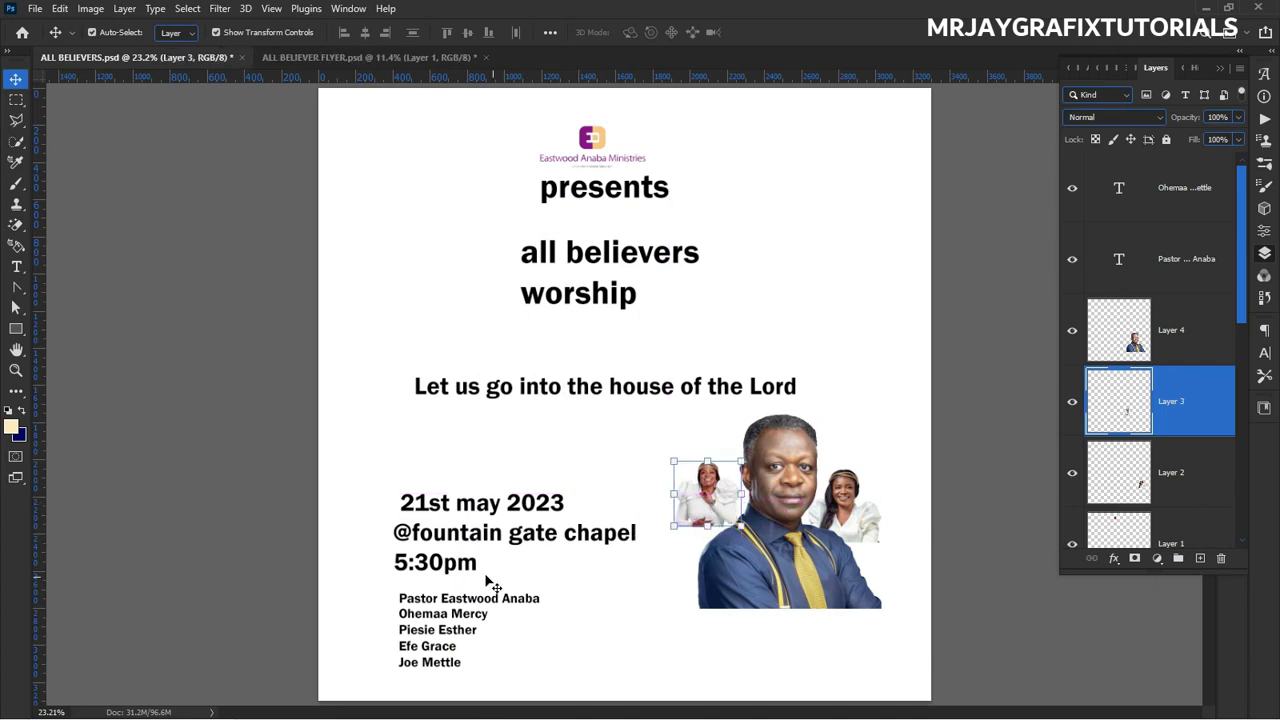
drag(365, 467, 537, 674)
drag(452, 607, 397, 549)
click(229, 506)
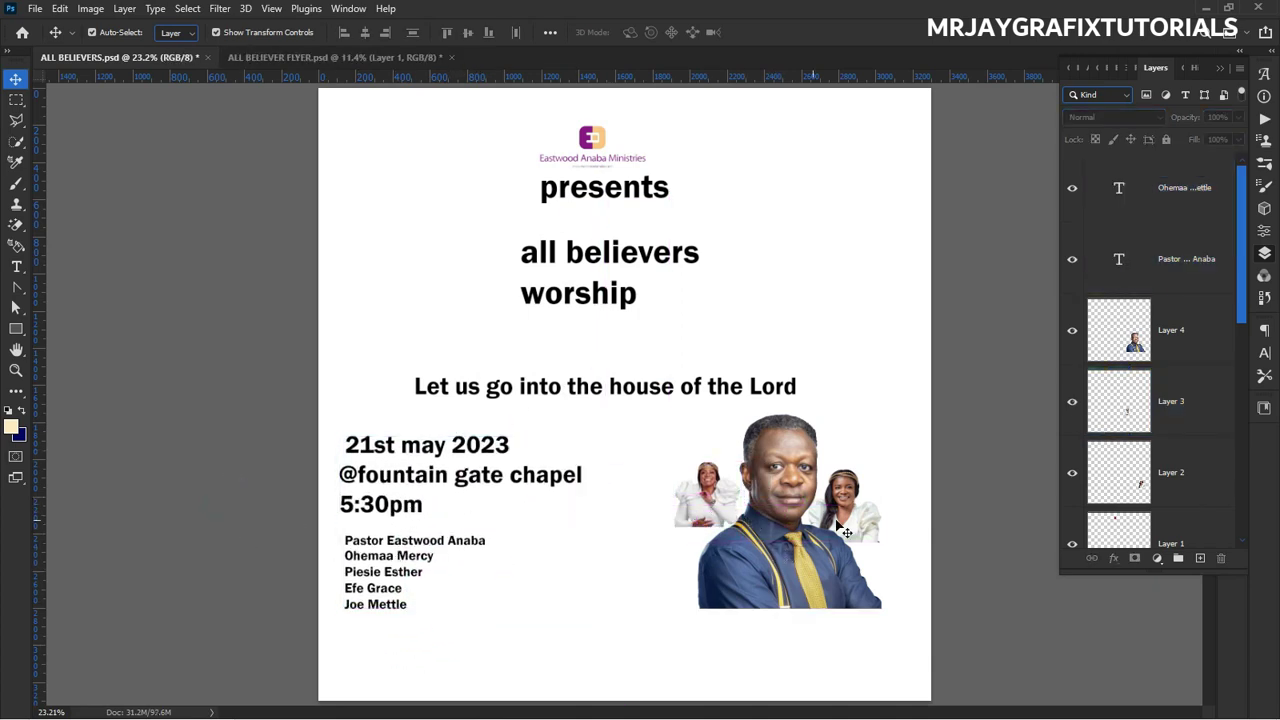
Enlarge the cutouts of the two women in white together until they nearly match the man's scale.
scroll(515, 532, down, 1)
scroll(763, 654, up, 4)
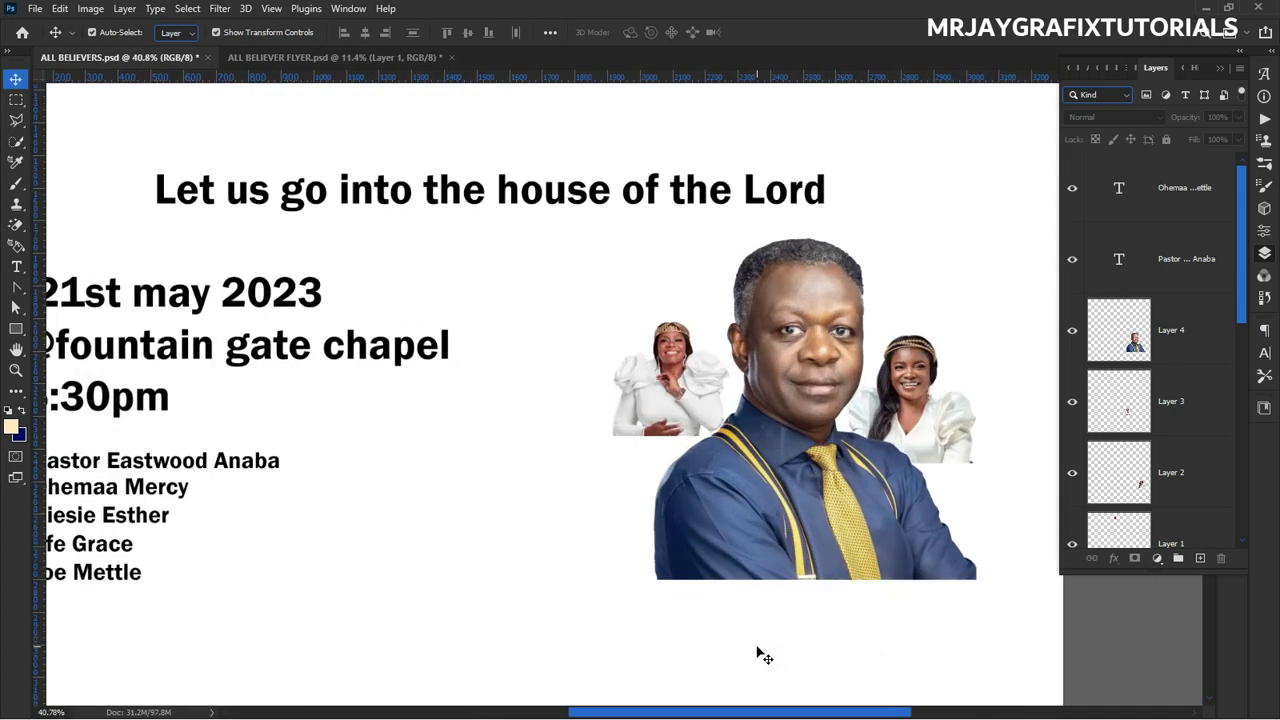
scroll(763, 654, down, 4)
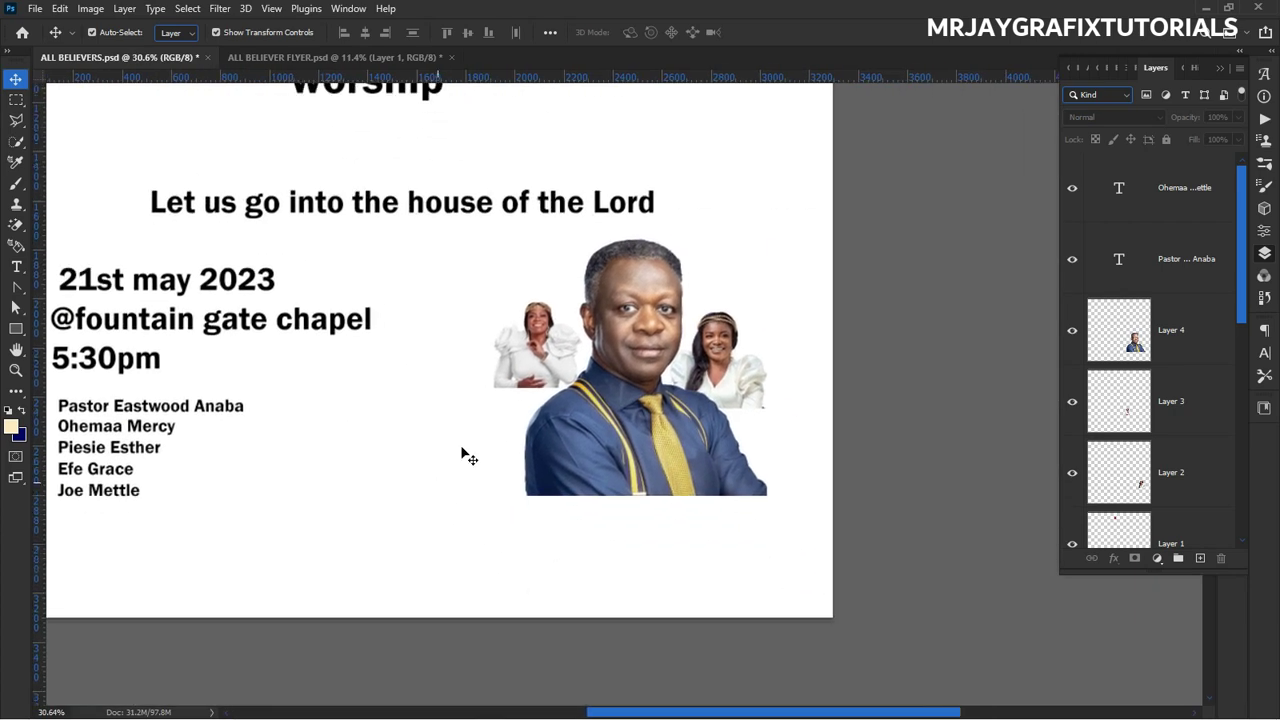
click(520, 388)
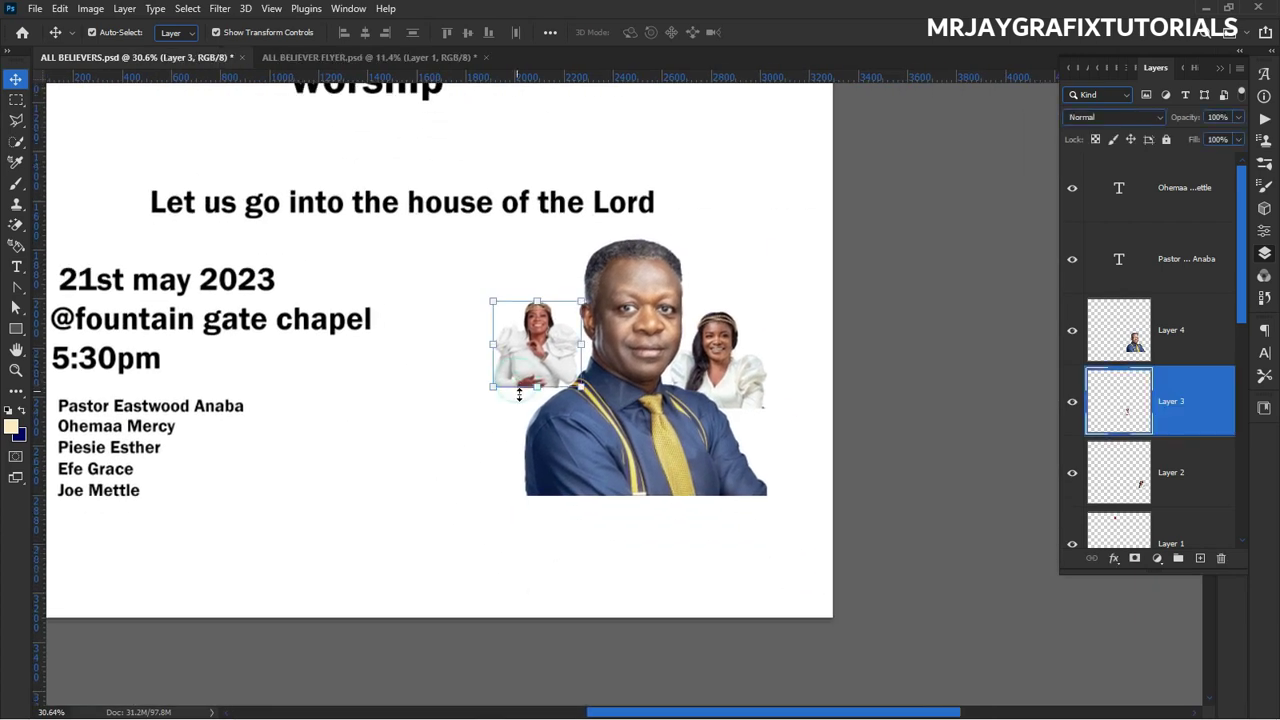
shift+click(718, 368)
drag(484, 410, 190, 670)
key(Return)
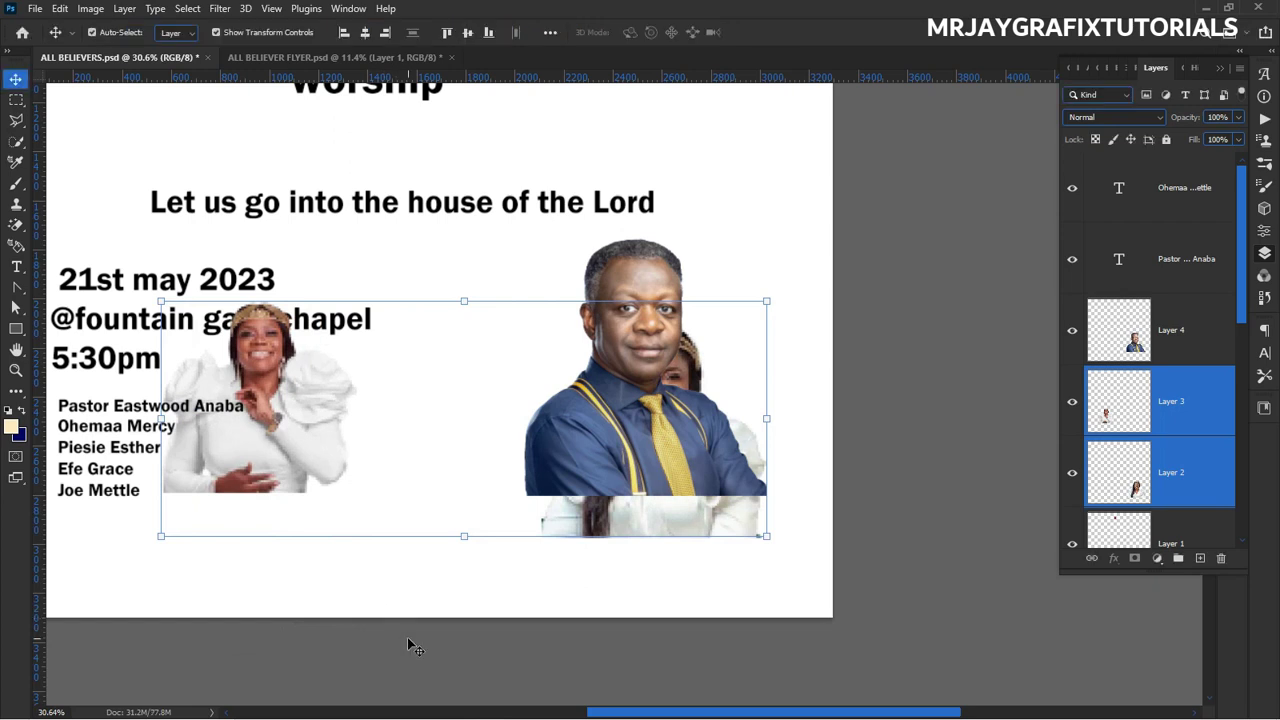
Shift the man's cutout left and place the long-haired woman beside his right edge with their lower edges level.
click(652, 628)
drag(640, 538, 737, 473)
drag(544, 470, 467, 480)
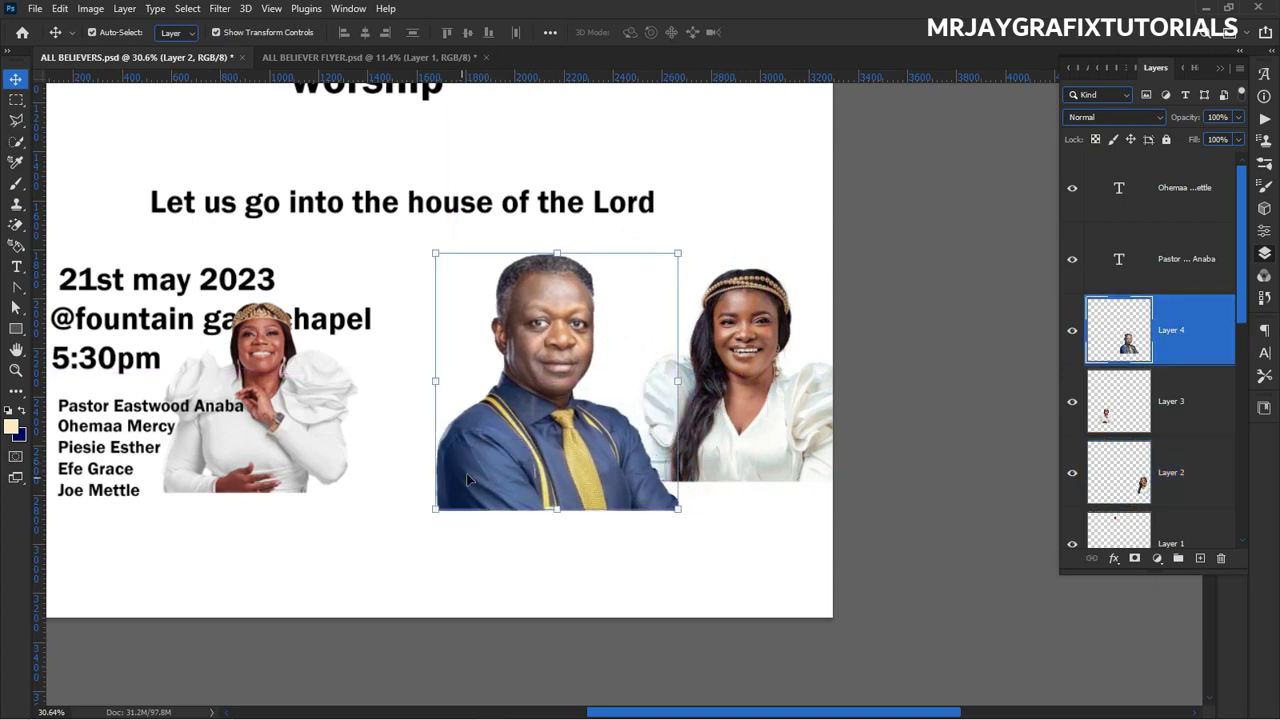
drag(742, 412, 703, 455)
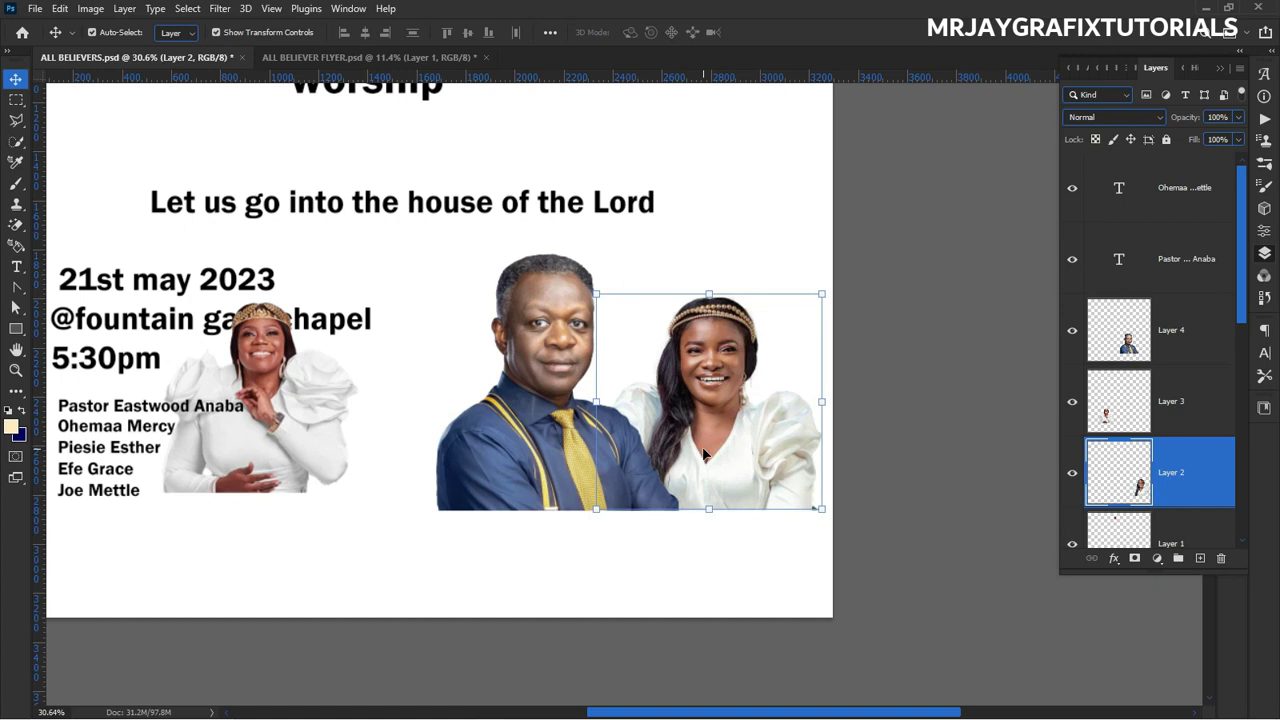
Place the other woman's cutout against the man's left side, lowering both her and the man.
click(298, 428)
drag(298, 428, 422, 428)
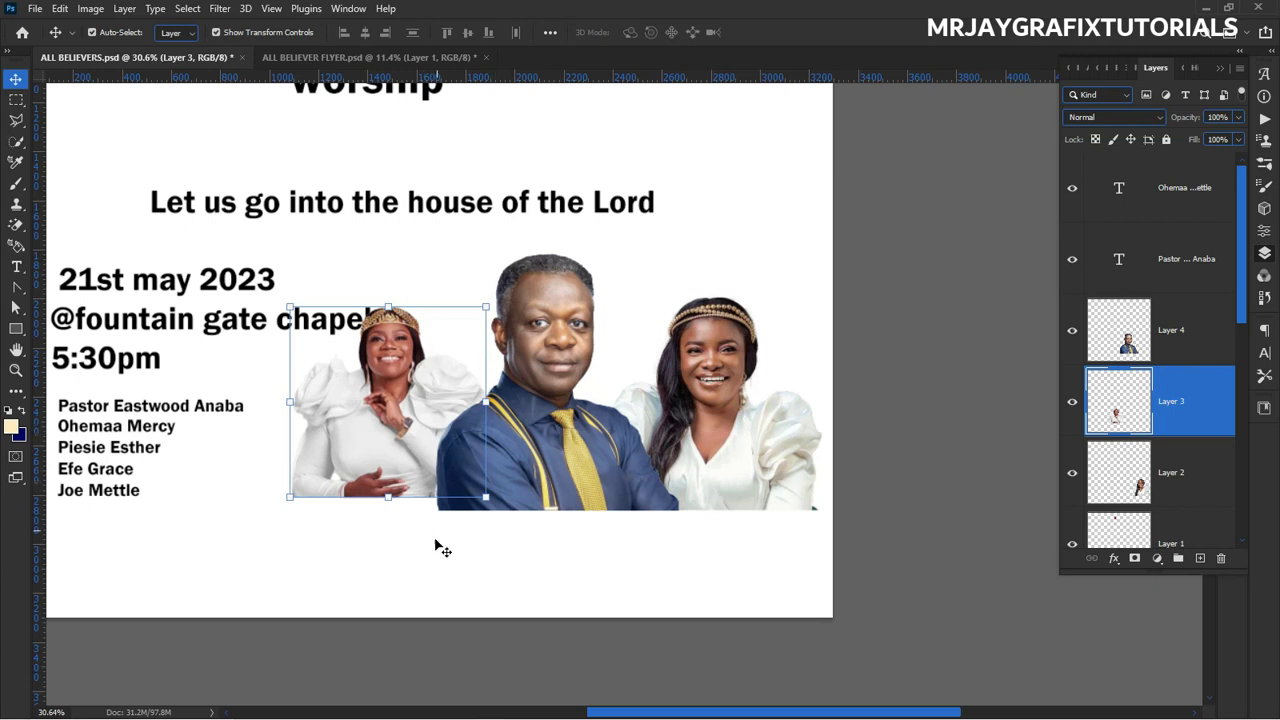
drag(423, 543, 354, 500)
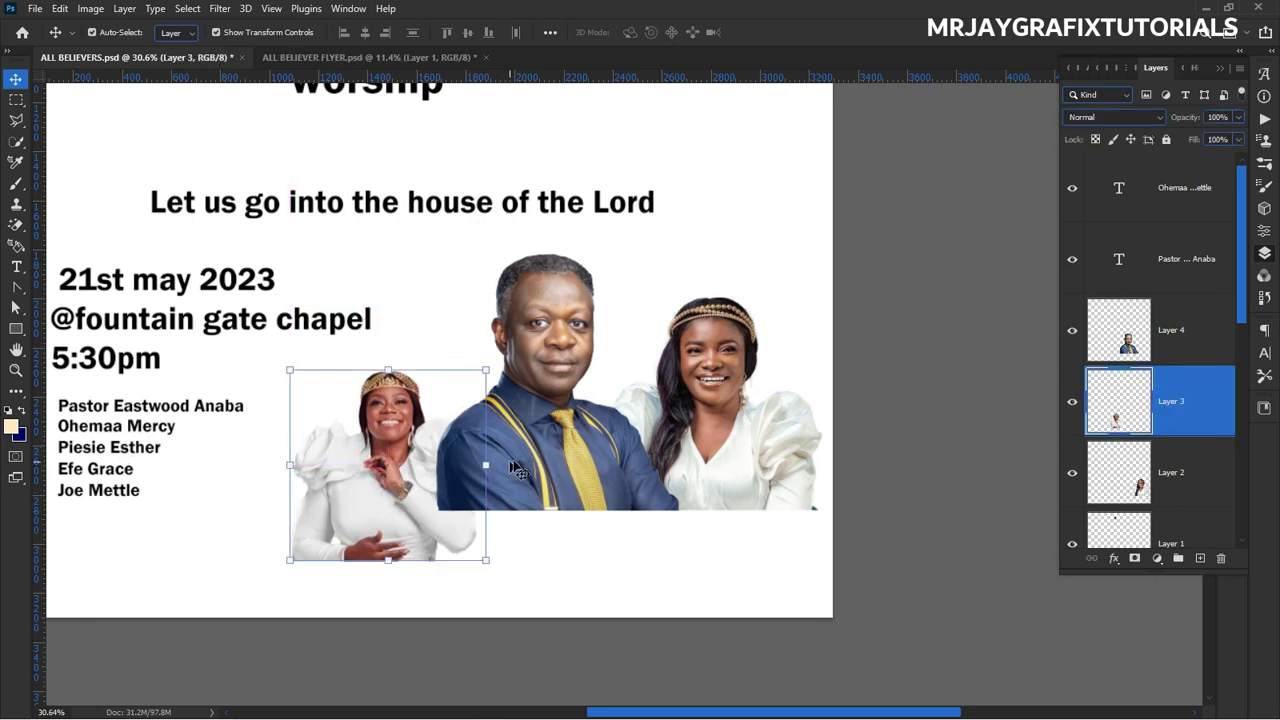
click(232, 538)
drag(522, 452, 514, 495)
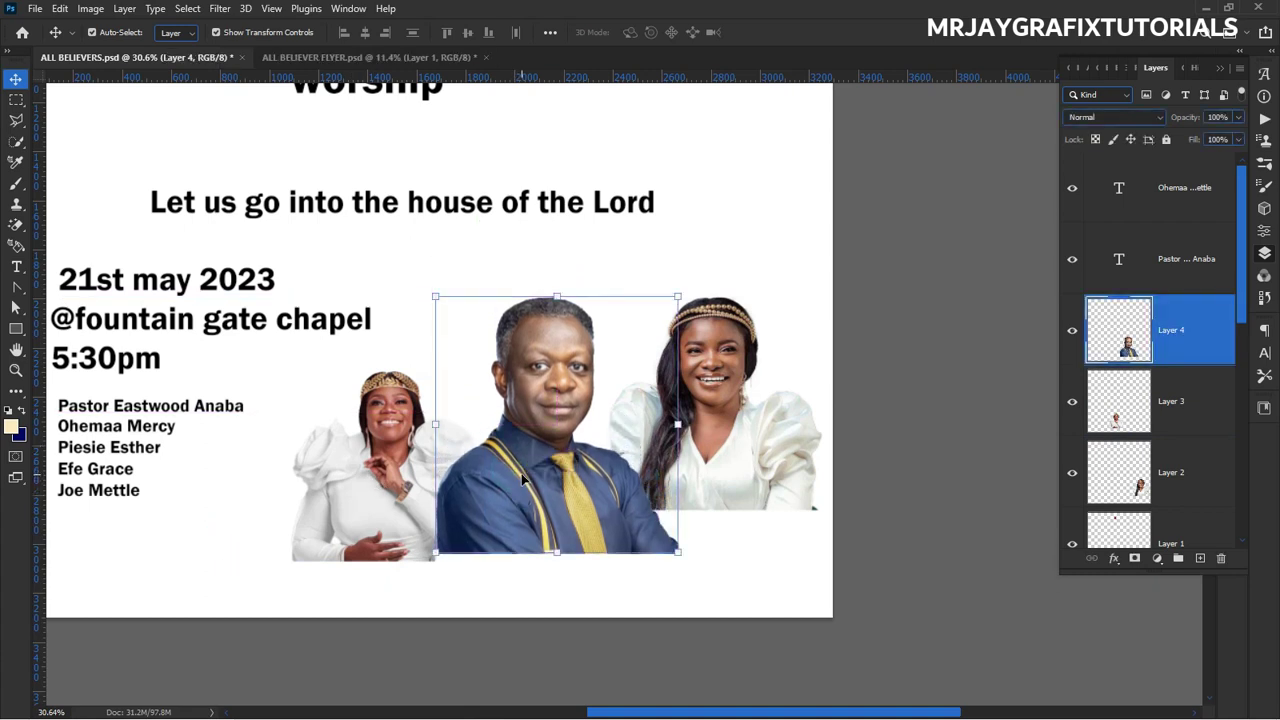
Add a layer mask to the man's cutout and fade its lower corners with a soft 500 px black brush.
click(1135, 558)
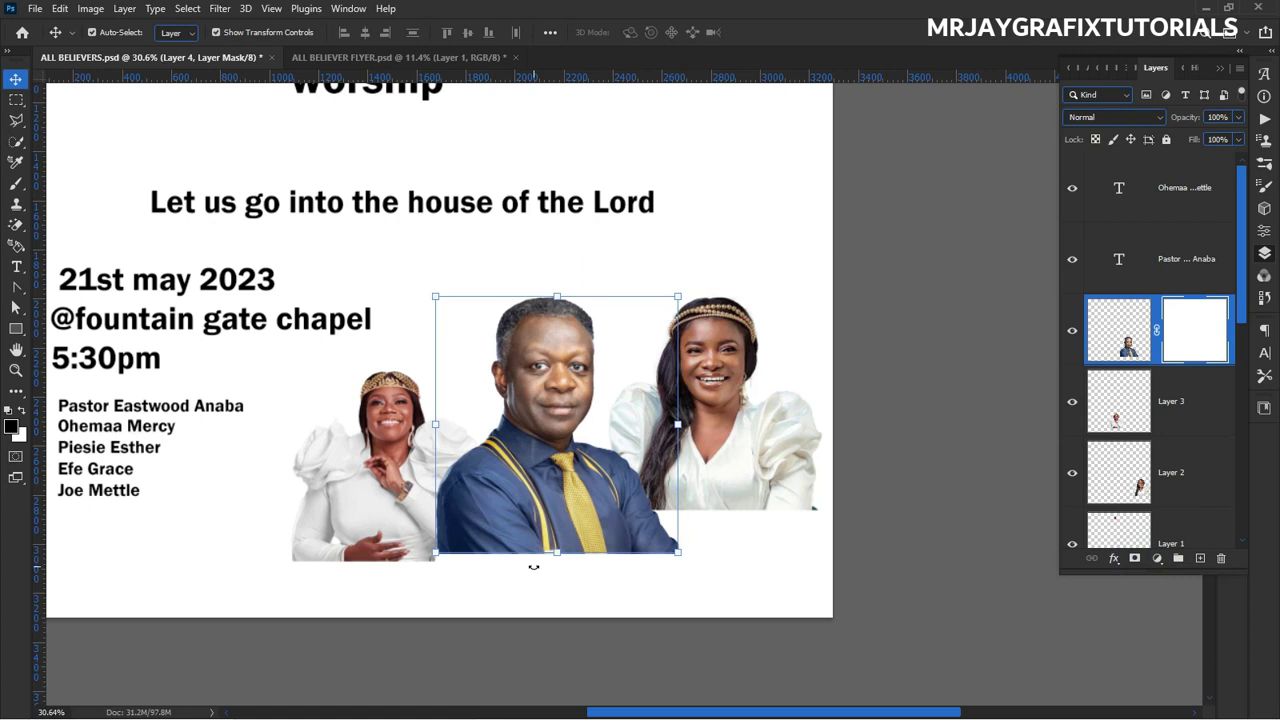
key(b)
key(bracketleft)
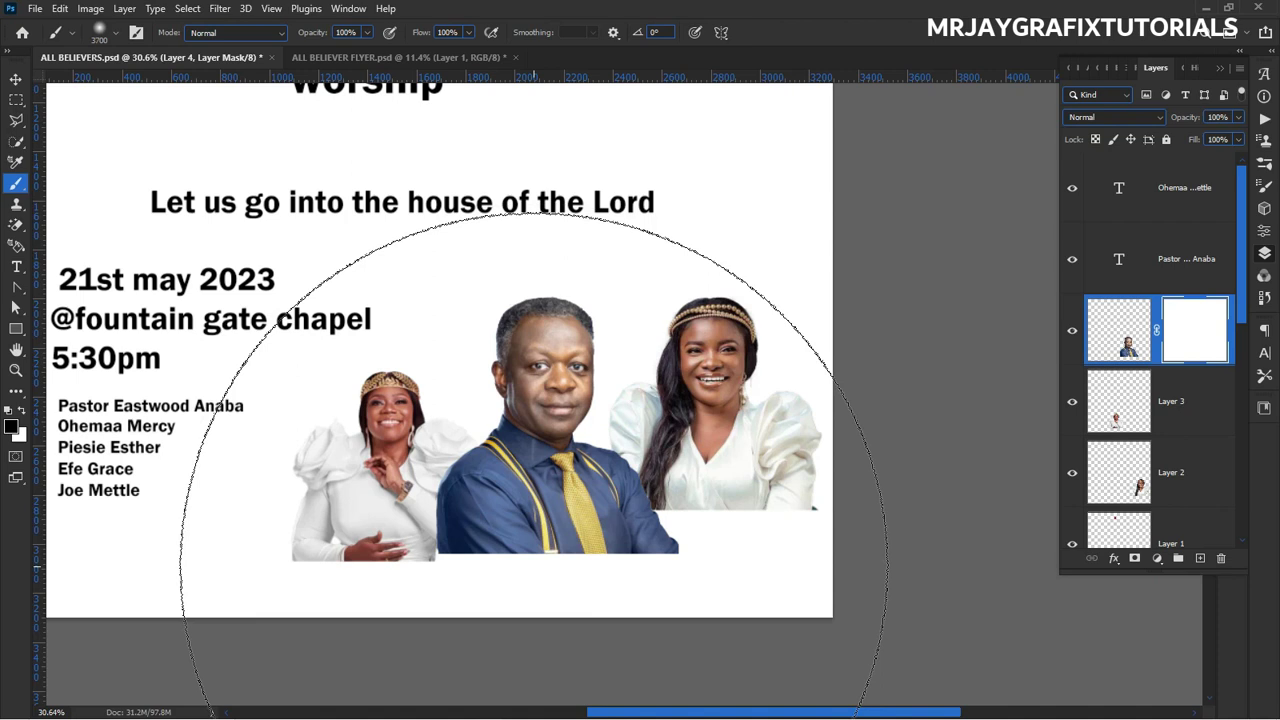
key(bracketleft)
key(bracketleft)
key(bracketleft)
key(bracketleft)
key(bracketleft)
key(bracketleft)
key(bracketleft)
key(bracketleft)
key(bracketleft)
key(bracketleft)
key(bracketleft)
key(bracketleft)
key(bracketleft)
key(bracketleft)
key(bracketleft)
key(bracketleft)
key(bracketleft)
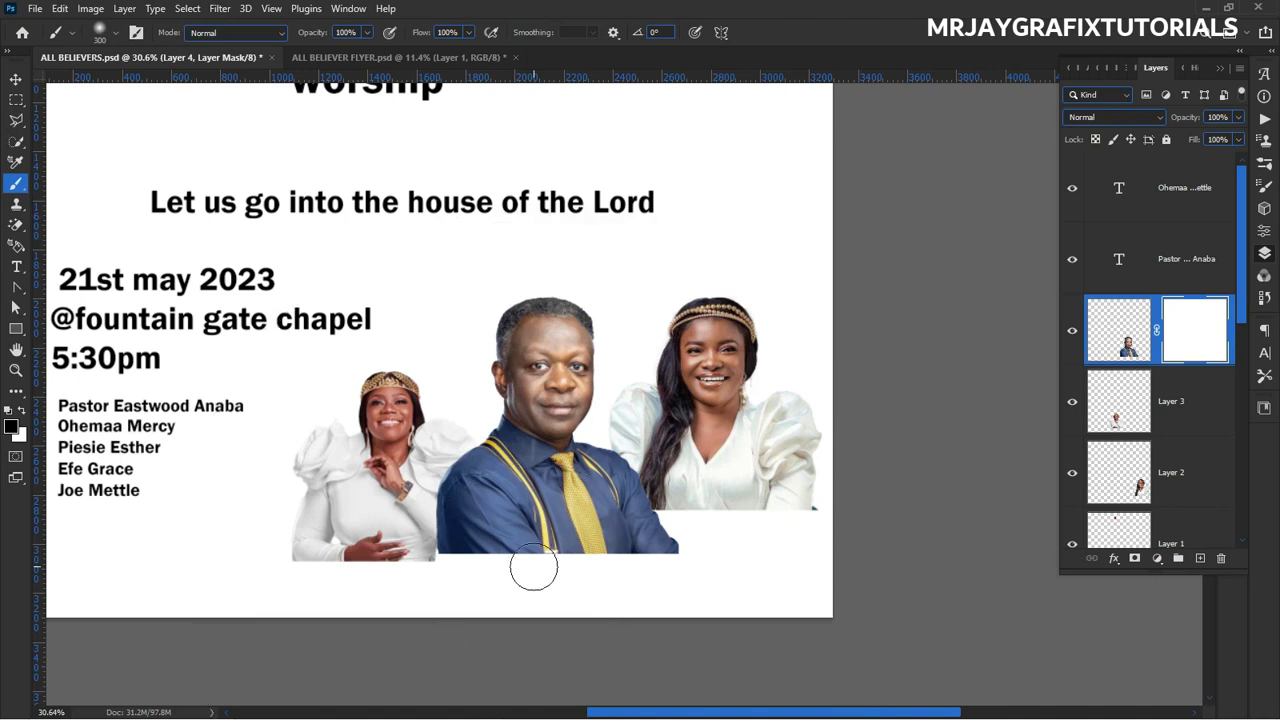
key(bracketright)
key(bracketright)
key(bracketright)
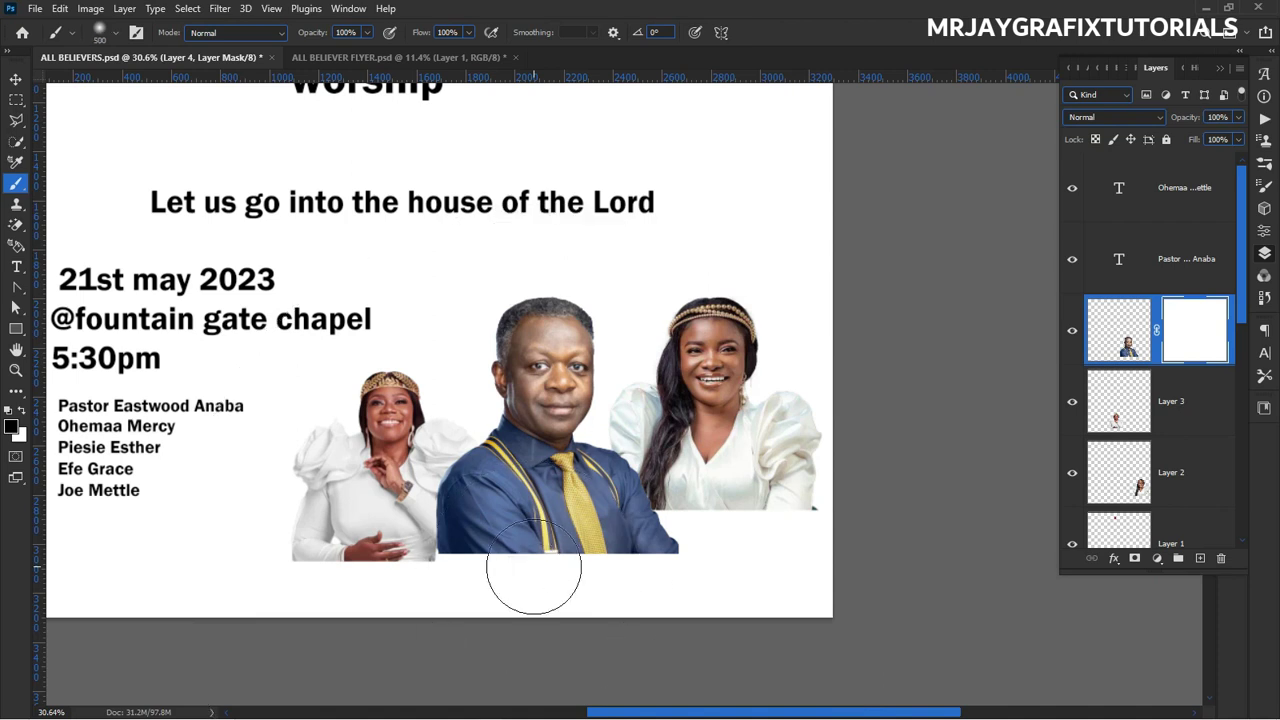
mouse_move(329, 557)
mouse_down()
mouse_move(400, 529)
mouse_move(434, 594)
mouse_up()
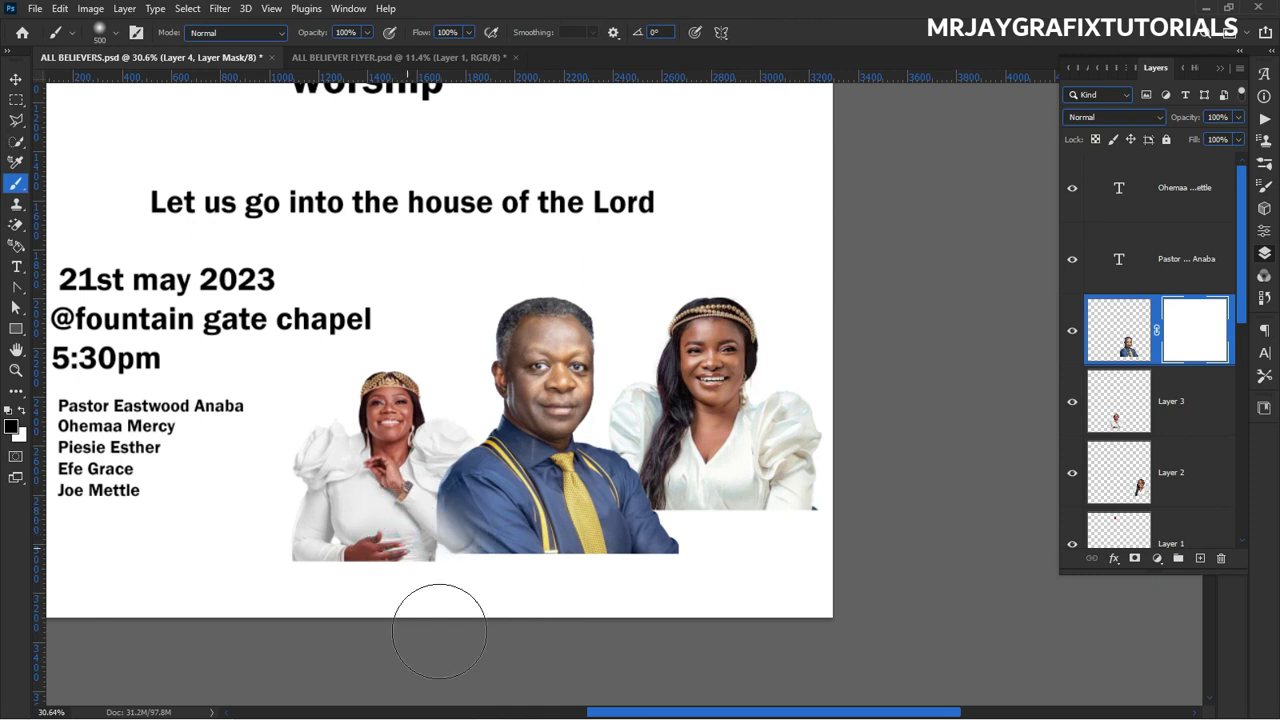
mouse_move(729, 551)
mouse_down()
mouse_move(661, 586)
mouse_move(704, 494)
mouse_move(685, 469)
mouse_move(679, 516)
mouse_move(606, 584)
mouse_move(464, 542)
mouse_move(529, 574)
mouse_move(445, 591)
mouse_move(573, 602)
mouse_move(630, 594)
mouse_move(451, 602)
mouse_move(760, 557)
mouse_up()
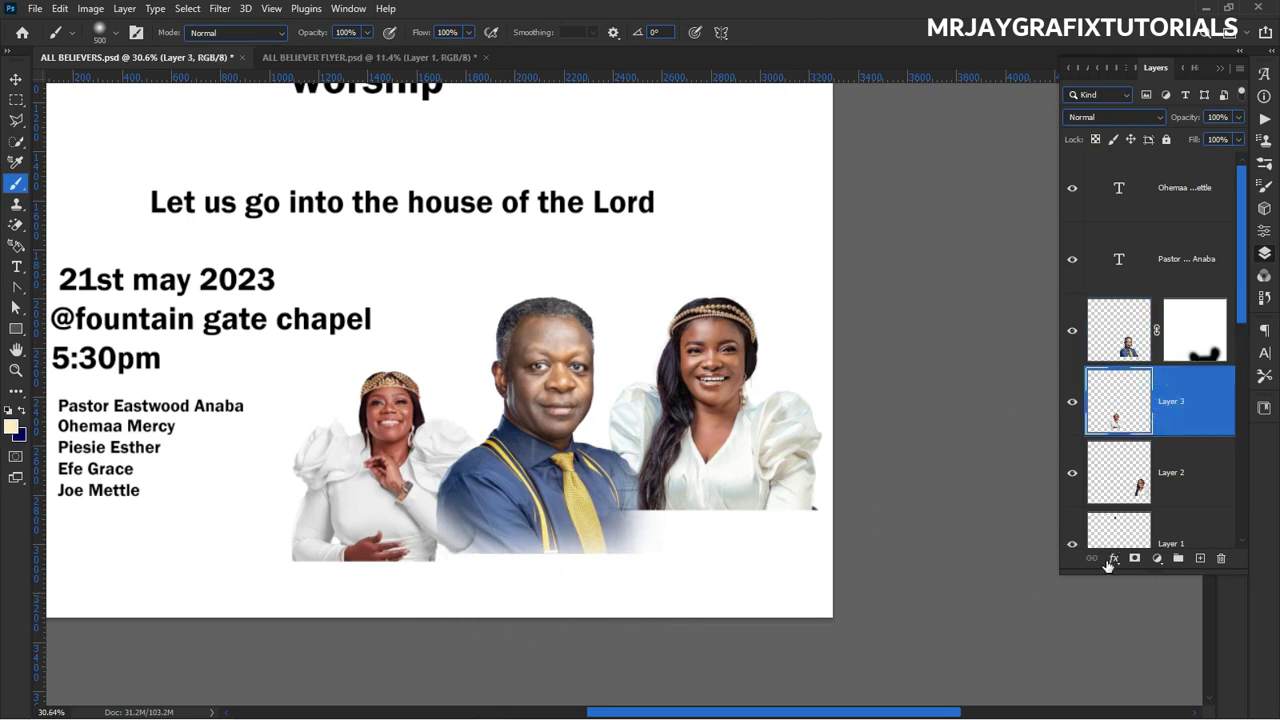
Add a layer mask to the left woman's cutout and brush out its hard lower edge.
click(1134, 561)
mouse_move(737, 606)
mouse_down()
mouse_move(801, 544)
mouse_move(771, 551)
mouse_up()
mouse_move(590, 555)
mouse_down()
mouse_move(251, 577)
mouse_move(288, 602)
mouse_move(250, 563)
mouse_move(308, 624)
mouse_move(495, 590)
mouse_move(437, 591)
mouse_move(495, 578)
mouse_move(361, 610)
mouse_move(266, 609)
mouse_move(246, 557)
mouse_up()
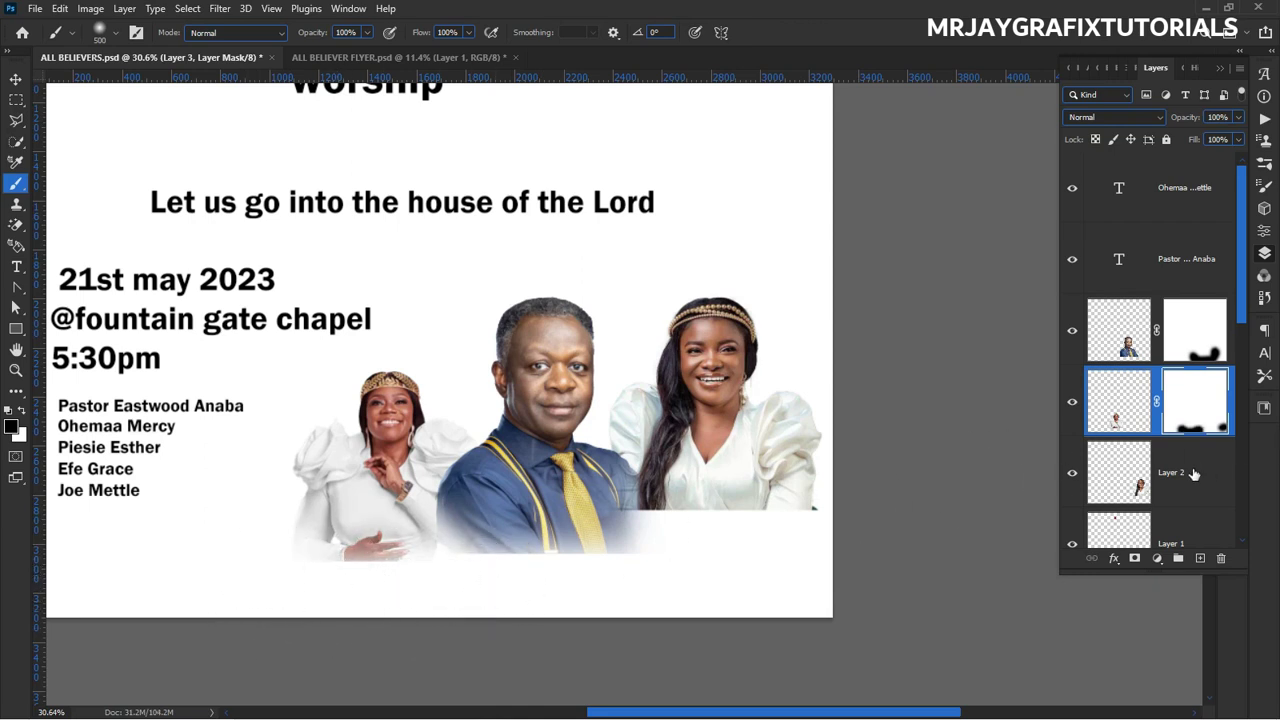
Mask the right woman's cutout and fade its lower edge with the soft black brush.
click(1193, 474)
click(1135, 559)
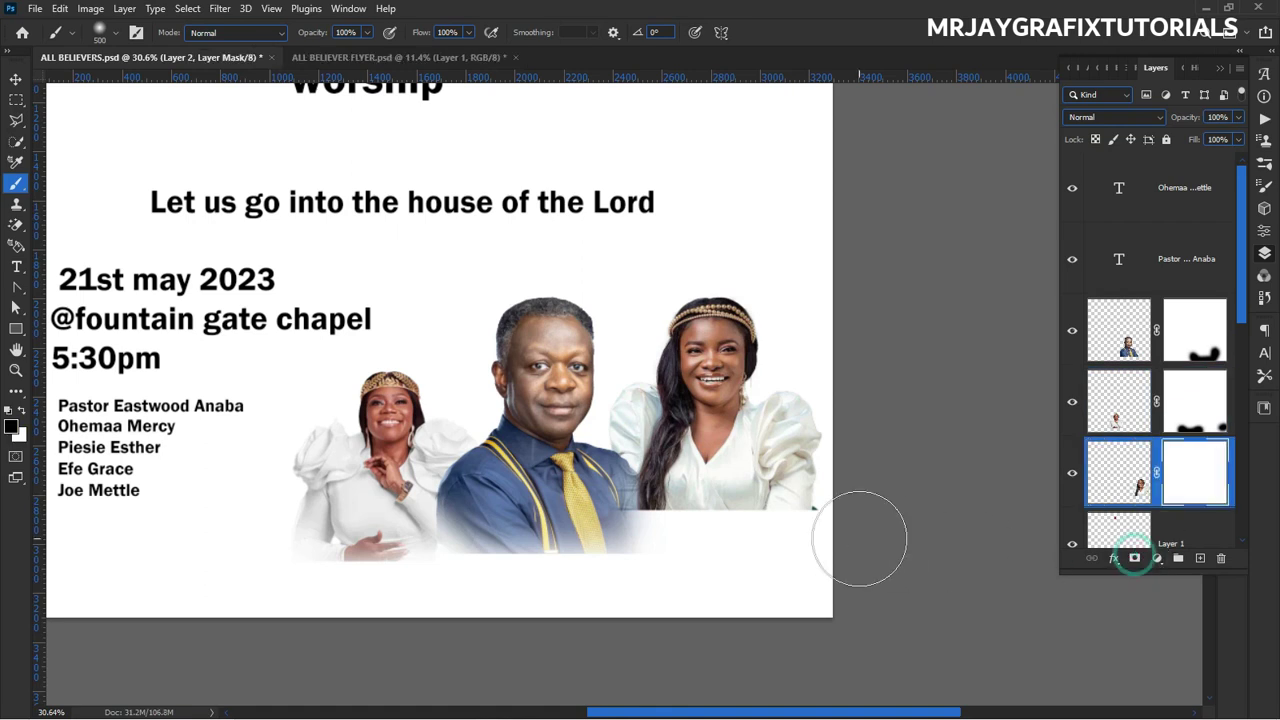
mouse_move(586, 521)
mouse_down()
mouse_move(717, 585)
mouse_move(592, 522)
mouse_move(610, 537)
mouse_move(811, 575)
mouse_up()
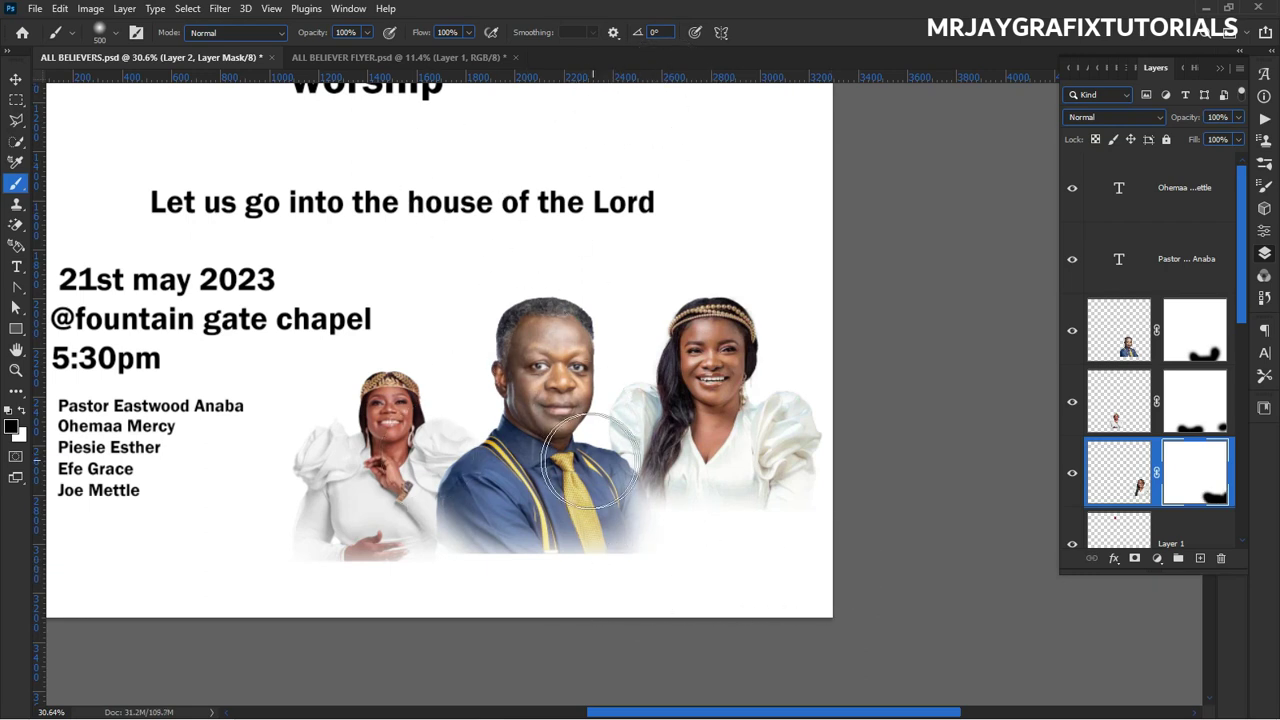
Move both women's cutouts up and inward so they stand close behind the man's shoulders.
click(16, 80)
drag(701, 453, 664, 395)
drag(443, 432, 470, 390)
drag(633, 366, 650, 365)
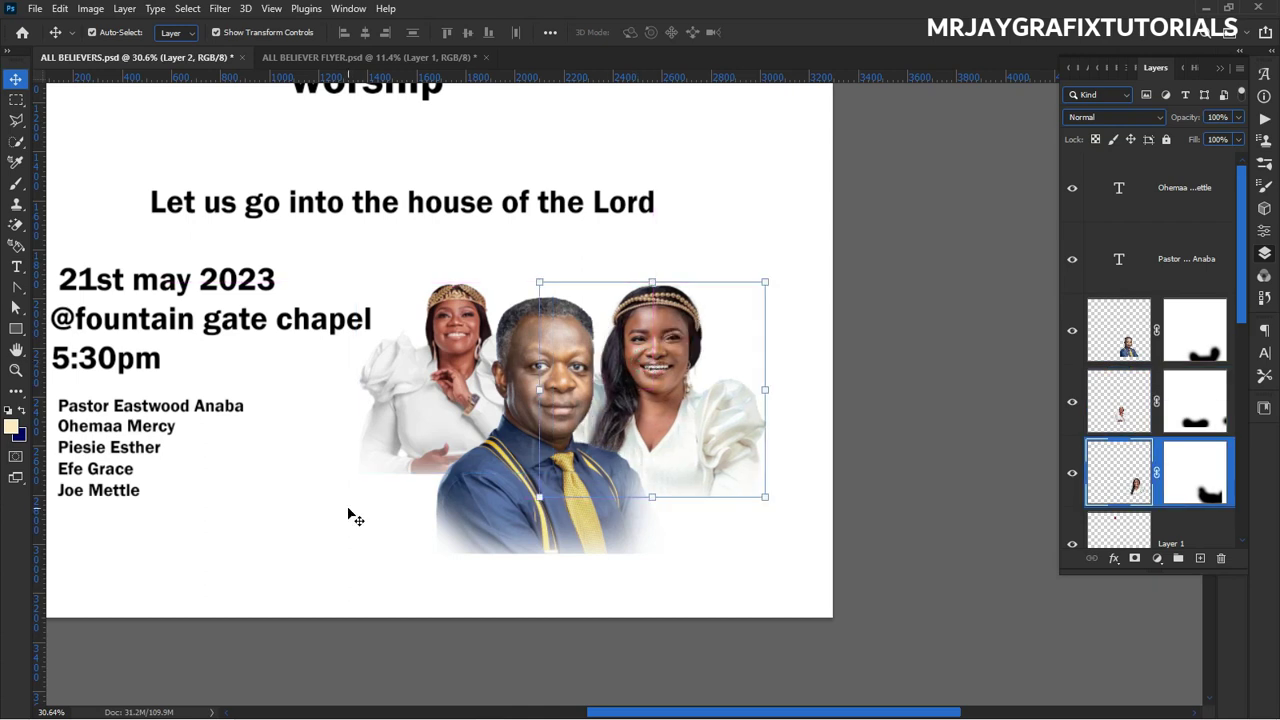
click(350, 514)
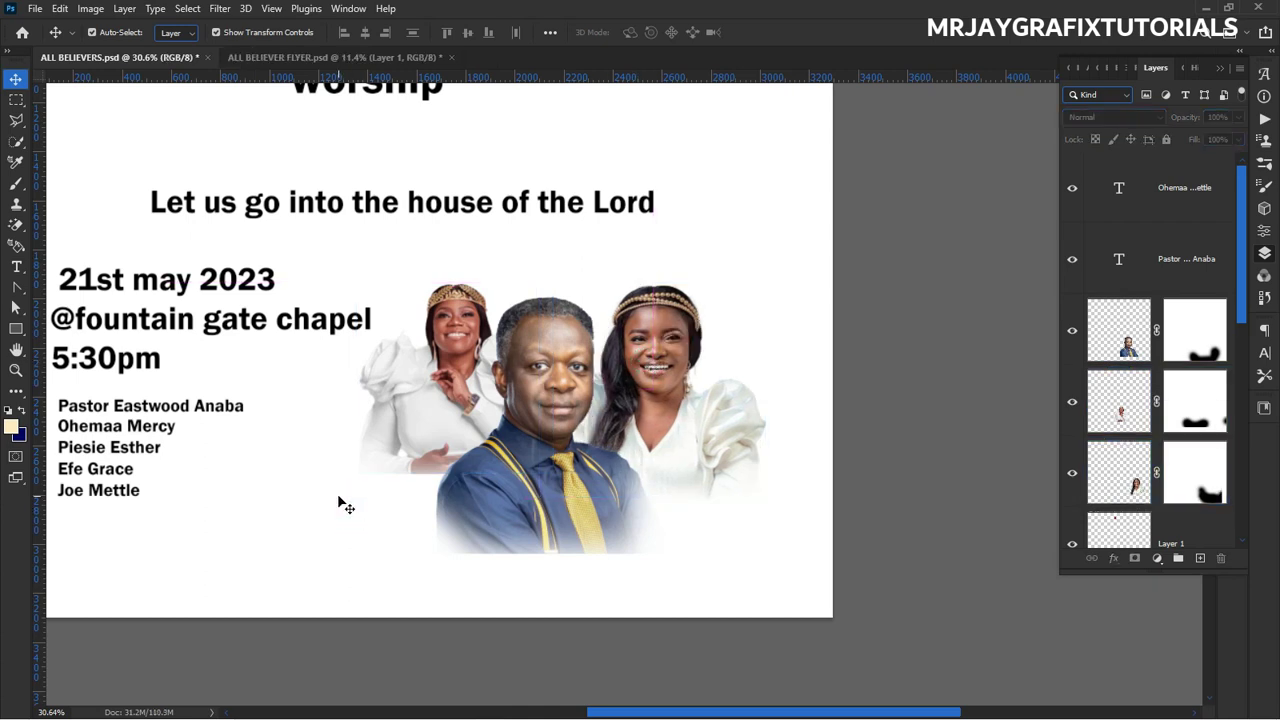
Copy the three masked cutouts into the ALL BELIEVER FLYER document and bring their layers to the top of the stack.
drag(713, 549, 575, 522)
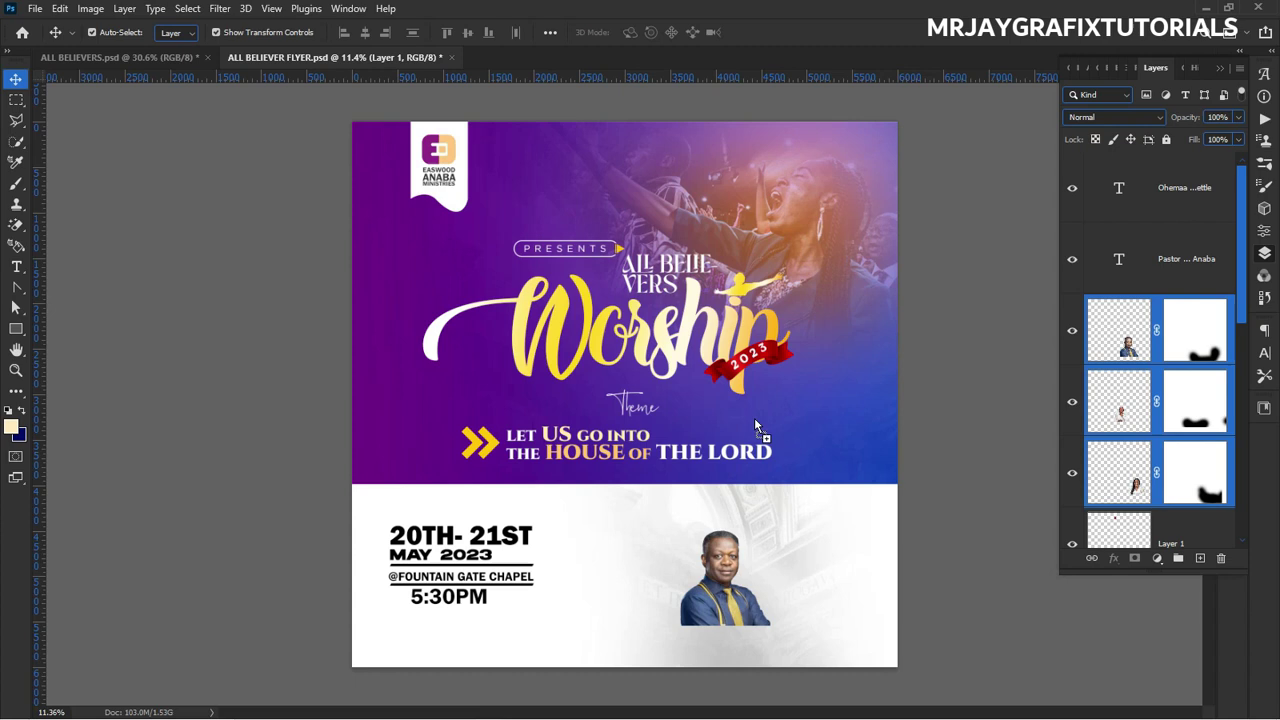
drag(754, 419, 754, 419)
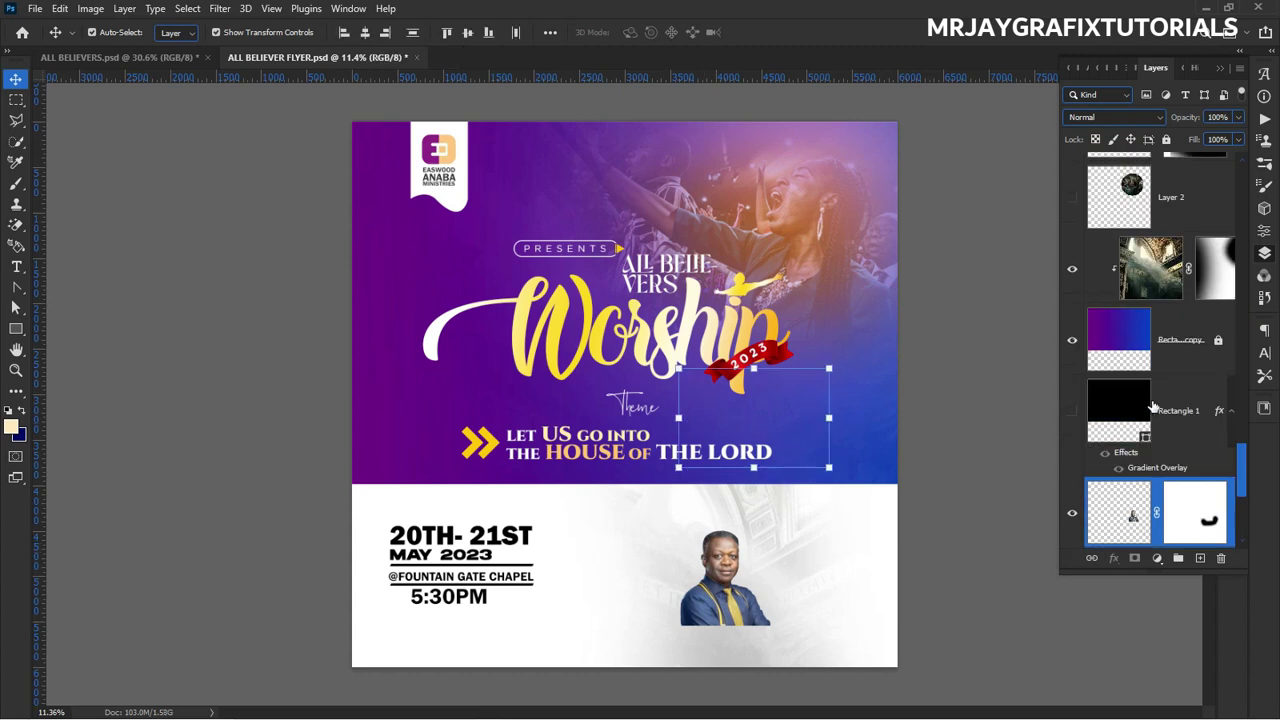
scroll(1152, 405, down, 5)
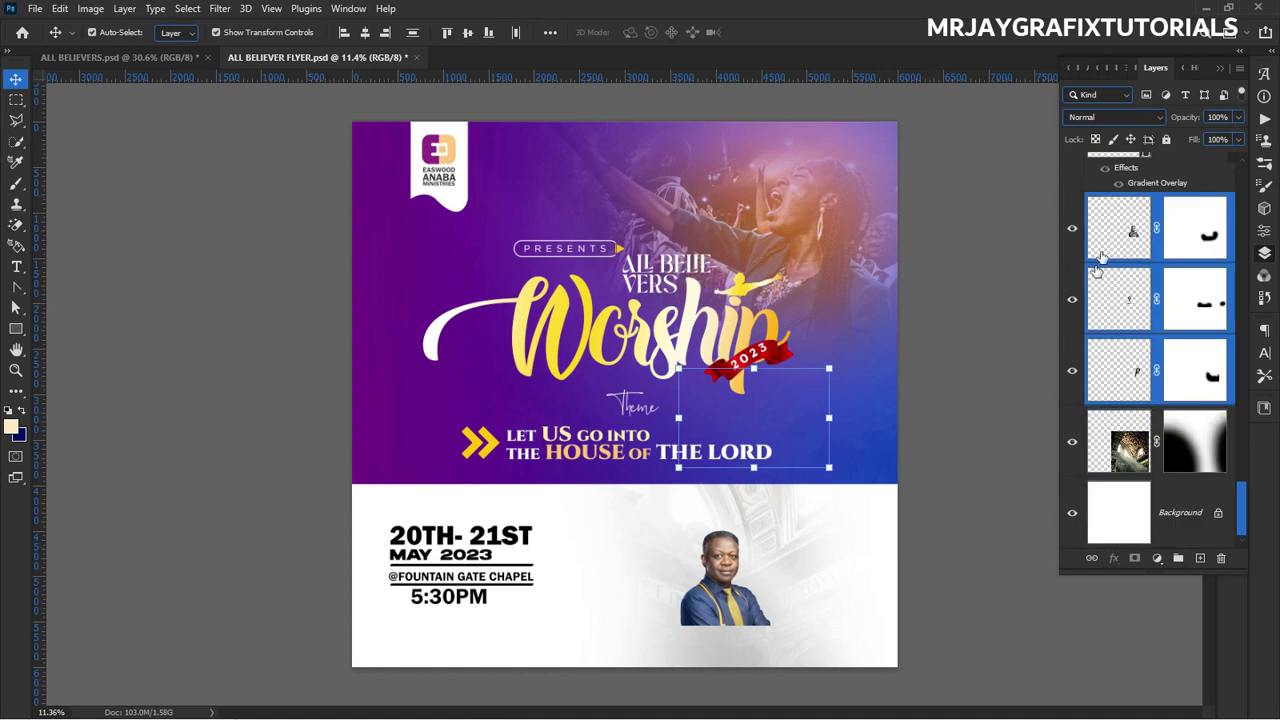
drag(1107, 212, 1097, 112)
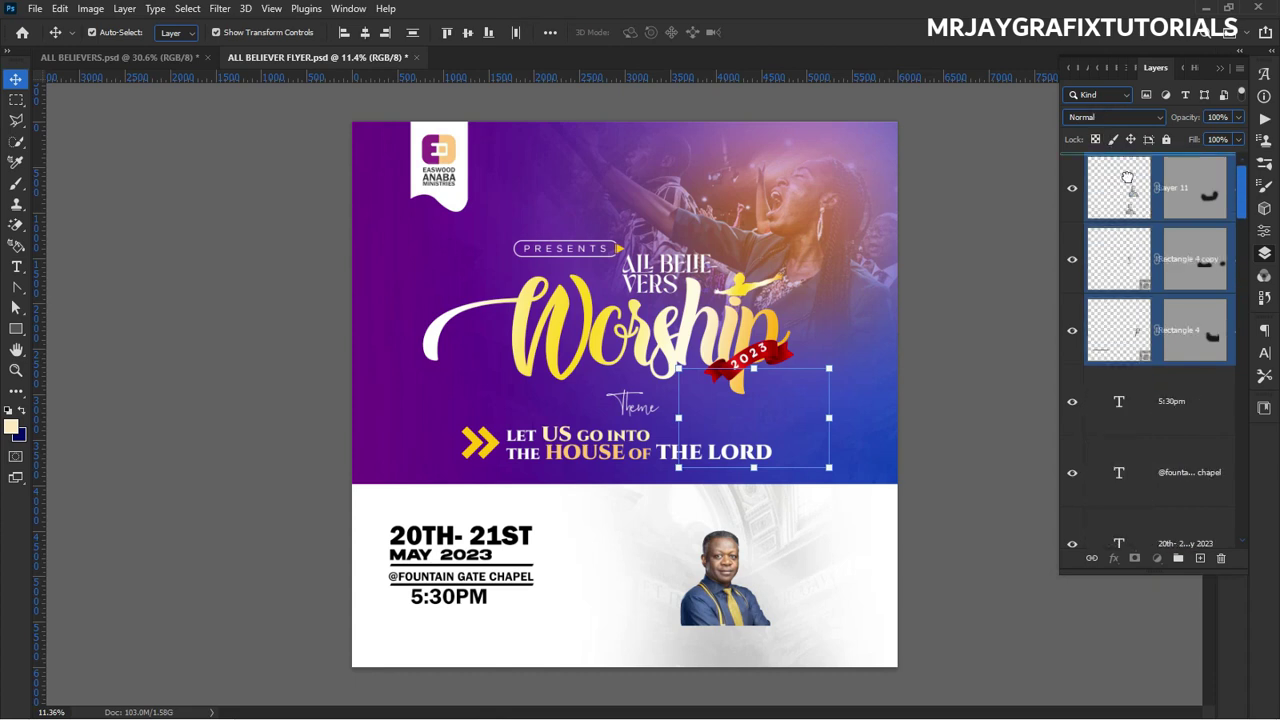
Move the three cutouts down onto the white area and delete the earlier single cutout of the man.
drag(736, 436, 744, 558)
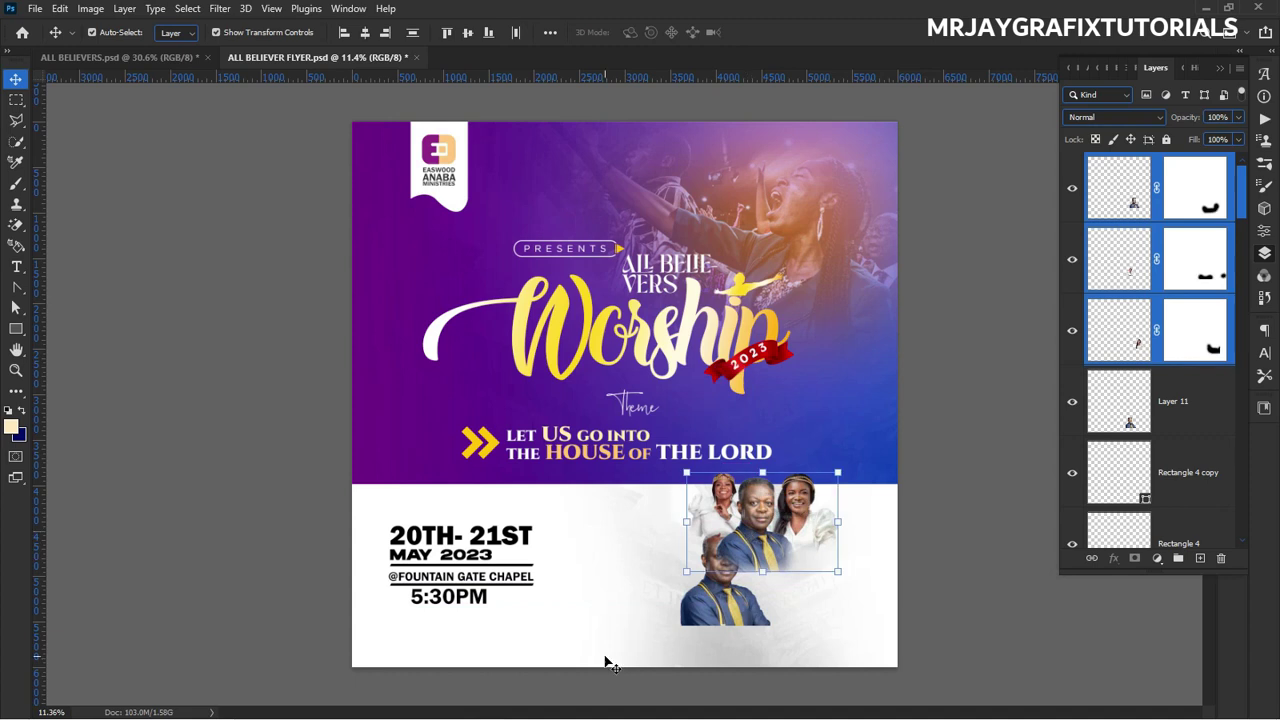
click(606, 660)
click(730, 622)
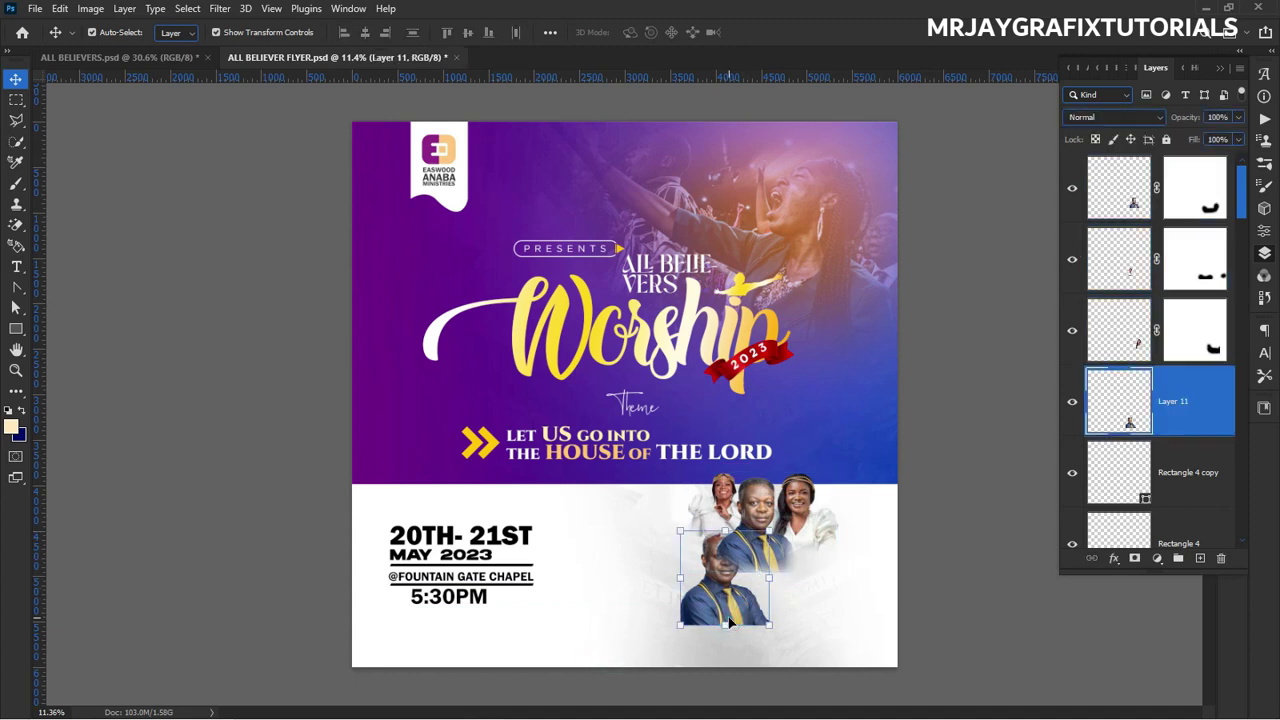
key(Delete)
click(686, 536)
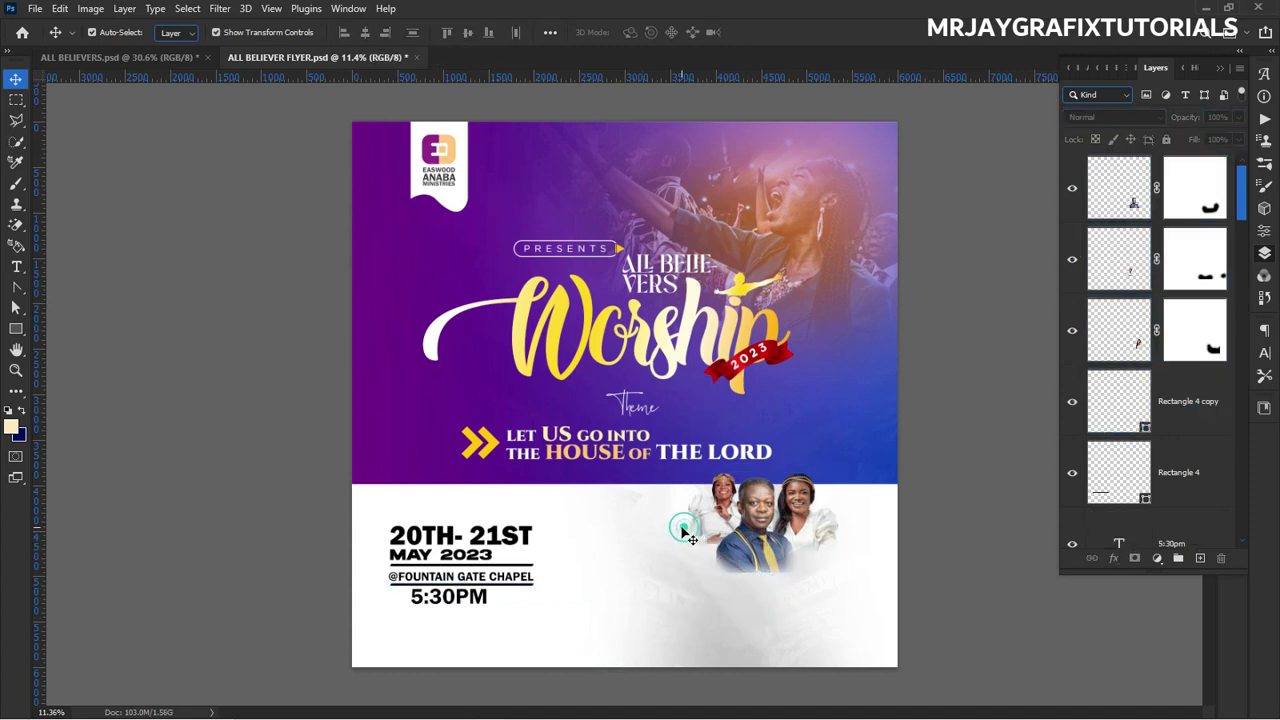
Enlarge the three cutouts together and set them along the flyer's lower edge, filling the white area beside the event details.
drag(666, 505, 834, 555)
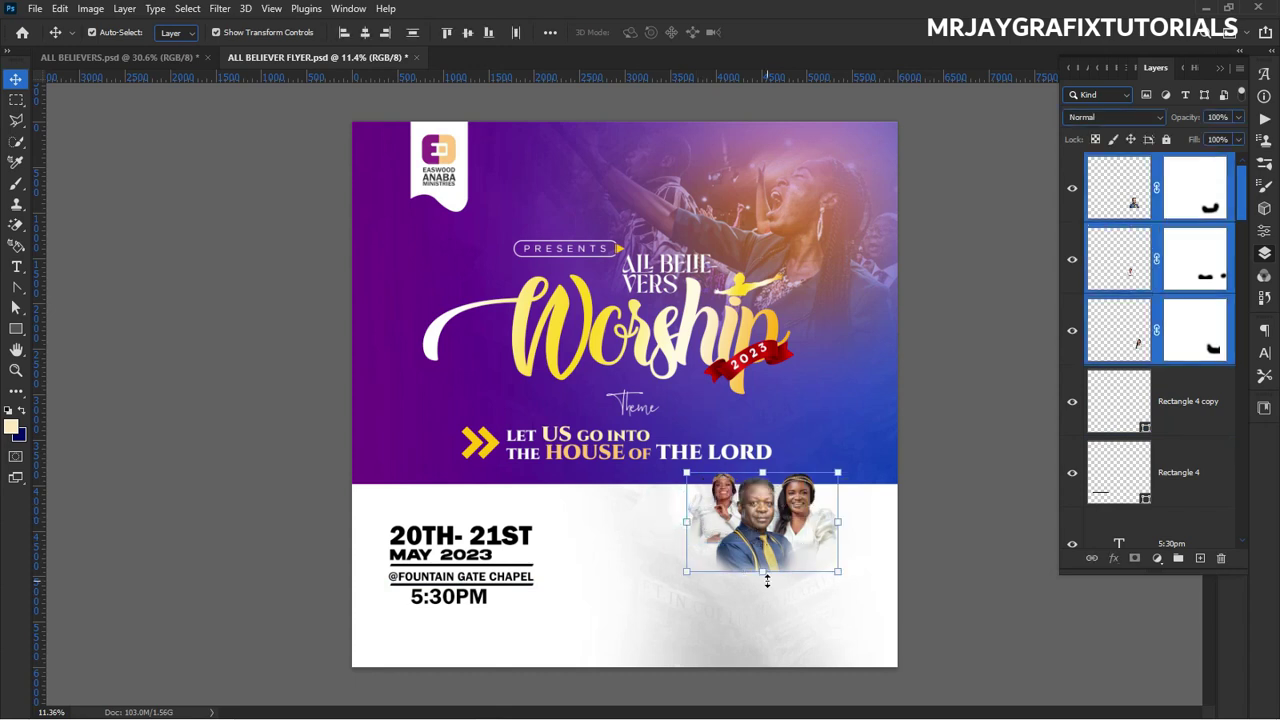
key(ctrl+t)
drag(762, 572, 745, 695)
drag(736, 626, 672, 647)
click(160, 357)
click(181, 407)
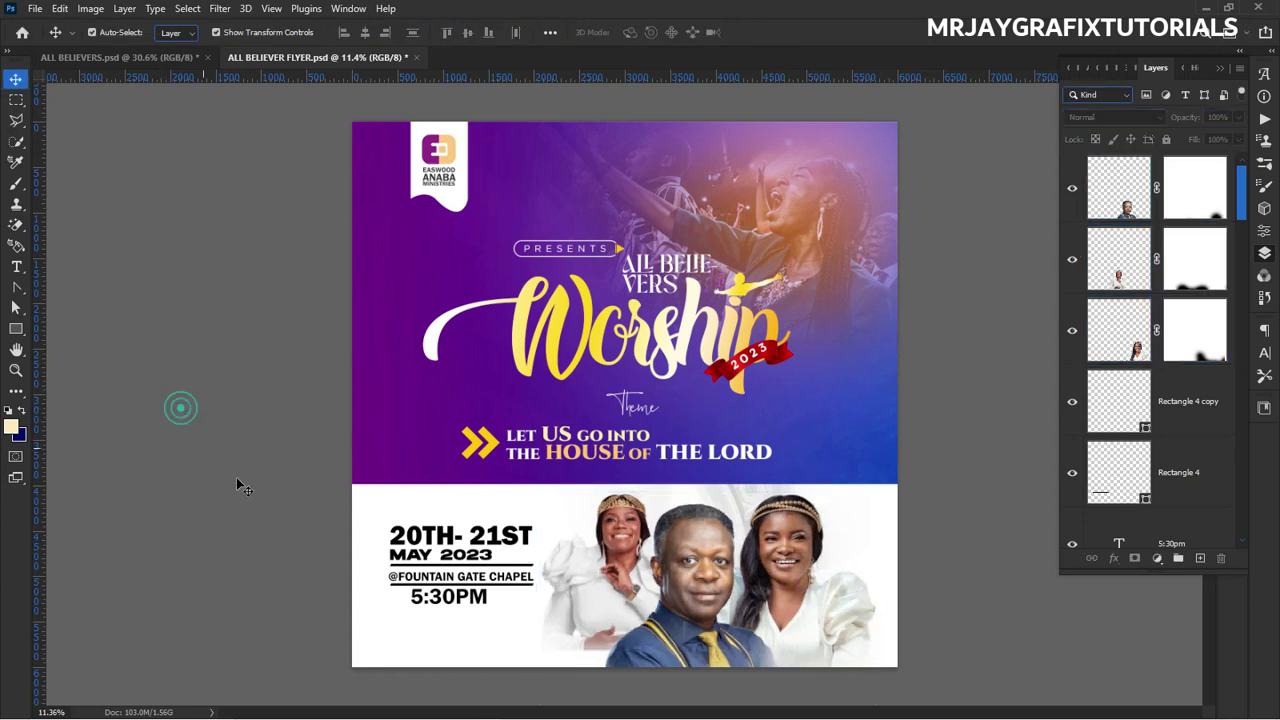
Raise both women's cutouts behind the man's shoulders and scale the right-hand woman down to 84.51%.
click(590, 640)
drag(587, 634, 584, 610)
drag(783, 575, 771, 556)
drag(861, 554, 835, 554)
drag(758, 572, 787, 563)
click(117, 547)
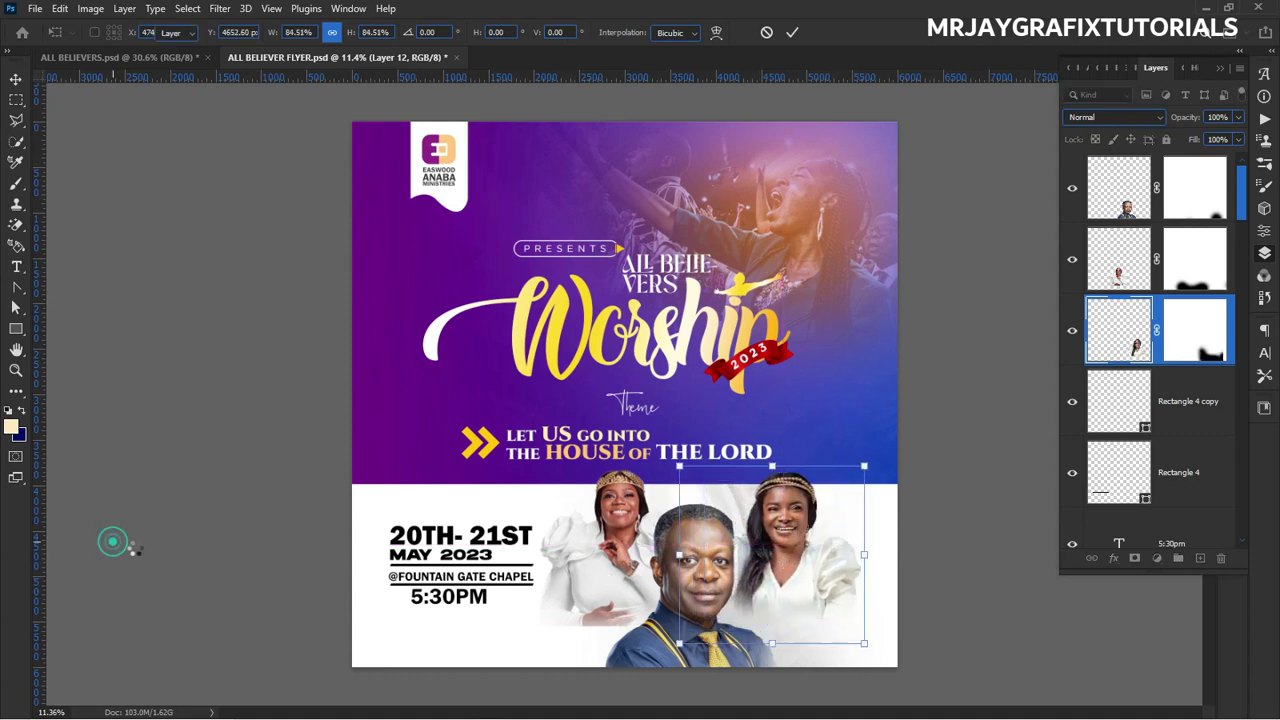
click(161, 556)
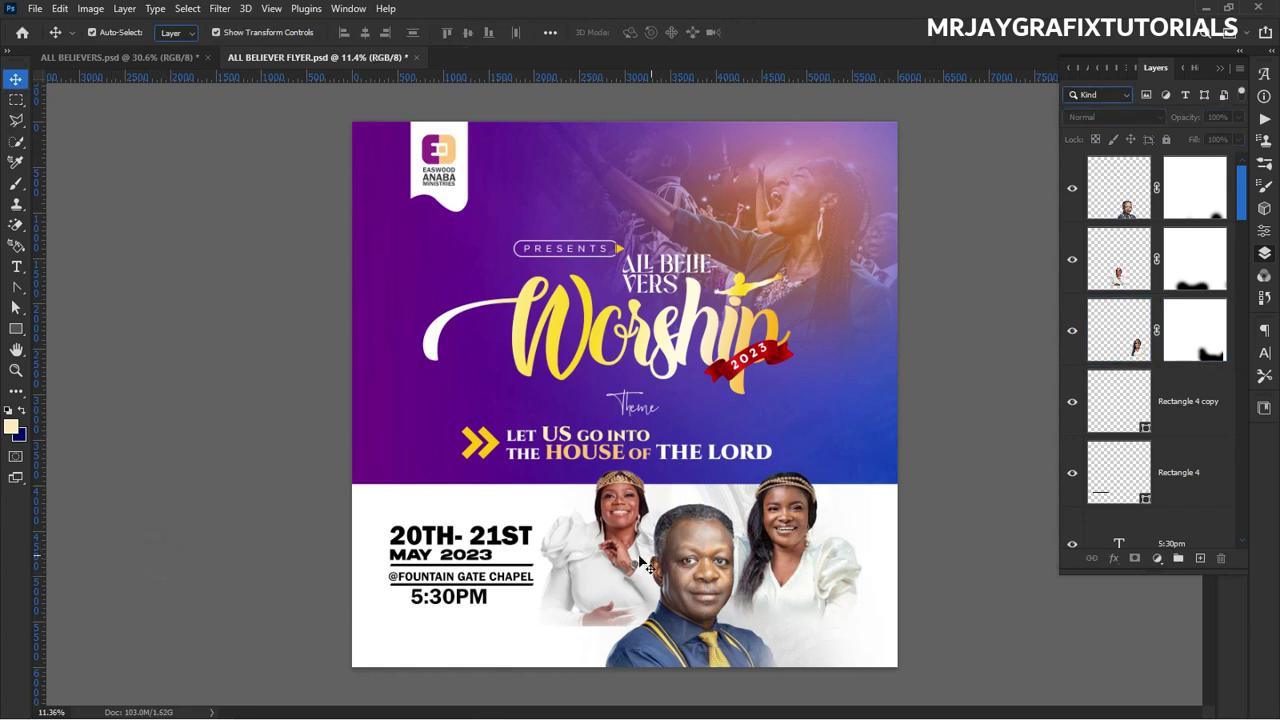
drag(543, 557, 583, 547)
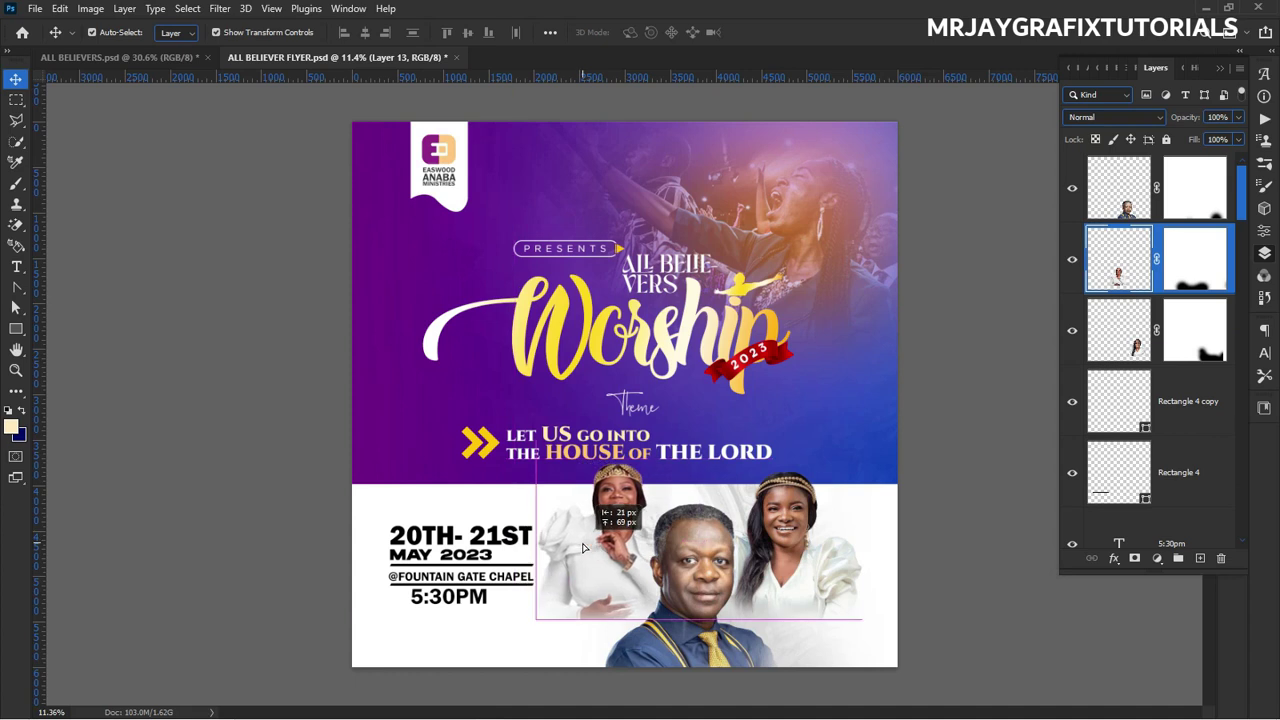
Flip the right-hand woman's cutout horizontally and set it close behind the man's shoulder.
click(758, 540)
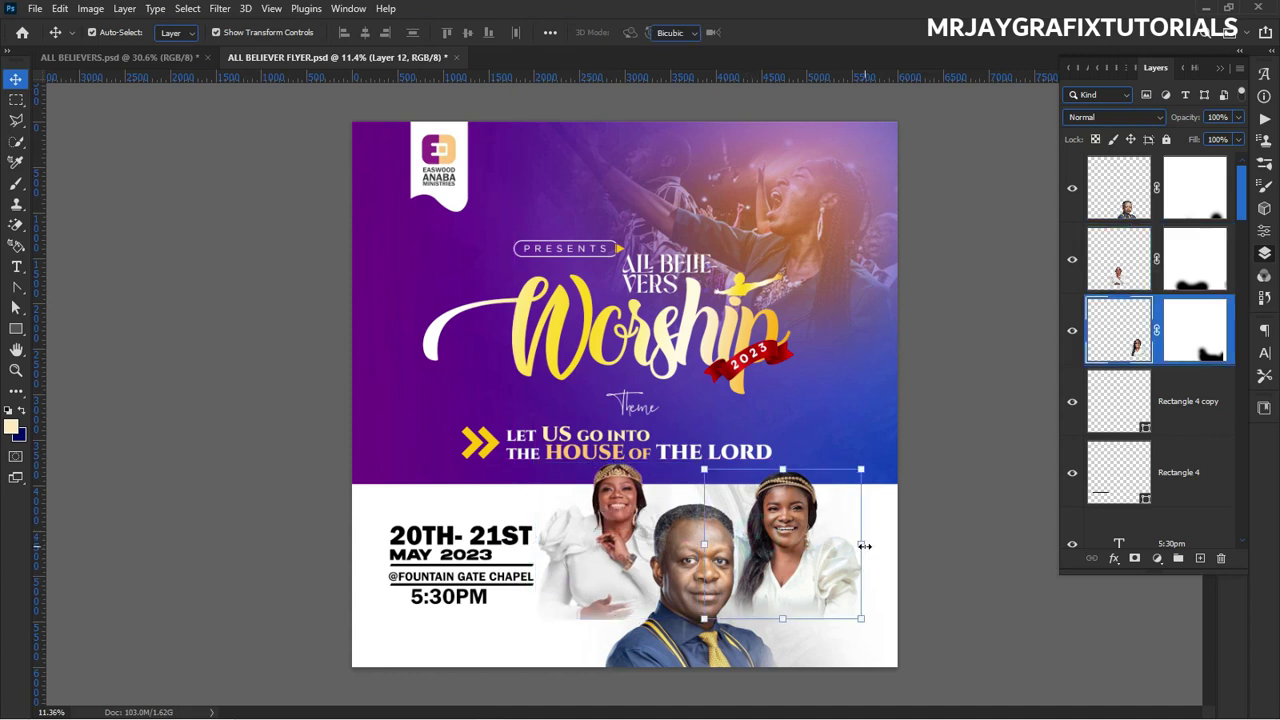
click(864, 546)
right_click(778, 528)
click(830, 498)
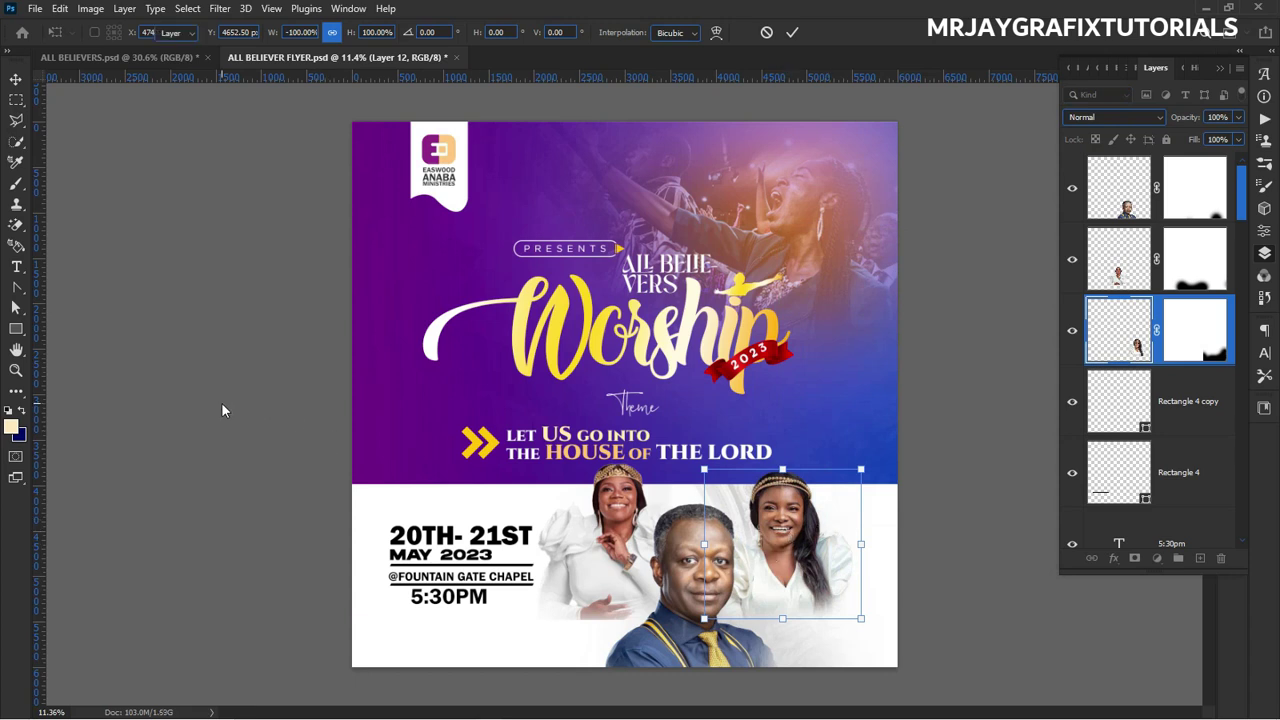
key(Return)
drag(745, 544, 797, 537)
Move the man's cutout up between the two women and disable its layer mask.
drag(683, 567, 690, 537)
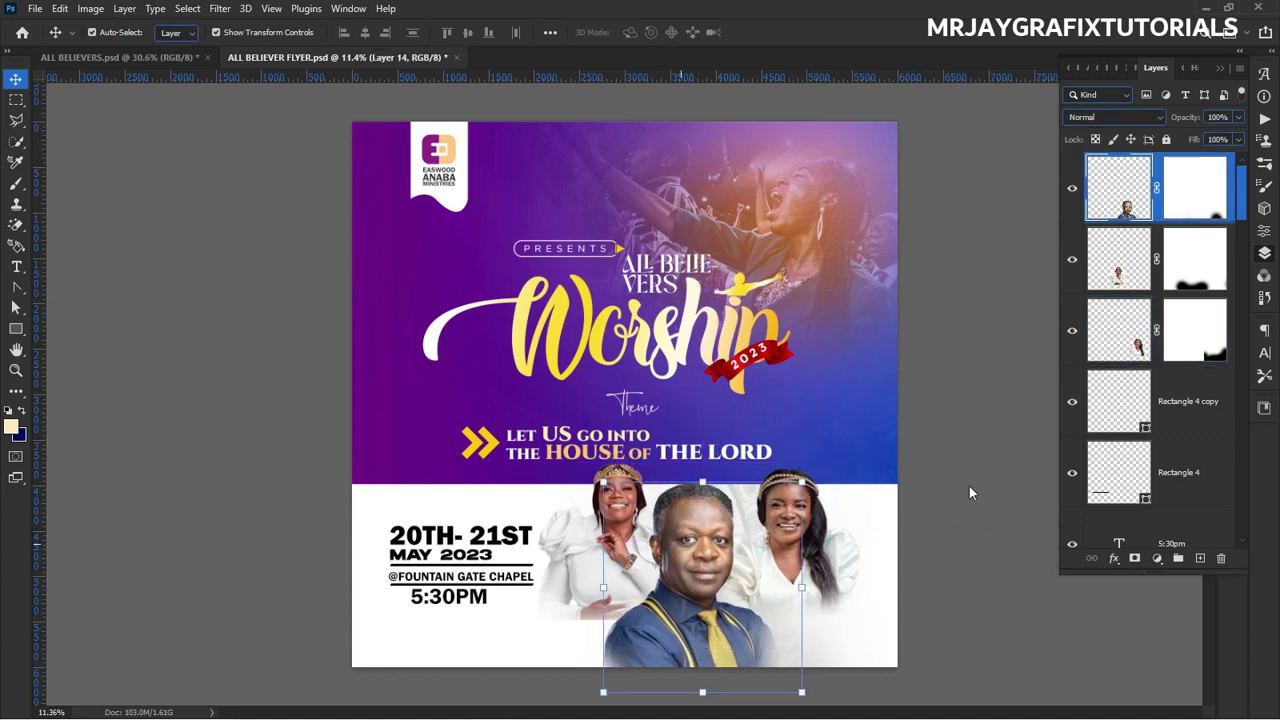
click(1215, 338)
click(1190, 190)
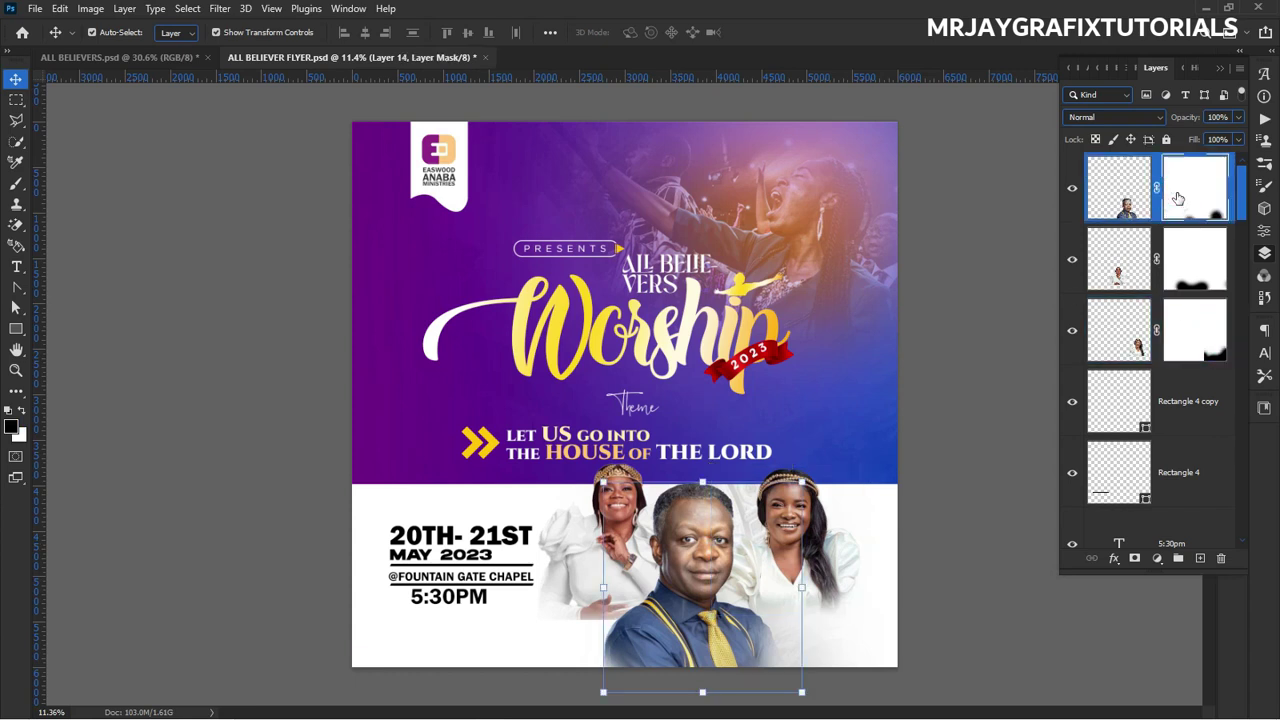
right_click(1180, 198)
click(1175, 203)
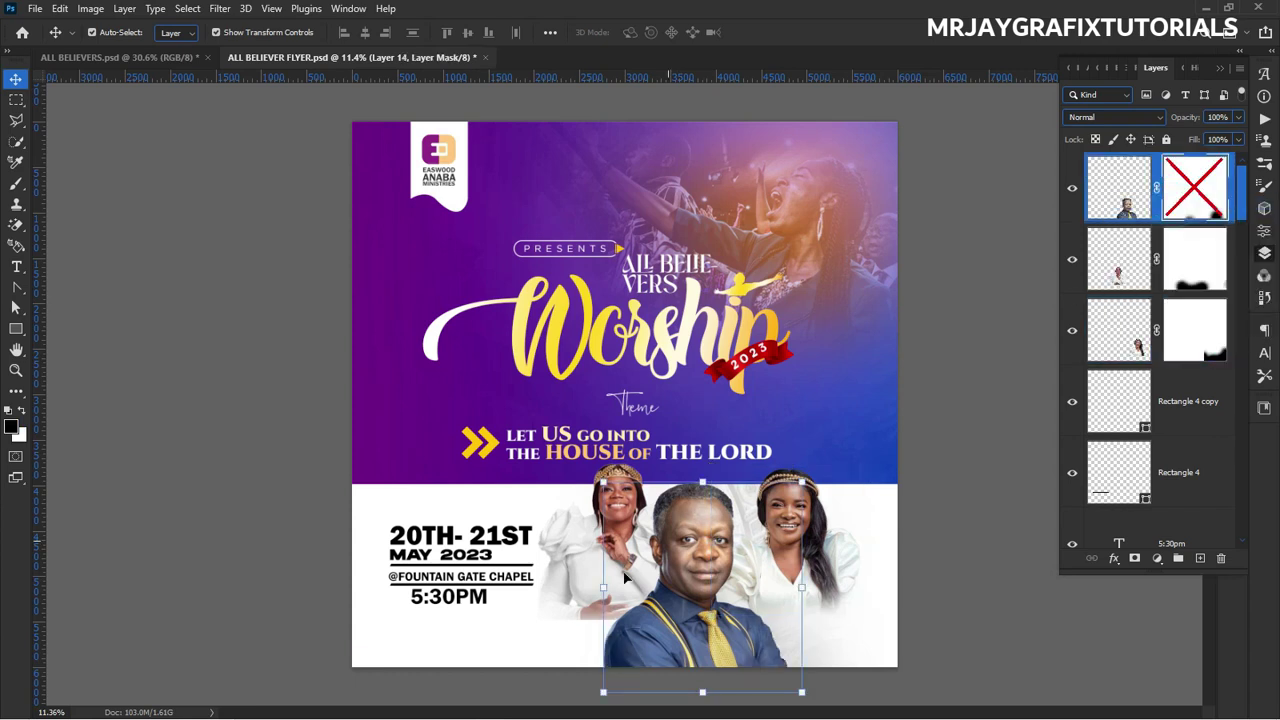
click(497, 676)
Nudge the left-hand woman's cutout down and fade its lower edge by painting black on its layer mask.
drag(620, 565, 627, 575)
click(457, 623)
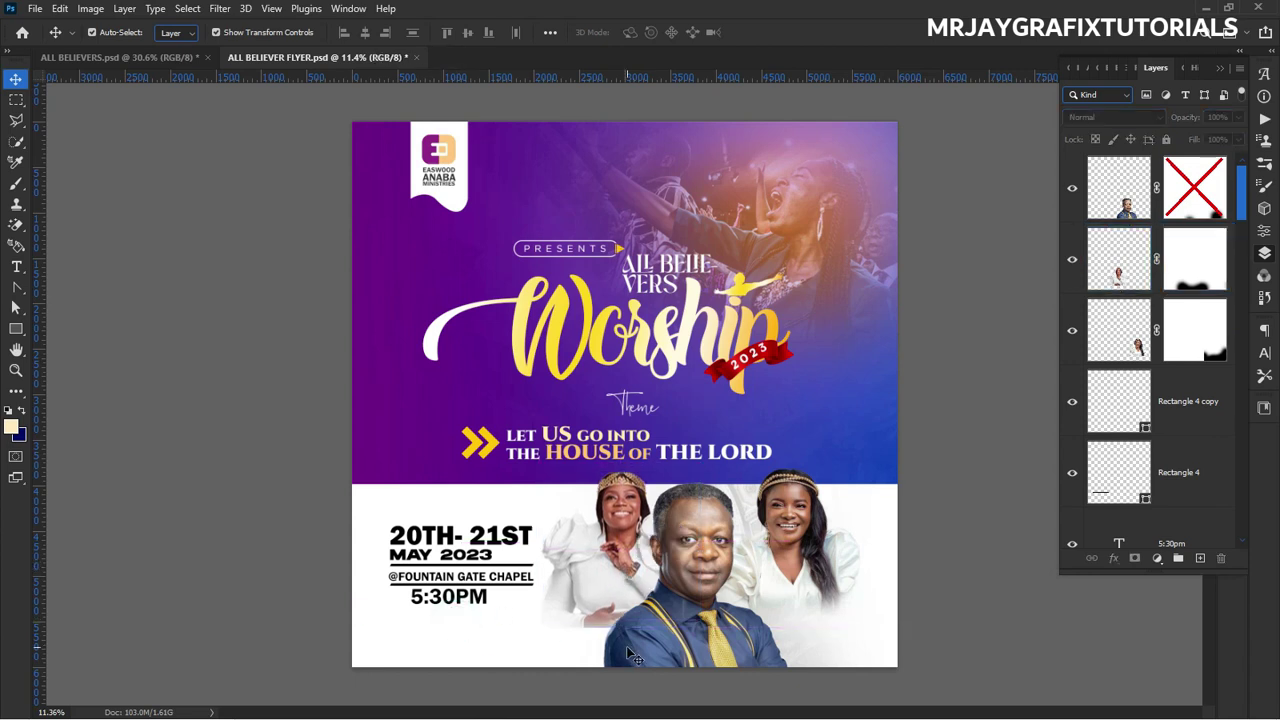
click(607, 585)
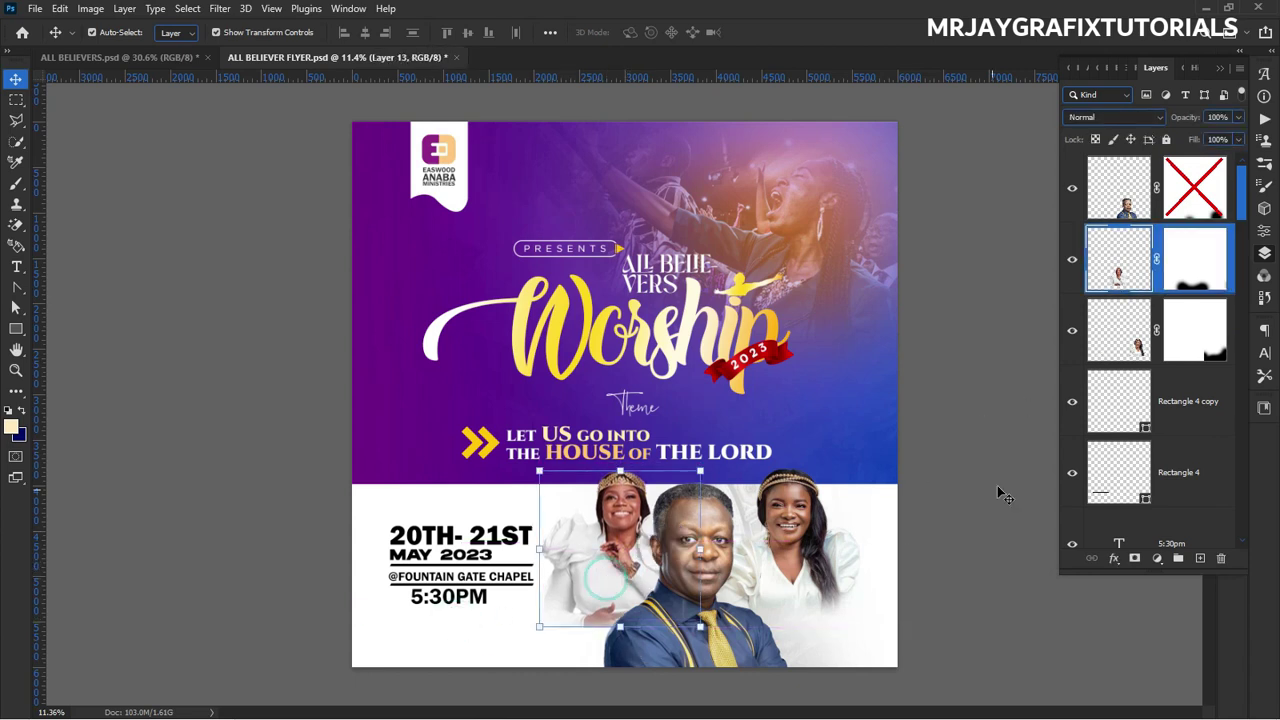
click(1171, 262)
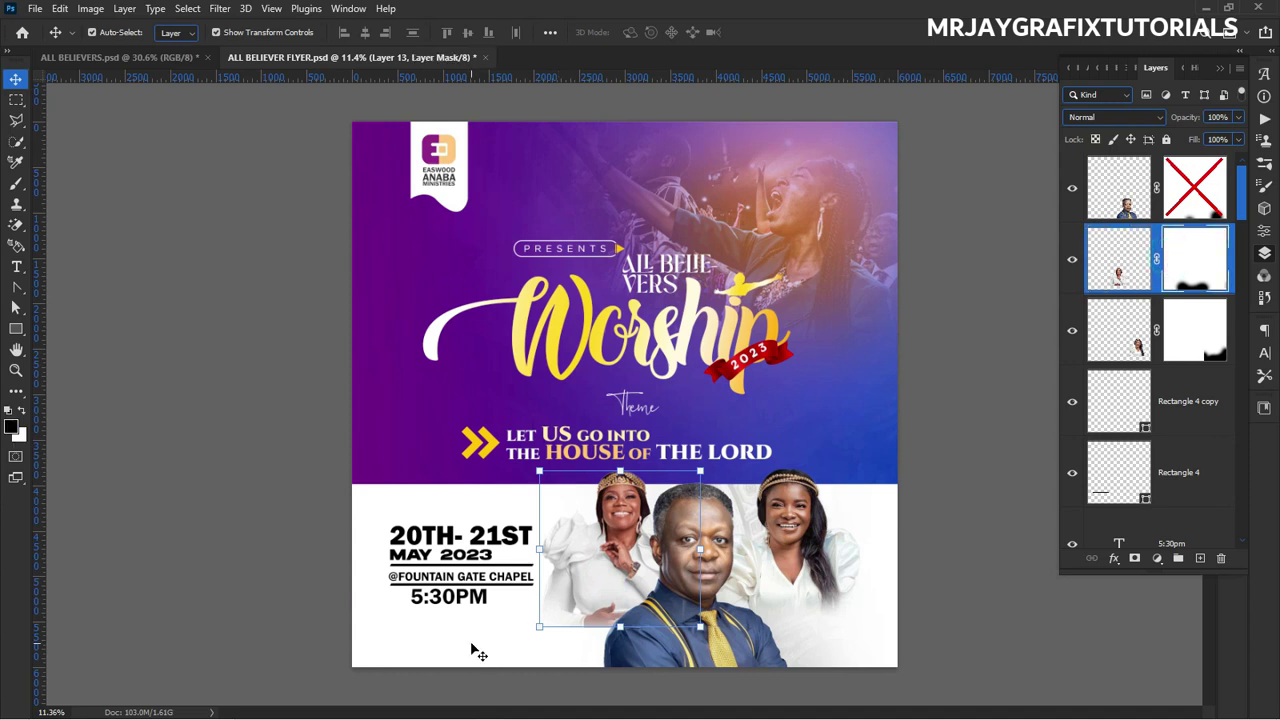
scroll(600, 635, up, 3)
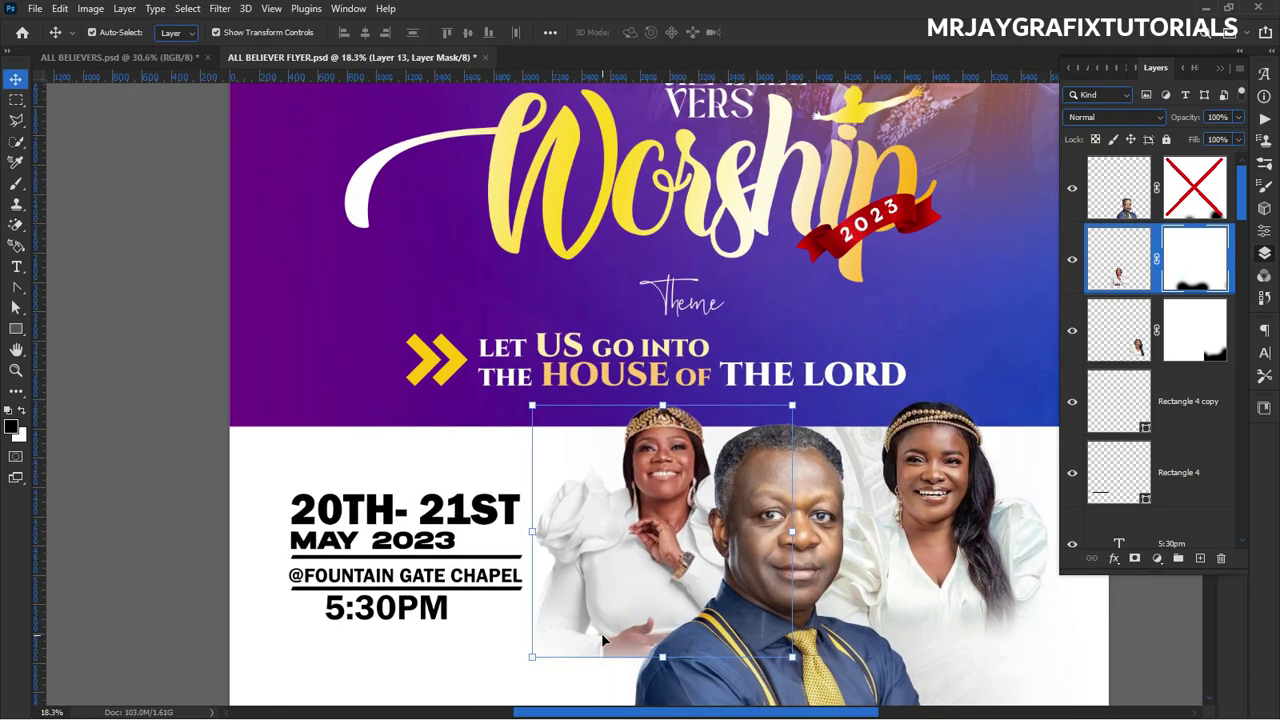
key(b)
mouse_move(602, 635)
mouse_down()
mouse_move(591, 674)
mouse_move(514, 658)
mouse_up()
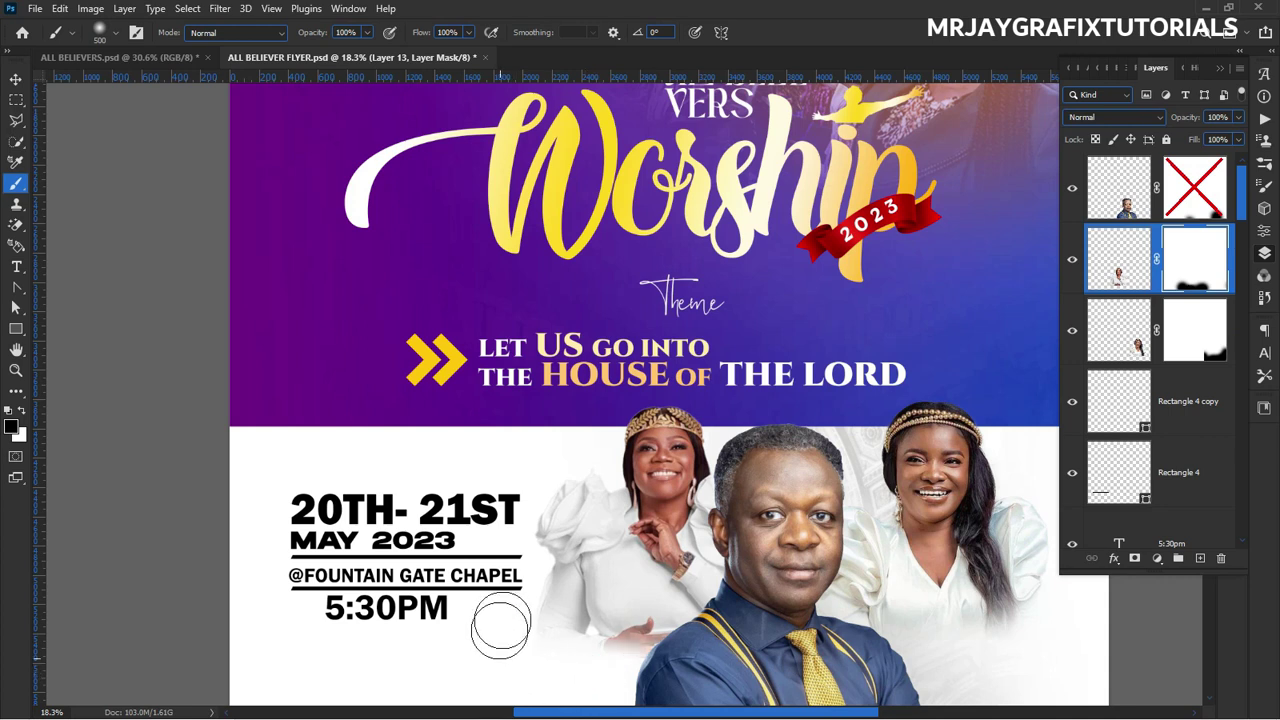
scroll(630, 455, down, 3)
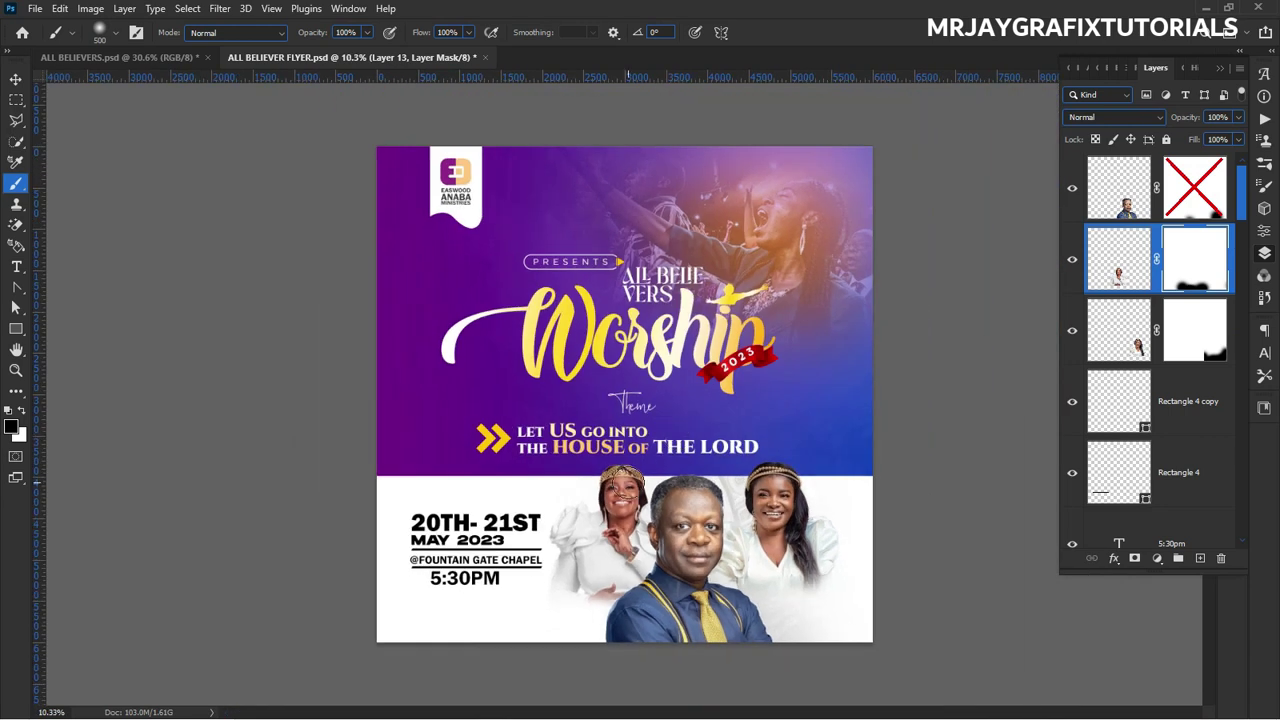
Reduce the opacity of all the date, venue and time text and the divider lines to 90%.
click(16, 80)
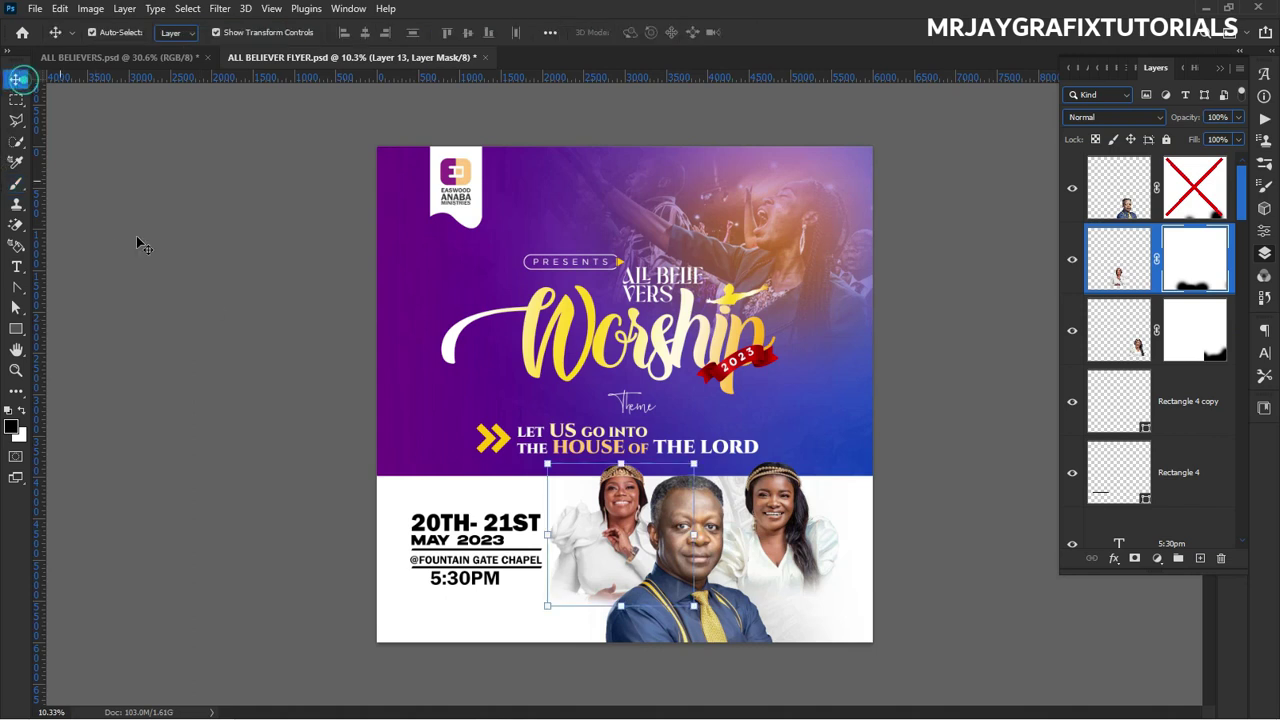
click(229, 329)
scroll(376, 526, up, 2)
drag(330, 530, 471, 651)
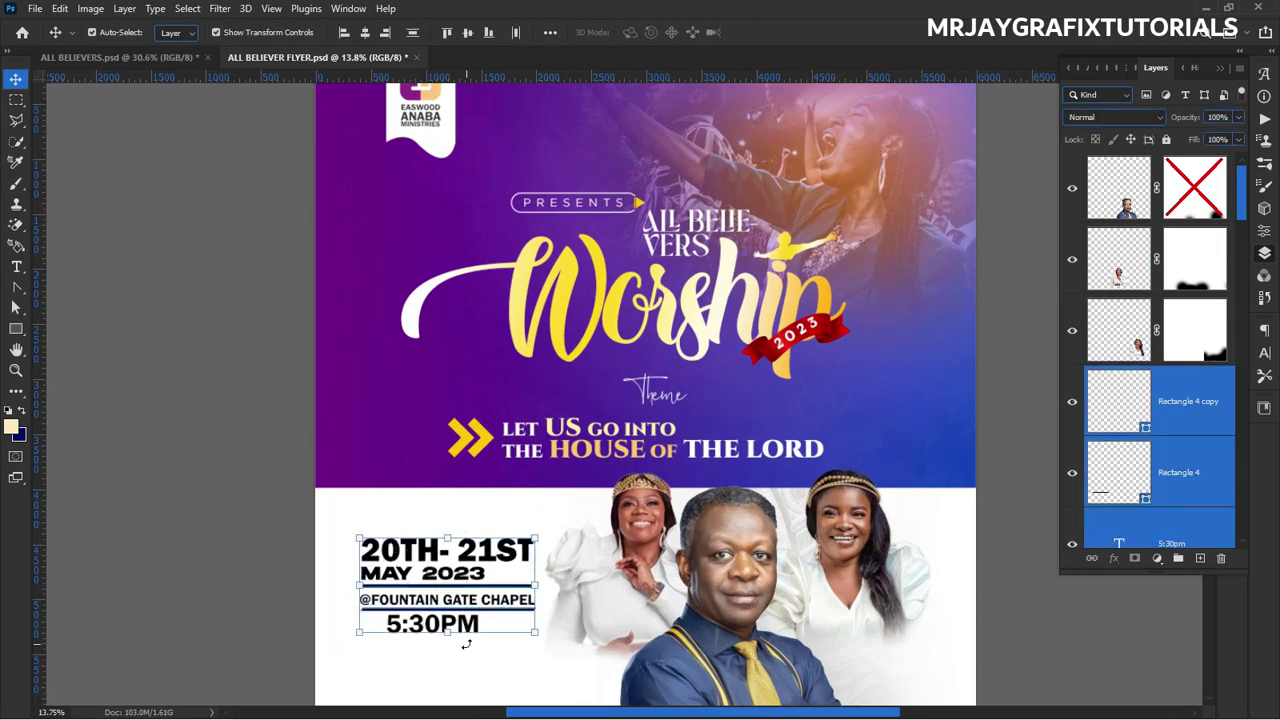
key(9)
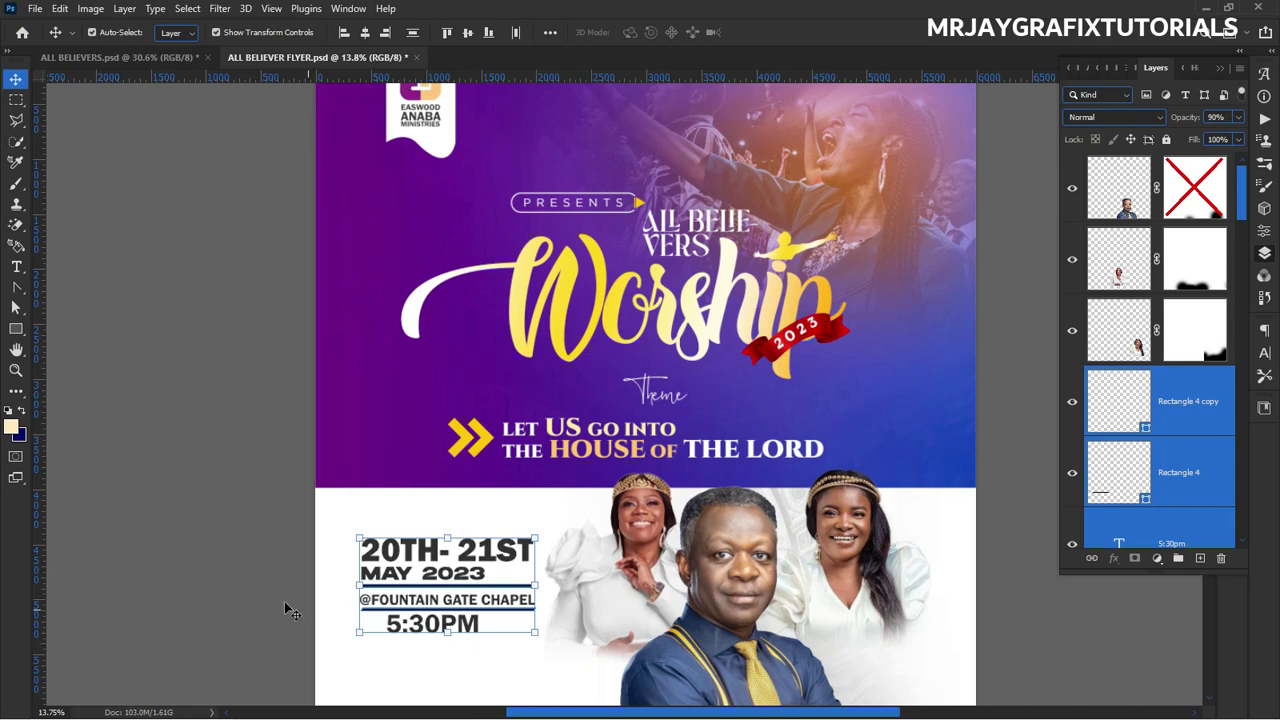
click(120, 509)
scroll(401, 498, down, 1)
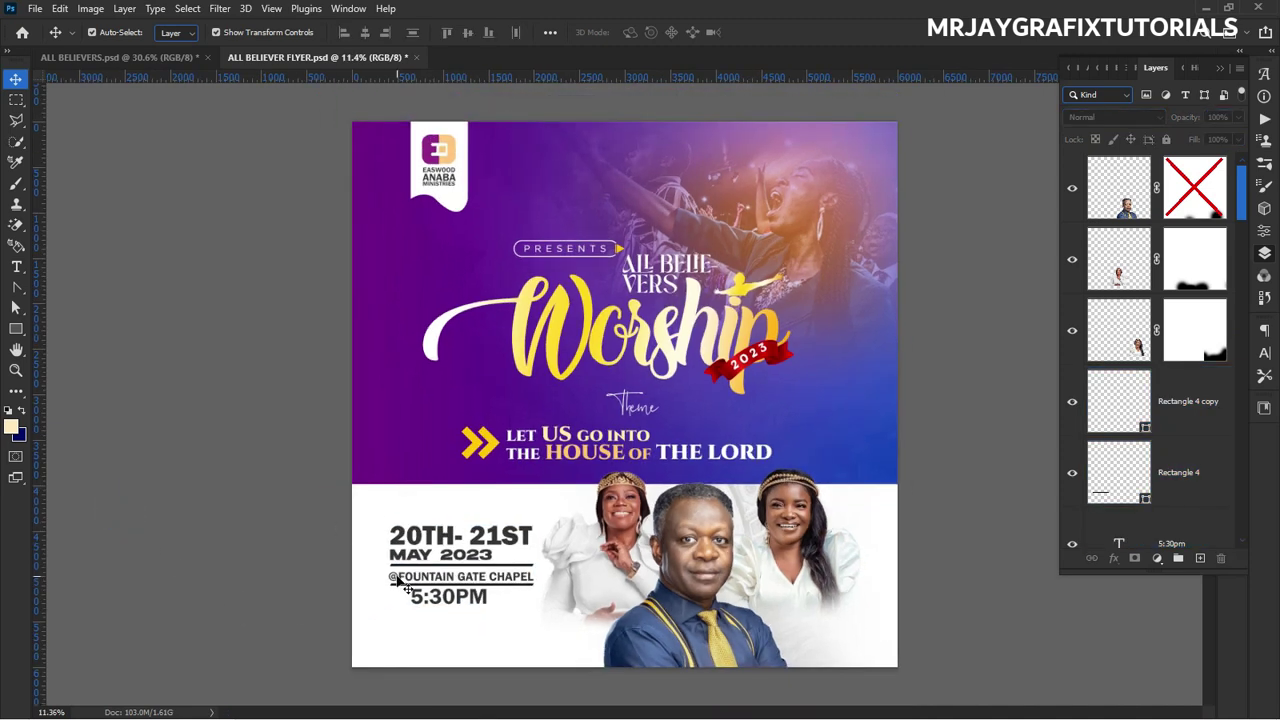
Move the date text up and to the left, clear of the divider line above the venue.
scroll(454, 531, up, 2)
drag(448, 600, 399, 540)
click(209, 563)
key(ctrl+t)
click(140, 451)
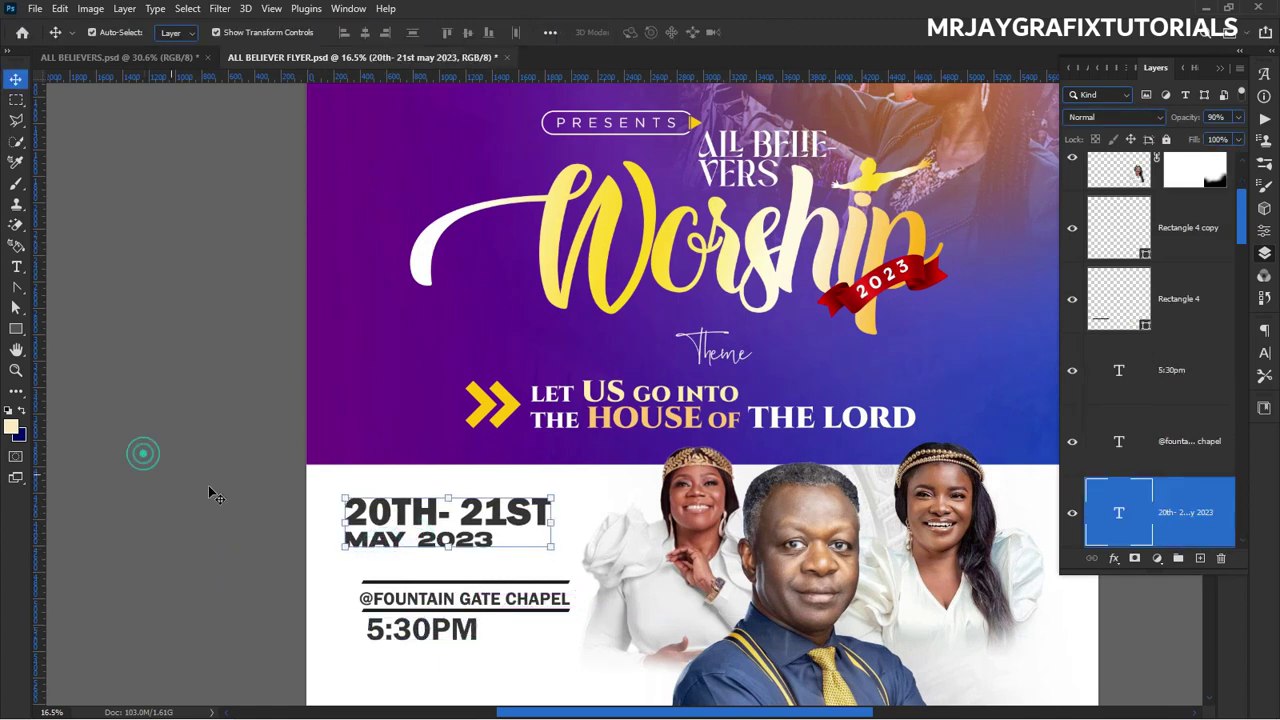
Change the font of the MAY 2023 line to Franklin Gothic Demi Cond Regular.
double_click(352, 547)
drag(352, 548, 551, 561)
click(182, 32)
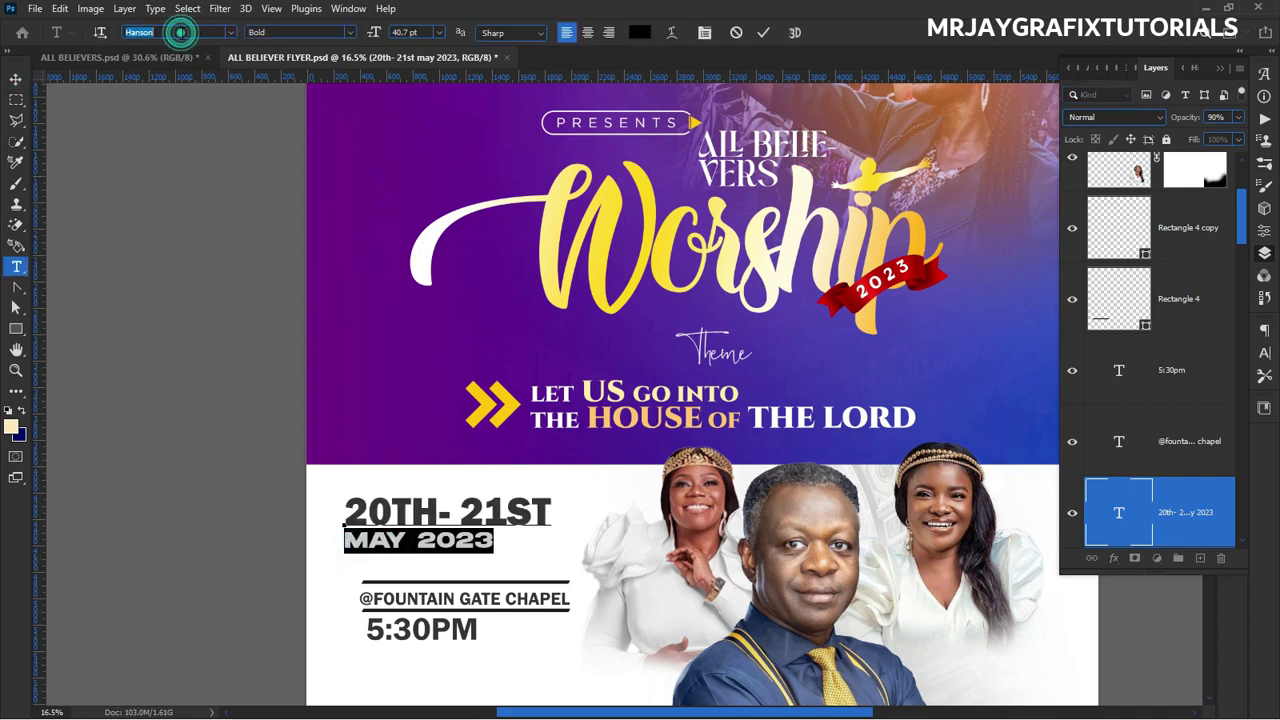
text(franklin Gothic Demi)
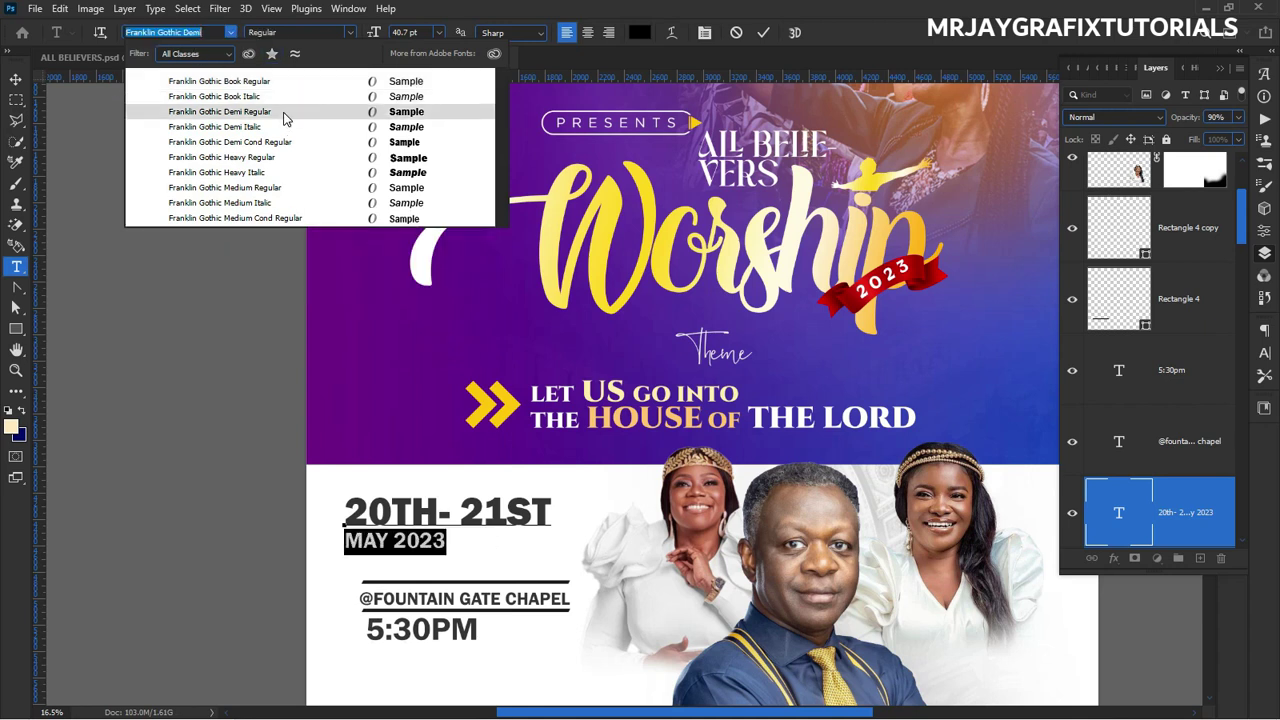
click(288, 142)
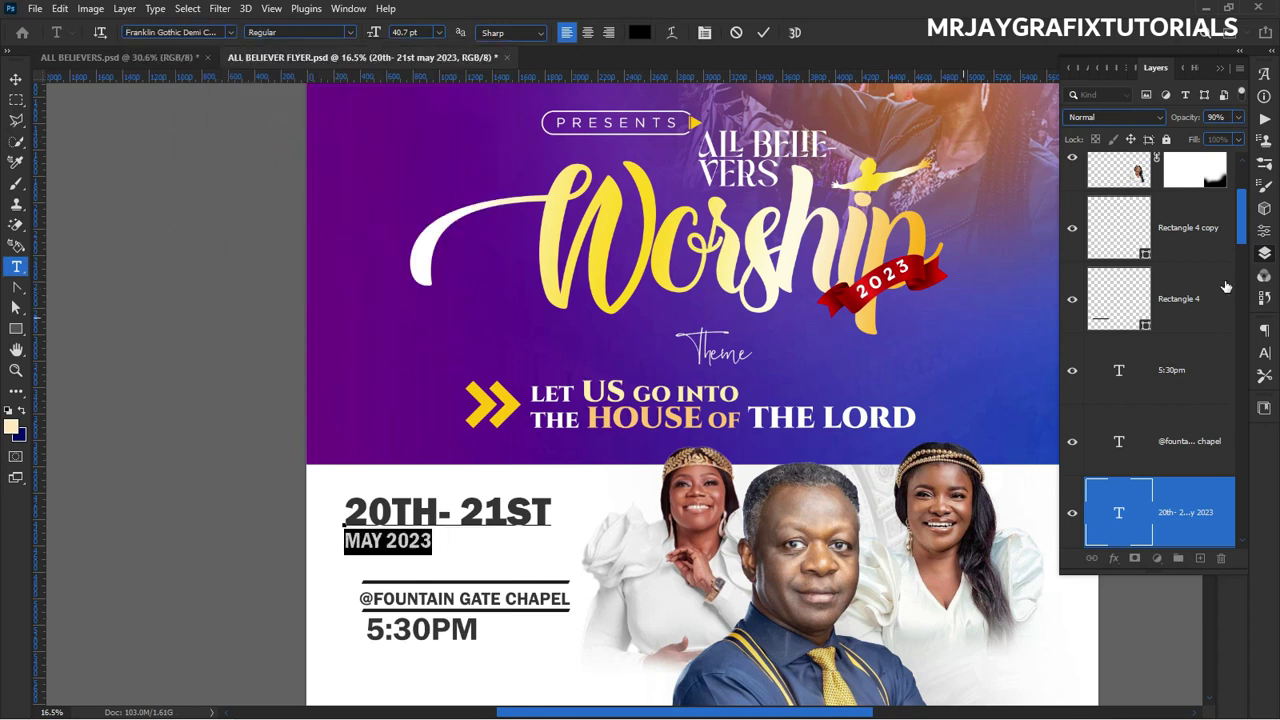
Set the MAY 2023 line to a 64 pt font size with 51 pt leading.
mouse_move(1267, 365)
mouse_down()
mouse_move(1221, 386)
mouse_move(1263, 345)
mouse_move(1267, 367)
mouse_up()
click(1264, 376)
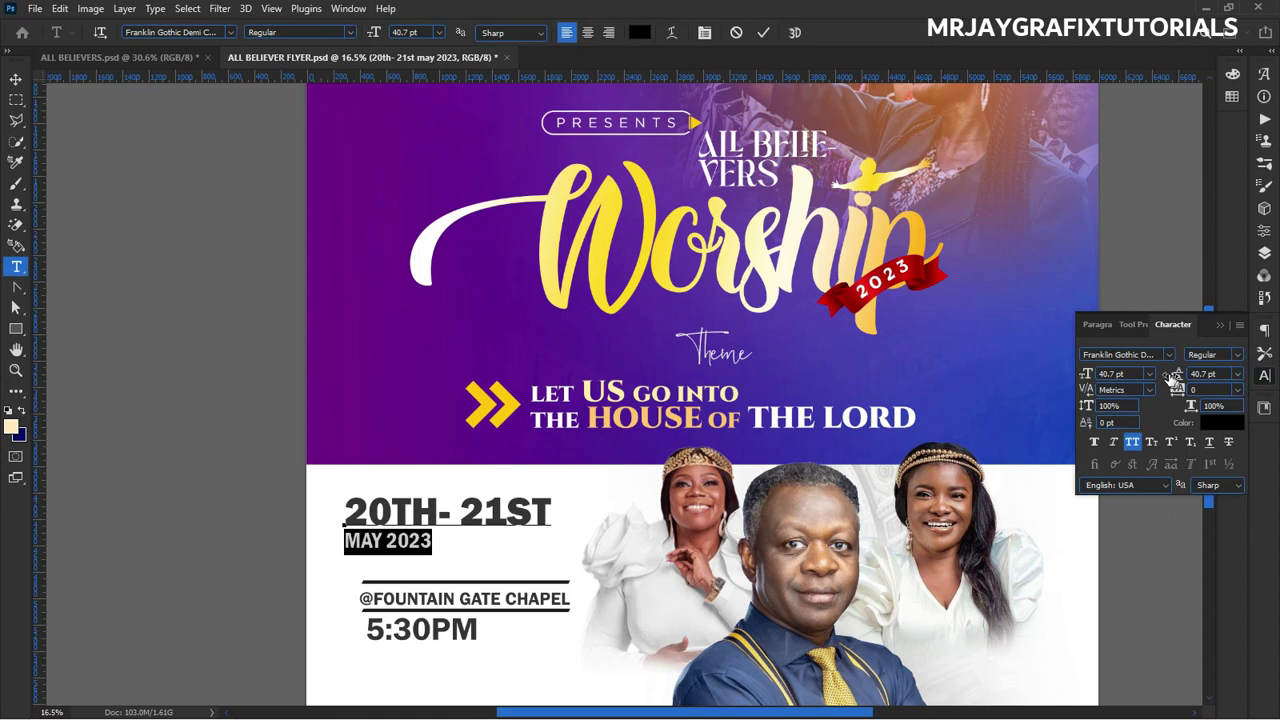
drag(1085, 374, 1188, 378)
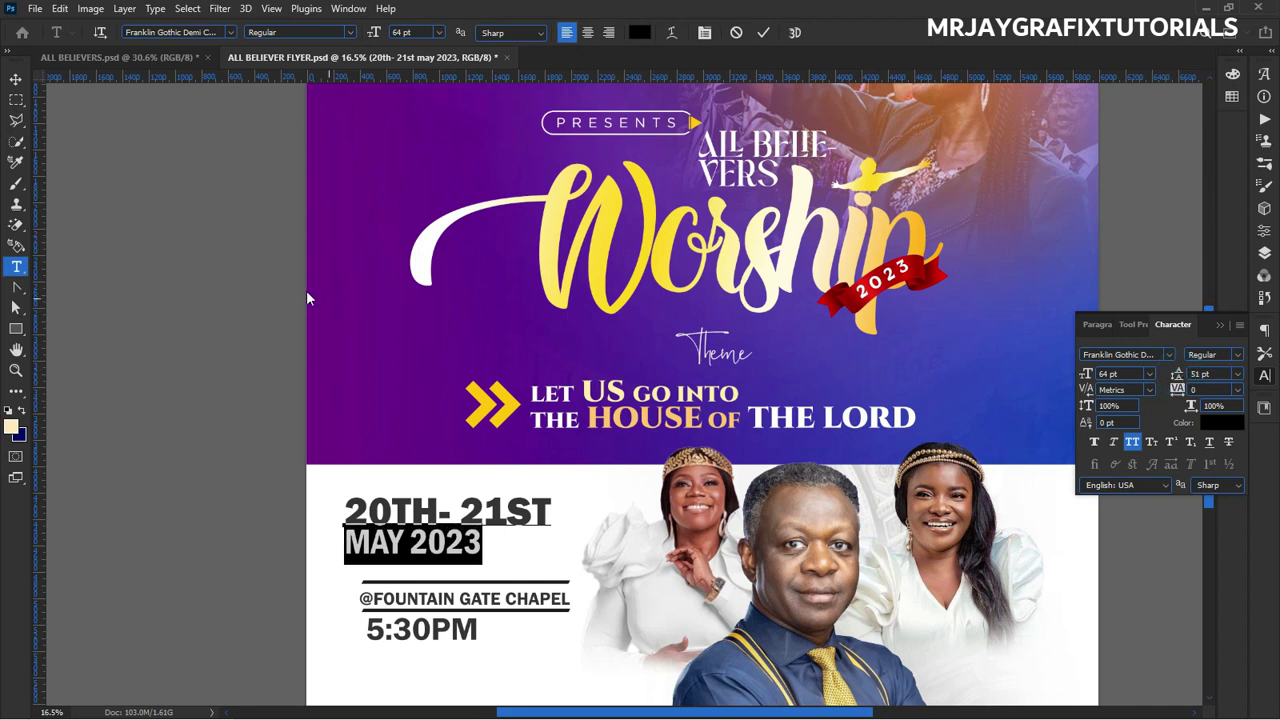
click(114, 223)
Place the date text just above the upper divider line and nudge the venue, time and lines left to align with it.
key(v)
drag(400, 515, 415, 538)
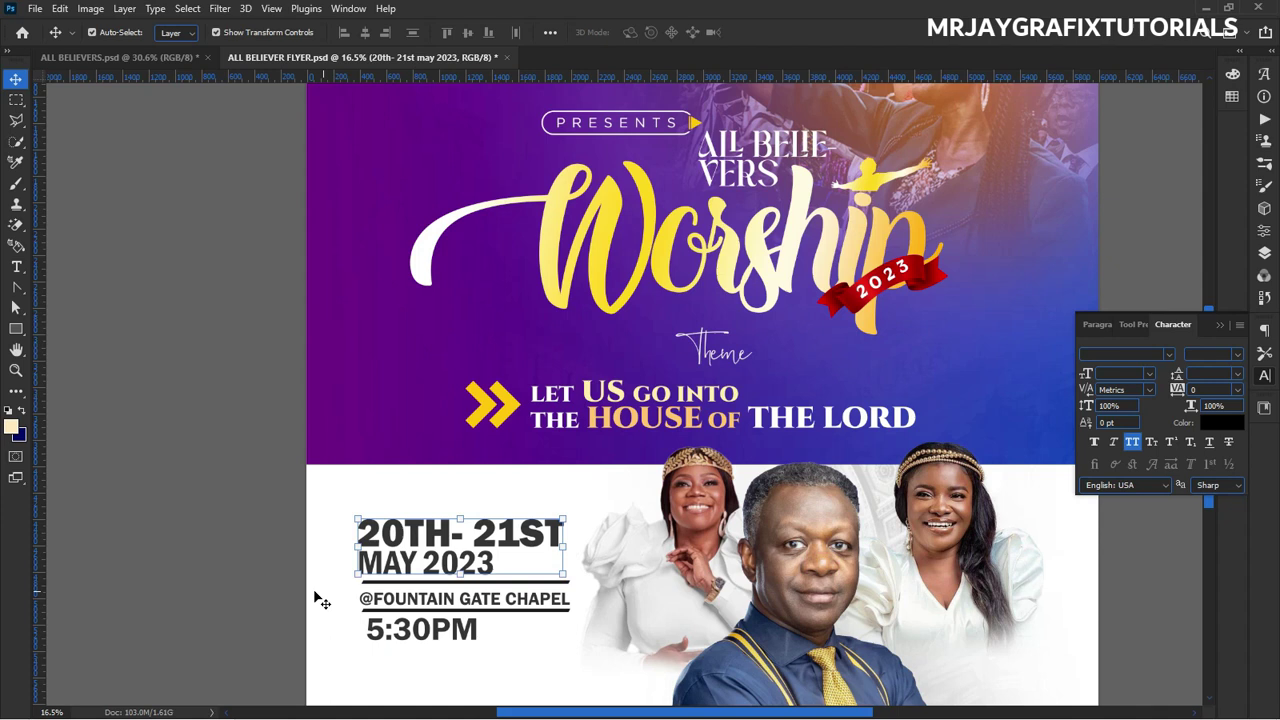
click(246, 557)
drag(405, 665, 369, 588)
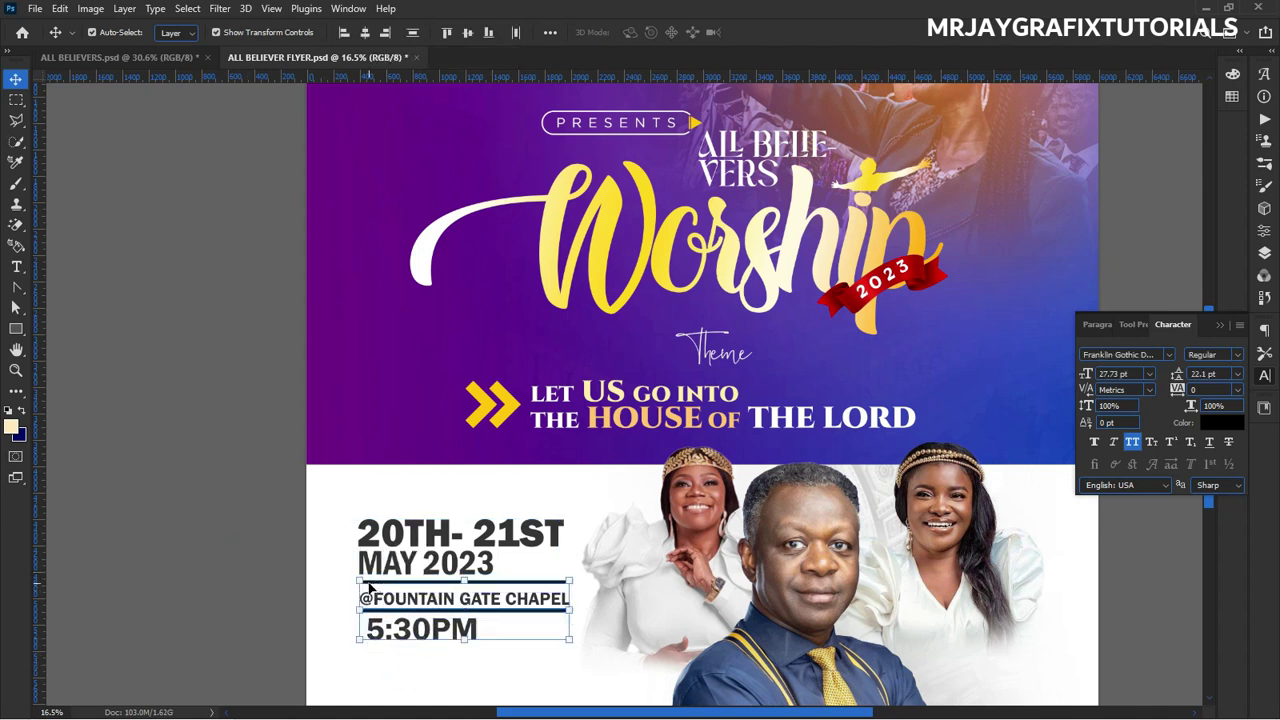
key(shift+Left)
key(shift+Left)
key(shift+Left)
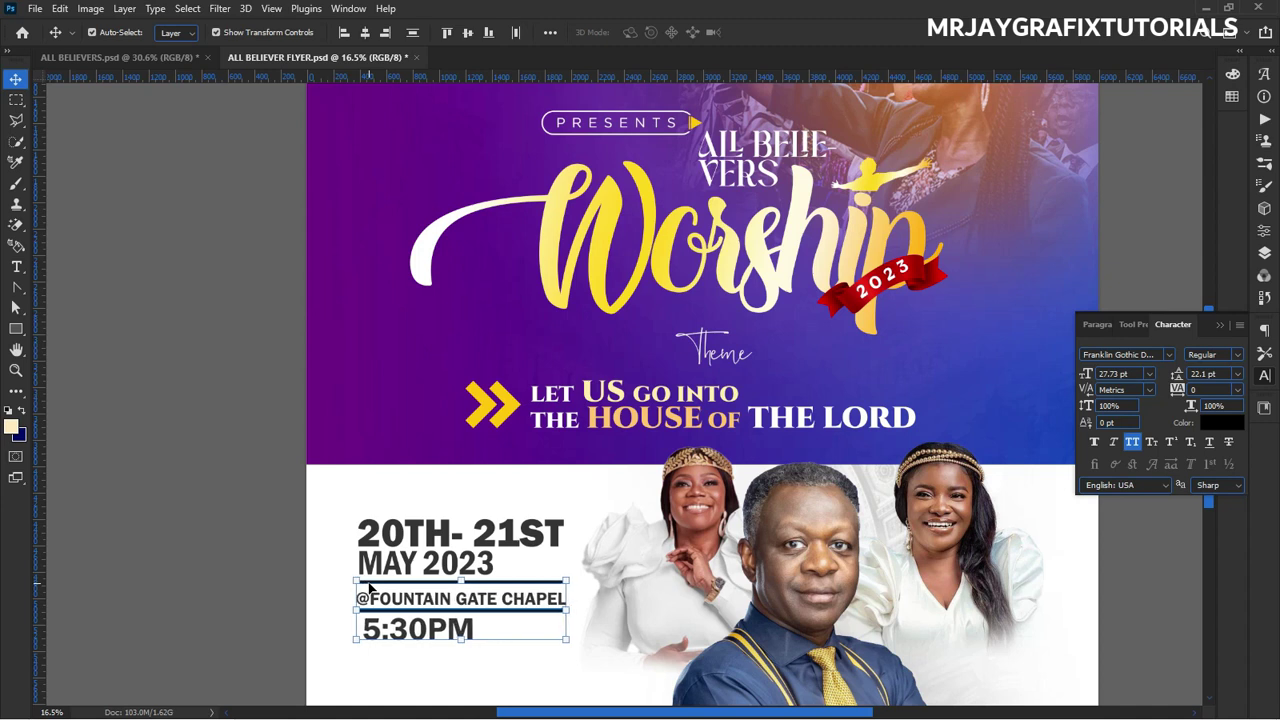
click(218, 380)
Move the whole event details block up and slightly left within the white area.
scroll(257, 443, down, 3)
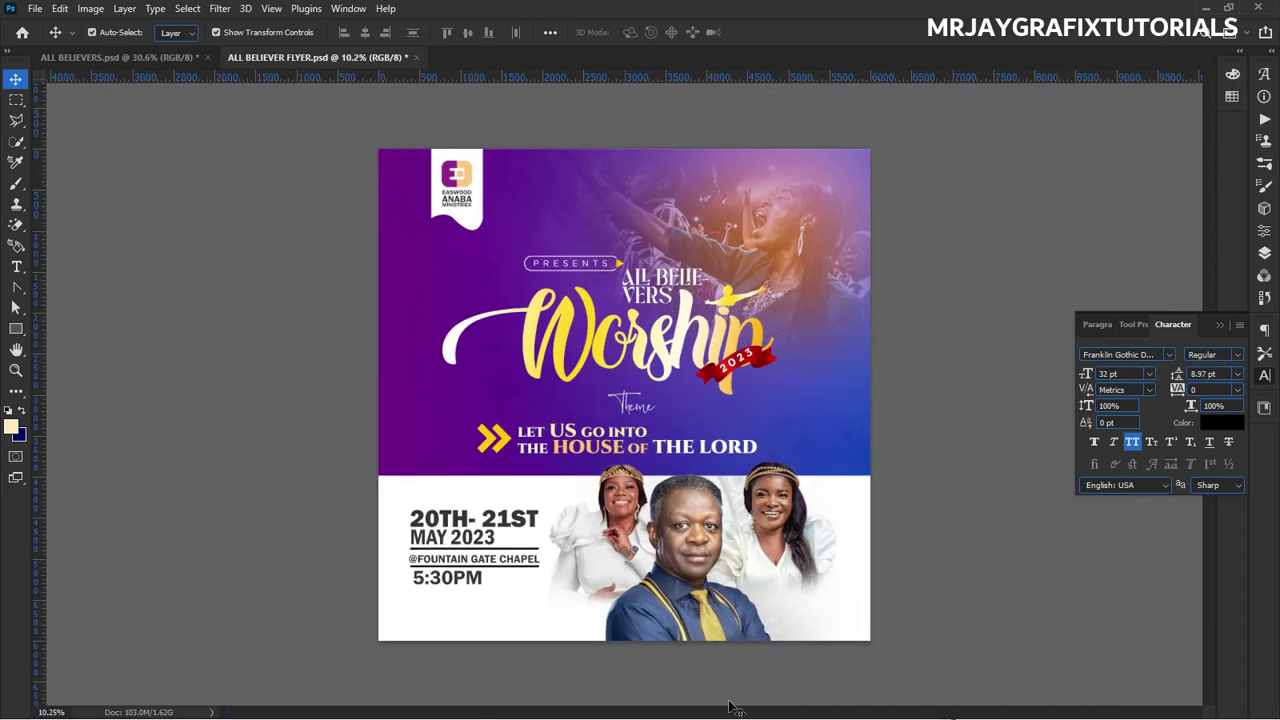
scroll(585, 636, down, 1)
scroll(565, 650, up, 2)
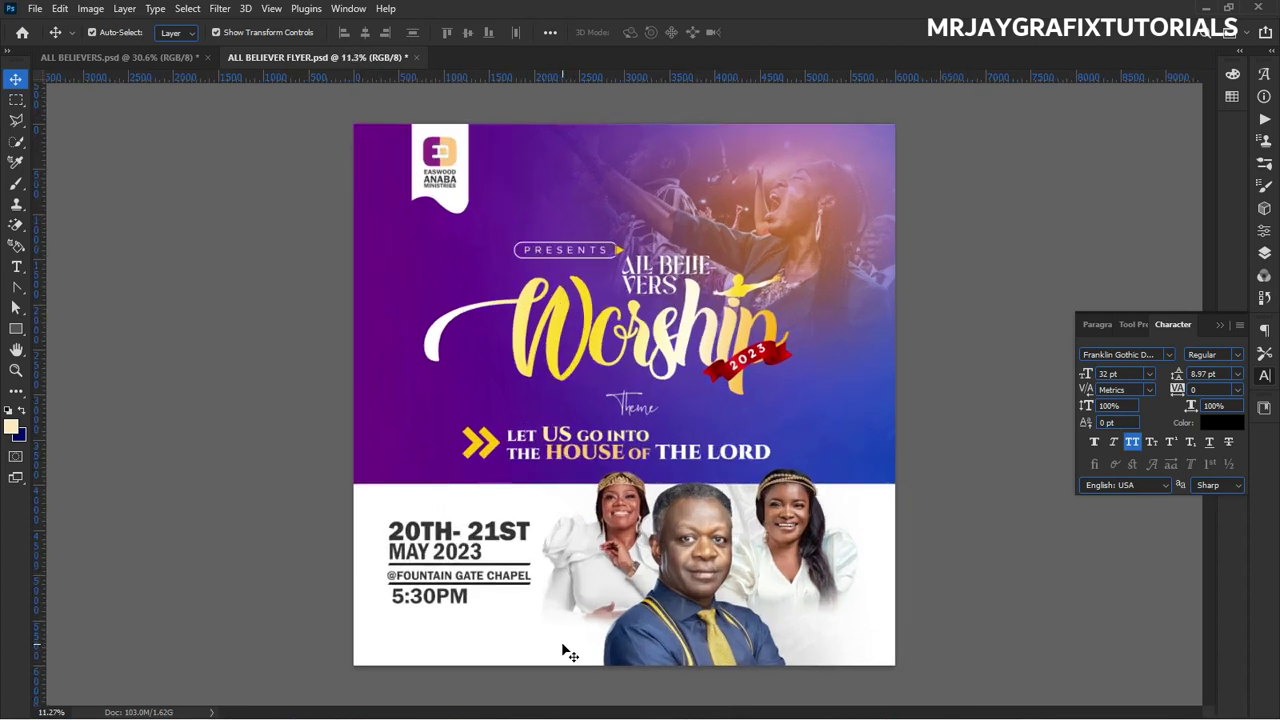
drag(358, 521, 491, 611)
mouse_move(438, 538)
mouse_down()
mouse_move(431, 526)
mouse_move(497, 522)
mouse_move(431, 518)
mouse_up()
click(207, 400)
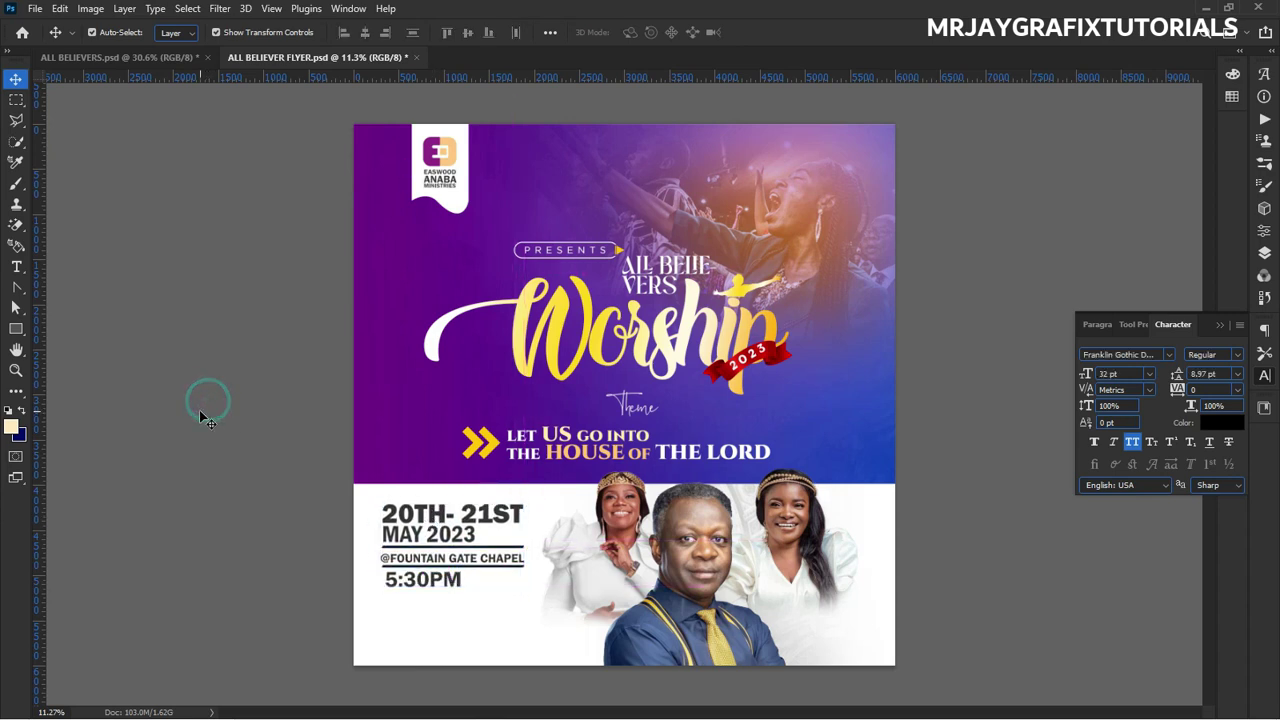
Open EFEE.psd, the cutout of the woman in a striped jacket, from the recent files.
click(20, 35)
scroll(570, 435, down, 4)
scroll(569, 433, down, 1)
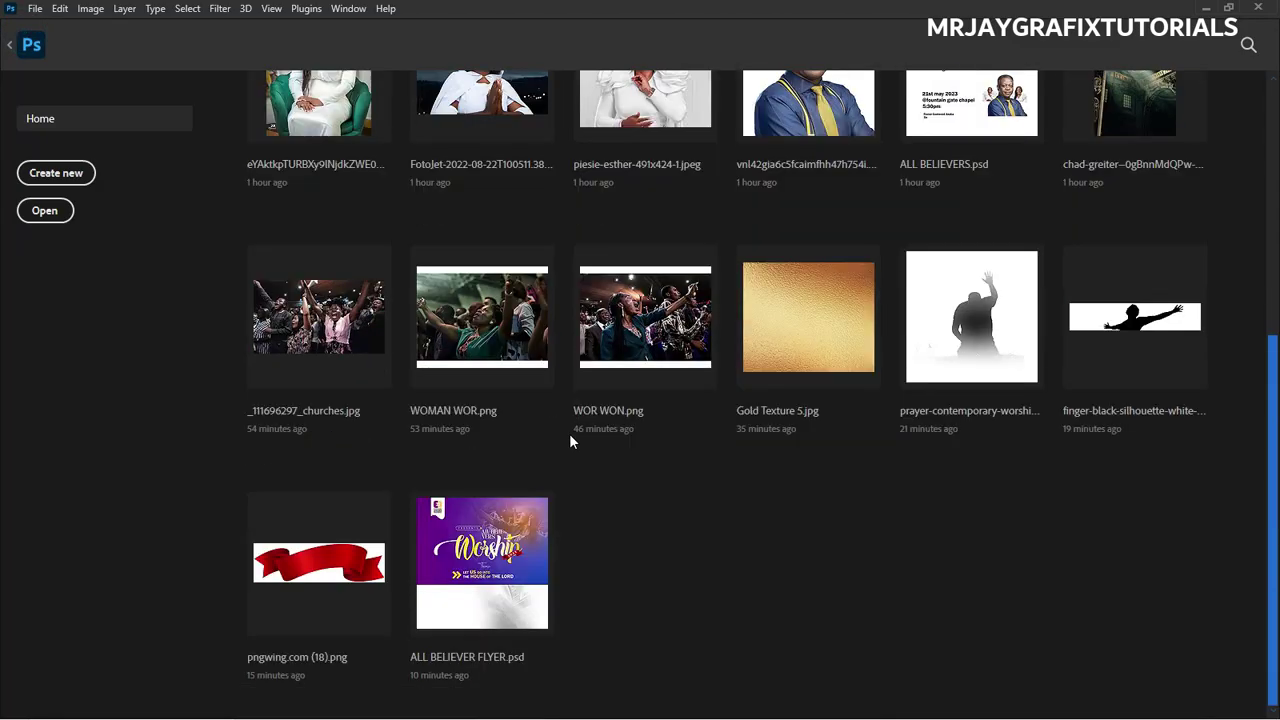
scroll(570, 434, up, 5)
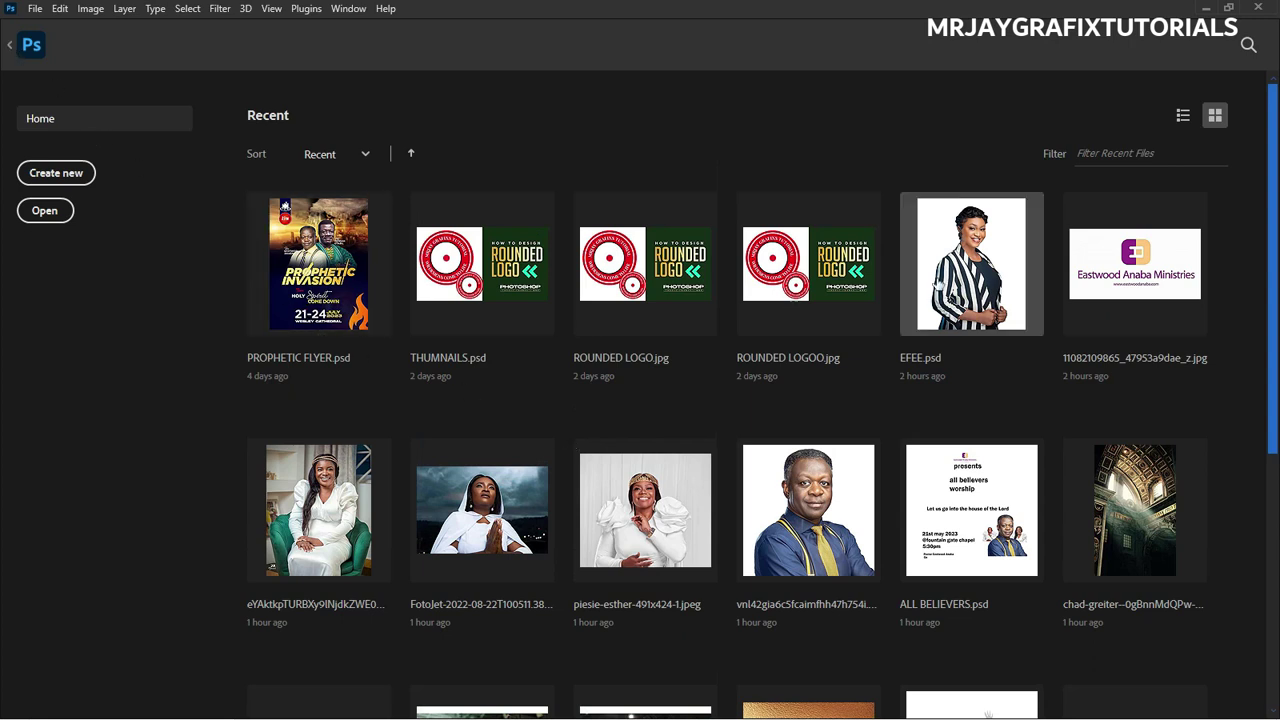
click(971, 263)
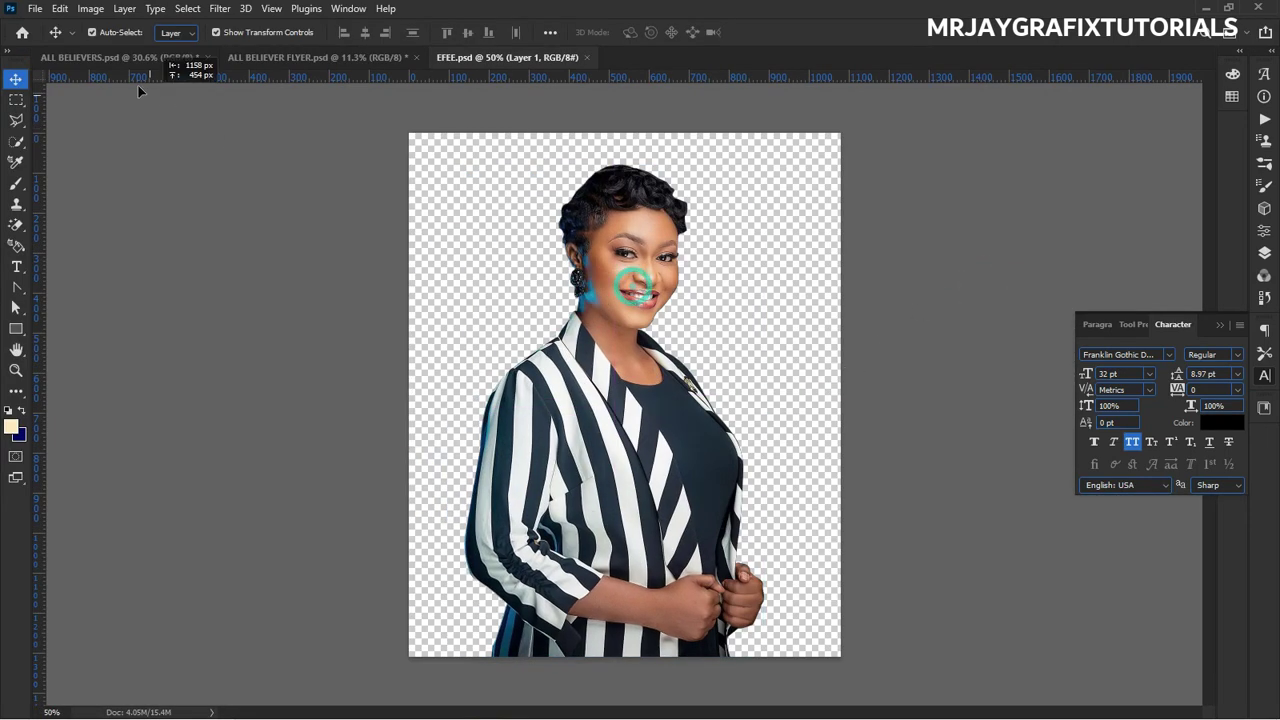
Copy the striped-jacket woman's cutout into the ALL BELIEVER FLYER document, over the ministers' group.
click(158, 60)
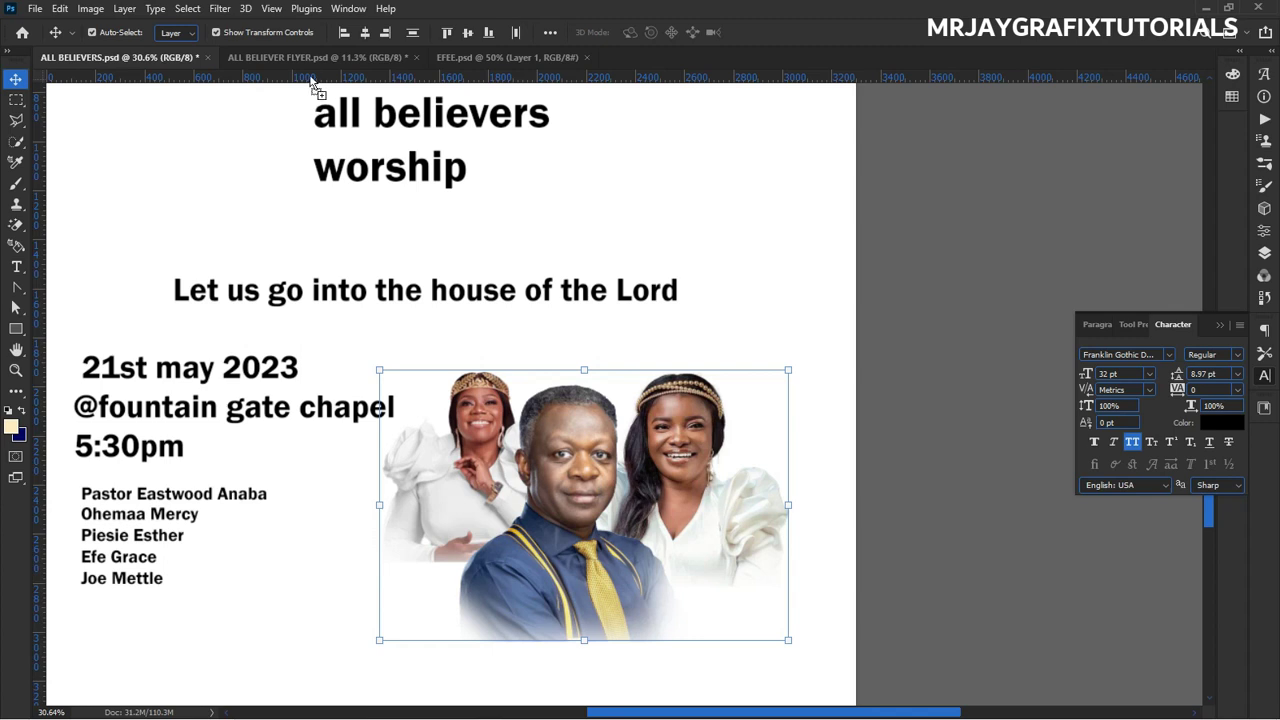
click(312, 58)
key(ctrl+v)
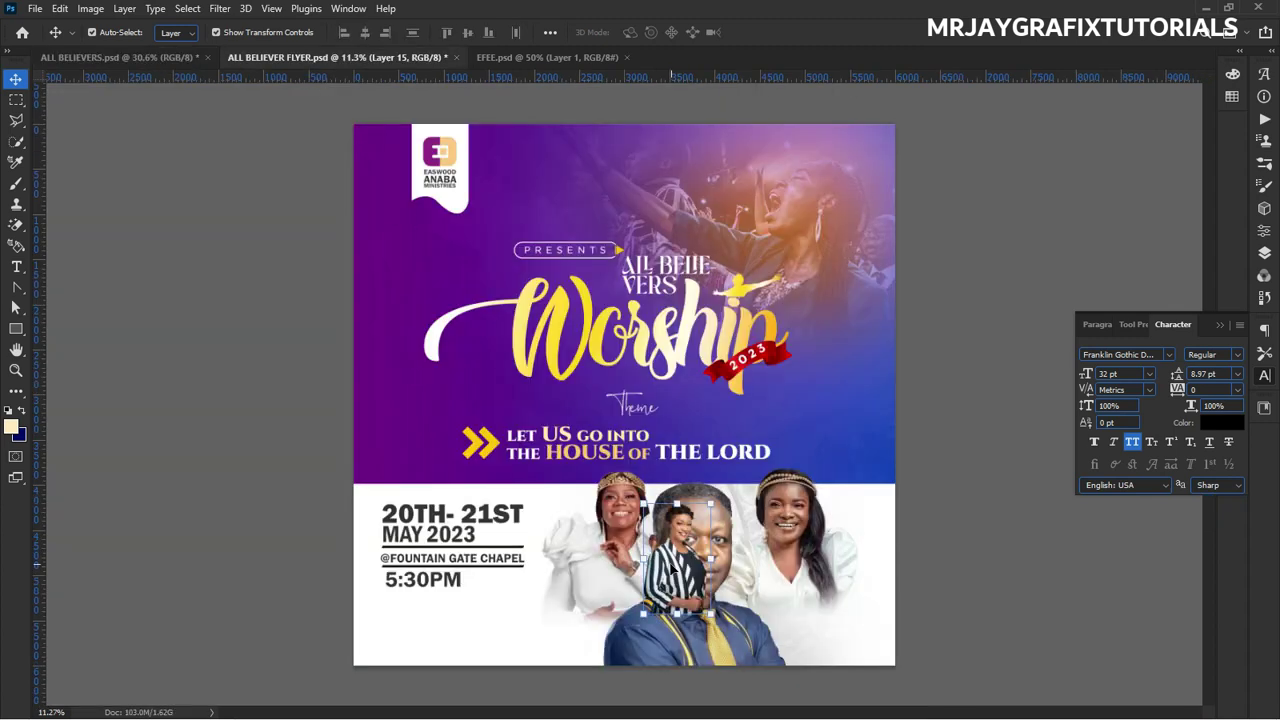
Delete the striped-jacket woman's cutout from the flyer's ministers' group.
scroll(590, 617, up, 2)
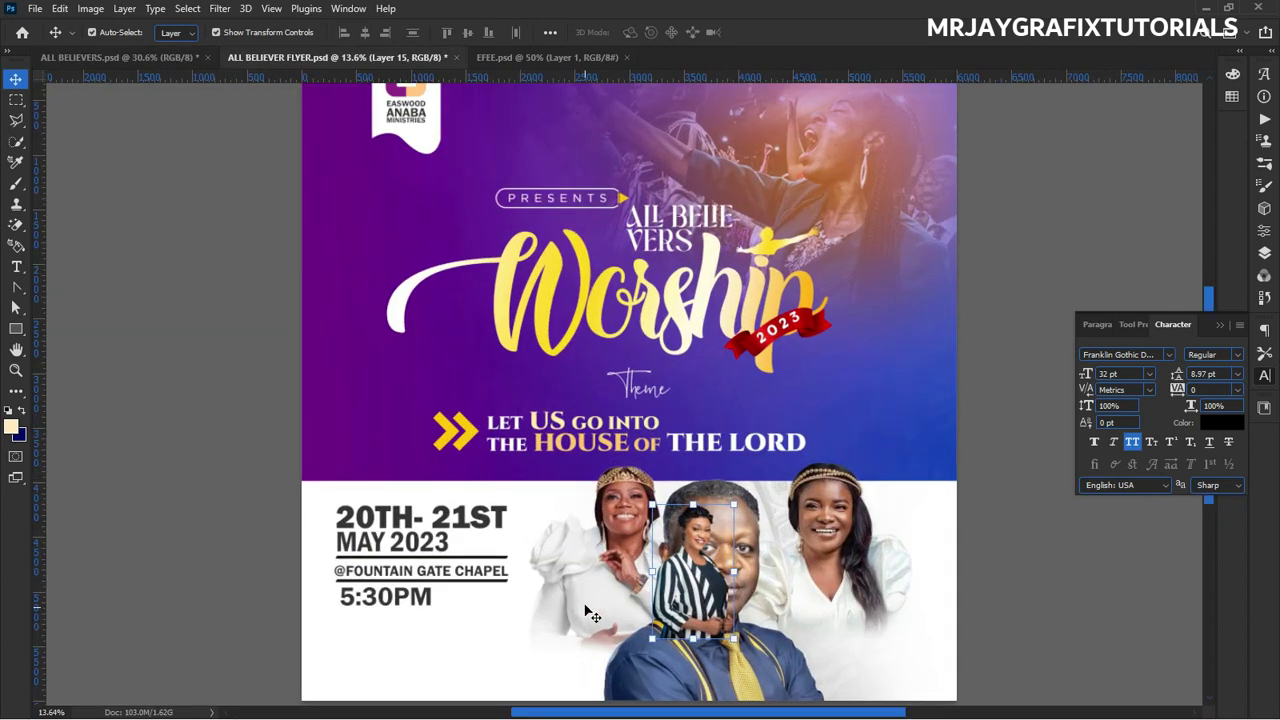
scroll(590, 617, down, 1)
scroll(550, 650, up, 4)
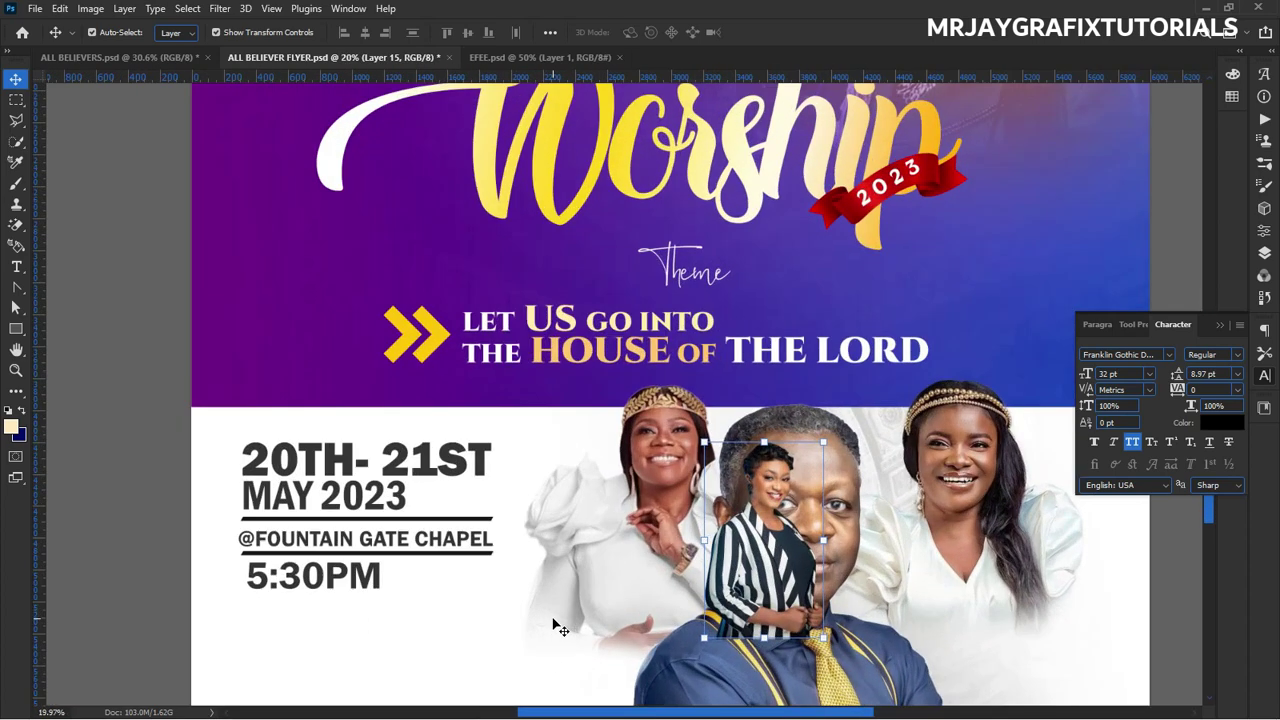
scroll(555, 625, down, 1)
scroll(598, 480, up, 2)
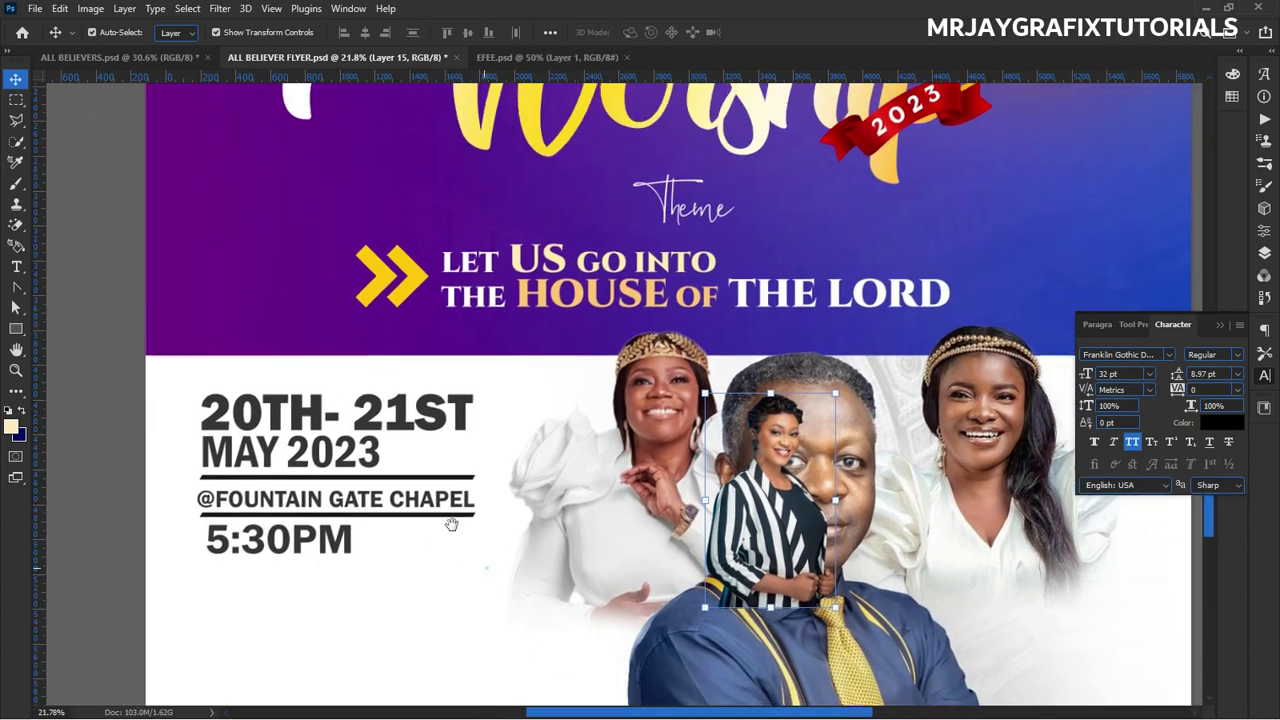
drag(451, 524, 440, 457)
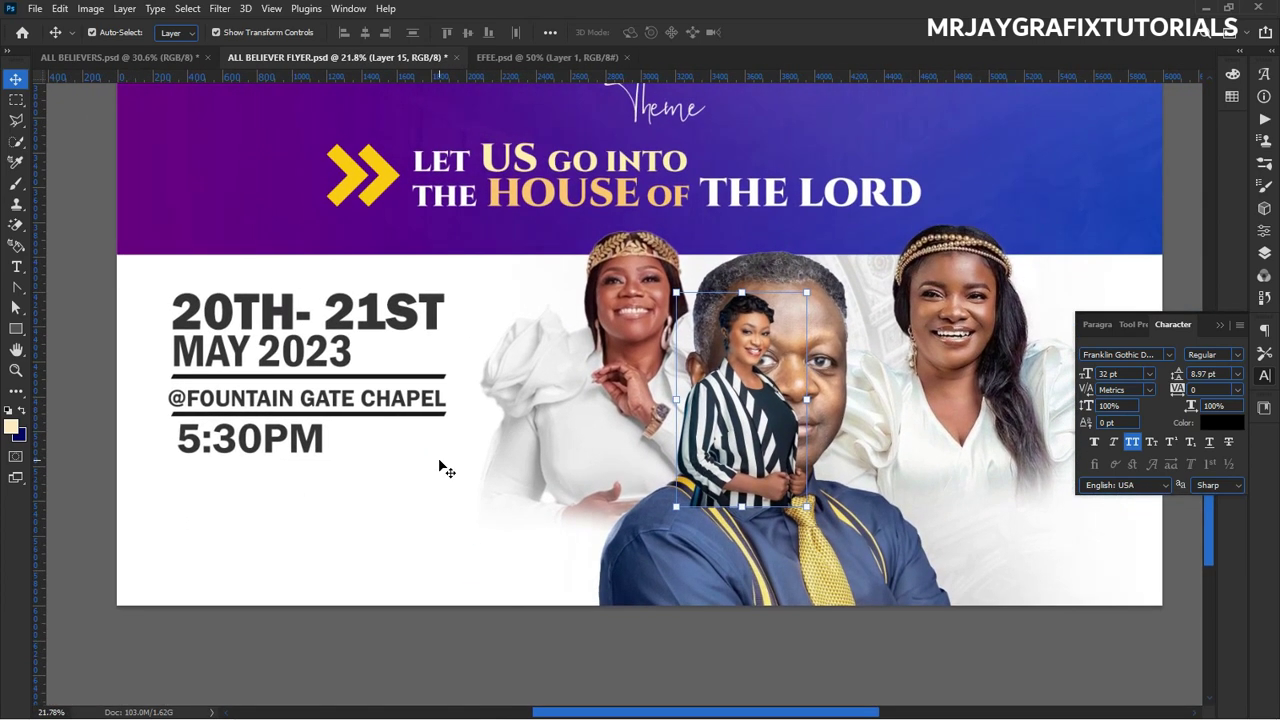
scroll(818, 427, down, 1)
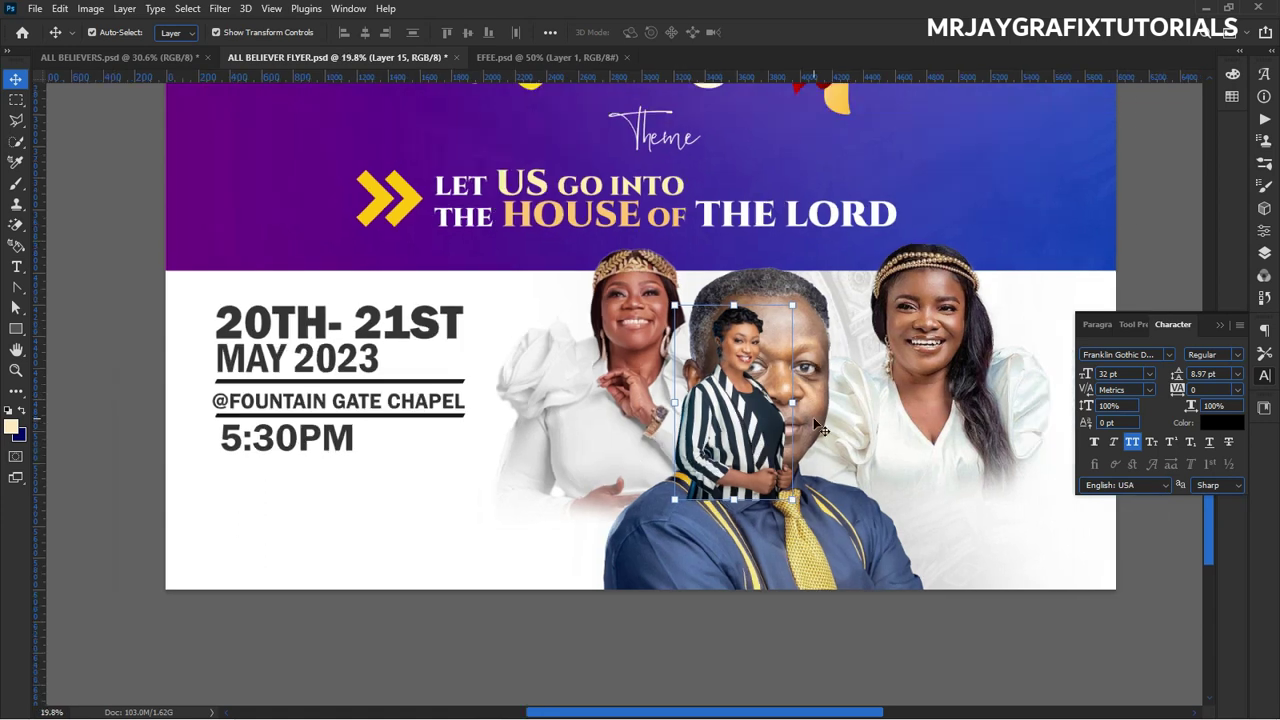
drag(706, 432, 848, 485)
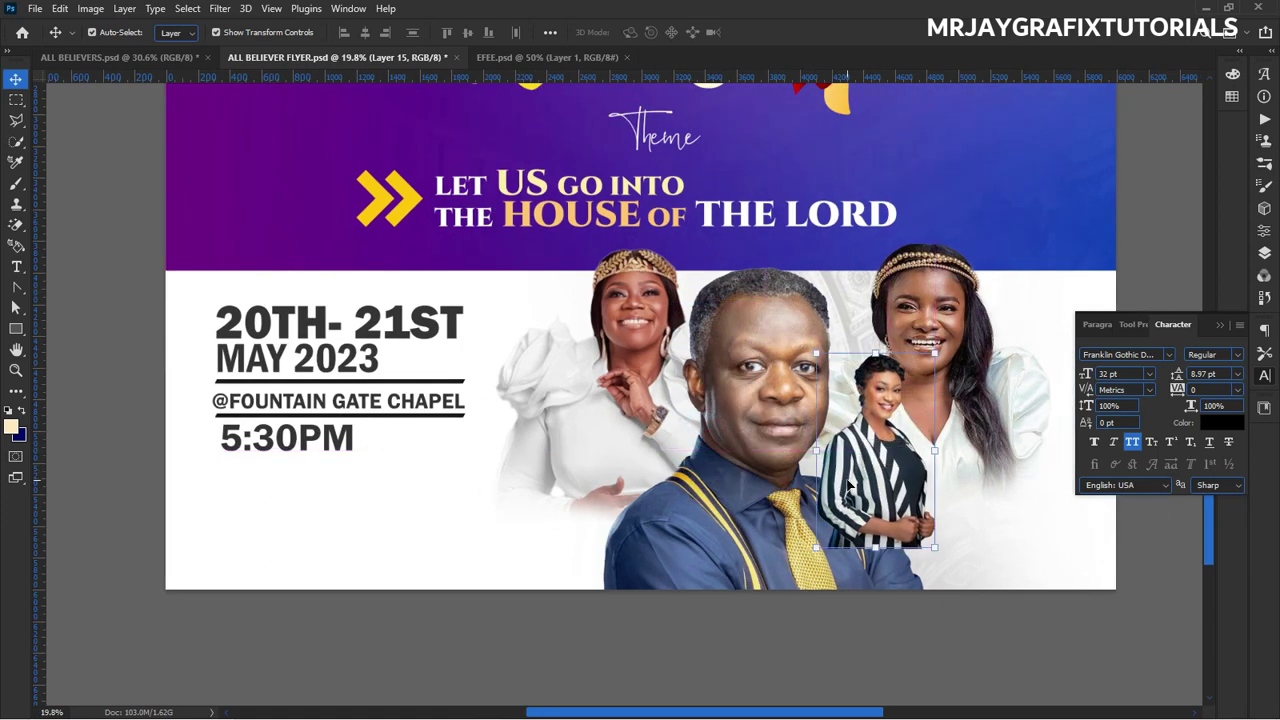
key(Delete)
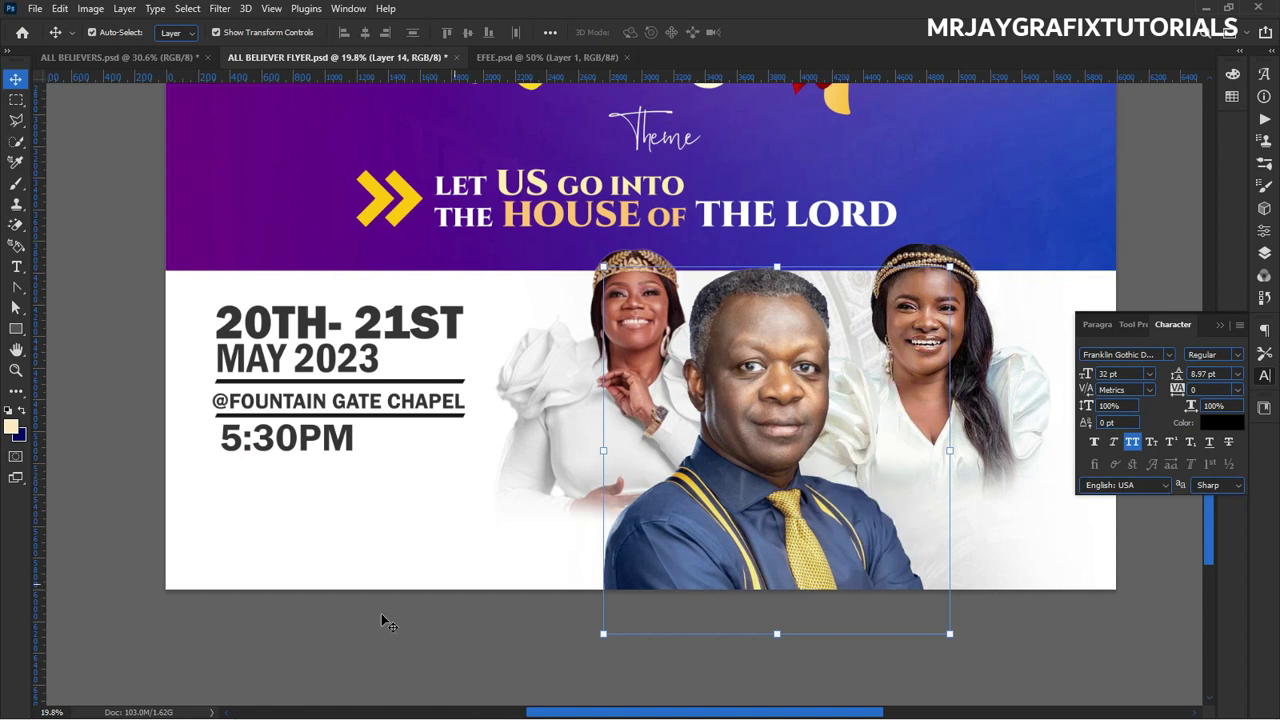
Deselect the flyer's layers and close the EFEE.psd cutout document.
click(320, 592)
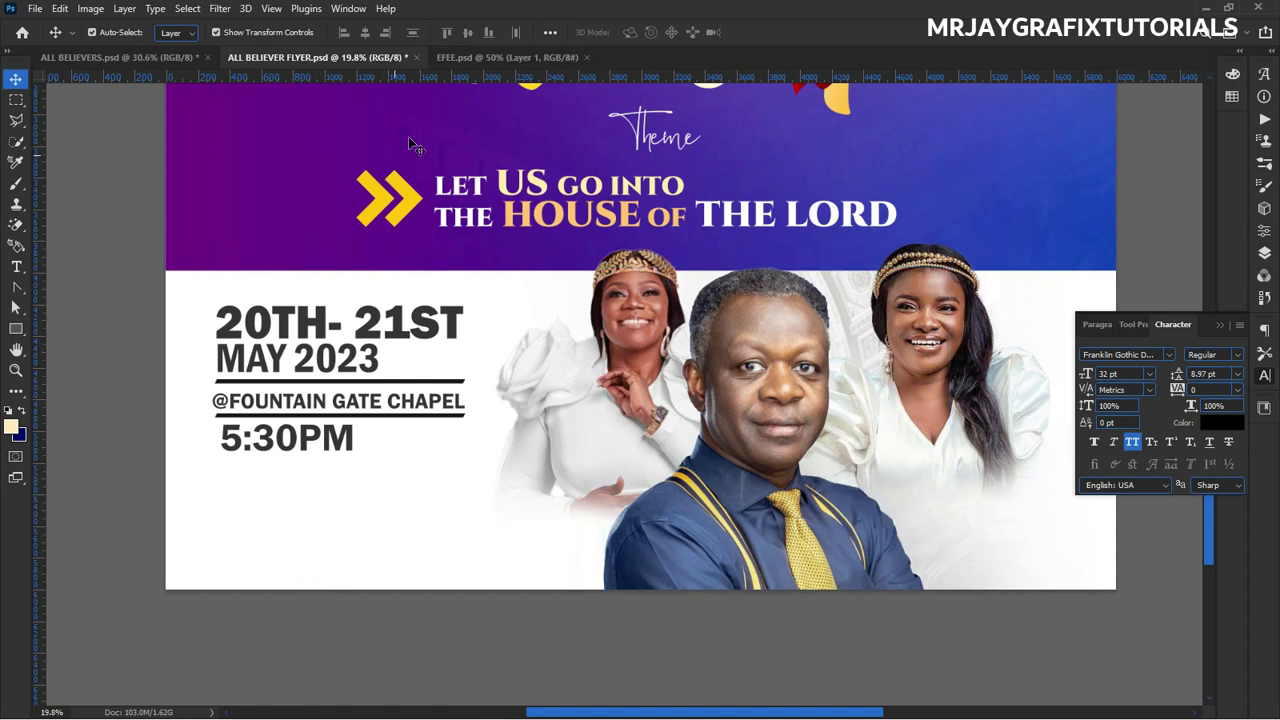
click(460, 60)
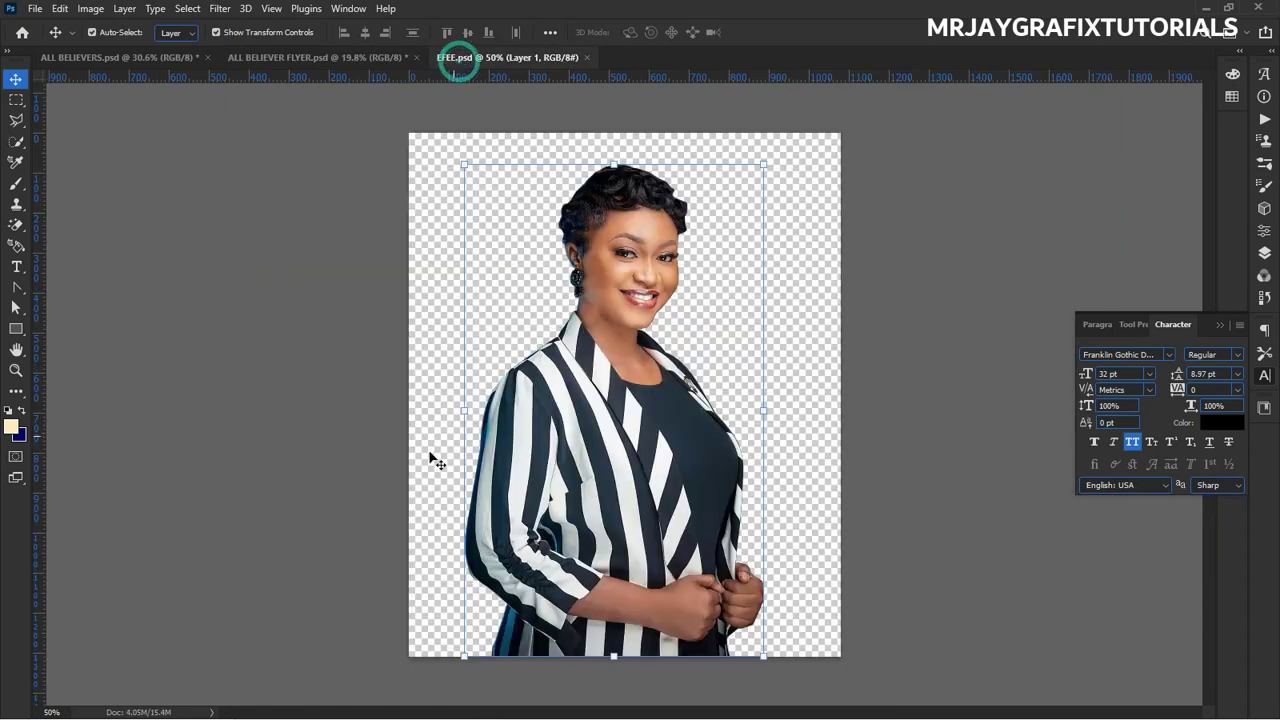
click(587, 57)
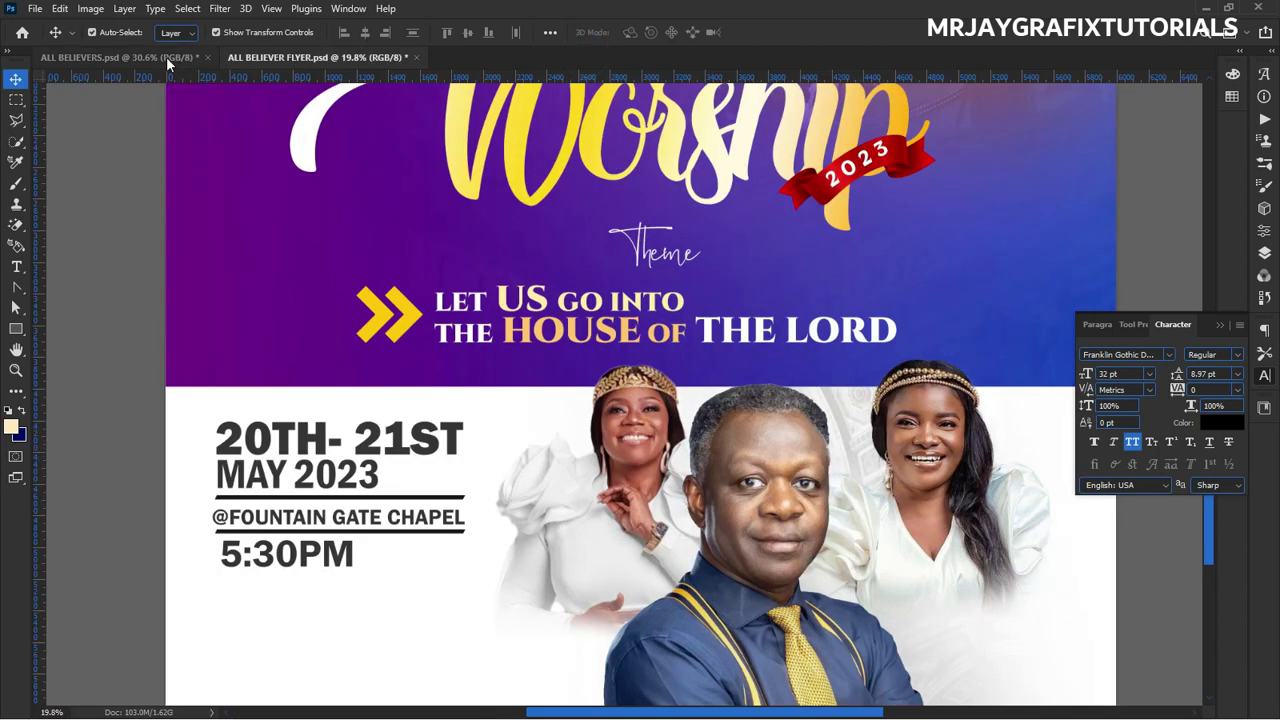
In ALL BELIEVERS.psd, move the guest ministers' list away from the pastor's name and delete the third guest's name from it.
click(166, 57)
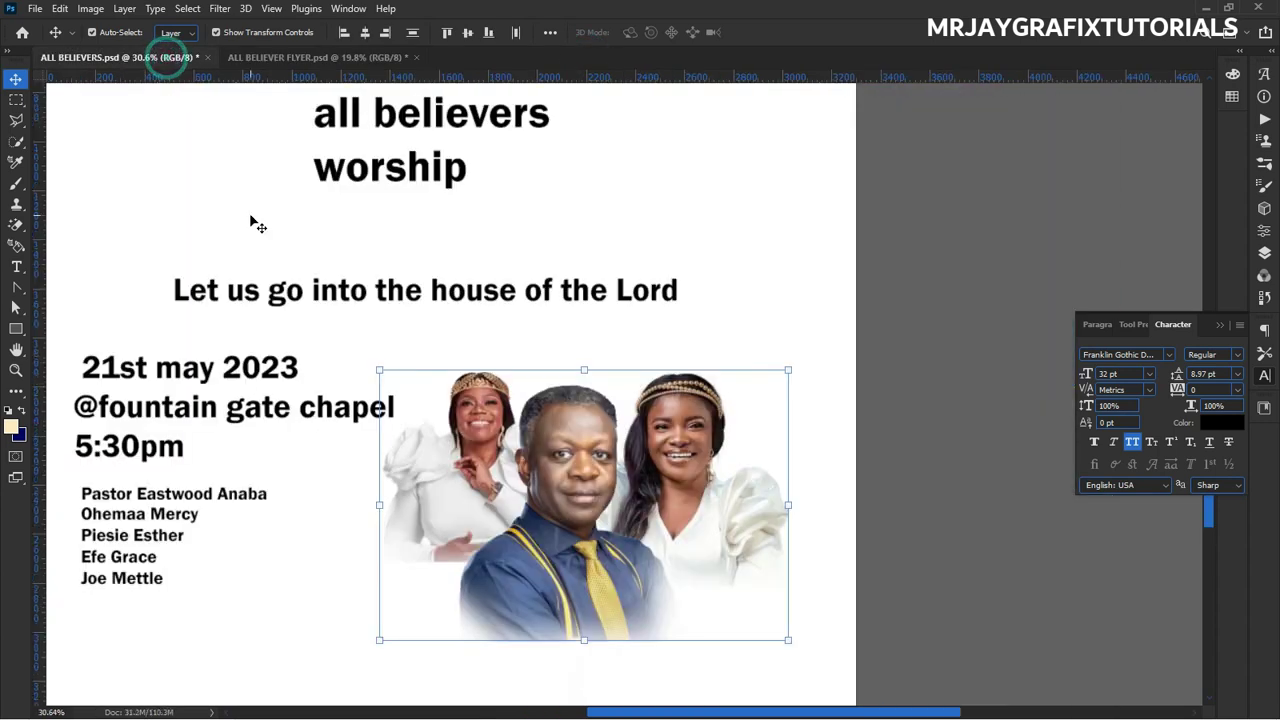
click(226, 603)
click(118, 578)
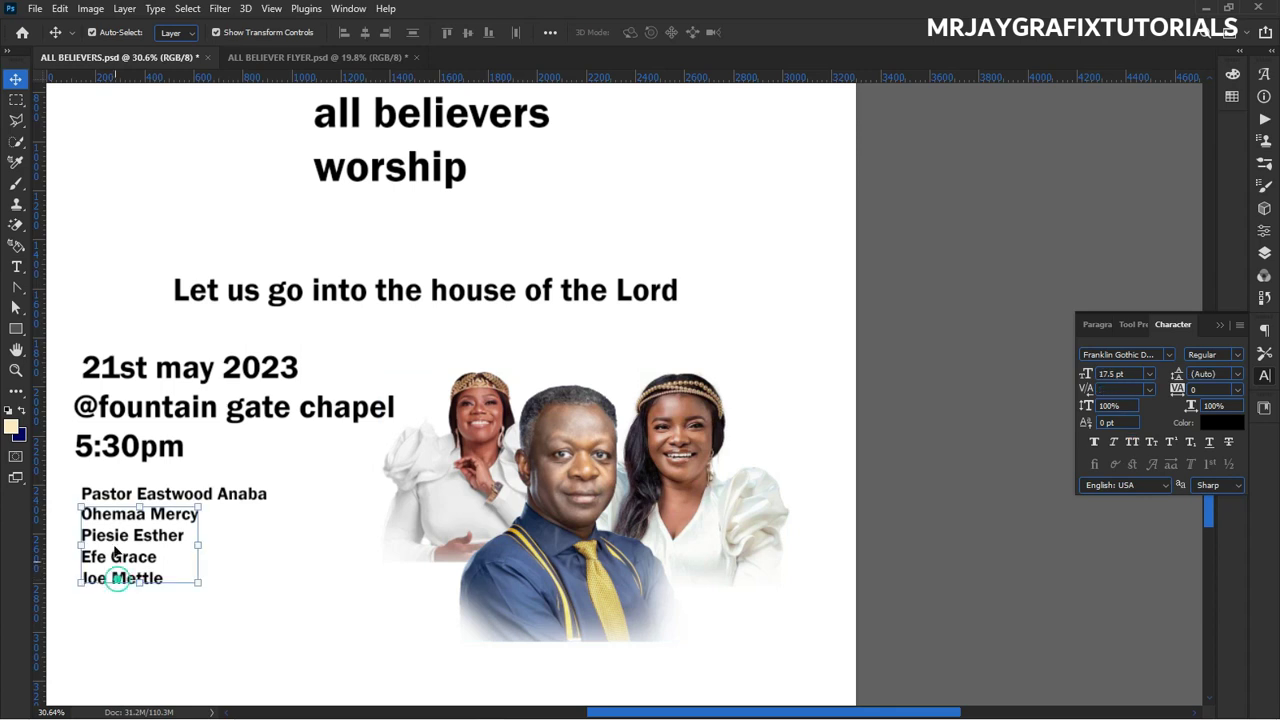
drag(113, 548, 69, 577)
double_click(172, 601)
key(BackSpace)
key(BackSpace)
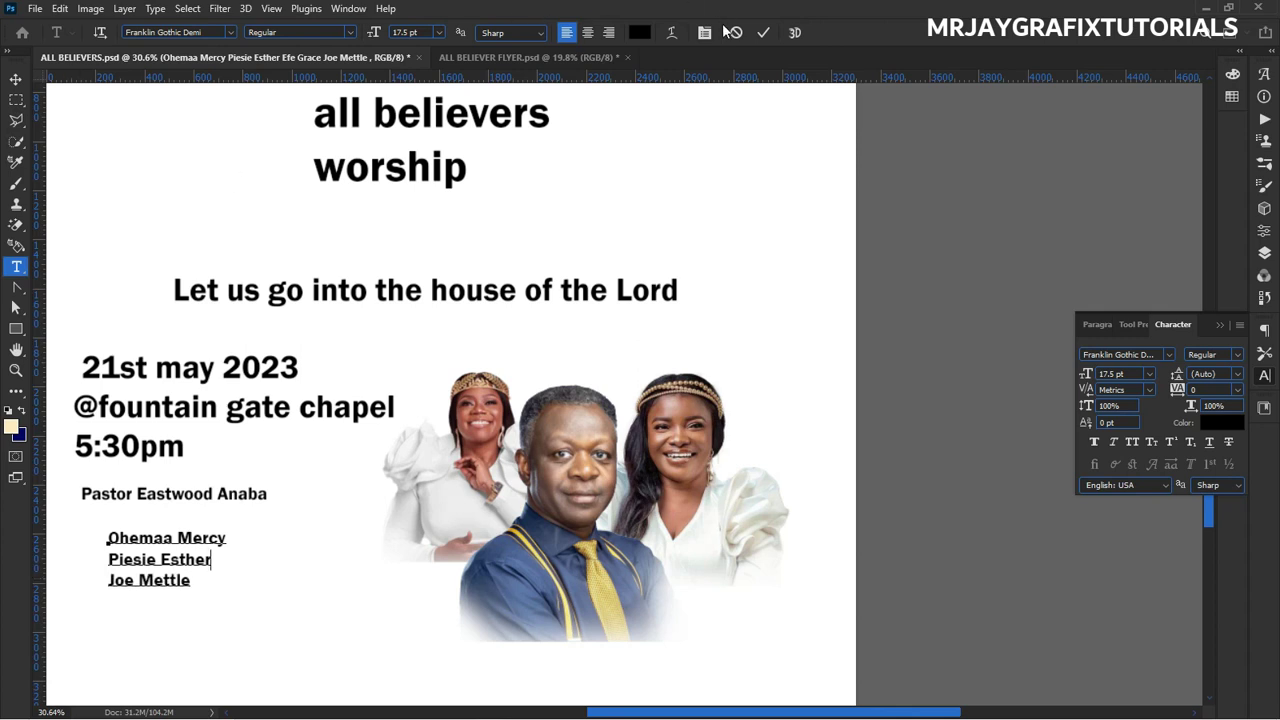
click(757, 36)
Copy the pastor's name and the guest ministers' list together into the ALL BELIEVER FLYER document, below the event time.
key(v)
key(ctrl+0)
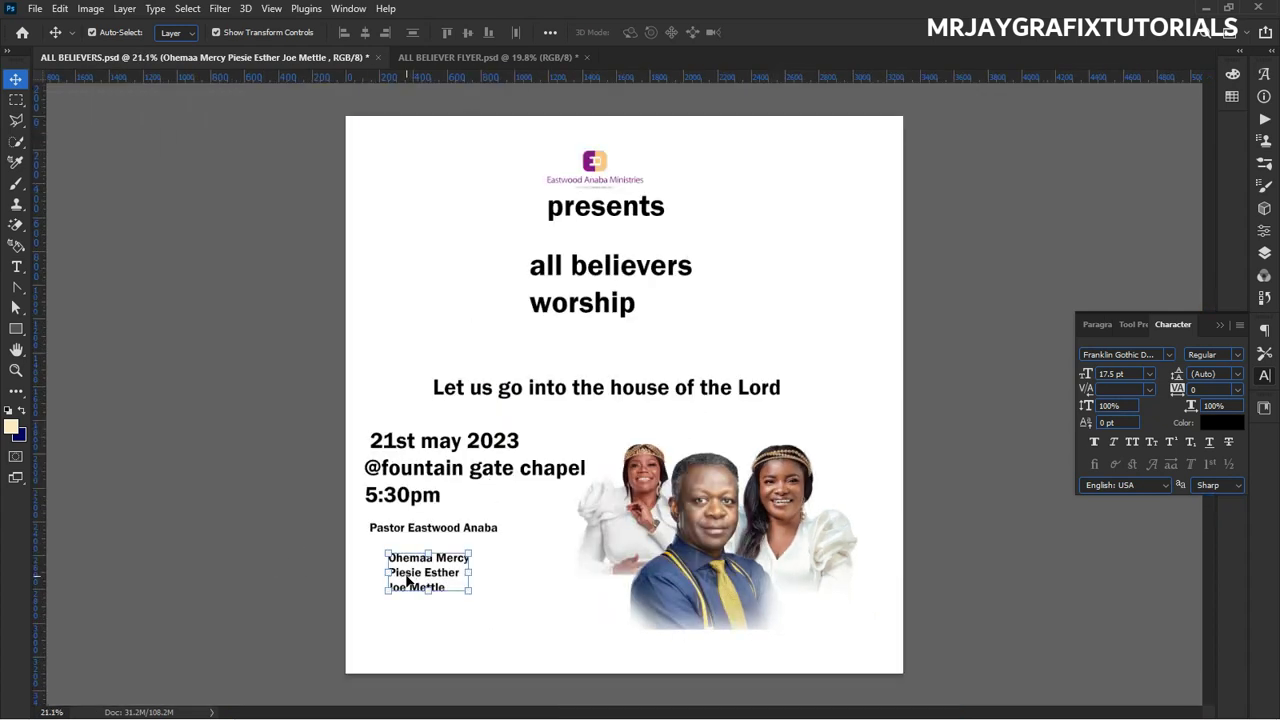
drag(380, 533, 393, 546)
drag(452, 628, 354, 657)
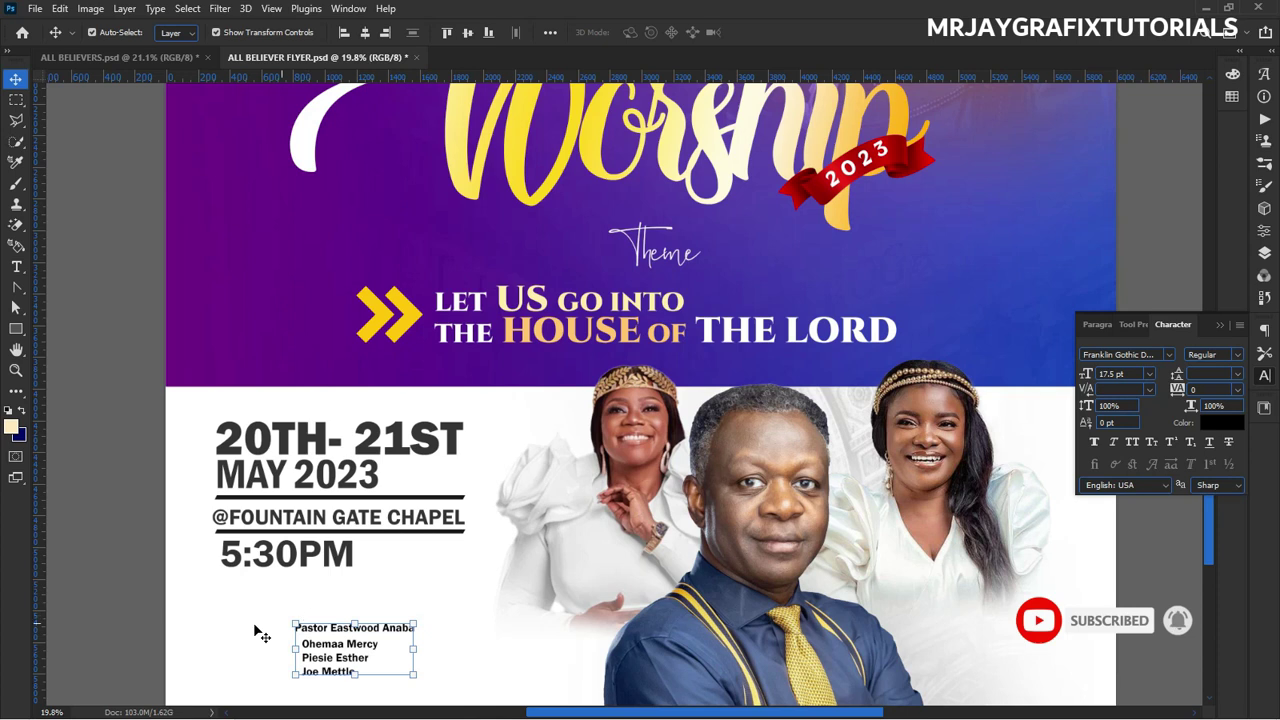
Place the guest ministers' list near the flyer's lower left corner and the pastor's name separately to its right.
scroll(300, 615, up, 5)
drag(278, 578, 412, 329)
click(146, 466)
drag(409, 489, 249, 482)
click(458, 428)
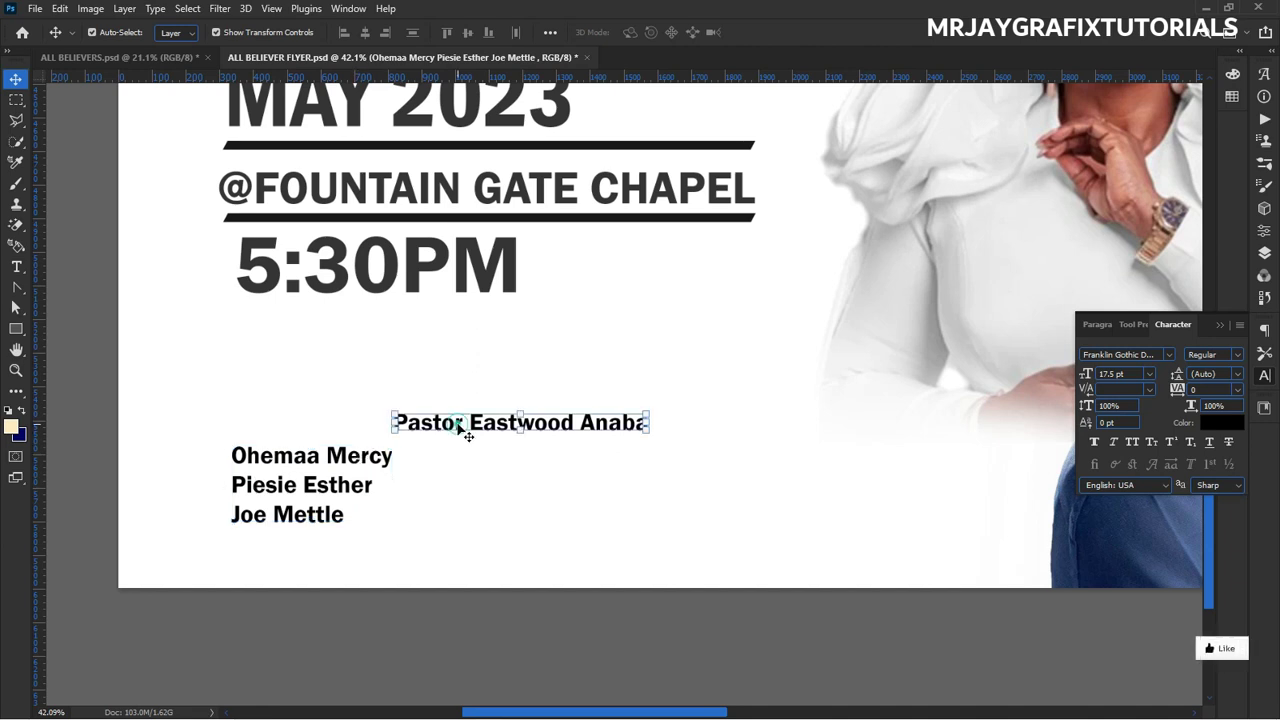
drag(466, 430, 608, 488)
Move the guest ministers' list and the pastor's name up, closer to the 5:30PM text.
scroll(417, 437, down, 3)
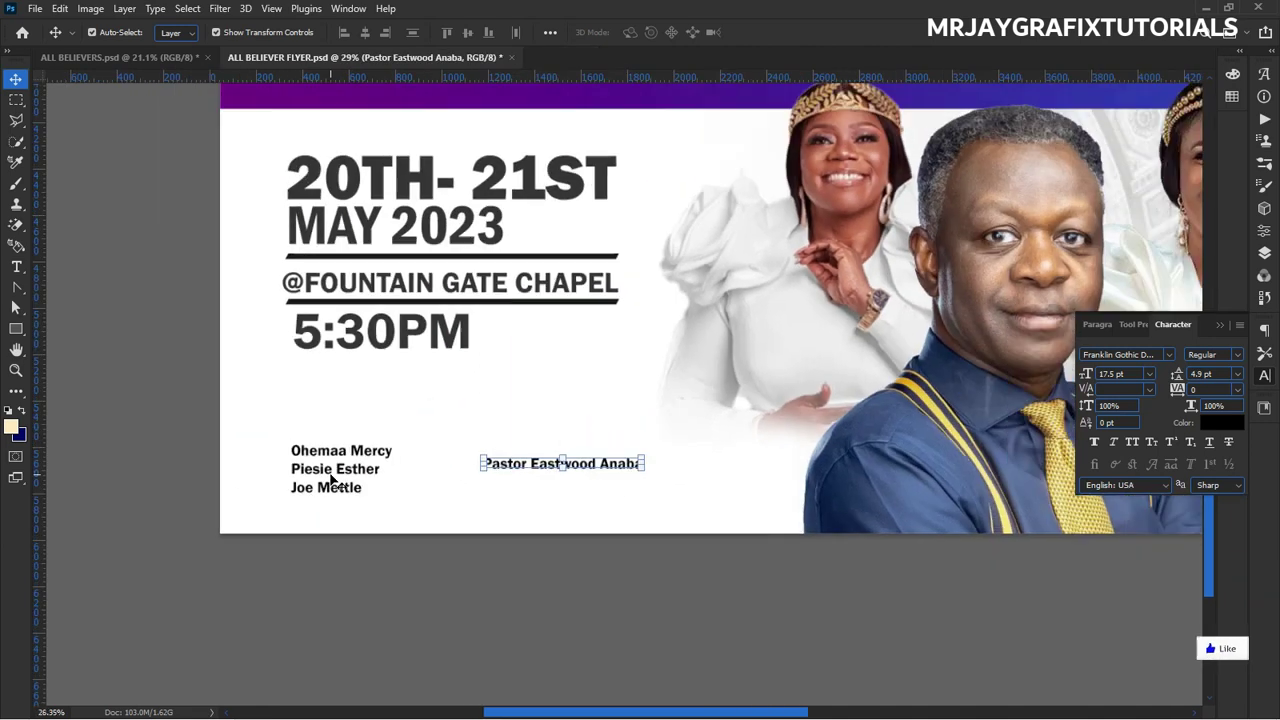
scroll(330, 477, down, 2)
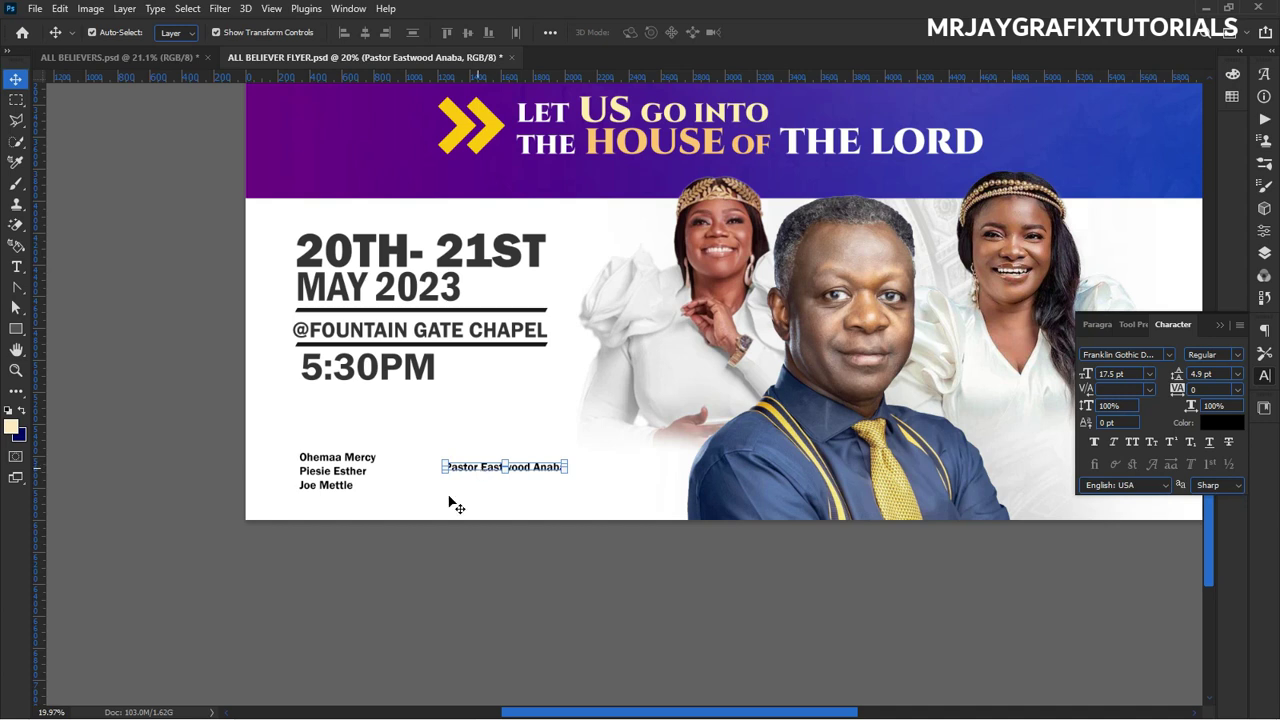
click(15, 329)
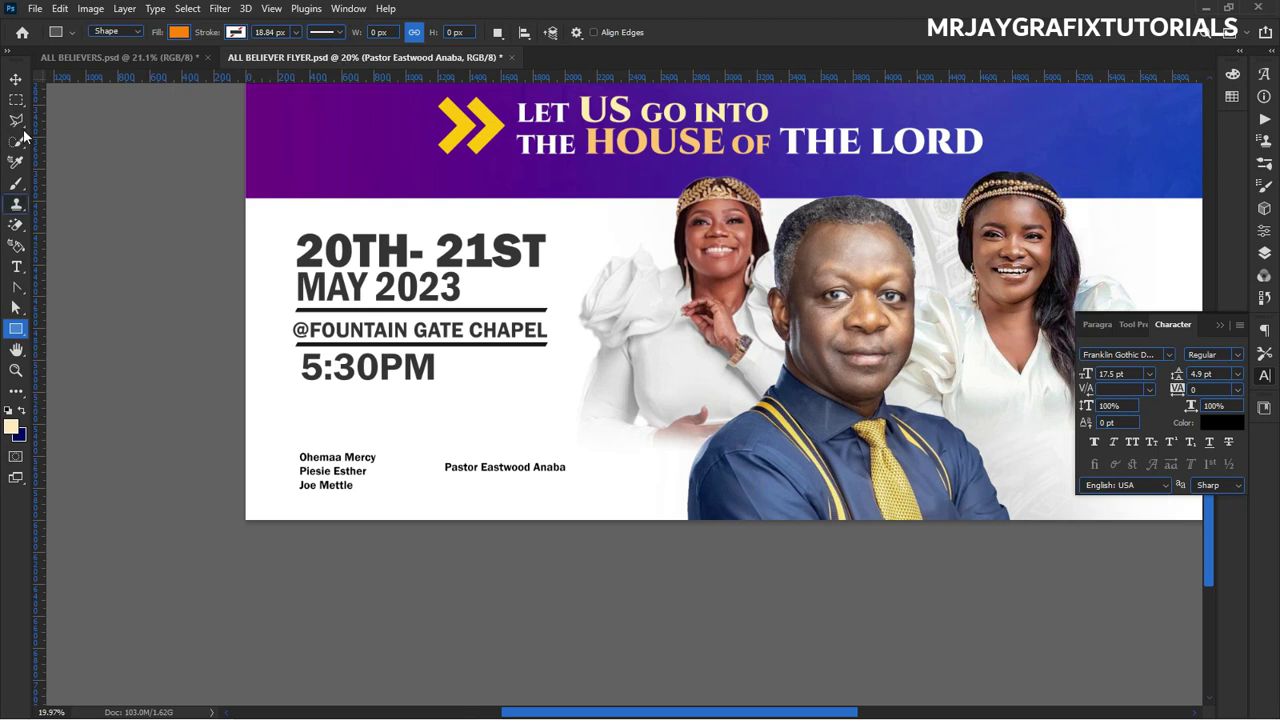
click(15, 78)
drag(335, 485, 322, 448)
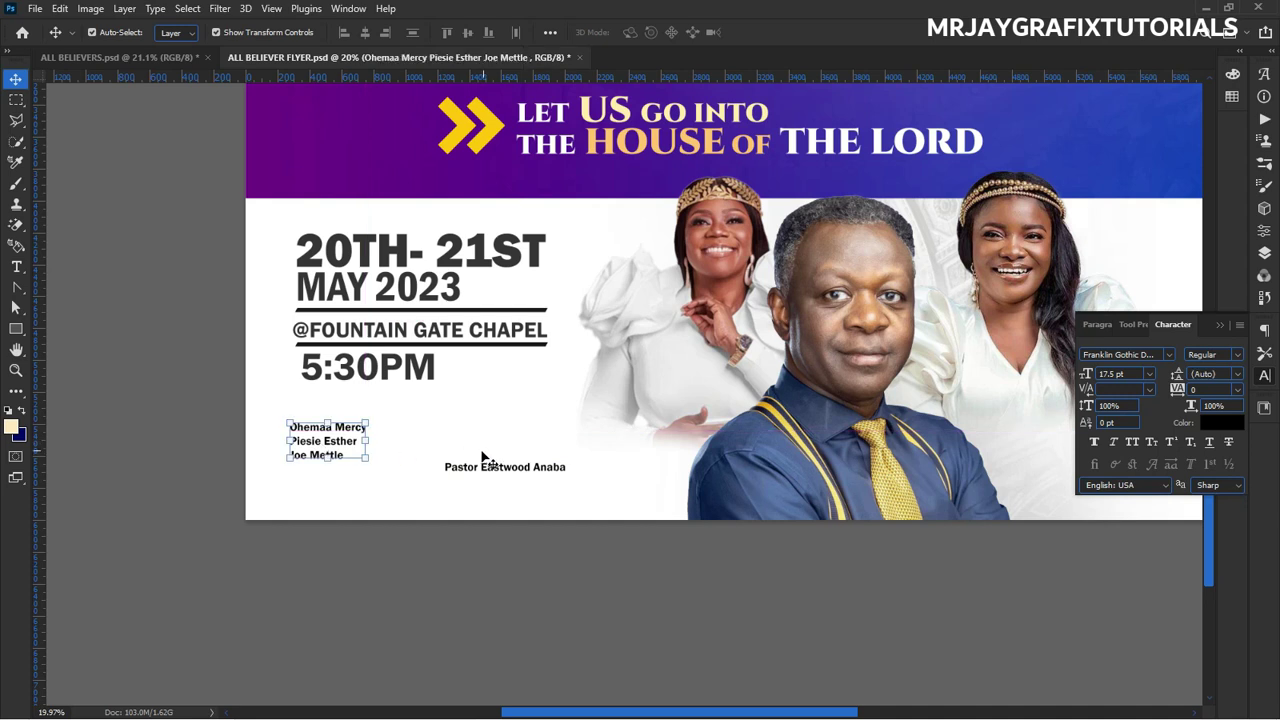
drag(480, 465, 472, 424)
scroll(469, 551, up, 1)
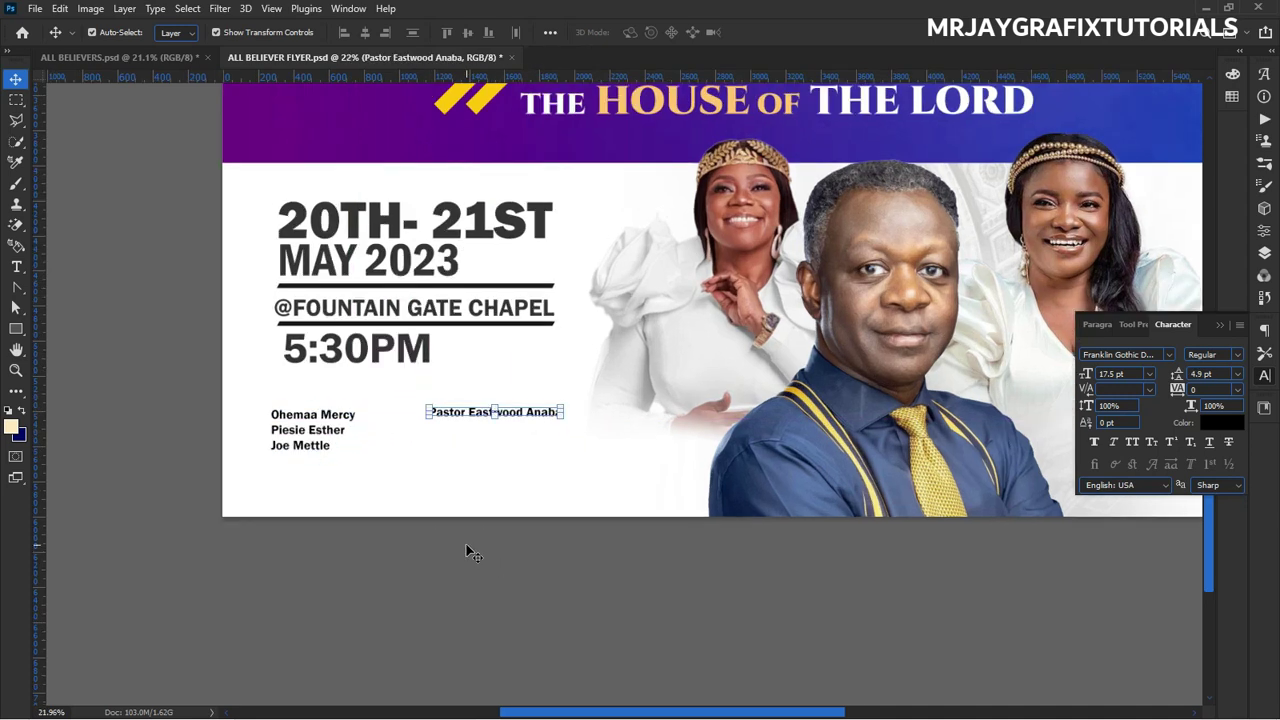
scroll(310, 553, down, 2)
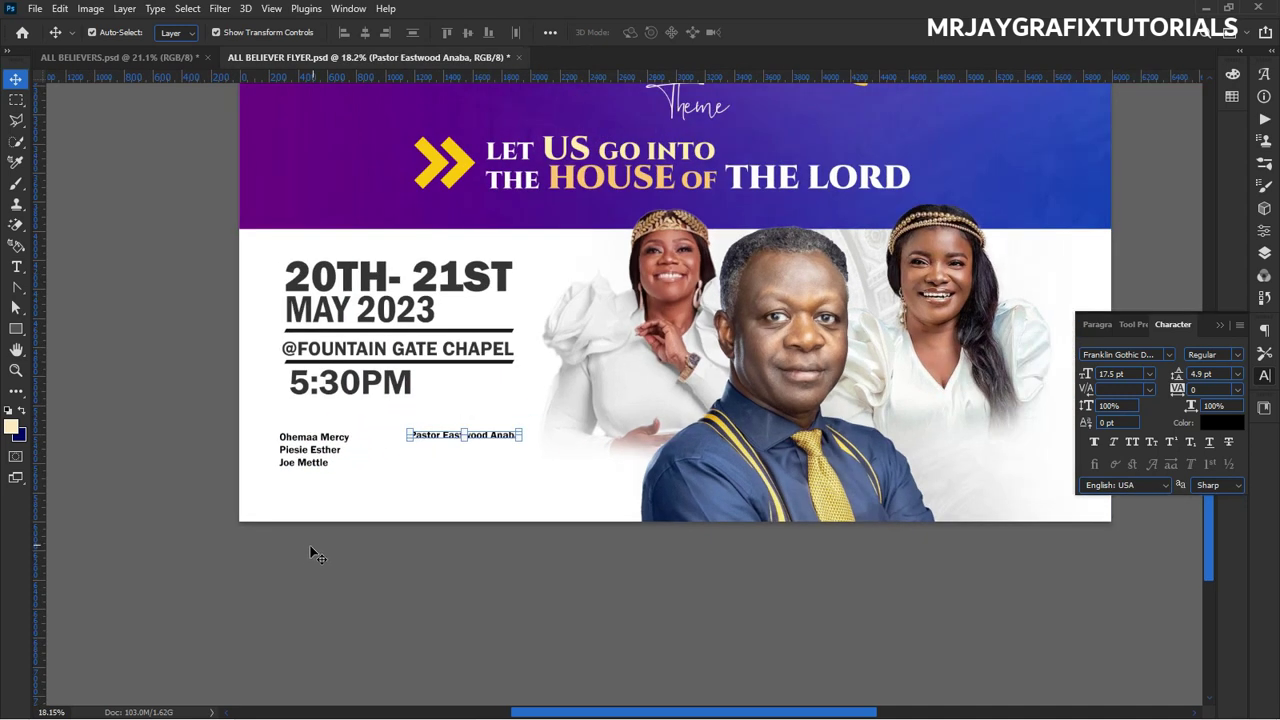
Draw an orange rectangle about 2260 px by 316 px and place it near the flyer's bottom edge, below the pastor's name.
click(16, 328)
drag(359, 481, 523, 505)
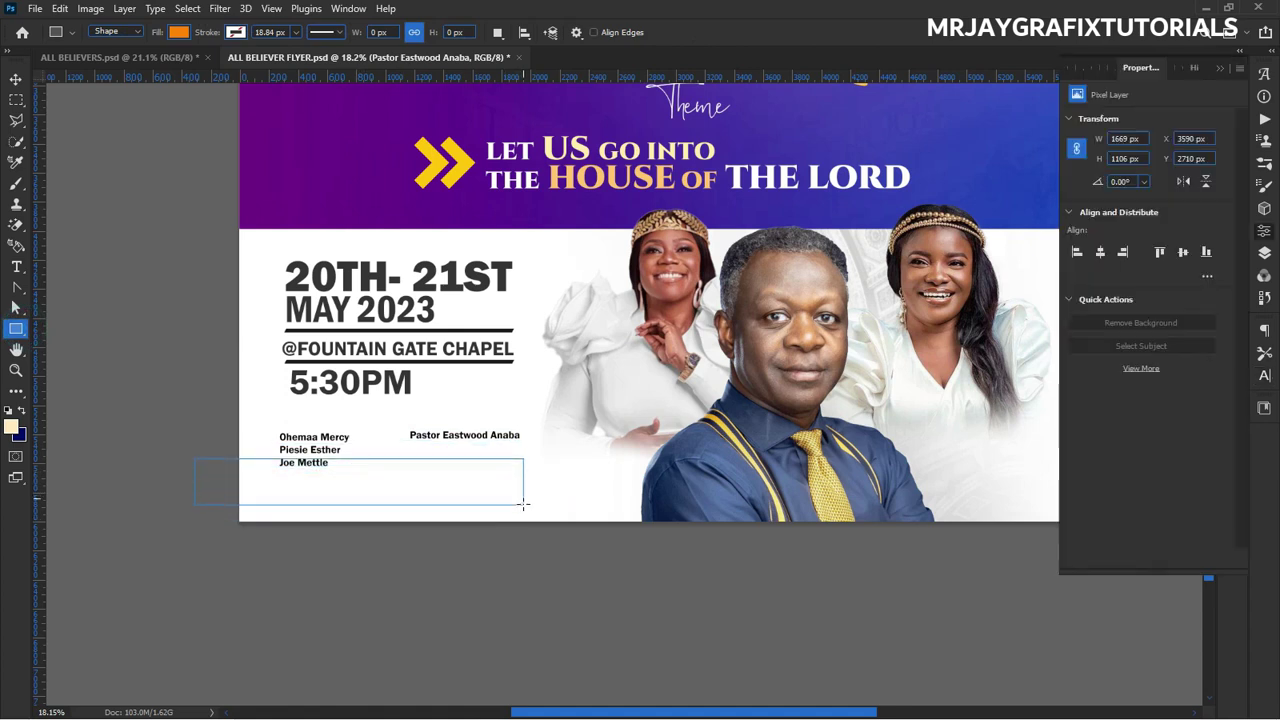
click(16, 78)
drag(357, 491, 577, 484)
scroll(423, 514, down, 1)
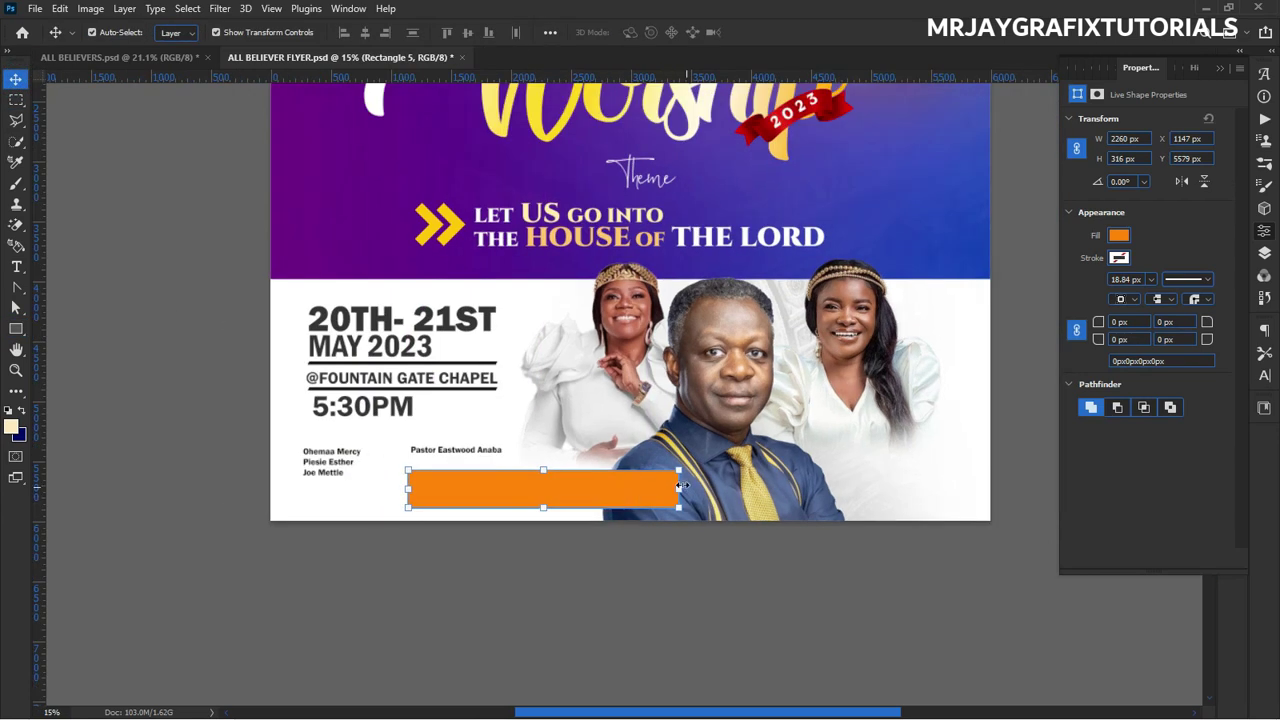
Stretch the orange rectangle sideways in both directions to about 4684 px wide, keeping its height.
click(678, 490)
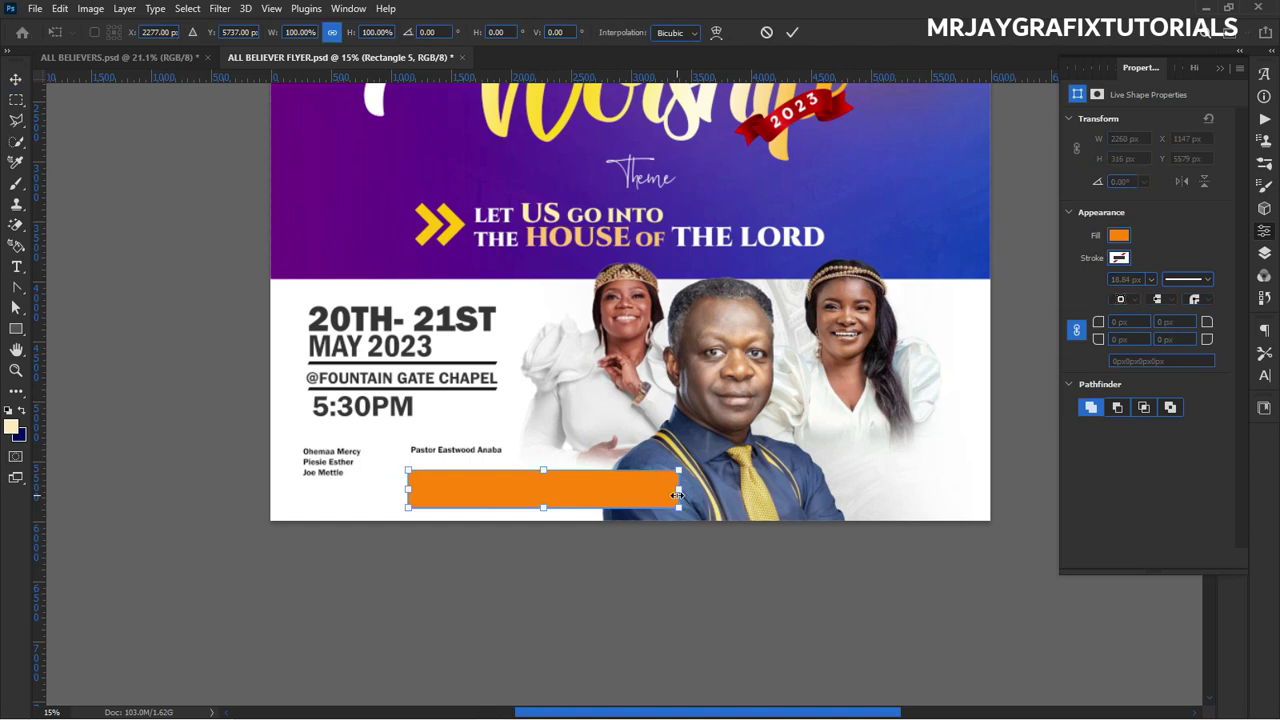
drag(678, 494, 927, 490)
drag(408, 488, 364, 488)
key(Return)
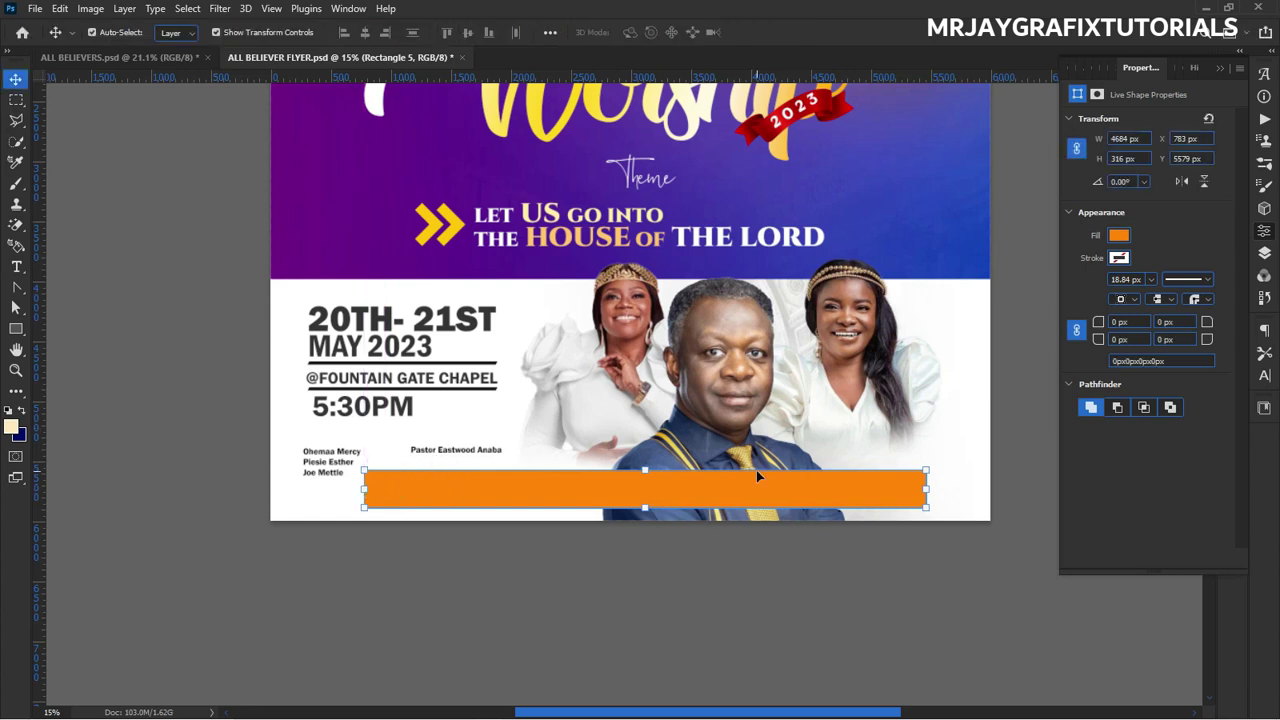
click(1264, 253)
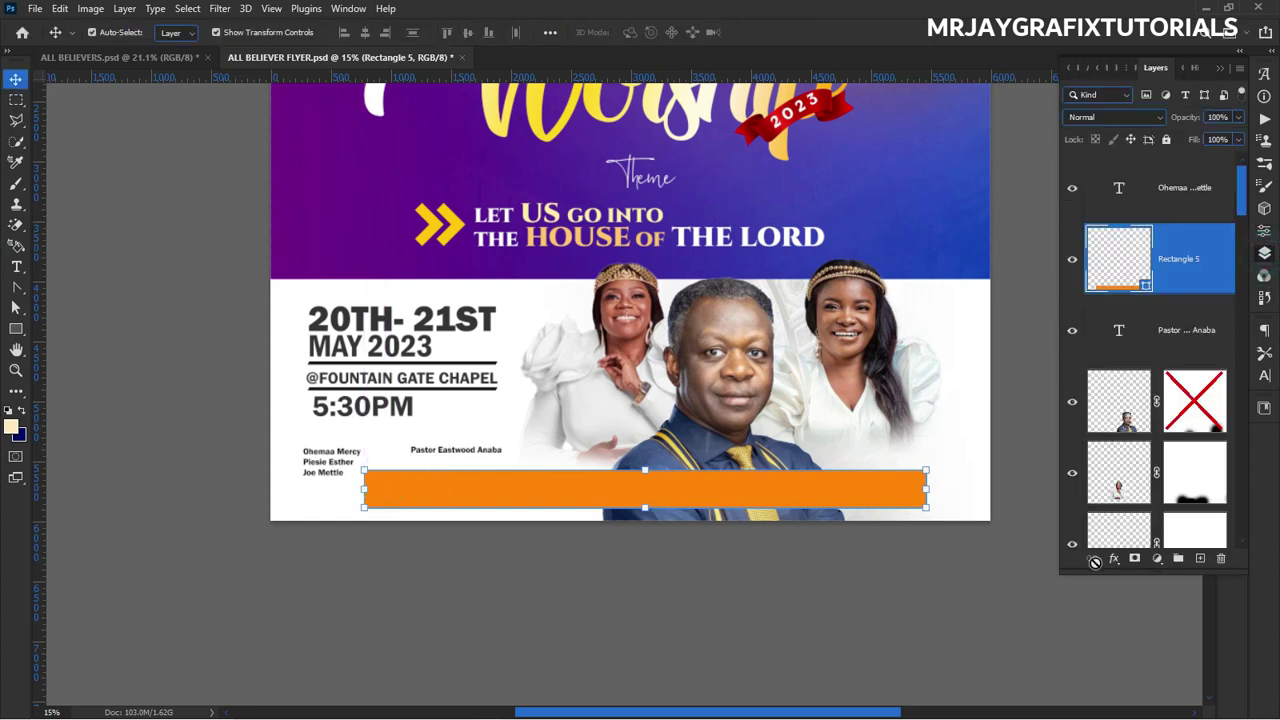
click(1113, 558)
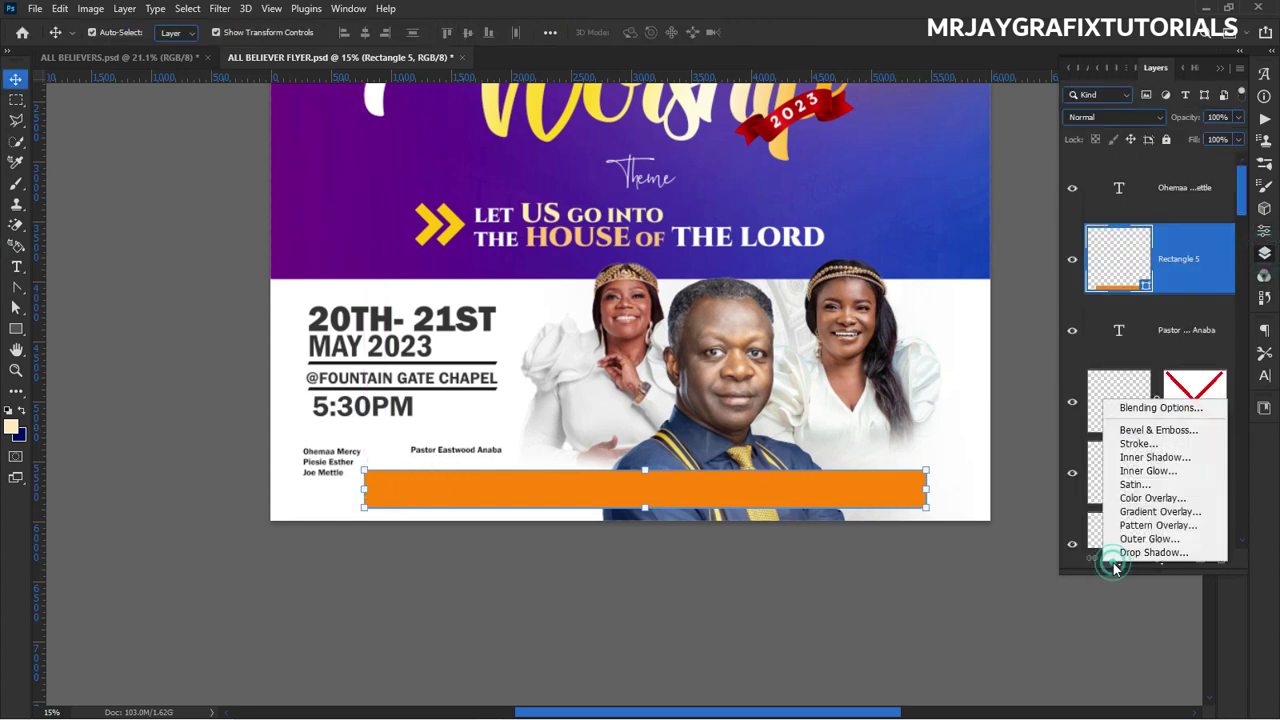
click(1138, 510)
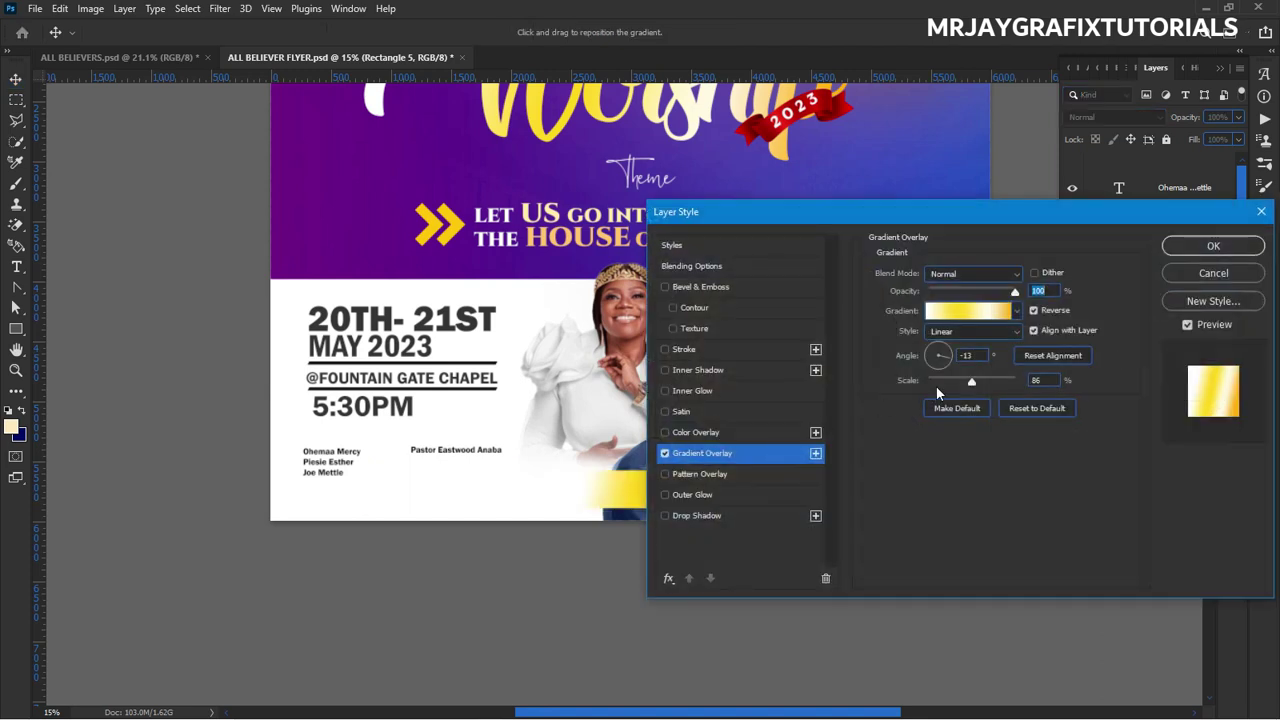
click(1036, 408)
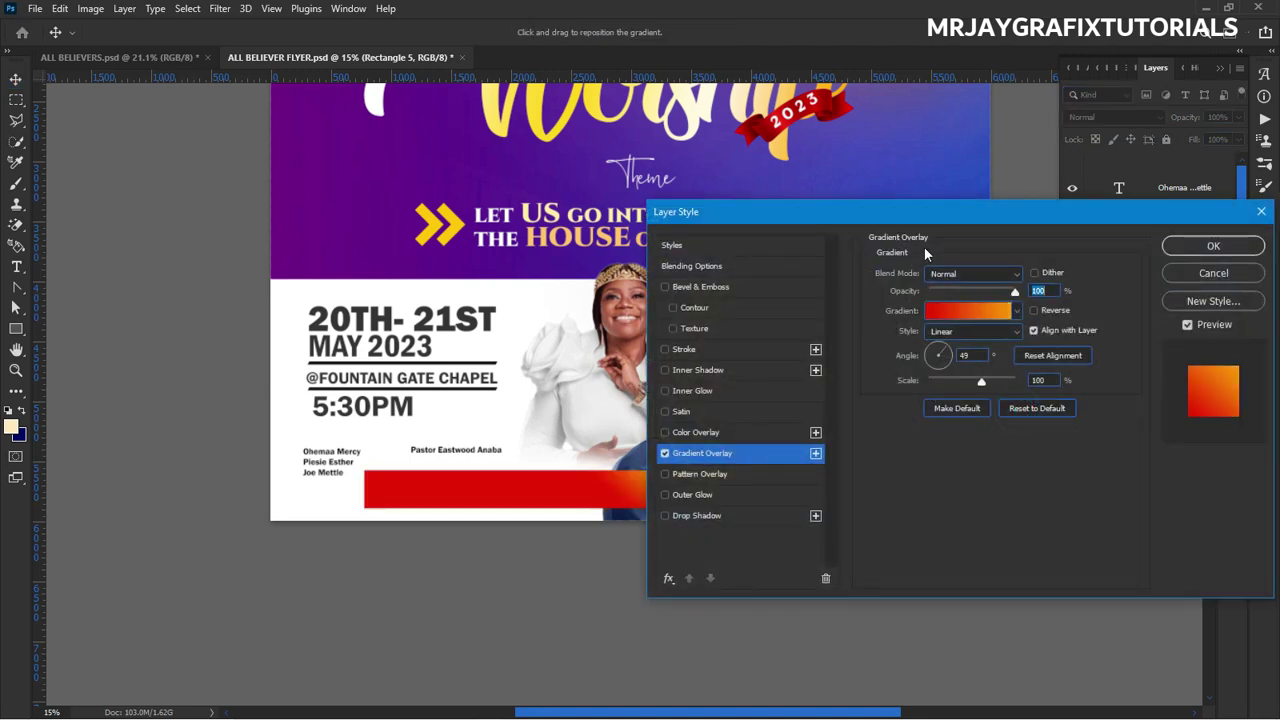
drag(911, 212, 1053, 214)
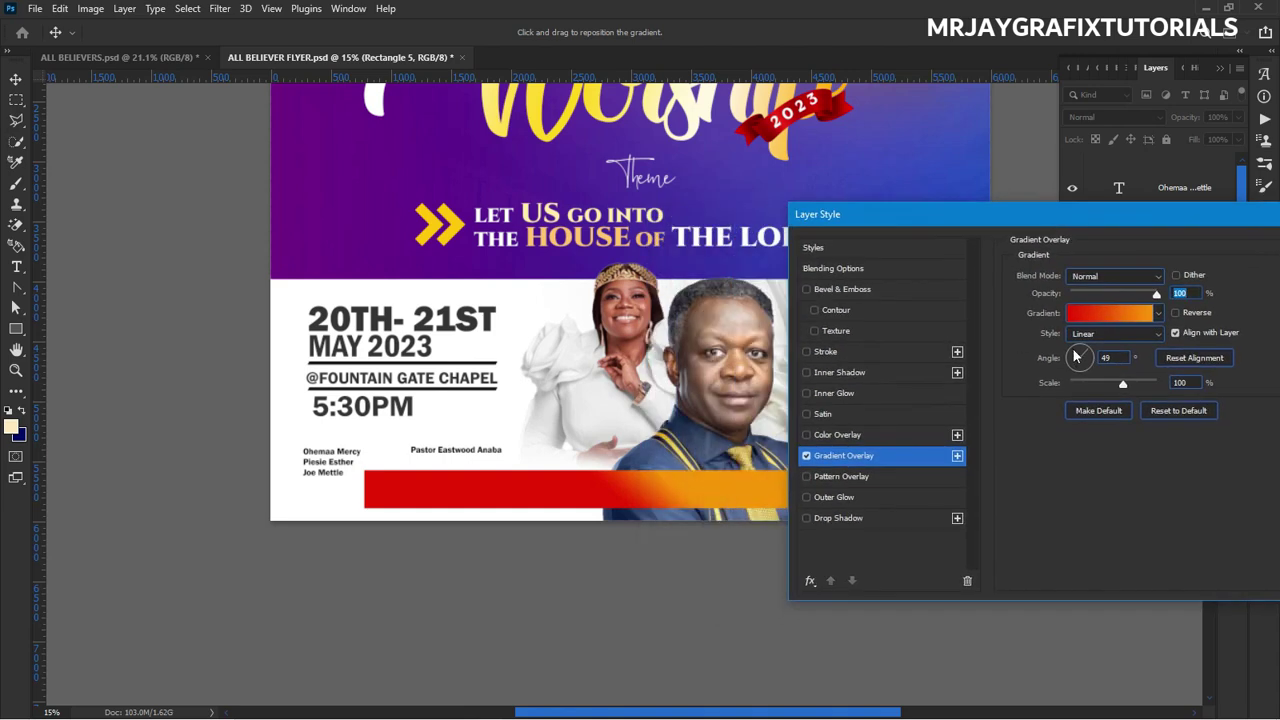
drag(1154, 224, 746, 207)
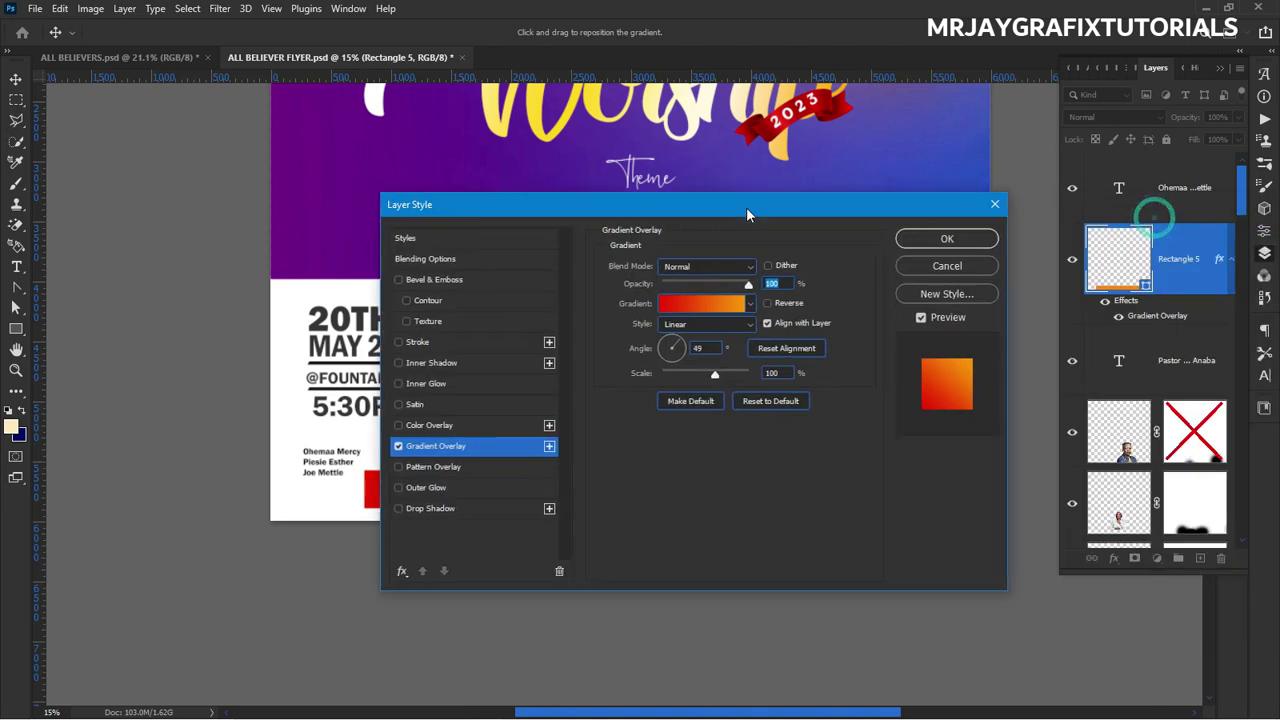
click(929, 263)
Copy the Rectangle 1 layer's gradient overlay style onto the orange bar and move the bar slightly left.
scroll(1117, 318, down, 10)
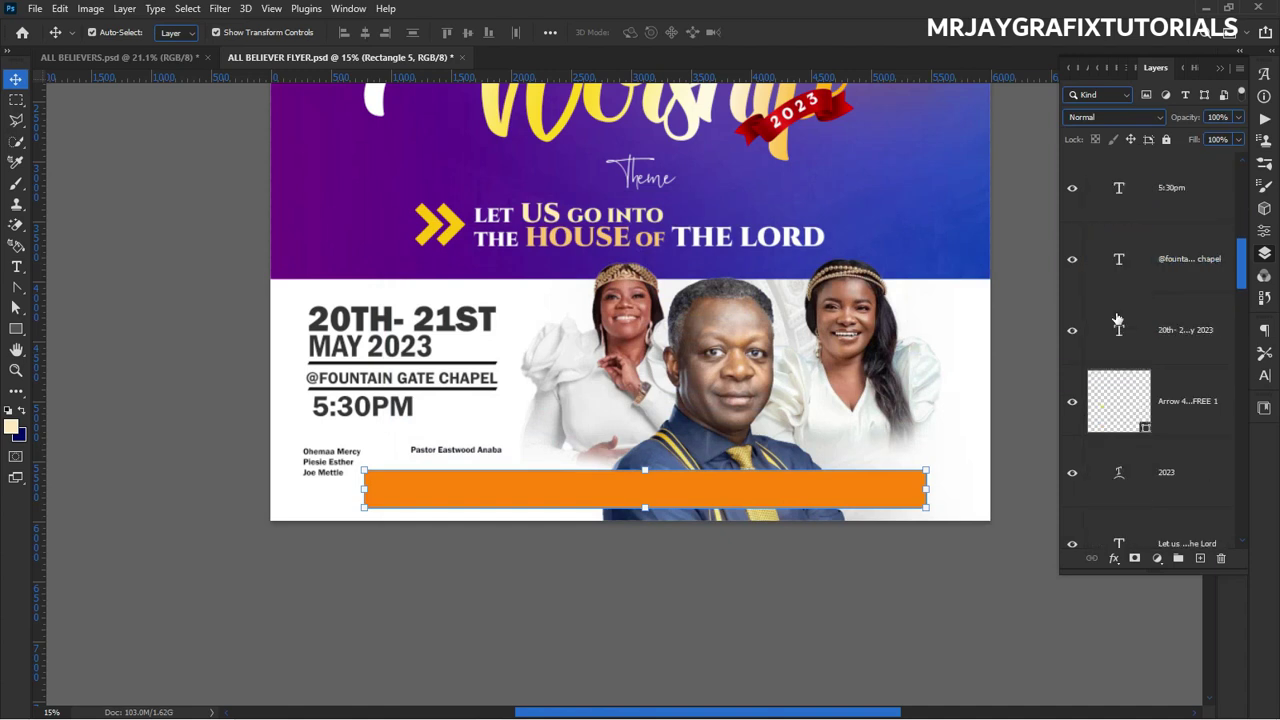
scroll(1128, 348, down, 6)
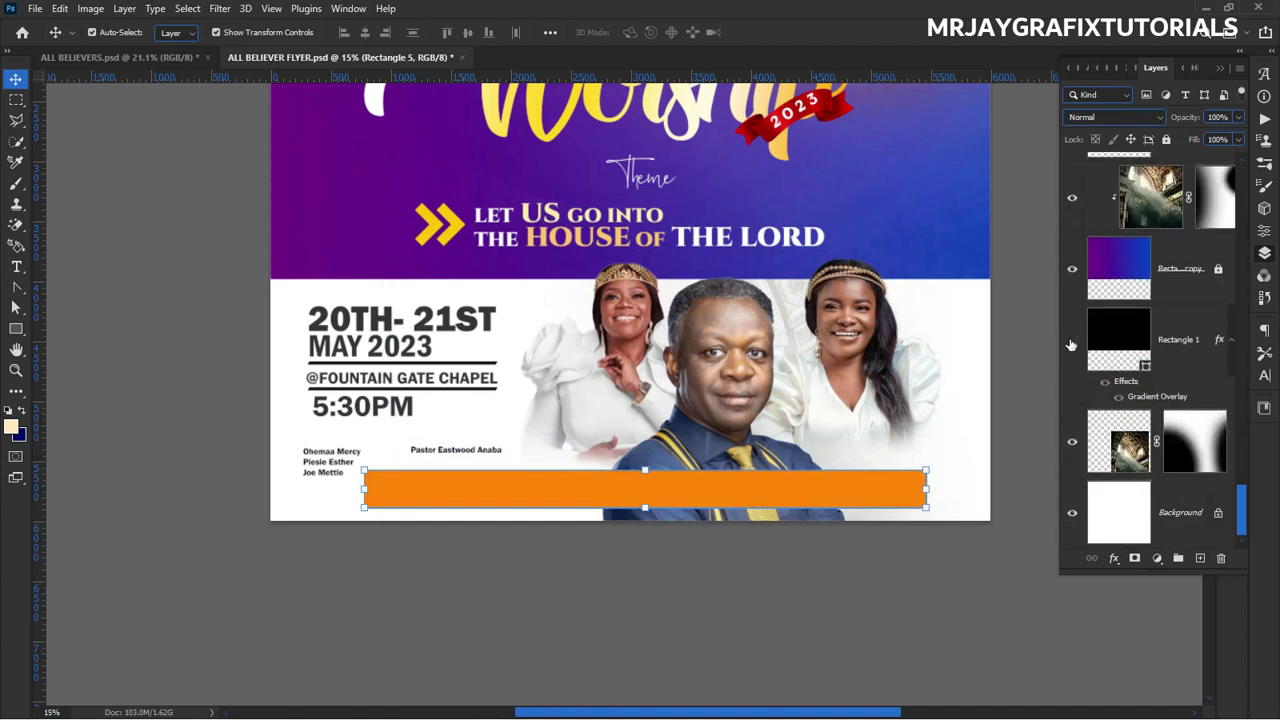
right_click(1165, 398)
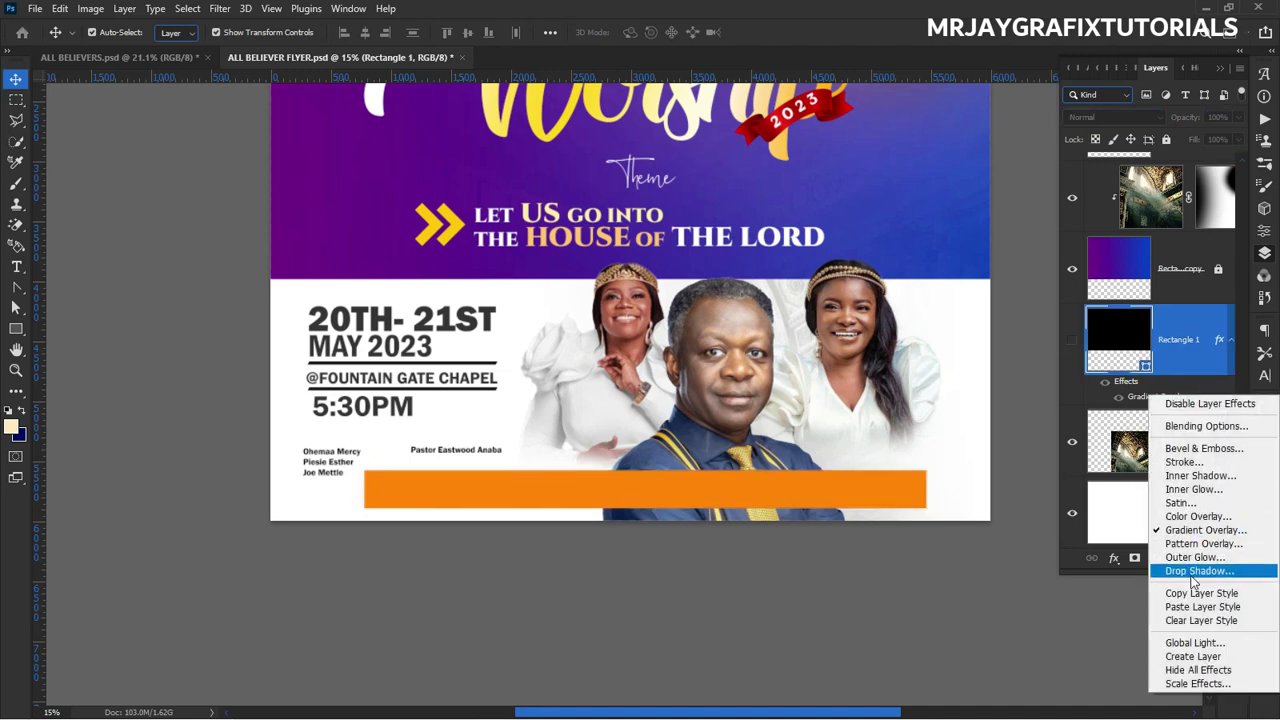
click(1198, 594)
click(570, 489)
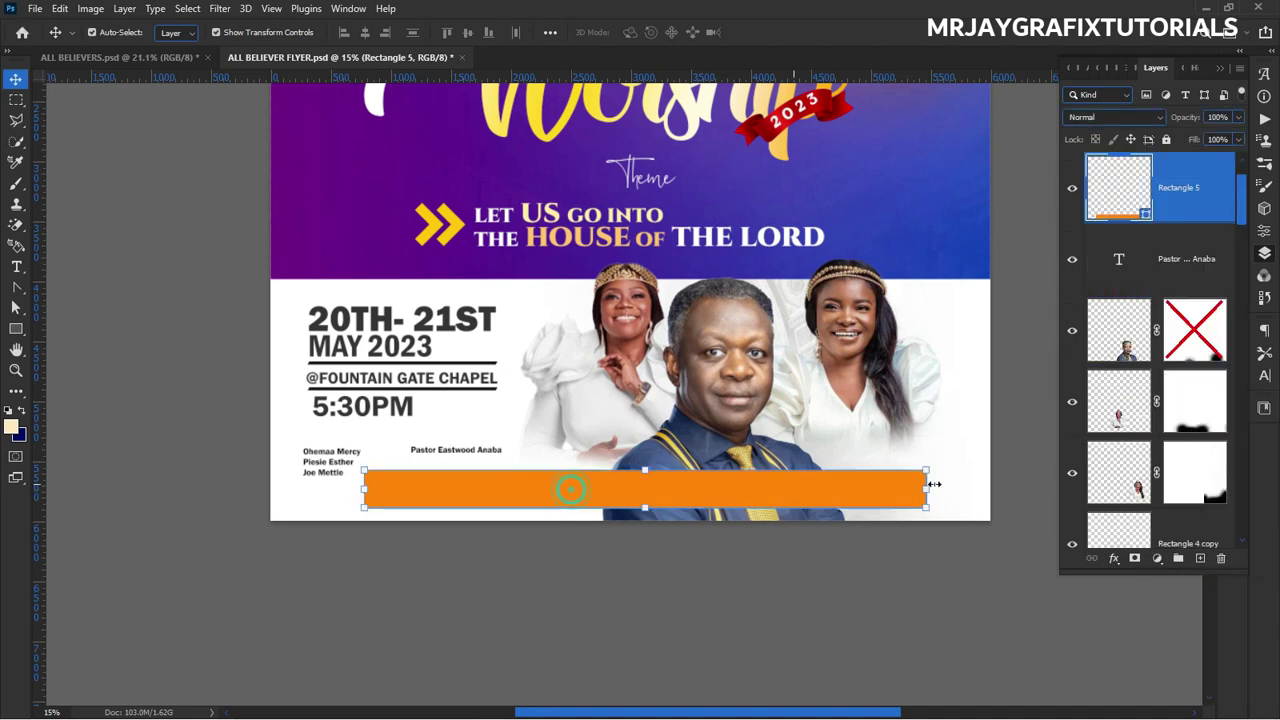
right_click(1193, 193)
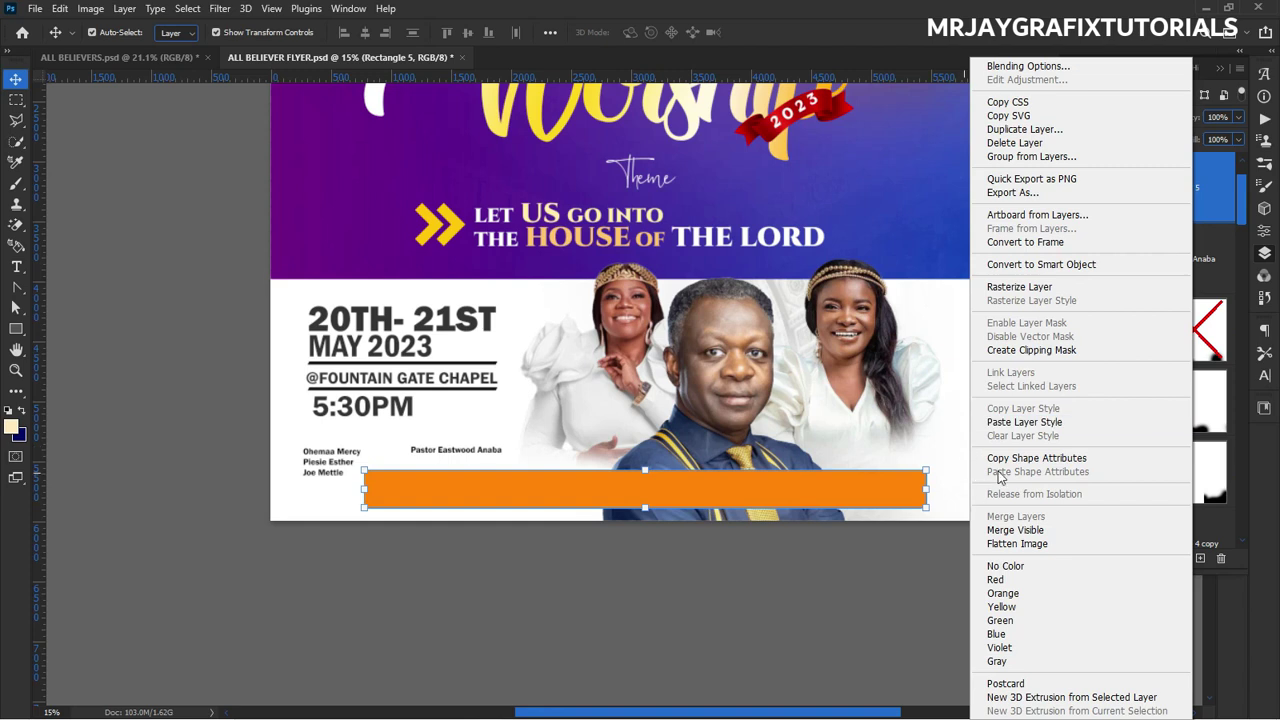
click(1020, 422)
click(521, 561)
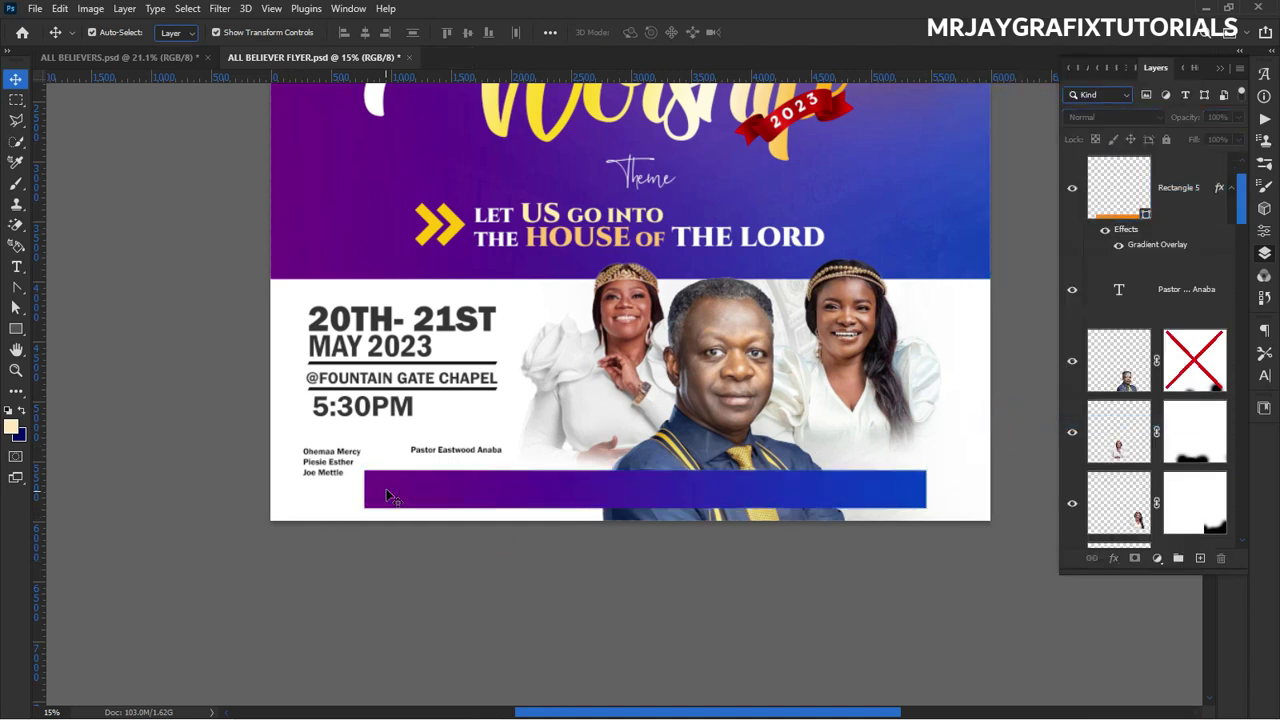
drag(450, 497, 438, 497)
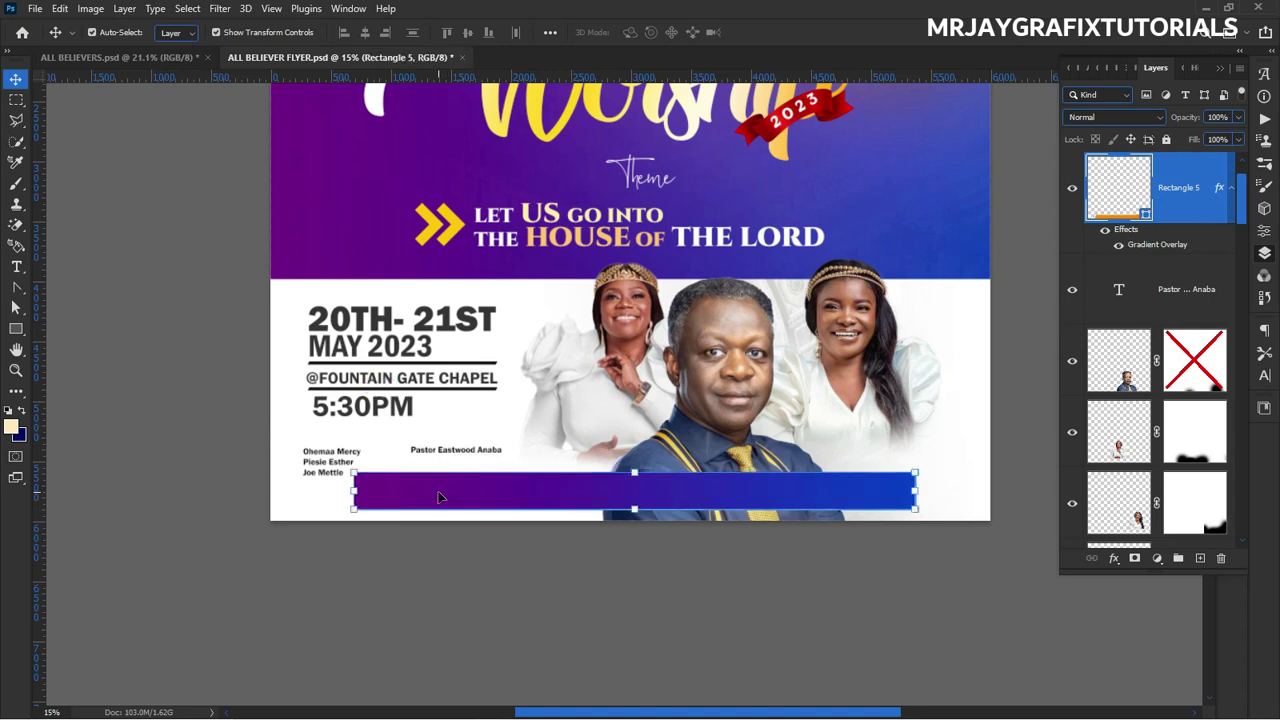
click(425, 572)
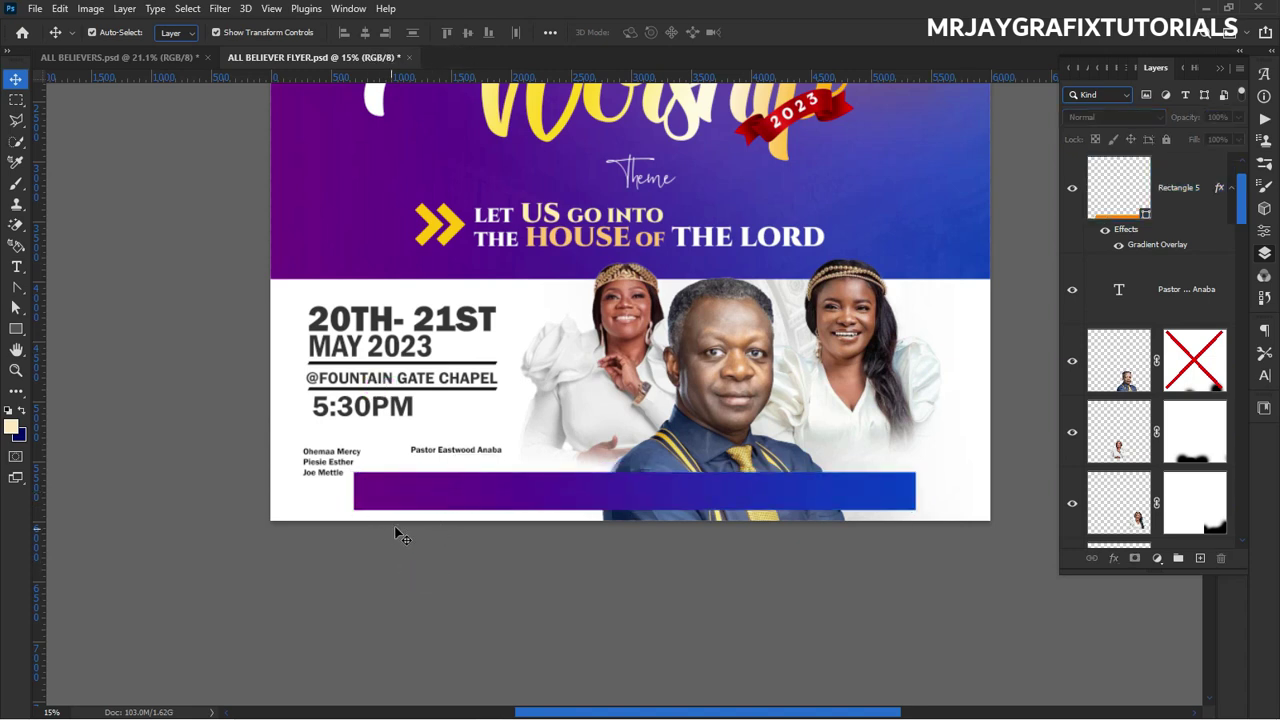
Move the gradient bar's layer down the stack, behind the ministers' photos and below the Rectangle 3 layer.
scroll(397, 535, up, 1)
click(442, 486)
drag(1108, 197, 1116, 425)
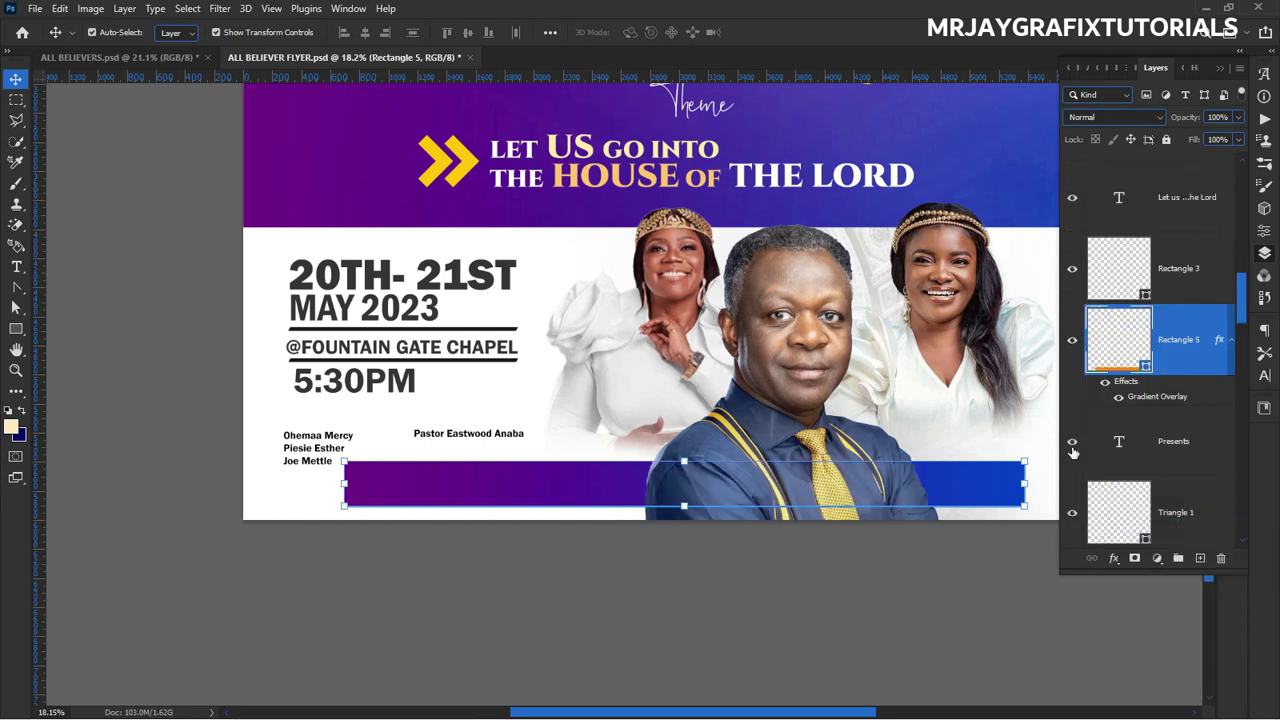
click(526, 627)
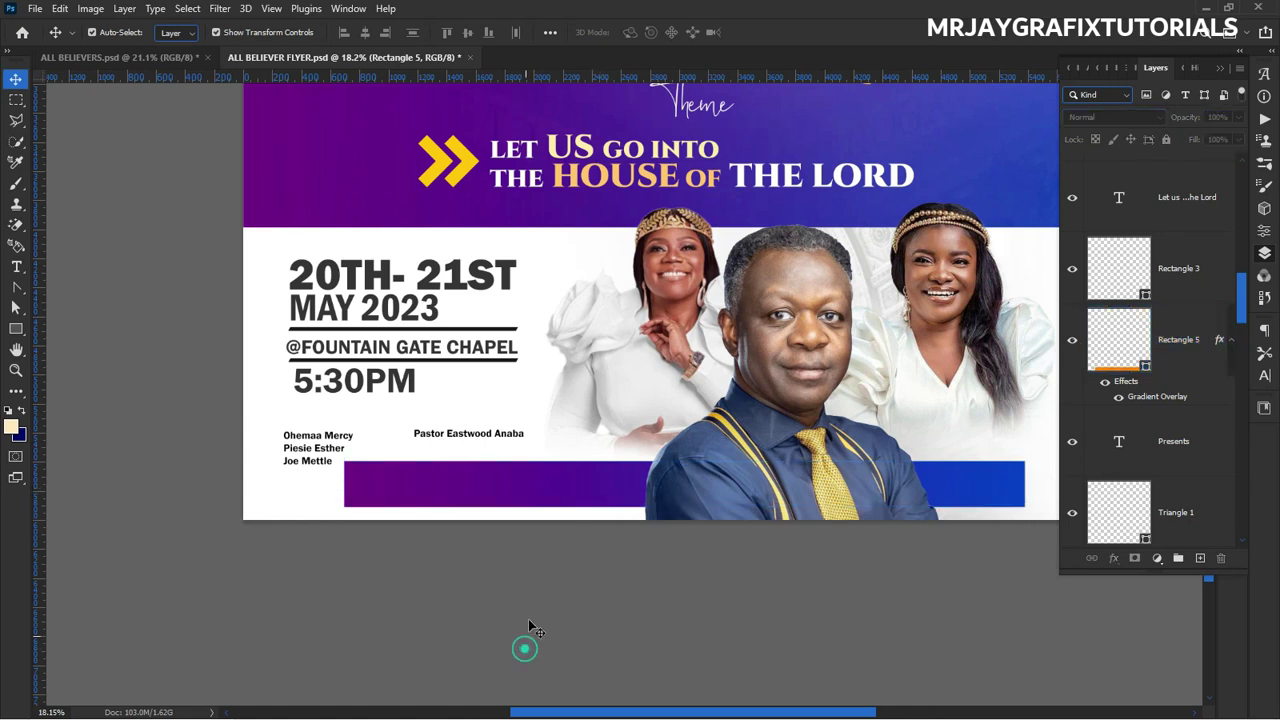
Bring the gradient bar in front of all other layers and nudge it slightly right and up.
click(563, 490)
key(ctrl)
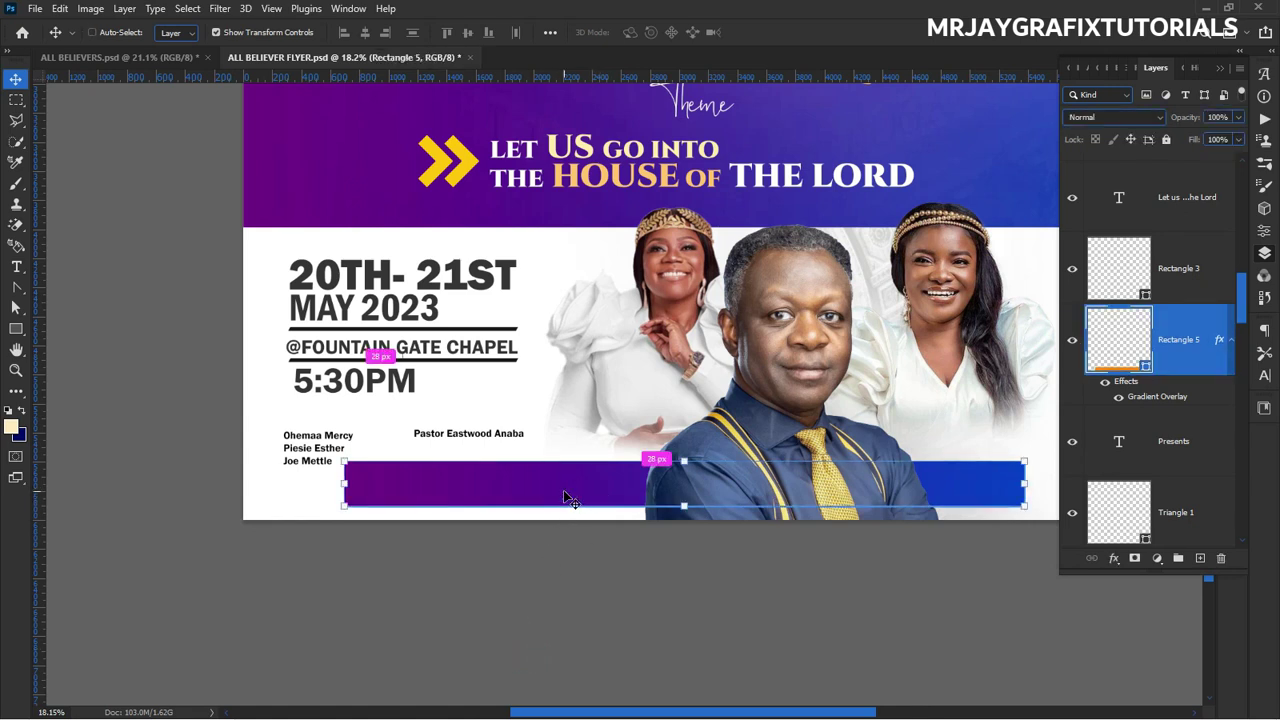
key(ctrl+shift+bracketright)
key(shift+Right)
key(shift+Right)
key(shift+Right)
key(shift+Right)
key(shift+Right)
key(shift+Right)
key(shift+Right)
key(shift+Up)
key(shift+Up)
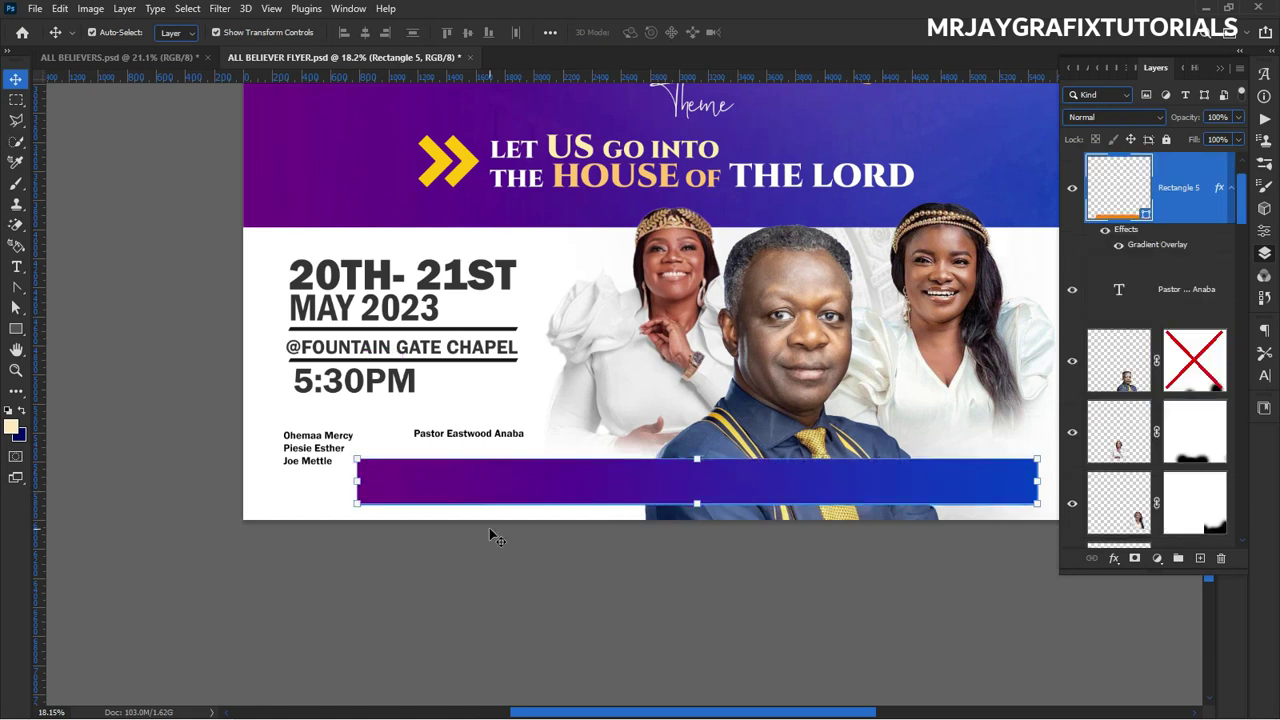
Center the gradient bar horizontally on the whole canvas and clear the selection.
key(ctrl+a)
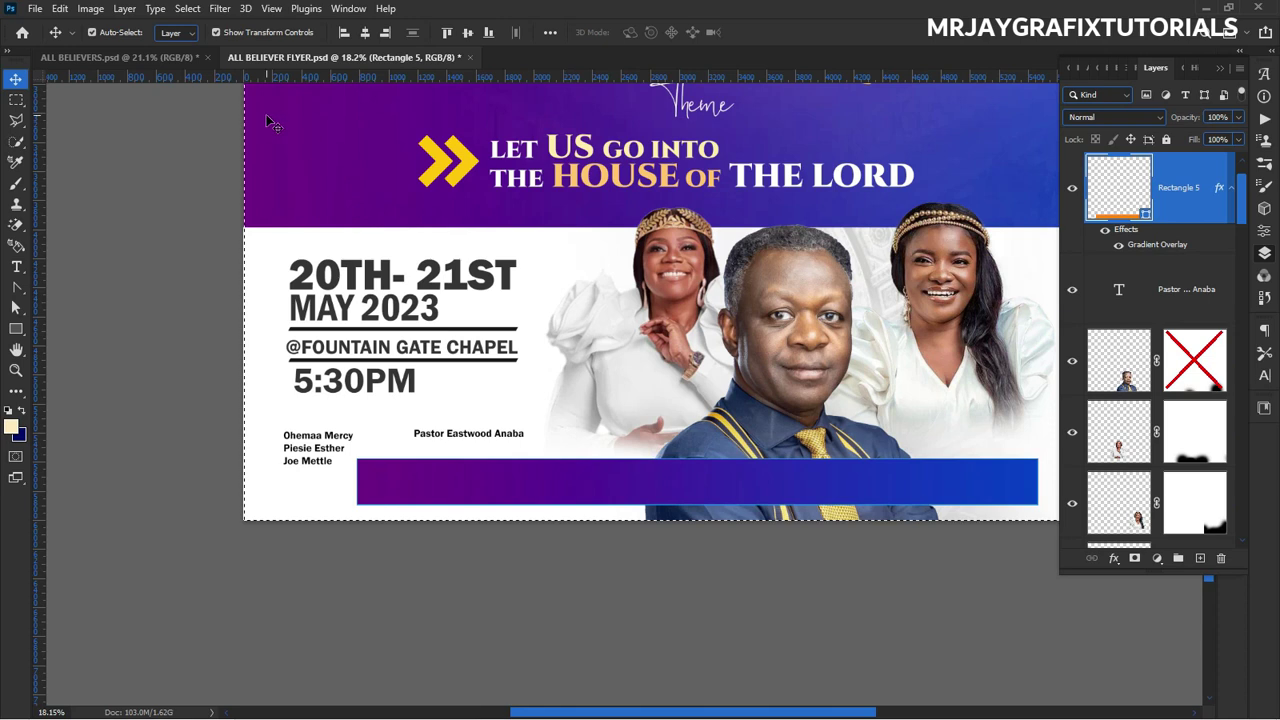
click(365, 32)
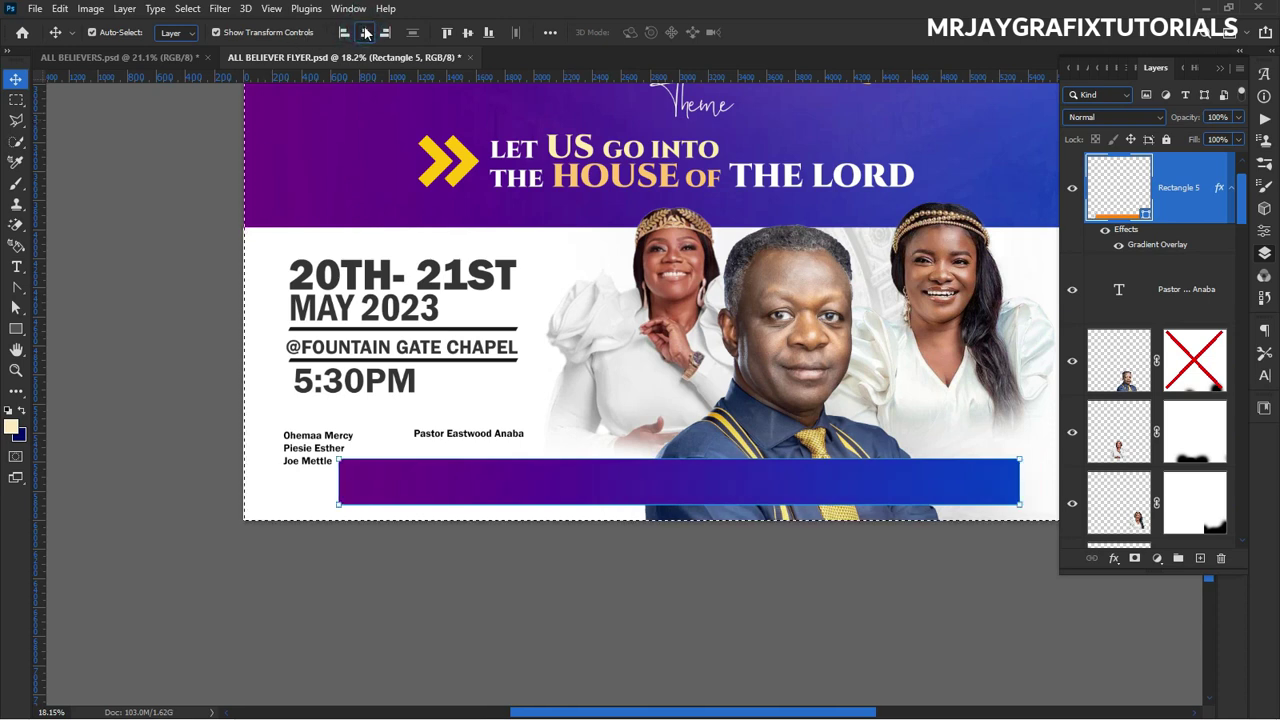
key(ctrl+d)
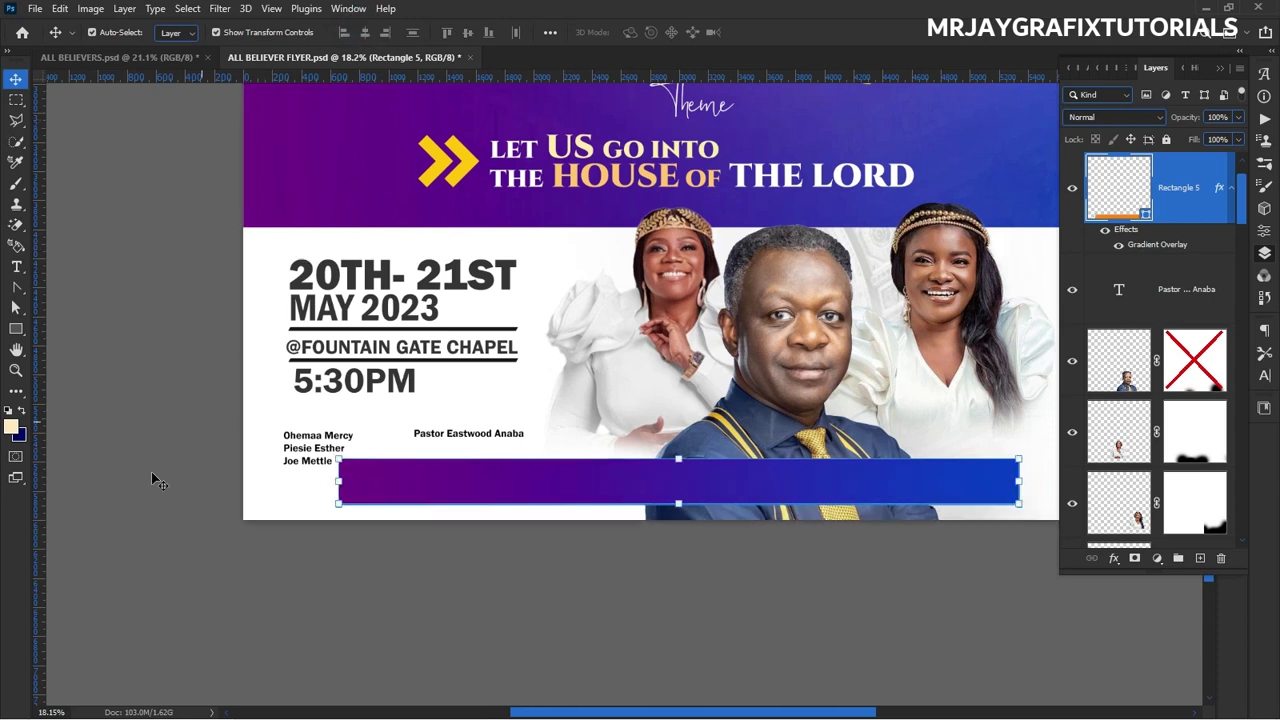
click(152, 480)
Move the guest ministers' list onto the gradient bar, directly below the pastor's name.
drag(280, 417, 445, 476)
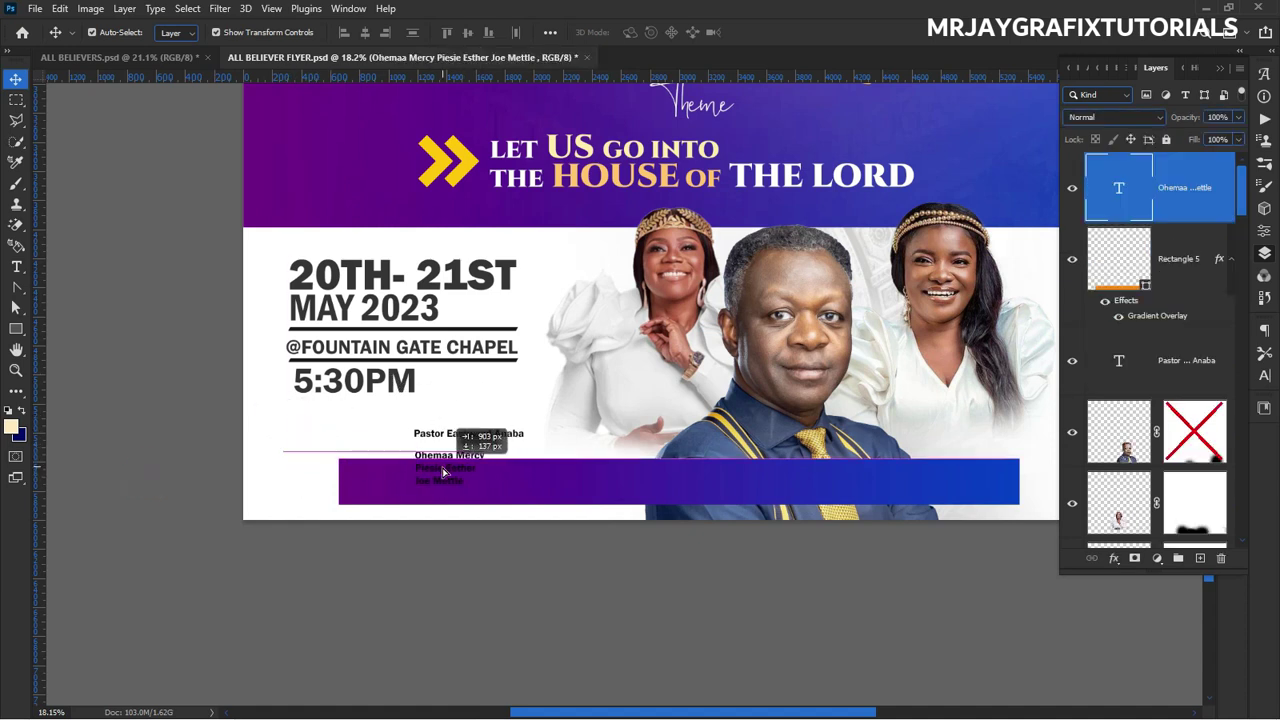
scroll(430, 587, up, 2)
scroll(430, 587, down, 2)
scroll(412, 509, up, 2)
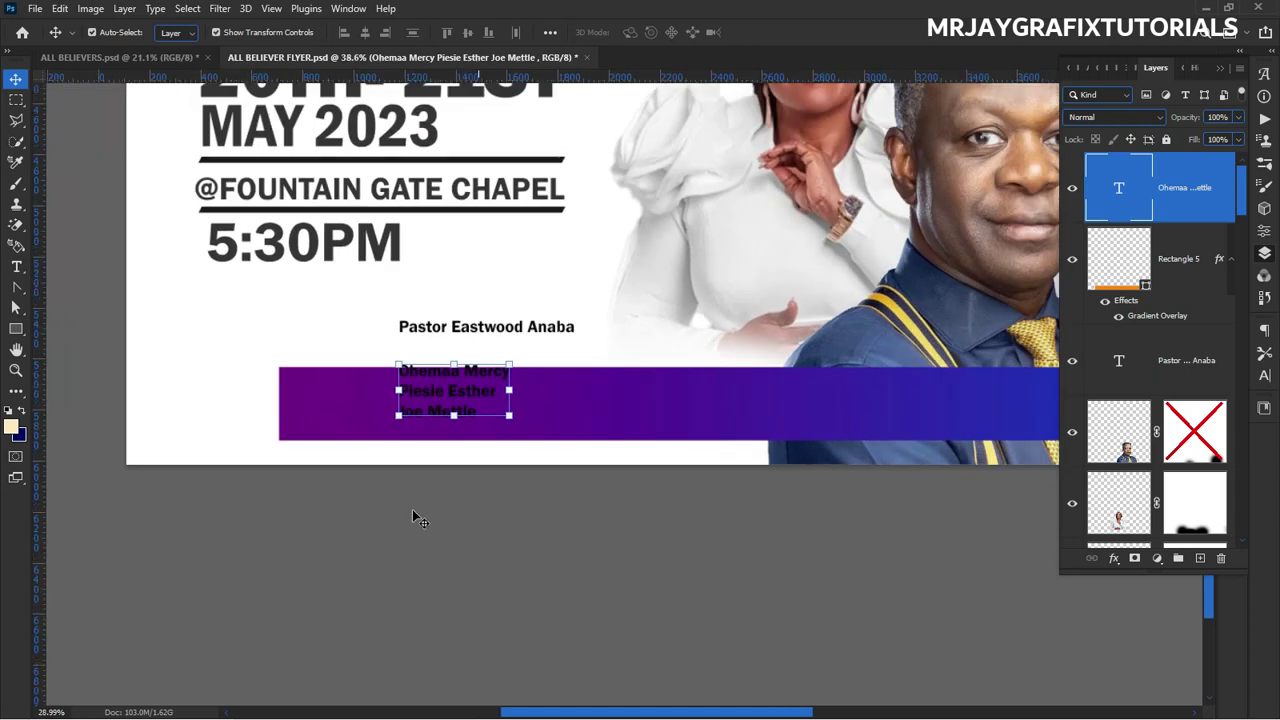
drag(455, 491, 325, 515)
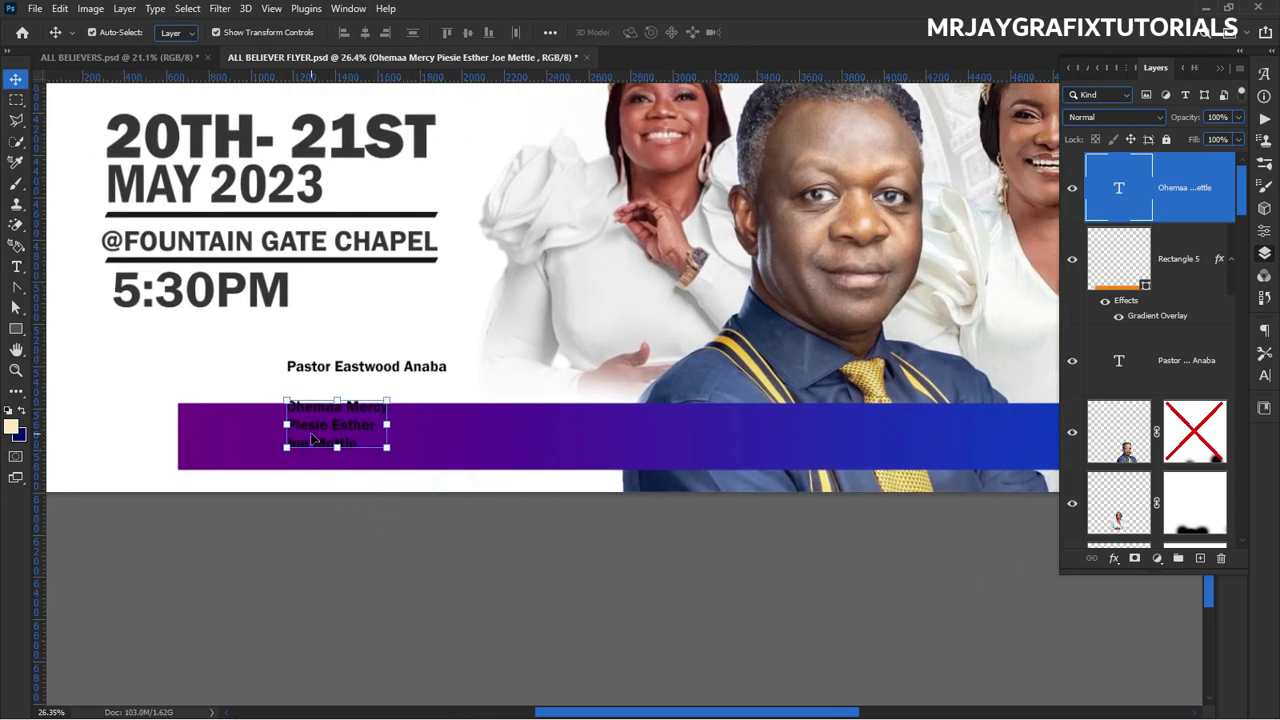
Remove the third name from the guest list and put the remaining two names on a single line.
double_click(313, 438)
click(287, 407)
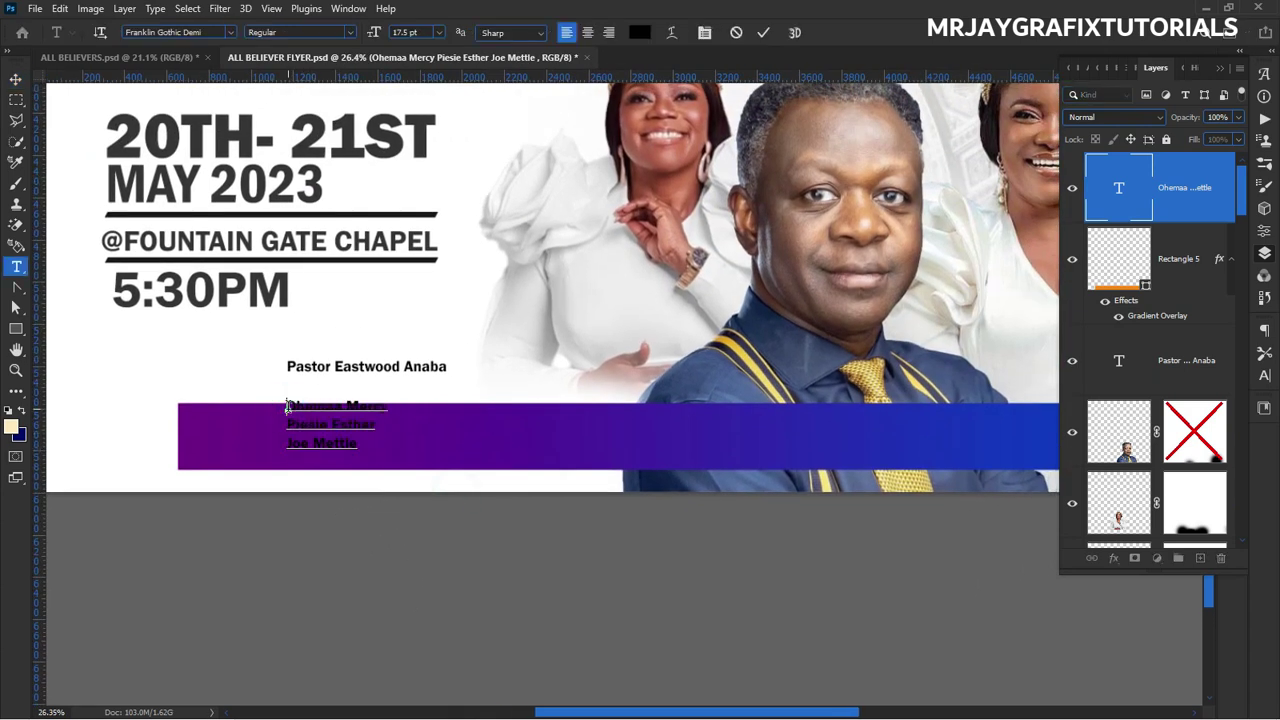
drag(270, 532, 263, 551)
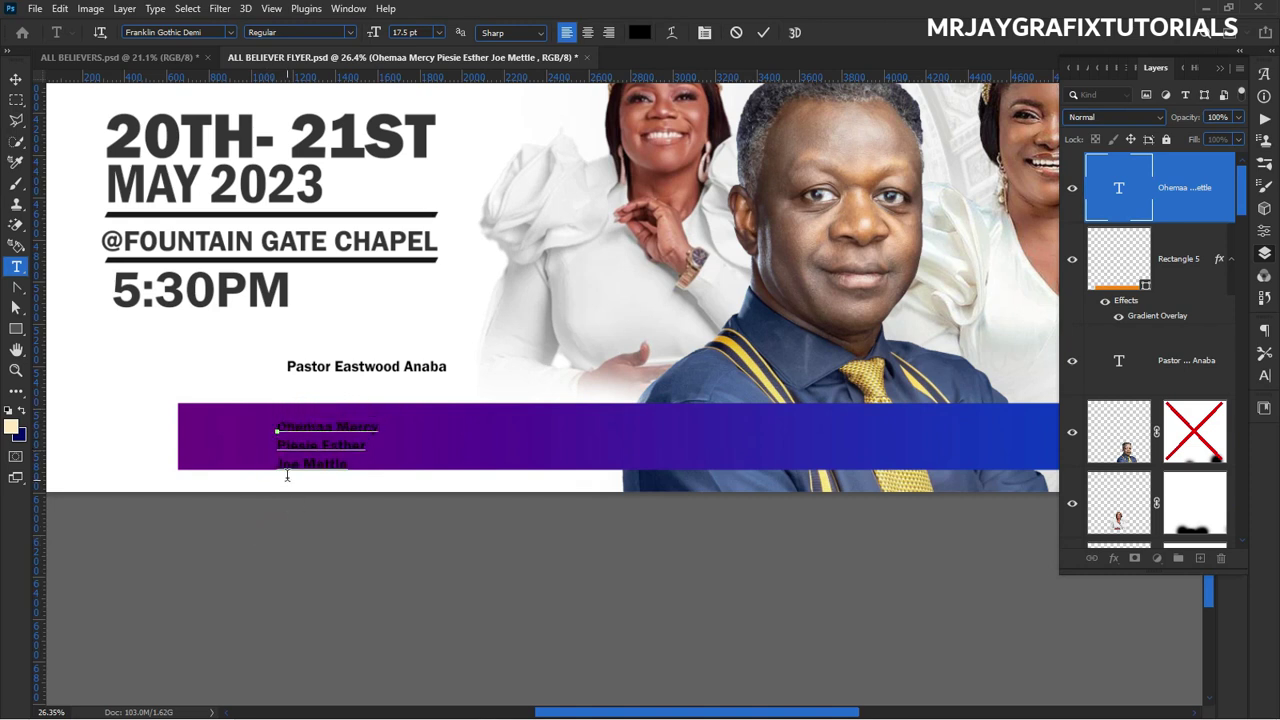
drag(277, 446, 384, 483)
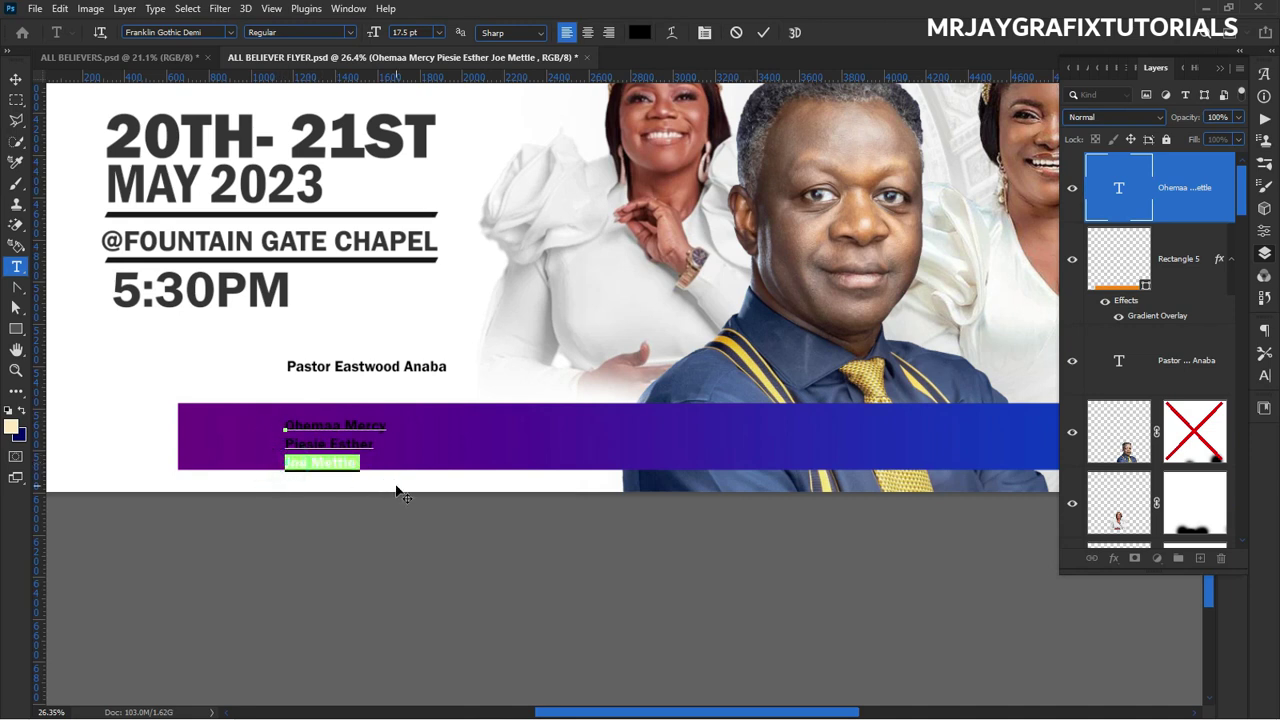
key(BackSpace)
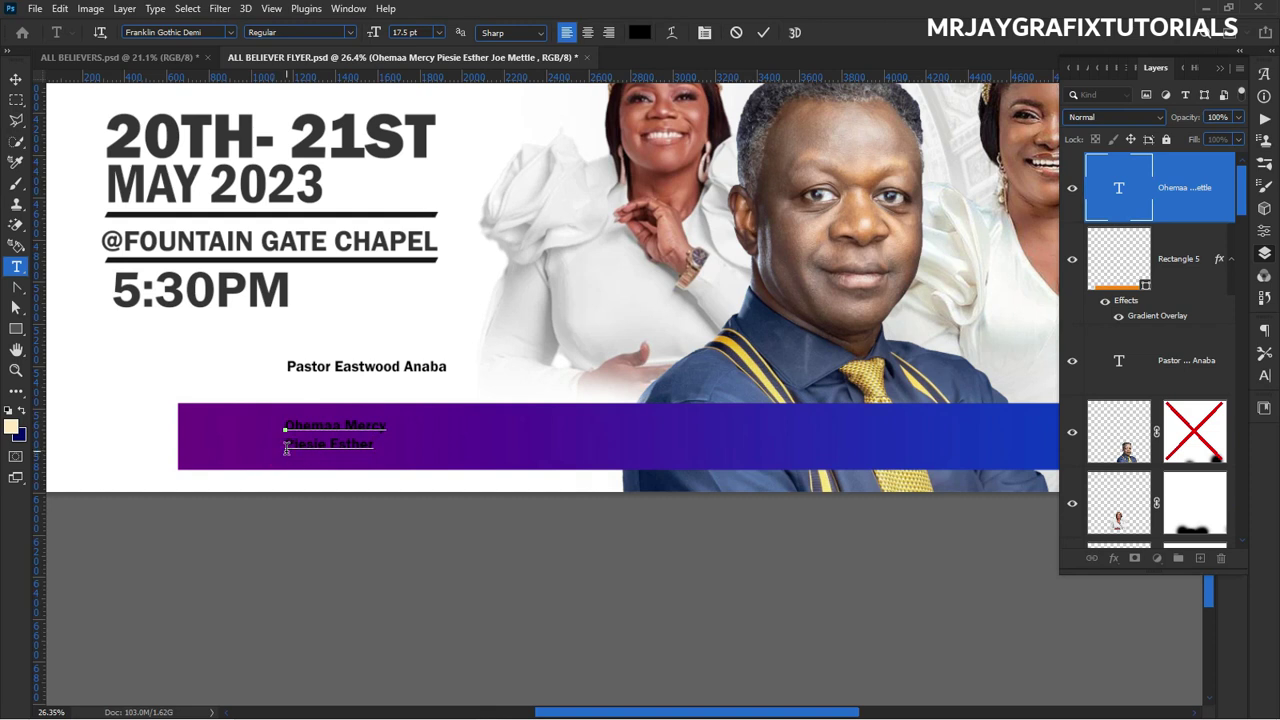
key(Delete)
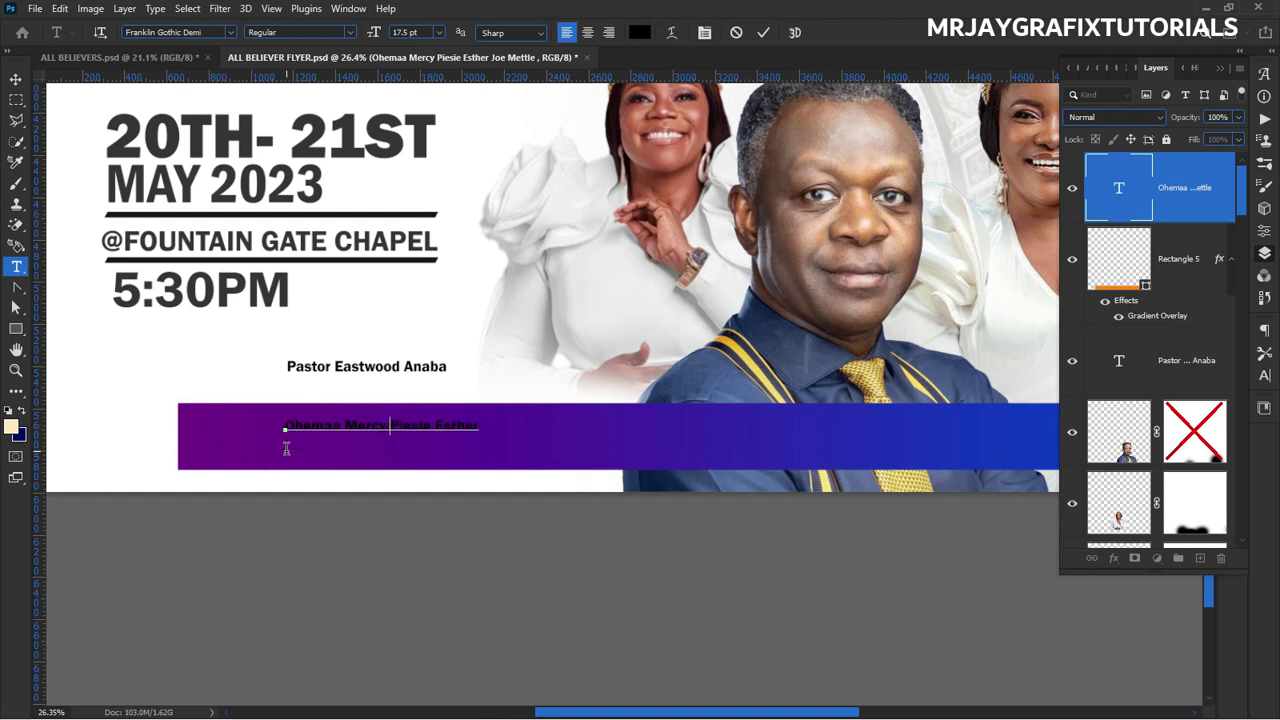
click(763, 32)
Enlarge the line of two guest names to about 31.96 pt and place it near the gradient bar's left end.
drag(479, 428, 636, 483)
key(Return)
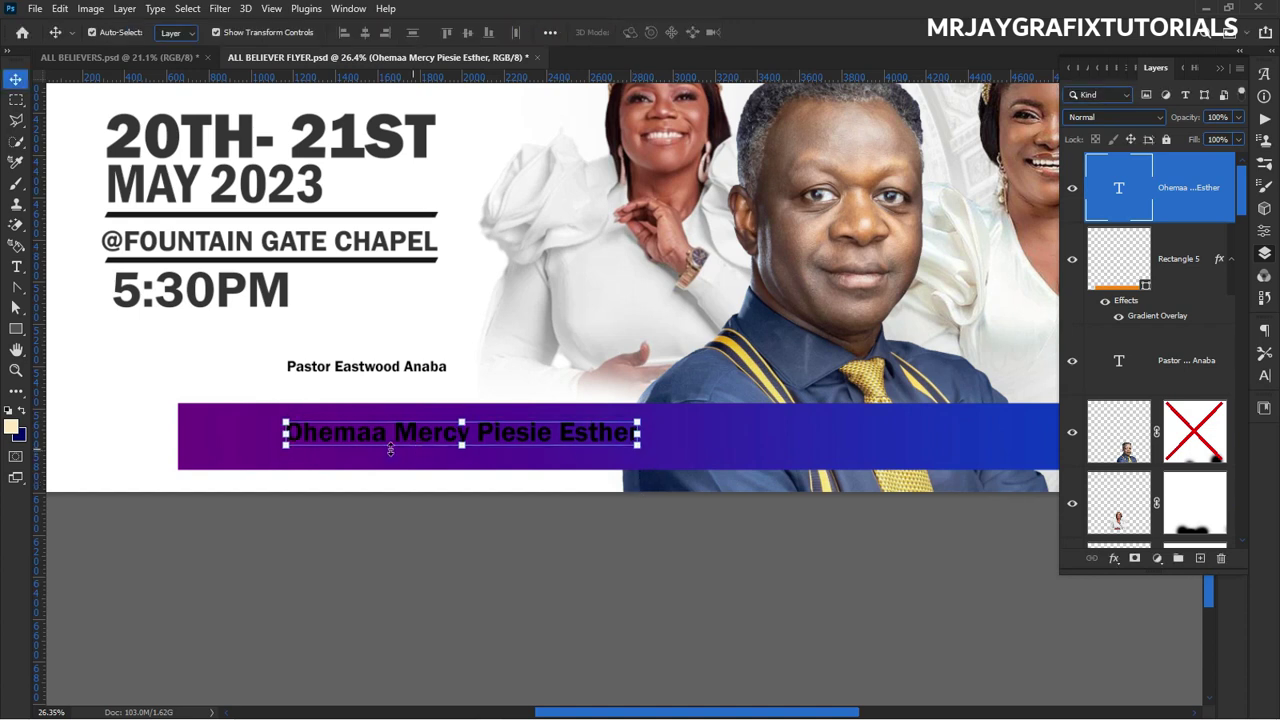
drag(388, 444, 308, 455)
Widen the gap between the two guest names with several extra spaces.
key(ctrl+h)
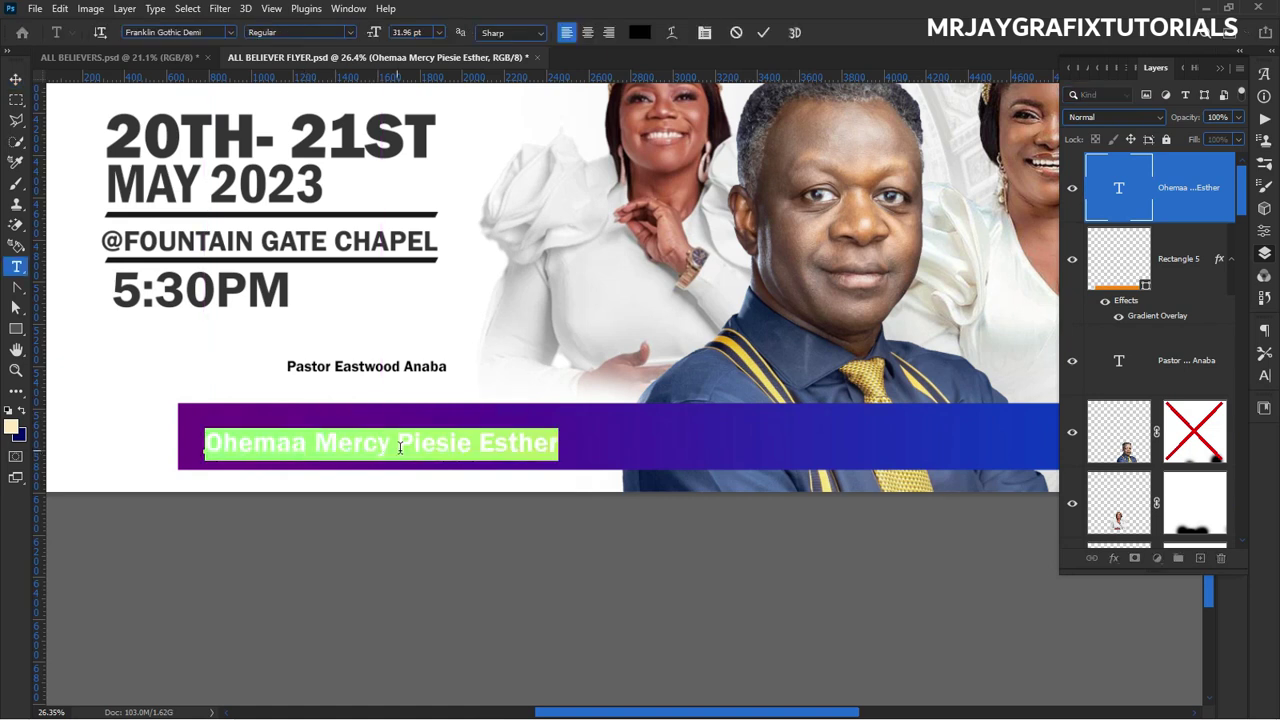
click(391, 448)
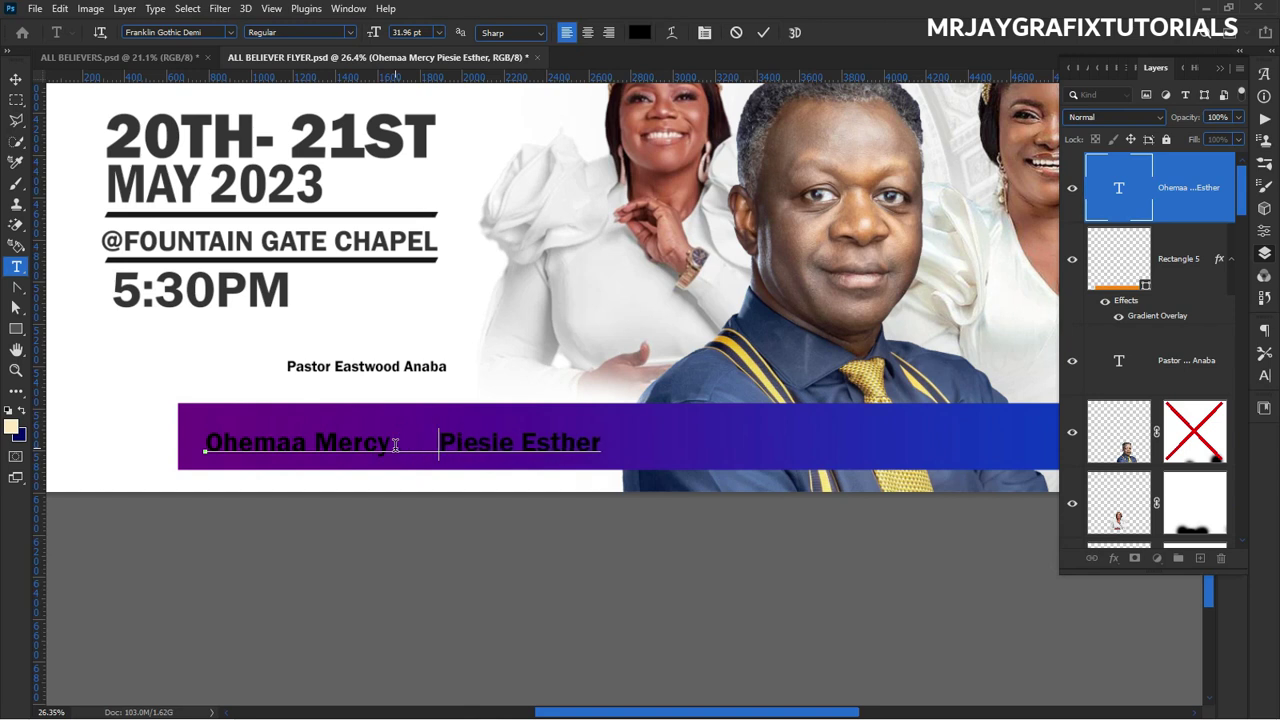
key(Delete)
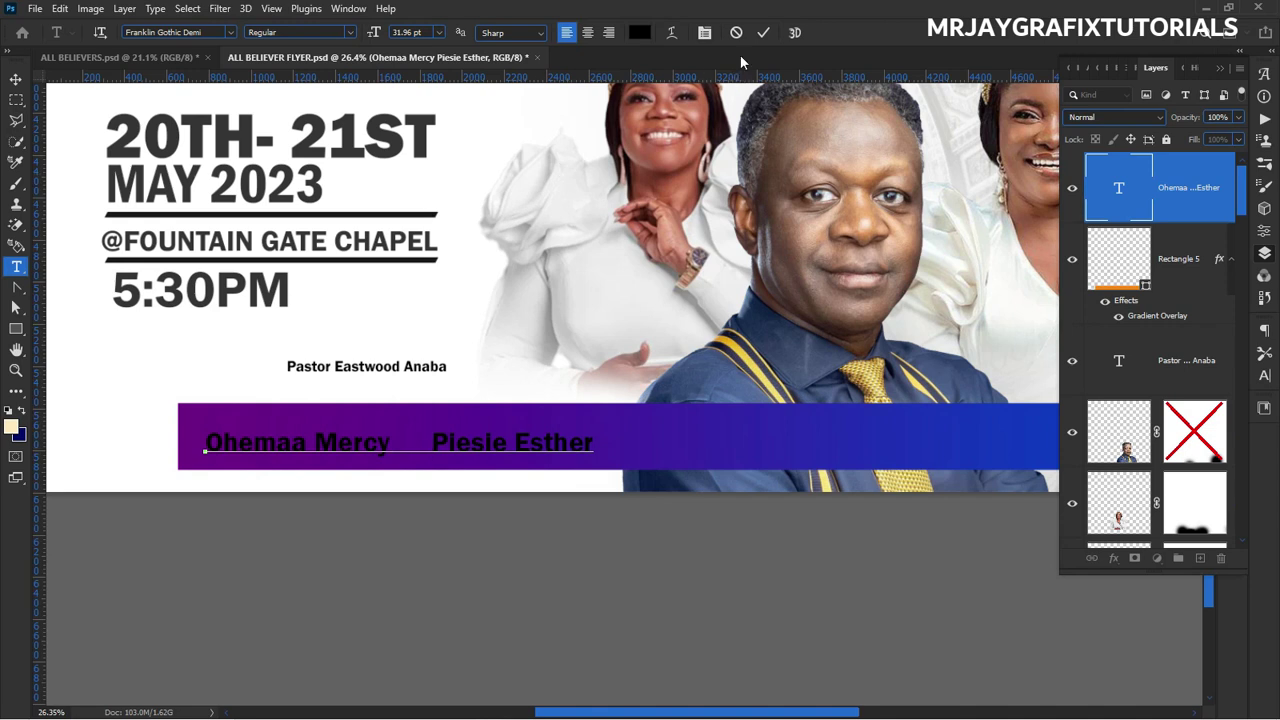
click(760, 32)
Change the text color of the two guest names to white.
click(1264, 375)
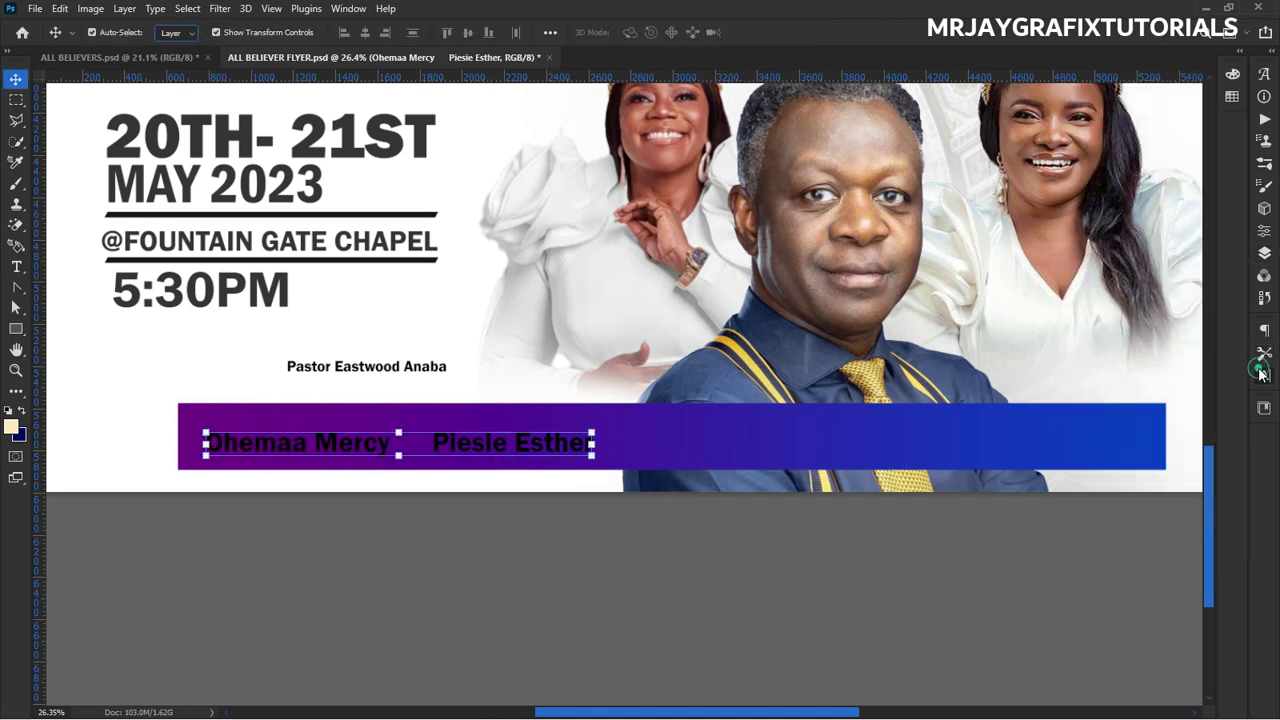
click(1208, 428)
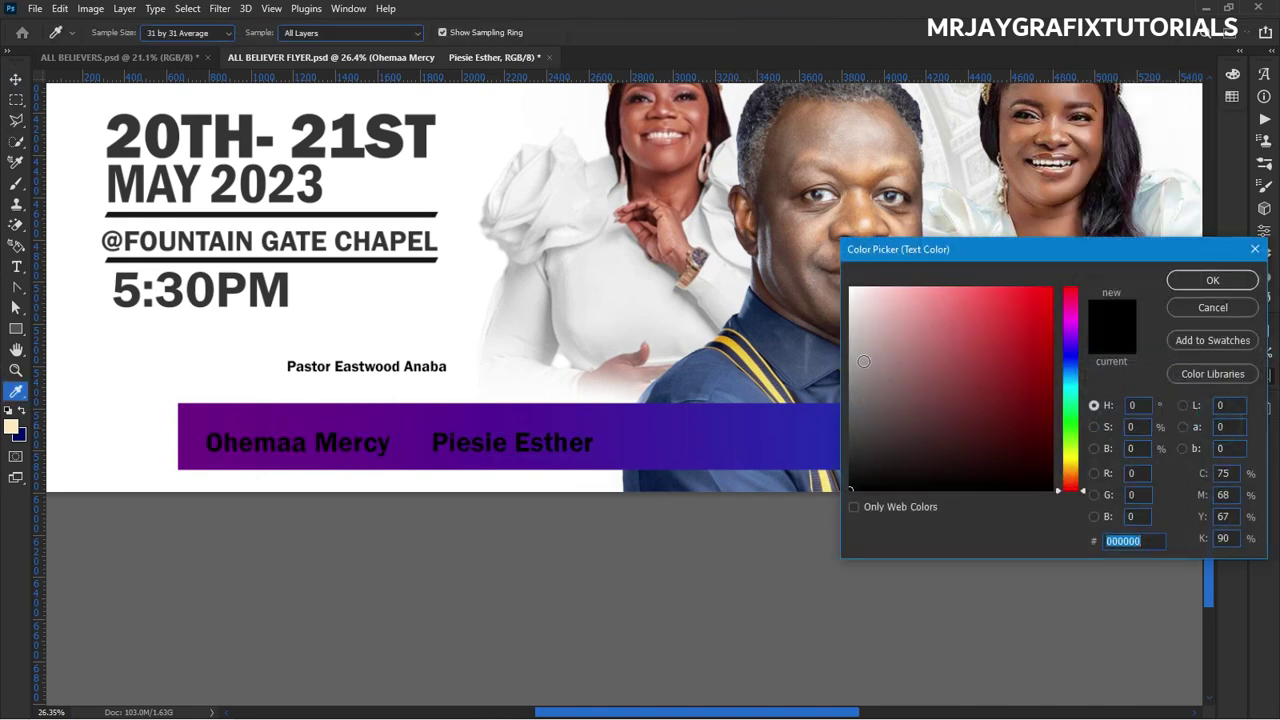
drag(866, 325, 820, 245)
click(1212, 280)
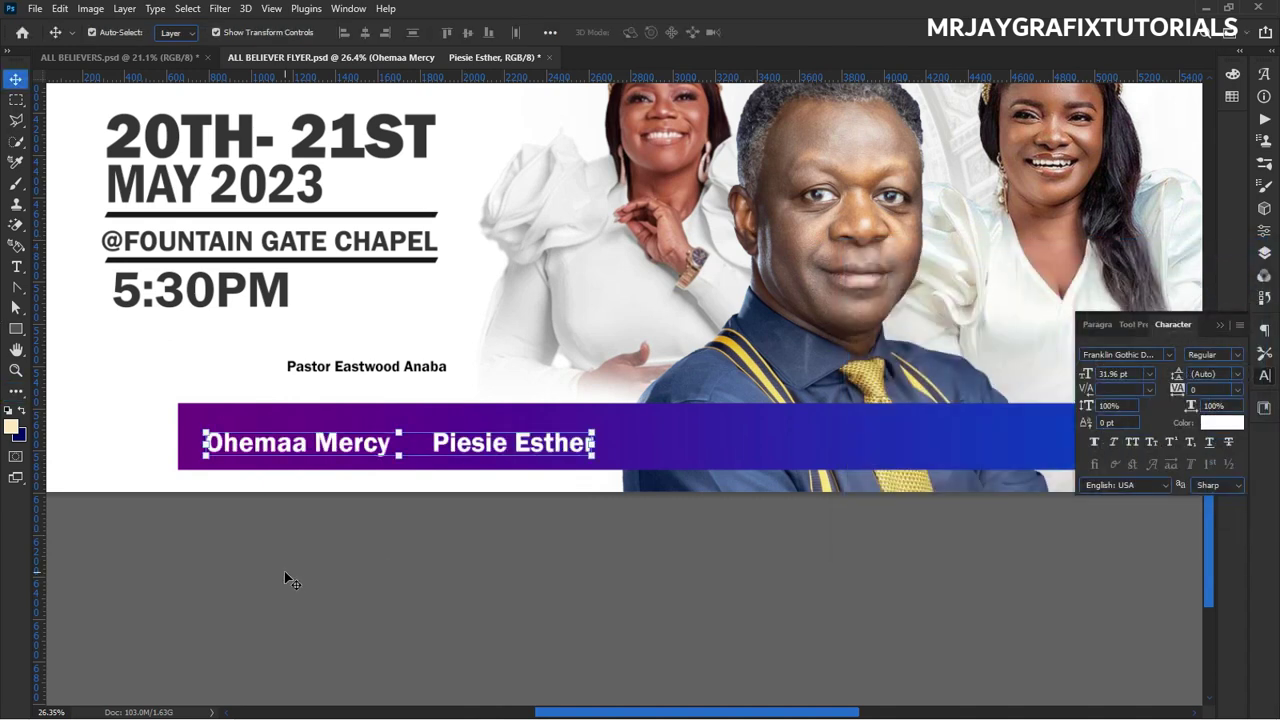
click(281, 568)
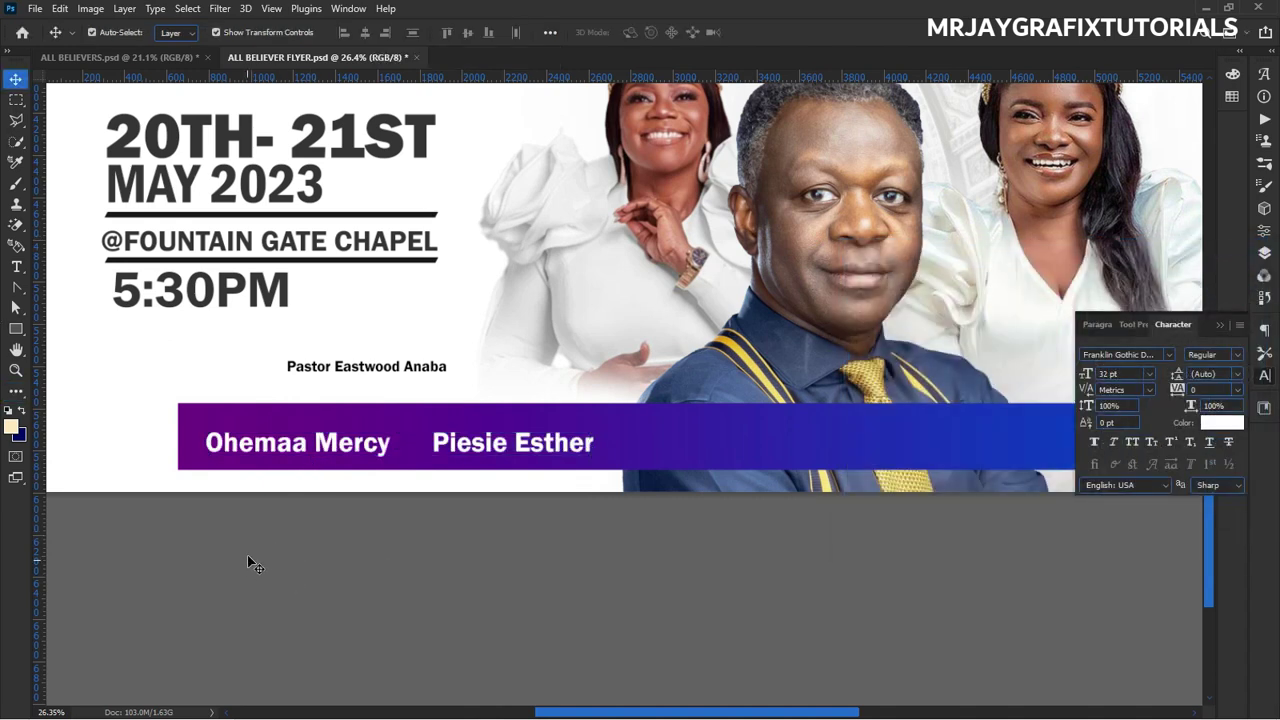
Duplicate the guest names line just above itself on the gradient bar and replace the copy's text with "guest artiste".
drag(277, 457, 266, 428)
double_click(265, 421)
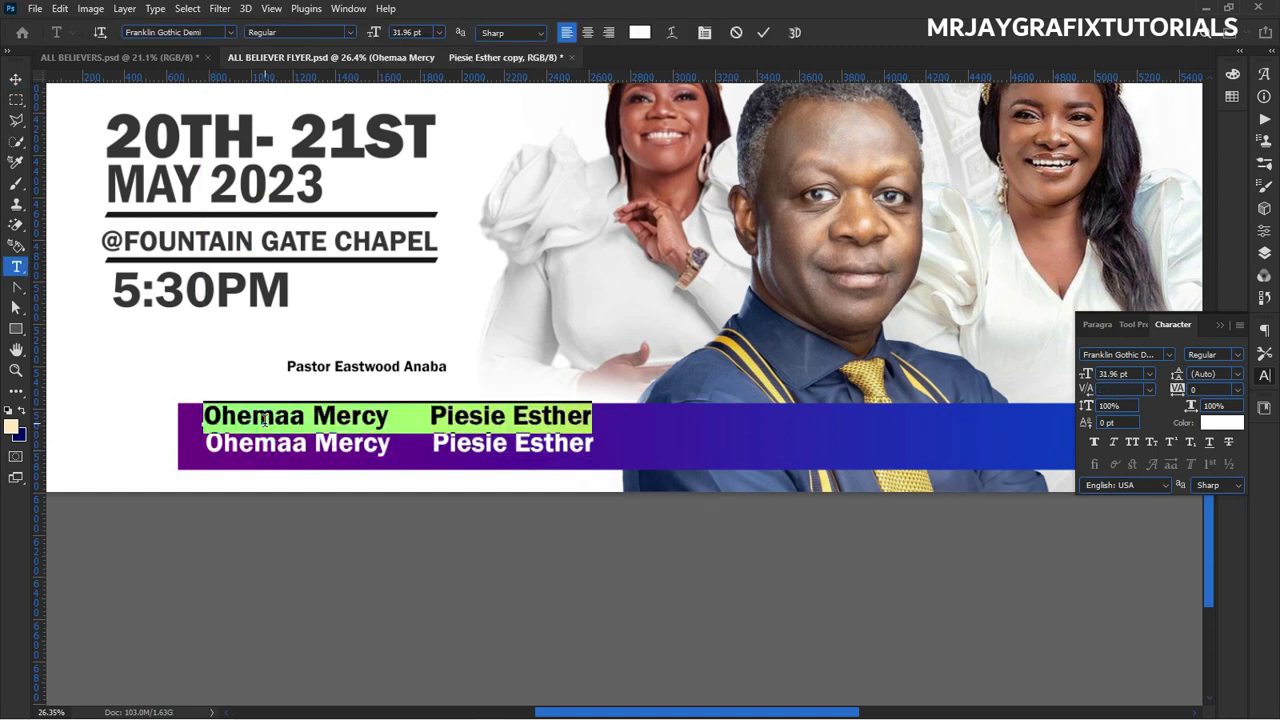
text(gu)
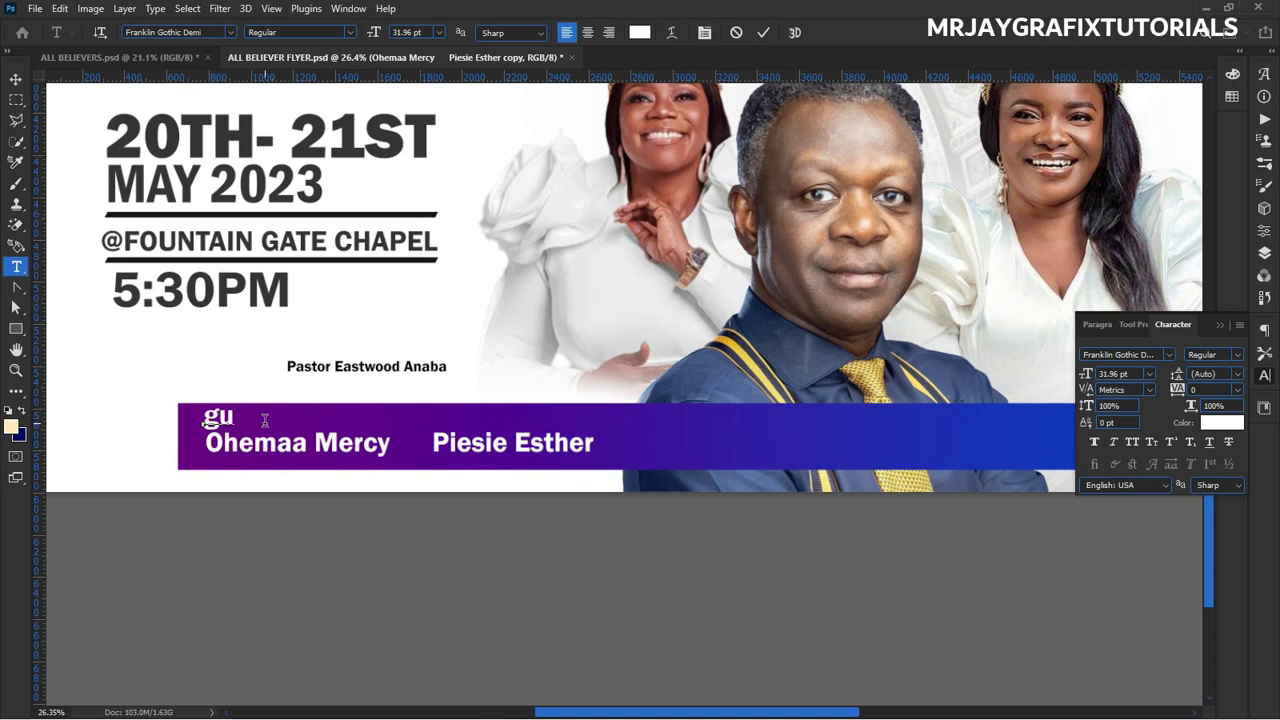
text(est a)
text(rtiste)
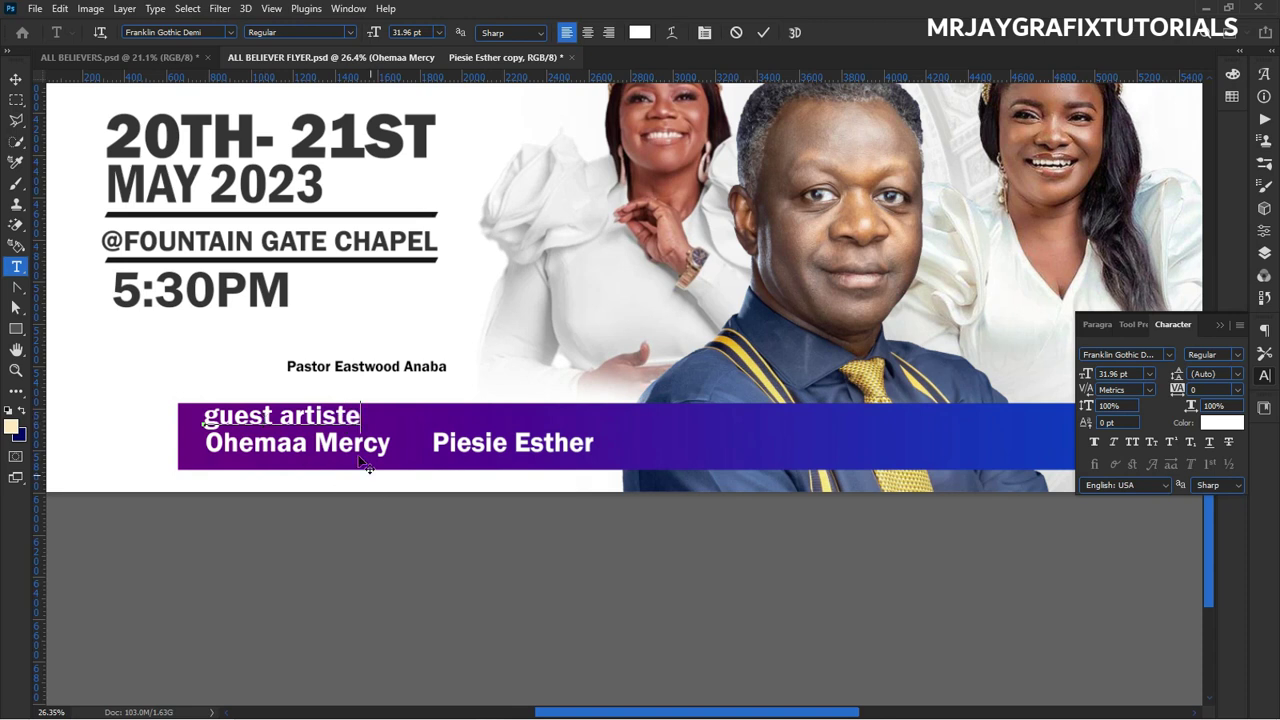
Set the "guest artiste" heading in all caps with the Franklin Gothic Book Regular font.
drag(361, 418, 138, 431)
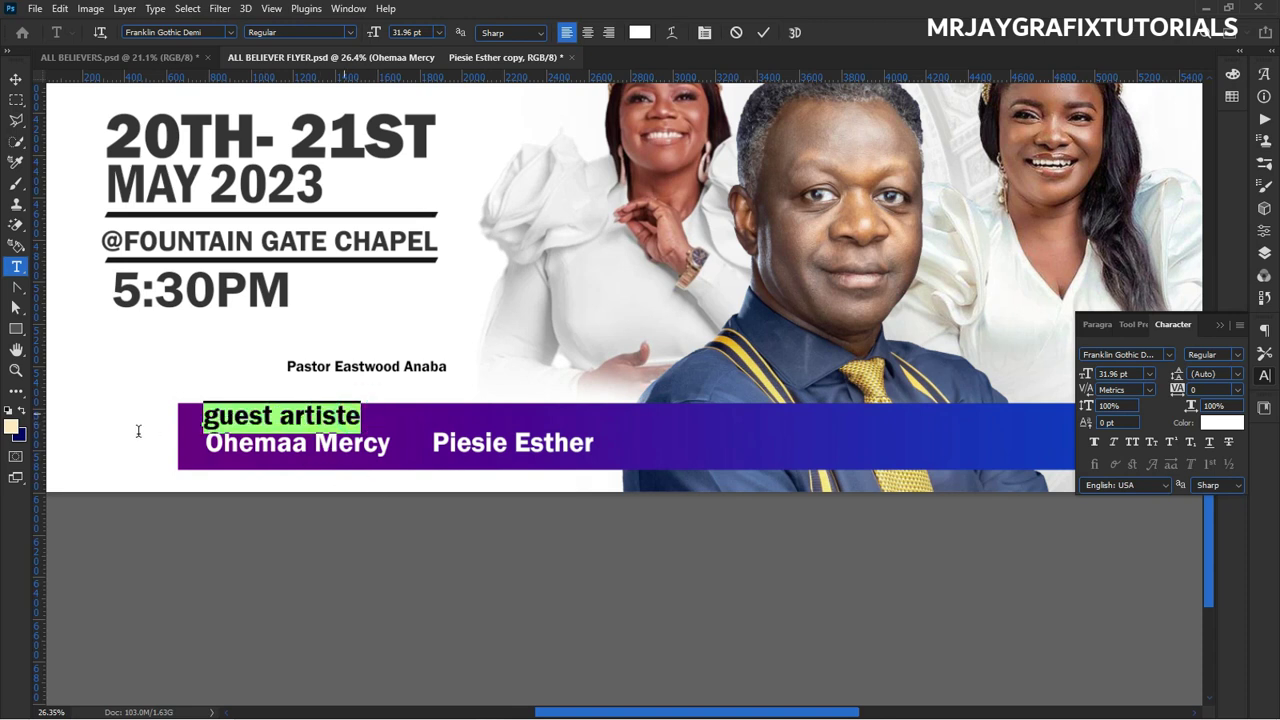
click(1136, 444)
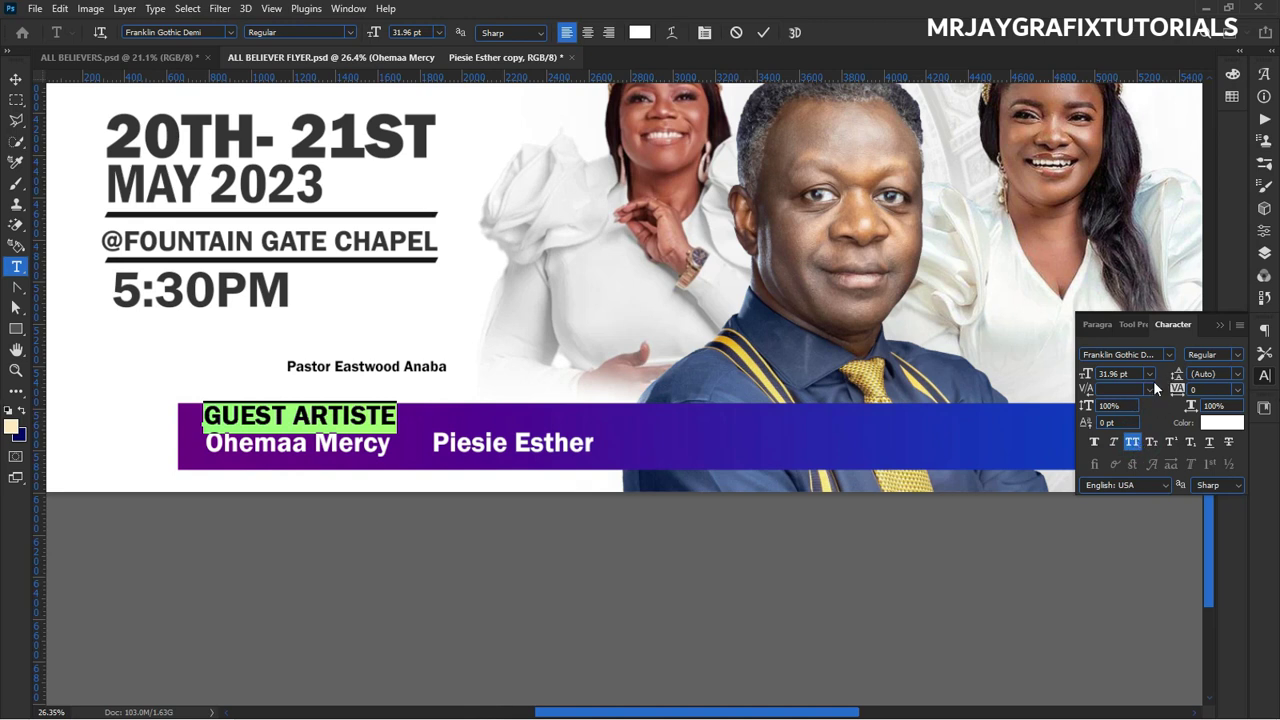
click(1237, 355)
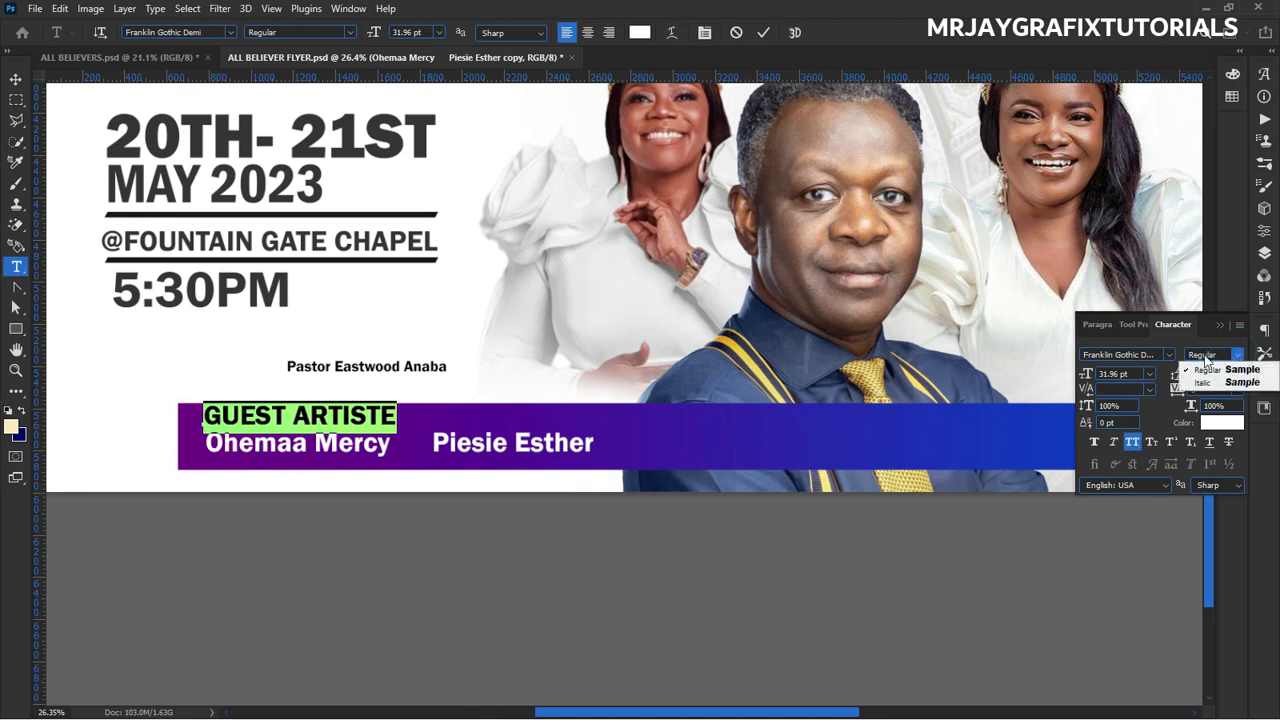
click(1152, 350)
click(1152, 352)
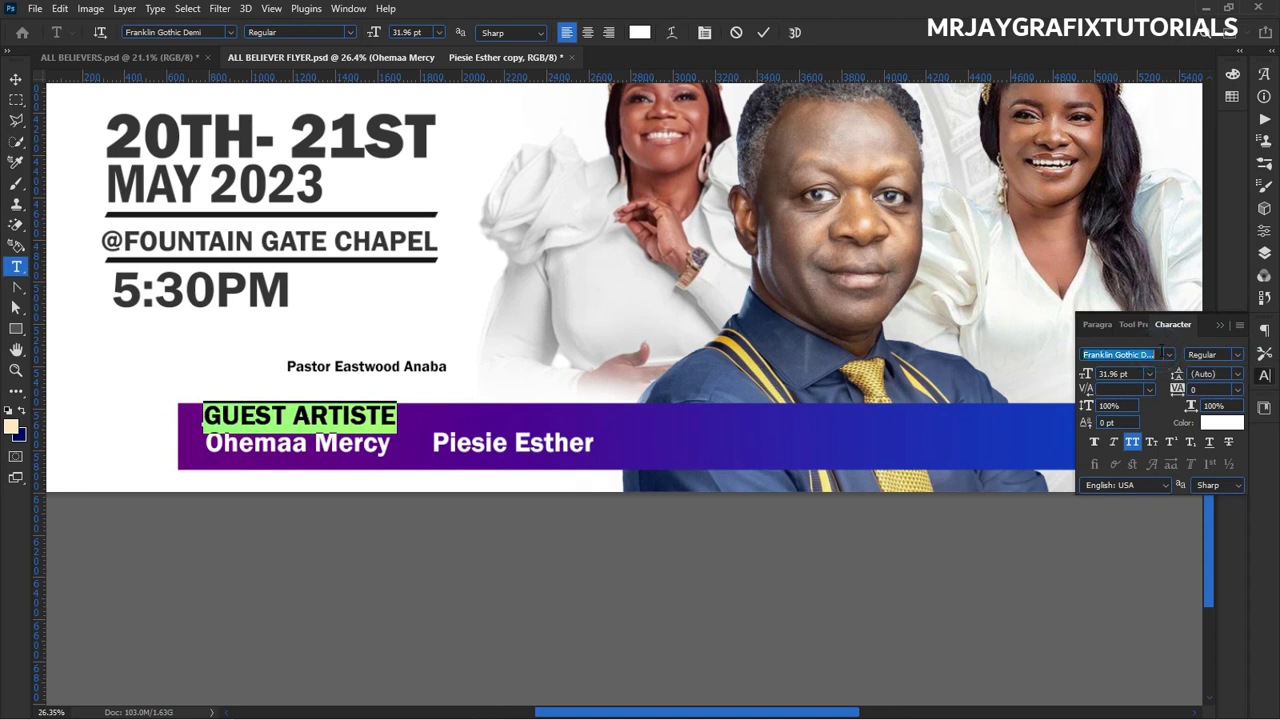
text(fra)
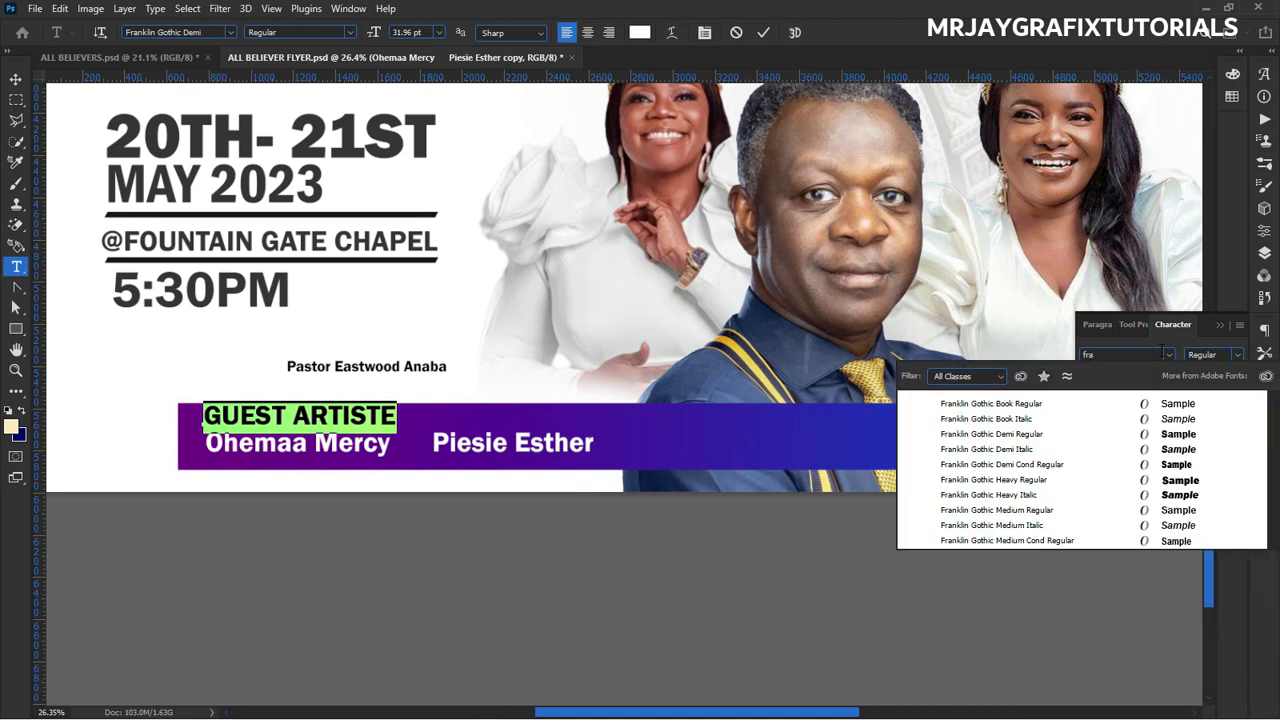
click(1143, 404)
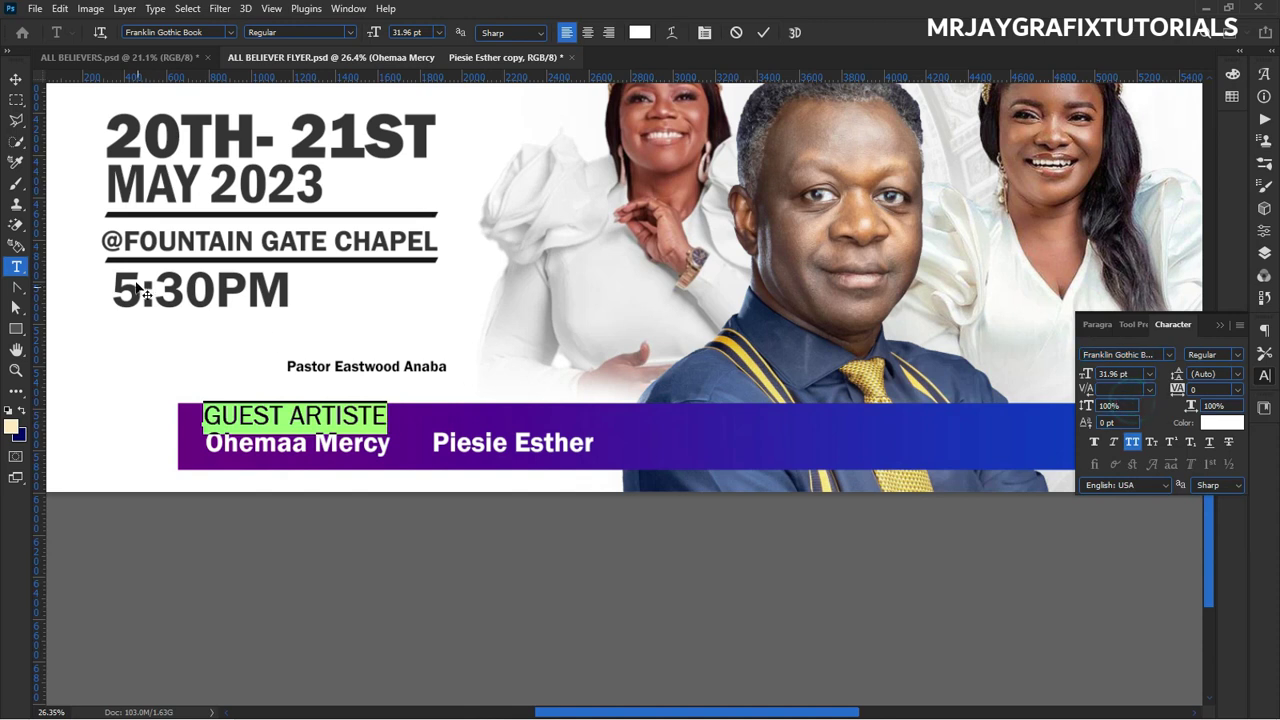
Scale the GUEST ARTISTE heading down to 16.64 pt, keeping it above the first guest name.
click(16, 78)
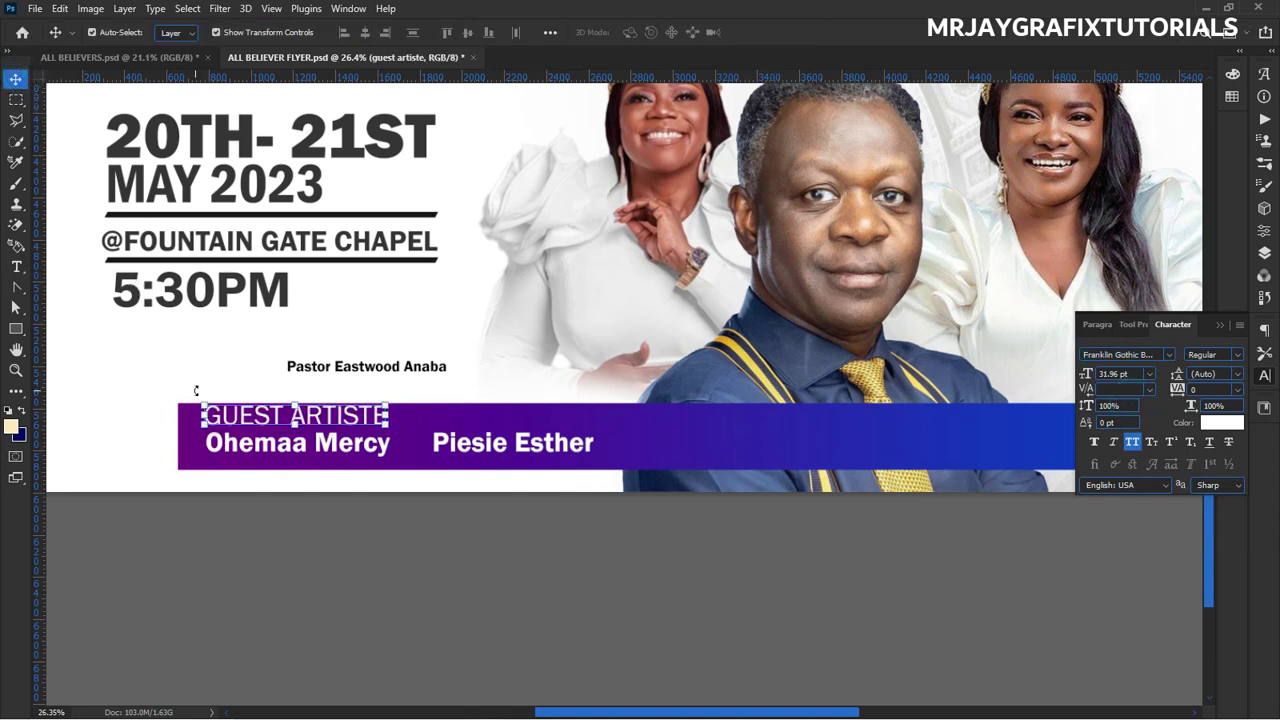
drag(196, 396, 290, 421)
key(Return)
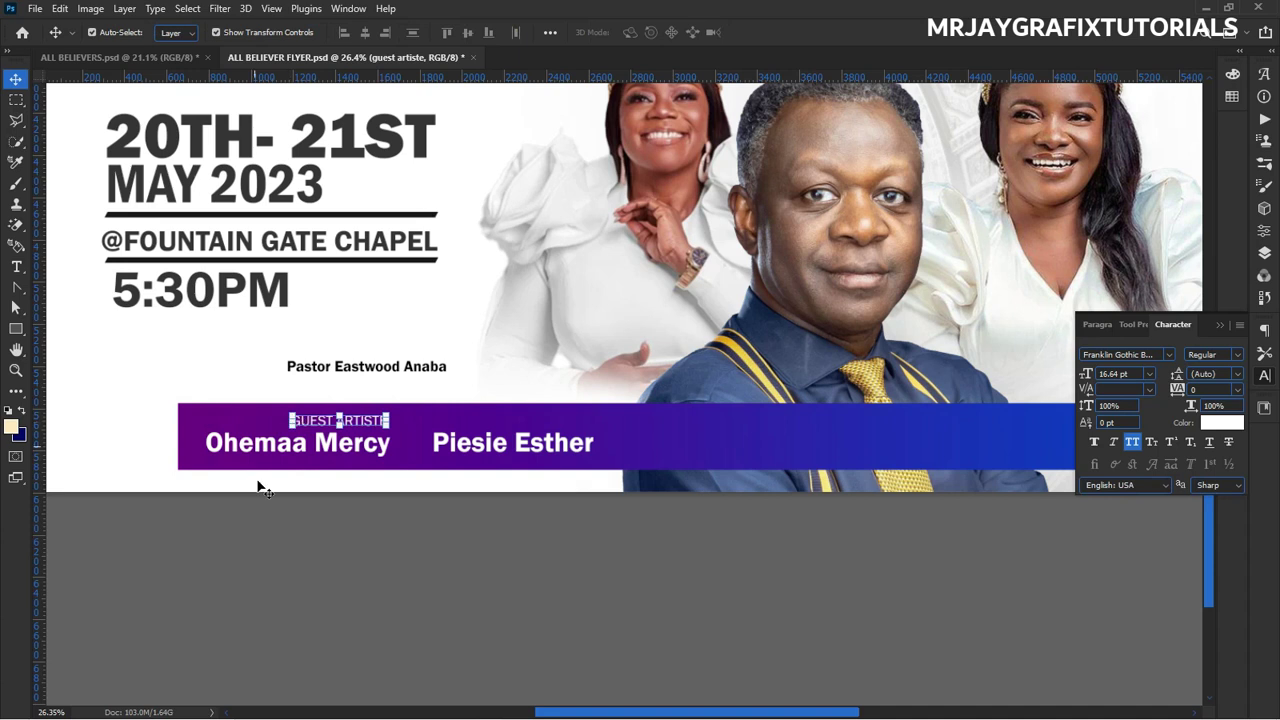
Move the line of two guest names slightly down within the gradient bar and set it in all caps.
click(270, 452)
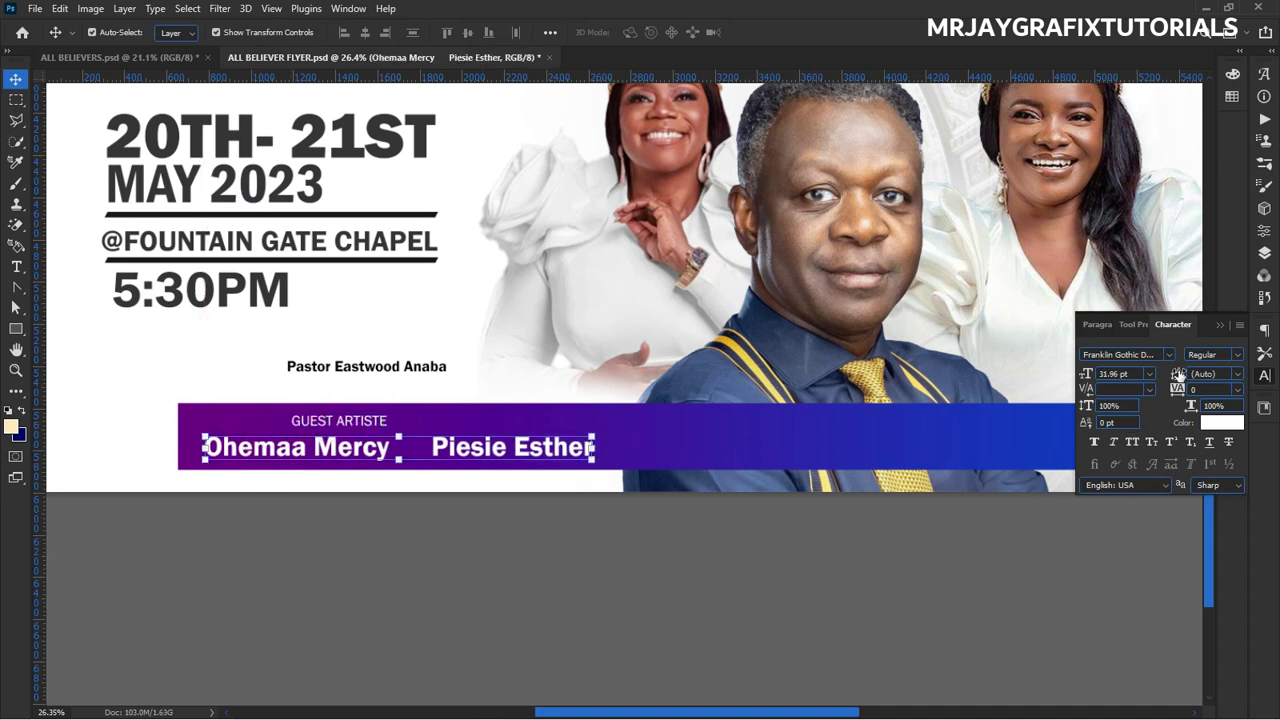
click(1131, 440)
click(240, 668)
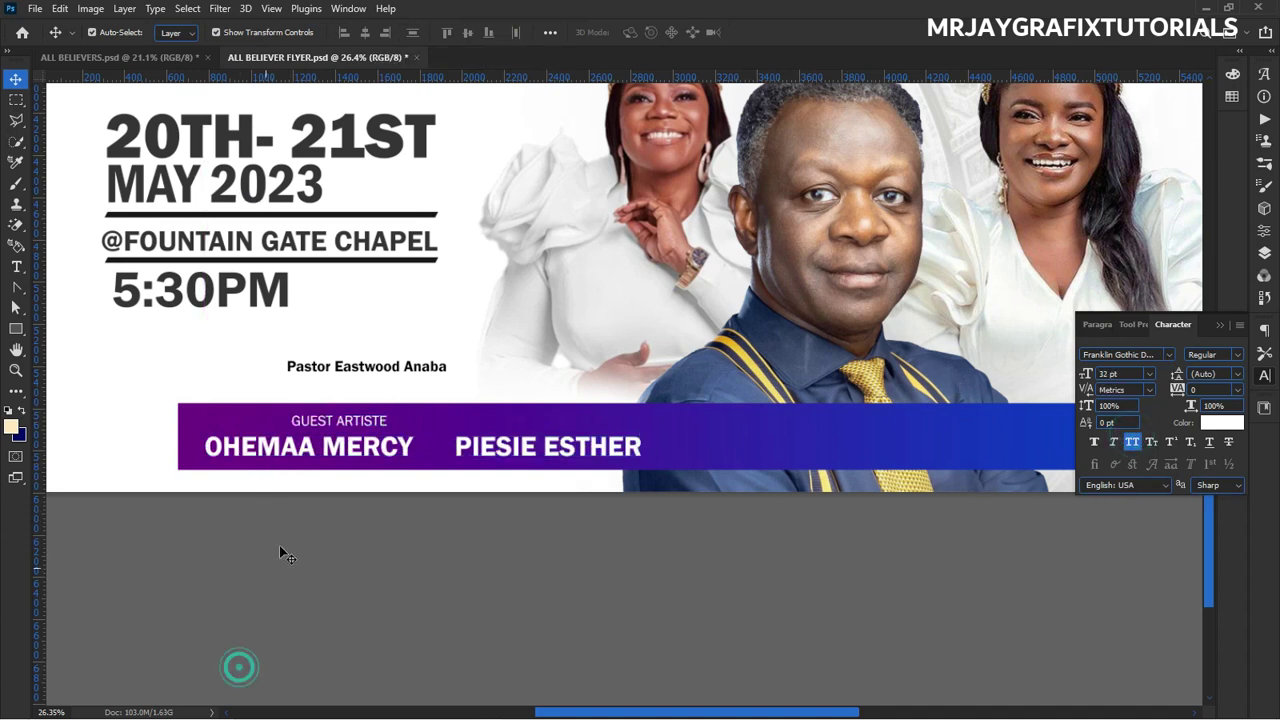
Set the letter tracking of the GUEST ARTISTE heading to 500.
double_click(340, 421)
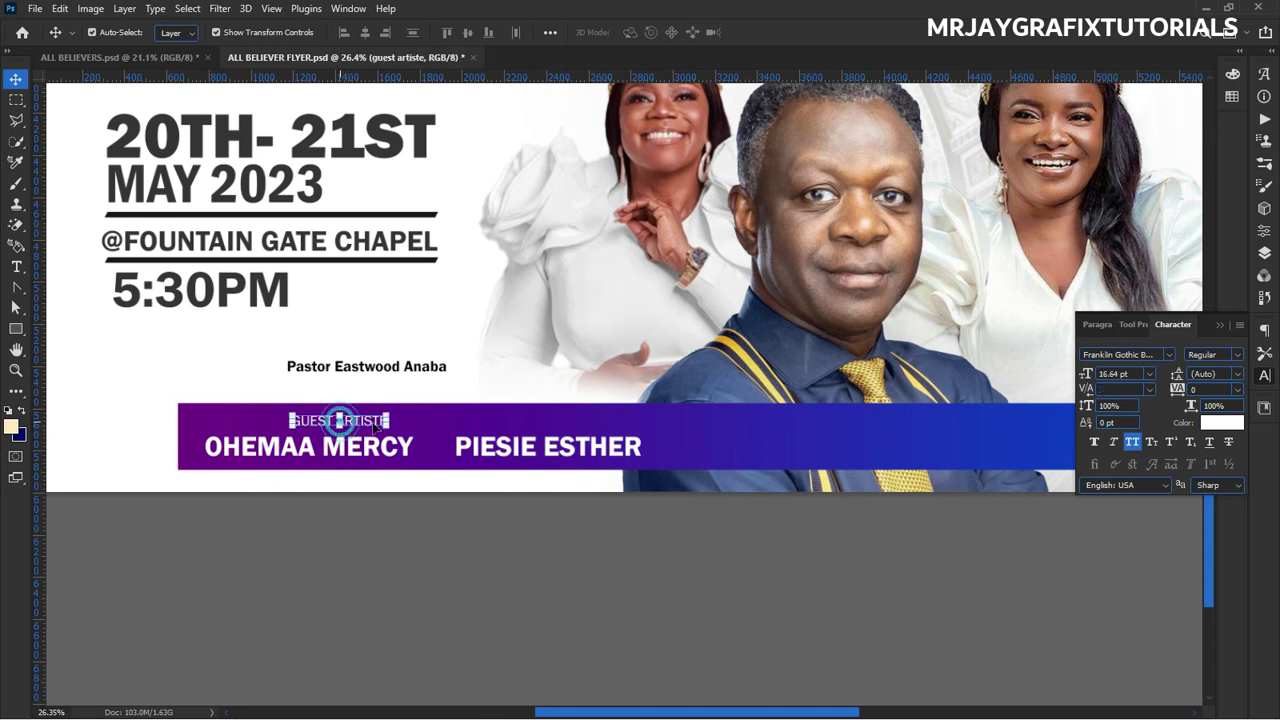
drag(1170, 400, 1205, 396)
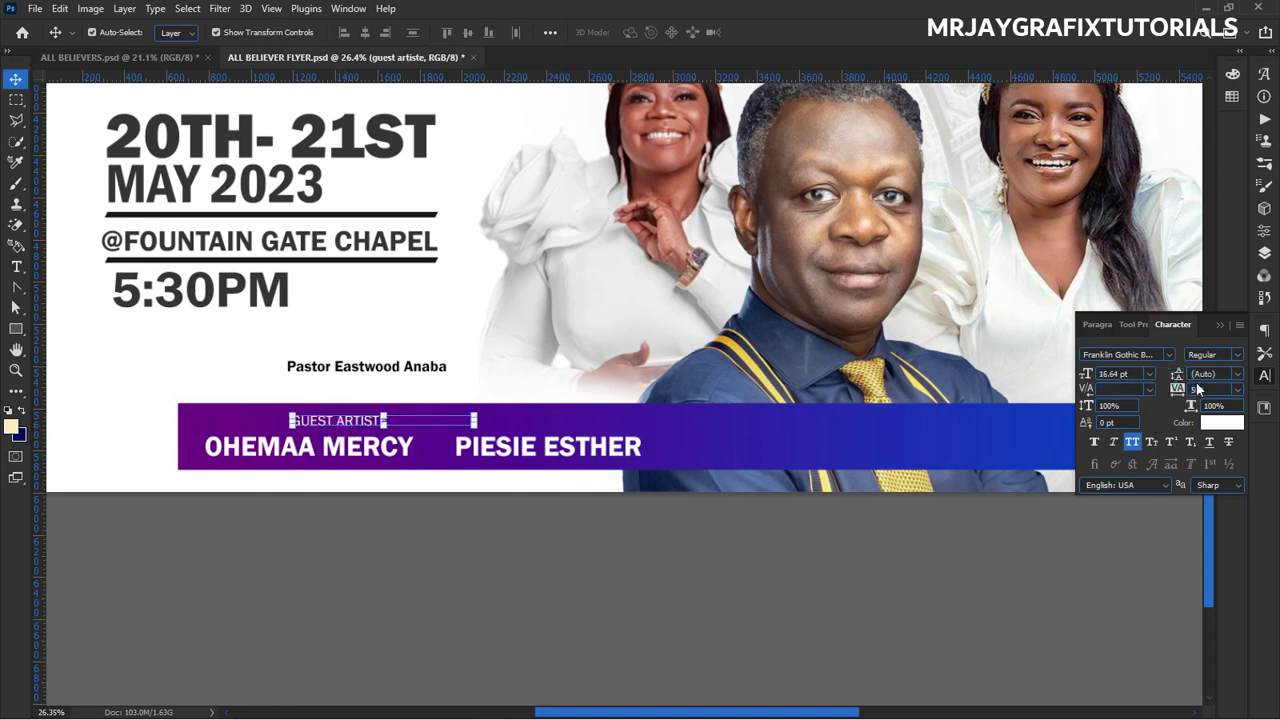
click(313, 593)
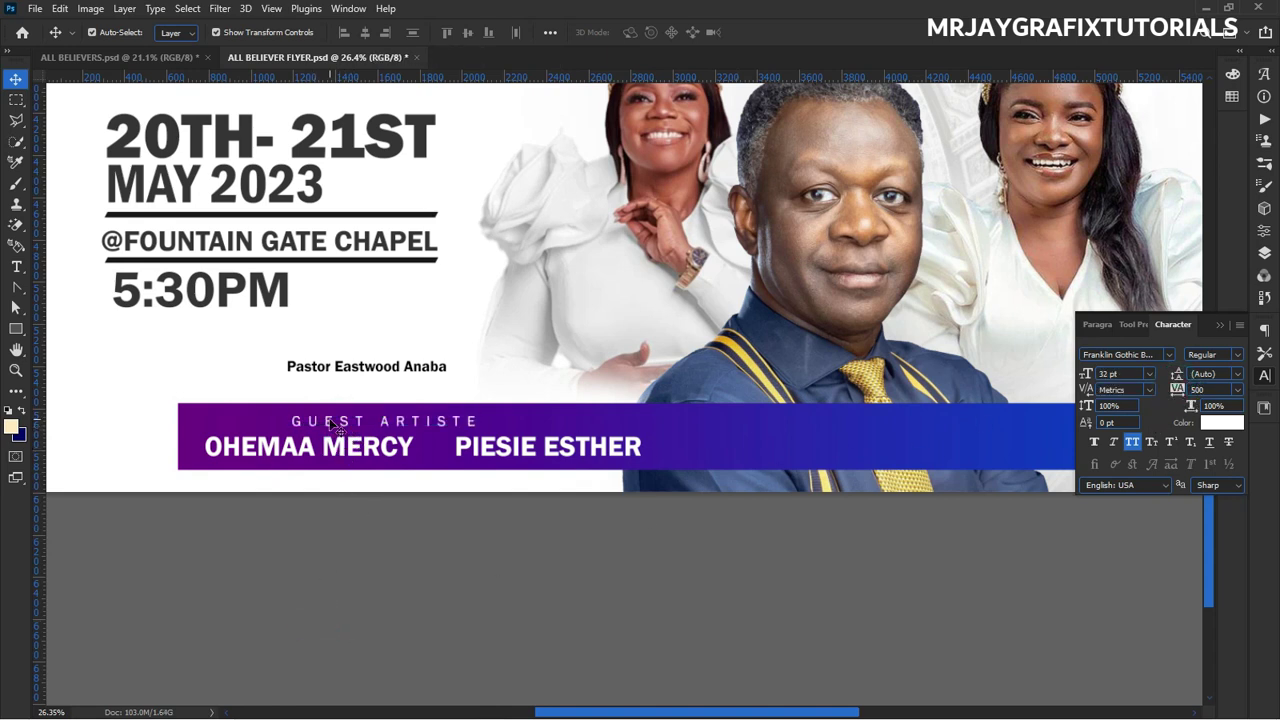
Shift the GUEST ARTISTE heading toward the middle of the two guest names and add a colon at its end.
drag(347, 424, 369, 424)
double_click(369, 424)
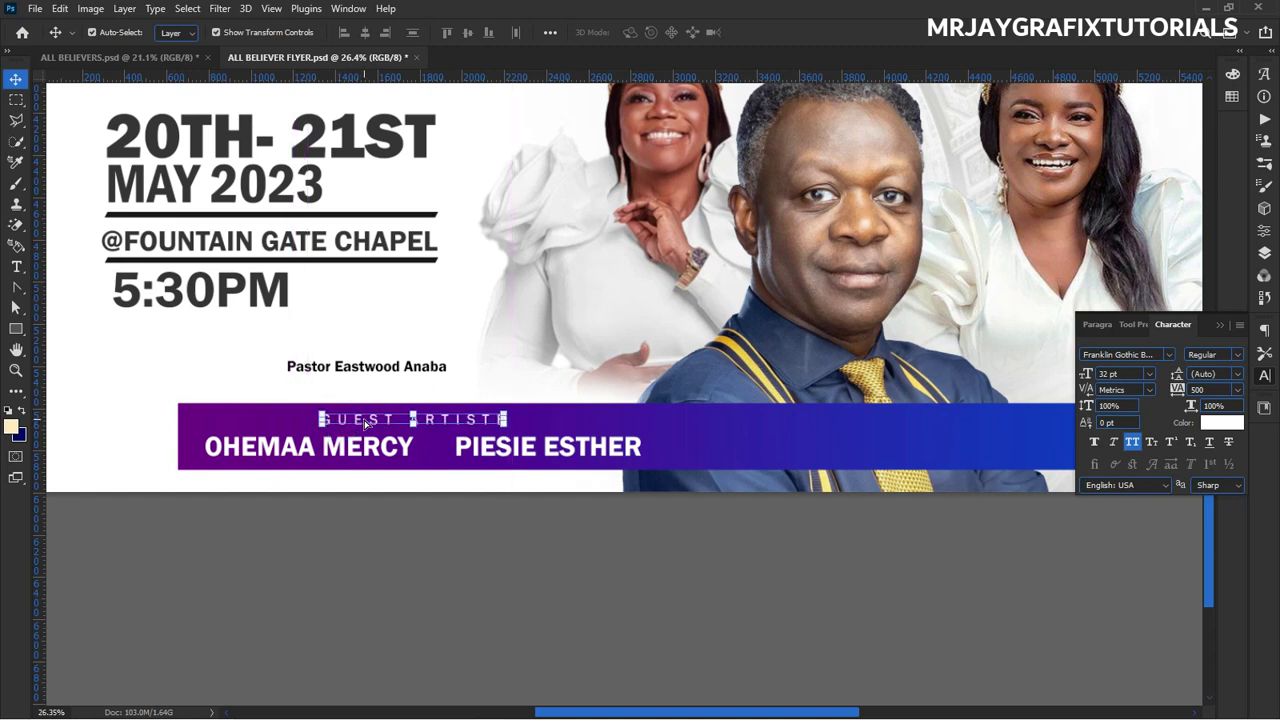
click(476, 411)
triple_click(472, 418)
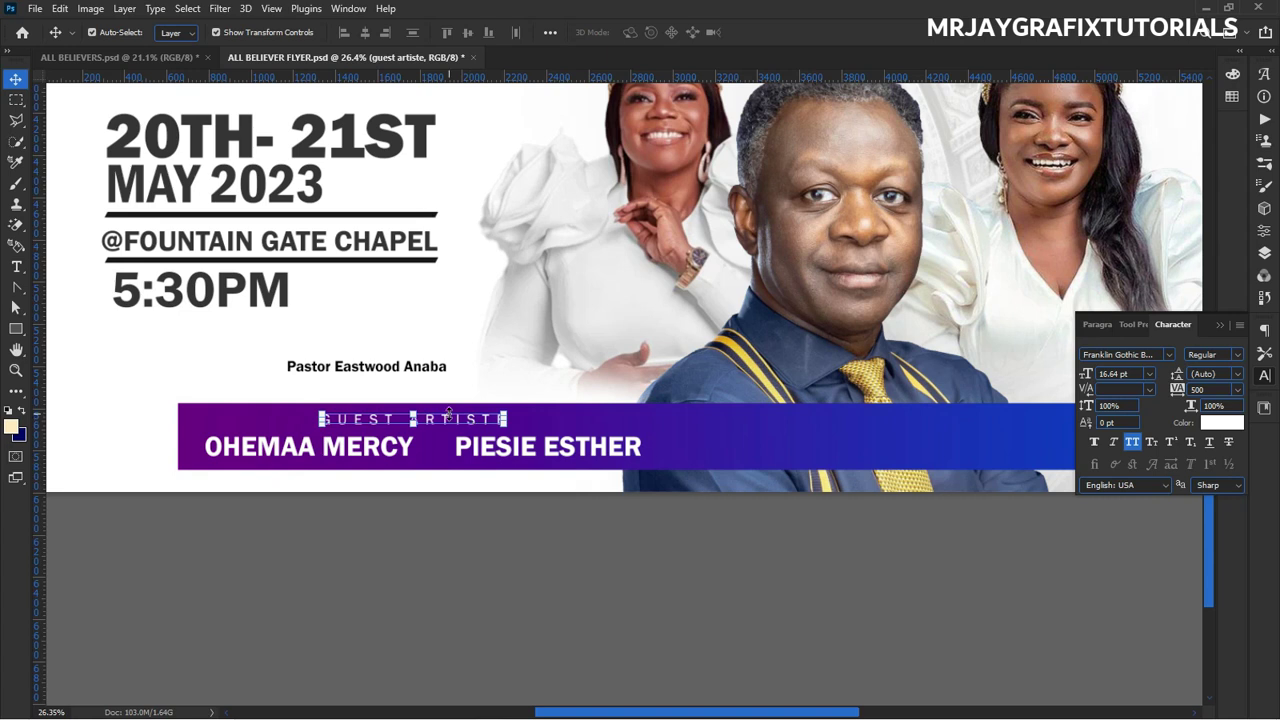
double_click(455, 422)
click(508, 420)
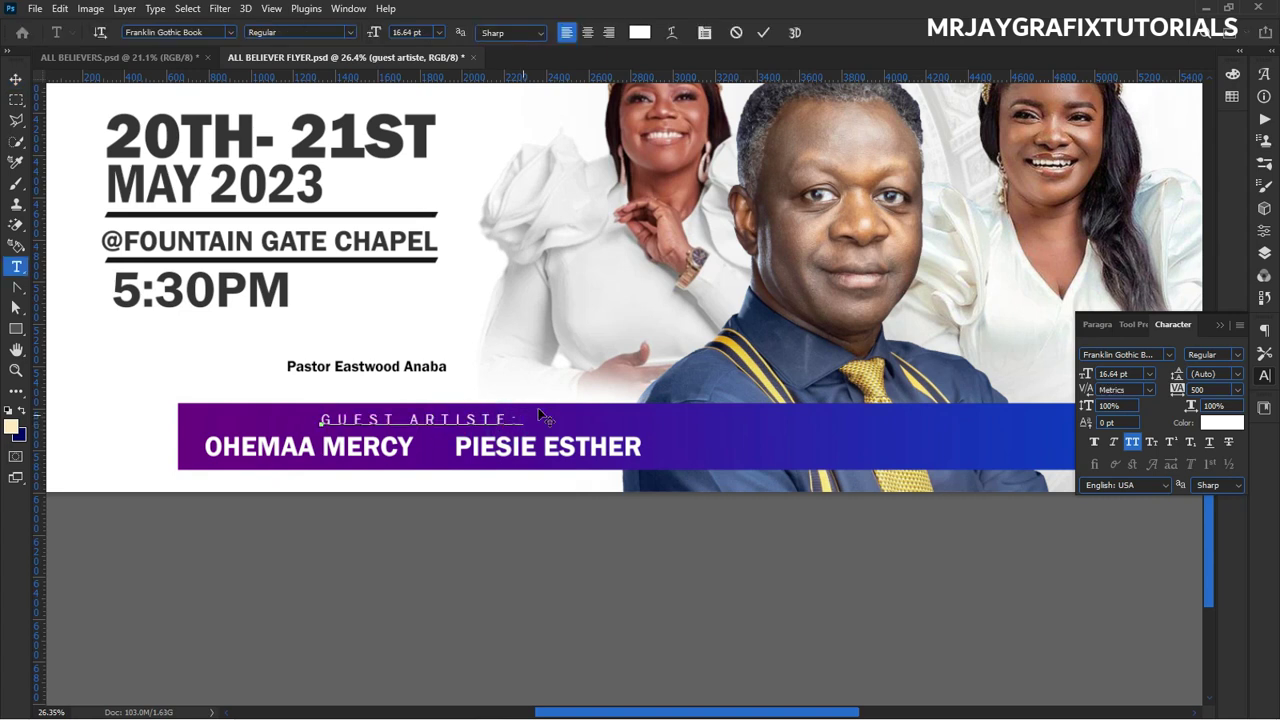
click(760, 35)
key(v)
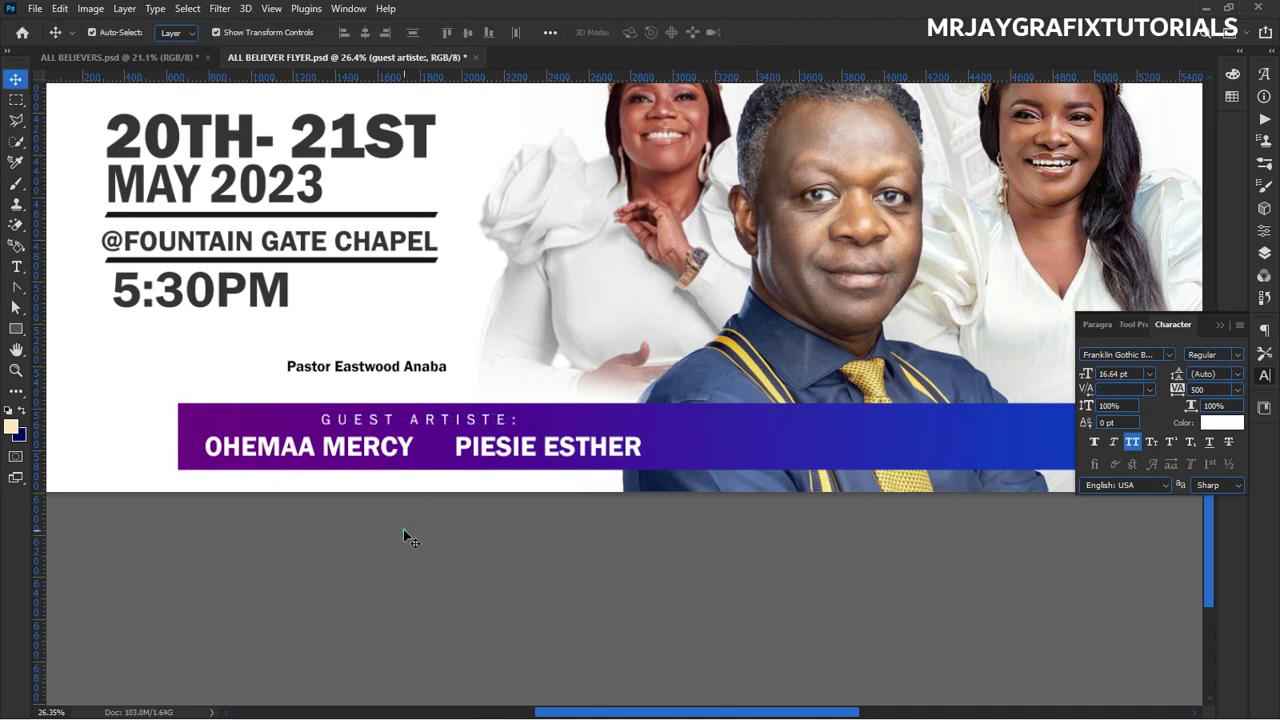
Shift the GUEST ARTISTE: heading slightly right and nudge it down closer to the guest names.
click(383, 423)
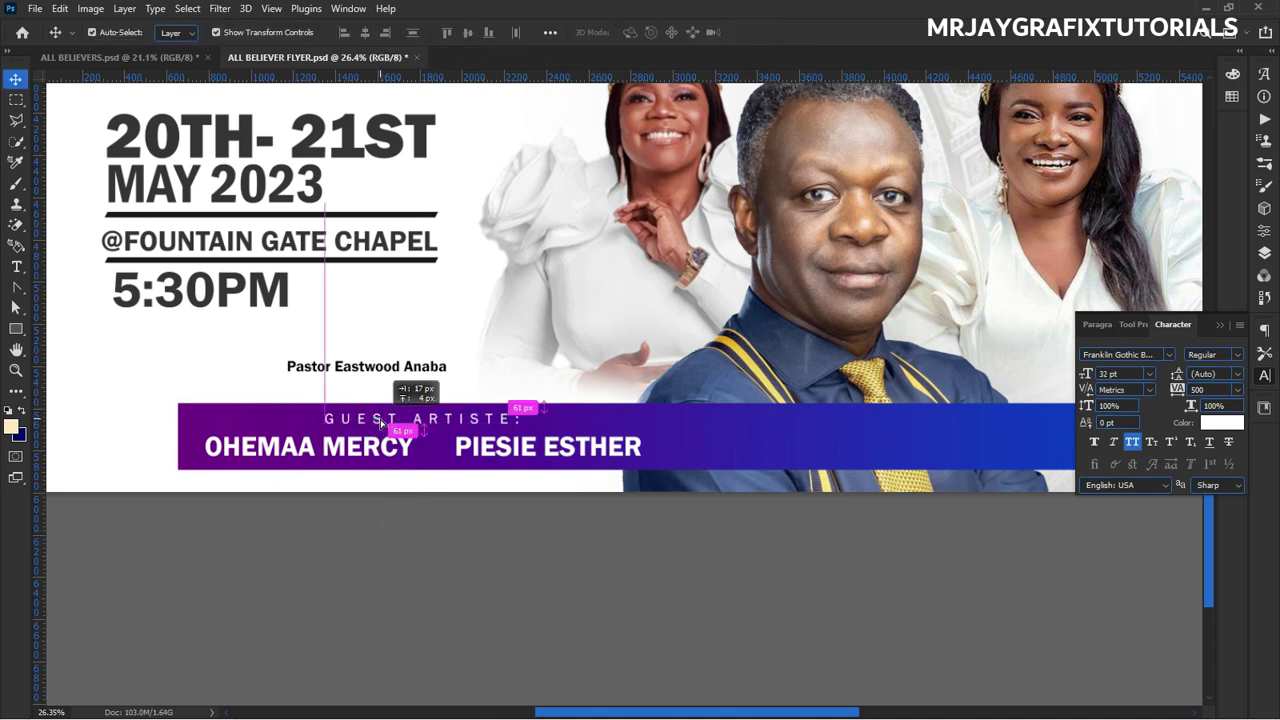
key(Down)
key(Down)
key(Down)
key(Down)
key(Down)
key(Down)
key(Down)
key(Down)
key(Down)
key(Down)
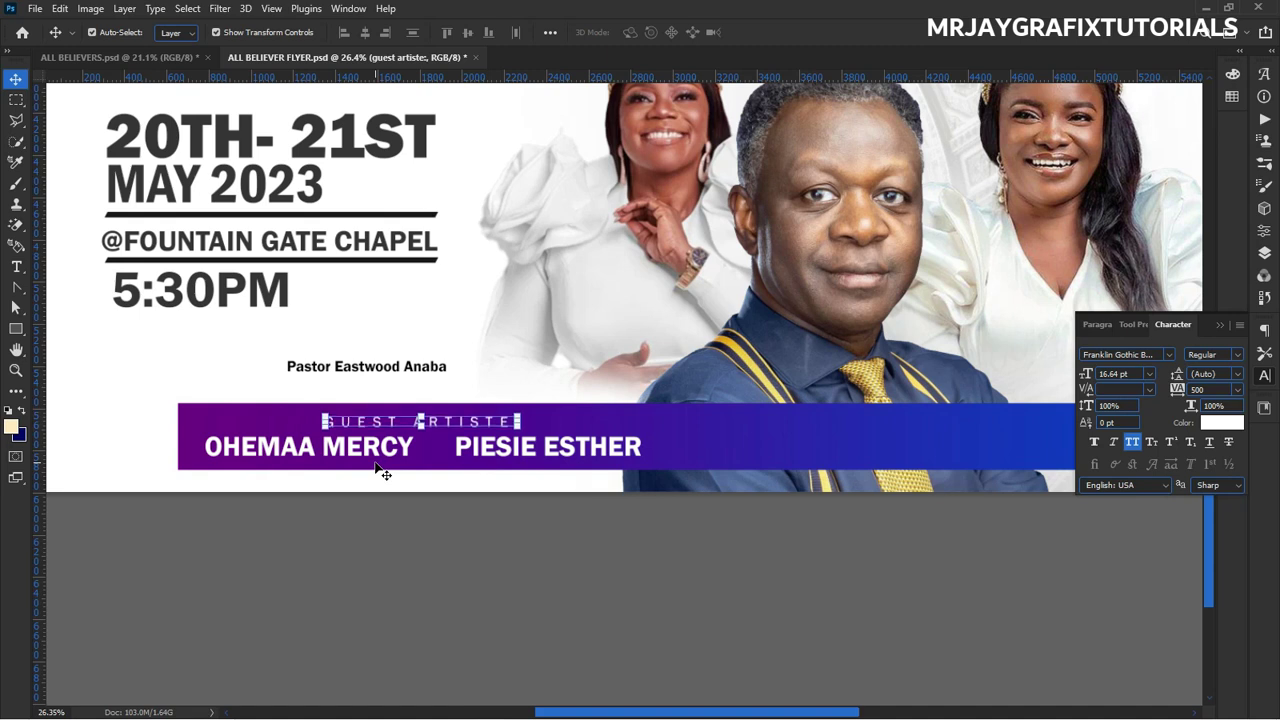
click(367, 548)
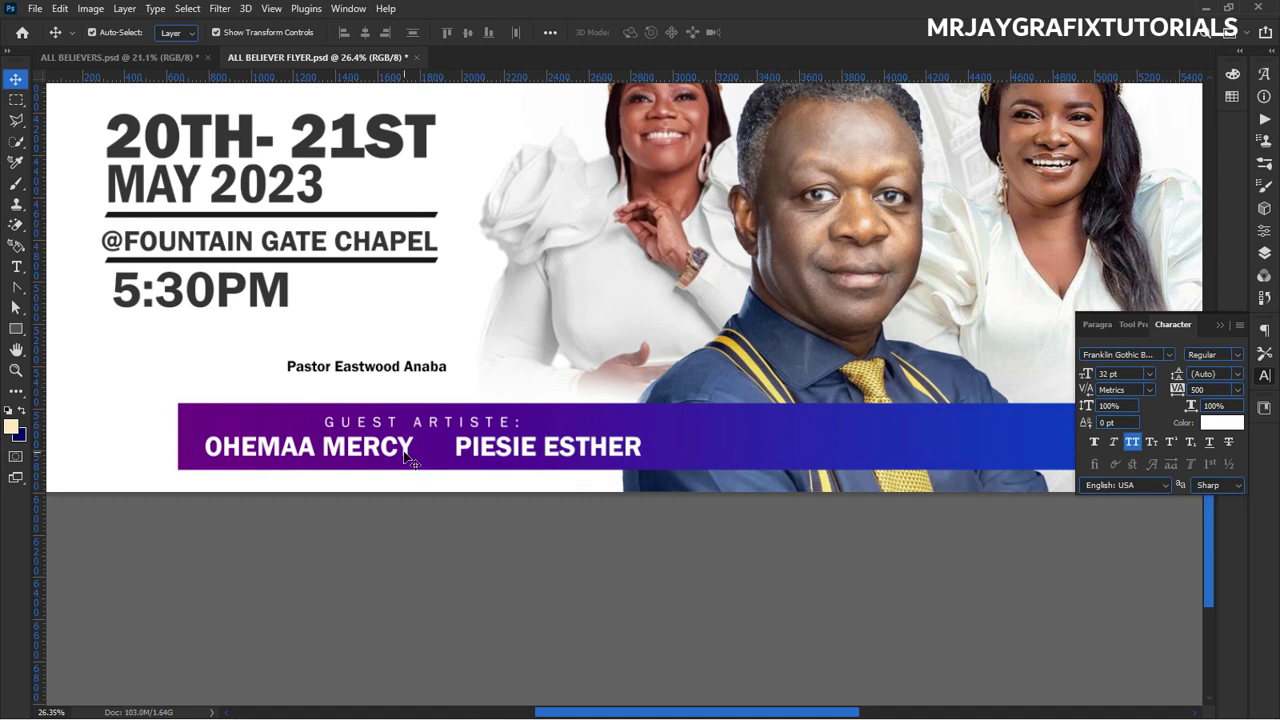
Draw a thin vertical orange rectangle about 17 px wide and 193 px high in the gap between the two guest names.
scroll(451, 452, up, 2)
key(u)
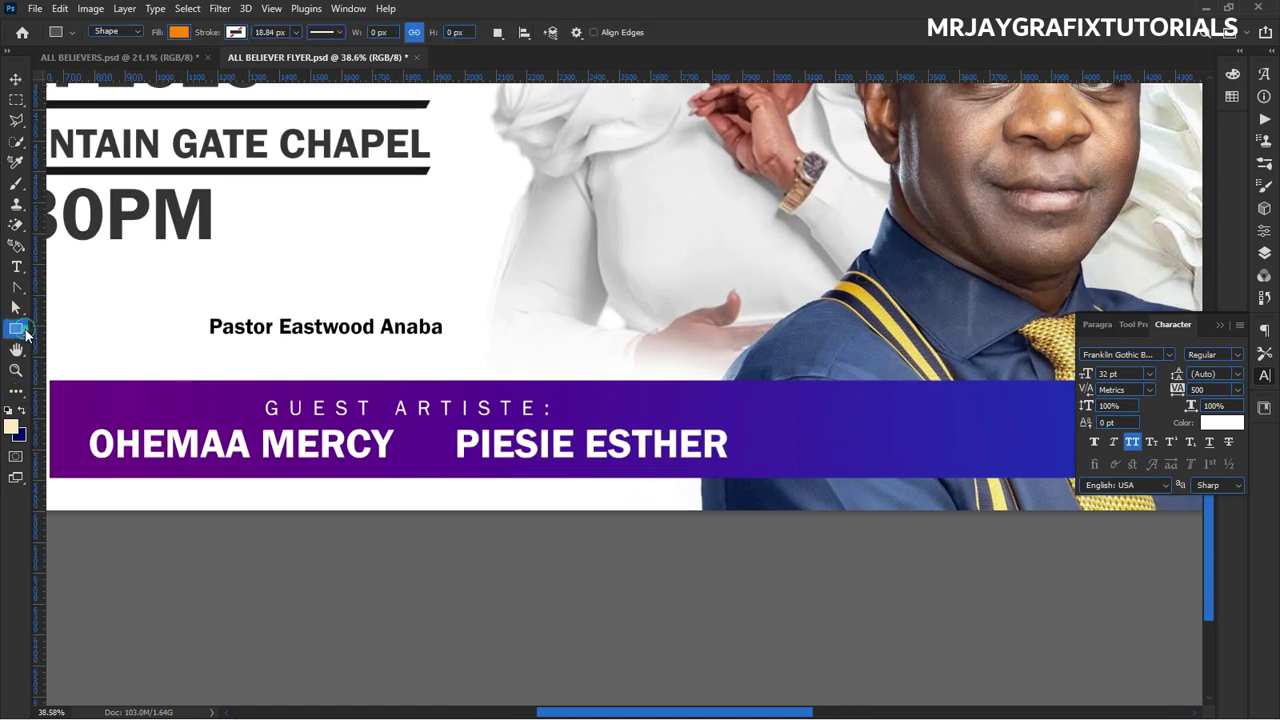
drag(413, 407, 416, 457)
key(v)
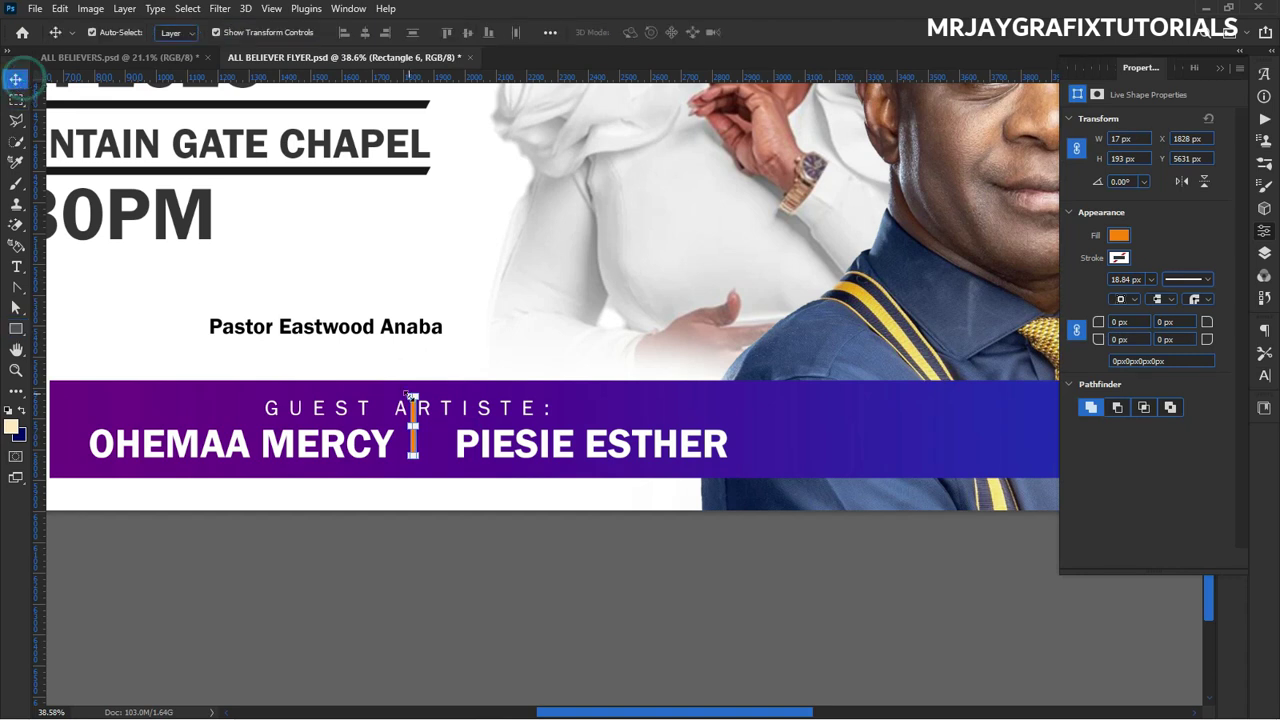
Move the orange rectangle down between the guest names and shorten it to a height of 111 px.
mouse_move(413, 447)
mouse_down()
mouse_move(409, 486)
mouse_move(410, 468)
mouse_up()
scroll(416, 492, up, 5)
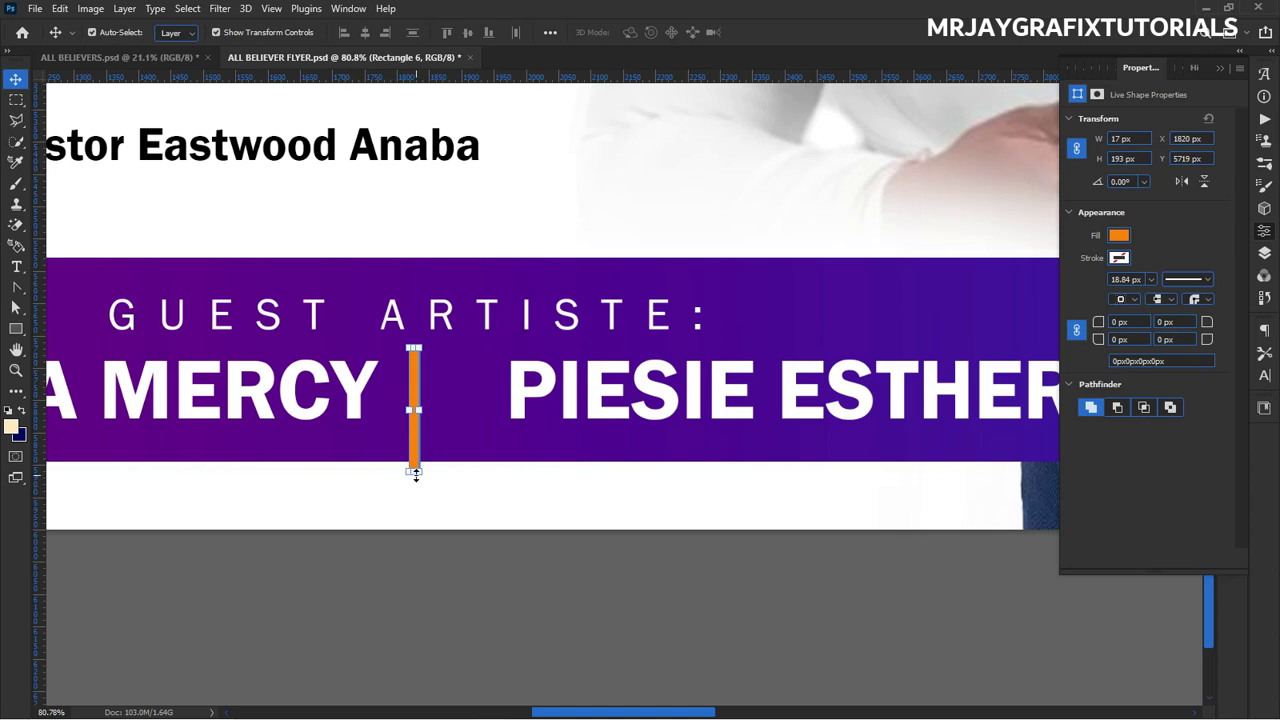
key(ctrl+t)
drag(416, 475, 413, 419)
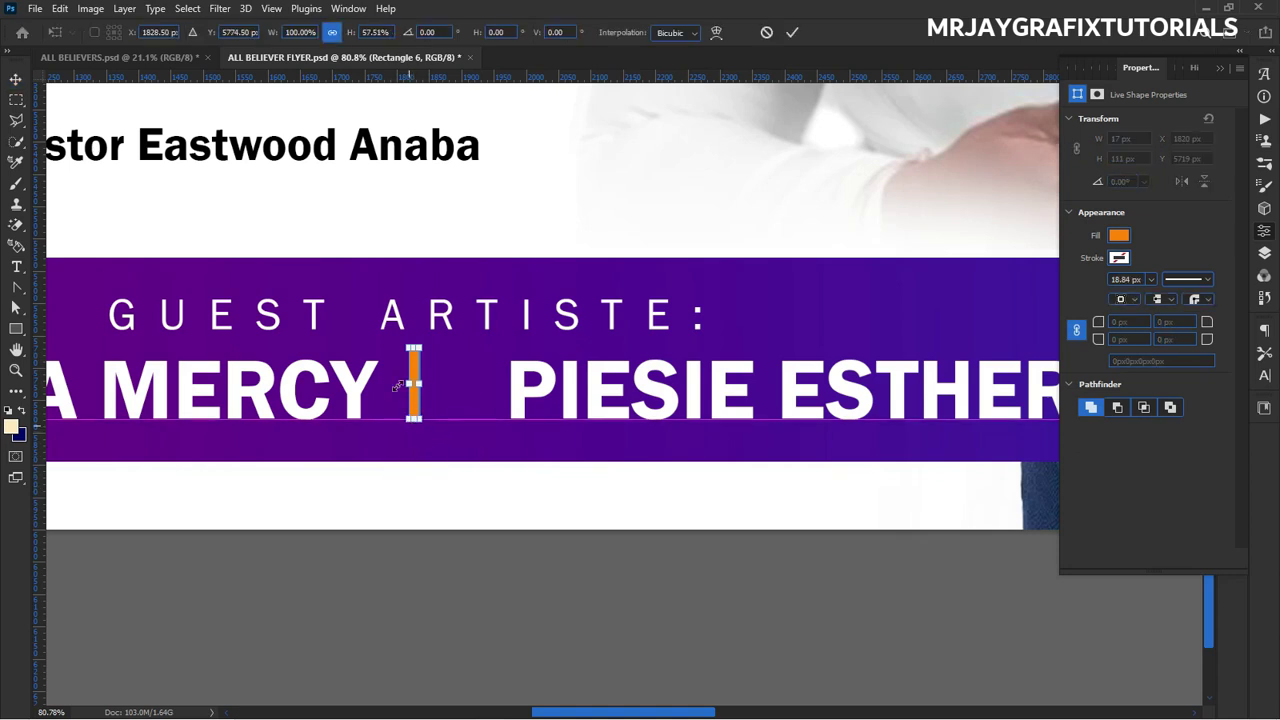
key(Return)
Nudge the orange divider down to a Y position of 5740 px.
key(Down)
key(Down)
key(Down)
key(Down)
key(Down)
key(Down)
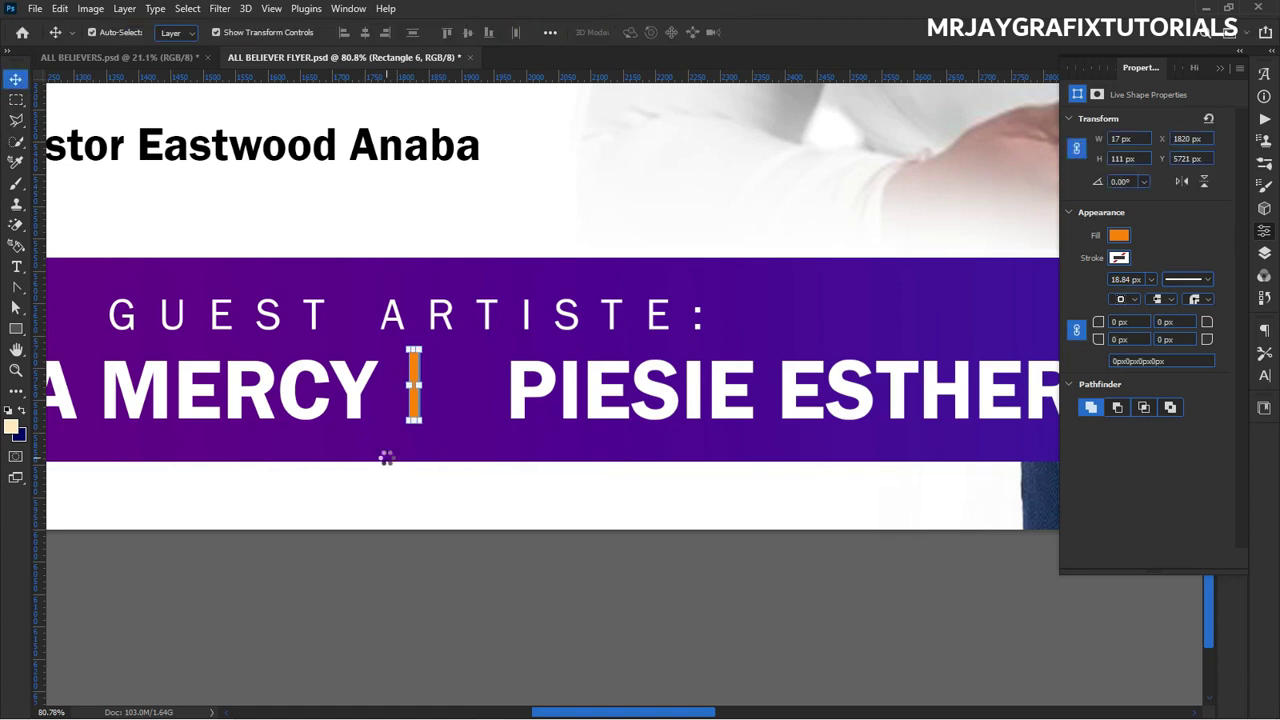
key(Down)
key(Down)
key(Down)
key(Down)
key(Down)
key(Down)
key(Down)
key(Down)
key(Down)
key(Down)
key(Down)
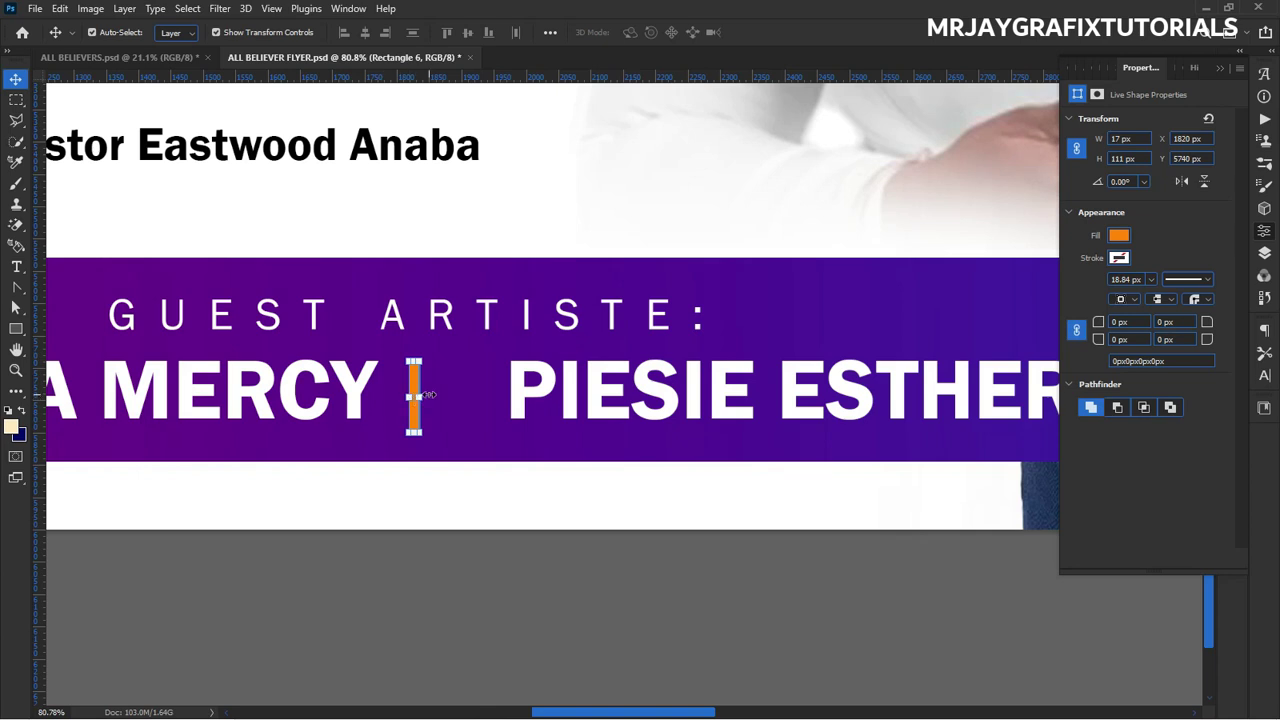
Narrow the orange divider to 0.02 in and move it to X 1838 px, Y 5733 px between the guest names.
drag(423, 398, 418, 404)
key(Return)
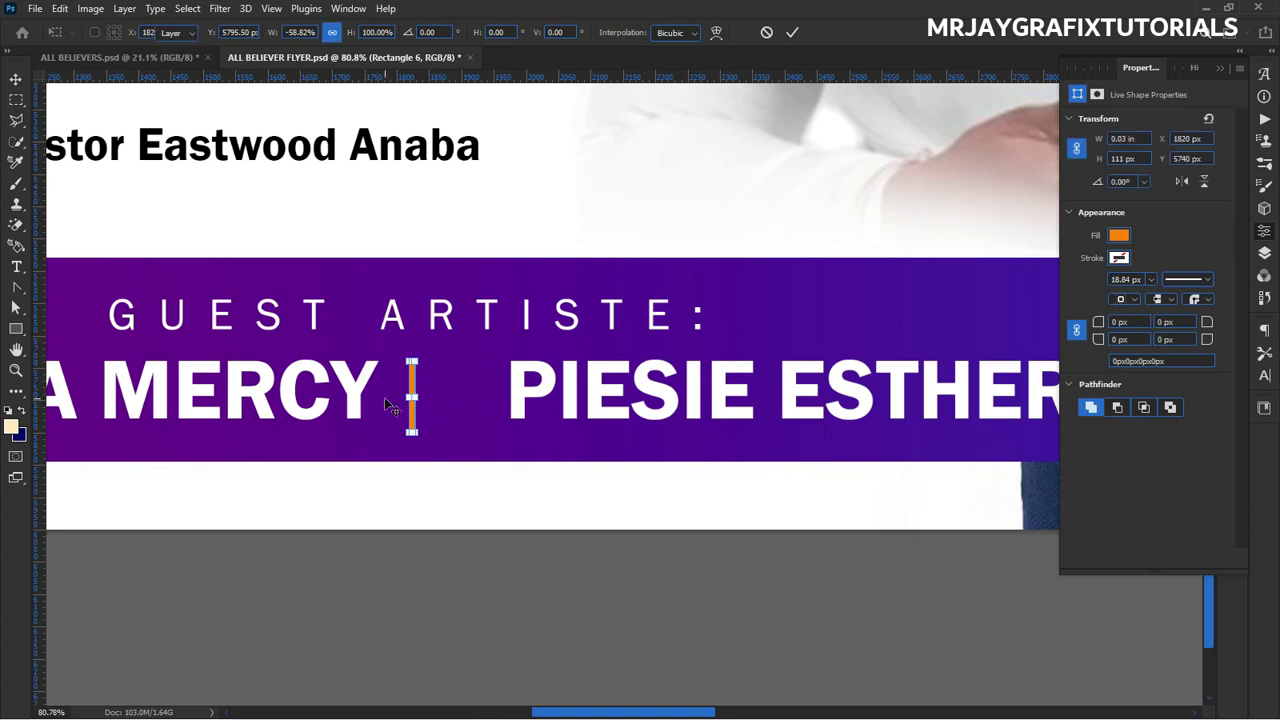
scroll(390, 402, up, 4)
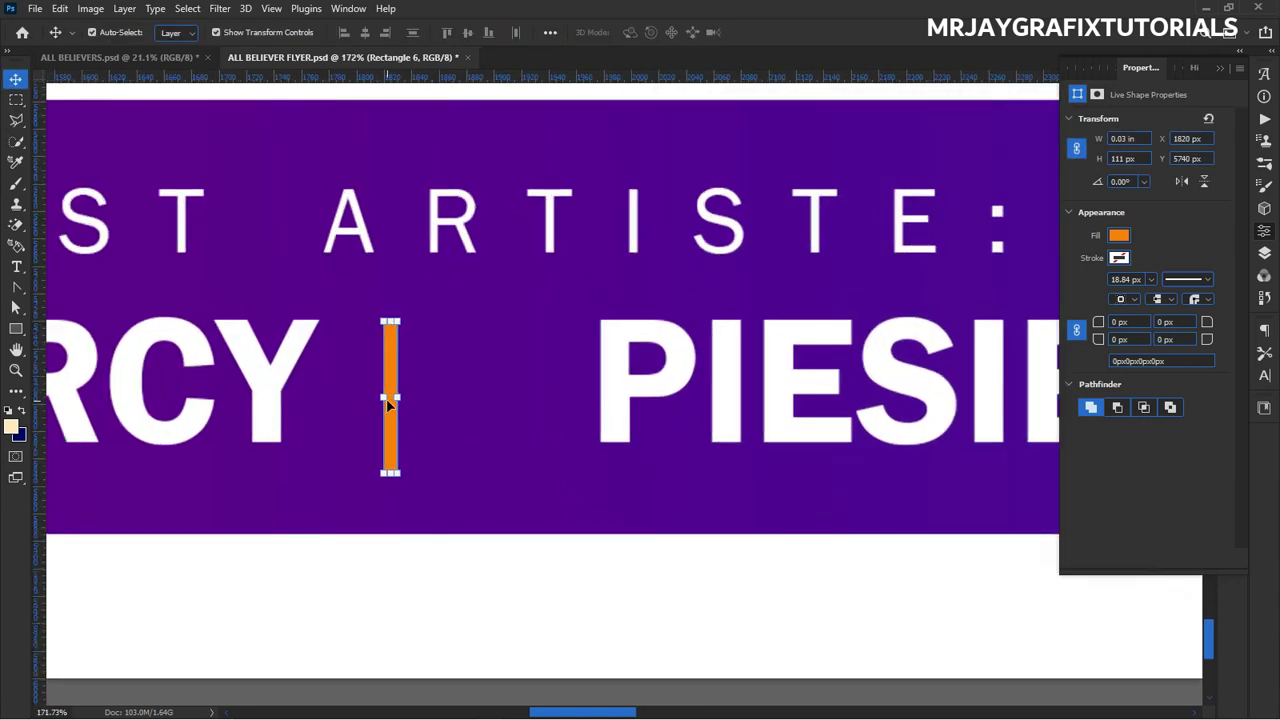
drag(383, 402, 410, 410)
key(Return)
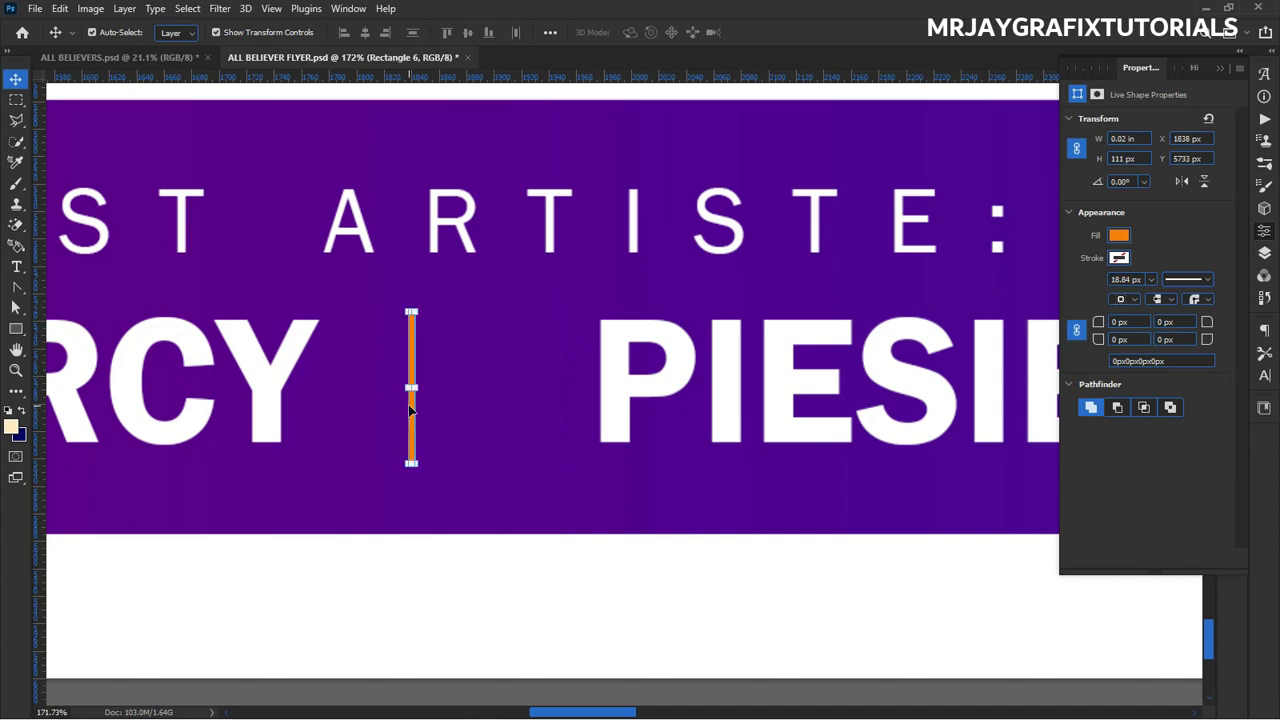
Try placing a duplicate of the orange divider 10 px to its right, and delete the copy.
alt+click(409, 406)
key(Right)
key(Right)
key(Right)
key(Right)
key(Right)
key(Right)
key(Right)
key(Right)
key(Right)
key(Right)
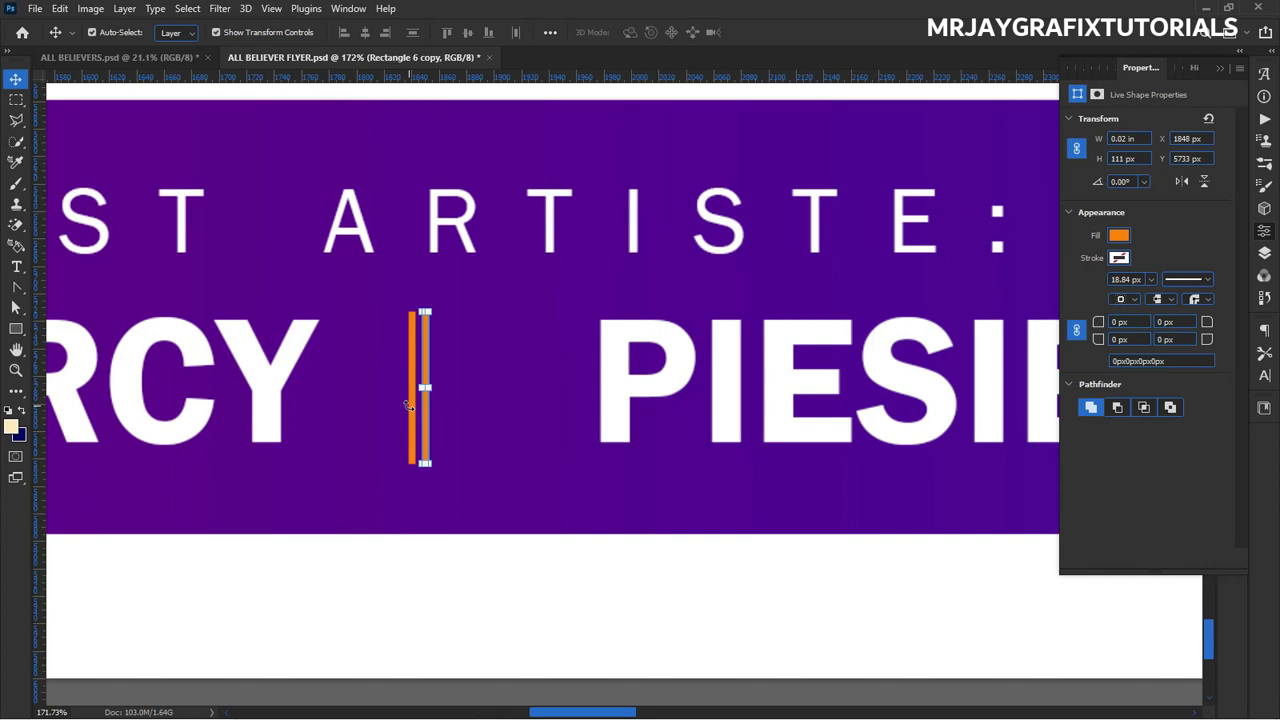
key(Delete)
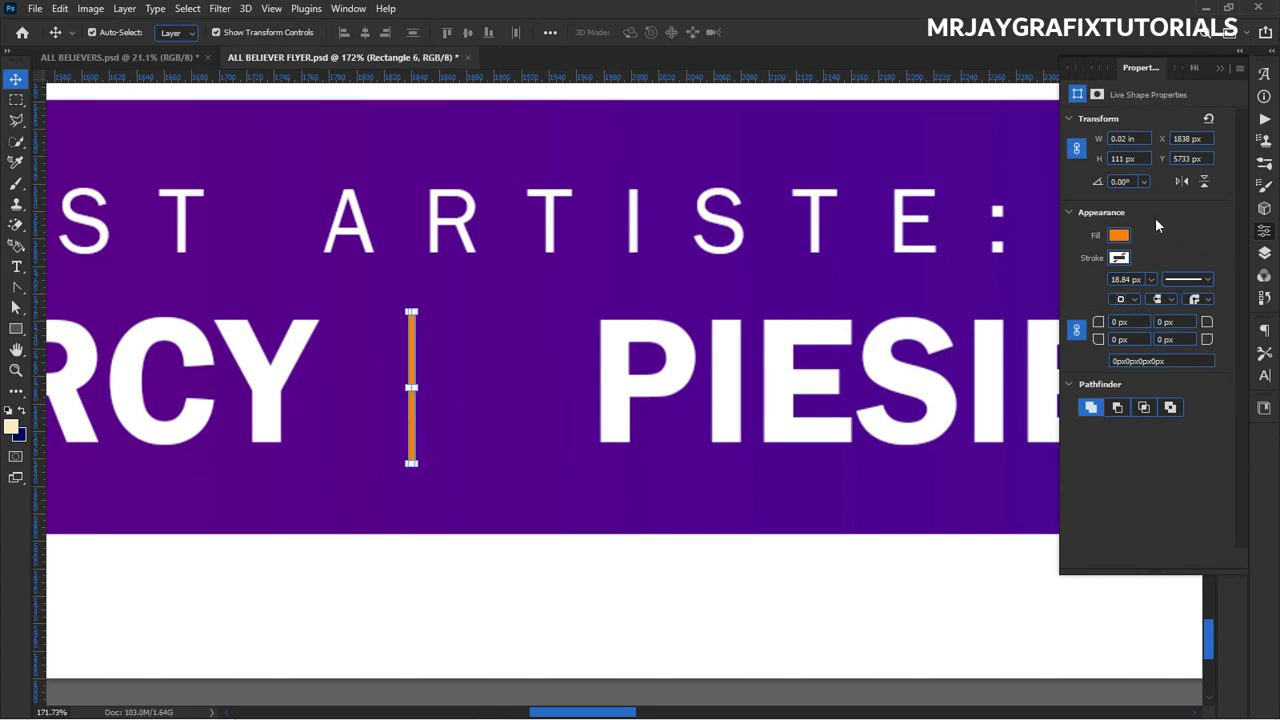
Change the orange divider's fill colour to white.
click(1120, 237)
click(1059, 320)
click(386, 600)
click(414, 450)
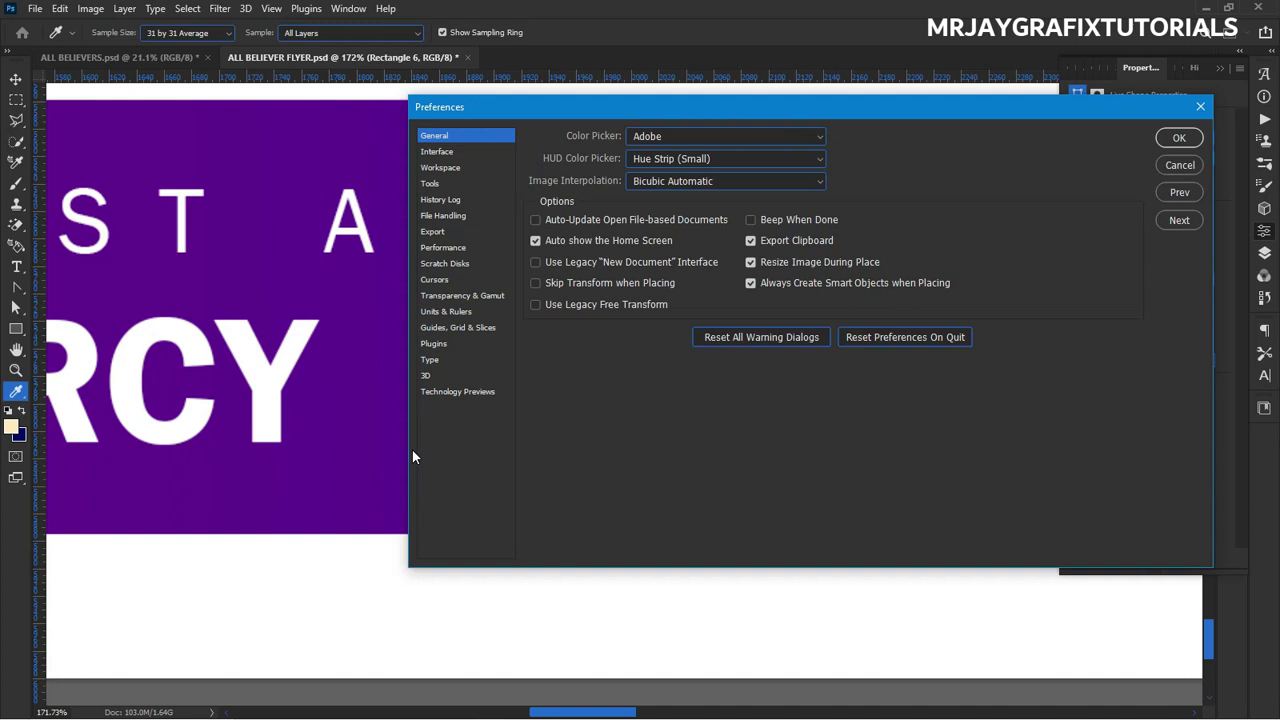
key(v)
key(Escape)
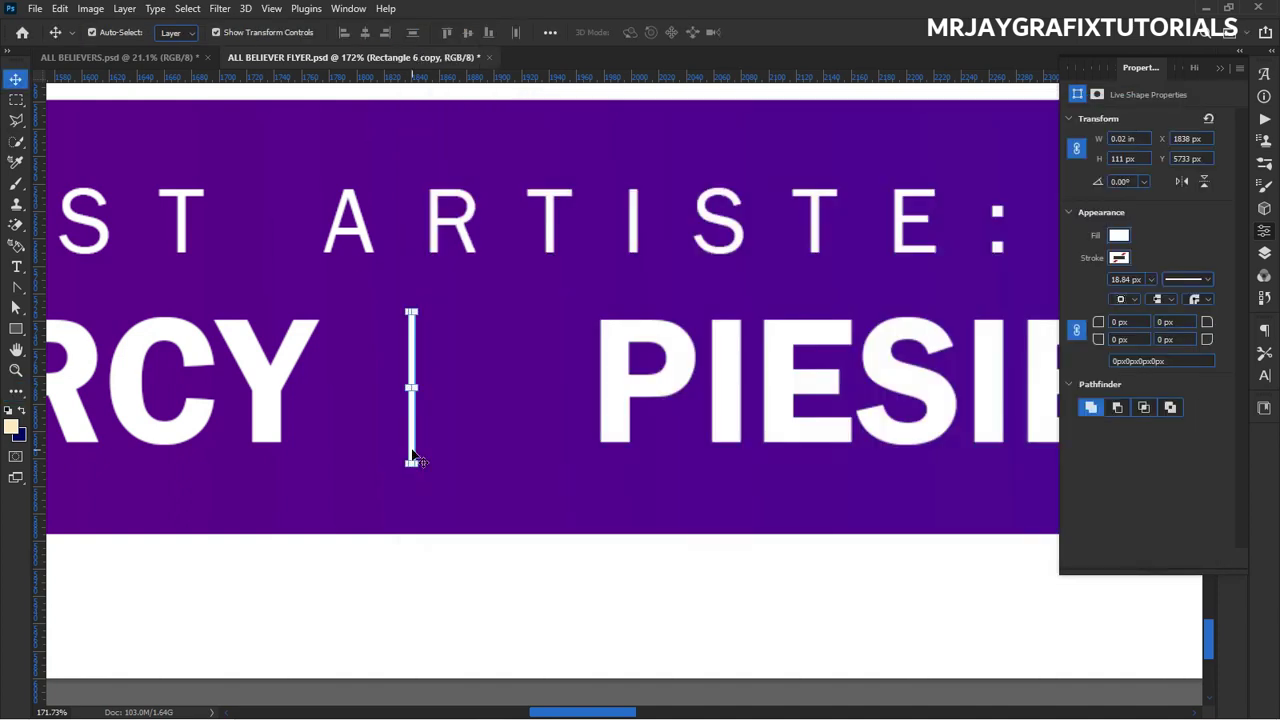
Duplicate the white divider and shift the copy right to an X position of 1851 px.
key(shift+alt+Right)
key(Right)
key(Right)
key(Right)
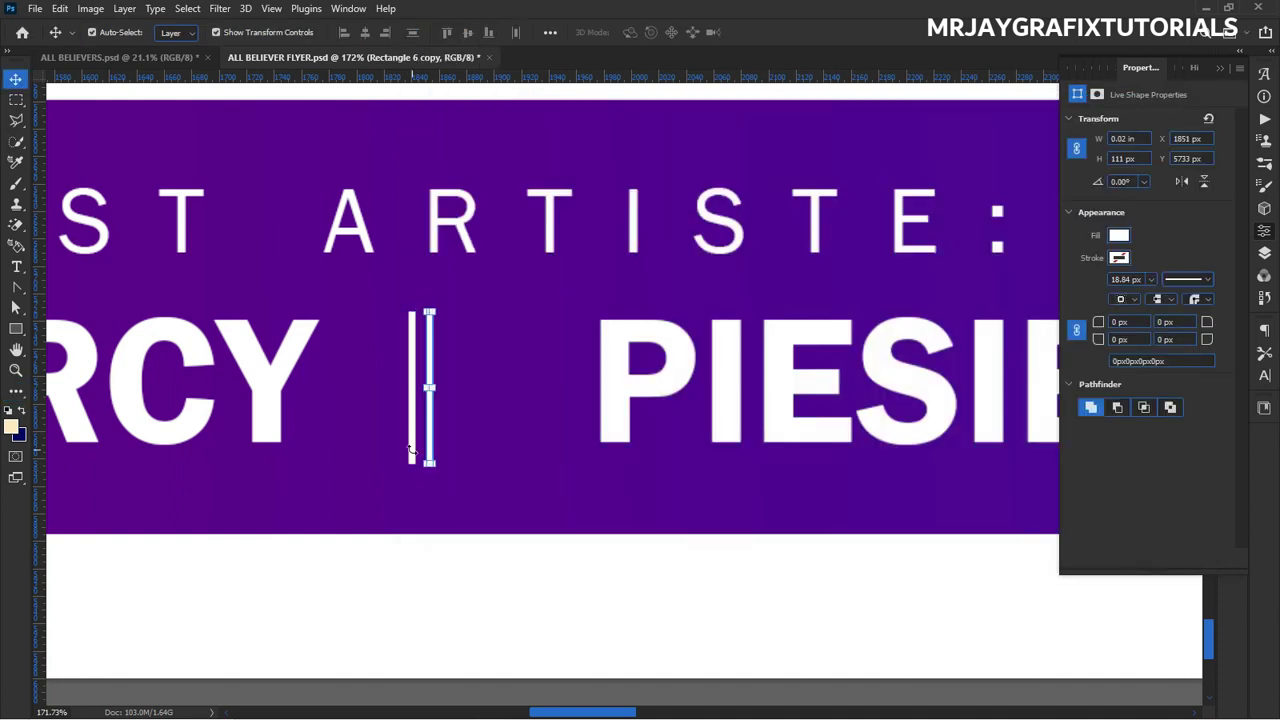
Delete the extra spaces before the second guest's name so it sits closer to the double divider.
double_click(587, 396)
click(593, 391)
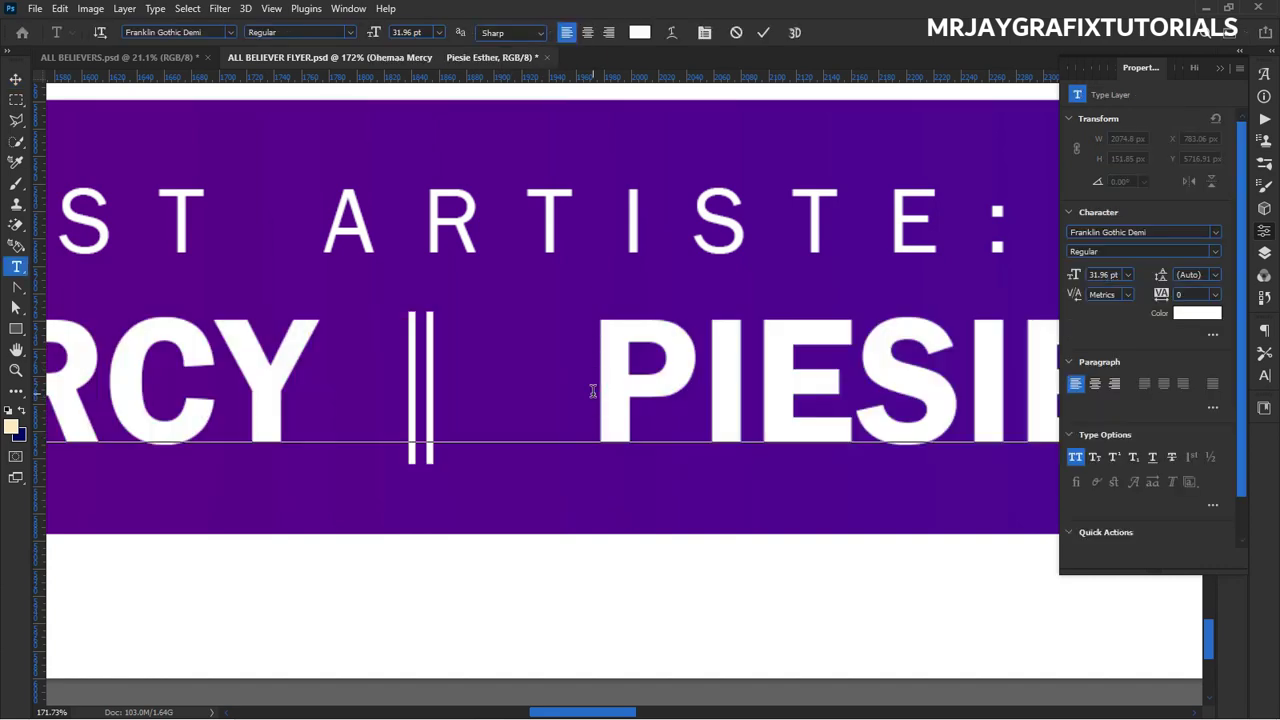
key(BackSpace)
key(BackSpace)
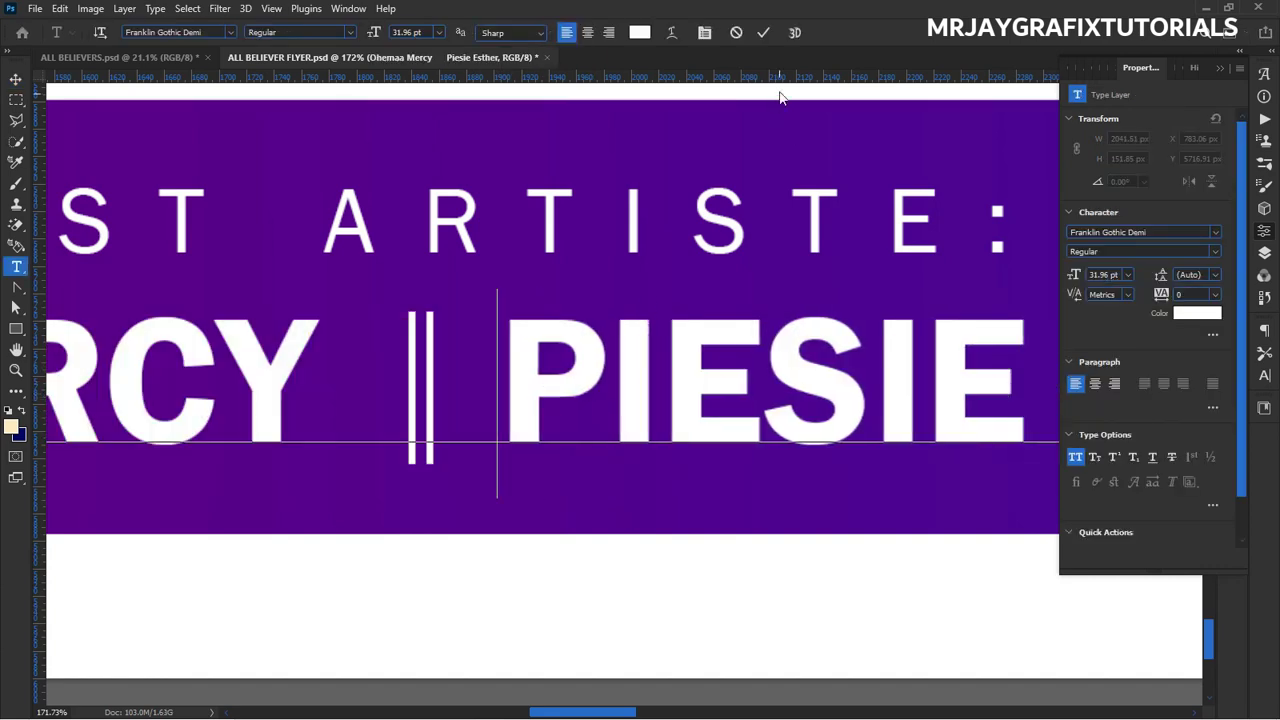
scroll(277, 528, down, 4)
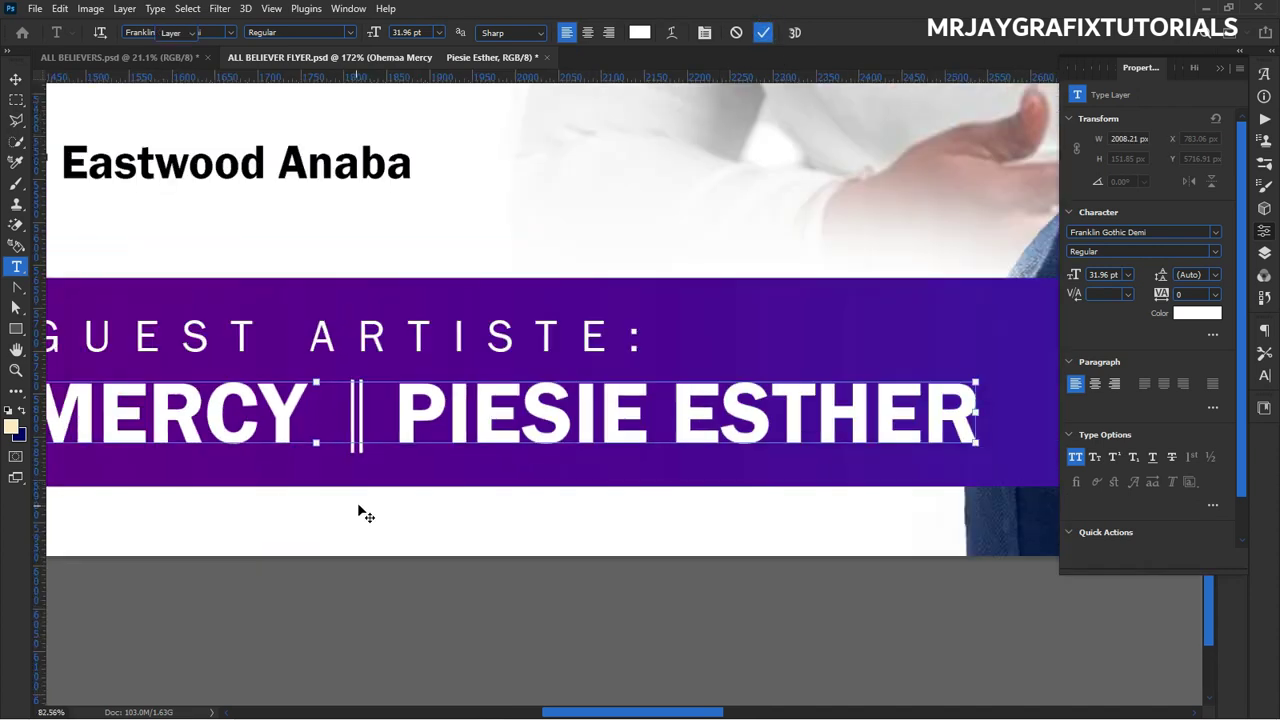
scroll(360, 515, down, 5)
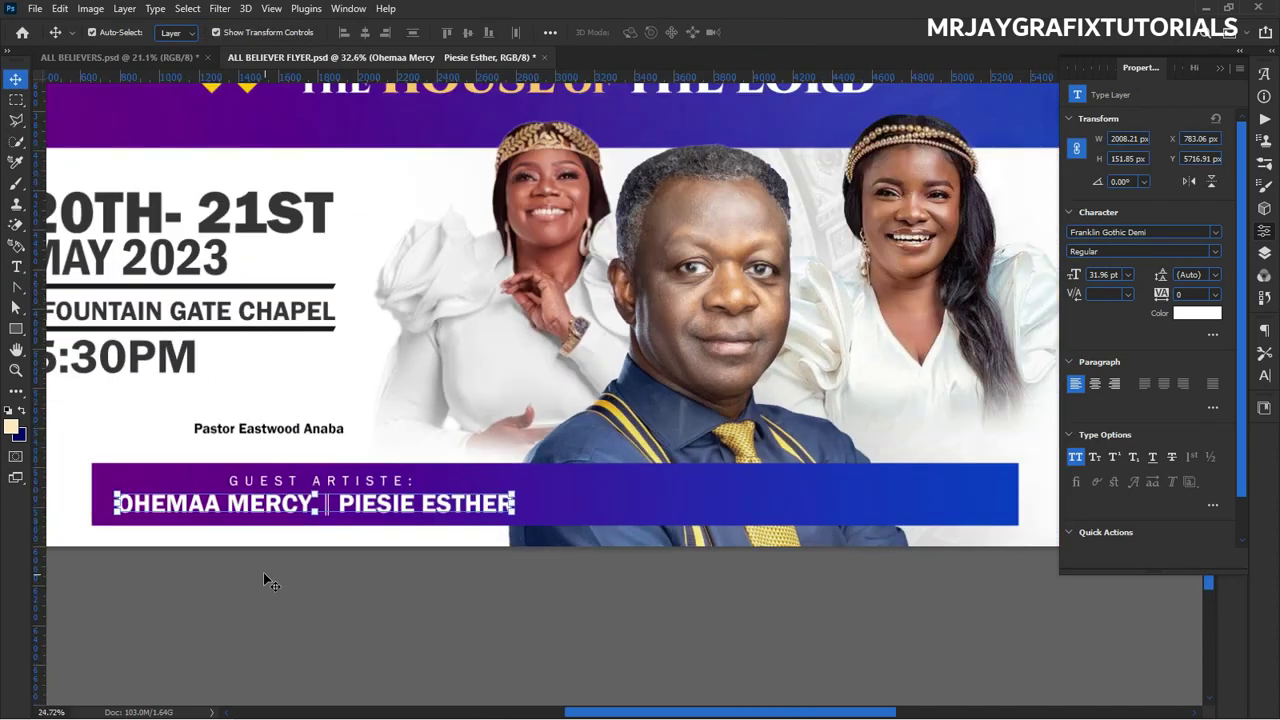
key(ctrl+Return)
click(255, 591)
scroll(374, 604, down, 2)
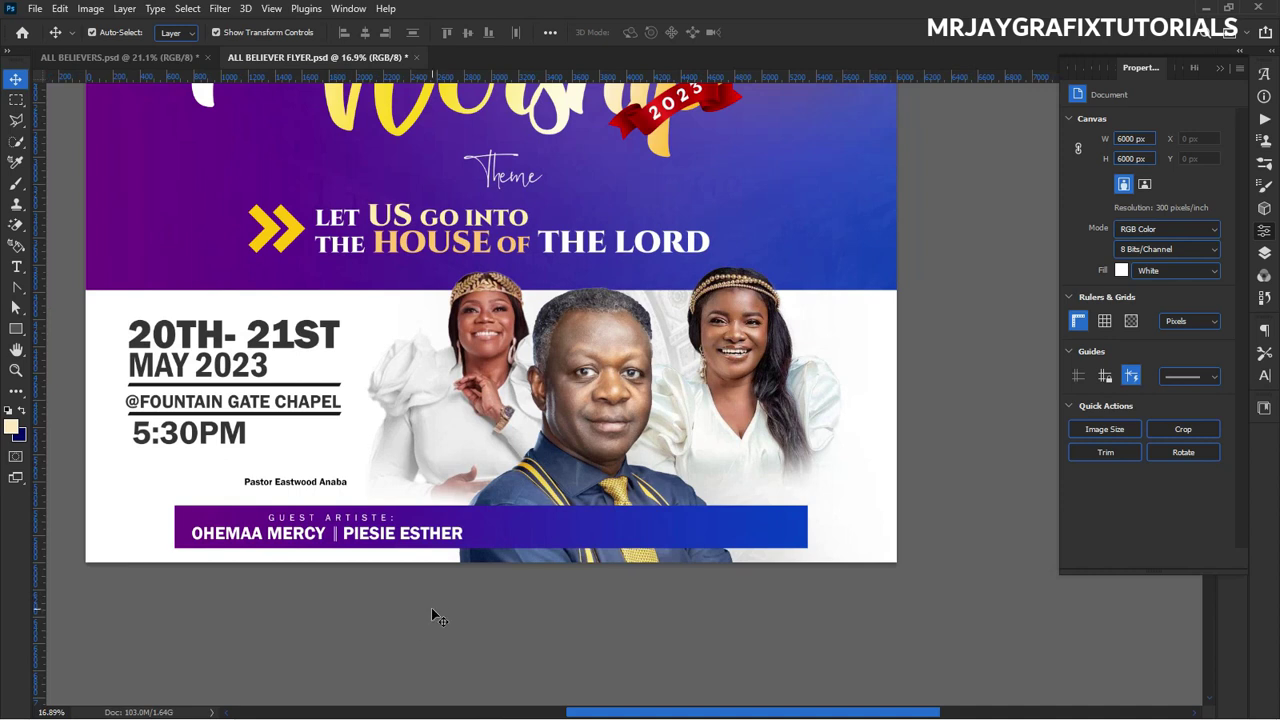
Move the pastor's name onto the blue part of the gradient bar and set its text colour to ffffff.
scroll(527, 535, up, 2)
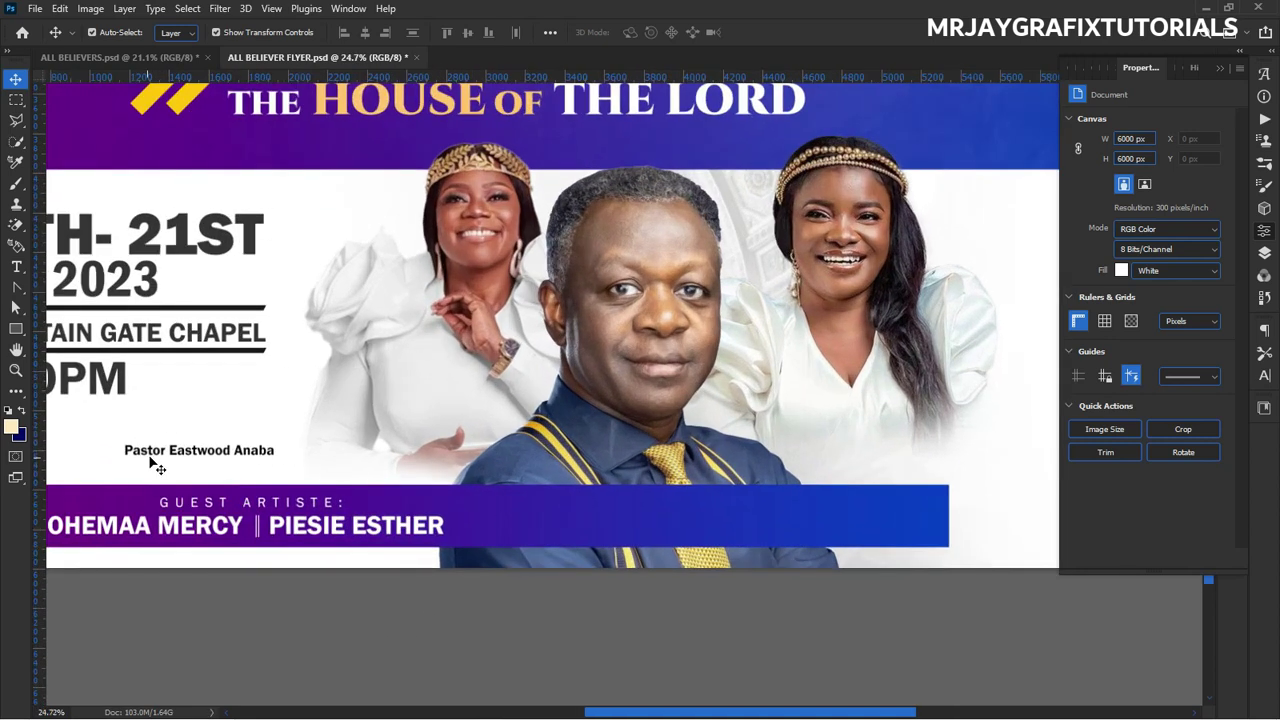
drag(155, 463, 598, 519)
click(598, 519)
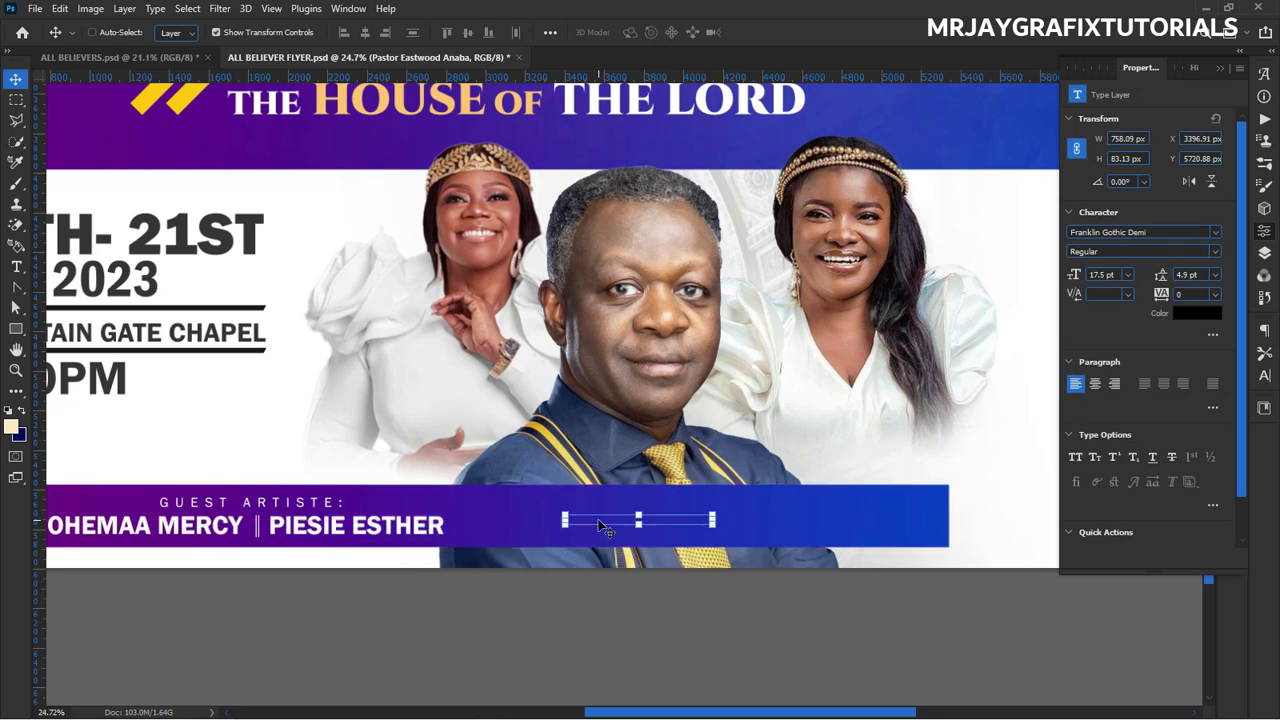
key(Left)
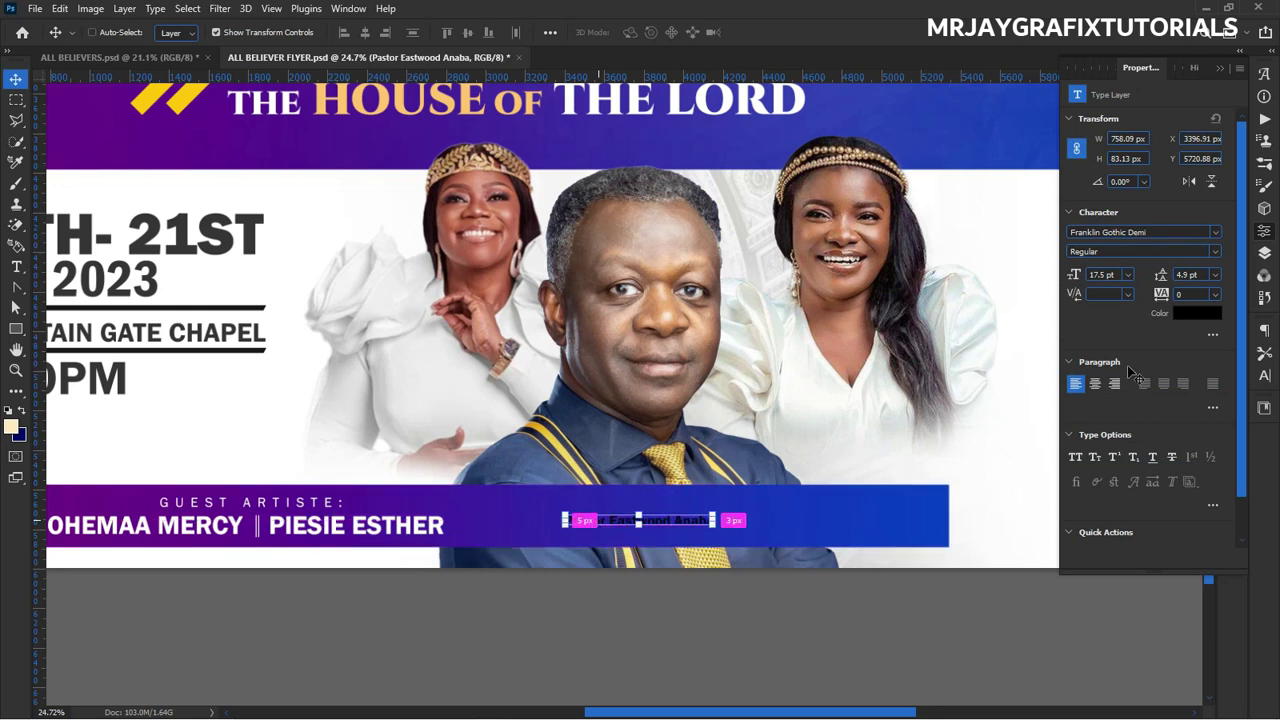
click(1195, 313)
text(ffffff)
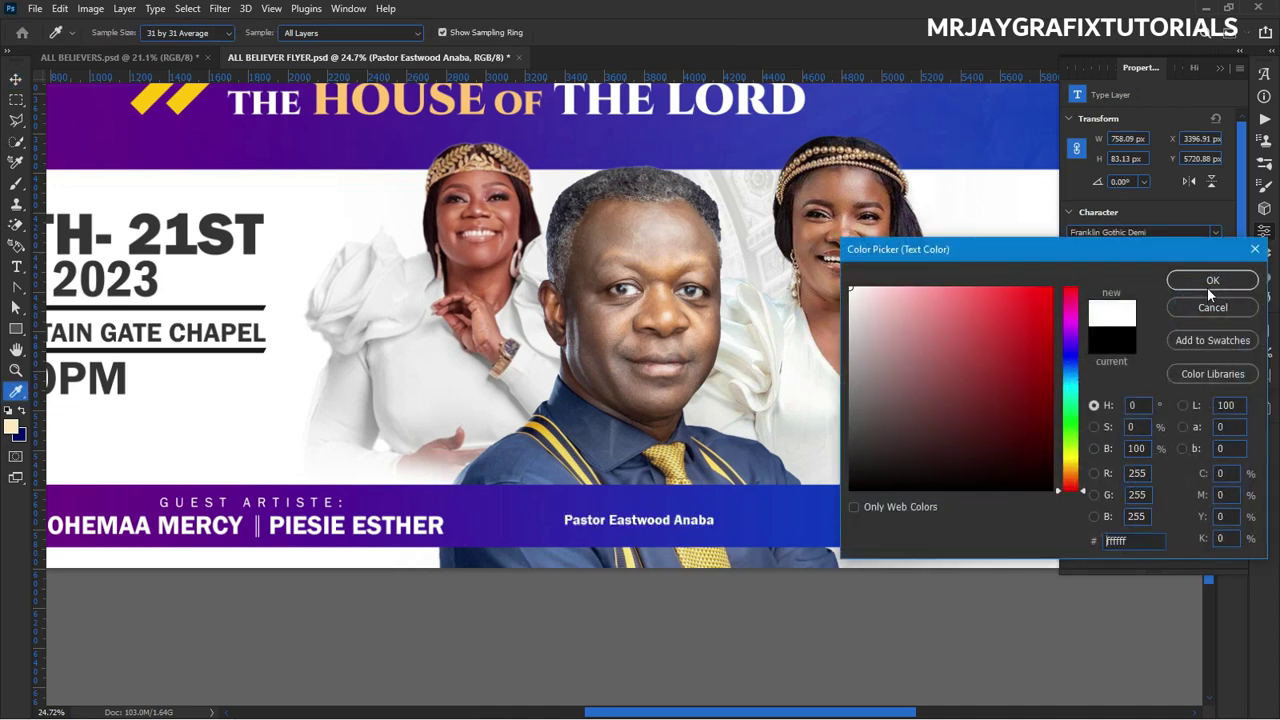
click(1211, 281)
Set the word "Pastor" on the gradient bar in the Silmastin font.
scroll(600, 530, up, 3)
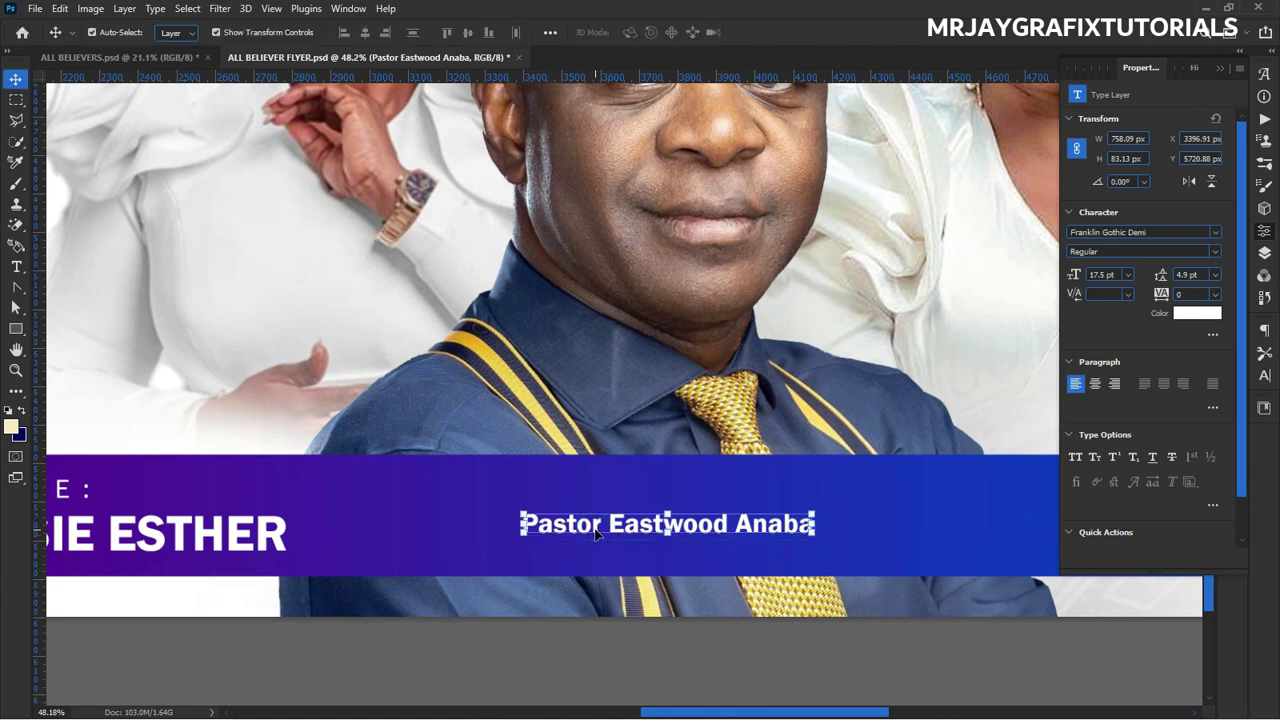
double_click(595, 535)
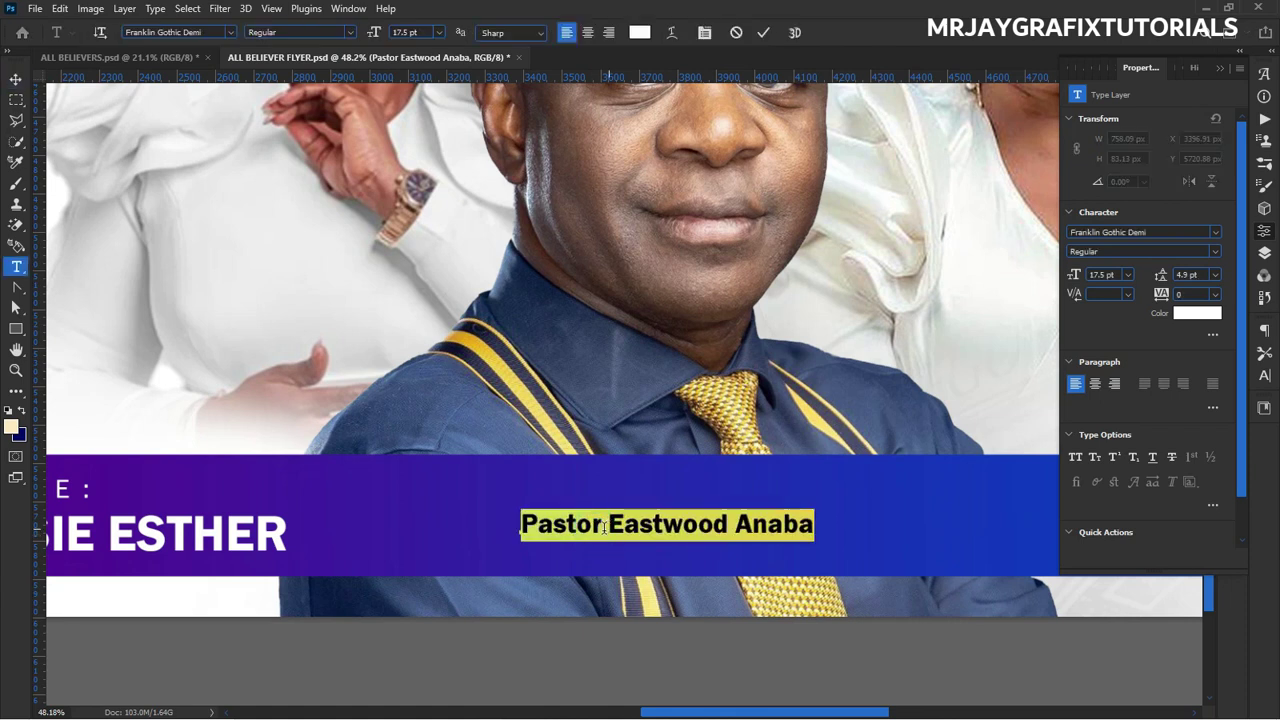
drag(601, 531, 457, 528)
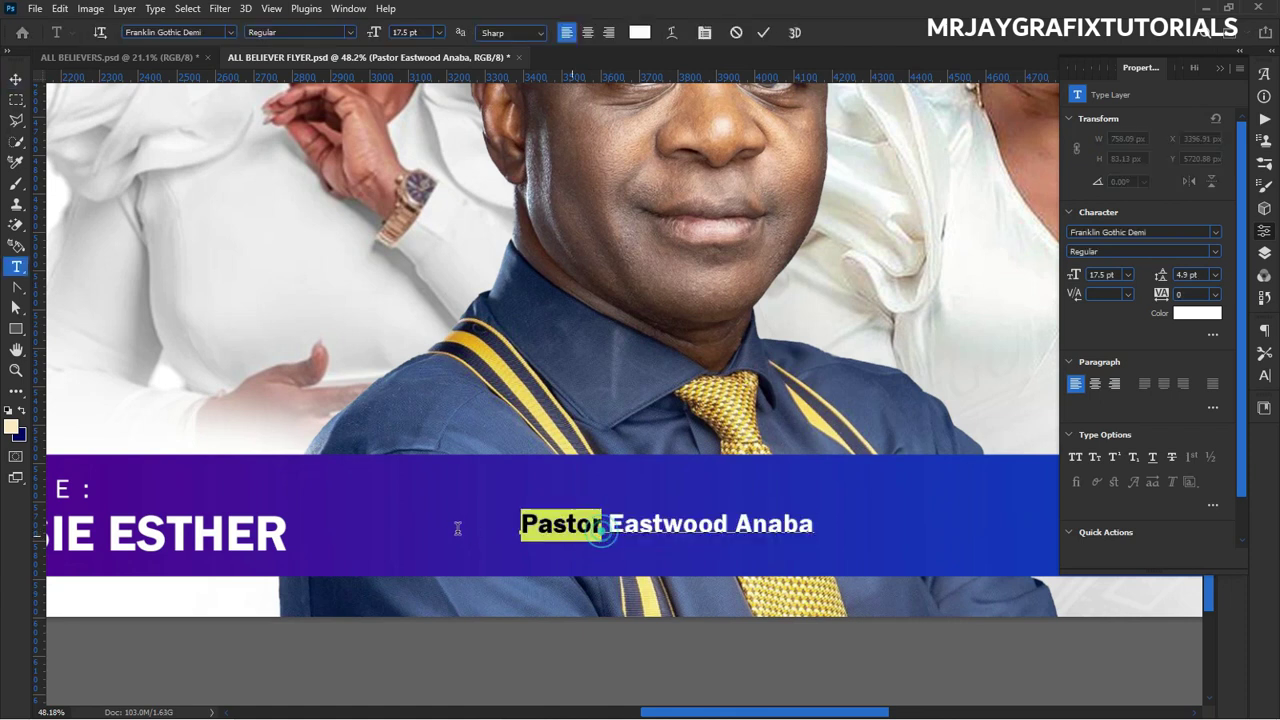
click(213, 36)
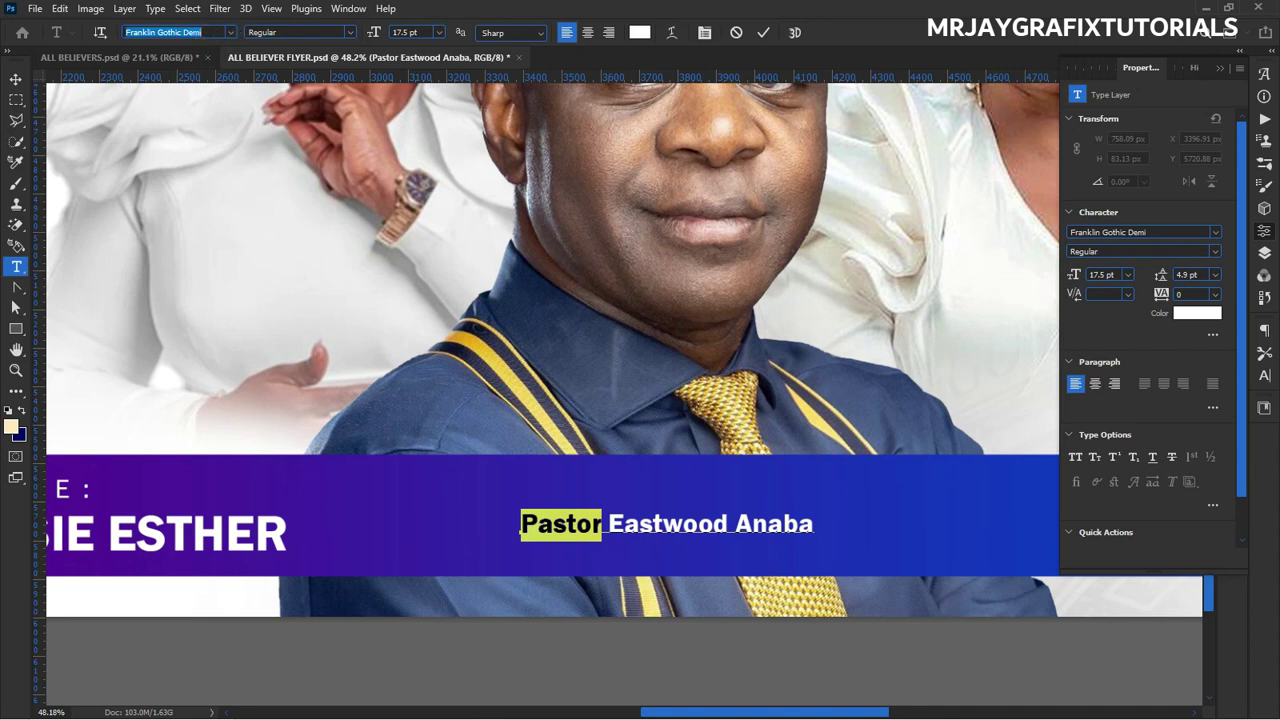
text(si)
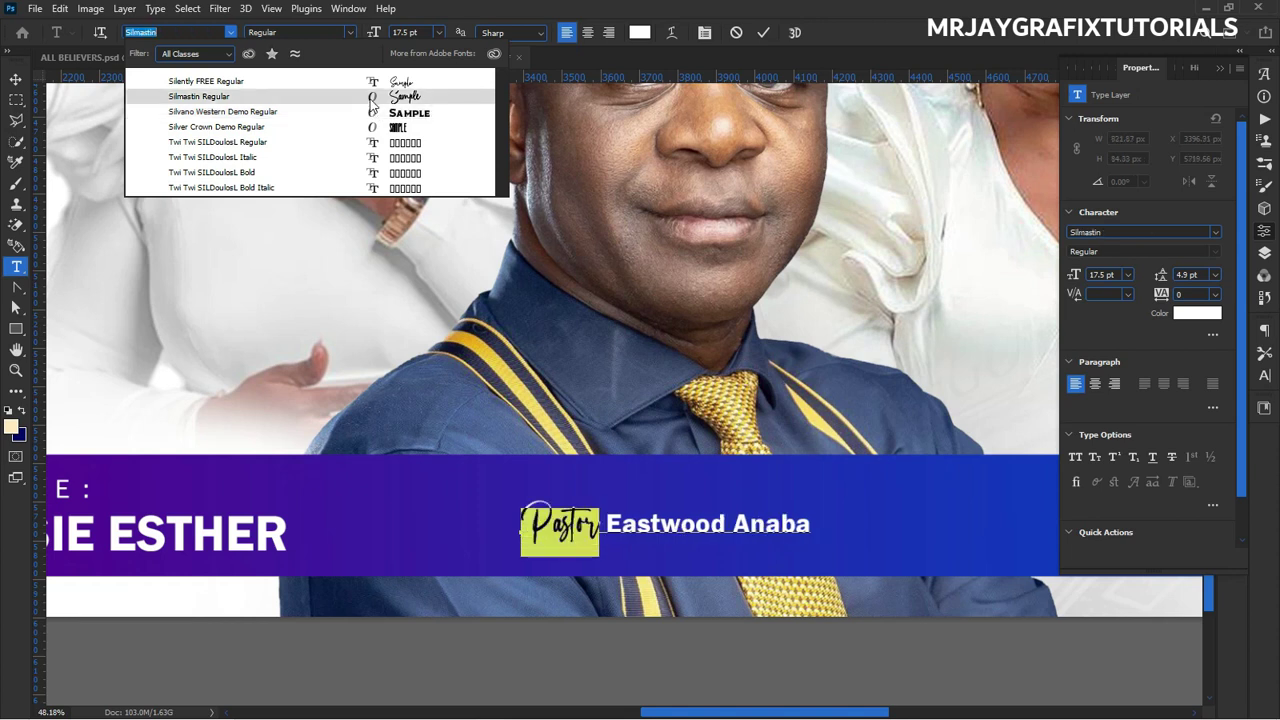
click(375, 96)
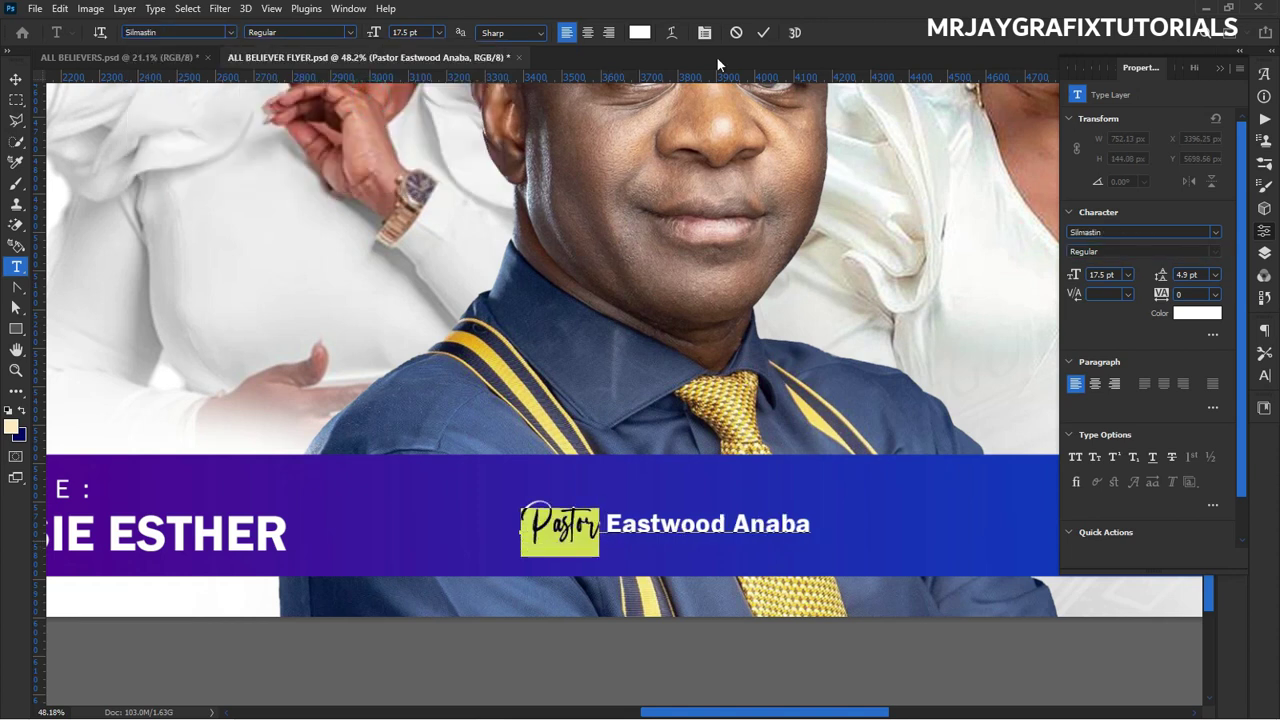
click(760, 34)
key(v)
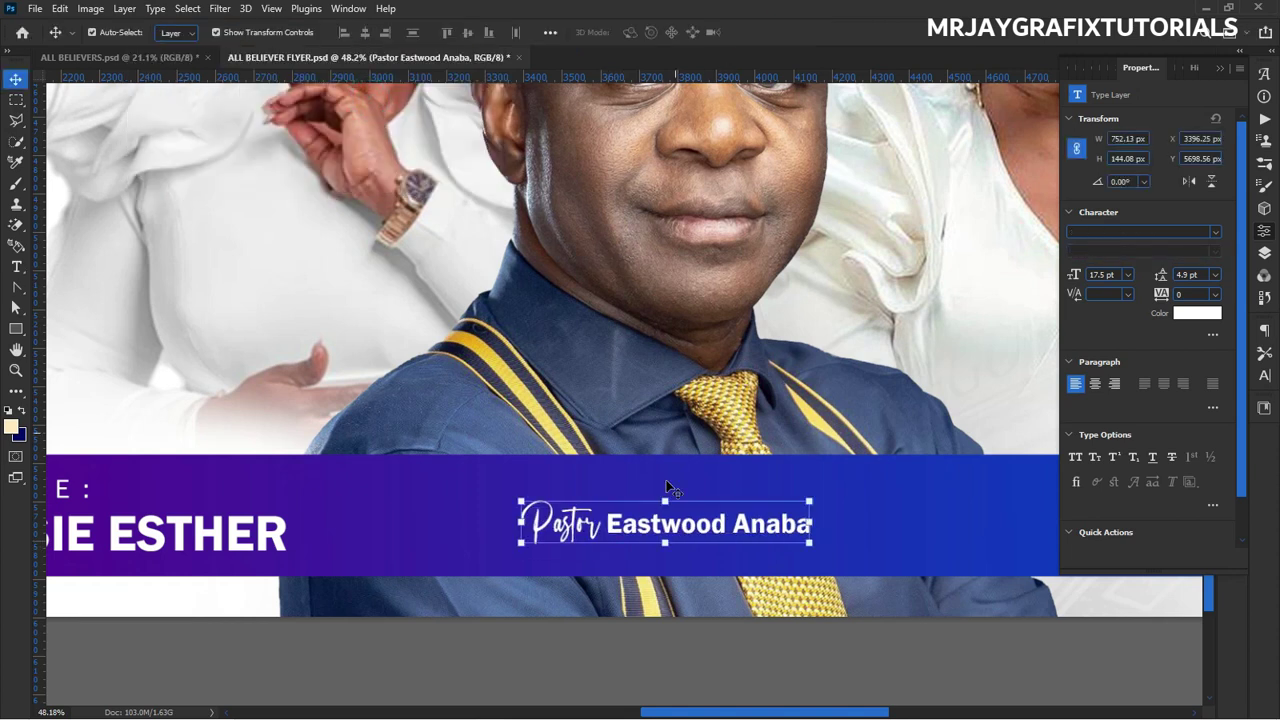
Apply All Caps to the pastor's first and last name, leaving out the script word "Pastor".
click(615, 528)
double_click(615, 528)
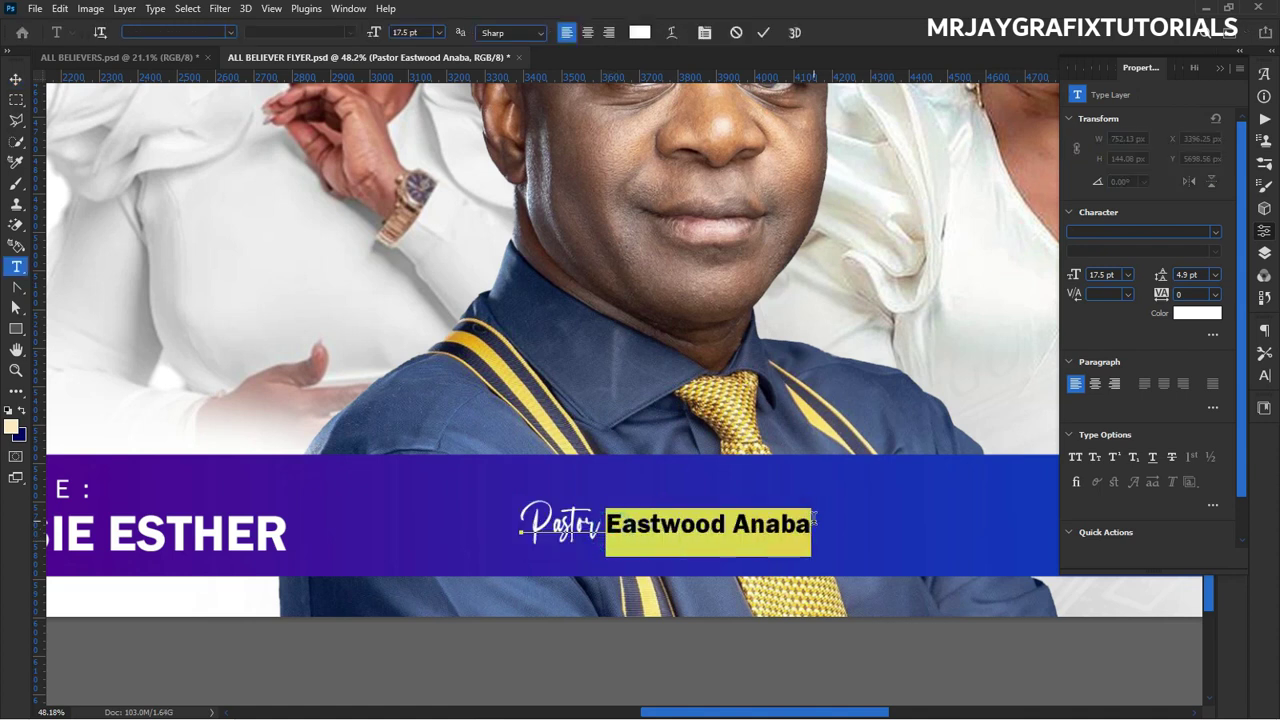
click(1076, 457)
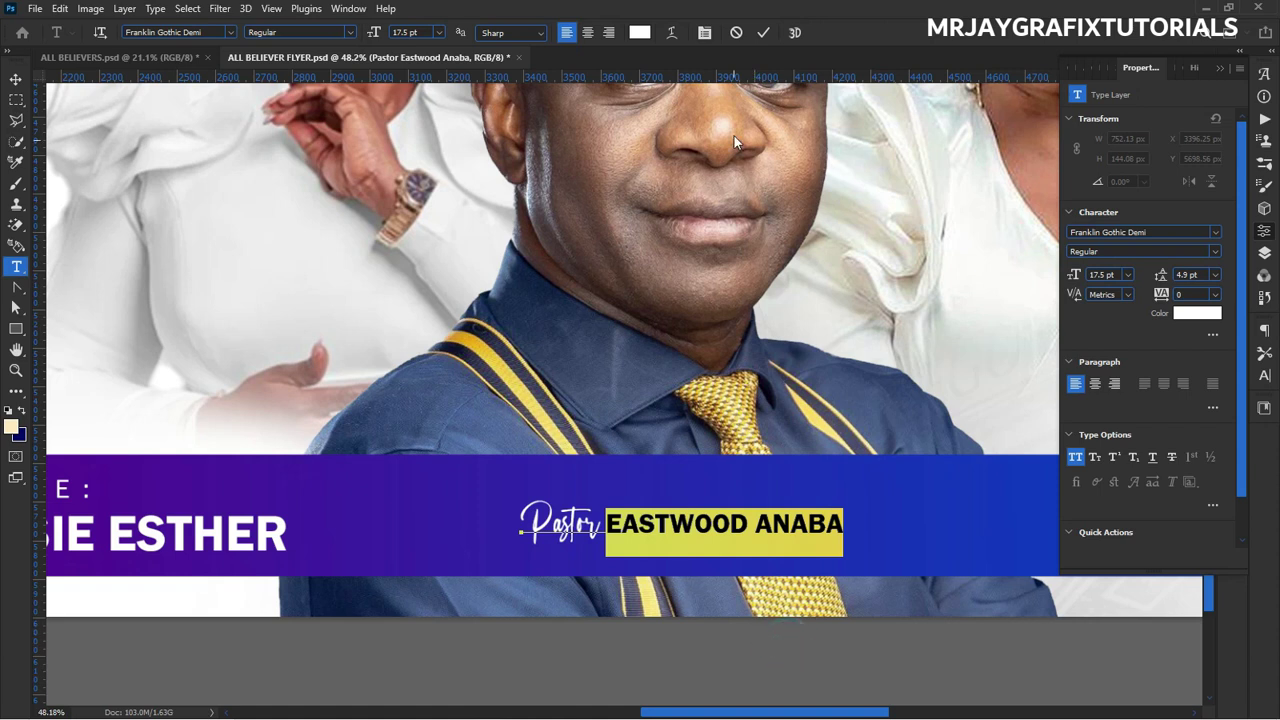
click(760, 34)
key(v)
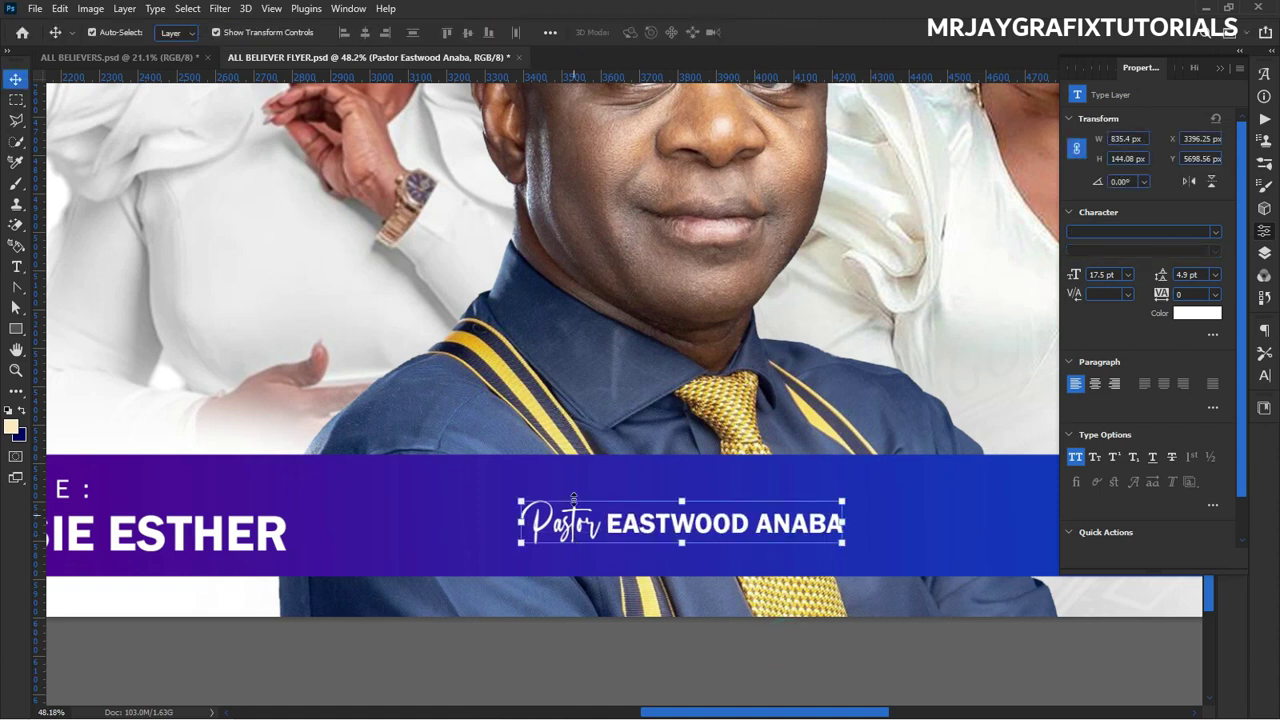
Enlarge the pastor's name line on the gradient bar to about 117% and deselect it.
drag(838, 496, 897, 490)
key(Return)
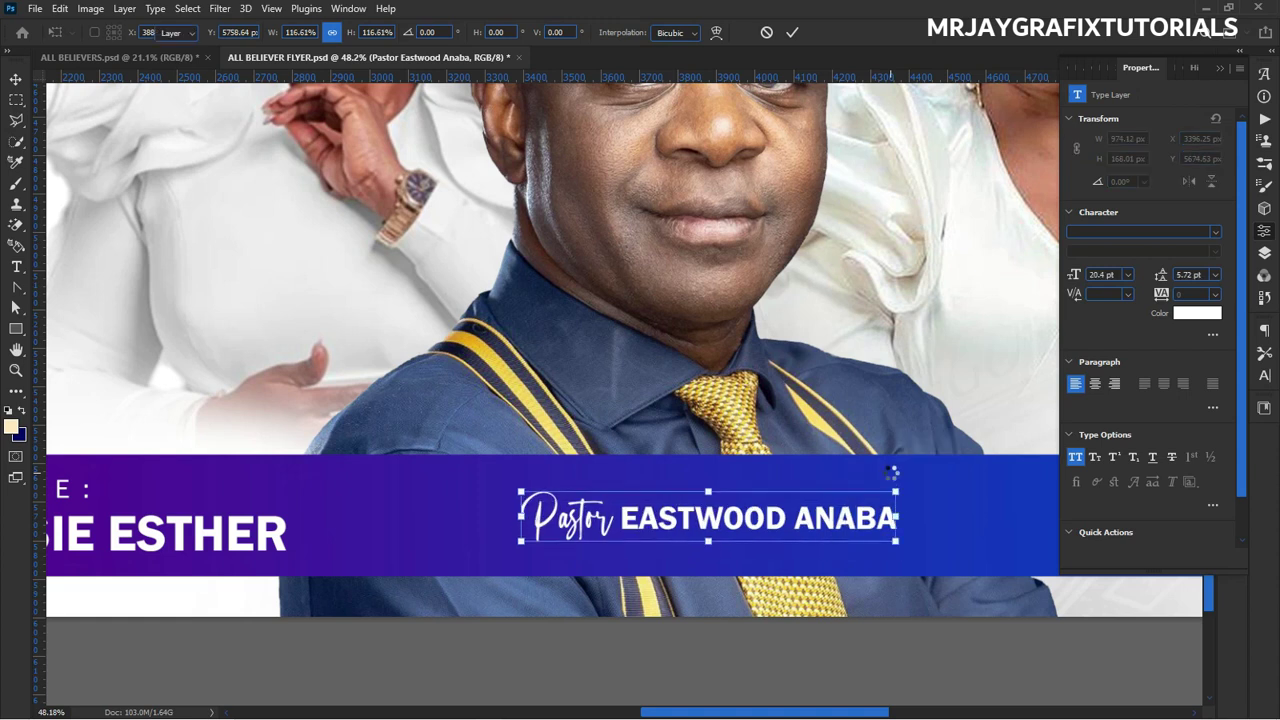
click(591, 637)
key(ctrl+0)
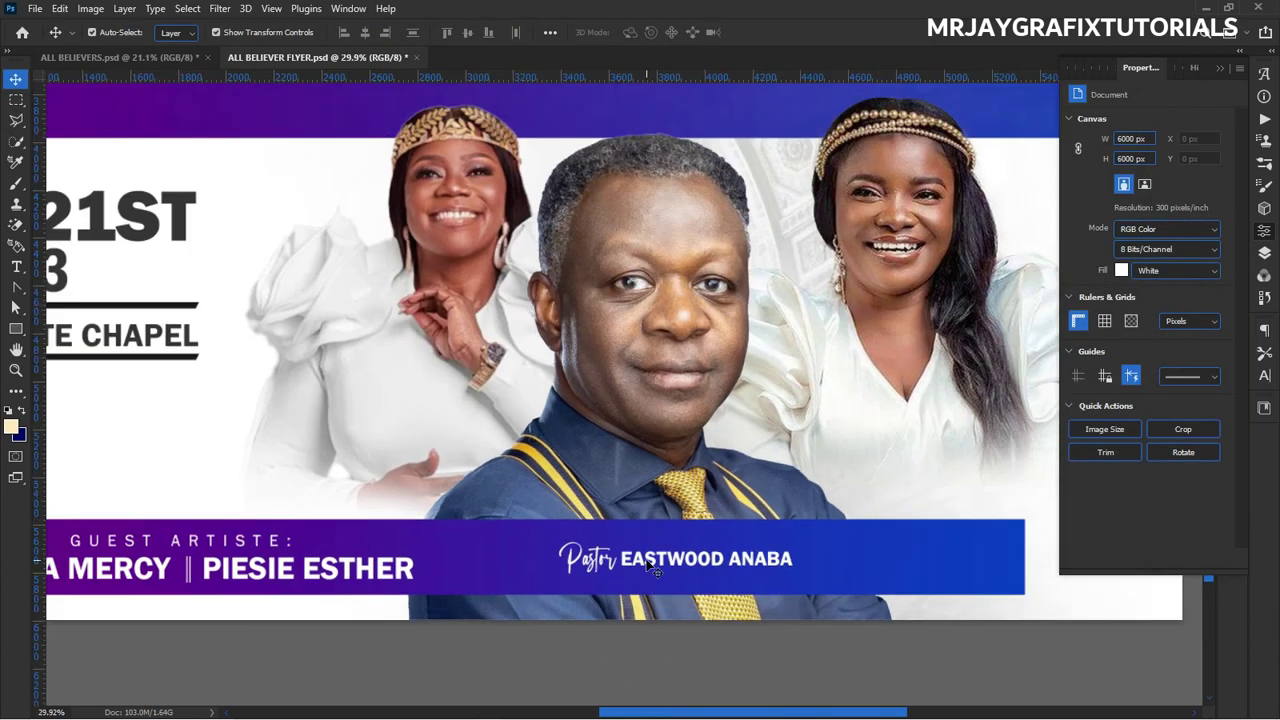
key(ctrl+0)
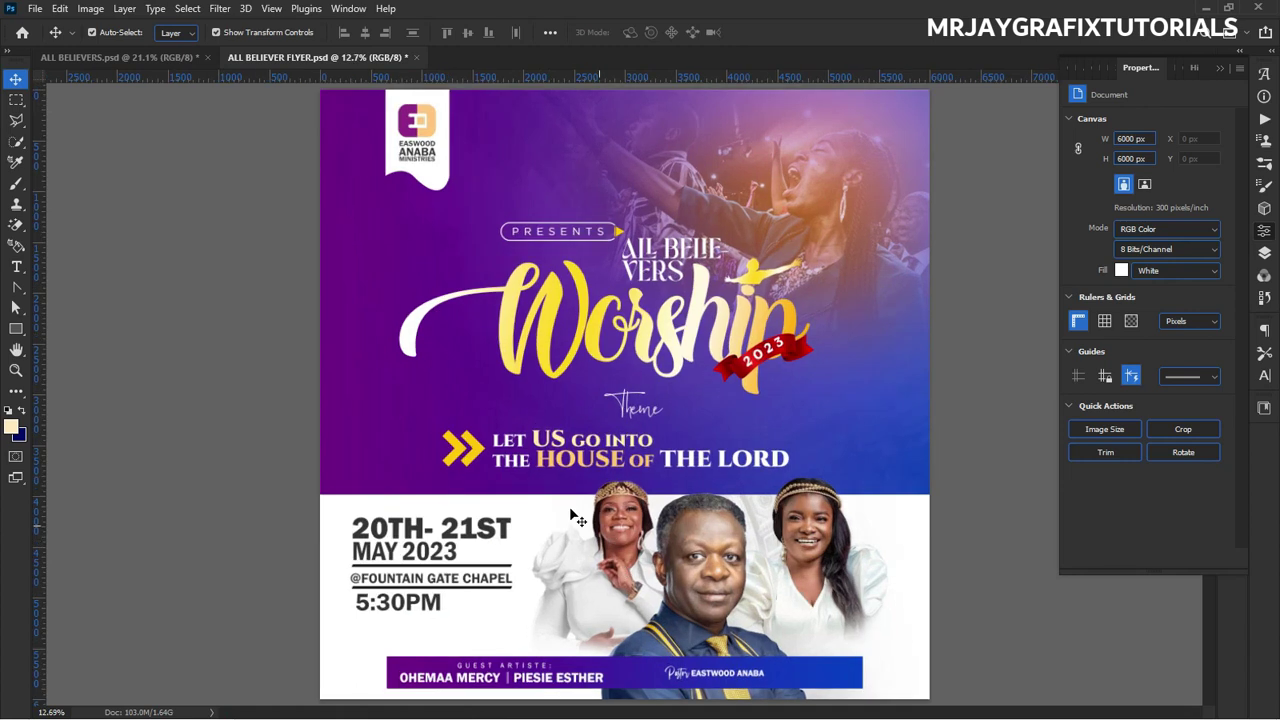
scroll(295, 370, down, 1)
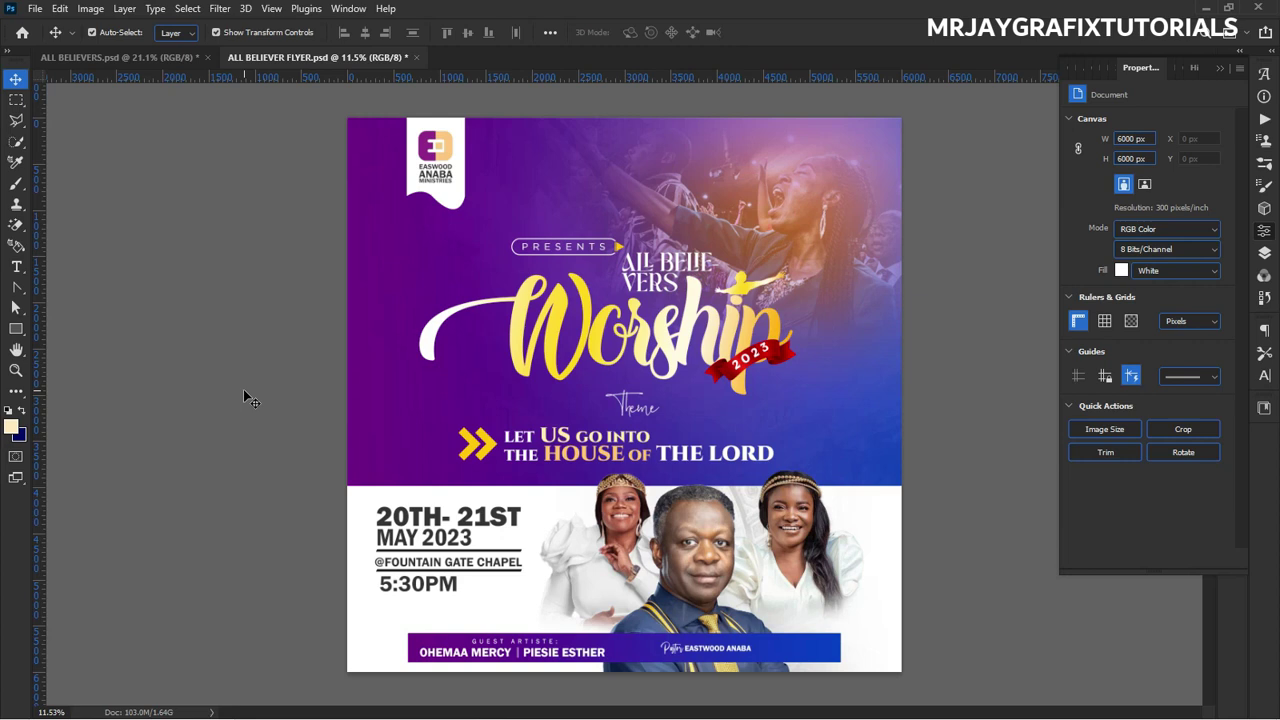
Start a text line on the purple area beside the title in Autograf PERSONAL USE ONLY with All Caps turned off.
scroll(356, 337, up, 3)
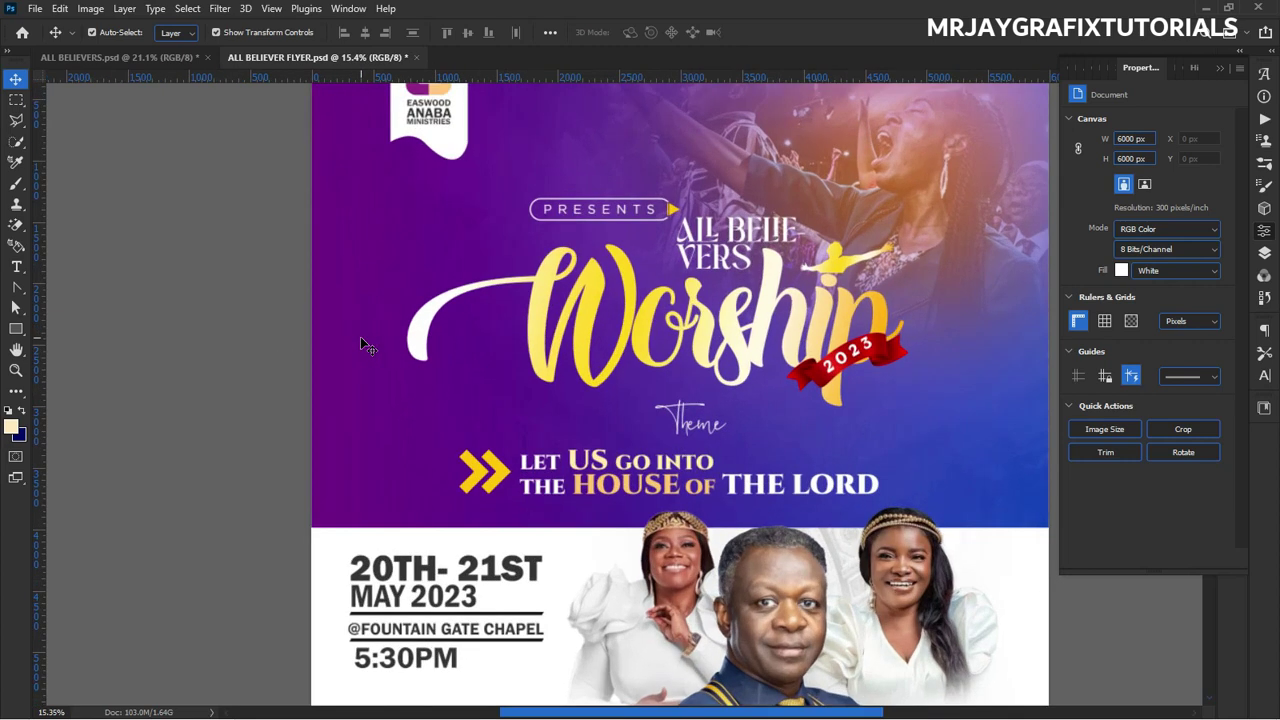
scroll(352, 362, up, 1)
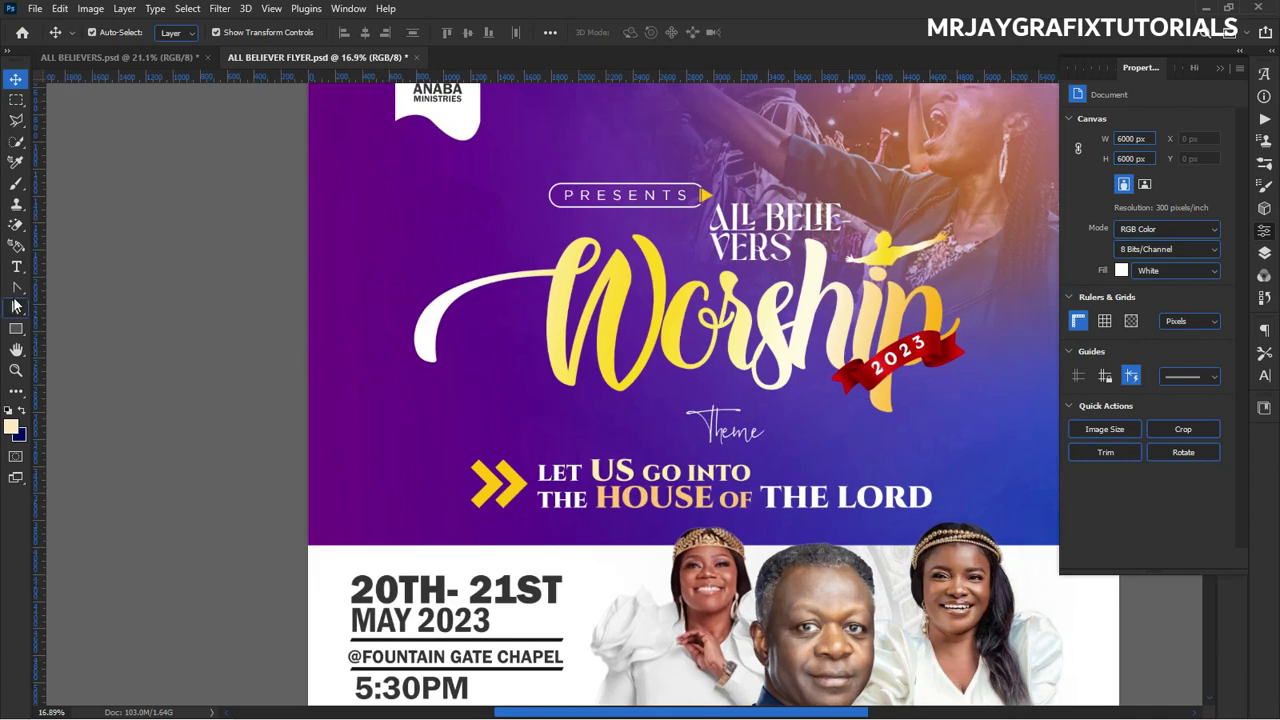
click(15, 267)
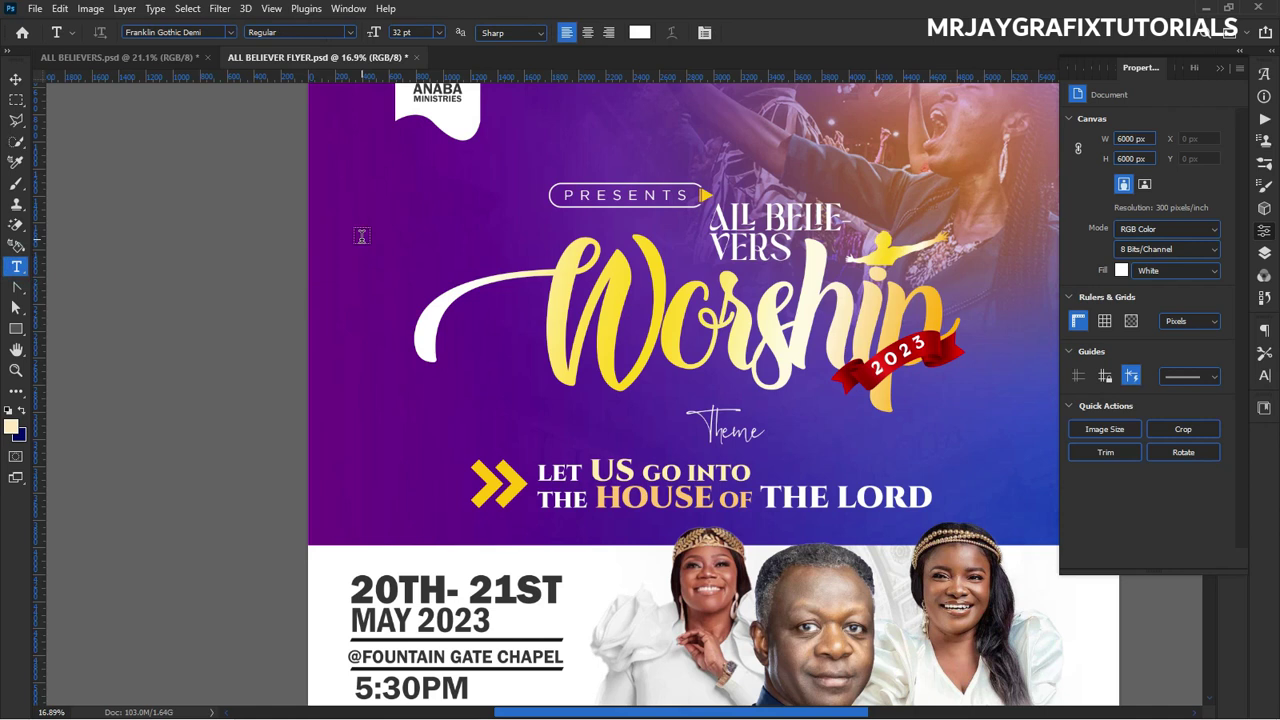
click(355, 210)
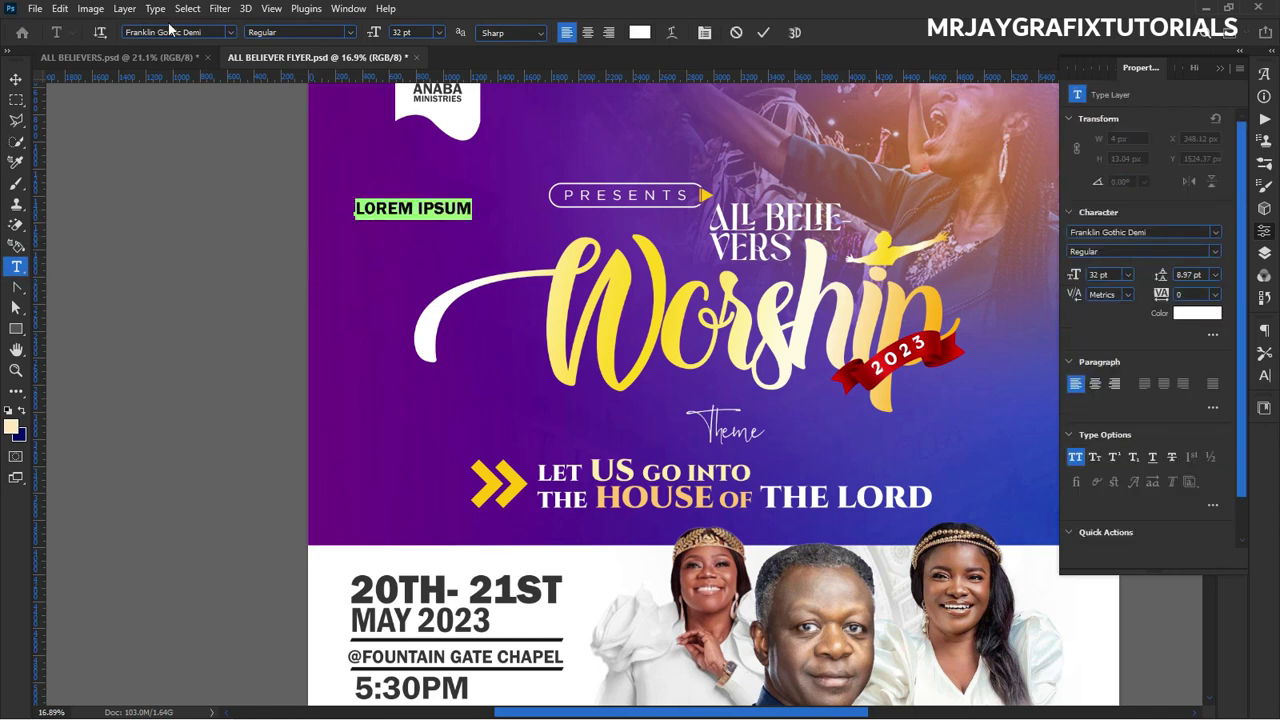
click(219, 33)
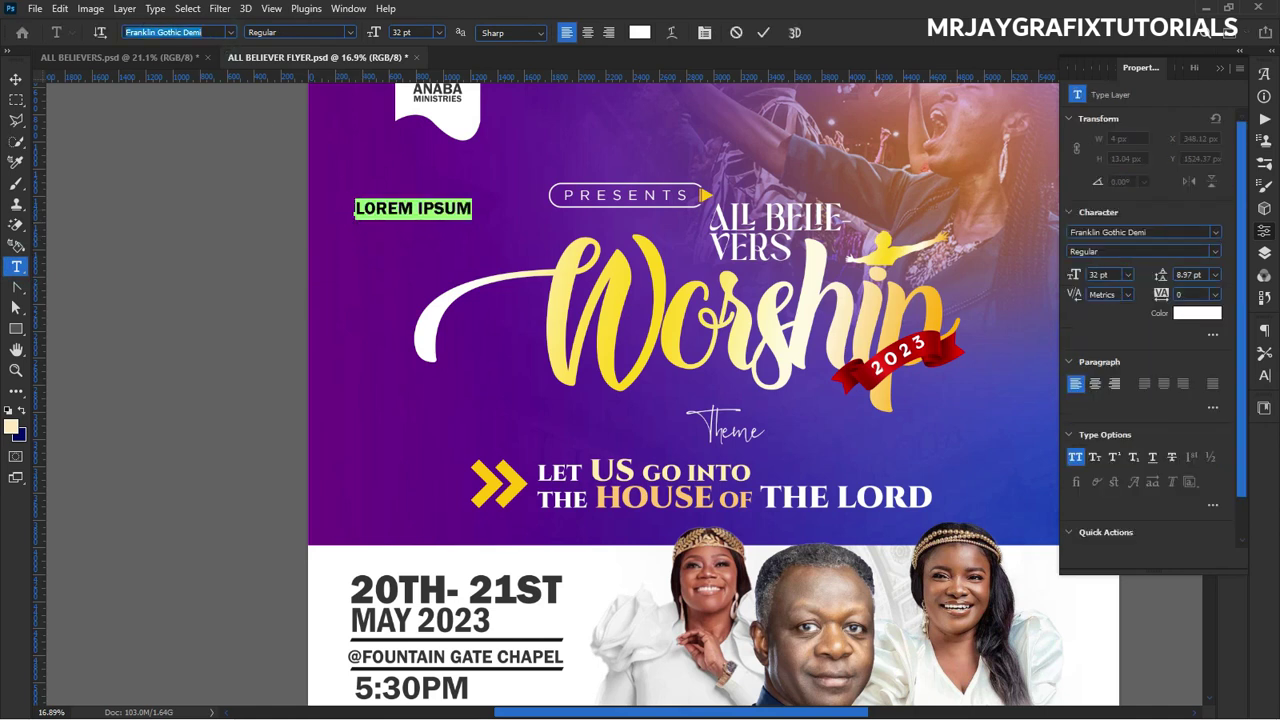
text(au)
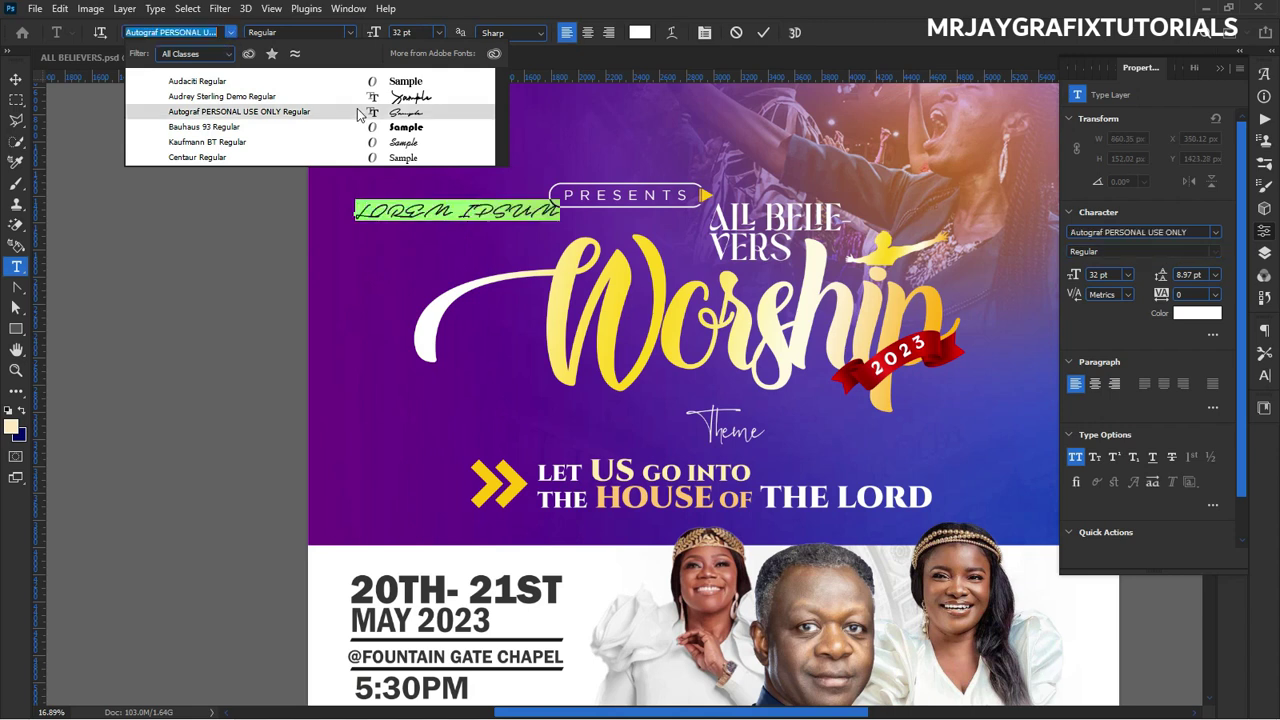
click(366, 111)
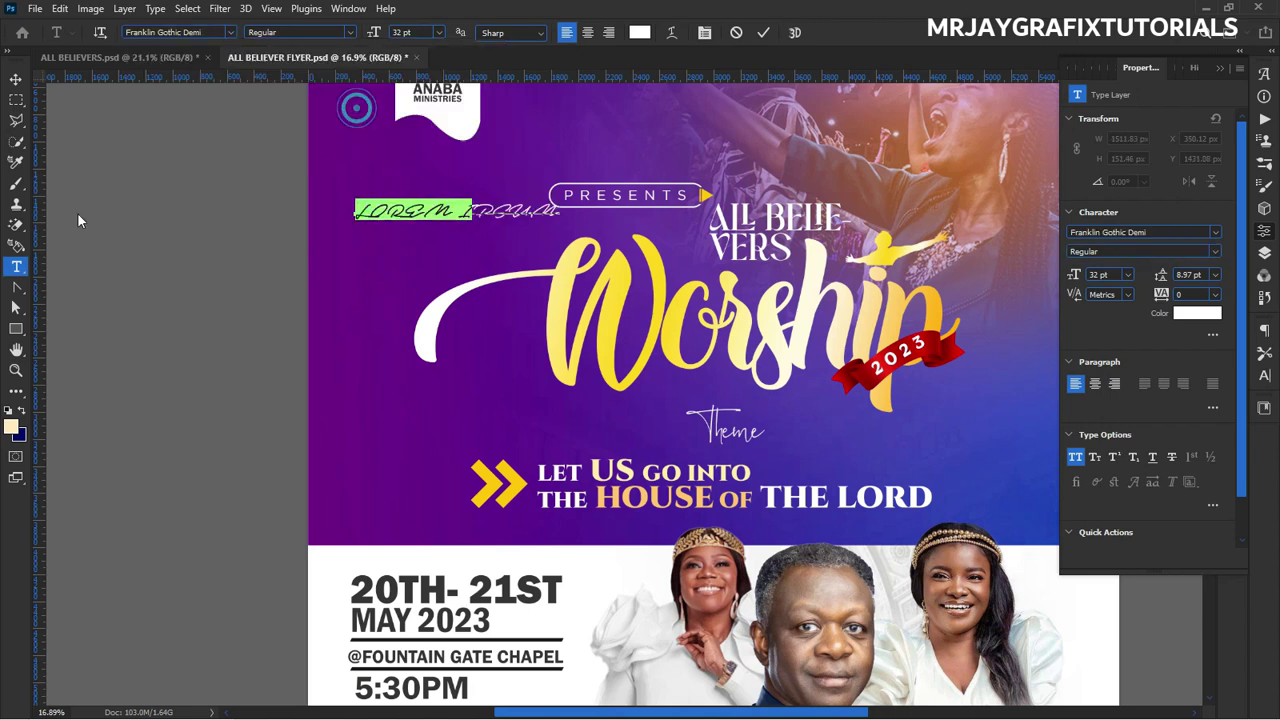
click(1075, 457)
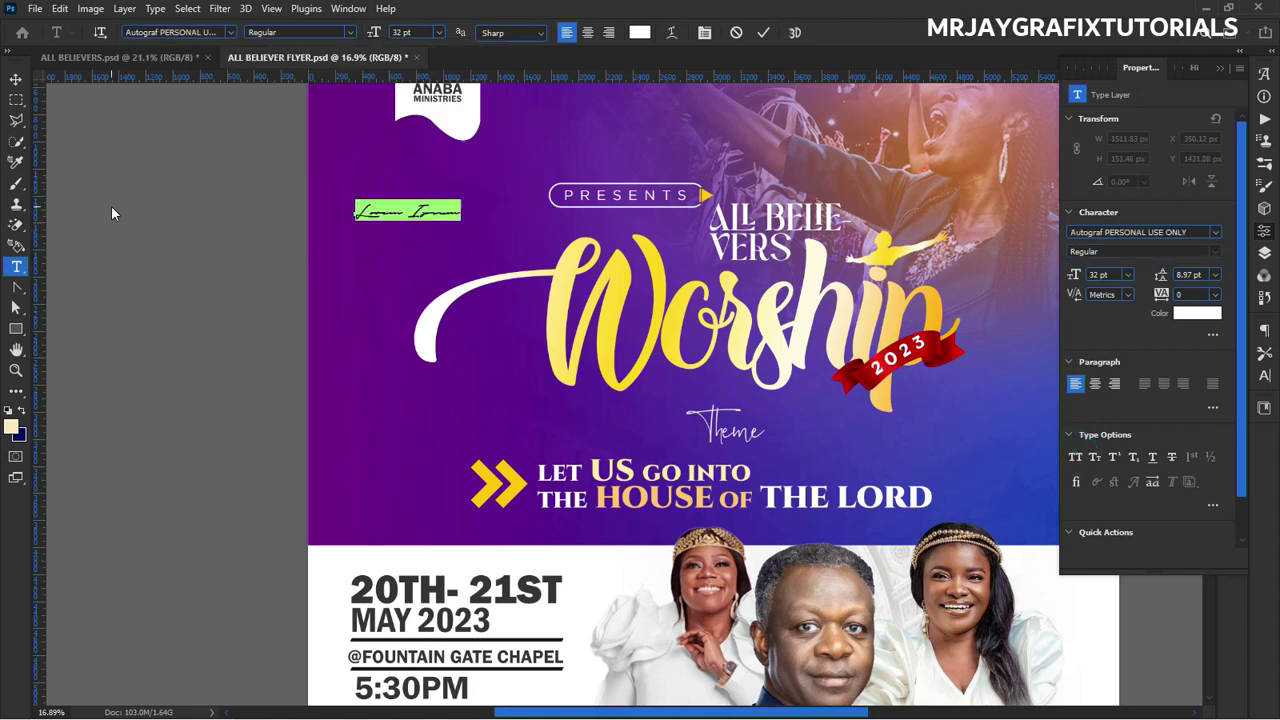
Enter "Worship" as the script text and commit the text line.
text(with)
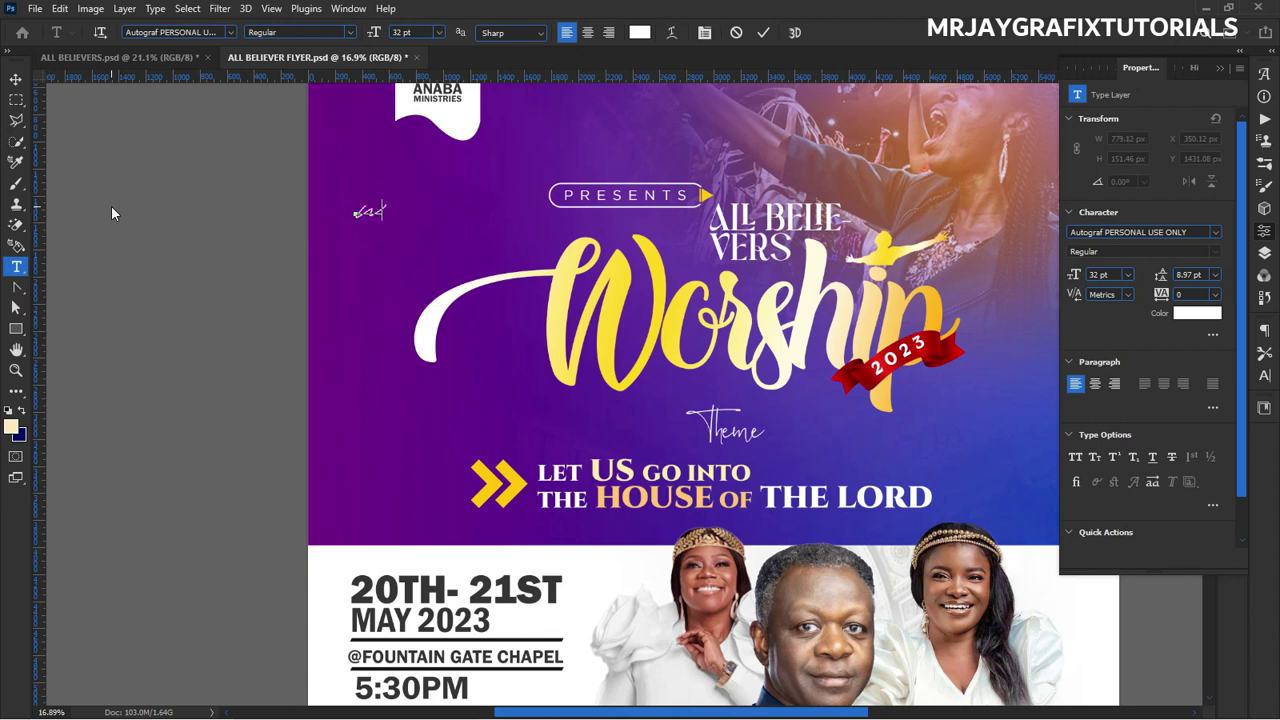
text( Lordly)
click(763, 32)
key(v)
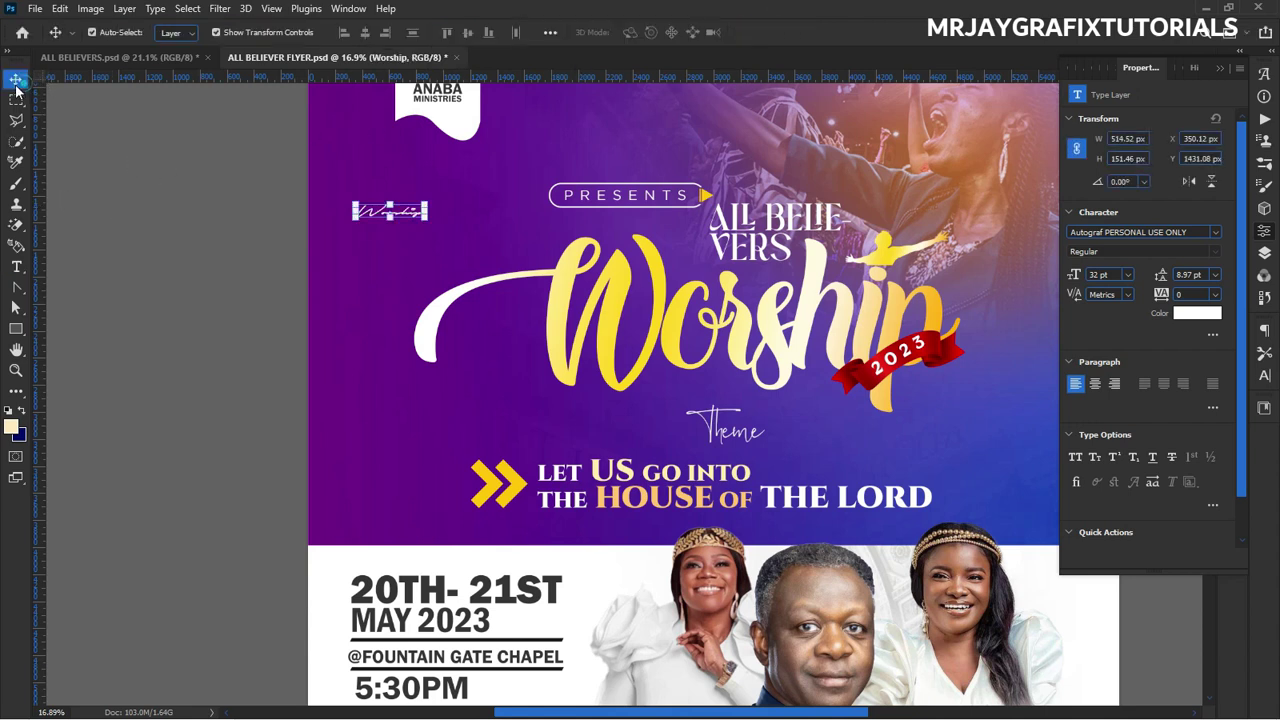
Enlarge the script "Worship" text to about 671%.
click(426, 215)
drag(426, 215, 795, 495)
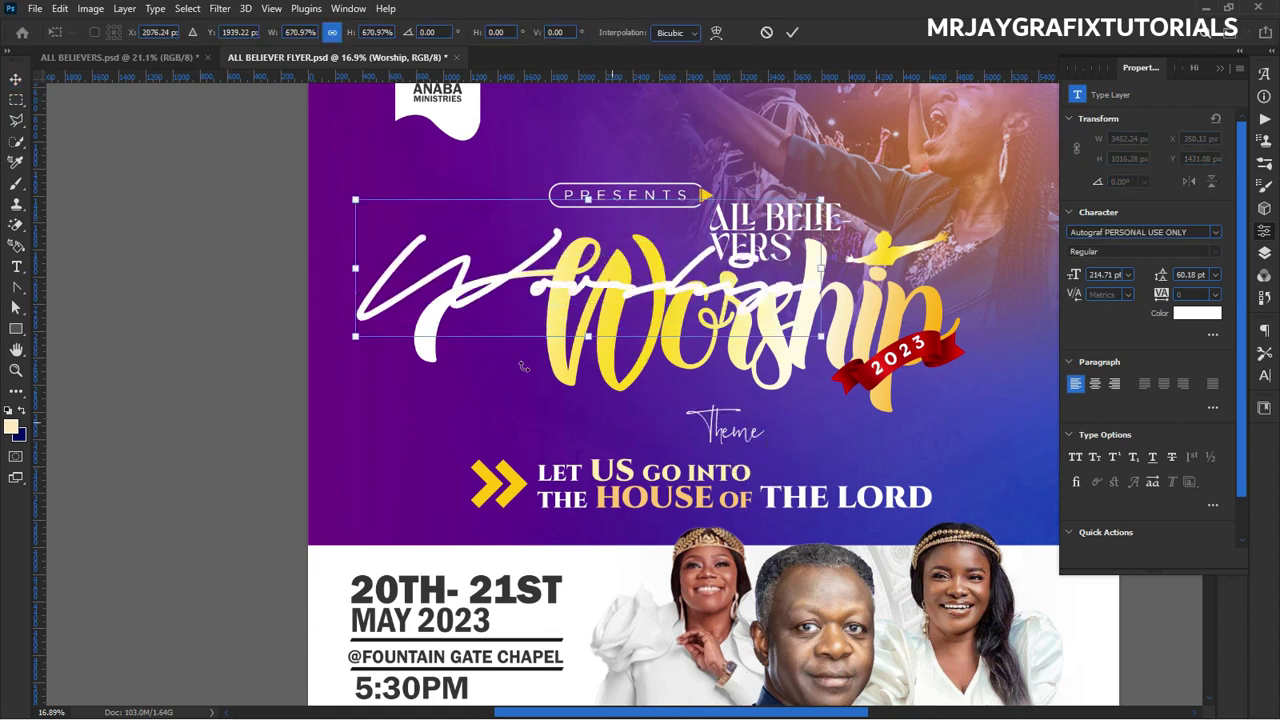
click(792, 32)
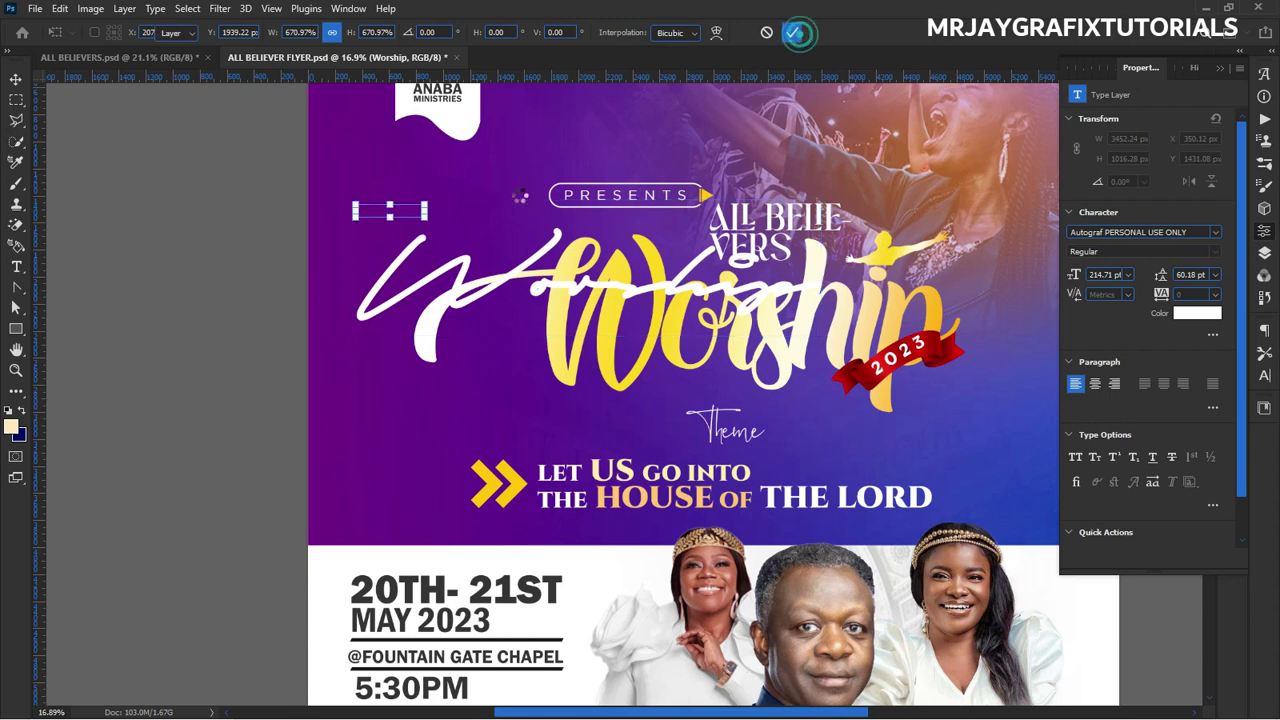
Rotate the script "Worship" to read vertically downward, place it along the flyer's left edge and deselect it.
key(ctrl+t)
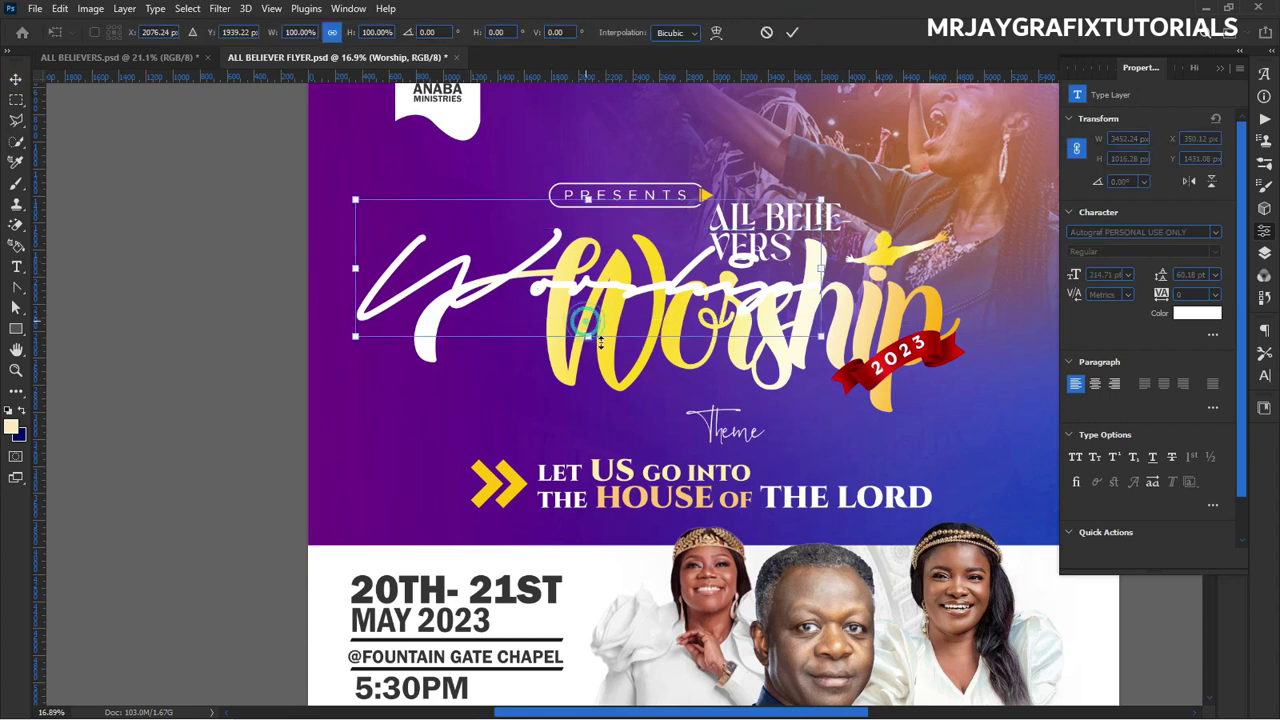
drag(623, 370, 239, 405)
key(Return)
drag(518, 263, 331, 324)
click(152, 298)
Shift the photo of the woman left of the pastor slightly to the left and deselect it.
scroll(475, 262, down, 4)
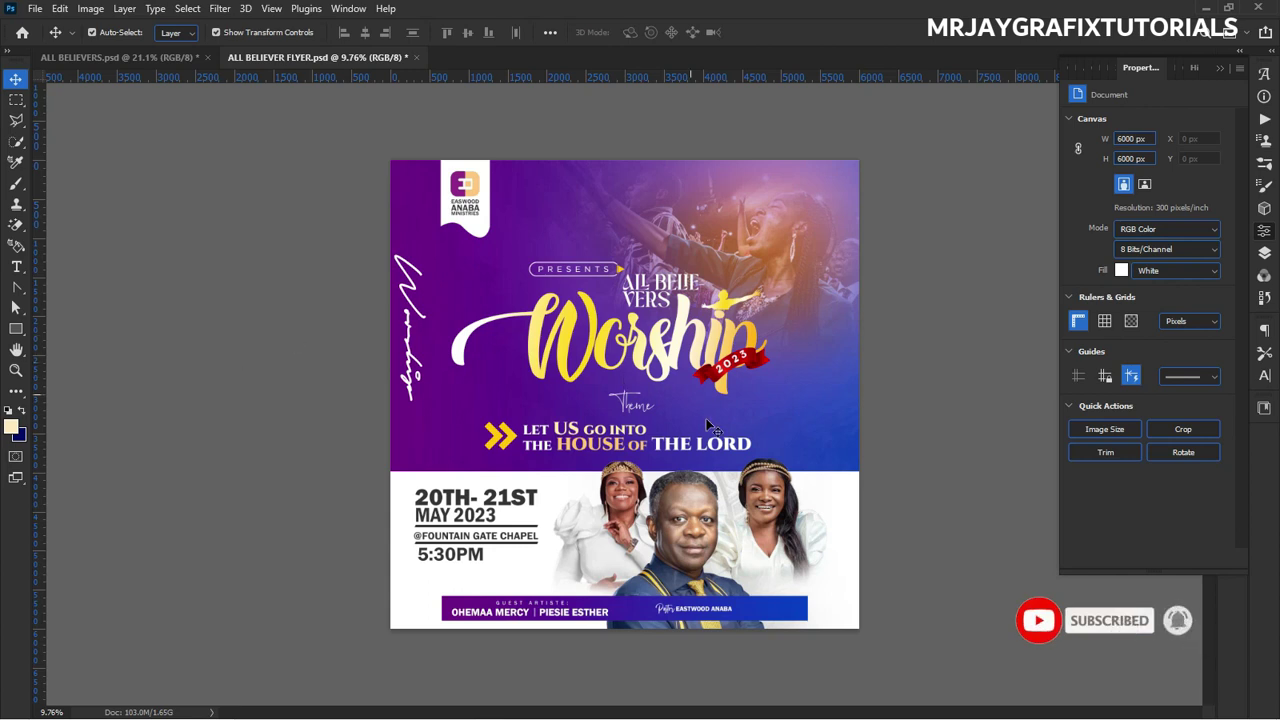
scroll(686, 511, up, 2)
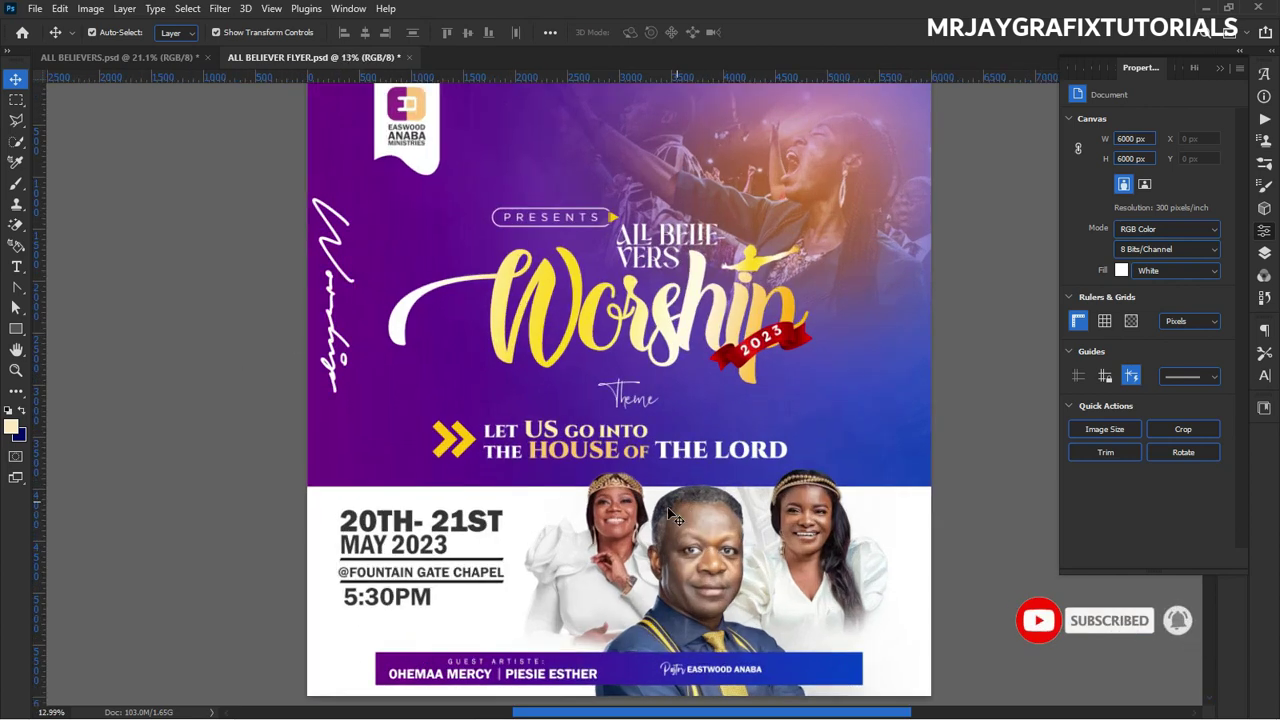
click(776, 582)
key(ctrl+h)
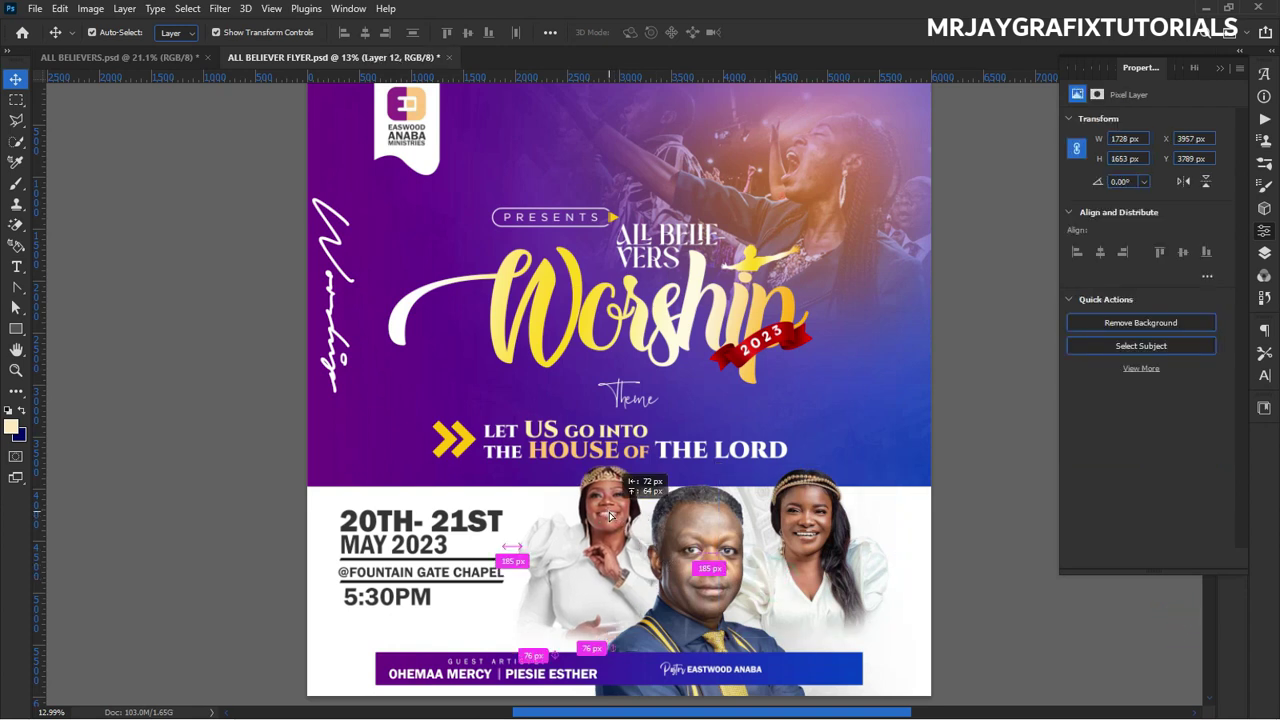
click(160, 417)
key(ctrl+0)
scroll(1190, 655, up, 2)
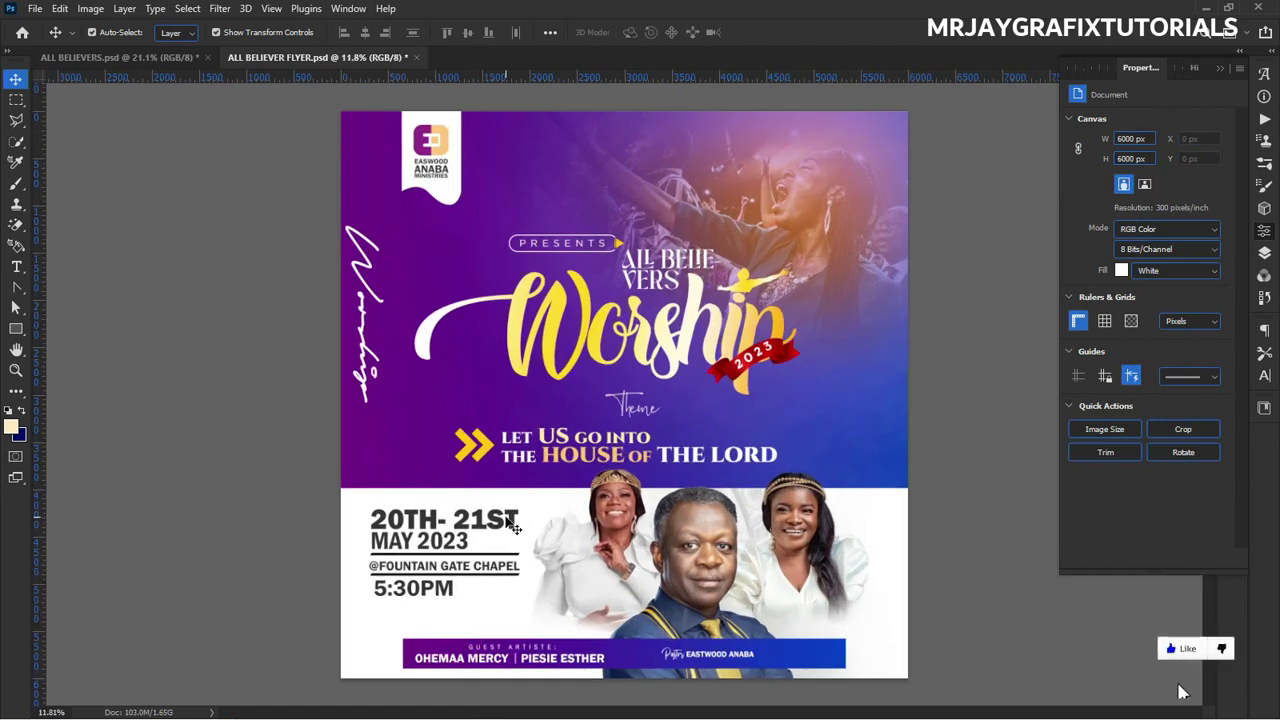
Stamp all visible layers into a new merged layer at the top of the layer stack.
key(ctrl+0)
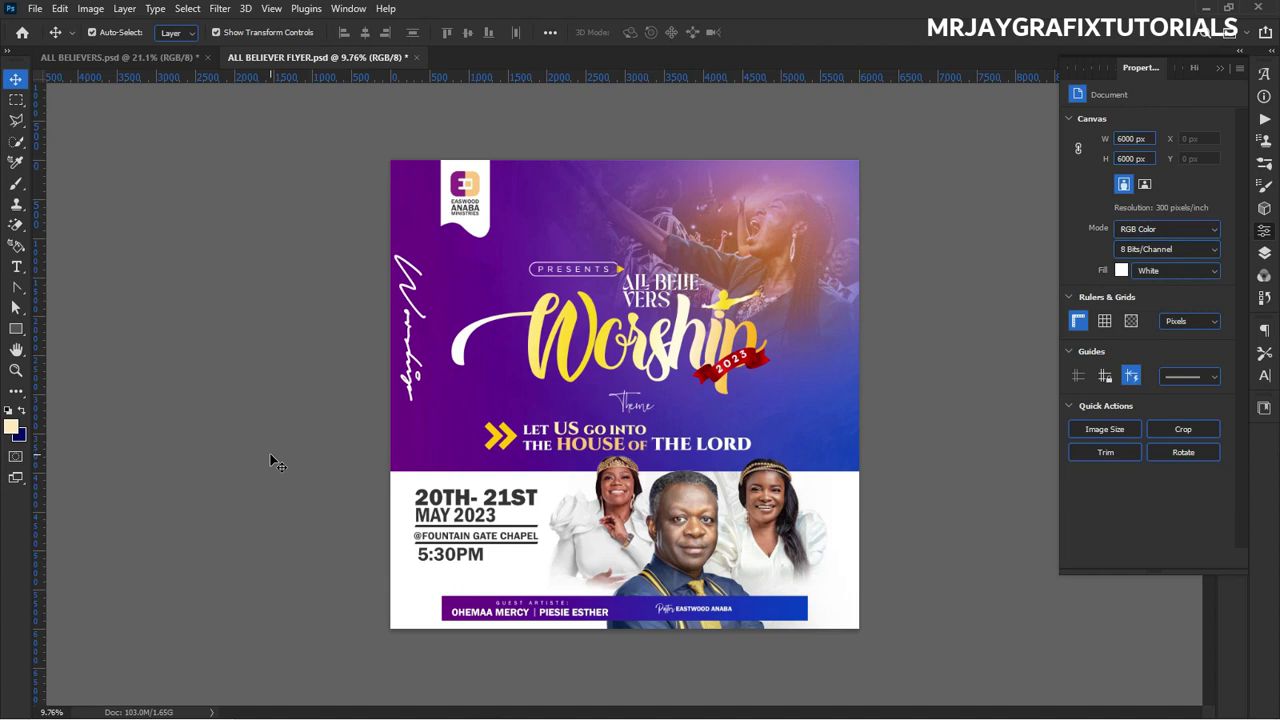
key(ctrl)
key(alt+period)
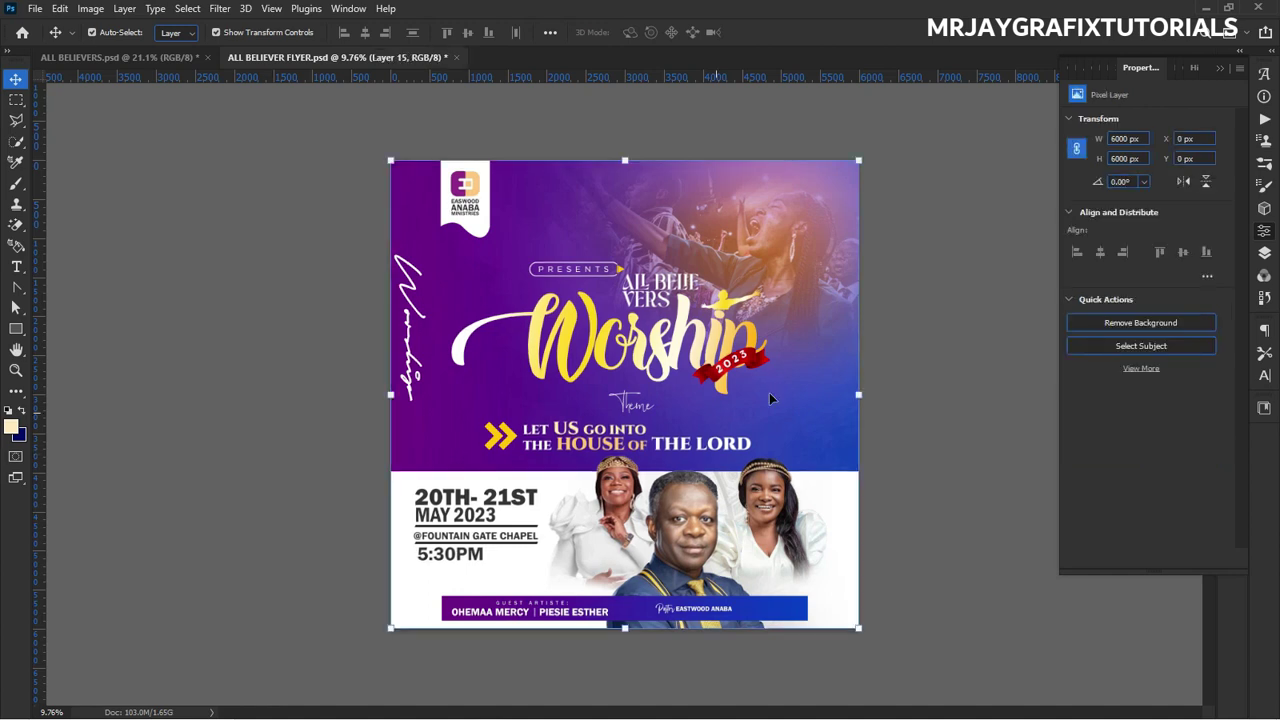
click(1262, 252)
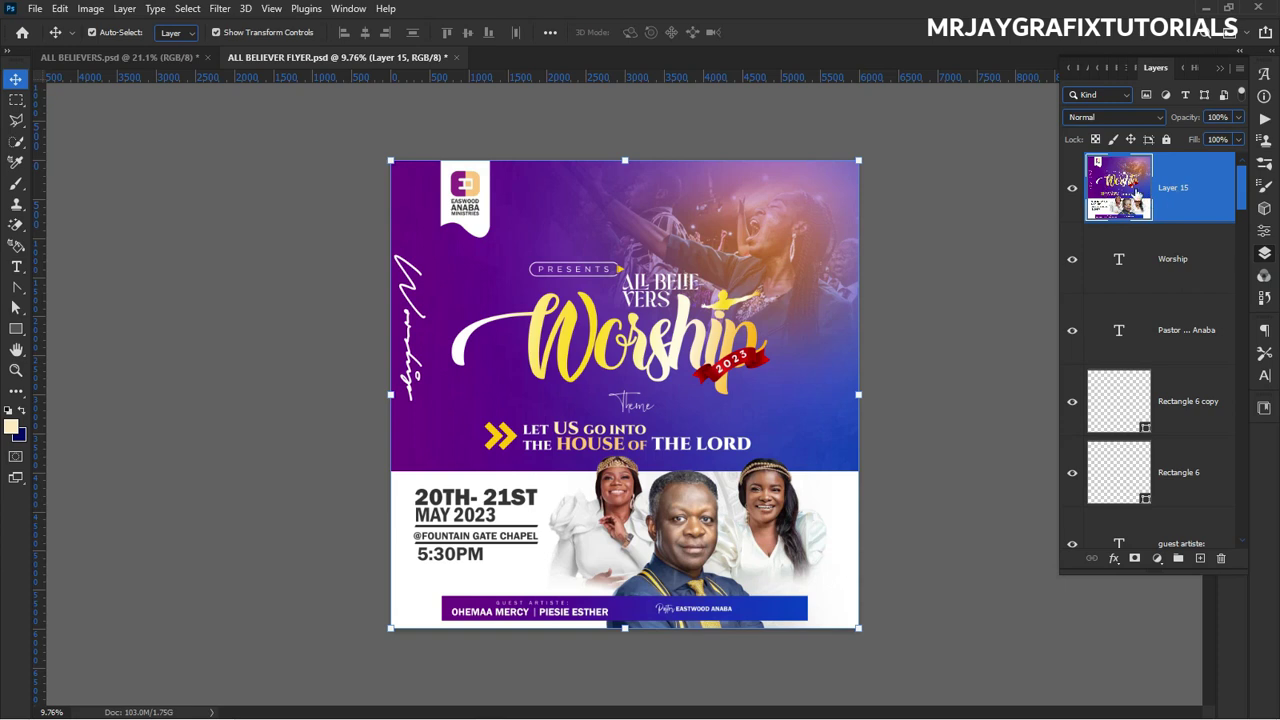
drag(1145, 208, 549, 193)
click(262, 188)
key(ctrl+z)
Open the Add Noise filter on the merged flyer layer and set the amount to 17.75%.
click(217, 10)
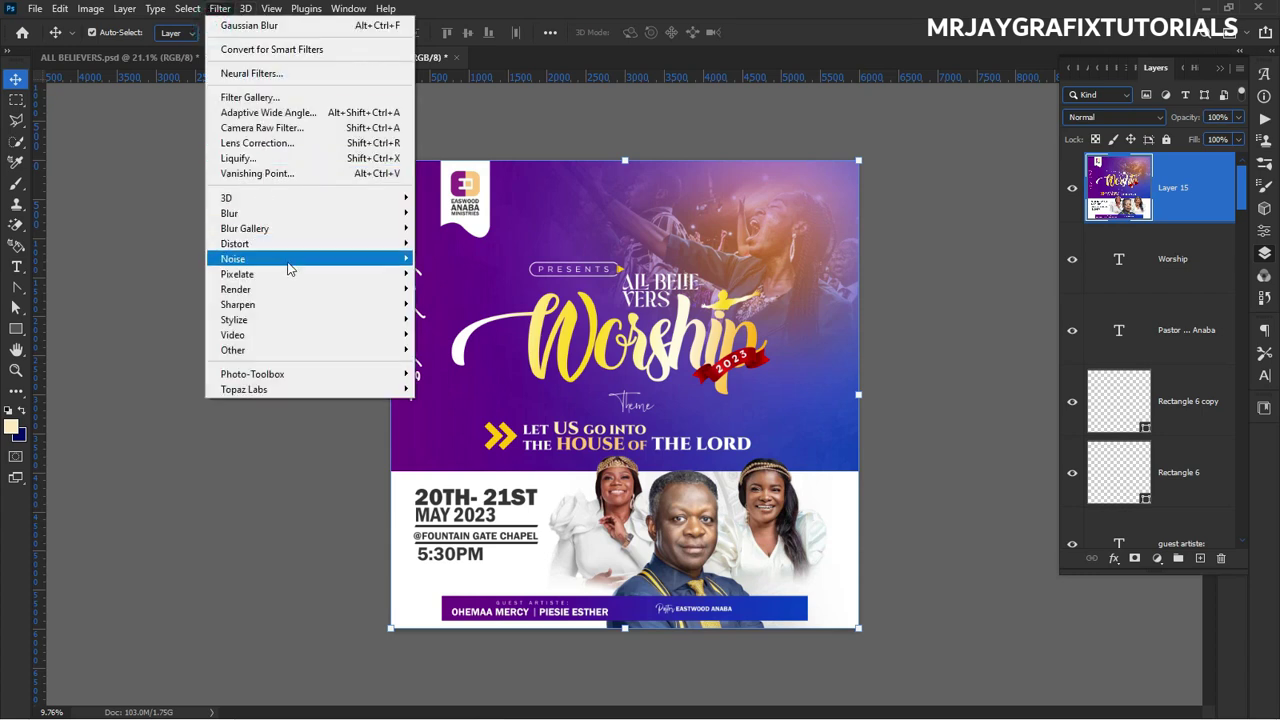
mouse_move(299, 260)
click(451, 258)
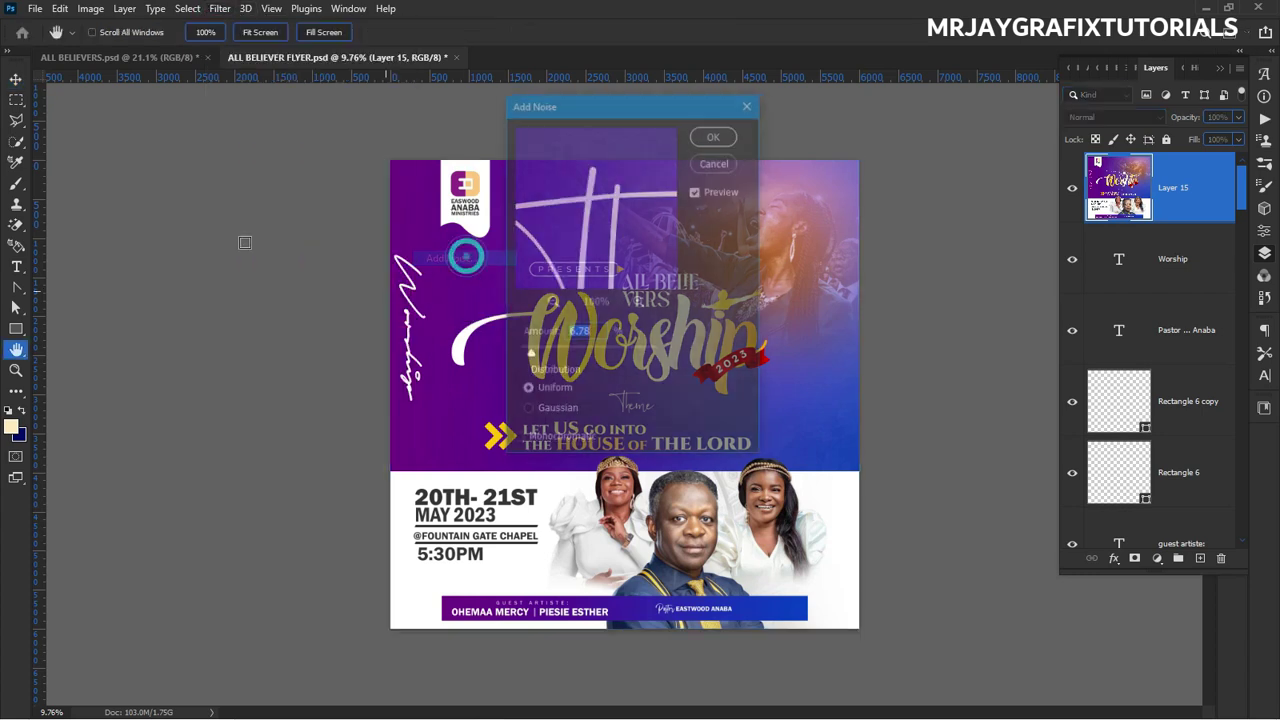
drag(637, 105, 246, 148)
click(161, 394)
drag(164, 392, 198, 391)
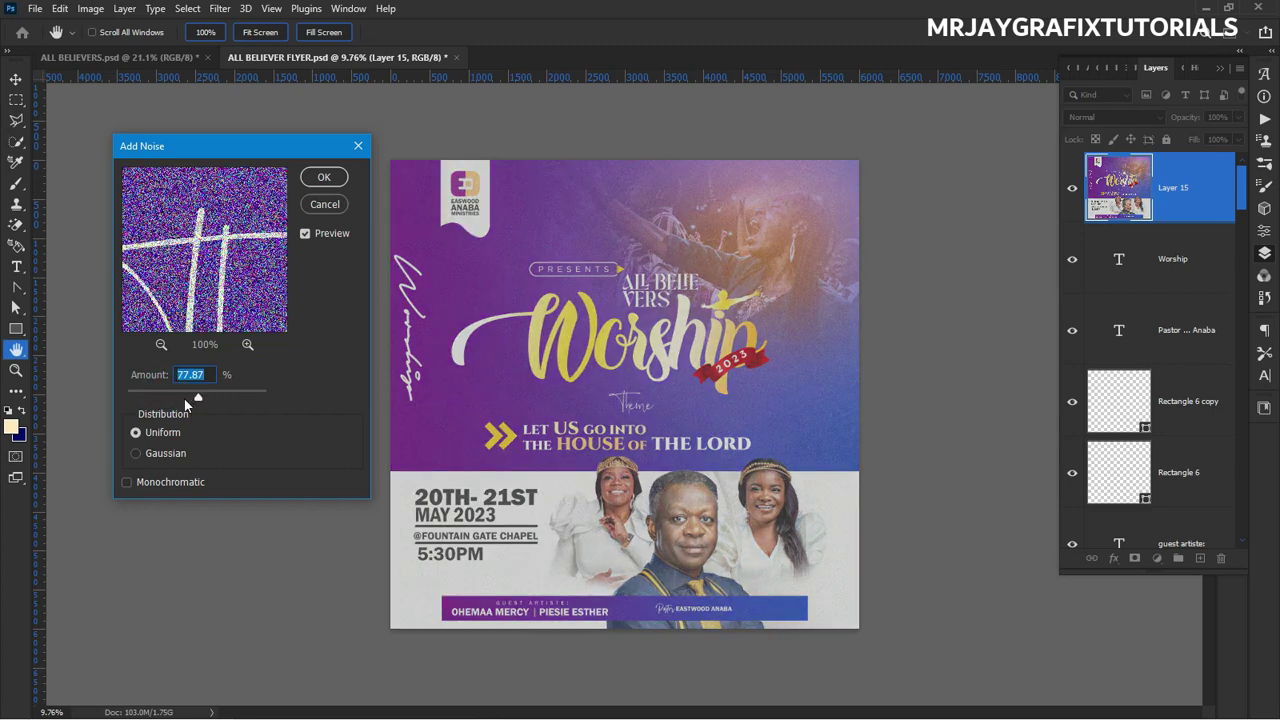
click(157, 397)
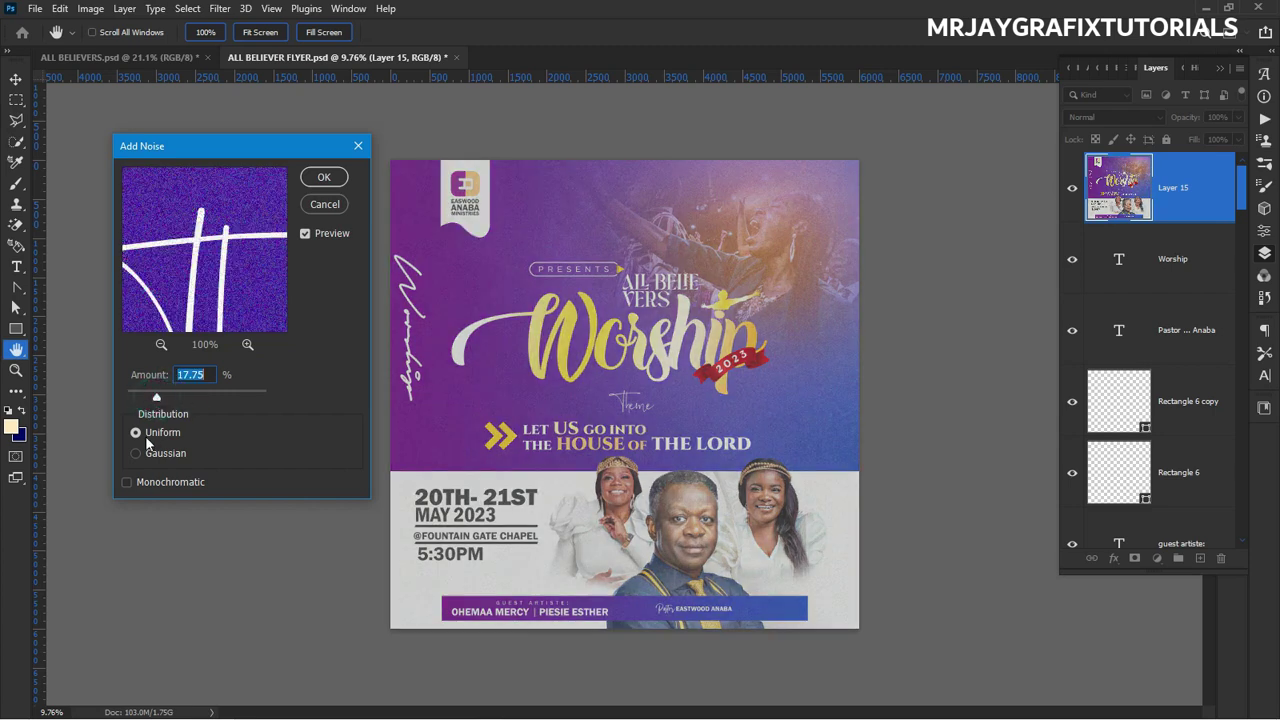
Set the noise to Gaussian and Monochromatic with an amount of 17.27%, and apply it to the merged layer.
click(144, 455)
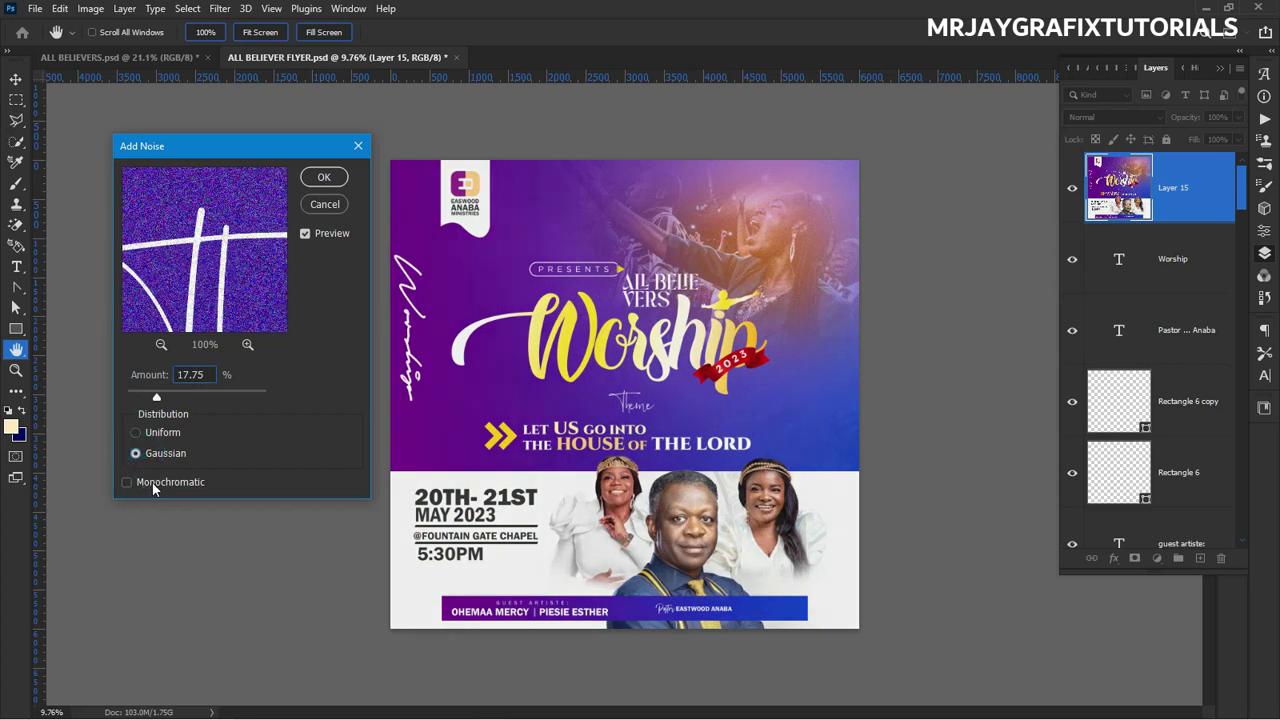
click(150, 482)
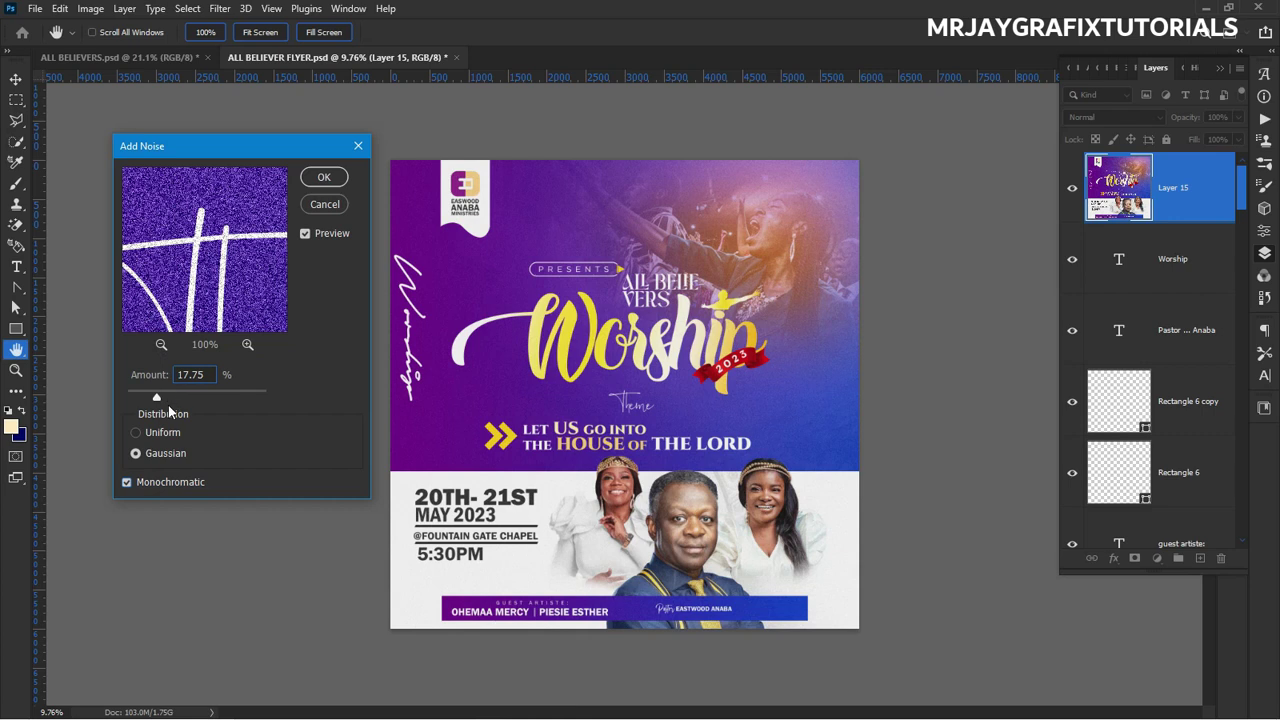
drag(166, 396, 173, 398)
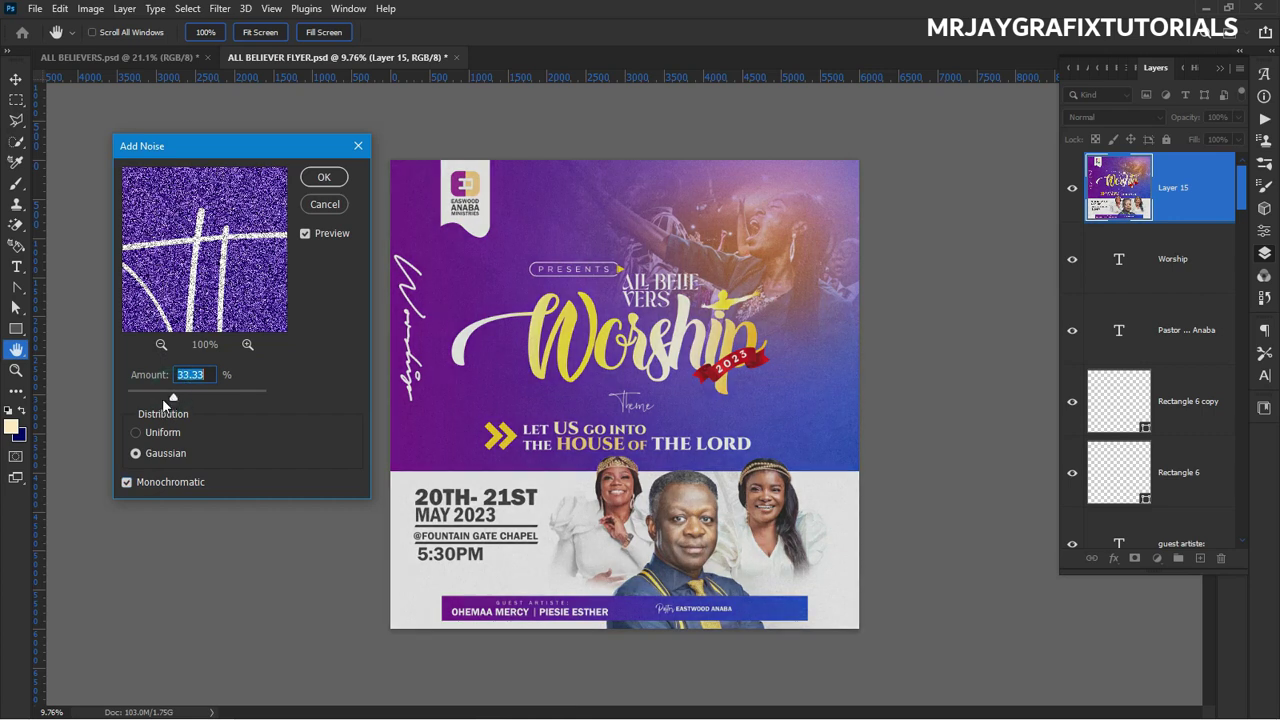
click(157, 399)
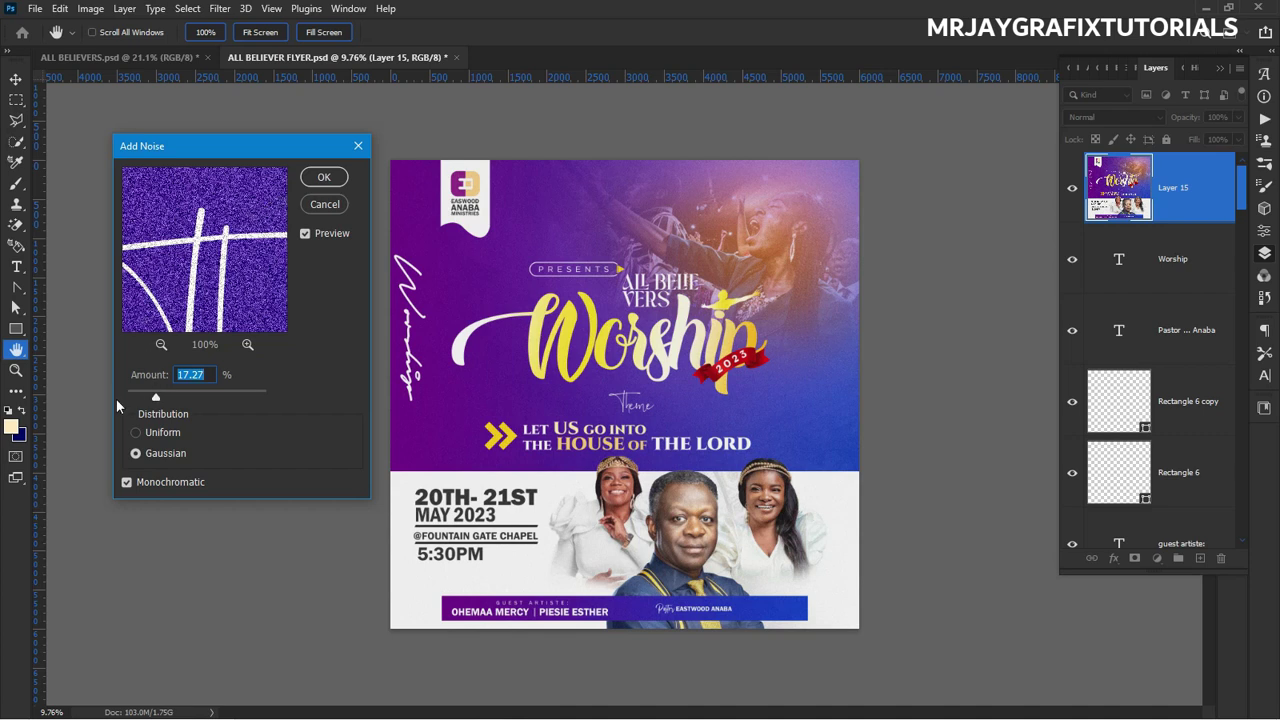
click(325, 178)
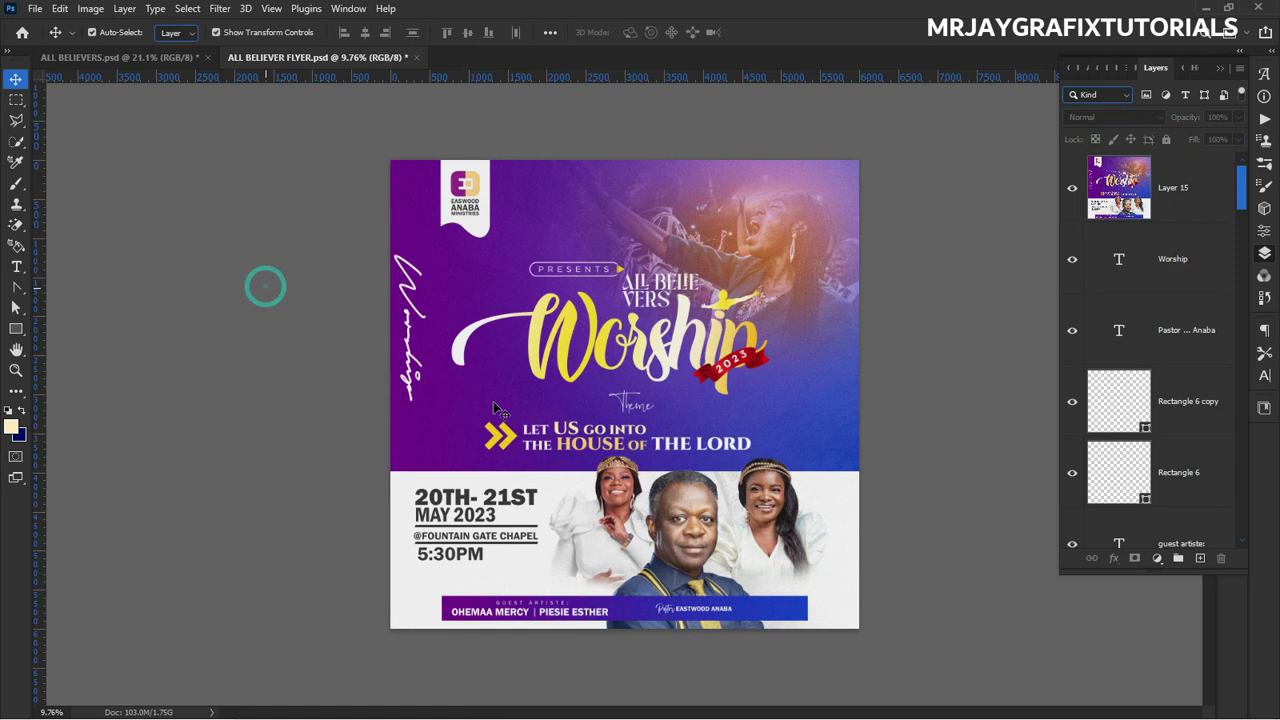
scroll(527, 403, up, 2)
scroll(527, 403, down, 1)
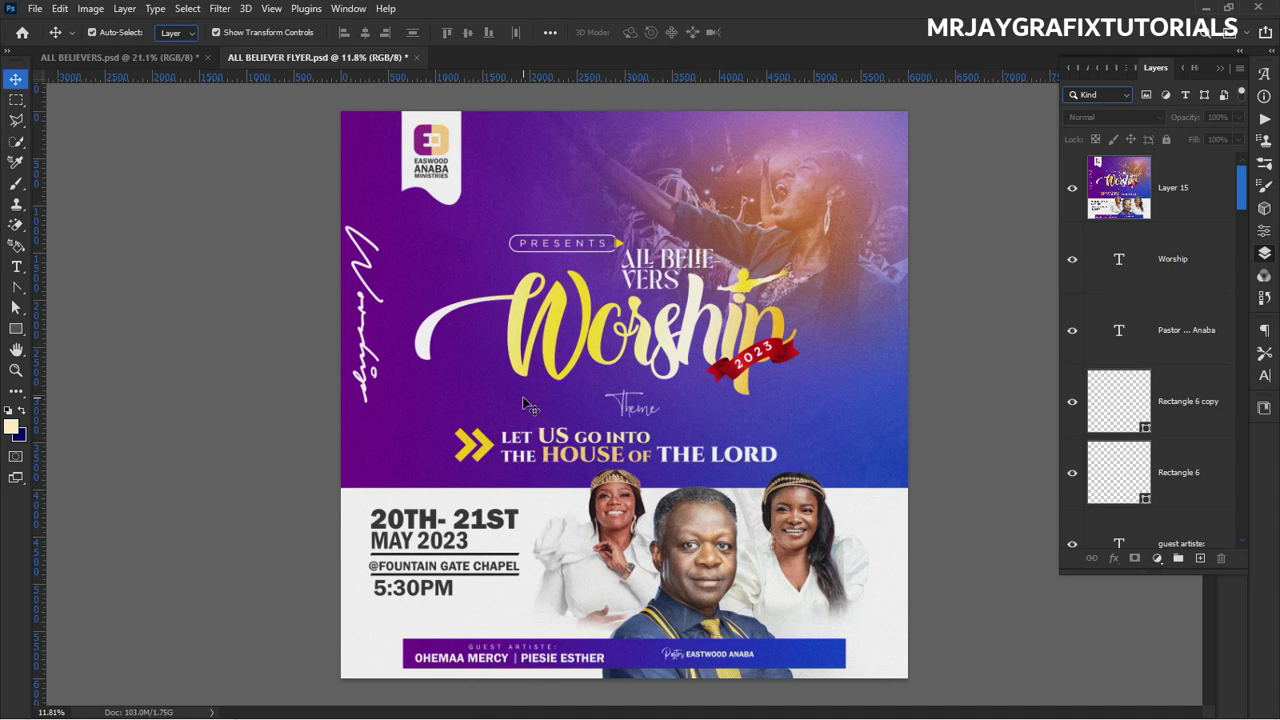
scroll(540, 398, down, 3)
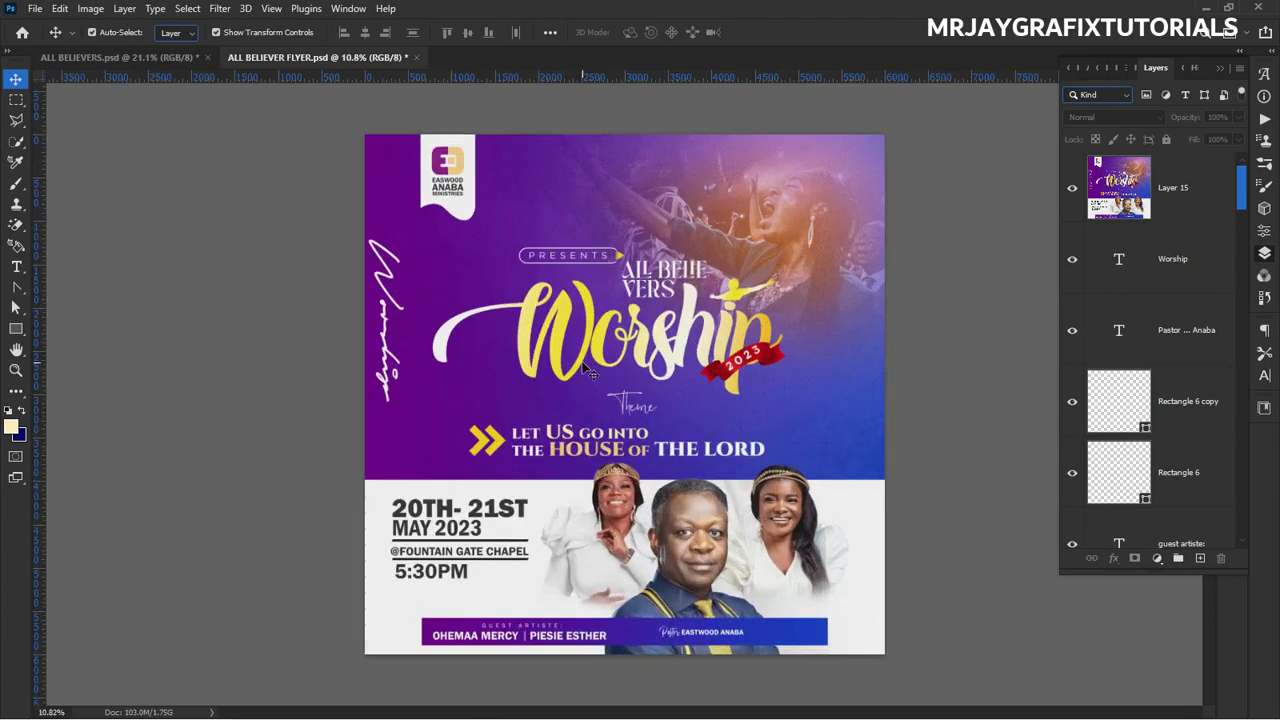
scroll(600, 375, up, 1)
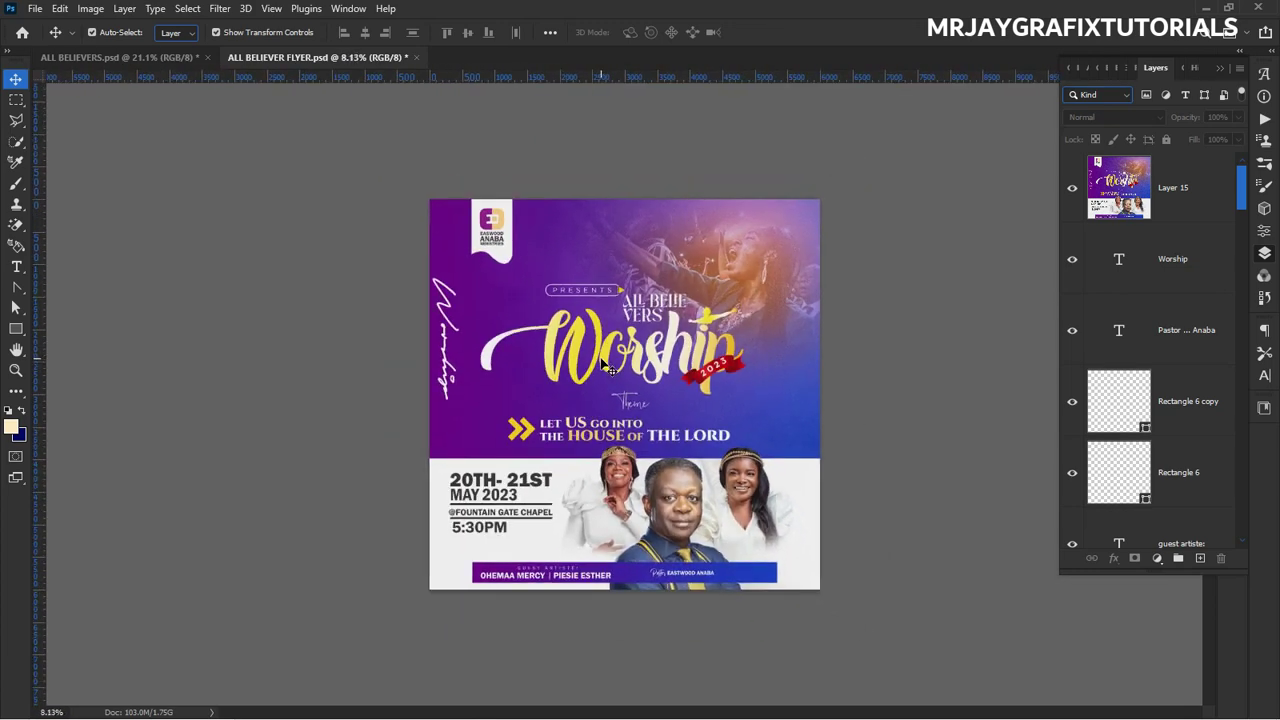